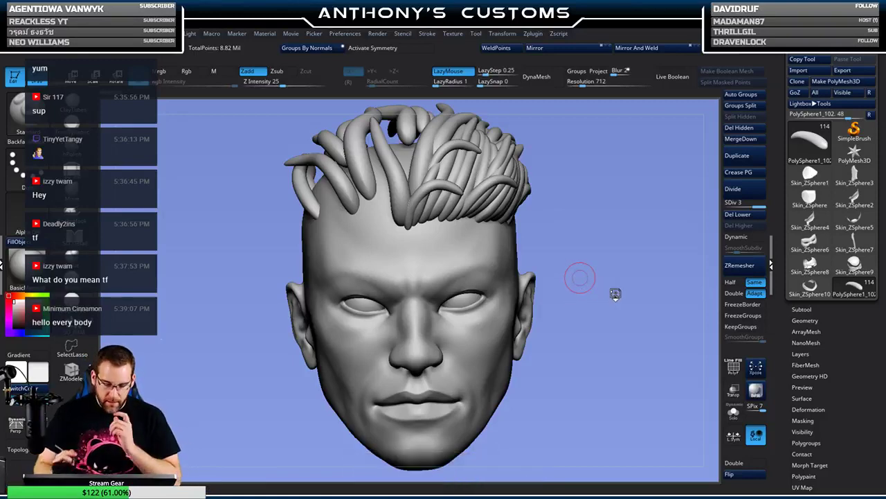
# - Open the saved project with the hooded ninja figure in leg armour from the document library
pyautogui.moveTo(581, 280)
pyautogui.mouseDown()
pyautogui.moveTo(614, 335)
pyautogui.moveTo(561, 321)
pyautogui.moveTo(618, 290)
pyautogui.moveTo(615, 347)
pyautogui.moveTo(589, 340)
pyautogui.moveTo(630, 313)
pyautogui.moveTo(627, 288)
pyautogui.moveTo(615, 297)
pyautogui.moveTo(625, 300)
pyautogui.moveTo(613, 300)
pyautogui.moveTo(632, 286)
pyautogui.moveTo(639, 291)
pyautogui.moveTo(631, 289)
pyautogui.mouseUp()
pyautogui.press(',')
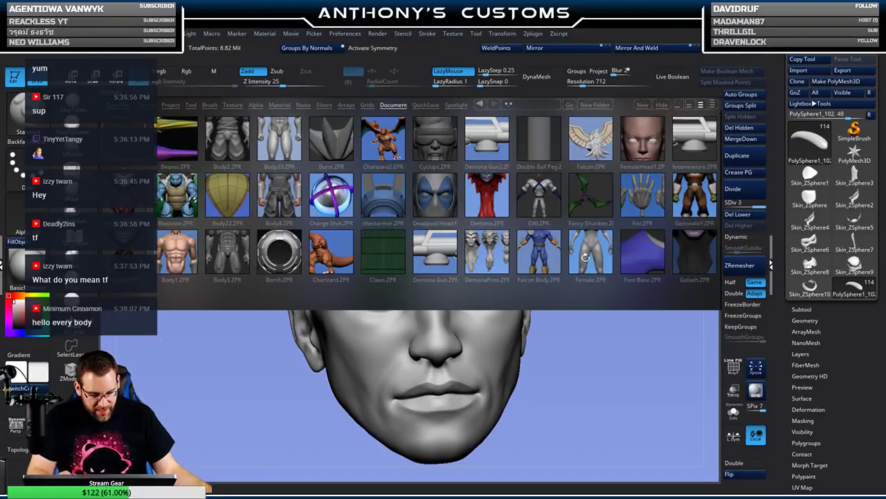
pyautogui.moveTo(585, 257); pyautogui.dragTo(502, 260)
pyautogui.moveTo(599, 259); pyautogui.dragTo(486, 270)
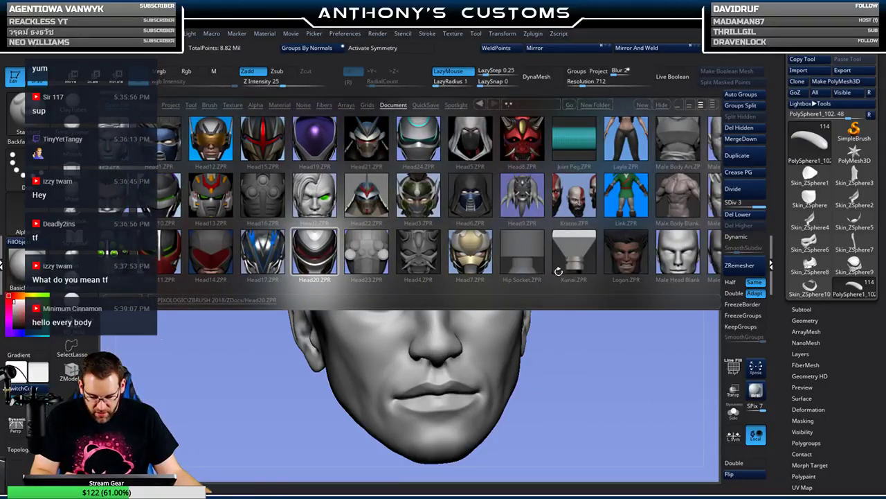
pyautogui.moveTo(558, 271); pyautogui.dragTo(450, 276)
pyautogui.click(568, 142)
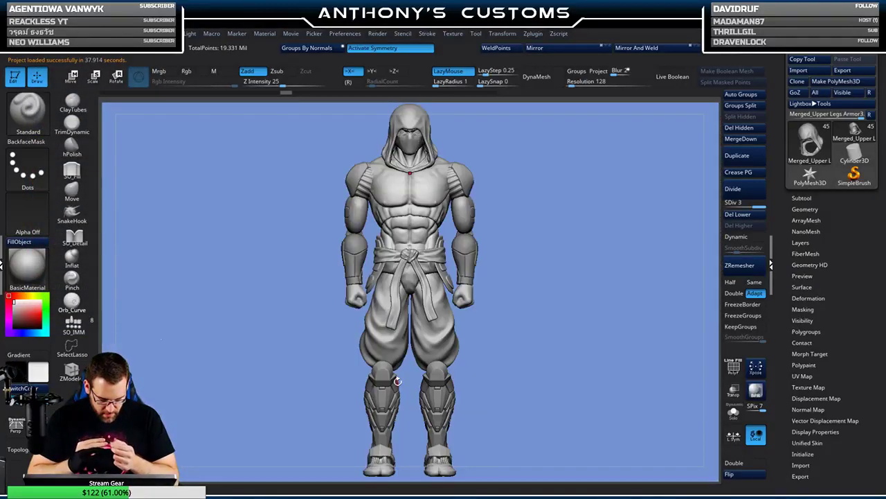
# - Isolate the hood subtool by hiding all other subtools and frame it in the view
pyautogui.click(801, 198)
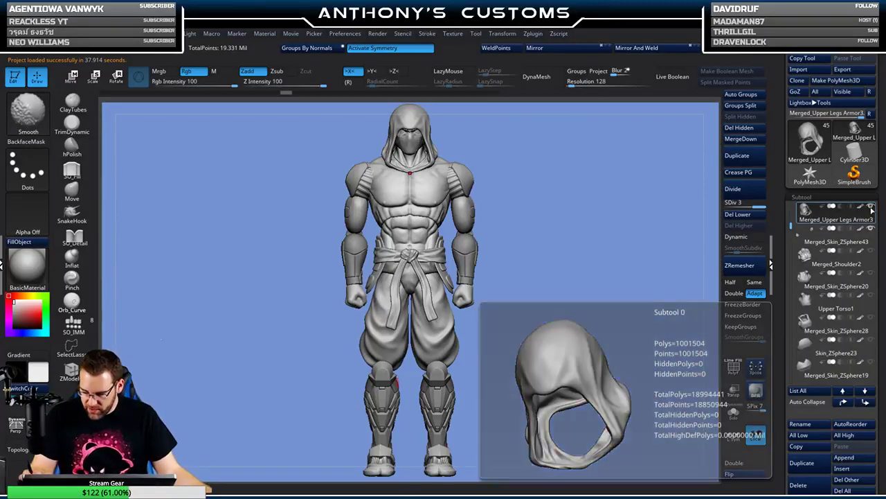
pyautogui.keyDown('shift'); pyautogui.click(870, 205); pyautogui.keyUp('shift')
pyautogui.press('f')
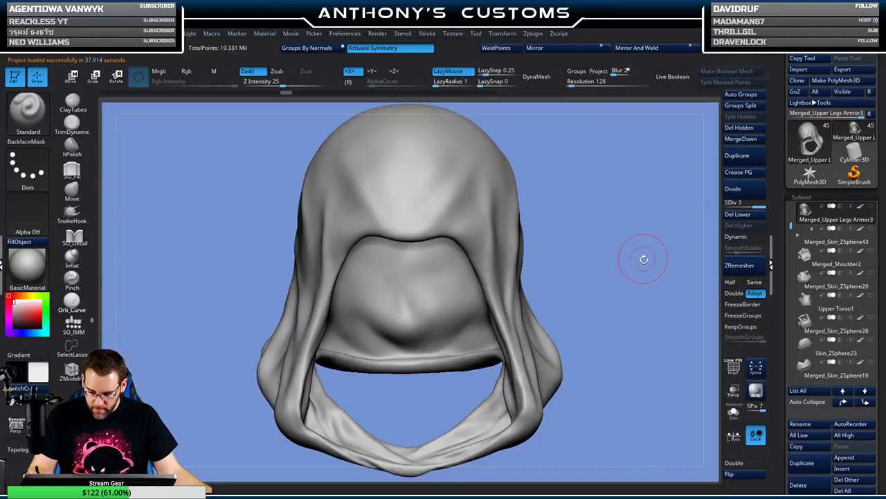
# - Lower the hood to subdivision level 1 and display its polygon wireframe
pyautogui.moveTo(643, 257)
pyautogui.mouseDown()
pyautogui.moveTo(627, 287)
pyautogui.moveTo(613, 280)
pyautogui.moveTo(619, 293)
pyautogui.moveTo(647, 266)
pyautogui.moveTo(640, 251)
pyautogui.moveTo(638, 263)
pyautogui.mouseUp()
pyautogui.hotkey('shift', 'f')
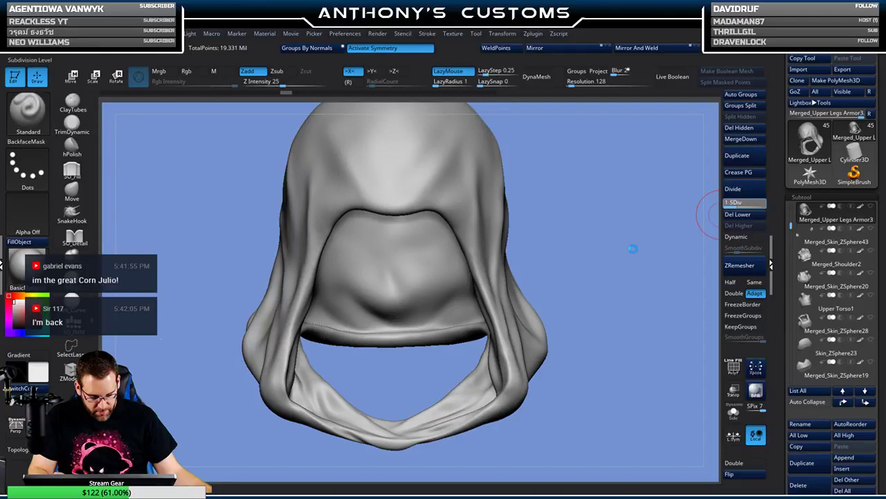
pyautogui.hotkey('shift', 'd')
pyautogui.hotkey('shift', 'f')
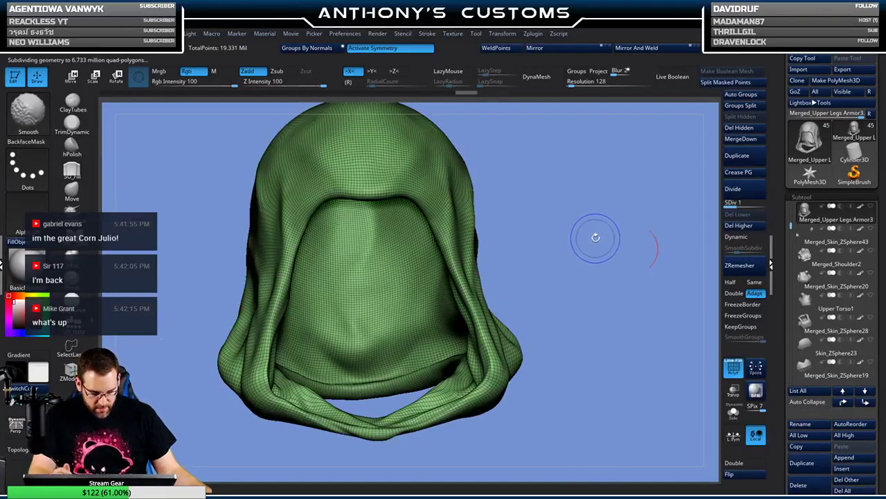
pyautogui.hotkey('shift', 'f')
pyautogui.moveTo(617, 255)
pyautogui.mouseDown()
pyautogui.moveTo(609, 250)
pyautogui.moveTo(599, 288)
pyautogui.moveTo(617, 280)
pyautogui.mouseUp()
pyautogui.hotkey('shift', 'f')
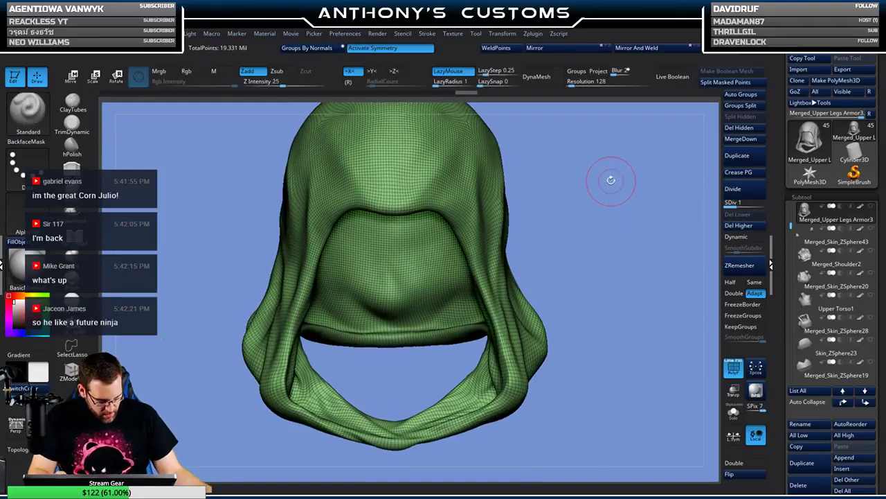
pyautogui.moveTo(603, 223); pyautogui.dragTo(644, 214)
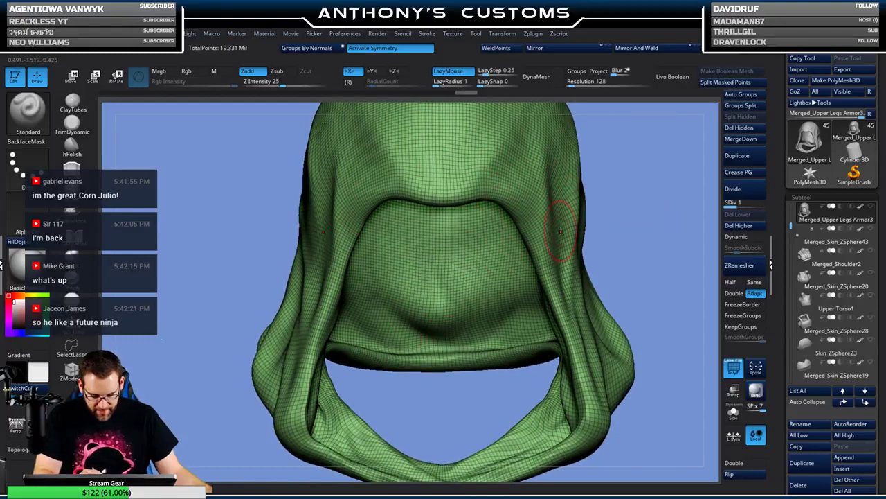
pyautogui.moveTo(561, 230)
pyautogui.mouseDown()
pyautogui.moveTo(609, 263)
pyautogui.moveTo(623, 287)
pyautogui.moveTo(598, 192)
pyautogui.moveTo(592, 216)
pyautogui.moveTo(608, 257)
pyautogui.moveTo(604, 231)
pyautogui.moveTo(602, 296)
pyautogui.moveTo(543, 302)
pyautogui.moveTo(536, 391)
pyautogui.moveTo(479, 439)
pyautogui.moveTo(349, 370)
pyautogui.moveTo(338, 422)
pyautogui.moveTo(328, 410)
pyautogui.moveTo(316, 420)
pyautogui.mouseUp()
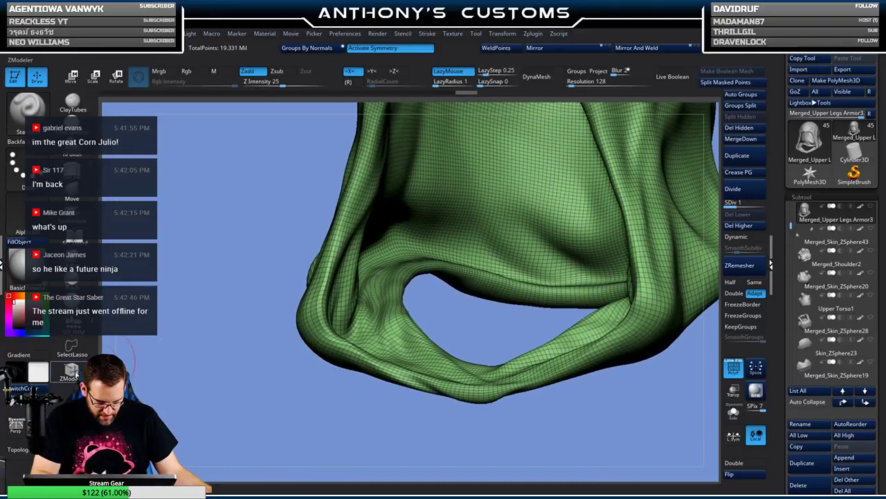
# - Set the ZModeler brush's polygon action to PolyGroup with a single poly target and try it on the hood opening's upper rim
pyautogui.click(71, 374)
pyautogui.moveTo(263, 362)
pyautogui.mouseDown()
pyautogui.moveTo(305, 395)
pyautogui.moveTo(314, 386)
pyautogui.moveTo(320, 405)
pyautogui.moveTo(326, 387)
pyautogui.moveTo(457, 416)
pyautogui.moveTo(381, 431)
pyautogui.moveTo(340, 409)
pyautogui.moveTo(326, 390)
pyautogui.moveTo(367, 346)
pyautogui.mouseUp()
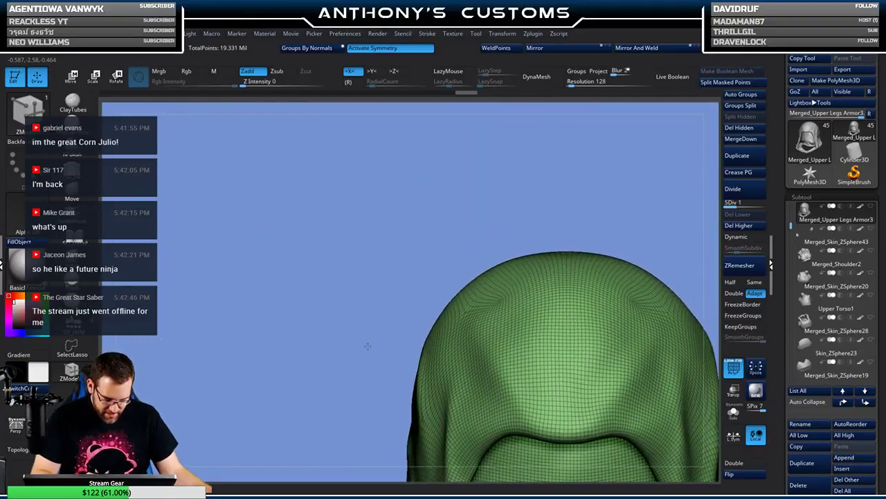
pyautogui.keyDown('alt'); pyautogui.moveTo(630, 134); pyautogui.dragTo(609, 198); pyautogui.keyUp('alt')
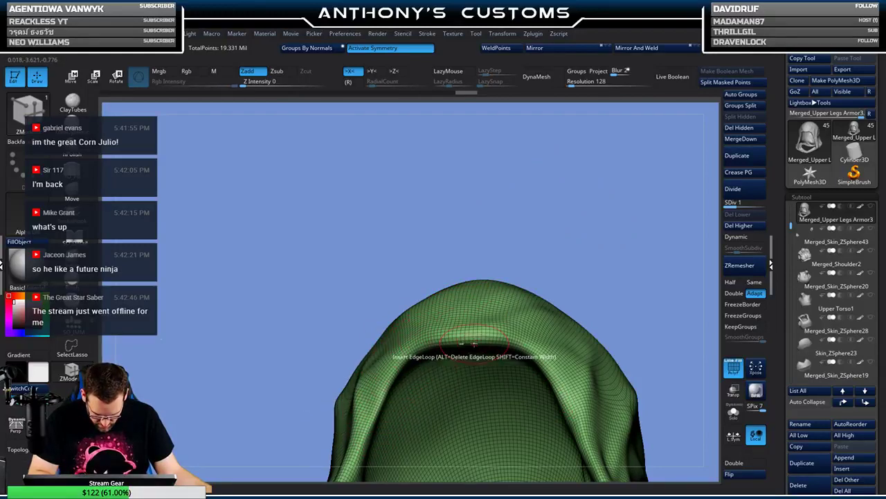
pyautogui.moveTo(552, 270)
pyautogui.mouseDown()
pyautogui.moveTo(594, 245)
pyautogui.moveTo(585, 253)
pyautogui.mouseUp()
pyautogui.keyDown('alt'); pyautogui.moveTo(538, 298); pyautogui.dragTo(551, 260); pyautogui.keyUp('alt')
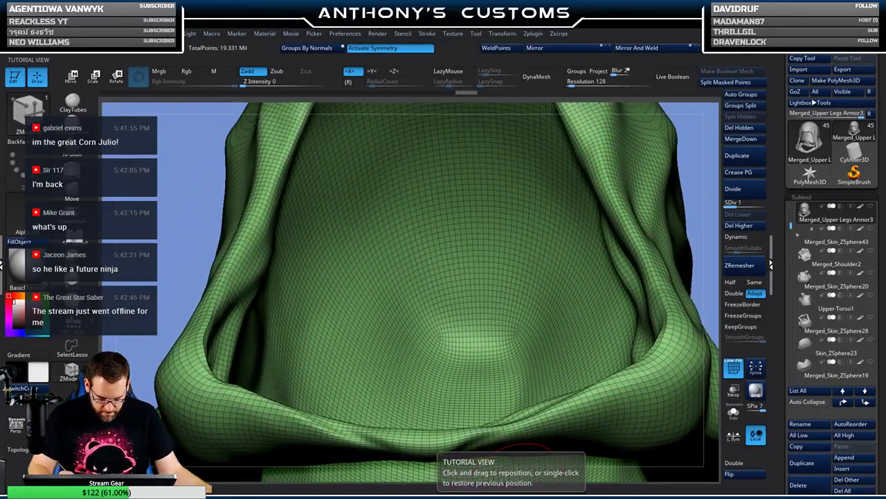
pyautogui.moveTo(478, 470); pyautogui.dragTo(467, 454)
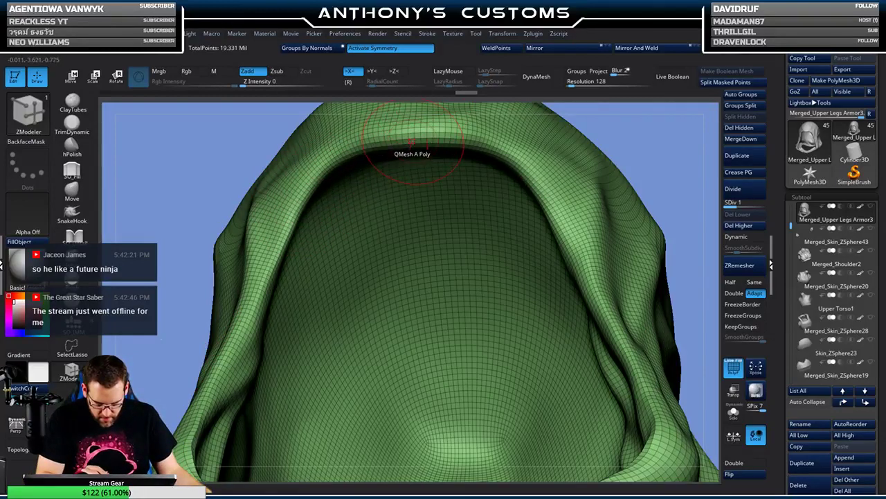
pyautogui.press('space')
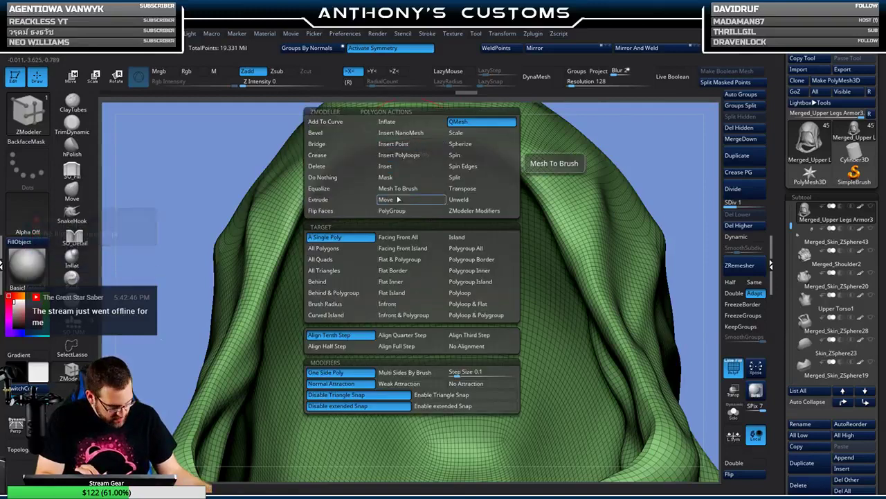
pyautogui.click(392, 211)
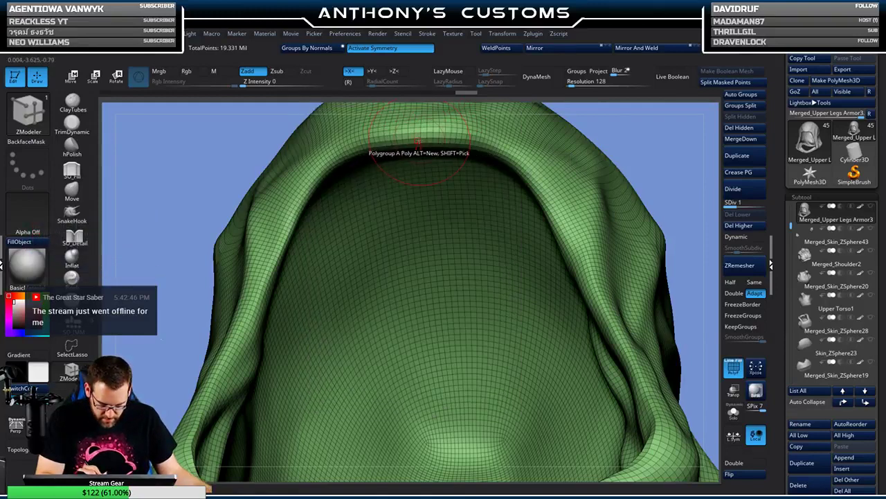
pyautogui.click(418, 142)
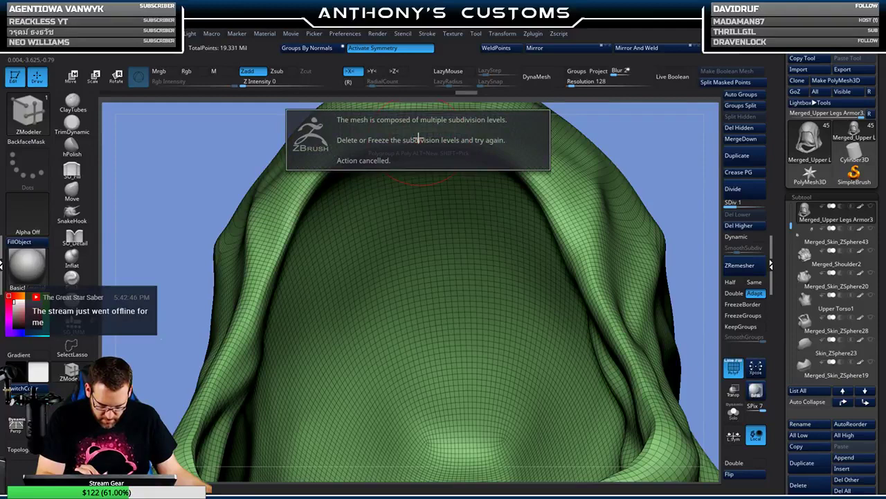
# - Duplicate the hood subtool and delete the copy's higher subdivision levels
pyautogui.click(747, 227)
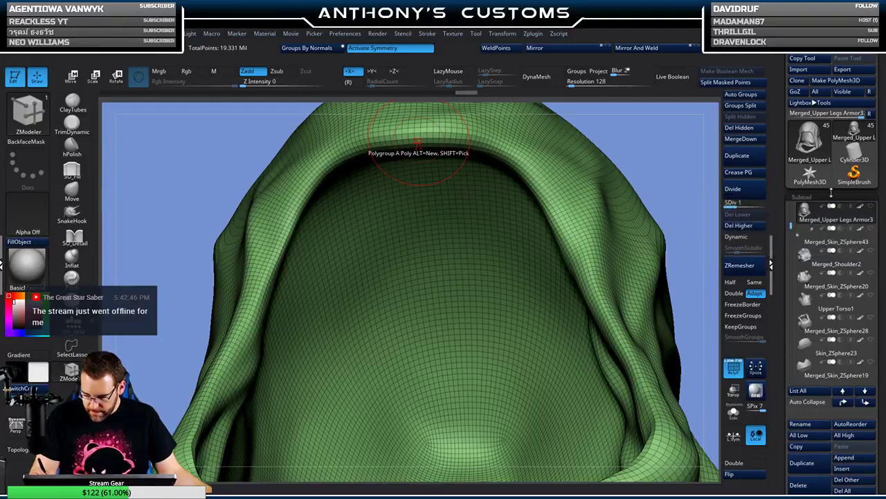
pyautogui.click(802, 462)
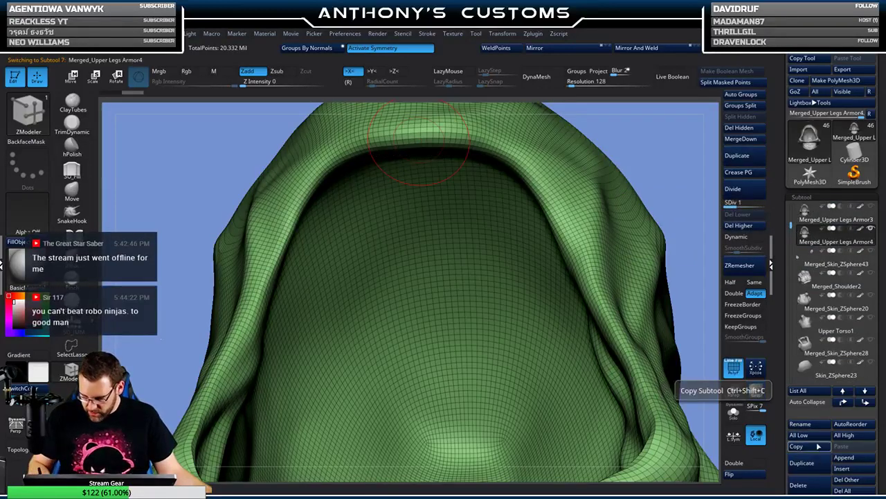
pyautogui.click(748, 227)
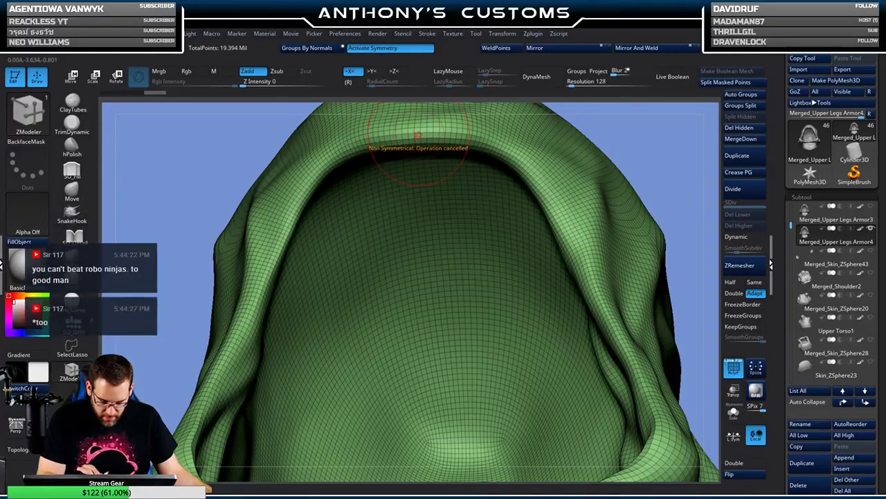
# - Turn off symmetry and paint a one-poly-wide polygroup strip from the opening's upper rim down its left edge
pyautogui.click(422, 49)
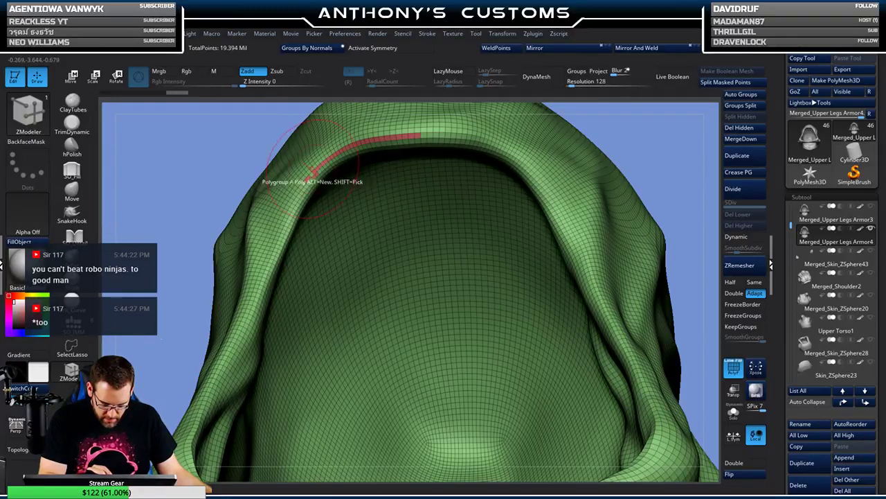
pyautogui.keyDown('ctrl'); pyautogui.moveTo(376, 219); pyautogui.dragTo(395, 228, button='right'); pyautogui.keyUp('ctrl')
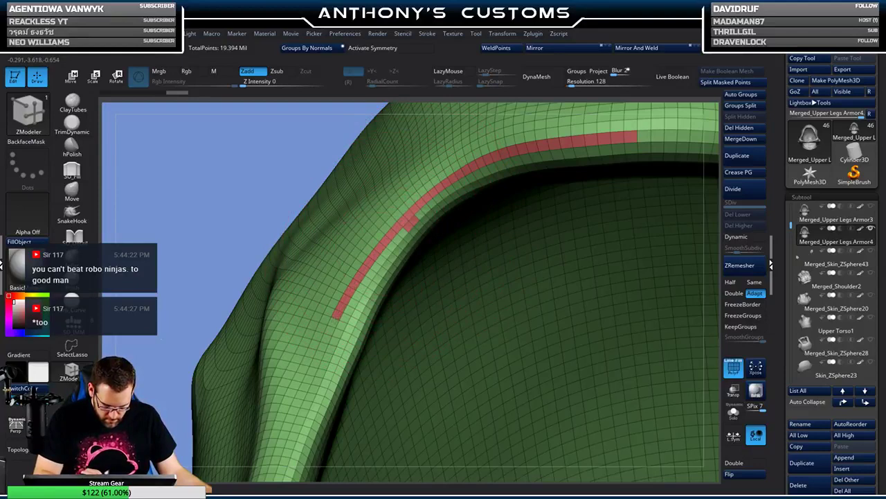
pyautogui.moveTo(305, 387); pyautogui.dragTo(287, 426)
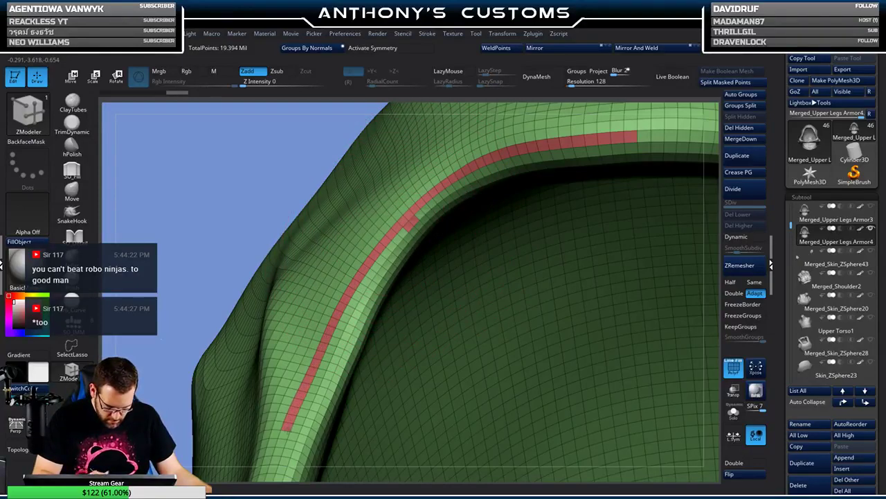
pyautogui.moveTo(401, 379)
pyautogui.mouseDown(button='right')
pyautogui.moveTo(410, 316)
pyautogui.moveTo(588, 408)
pyautogui.mouseUp(button='right')
pyautogui.moveTo(475, 247); pyautogui.dragTo(568, 180, button='right')
pyautogui.press('space')
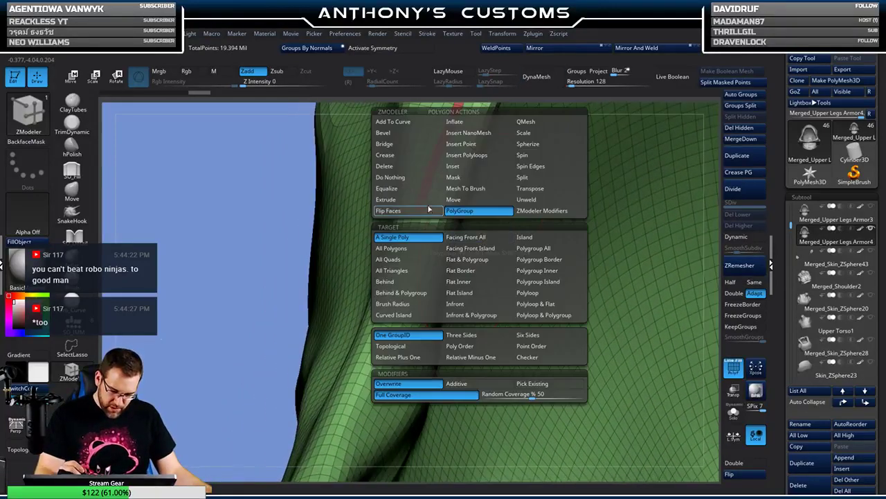
pyautogui.moveTo(525, 236); pyautogui.dragTo(535, 244, button='right')
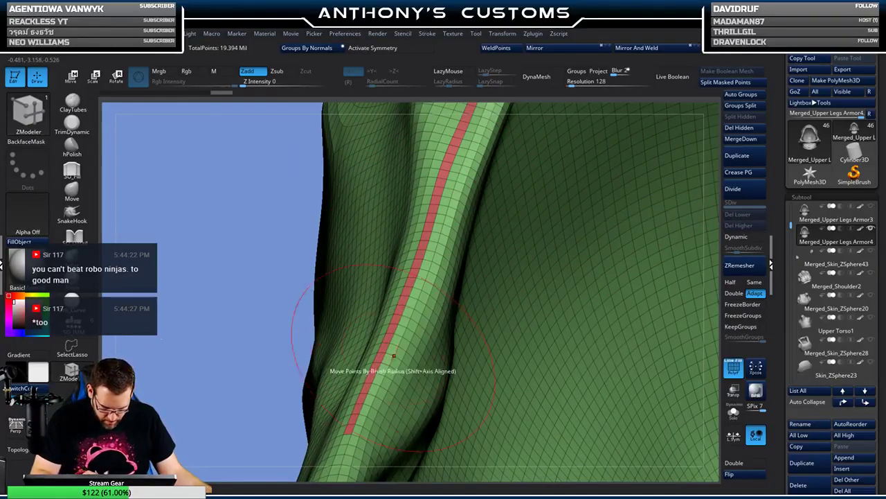
# - Continue the polygroup strip down the left edge and around the hood's lower left corner
pyautogui.moveTo(406, 406)
pyautogui.keyDown('alt'); pyautogui.mouseDown(button='right')
pyautogui.moveTo(467, 188)
pyautogui.moveTo(415, 197)
pyautogui.mouseUp(button='right'); pyautogui.keyUp('alt')
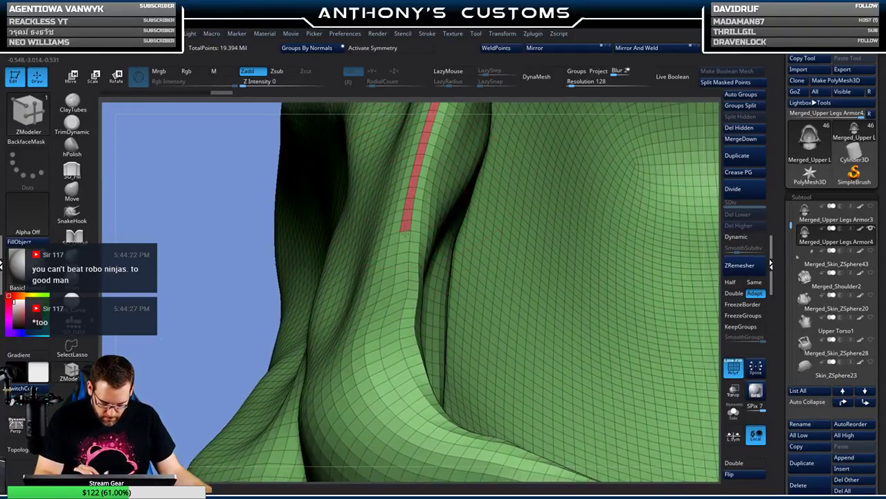
pyautogui.moveTo(404, 234)
pyautogui.mouseDown()
pyautogui.moveTo(395, 376)
pyautogui.moveTo(443, 423)
pyautogui.mouseUp()
pyautogui.moveTo(494, 341)
pyautogui.mouseDown(button='right')
pyautogui.moveTo(394, 333)
pyautogui.moveTo(337, 363)
pyautogui.moveTo(284, 291)
pyautogui.moveTo(374, 305)
pyautogui.moveTo(471, 274)
pyautogui.mouseUp(button='right')
pyautogui.keyDown('alt'); pyautogui.moveTo(417, 357); pyautogui.dragTo(489, 164, button='right'); pyautogui.keyUp('alt')
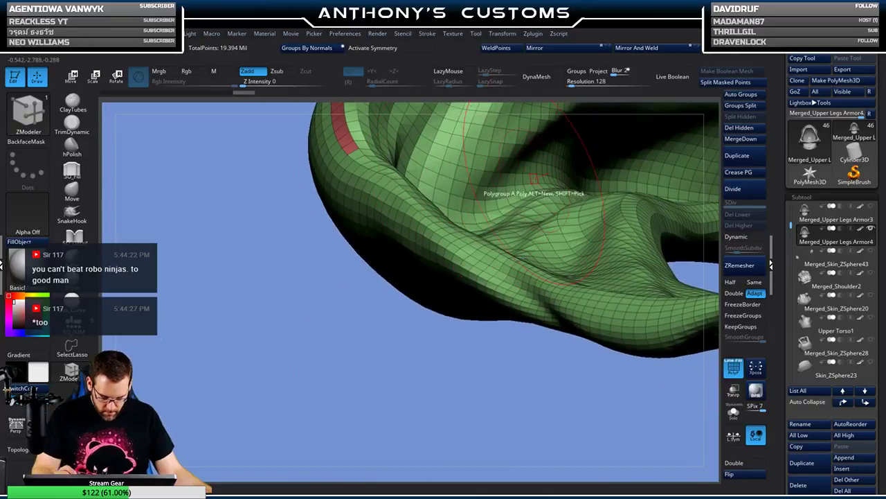
pyautogui.moveTo(533, 194); pyautogui.dragTo(332, 187, button='right')
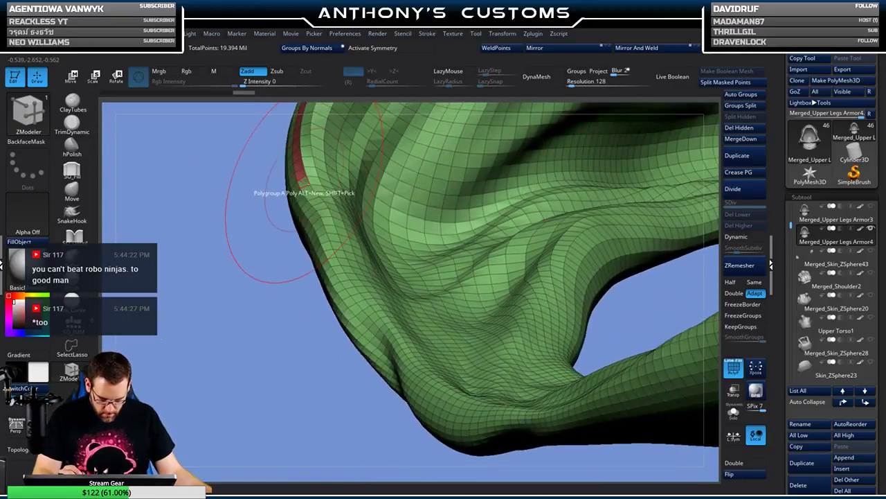
pyautogui.moveTo(315, 199); pyautogui.dragTo(329, 221)
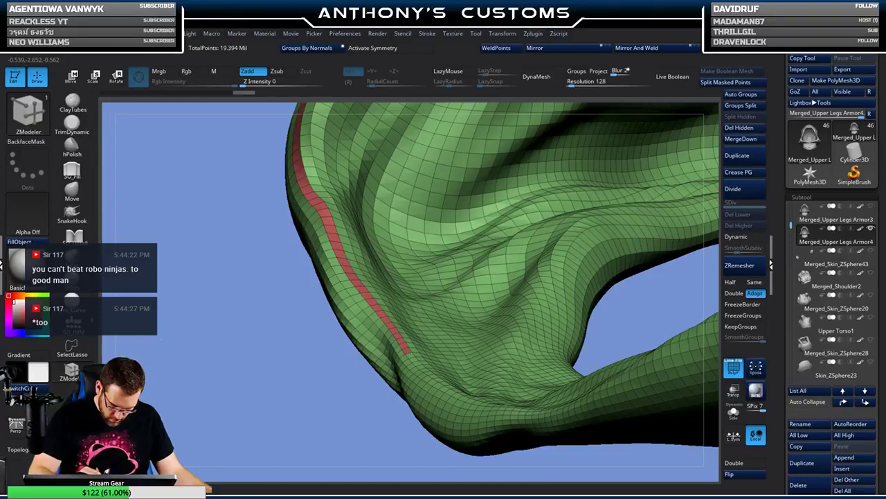
# - Extend the polygroup strip across the hood's lower front fold towards the right side
pyautogui.moveTo(338, 310); pyautogui.dragTo(588, 263, button='right')
pyautogui.moveTo(297, 104)
pyautogui.mouseDown(button='right')
pyautogui.moveTo(419, 143)
pyautogui.moveTo(492, 201)
pyautogui.moveTo(536, 177)
pyautogui.moveTo(569, 134)
pyautogui.mouseUp(button='right')
pyautogui.moveTo(606, 415)
pyautogui.keyDown('alt'); pyautogui.mouseDown(button='right')
pyautogui.moveTo(583, 422)
pyautogui.moveTo(534, 256)
pyautogui.mouseUp(button='right'); pyautogui.keyUp('alt')
pyautogui.moveTo(530, 308); pyautogui.dragTo(398, 371, button='right')
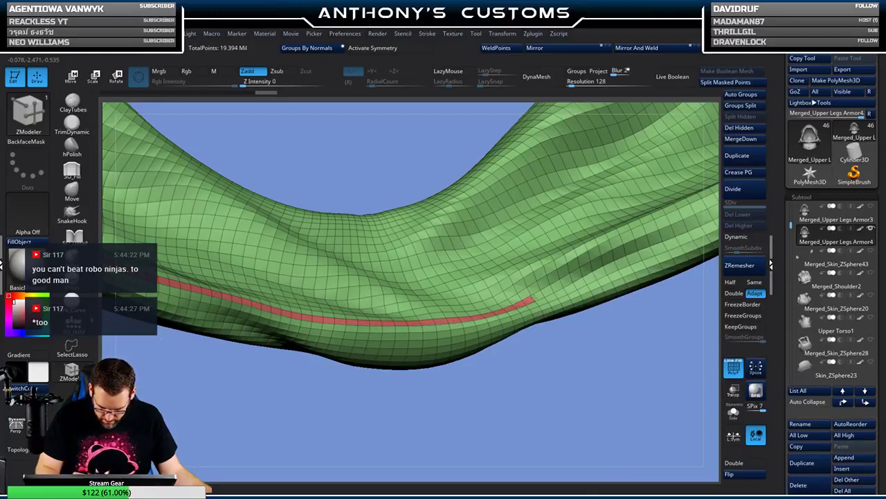
pyautogui.moveTo(532, 299); pyautogui.dragTo(719, 207)
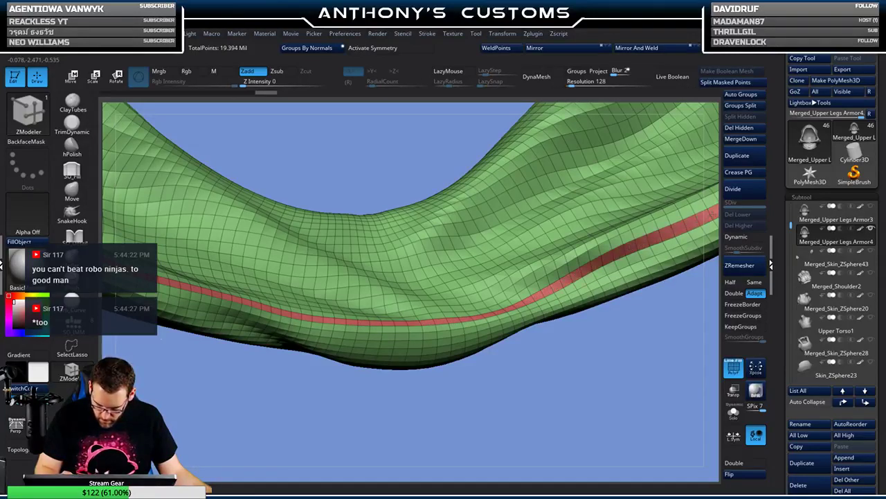
pyautogui.moveTo(686, 291); pyautogui.dragTo(265, 390, button='right')
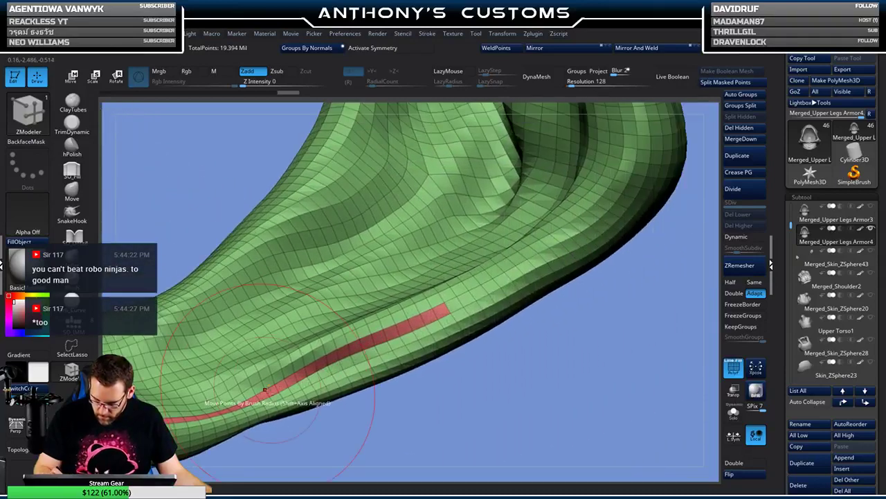
# - Extend the polygroup strip around the hood's lower right corner and up the right edge of the front opening
pyautogui.moveTo(444, 311)
pyautogui.mouseDown()
pyautogui.moveTo(626, 204)
pyautogui.moveTo(644, 143)
pyautogui.moveTo(639, 112)
pyautogui.mouseUp()
pyautogui.keyDown('alt'); pyautogui.moveTo(661, 205); pyautogui.dragTo(596, 377, button='right'); pyautogui.keyUp('alt')
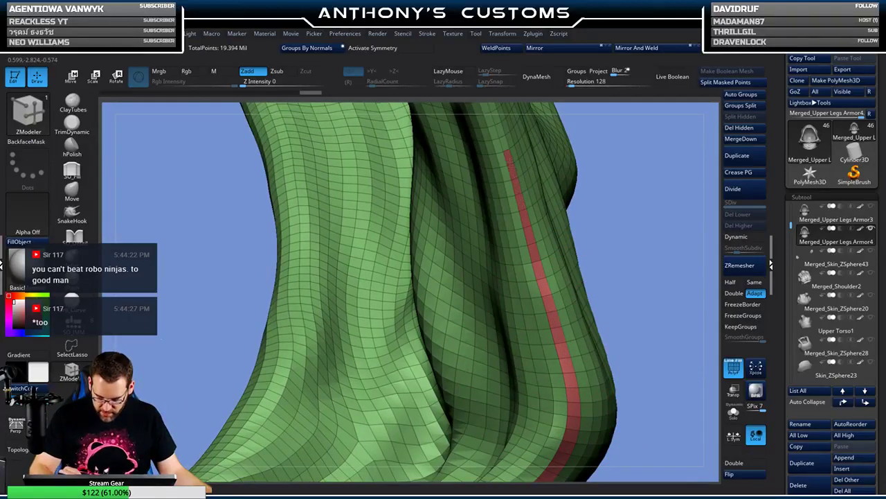
pyautogui.moveTo(593, 139); pyautogui.dragTo(520, 253, button='right')
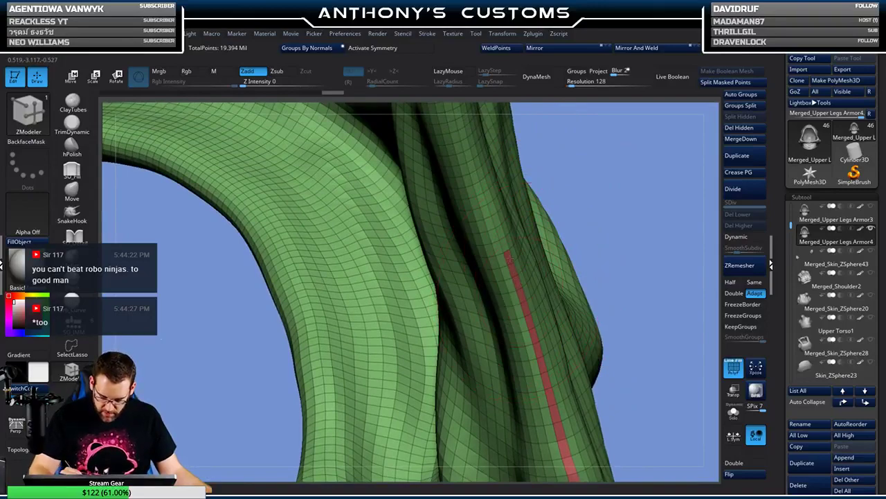
pyautogui.moveTo(540, 169)
pyautogui.mouseDown(button='right')
pyautogui.moveTo(611, 287)
pyautogui.moveTo(539, 314)
pyautogui.mouseUp(button='right')
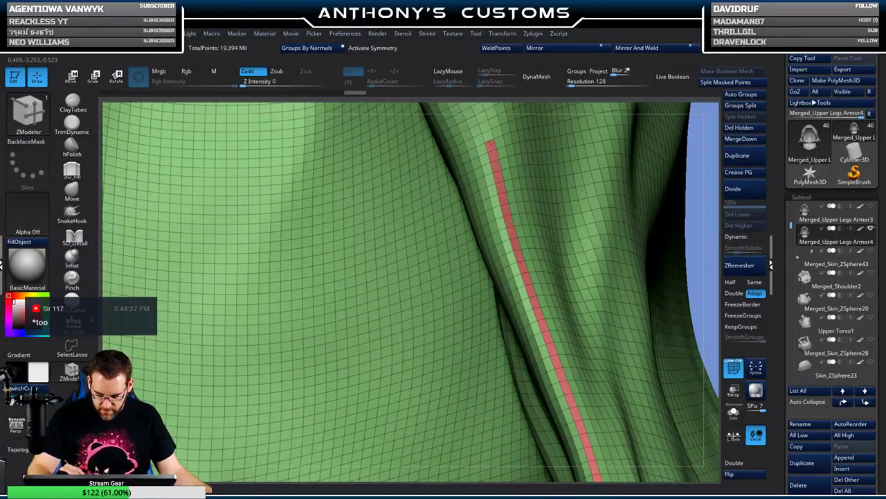
# - Continue the strip up the right edge and join it to its starting end along the upper rim
pyautogui.moveTo(516, 127); pyautogui.dragTo(532, 307, button='right')
pyautogui.moveTo(530, 307); pyautogui.dragTo(492, 254)
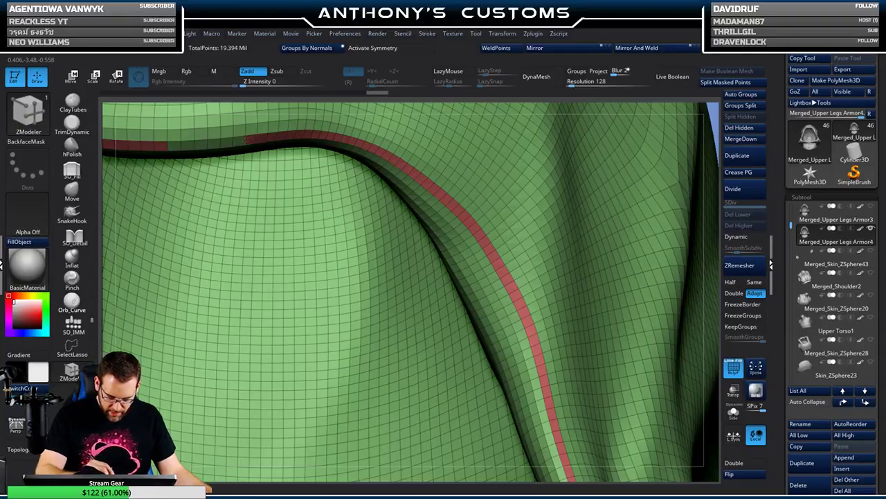
pyautogui.moveTo(207, 144); pyautogui.dragTo(174, 146)
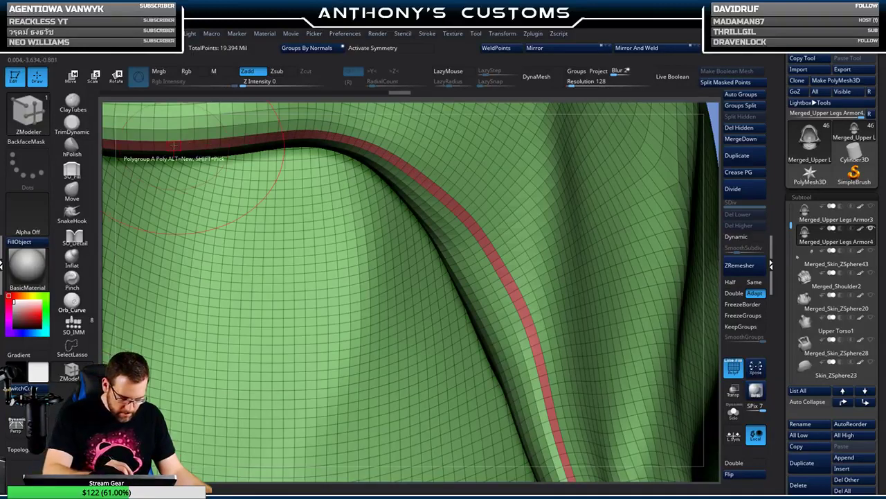
# - Examine the polygroup strip around the whole front opening for gaps or stray polygons
pyautogui.press('f')
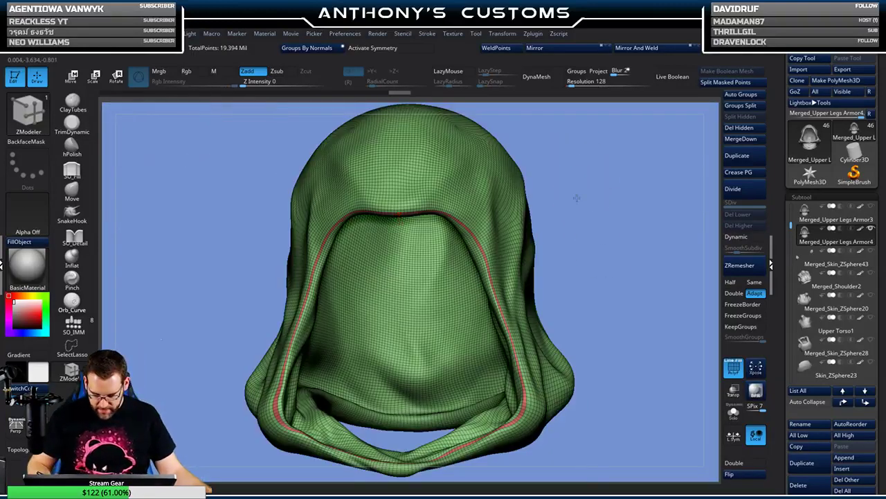
pyautogui.keyDown('alt'); pyautogui.moveTo(589, 163); pyautogui.dragTo(696, 173); pyautogui.keyUp('alt')
pyautogui.keyDown('alt'); pyautogui.moveTo(479, 258); pyautogui.dragTo(461, 415); pyautogui.keyUp('alt')
pyautogui.keyDown('ctrl'); pyautogui.moveTo(461, 415); pyautogui.dragTo(461, 443, button='right'); pyautogui.keyUp('ctrl')
pyautogui.moveTo(444, 360); pyautogui.dragTo(544, 458, button='right')
pyautogui.moveTo(487, 235); pyautogui.dragTo(464, 304, button='right')
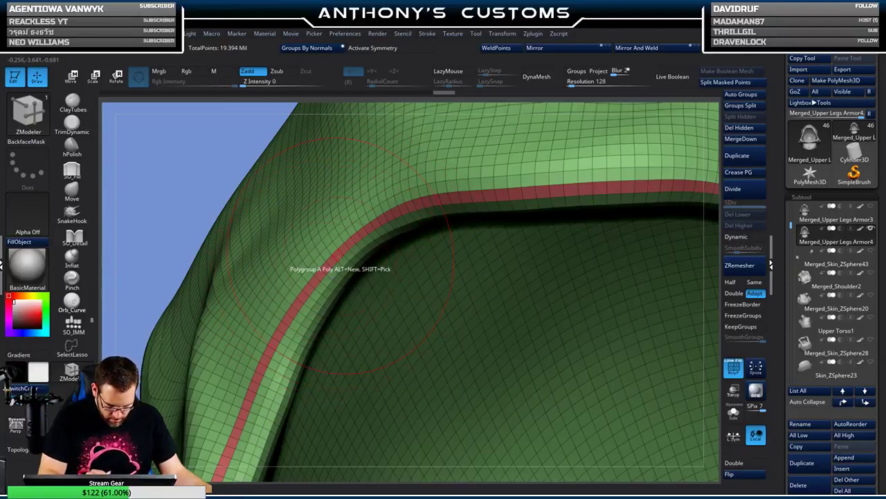
pyautogui.moveTo(540, 367)
pyautogui.mouseDown(button='right')
pyautogui.moveTo(529, 363)
pyautogui.moveTo(472, 191)
pyautogui.moveTo(488, 216)
pyautogui.moveTo(393, 181)
pyautogui.mouseUp(button='right')
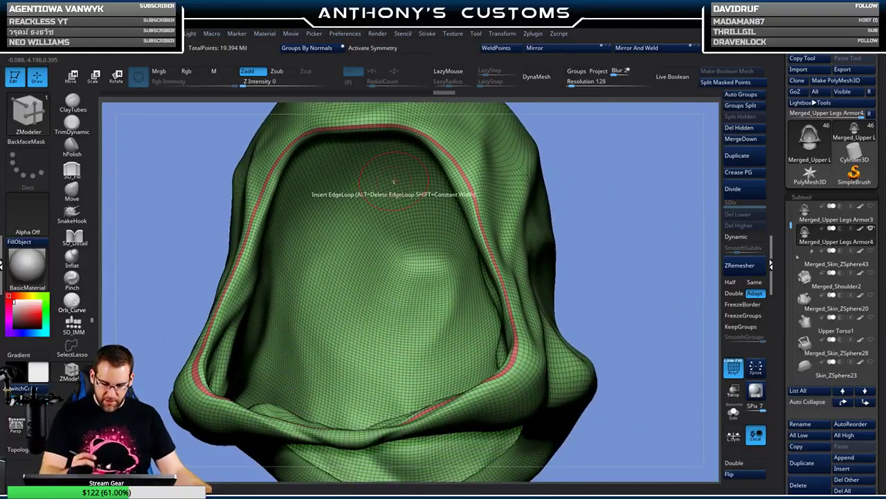
pyautogui.moveTo(606, 181); pyautogui.dragTo(612, 160, button='right')
pyautogui.keyDown('ctrl'); pyautogui.moveTo(641, 206); pyautogui.dragTo(530, 125, button='right'); pyautogui.keyUp('ctrl')
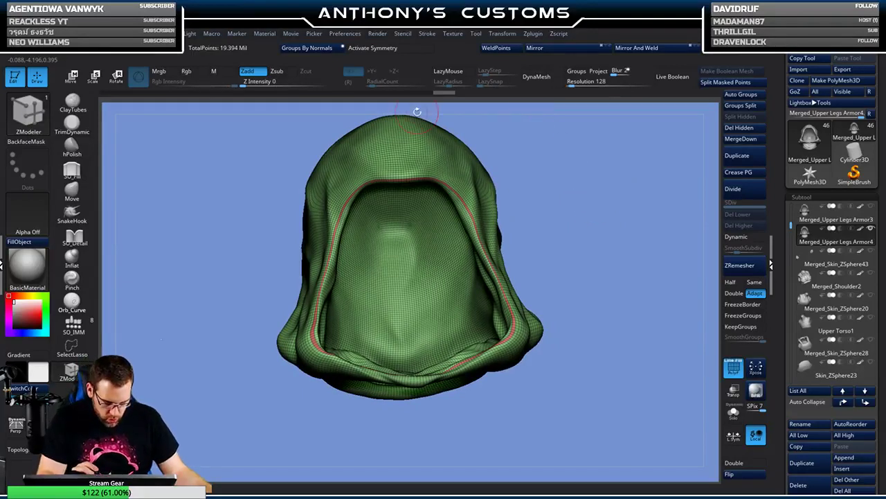
# - Isolate the main hood polygroup so the strip is hidden, and check the gap around the front opening
pyautogui.hotkey('ctrl', 'shift')
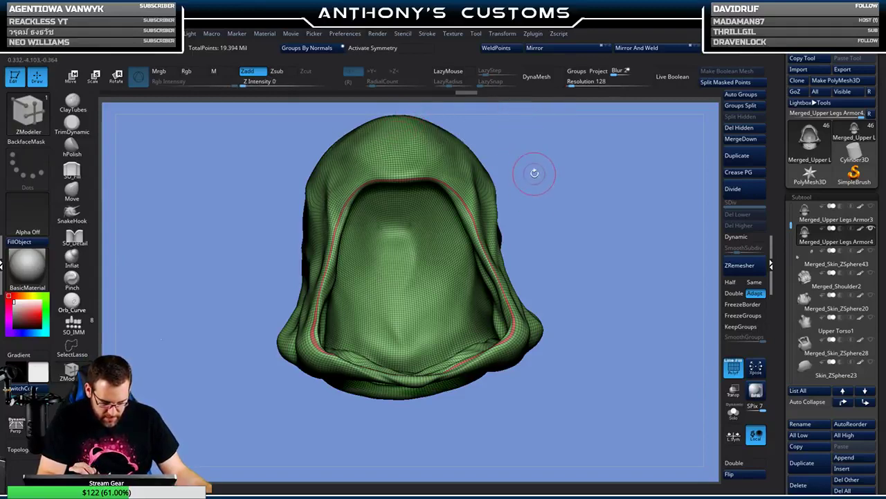
pyautogui.keyDown('ctrl'); pyautogui.moveTo(534, 173); pyautogui.dragTo(547, 207, button='right'); pyautogui.keyUp('ctrl')
pyautogui.keyDown('ctrl'); pyautogui.keyDown('shift'); pyautogui.click(495, 145); pyautogui.keyUp('shift'); pyautogui.keyUp('ctrl')
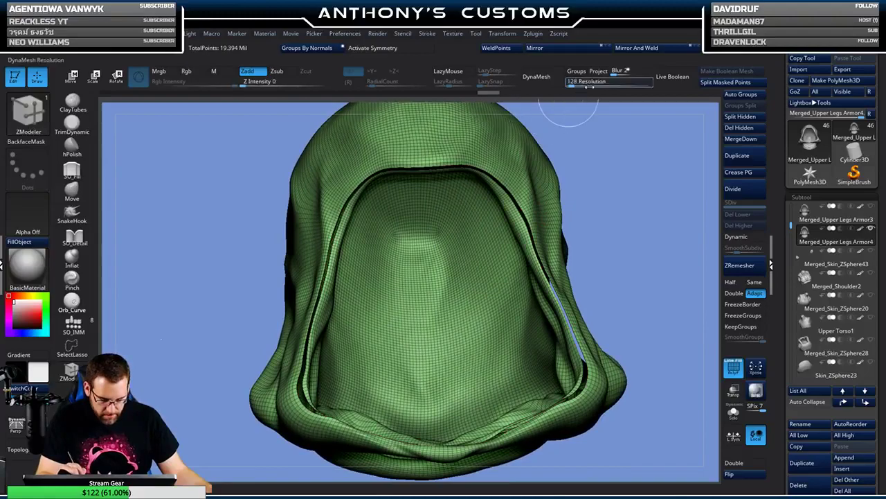
pyautogui.moveTo(635, 201)
pyautogui.mouseDown()
pyautogui.moveTo(625, 192)
pyautogui.moveTo(609, 208)
pyautogui.moveTo(637, 219)
pyautogui.moveTo(641, 194)
pyautogui.mouseUp()
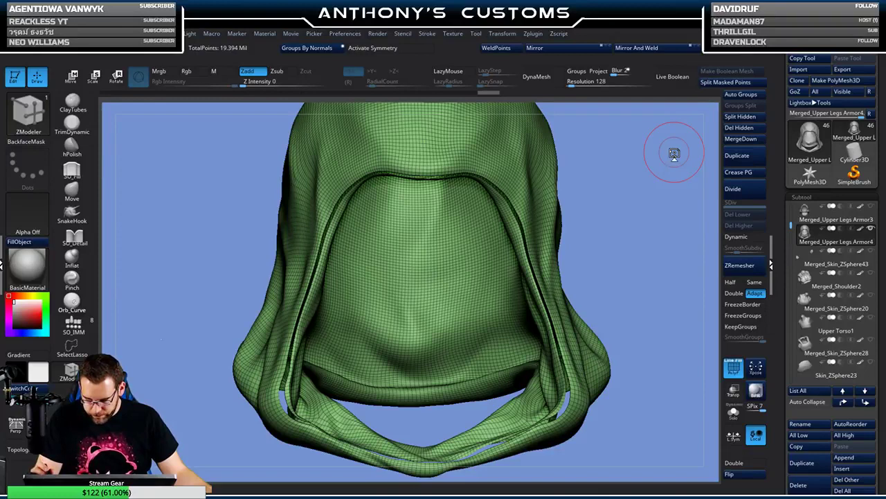
# - Reselect the ZModeler brush and regroup the visible hood with Auto Groups and Groups By Normals
pyautogui.hotkey('ctrl', 'shift')
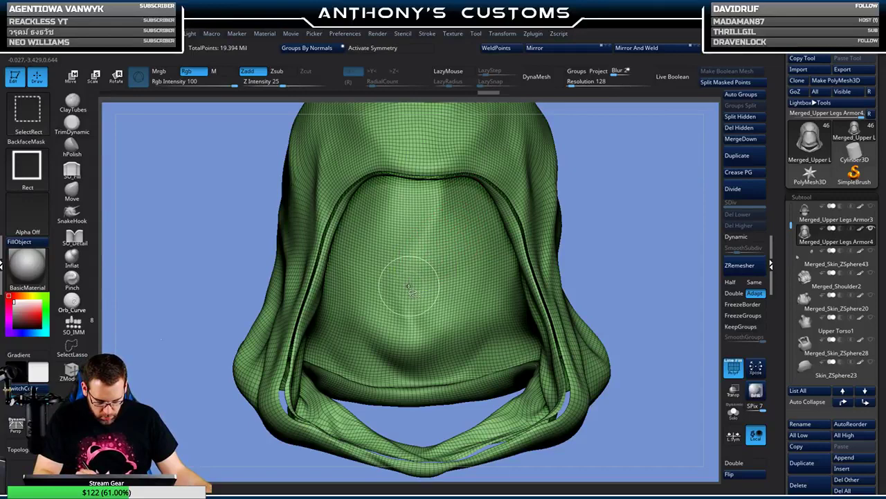
pyautogui.press('b')
pyautogui.press('z')
pyautogui.press('m')
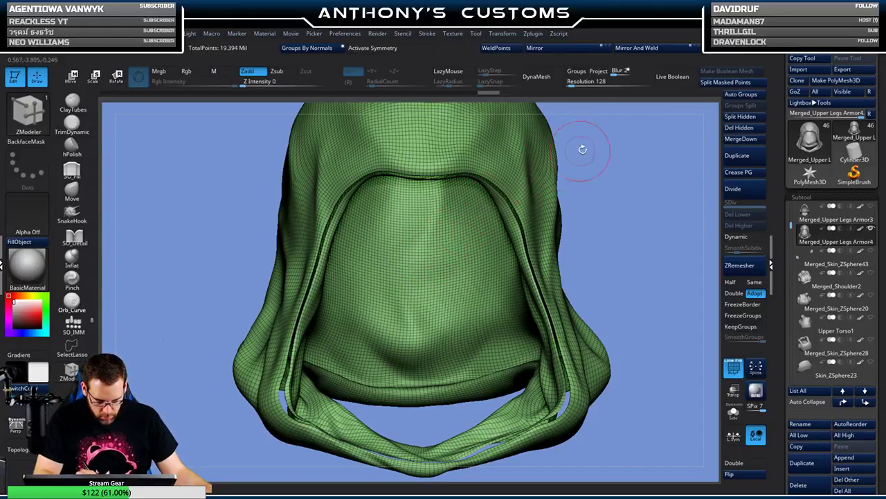
pyautogui.click(741, 95)
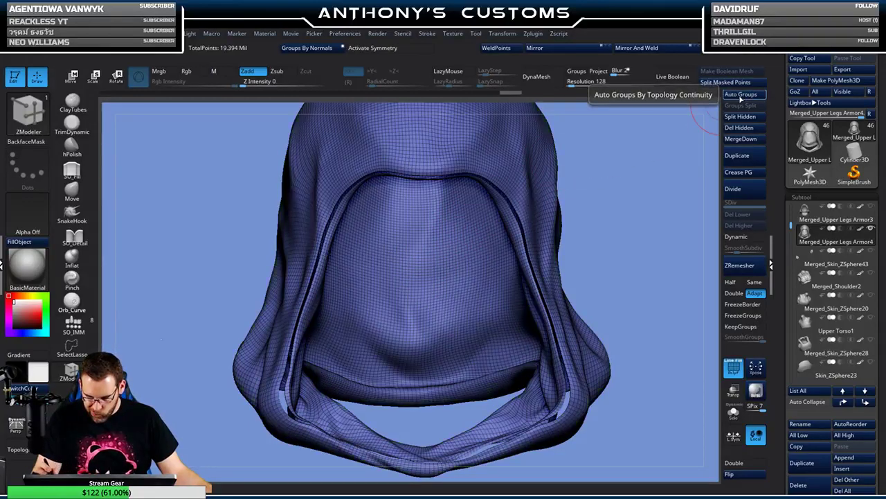
pyautogui.click(307, 48)
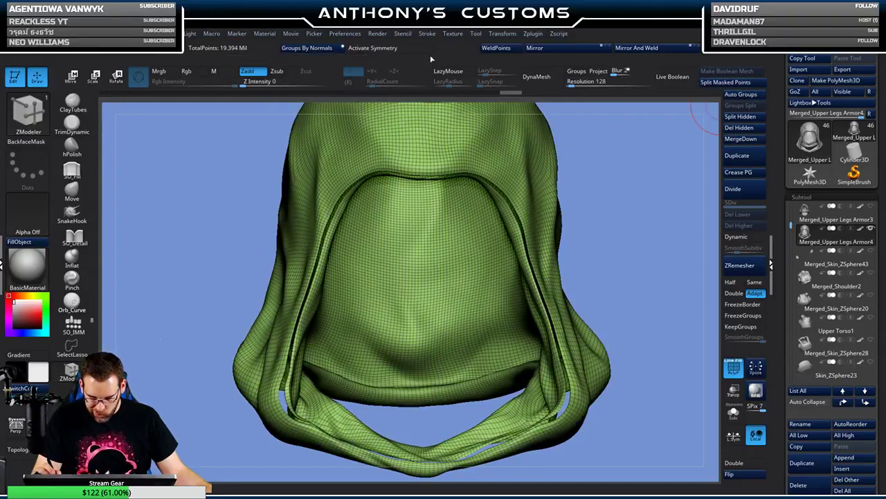
pyautogui.moveTo(648, 181); pyautogui.dragTo(629, 187)
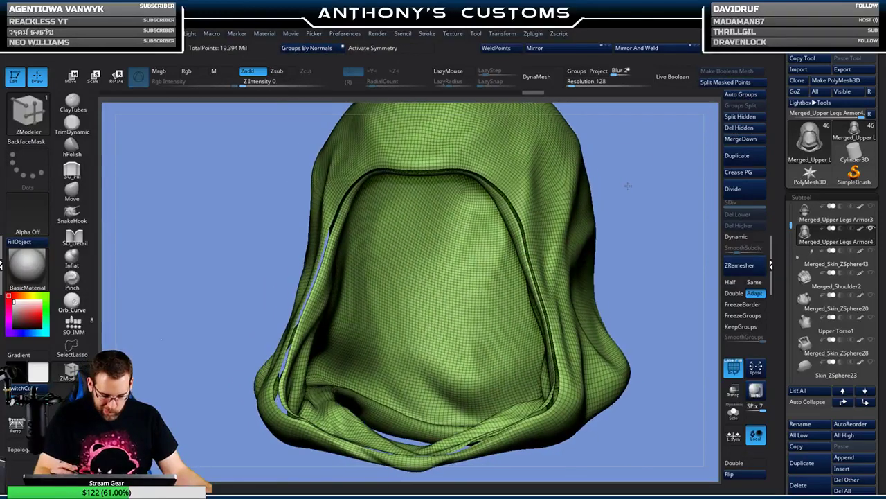
# - Toggle the strip's visibility to check its separation from the main hood polygroup, ending with the whole mesh shown
pyautogui.keyDown('ctrl'); pyautogui.keyDown('shift'); pyautogui.click(550, 202); pyautogui.keyUp('shift'); pyautogui.keyUp('ctrl')
pyautogui.keyDown('ctrl'); pyautogui.keyDown('shift'); pyautogui.click(636, 213); pyautogui.keyUp('shift'); pyautogui.keyUp('ctrl')
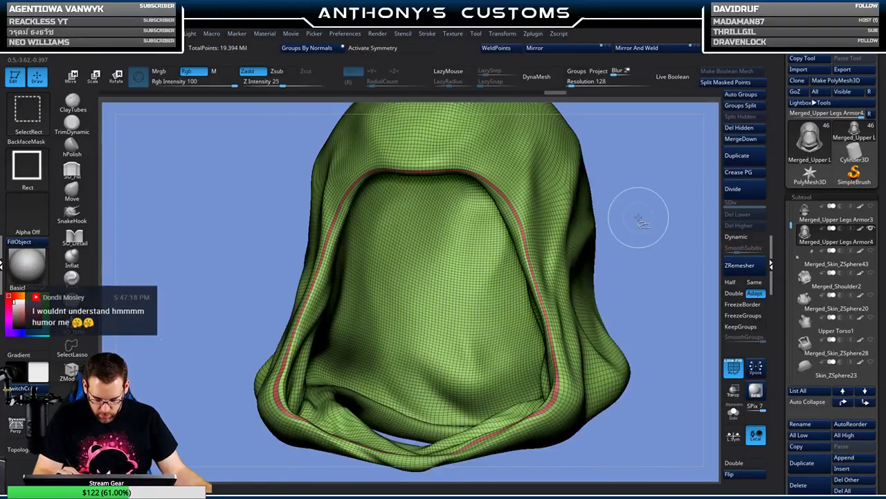
pyautogui.keyDown('ctrl'); pyautogui.keyDown('shift'); pyautogui.click(557, 210); pyautogui.keyUp('shift'); pyautogui.keyUp('ctrl')
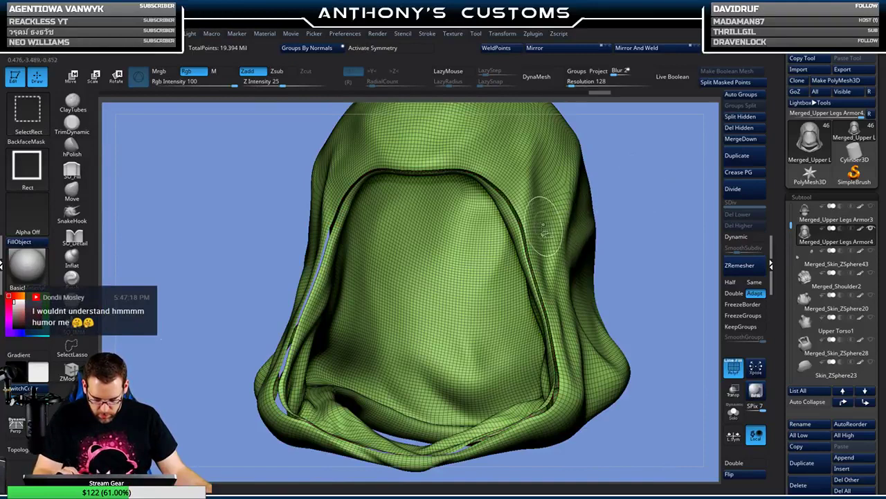
pyautogui.keyDown('ctrl'); pyautogui.keyDown('shift'); pyautogui.click(521, 236); pyautogui.keyUp('shift'); pyautogui.keyUp('ctrl')
pyautogui.keyDown('ctrl'); pyautogui.keyDown('shift'); pyautogui.click(628, 192); pyautogui.keyUp('shift'); pyautogui.keyUp('ctrl')
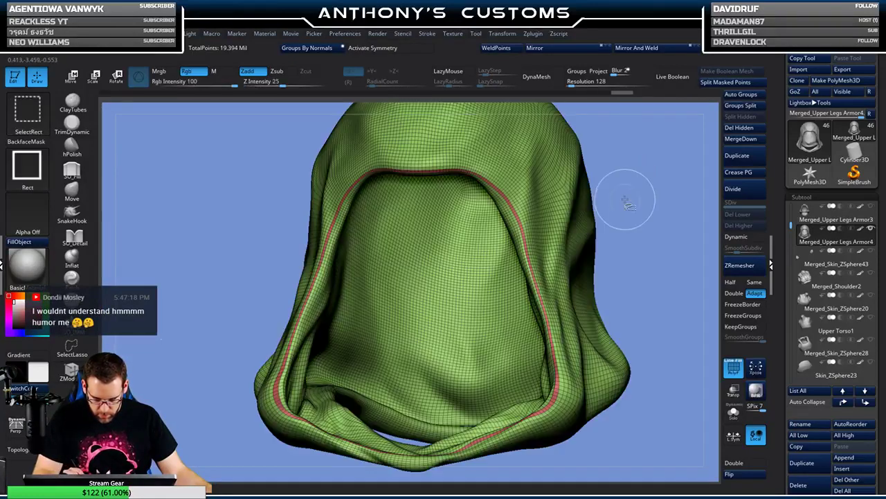
pyautogui.moveTo(631, 193); pyautogui.dragTo(627, 221)
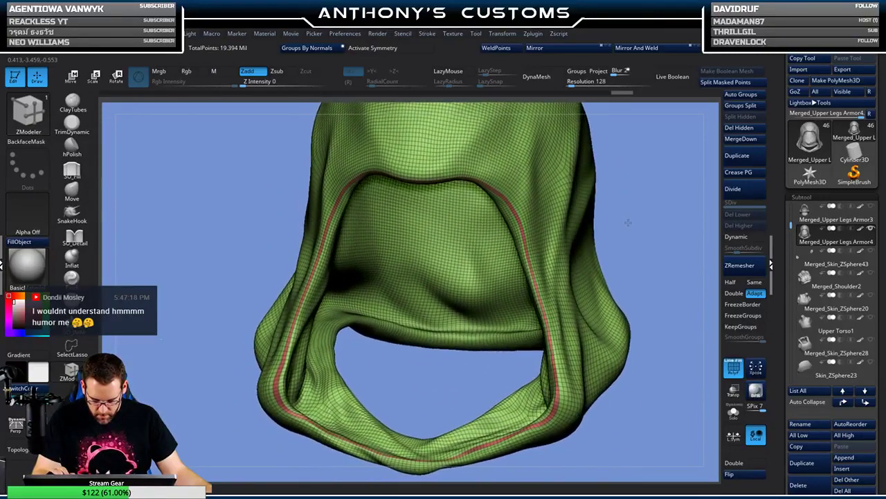
# - Paint a second one-poly-wide polygroup strip along the neck opening's rear rim and around its left side
pyautogui.moveTo(642, 131); pyautogui.dragTo(614, 146)
pyautogui.moveTo(459, 319)
pyautogui.mouseDown()
pyautogui.moveTo(409, 327)
pyautogui.moveTo(417, 345)
pyautogui.moveTo(447, 309)
pyautogui.moveTo(435, 319)
pyautogui.moveTo(429, 311)
pyautogui.moveTo(431, 327)
pyautogui.moveTo(435, 313)
pyautogui.moveTo(447, 317)
pyautogui.moveTo(443, 399)
pyautogui.moveTo(459, 284)
pyautogui.mouseUp()
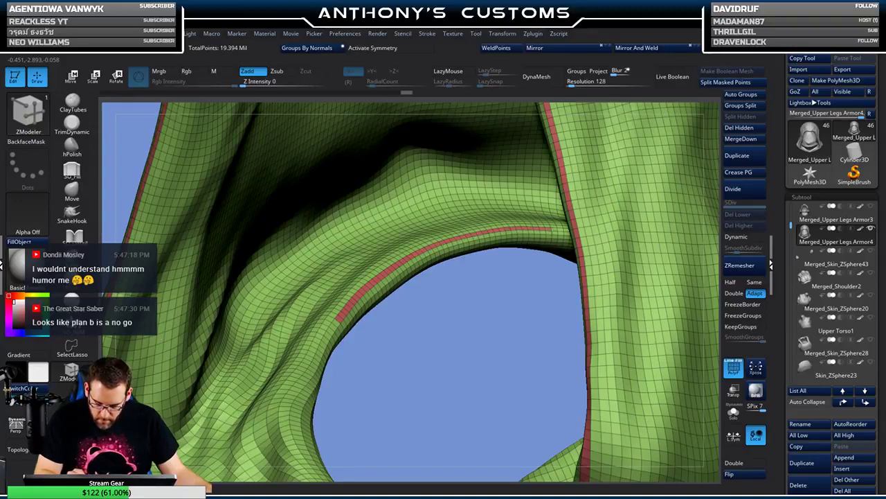
pyautogui.click(338, 323)
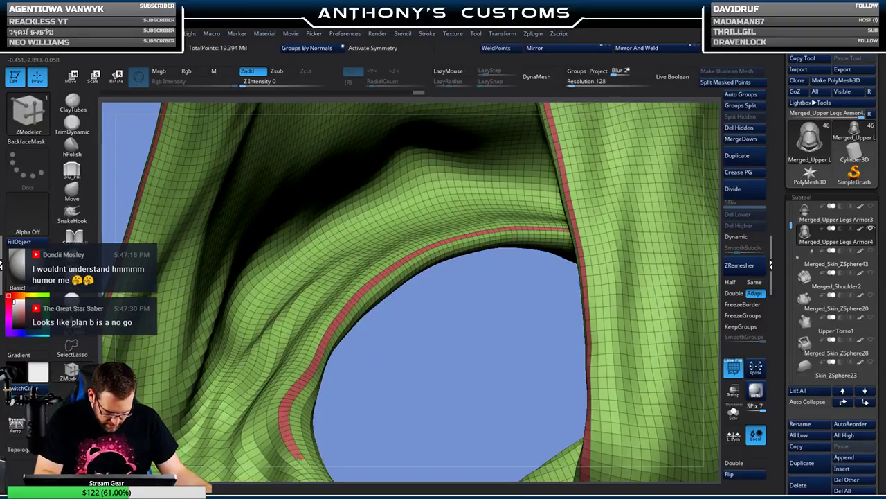
# - Continue the neck strip down the opening's left side and onto its front rim
pyautogui.keyDown('alt'); pyautogui.moveTo(427, 346); pyautogui.dragTo(427, 142); pyautogui.keyUp('alt')
pyautogui.moveTo(437, 202)
pyautogui.mouseDown()
pyautogui.moveTo(402, 242)
pyautogui.moveTo(408, 194)
pyautogui.moveTo(349, 211)
pyautogui.mouseUp()
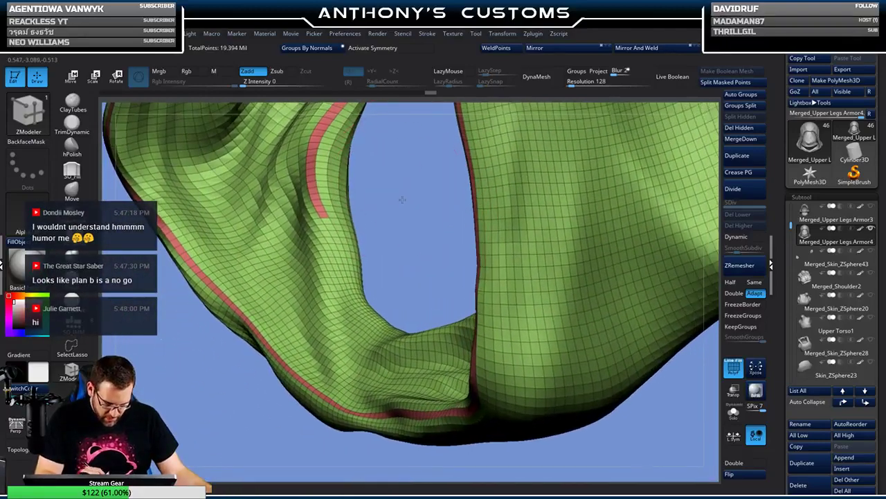
pyautogui.click(327, 221)
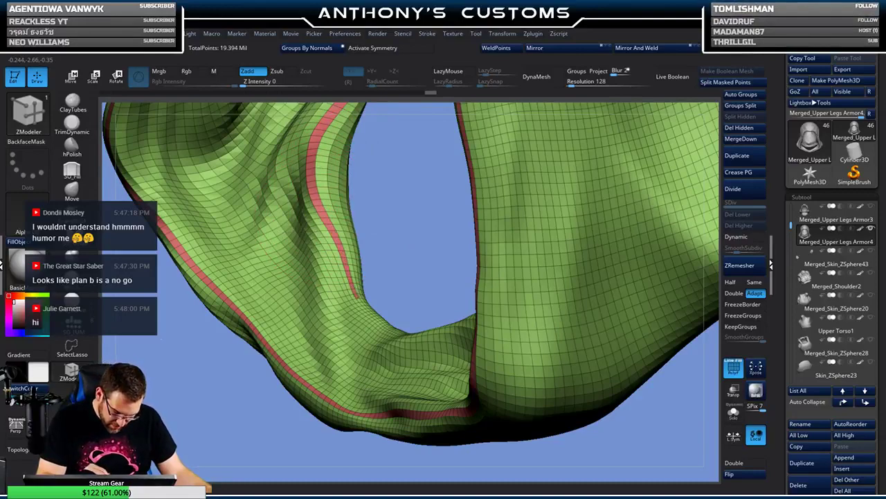
pyautogui.moveTo(372, 221)
pyautogui.mouseDown()
pyautogui.moveTo(459, 245)
pyautogui.moveTo(528, 457)
pyautogui.mouseUp()
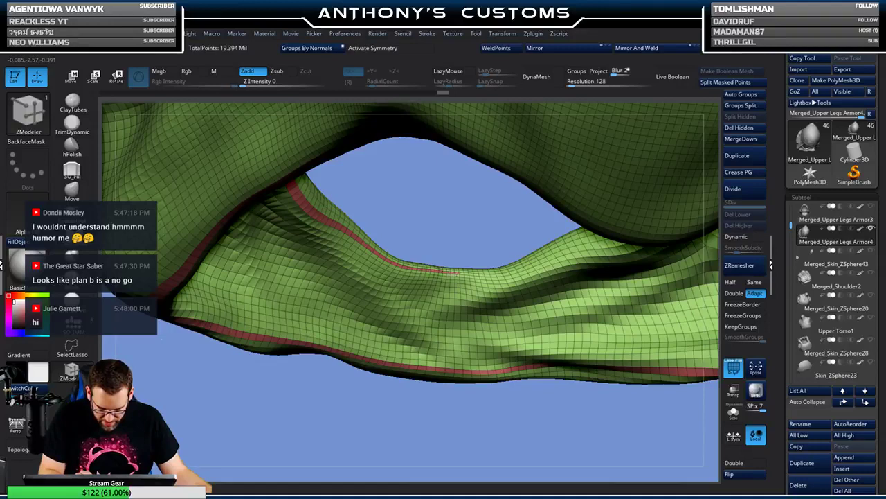
# - Extend the neck strip across the front rim and around the opening's front right curve
pyautogui.moveTo(507, 236)
pyautogui.mouseDown()
pyautogui.moveTo(532, 195)
pyautogui.moveTo(520, 231)
pyautogui.moveTo(570, 189)
pyautogui.moveTo(466, 209)
pyautogui.moveTo(482, 212)
pyautogui.moveTo(478, 224)
pyautogui.moveTo(439, 257)
pyautogui.mouseUp()
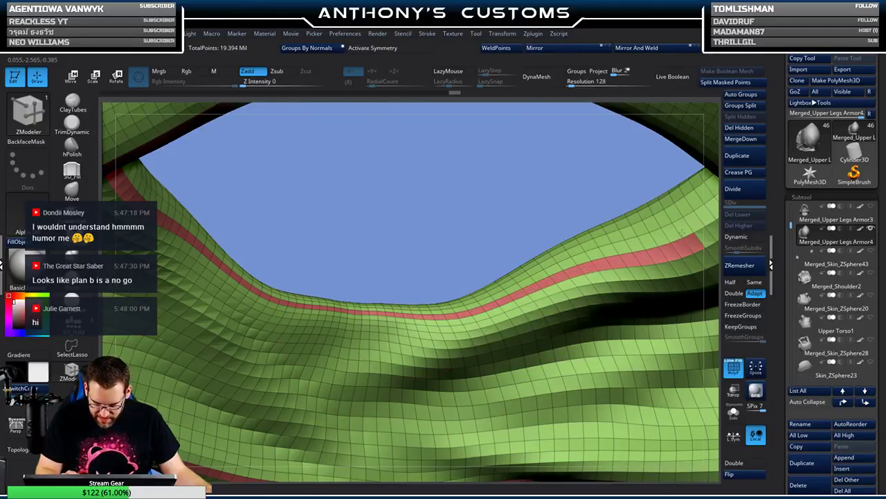
pyautogui.moveTo(441, 208)
pyautogui.mouseDown()
pyautogui.moveTo(616, 155)
pyautogui.moveTo(443, 253)
pyautogui.mouseUp()
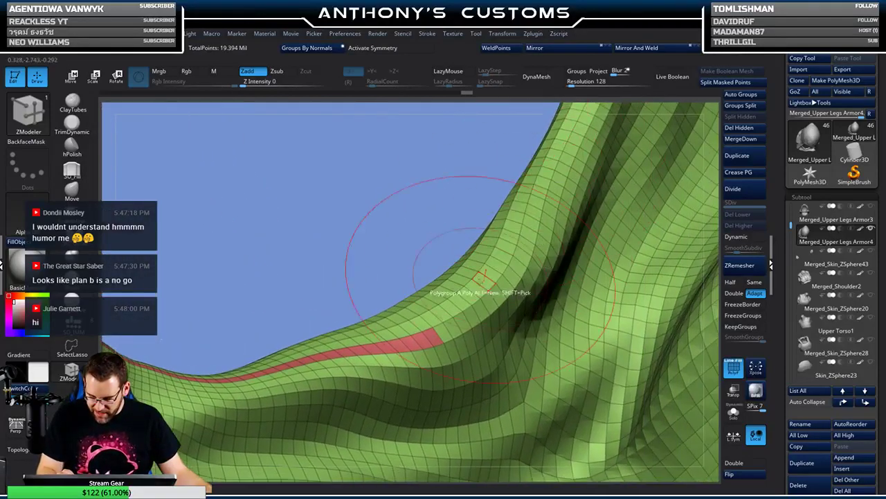
pyautogui.moveTo(457, 326)
pyautogui.mouseDown()
pyautogui.moveTo(509, 284)
pyautogui.moveTo(540, 190)
pyautogui.mouseUp()
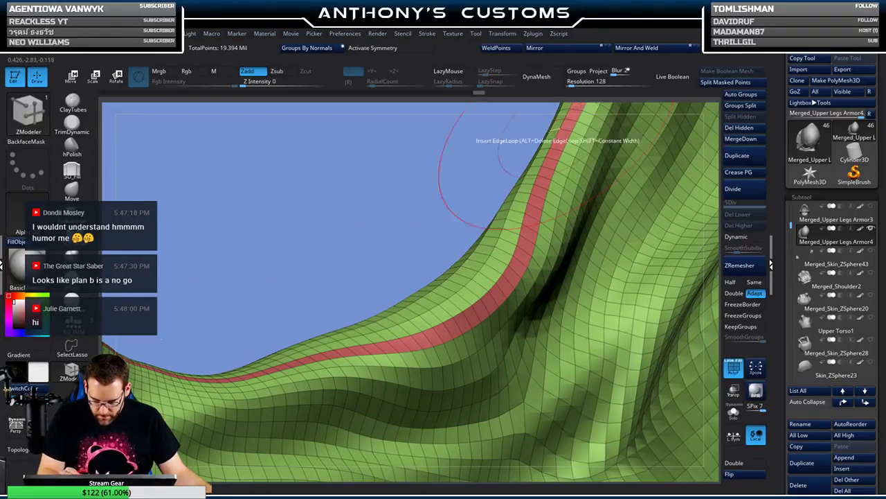
# - Continue the neck strip up the right side of the opening towards the back
pyautogui.moveTo(533, 138); pyautogui.dragTo(368, 376)
pyautogui.click(461, 353)
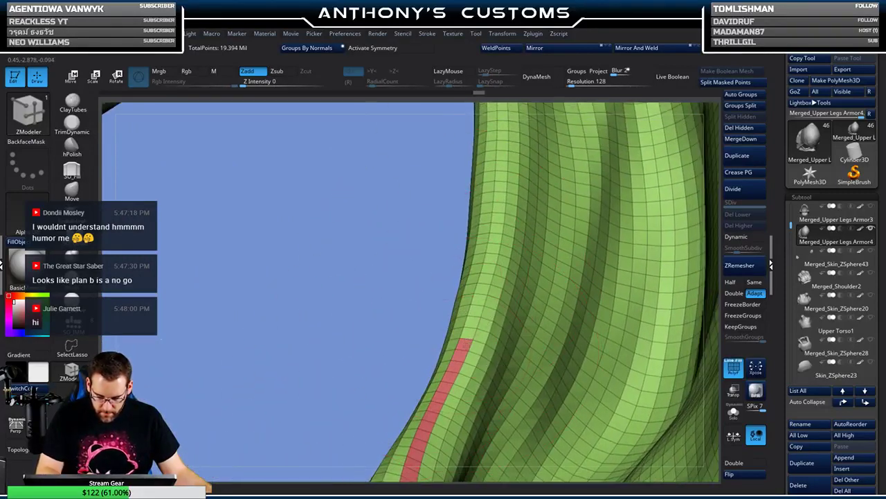
pyautogui.moveTo(477, 305); pyautogui.dragTo(502, 117)
pyautogui.moveTo(470, 146)
pyautogui.mouseDown()
pyautogui.moveTo(429, 229)
pyautogui.moveTo(409, 301)
pyautogui.mouseUp()
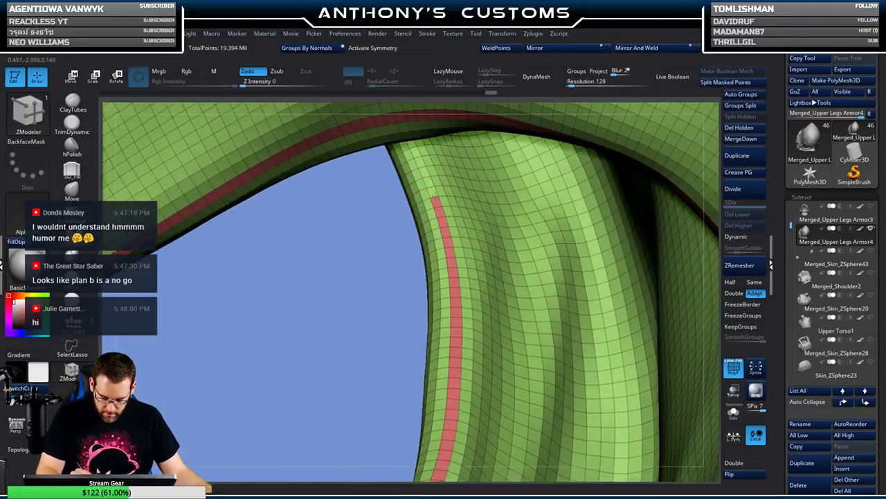
# - Continue the neck strip around the opening's remaining side and across its rear rim, joining it to the strip's start to close the loop
pyautogui.moveTo(367, 201)
pyautogui.mouseDown()
pyautogui.moveTo(346, 291)
pyautogui.moveTo(362, 373)
pyautogui.mouseUp()
pyautogui.moveTo(441, 322); pyautogui.dragTo(431, 311)
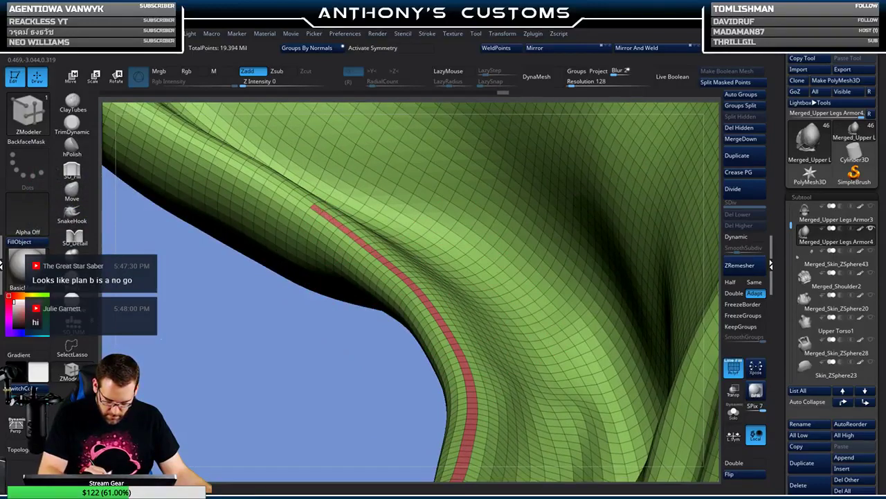
pyautogui.moveTo(333, 304); pyautogui.dragTo(360, 290)
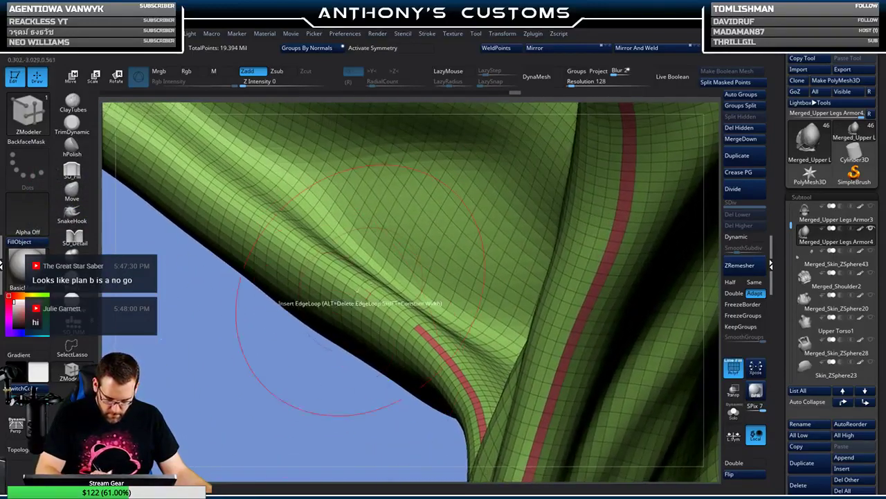
pyautogui.moveTo(415, 326); pyautogui.dragTo(408, 319)
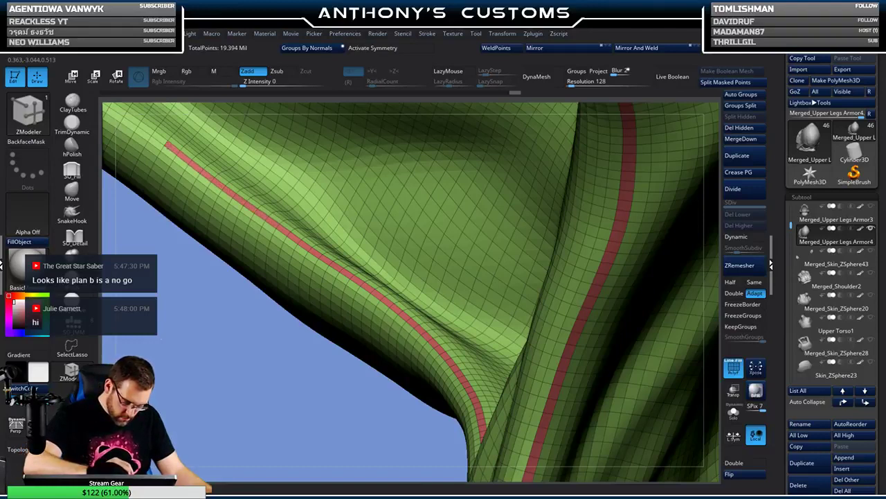
pyautogui.moveTo(307, 317)
pyautogui.mouseDown()
pyautogui.moveTo(455, 369)
pyautogui.moveTo(416, 362)
pyautogui.moveTo(451, 327)
pyautogui.moveTo(414, 353)
pyautogui.moveTo(439, 353)
pyautogui.moveTo(319, 411)
pyautogui.moveTo(467, 299)
pyautogui.mouseUp()
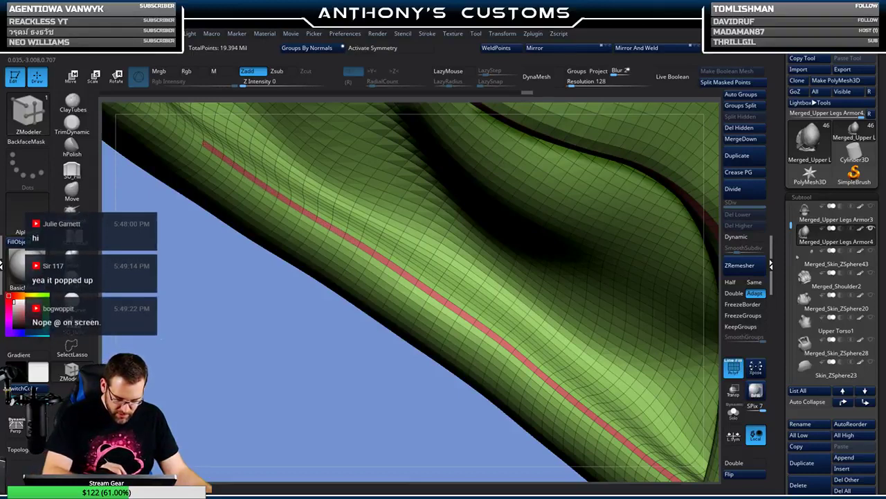
pyautogui.moveTo(171, 119)
pyautogui.mouseDown()
pyautogui.moveTo(415, 388)
pyautogui.moveTo(457, 414)
pyautogui.moveTo(377, 361)
pyautogui.mouseUp()
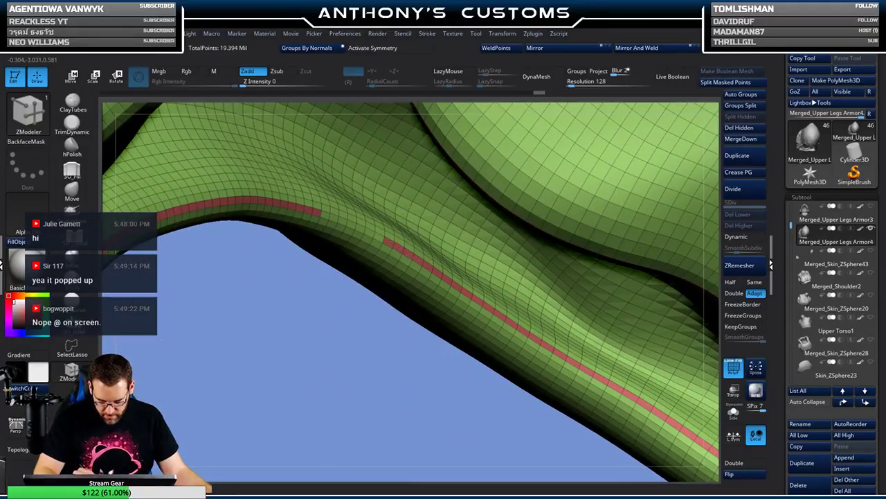
pyautogui.moveTo(324, 216); pyautogui.dragTo(546, 395)
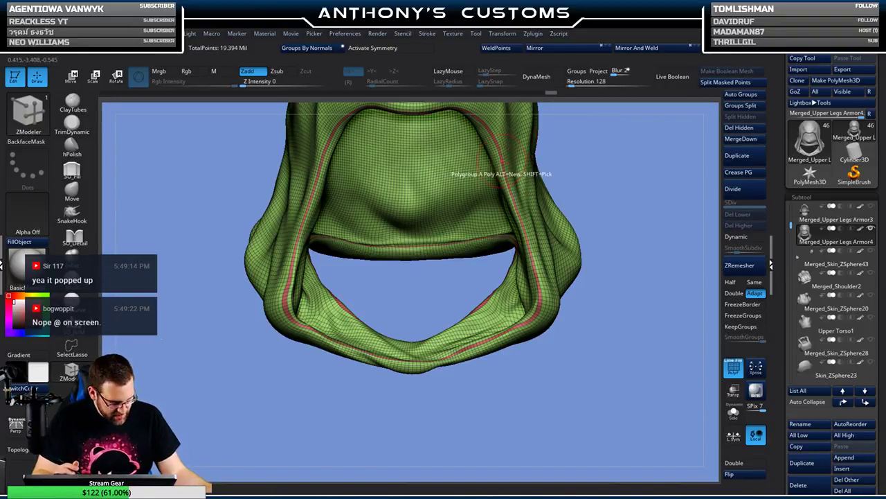
# - Hide the painted strips and auto-group the visible mesh so the hood's outer and inner surfaces become separate polygroups
pyautogui.hotkey('ctrl', 'shift')
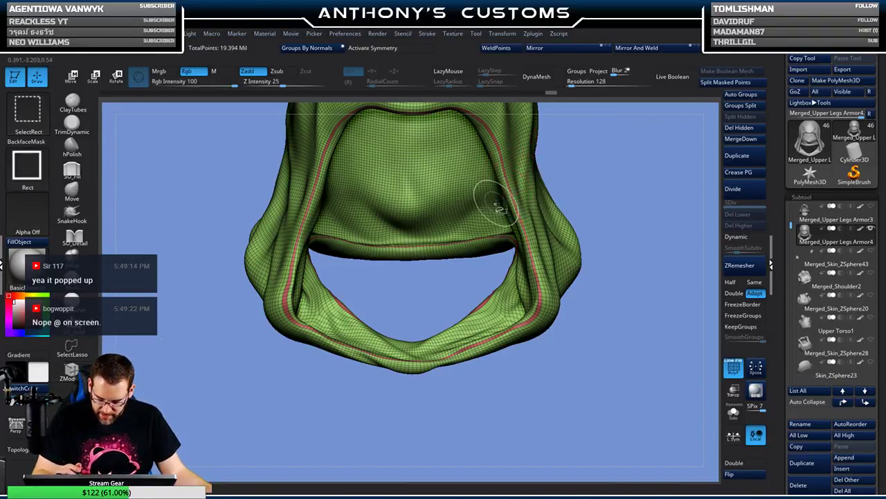
pyautogui.keyDown('ctrl'); pyautogui.keyDown('alt'); pyautogui.keyDown('shift'); pyautogui.click(533, 221); pyautogui.keyUp('shift'); pyautogui.keyUp('alt'); pyautogui.keyUp('ctrl')
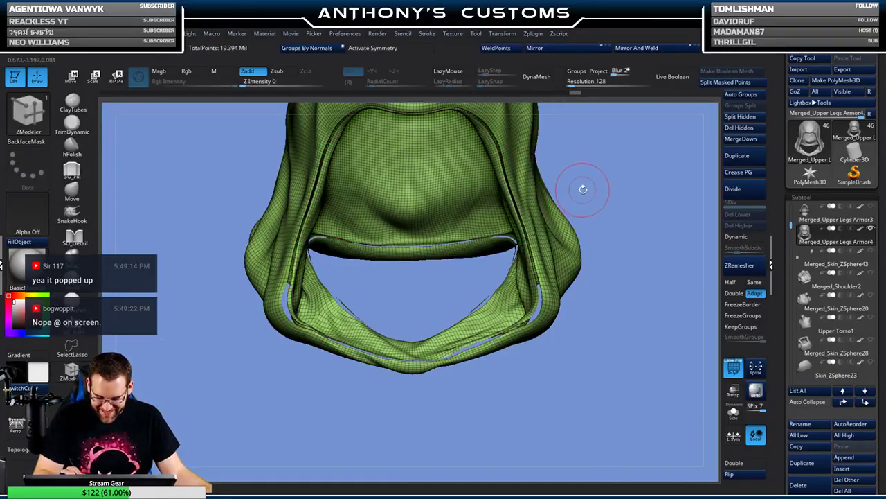
pyautogui.click(740, 94)
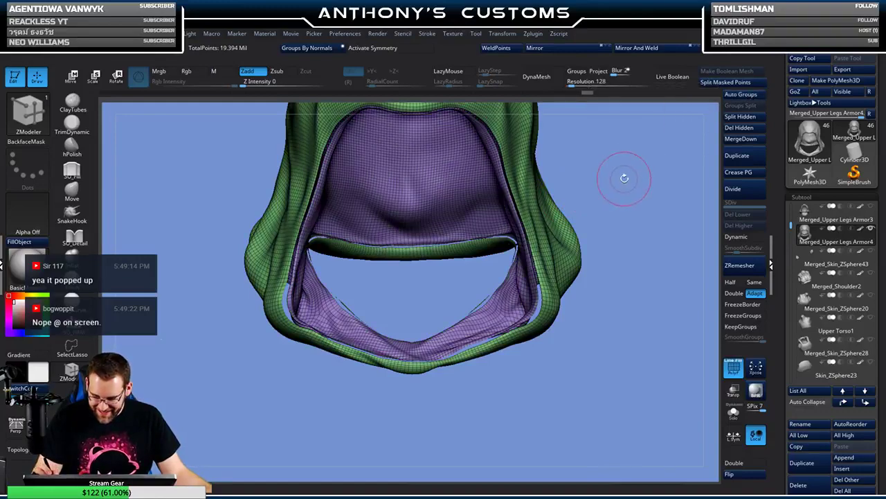
pyautogui.moveTo(624, 178); pyautogui.dragTo(613, 160)
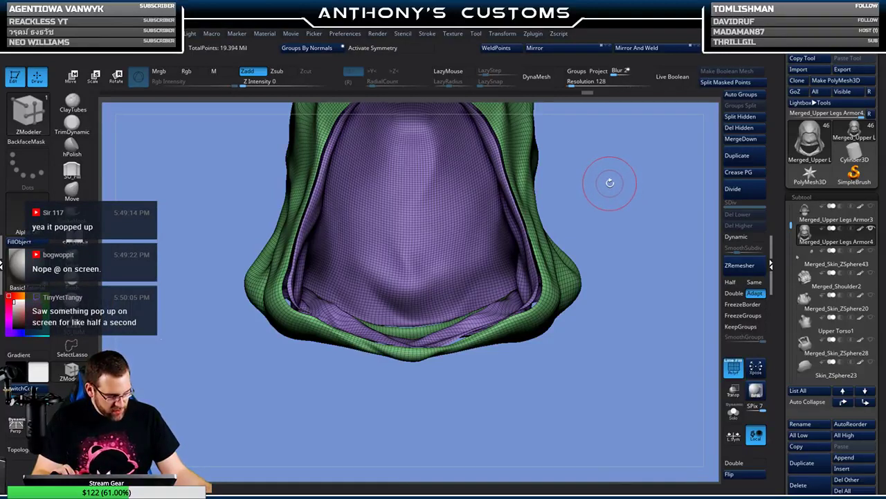
# - Unhide the strips, isolate everything except the inner surface, assign the outer surface and strips to one new polygroup, and show the whole hood
pyautogui.hotkey('ctrl', 'shift')
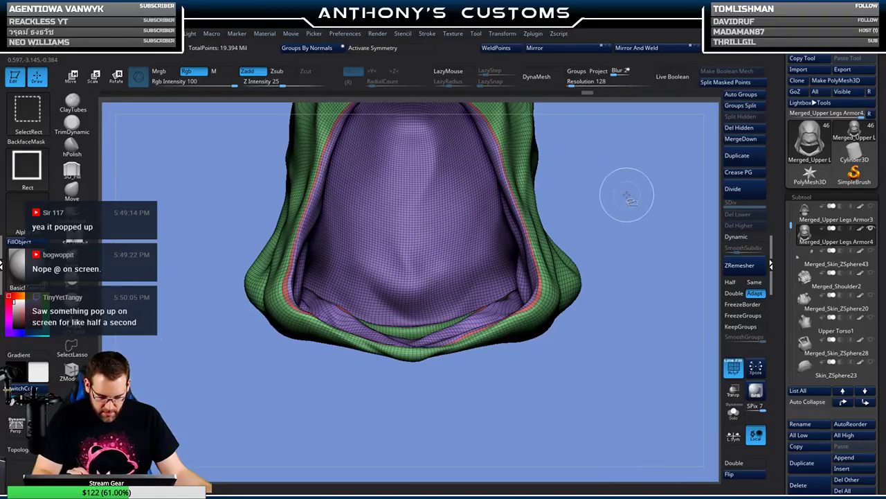
pyautogui.keyDown('ctrl'); pyautogui.keyDown('shift'); pyautogui.click(494, 244); pyautogui.keyUp('shift'); pyautogui.keyUp('ctrl')
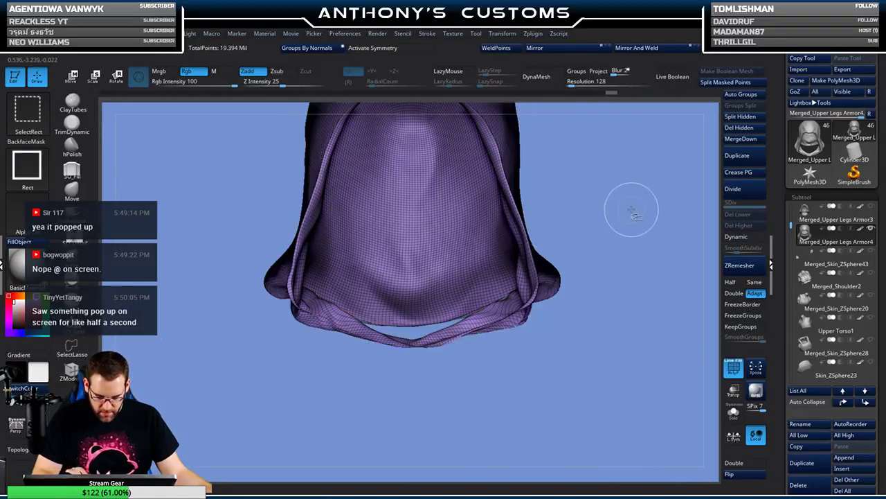
pyautogui.keyDown('ctrl'); pyautogui.keyDown('shift'); pyautogui.click(633, 232); pyautogui.keyUp('shift'); pyautogui.keyUp('ctrl')
pyautogui.moveTo(633, 229); pyautogui.dragTo(616, 196)
pyautogui.press('ctrl')
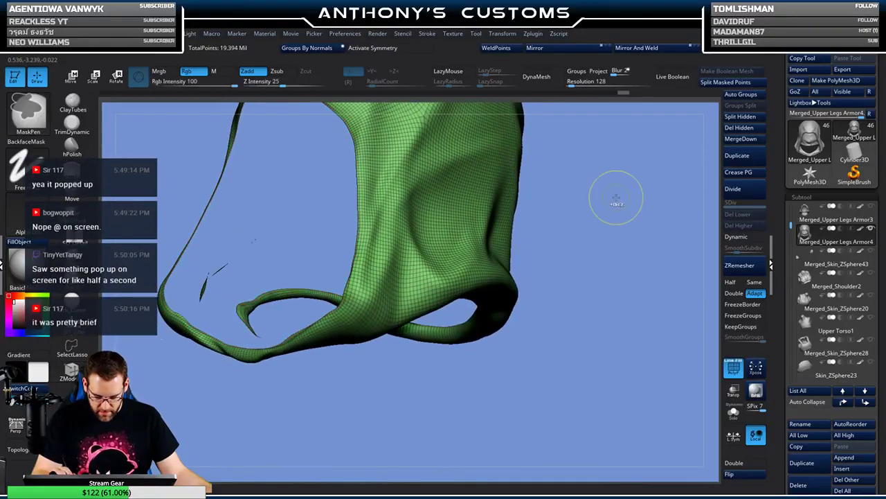
pyautogui.keyDown('ctrl'); pyautogui.keyDown('shift'); pyautogui.click(594, 213); pyautogui.keyUp('shift'); pyautogui.keyUp('ctrl')
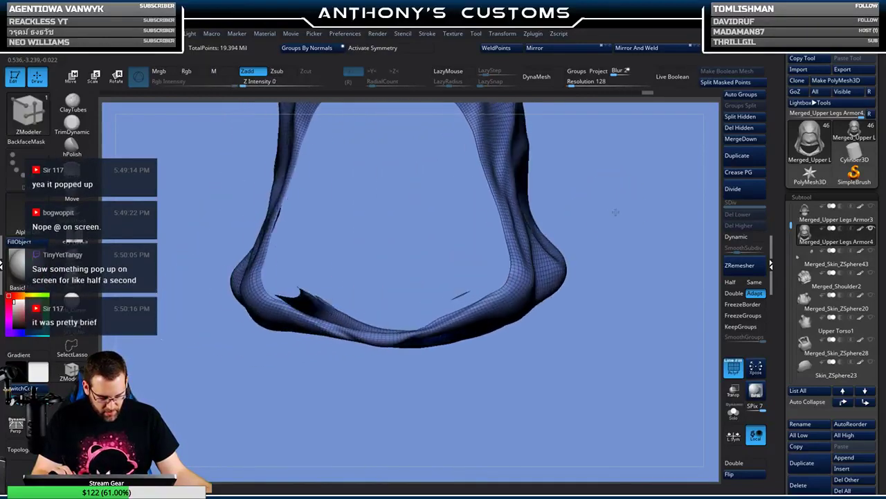
pyautogui.moveTo(619, 204); pyautogui.dragTo(621, 212)
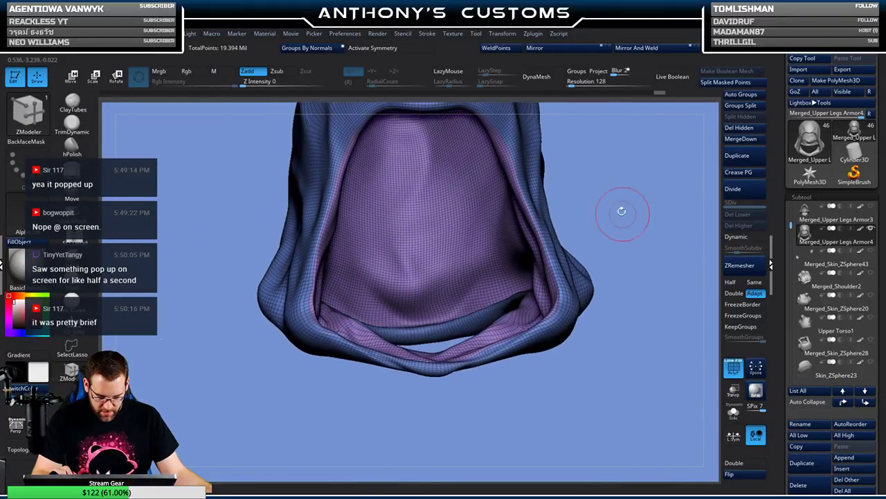
# - Isolate the hood's inner surface, assign it a new polygroup, and show the whole mesh again
pyautogui.keyDown('ctrl'); pyautogui.keyDown('shift'); pyautogui.click(499, 251); pyautogui.keyUp('shift'); pyautogui.keyUp('ctrl')
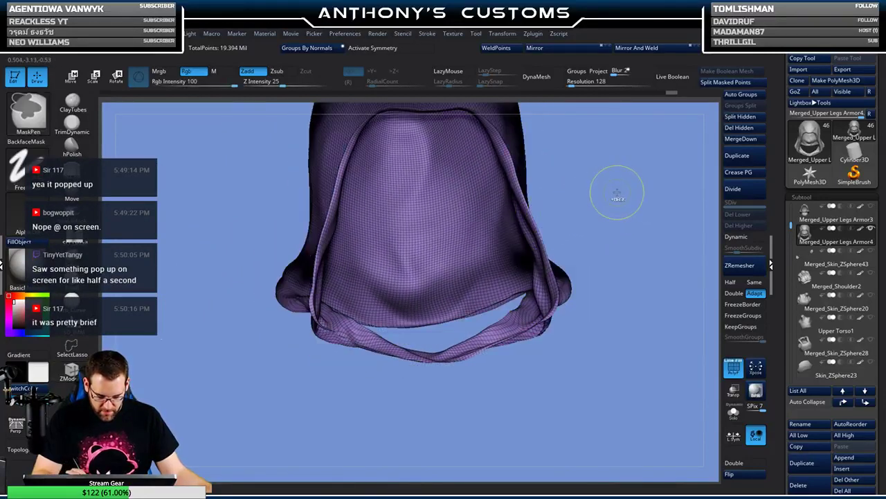
pyautogui.hotkey('ctrl', 'shift')
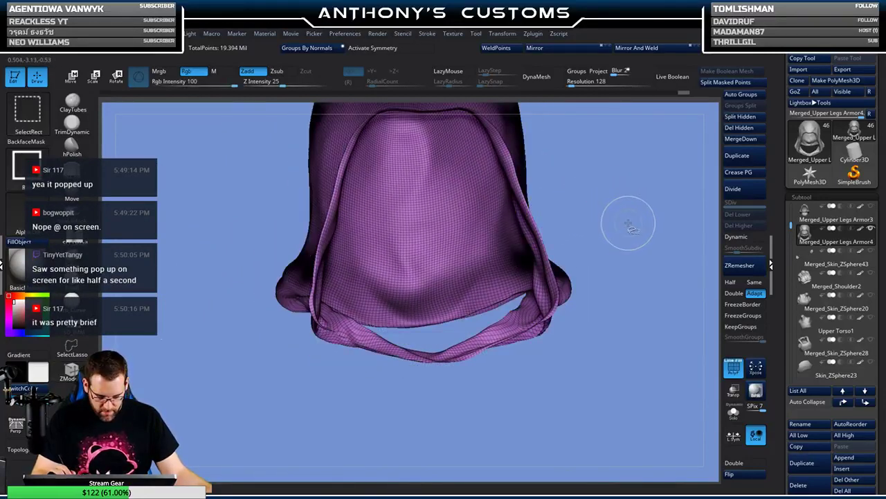
pyautogui.keyDown('ctrl'); pyautogui.keyDown('shift'); pyautogui.click(625, 223); pyautogui.keyUp('shift'); pyautogui.keyUp('ctrl')
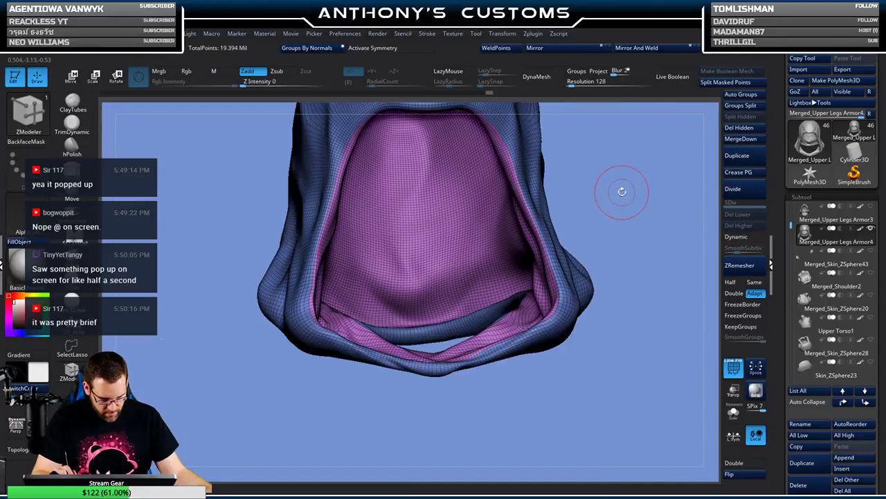
# - Set the ZModeler PolyGroup action's target to Polyloop and assign the poly loops around the front opening's rim to a new polygroup
pyautogui.moveTo(616, 191); pyautogui.dragTo(593, 345)
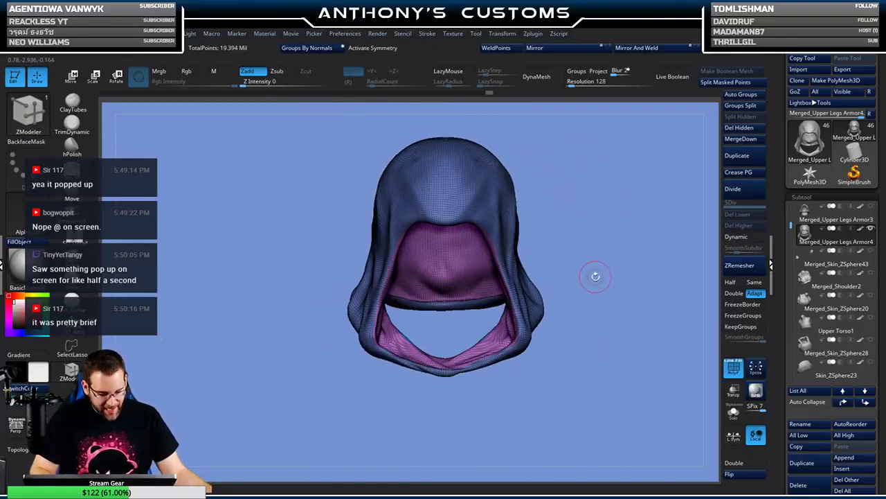
pyautogui.moveTo(595, 276); pyautogui.dragTo(614, 308)
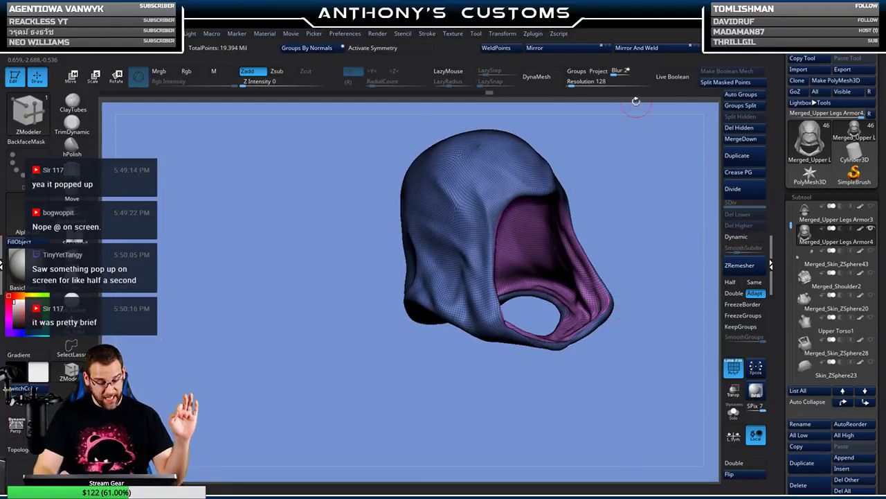
pyautogui.moveTo(619, 190)
pyautogui.mouseDown()
pyautogui.moveTo(664, 194)
pyautogui.moveTo(671, 276)
pyautogui.moveTo(520, 250)
pyautogui.moveTo(515, 271)
pyautogui.moveTo(488, 277)
pyautogui.moveTo(541, 270)
pyautogui.moveTo(529, 277)
pyautogui.moveTo(542, 333)
pyautogui.moveTo(605, 289)
pyautogui.mouseUp()
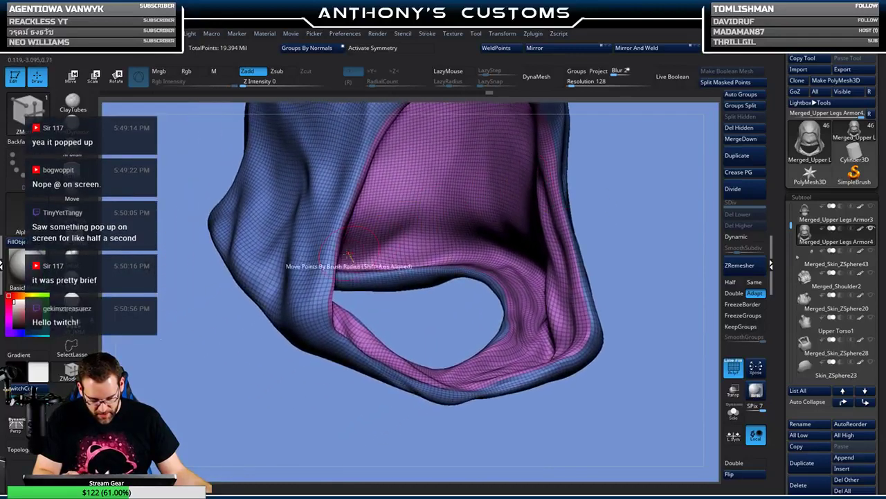
pyautogui.press('space')
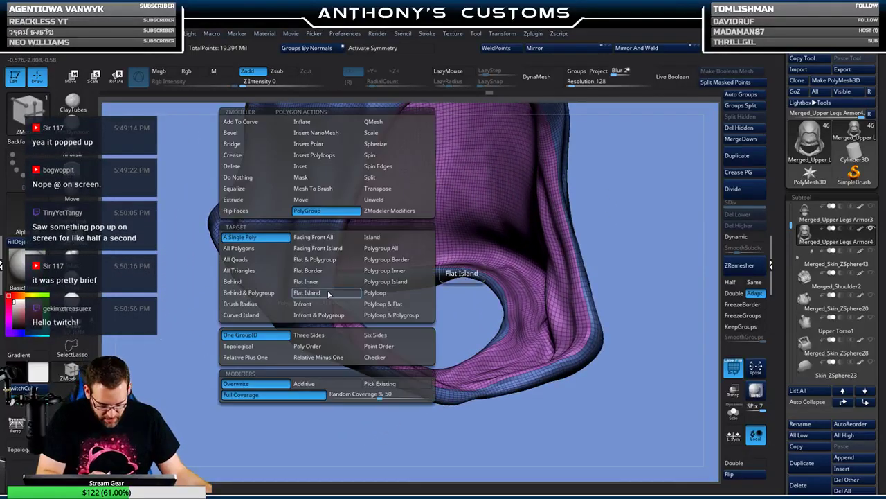
pyautogui.click(385, 293)
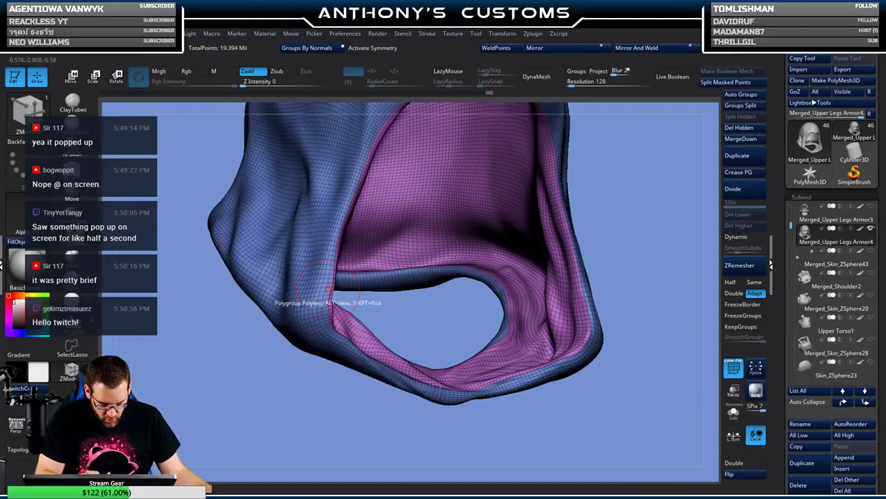
pyautogui.press('space')
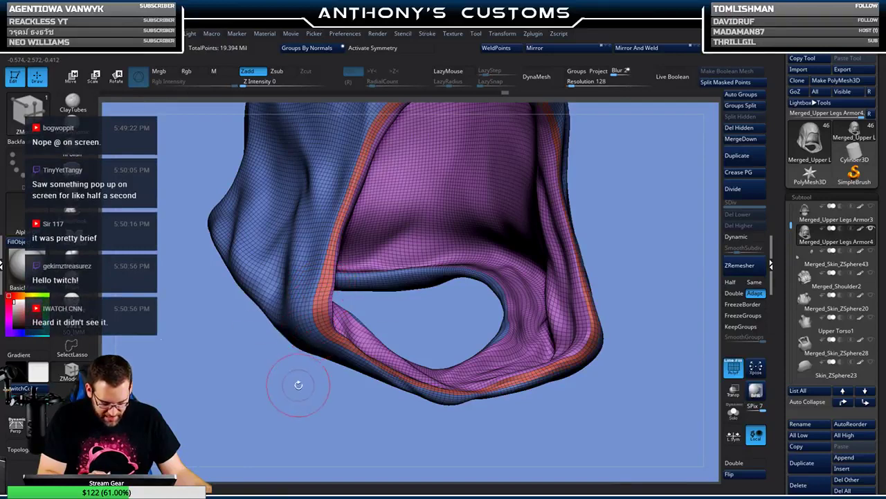
pyautogui.moveTo(299, 385)
pyautogui.mouseDown()
pyautogui.moveTo(304, 388)
pyautogui.moveTo(291, 378)
pyautogui.moveTo(303, 368)
pyautogui.mouseUp()
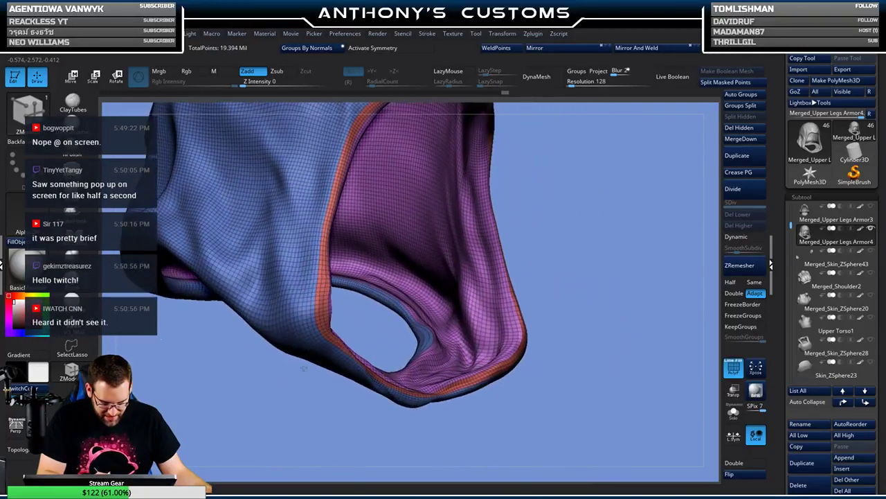
# - Widen the front rim's polygroup band by adding neighbouring poly loops on the hood's outer side
pyautogui.moveTo(578, 194); pyautogui.dragTo(634, 139)
pyautogui.moveTo(562, 208); pyautogui.dragTo(586, 222)
pyautogui.keyDown('alt'); pyautogui.moveTo(585, 280); pyautogui.dragTo(588, 350); pyautogui.keyUp('alt')
pyautogui.moveTo(363, 387); pyautogui.dragTo(348, 415)
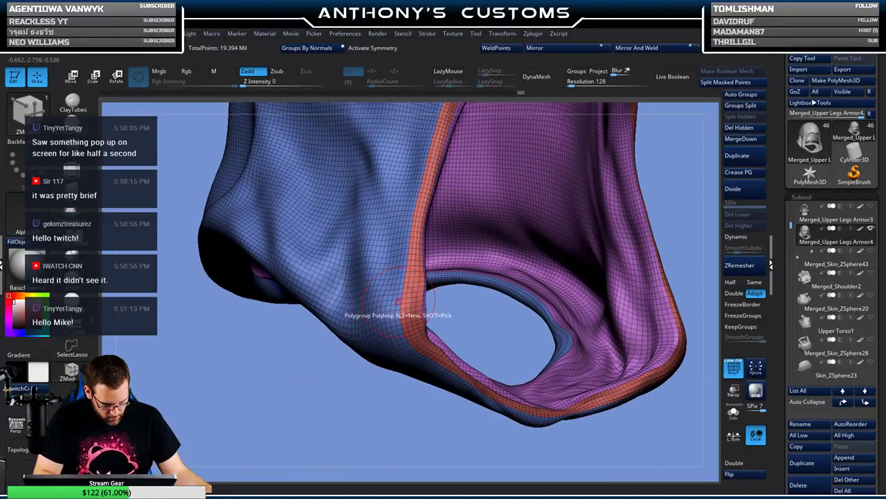
pyautogui.moveTo(389, 328); pyautogui.dragTo(350, 390)
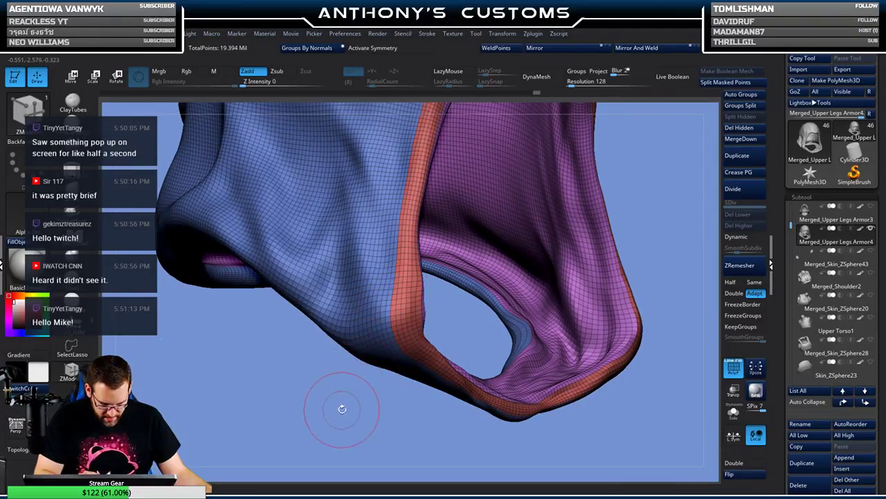
pyautogui.keyDown('alt'); pyautogui.moveTo(342, 409); pyautogui.dragTo(311, 348); pyautogui.keyUp('alt')
pyautogui.moveTo(615, 272)
pyautogui.mouseDown()
pyautogui.moveTo(518, 270)
pyautogui.moveTo(611, 267)
pyautogui.mouseUp()
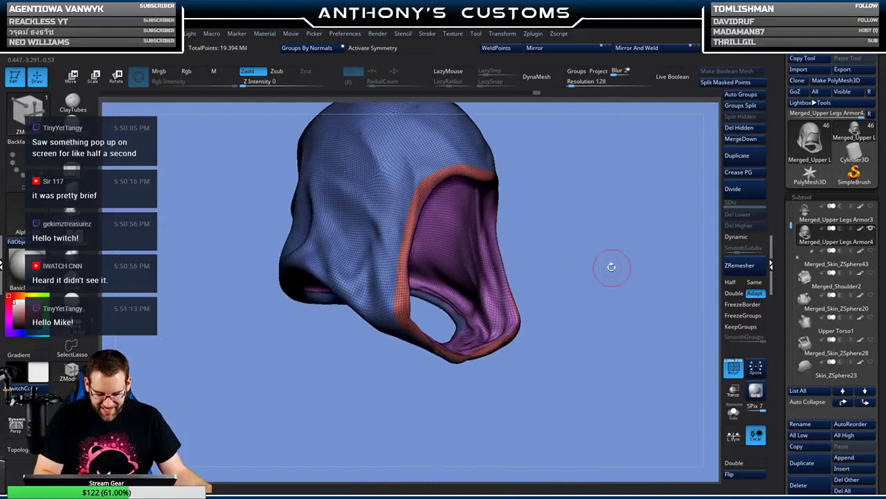
pyautogui.moveTo(555, 222)
pyautogui.mouseDown()
pyautogui.moveTo(508, 202)
pyautogui.moveTo(399, 230)
pyautogui.mouseUp()
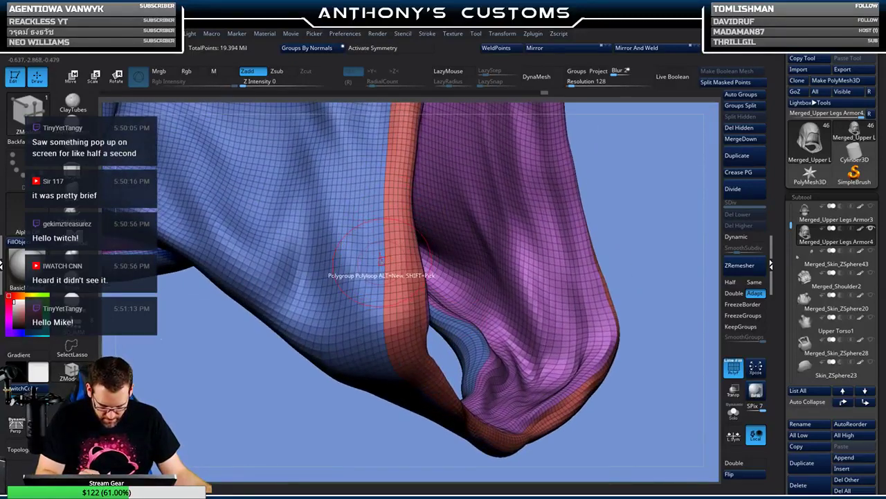
pyautogui.keyDown('alt'); pyautogui.moveTo(637, 236); pyautogui.dragTo(618, 154); pyautogui.keyUp('alt')
pyautogui.moveTo(636, 212); pyautogui.dragTo(601, 305)
pyautogui.moveTo(521, 369); pyautogui.dragTo(570, 345)
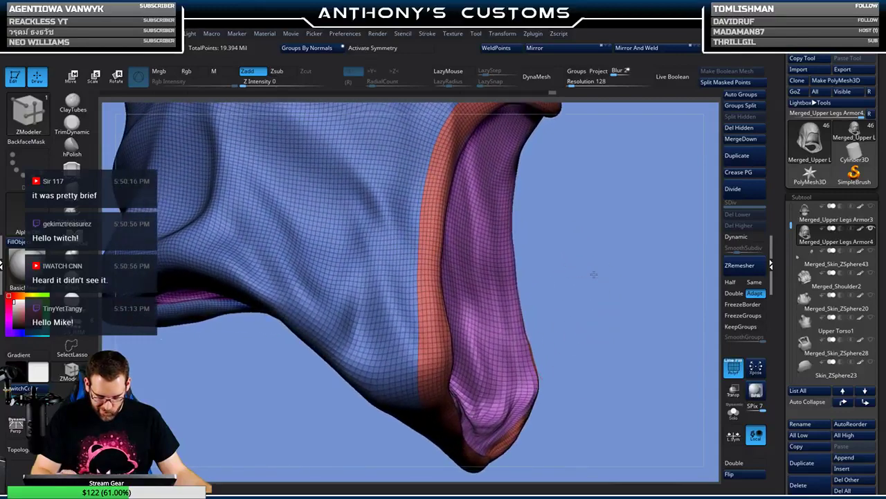
pyautogui.moveTo(594, 274)
pyautogui.mouseDown()
pyautogui.moveTo(481, 274)
pyautogui.moveTo(592, 270)
pyautogui.moveTo(598, 244)
pyautogui.moveTo(588, 212)
pyautogui.moveTo(586, 287)
pyautogui.moveTo(578, 270)
pyautogui.mouseUp()
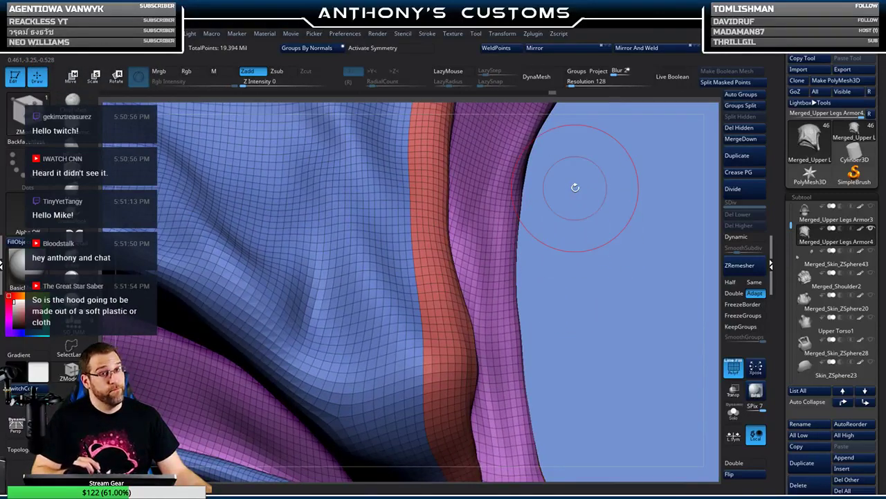
# - Set the ZModeler polygon action to QMesh with the Polygroup All target and extrude the front opening's rim band outward
pyautogui.rightClick(437, 303)
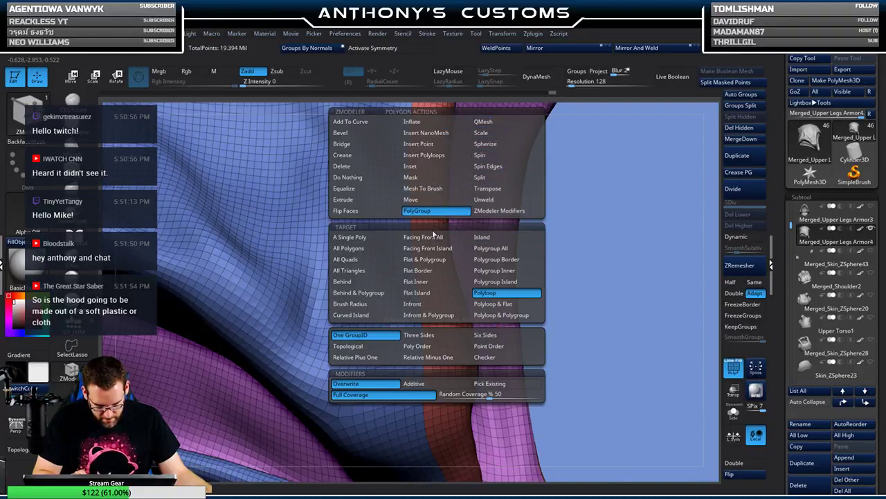
pyautogui.click(498, 123)
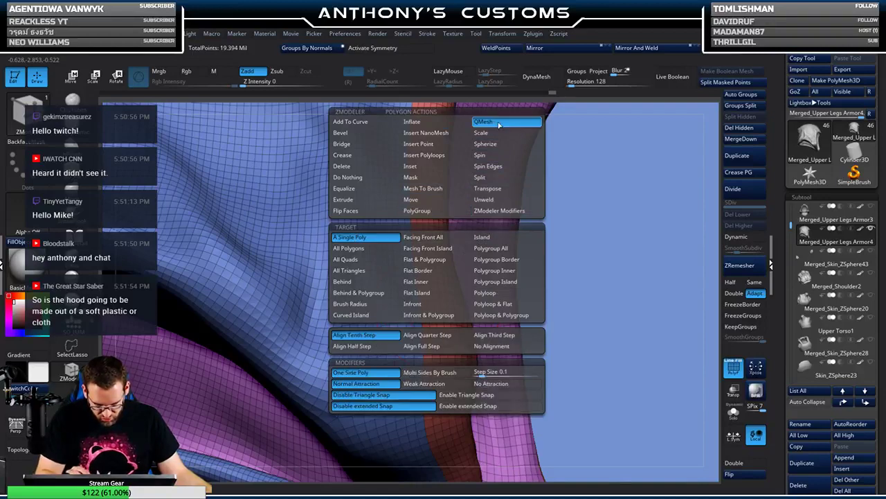
pyautogui.click(506, 249)
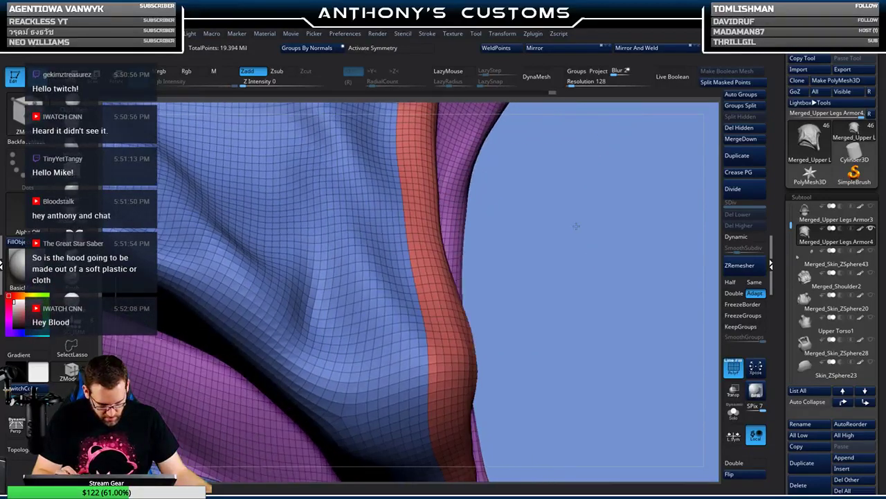
pyautogui.moveTo(576, 225)
pyautogui.mouseDown()
pyautogui.moveTo(572, 217)
pyautogui.moveTo(574, 236)
pyautogui.mouseUp()
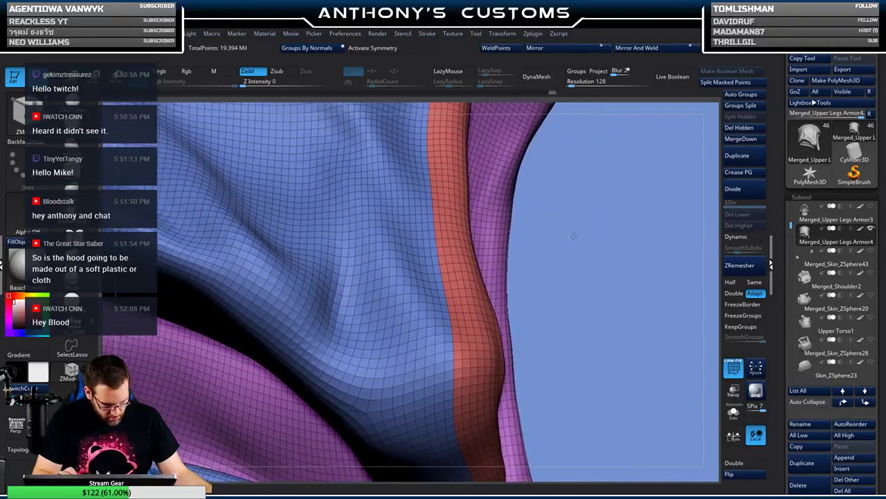
pyautogui.click(451, 257)
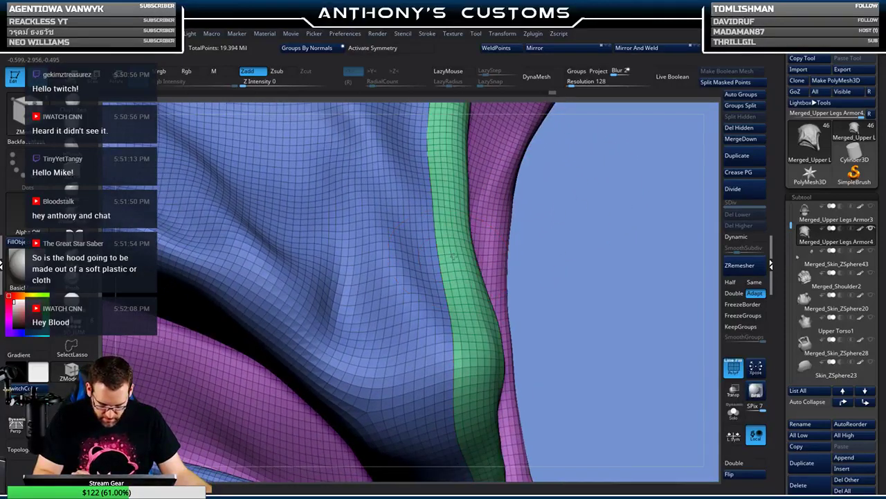
pyautogui.moveTo(455, 254); pyautogui.dragTo(462, 247)
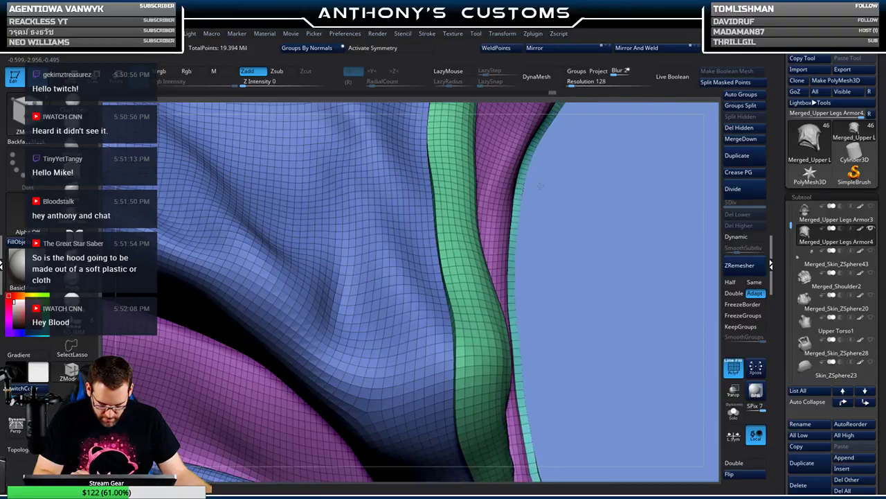
pyautogui.press('f')
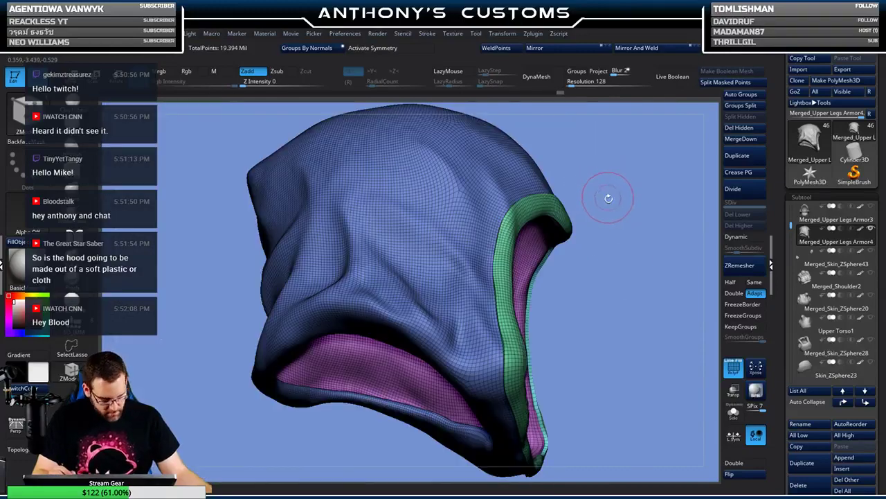
# - Isolate the hood's outer surface polygroup, hiding the rim band and the inner surface
pyautogui.moveTo(608, 199); pyautogui.dragTo(353, 198)
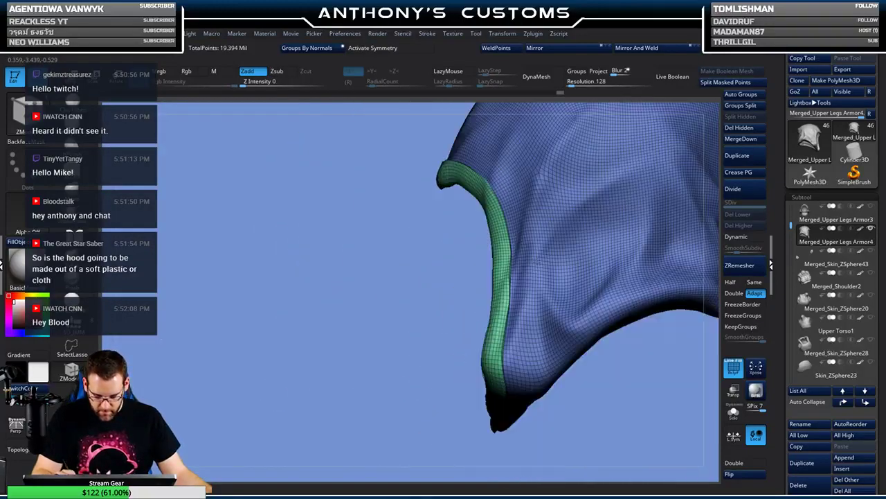
pyautogui.moveTo(392, 395); pyautogui.dragTo(385, 364)
pyautogui.hotkey('shift', 'f')
pyautogui.moveTo(587, 203); pyautogui.dragTo(563, 212)
pyautogui.hotkey('shift', 'f')
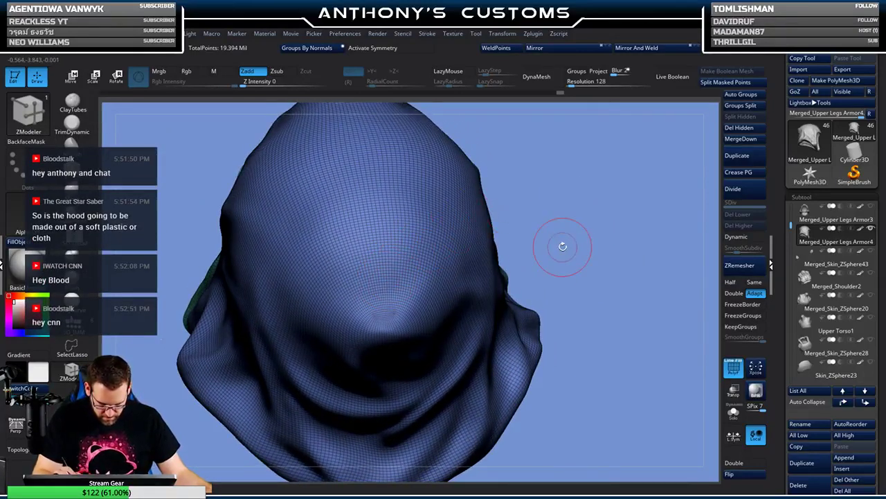
pyautogui.moveTo(562, 245); pyautogui.dragTo(477, 336)
pyautogui.hotkey('shift', 'f')
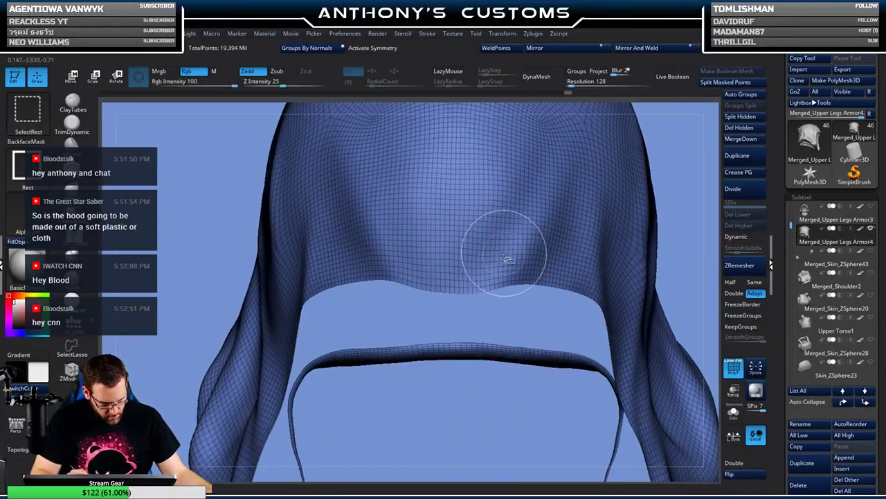
pyautogui.moveTo(671, 156)
pyautogui.mouseDown()
pyautogui.moveTo(583, 233)
pyautogui.moveTo(664, 158)
pyautogui.mouseUp()
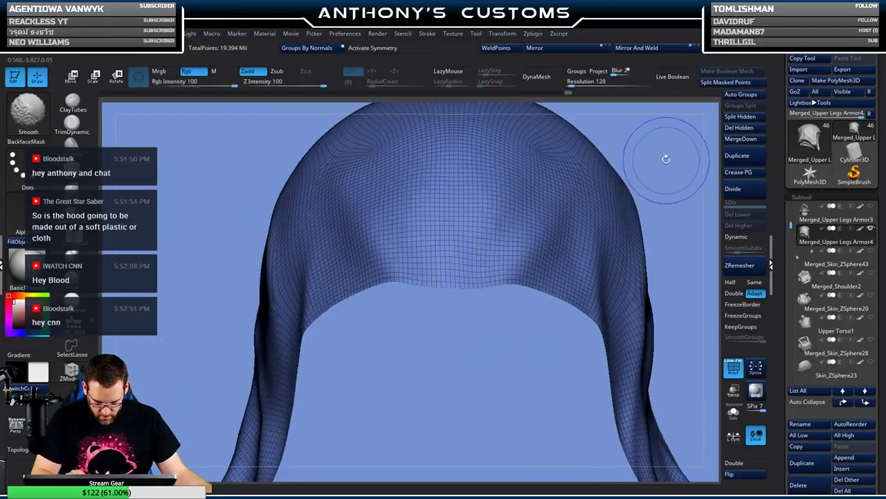
# - Switch the ZModeler action to PolyGroup, assign a centre strip of poly loops over the outer hood to a new polygroup, and show the whole mesh
pyautogui.press('space')
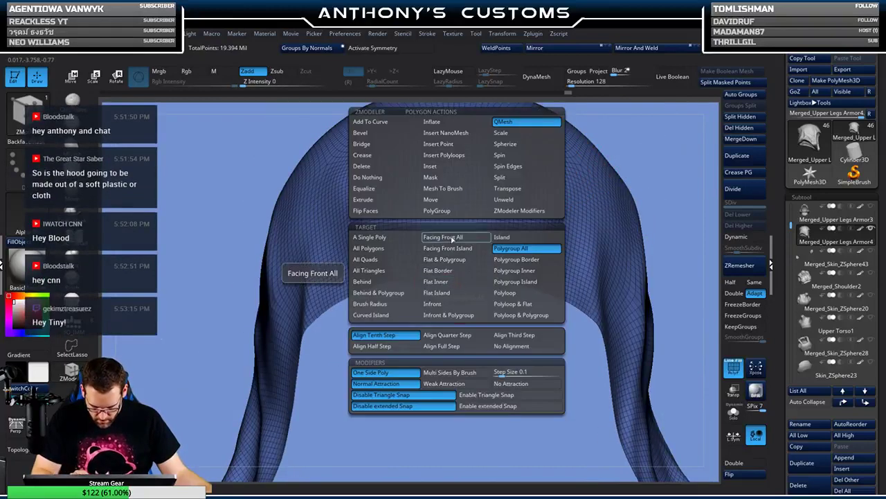
pyautogui.click(457, 210)
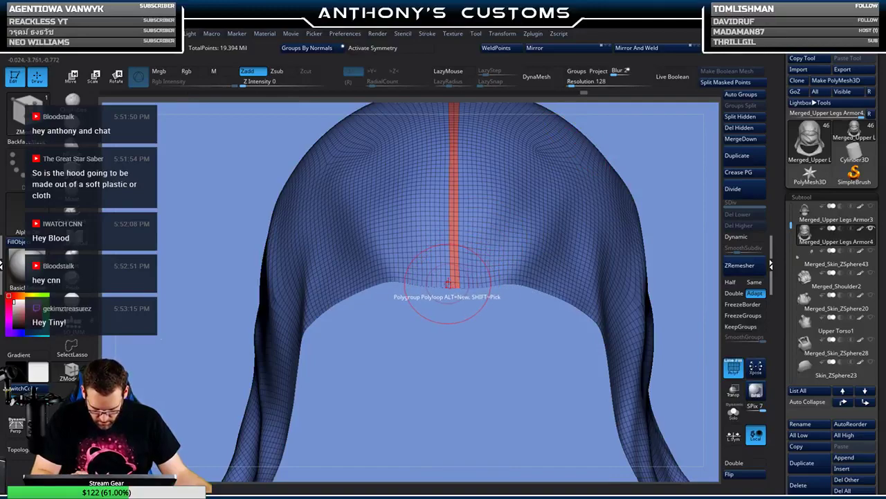
pyautogui.moveTo(684, 188); pyautogui.dragTo(633, 196)
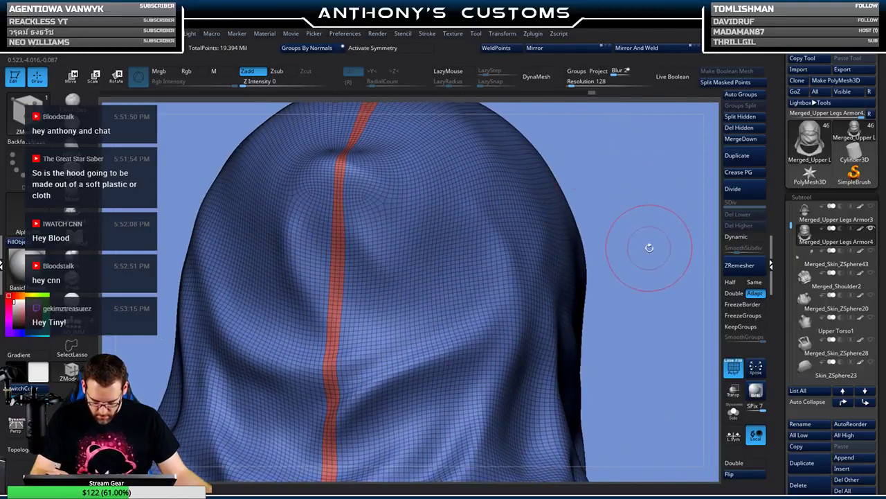
pyautogui.moveTo(649, 247); pyautogui.dragTo(702, 207)
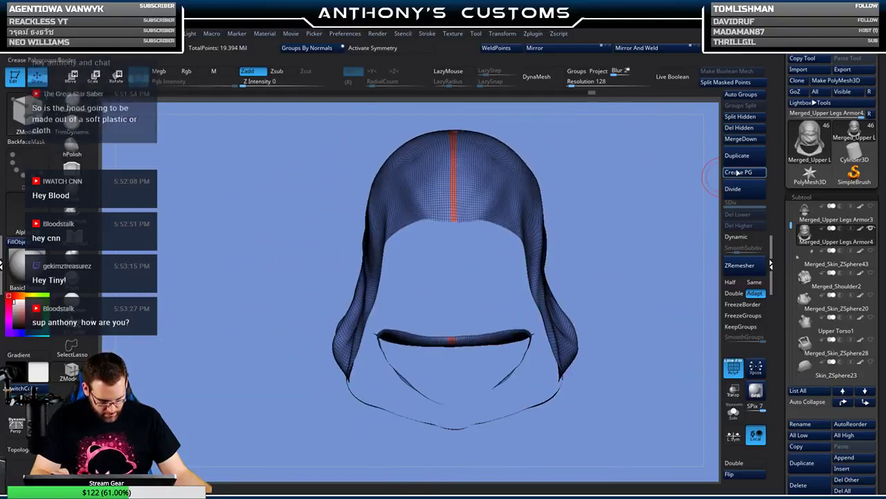
pyautogui.keyDown('alt'); pyautogui.moveTo(629, 239); pyautogui.dragTo(630, 305); pyautogui.keyUp('alt')
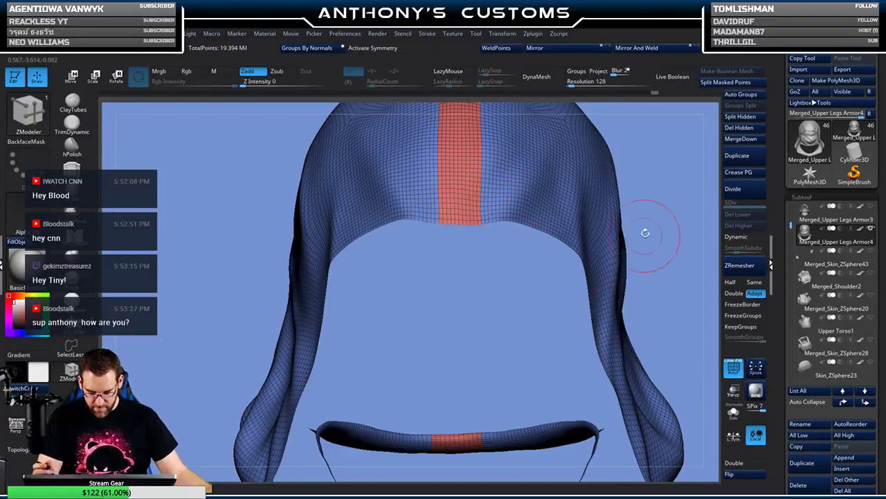
pyautogui.keyDown('ctrl'); pyautogui.keyDown('shift'); pyautogui.click(679, 227); pyautogui.keyUp('shift'); pyautogui.keyUp('ctrl')
# - Set the ZModeler polygon action back to QMesh, ready at the centre strip's front end above the raised rim
pyautogui.moveTo(678, 227); pyautogui.dragTo(619, 303)
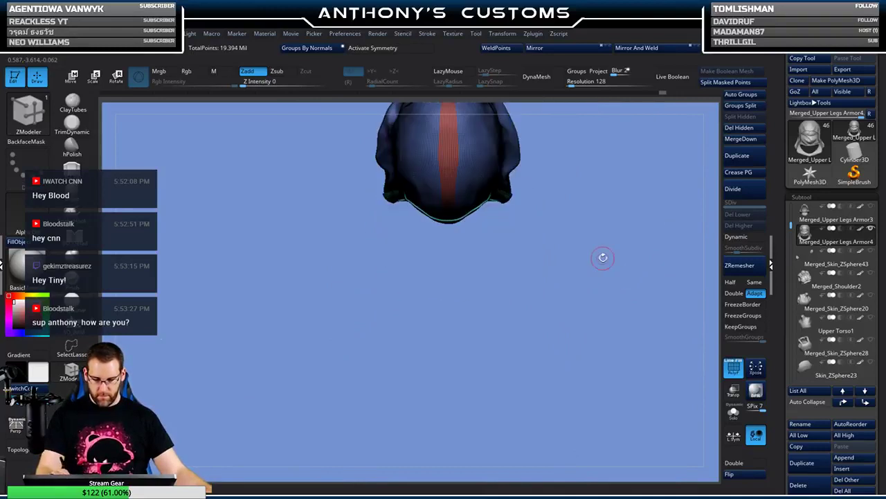
pyautogui.moveTo(603, 257); pyautogui.dragTo(579, 348)
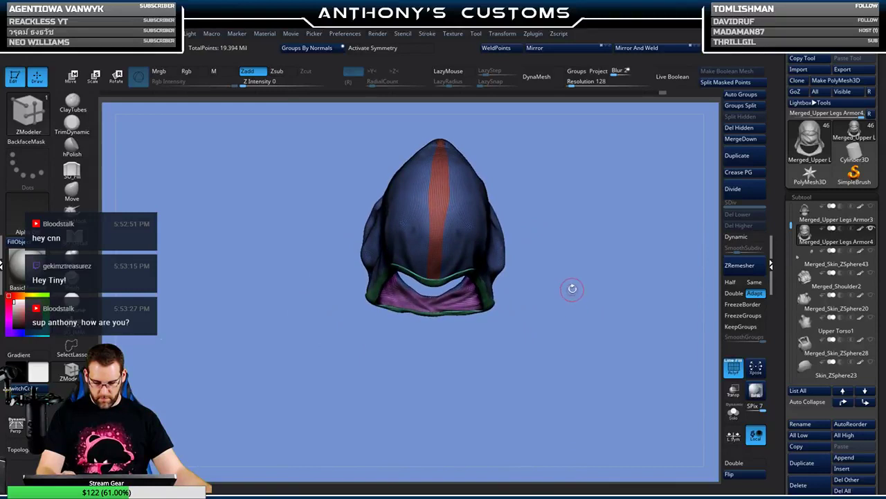
pyautogui.moveTo(572, 289); pyautogui.dragTo(546, 311)
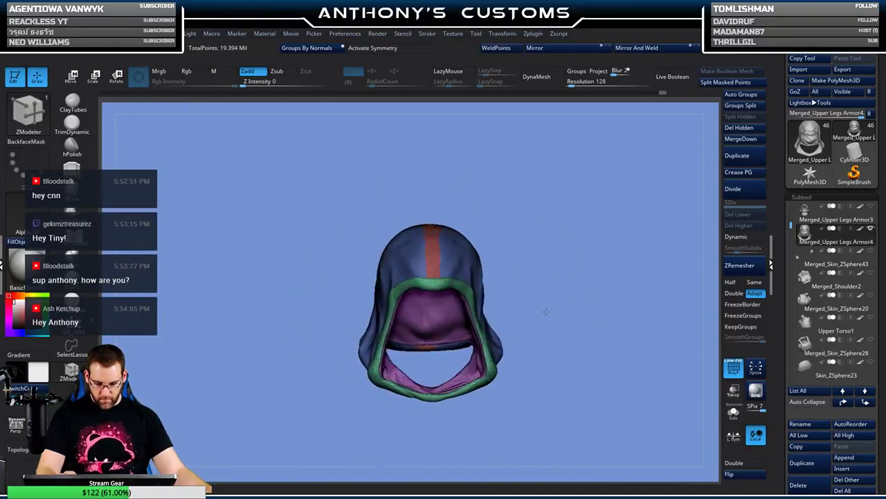
pyautogui.moveTo(566, 281)
pyautogui.mouseDown()
pyautogui.moveTo(570, 386)
pyautogui.moveTo(551, 362)
pyautogui.moveTo(568, 372)
pyautogui.moveTo(546, 231)
pyautogui.moveTo(569, 184)
pyautogui.moveTo(554, 239)
pyautogui.moveTo(560, 400)
pyautogui.moveTo(466, 228)
pyautogui.mouseUp()
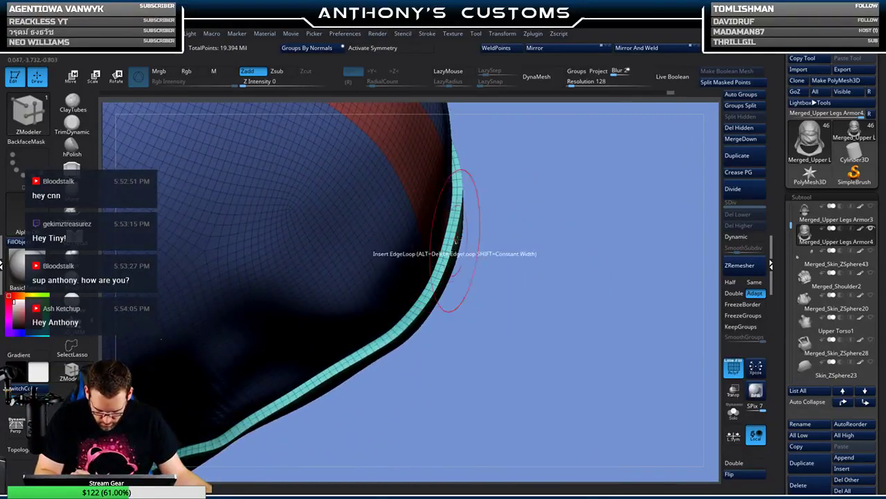
pyautogui.moveTo(457, 238); pyautogui.dragTo(523, 133)
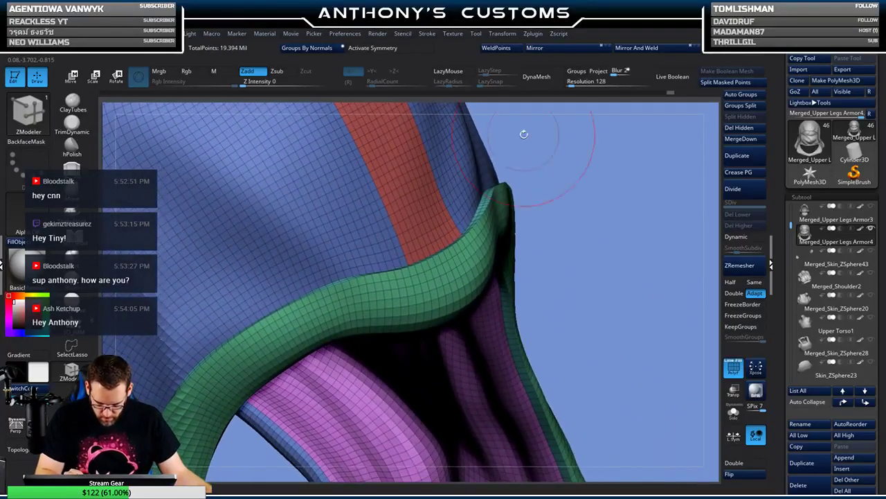
pyautogui.press('space')
pyautogui.click(508, 122)
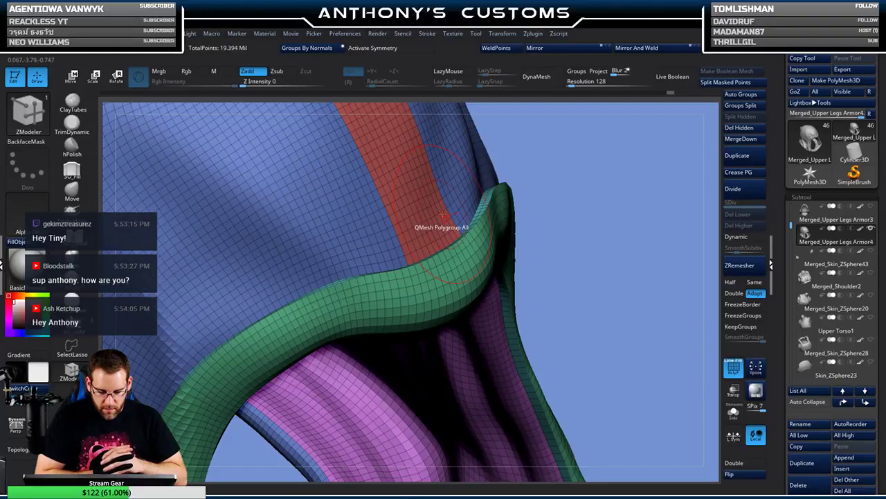
# - Undo the centre strip's polygroup and the rim band's extrusion
pyautogui.press('ctrl')
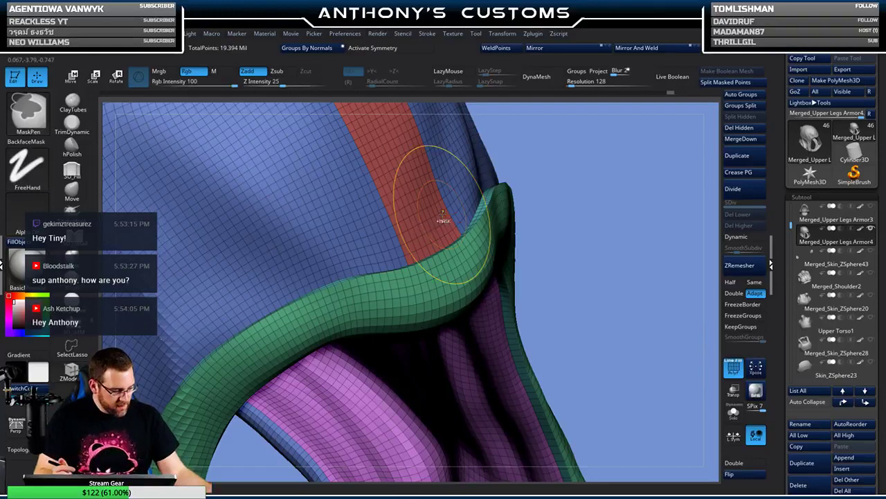
pyautogui.keyDown('ctrl'); pyautogui.keyDown('shift'); pyautogui.click(443, 220); pyautogui.keyUp('shift'); pyautogui.keyUp('ctrl')
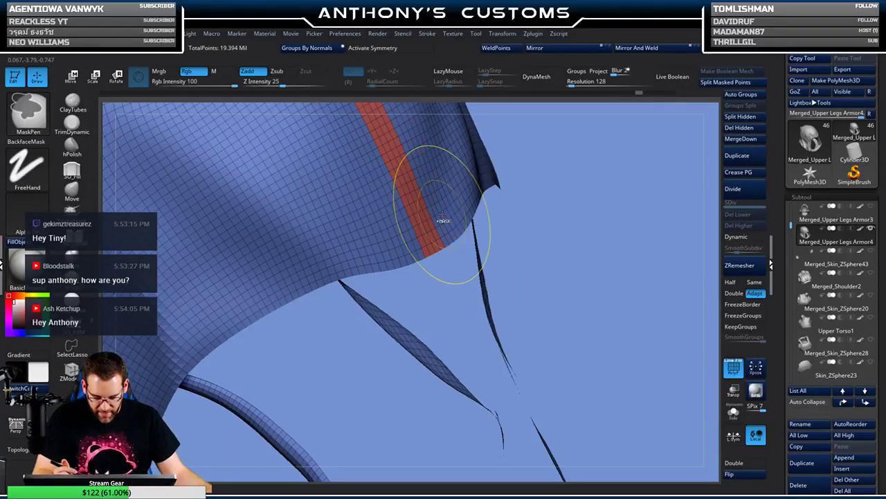
pyautogui.hotkey('ctrl', 'z')
pyautogui.hotkey('ctrl', 'z')
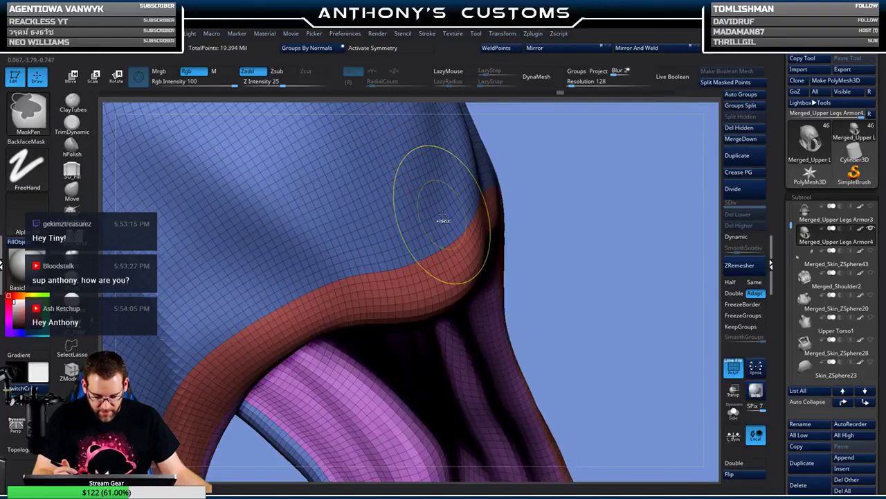
# - Isolate the hood's outer surface again with the flat rim band hidden, framing the centre of its front edge
pyautogui.moveTo(575, 283); pyautogui.dragTo(566, 209)
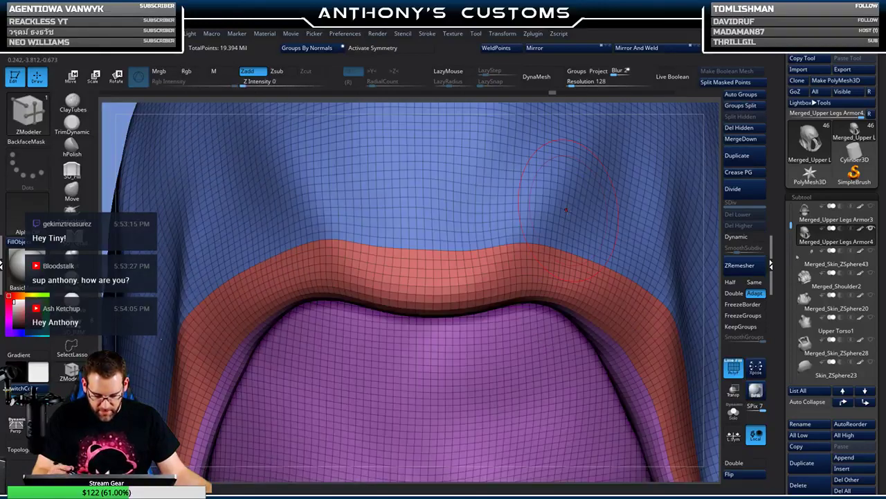
pyautogui.keyDown('ctrl'); pyautogui.moveTo(484, 304); pyautogui.dragTo(617, 162, button='right'); pyautogui.keyUp('ctrl')
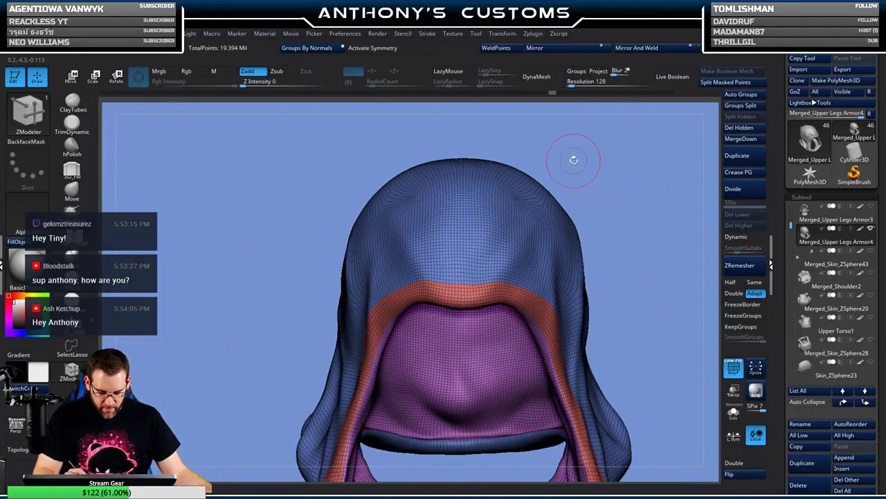
pyautogui.keyDown('ctrl'); pyautogui.keyDown('shift'); pyautogui.click(522, 250); pyautogui.keyUp('shift'); pyautogui.keyUp('ctrl')
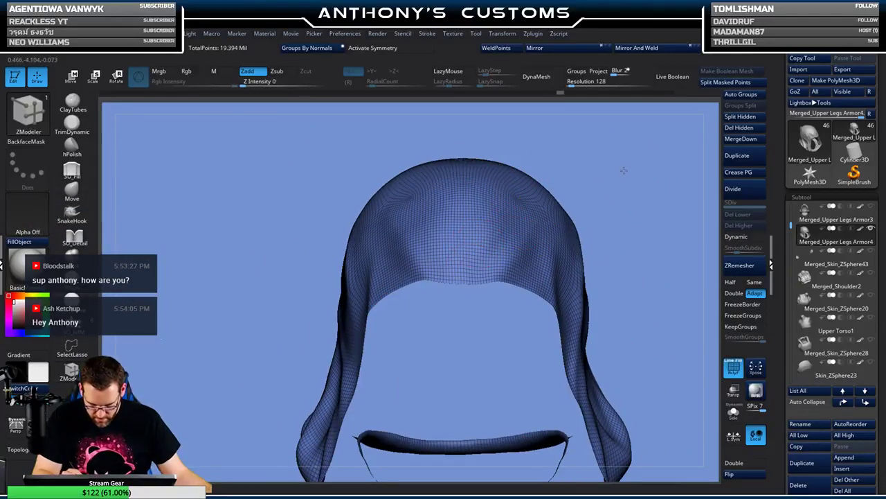
pyautogui.keyDown('ctrl'); pyautogui.moveTo(623, 170); pyautogui.dragTo(398, 257, button='right'); pyautogui.keyUp('ctrl')
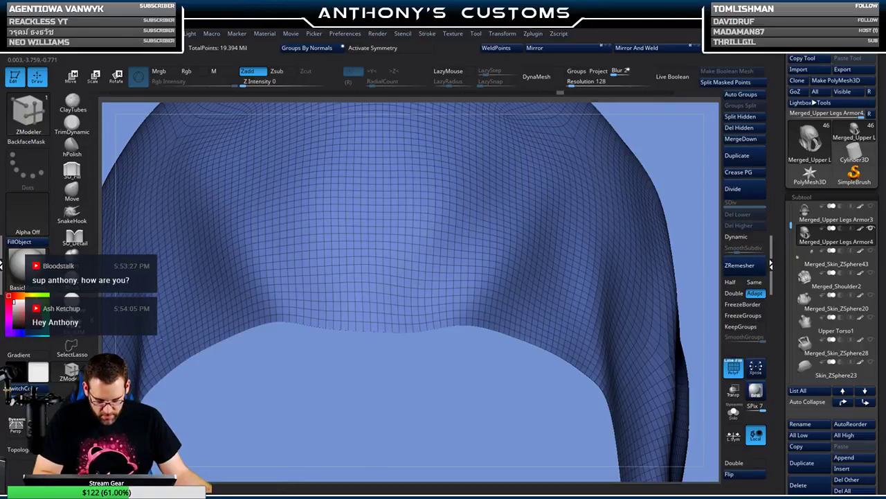
pyautogui.moveTo(340, 357); pyautogui.dragTo(385, 330, button='right')
pyautogui.hotkey('ctrl', 'z')
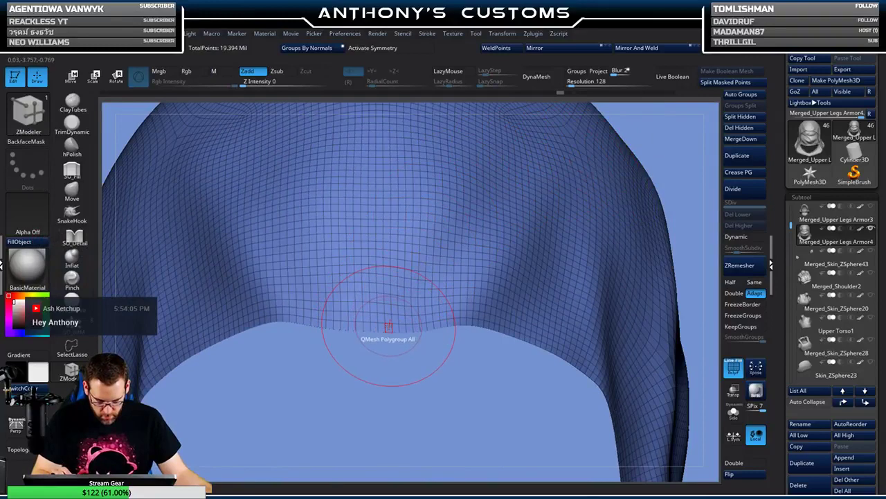
# - Switch the ZModeler action to PolyGroup Polyloop and assign adjacent centre loops on the outer hood to one new polygroup strip
pyautogui.press('space')
pyautogui.click(386, 211)
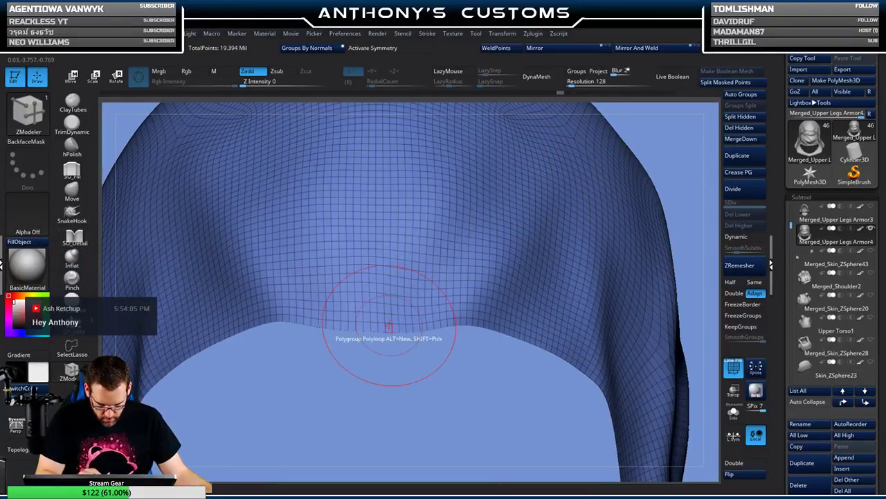
pyautogui.click(363, 325)
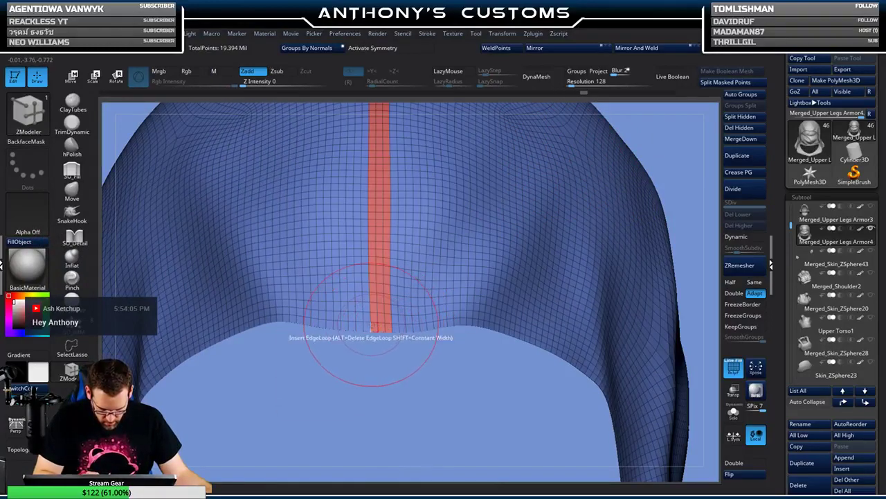
pyautogui.click(352, 324)
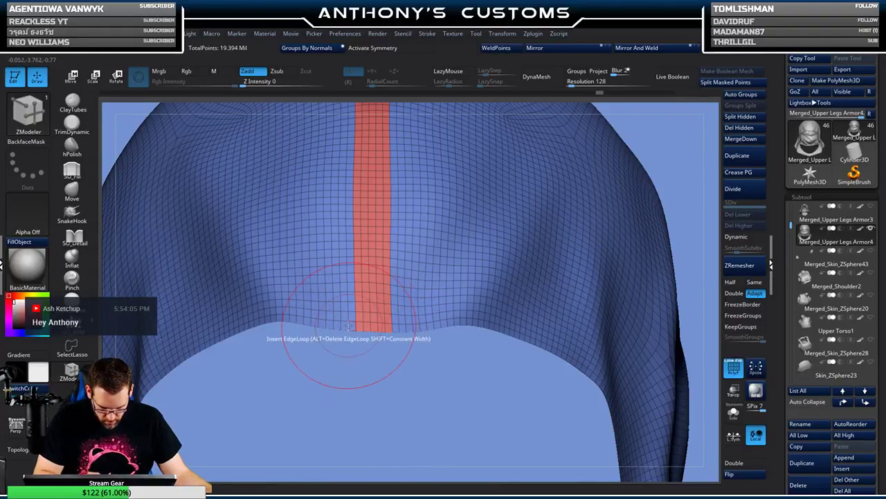
pyautogui.click(345, 324)
pyautogui.click(340, 324)
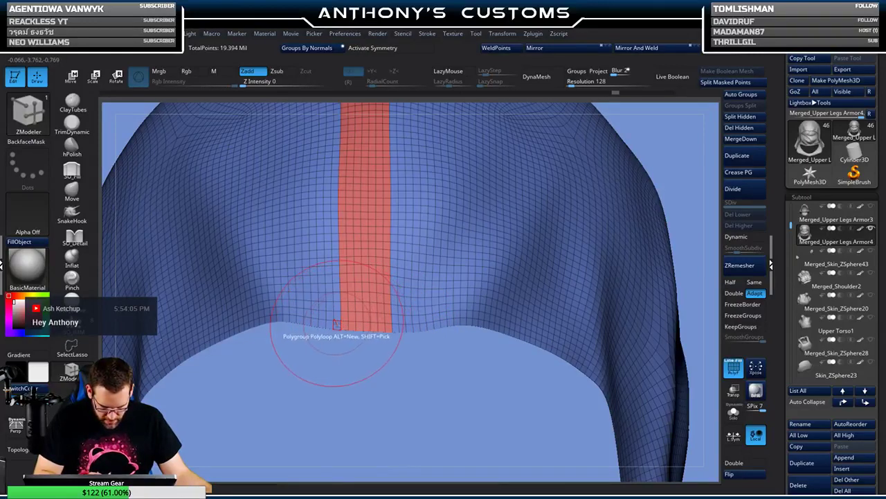
pyautogui.click(336, 324)
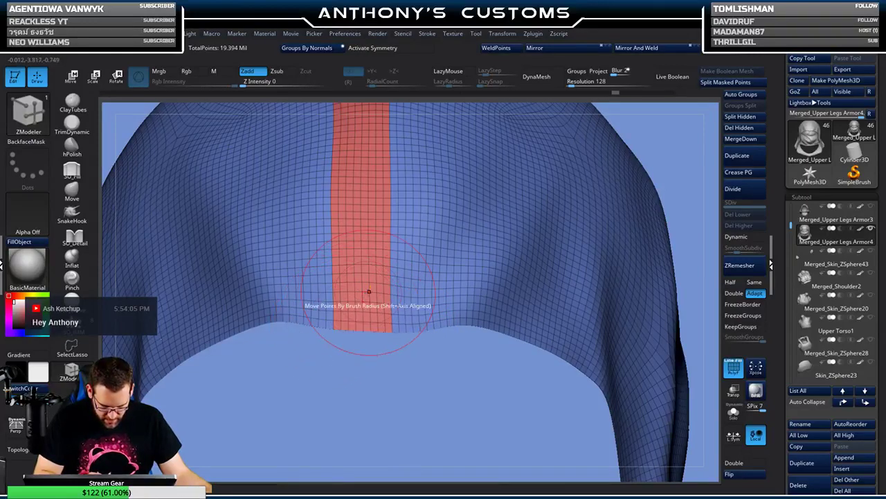
# - Undo the red centre strip's polygroup on the isolated outer hood surface
pyautogui.keyDown('ctrl'); pyautogui.keyDown('shift'); pyautogui.click(675, 161); pyautogui.keyUp('shift'); pyautogui.keyUp('ctrl')
pyautogui.press('f')
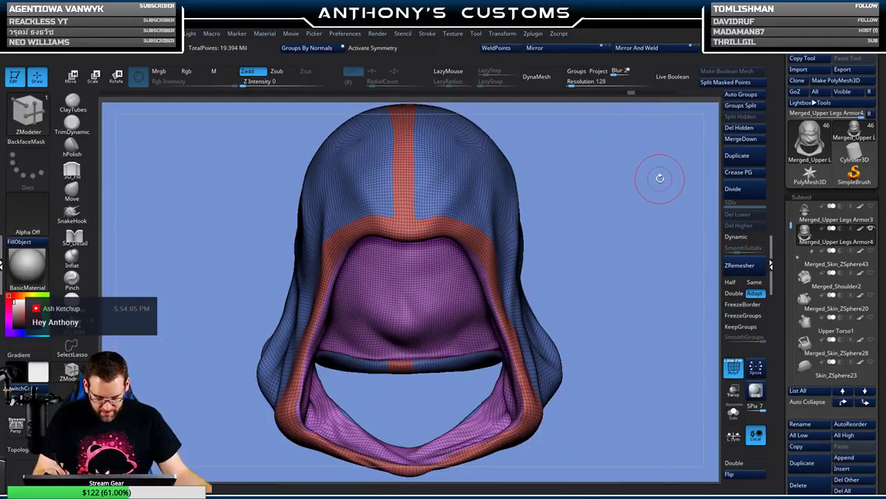
pyautogui.hotkey('ctrl', 'z')
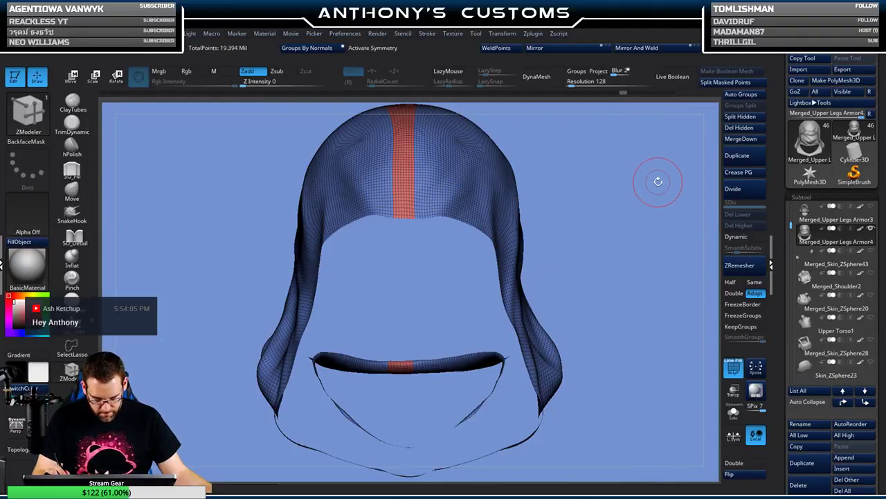
pyautogui.press('ctrl')
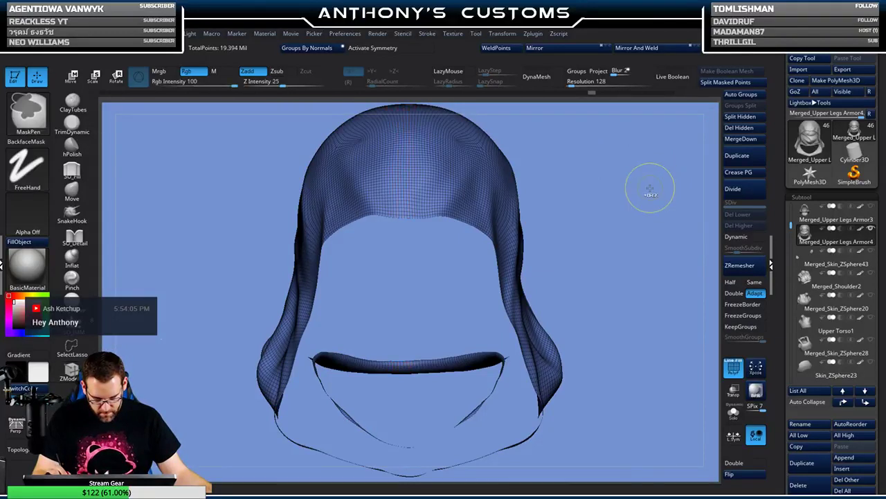
# - Assign adjacent centre loops on the outer hood to a wider new polygroup strip and show the whole hood again
pyautogui.moveTo(621, 183)
pyautogui.keyDown('alt'); pyautogui.mouseDown()
pyautogui.moveTo(612, 335)
pyautogui.moveTo(489, 305)
pyautogui.moveTo(425, 214)
pyautogui.mouseUp(); pyautogui.keyUp('alt')
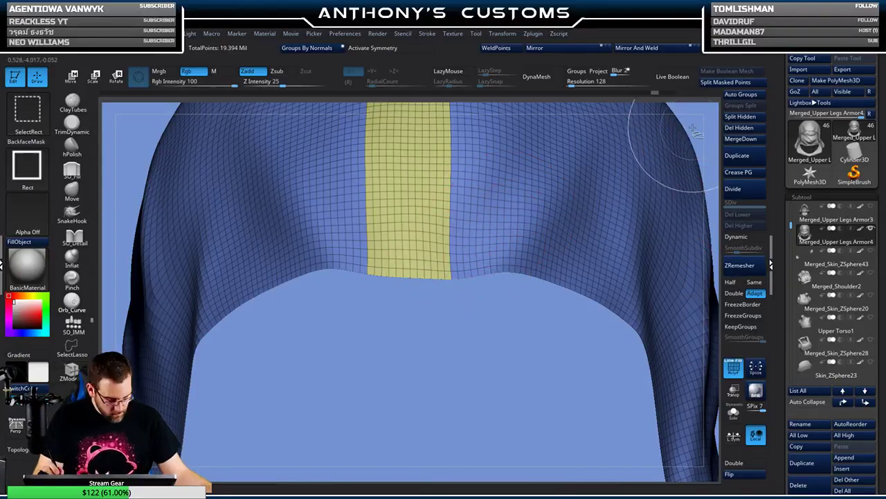
pyautogui.keyDown('ctrl'); pyautogui.keyDown('shift'); pyautogui.click(700, 123); pyautogui.keyUp('shift'); pyautogui.keyUp('ctrl')
pyautogui.press('f')
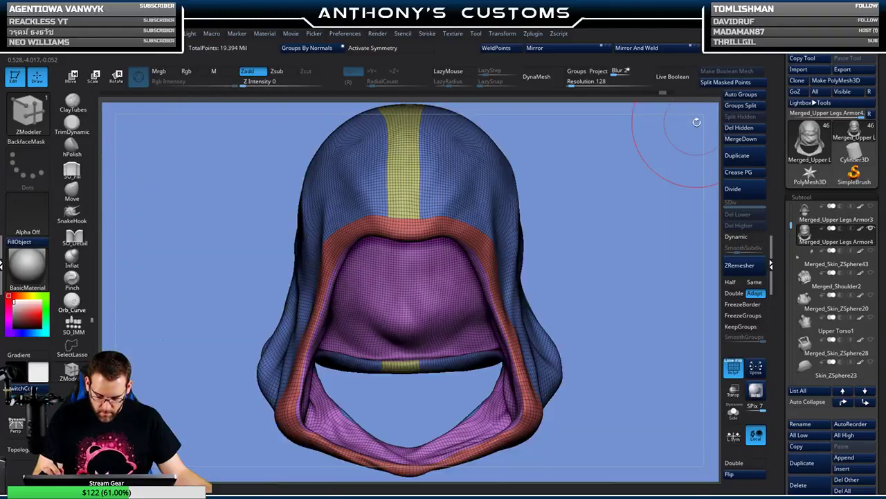
pyautogui.moveTo(610, 167)
pyautogui.mouseDown()
pyautogui.moveTo(611, 208)
pyautogui.moveTo(627, 237)
pyautogui.moveTo(633, 231)
pyautogui.moveTo(627, 263)
pyautogui.moveTo(605, 260)
pyautogui.moveTo(604, 170)
pyautogui.mouseUp()
pyautogui.keyDown('alt'); pyautogui.moveTo(560, 192); pyautogui.dragTo(425, 283); pyautogui.keyUp('alt')
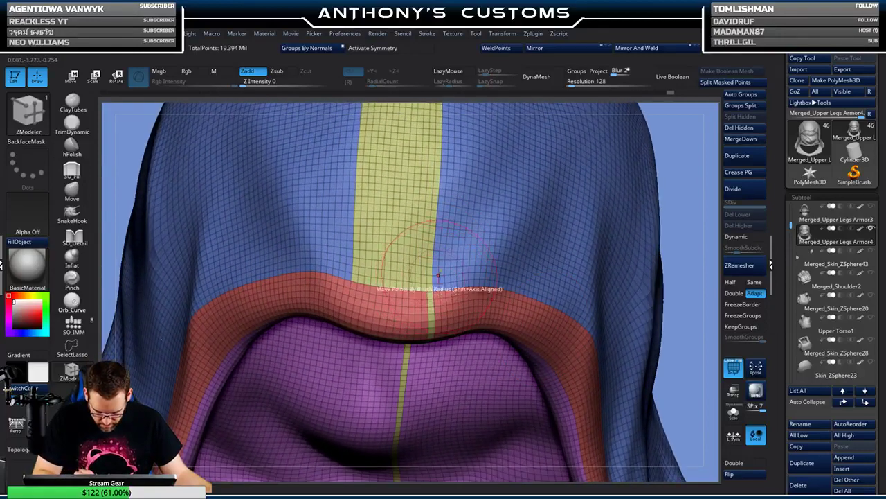
pyautogui.hotkey('ctrl', 'shift')
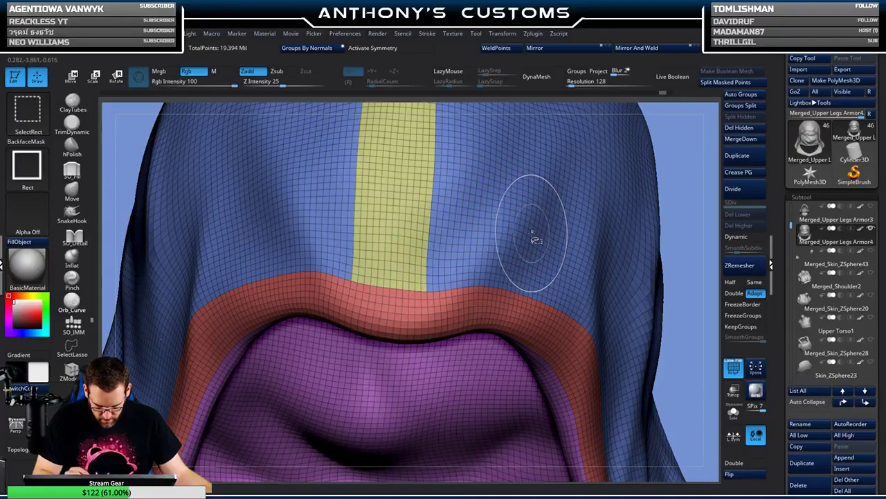
# - Isolate the outer hood surface with its centre strip, hiding the rim band and inner lining, and return to the ZModeler brush
pyautogui.keyDown('ctrl'); pyautogui.keyDown('shift'); pyautogui.click(534, 238); pyautogui.keyUp('shift'); pyautogui.keyUp('ctrl')
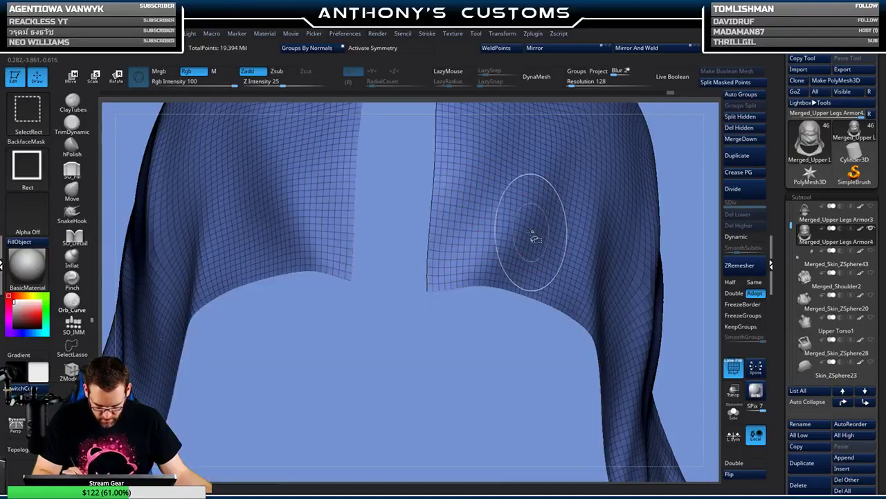
pyautogui.keyDown('ctrl'); pyautogui.keyDown('shift'); pyautogui.click(684, 181); pyautogui.keyUp('shift'); pyautogui.keyUp('ctrl')
pyautogui.keyDown('ctrl'); pyautogui.keyDown('alt'); pyautogui.keyDown('shift'); pyautogui.click(405, 208); pyautogui.keyUp('shift'); pyautogui.keyUp('alt'); pyautogui.keyUp('ctrl')
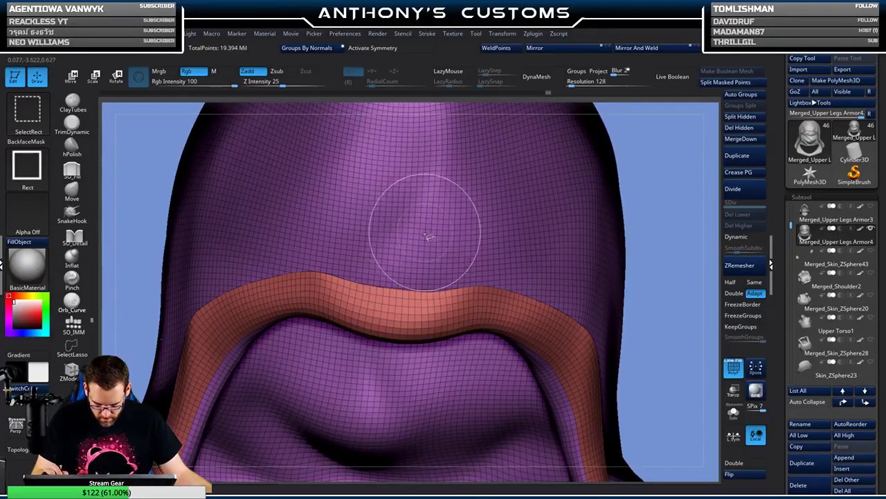
pyautogui.keyDown('ctrl'); pyautogui.keyDown('shift'); pyautogui.click(668, 196); pyautogui.keyUp('shift'); pyautogui.keyUp('ctrl')
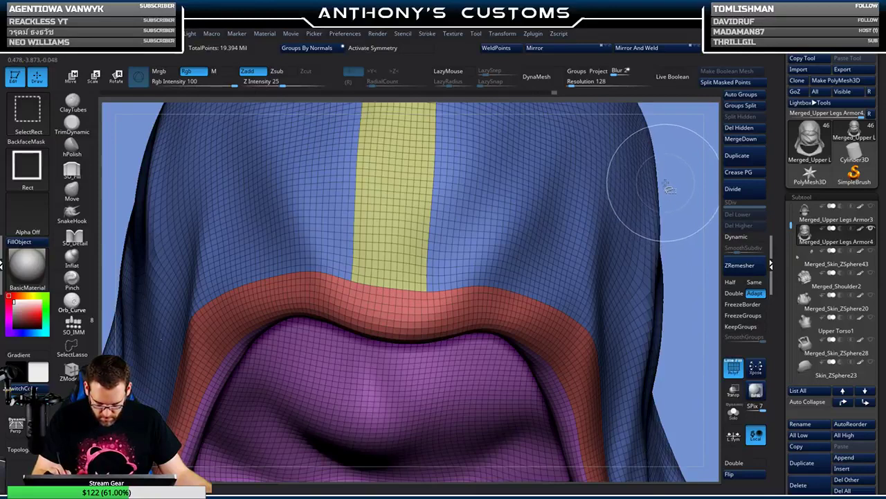
pyautogui.keyDown('ctrl'); pyautogui.keyDown('shift'); pyautogui.click(416, 249); pyautogui.keyUp('shift'); pyautogui.keyUp('ctrl')
pyautogui.keyDown('ctrl'); pyautogui.keyDown('shift'); pyautogui.click(651, 191); pyautogui.keyUp('shift'); pyautogui.keyUp('ctrl')
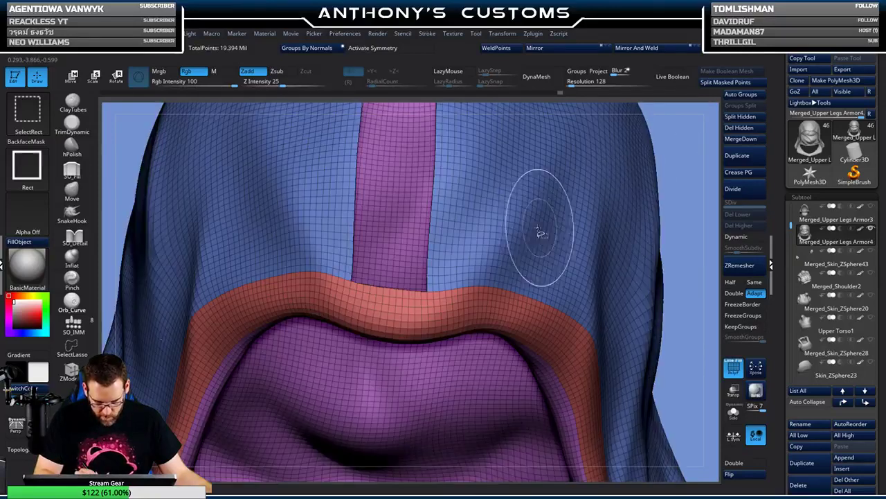
pyautogui.keyDown('ctrl'); pyautogui.keyDown('alt'); pyautogui.keyDown('shift'); pyautogui.click(471, 235); pyautogui.keyUp('shift'); pyautogui.keyUp('alt'); pyautogui.keyUp('ctrl')
pyautogui.keyDown('ctrl'); pyautogui.keyDown('shift'); pyautogui.click(663, 170); pyautogui.keyUp('shift'); pyautogui.keyUp('ctrl')
pyautogui.press('b')
pyautogui.press('z')
pyautogui.press('m')
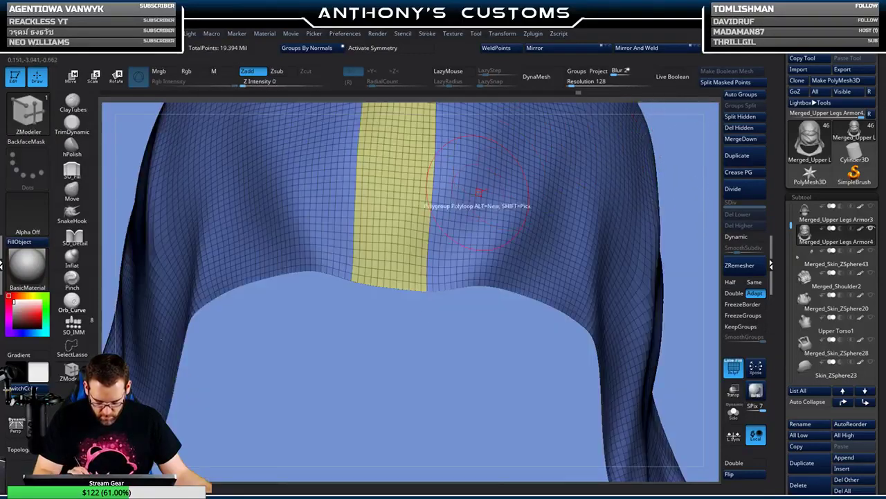
# - Recentre the strip by adding two adjoining loops on one side and returning two opposite loops to the surrounding hood polygroup
pyautogui.click(430, 286)
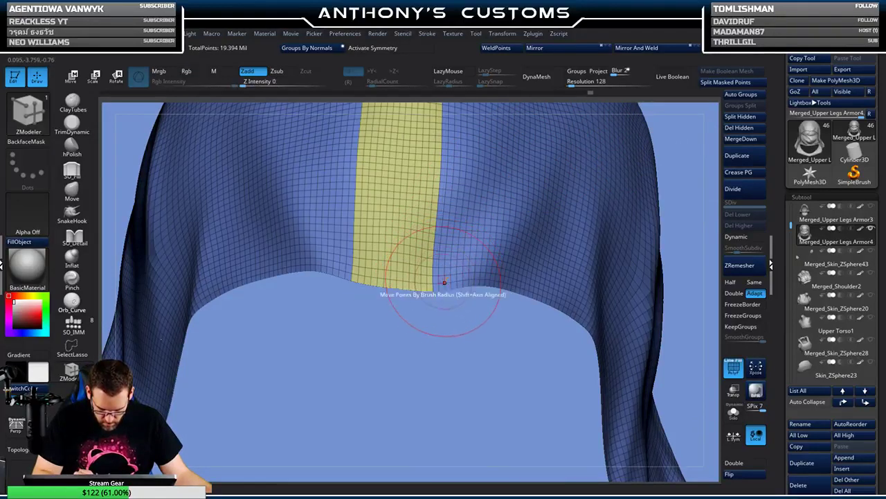
pyautogui.click(436, 286)
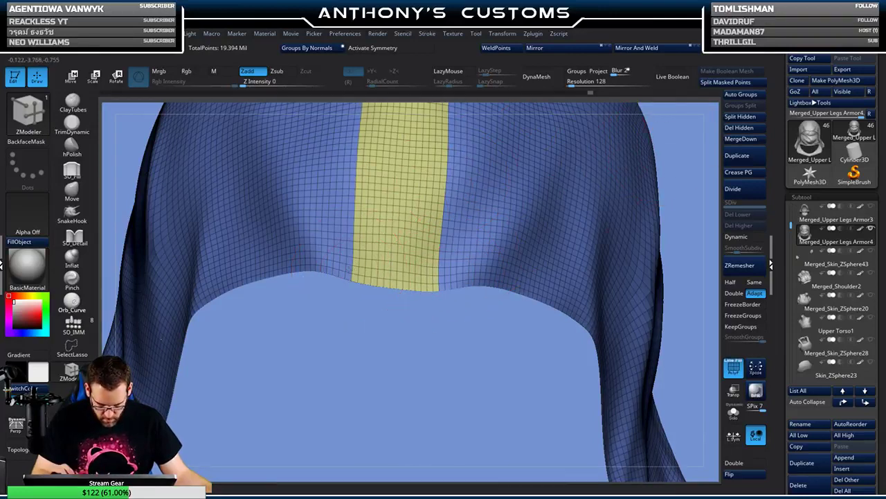
pyautogui.click(360, 267)
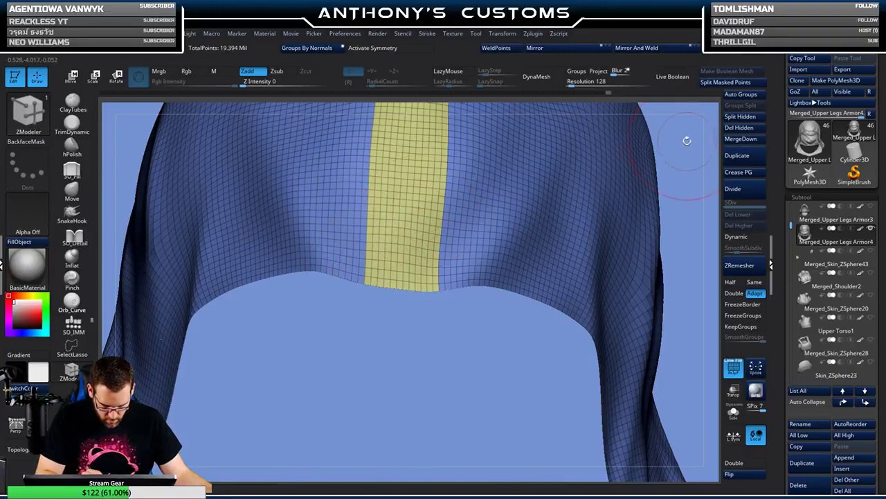
# - Examine the centre strip along the back and over the hood's peak for continuity, and restore the whole hood's visibility
pyautogui.press('f')
pyautogui.moveTo(657, 158); pyautogui.dragTo(560, 200)
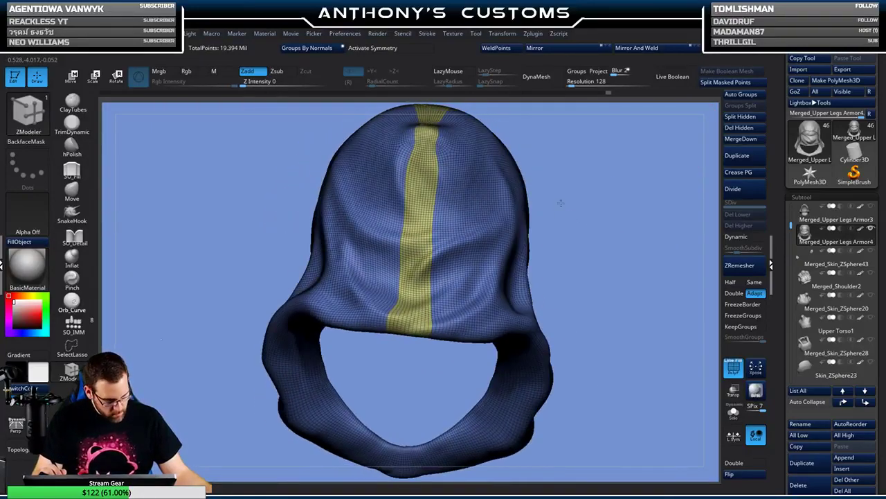
pyautogui.moveTo(619, 170); pyautogui.dragTo(612, 271)
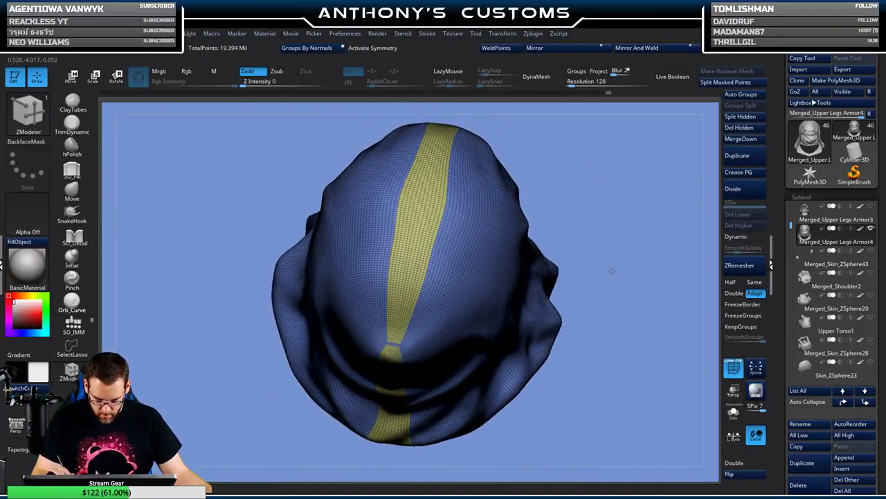
pyautogui.keyDown('alt'); pyautogui.moveTo(613, 207); pyautogui.dragTo(601, 346); pyautogui.keyUp('alt')
pyautogui.keyDown('alt'); pyautogui.moveTo(481, 475); pyautogui.dragTo(505, 210); pyautogui.keyUp('alt')
pyautogui.moveTo(481, 274); pyautogui.dragTo(452, 263, button='right')
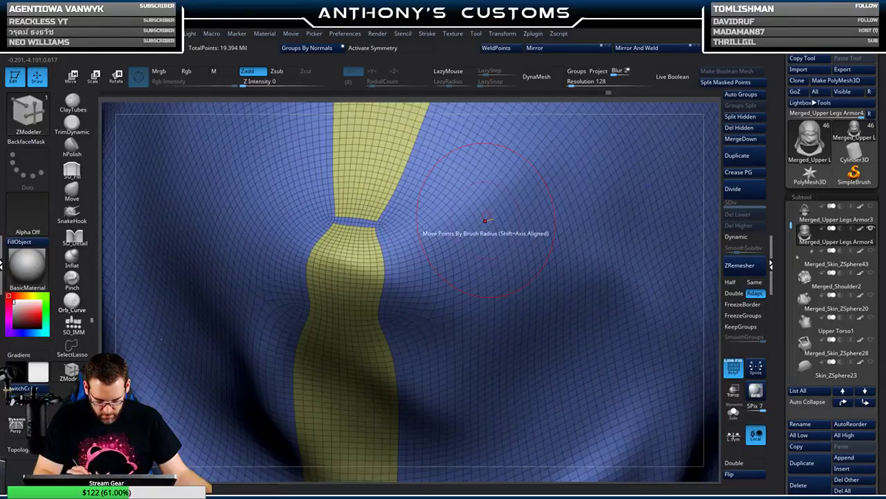
pyautogui.press('f')
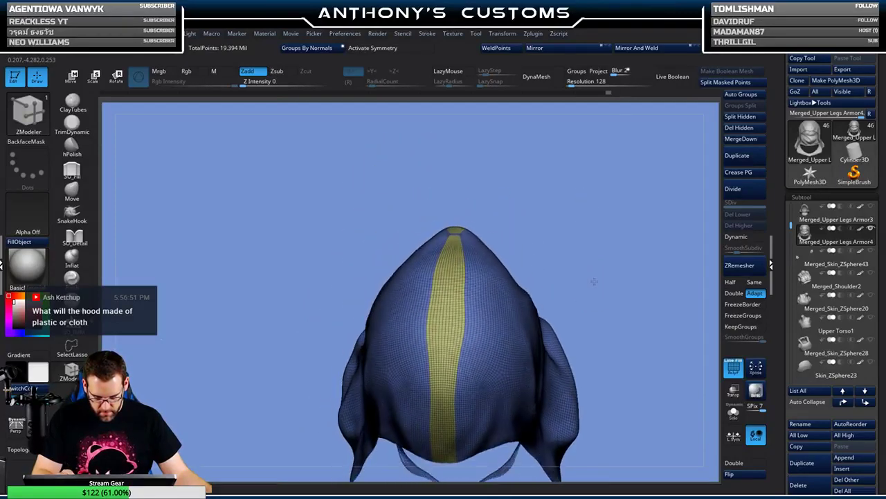
pyautogui.moveTo(566, 218); pyautogui.dragTo(599, 196)
pyautogui.moveTo(605, 236); pyautogui.dragTo(614, 188)
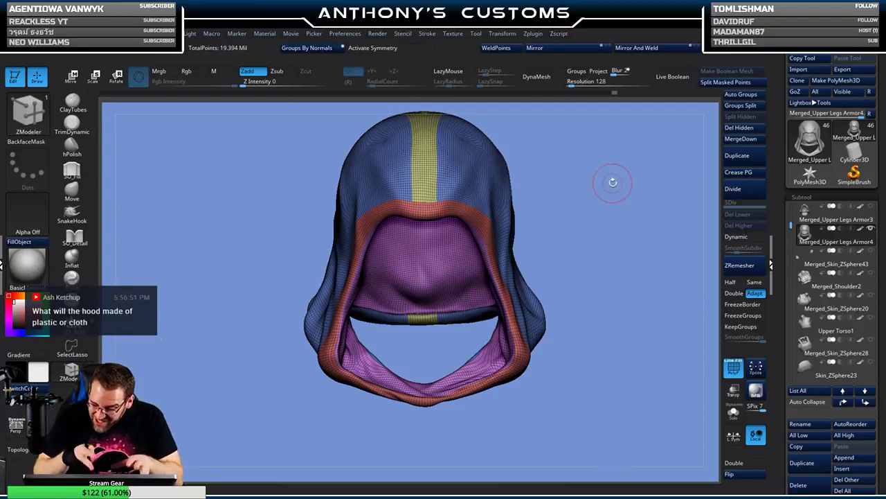
# - Fill the gap in the centre strip at the hood's peak using PolyGroup with the A Single Poly target
pyautogui.moveTo(613, 178); pyautogui.dragTo(608, 277)
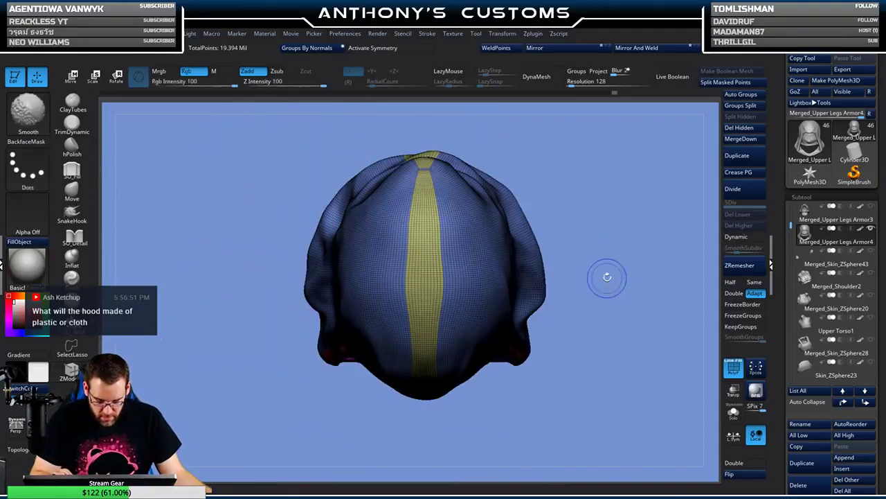
pyautogui.moveTo(601, 212); pyautogui.dragTo(612, 277)
pyautogui.keyDown('ctrl'); pyautogui.moveTo(613, 277); pyautogui.dragTo(614, 302, button='right'); pyautogui.keyUp('ctrl')
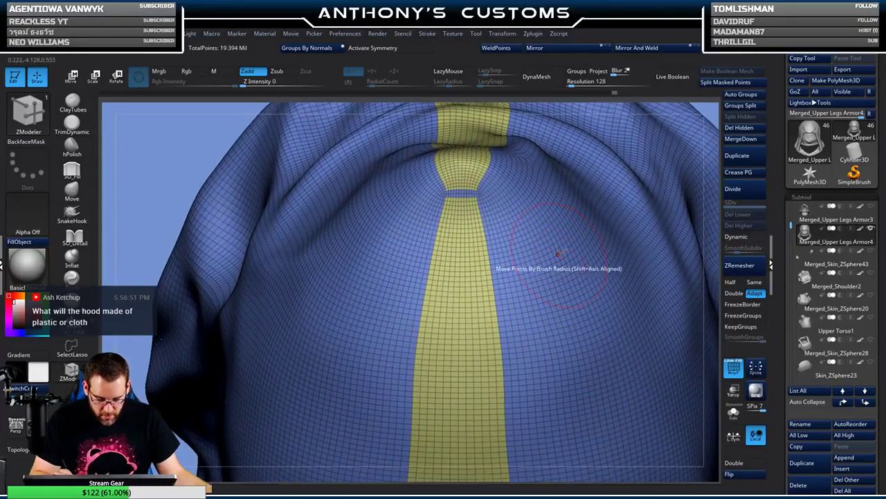
pyautogui.keyDown('alt'); pyautogui.moveTo(509, 237); pyautogui.dragTo(536, 283, button='right'); pyautogui.keyUp('alt')
pyautogui.keyDown('alt'); pyautogui.moveTo(438, 299); pyautogui.dragTo(567, 272, button='right'); pyautogui.keyUp('alt')
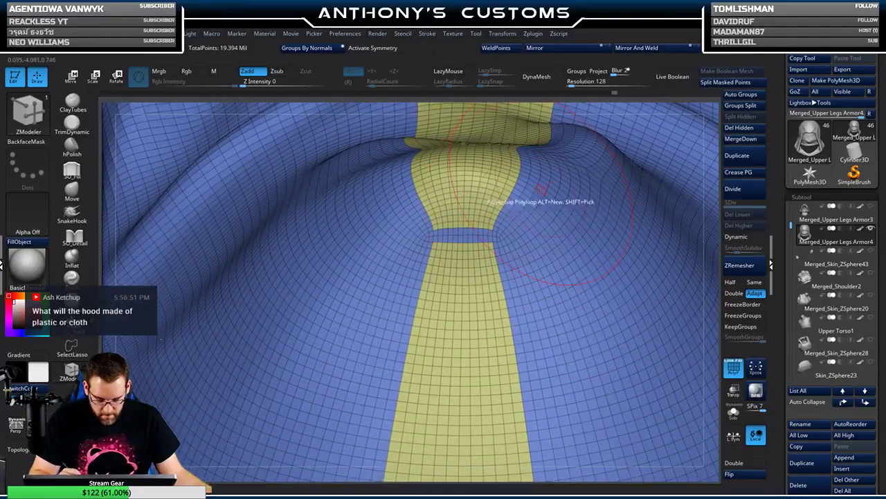
pyautogui.moveTo(528, 225)
pyautogui.keyDown('alt'); pyautogui.mouseDown(button='right')
pyautogui.moveTo(524, 280)
pyautogui.moveTo(508, 302)
pyautogui.mouseUp(button='right'); pyautogui.keyUp('alt')
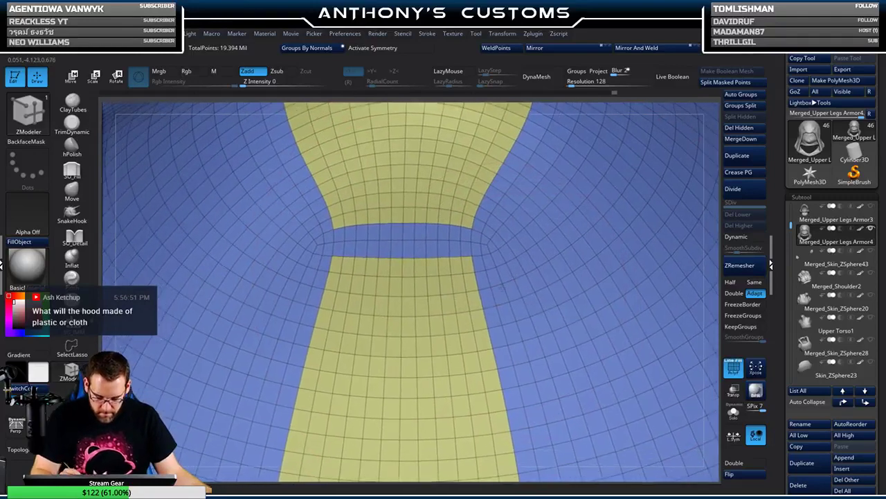
pyautogui.rightClick(340, 247)
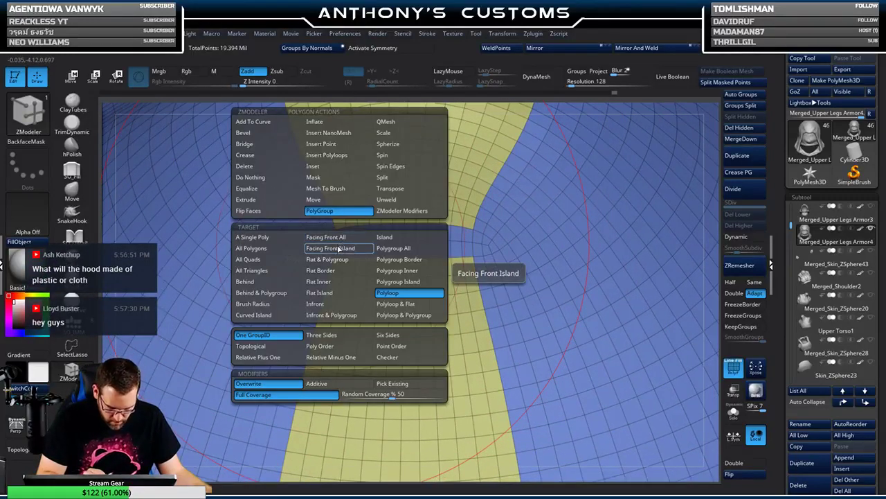
pyautogui.click(252, 237)
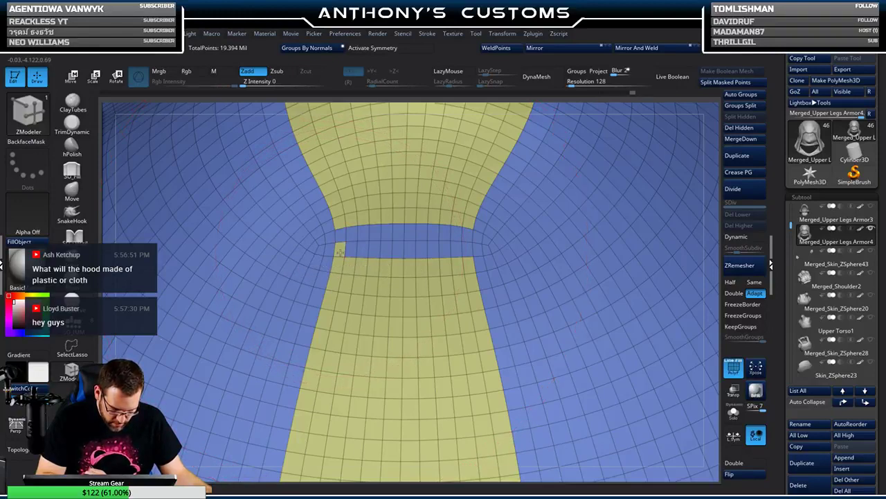
pyautogui.moveTo(340, 250)
pyautogui.mouseDown()
pyautogui.moveTo(347, 239)
pyautogui.moveTo(411, 254)
pyautogui.moveTo(436, 239)
pyautogui.moveTo(473, 242)
pyautogui.mouseUp()
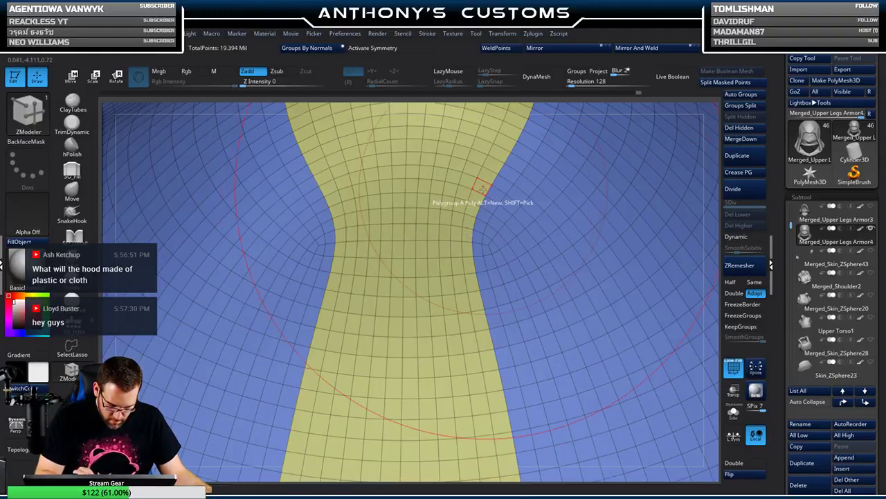
pyautogui.moveTo(609, 290); pyautogui.dragTo(566, 214, button='right')
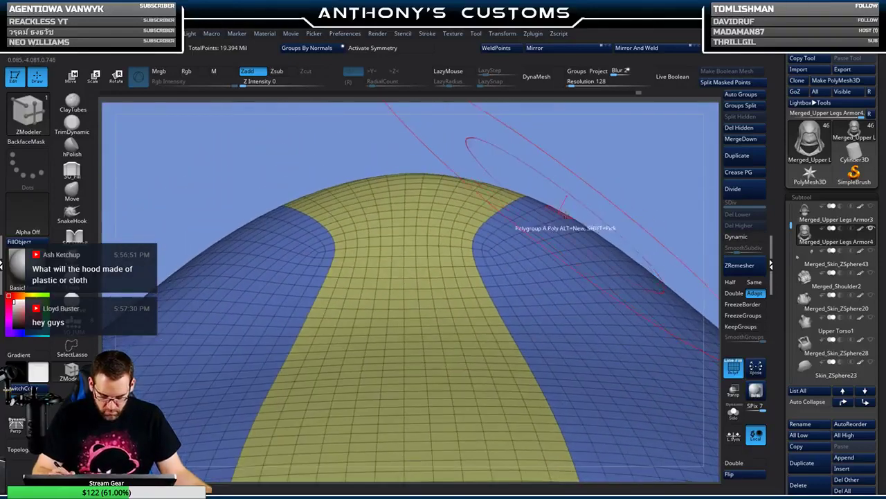
pyautogui.press('f')
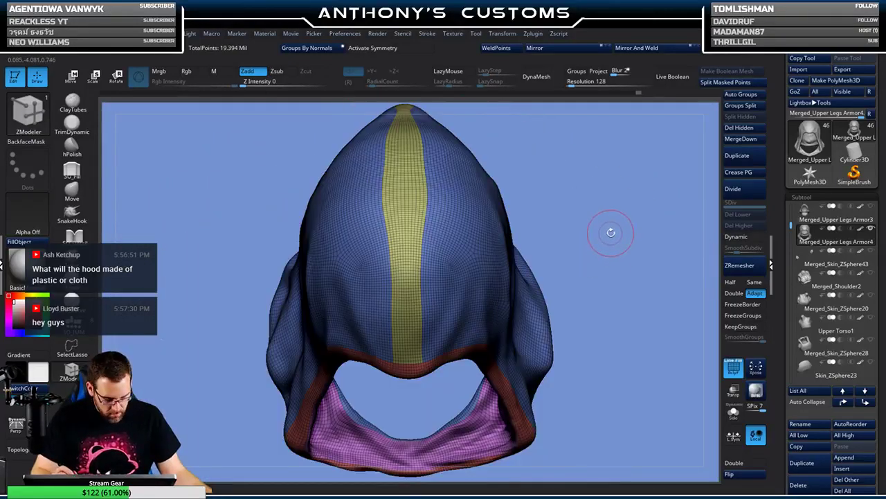
# - Switch to the Move brush with a draw size of 116 and activate symmetry across X
pyautogui.moveTo(611, 232); pyautogui.dragTo(616, 207, button='right')
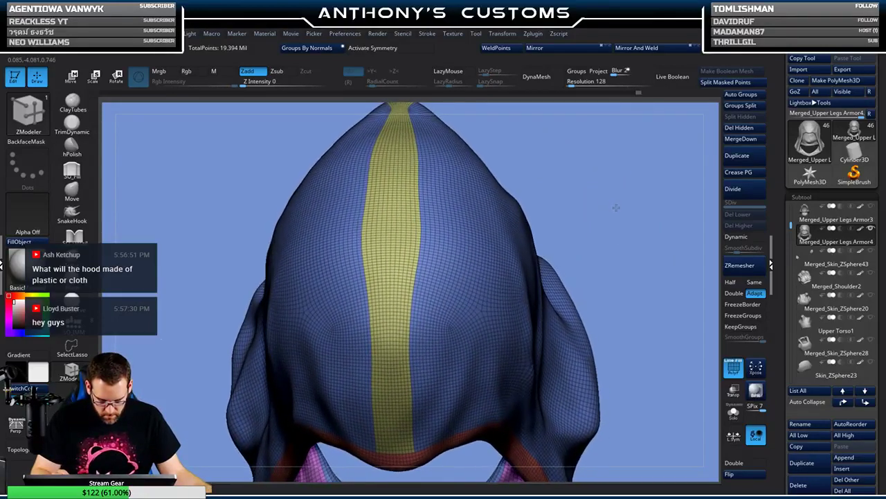
pyautogui.click(72, 194)
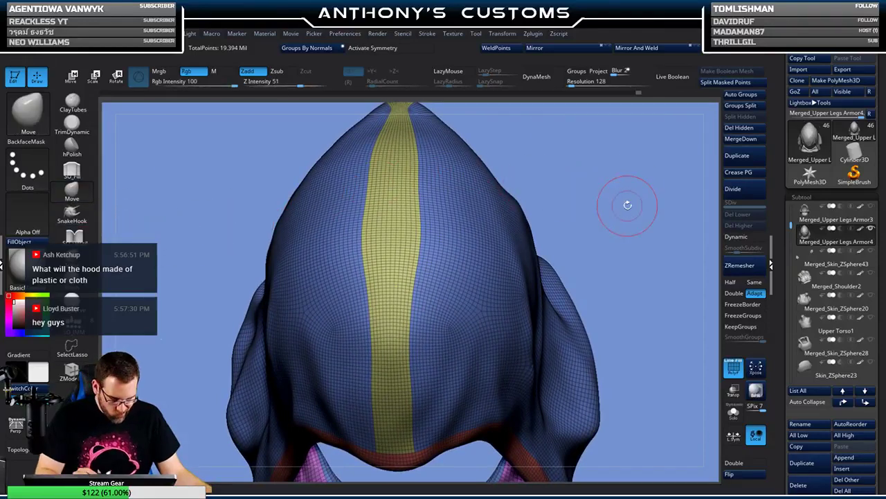
pyautogui.press('space')
pyautogui.moveTo(621, 210); pyautogui.dragTo(629, 210)
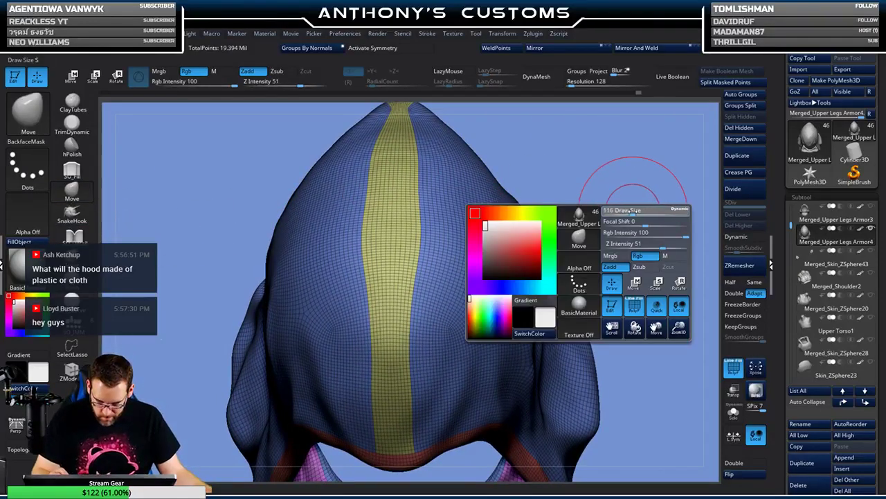
pyautogui.click(407, 51)
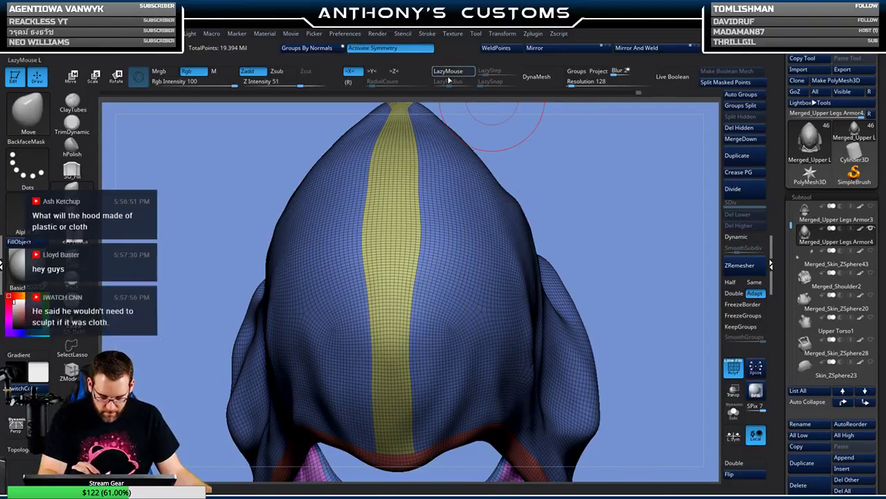
# - Adjust the edges of the yellow centre strip along the hood's front with the Move brush
pyautogui.moveTo(554, 158); pyautogui.dragTo(559, 166)
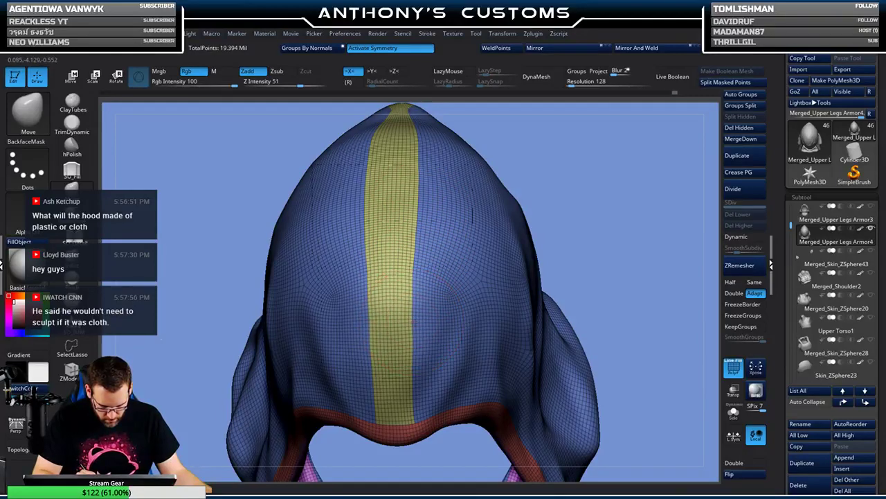
pyautogui.moveTo(588, 186); pyautogui.dragTo(578, 167)
pyautogui.press('space')
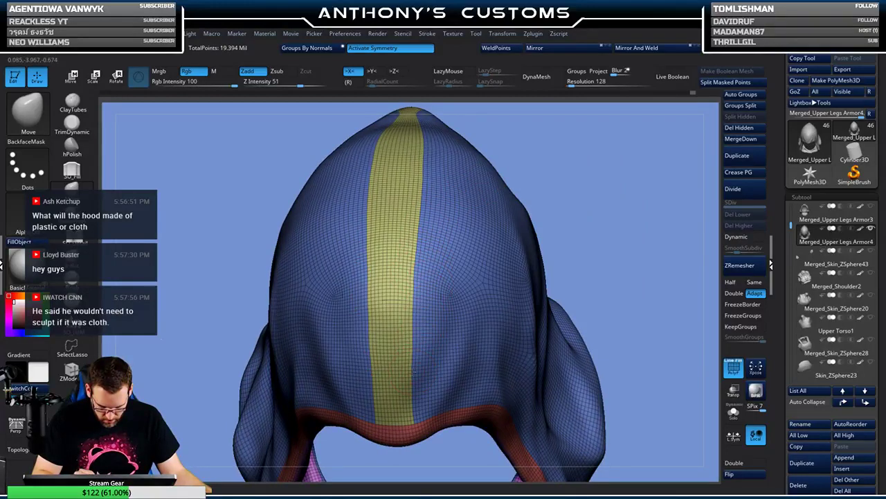
pyautogui.moveTo(569, 166)
pyautogui.mouseDown()
pyautogui.moveTo(596, 189)
pyautogui.moveTo(544, 229)
pyautogui.moveTo(562, 190)
pyautogui.moveTo(410, 272)
pyautogui.mouseUp()
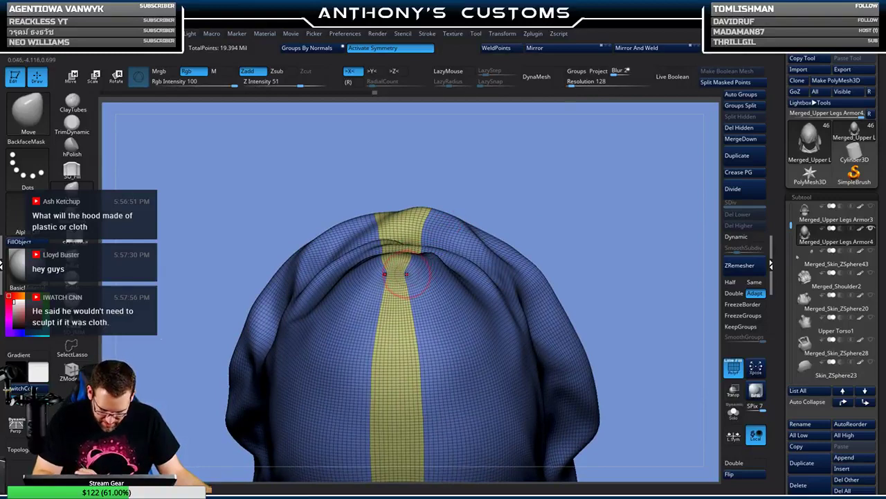
pyautogui.press('space')
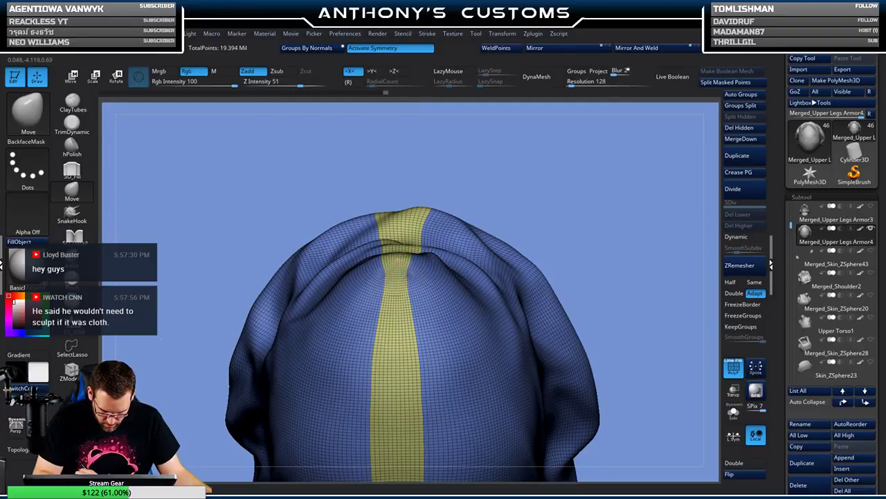
# - Widen the pinched part of the centre strip beside the hood's crown fold using a smaller Move brush
pyautogui.keyDown('alt'); pyautogui.moveTo(552, 176); pyautogui.dragTo(547, 264); pyautogui.keyUp('alt')
pyautogui.moveTo(428, 260); pyautogui.dragTo(420, 262, button='right')
pyautogui.press('space')
pyautogui.moveTo(435, 258); pyautogui.dragTo(428, 259)
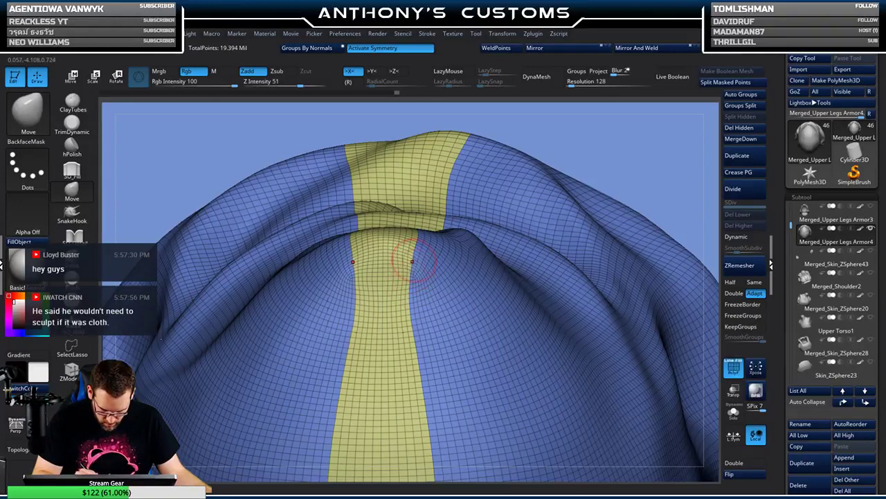
pyautogui.moveTo(412, 256); pyautogui.dragTo(416, 250, button='right')
pyautogui.press('space')
pyautogui.moveTo(431, 249); pyautogui.dragTo(424, 249)
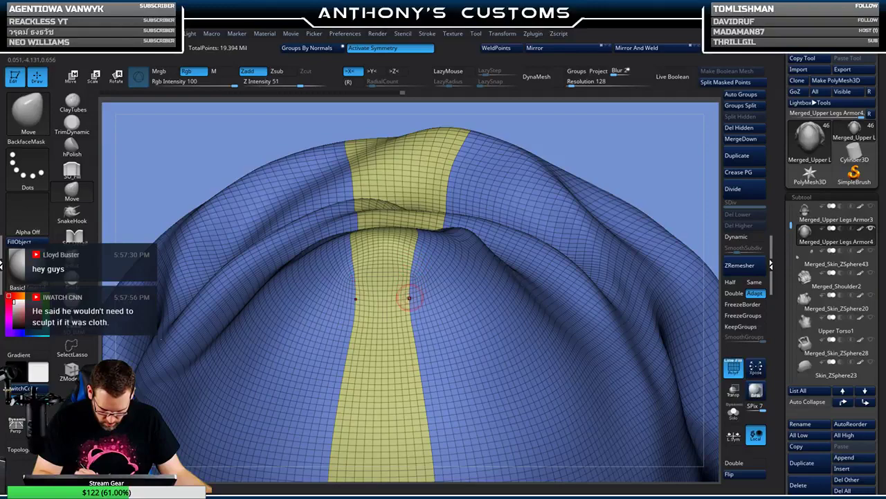
pyautogui.moveTo(434, 259)
pyautogui.mouseDown(button='right')
pyautogui.moveTo(445, 344)
pyautogui.moveTo(427, 217)
pyautogui.moveTo(430, 269)
pyautogui.mouseUp(button='right')
pyautogui.press('space')
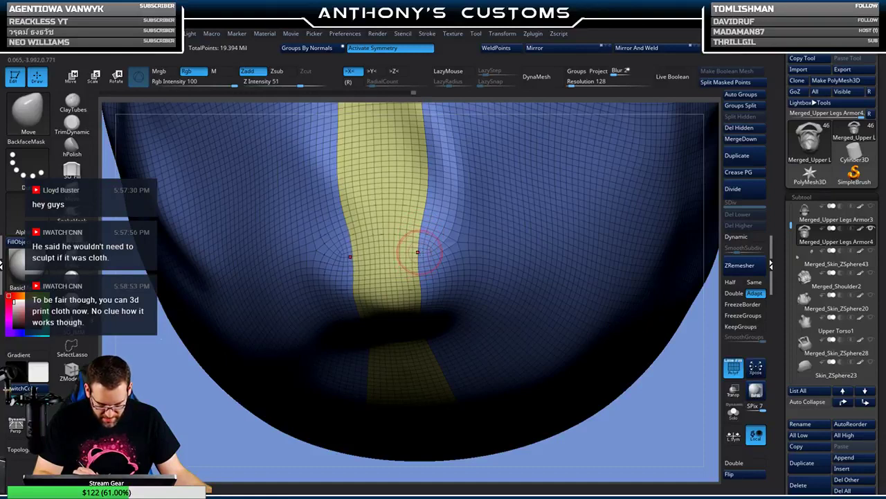
# - Even out the strip's remaining edges around the crown folds, check the whole hood, and save the project
pyautogui.moveTo(418, 244); pyautogui.dragTo(418, 241, button='right')
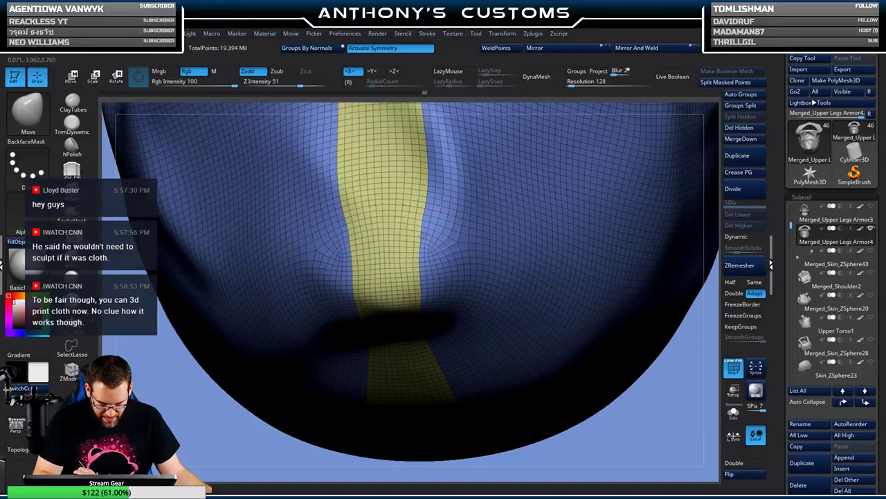
pyautogui.moveTo(422, 226)
pyautogui.mouseDown(button='right')
pyautogui.moveTo(417, 215)
pyautogui.moveTo(454, 171)
pyautogui.mouseUp(button='right')
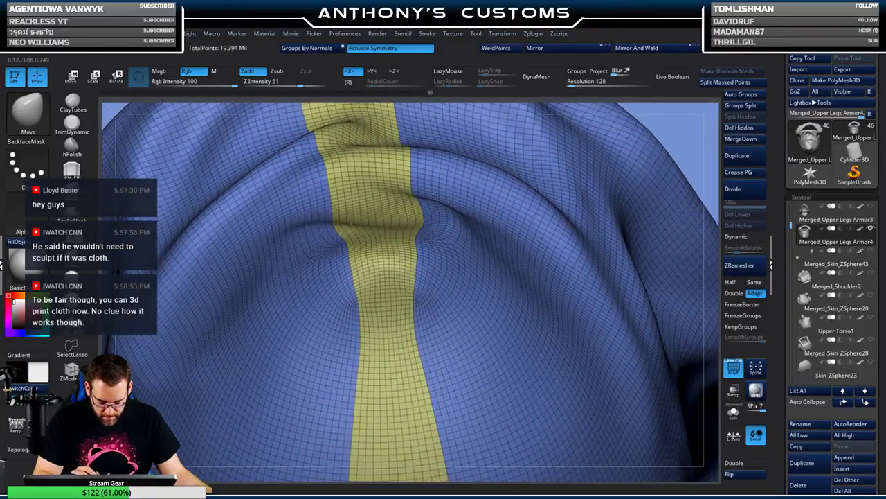
pyautogui.press('f')
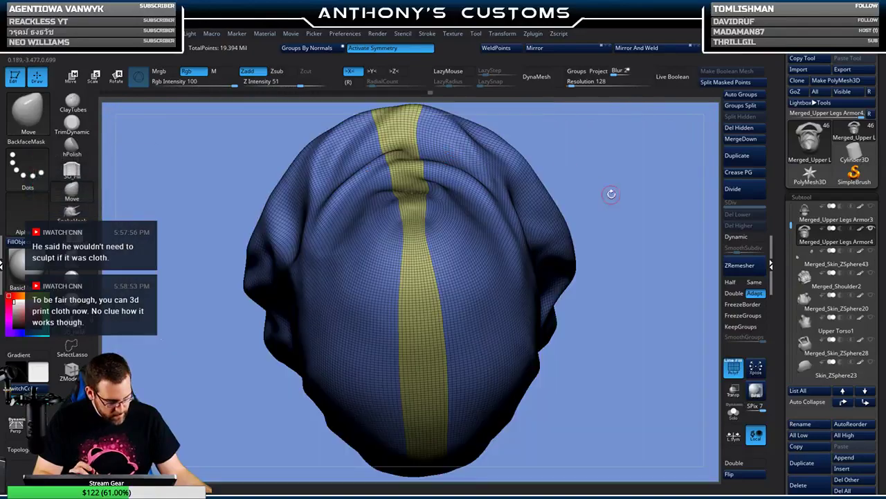
pyautogui.moveTo(611, 191); pyautogui.dragTo(605, 169, button='right')
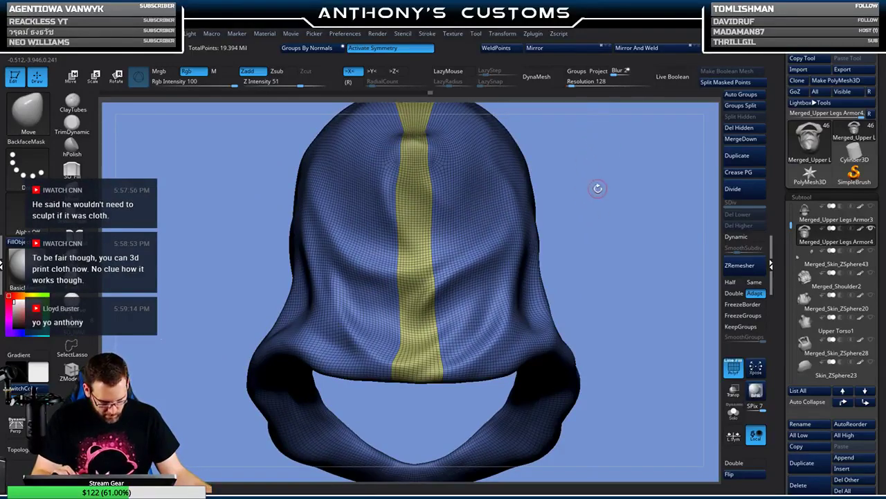
pyautogui.moveTo(598, 188)
pyautogui.mouseDown(button='right')
pyautogui.moveTo(502, 210)
pyautogui.moveTo(627, 199)
pyautogui.moveTo(623, 263)
pyautogui.moveTo(597, 201)
pyautogui.mouseUp(button='right')
pyautogui.press('ctrl')
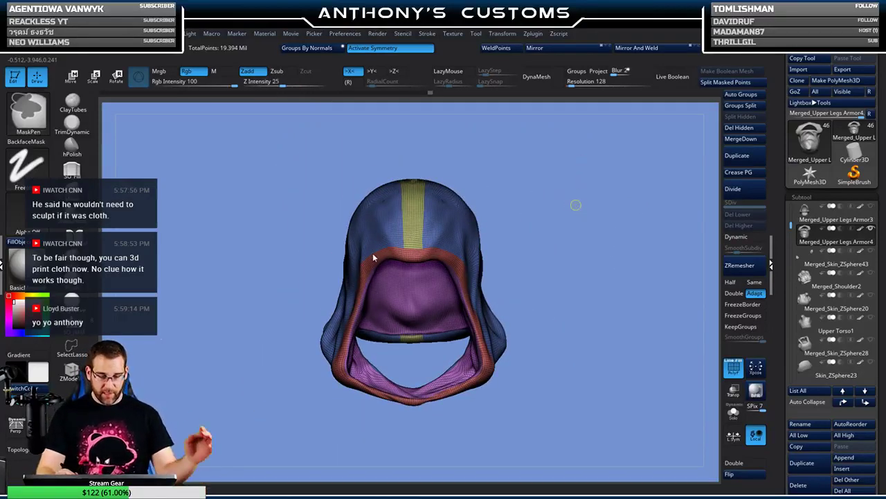
pyautogui.hotkey('ctrl', 's')
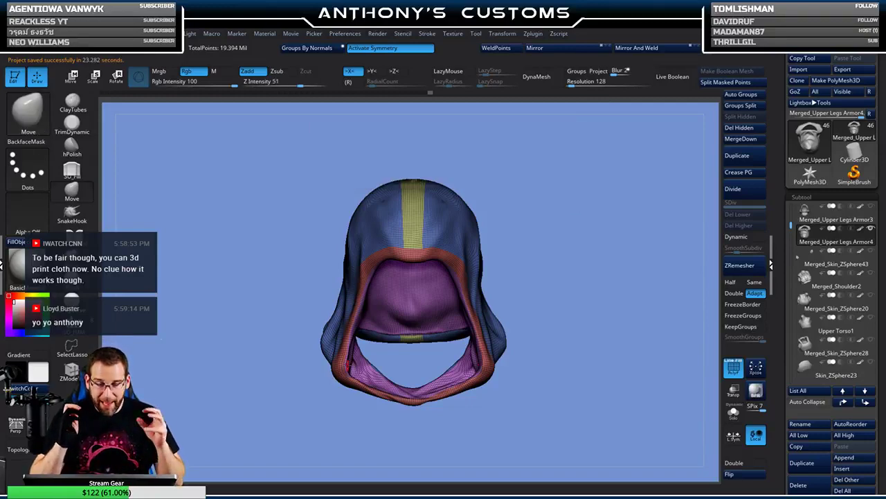
# - Unwrap the hood's UVs by polygroups with UV Master, leaving Symmetry off in the unwrap options
pyautogui.moveTo(574, 177); pyautogui.dragTo(566, 221)
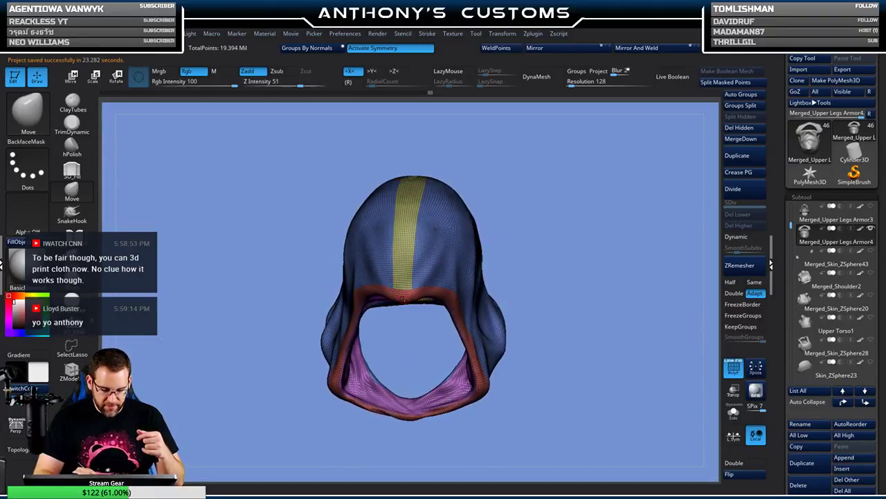
pyautogui.moveTo(536, 241); pyautogui.dragTo(580, 211)
pyautogui.click(537, 36)
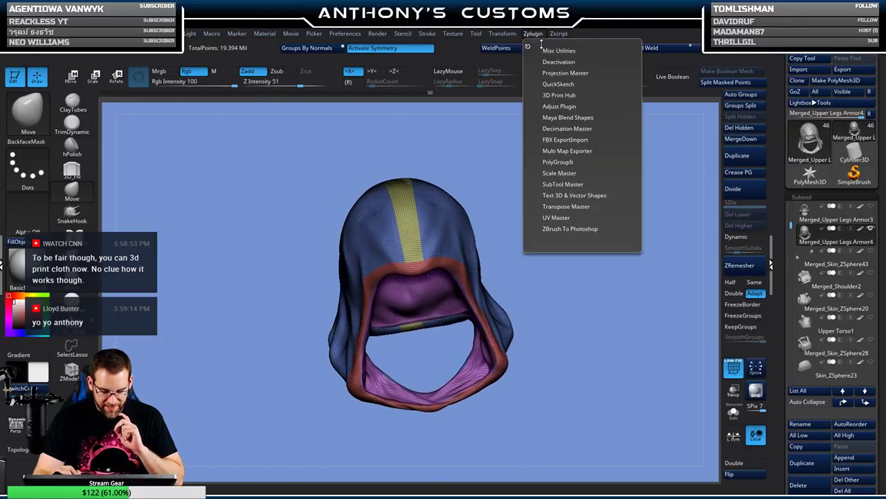
pyautogui.click(561, 216)
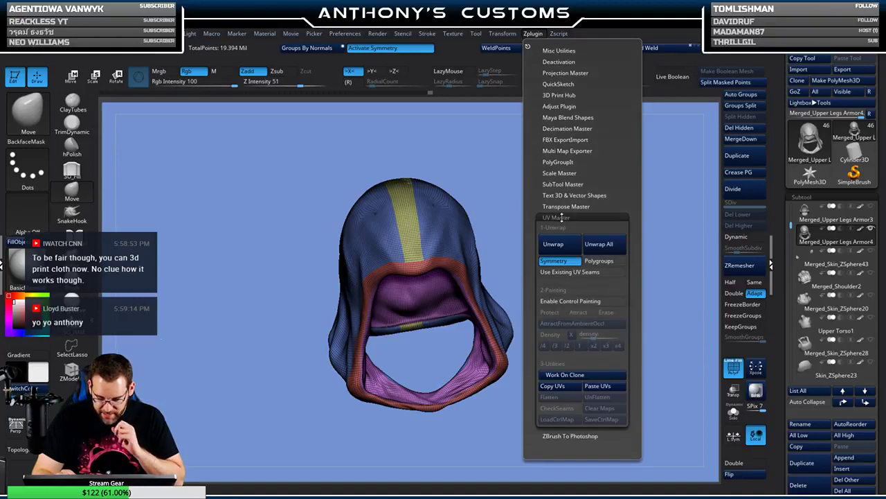
pyautogui.click(594, 262)
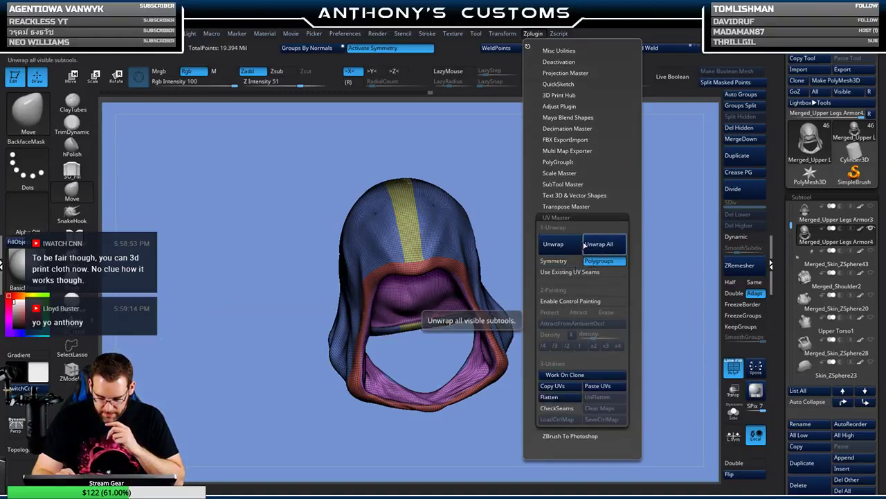
pyautogui.click(566, 246)
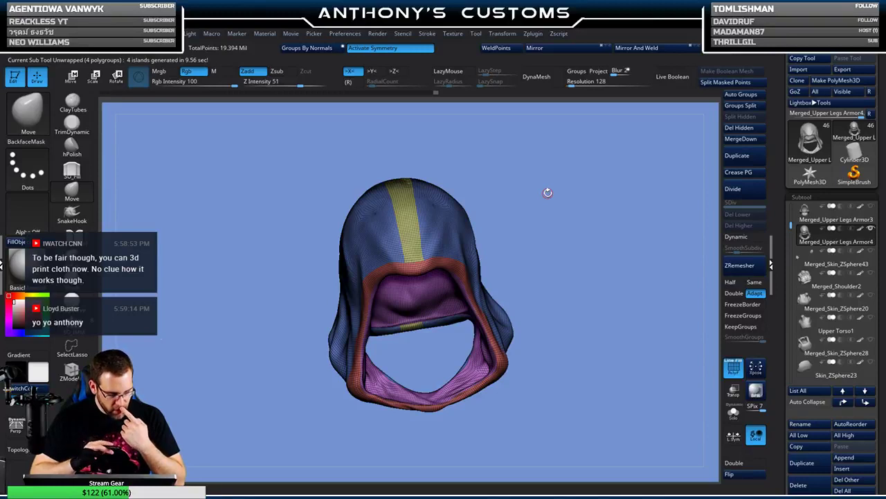
# - Flatten the hood in UV Master and frame all its UV islands
pyautogui.click(534, 34)
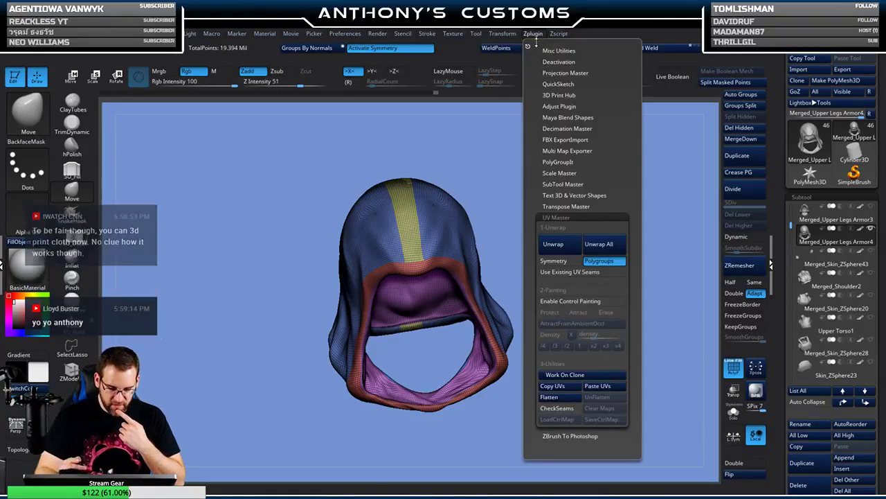
pyautogui.click(562, 399)
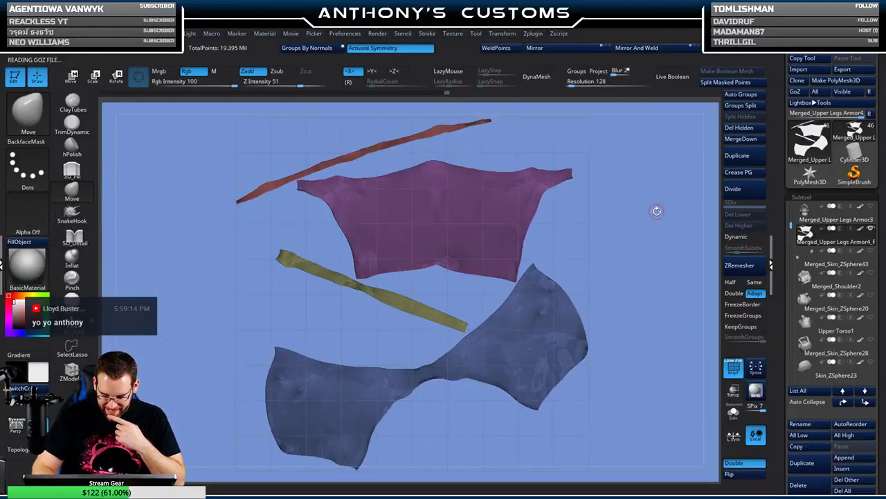
pyautogui.keyDown('alt'); pyautogui.moveTo(653, 246); pyautogui.dragTo(641, 187); pyautogui.keyUp('alt')
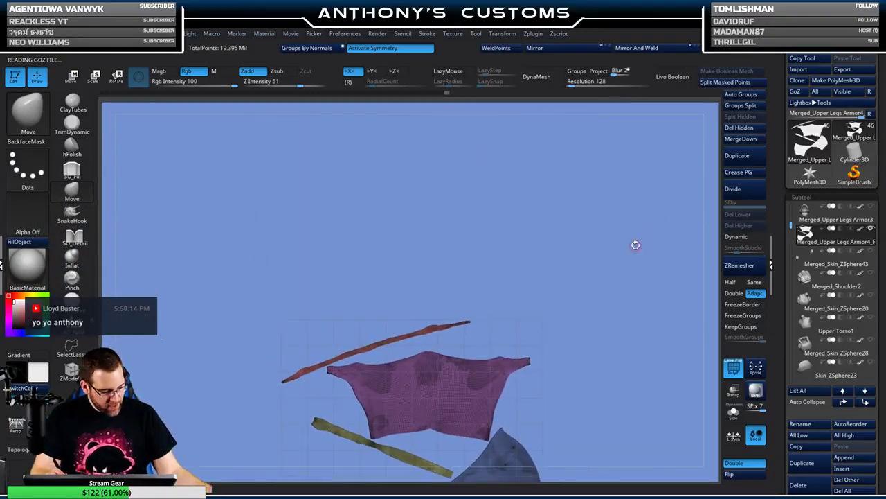
pyautogui.keyDown('alt'); pyautogui.moveTo(600, 341); pyautogui.dragTo(615, 160); pyautogui.keyUp('alt')
pyautogui.keyDown('alt'); pyautogui.moveTo(617, 247); pyautogui.dragTo(616, 232); pyautogui.keyUp('alt')
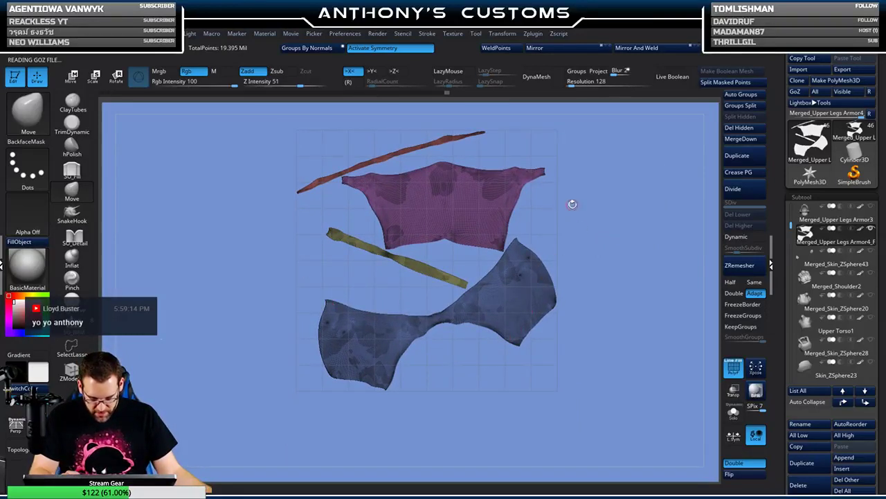
# - With symmetry deactivated, rotate the blue outer-hood island level using the Transpose line and lower it within the UV grid
pyautogui.press('w')
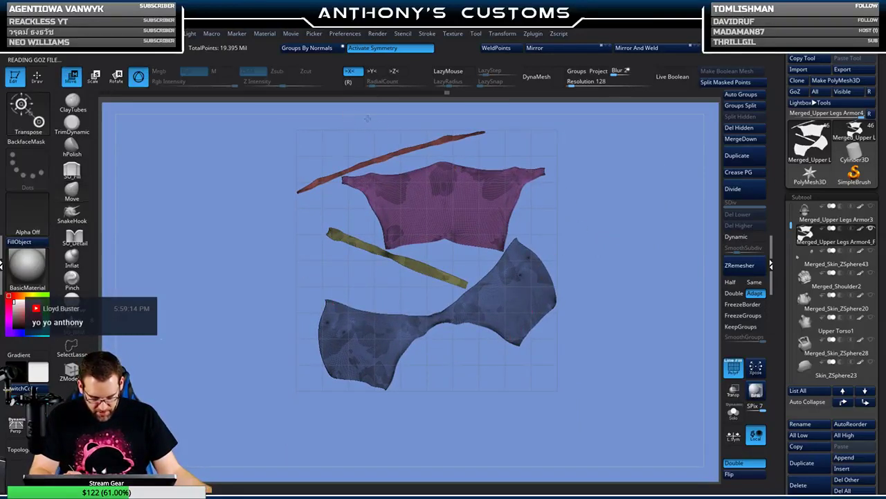
pyautogui.click(137, 78)
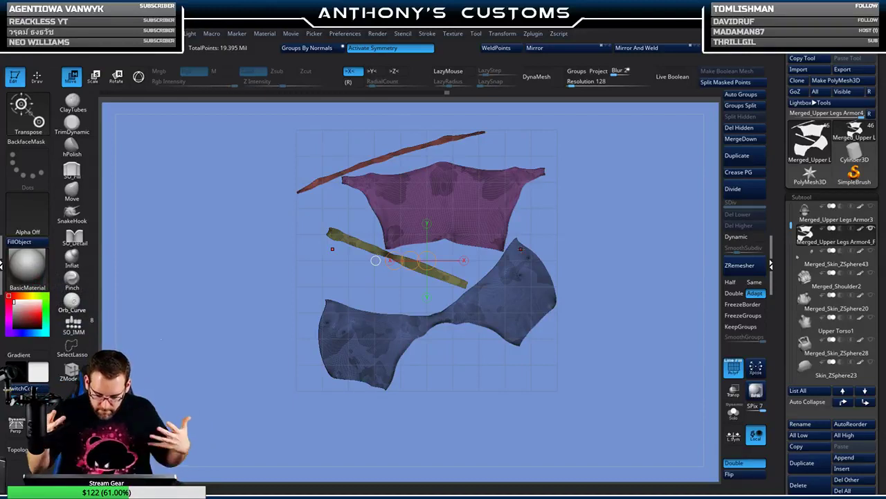
pyautogui.press('r')
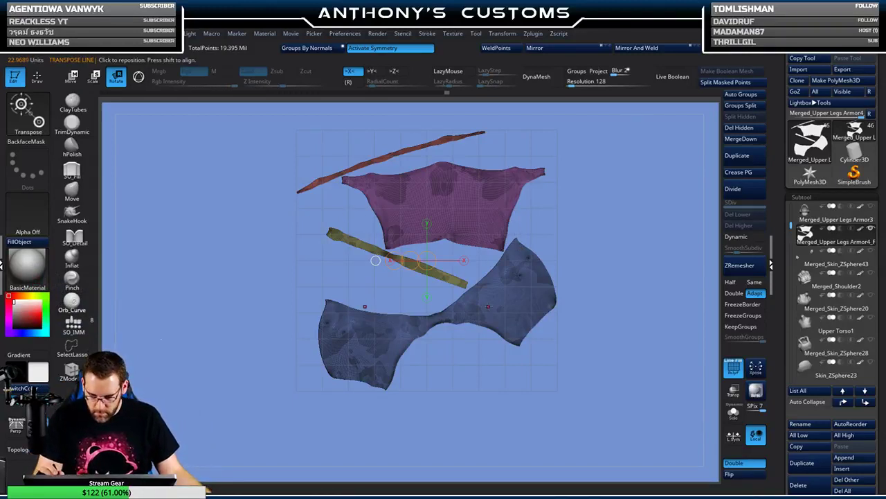
pyautogui.moveTo(487, 306)
pyautogui.mouseDown()
pyautogui.moveTo(572, 274)
pyautogui.moveTo(570, 266)
pyautogui.moveTo(576, 293)
pyautogui.mouseUp()
pyautogui.hotkey('ctrl', 'z')
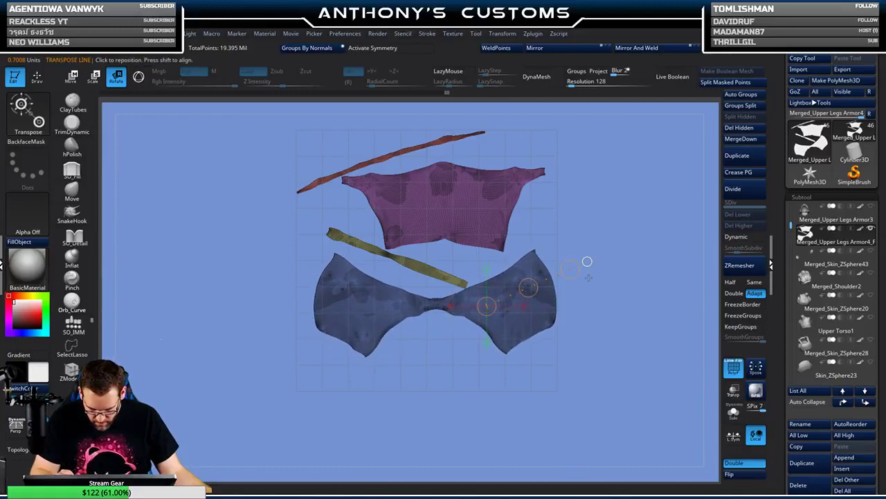
pyautogui.press('w')
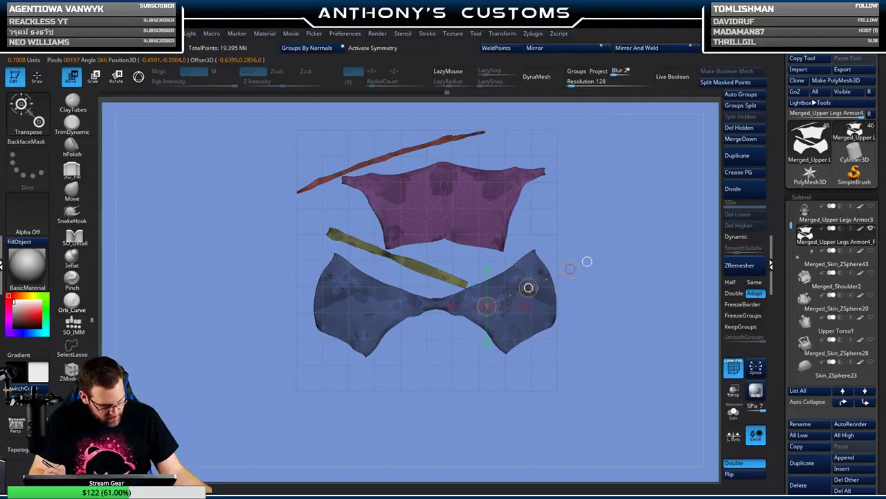
pyautogui.moveTo(531, 287); pyautogui.dragTo(522, 315)
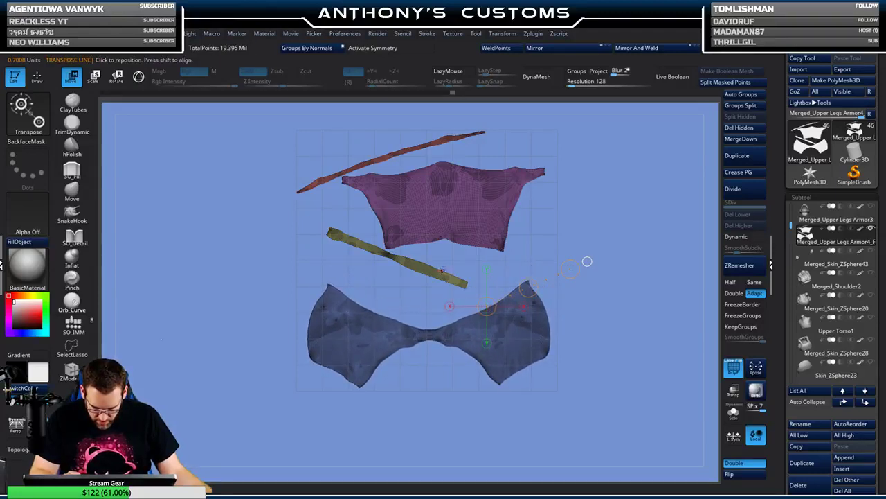
# - Rotate the yellow centre-strip island horizontal and place it just above the blue island
pyautogui.press('r')
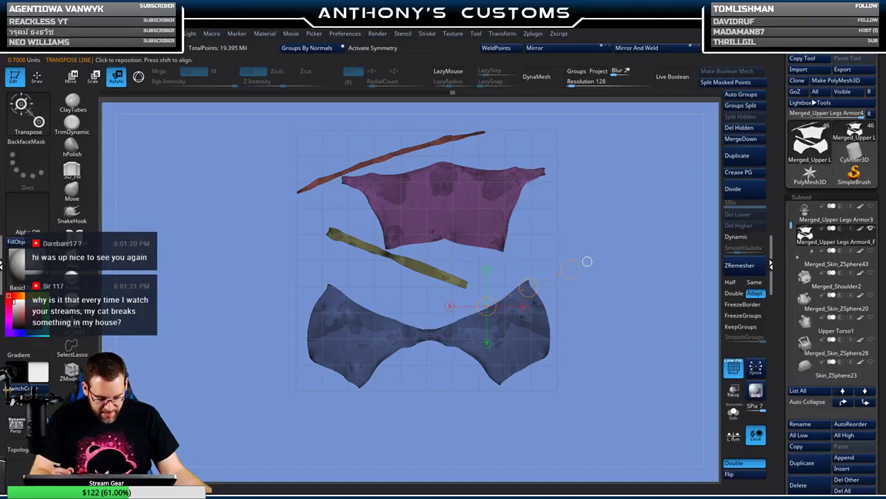
pyautogui.moveTo(362, 245)
pyautogui.mouseDown()
pyautogui.moveTo(300, 252)
pyautogui.moveTo(297, 275)
pyautogui.moveTo(324, 255)
pyautogui.moveTo(304, 281)
pyautogui.mouseUp()
pyautogui.press('w')
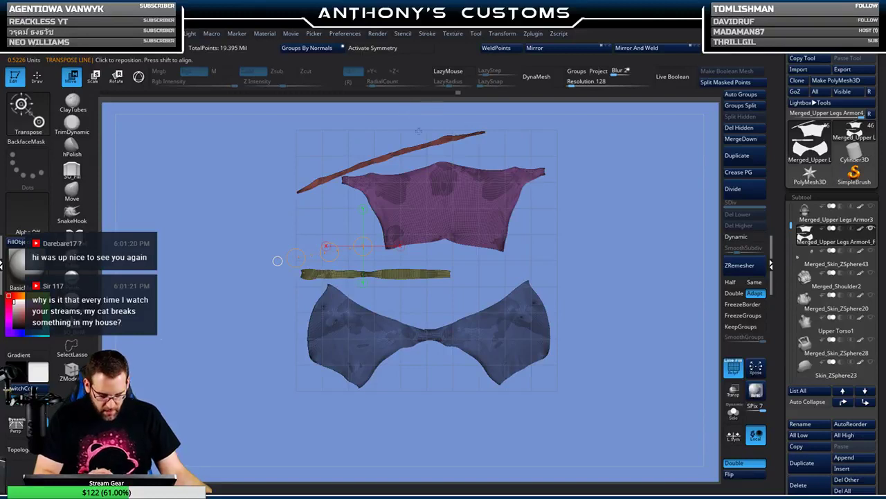
# - Rotate the red front-band island horizontal and shift it inside the UV grid above the purple island
pyautogui.moveTo(404, 149); pyautogui.dragTo(418, 124)
pyautogui.press('r')
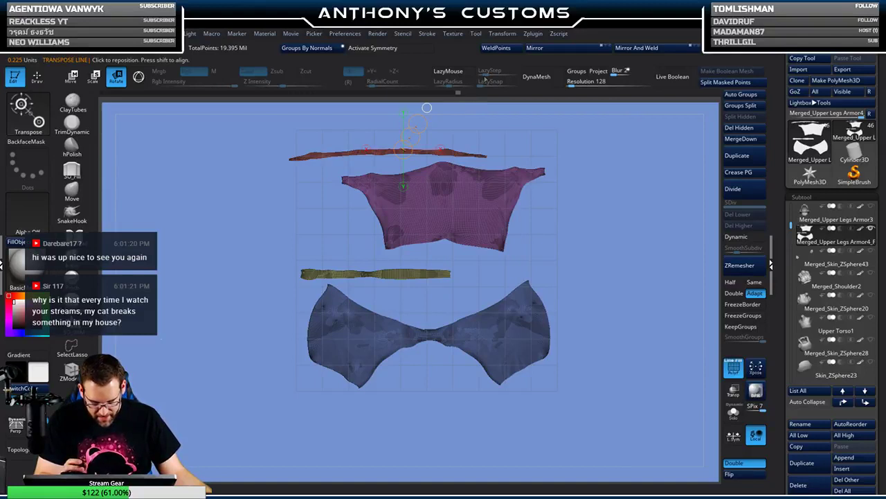
pyautogui.press('w')
pyautogui.moveTo(403, 142); pyautogui.dragTo(413, 136)
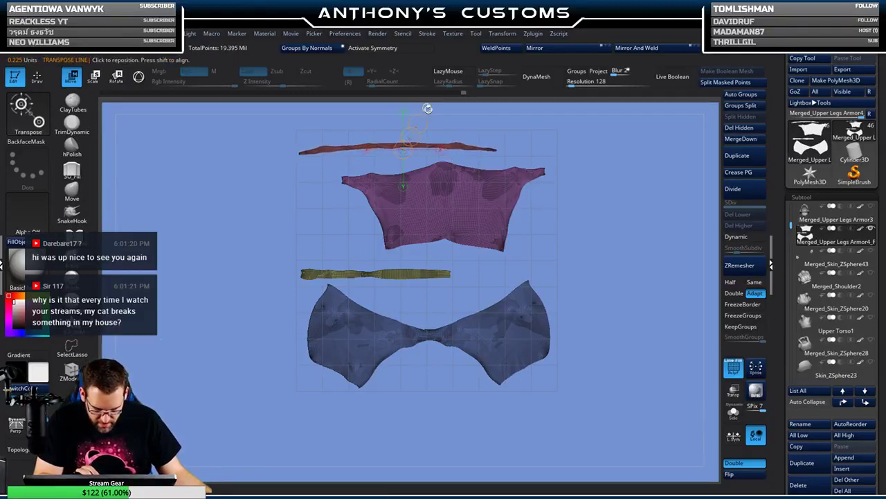
# - Fine-tune the rotation of the red band and blue outer-hood islands with long Transpose lines
pyautogui.press('r')
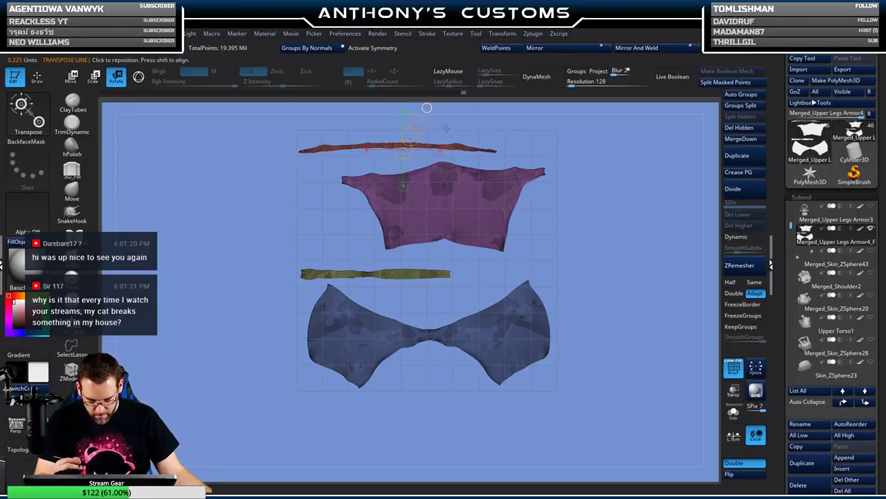
pyautogui.moveTo(458, 146); pyautogui.dragTo(635, 146)
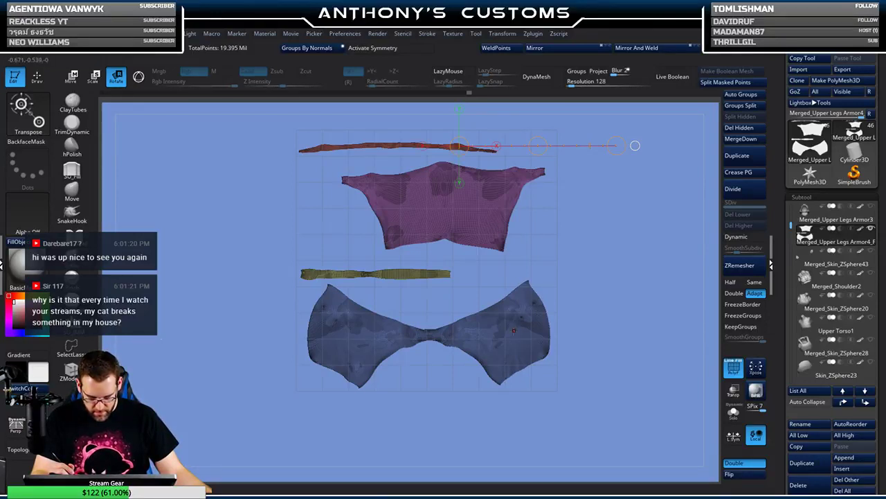
pyautogui.moveTo(504, 341); pyautogui.dragTo(679, 332)
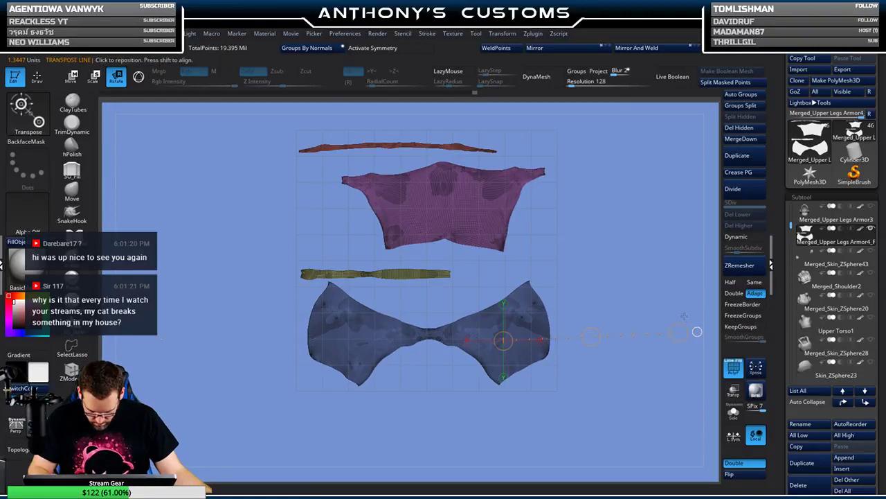
# - Nudge the blue outer-hood island slightly down in the UV grid, fine-tune its rotation, and return to draw mode
pyautogui.press('w')
pyautogui.moveTo(591, 337); pyautogui.dragTo(590, 338)
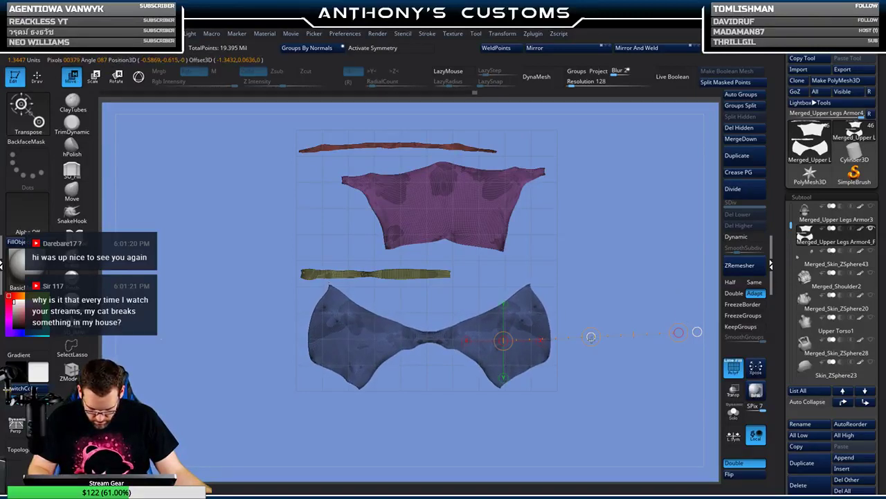
pyautogui.press('r')
pyautogui.moveTo(679, 332); pyautogui.dragTo(678, 334)
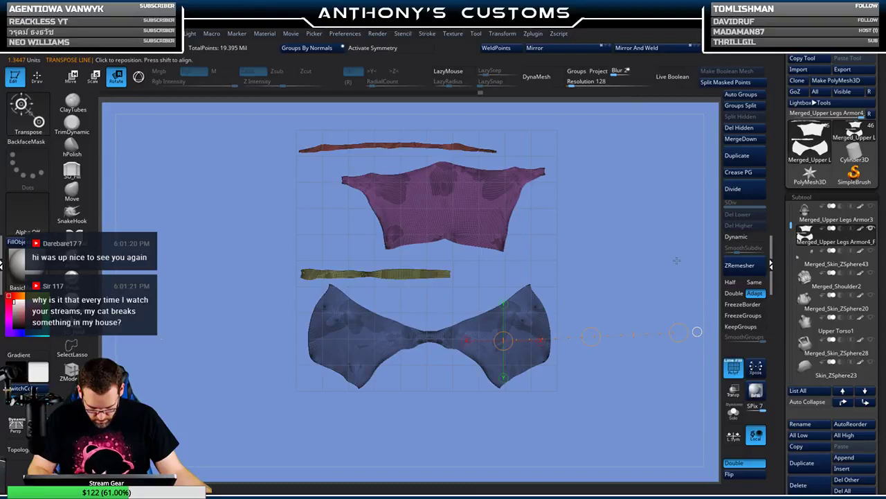
pyautogui.press('q')
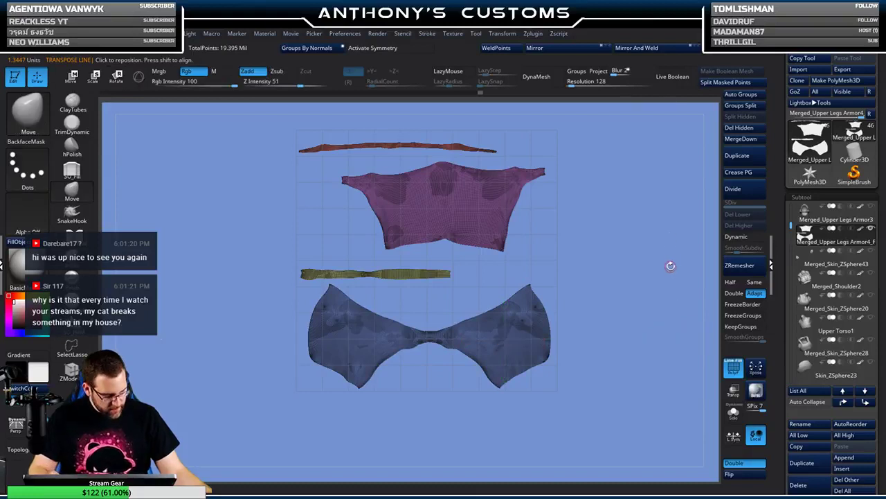
# - Unflatten the UV layout with UV Master to restore the 3D hood
pyautogui.click(533, 33)
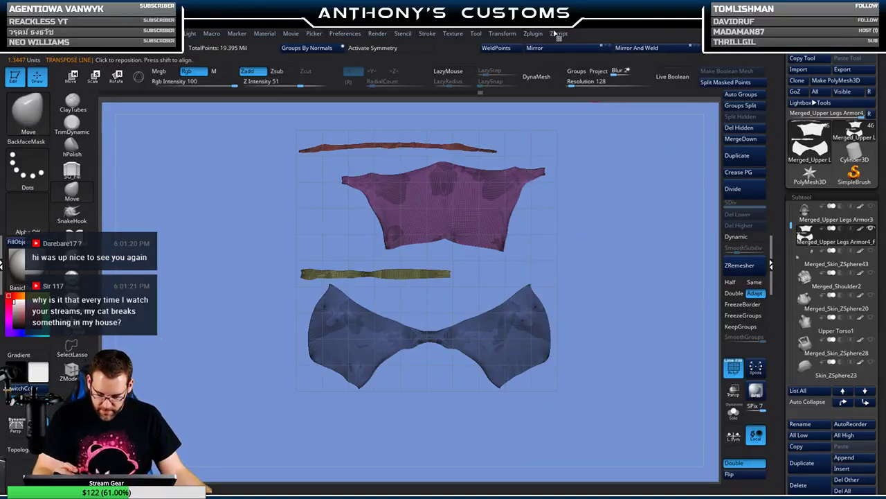
pyautogui.click(534, 33)
pyautogui.click(608, 397)
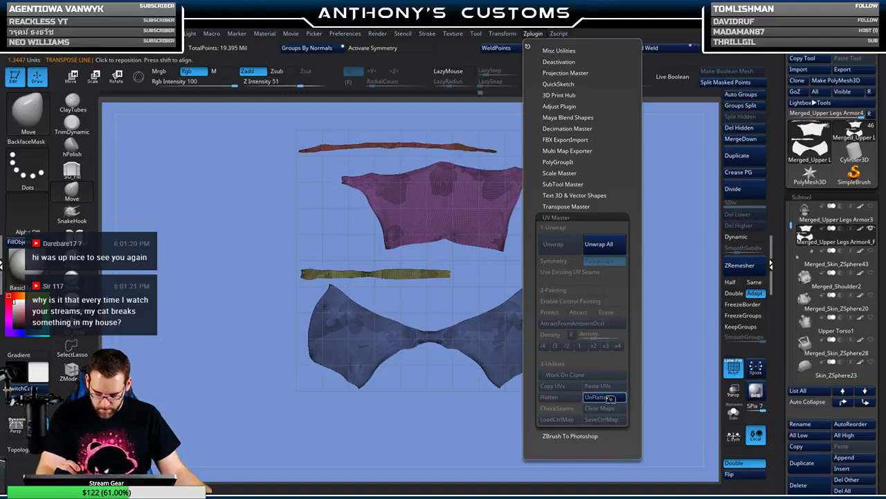
pyautogui.moveTo(579, 231); pyautogui.dragTo(588, 313)
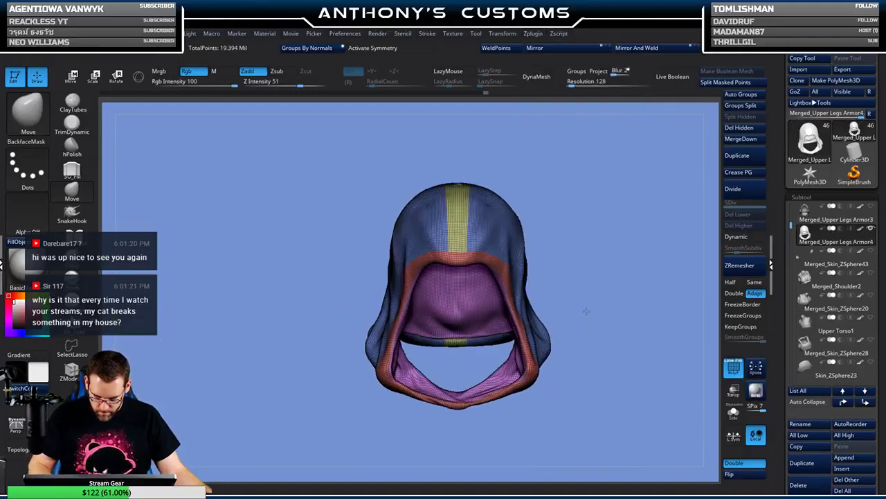
pyautogui.keyDown('alt'); pyautogui.moveTo(623, 357); pyautogui.dragTo(599, 346); pyautogui.keyUp('alt')
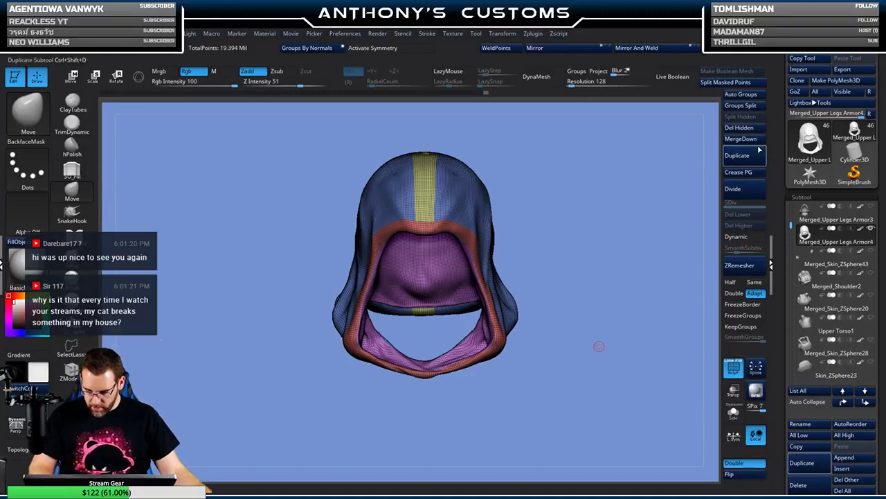
# - Subdivide the hood twice to subdivision level 3, turn off the polygroup wireframe display, and save the project
pyautogui.click(744, 193)
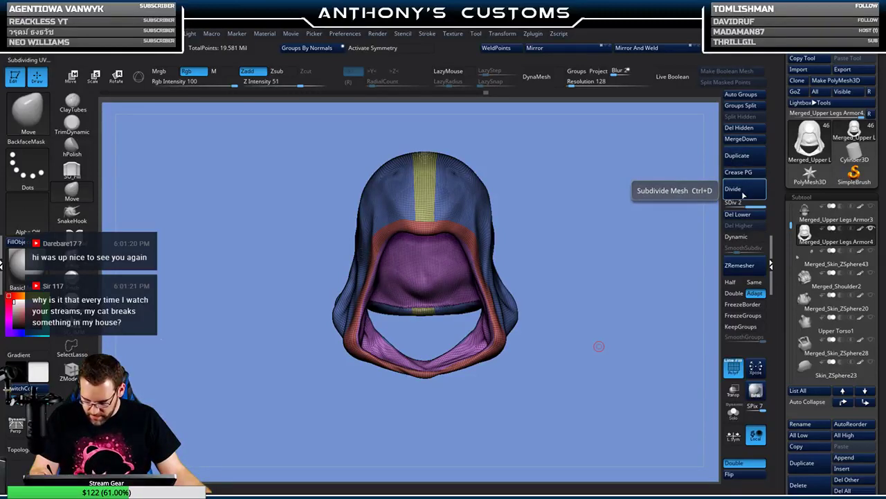
pyautogui.click(753, 191)
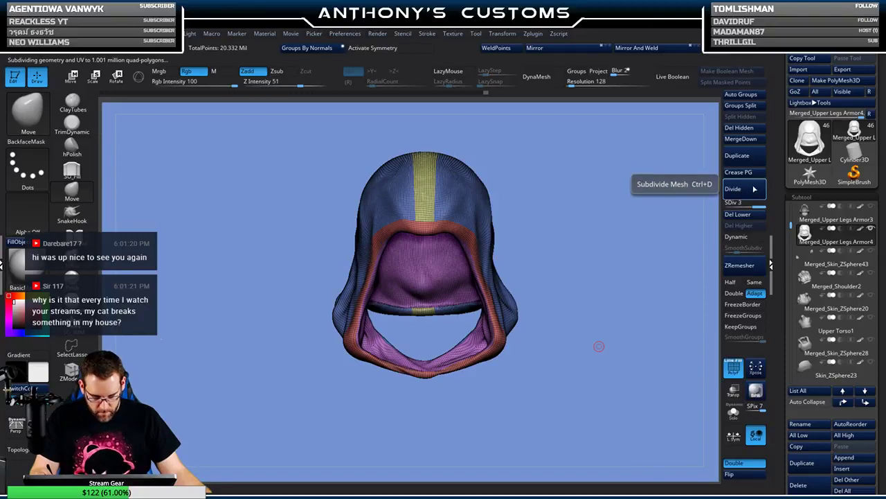
pyautogui.hotkey('shift', 'f')
pyautogui.moveTo(595, 303); pyautogui.dragTo(576, 320)
pyautogui.hotkey('ctrl', 's')
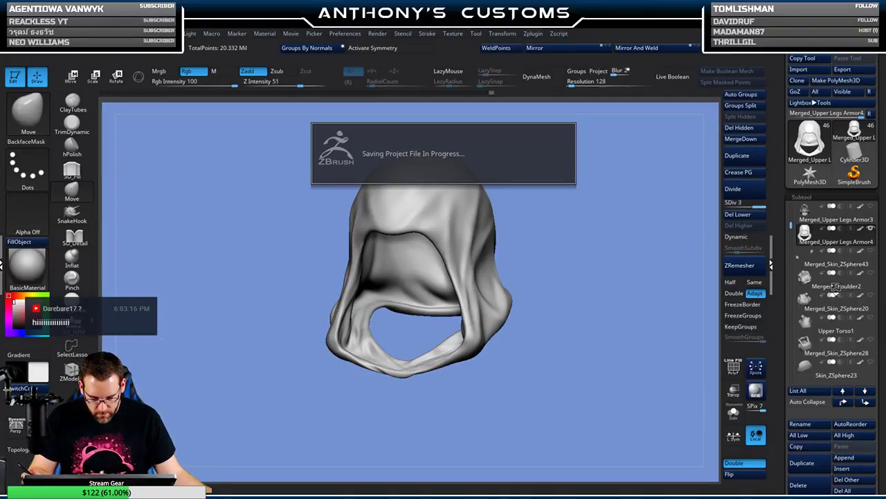
# - Check the Merged_Upper Legs Armor3 subtool and its subdivision levels, and return to Merged_Upper Legs Armor4
pyautogui.moveTo(836, 287)
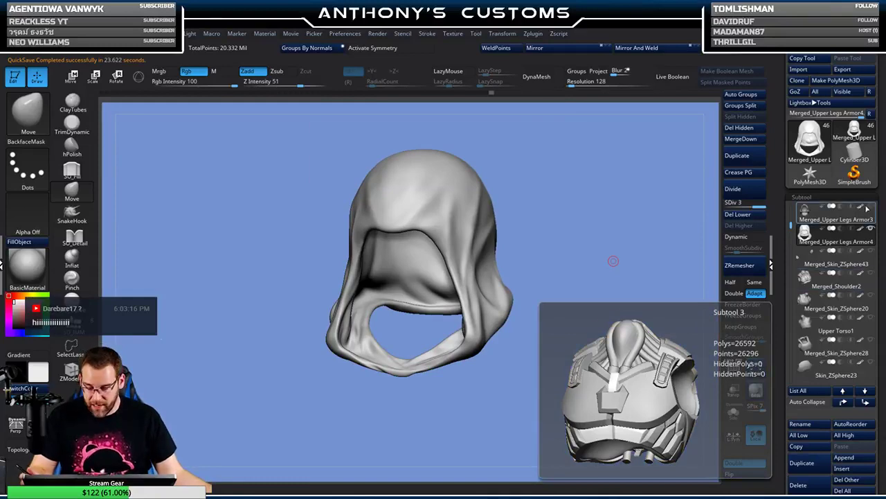
pyautogui.moveTo(876, 206)
pyautogui.moveTo(871, 229)
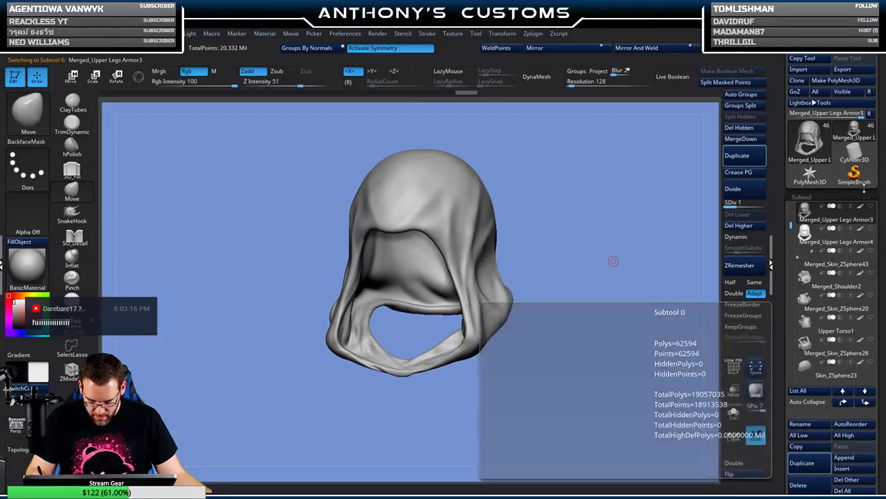
pyautogui.click(800, 209)
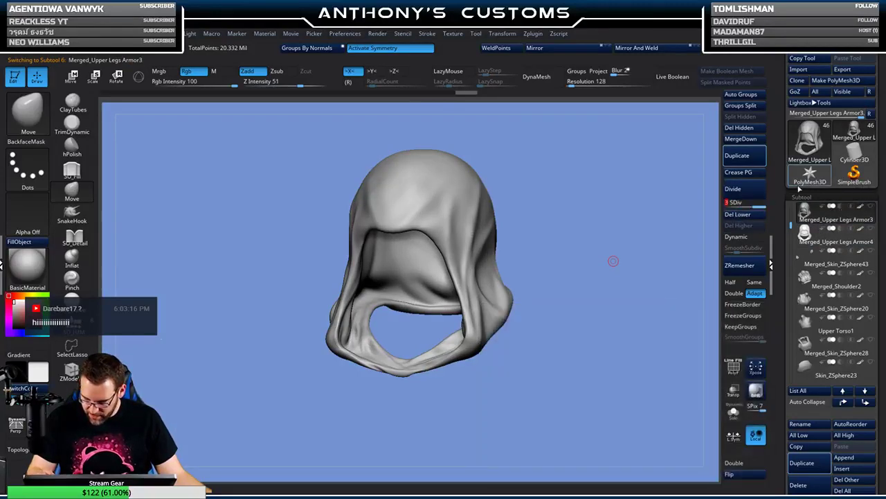
pyautogui.click(808, 219)
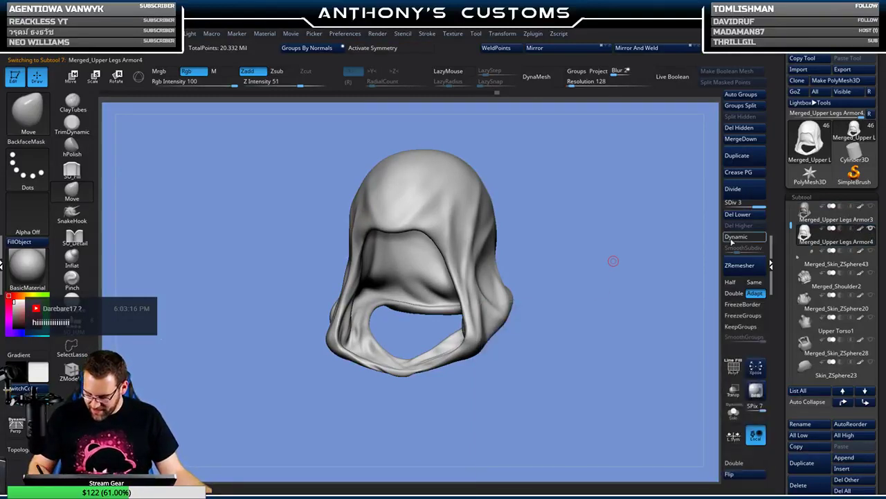
# - Isolate the blue outer-hood polygroup from the front, mask it completely, and show the whole hood again
pyautogui.moveTo(562, 337)
pyautogui.keyDown('shift'); pyautogui.mouseDown()
pyautogui.moveTo(585, 339)
pyautogui.moveTo(581, 328)
pyautogui.mouseUp(); pyautogui.keyUp('shift')
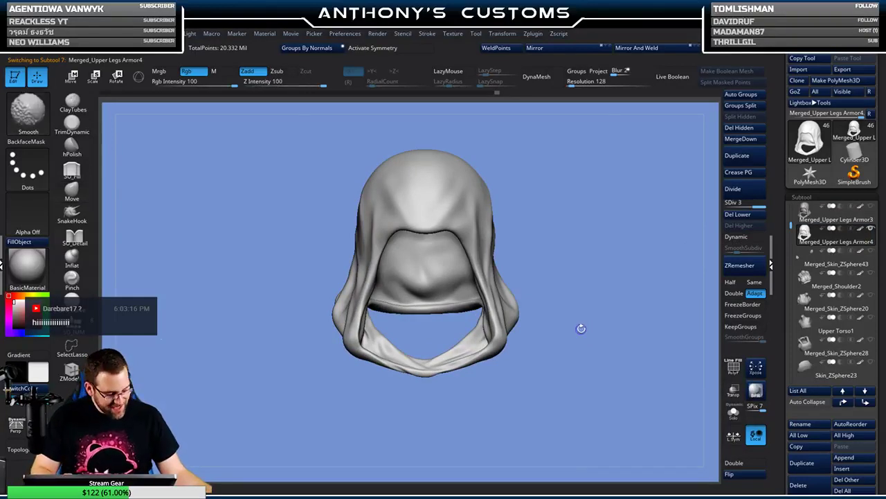
pyautogui.hotkey('shift', 'f')
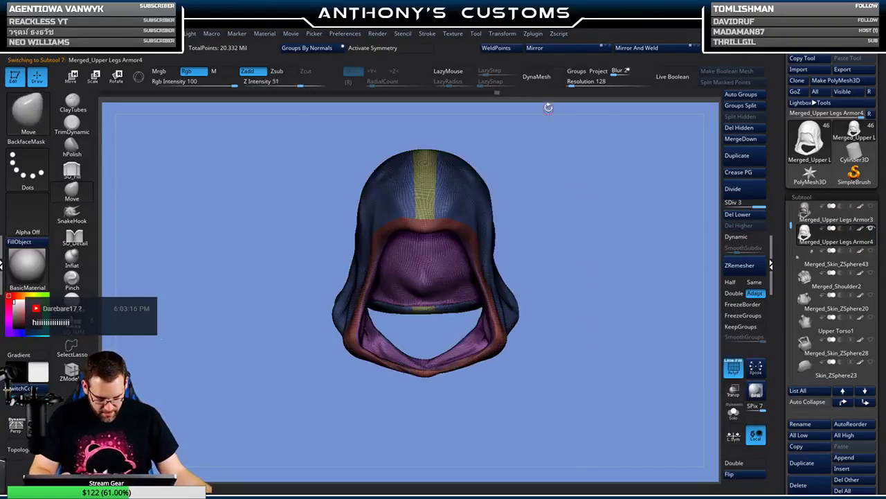
pyautogui.hotkey('ctrl', 'shift')
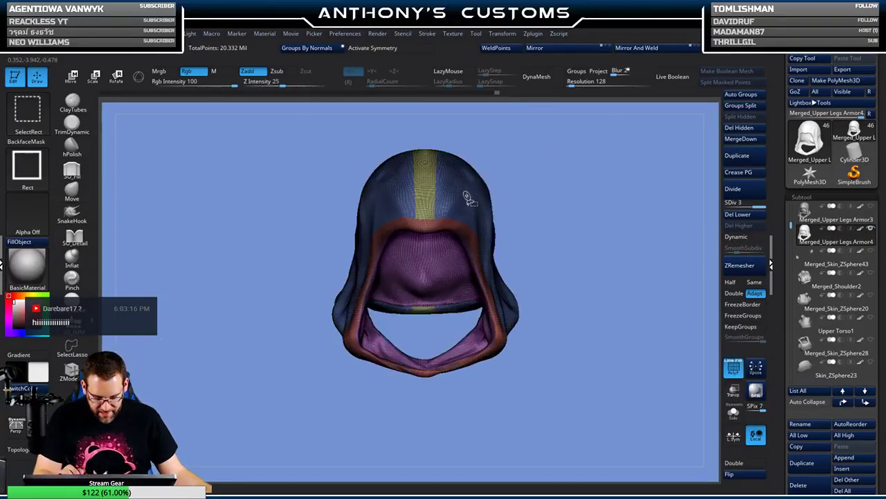
pyautogui.keyDown('ctrl'); pyautogui.keyDown('shift'); pyautogui.click(469, 198); pyautogui.keyUp('shift'); pyautogui.keyUp('ctrl')
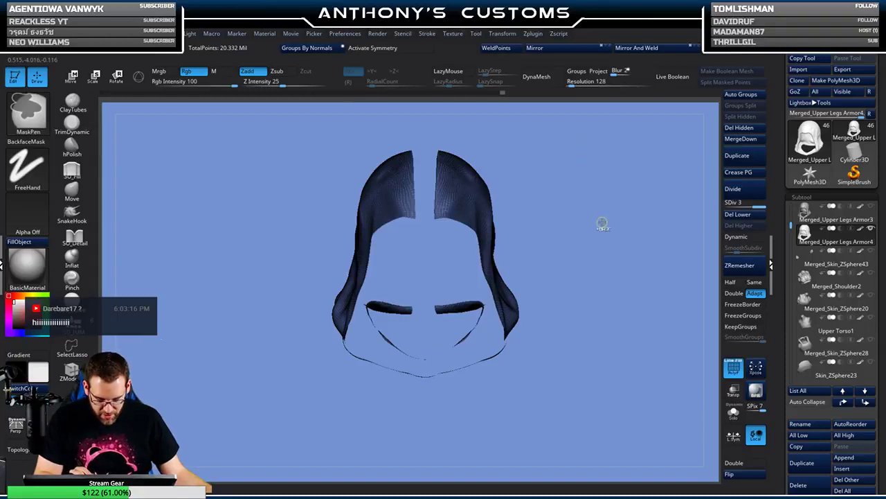
pyautogui.hotkey('shift', 'f')
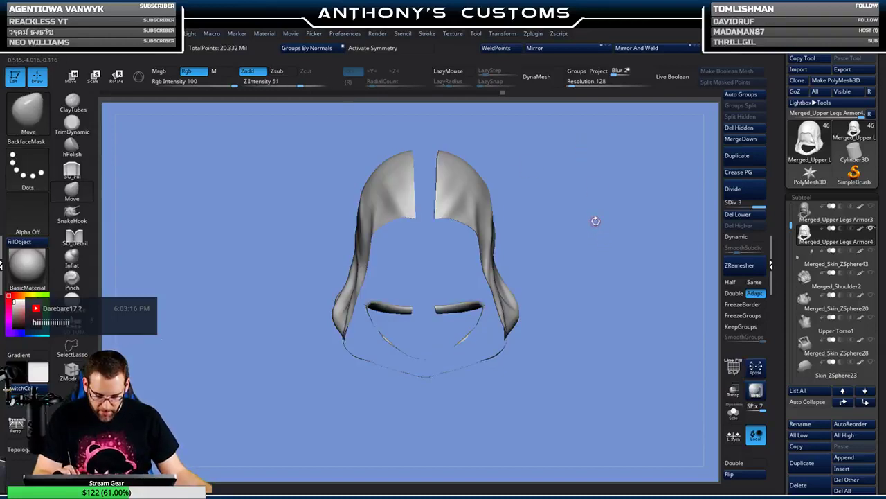
pyautogui.press('ctrl')
pyautogui.keyDown('ctrl'); pyautogui.click(600, 236); pyautogui.keyUp('ctrl')
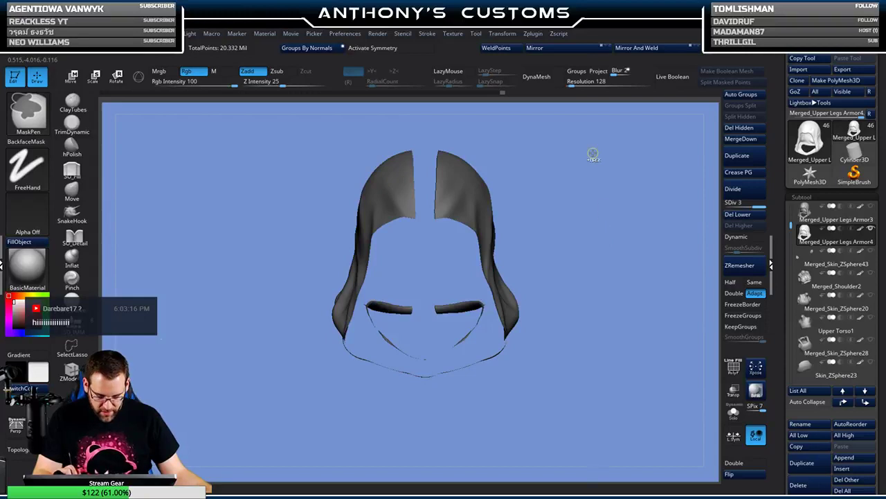
pyautogui.keyDown('ctrl'); pyautogui.keyDown('shift'); pyautogui.click(599, 214); pyautogui.keyUp('shift'); pyautogui.keyUp('ctrl')
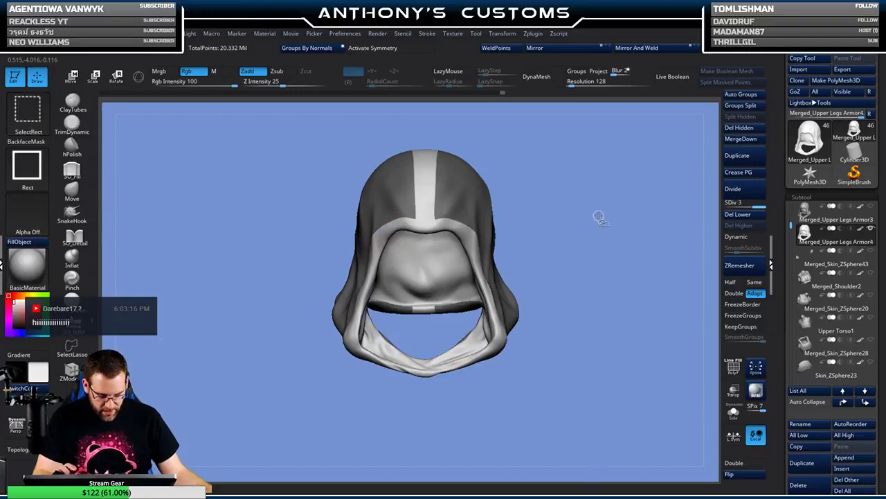
# - Open the hood's Surface noise settings
pyautogui.moveTo(631, 351); pyautogui.dragTo(610, 373)
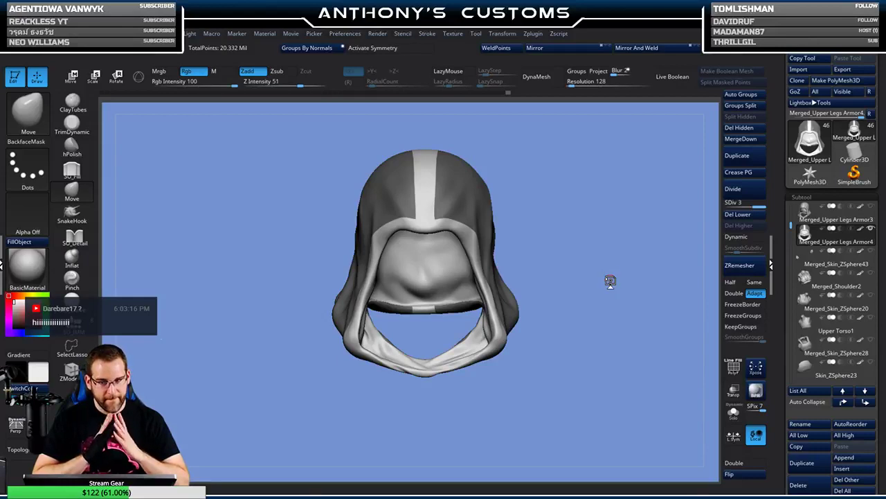
pyautogui.scroll(-5, 831, 277)
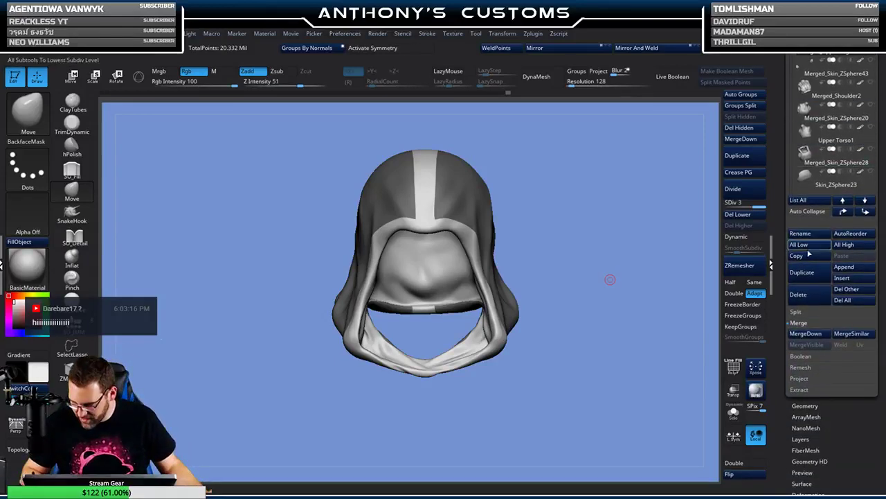
pyautogui.scroll(-3, 827, 269)
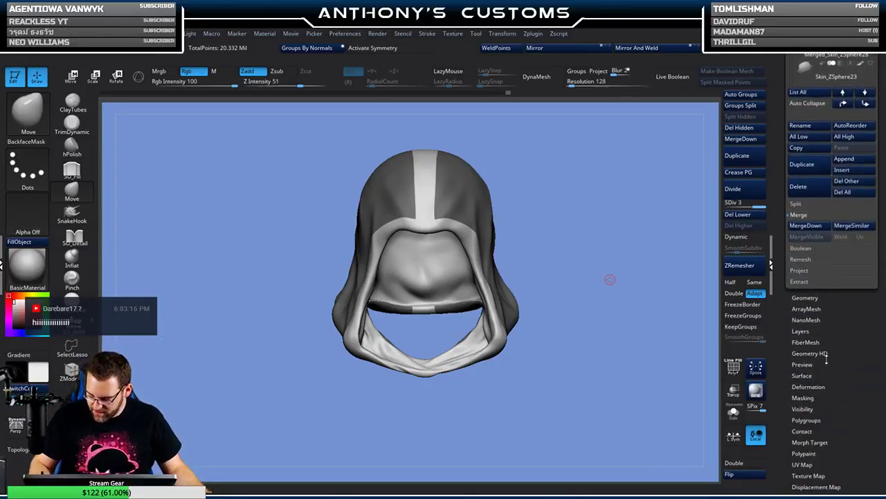
pyautogui.scroll(-2, 817, 332)
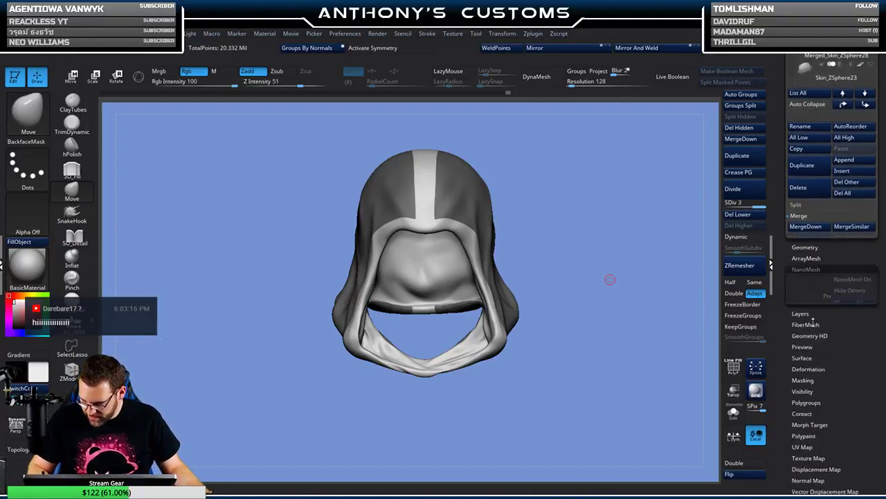
pyautogui.click(801, 304)
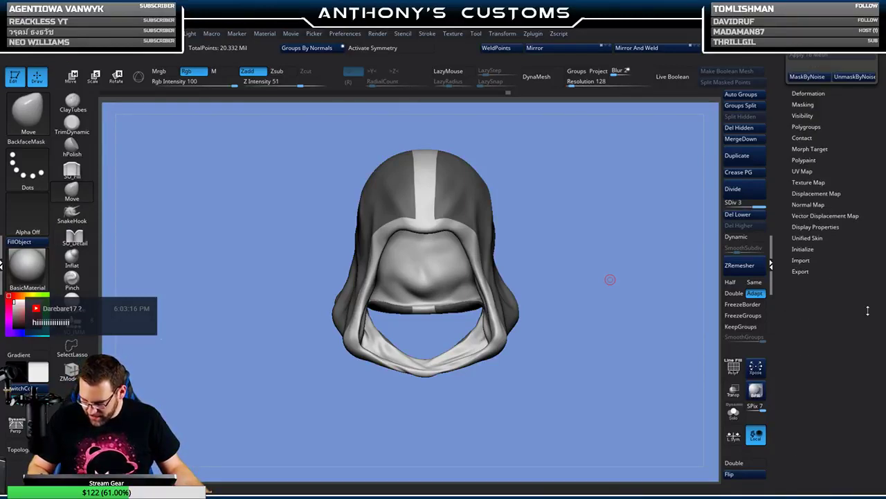
pyautogui.click(805, 76)
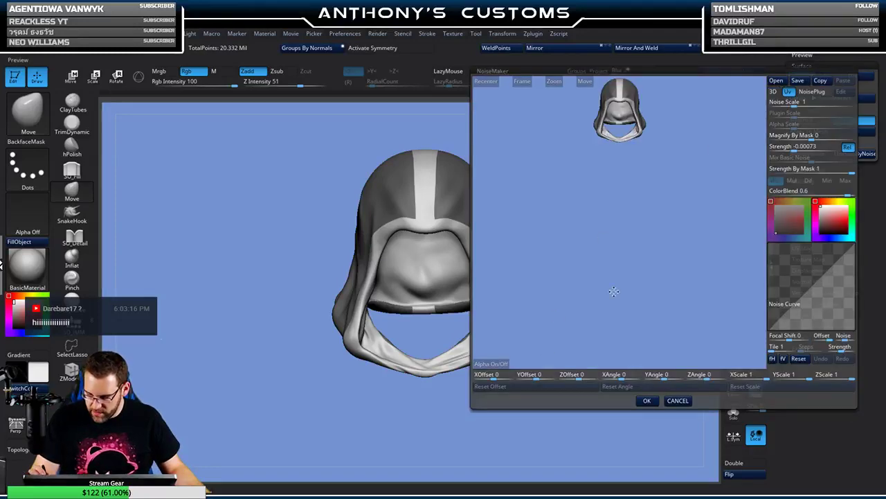
pyautogui.click(520, 83)
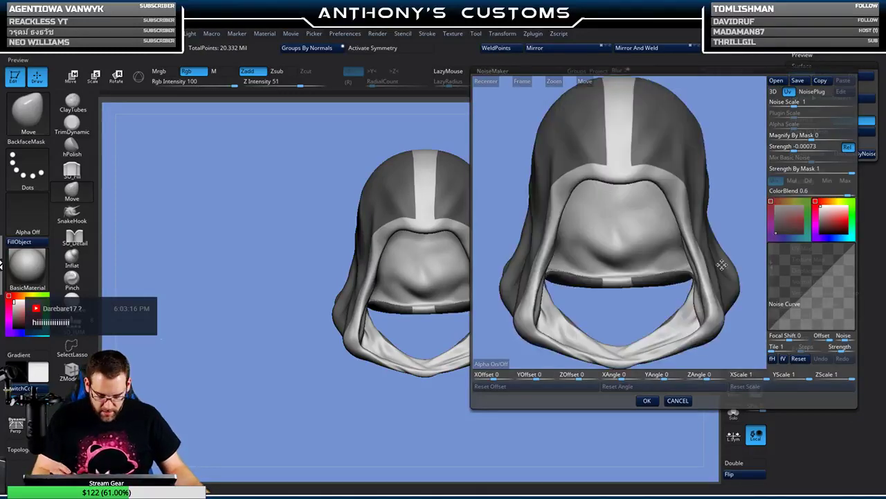
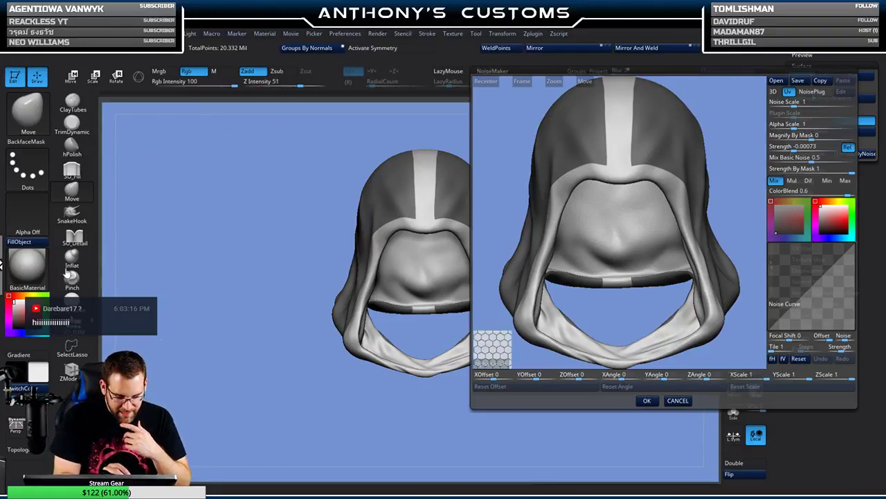
pyautogui.click(678, 400)
# - Invert the mask to free the outer-hood panels, and start a new NoiseMaker surface noise in UV mode
pyautogui.keyDown('ctrl'); pyautogui.click(614, 262); pyautogui.keyUp('ctrl')
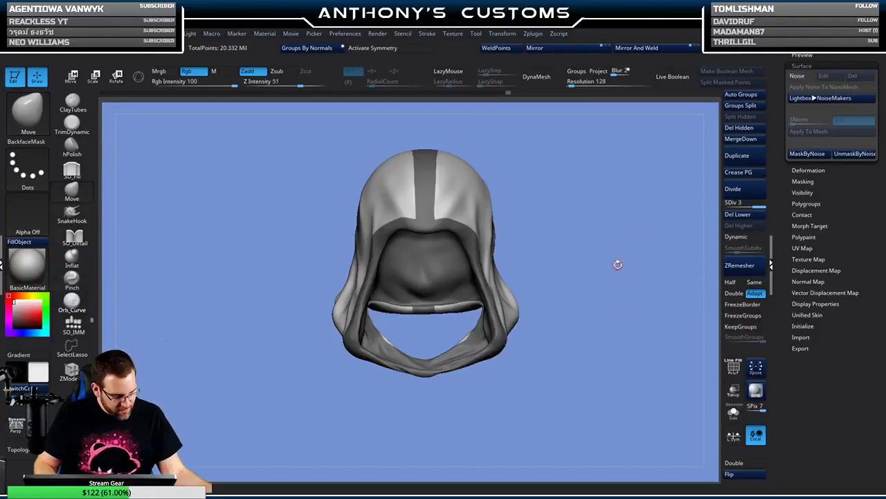
pyautogui.click(798, 75)
pyautogui.click(782, 133)
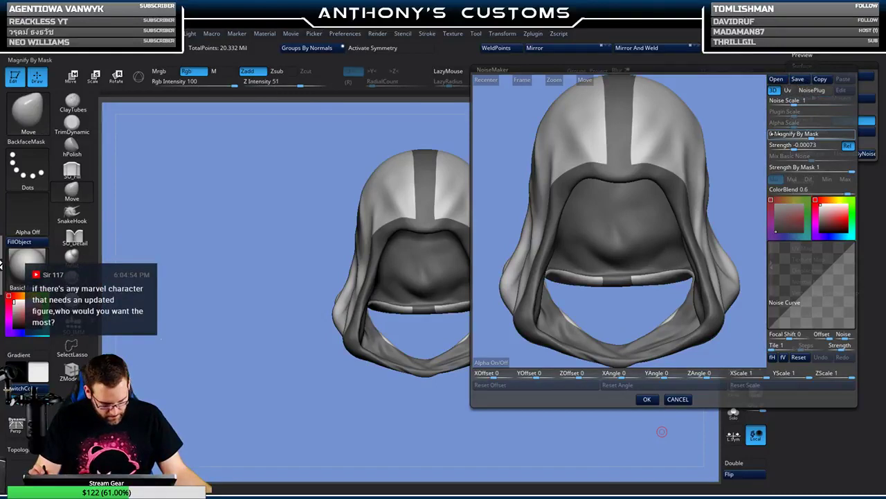
pyautogui.press('Return')
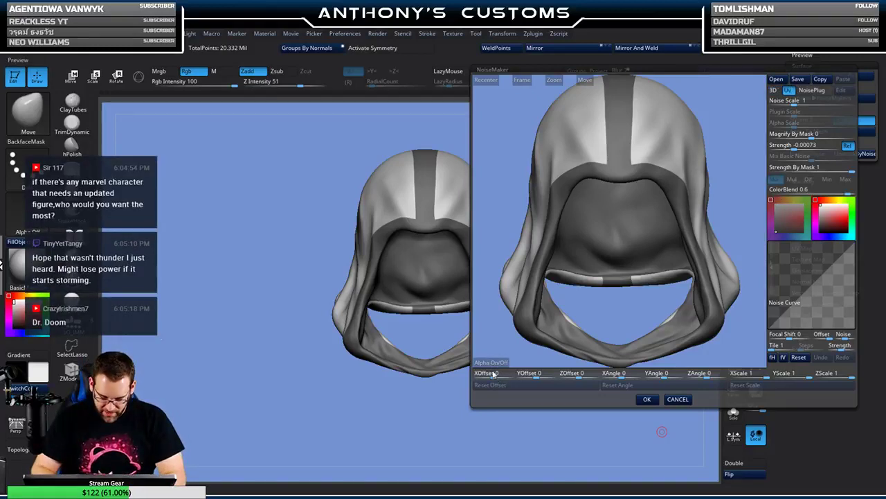
# - Load the white hexagon alpha into the surface noise, with Mix Basic Noise 0, Alpha Scale 0.04606 and Strength -0.07207
pyautogui.doubleClick(205, 85)
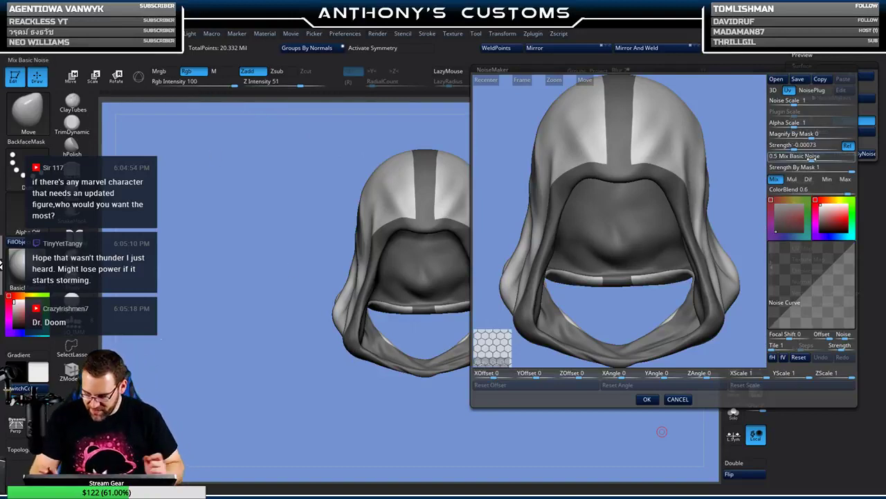
pyautogui.moveTo(811, 159); pyautogui.dragTo(783, 148)
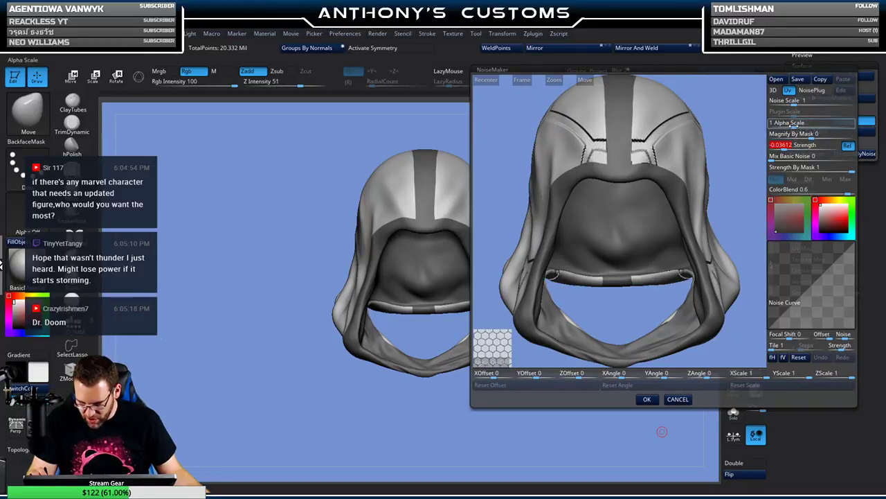
pyautogui.click(792, 123)
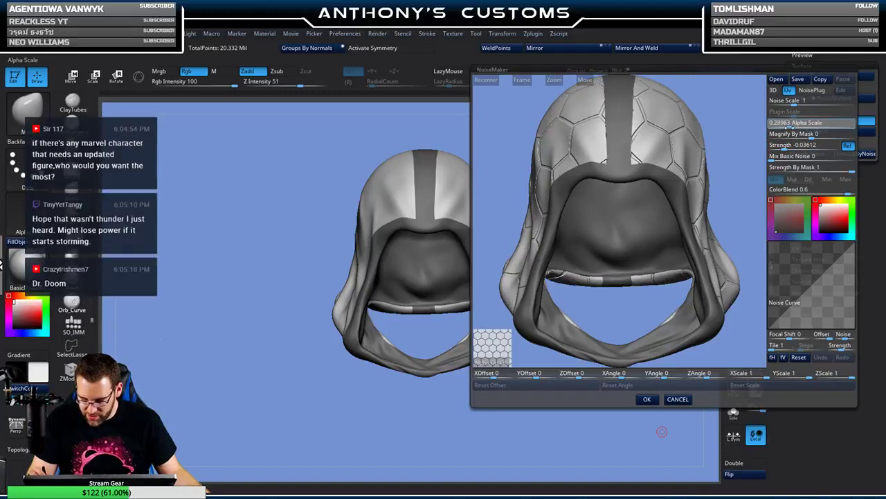
pyautogui.moveTo(793, 123); pyautogui.dragTo(781, 128)
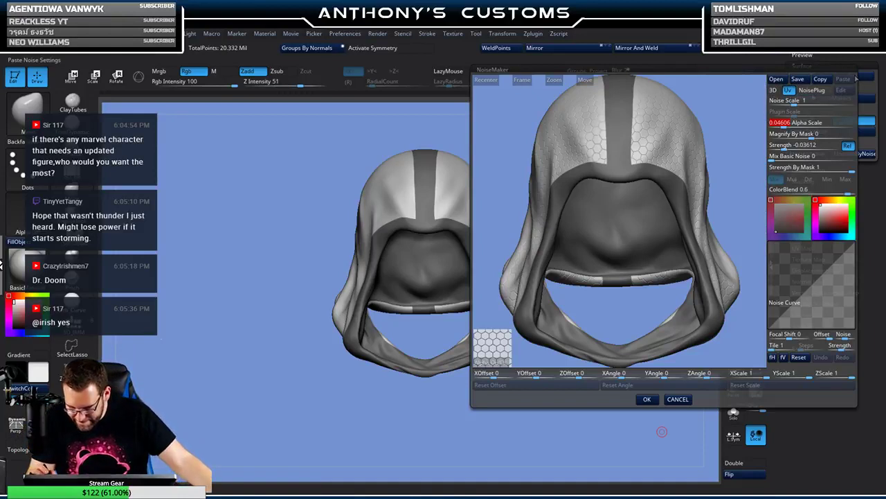
pyautogui.click(789, 145)
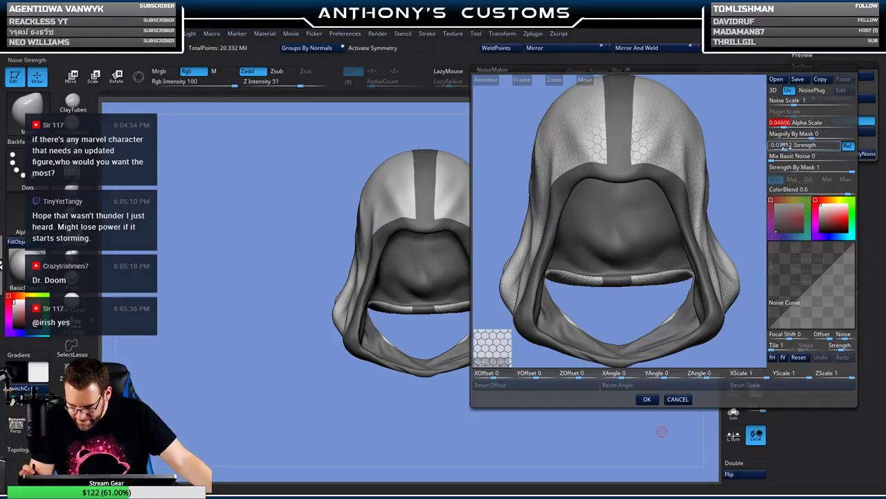
pyautogui.moveTo(786, 147)
pyautogui.mouseDown()
pyautogui.moveTo(828, 143)
pyautogui.moveTo(783, 146)
pyautogui.mouseUp()
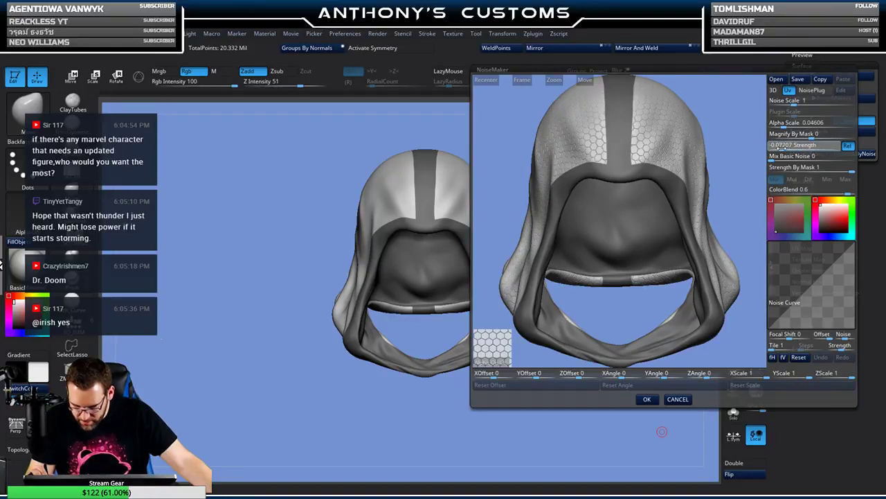
pyautogui.press('Return')
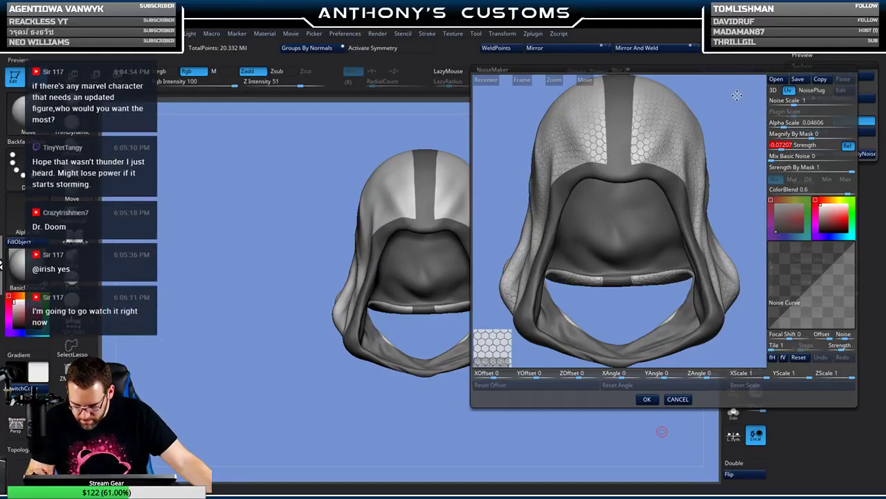
pyautogui.moveTo(728, 108); pyautogui.dragTo(723, 294)
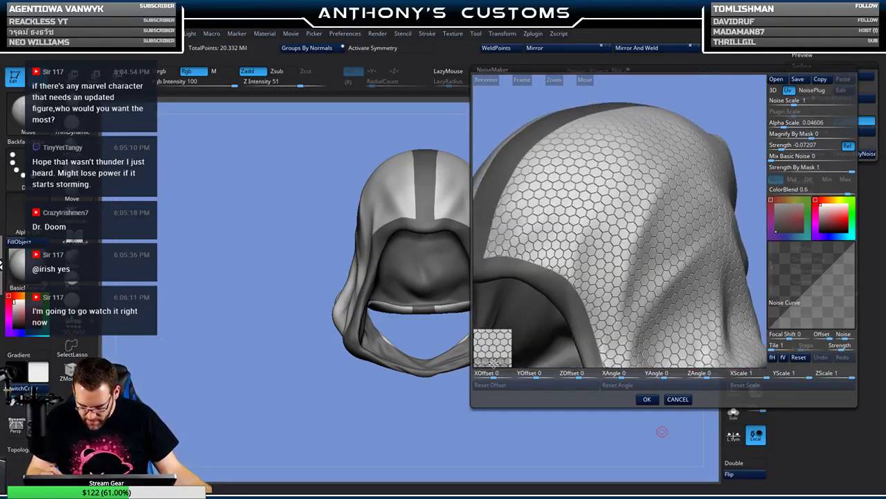
# - Try the inverted black hexagon alpha in the noise, with Strength set to 0.0408
pyautogui.click(493, 362)
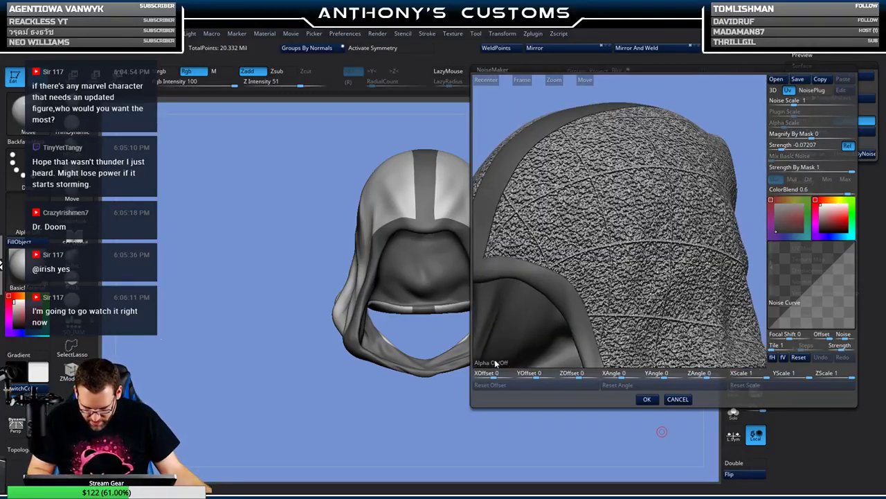
pyautogui.doubleClick(245, 81)
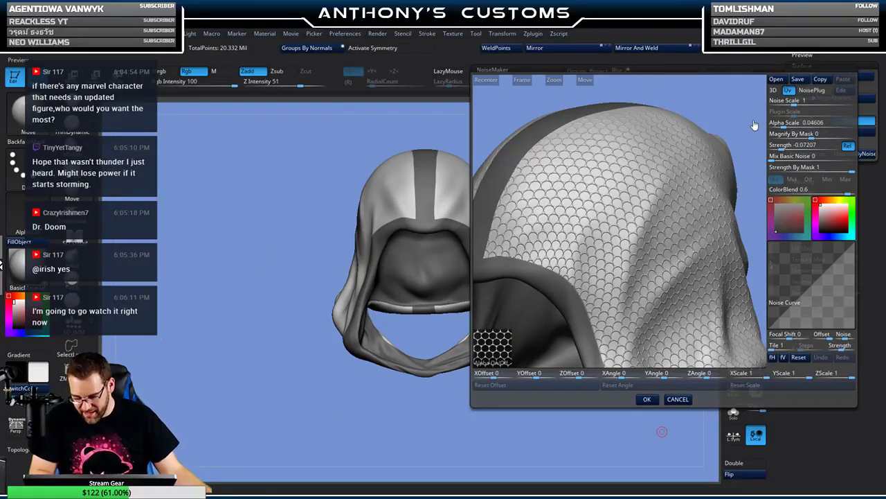
pyautogui.click(789, 145)
pyautogui.moveTo(789, 146); pyautogui.dragTo(824, 145)
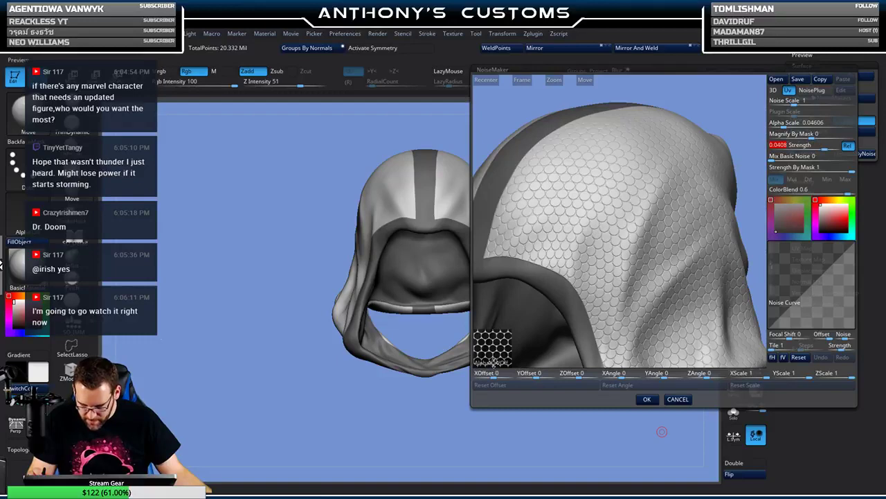
# - Switch the noise back to the white hexagon alpha and set its Strength to -0.06465
pyautogui.click(493, 356)
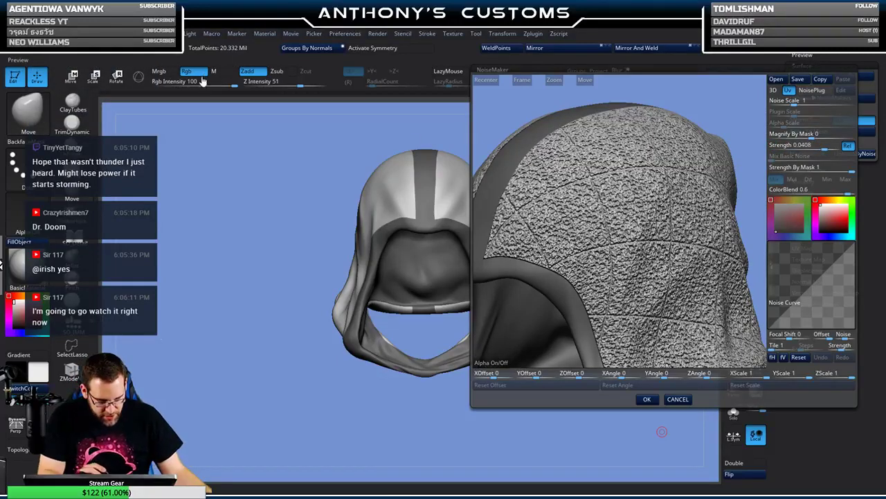
pyautogui.click(793, 145)
pyautogui.write('0.0012')
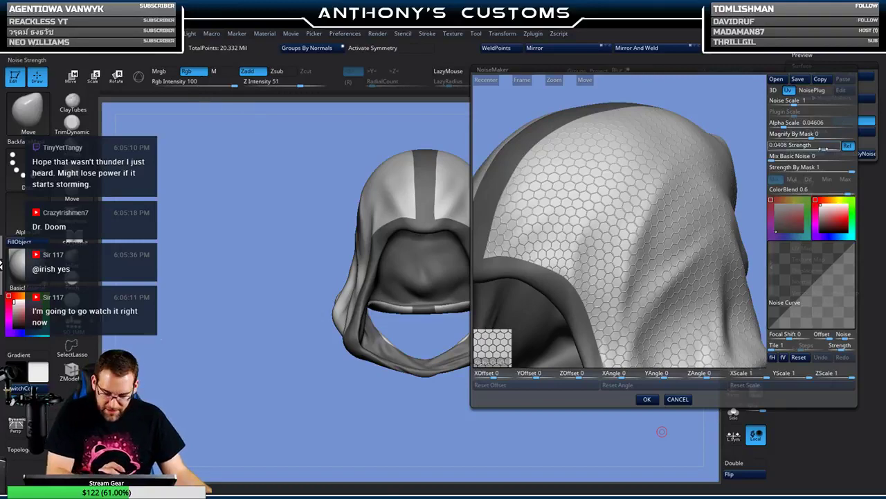
pyautogui.press('Return')
pyautogui.moveTo(786, 150); pyautogui.dragTo(787, 154)
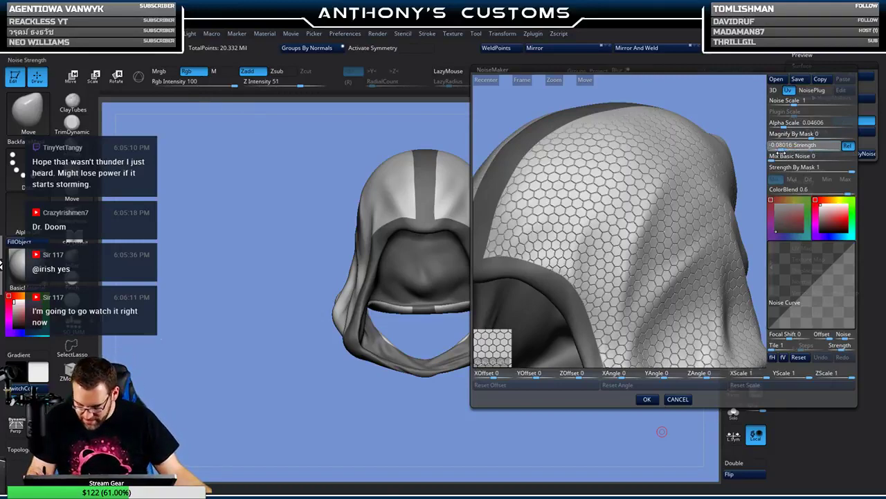
pyautogui.click(782, 152)
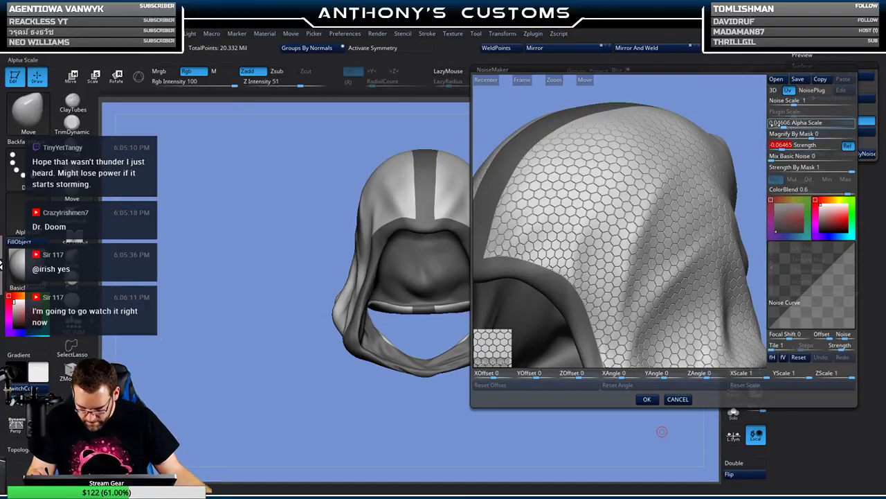
pyautogui.moveTo(648, 299); pyautogui.dragTo(662, 289)
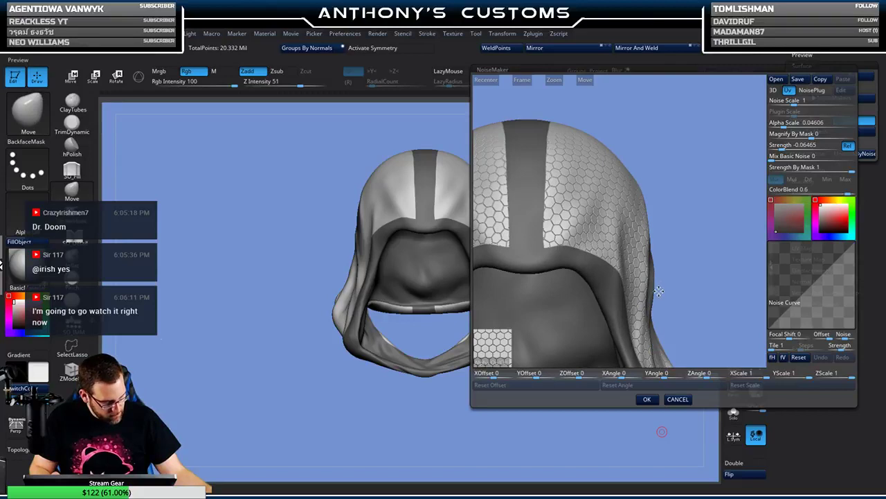
# - Enlarge the hexagon pattern to an Alpha Scale of 0.0919 and accept the noise on the hood
pyautogui.click(523, 79)
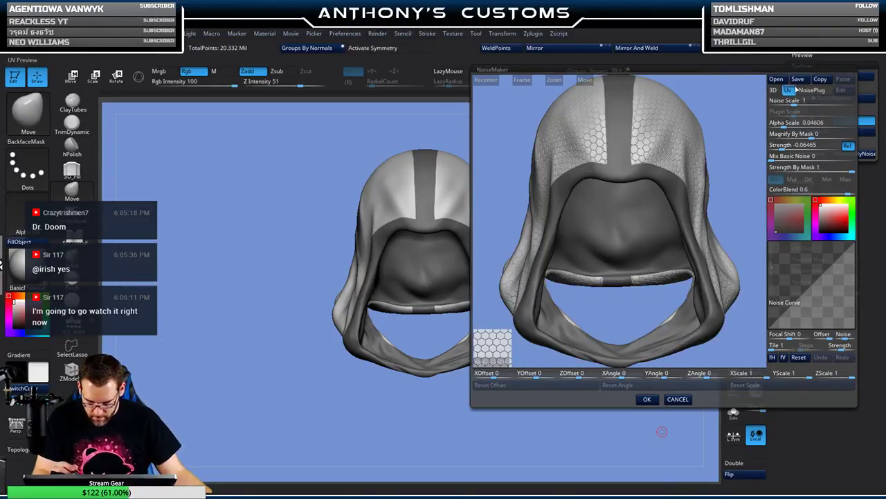
pyautogui.click(802, 123)
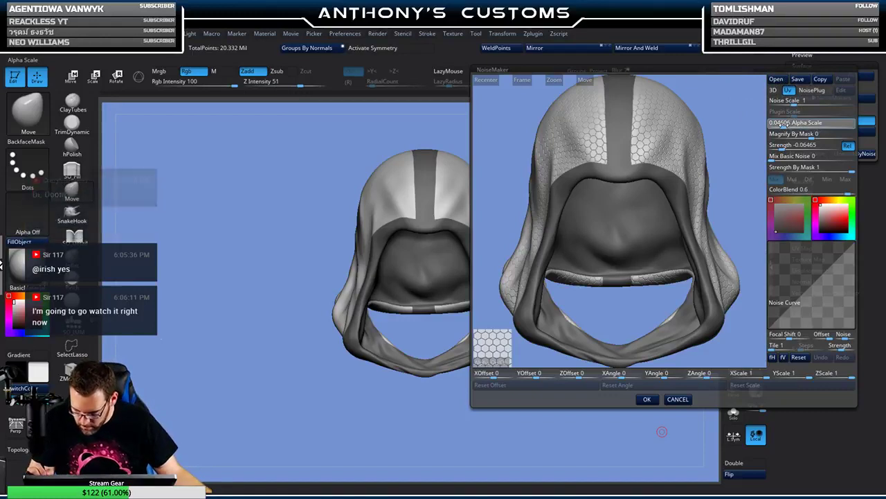
pyautogui.moveTo(784, 126); pyautogui.dragTo(782, 125)
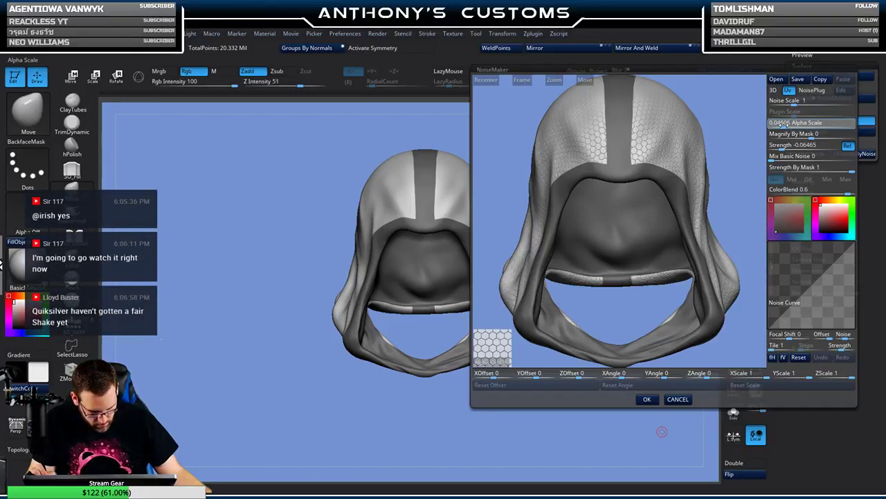
pyautogui.moveTo(781, 123); pyautogui.dragTo(785, 123)
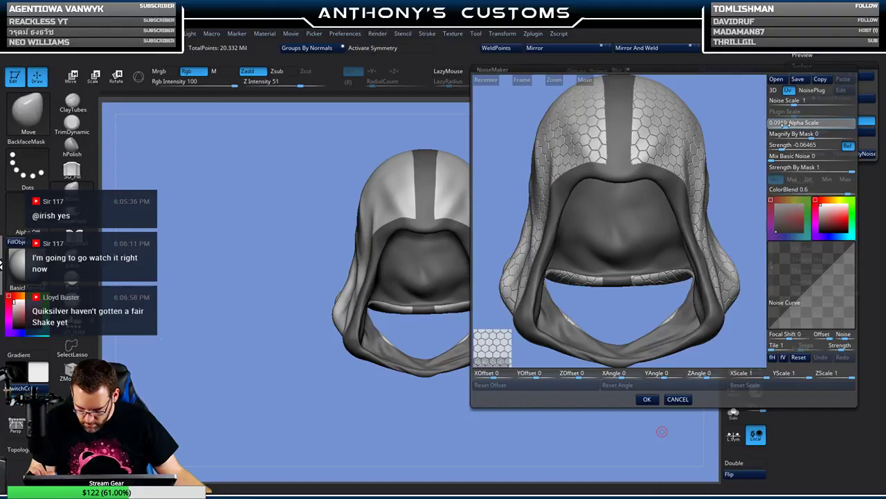
pyautogui.moveTo(735, 109); pyautogui.dragTo(749, 141)
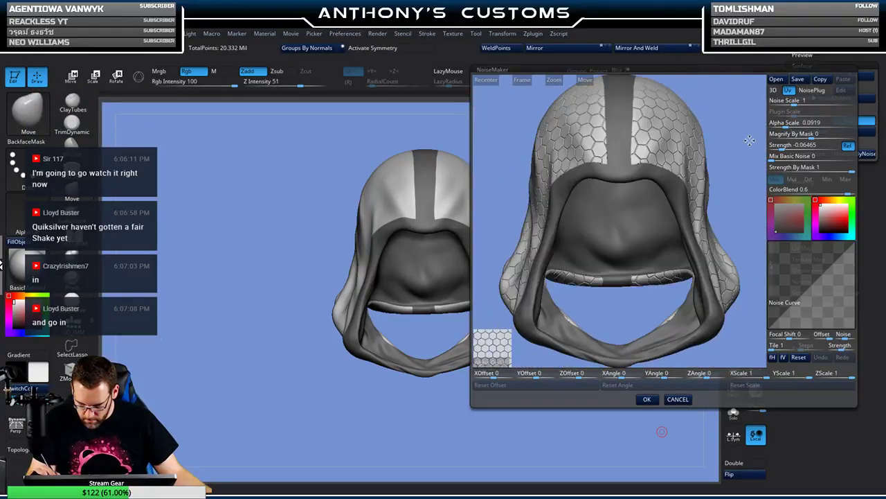
pyautogui.click(647, 399)
pyautogui.moveTo(604, 405); pyautogui.dragTo(596, 387)
pyautogui.keyDown('alt'); pyautogui.moveTo(596, 262); pyautogui.dragTo(579, 313); pyautogui.keyUp('alt')
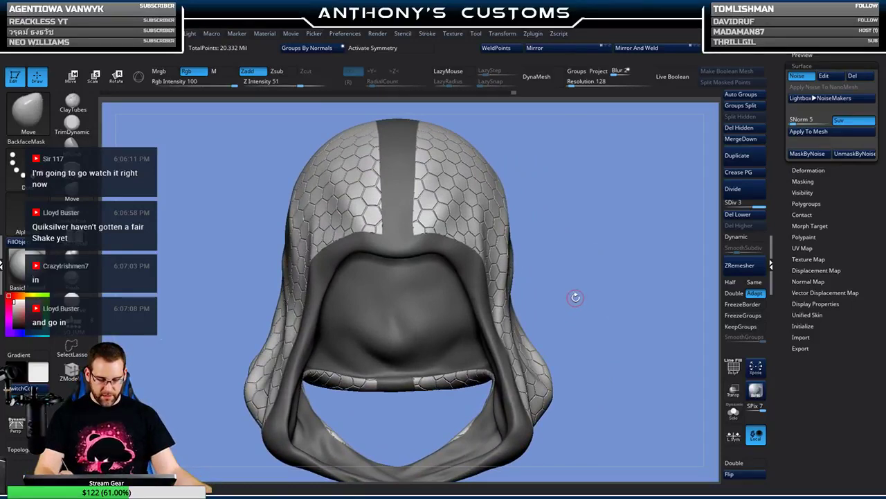
# - Check the noise against the polygroups in wireframe display, inverting the mask briefly and restoring it
pyautogui.hotkey('shift', 'f')
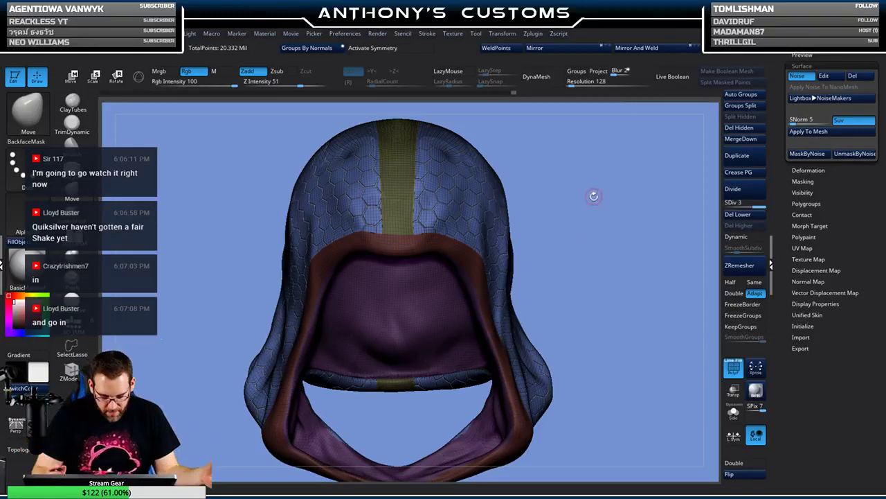
pyautogui.press('ctrl')
pyautogui.keyDown('ctrl'); pyautogui.click(617, 207); pyautogui.keyUp('ctrl')
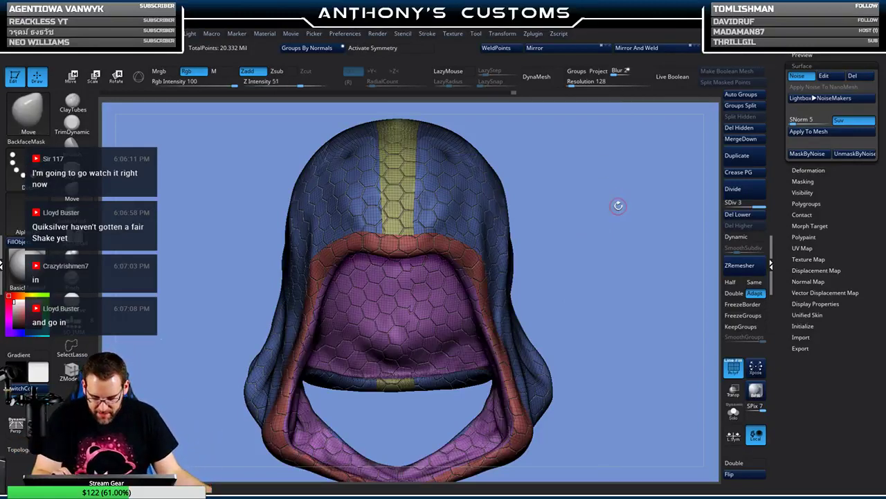
pyautogui.keyDown('ctrl'); pyautogui.click(594, 147); pyautogui.keyUp('ctrl')
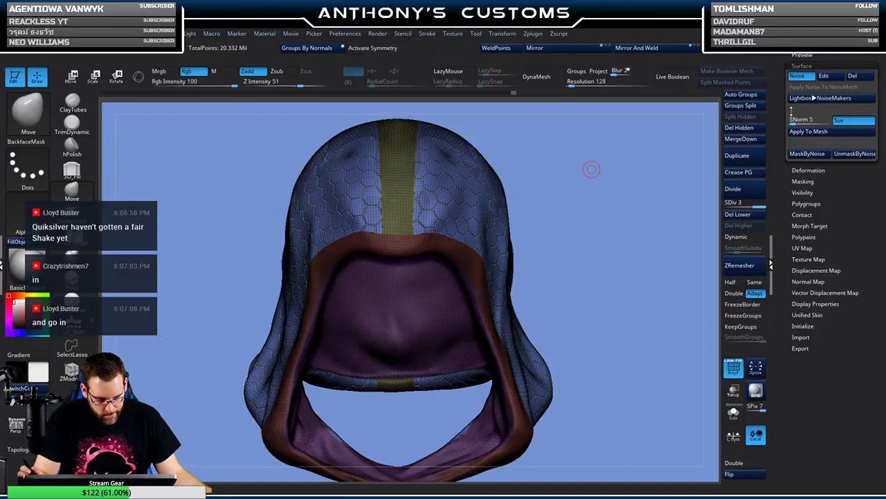
pyautogui.hotkey('shift', 'f')
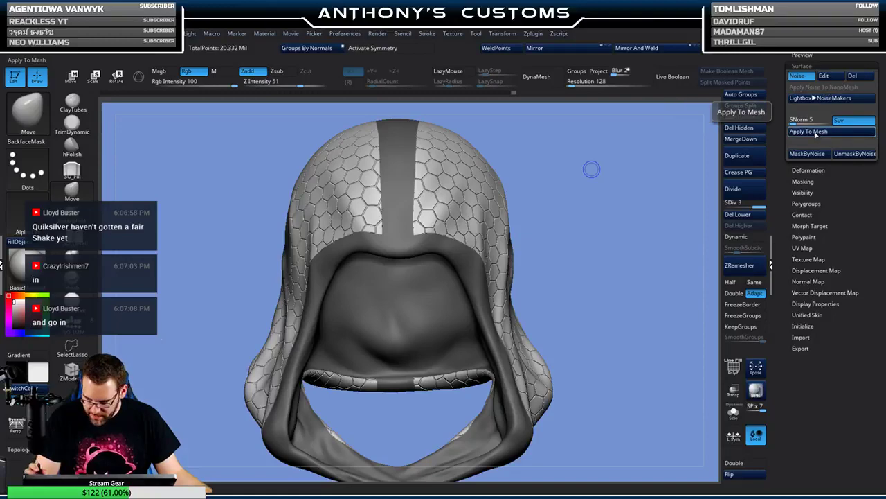
# - Try applying the hexagon noise to the hood mesh, and inspect the relief from the side
pyautogui.click(816, 132)
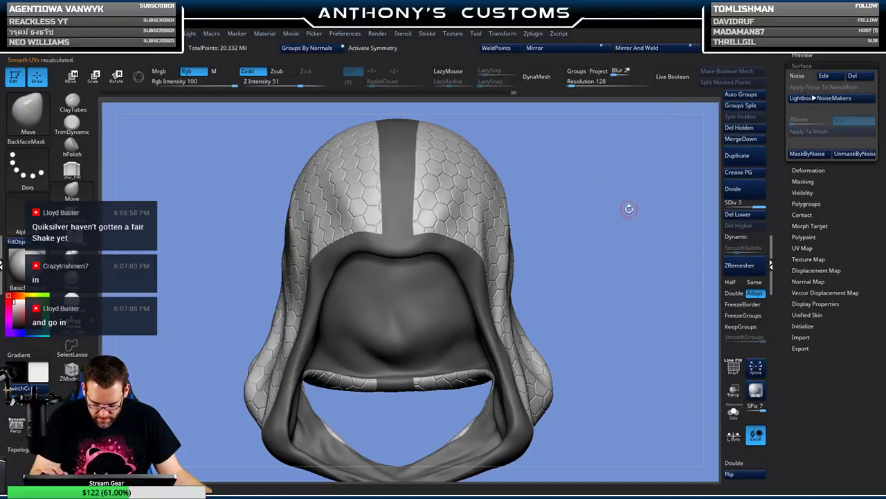
pyautogui.moveTo(628, 209); pyautogui.dragTo(677, 153)
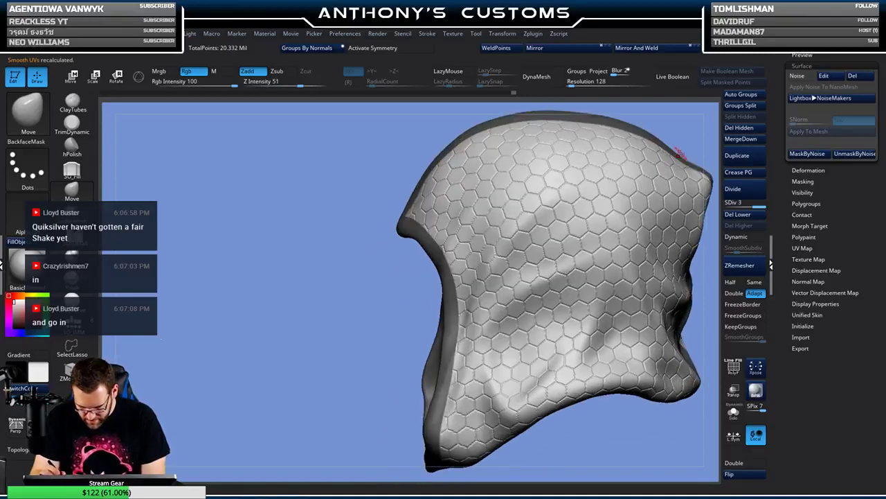
pyautogui.keyDown('alt'); pyautogui.moveTo(611, 429); pyautogui.dragTo(568, 358); pyautogui.keyUp('alt')
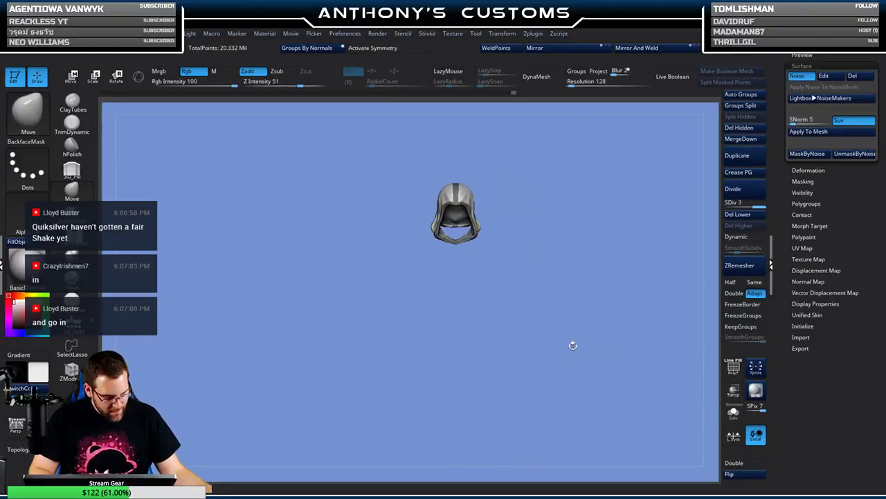
# - Edit the hood's surface noise to a Strength of -0.09852 and accept it
pyautogui.press('f')
pyautogui.click(824, 75)
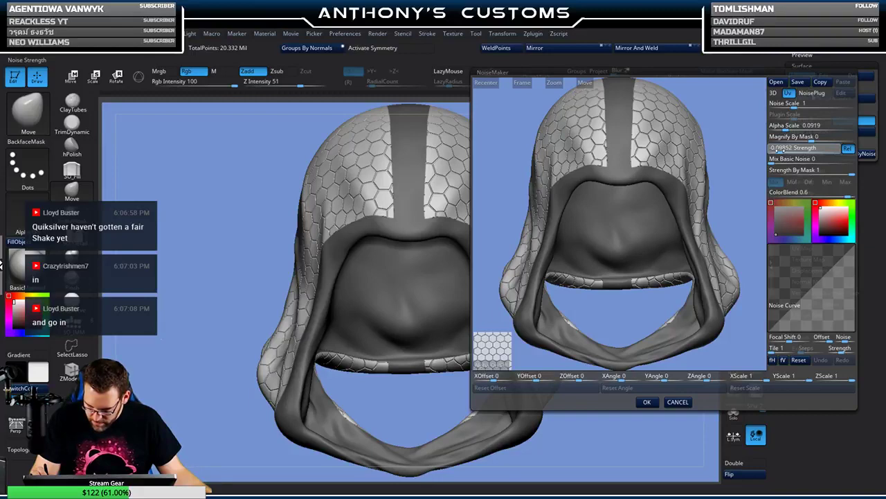
pyautogui.press('Return')
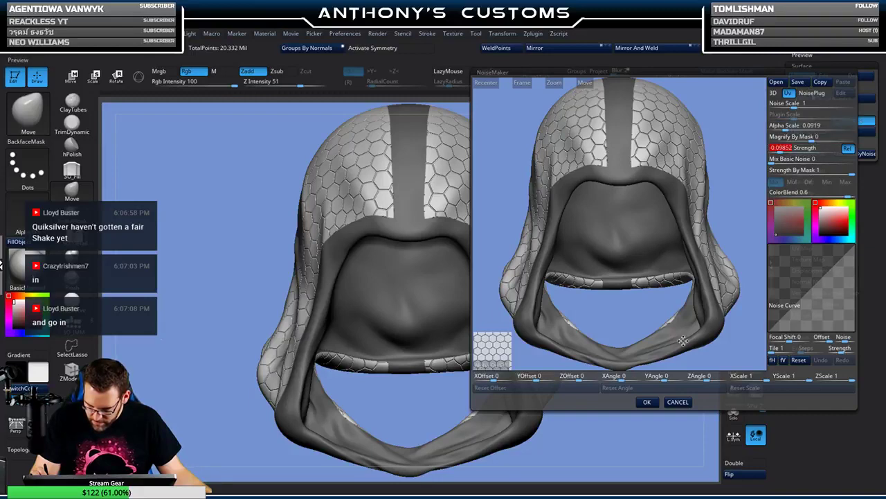
pyautogui.click(646, 402)
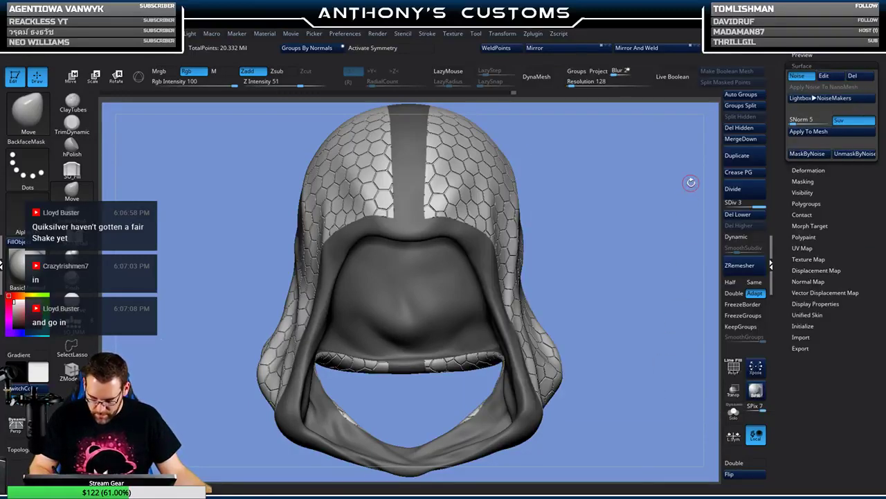
# - Try to subdivide the partly masked hood one more level
pyautogui.click(820, 155)
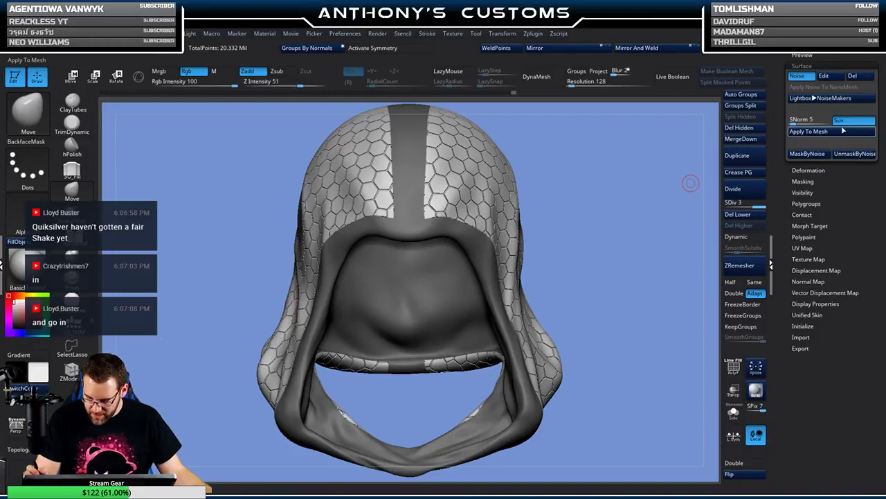
pyautogui.click(753, 172)
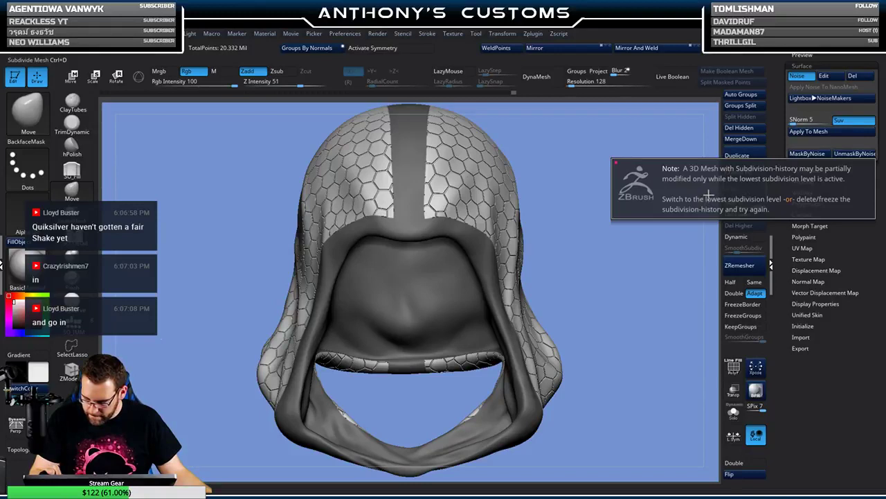
pyautogui.click(666, 207)
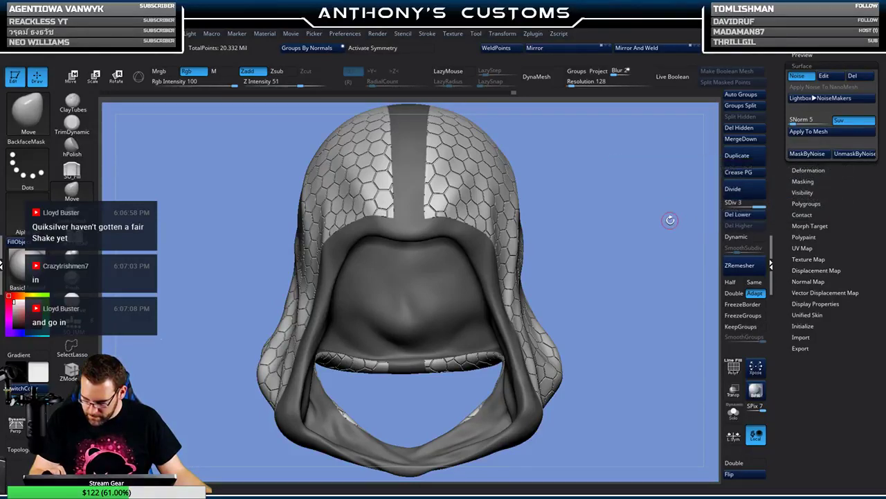
# - Clear the hood's mask and subdivide the mesh to SDiv level 4
pyautogui.click(738, 188)
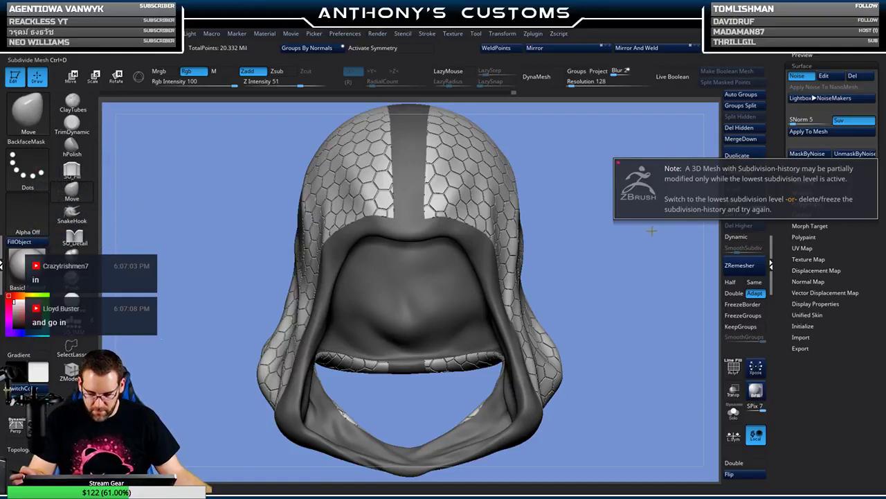
pyautogui.click(629, 209)
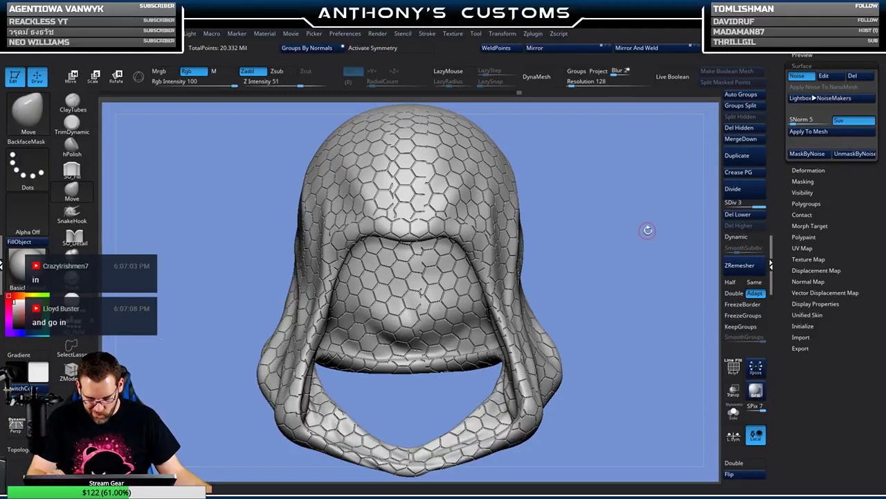
pyautogui.click(761, 190)
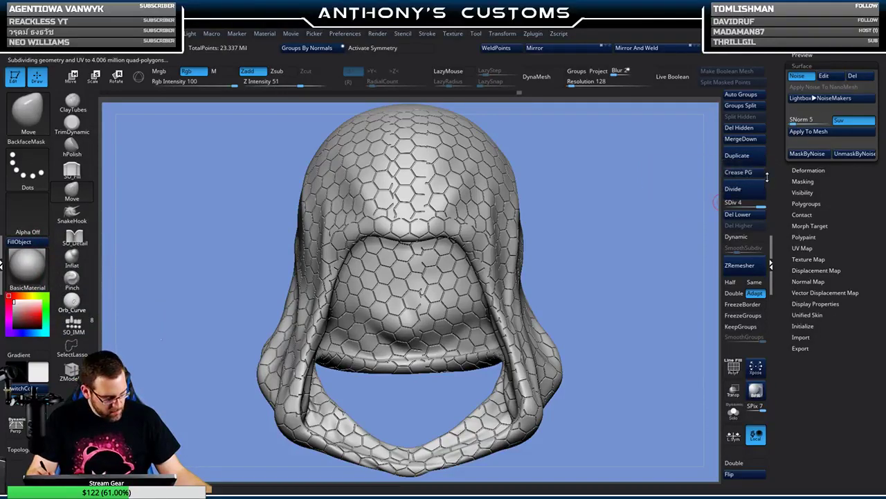
# - Mask everything on the hood except the blue side-panel polygroup, using polyframe display to isolate that group
pyautogui.hotkey('shift', 'f')
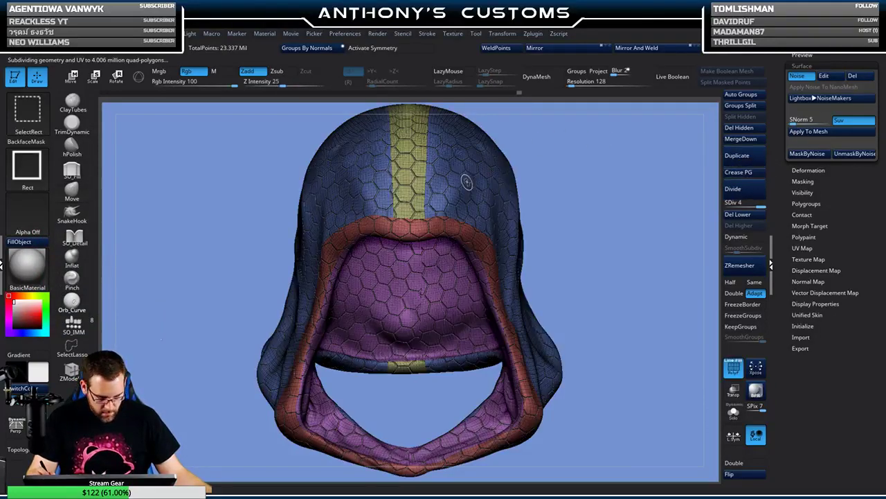
pyautogui.keyDown('ctrl'); pyautogui.keyDown('shift'); pyautogui.click(466, 183); pyautogui.keyUp('shift'); pyautogui.keyUp('ctrl')
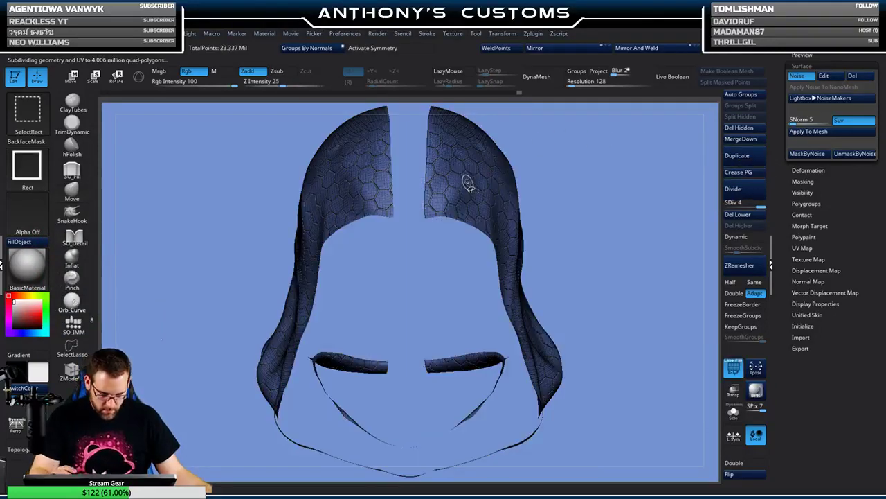
pyautogui.keyDown('ctrl'); pyautogui.click(634, 213); pyautogui.keyUp('ctrl')
pyautogui.hotkey('ctrl', 'shift')
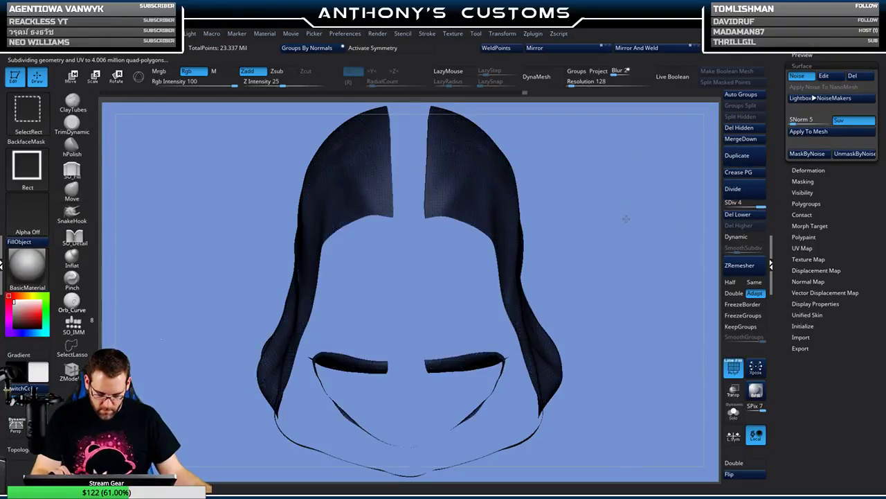
pyautogui.keyDown('ctrl'); pyautogui.keyDown('shift'); pyautogui.click(628, 217); pyautogui.keyUp('shift'); pyautogui.keyUp('ctrl')
pyautogui.keyDown('ctrl'); pyautogui.click(633, 219); pyautogui.keyUp('ctrl')
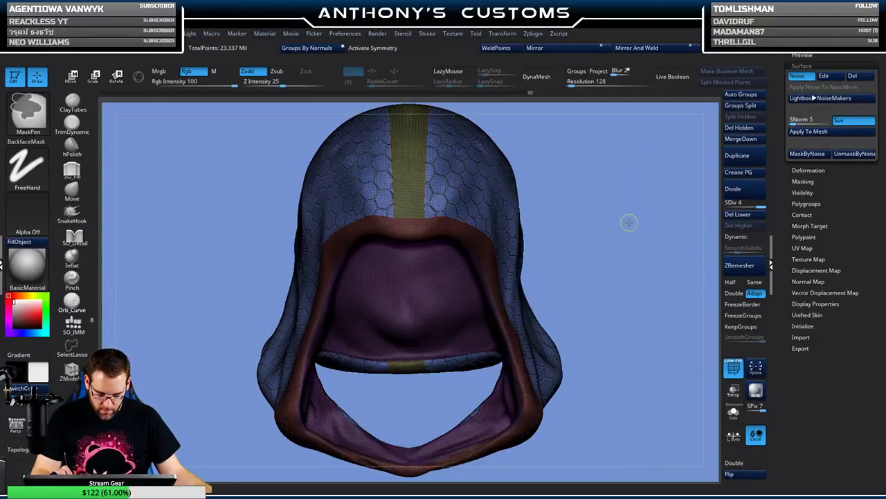
pyautogui.hotkey('shift', 'f')
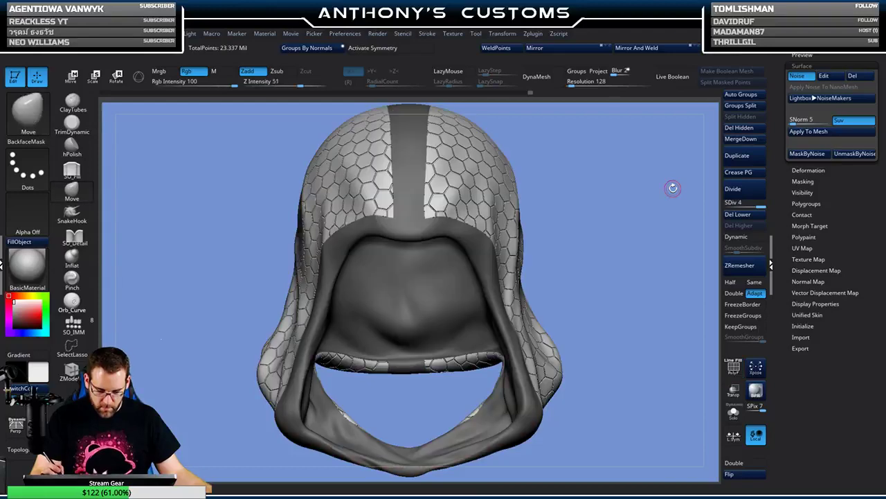
# - Apply the hexagon surface noise to the hood mesh, check it from several sides, and unmask the centre stripe, trim and lining
pyautogui.moveTo(637, 251); pyautogui.dragTo(623, 236)
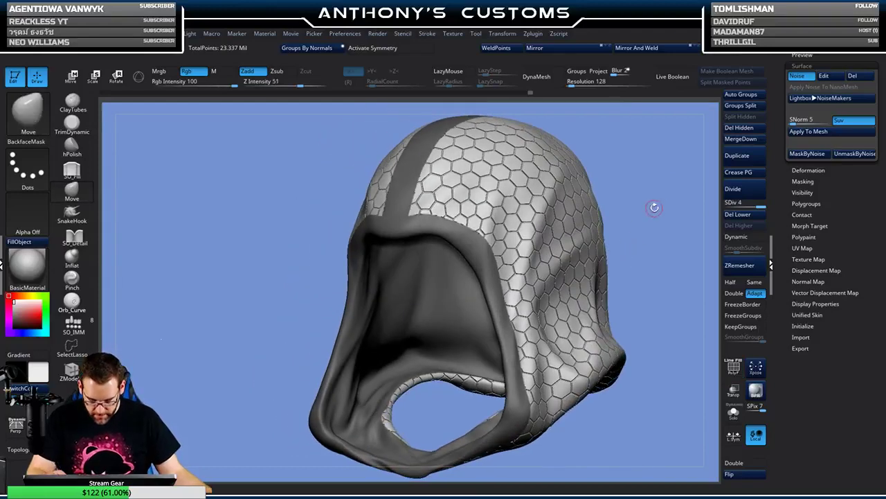
pyautogui.click(822, 133)
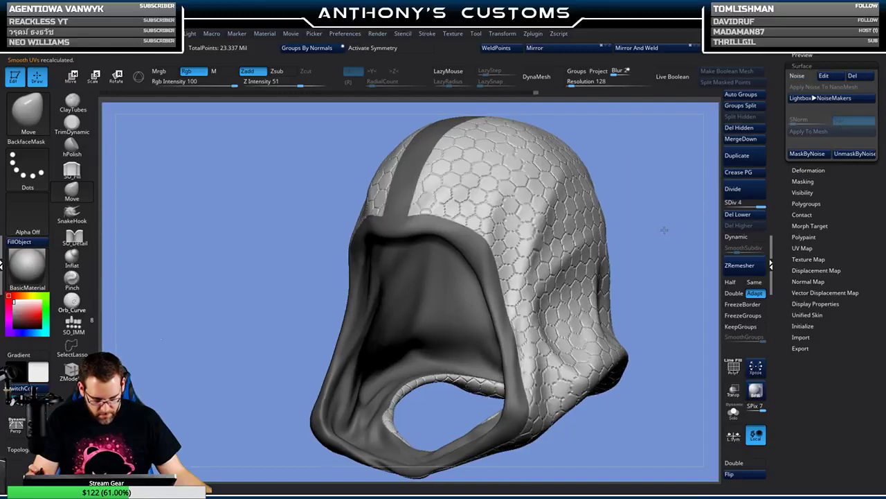
pyautogui.moveTo(664, 230); pyautogui.dragTo(693, 182)
pyautogui.moveTo(686, 140); pyautogui.dragTo(676, 140)
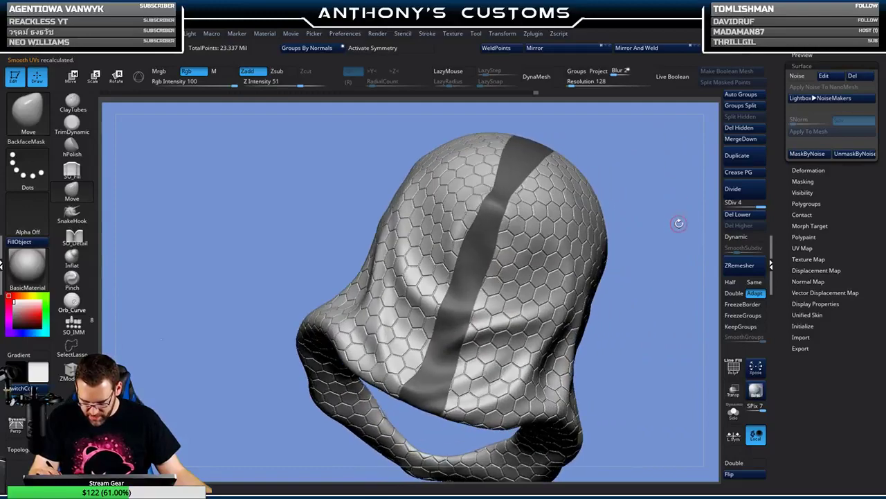
pyautogui.moveTo(679, 223); pyautogui.dragTo(644, 201)
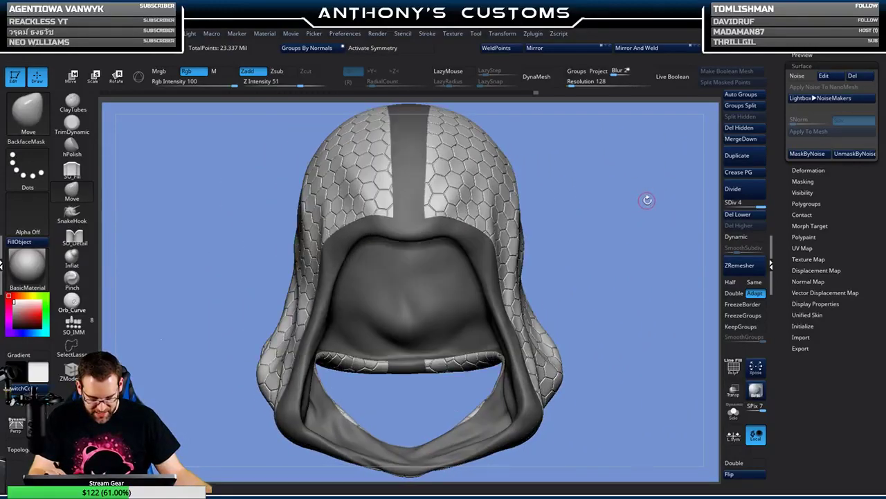
pyautogui.keyDown('alt'); pyautogui.moveTo(625, 264); pyautogui.dragTo(604, 180); pyautogui.keyUp('alt')
pyautogui.moveTo(583, 249); pyautogui.dragTo(569, 236)
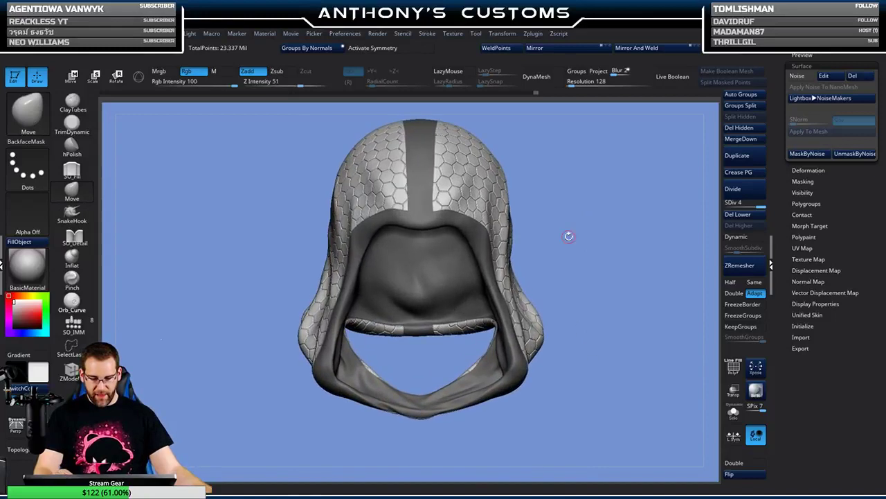
pyautogui.keyDown('ctrl'); pyautogui.click(615, 238); pyautogui.keyUp('ctrl')
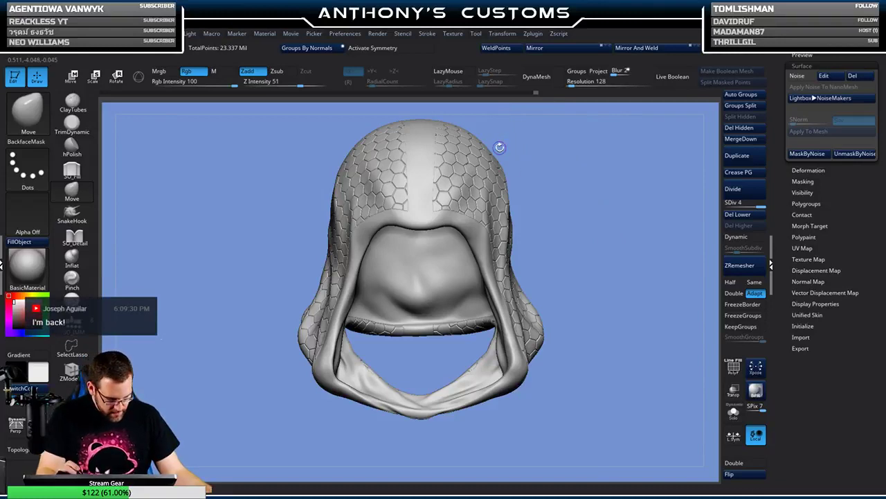
# - Isolate the hood's yellow centre-stripe polygroup in polyframe display
pyautogui.hotkey('shift', 'f')
pyautogui.hotkey('ctrl', 'shift')
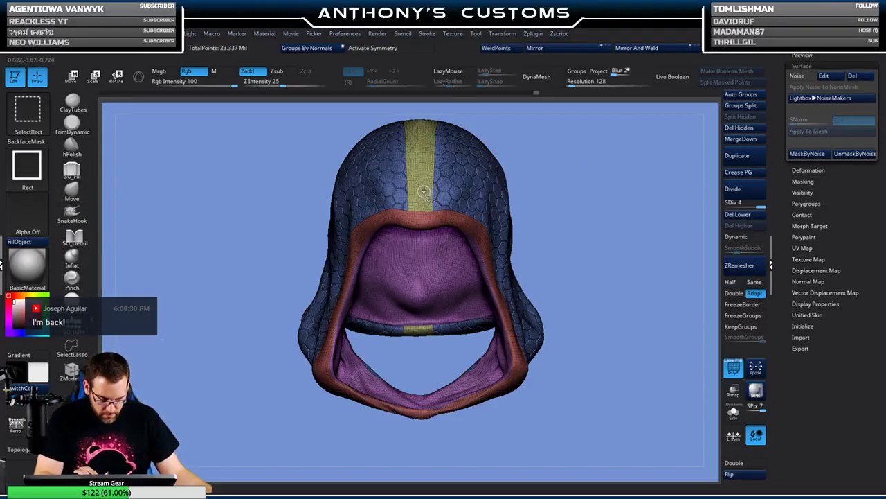
pyautogui.keyDown('ctrl'); pyautogui.keyDown('shift'); pyautogui.click(425, 195); pyautogui.keyUp('shift'); pyautogui.keyUp('ctrl')
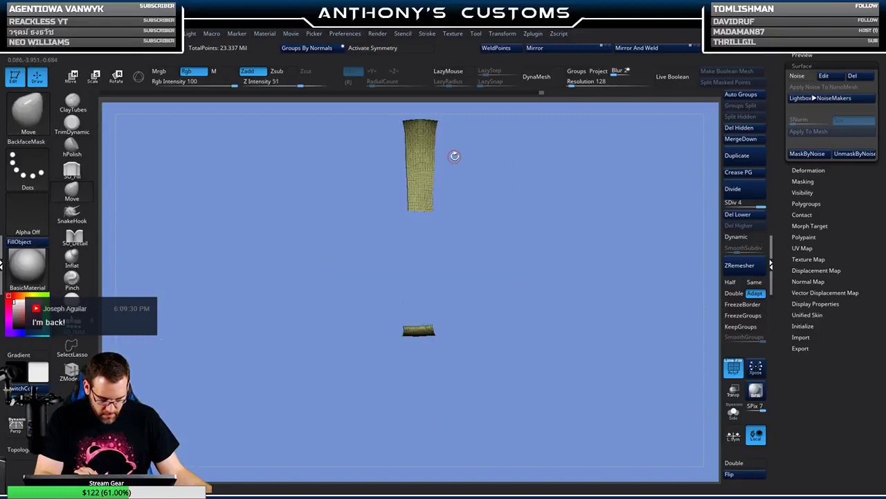
pyautogui.moveTo(612, 174); pyautogui.dragTo(586, 149)
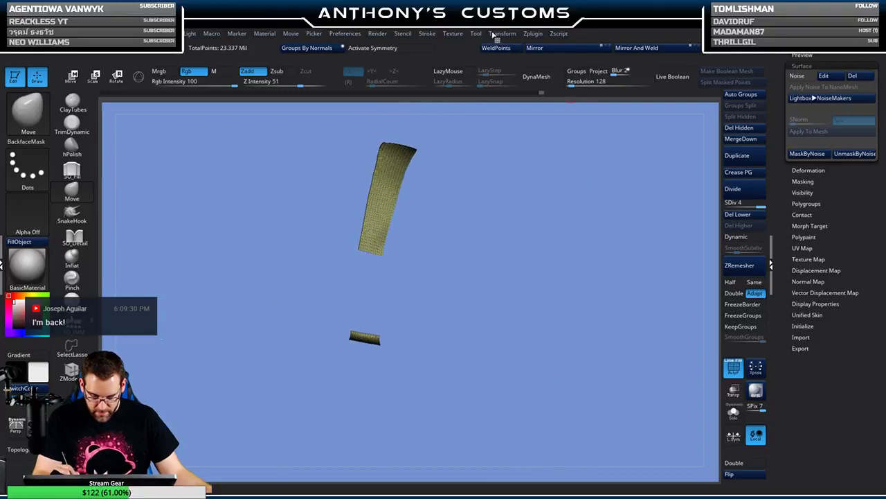
# - Try to frame the isolated stripe with curves using Frame Mesh with Border, Polygroups and Creased edges enabled
pyautogui.click(430, 34)
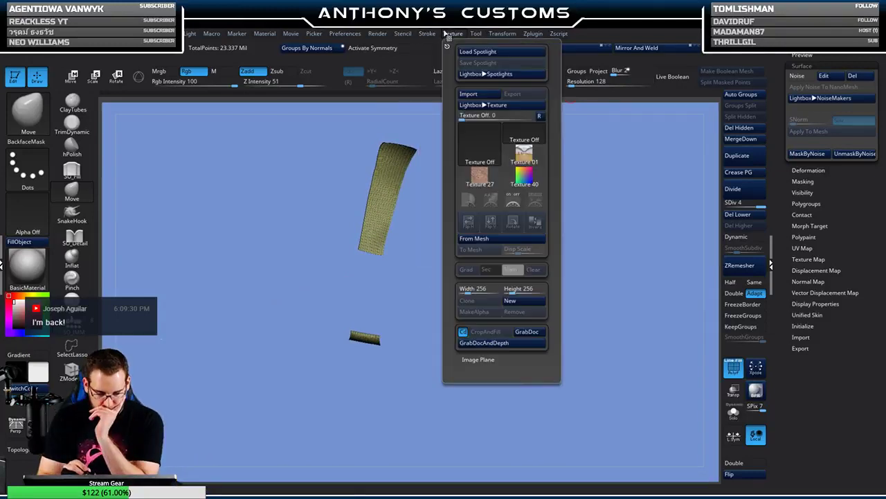
pyautogui.click(457, 196)
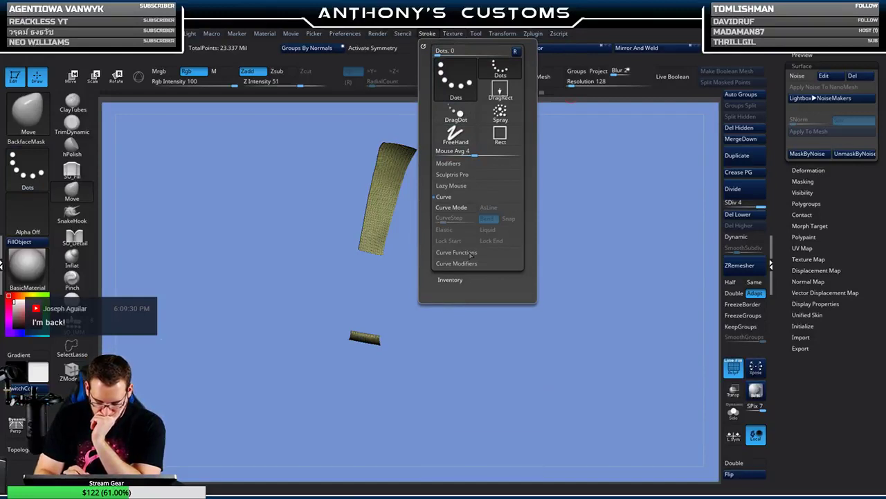
pyautogui.click(509, 252)
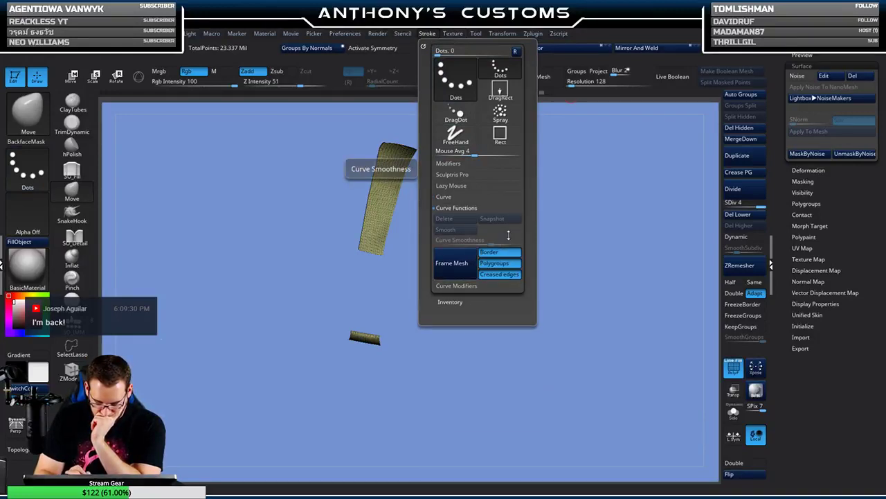
pyautogui.click(456, 285)
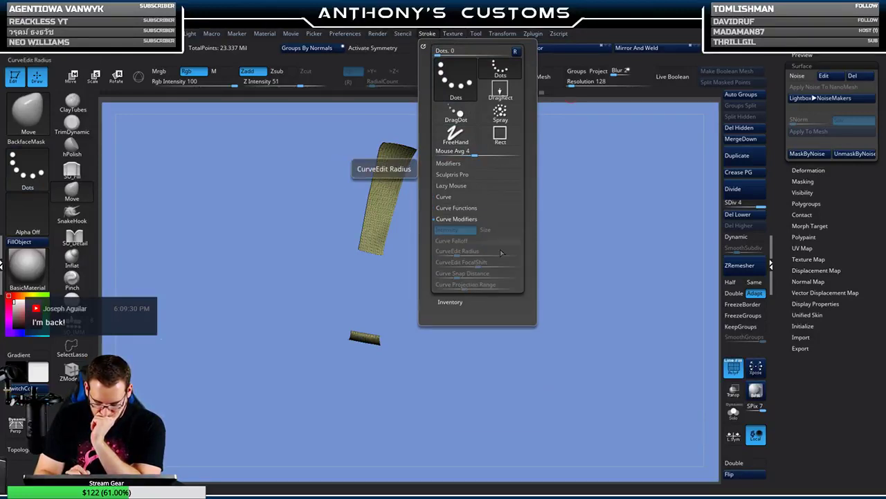
pyautogui.click(462, 199)
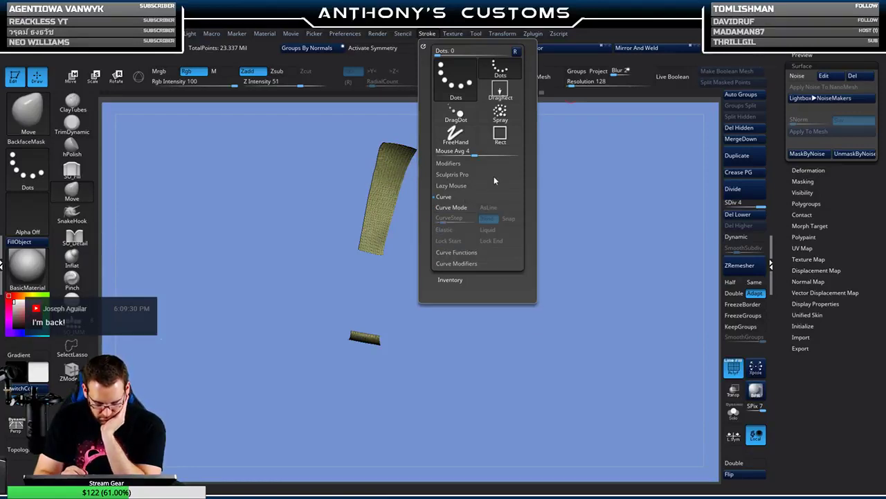
pyautogui.click(454, 253)
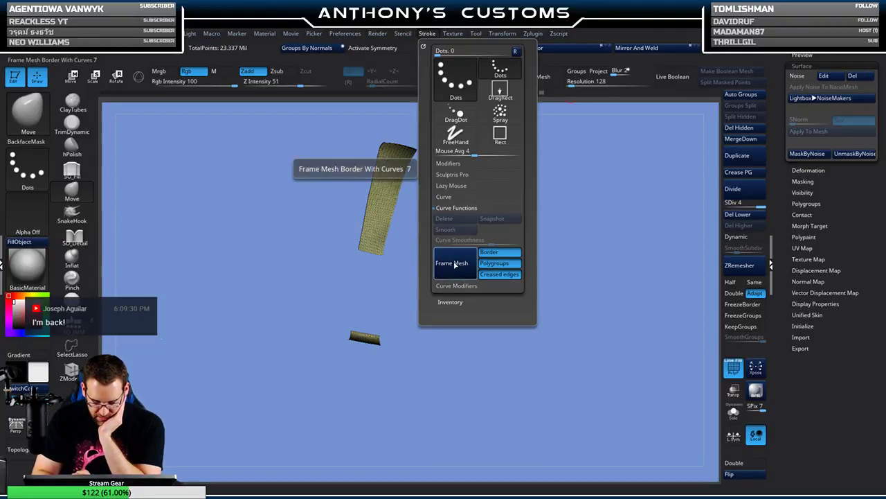
pyautogui.click(459, 265)
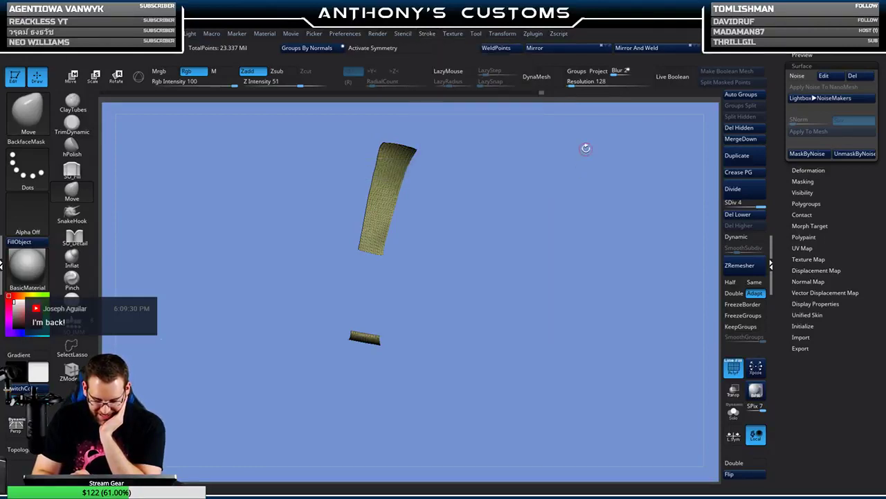
# - Inspect the isolated stripe's edges up close, unhide the whole hood, and examine its hexagon relief from back and front
pyautogui.moveTo(545, 222); pyautogui.dragTo(519, 235)
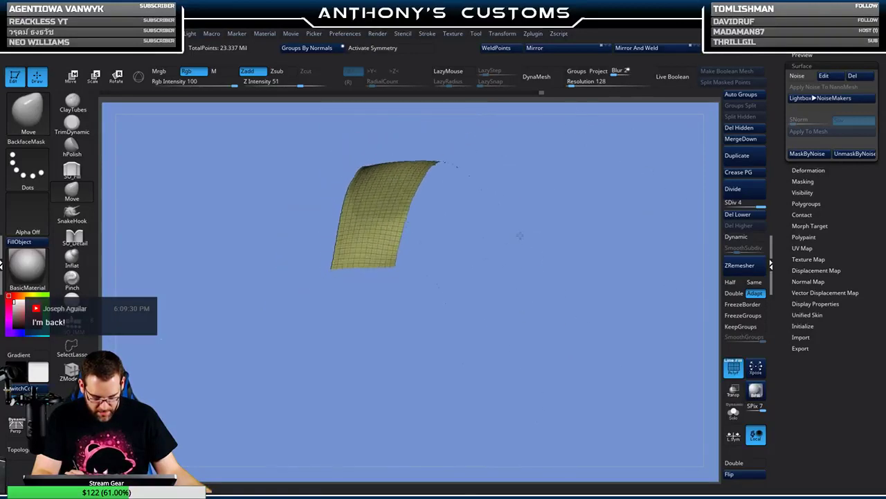
pyautogui.moveTo(530, 196); pyautogui.dragTo(540, 231)
pyautogui.keyDown('shift'); pyautogui.moveTo(535, 282); pyautogui.dragTo(534, 277); pyautogui.keyUp('shift')
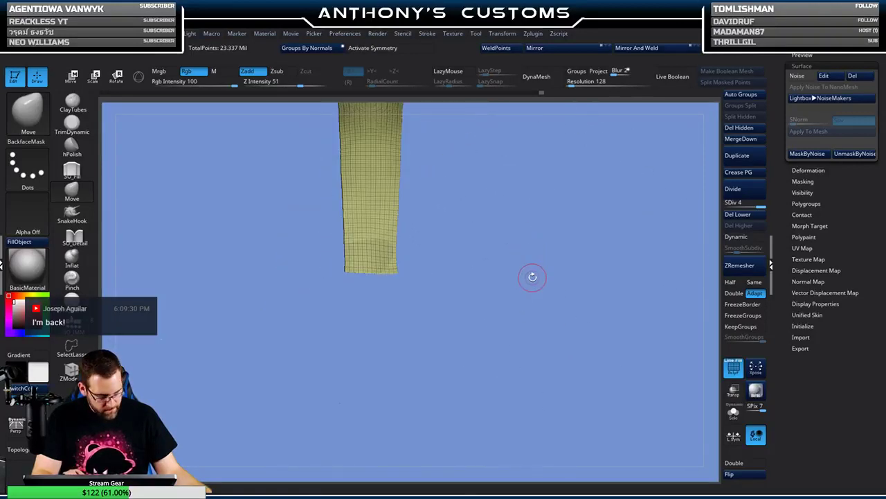
pyautogui.hotkey('shift', 'f')
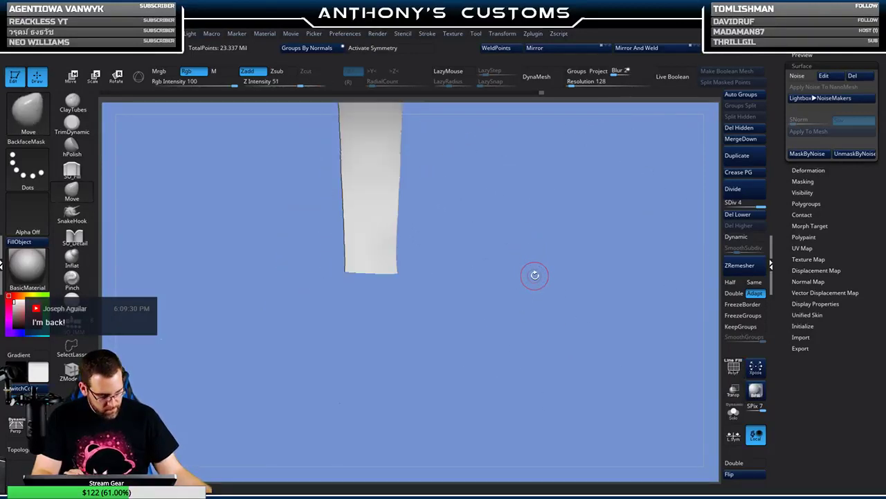
pyautogui.hotkey('ctrl', 'shift')
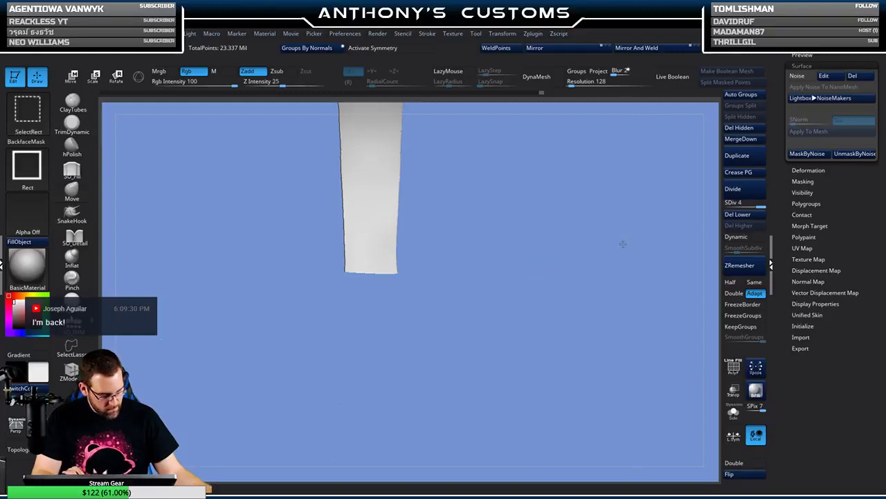
pyautogui.keyDown('ctrl'); pyautogui.keyDown('shift'); pyautogui.click(626, 241); pyautogui.keyUp('shift'); pyautogui.keyUp('ctrl')
pyautogui.moveTo(630, 237)
pyautogui.mouseDown()
pyautogui.moveTo(621, 220)
pyautogui.moveTo(628, 210)
pyautogui.moveTo(629, 247)
pyautogui.moveTo(617, 201)
pyautogui.mouseUp()
pyautogui.keyDown('alt'); pyautogui.moveTo(588, 260); pyautogui.dragTo(586, 200); pyautogui.keyUp('alt')
pyautogui.moveTo(593, 234); pyautogui.dragTo(543, 199)
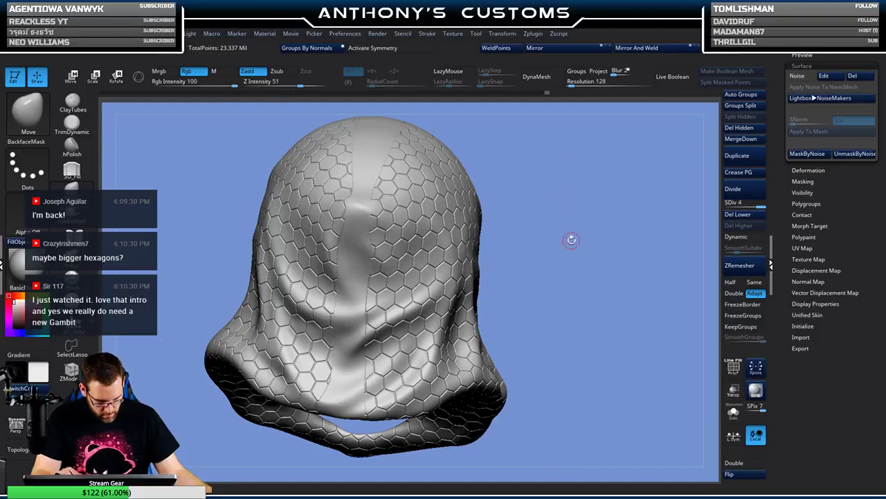
pyautogui.moveTo(571, 240); pyautogui.dragTo(583, 221)
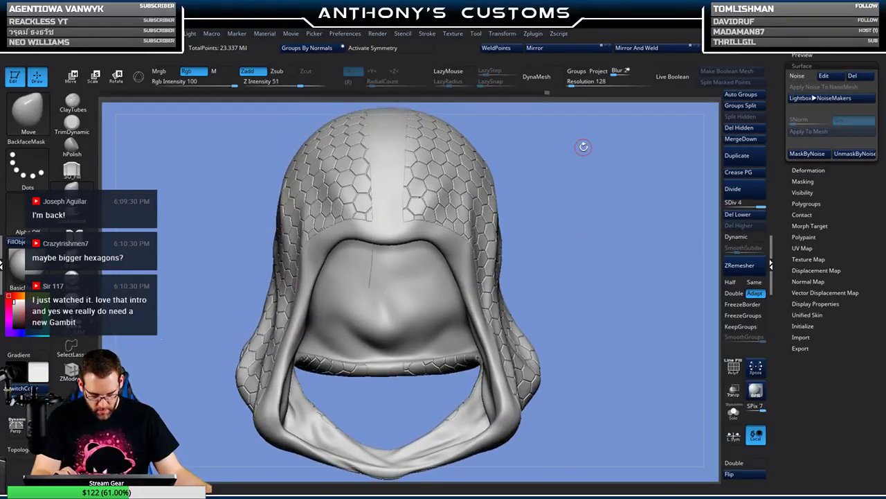
# - Duplicate the hood subtool and isolate the centre-stripe polygroup on the copy
pyautogui.moveTo(852, 68); pyautogui.dragTo(853, 95)
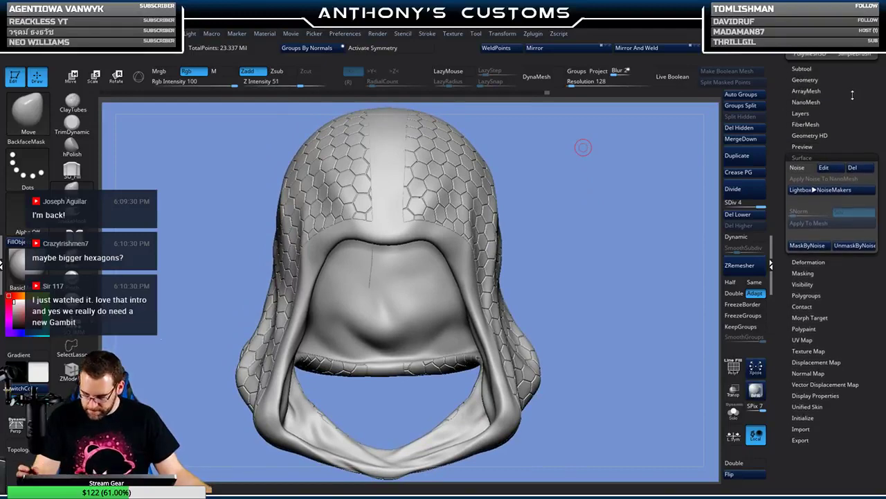
pyautogui.click(806, 67)
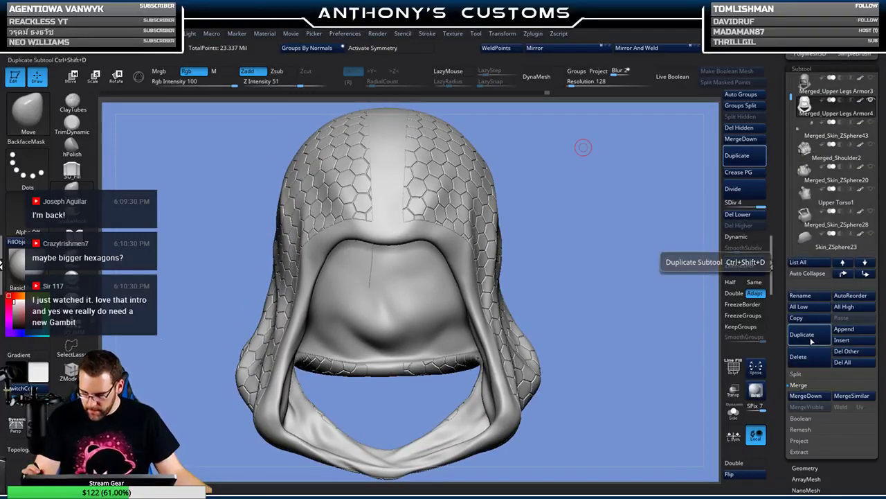
pyautogui.click(811, 338)
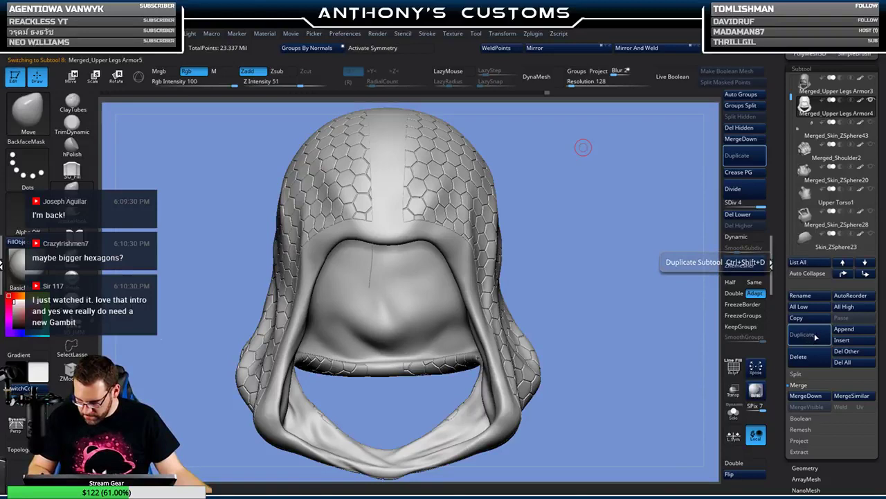
pyautogui.hotkey('ctrl', 'shift')
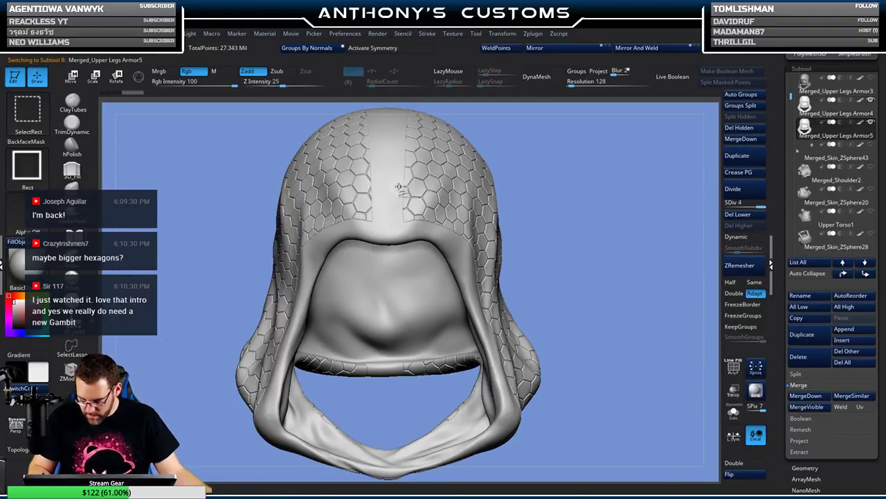
pyautogui.keyDown('ctrl'); pyautogui.keyDown('shift'); pyautogui.click(392, 188); pyautogui.keyUp('shift'); pyautogui.keyUp('ctrl')
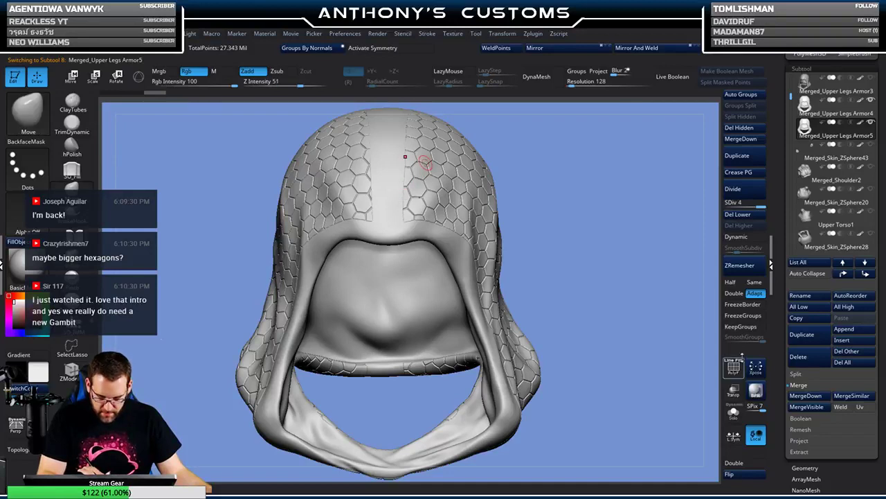
# - Solo the duplicated hood, delete its lower subdivision levels, and delete the hidden geometry so only the centre stripe is left
pyautogui.click(733, 413)
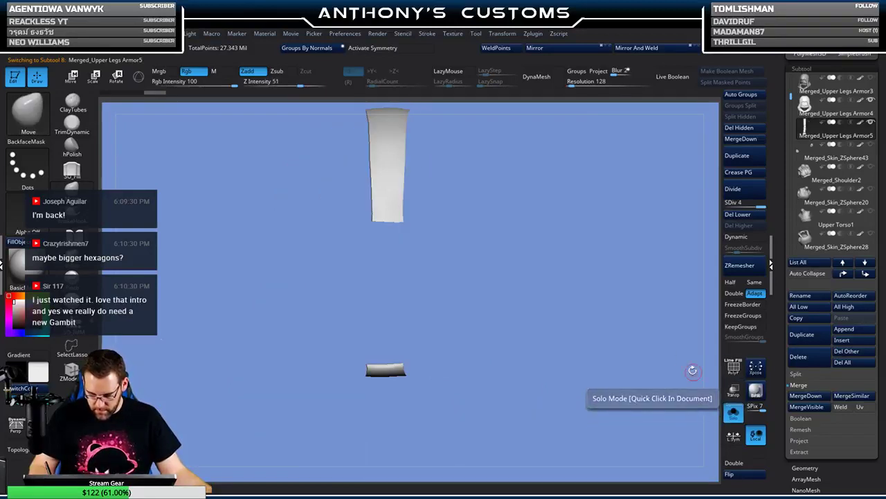
pyautogui.click(753, 129)
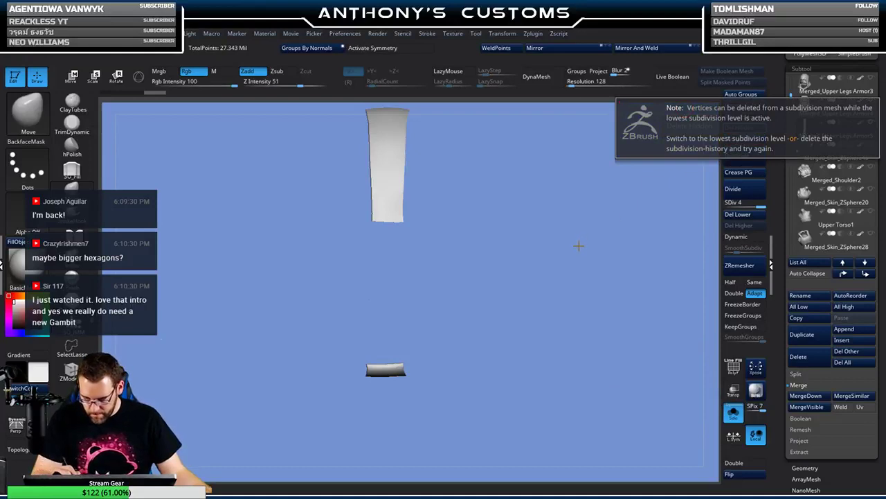
pyautogui.click(738, 214)
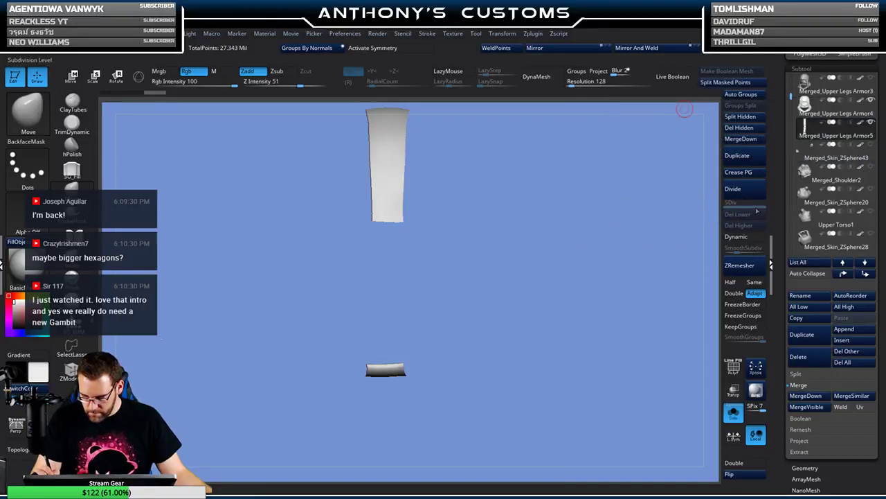
pyautogui.click(739, 130)
pyautogui.moveTo(651, 178); pyautogui.dragTo(552, 214)
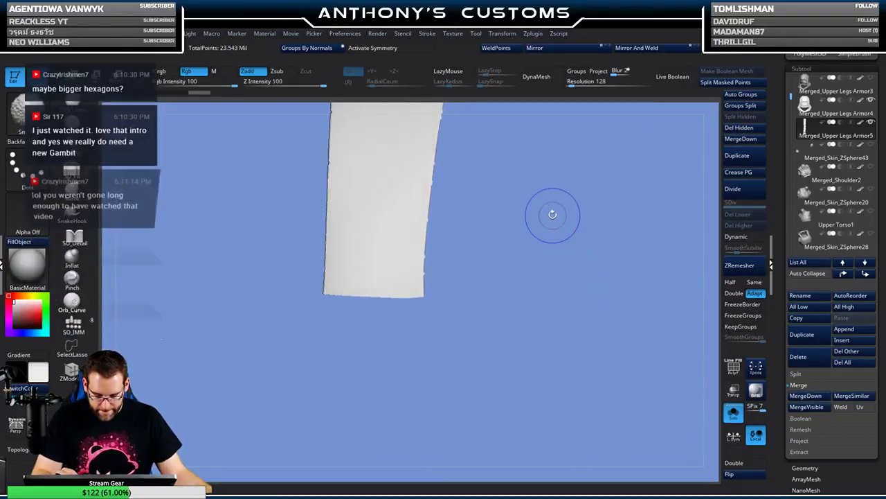
# - Enable Curve Mode and try to frame the trimmed stripe with curves using Border, Polygroups and Creased edges, checking its edges from several angles
pyautogui.hotkey('shift', 'f')
pyautogui.hotkey('shift', 'f')
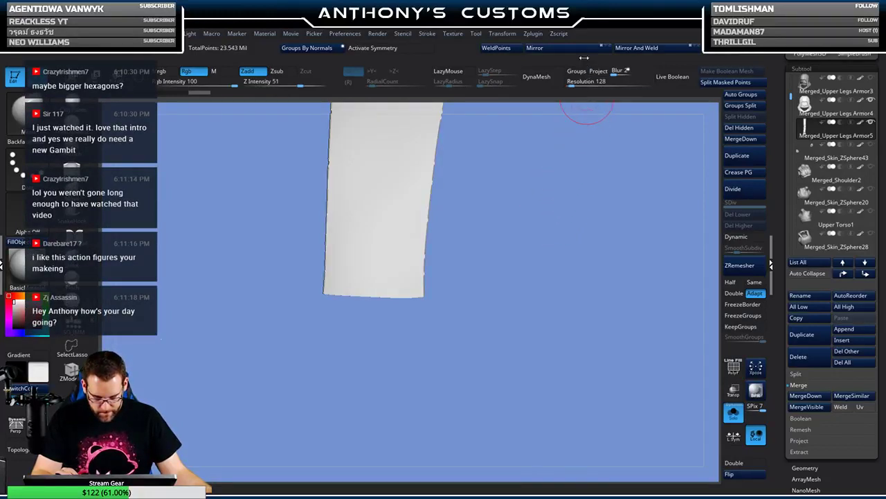
pyautogui.click(426, 33)
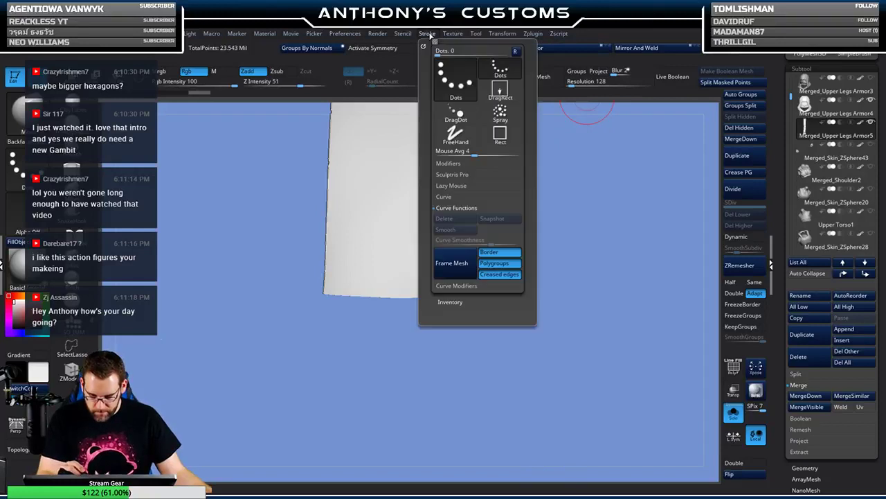
pyautogui.click(462, 268)
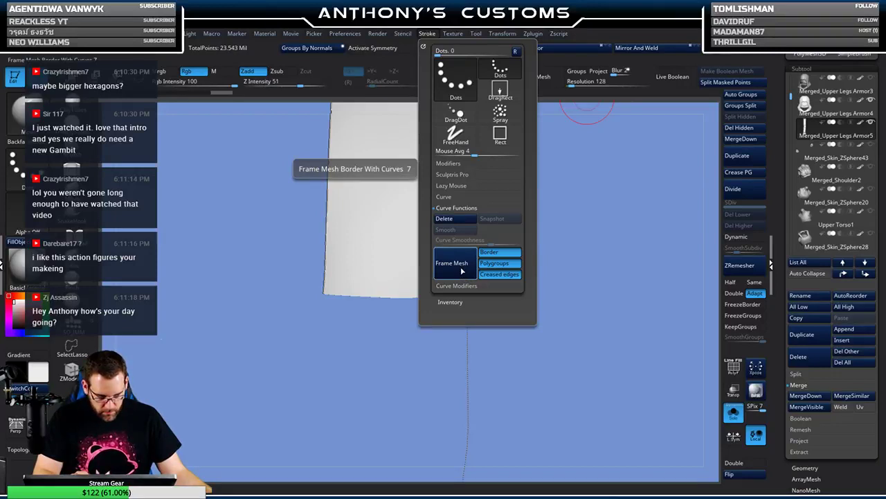
pyautogui.click(472, 198)
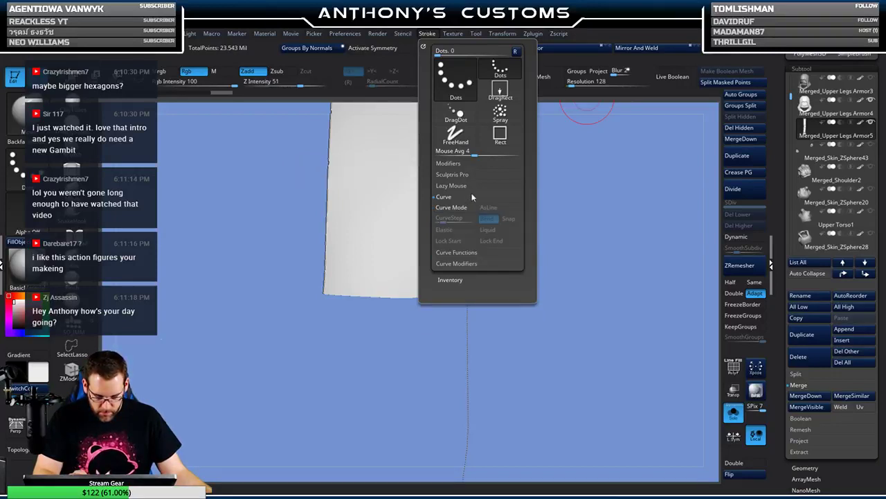
pyautogui.click(452, 207)
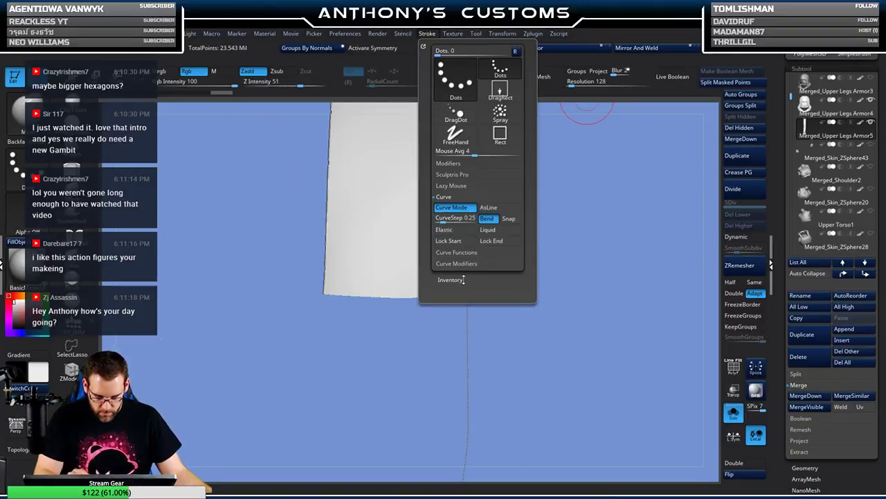
pyautogui.click(461, 254)
pyautogui.click(466, 263)
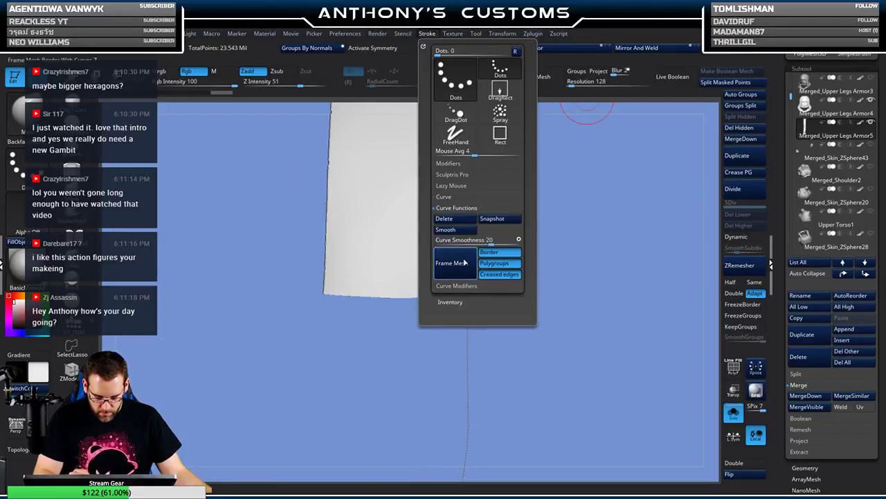
pyautogui.moveTo(569, 250)
pyautogui.mouseDown()
pyautogui.moveTo(607, 248)
pyautogui.moveTo(521, 246)
pyautogui.mouseUp()
pyautogui.moveTo(479, 224); pyautogui.dragTo(503, 242)
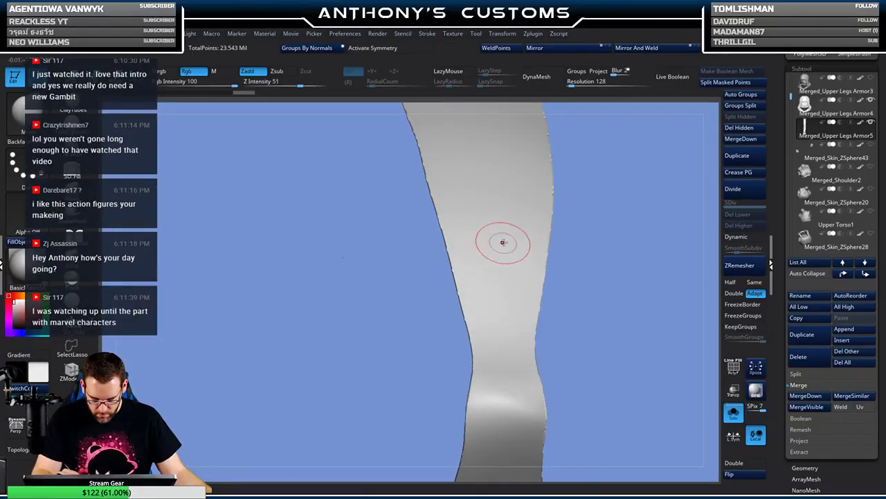
pyautogui.moveTo(602, 198); pyautogui.dragTo(582, 213)
pyautogui.moveTo(506, 279); pyautogui.dragTo(501, 262)
pyautogui.moveTo(573, 252)
pyautogui.mouseDown()
pyautogui.moveTo(550, 320)
pyautogui.moveTo(539, 298)
pyautogui.moveTo(557, 350)
pyautogui.moveTo(598, 155)
pyautogui.moveTo(524, 333)
pyautogui.moveTo(514, 263)
pyautogui.moveTo(510, 351)
pyautogui.moveTo(522, 263)
pyautogui.moveTo(519, 200)
pyautogui.moveTo(527, 306)
pyautogui.moveTo(453, 307)
pyautogui.moveTo(449, 295)
pyautogui.moveTo(531, 267)
pyautogui.moveTo(461, 228)
pyautogui.mouseUp()
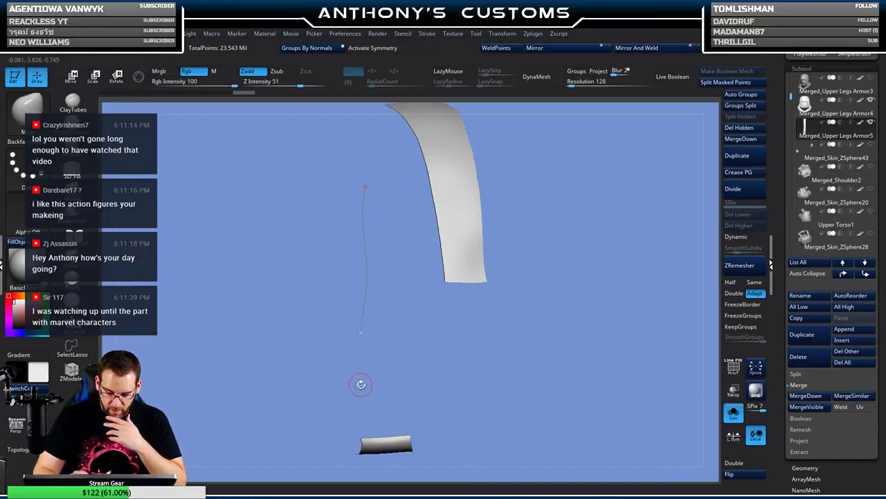
pyautogui.moveTo(512, 321); pyautogui.dragTo(565, 236)
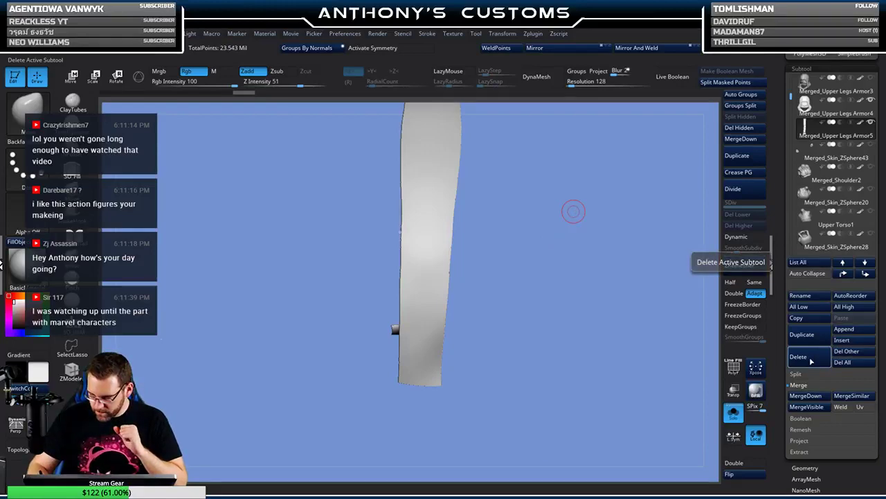
# - Delete the trimmed stripe subtool Merged_Upper Legs Armor5 and make the hood, Merged_Upper Legs Armor4, active again
pyautogui.click(817, 135)
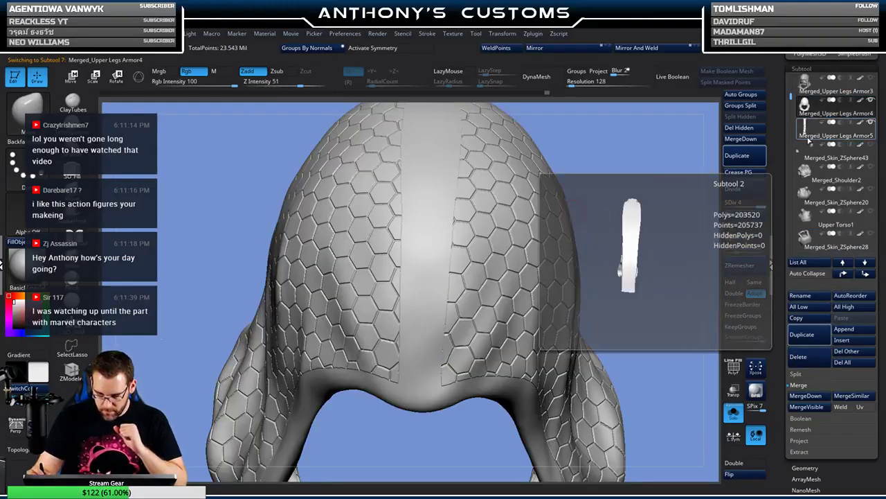
pyautogui.click(819, 137)
pyautogui.click(799, 357)
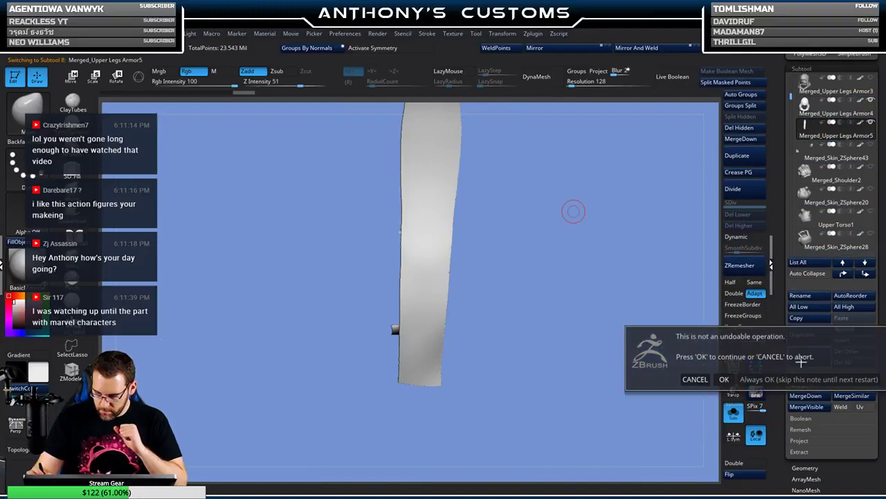
pyautogui.click(725, 378)
pyautogui.click(819, 113)
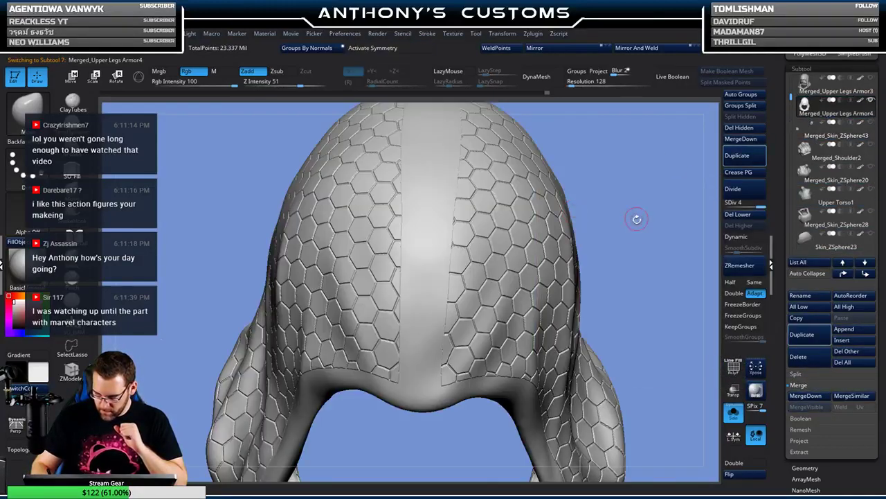
# - Look over the hood from front and back and clear the leftover curve from it
pyautogui.moveTo(637, 220); pyautogui.dragTo(624, 163)
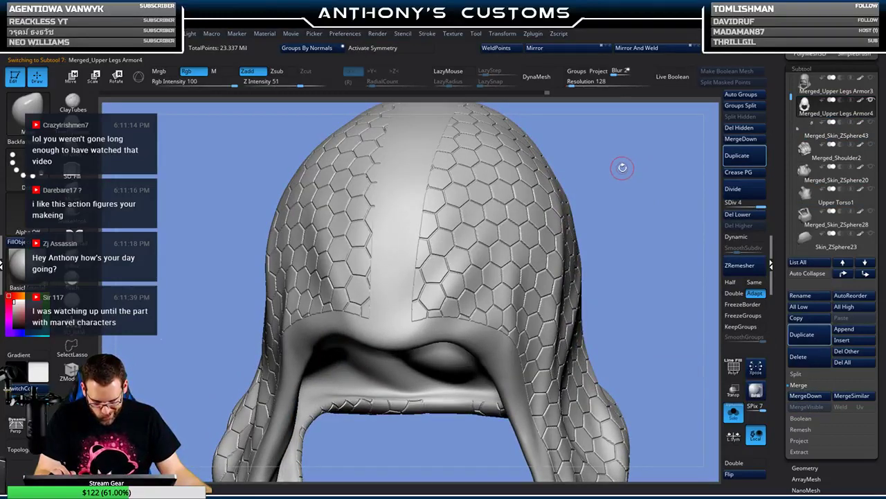
pyautogui.moveTo(621, 171); pyautogui.dragTo(626, 155)
pyautogui.keyDown('alt'); pyautogui.moveTo(633, 197); pyautogui.dragTo(485, 241); pyautogui.keyUp('alt')
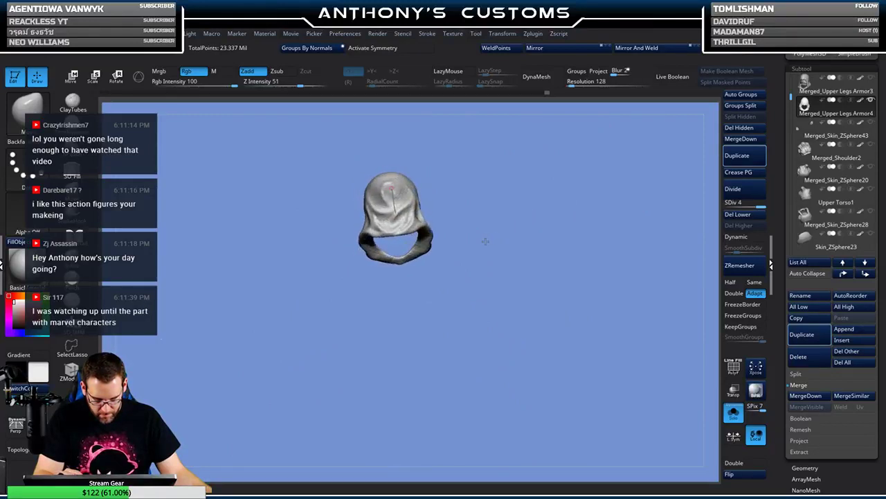
pyautogui.click(427, 34)
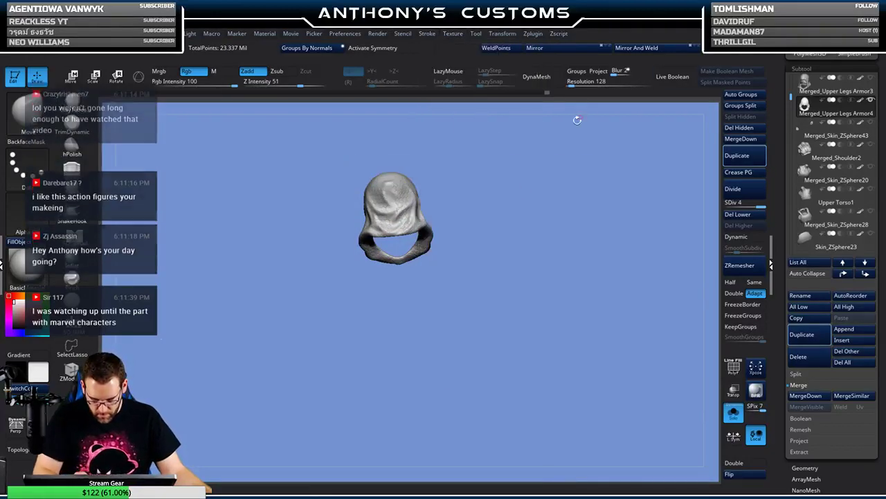
pyautogui.moveTo(577, 120)
pyautogui.mouseDown()
pyautogui.moveTo(589, 166)
pyautogui.moveTo(567, 207)
pyautogui.moveTo(551, 285)
pyautogui.mouseUp()
# - Step the hood back through its edit history to the masked, smooth state at subdivision level 3, before the hexagon noise
pyautogui.press('ctrl')
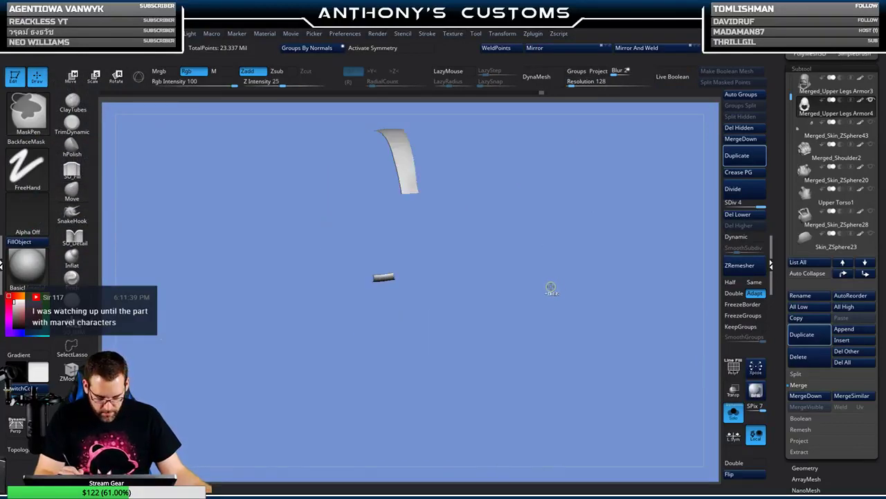
pyautogui.keyDown('ctrl'); pyautogui.keyDown('shift'); pyautogui.click(552, 288); pyautogui.keyUp('shift'); pyautogui.keyUp('ctrl')
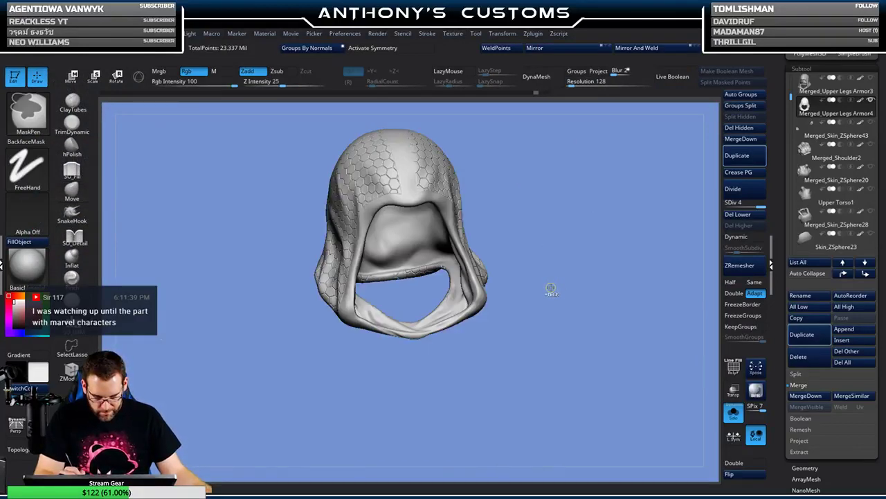
pyautogui.keyDown('ctrl'); pyautogui.click(551, 288); pyautogui.keyUp('ctrl')
pyautogui.keyDown('ctrl'); pyautogui.click(552, 288); pyautogui.keyUp('ctrl')
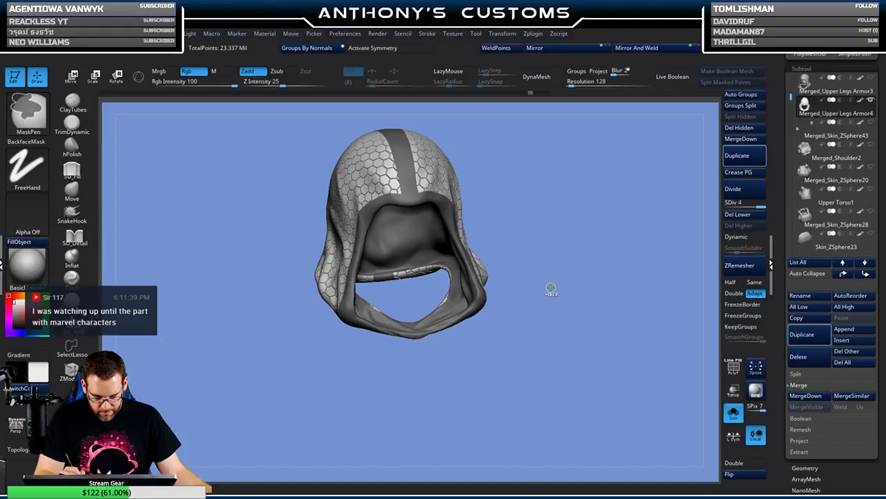
pyautogui.keyDown('ctrl'); pyautogui.click(551, 288); pyautogui.keyUp('ctrl')
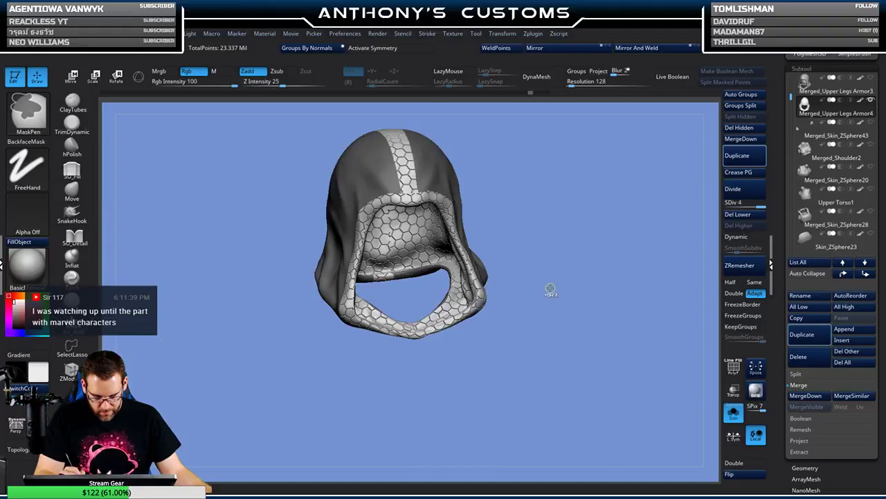
pyautogui.keyDown('ctrl'); pyautogui.keyDown('shift'); pyautogui.click(551, 289); pyautogui.keyUp('shift'); pyautogui.keyUp('ctrl')
pyautogui.keyDown('ctrl'); pyautogui.keyDown('shift'); pyautogui.moveTo(550, 288); pyautogui.dragTo(551, 290); pyautogui.keyUp('shift'); pyautogui.keyUp('ctrl')
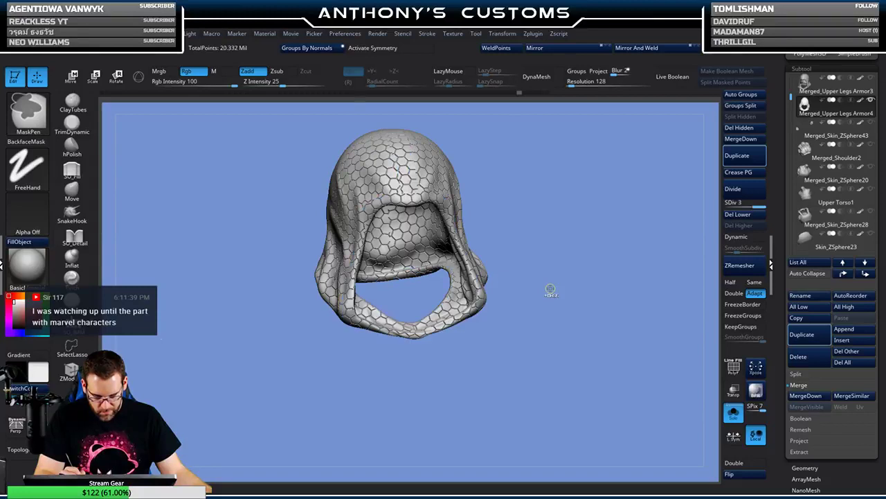
pyautogui.keyDown('ctrl'); pyautogui.click(550, 288); pyautogui.keyUp('ctrl')
pyautogui.hotkey('ctrl', 'z')
pyautogui.hotkey('ctrl', 'z')
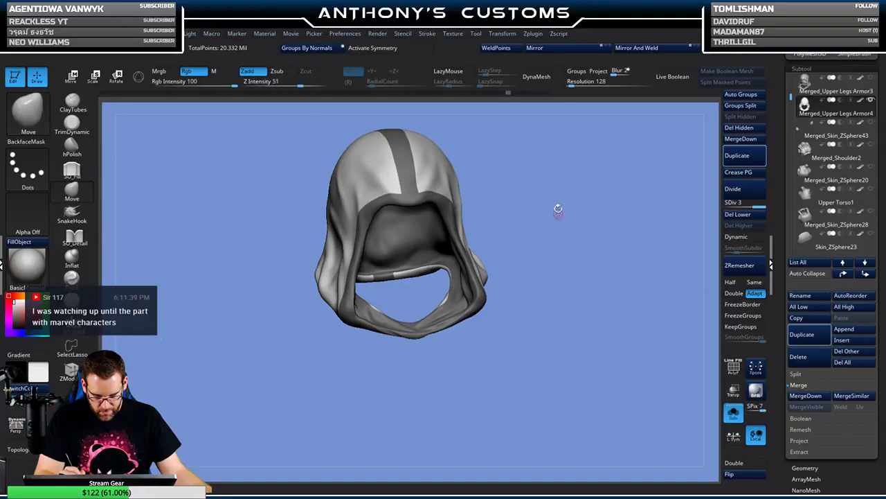
# - Clear the hood's mask, check its polygroups, and duplicate the smooth hood subtool
pyautogui.press('ctrl')
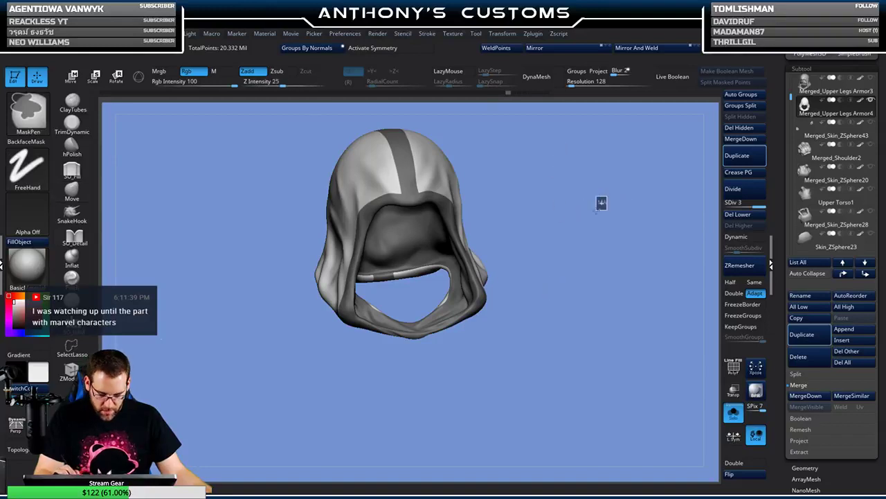
pyautogui.moveTo(599, 203)
pyautogui.keyDown('ctrl'); pyautogui.mouseDown()
pyautogui.moveTo(618, 240)
pyautogui.moveTo(593, 287)
pyautogui.mouseUp(); pyautogui.keyUp('ctrl')
pyautogui.hotkey('shift', 'f')
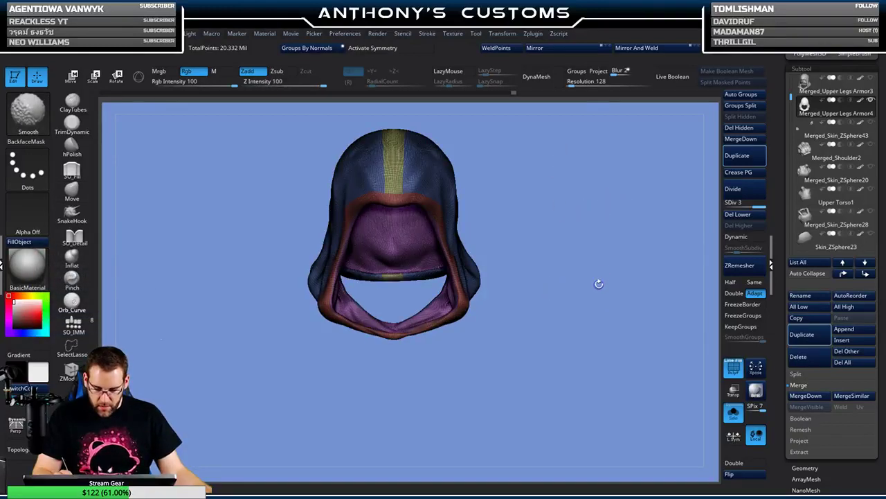
pyautogui.hotkey('shift', 'f')
pyautogui.click(736, 155)
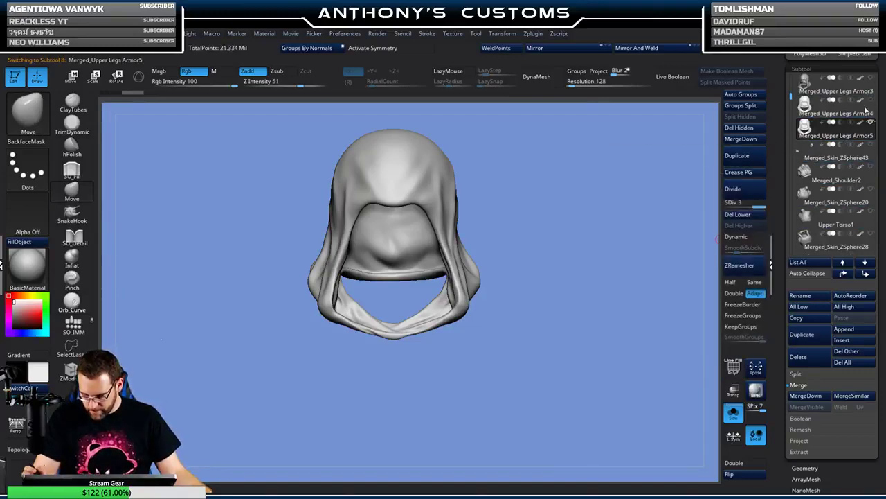
# - Compare subdivision levels 2 and 3 on the new copy and isolate its yellow centre-stripe polygroup
pyautogui.keyDown('alt'); pyautogui.moveTo(565, 239); pyautogui.dragTo(573, 283); pyautogui.keyUp('alt')
pyautogui.hotkey('shift', 'd')
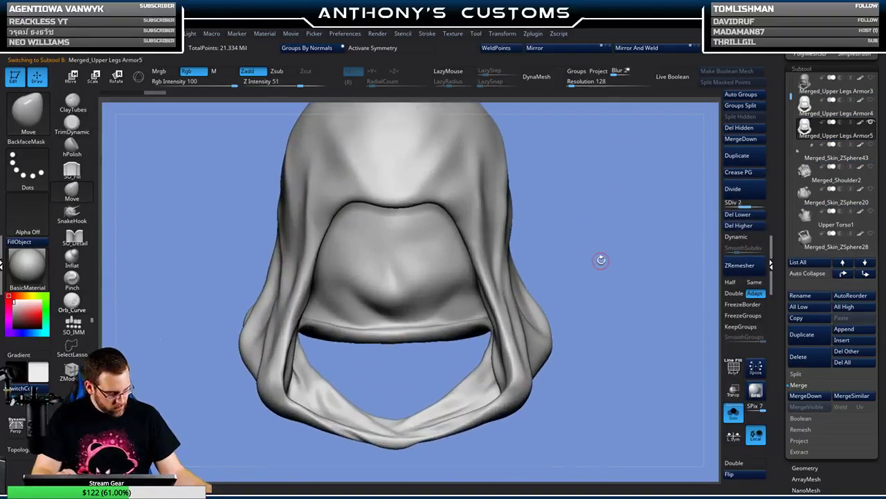
pyautogui.press('shift')
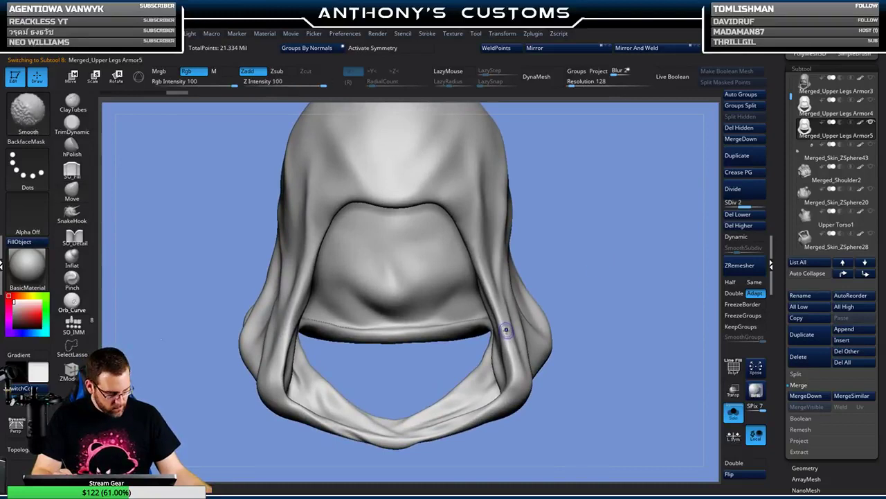
pyautogui.press('d')
pyautogui.hotkey('shift', 'f')
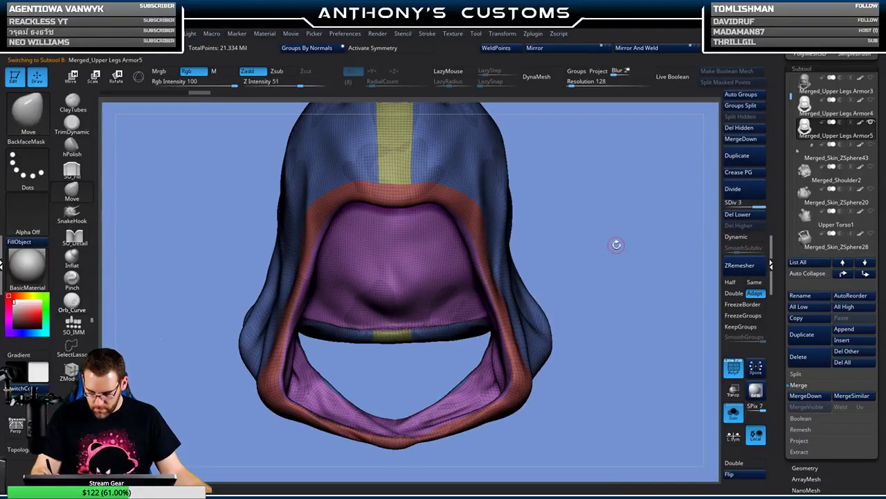
pyautogui.hotkey('ctrl', 'shift')
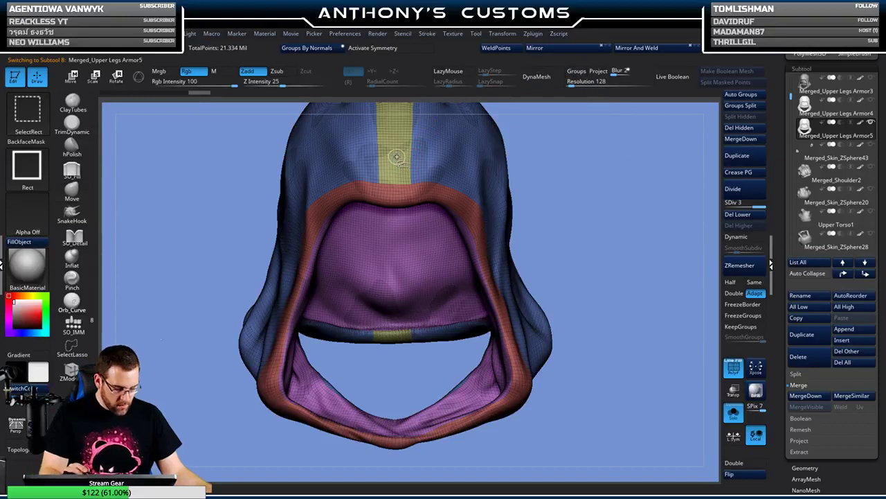
pyautogui.keyDown('ctrl'); pyautogui.keyDown('shift'); pyautogui.click(397, 157); pyautogui.keyUp('shift'); pyautogui.keyUp('ctrl')
# - Frame the isolated stripe with curves using Border, Polygroups and Creased edges, and check the curves without the polyframe display
pyautogui.click(432, 33)
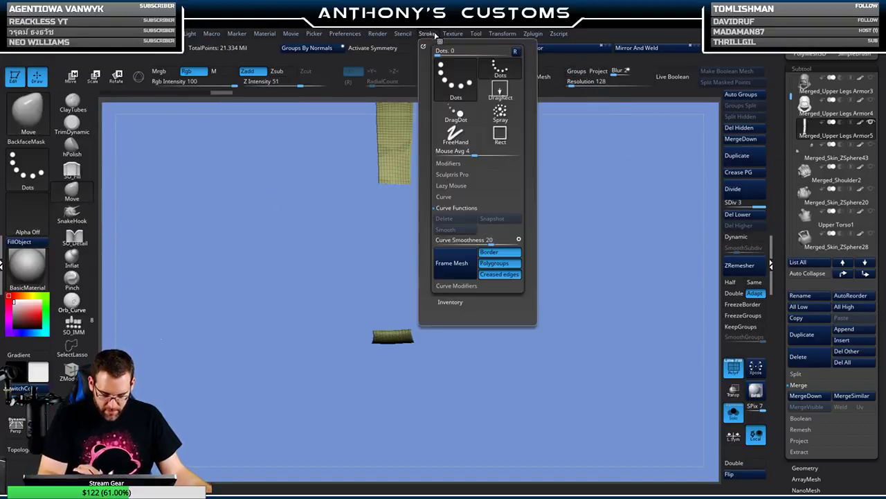
pyautogui.click(460, 270)
pyautogui.moveTo(569, 271)
pyautogui.mouseDown()
pyautogui.moveTo(580, 253)
pyautogui.moveTo(573, 279)
pyautogui.moveTo(556, 262)
pyautogui.moveTo(560, 274)
pyautogui.mouseUp()
pyautogui.hotkey('shift', 'f')
pyautogui.moveTo(590, 183); pyautogui.dragTo(545, 286)
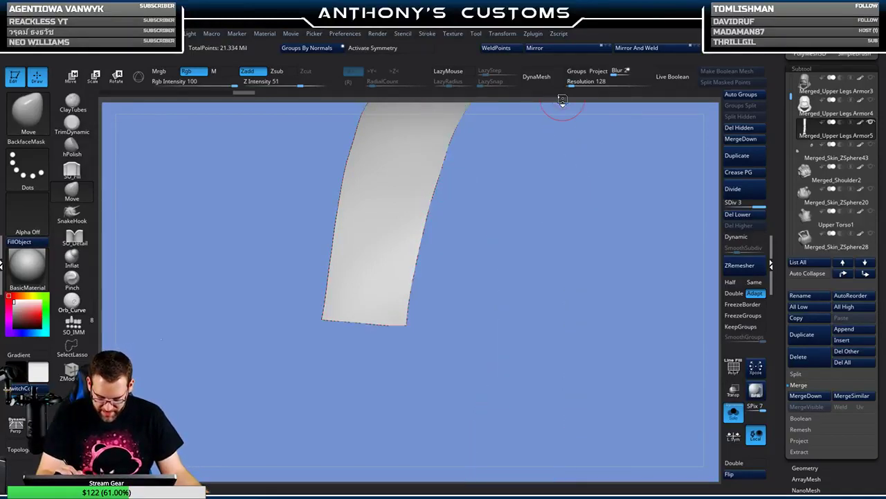
# - Choose the CurveTube brush, delete the stripe copy's lower subdivision levels, and build tubes along the framed stripe edges
pyautogui.press('b')
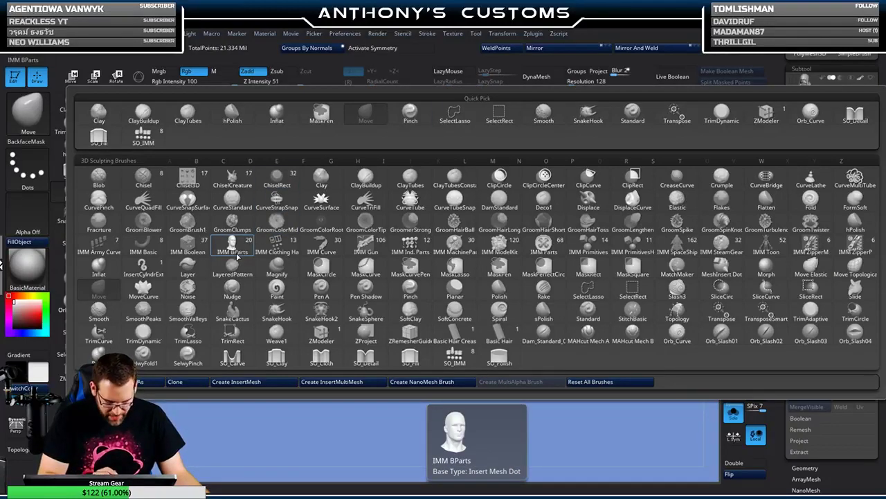
pyautogui.click(410, 201)
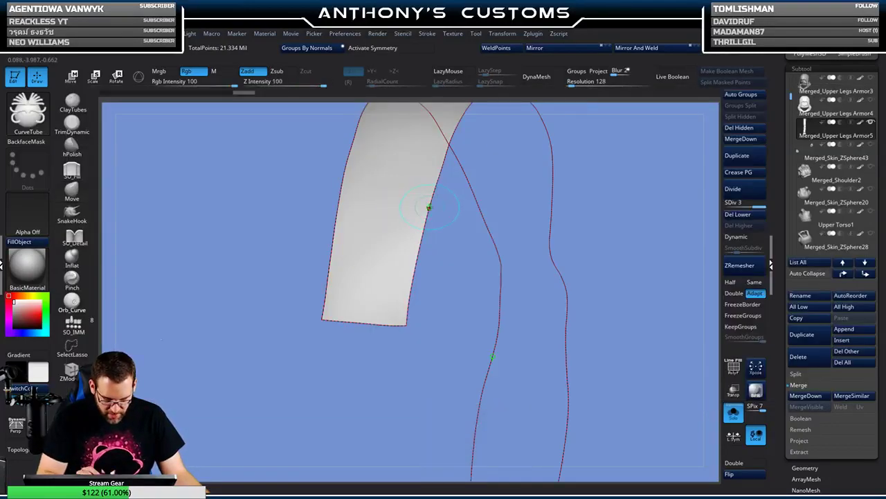
pyautogui.click(428, 206)
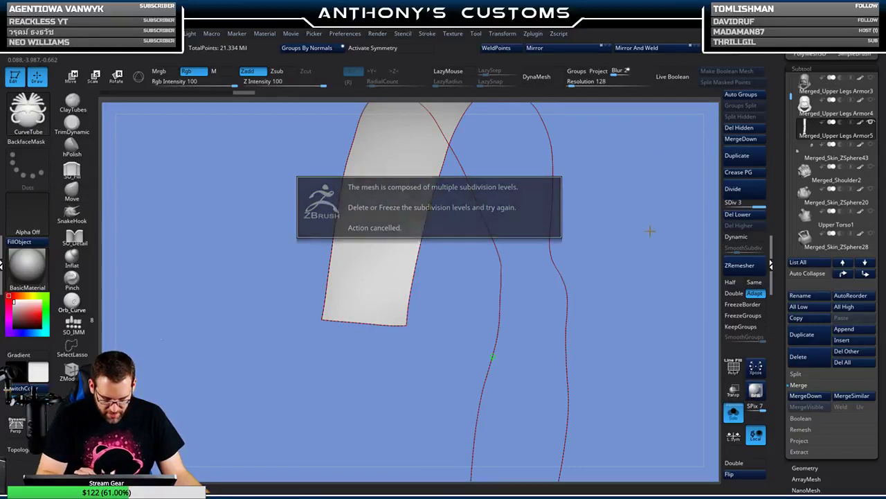
pyautogui.click(738, 214)
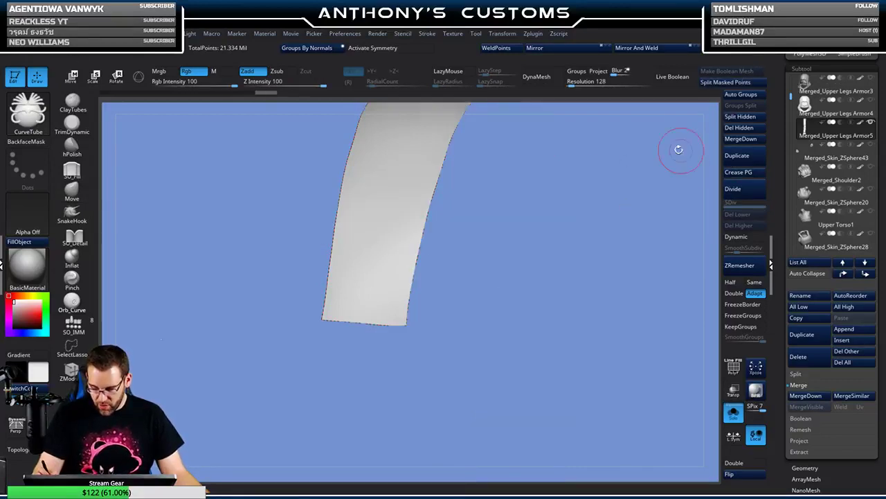
pyautogui.click(429, 201)
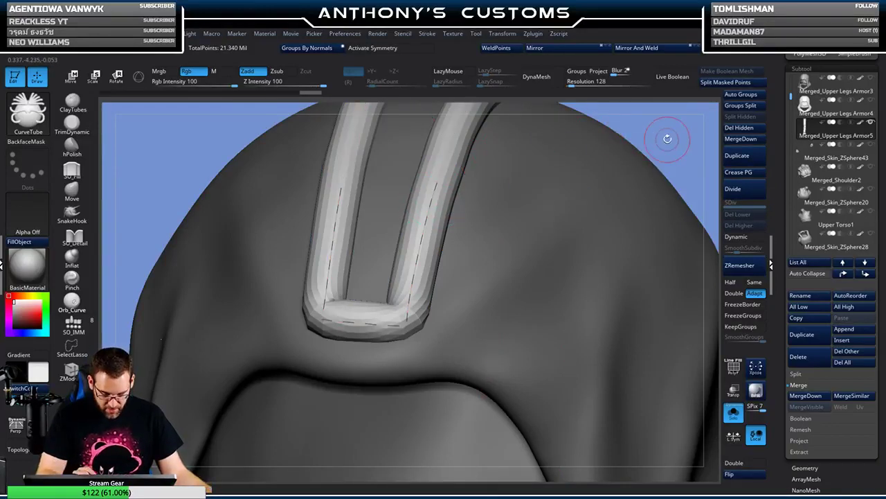
# - Reduce the draw size to 8, rebuild the stripe-edge tubes thinner, and inspect them on the whole hood
pyautogui.press('space')
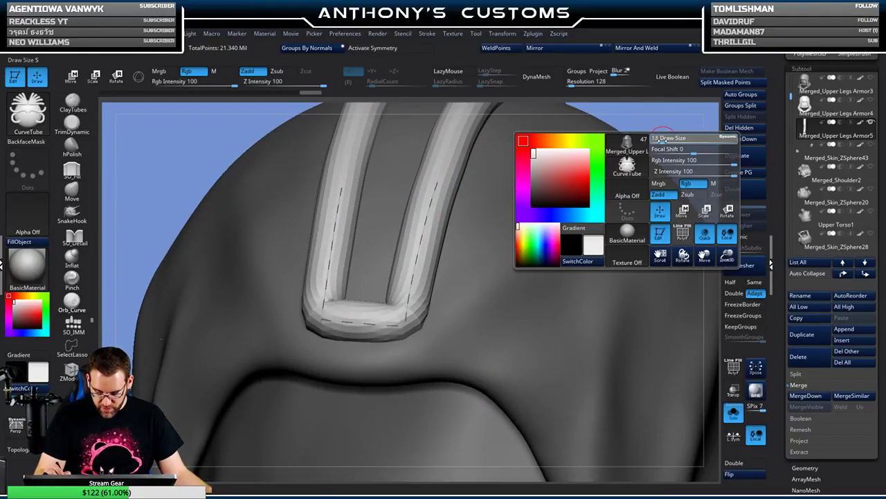
pyautogui.click(427, 213)
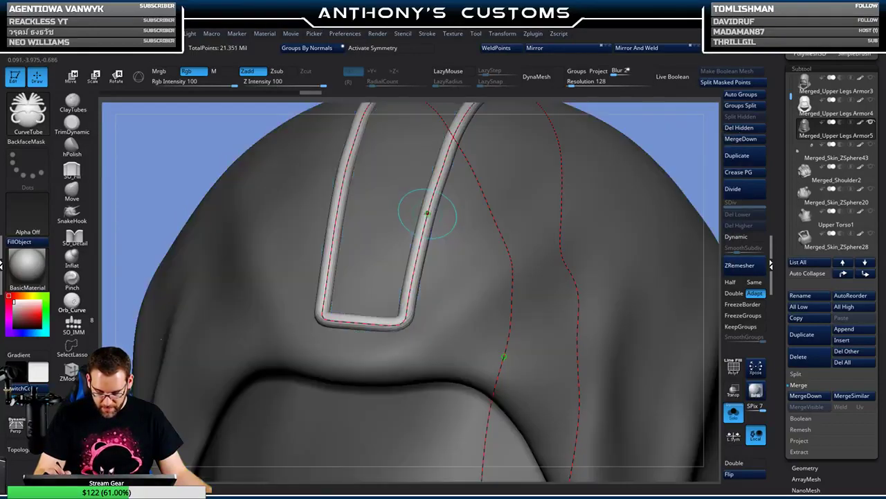
pyautogui.press('f')
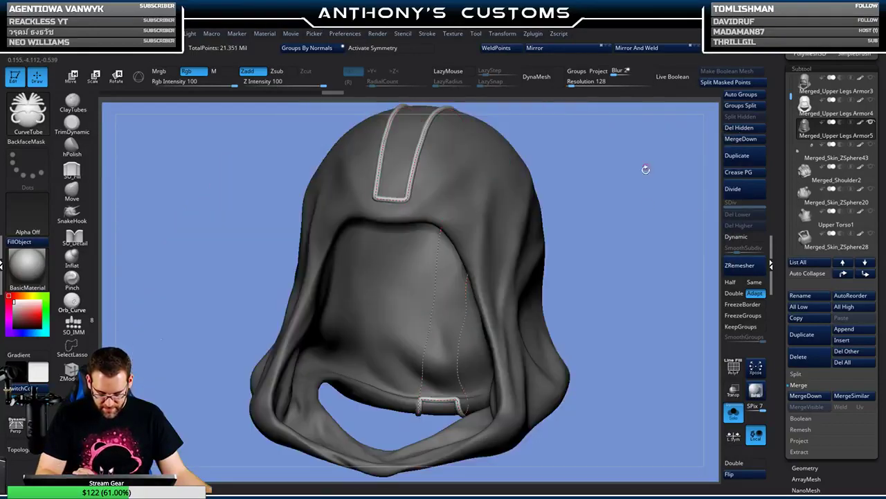
pyautogui.moveTo(645, 170); pyautogui.dragTo(624, 119)
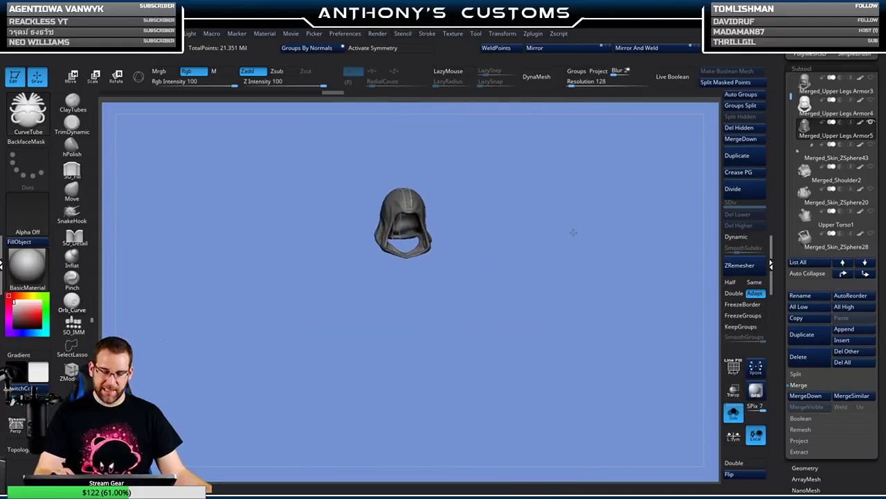
pyautogui.keyDown('alt'); pyautogui.moveTo(573, 232); pyautogui.dragTo(606, 374); pyautogui.keyUp('alt')
# - Set the draw size to 5, reapply the stripe-edge tubes, and check them around the front of the hood
pyautogui.press('space')
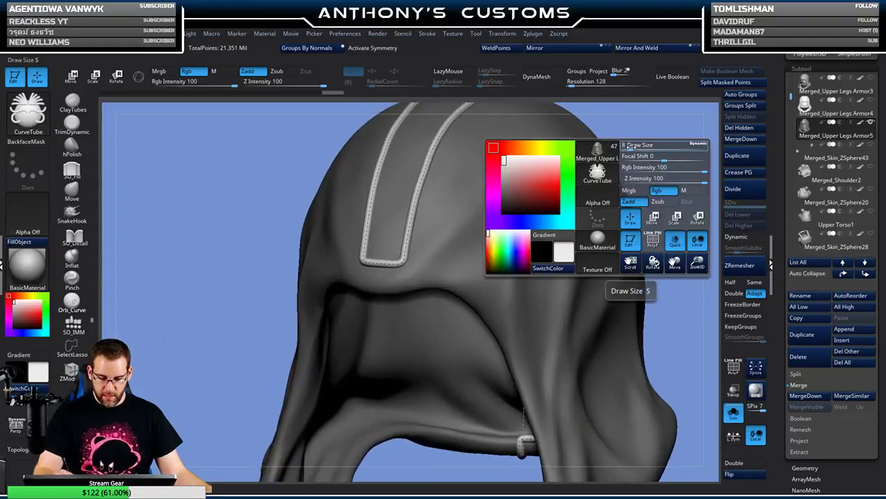
pyautogui.write('5')
pyautogui.press('Return')
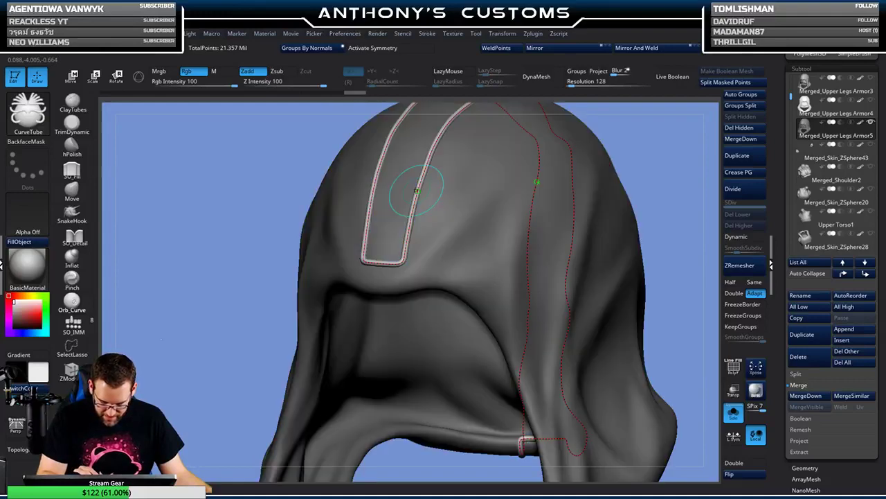
pyautogui.moveTo(671, 173)
pyautogui.mouseDown()
pyautogui.moveTo(680, 174)
pyautogui.moveTo(633, 237)
pyautogui.moveTo(613, 162)
pyautogui.moveTo(600, 228)
pyautogui.moveTo(610, 204)
pyautogui.moveTo(616, 233)
pyautogui.moveTo(597, 230)
pyautogui.moveTo(612, 224)
pyautogui.mouseUp()
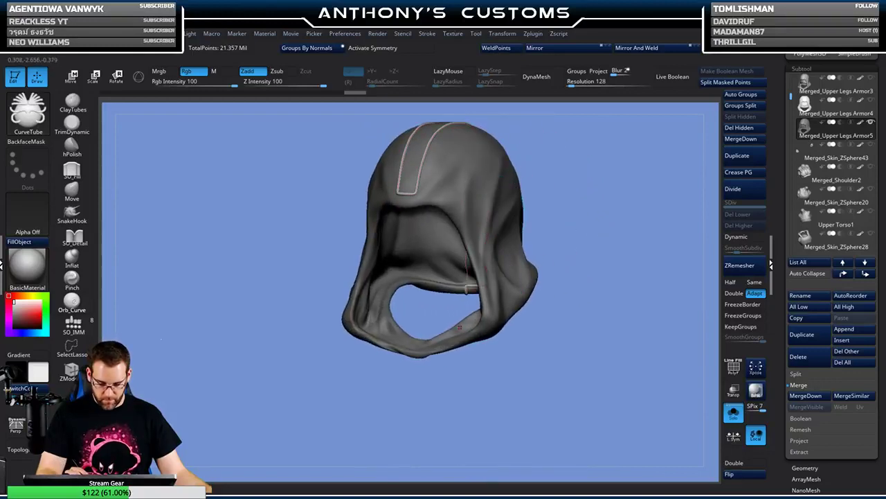
pyautogui.moveTo(588, 179); pyautogui.dragTo(631, 187)
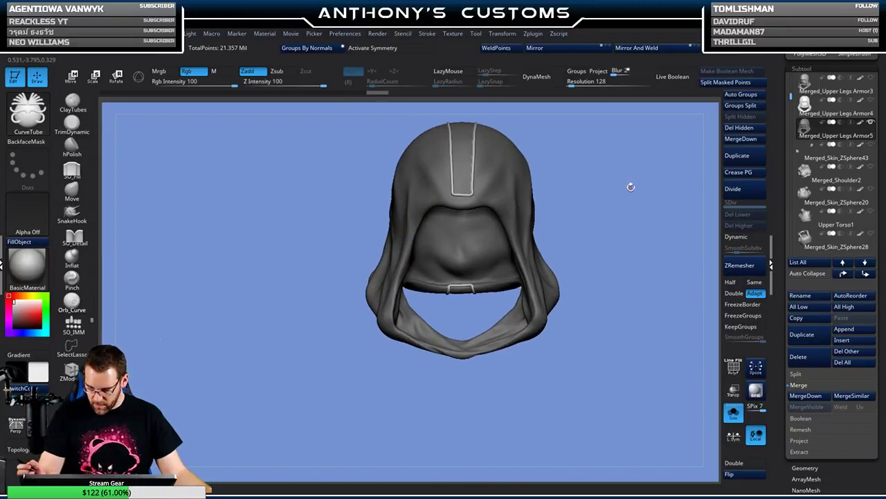
# - Split the stripe-edge tubes from the hood copy into their own subtool and select the separated hood subtool
pyautogui.hotkey('shift', 'f')
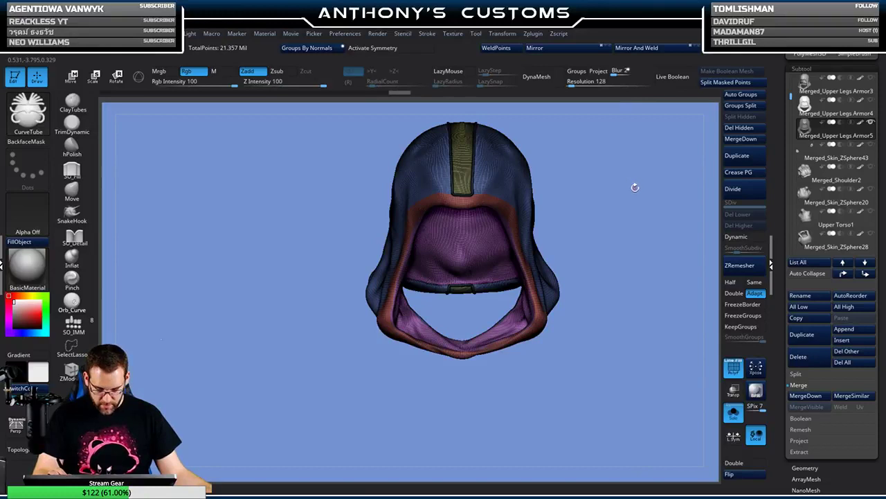
pyautogui.hotkey('ctrl', 'z')
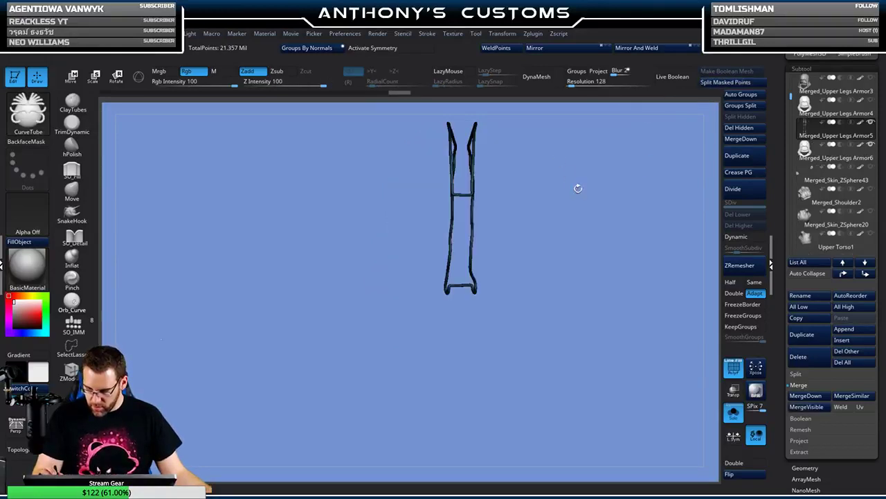
pyautogui.moveTo(581, 209)
pyautogui.mouseDown()
pyautogui.moveTo(561, 210)
pyautogui.moveTo(582, 209)
pyautogui.mouseUp()
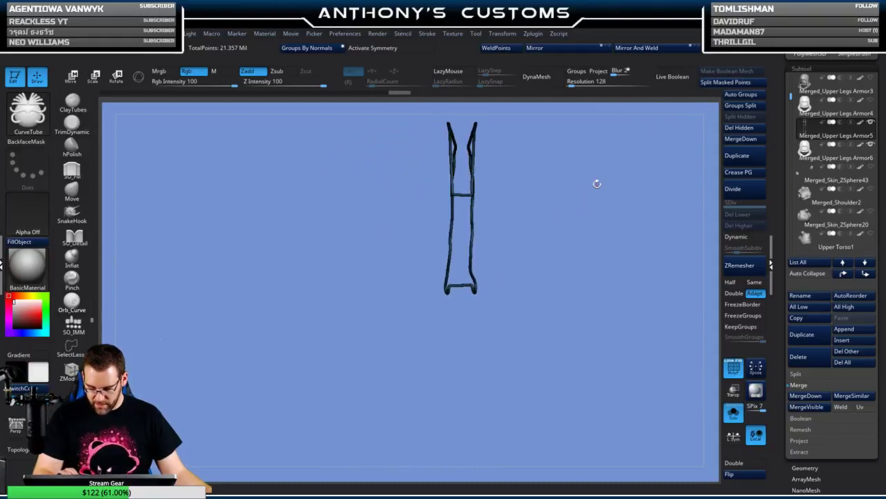
pyautogui.press('Up')
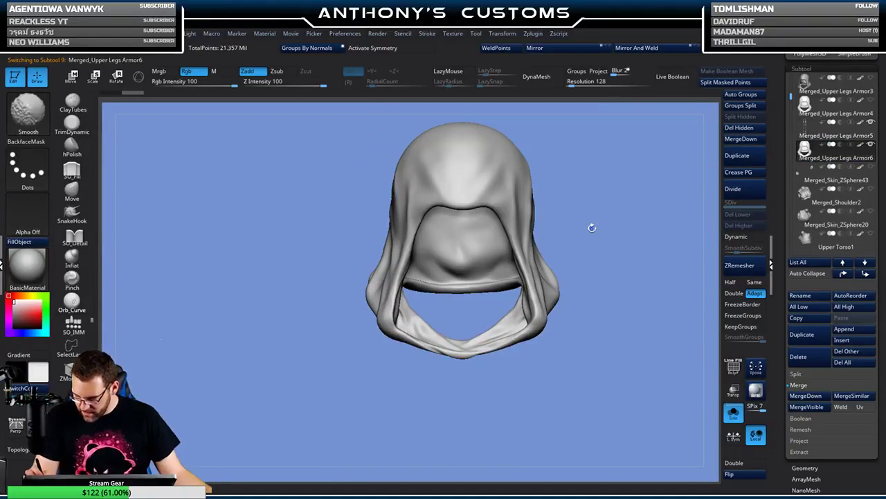
# - Isolate the hood's red opening-rim polygroup and frame its edges with curves using Border, Polygroups and Creased edges
pyautogui.hotkey('shift', 'f')
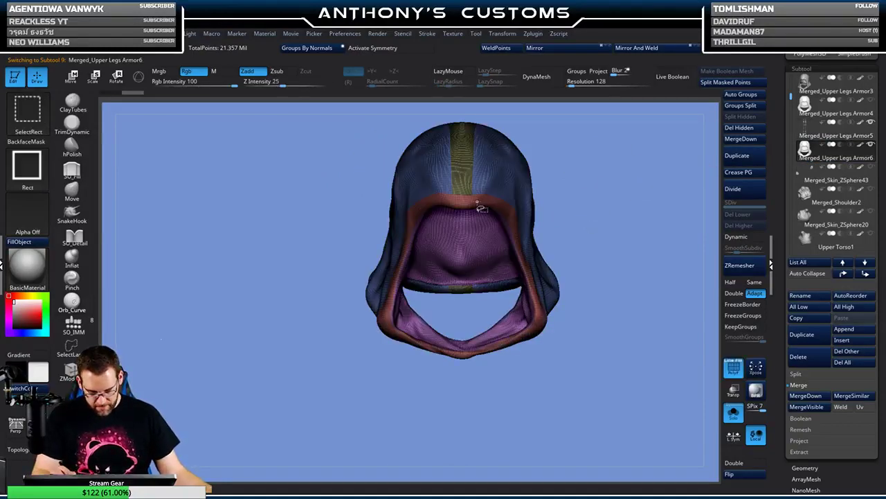
pyautogui.keyDown('ctrl'); pyautogui.keyDown('shift'); pyautogui.click(474, 203); pyautogui.keyUp('shift'); pyautogui.keyUp('ctrl')
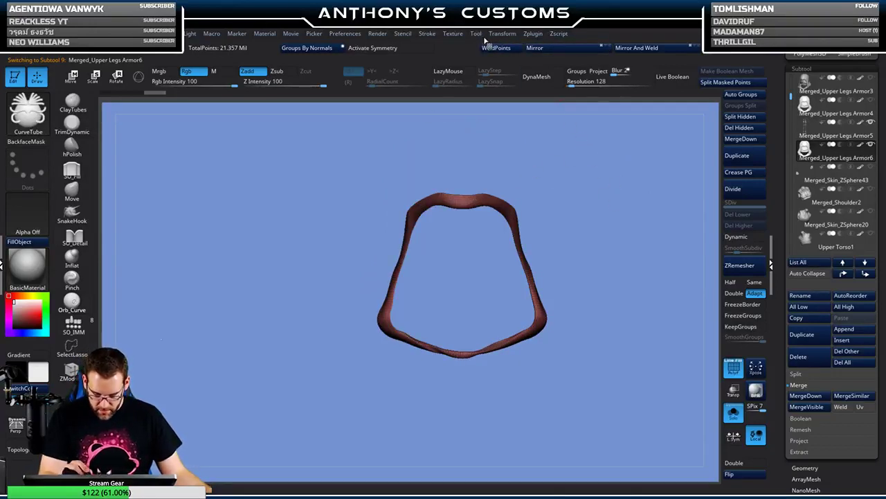
pyautogui.click(433, 34)
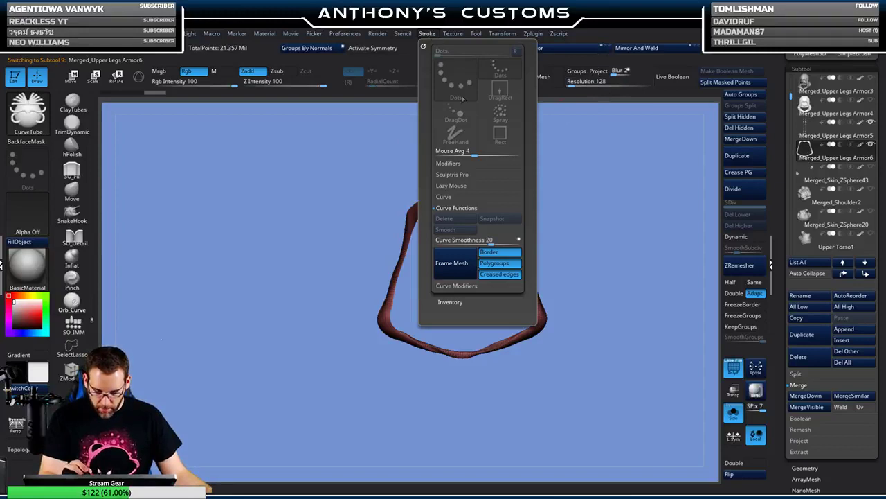
pyautogui.click(460, 262)
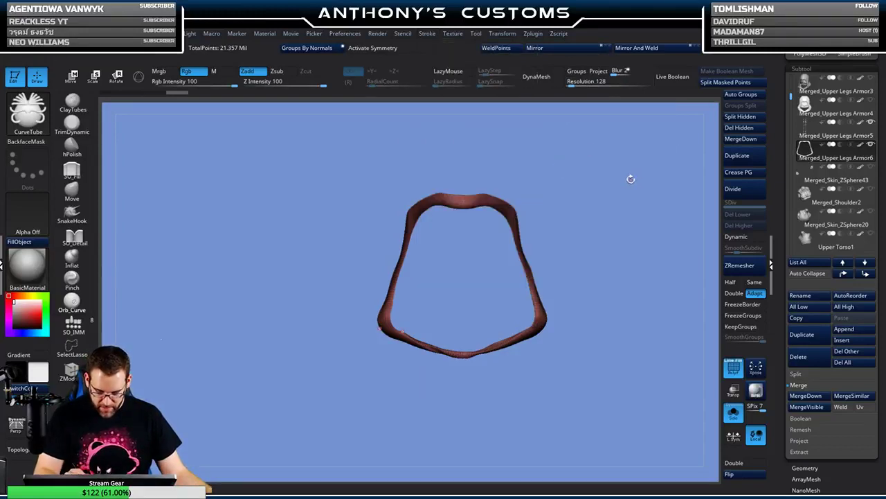
pyautogui.moveTo(631, 178)
pyautogui.keyDown('alt'); pyautogui.mouseDown()
pyautogui.moveTo(623, 222)
pyautogui.moveTo(625, 212)
pyautogui.moveTo(532, 226)
pyautogui.mouseUp(); pyautogui.keyUp('alt')
pyautogui.hotkey('shift', 'f')
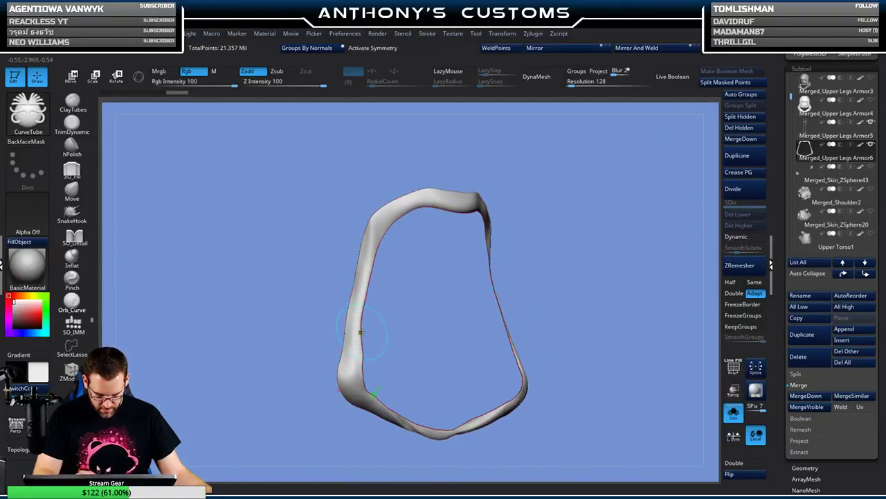
# - Try the tube on the opening rim's inner edge, apply it along the outer edge instead, and split it into its own subtool
pyautogui.keyDown('ctrl'); pyautogui.keyDown('shift'); pyautogui.click(538, 184); pyautogui.keyUp('shift'); pyautogui.keyUp('ctrl')
pyautogui.moveTo(646, 211); pyautogui.dragTo(651, 191)
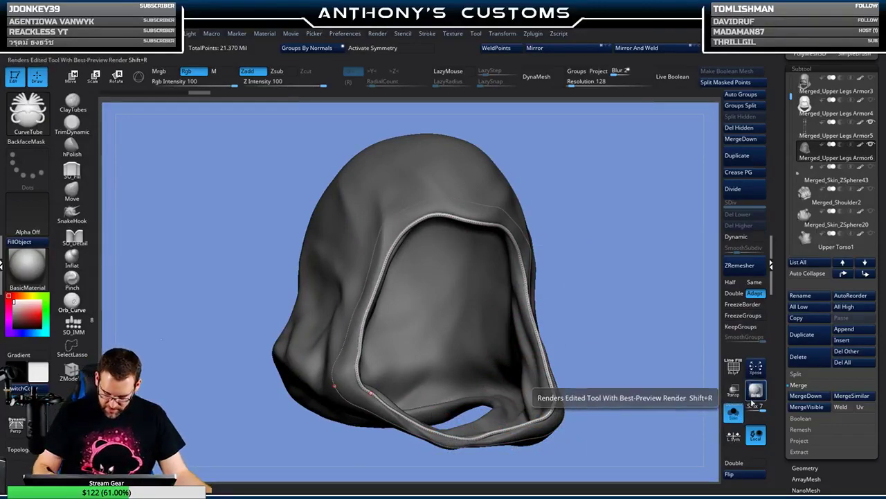
pyautogui.moveTo(673, 378); pyautogui.dragTo(406, 234)
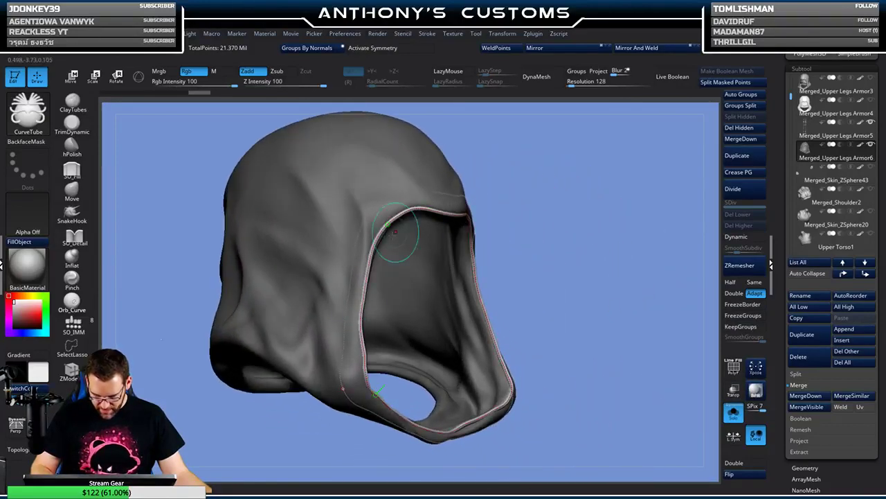
pyautogui.click(344, 325)
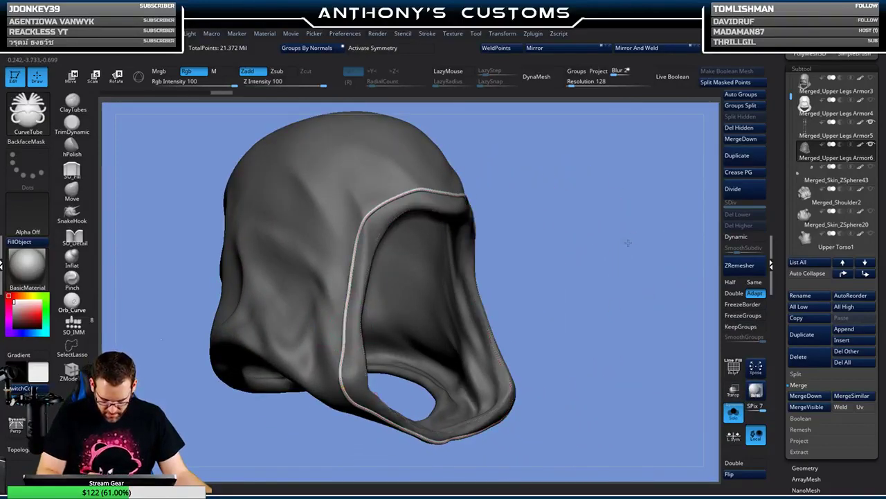
pyautogui.moveTo(628, 245)
pyautogui.mouseDown()
pyautogui.moveTo(603, 240)
pyautogui.moveTo(634, 252)
pyautogui.moveTo(613, 237)
pyautogui.mouseUp()
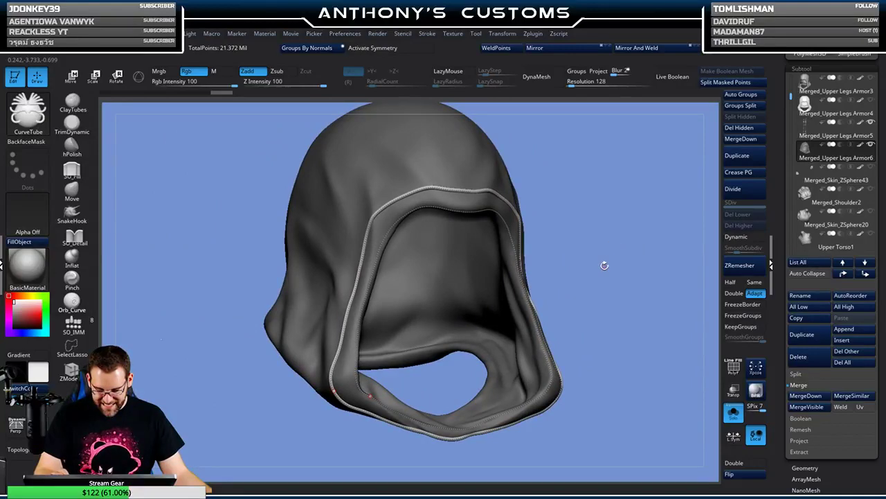
pyautogui.click(726, 82)
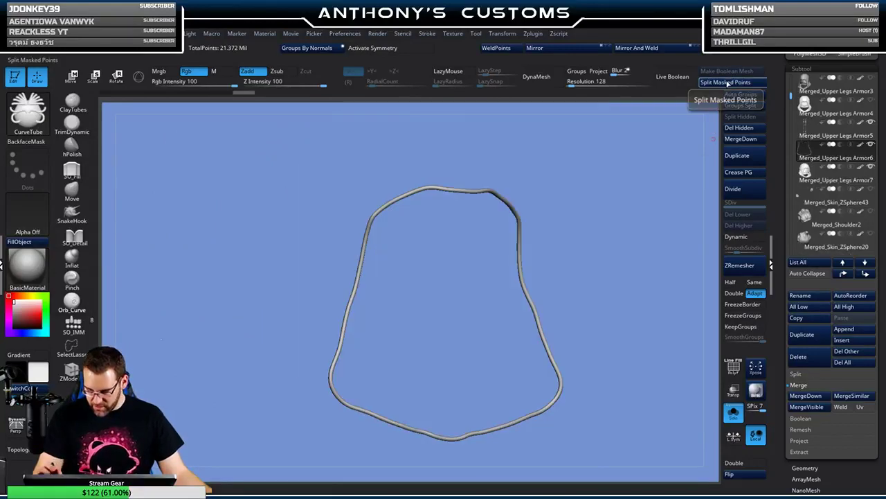
pyautogui.click(805, 104)
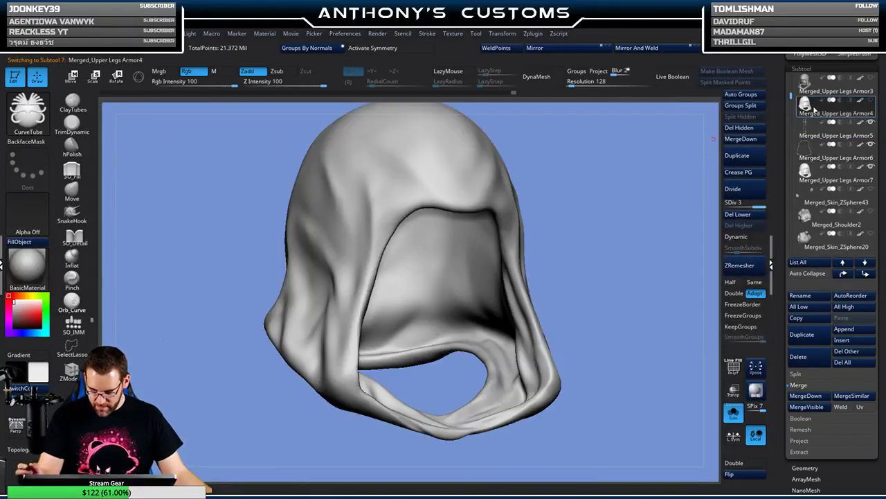
pyautogui.hotkey('shift', 'f')
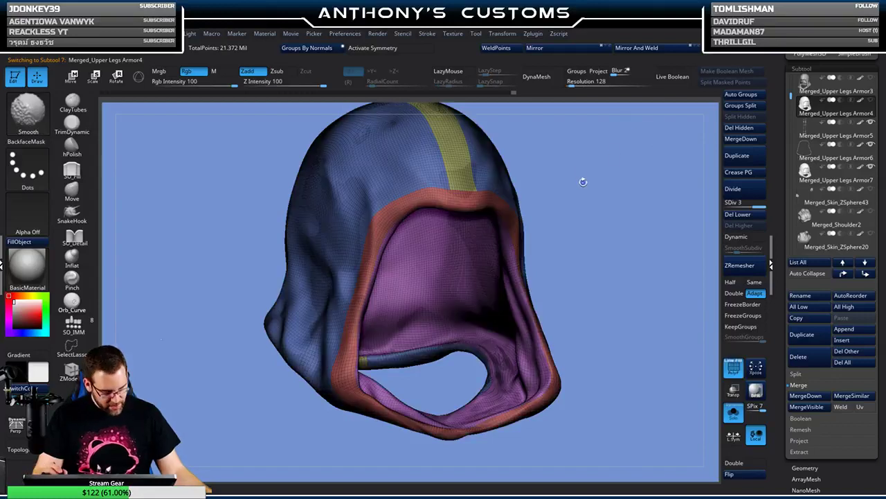
pyautogui.press('b')
pyautogui.press('c')
pyautogui.press('t')
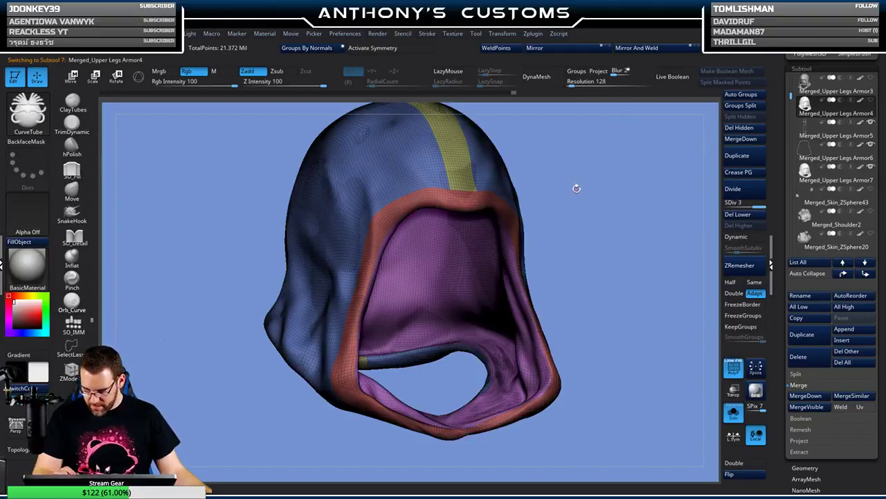
pyautogui.keyDown('ctrl'); pyautogui.keyDown('shift'); pyautogui.click(472, 207); pyautogui.keyUp('shift'); pyautogui.keyUp('ctrl')
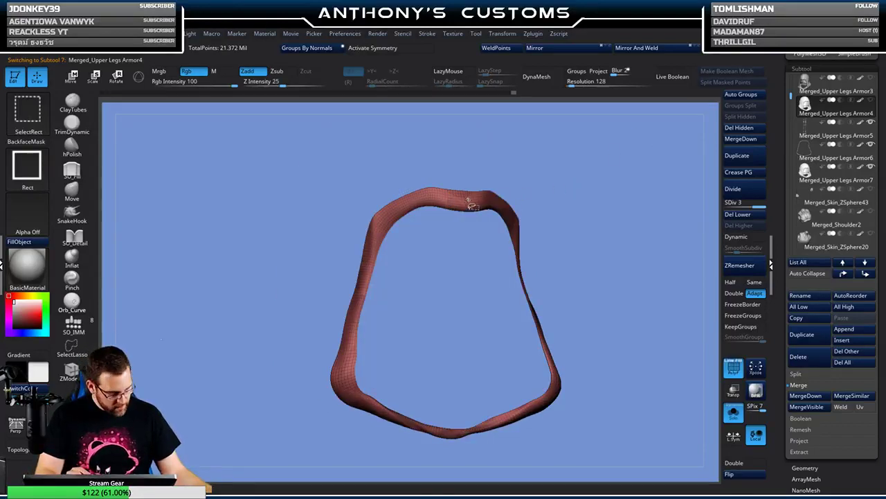
pyautogui.click(428, 32)
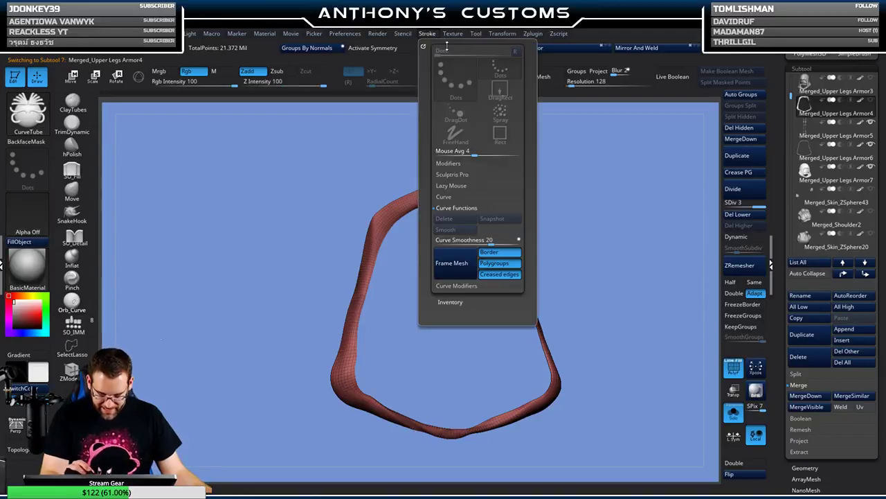
pyautogui.click(466, 260)
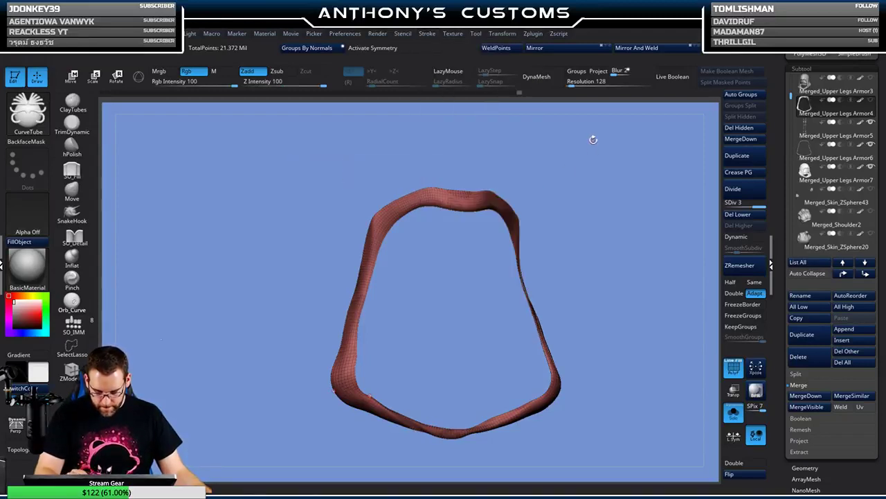
pyautogui.click(402, 219)
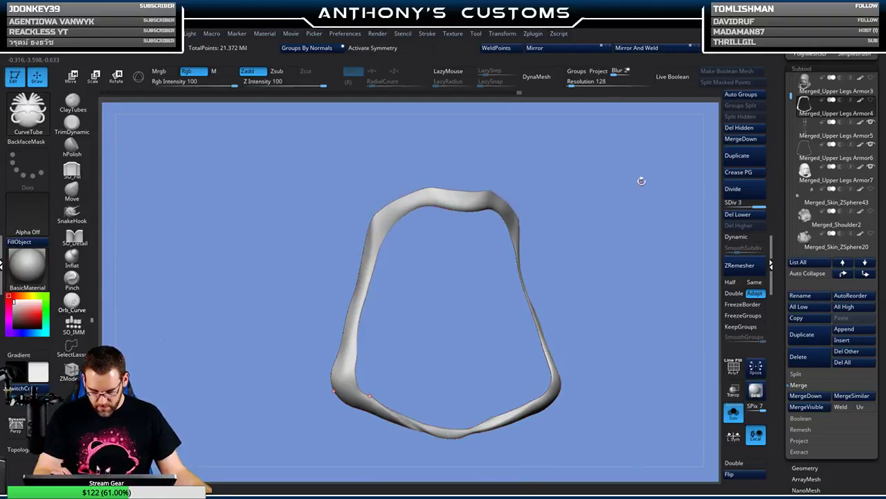
pyautogui.press('ctrl')
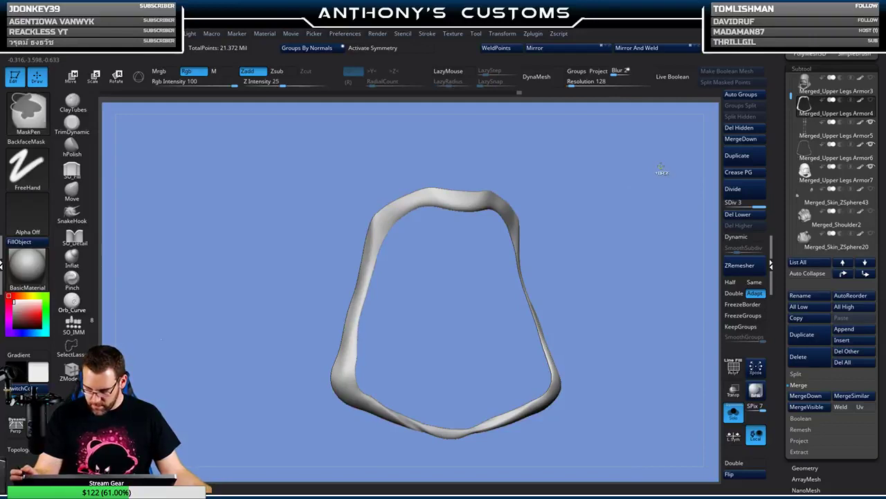
pyautogui.keyDown('ctrl'); pyautogui.keyDown('shift'); pyautogui.click(661, 170); pyautogui.keyUp('shift'); pyautogui.keyUp('ctrl')
pyautogui.hotkey('shift', 'f')
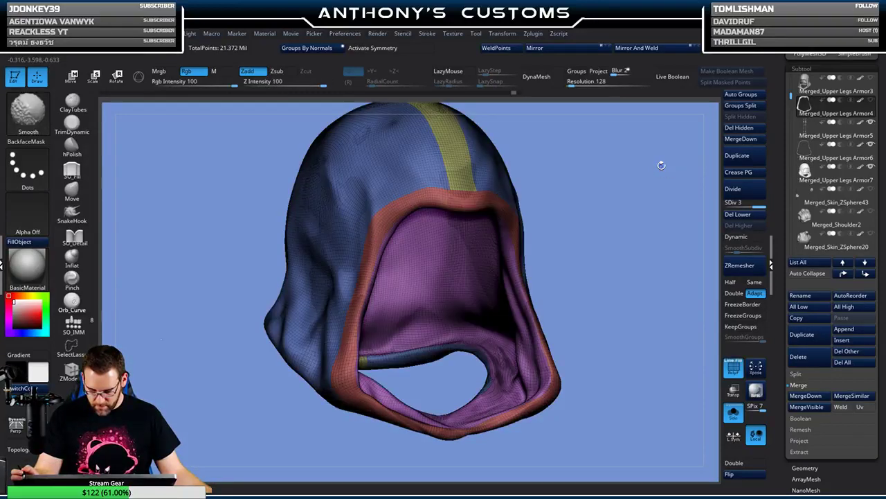
pyautogui.hotkey('shift', 'f')
# - Select the separated hood copy, isolate its opening-rim polygroup, and frame the rim's edges with curves
pyautogui.moveTo(817, 158)
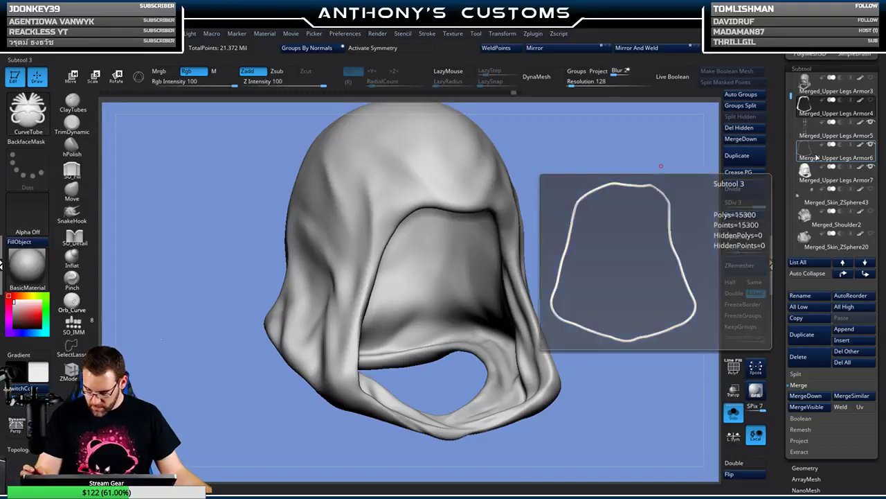
pyautogui.click(817, 158)
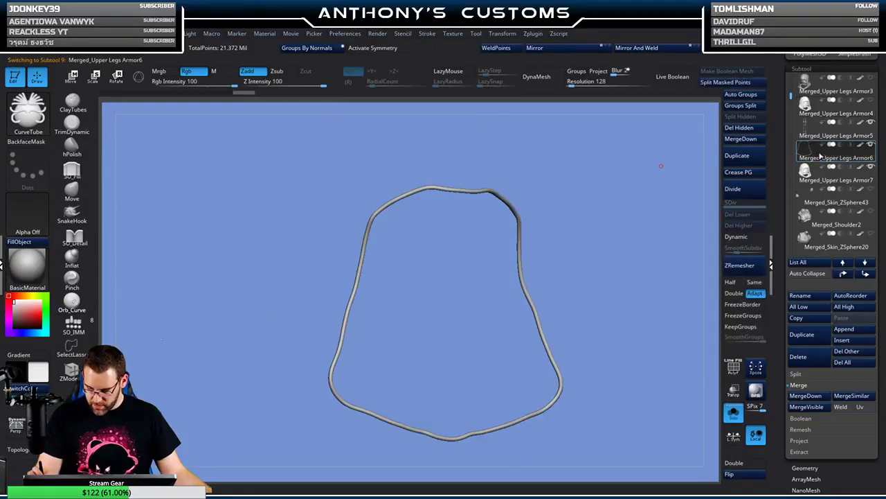
pyautogui.click(808, 179)
pyautogui.press('shift')
pyautogui.hotkey('shift', 'f')
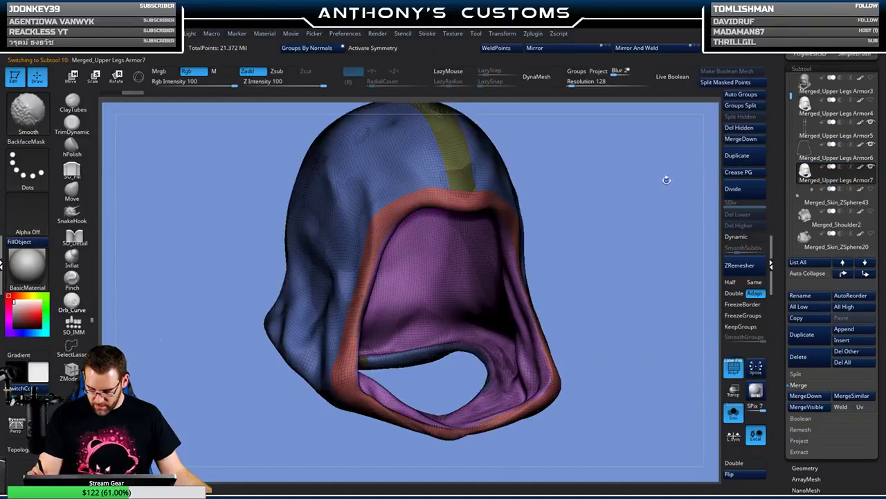
pyautogui.hotkey('shift', 'f')
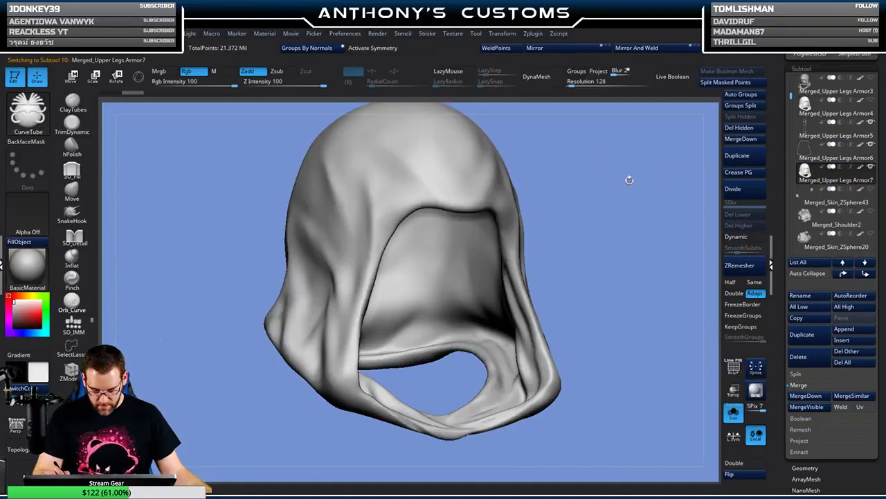
pyautogui.keyDown('ctrl'); pyautogui.keyDown('shift'); pyautogui.click(474, 205); pyautogui.keyUp('shift'); pyautogui.keyUp('ctrl')
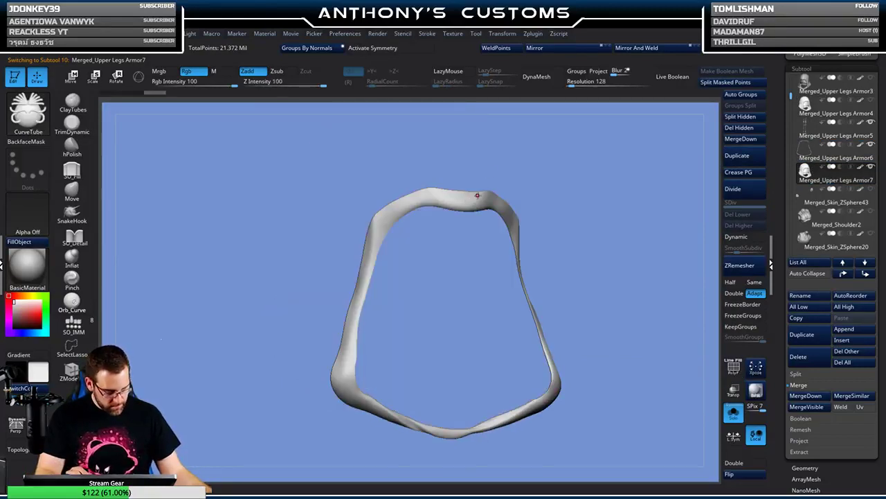
pyautogui.click(428, 33)
pyautogui.click(461, 263)
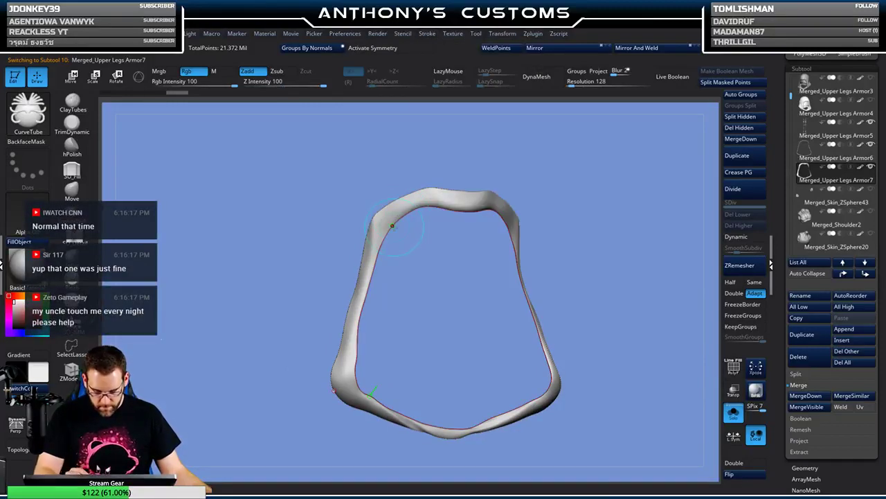
# - Apply the tube along the opening rim's inner edge with the full hood shown, and split it into its own subtool
pyautogui.keyDown('ctrl'); pyautogui.keyDown('shift'); pyautogui.click(453, 173); pyautogui.keyUp('shift'); pyautogui.keyUp('ctrl')
pyautogui.click(453, 174)
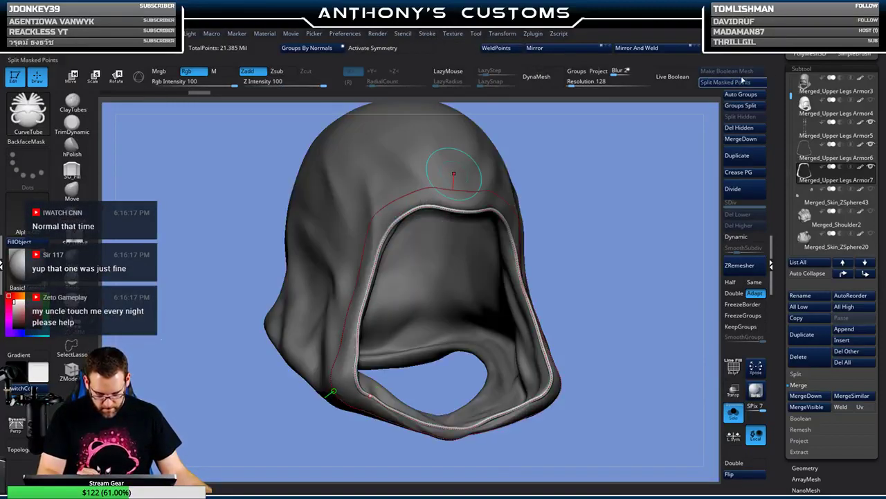
pyautogui.click(828, 162)
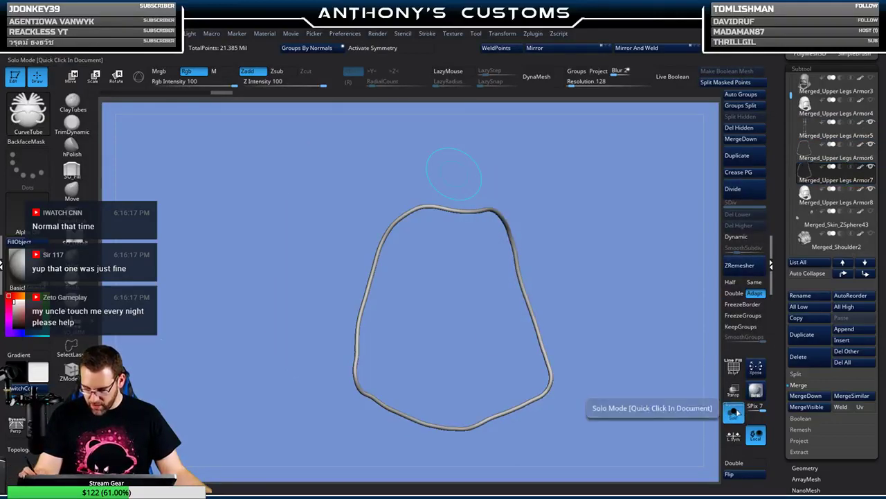
# - Turn off Solo mode and check the stripe and rim tubes together on the hood
pyautogui.click(733, 412)
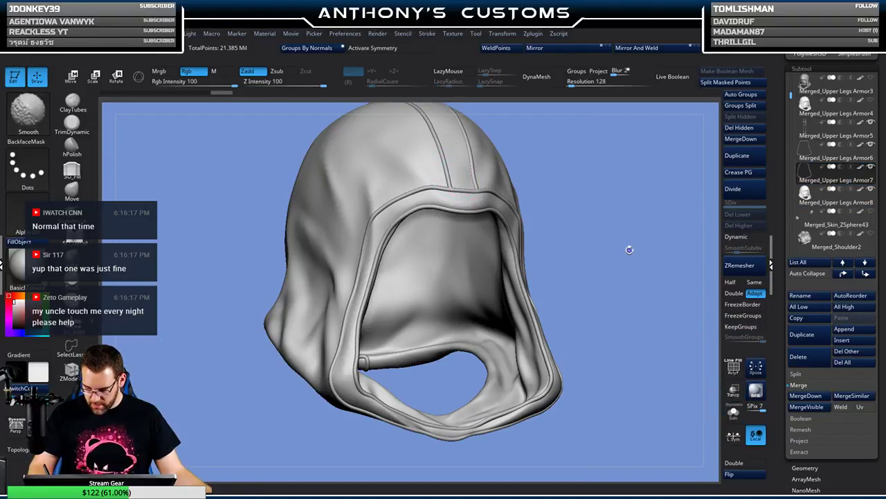
pyautogui.hotkey('shift', 'f')
pyautogui.hotkey('shift', 'f')
pyautogui.moveTo(619, 270); pyautogui.dragTo(637, 233)
# - Select the original subdivided hood and mask everything except its blue outer-shell polygroup
pyautogui.click(808, 109)
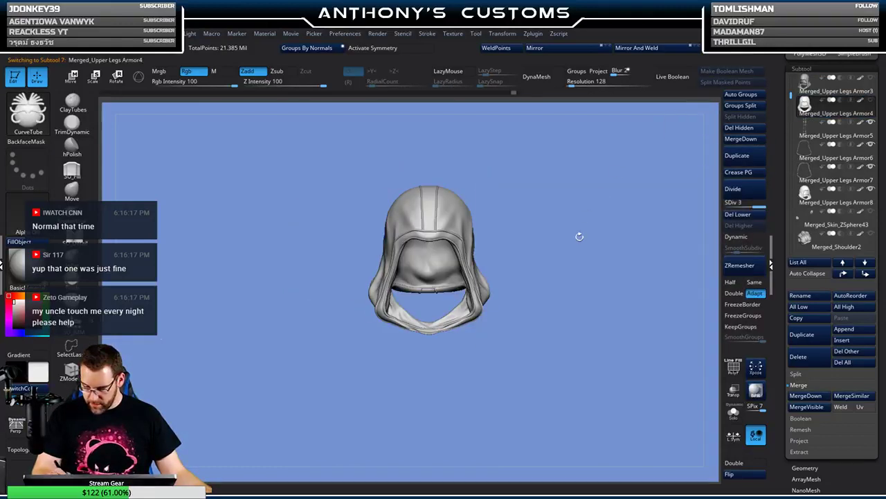
pyautogui.keyDown('alt'); pyautogui.moveTo(580, 237); pyautogui.dragTo(615, 212); pyautogui.keyUp('alt')
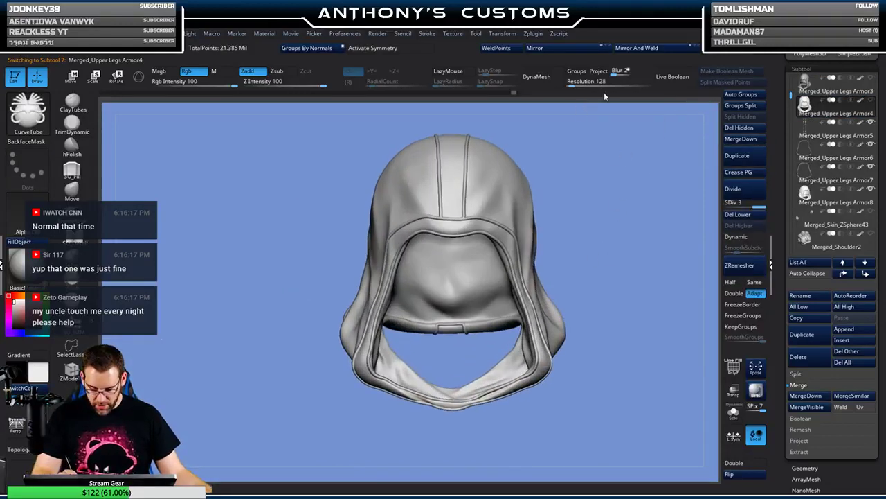
pyautogui.hotkey('shift', 'f')
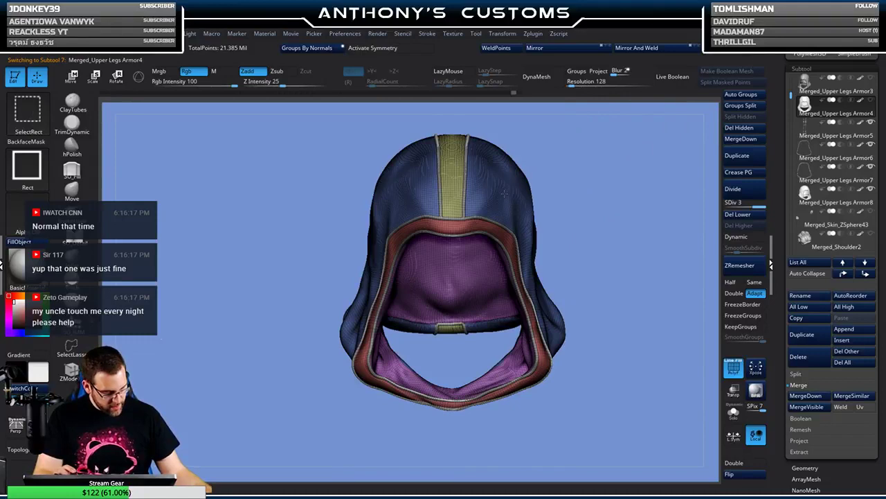
pyautogui.hotkey('shift', 'f')
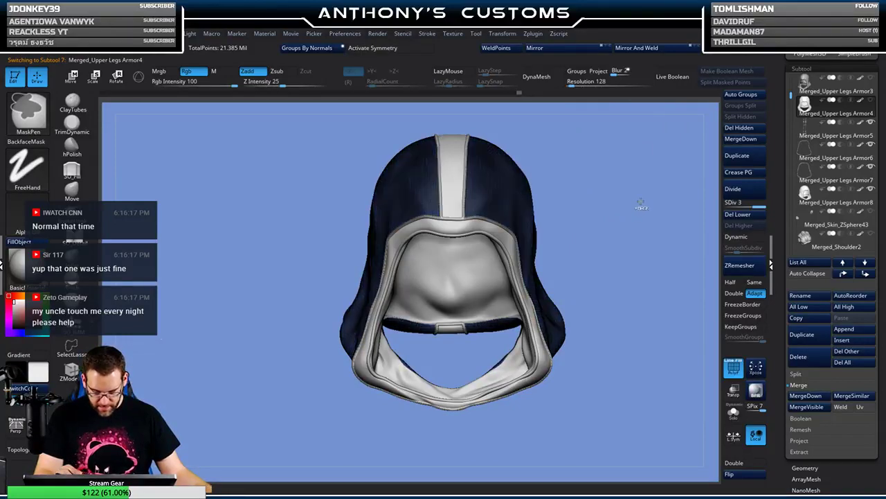
pyautogui.hotkey('ctrl', 'shift')
pyautogui.keyDown('ctrl'); pyautogui.keyDown('shift'); pyautogui.click(641, 208); pyautogui.keyUp('shift'); pyautogui.keyUp('ctrl')
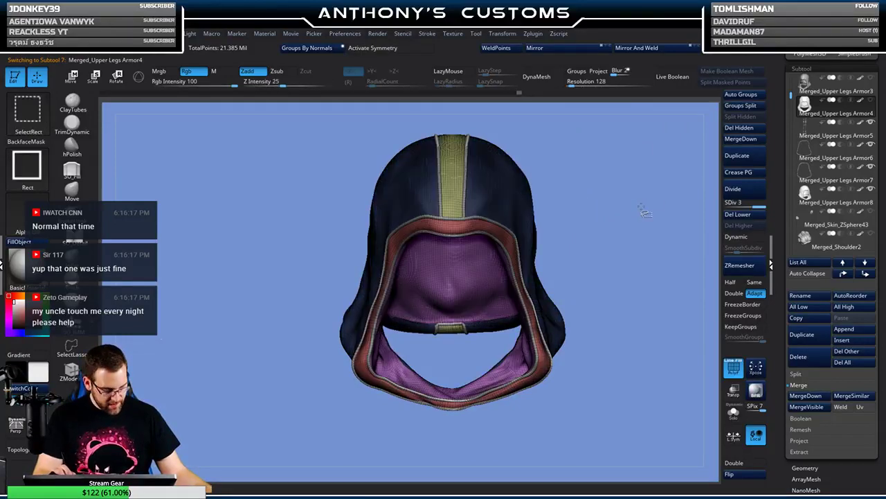
pyautogui.keyDown('ctrl'); pyautogui.click(638, 210); pyautogui.keyUp('ctrl')
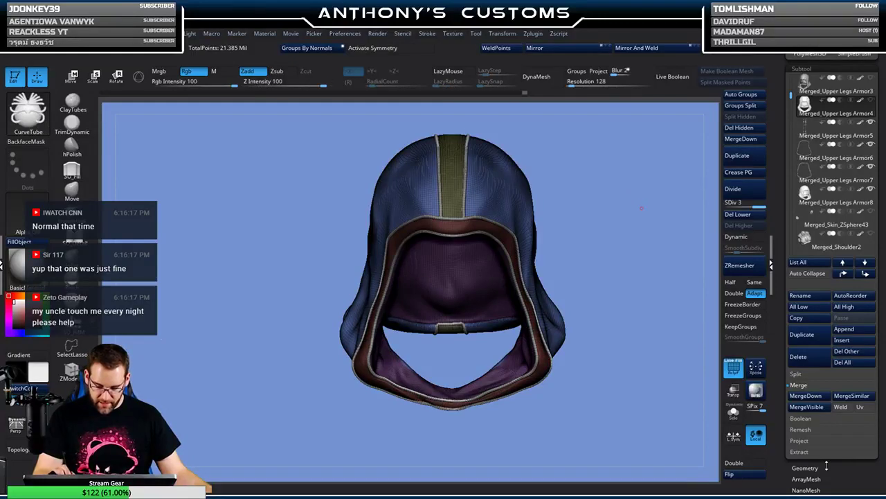
# - Hide the polygroup display and open the NoiseMaker surface noise editor for the masked hood
pyautogui.scroll(-5, 826, 468)
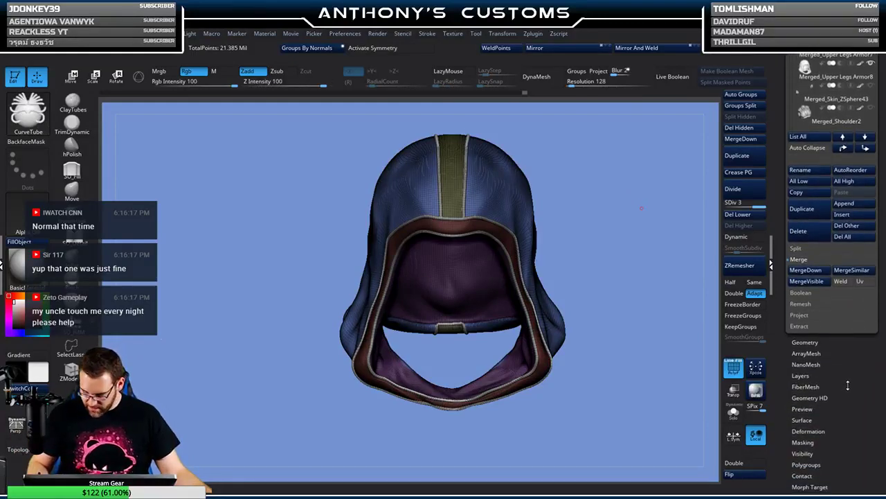
pyautogui.hotkey('shift', 'f')
pyautogui.scroll(-10, 805, 421)
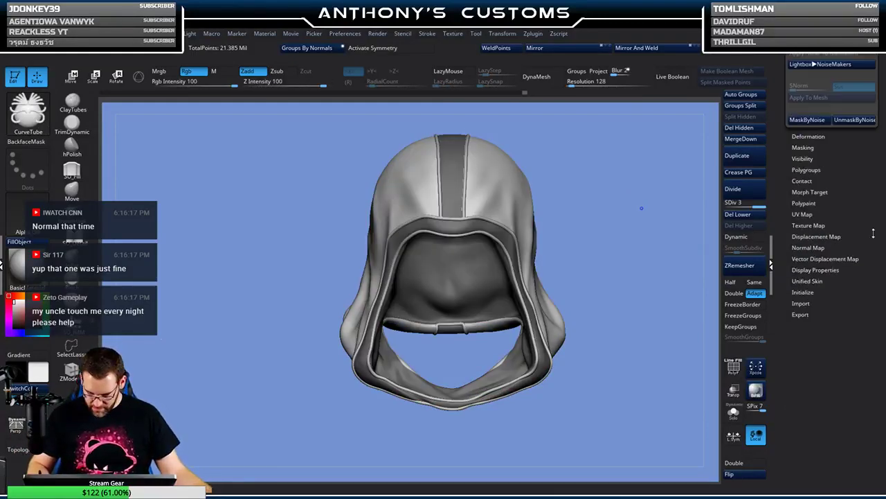
pyautogui.click(854, 86)
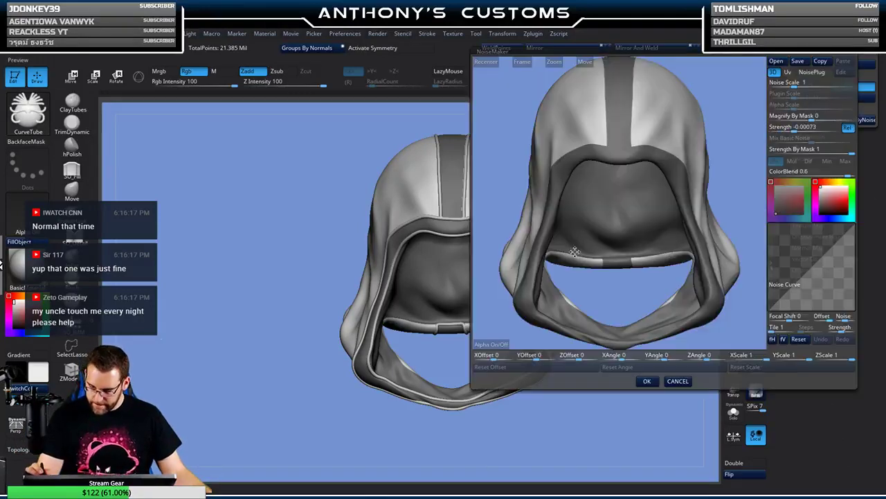
# - Try a hexagon surface noise in UV mode on the hood with basic noise mix 0, alpha scale 0.078 and strength -0.05785
pyautogui.click(788, 71)
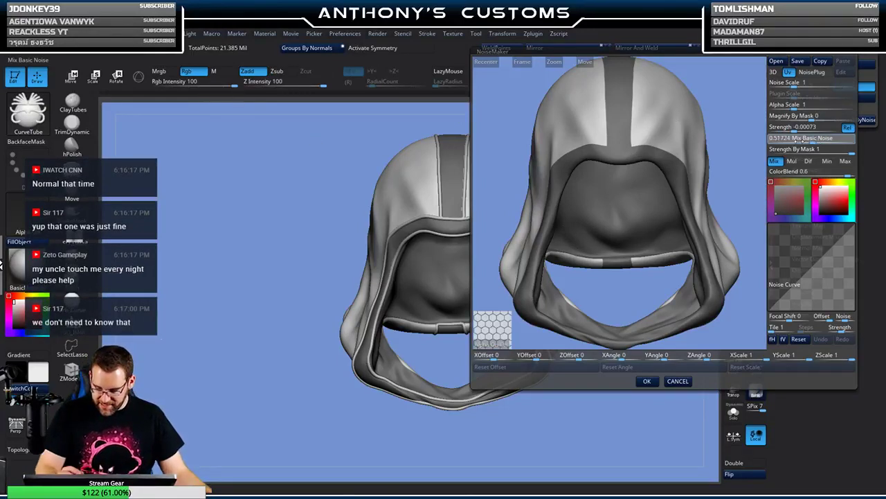
pyautogui.moveTo(815, 139); pyautogui.dragTo(762, 143)
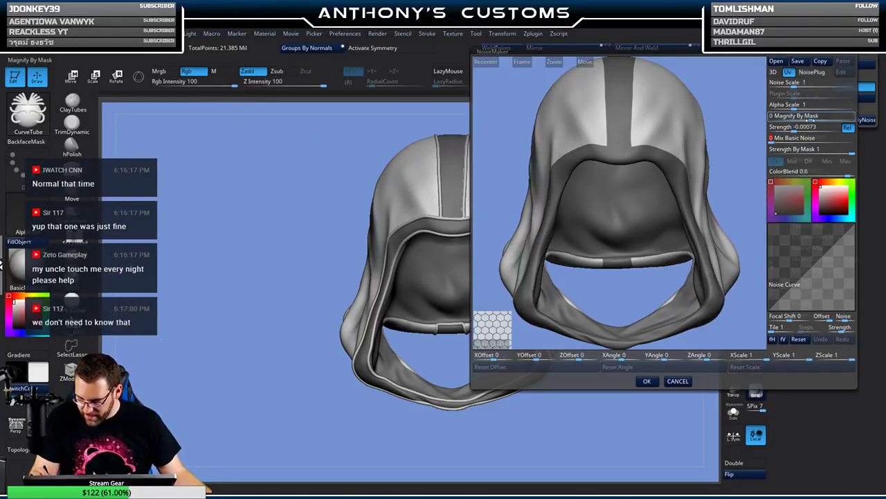
pyautogui.moveTo(805, 128); pyautogui.dragTo(790, 129)
pyautogui.moveTo(786, 130); pyautogui.dragTo(784, 109)
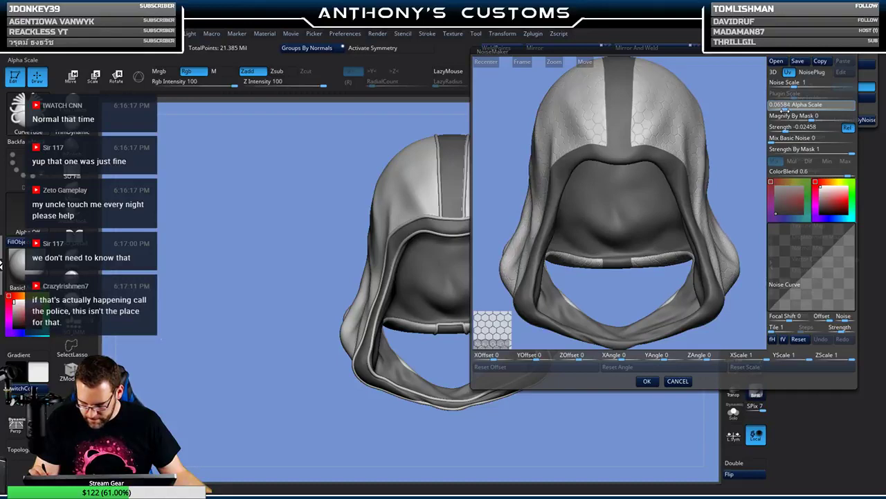
pyautogui.click(784, 110)
pyautogui.moveTo(785, 129); pyautogui.dragTo(785, 130)
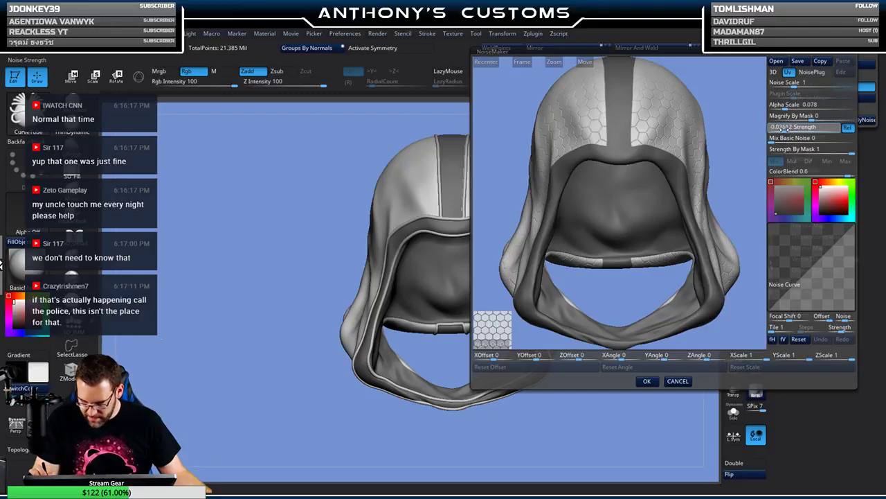
pyautogui.moveTo(786, 129); pyautogui.dragTo(786, 129)
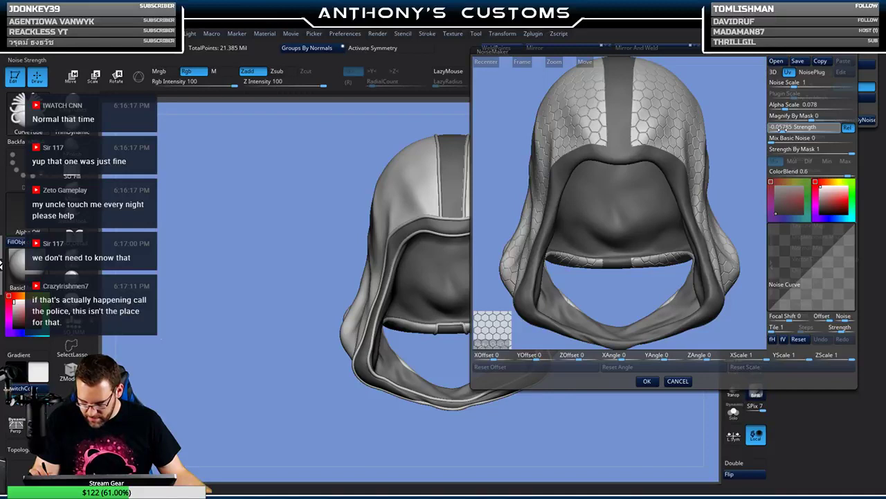
pyautogui.click(782, 130)
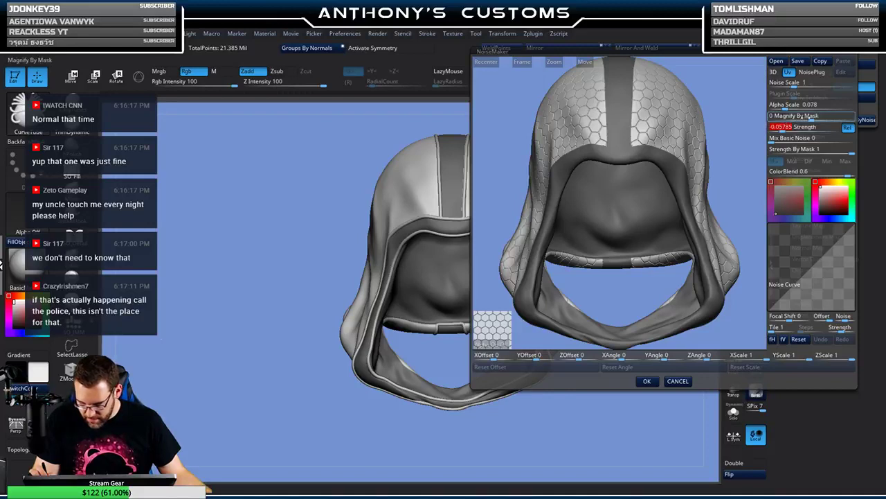
pyautogui.click(647, 381)
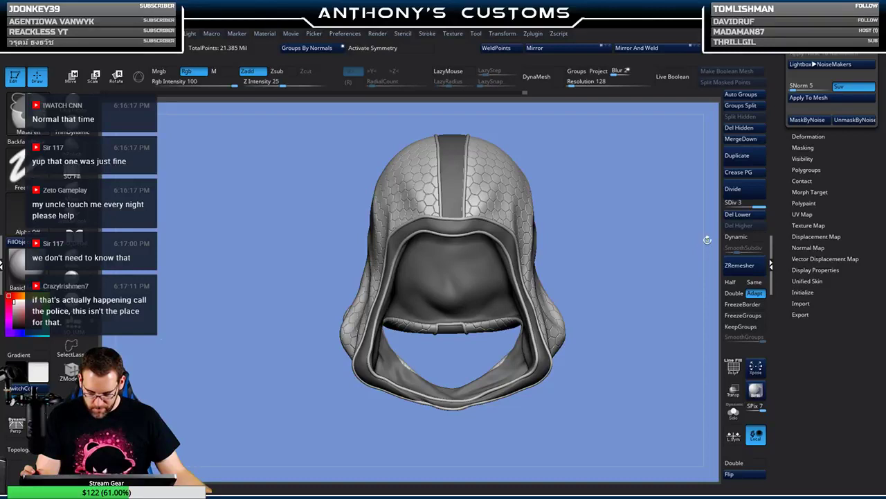
pyautogui.hotkey('ctrl', 'z')
# - Clear the hood's mask and divide its mesh to subdivision level 4
pyautogui.keyDown('ctrl'); pyautogui.moveTo(632, 191); pyautogui.dragTo(644, 197); pyautogui.keyUp('ctrl')
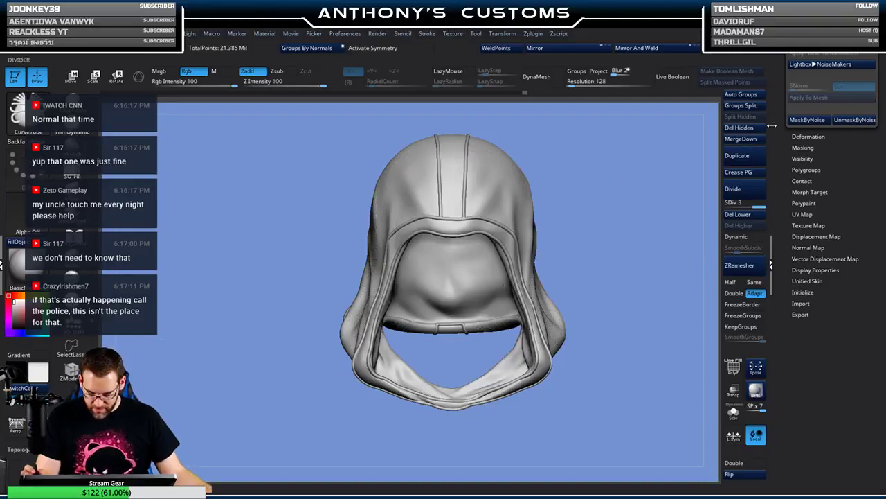
pyautogui.click(748, 189)
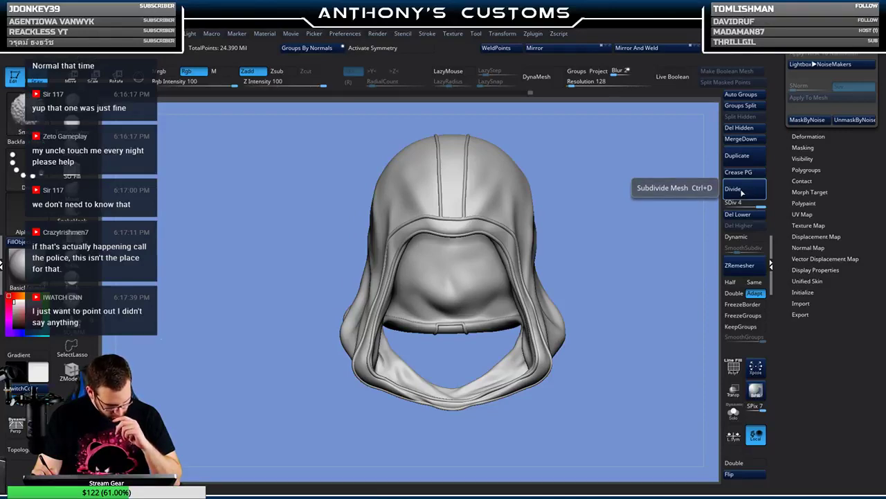
pyautogui.hotkey('shift', 'f')
pyautogui.hotkey('shift', 'f')
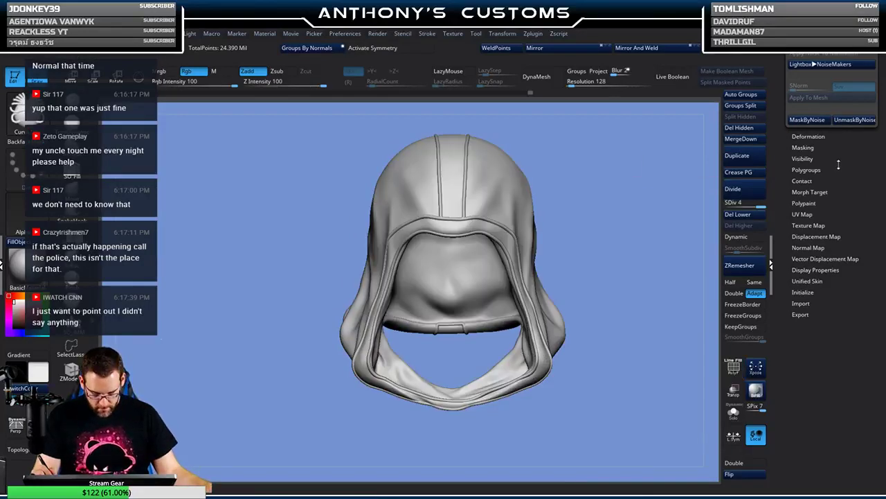
# - Isolate the hood's outer side panels and piping and mask everything else on the hood
pyautogui.scroll(5, 844, 164)
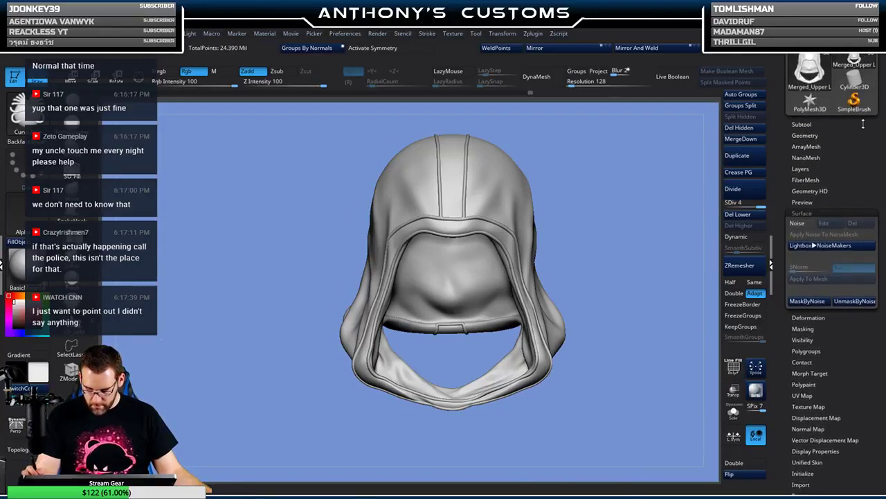
pyautogui.click(802, 125)
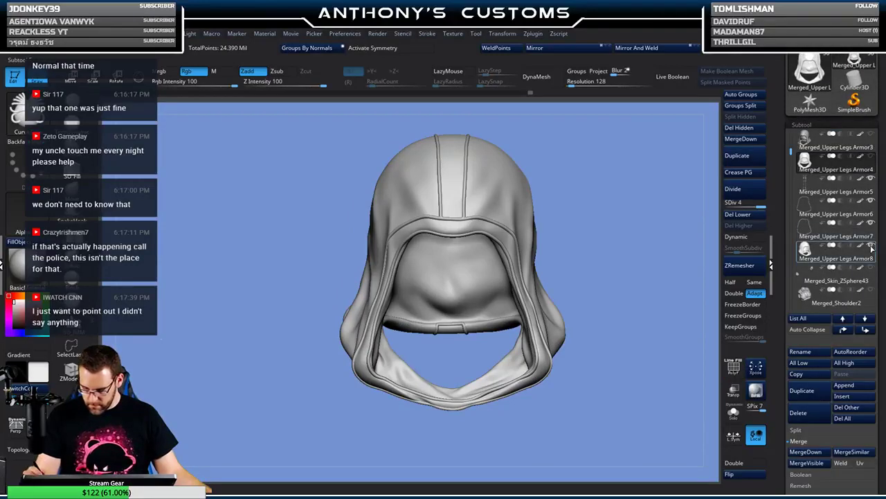
pyautogui.hotkey('shift', 'f')
pyautogui.hotkey('shift', 'f')
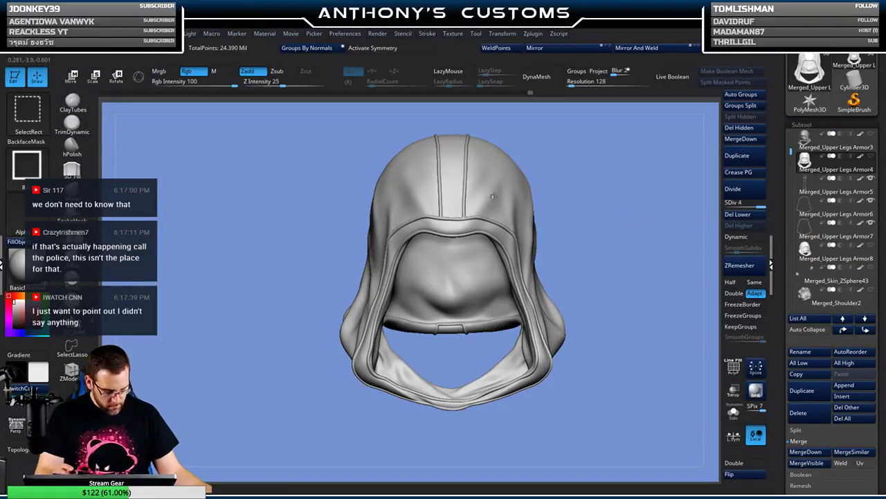
pyautogui.keyDown('ctrl'); pyautogui.keyDown('shift'); pyautogui.click(492, 196); pyautogui.keyUp('shift'); pyautogui.keyUp('ctrl')
pyautogui.keyDown('ctrl'); pyautogui.click(651, 220); pyautogui.keyUp('ctrl')
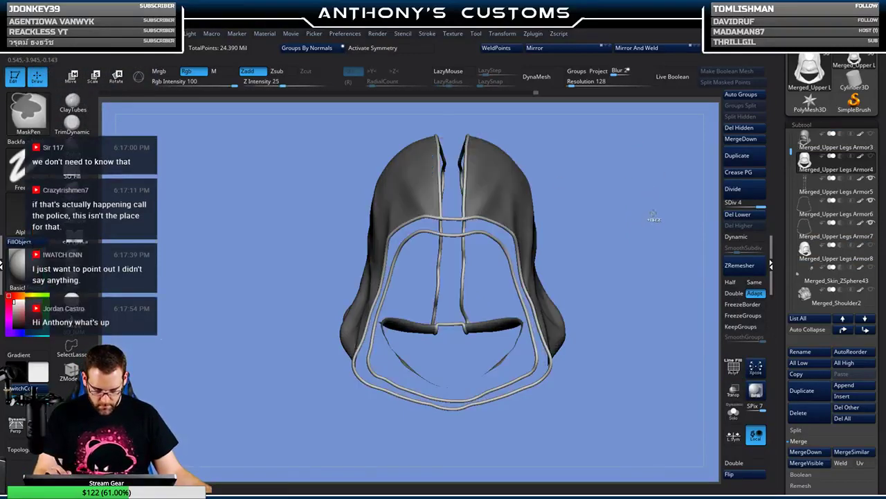
pyautogui.hotkey('ctrl', 'shift')
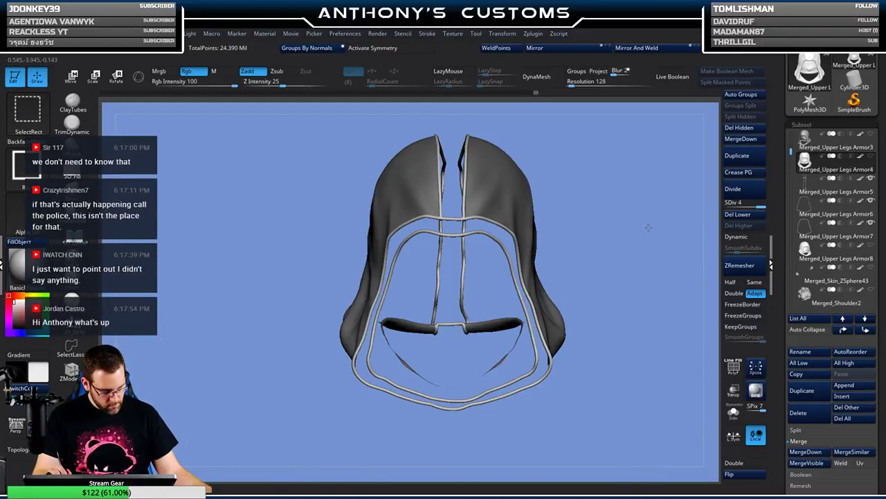
pyautogui.keyDown('ctrl'); pyautogui.keyDown('shift'); pyautogui.click(648, 227); pyautogui.keyUp('shift'); pyautogui.keyUp('ctrl')
pyautogui.keyDown('ctrl'); pyautogui.click(645, 223); pyautogui.keyUp('ctrl')
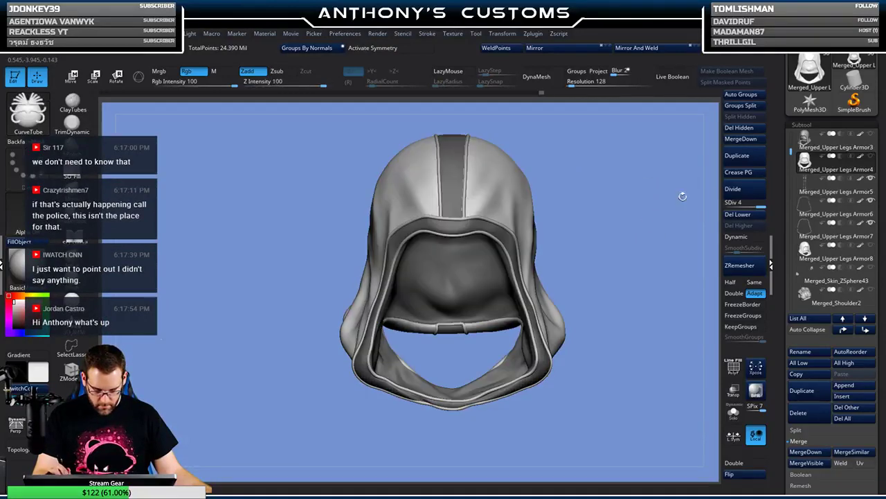
# - Apply a hexagon UV noise to the hood mesh with basic noise mix 0, alpha scale 0.04606 and strength -0.10888
pyautogui.scroll(-5, 875, 314)
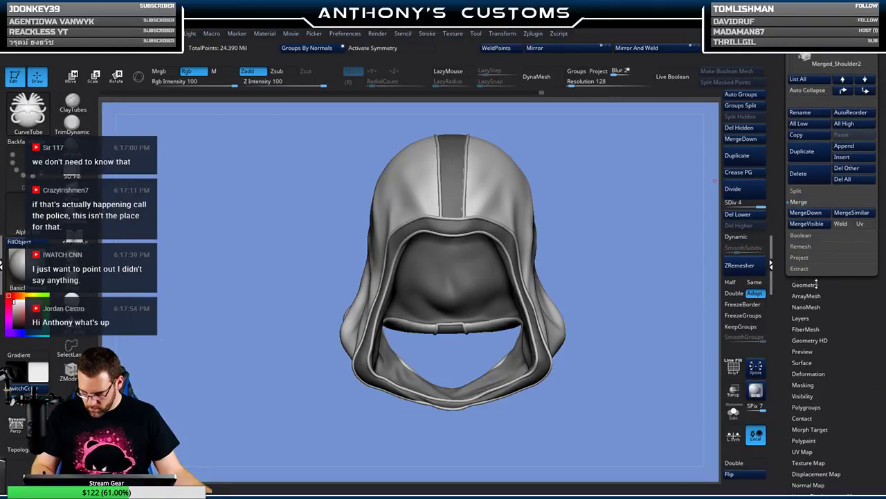
pyautogui.click(802, 362)
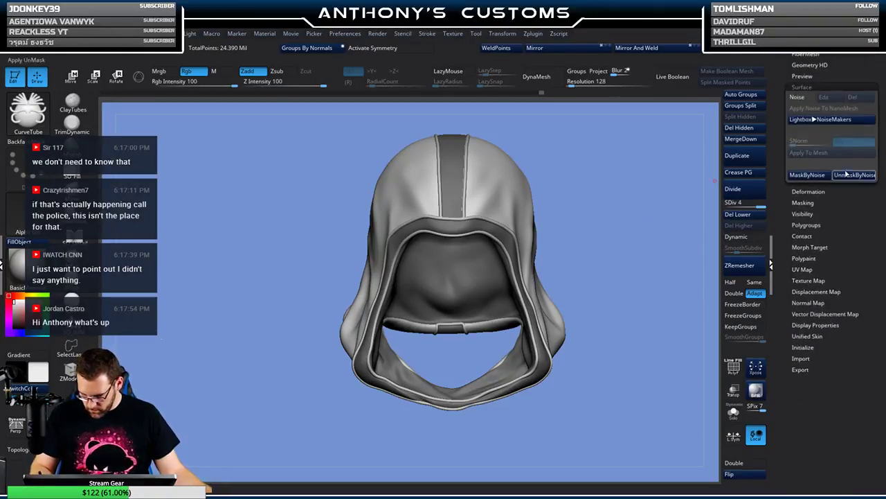
pyautogui.click(796, 97)
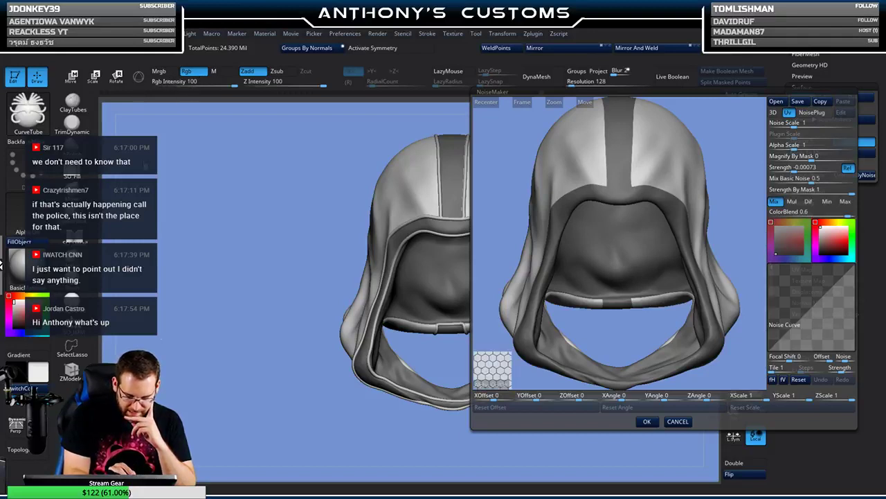
pyautogui.moveTo(810, 180); pyautogui.dragTo(781, 148)
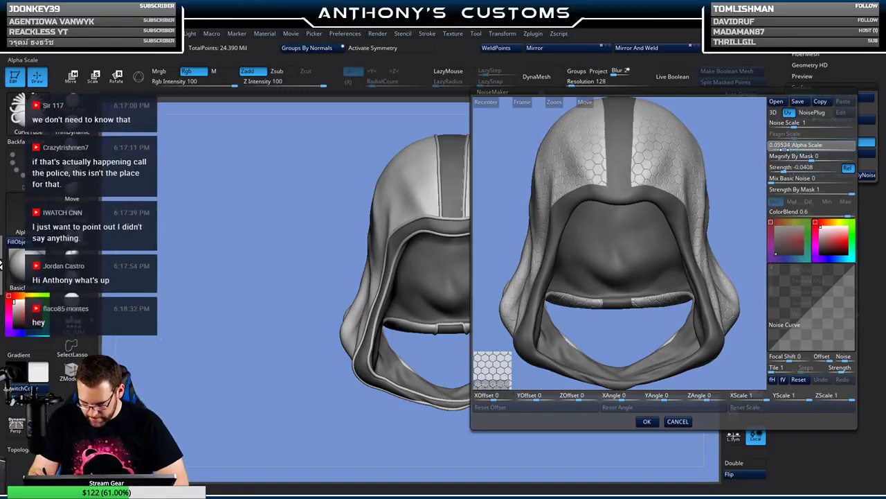
pyautogui.moveTo(782, 149); pyautogui.dragTo(781, 148)
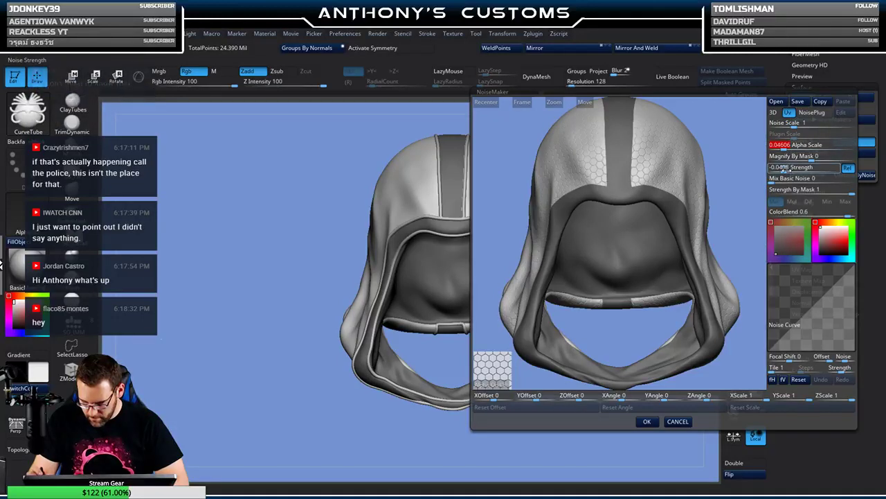
pyautogui.moveTo(785, 168); pyautogui.dragTo(778, 167)
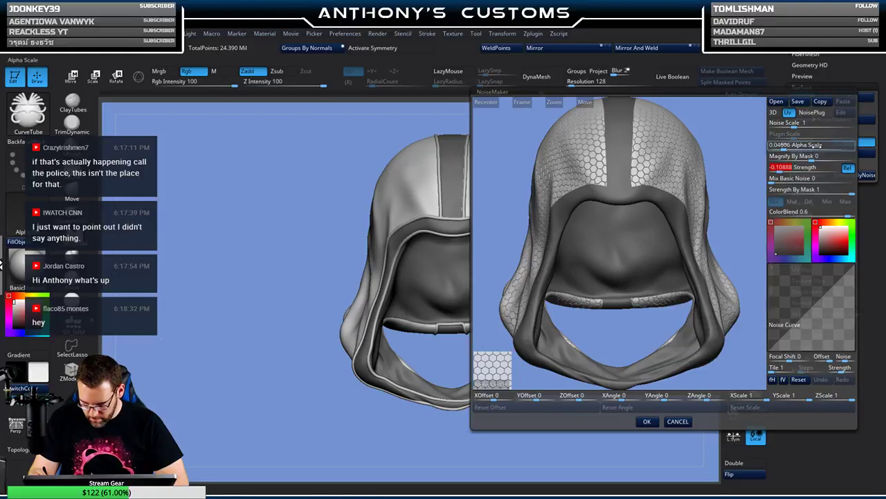
pyautogui.click(646, 421)
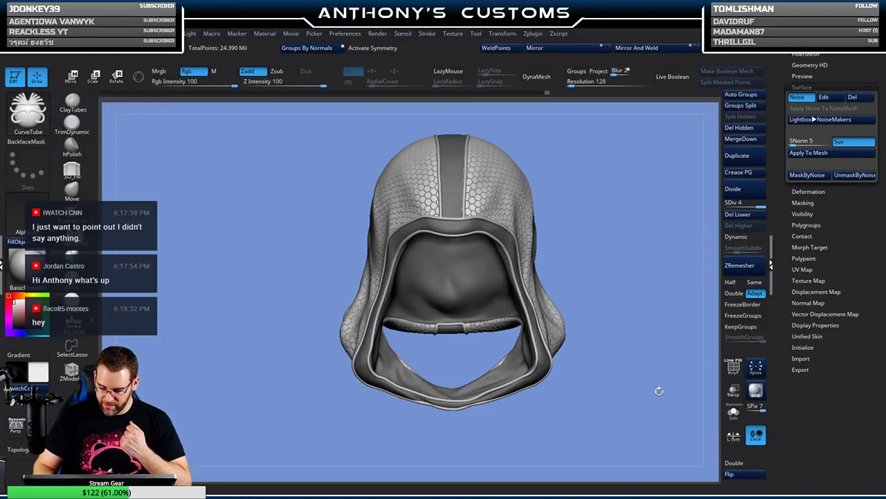
pyautogui.click(814, 160)
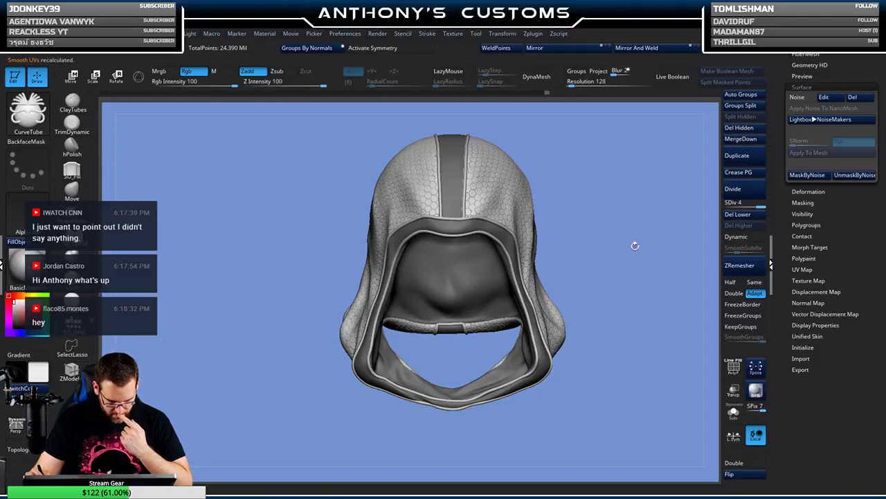
# - Show the Upper Torso1 and Merged_Skin_ZSphere43 subtools together with the hood
pyautogui.moveTo(634, 248); pyautogui.dragTo(643, 176)
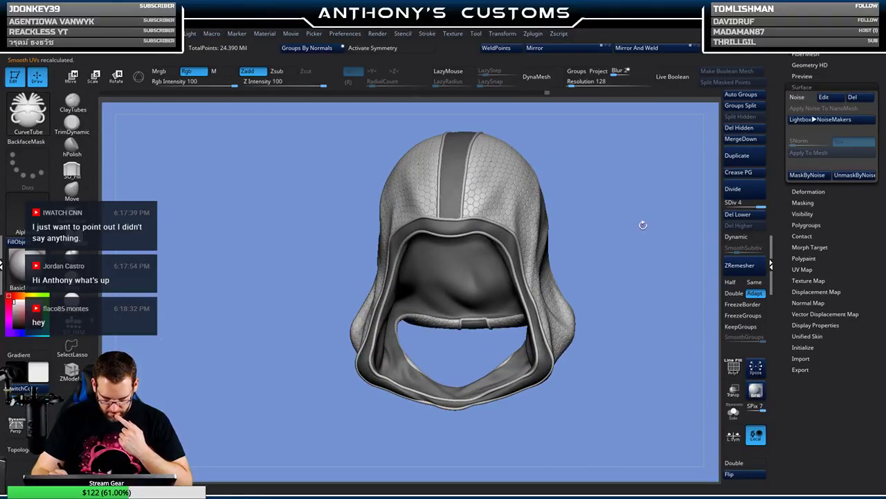
pyautogui.moveTo(643, 225); pyautogui.dragTo(593, 348)
pyautogui.keyDown('alt'); pyautogui.moveTo(612, 284); pyautogui.dragTo(595, 336); pyautogui.keyUp('alt')
pyautogui.moveTo(859, 194); pyautogui.dragTo(858, 391)
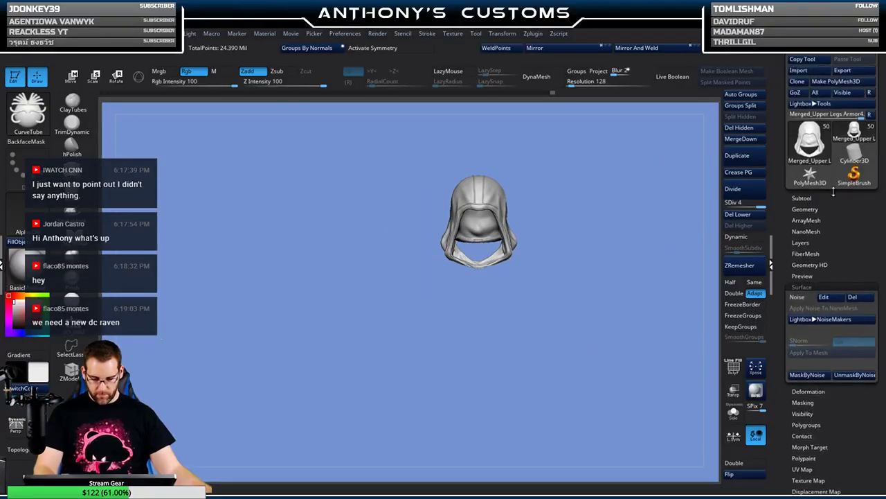
pyautogui.click(806, 198)
pyautogui.moveTo(884, 270); pyautogui.dragTo(884, 157)
pyautogui.moveTo(792, 111); pyautogui.dragTo(792, 119)
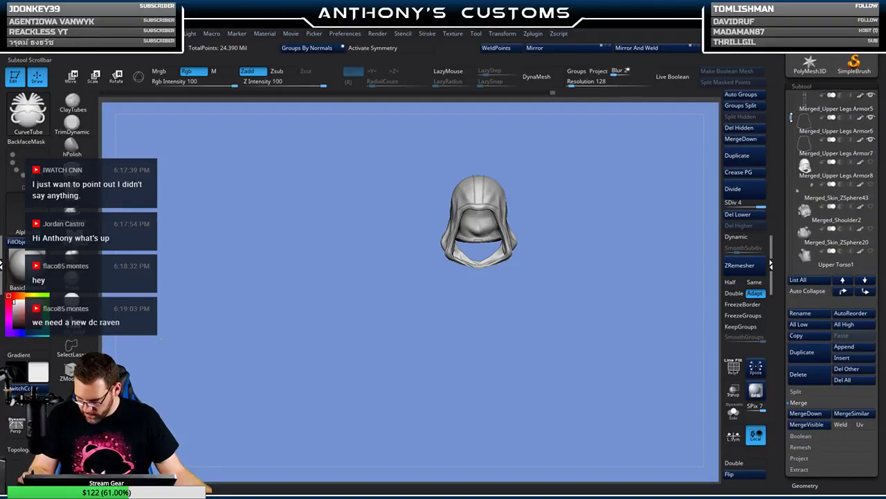
pyautogui.moveTo(839, 226)
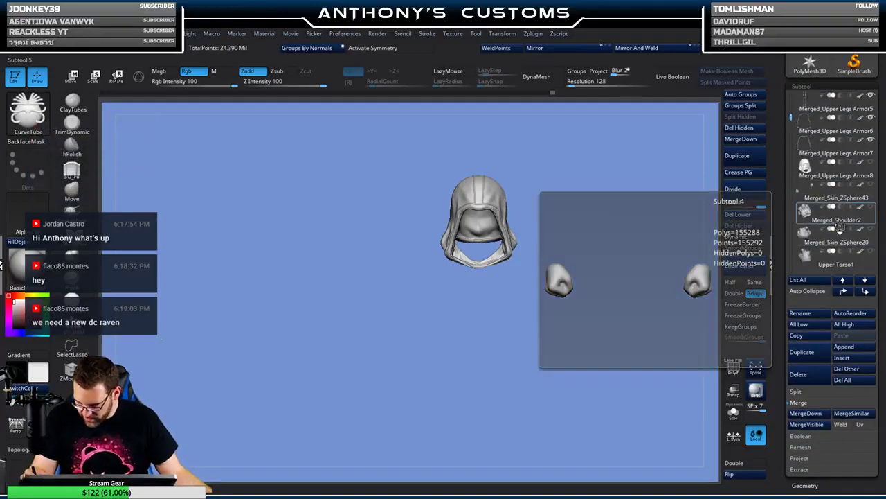
pyautogui.moveTo(844, 261)
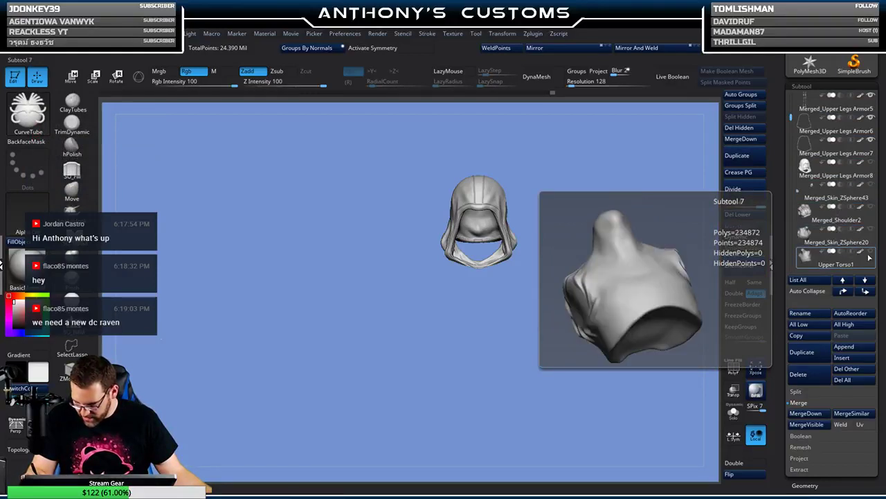
pyautogui.click(871, 253)
pyautogui.click(871, 186)
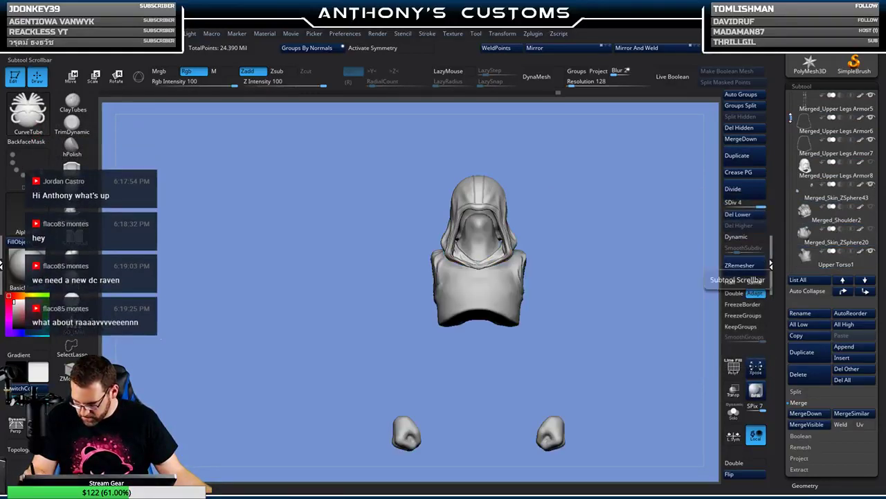
# - Show the Merged_Skin_ZSphere28 chest armour, the masked head and the spiked shoulder pieces
pyautogui.scroll(-1, 791, 121)
pyautogui.scroll(-2, 791, 121)
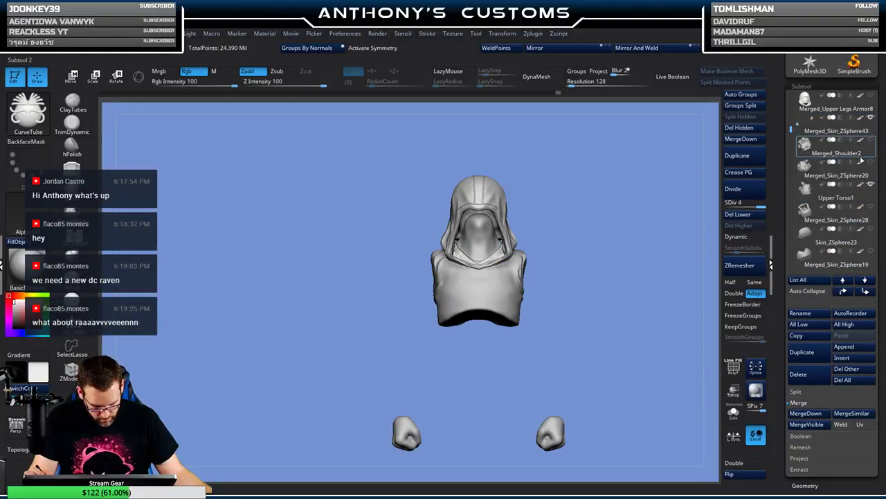
pyautogui.click(871, 207)
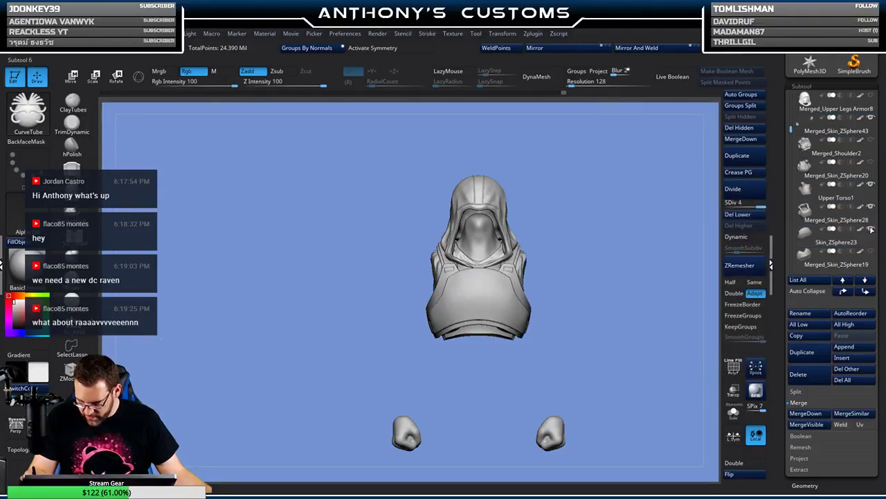
pyautogui.moveTo(790, 129); pyautogui.dragTo(791, 92)
pyautogui.click(869, 208)
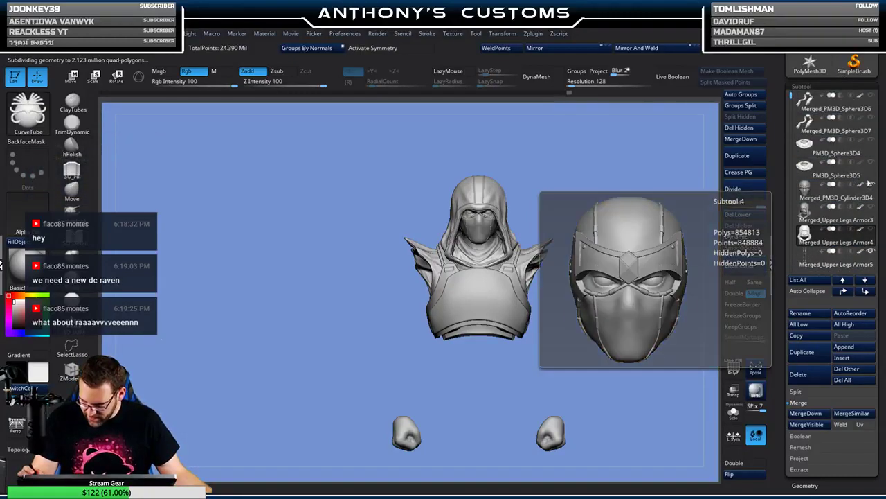
# - Show the abdominal armour Merged_Skin_ZSphere30 and the upper-arm armour Merged_Shoulders8
pyautogui.moveTo(823, 105)
pyautogui.moveTo(790, 96); pyautogui.dragTo(791, 177)
pyautogui.click(835, 155)
pyautogui.click(872, 141)
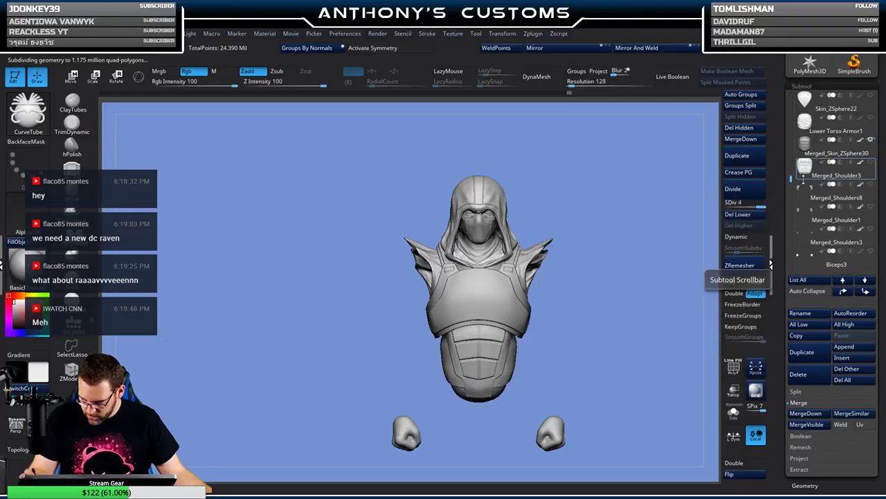
pyautogui.click(870, 209)
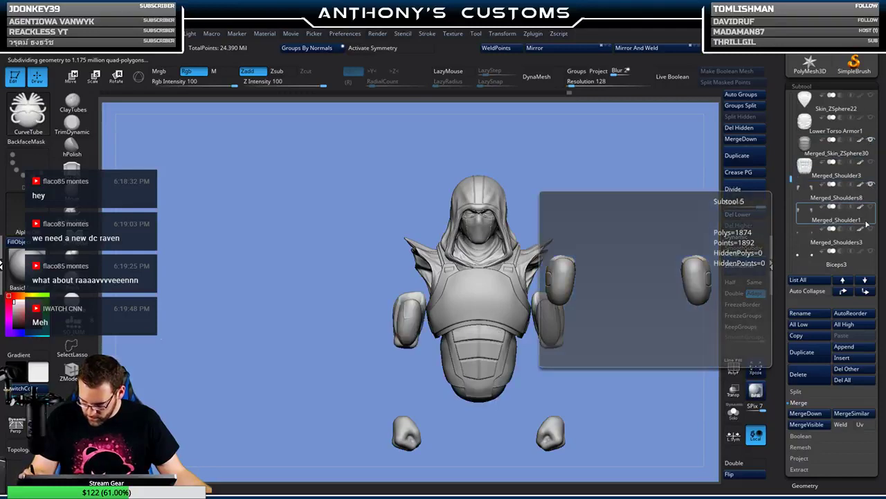
# - Show the elbow pieces Merged_Shoulders3 and the forearms Merged_Shoulders4 alongside the torso
pyautogui.click(871, 259)
pyautogui.scroll(-2, 825, 182)
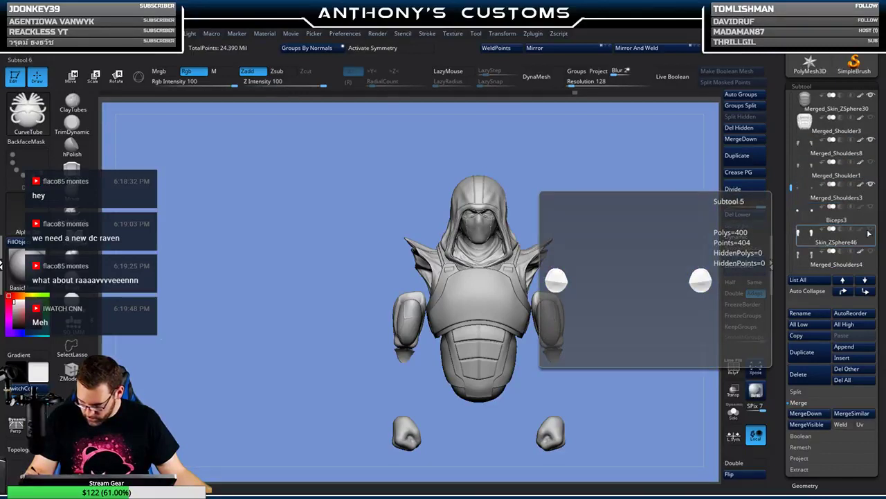
pyautogui.click(870, 252)
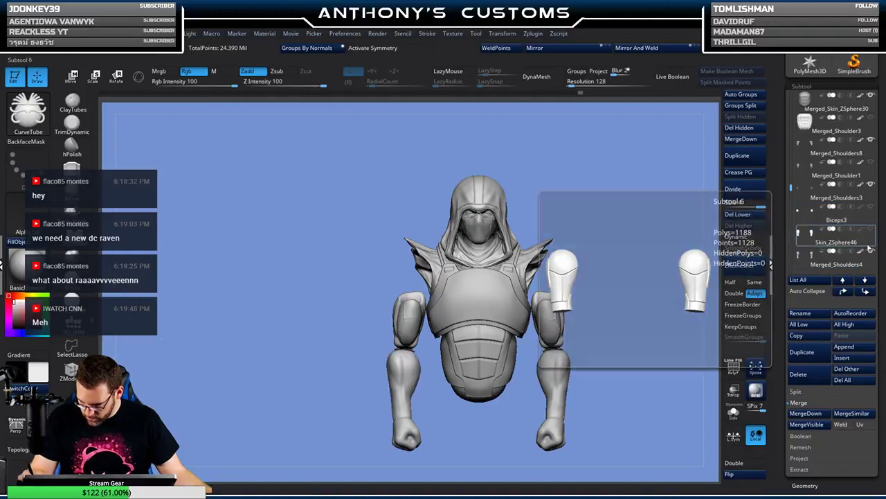
# - Show the wrapped forearm bands Skin_ZSphere8 and the rounded shoulder muscles Merged_Shoulders2
pyautogui.scroll(-3, 810, 180)
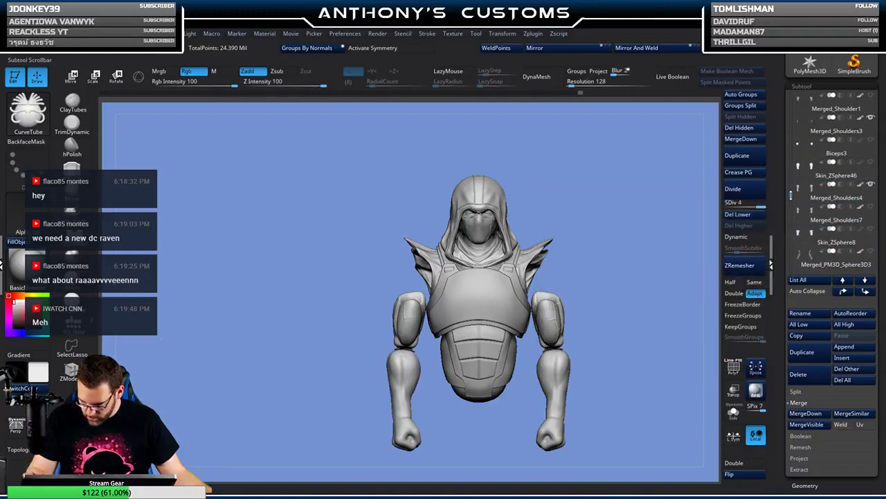
pyautogui.click(831, 220)
pyautogui.click(834, 239)
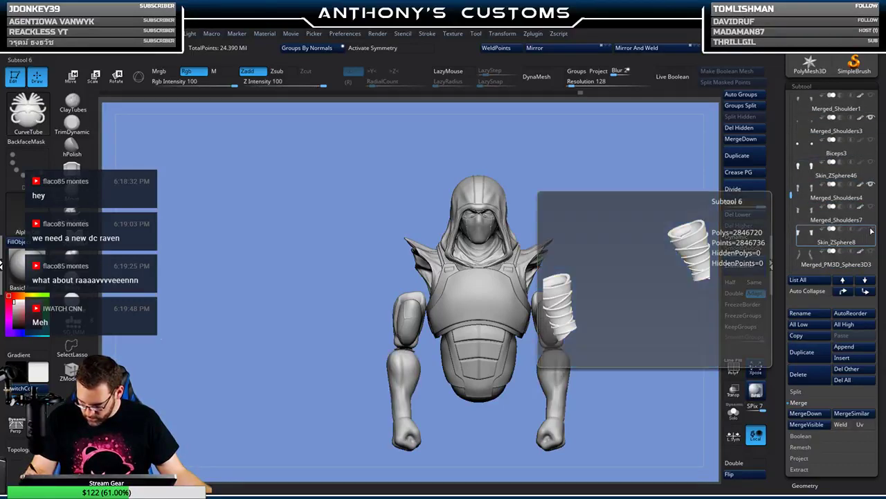
pyautogui.click(870, 231)
pyautogui.moveTo(790, 195); pyautogui.dragTo(790, 151)
pyautogui.moveTo(860, 207)
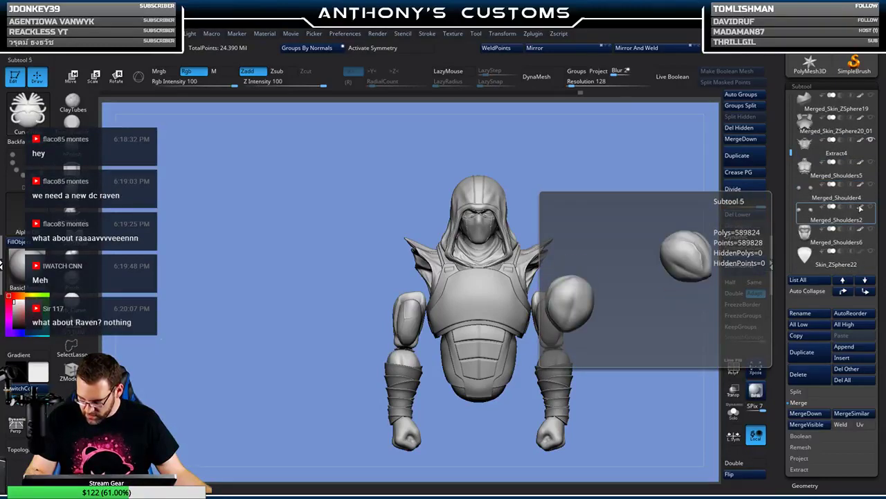
pyautogui.click(836, 173)
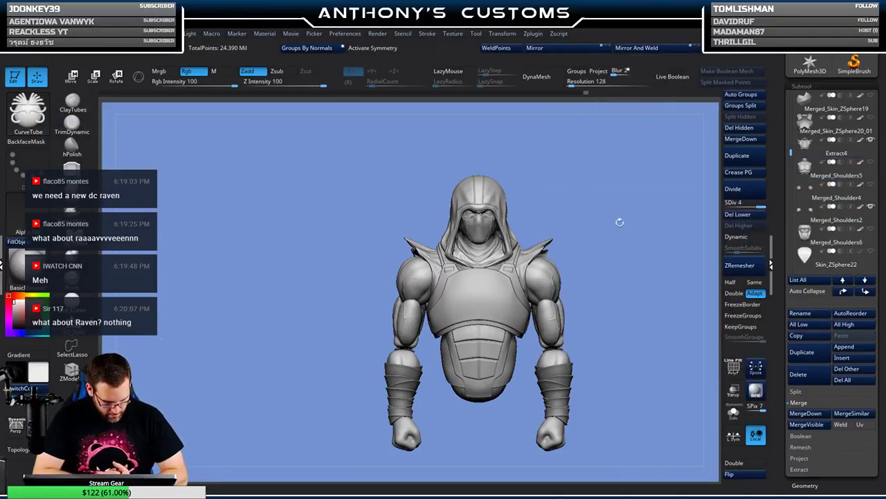
# - Examine the hood's hexagon texture and polygroups against the assembled upper body from the front and sides
pyautogui.moveTo(625, 240); pyautogui.dragTo(636, 206)
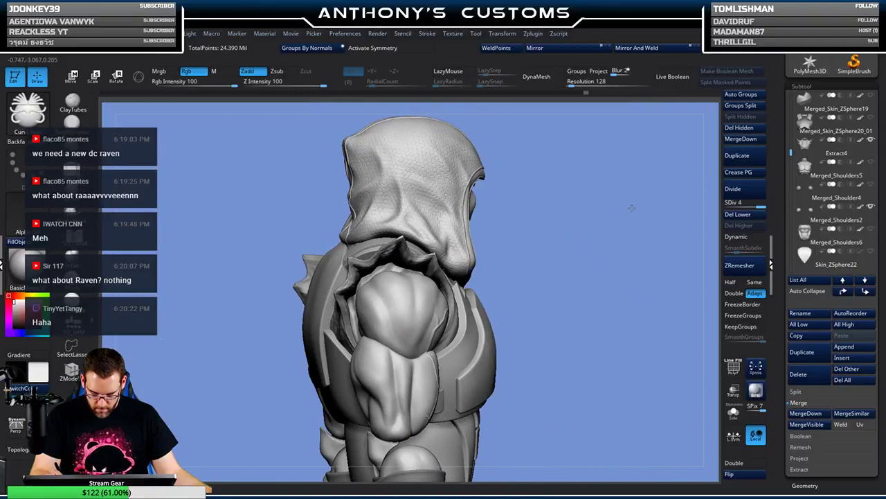
pyautogui.moveTo(631, 208)
pyautogui.mouseDown()
pyautogui.moveTo(581, 192)
pyautogui.moveTo(595, 188)
pyautogui.mouseUp()
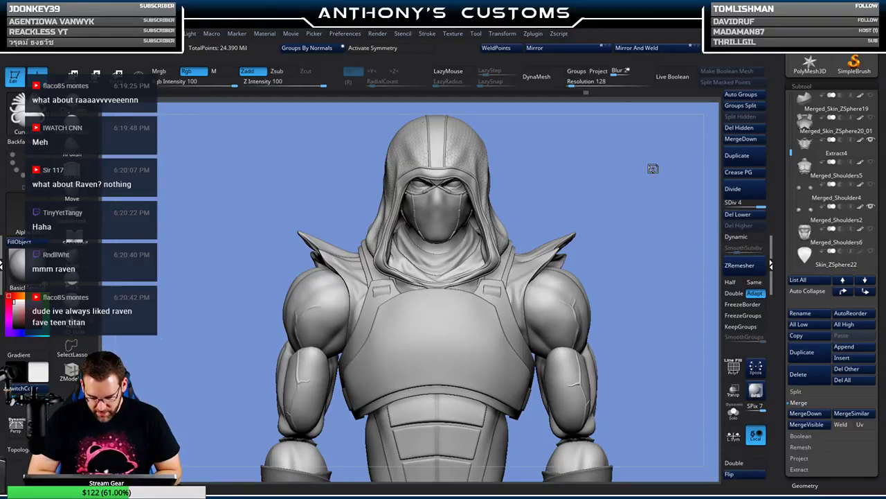
pyautogui.moveTo(628, 212)
pyautogui.mouseDown()
pyautogui.moveTo(591, 199)
pyautogui.moveTo(623, 185)
pyautogui.moveTo(643, 196)
pyautogui.mouseUp()
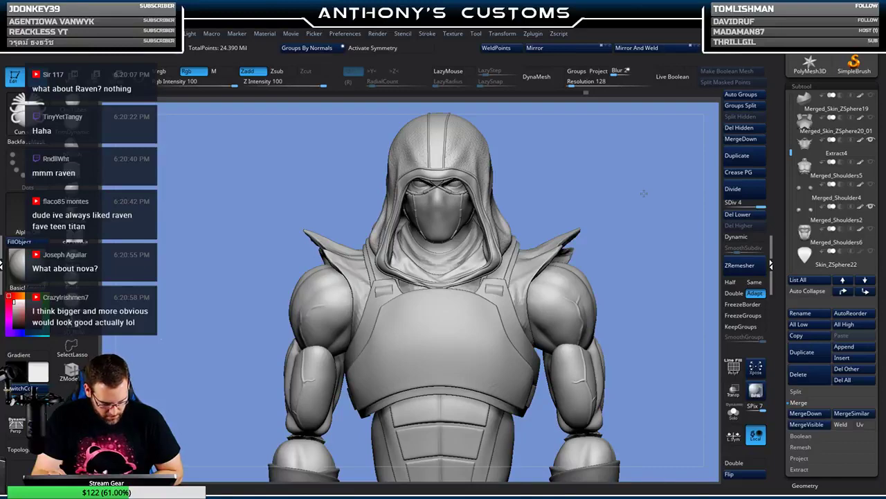
pyautogui.moveTo(642, 184)
pyautogui.mouseDown()
pyautogui.moveTo(652, 216)
pyautogui.moveTo(658, 211)
pyautogui.moveTo(619, 190)
pyautogui.mouseUp()
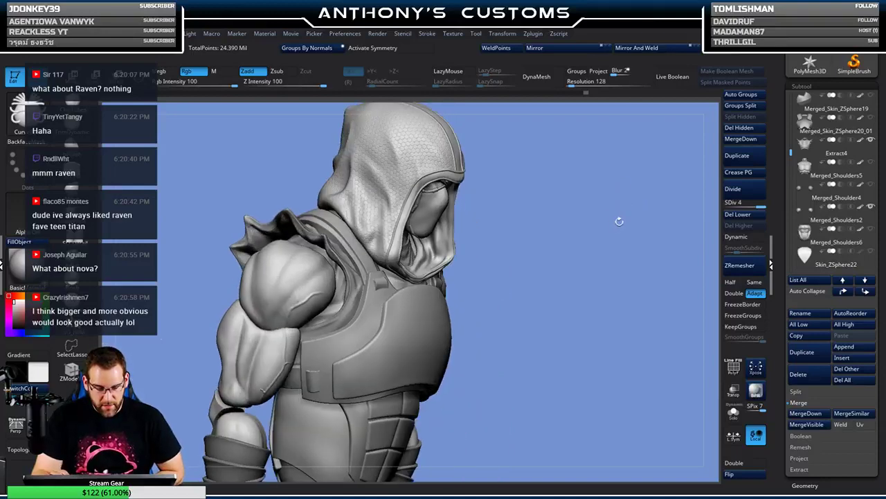
pyautogui.moveTo(619, 221); pyautogui.dragTo(588, 218)
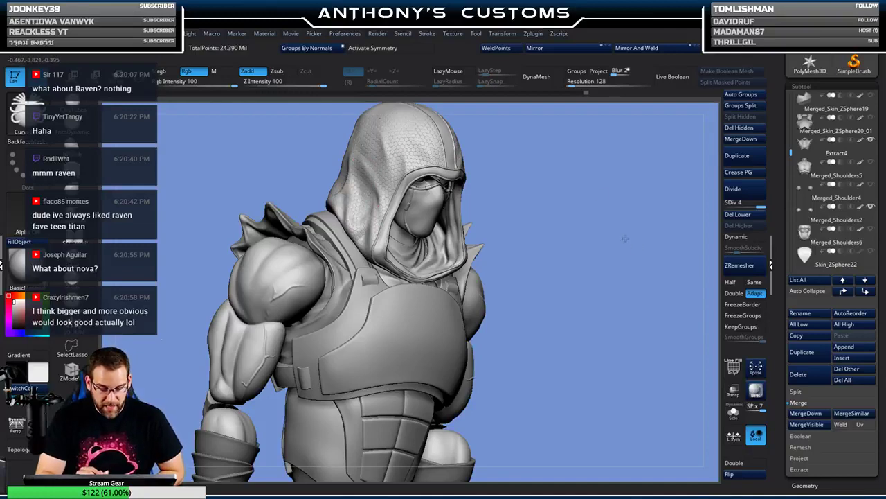
pyautogui.moveTo(625, 238)
pyautogui.mouseDown()
pyautogui.moveTo(606, 234)
pyautogui.moveTo(634, 233)
pyautogui.moveTo(625, 224)
pyautogui.mouseUp()
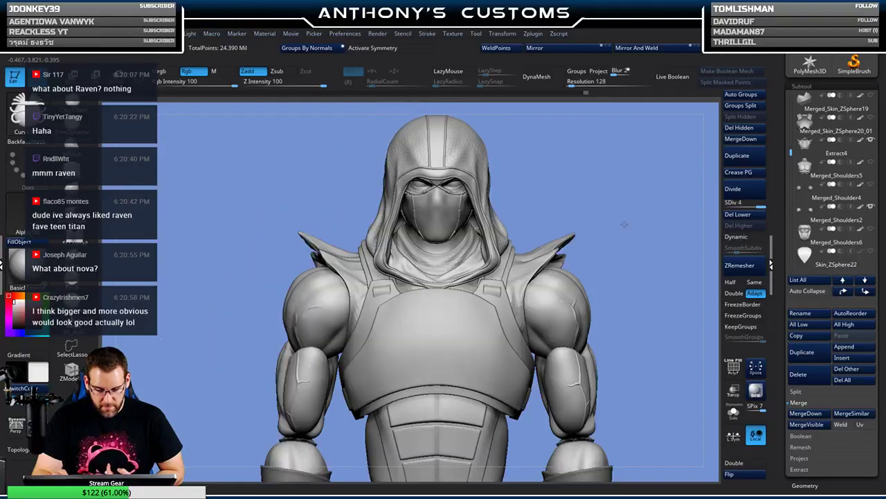
pyautogui.click(454, 152)
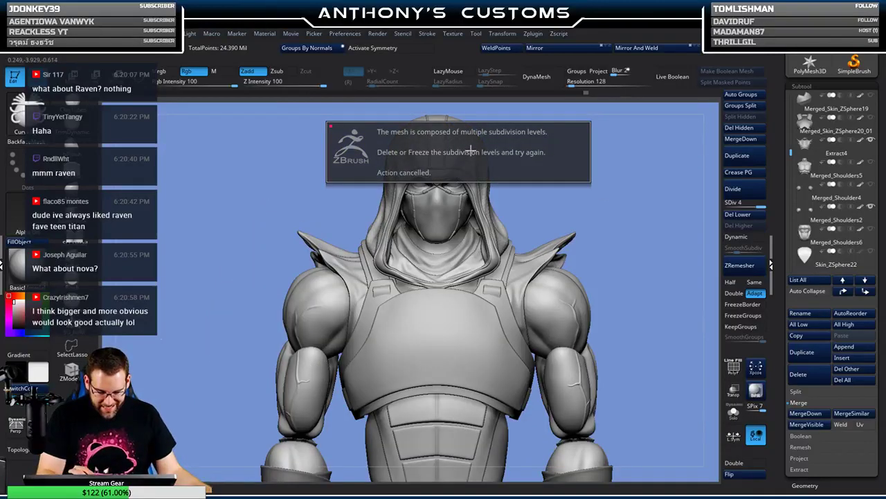
pyautogui.hotkey('shift', 'f')
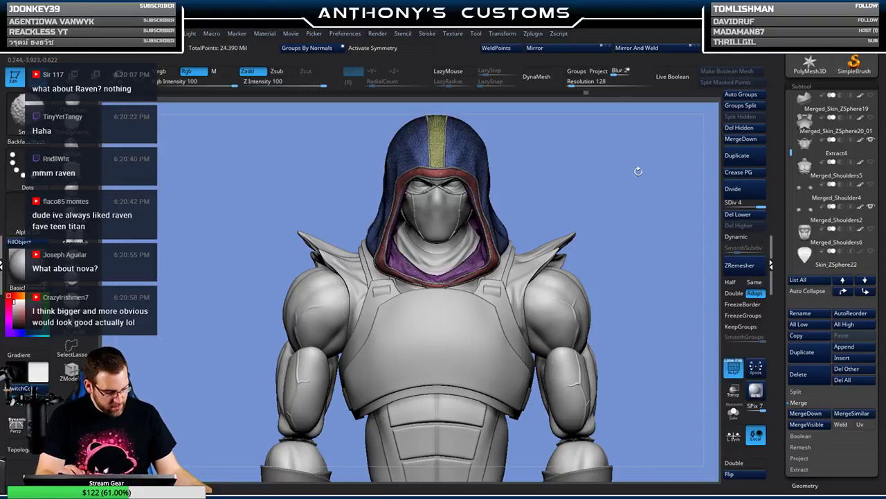
pyautogui.hotkey('shift', 'f')
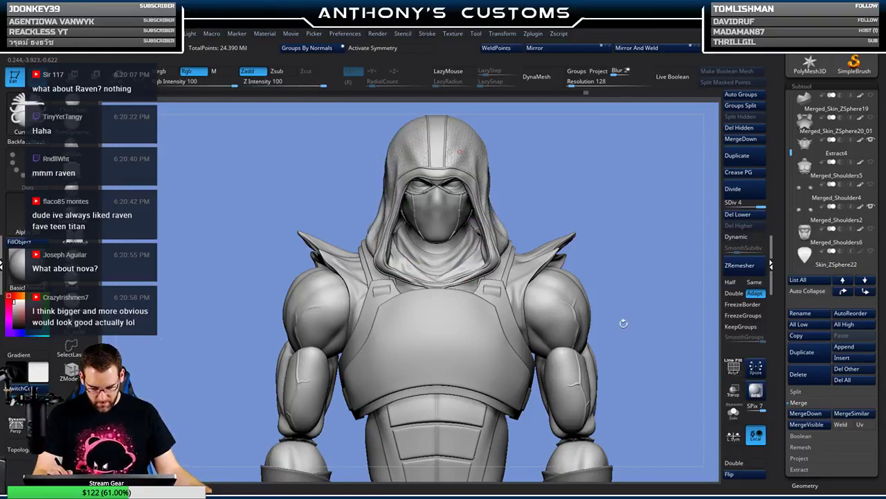
# - Compare the hood's recent states in its undo history, viewing the textured panels closer up
pyautogui.press('ctrl')
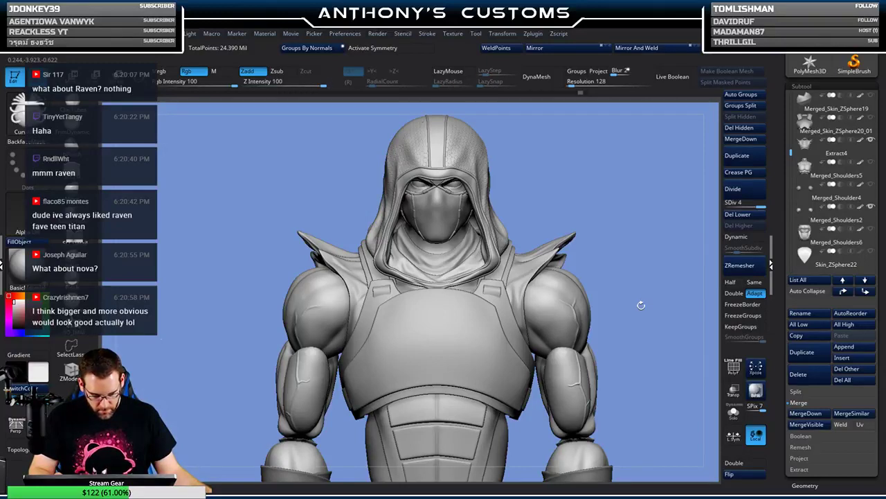
pyautogui.moveTo(790, 153); pyautogui.dragTo(790, 86)
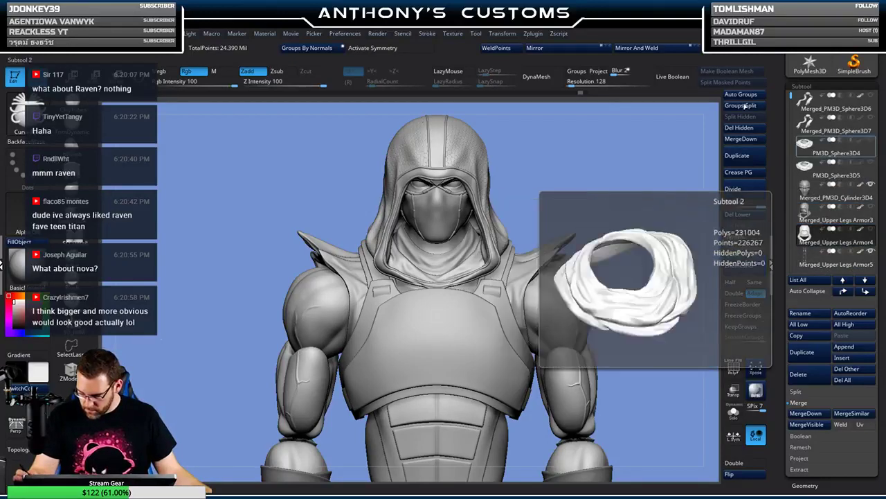
pyautogui.hotkey('ctrl', 'shift', 'z')
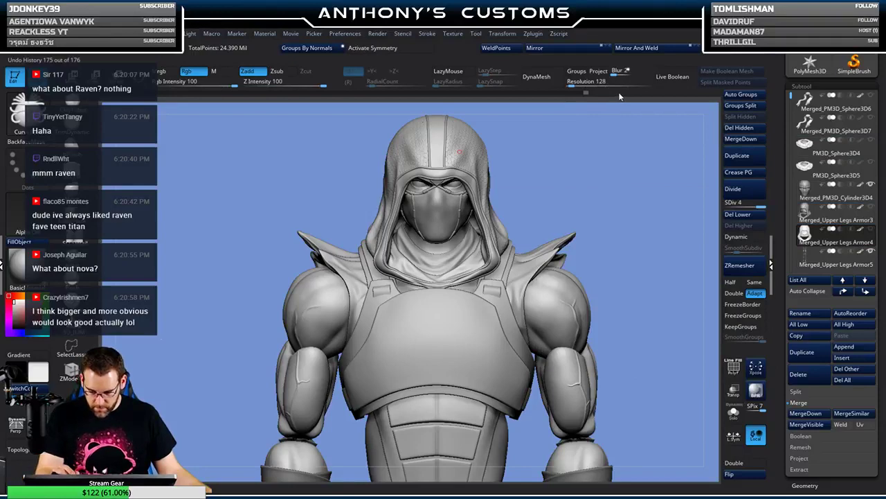
pyautogui.moveTo(832, 270)
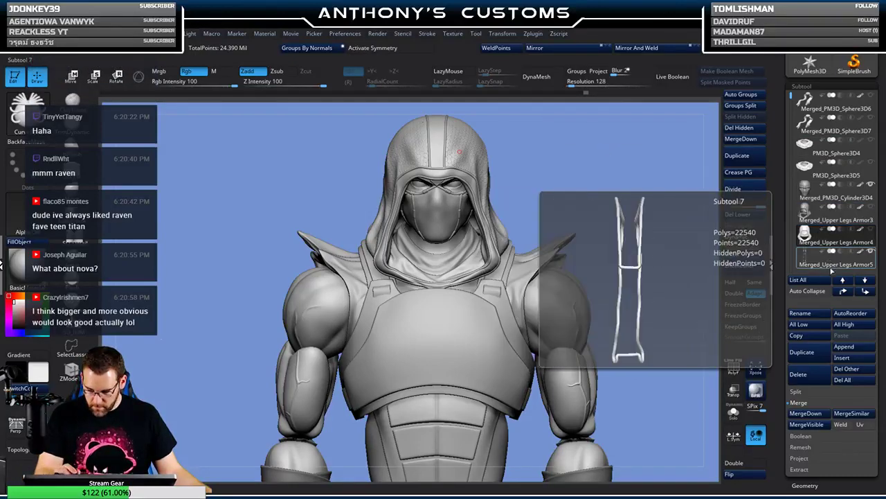
pyautogui.moveTo(818, 218)
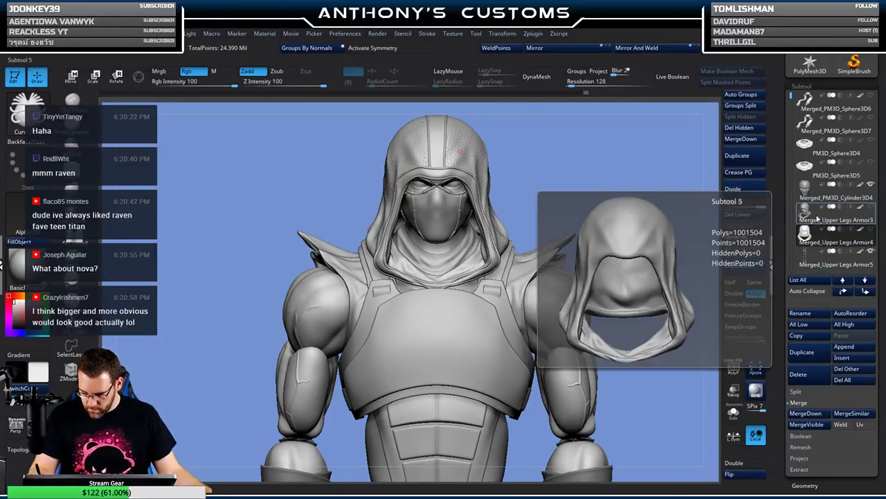
pyautogui.moveTo(819, 243)
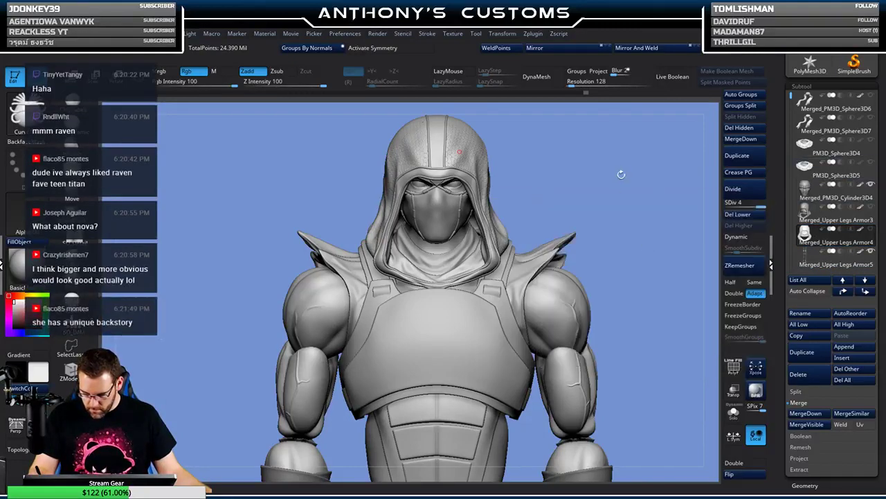
pyautogui.keyDown('alt'); pyautogui.moveTo(620, 203); pyautogui.dragTo(623, 286); pyautogui.keyUp('alt')
pyautogui.moveTo(582, 142); pyautogui.dragTo(616, 150)
pyautogui.click(581, 92)
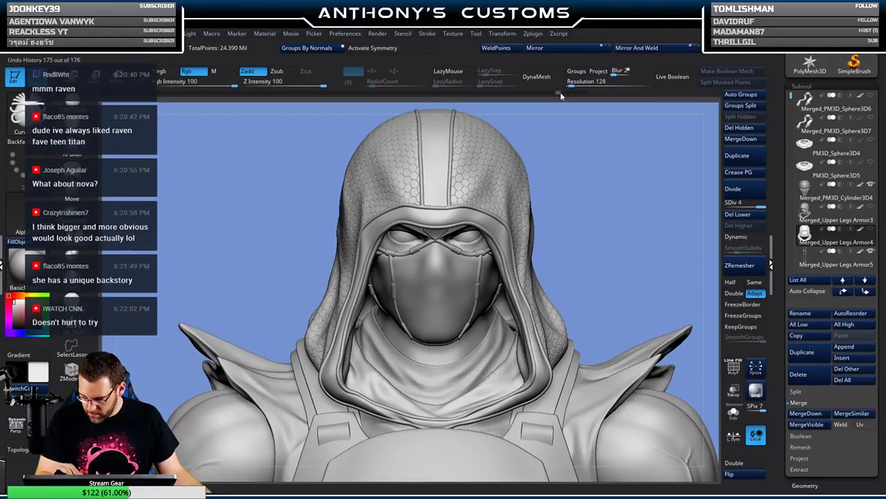
pyautogui.moveTo(562, 93); pyautogui.dragTo(613, 93)
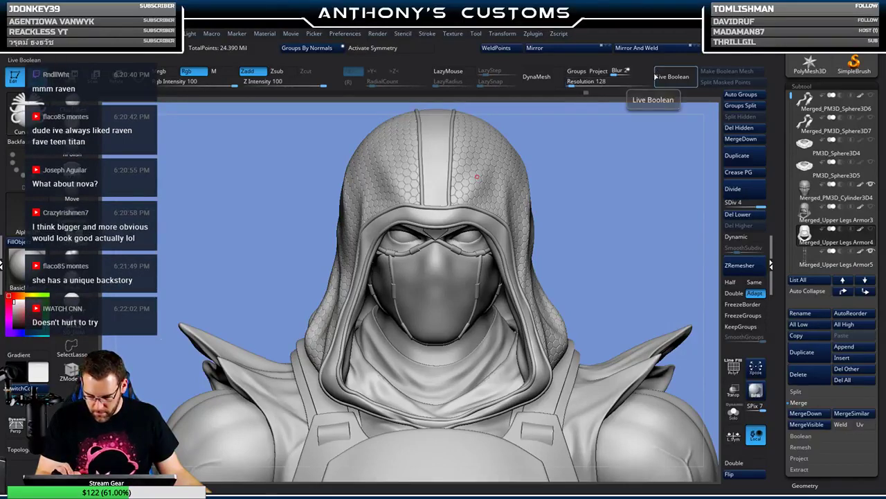
# - Try a woven alpha in place of the hexagons in the hood's UV surface noise, inspect it, and undo it
pyautogui.moveTo(791, 97); pyautogui.dragTo(791, 107)
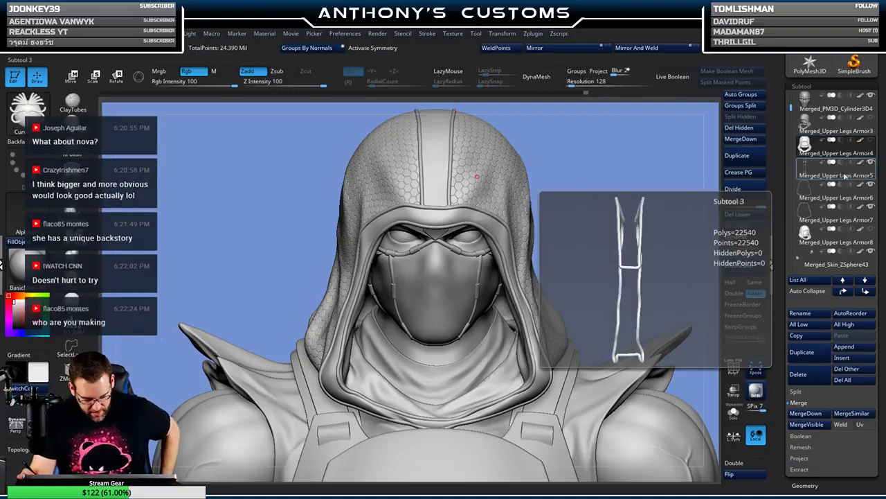
pyautogui.moveTo(884, 211); pyautogui.dragTo(881, 137)
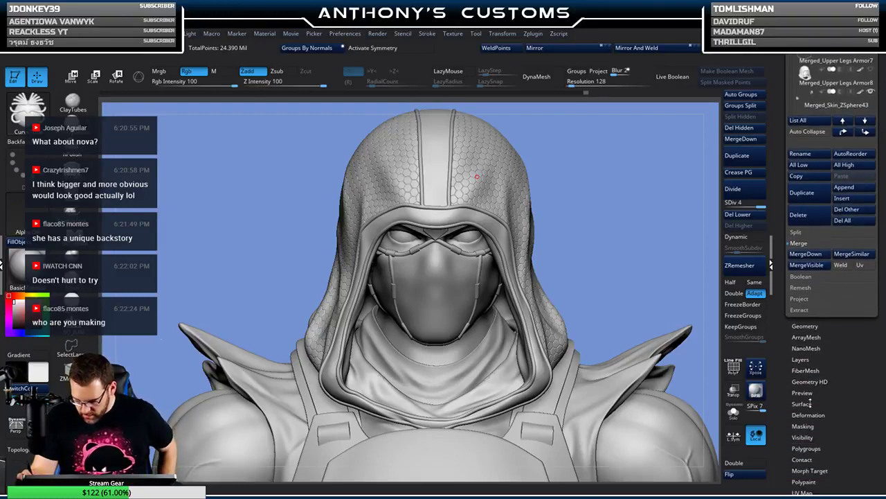
pyautogui.scroll(-5, 811, 402)
pyautogui.scroll(3, 811, 402)
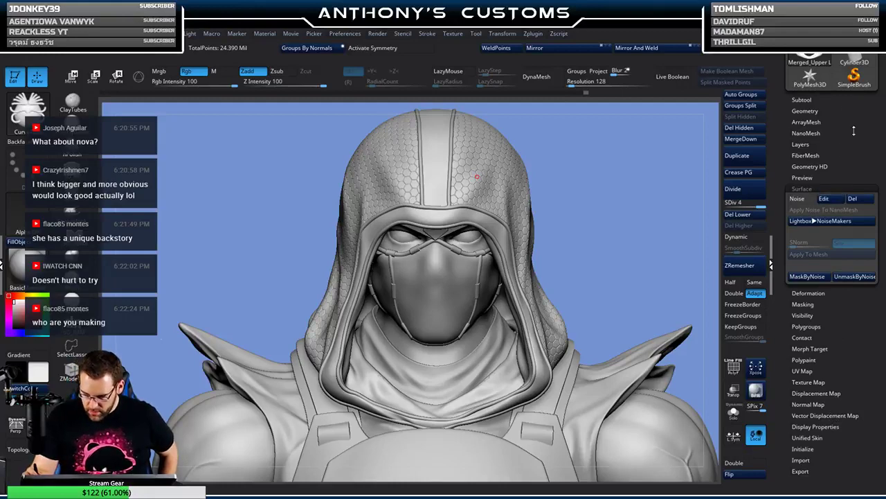
pyautogui.click(824, 198)
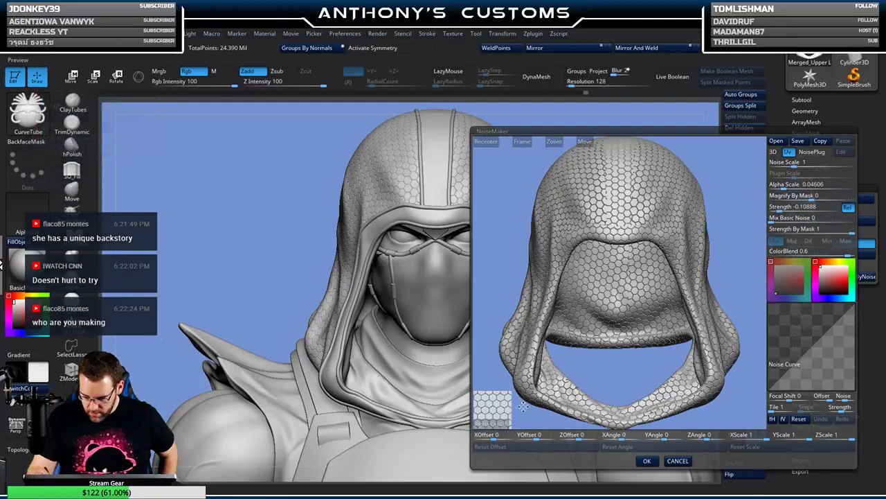
pyautogui.click(493, 424)
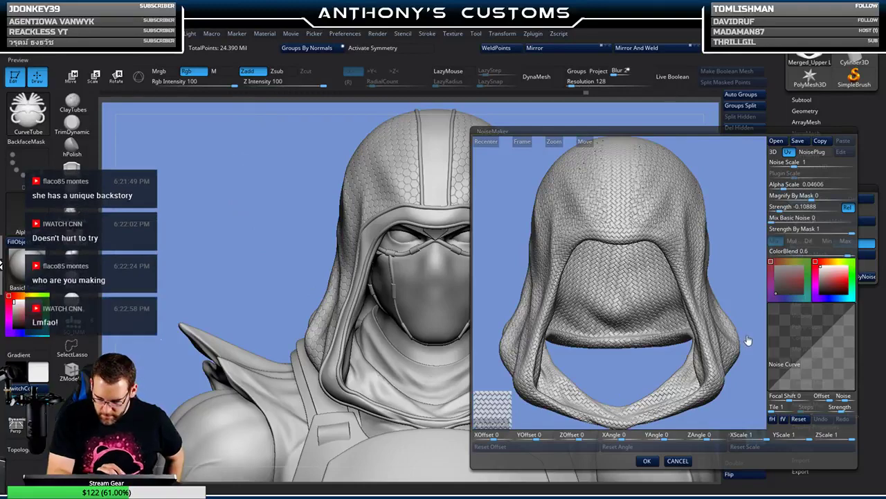
pyautogui.click(647, 460)
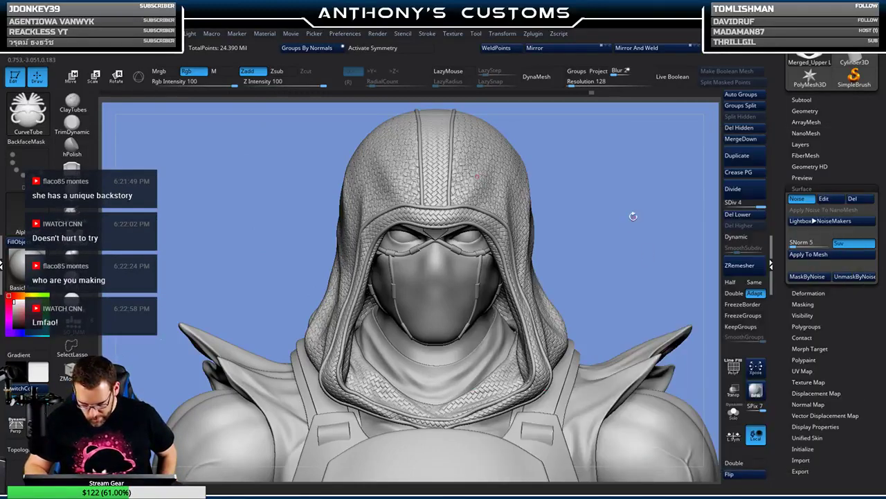
pyautogui.moveTo(638, 261); pyautogui.dragTo(575, 254)
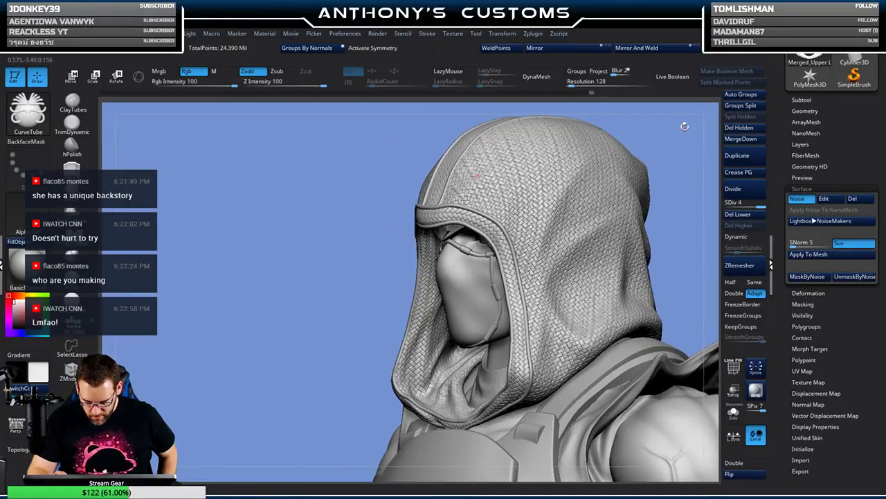
pyautogui.moveTo(665, 137); pyautogui.dragTo(683, 137)
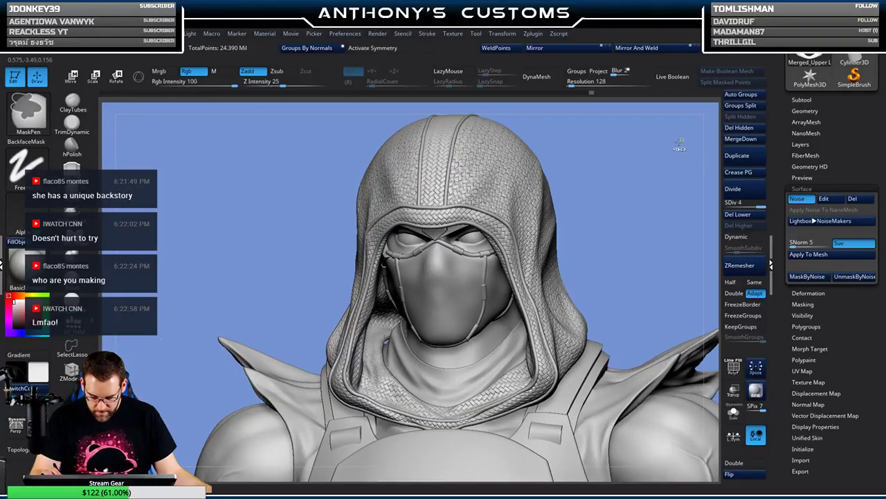
pyautogui.hotkey('ctrl', 'z')
pyautogui.moveTo(632, 197); pyautogui.dragTo(634, 194)
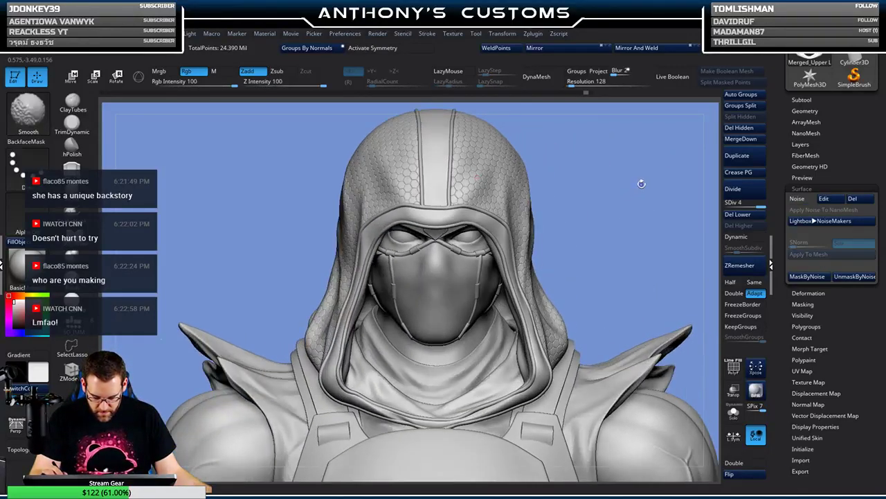
# - Display the polygroup wireframe over the hood for a close check of its panels, brow band and centre stripe
pyautogui.hotkey('shift', 'f')
pyautogui.hotkey('shift', 'f')
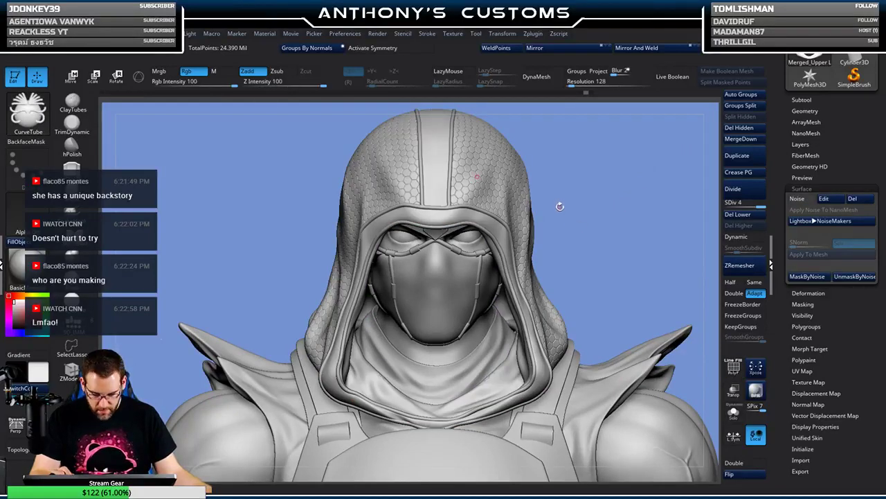
pyautogui.keyDown('ctrl'); pyautogui.moveTo(634, 187); pyautogui.dragTo(618, 276, button='right'); pyautogui.keyUp('ctrl')
pyautogui.moveTo(637, 209)
pyautogui.mouseDown(button='right')
pyautogui.moveTo(633, 229)
pyautogui.moveTo(637, 223)
pyautogui.mouseUp(button='right')
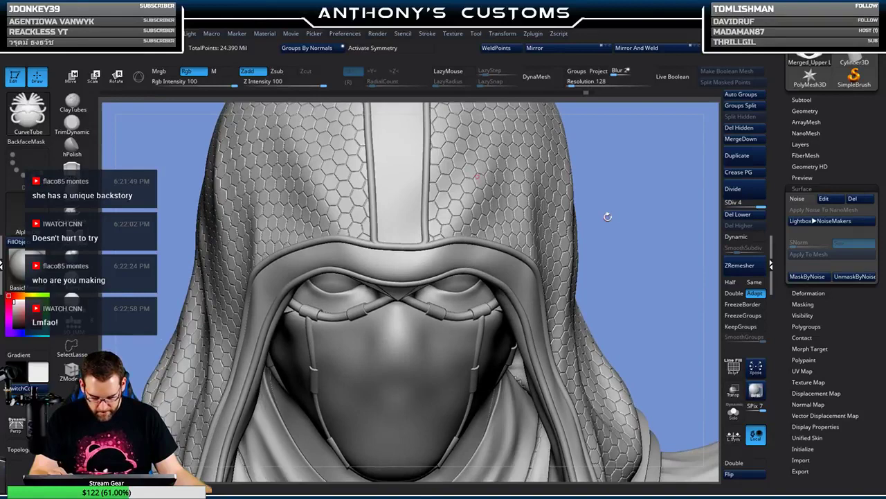
pyautogui.hotkey('shift', 'f')
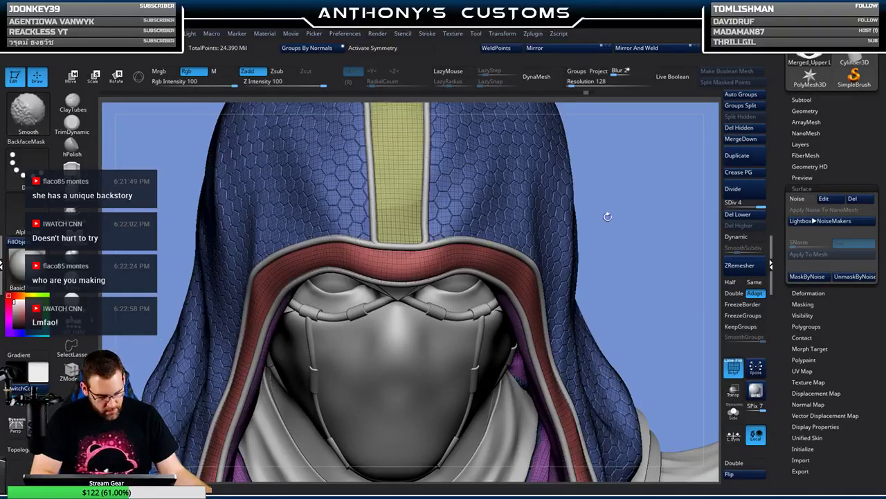
# - Hide the polygroup wireframe, undo the hood's hexagon noise back to its smooth masked surface, and inspect the front
pyautogui.hotkey('shift', 'f')
pyautogui.press('ctrl')
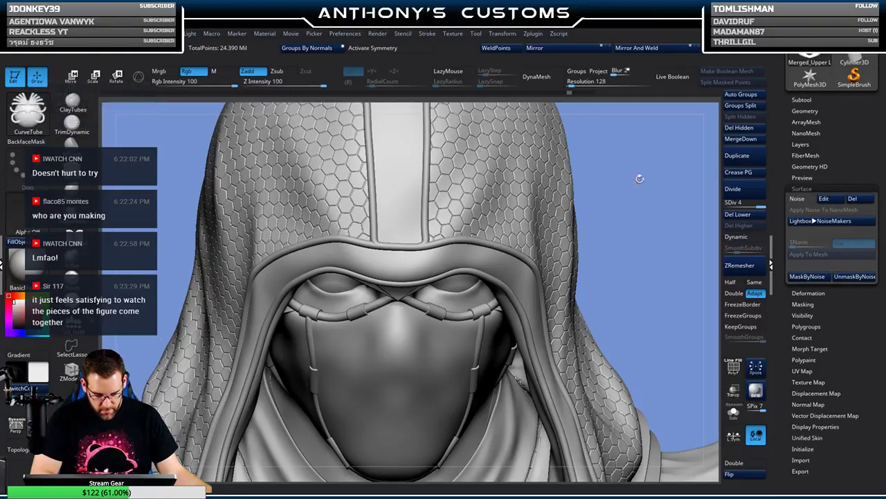
pyautogui.press('ctrl')
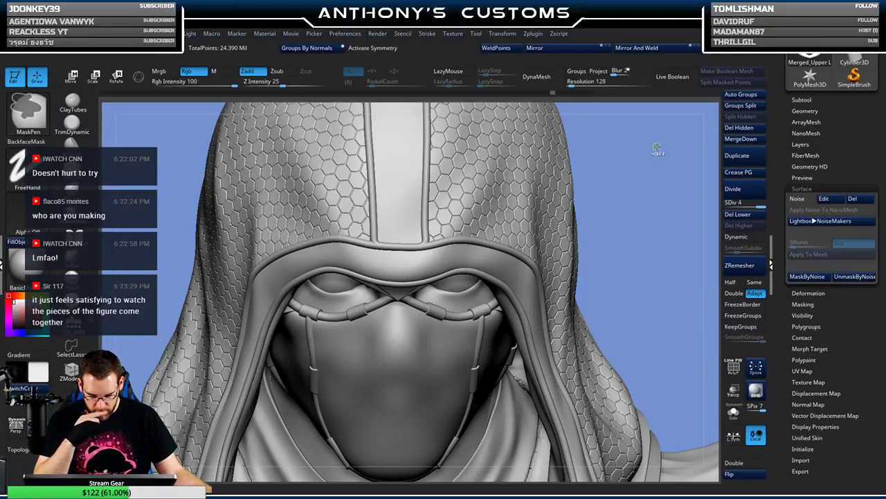
pyautogui.hotkey('ctrl', 'z')
pyautogui.hotkey('ctrl', 'z')
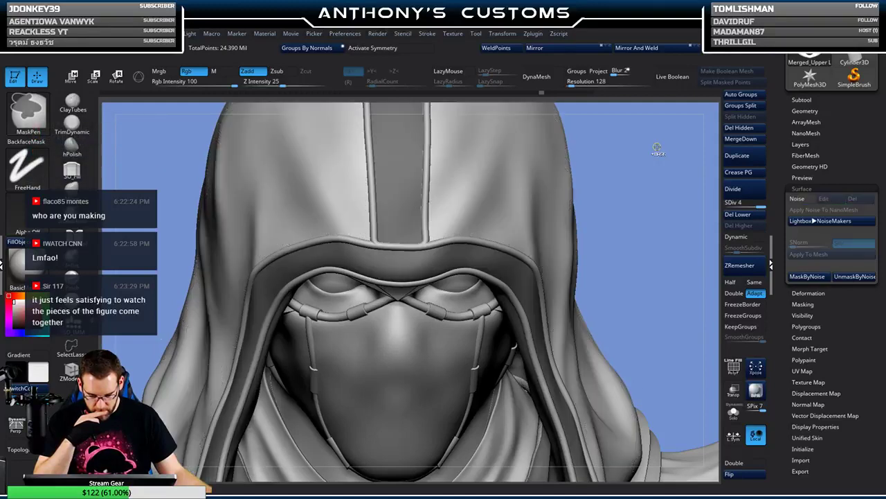
pyautogui.moveTo(657, 149)
pyautogui.mouseDown()
pyautogui.moveTo(648, 247)
pyautogui.moveTo(644, 231)
pyautogui.mouseUp()
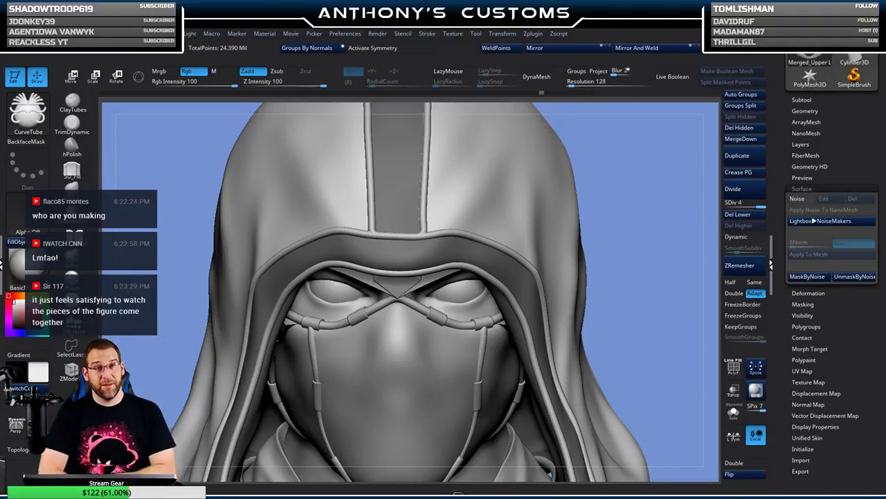
pyautogui.moveTo(627, 193); pyautogui.dragTo(430, 229)
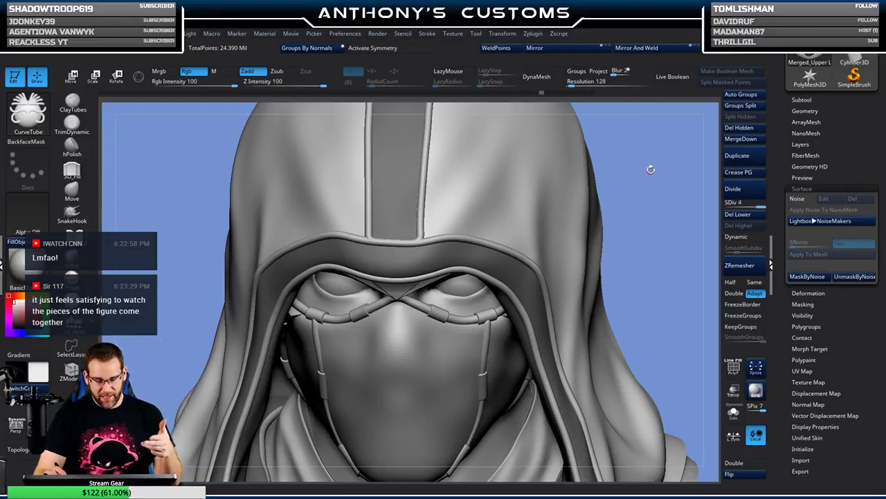
# - Start a new UV-based surface noise on the hood with alpha scale 0.078, strength -0.05785 and basic noise mix 0
pyautogui.moveTo(639, 202)
pyautogui.mouseDown()
pyautogui.moveTo(637, 188)
pyautogui.moveTo(655, 173)
pyautogui.moveTo(676, 190)
pyautogui.mouseUp()
pyautogui.click(798, 200)
pyautogui.click(820, 198)
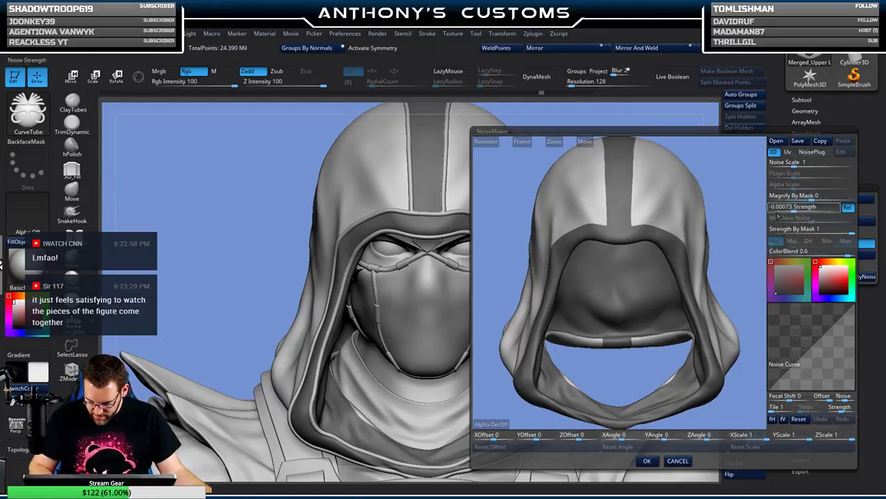
pyautogui.click(787, 151)
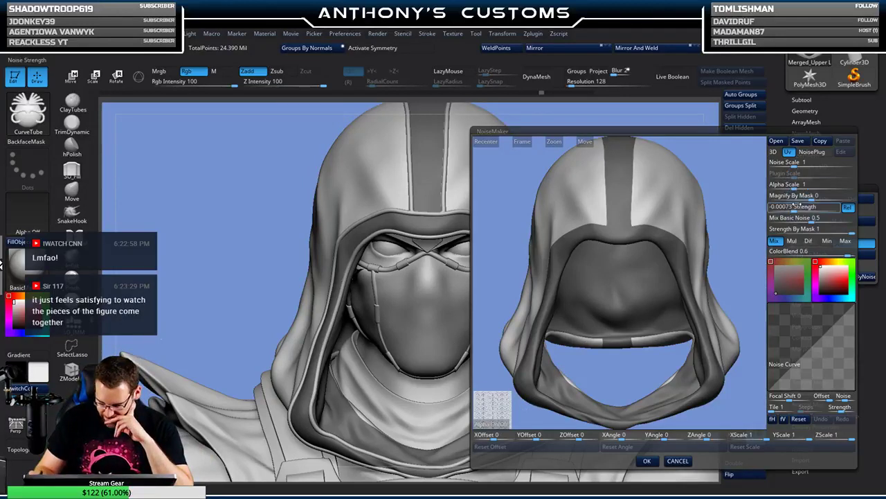
pyautogui.moveTo(810, 221); pyautogui.dragTo(783, 207)
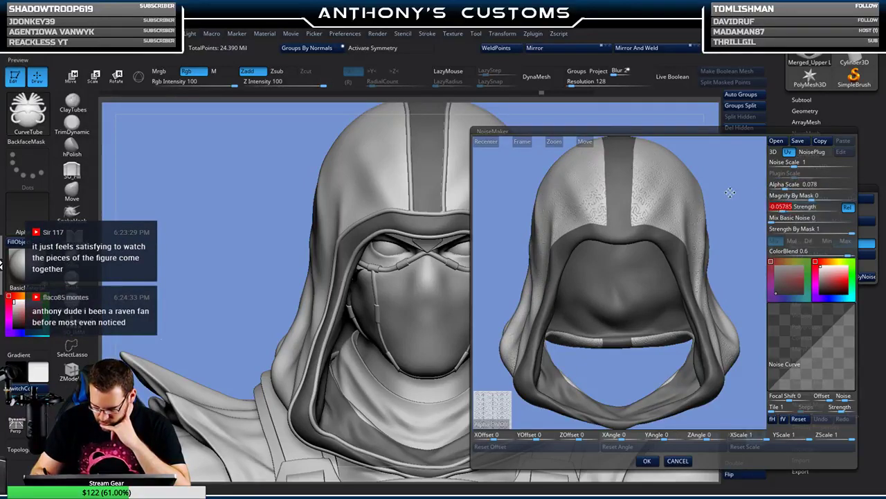
# - Swap the noise's alpha for the interlocking three-pronged pattern and inspect it on the framed hood preview
pyautogui.moveTo(731, 193); pyautogui.dragTo(759, 190)
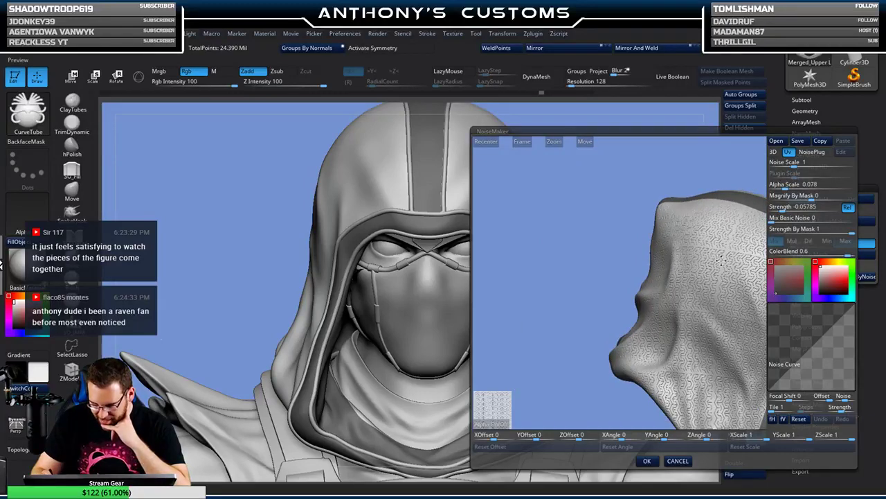
pyautogui.click(496, 424)
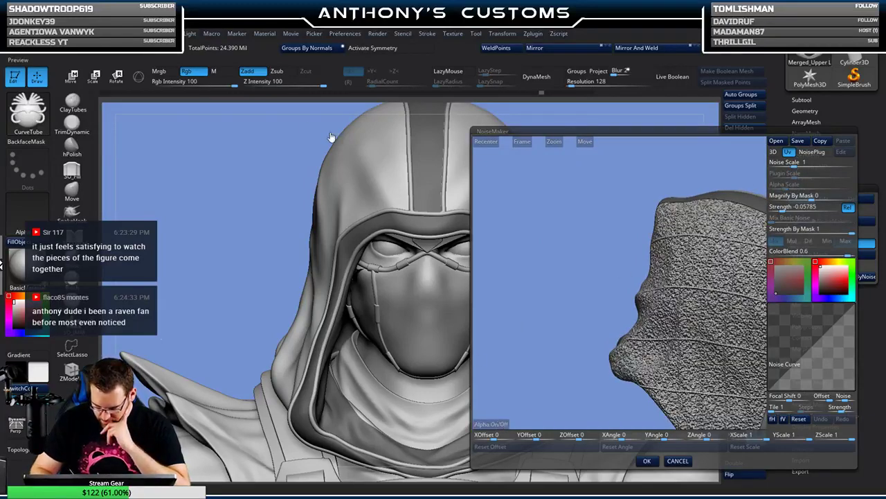
pyautogui.doubleClick(166, 81)
pyautogui.moveTo(571, 364); pyautogui.dragTo(589, 295)
pyautogui.click(523, 142)
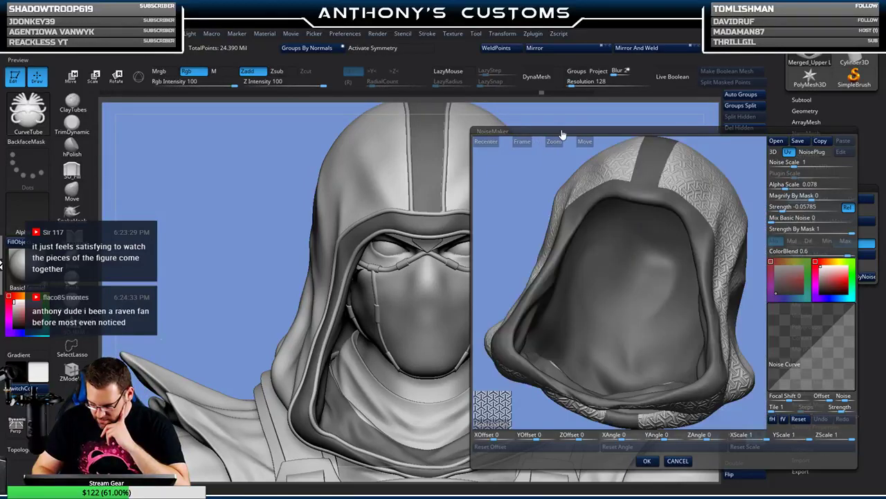
pyautogui.moveTo(732, 163); pyautogui.dragTo(745, 175)
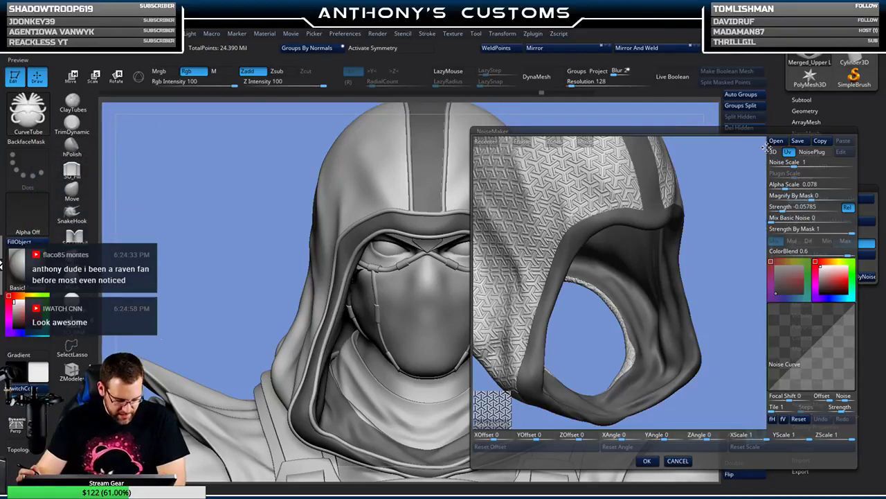
# - Set the three-pronged pattern's noise strength to -0.07207 and check the hood preview from the front and side
pyautogui.moveTo(783, 210)
pyautogui.mouseDown()
pyautogui.moveTo(826, 207)
pyautogui.moveTo(775, 208)
pyautogui.mouseUp()
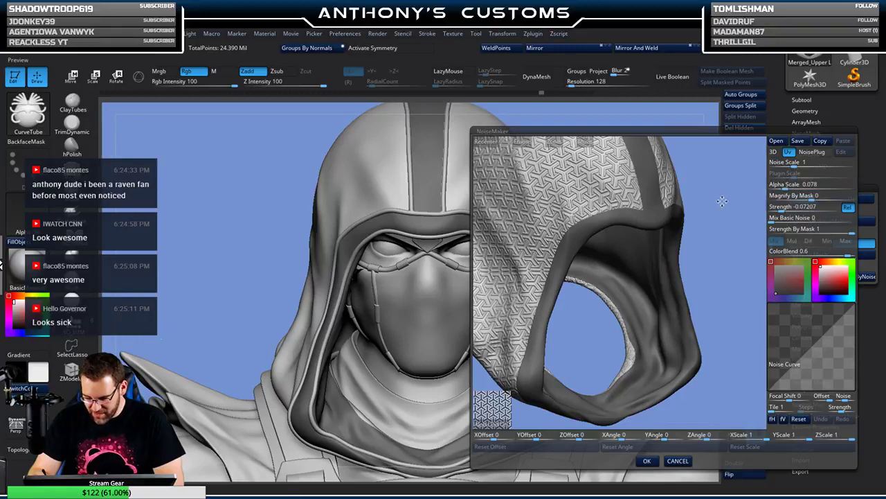
pyautogui.moveTo(723, 200); pyautogui.dragTo(720, 196)
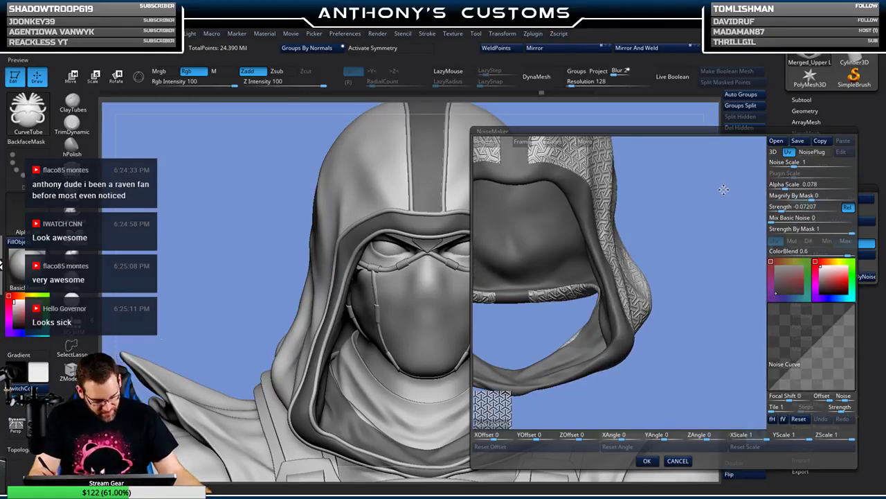
pyautogui.click(523, 141)
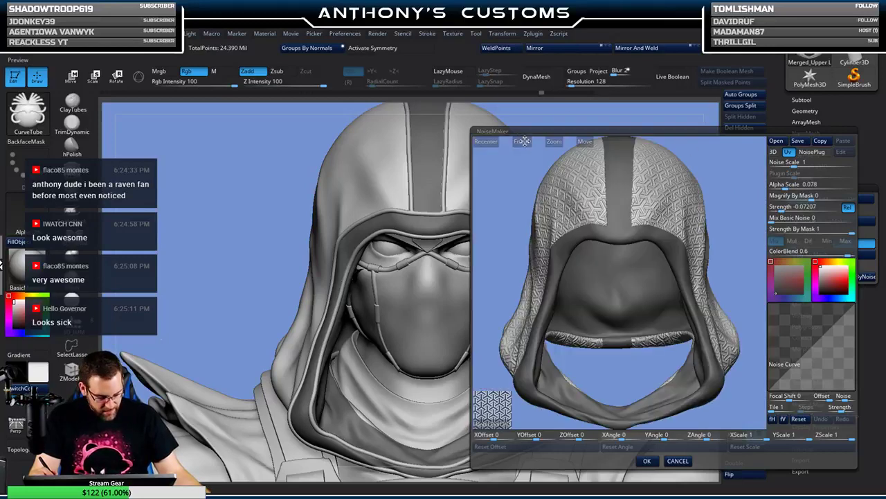
pyautogui.moveTo(724, 165); pyautogui.dragTo(747, 183)
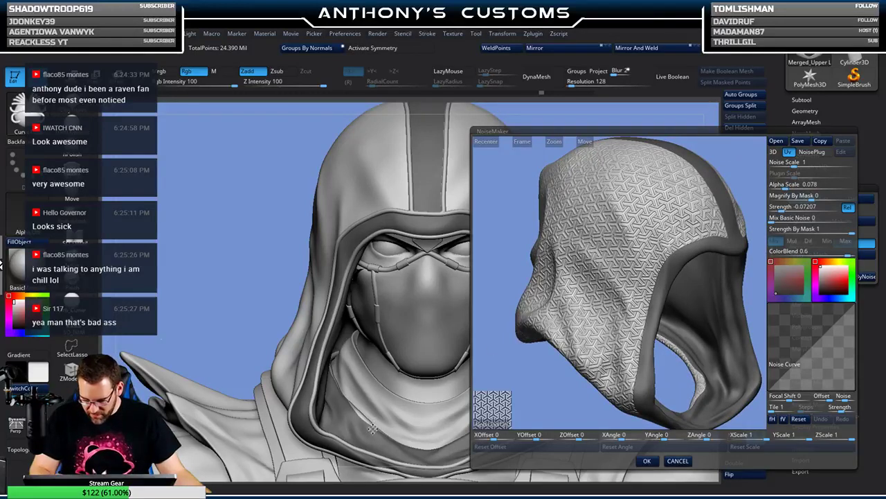
# - Replace the noise's alpha with the zigzag chevron weave, set strength to 0.07207, check the preview and accept the noise
pyautogui.click(493, 421)
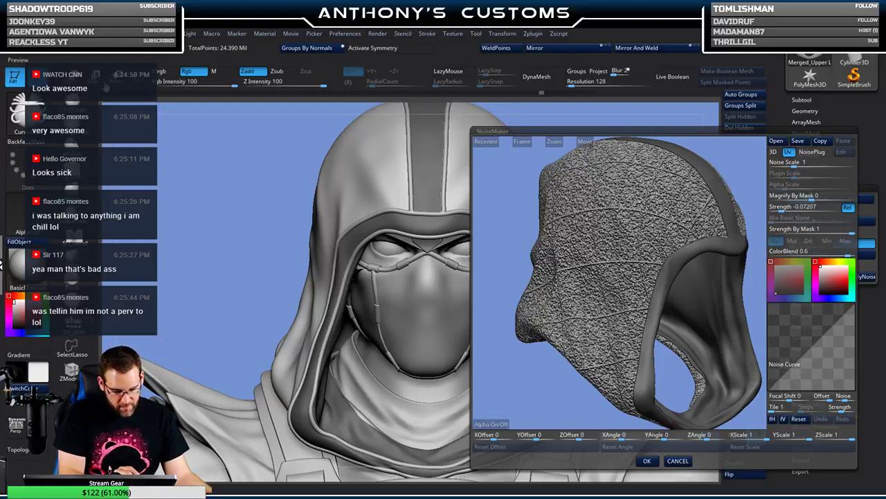
pyautogui.doubleClick(104, 86)
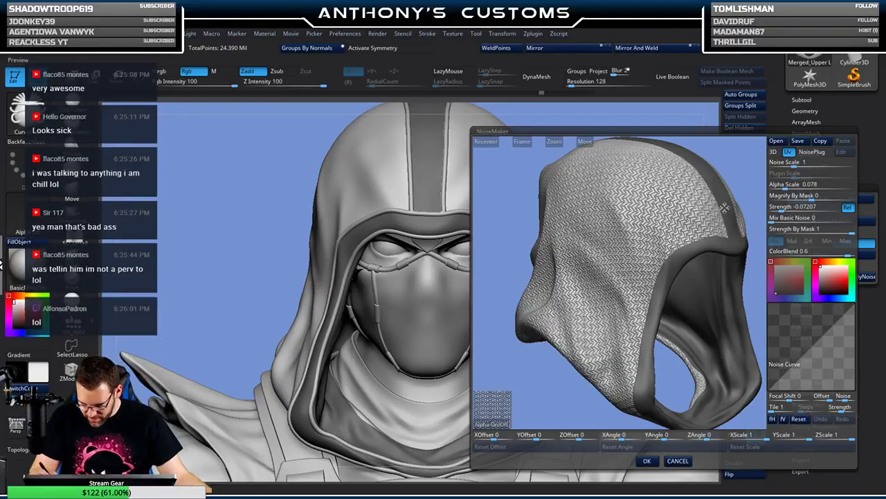
pyautogui.moveTo(691, 259); pyautogui.dragTo(745, 232)
pyautogui.scroll(3, 655, 273)
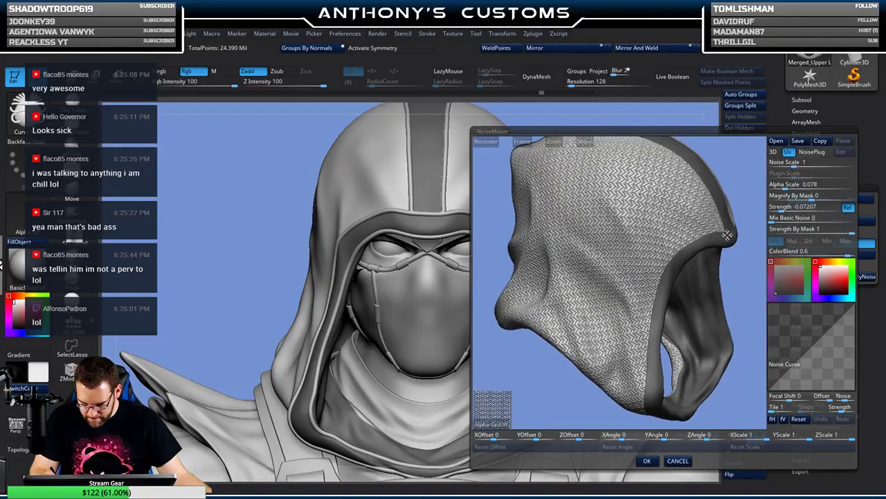
pyautogui.moveTo(806, 206); pyautogui.dragTo(826, 208)
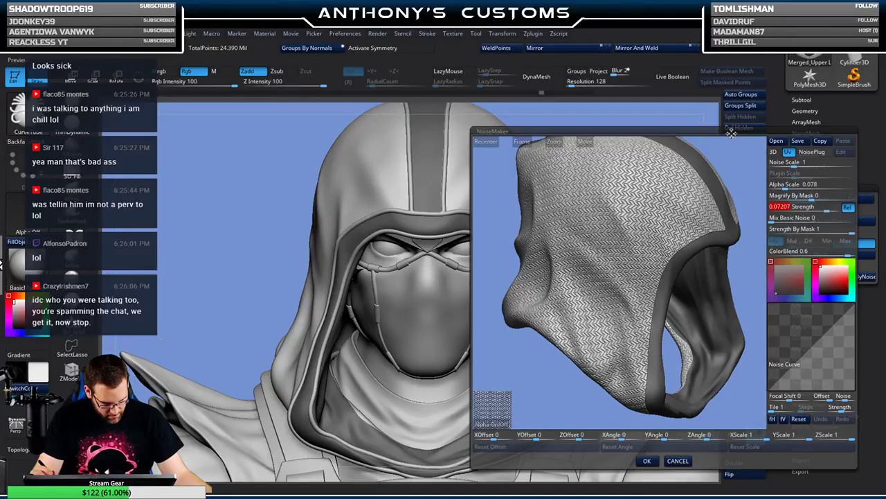
pyautogui.moveTo(736, 166); pyautogui.dragTo(717, 224)
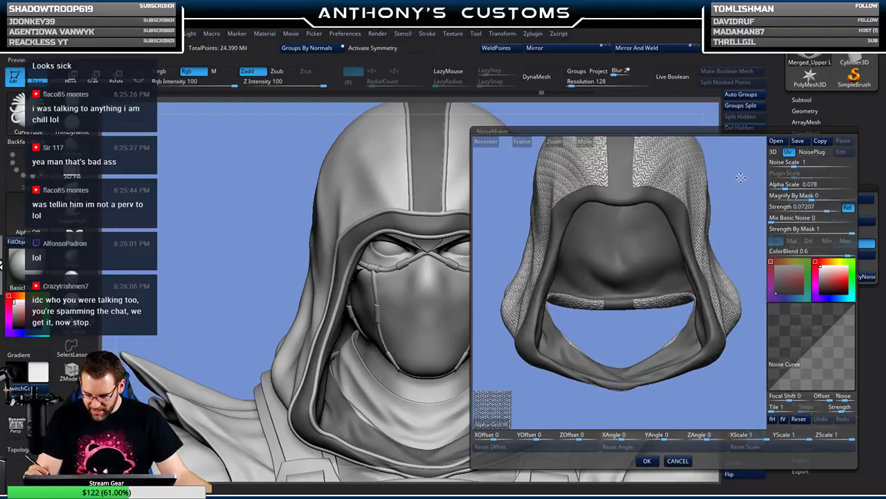
pyautogui.moveTo(742, 177); pyautogui.dragTo(736, 178)
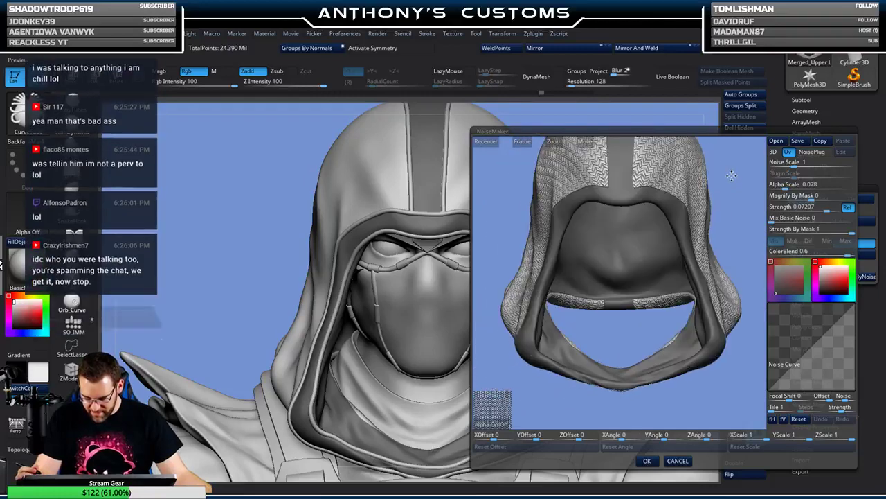
pyautogui.click(648, 461)
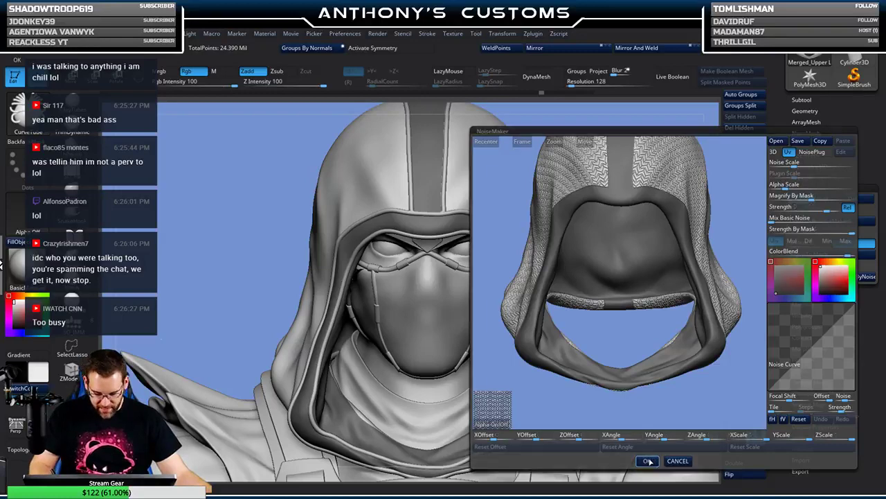
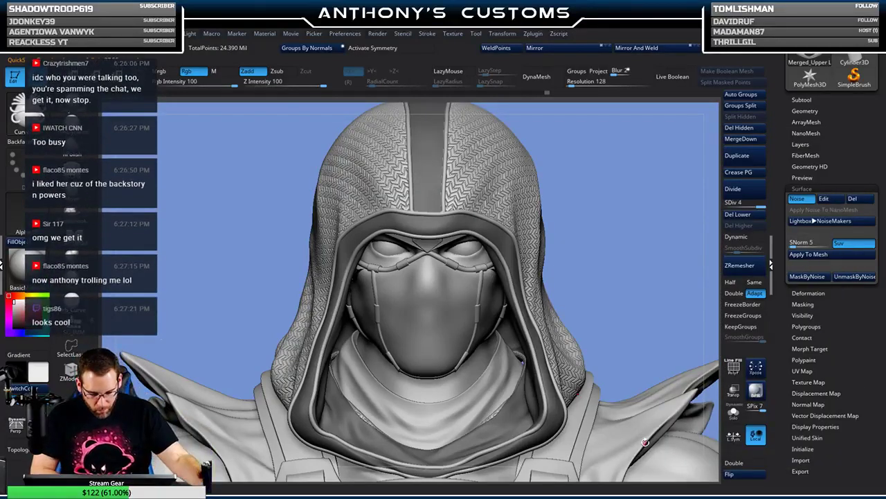
# - Try the chevron noise applied to the hood mesh with the mask cleared, inspect it from several sides, and undo both changes
pyautogui.keyDown('alt'); pyautogui.moveTo(619, 250); pyautogui.dragTo(636, 190); pyautogui.keyUp('alt')
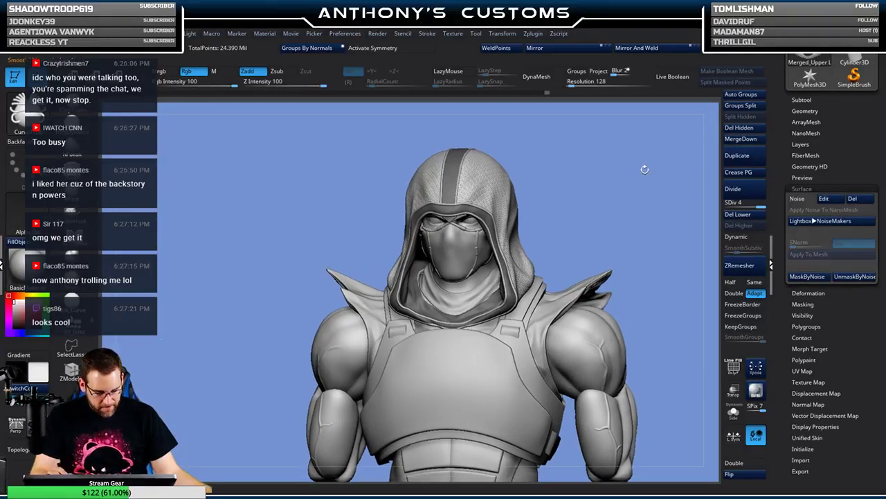
pyautogui.press('ctrl')
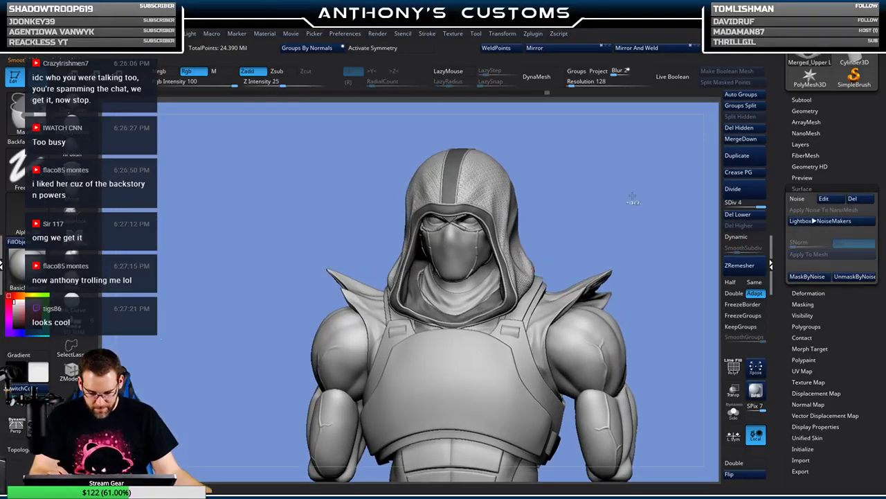
pyautogui.moveTo(631, 194)
pyautogui.keyDown('ctrl'); pyautogui.mouseDown()
pyautogui.moveTo(633, 212)
pyautogui.moveTo(606, 220)
pyautogui.moveTo(638, 212)
pyautogui.moveTo(619, 206)
pyautogui.mouseUp(); pyautogui.keyUp('ctrl')
pyautogui.keyDown('alt'); pyautogui.moveTo(597, 248); pyautogui.dragTo(591, 280); pyautogui.keyUp('alt')
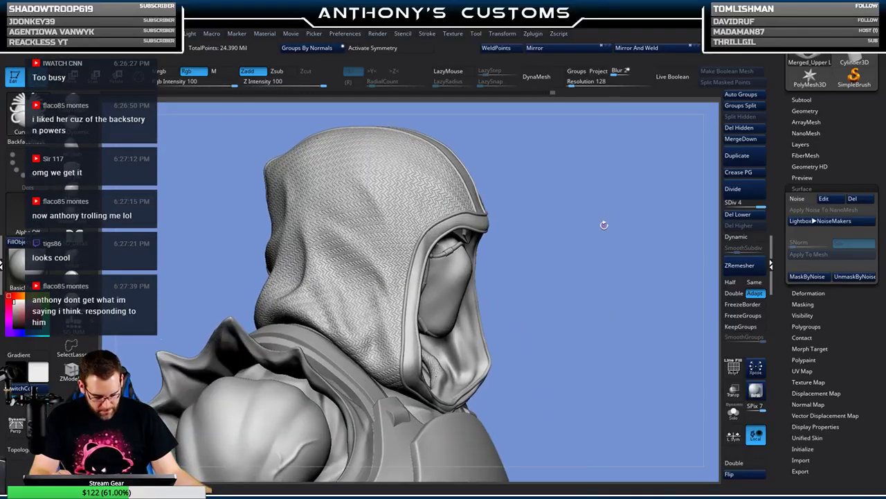
pyautogui.moveTo(617, 240); pyautogui.dragTo(641, 191)
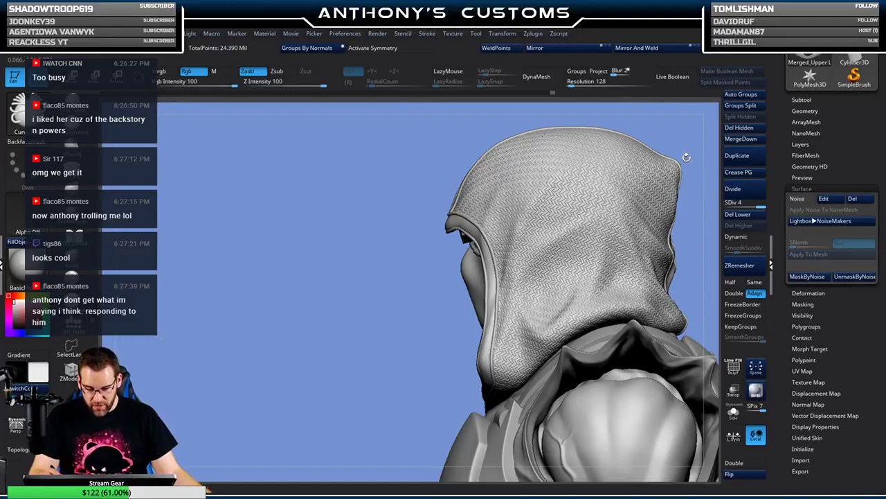
pyautogui.moveTo(659, 135); pyautogui.dragTo(696, 136)
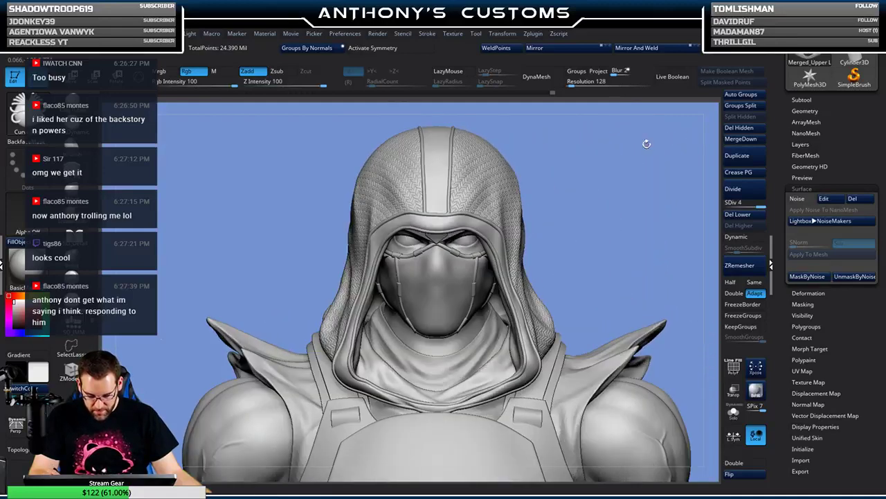
pyautogui.moveTo(616, 228); pyautogui.dragTo(656, 208)
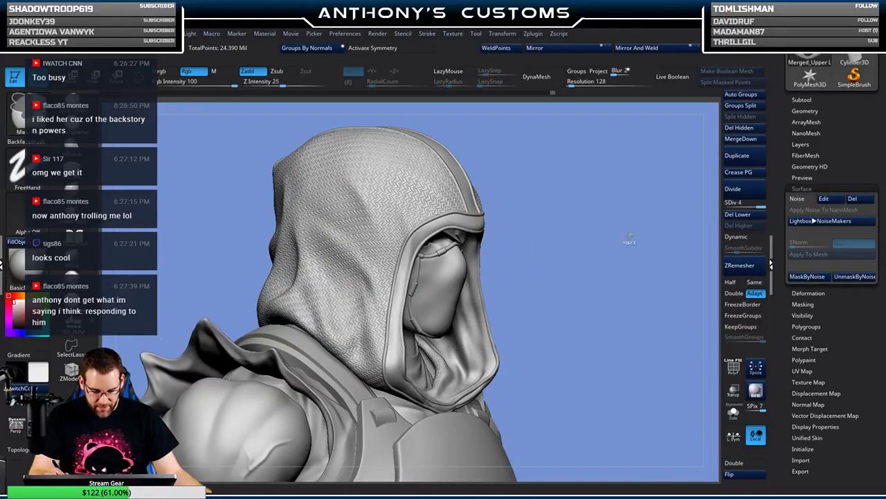
pyautogui.hotkey('ctrl', 'z')
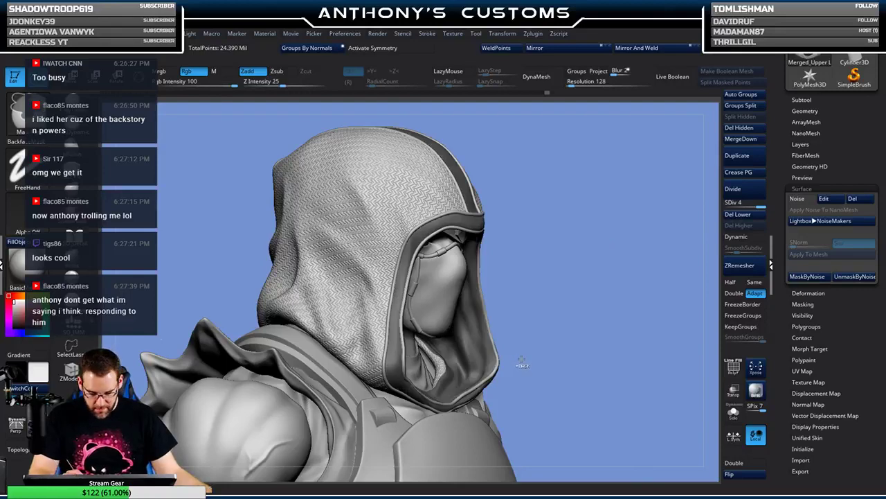
pyautogui.hotkey('ctrl', 'z')
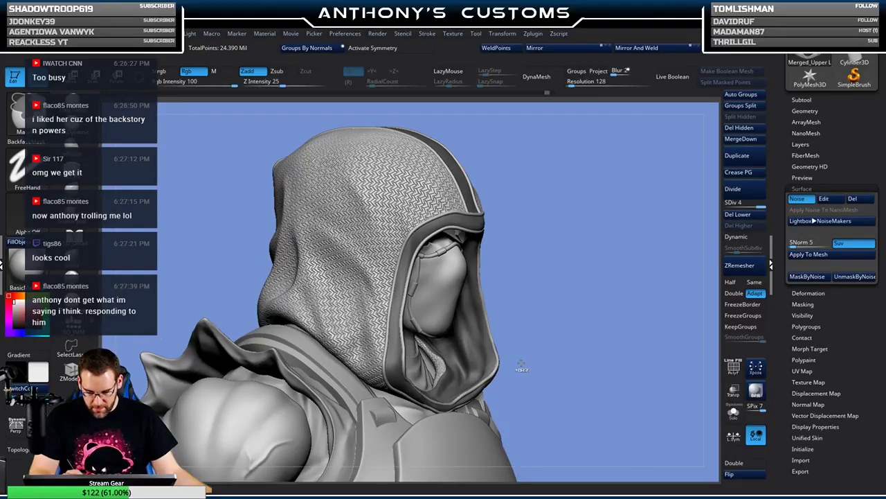
# - Reopen the hood's surface noise settings and replace the chevron alpha with the wider basket-weave pattern
pyautogui.click(825, 199)
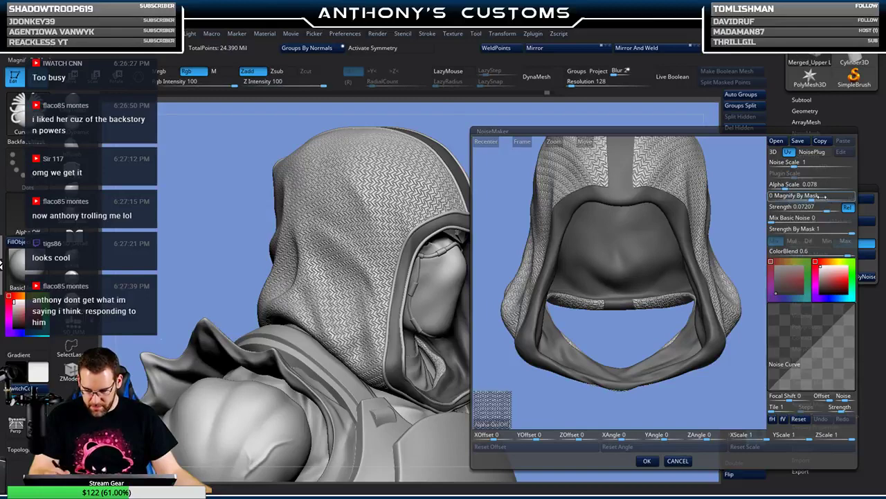
pyautogui.click(494, 423)
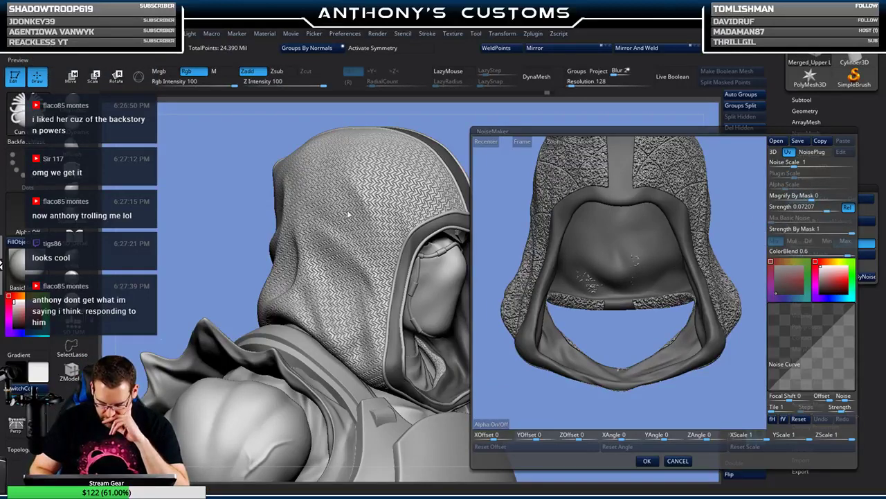
pyautogui.doubleClick(250, 148)
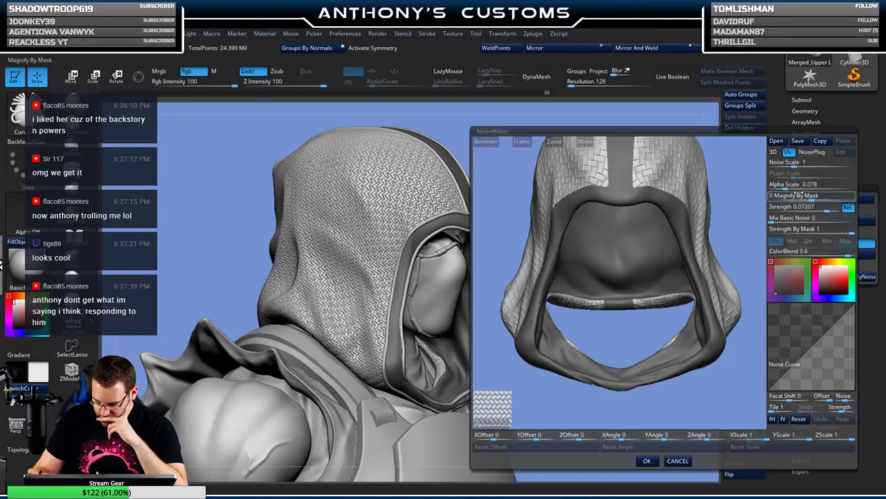
# - Try the basket-weave noise at strength -0.10888 with the alpha scale enlarged to 0.66117, viewing the hood from a slight angle
pyautogui.click(820, 206)
pyautogui.write('0.00071')
pyautogui.press('Return')
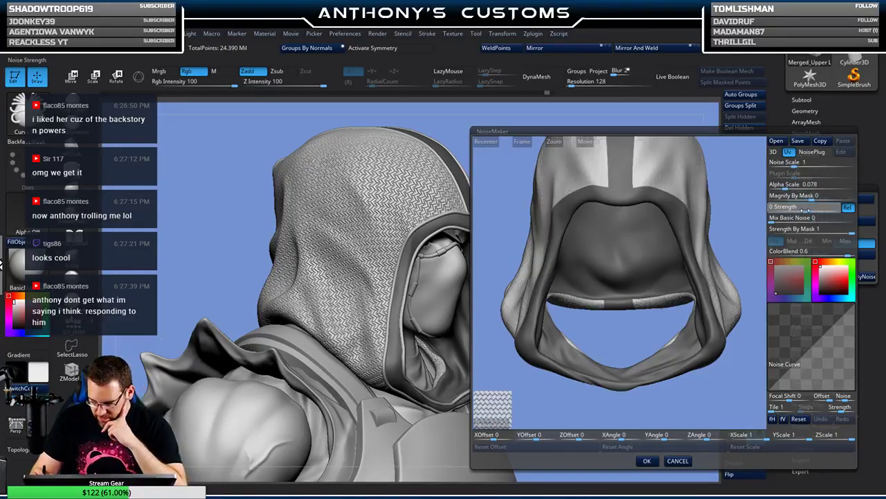
pyautogui.moveTo(783, 212); pyautogui.dragTo(780, 212)
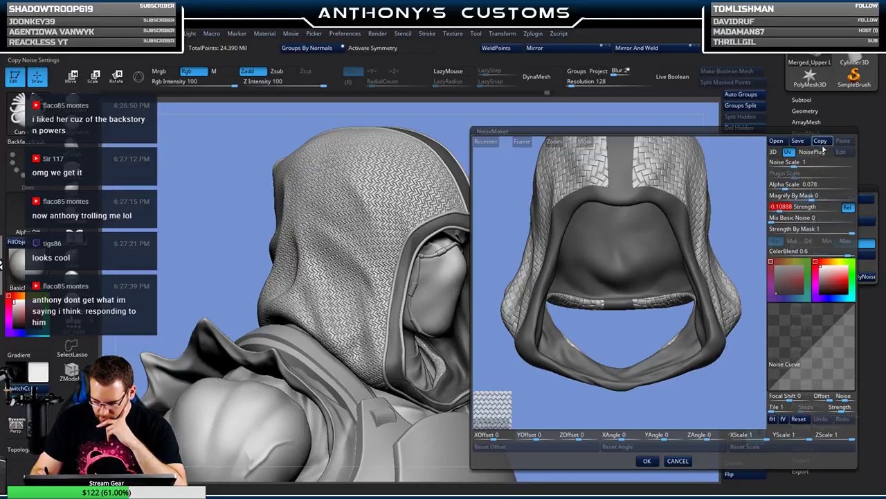
pyautogui.click(794, 184)
pyautogui.moveTo(793, 184); pyautogui.dragTo(797, 184)
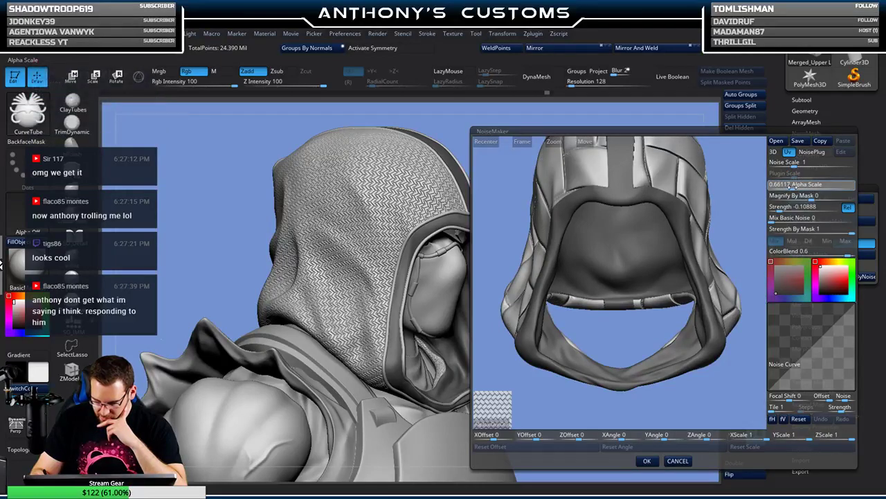
pyautogui.moveTo(736, 203)
pyautogui.mouseDown()
pyautogui.moveTo(755, 205)
pyautogui.moveTo(729, 203)
pyautogui.mouseUp()
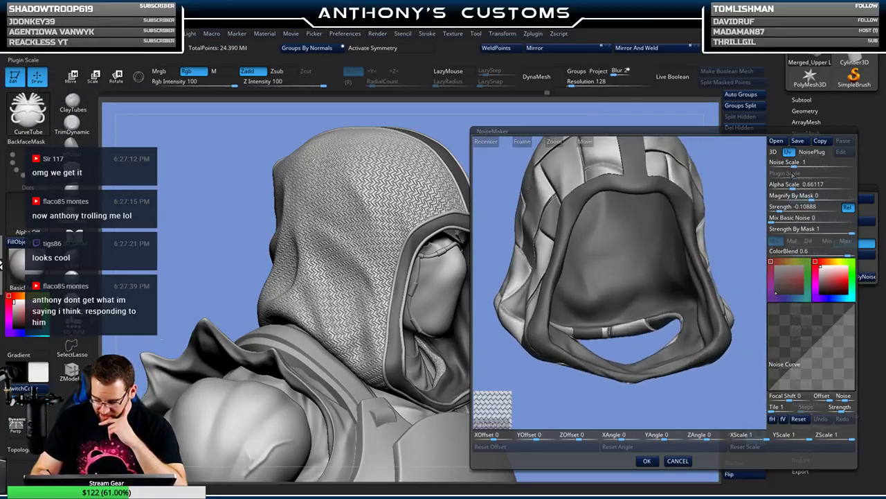
# - Replace the noise's alpha with the large braided-knit pattern and try it at alpha scale 0.03135 and strength -0.24723
pyautogui.click(493, 423)
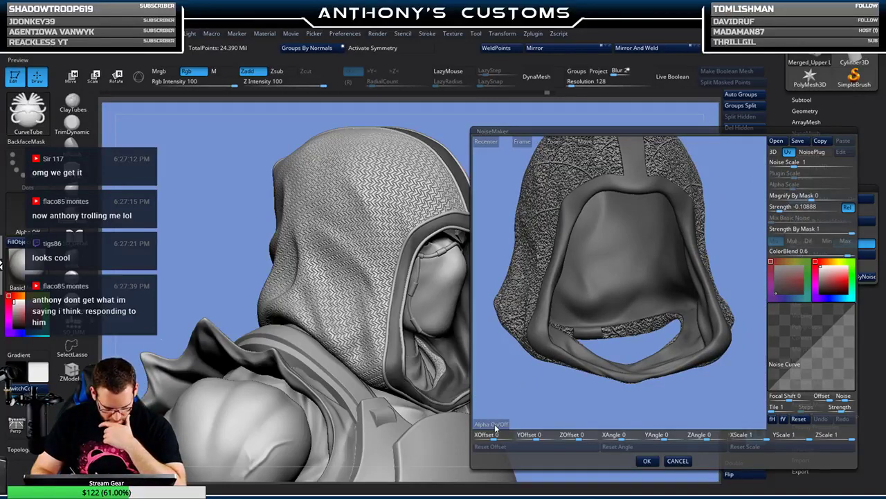
pyautogui.doubleClick(323, 120)
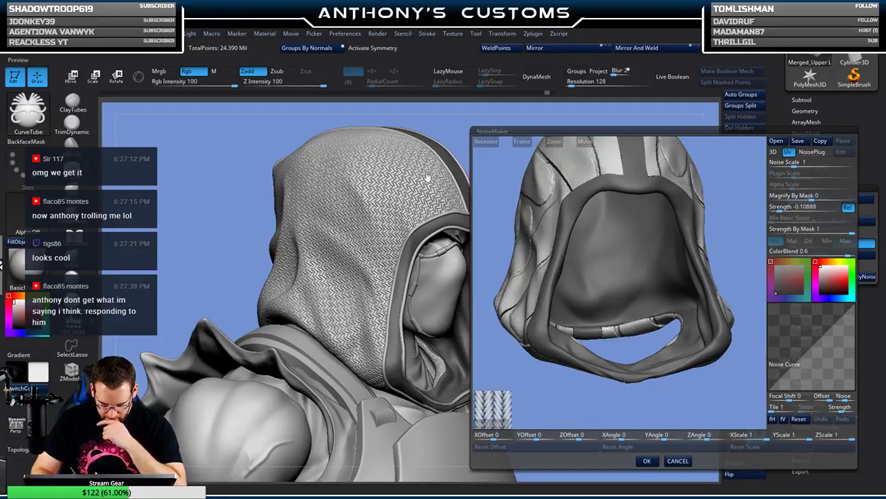
pyautogui.moveTo(794, 187); pyautogui.dragTo(818, 207)
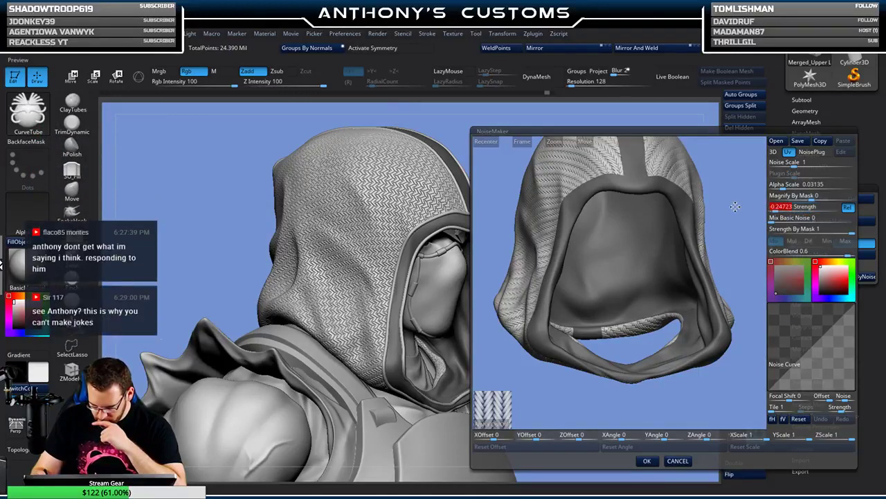
pyautogui.moveTo(733, 208); pyautogui.dragTo(658, 270)
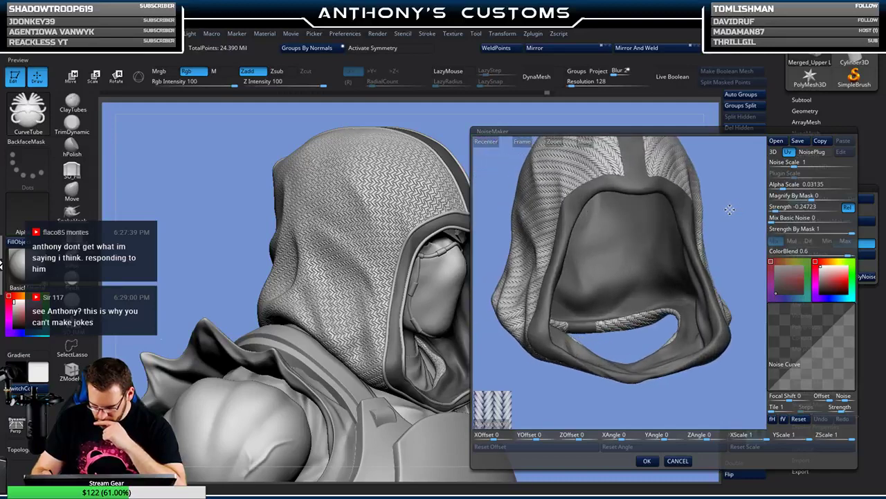
# - Swap the alpha for the finer braided pattern, set alpha scale to 0.37191, and check the hood preview from the front and side
pyautogui.click(496, 423)
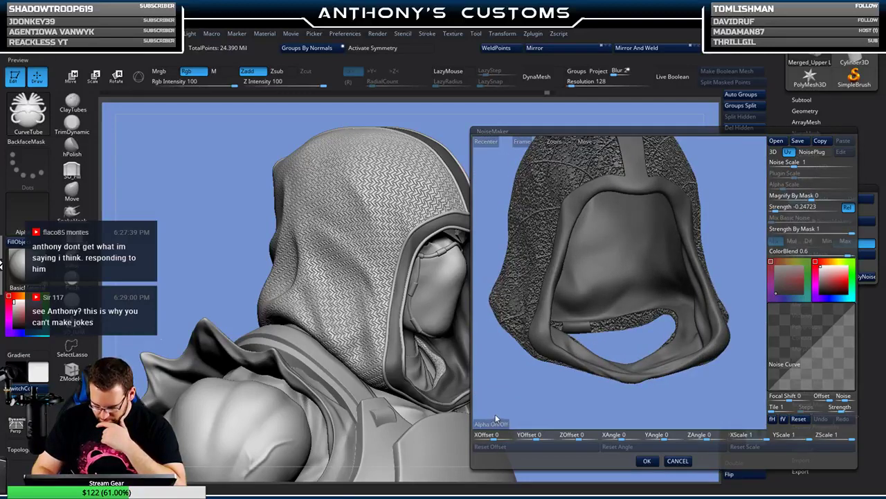
pyautogui.doubleClick(324, 88)
pyautogui.moveTo(736, 210); pyautogui.dragTo(748, 203)
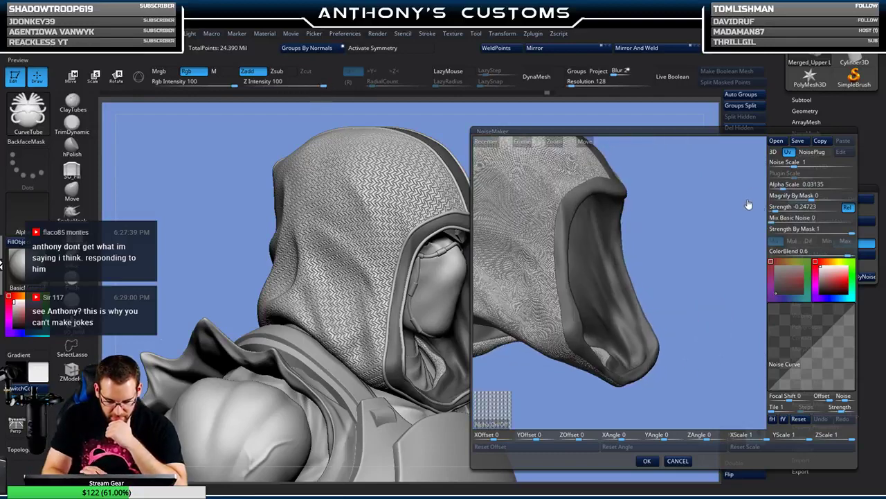
pyautogui.moveTo(709, 234); pyautogui.dragTo(708, 237)
pyautogui.click(796, 184)
pyautogui.moveTo(782, 188); pyautogui.dragTo(792, 187)
pyautogui.moveTo(698, 185); pyautogui.dragTo(694, 230)
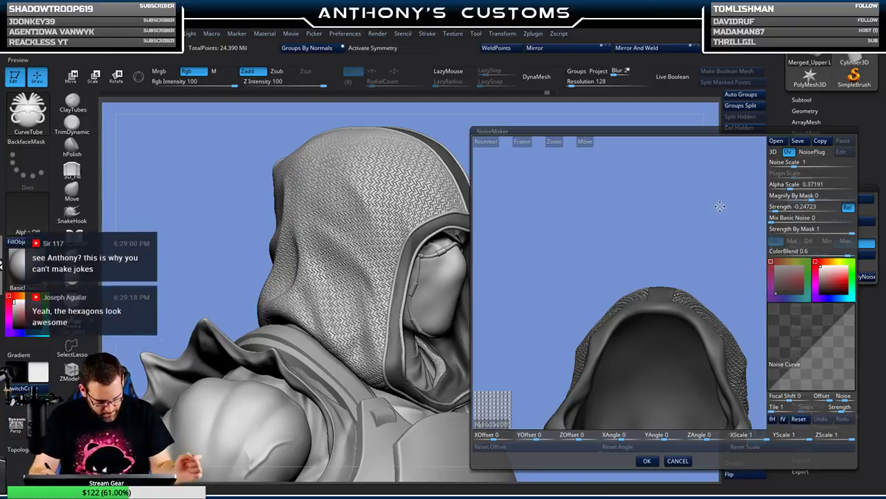
pyautogui.moveTo(705, 214)
pyautogui.mouseDown()
pyautogui.moveTo(707, 234)
pyautogui.moveTo(708, 226)
pyautogui.mouseUp()
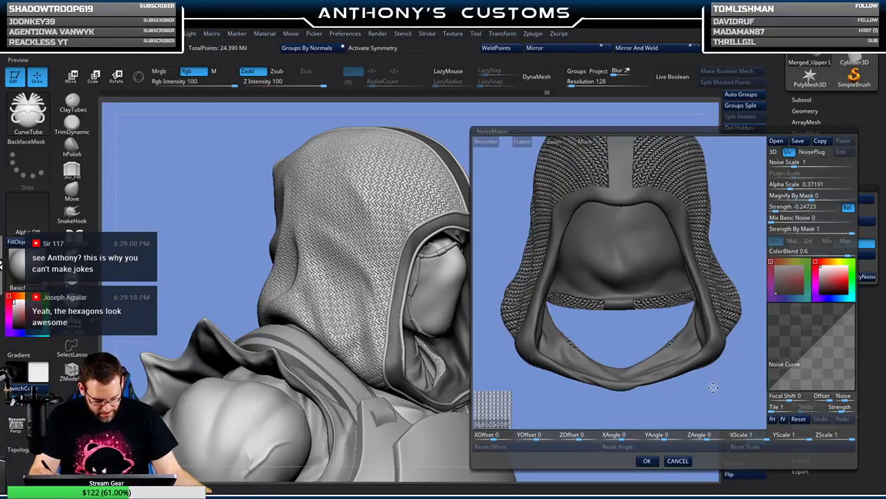
pyautogui.moveTo(713, 387); pyautogui.dragTo(670, 360)
pyautogui.moveTo(581, 385); pyautogui.dragTo(715, 255)
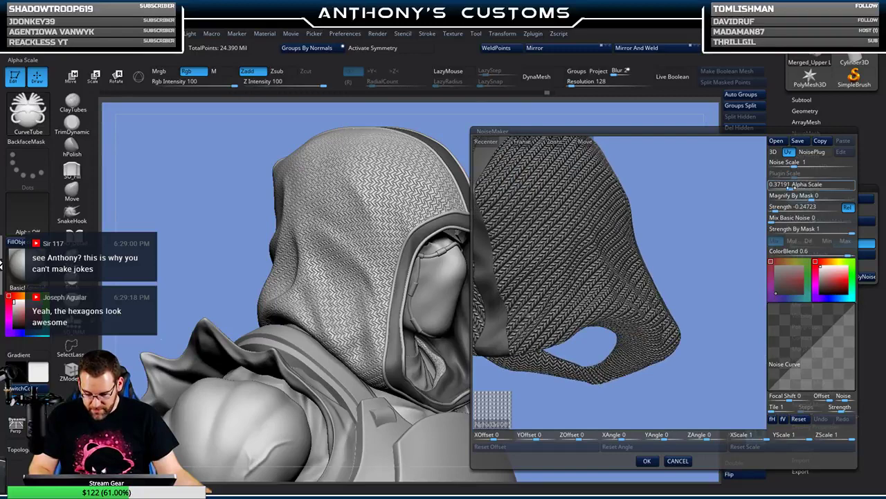
# - Set the fine braid noise's strength to -0.03612, frame the whole hood in the preview, and check it from the front at a distance
pyautogui.click(797, 207)
pyautogui.write('-0.0404')
pyautogui.press('Return')
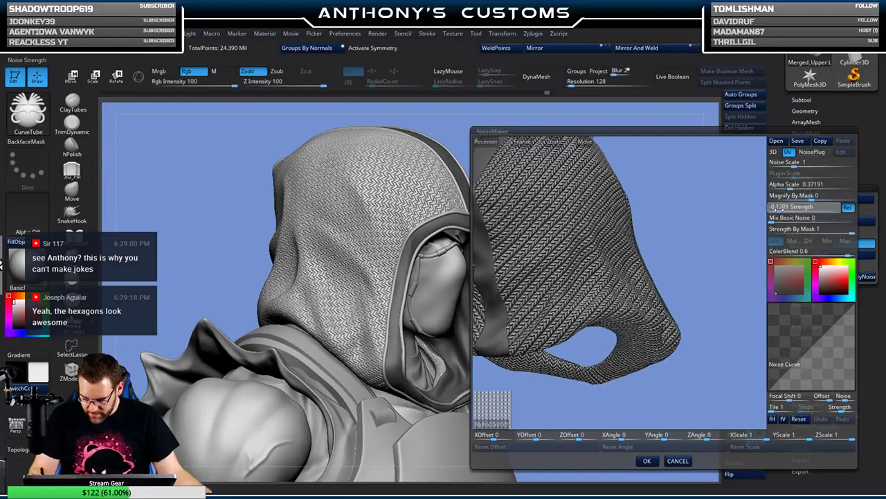
pyautogui.moveTo(783, 209); pyautogui.dragTo(784, 209)
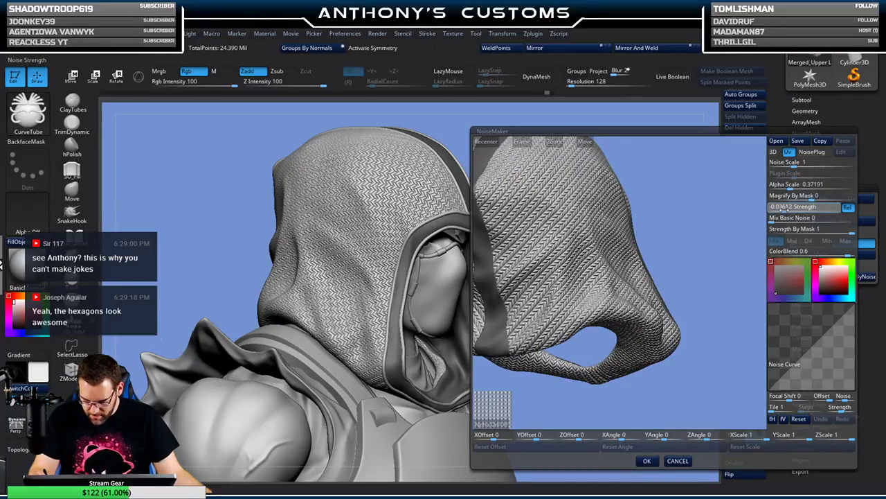
pyautogui.moveTo(707, 254); pyautogui.dragTo(677, 262)
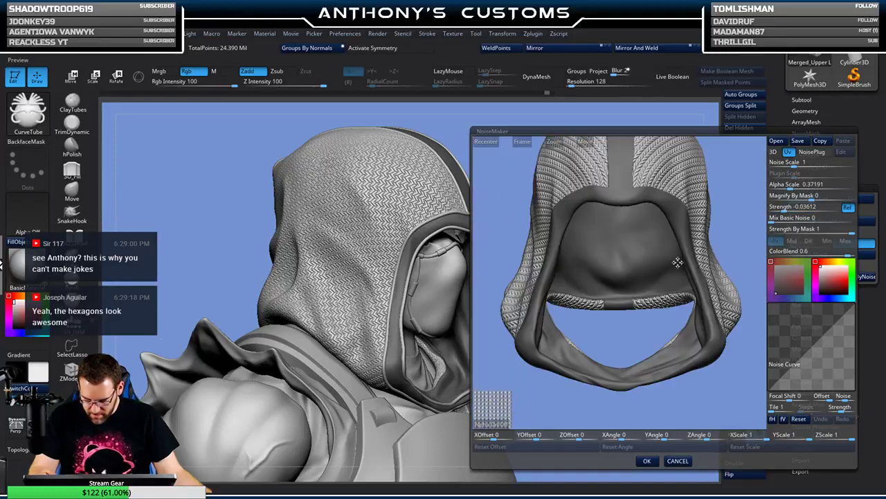
pyautogui.click(524, 141)
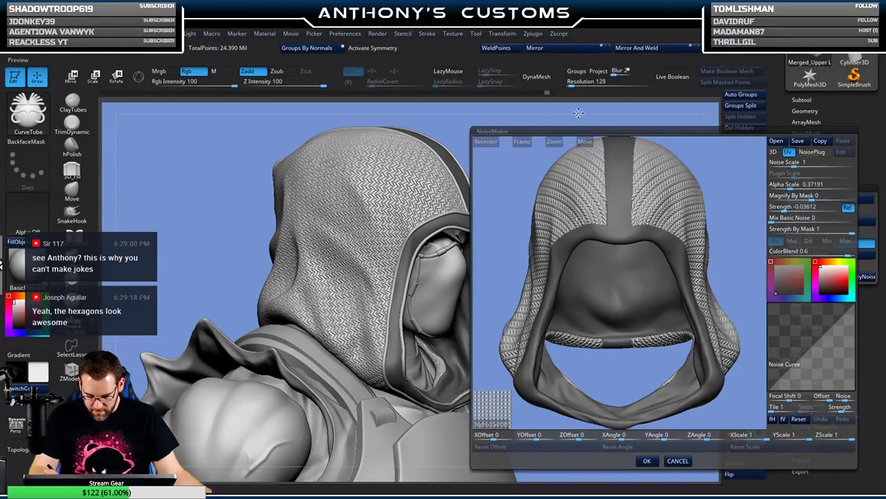
pyautogui.moveTo(722, 183); pyautogui.dragTo(742, 169)
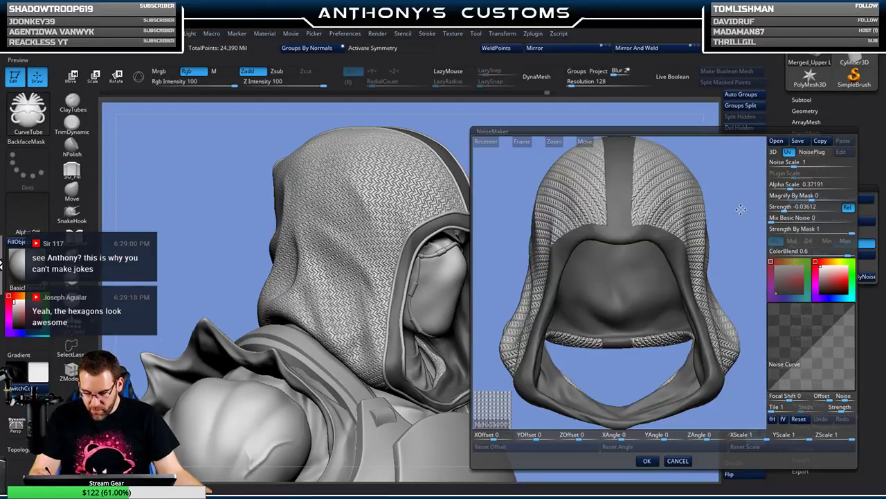
pyautogui.moveTo(740, 209); pyautogui.dragTo(736, 194)
pyautogui.moveTo(699, 248); pyautogui.dragTo(727, 220)
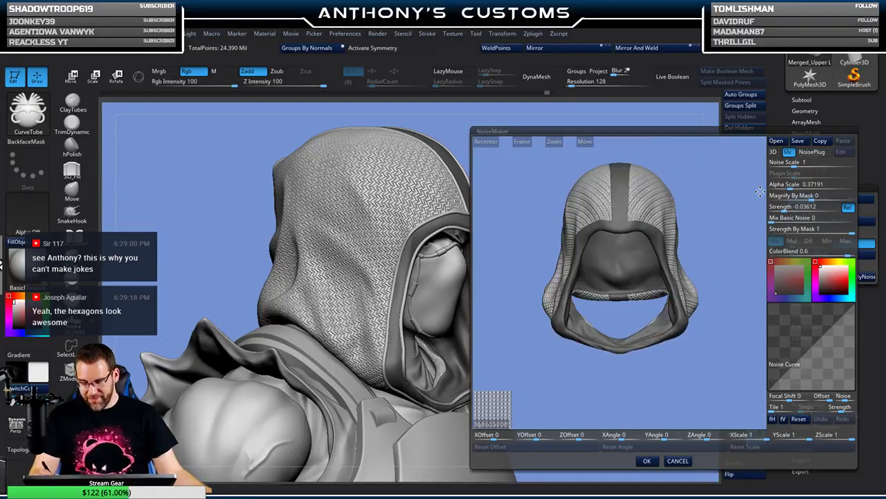
# - Replace the alpha with the brick-like weave, set alpha scale to 0.25435, and check the hood preview from several angles
pyautogui.click(488, 414)
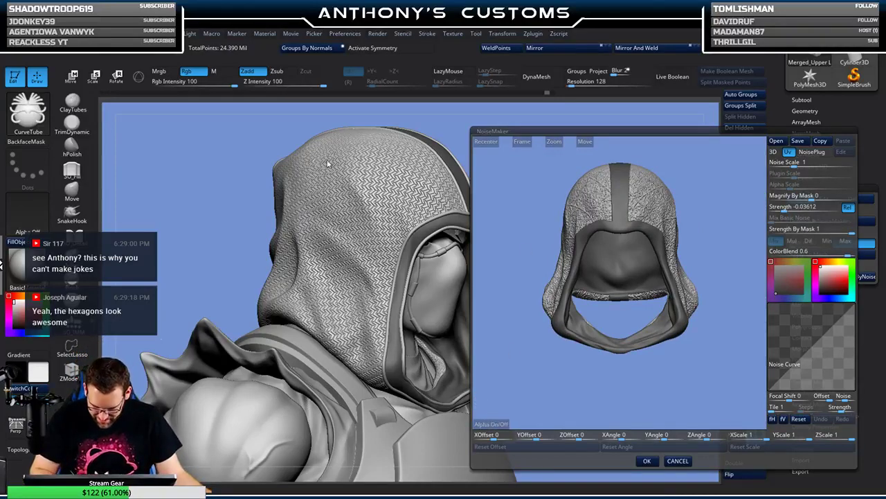
pyautogui.click(488, 414)
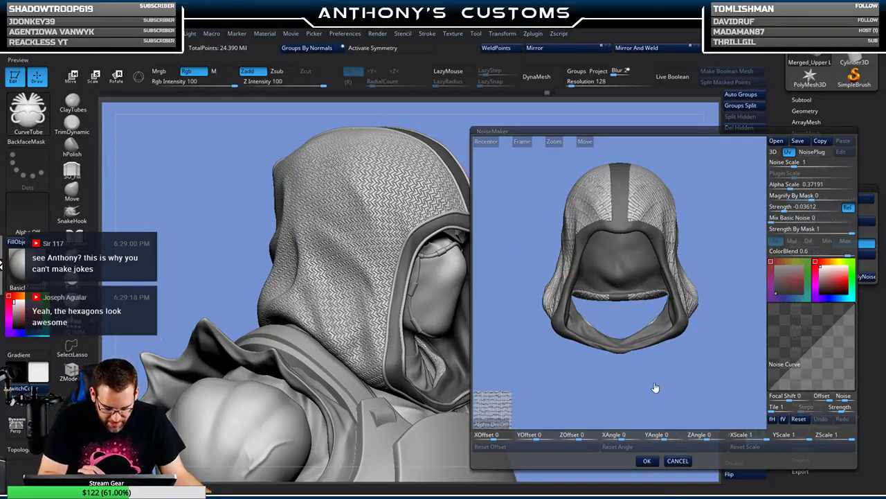
pyautogui.moveTo(654, 386); pyautogui.dragTo(677, 386)
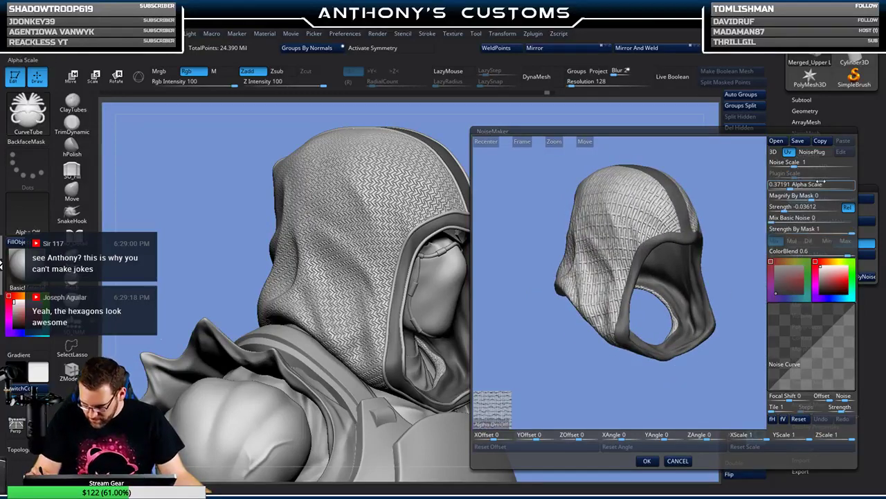
pyautogui.moveTo(821, 181); pyautogui.dragTo(789, 187)
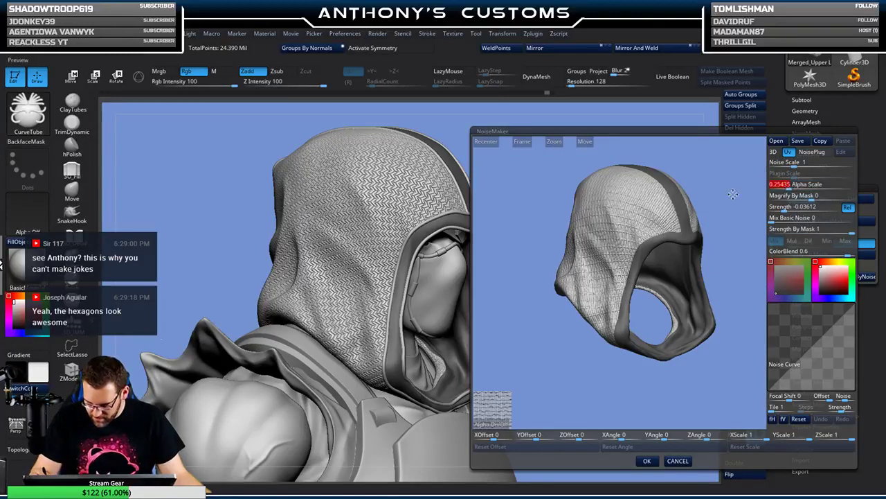
pyautogui.moveTo(724, 201)
pyautogui.mouseDown()
pyautogui.moveTo(717, 194)
pyautogui.moveTo(719, 206)
pyautogui.mouseUp()
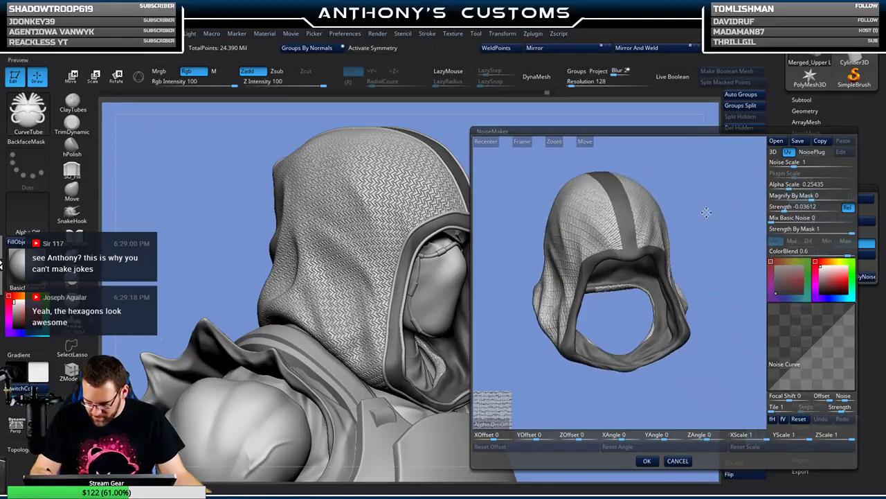
# - Try the large over-under weave alpha at alpha scale 0.02556 and strength -0.22714, inspecting the hood preview up close and framed
pyautogui.click(496, 424)
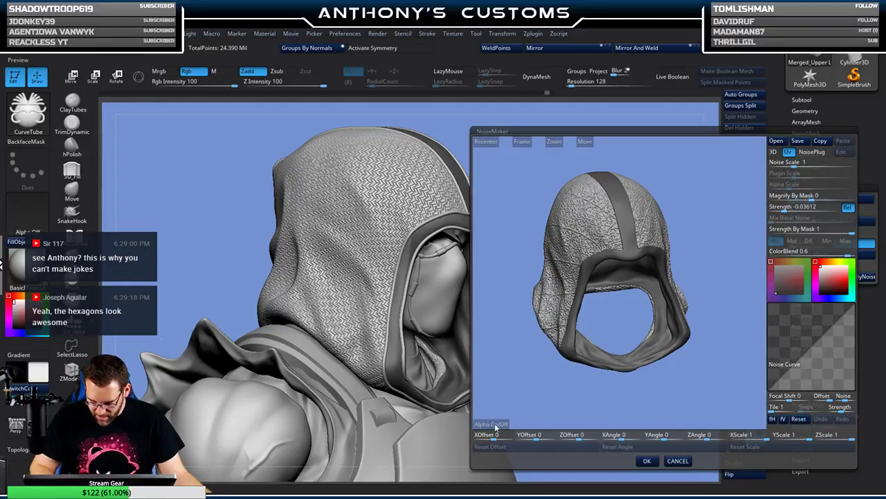
pyautogui.doubleClick(139, 123)
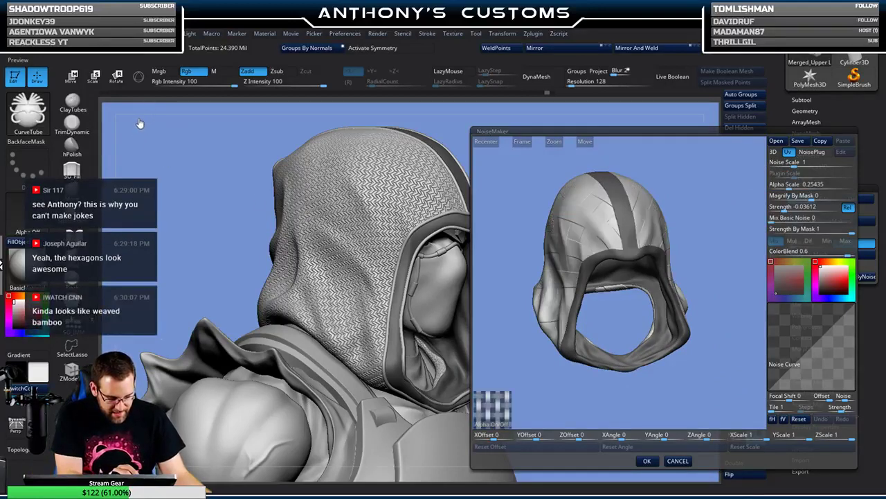
pyautogui.moveTo(718, 223); pyautogui.dragTo(728, 222)
pyautogui.click(777, 187)
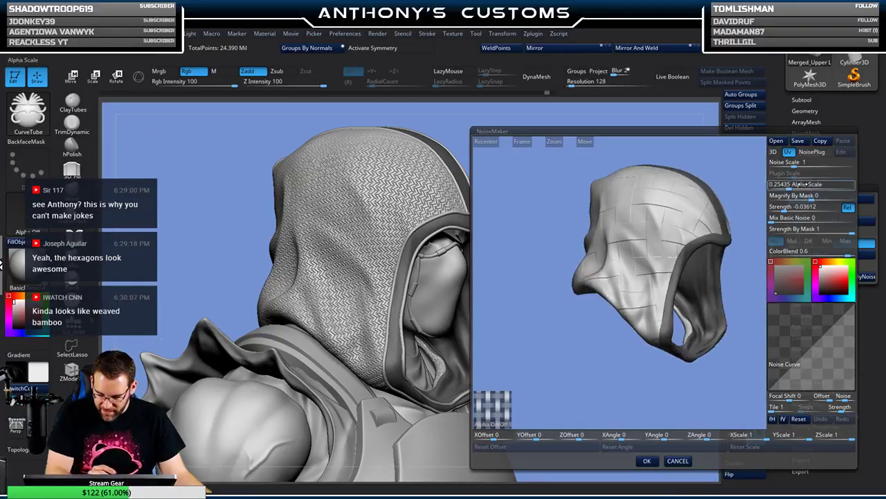
pyautogui.moveTo(790, 187); pyautogui.dragTo(834, 207)
pyautogui.write('0.2714')
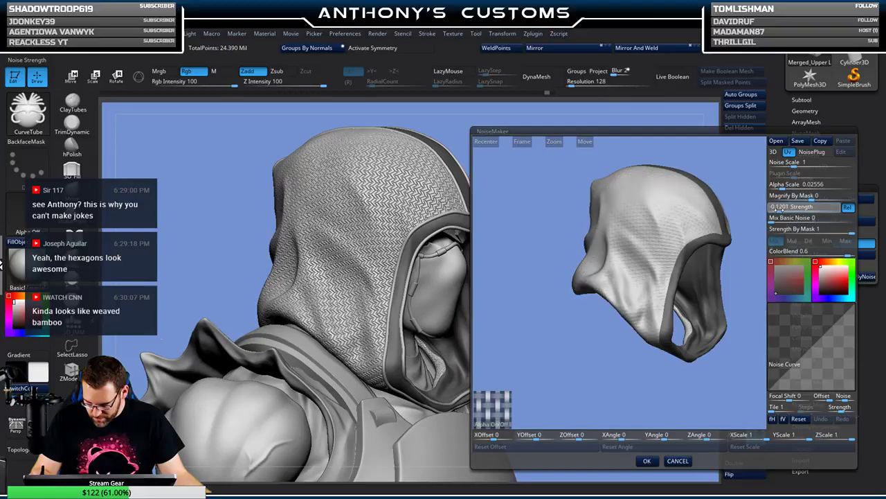
pyautogui.moveTo(736, 184); pyautogui.dragTo(635, 420)
pyautogui.keyDown('alt'); pyautogui.moveTo(586, 349); pyautogui.dragTo(641, 434); pyautogui.keyUp('alt')
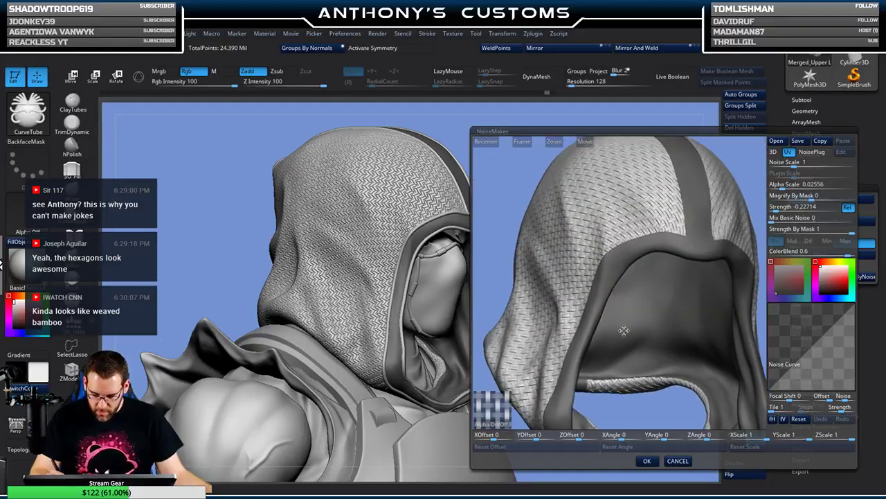
pyautogui.moveTo(626, 292); pyautogui.dragTo(621, 312)
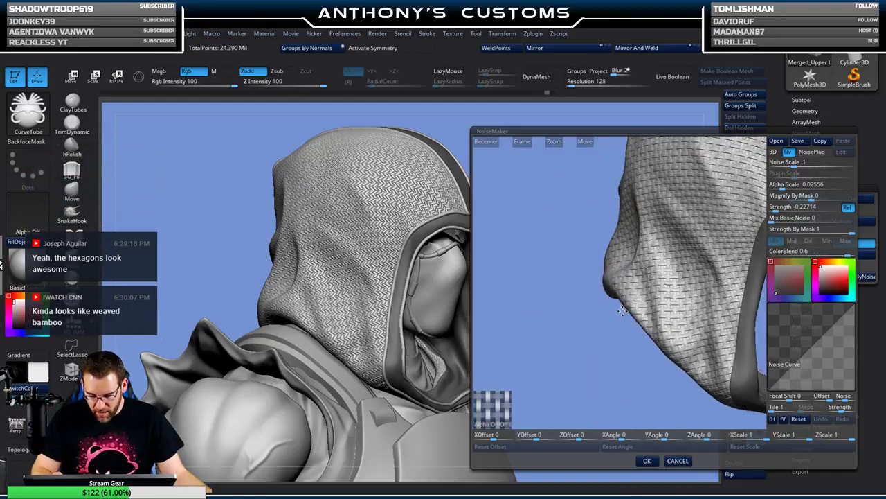
pyautogui.click(525, 142)
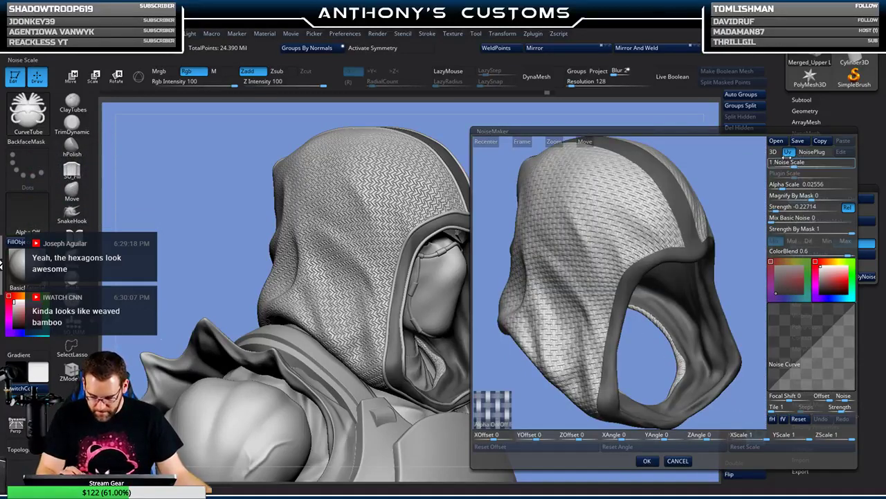
# - Replace the large over-under weave with the fine basket-weave alpha and set alpha scale to 0.28963
pyautogui.click(496, 422)
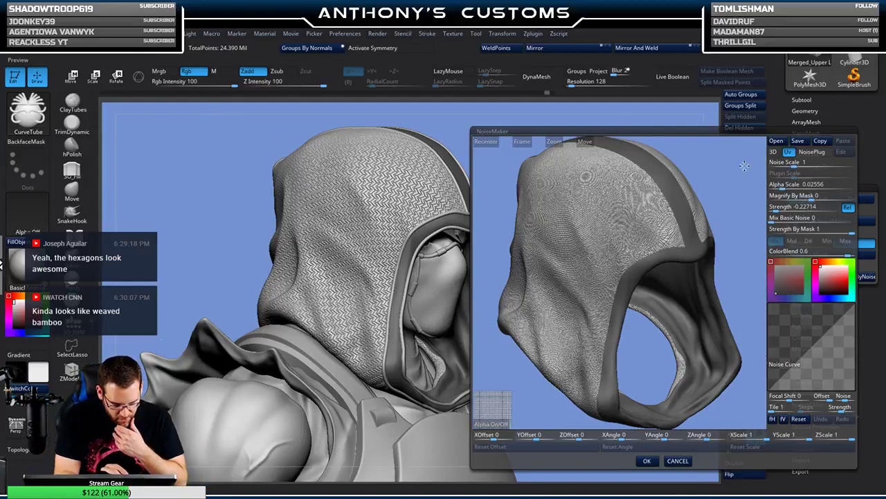
pyautogui.moveTo(739, 161); pyautogui.dragTo(785, 135)
pyautogui.click(789, 184)
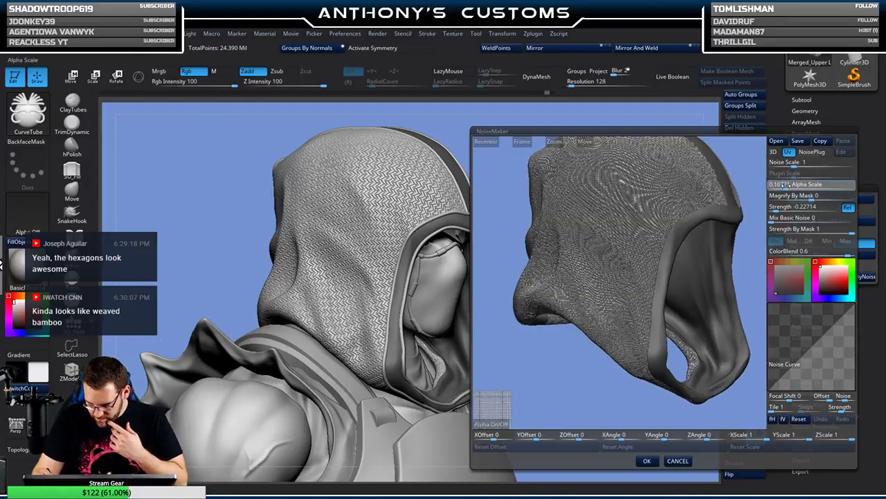
pyautogui.click(788, 184)
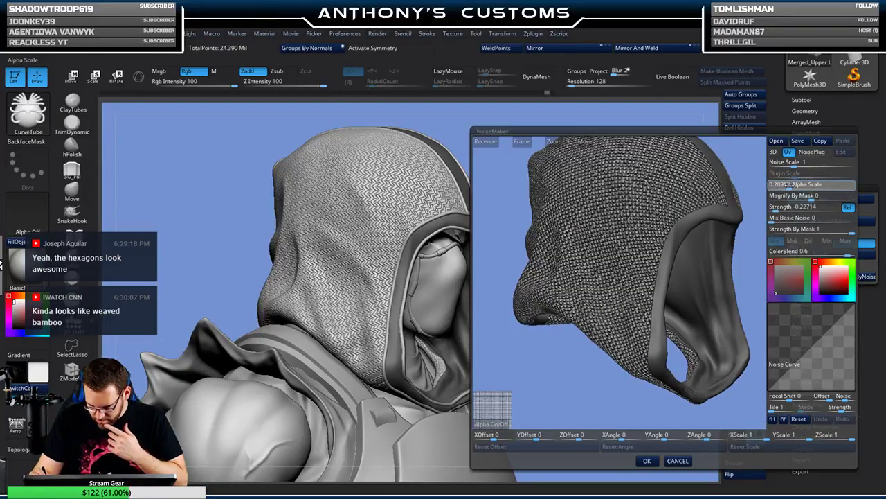
# - Set the fine basket-weave noise's strength to -0.02804 and check the hood preview from the side
pyautogui.click(788, 206)
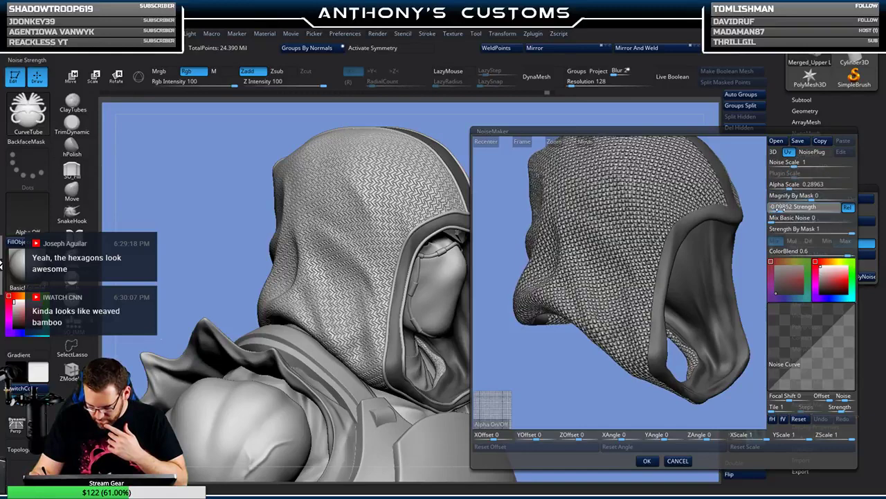
pyautogui.click(786, 207)
pyautogui.click(786, 207)
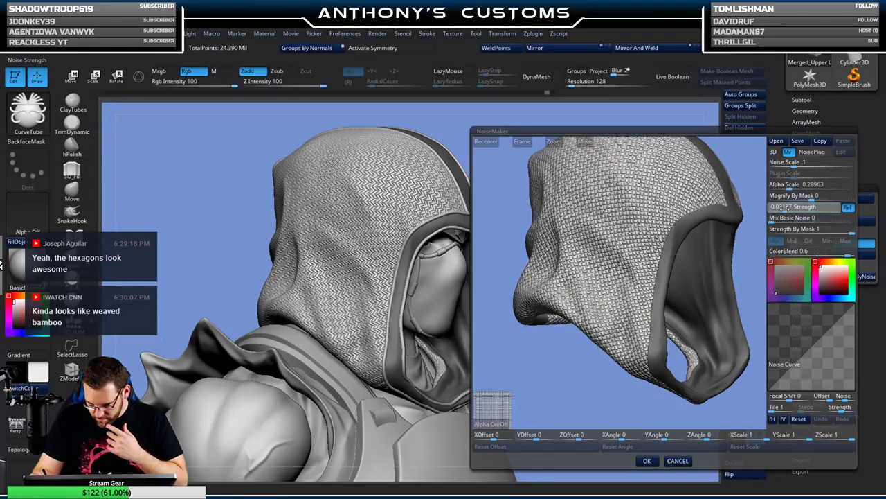
pyautogui.click(786, 207)
pyautogui.moveTo(609, 374); pyautogui.dragTo(502, 207)
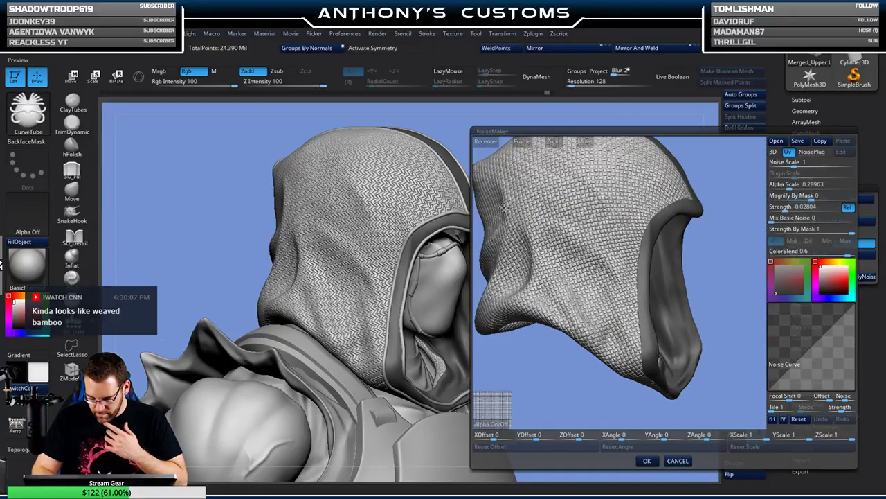
# - Swap the alpha for the interlaced crosshatch weave, set alpha scale to 0.04606, and check the preview's side panel
pyautogui.click(492, 423)
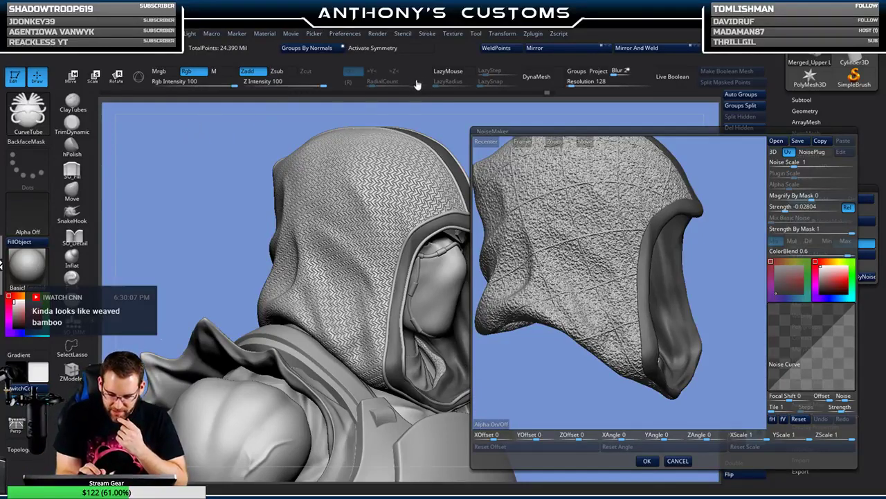
pyautogui.doubleClick(317, 175)
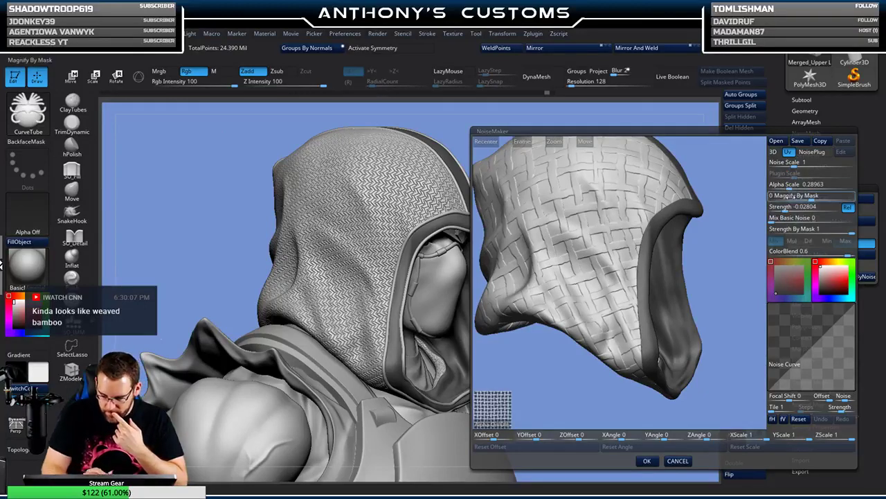
pyautogui.moveTo(803, 185); pyautogui.dragTo(788, 186)
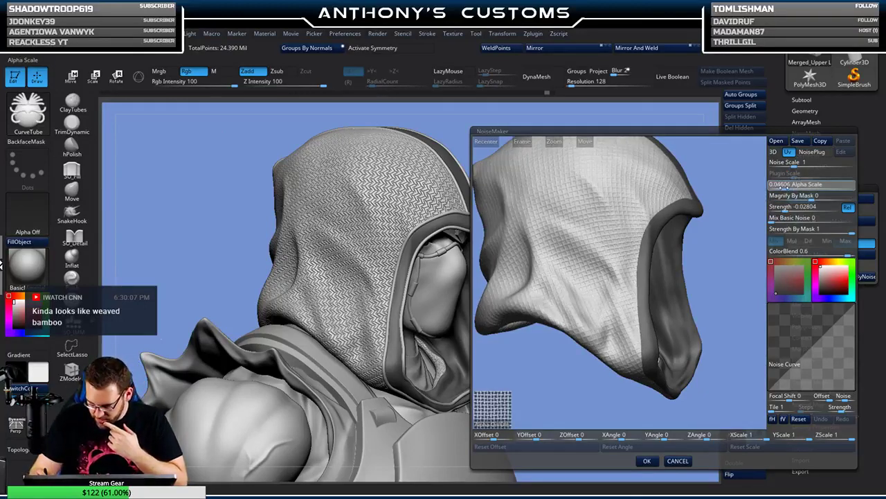
pyautogui.moveTo(722, 255); pyautogui.dragTo(752, 209)
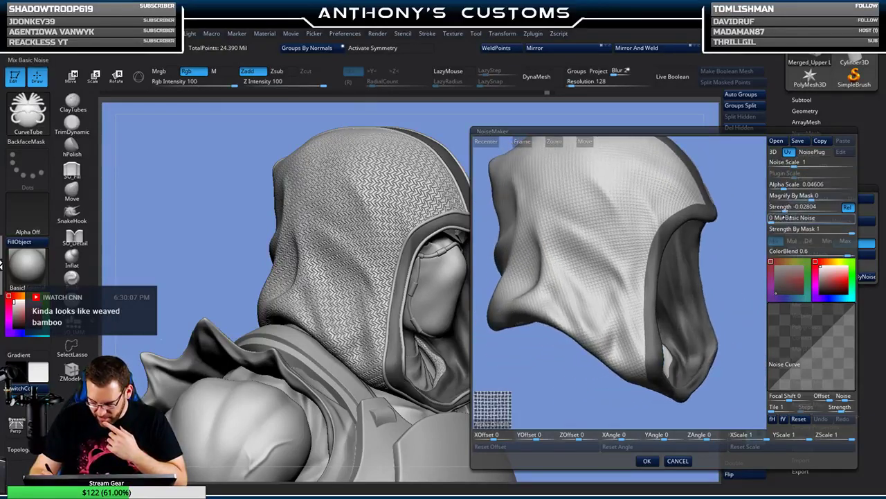
# - Set the surface noise strength to -0.1594 and check the hood preview from the front
pyautogui.click(782, 207)
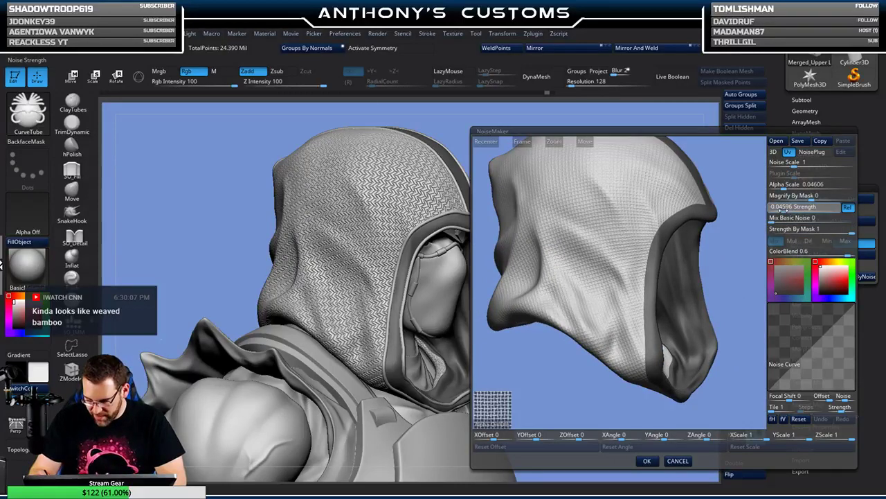
pyautogui.moveTo(798, 207); pyautogui.dragTo(780, 207)
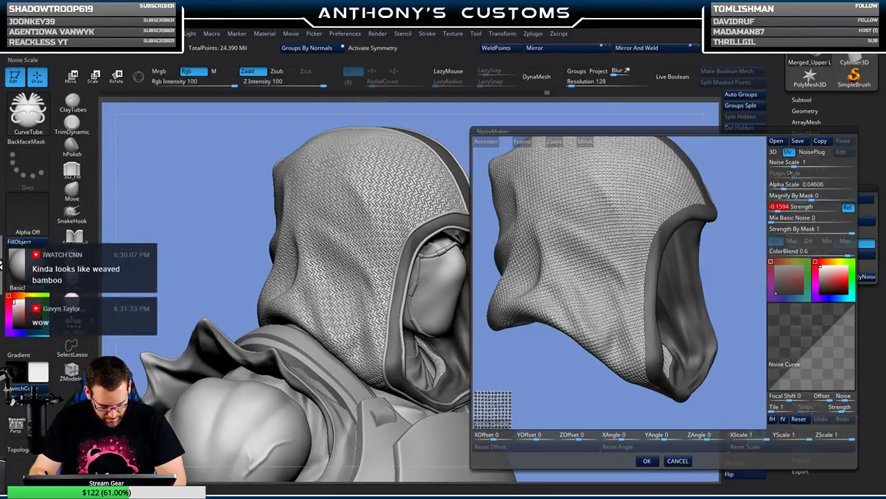
pyautogui.moveTo(732, 259); pyautogui.dragTo(724, 221)
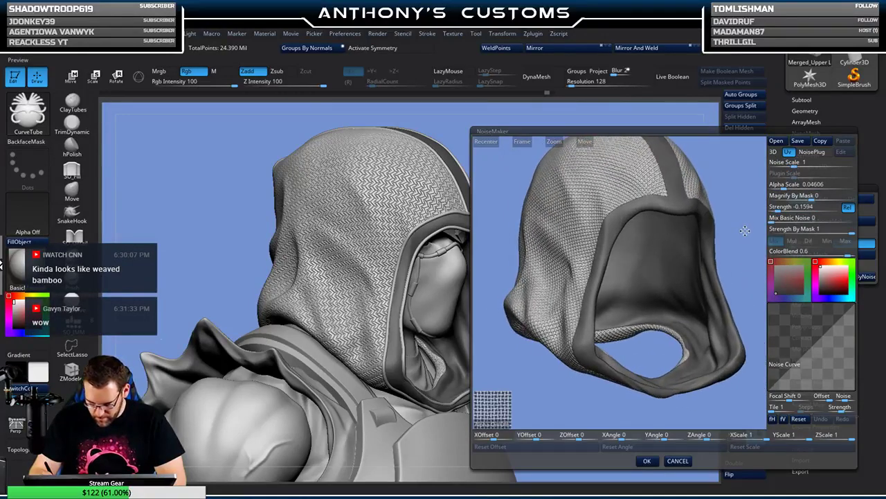
# - Replace the alpha with the hexagon pattern, set alpha scale to 0.25435, and check the hood preview from the side and front
pyautogui.click(483, 423)
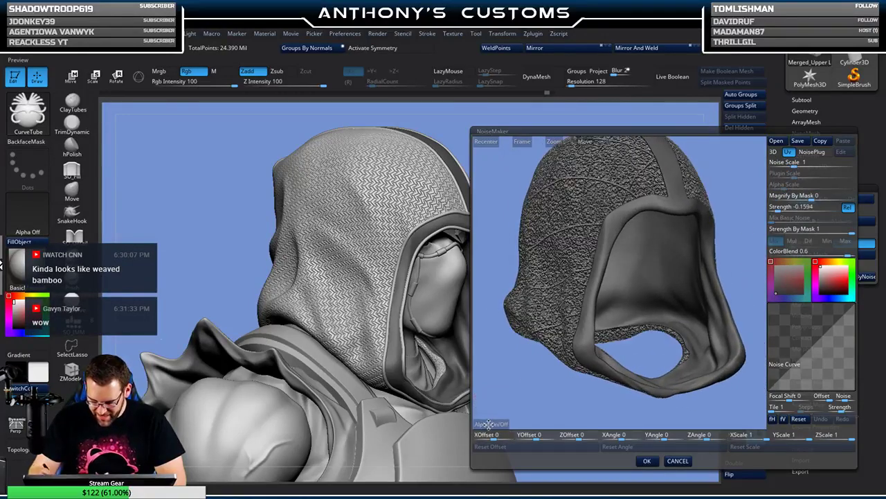
pyautogui.doubleClick(206, 85)
pyautogui.moveTo(735, 196); pyautogui.dragTo(791, 188)
pyautogui.click(803, 185)
pyautogui.write('0.1086')
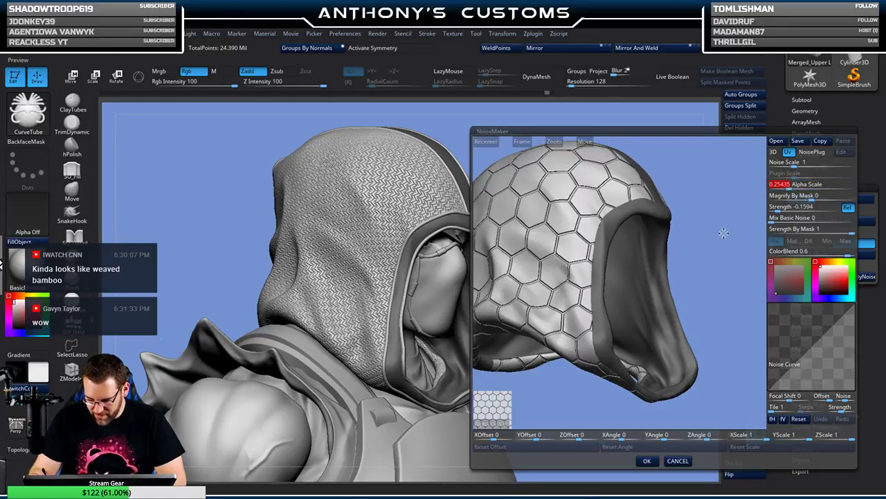
pyautogui.moveTo(723, 233)
pyautogui.mouseDown()
pyautogui.moveTo(712, 237)
pyautogui.moveTo(735, 234)
pyautogui.mouseUp()
# - Reduce the hexagon pattern's alpha scale to 0.078 and accept the noise settings
pyautogui.click(820, 185)
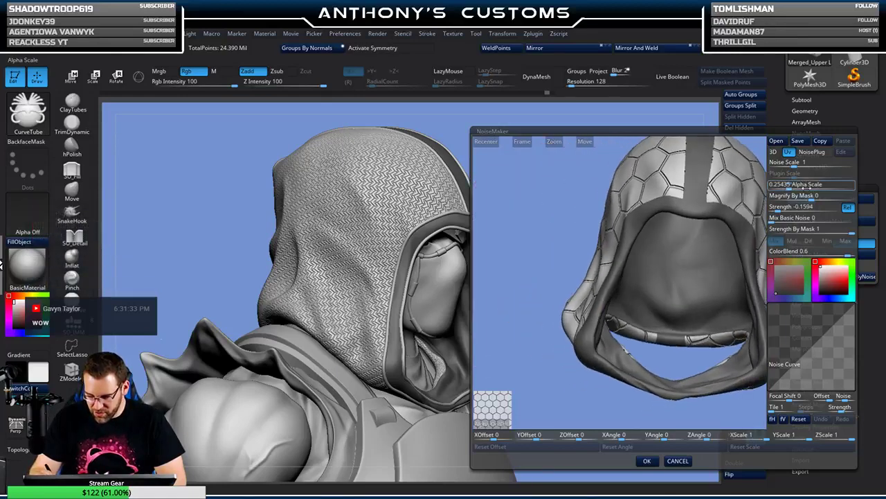
pyautogui.moveTo(788, 188); pyautogui.dragTo(785, 187)
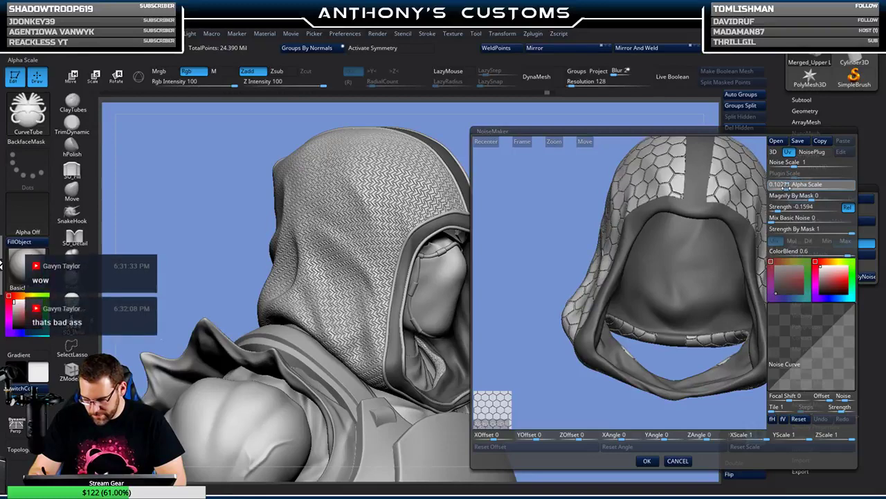
pyautogui.moveTo(786, 187); pyautogui.dragTo(782, 187)
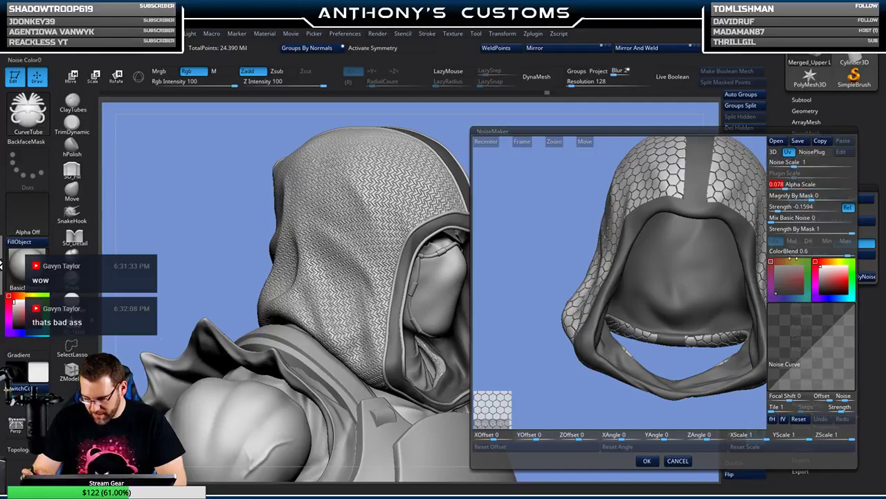
pyautogui.click(645, 460)
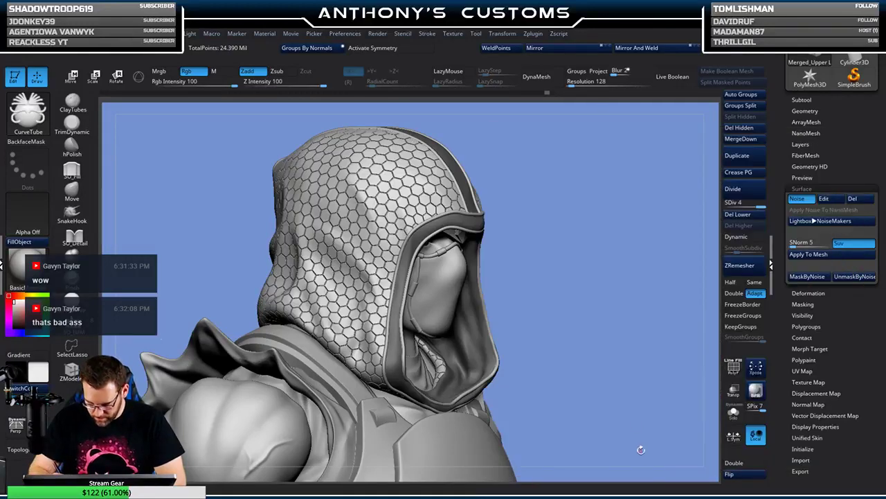
# - Apply the hexagon noise to the hood mesh and inspect it from the front and both sides
pyautogui.moveTo(659, 371); pyautogui.dragTo(644, 249)
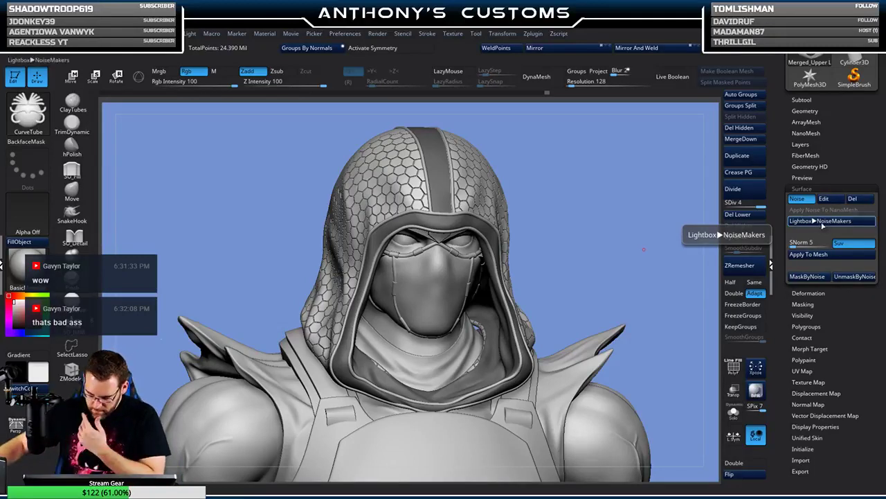
pyautogui.click(813, 257)
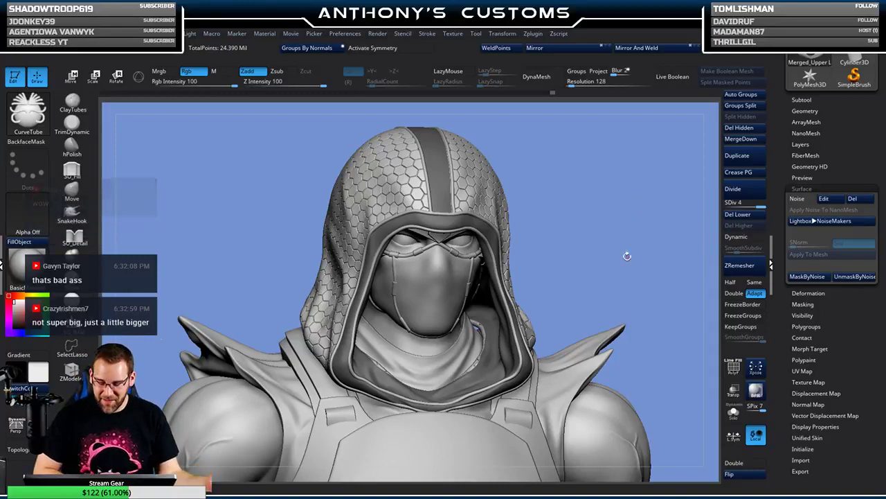
pyautogui.moveTo(619, 245); pyautogui.dragTo(623, 212)
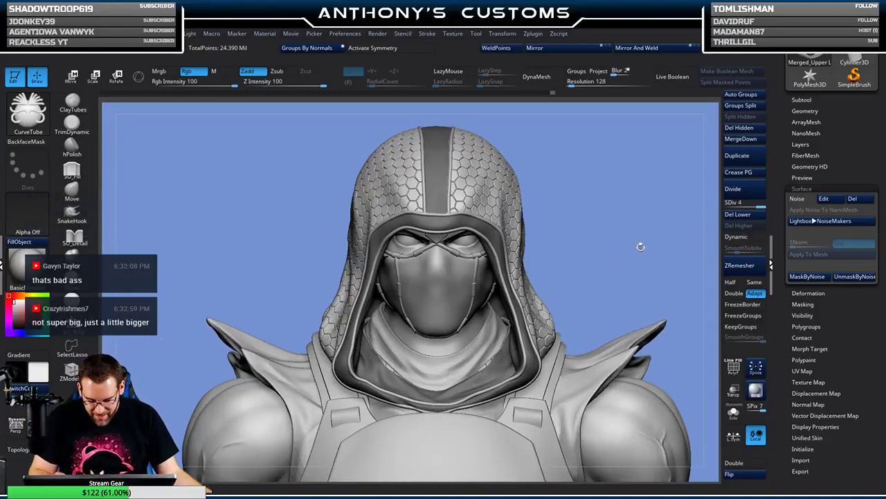
pyautogui.moveTo(641, 246)
pyautogui.mouseDown()
pyautogui.moveTo(615, 246)
pyautogui.moveTo(634, 239)
pyautogui.mouseUp()
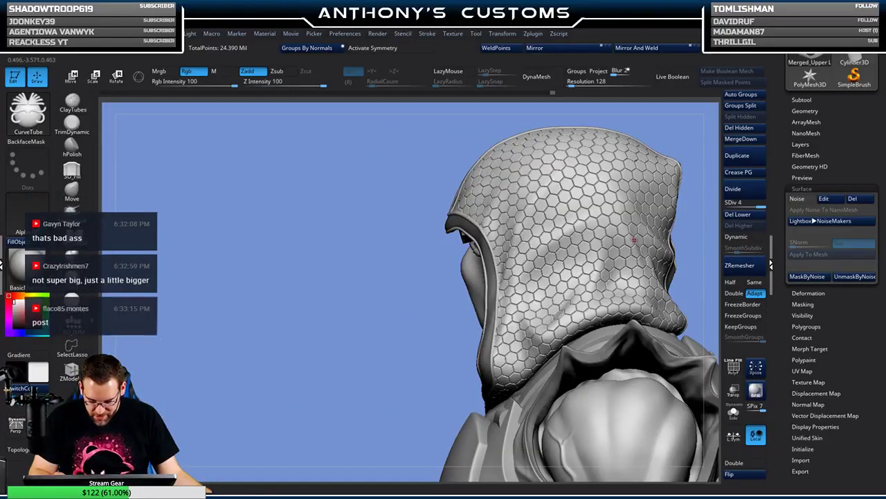
pyautogui.moveTo(696, 232)
pyautogui.mouseDown()
pyautogui.moveTo(713, 283)
pyautogui.moveTo(704, 225)
pyautogui.mouseUp()
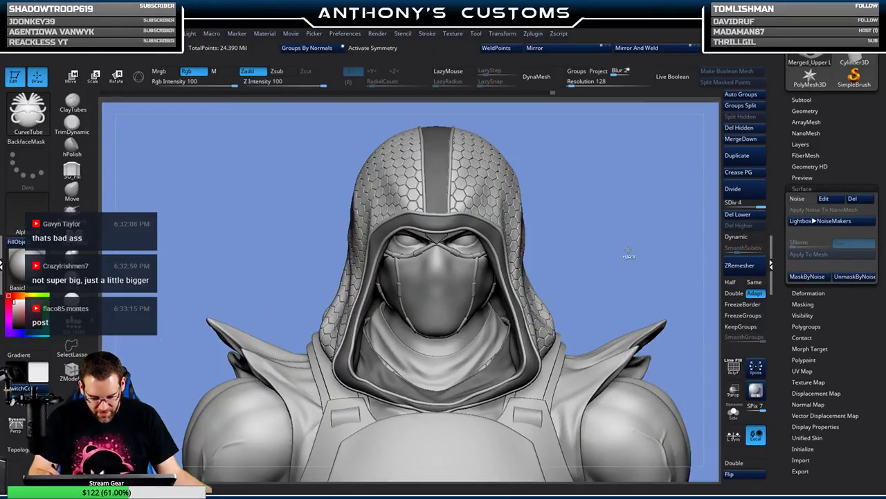
pyautogui.moveTo(619, 246)
pyautogui.keyDown('ctrl'); pyautogui.mouseDown()
pyautogui.moveTo(605, 232)
pyautogui.moveTo(613, 223)
pyautogui.mouseUp(); pyautogui.keyUp('ctrl')
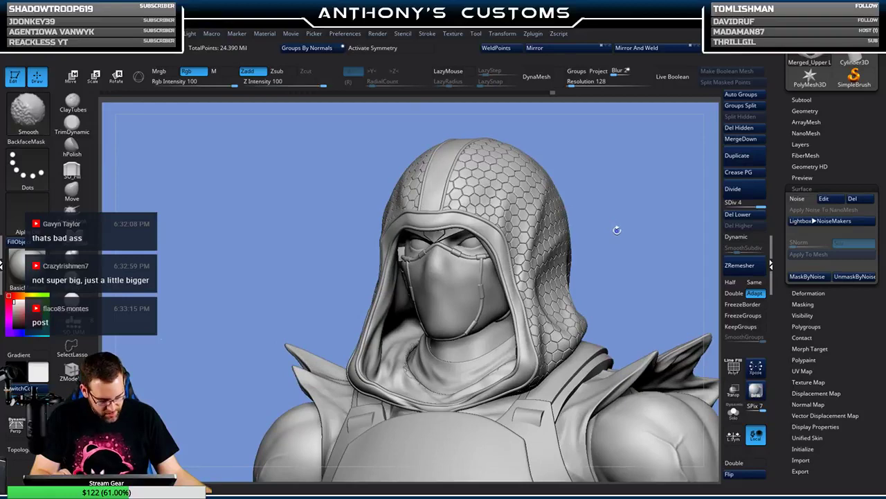
# - Display the hood's polygroup colours and temporarily isolate the trim around the face opening
pyautogui.hotkey('shift', 'f')
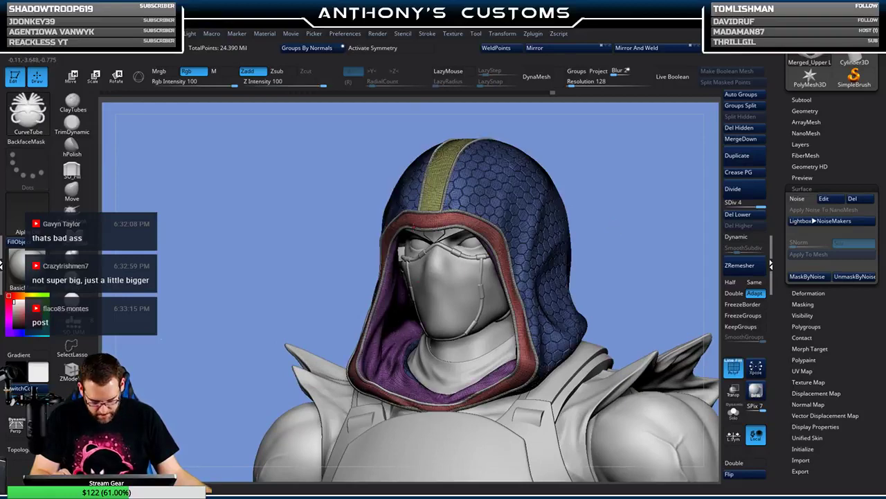
pyautogui.hotkey('ctrl', 'shift')
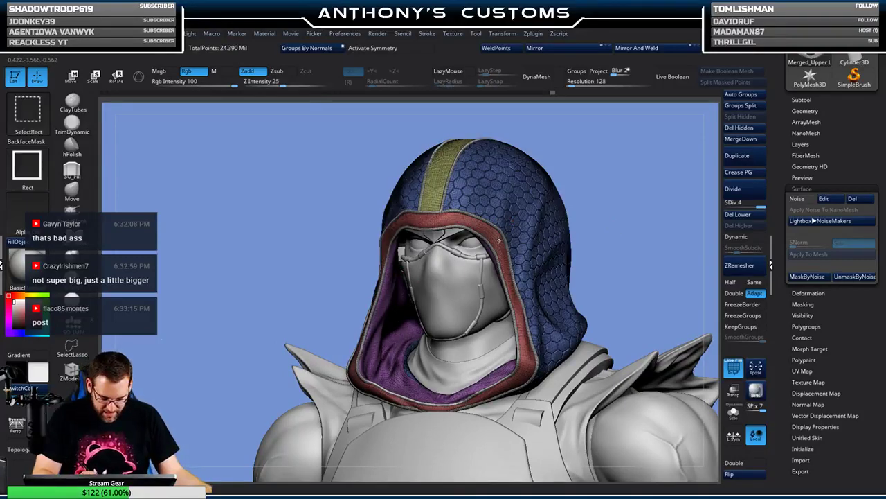
pyautogui.keyDown('ctrl'); pyautogui.keyDown('alt'); pyautogui.keyDown('shift'); pyautogui.click(499, 241); pyautogui.keyUp('shift'); pyautogui.keyUp('alt'); pyautogui.keyUp('ctrl')
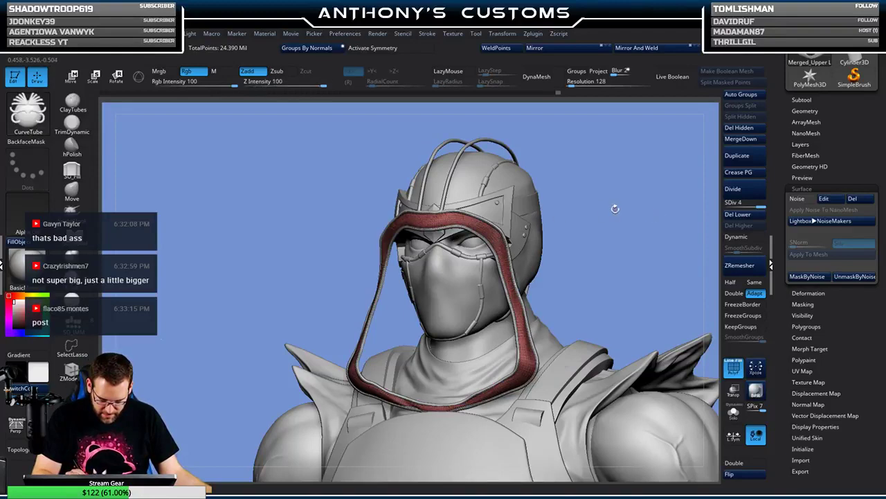
pyautogui.moveTo(613, 211)
pyautogui.mouseDown()
pyautogui.moveTo(649, 211)
pyautogui.moveTo(648, 228)
pyautogui.mouseUp()
pyautogui.hotkey('ctrl', 'shift')
pyautogui.keyDown('ctrl'); pyautogui.keyDown('shift'); pyautogui.click(591, 217); pyautogui.keyUp('shift'); pyautogui.keyUp('ctrl')
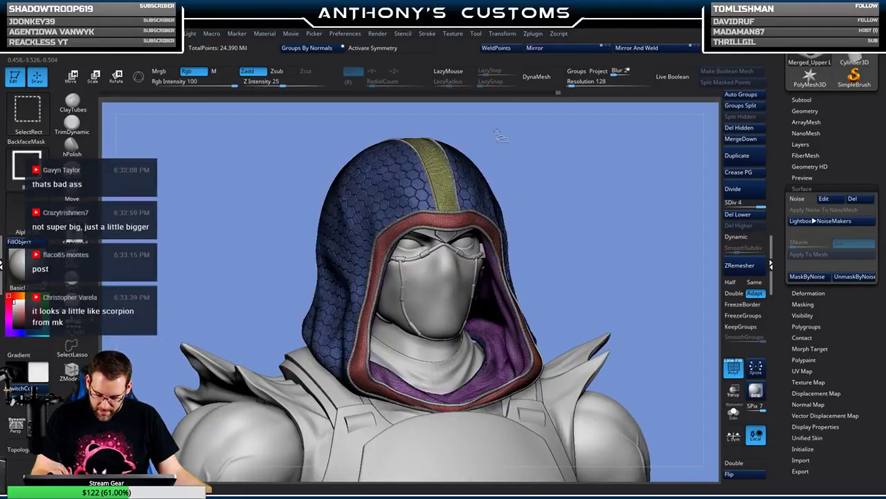
# - Hide the hood's centre strip and face-opening trim and mask the hexagon panels and inner lining that remain
pyautogui.keyDown('ctrl'); pyautogui.keyDown('shift'); pyautogui.click(446, 189); pyautogui.keyUp('shift'); pyautogui.keyUp('ctrl')
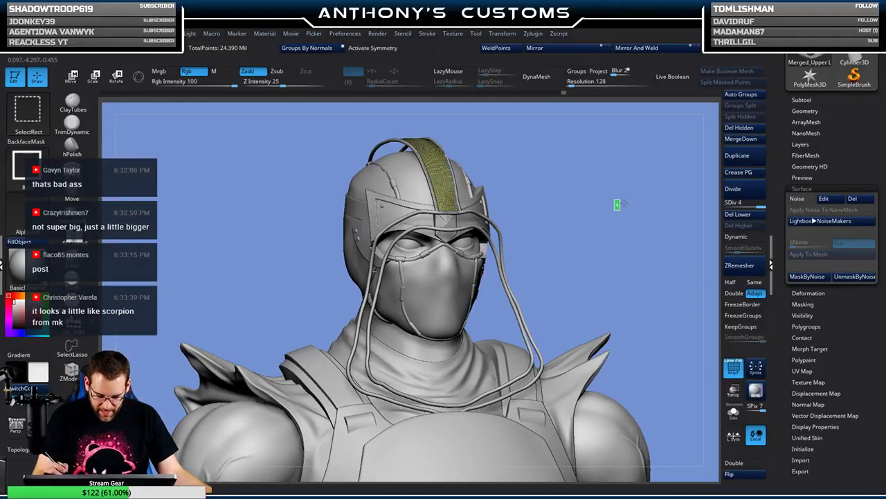
pyautogui.keyDown('ctrl'); pyautogui.keyDown('shift'); pyautogui.click(617, 204); pyautogui.keyUp('shift'); pyautogui.keyUp('ctrl')
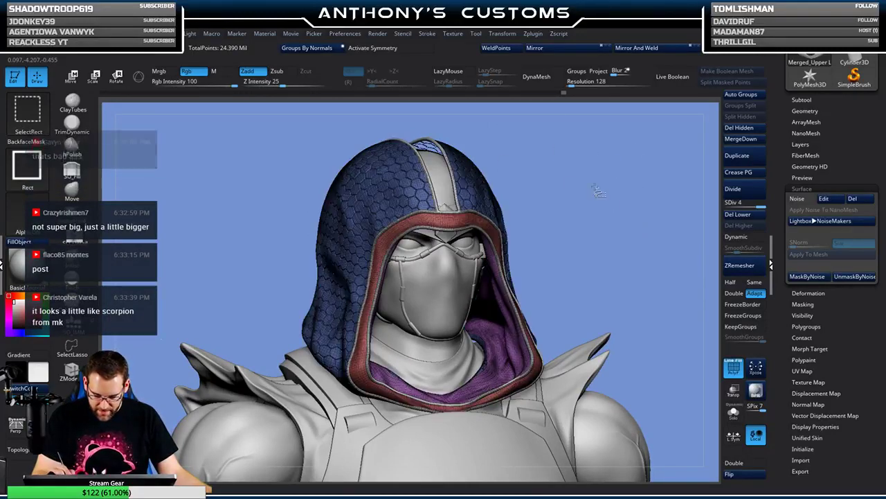
pyautogui.keyDown('ctrl'); pyautogui.keyDown('shift'); pyautogui.click(461, 219); pyautogui.keyUp('shift'); pyautogui.keyUp('ctrl')
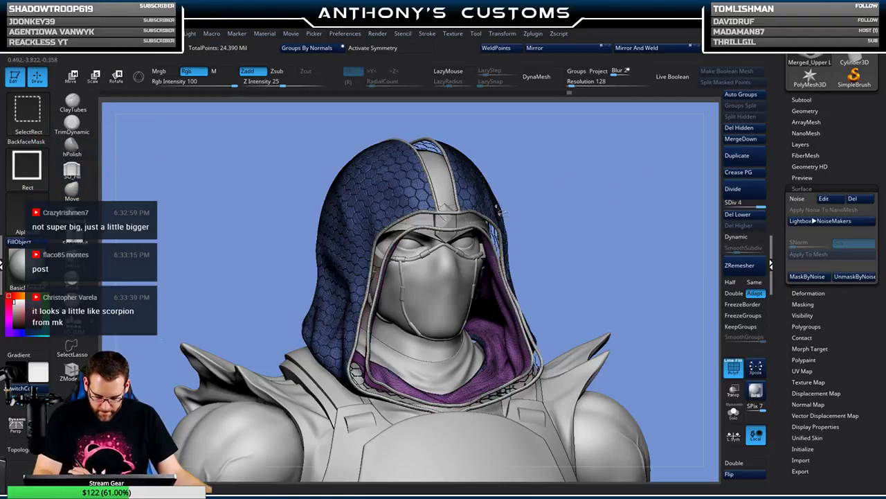
pyautogui.keyDown('ctrl'); pyautogui.click(623, 217); pyautogui.keyUp('ctrl')
# - Unhide the whole hood, turn off the polygroup display, and face the masked hood from the front
pyautogui.hotkey('ctrl', 'shift')
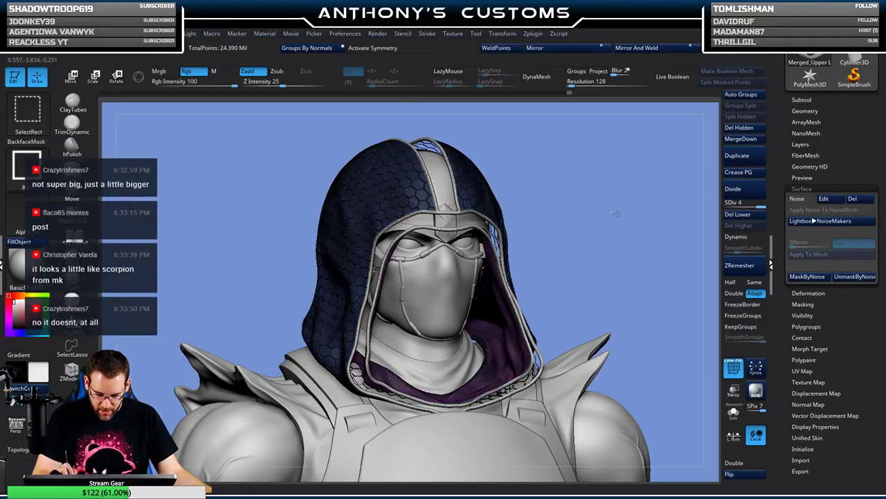
pyautogui.keyDown('ctrl'); pyautogui.keyDown('shift'); pyautogui.click(617, 214); pyautogui.keyUp('shift'); pyautogui.keyUp('ctrl')
pyautogui.hotkey('shift', 'f')
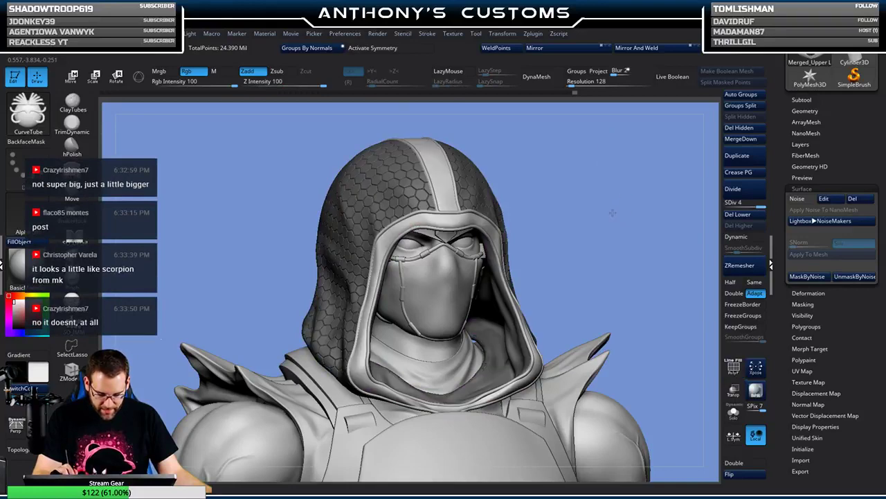
pyautogui.moveTo(612, 212); pyautogui.dragTo(625, 147)
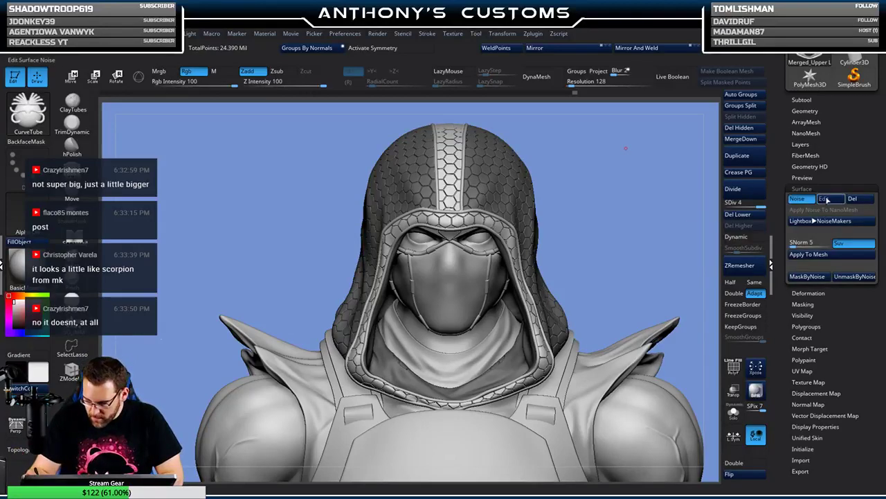
# - Replace the hexagon alpha in the hood's surface noise with a fine woven alpha and set the alpha scale to 0.01654
pyautogui.click(825, 198)
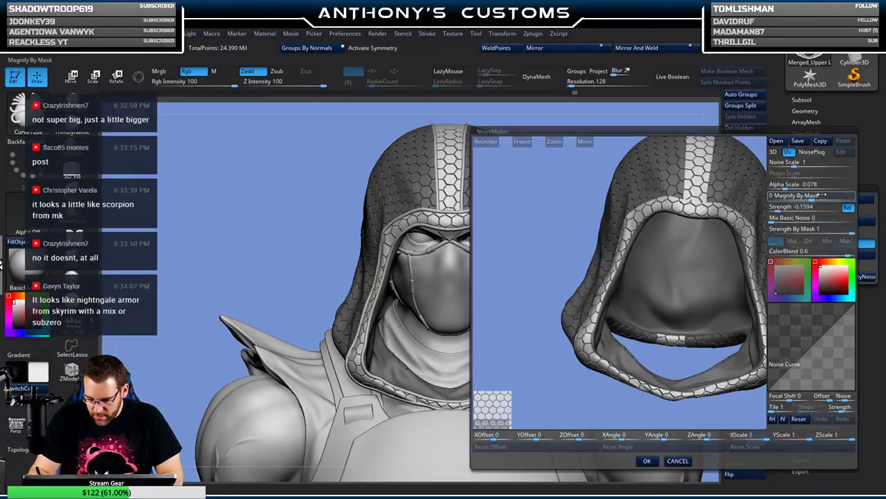
pyautogui.click(492, 421)
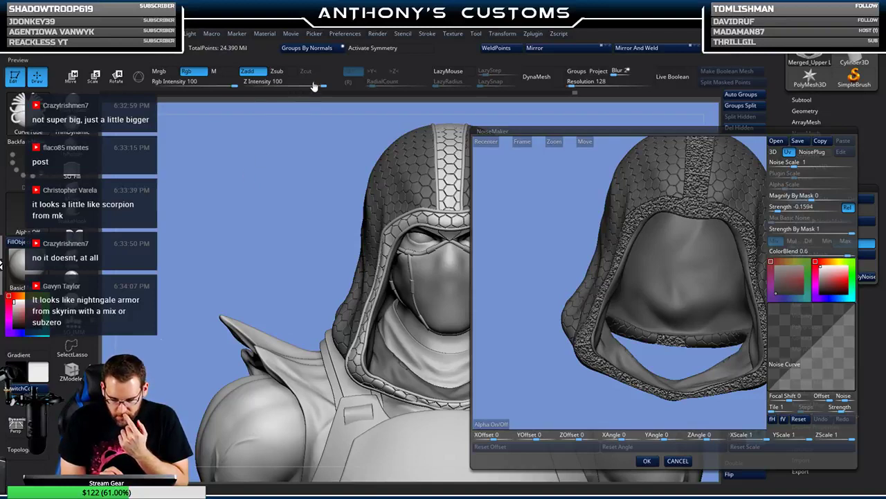
pyautogui.click(797, 183)
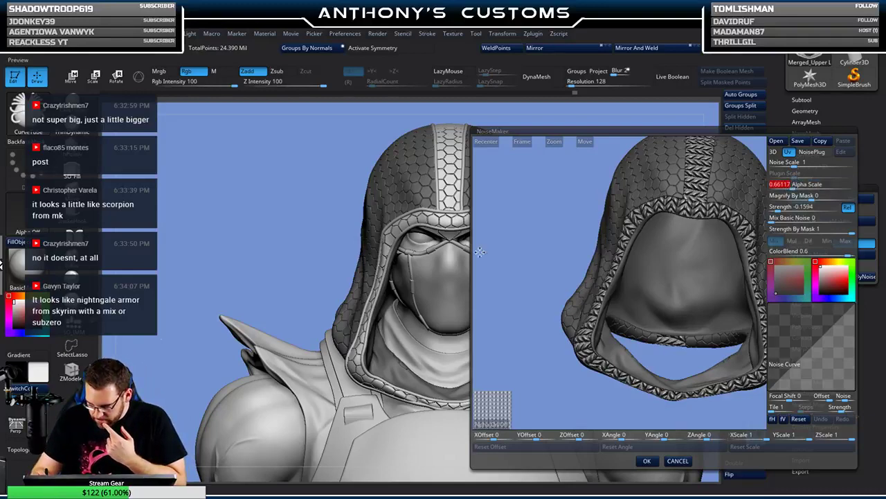
pyautogui.click(495, 423)
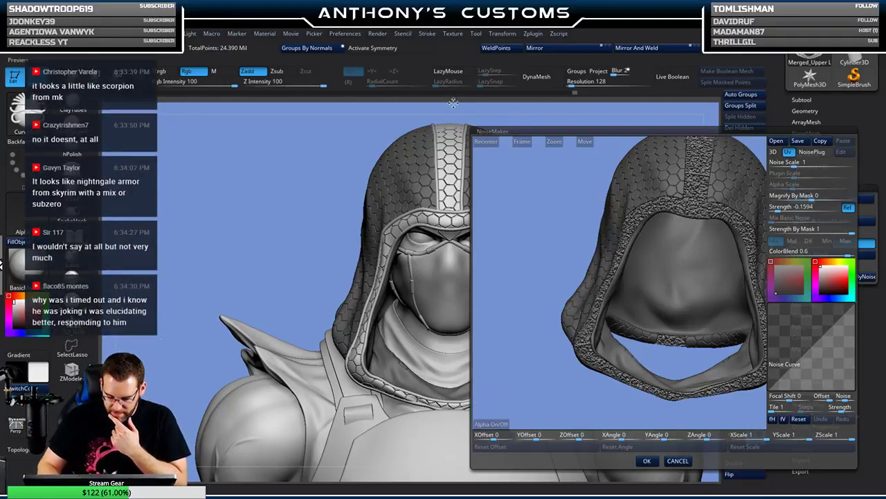
pyautogui.click(493, 424)
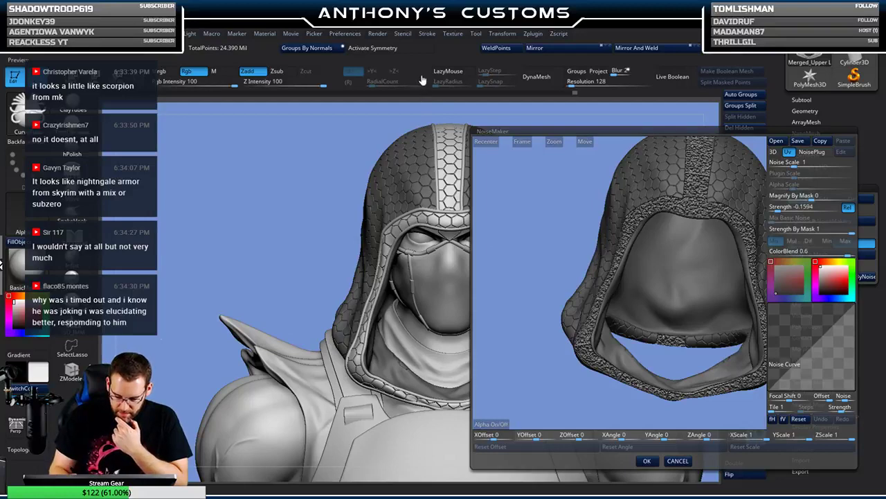
pyautogui.moveTo(794, 187); pyautogui.dragTo(781, 189)
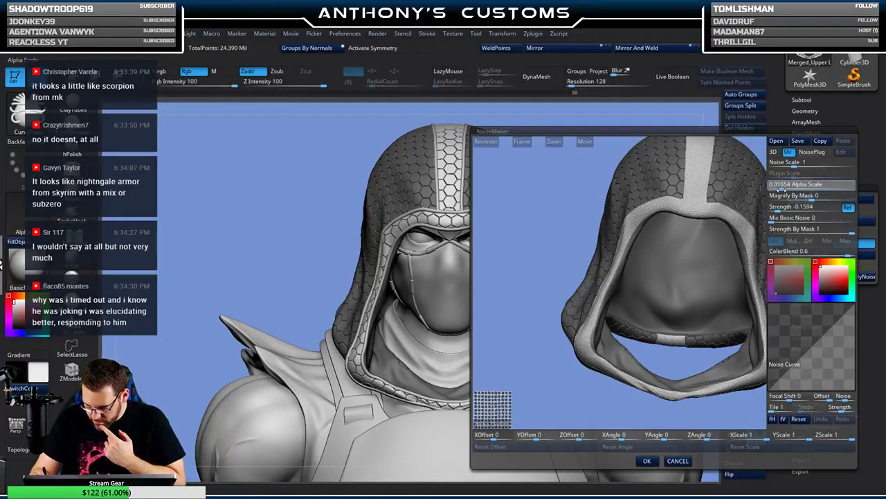
pyautogui.click(781, 189)
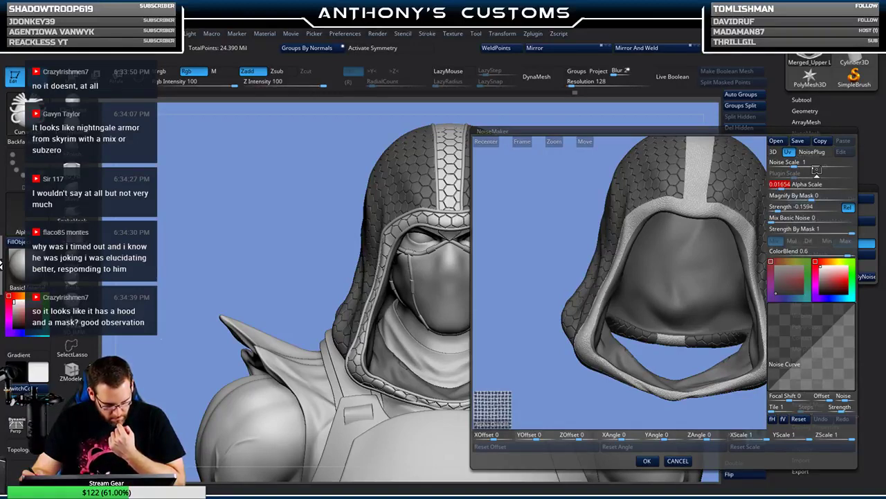
pyautogui.click(646, 460)
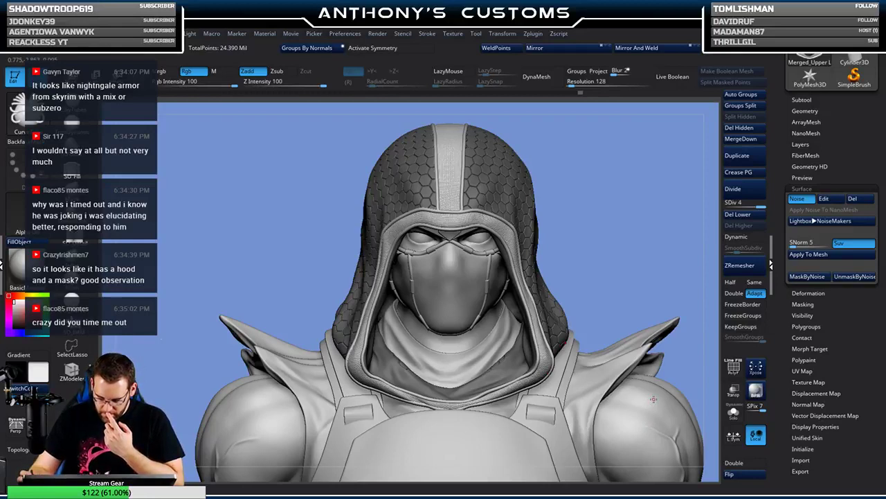
# - Apply the woven noise to the hood mesh's unmasked centre strip and trim, and clear the hood's mask
pyautogui.click(818, 256)
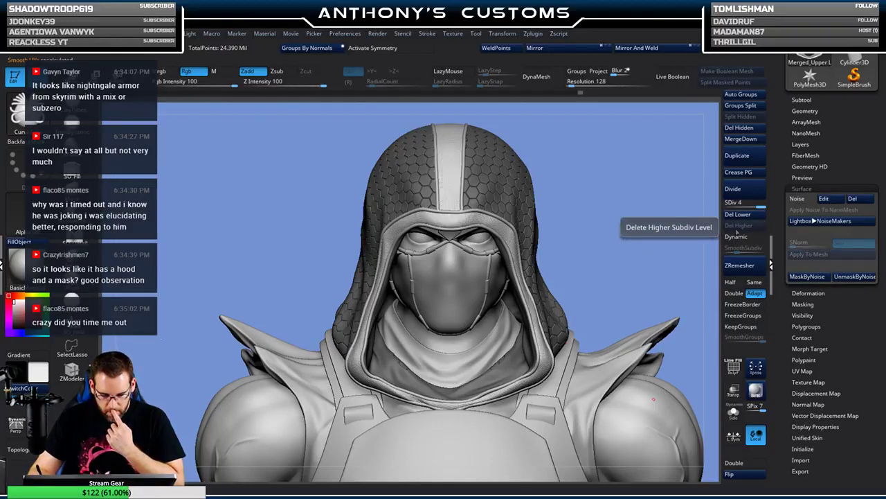
pyautogui.press('ctrl')
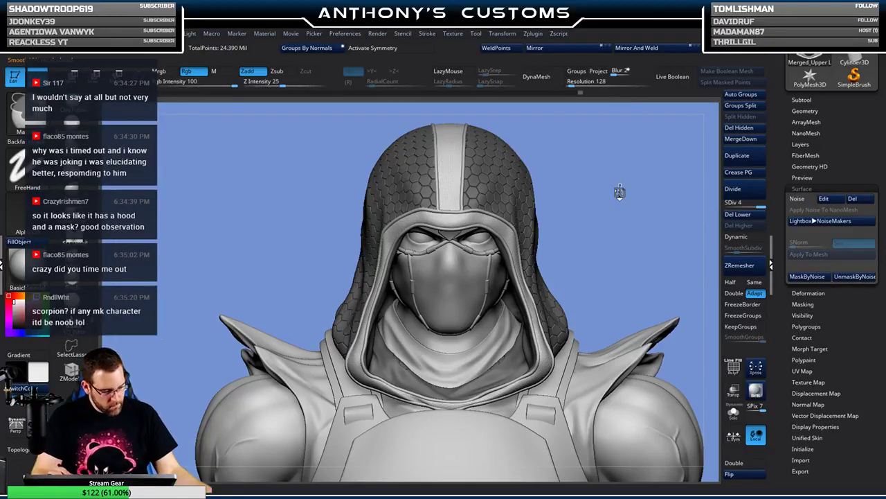
pyautogui.keyDown('ctrl'); pyautogui.moveTo(619, 192); pyautogui.dragTo(617, 193); pyautogui.keyUp('ctrl')
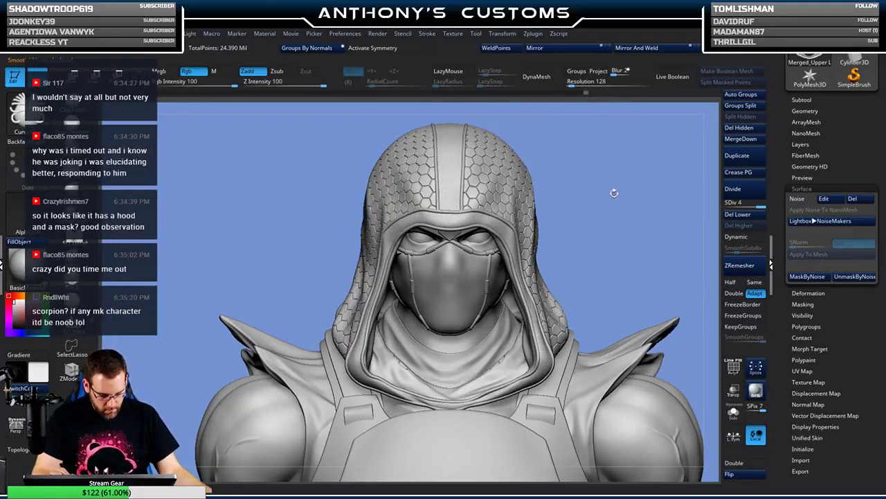
pyautogui.moveTo(609, 203); pyautogui.dragTo(610, 171)
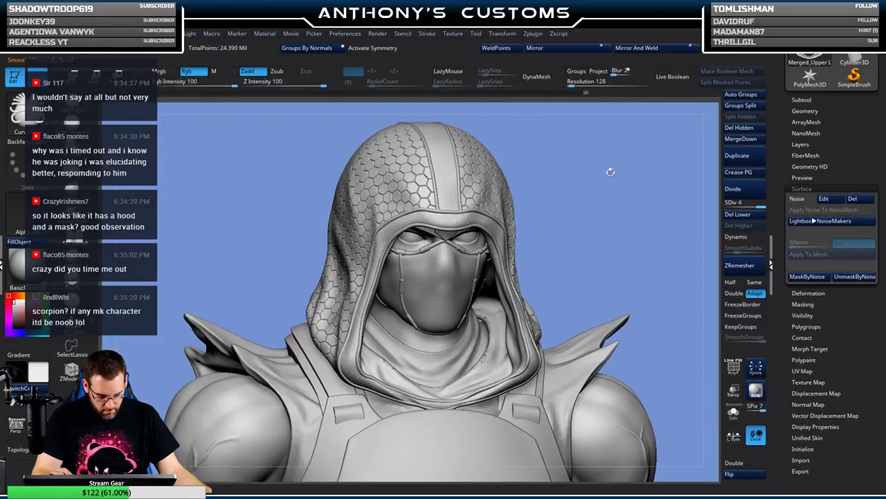
pyautogui.moveTo(593, 232)
pyautogui.keyDown('alt'); pyautogui.mouseDown()
pyautogui.moveTo(585, 126)
pyautogui.moveTo(602, 141)
pyautogui.mouseUp(); pyautogui.keyUp('alt')
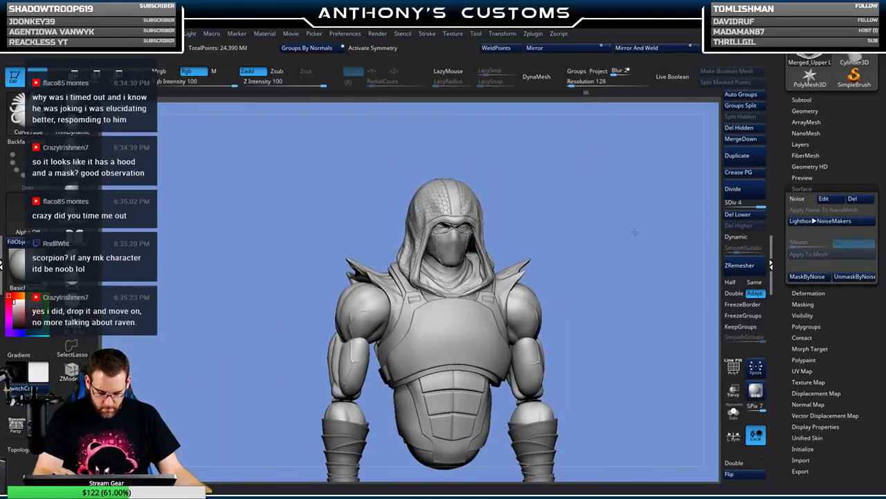
pyautogui.moveTo(635, 232)
pyautogui.mouseDown()
pyautogui.moveTo(602, 234)
pyautogui.moveTo(617, 226)
pyautogui.moveTo(583, 181)
pyautogui.mouseUp()
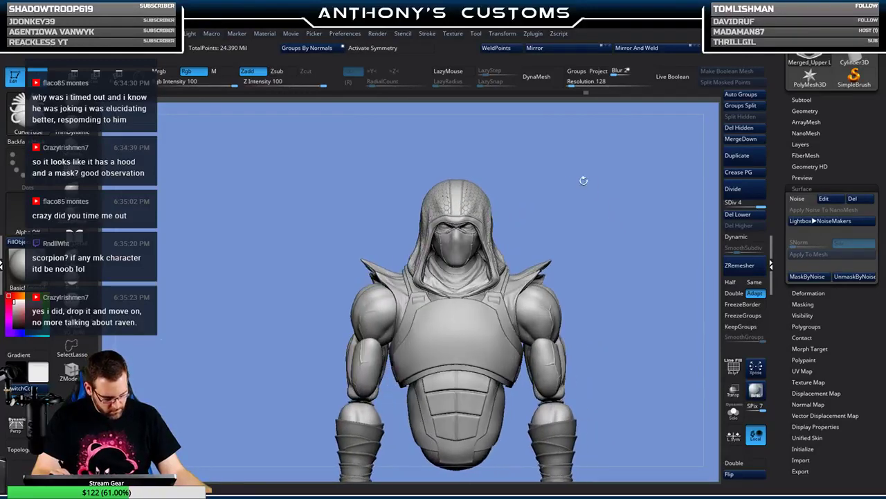
# - Make the piping along the hood's centre strip the active subtool, show the hood again, and save the project
pyautogui.press('shift')
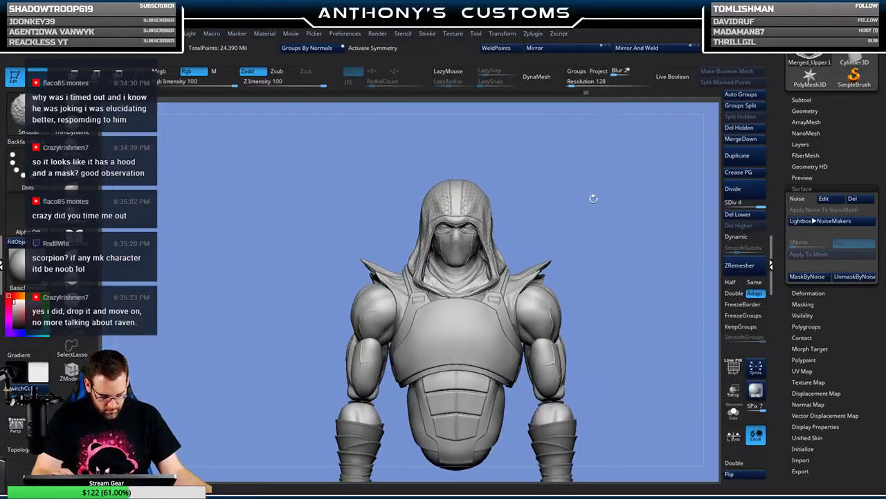
pyautogui.hotkey('shift', 'f')
pyautogui.hotkey('shift', 'f')
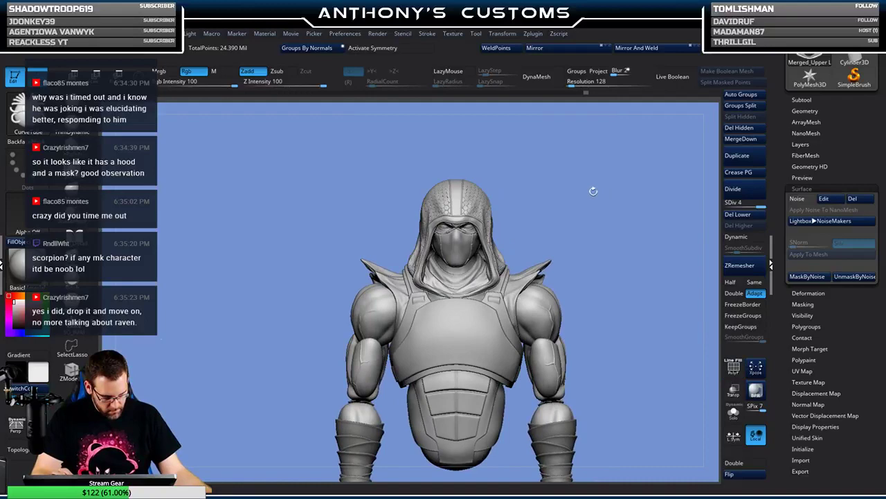
pyautogui.scroll(1, 802, 97)
pyautogui.click(801, 98)
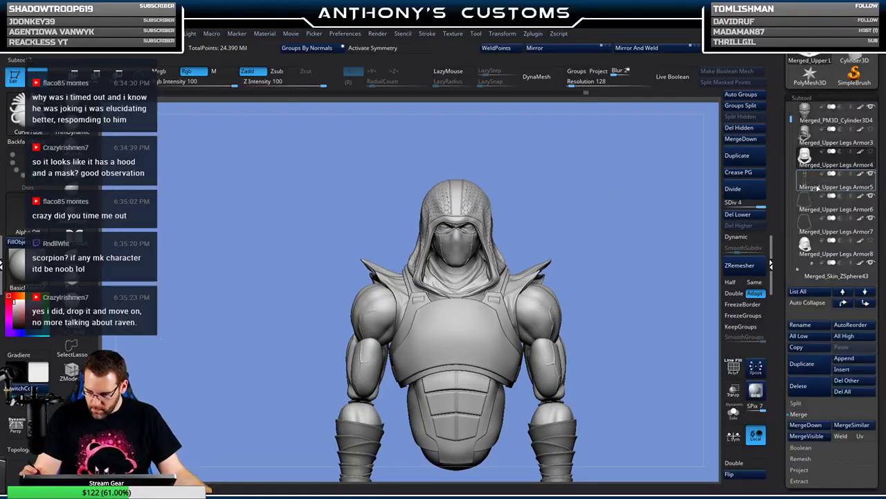
pyautogui.moveTo(818, 187)
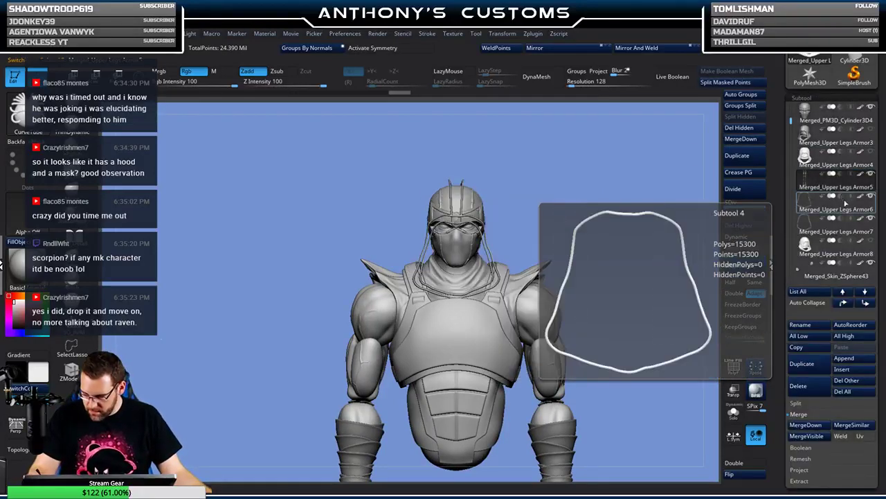
pyautogui.moveTo(831, 208)
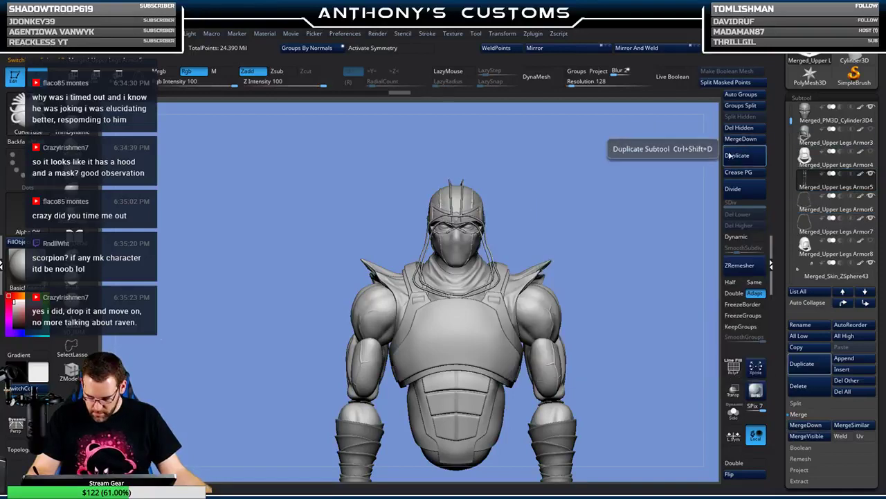
pyautogui.click(871, 152)
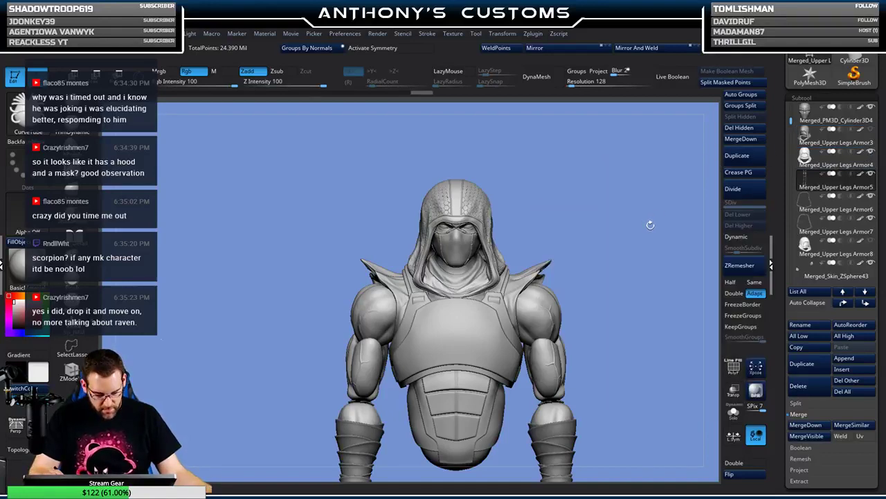
pyautogui.press('ctrl')
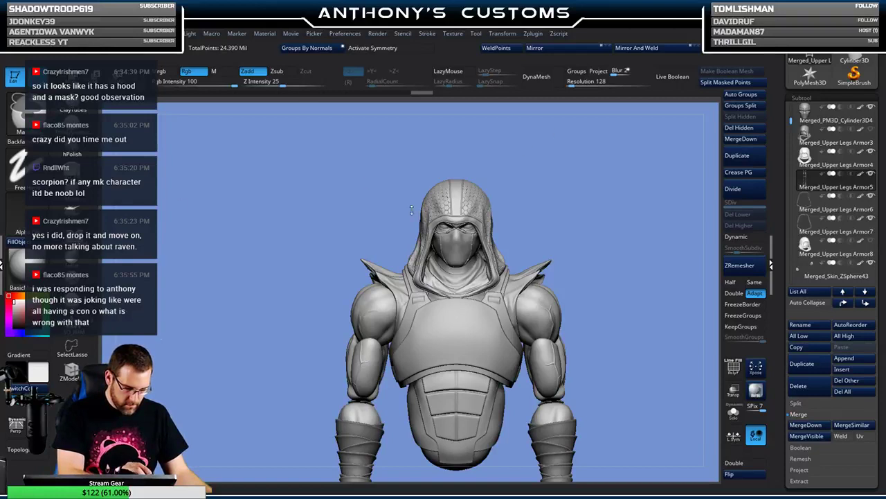
pyautogui.hotkey('ctrl', 's')
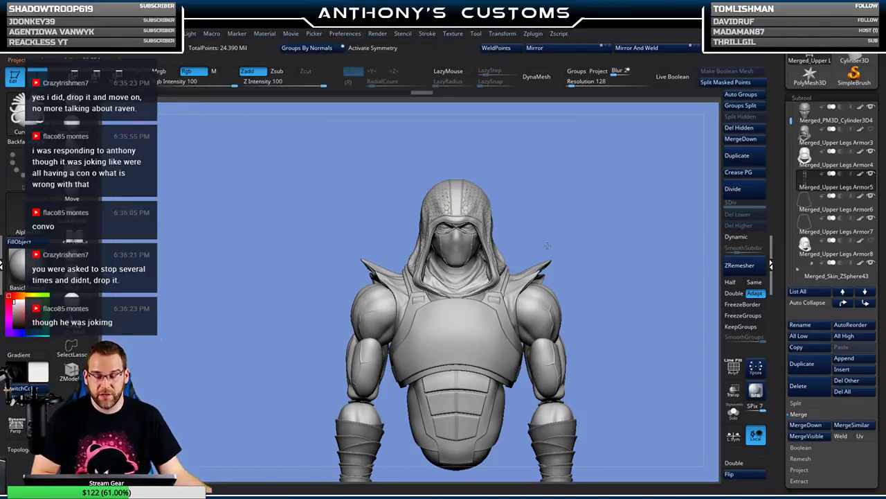
# - Merge the centre-strip piping down with the two face-opening piping subtools below it, checking them with polyframe lines
pyautogui.moveTo(625, 238); pyautogui.dragTo(610, 286)
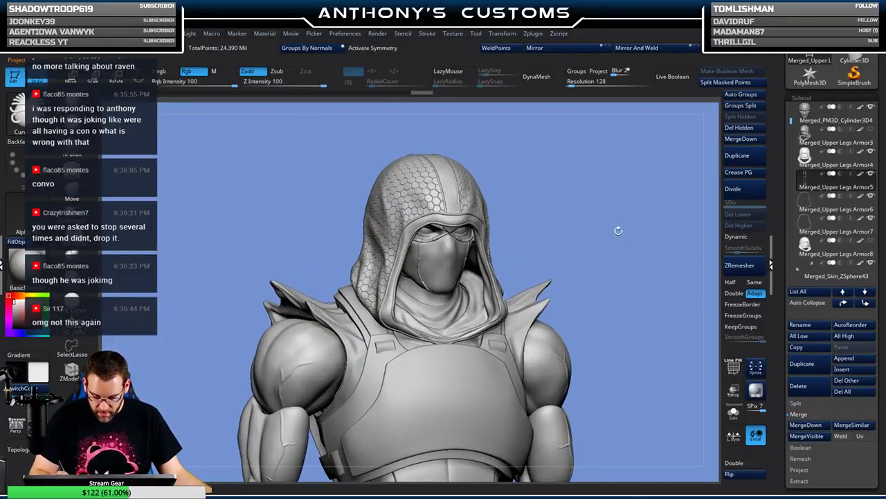
pyautogui.moveTo(621, 243); pyautogui.dragTo(619, 247)
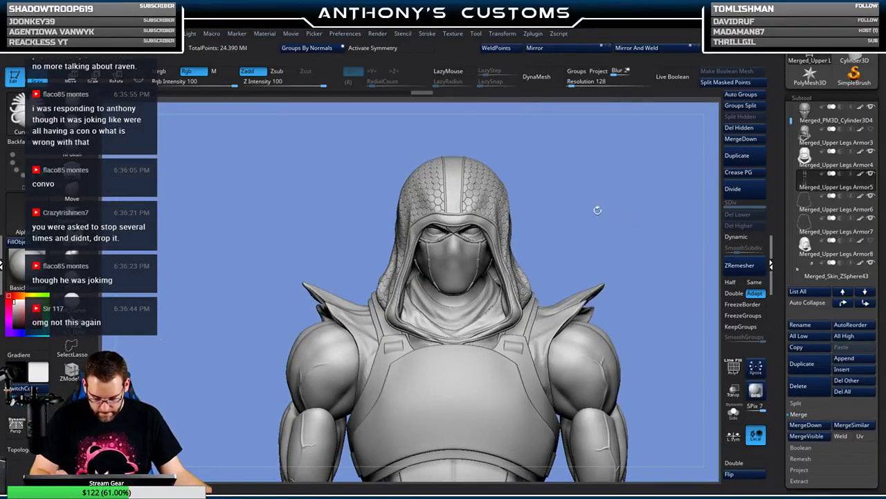
pyautogui.moveTo(828, 168)
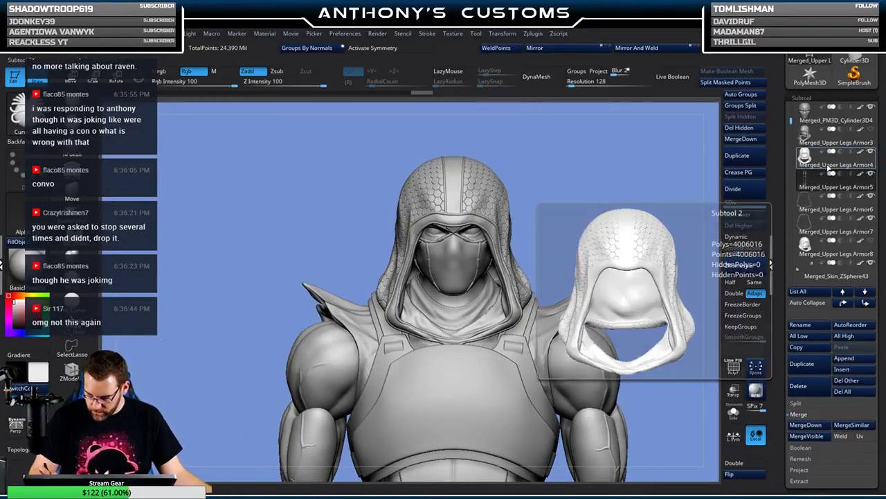
pyautogui.hotkey('shift', 'f')
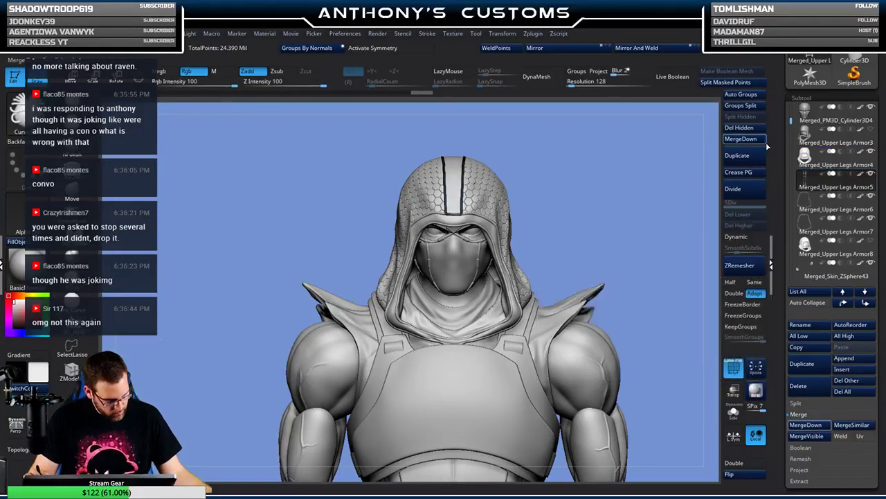
pyautogui.click(754, 139)
pyautogui.click(724, 159)
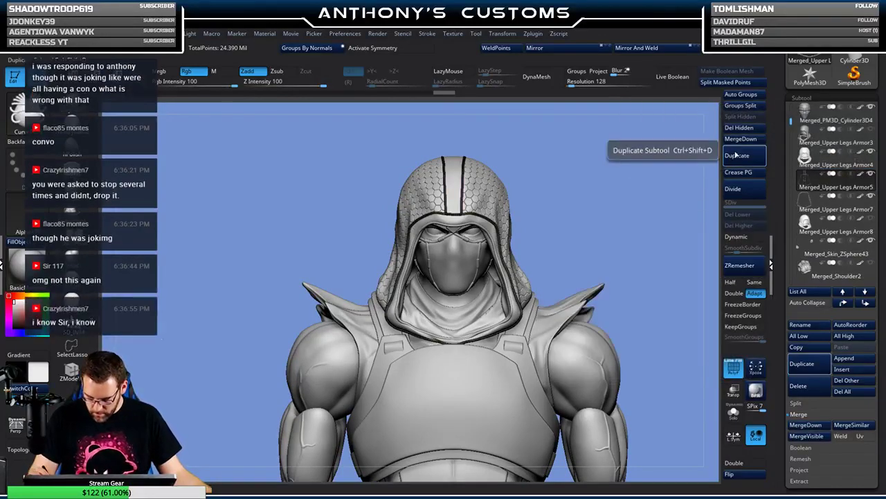
pyautogui.click(739, 139)
pyautogui.click(723, 158)
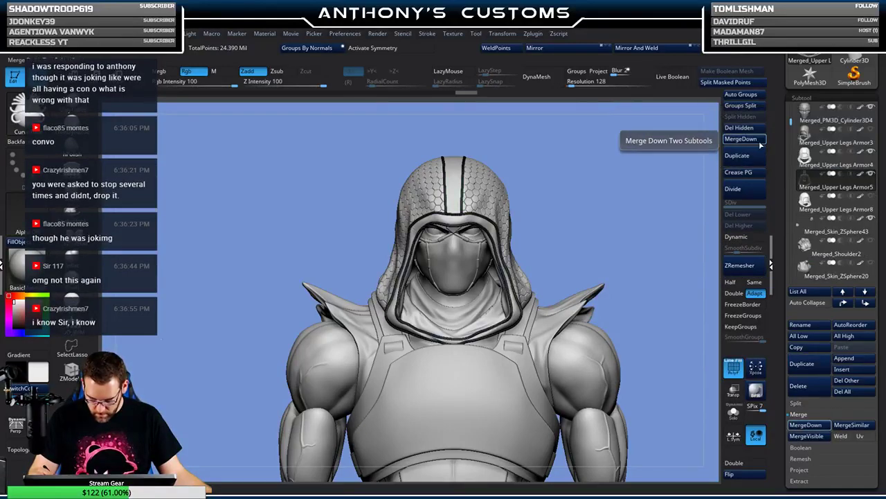
pyautogui.hotkey('shift', 'f')
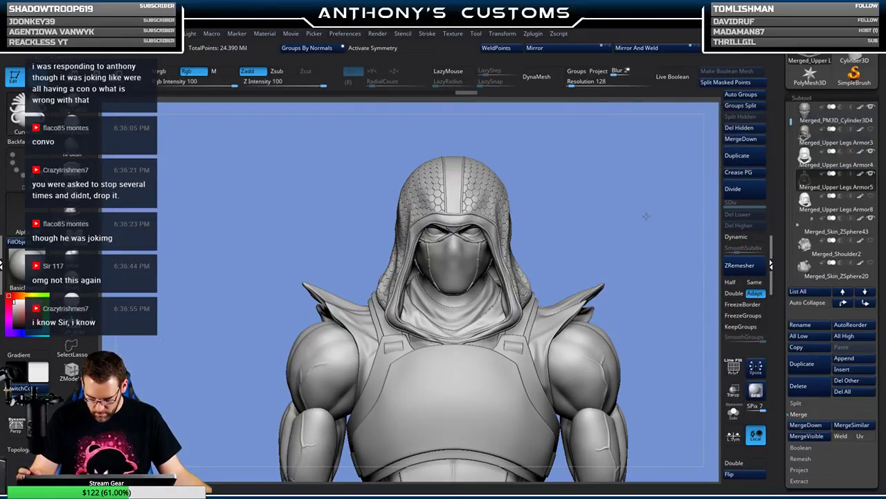
# - Shrink the merged hood piping with an Inflate deformation of -3
pyautogui.moveTo(645, 219)
pyautogui.keyDown('alt'); pyautogui.mouseDown()
pyautogui.moveTo(644, 237)
pyautogui.moveTo(641, 219)
pyautogui.mouseUp(); pyautogui.keyUp('alt')
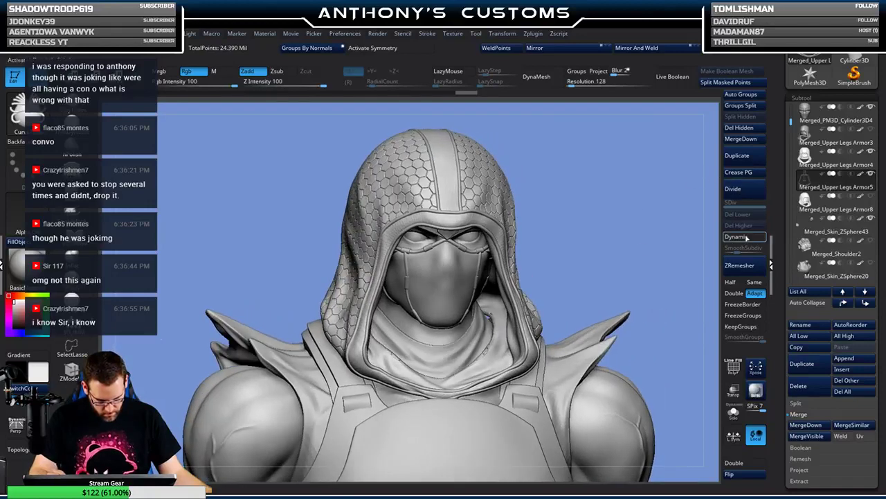
pyautogui.moveTo(606, 232)
pyautogui.mouseDown()
pyautogui.moveTo(594, 233)
pyautogui.moveTo(616, 229)
pyautogui.mouseUp()
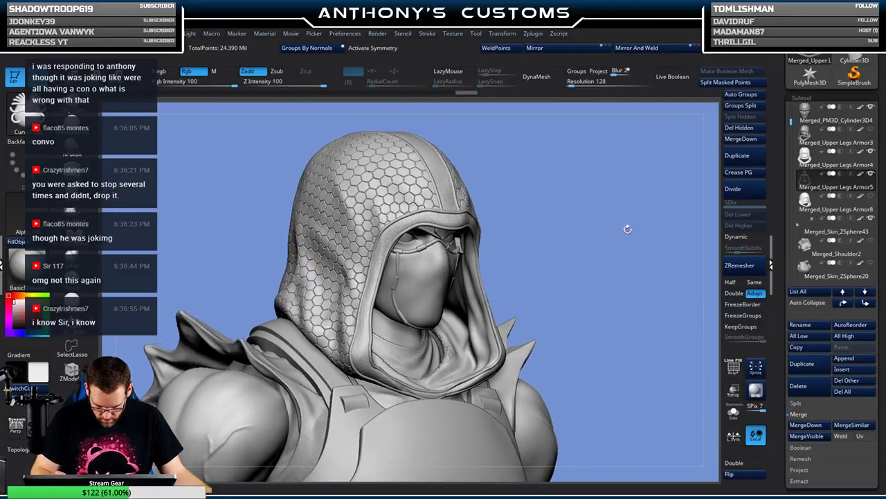
pyautogui.moveTo(817, 202)
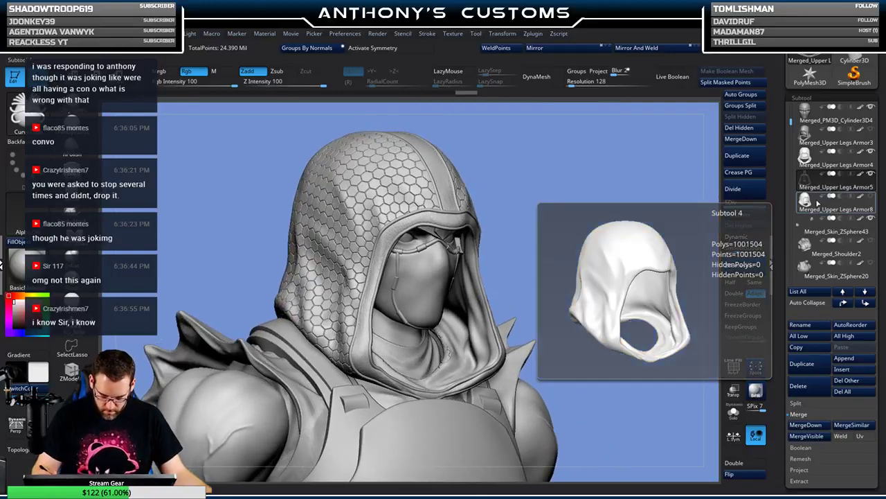
pyautogui.scroll(-5, 854, 266)
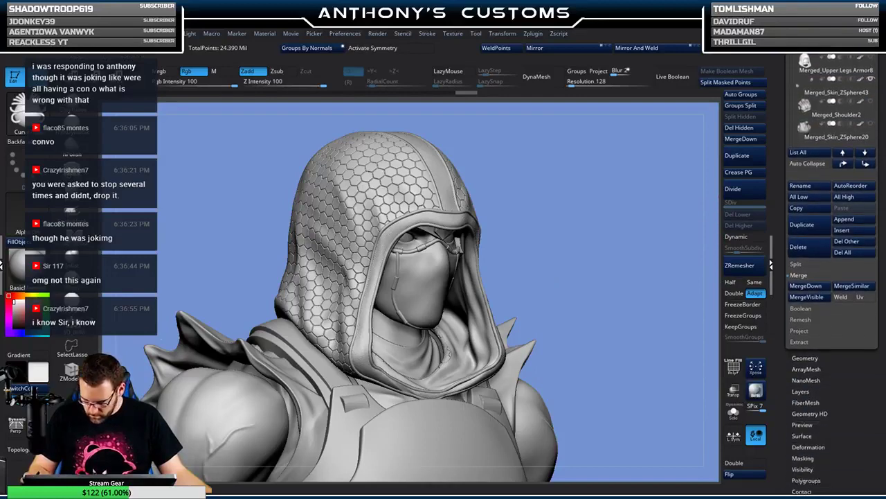
pyautogui.click(809, 322)
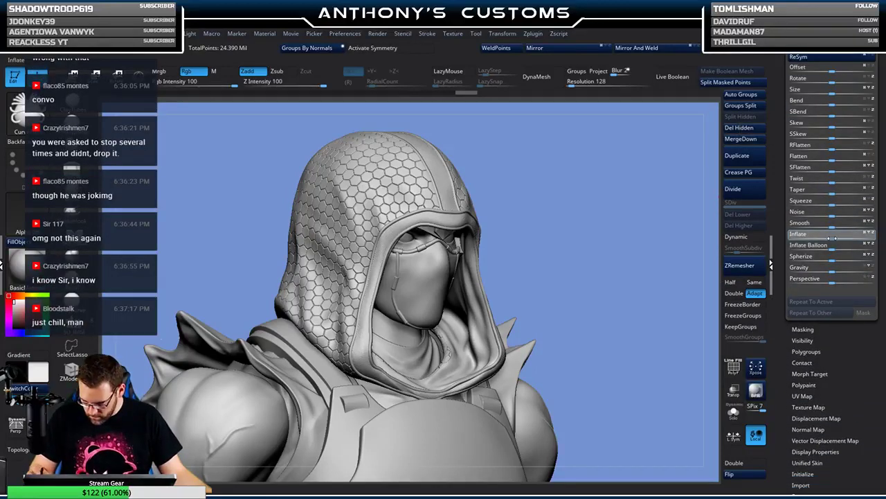
pyautogui.moveTo(834, 237); pyautogui.dragTo(832, 237)
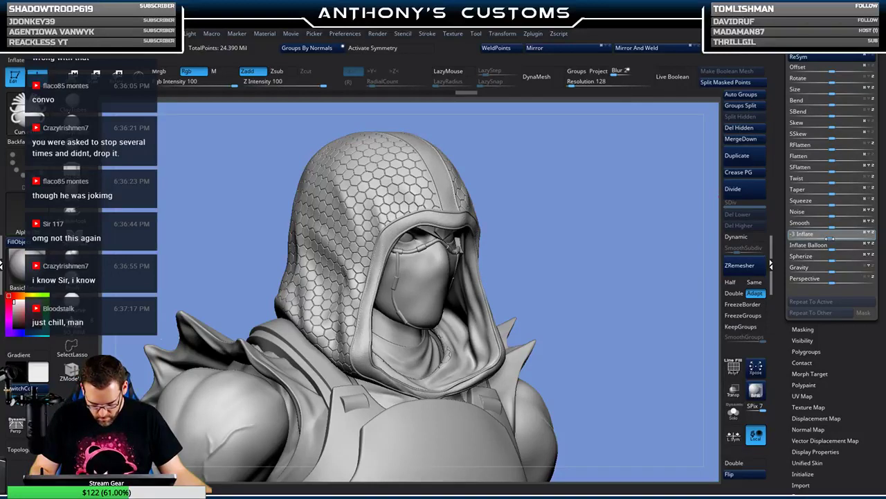
# - Examine the thinned hood piping up close and on the whole figure from the front and both sides
pyautogui.moveTo(831, 237); pyautogui.dragTo(831, 237)
pyautogui.keyDown('shift'); pyautogui.moveTo(688, 274); pyautogui.dragTo(699, 271); pyautogui.keyUp('shift')
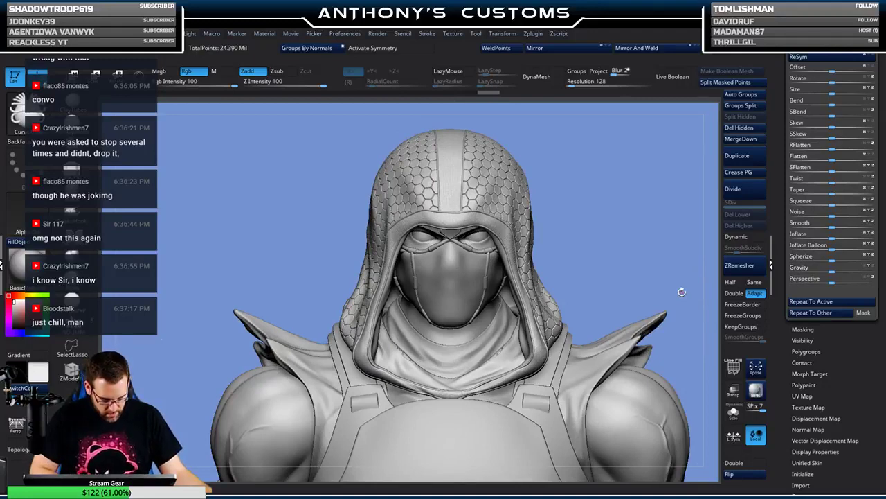
pyautogui.moveTo(690, 218); pyautogui.dragTo(703, 186)
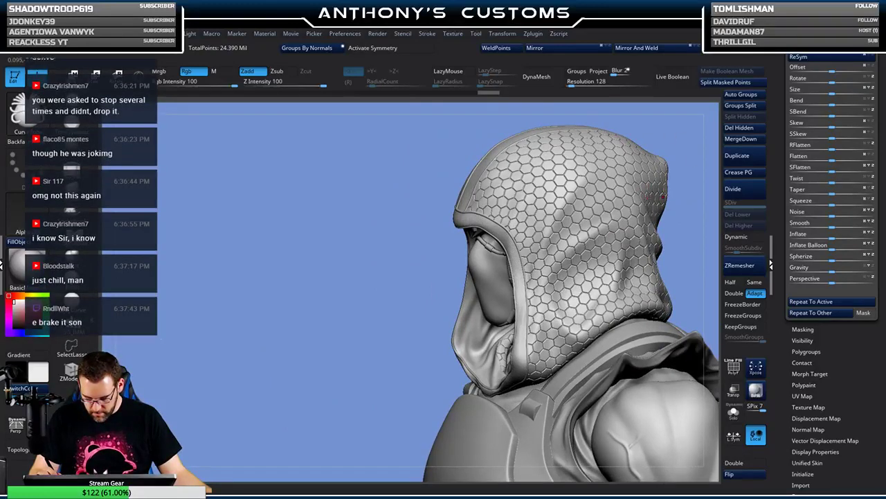
pyautogui.press('f')
pyautogui.press('f')
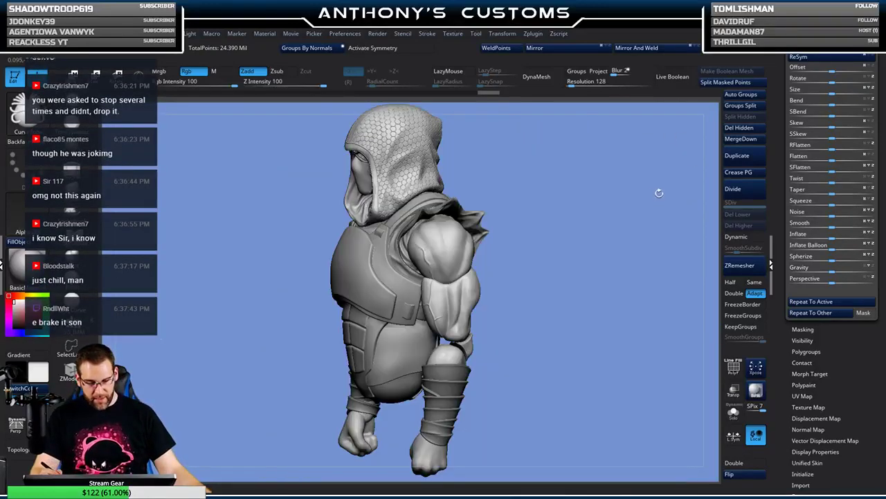
pyautogui.keyDown('alt'); pyautogui.moveTo(567, 322); pyautogui.dragTo(551, 300); pyautogui.keyUp('alt')
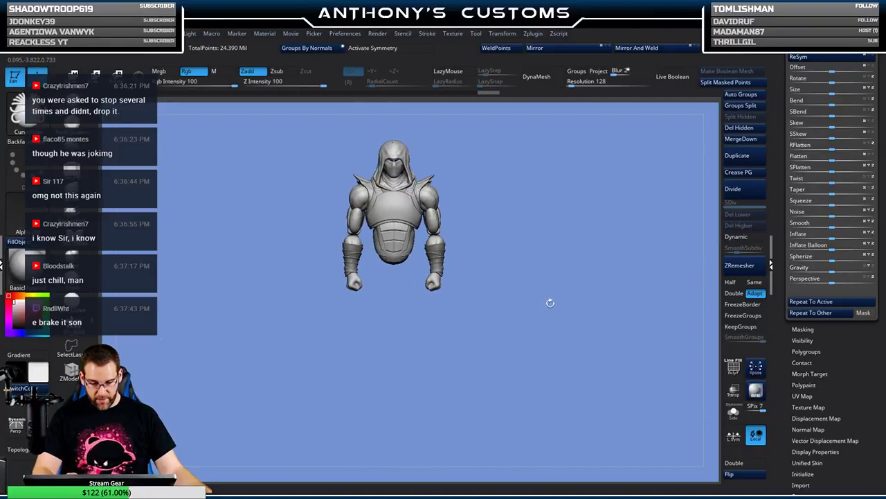
pyautogui.moveTo(516, 333); pyautogui.dragTo(554, 433)
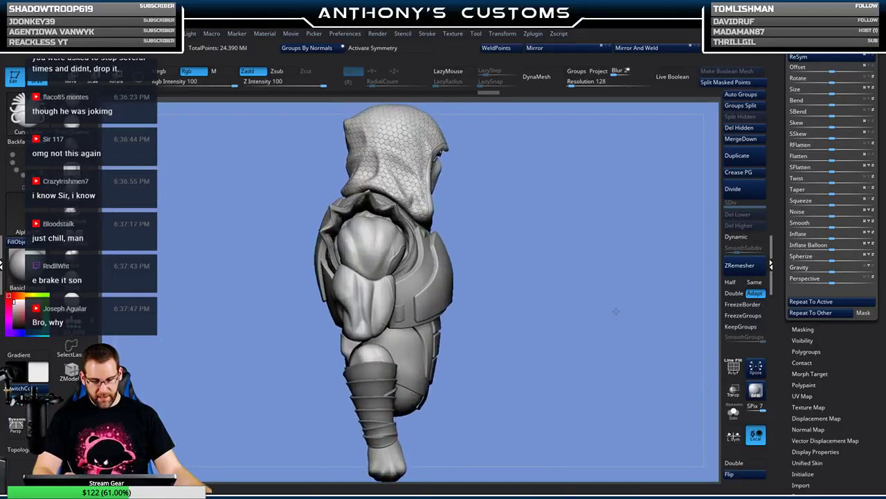
pyautogui.moveTo(616, 311); pyautogui.dragTo(610, 291)
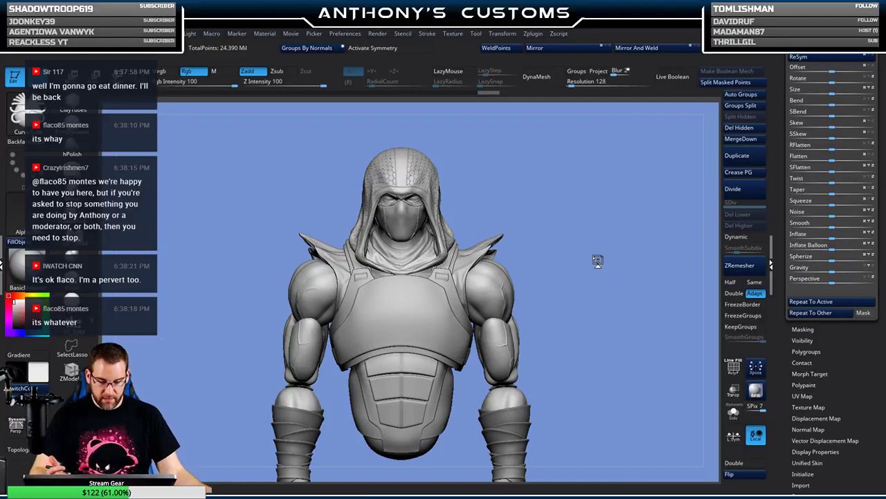
# - Check the subtools with polyframe lines and make the hood mesh, Merged_Upper Legs Armor4, the active subtool
pyautogui.hotkey('shift', 'f')
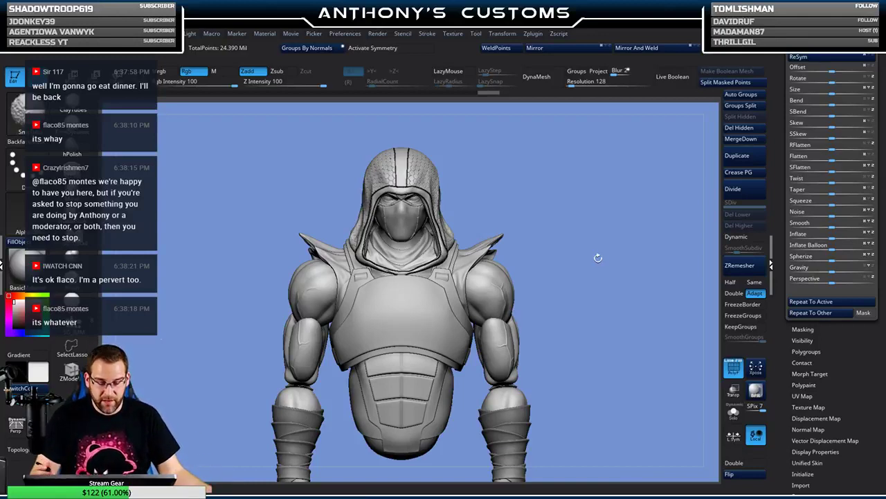
pyautogui.hotkey('shift', 'f')
pyautogui.keyDown('alt'); pyautogui.click(419, 174); pyautogui.keyUp('alt')
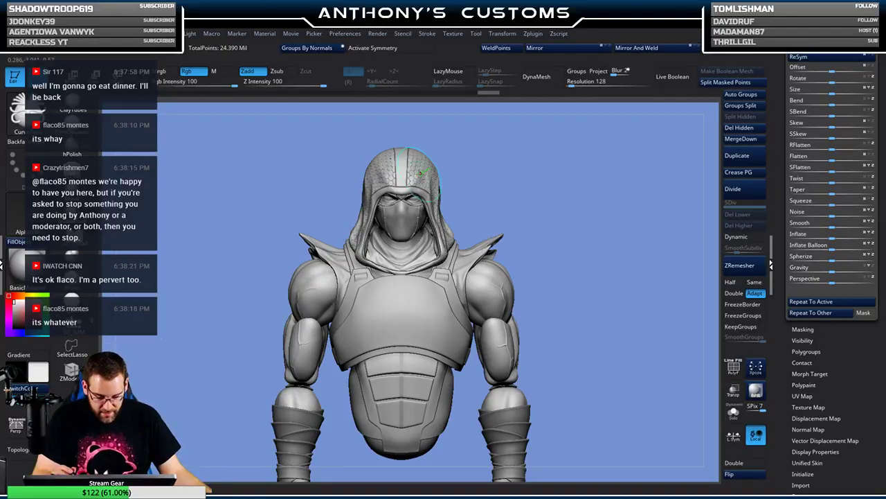
pyautogui.hotkey('shift', 'f')
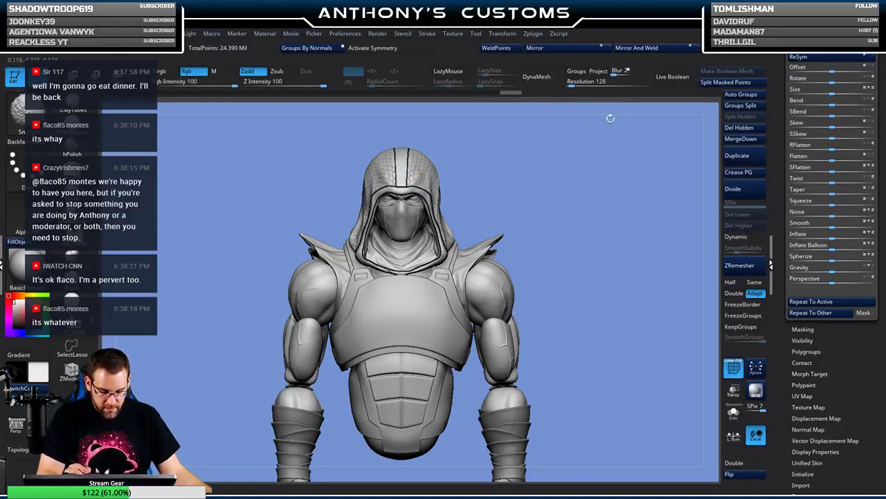
pyautogui.hotkey('shift', 'f')
pyautogui.scroll(3, 856, 399)
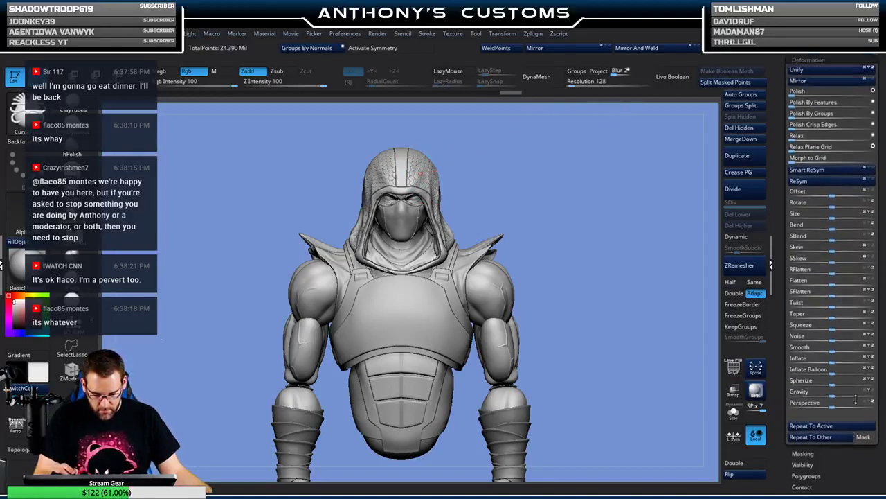
pyautogui.scroll(10, 855, 400)
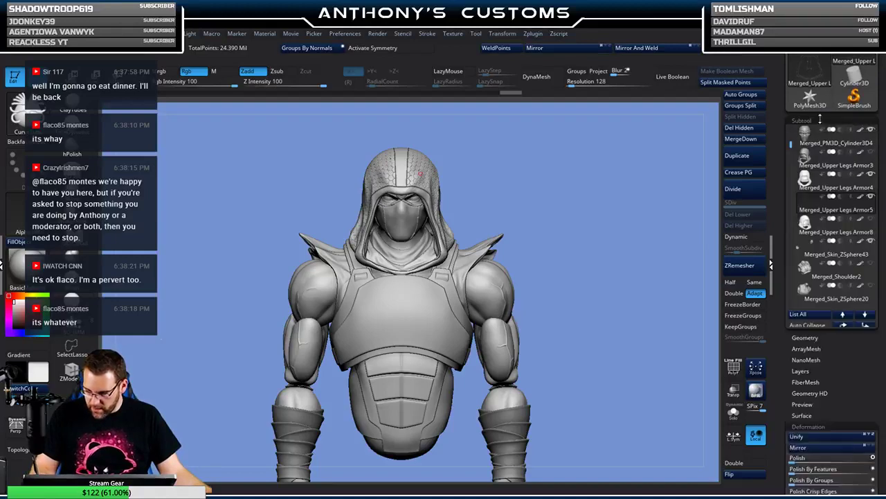
pyautogui.click(820, 186)
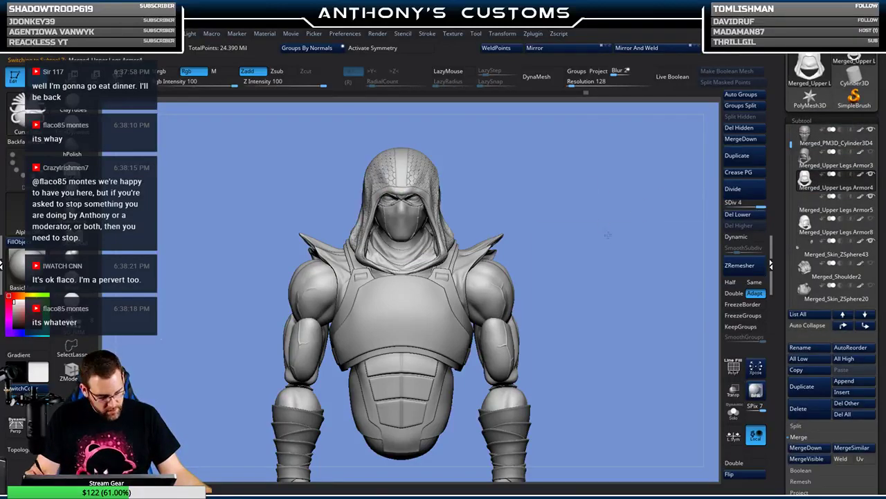
# - Undo the woven and trial hexagon noise on the hood's centre strip and trim, along with the side-panel mask
pyautogui.keyDown('alt'); pyautogui.moveTo(605, 259); pyautogui.dragTo(604, 336); pyautogui.keyUp('alt')
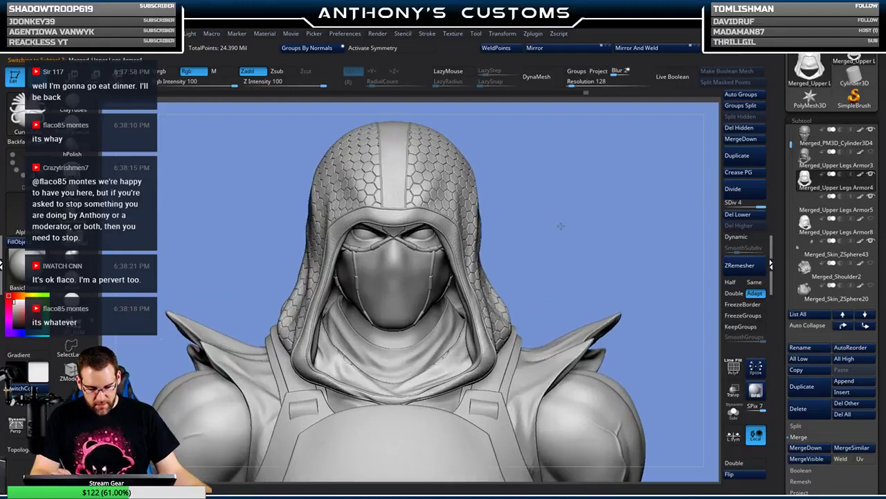
pyautogui.moveTo(561, 225); pyautogui.dragTo(570, 200)
pyautogui.moveTo(554, 232)
pyautogui.mouseDown()
pyautogui.moveTo(596, 222)
pyautogui.moveTo(595, 205)
pyautogui.moveTo(603, 270)
pyautogui.mouseUp()
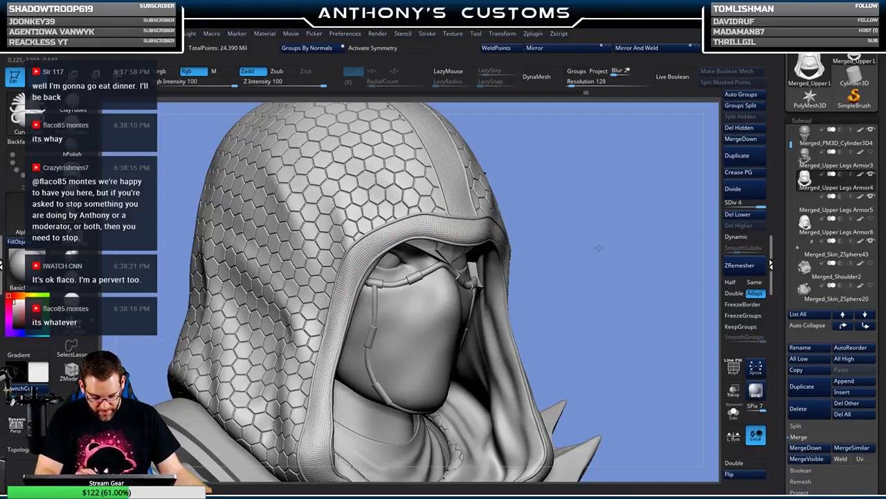
pyautogui.moveTo(598, 248); pyautogui.dragTo(603, 236)
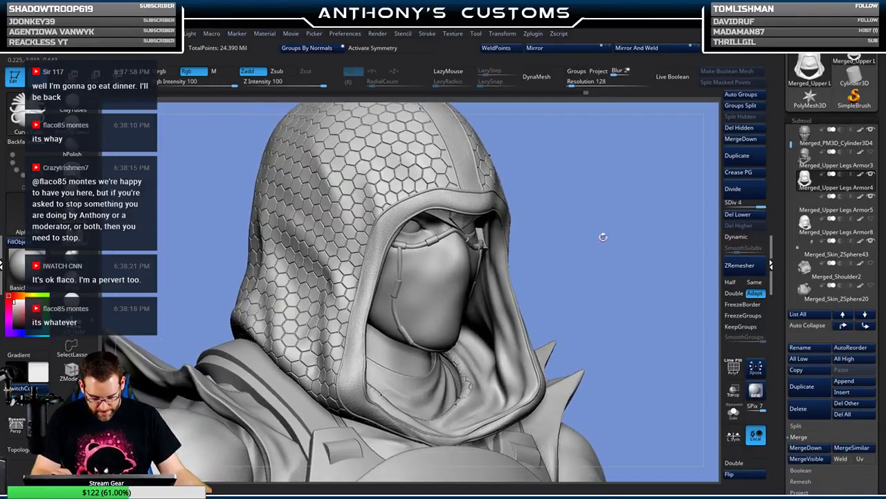
pyautogui.keyDown('alt'); pyautogui.moveTo(609, 270); pyautogui.dragTo(593, 189); pyautogui.keyUp('alt')
pyautogui.moveTo(630, 233)
pyautogui.mouseDown()
pyautogui.moveTo(582, 241)
pyautogui.moveTo(617, 232)
pyautogui.moveTo(645, 276)
pyautogui.moveTo(632, 222)
pyautogui.mouseUp()
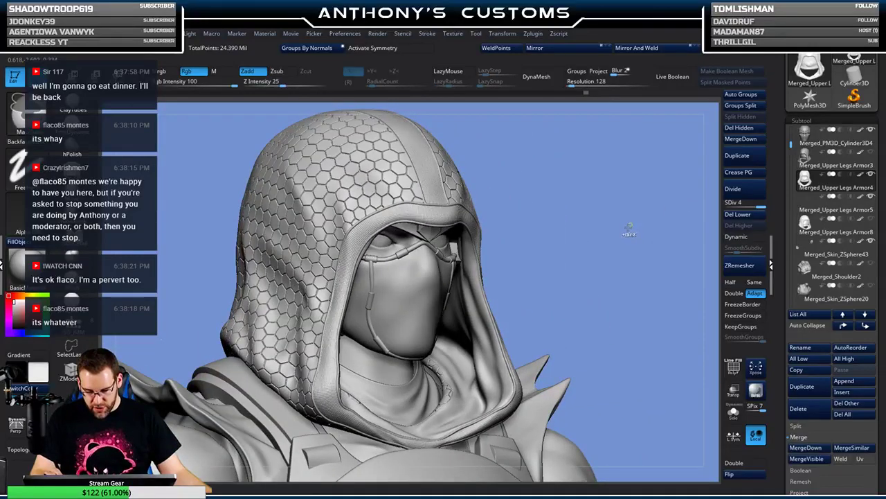
pyautogui.keyDown('ctrl'); pyautogui.click(629, 229); pyautogui.keyUp('ctrl')
pyautogui.hotkey('ctrl', 'z')
pyautogui.hotkey('ctrl', 'z')
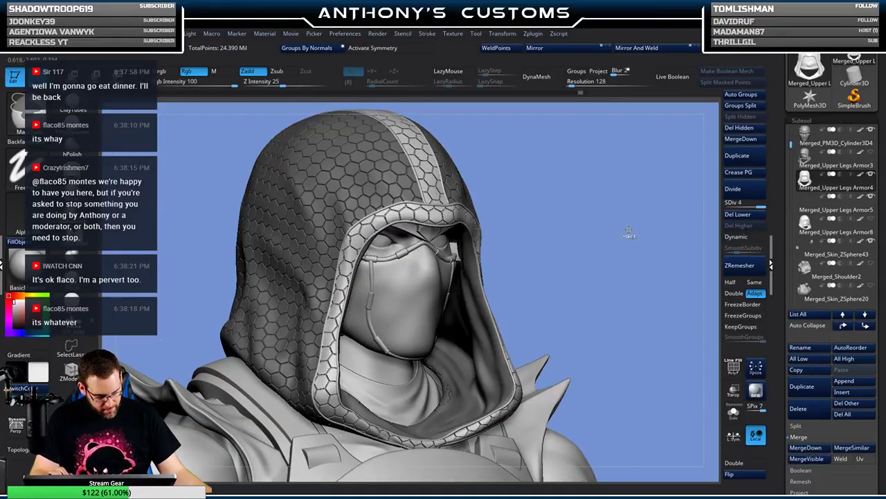
pyautogui.hotkey('ctrl', 'z')
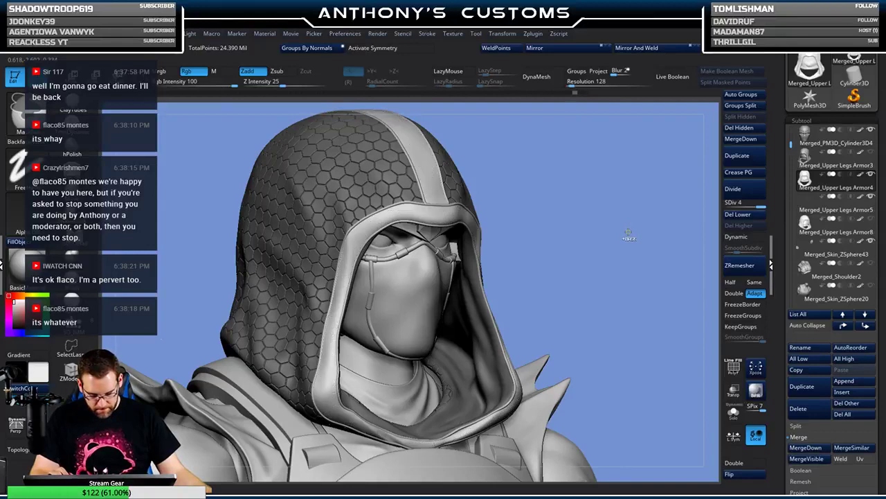
pyautogui.hotkey('ctrl', 'z')
pyautogui.hotkey('ctrl', 'z')
pyautogui.hotkey('ctrl', 'z')
pyautogui.hotkey('ctrl', 'z')
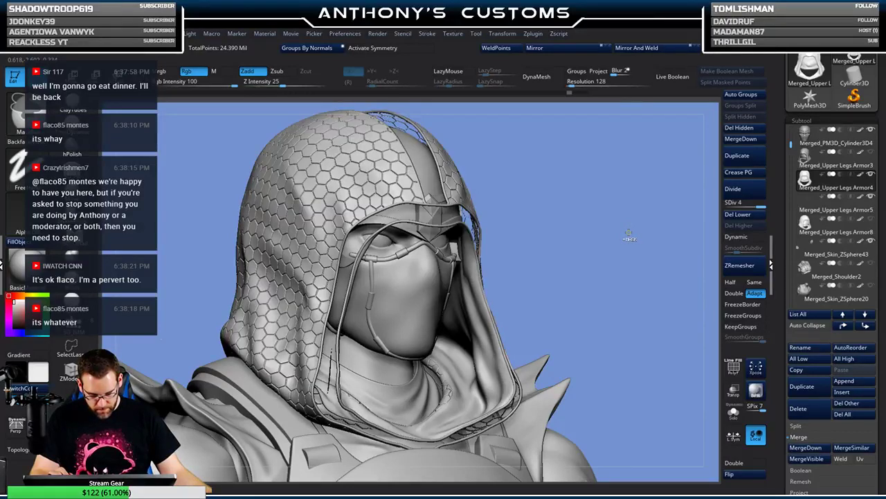
# - Undo the hexagon and herringbone noise on the hood's side panels, back to smooth fabric with the centre strip and trim masked
pyautogui.hotkey('ctrl', 'shift', 'z')
pyautogui.hotkey('ctrl', 'shift', 'z')
pyautogui.hotkey('ctrl', 'shift', 'z')
pyautogui.hotkey('ctrl', 'shift', 'z')
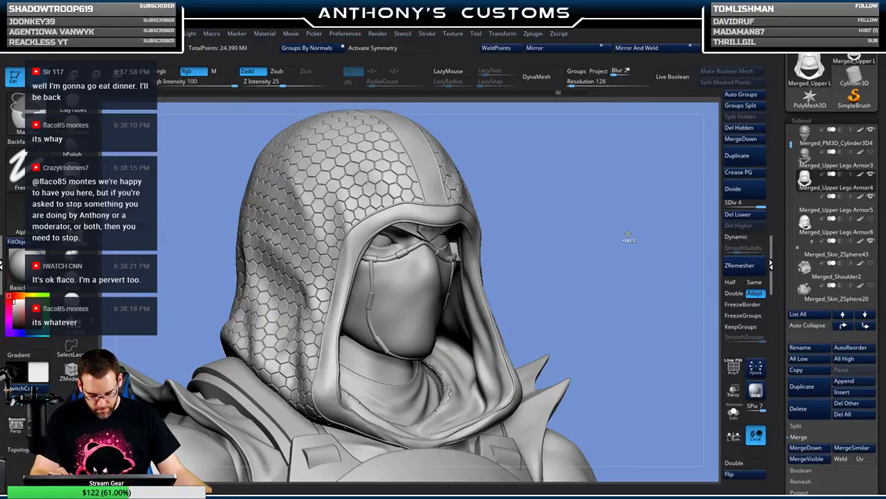
pyautogui.hotkey('ctrl', 'z')
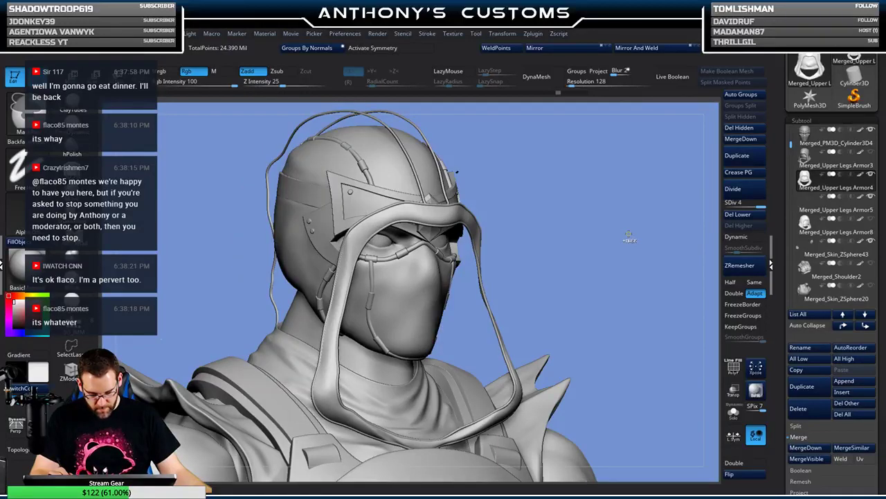
pyautogui.hotkey('ctrl', 'shift', 'z')
pyautogui.hotkey('ctrl', 'shift', 'z')
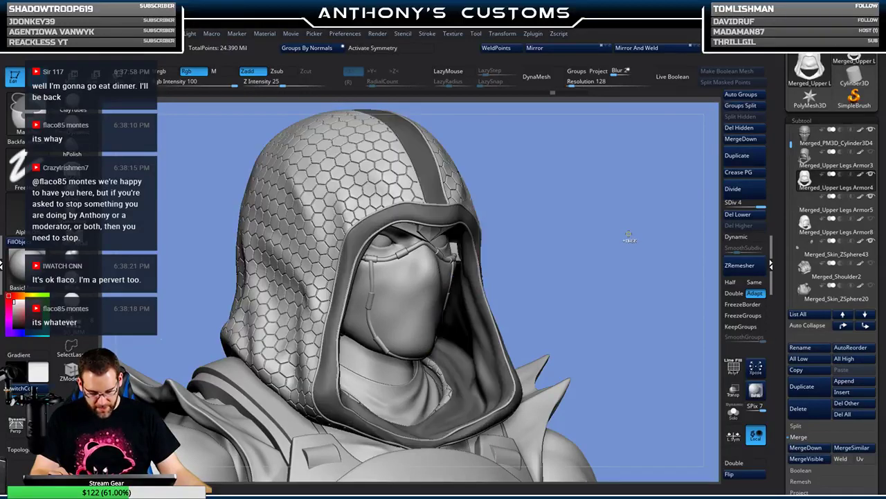
pyautogui.hotkey('ctrl', 'shift', 'z')
pyautogui.hotkey('ctrl', 'shift', 'z')
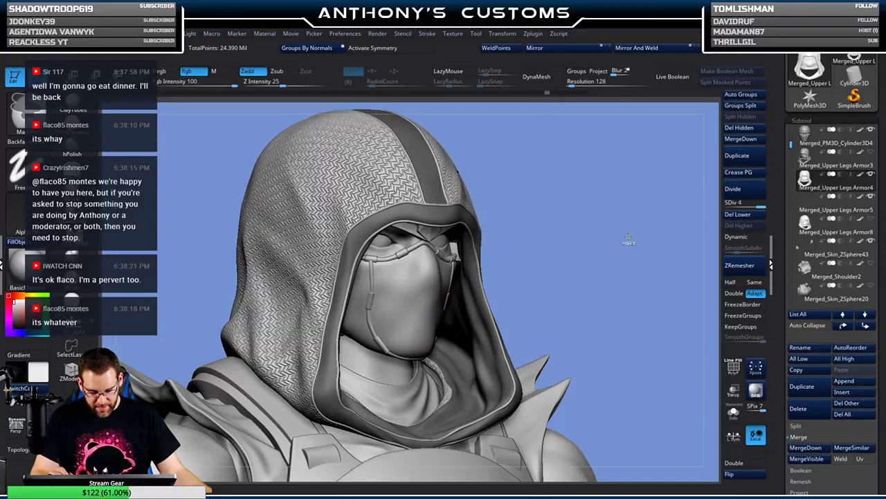
pyautogui.hotkey('ctrl', 'shift', 'z')
# - Clear the mask from the hood's centre strip and trim
pyautogui.press('b')
pyautogui.press('c')
pyautogui.press('u')
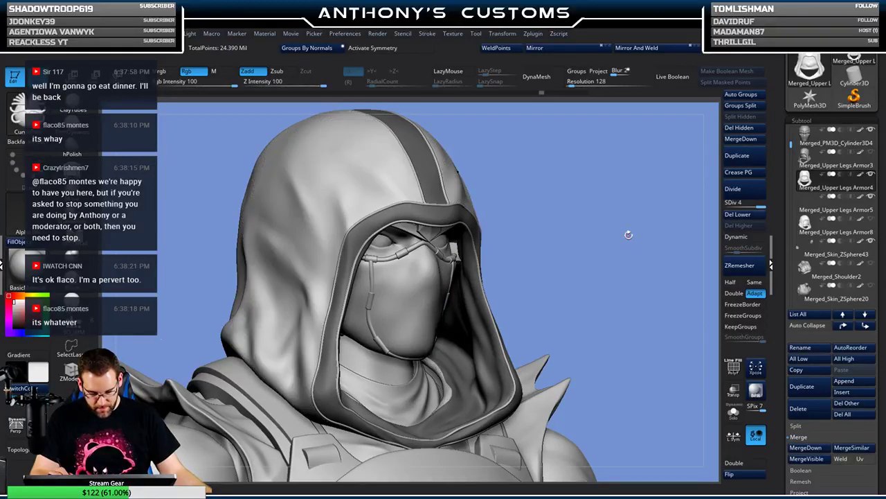
pyautogui.hotkey('shift', 'f')
pyautogui.hotkey('shift', 'f')
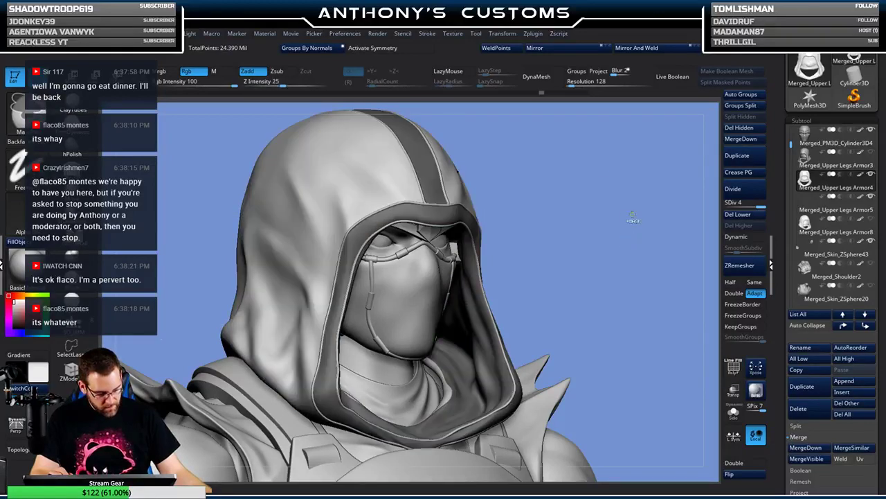
pyautogui.moveTo(639, 242)
pyautogui.keyDown('ctrl'); pyautogui.mouseDown()
pyautogui.moveTo(639, 220)
pyautogui.moveTo(620, 227)
pyautogui.moveTo(601, 336)
pyautogui.mouseUp(); pyautogui.keyUp('ctrl')
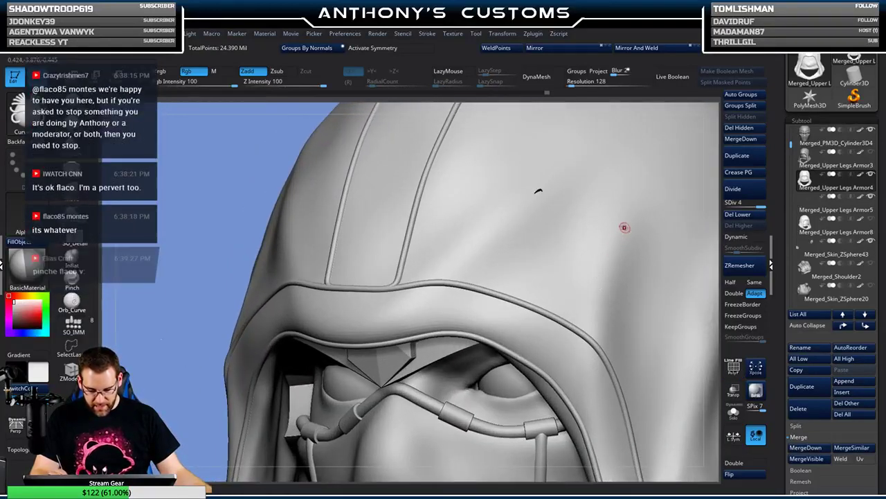
# - Inspect the stray dark fragment sticking out of the hood's side panel and make its piping subtool, Merged_Upper Legs Armor5, active
pyautogui.moveTo(623, 228); pyautogui.dragTo(560, 247, button='right')
pyautogui.moveTo(461, 237); pyautogui.dragTo(395, 224, button='right')
pyautogui.moveTo(474, 461); pyautogui.dragTo(385, 236, button='right')
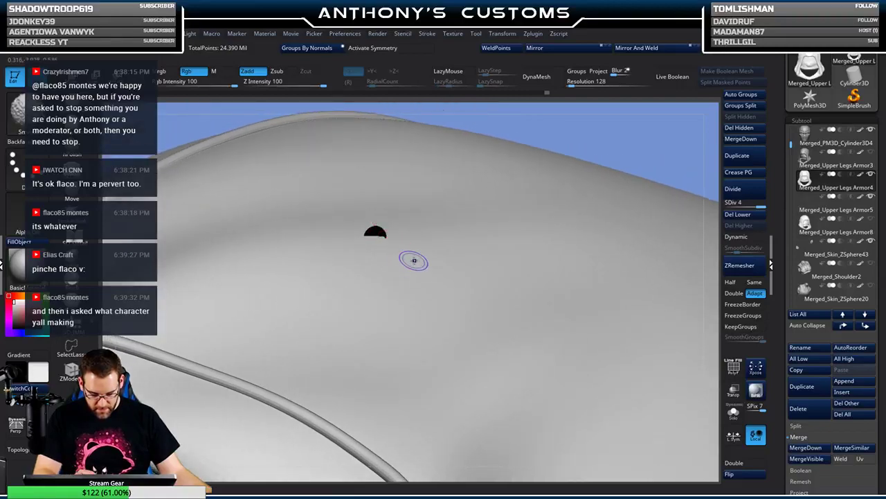
pyautogui.hotkey('shift', 'f')
pyautogui.moveTo(483, 254); pyautogui.dragTo(526, 248, button='right')
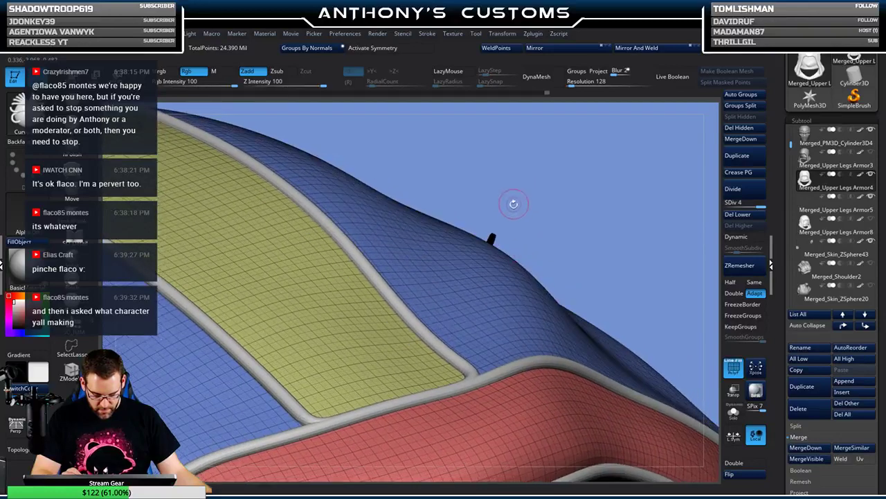
pyautogui.click(736, 417)
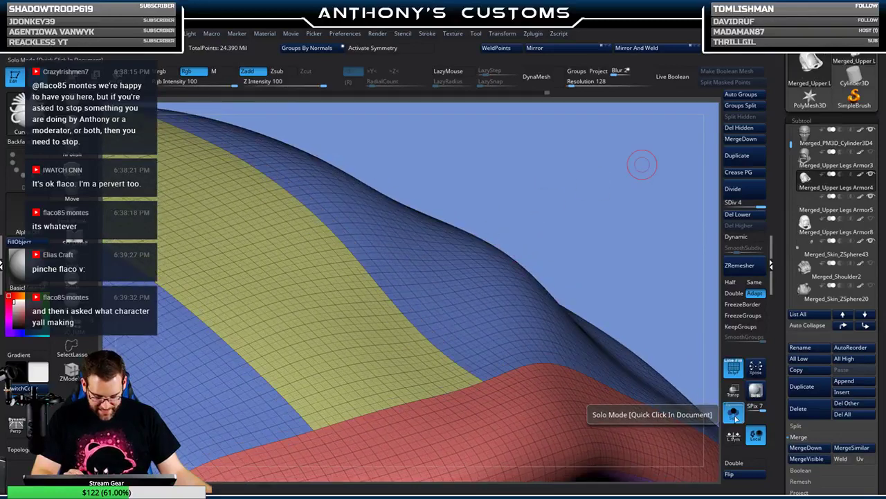
pyautogui.click(736, 417)
pyautogui.keyDown('alt'); pyautogui.click(492, 239); pyautogui.keyUp('alt')
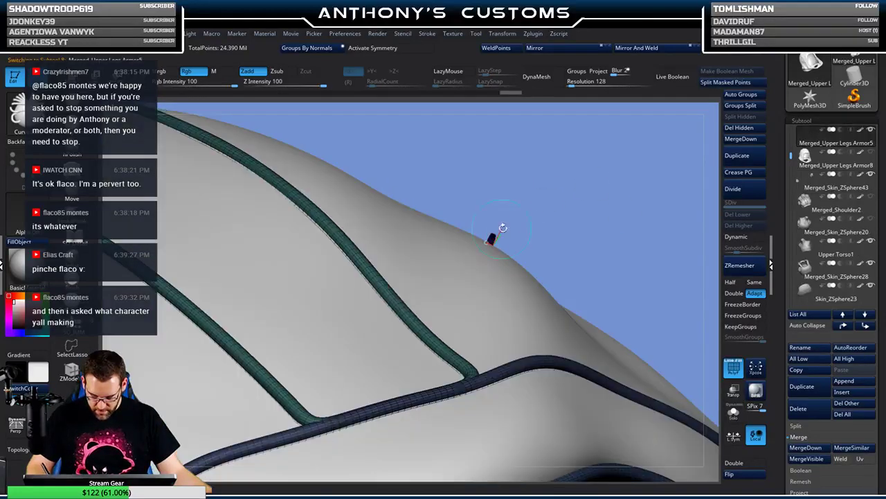
# - Solo the piping subtool, hide its piping groups to isolate the stray fragment, and invert visibility to hide only the fragment
pyautogui.click(733, 412)
pyautogui.moveTo(548, 196); pyautogui.dragTo(584, 376)
pyautogui.moveTo(555, 295); pyautogui.dragTo(534, 316)
pyautogui.moveTo(536, 367); pyautogui.dragTo(599, 277)
pyautogui.moveTo(617, 242); pyautogui.dragTo(576, 243)
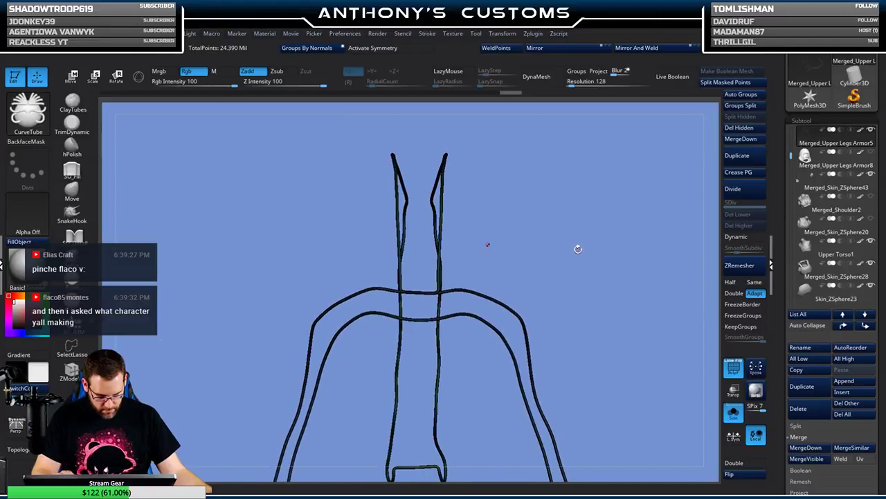
pyautogui.keyDown('ctrl'); pyautogui.keyDown('shift'); pyautogui.click(441, 291); pyautogui.keyUp('shift'); pyautogui.keyUp('ctrl')
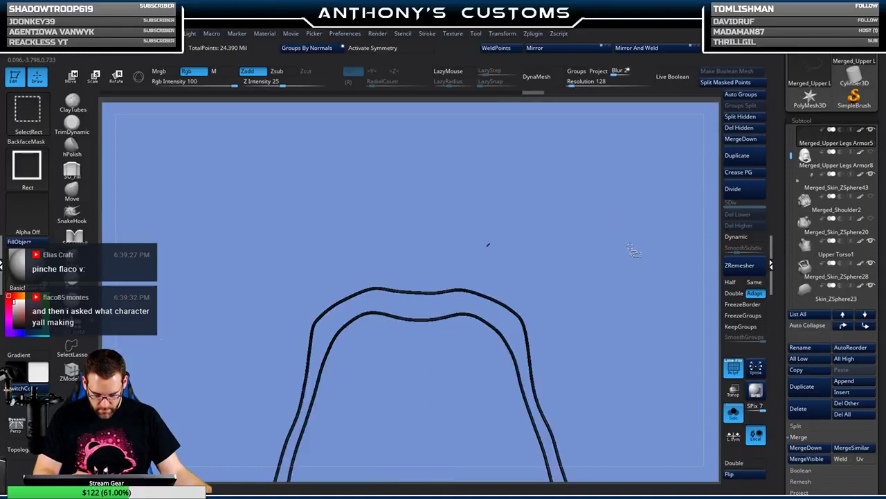
pyautogui.keyDown('ctrl'); pyautogui.keyDown('shift'); pyautogui.moveTo(620, 233); pyautogui.dragTo(633, 249); pyautogui.keyUp('shift'); pyautogui.keyUp('ctrl')
pyautogui.keyDown('ctrl'); pyautogui.keyDown('shift'); pyautogui.click(499, 302); pyautogui.keyUp('shift'); pyautogui.keyUp('ctrl')
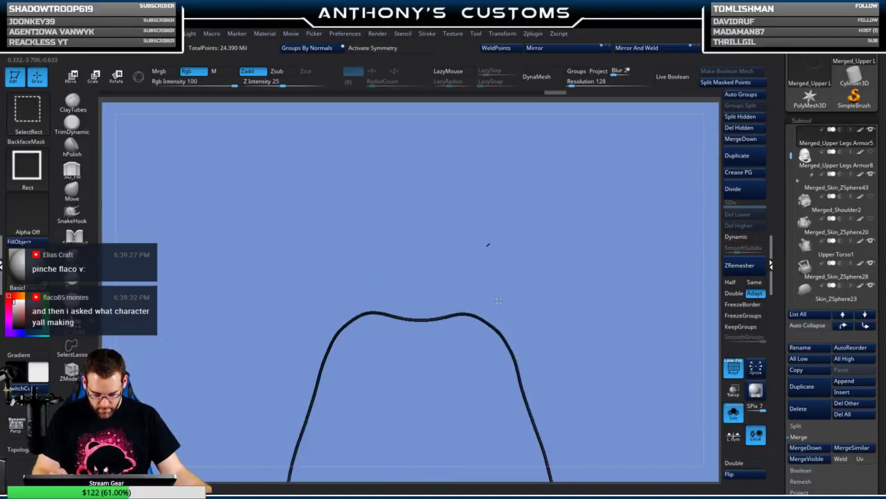
pyautogui.keyDown('ctrl'); pyautogui.keyDown('shift'); pyautogui.click(489, 325); pyautogui.keyUp('shift'); pyautogui.keyUp('ctrl')
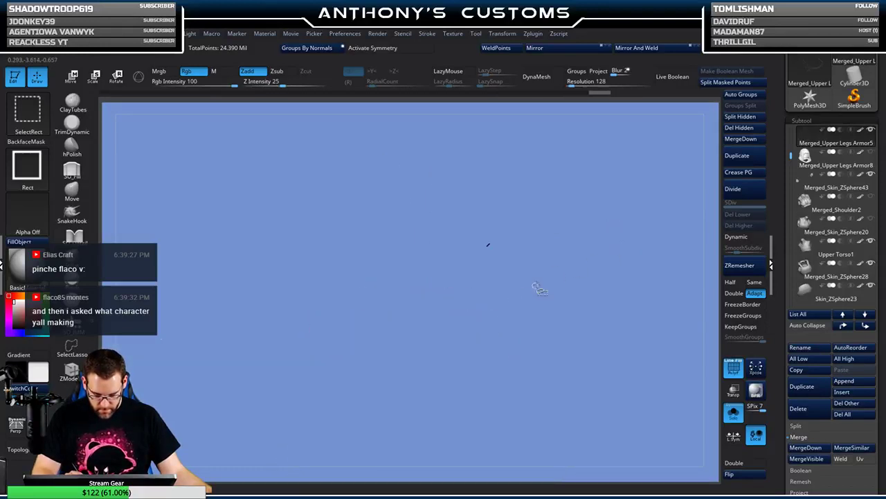
pyautogui.keyDown('ctrl'); pyautogui.keyDown('shift'); pyautogui.click(610, 278); pyautogui.keyUp('shift'); pyautogui.keyUp('ctrl')
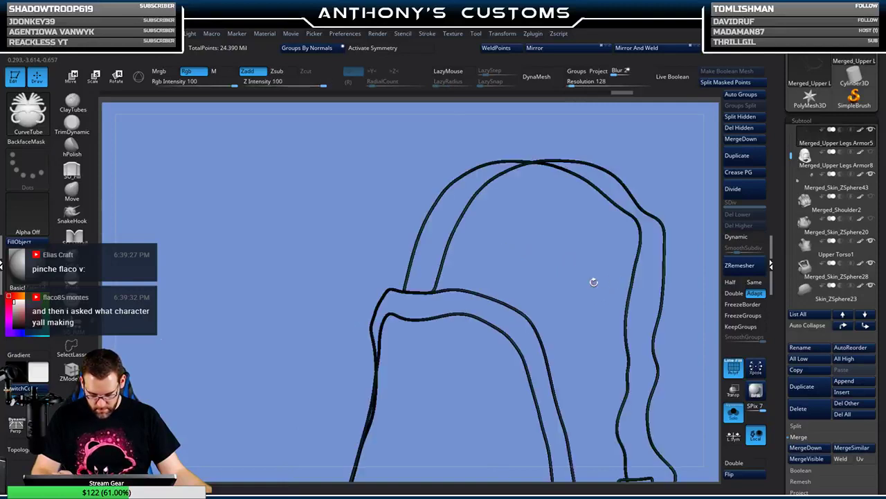
# - Turn off solo for the piping and bring back the surrounding hood to check the fragment on its side panel
pyautogui.keyDown('shift'); pyautogui.moveTo(596, 290); pyautogui.dragTo(487, 244); pyautogui.keyUp('shift')
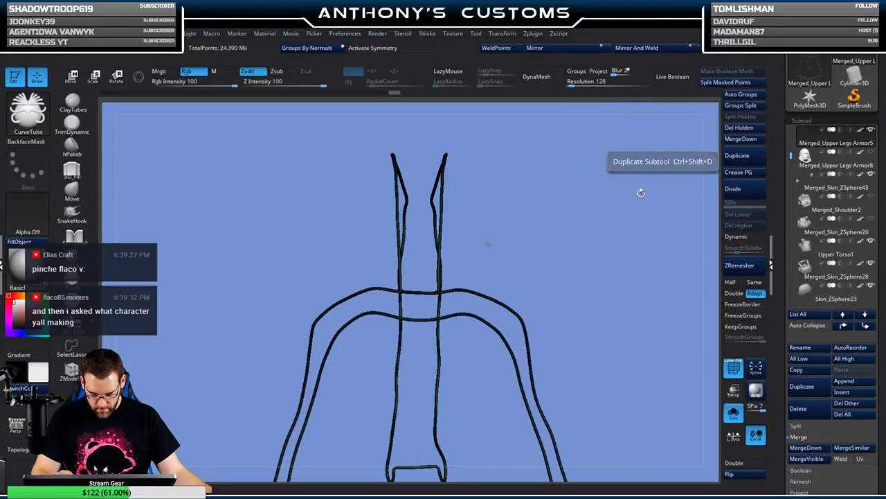
pyautogui.click(733, 412)
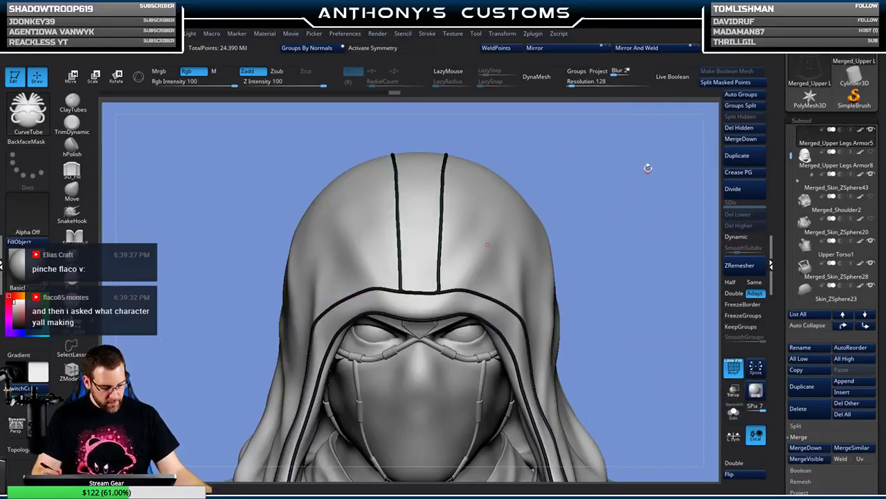
pyautogui.hotkey('shift', 'f')
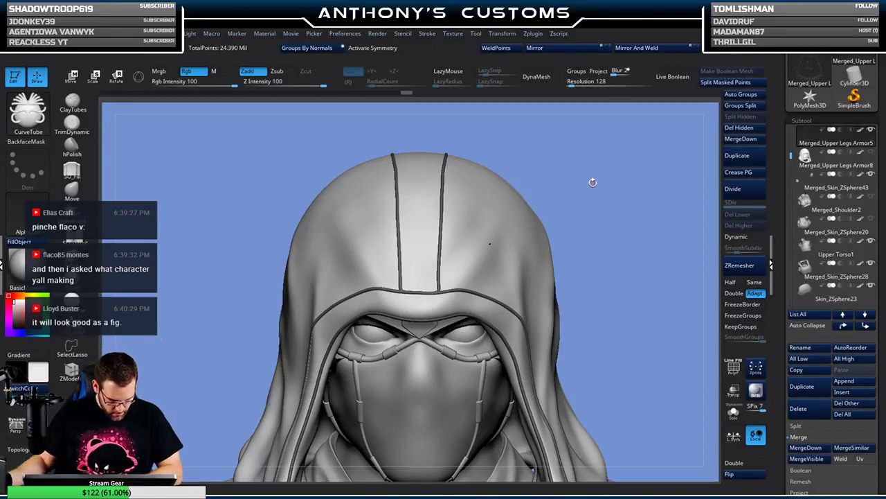
pyautogui.moveTo(625, 256)
pyautogui.keyDown('alt'); pyautogui.mouseDown()
pyautogui.moveTo(619, 228)
pyautogui.moveTo(610, 305)
pyautogui.moveTo(653, 199)
pyautogui.moveTo(676, 226)
pyautogui.moveTo(648, 249)
pyautogui.moveTo(649, 223)
pyautogui.moveTo(686, 194)
pyautogui.mouseUp(); pyautogui.keyUp('alt')
pyautogui.hotkey('shift', 'f')
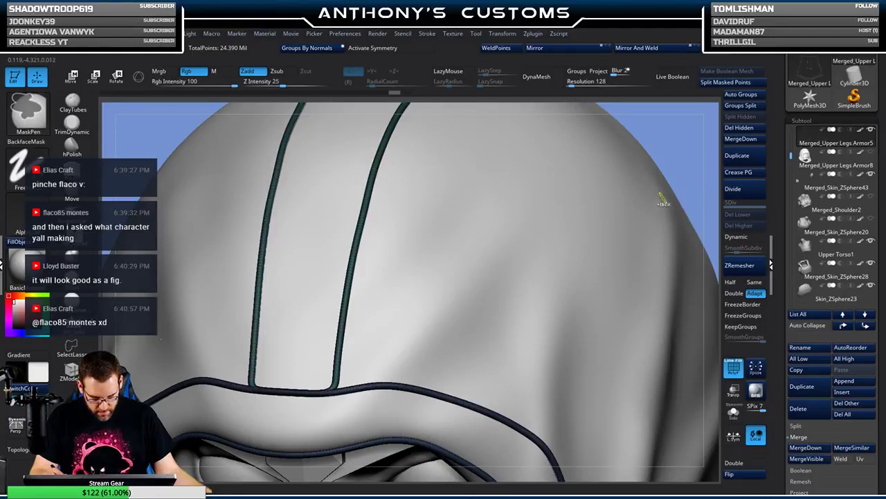
# - Make the hood subtool, Merged_Upper Legs Armor4, active and frame it with the polygroup wireframe display turned off
pyautogui.press('v')
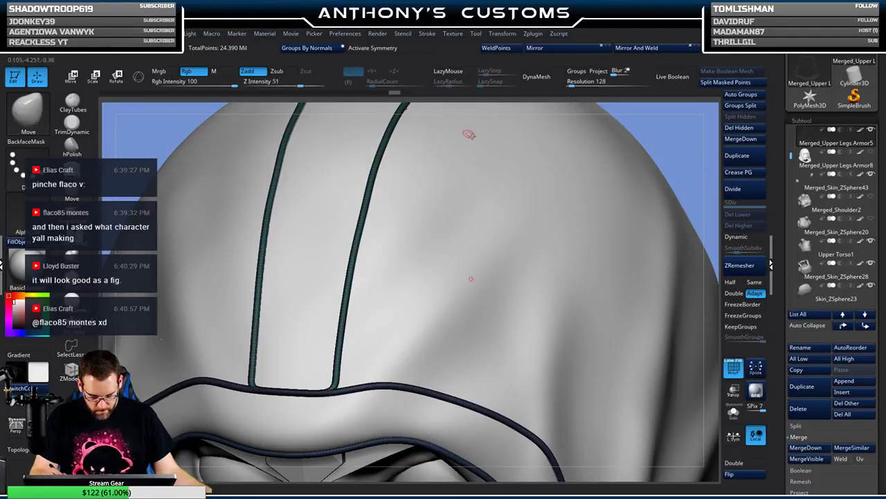
pyautogui.keyDown('alt'); pyautogui.click(531, 276); pyautogui.keyUp('alt')
pyautogui.hotkey('shift', 'f')
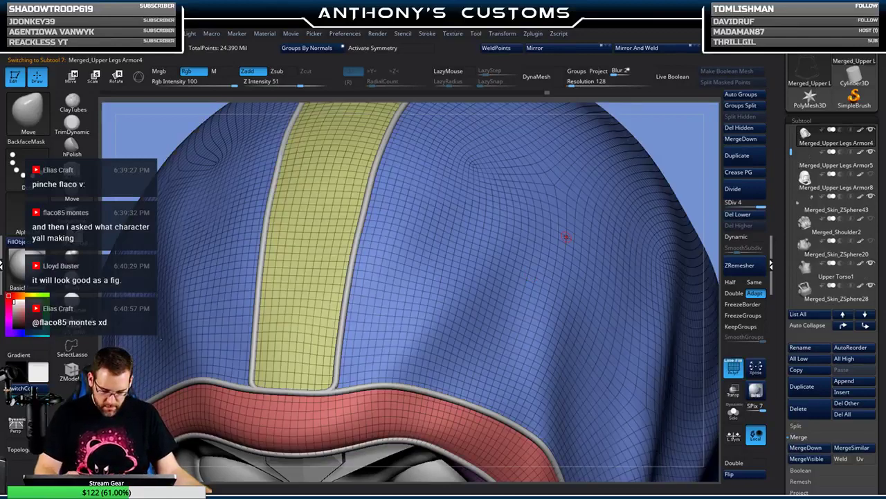
pyautogui.press('f')
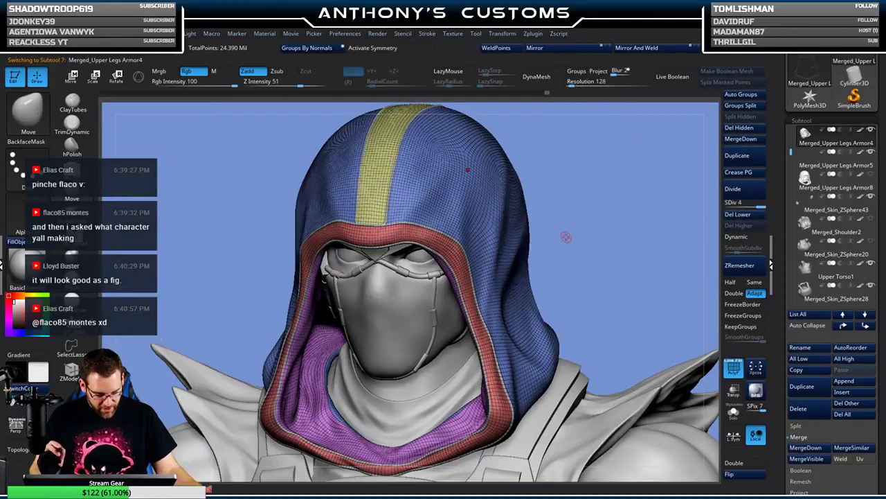
pyautogui.moveTo(626, 250); pyautogui.dragTo(629, 243)
pyautogui.hotkey('shift', 'f')
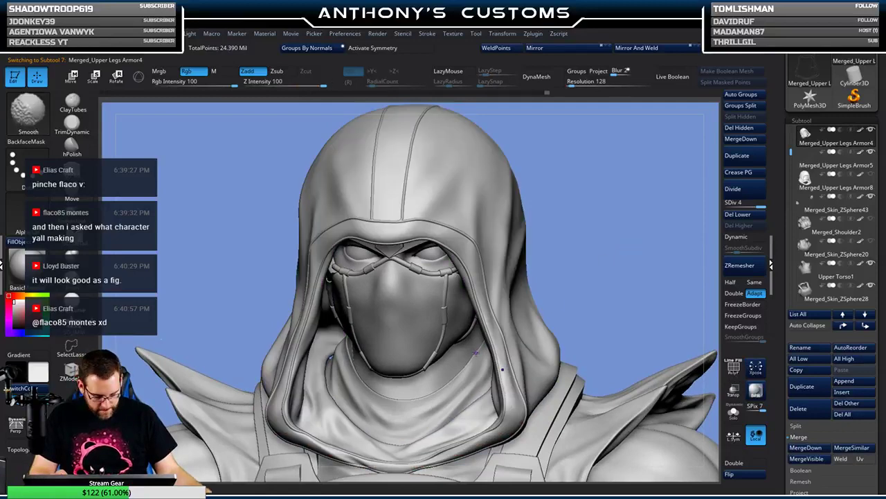
pyautogui.hotkey('shift', 'f')
pyautogui.hotkey('shift', 'f')
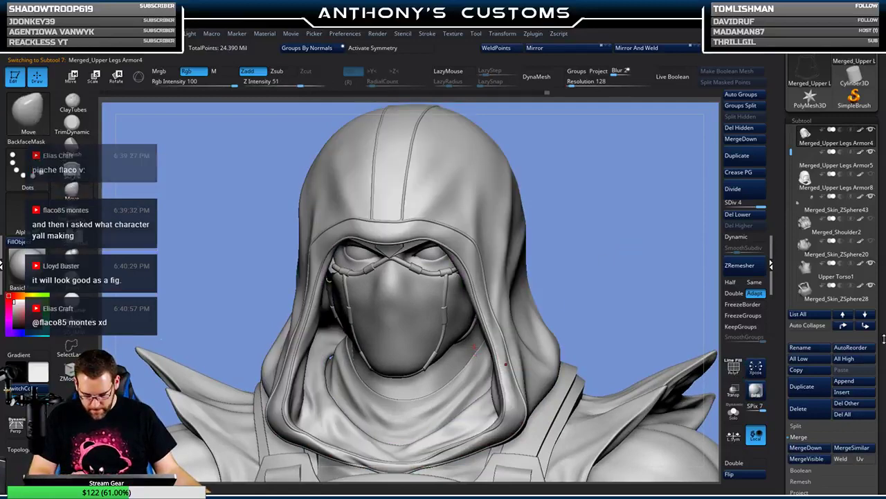
# - Add UV surface noise to the hood with a grid-weave alpha, alpha scale 0.05524, strength -0.04596 and basic noise mix 0
pyautogui.moveTo(881, 429); pyautogui.dragTo(881, 136)
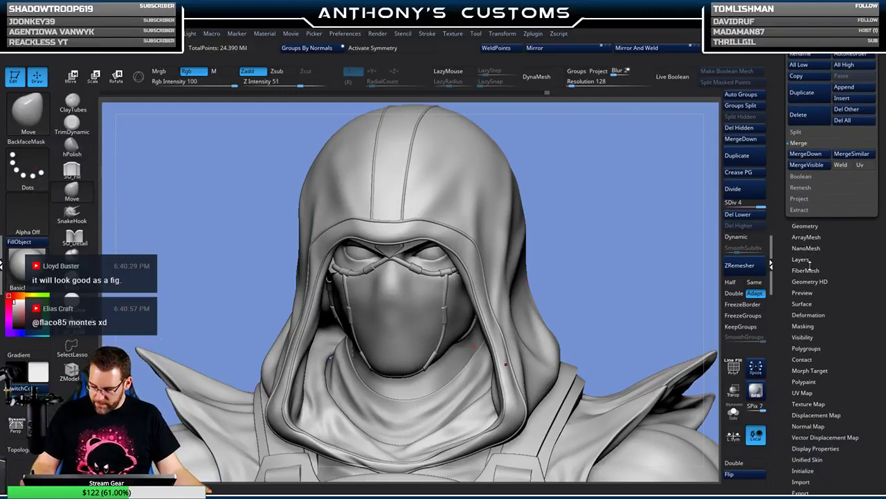
pyautogui.click(804, 304)
pyautogui.click(799, 141)
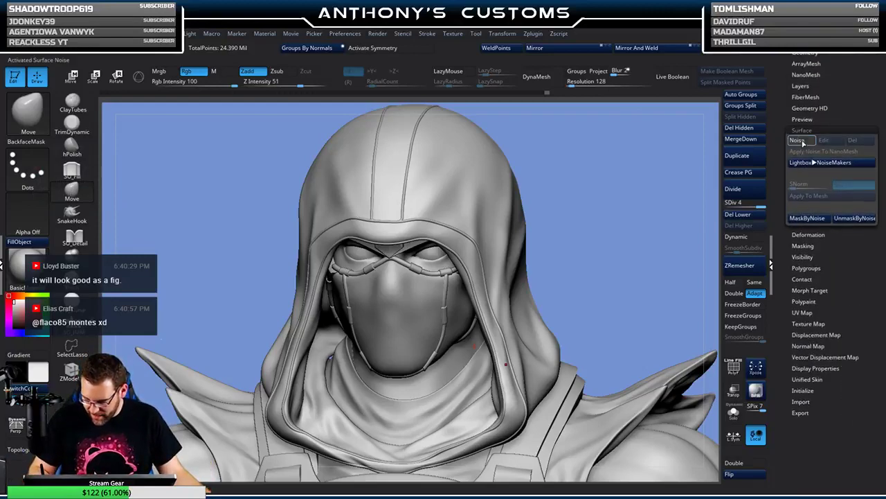
pyautogui.click(812, 141)
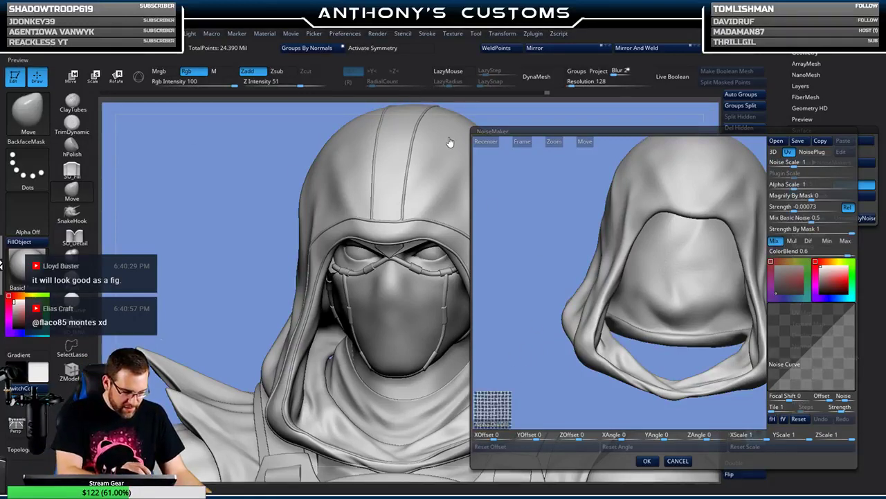
pyautogui.moveTo(690, 300); pyautogui.dragTo(637, 280)
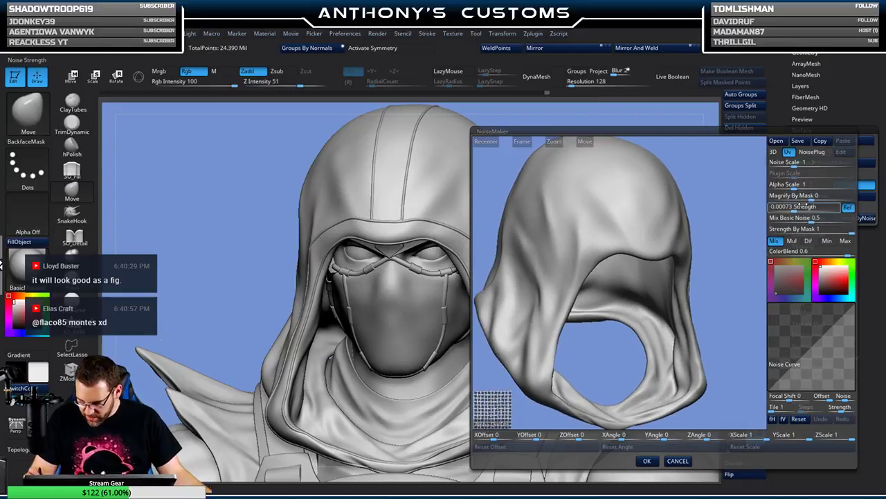
pyautogui.moveTo(812, 220); pyautogui.dragTo(787, 208)
pyautogui.moveTo(790, 185); pyautogui.dragTo(730, 225)
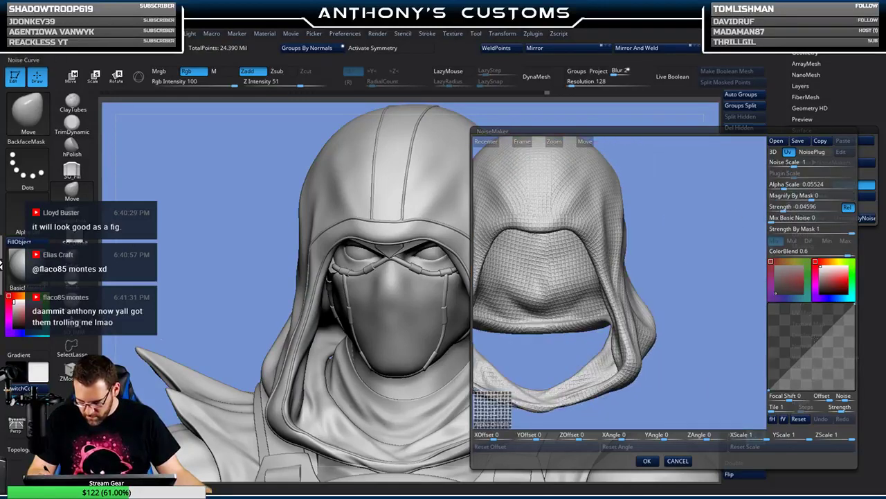
pyautogui.click(647, 461)
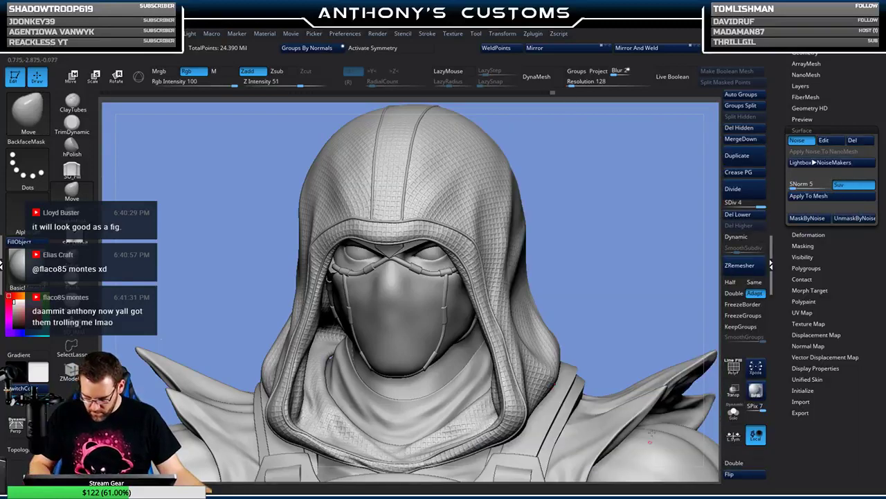
# - Check the weave around the hood and set its noise strength to 0.10888
pyautogui.keyDown('alt'); pyautogui.moveTo(632, 275); pyautogui.dragTo(632, 183); pyautogui.keyUp('alt')
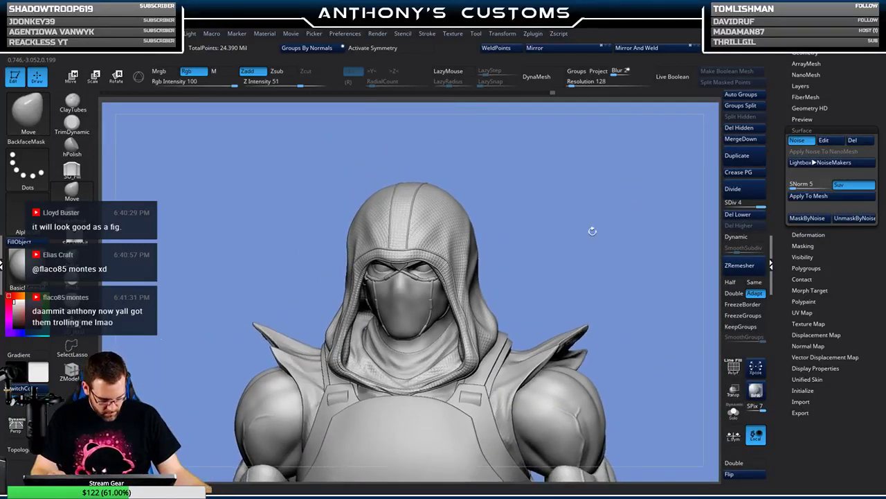
pyautogui.moveTo(592, 230)
pyautogui.mouseDown()
pyautogui.moveTo(582, 237)
pyautogui.moveTo(623, 236)
pyautogui.moveTo(616, 252)
pyautogui.moveTo(602, 252)
pyautogui.moveTo(599, 243)
pyautogui.moveTo(611, 242)
pyautogui.moveTo(582, 244)
pyautogui.moveTo(617, 245)
pyautogui.moveTo(615, 221)
pyautogui.moveTo(614, 274)
pyautogui.moveTo(602, 206)
pyautogui.moveTo(608, 264)
pyautogui.moveTo(597, 288)
pyautogui.moveTo(600, 245)
pyautogui.moveTo(590, 356)
pyautogui.mouseUp()
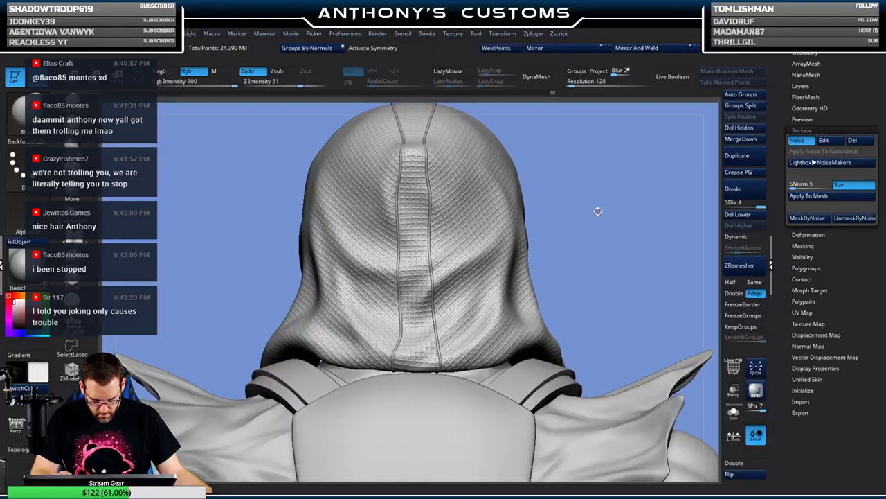
pyautogui.moveTo(607, 247); pyautogui.dragTo(693, 247)
pyautogui.click(828, 141)
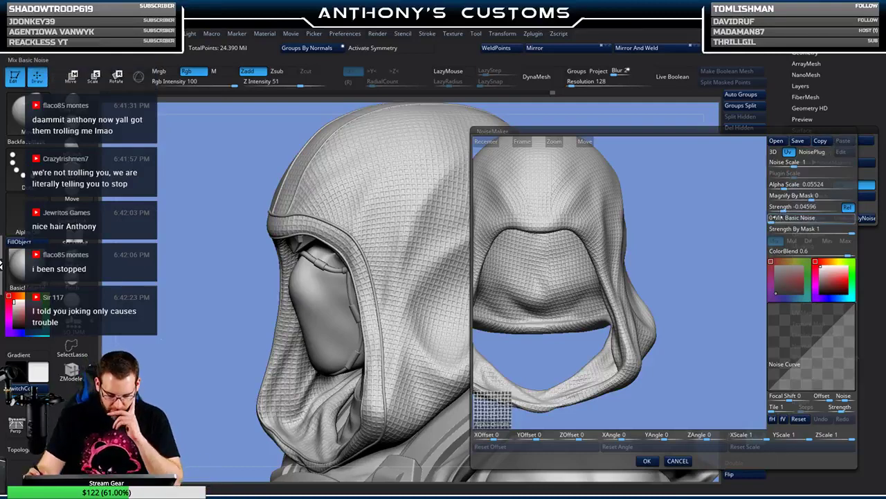
pyautogui.moveTo(776, 207); pyautogui.dragTo(829, 208)
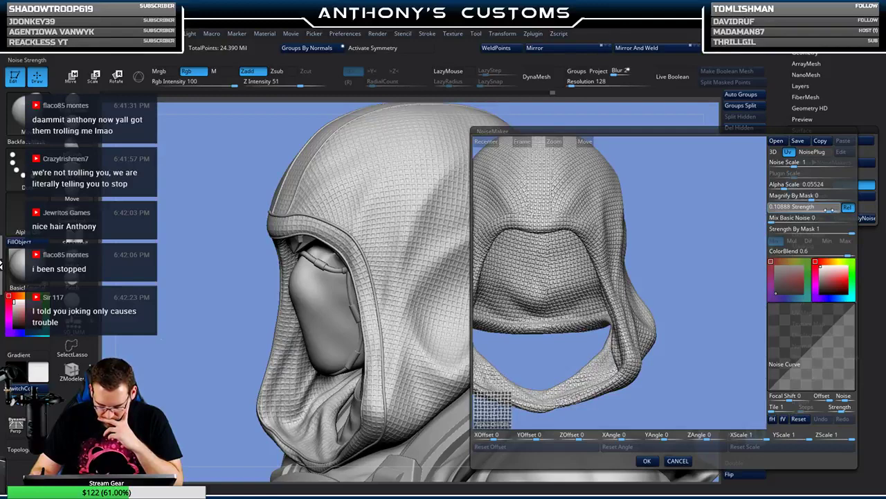
pyautogui.click(807, 206)
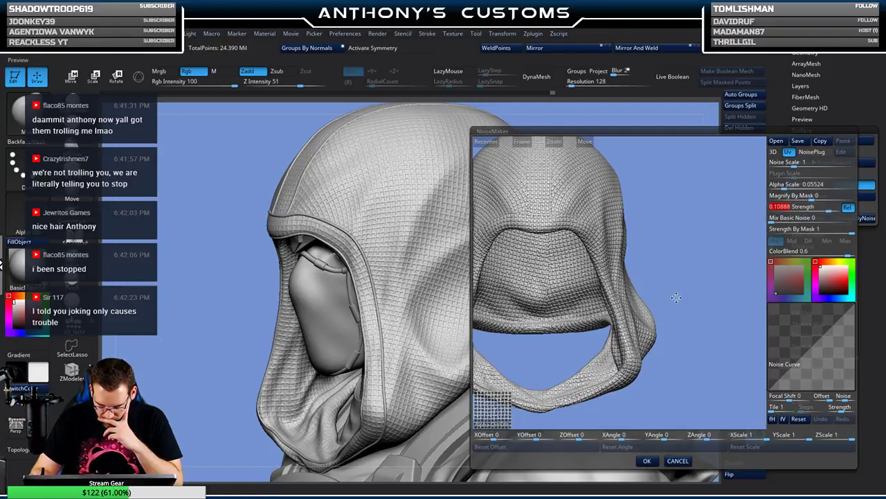
pyautogui.click(647, 461)
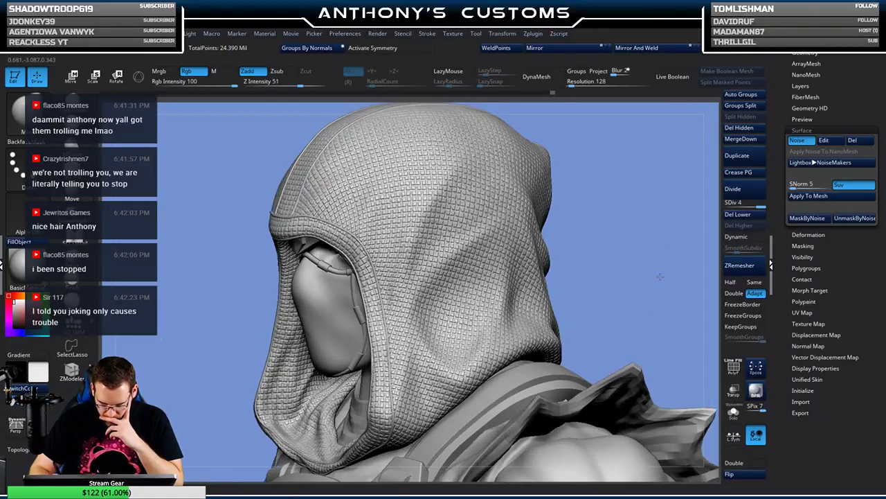
# - Try a different fabric alpha for the hood's noise, with its alpha scale set to 0.1686
pyautogui.moveTo(659, 276)
pyautogui.mouseDown()
pyautogui.moveTo(685, 274)
pyautogui.moveTo(677, 255)
pyautogui.moveTo(648, 271)
pyautogui.moveTo(664, 262)
pyautogui.mouseUp()
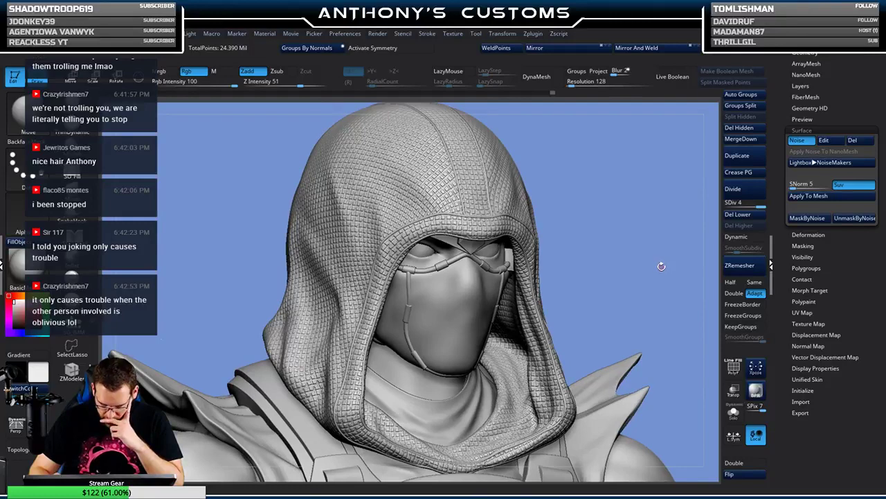
pyautogui.click(823, 140)
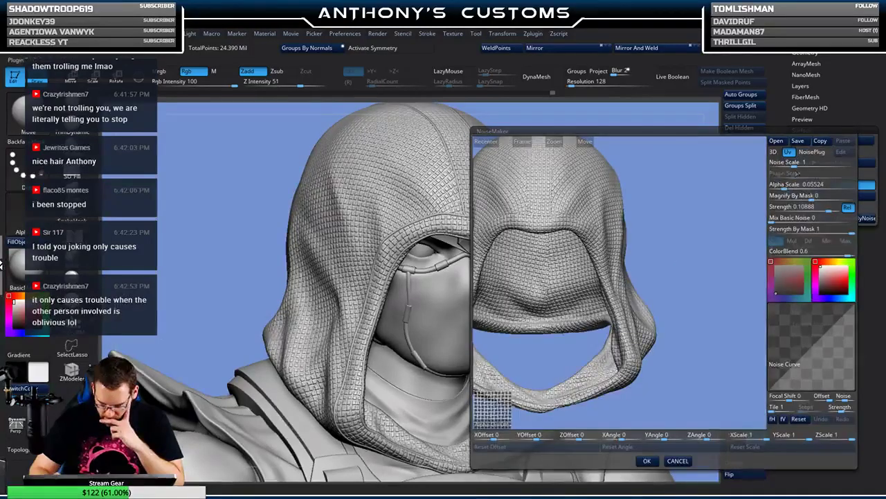
pyautogui.click(495, 422)
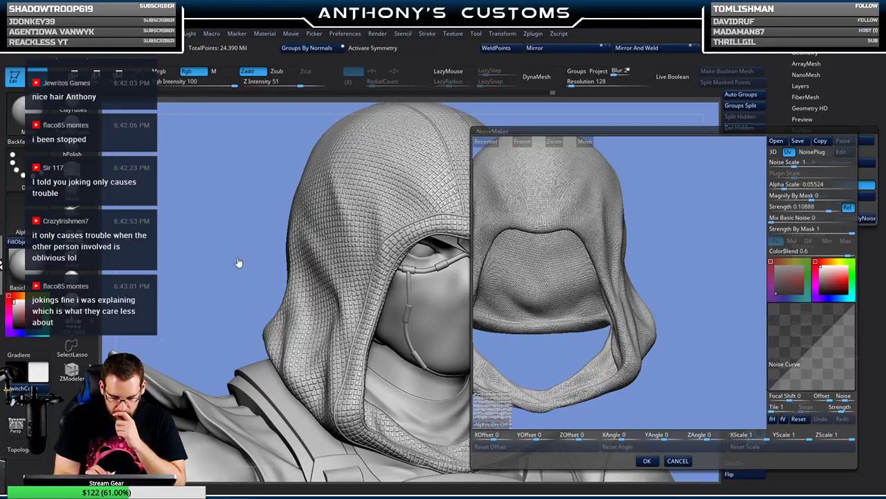
pyautogui.click(814, 207)
pyautogui.click(796, 184)
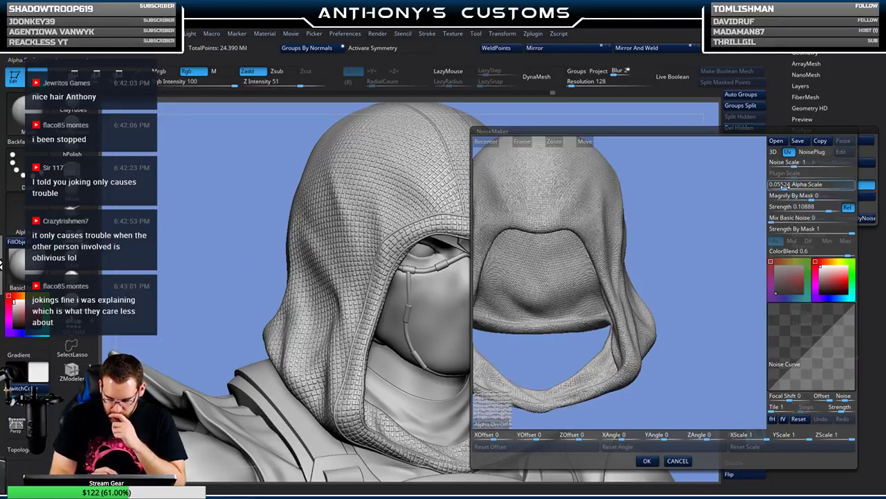
pyautogui.moveTo(786, 188); pyautogui.dragTo(788, 188)
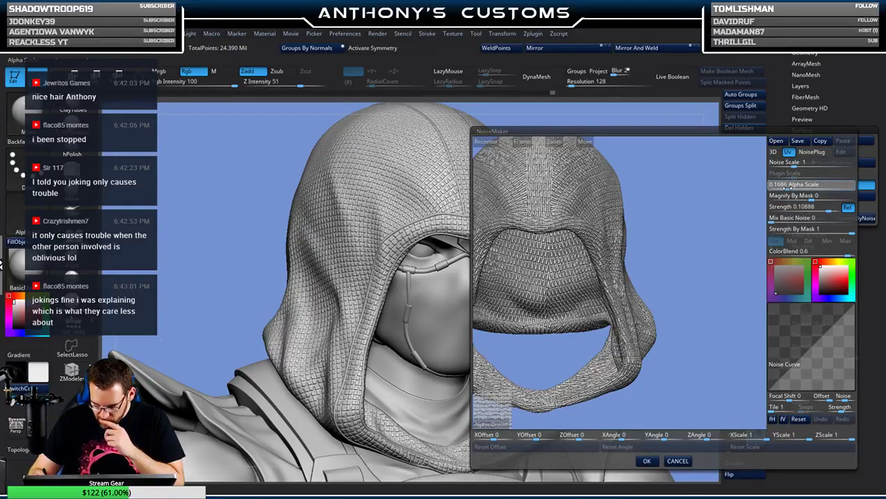
# - Replace the noise alpha with a basket-weave pattern, adjust its strength and alpha scale, and accept it on the hood
pyautogui.click(493, 423)
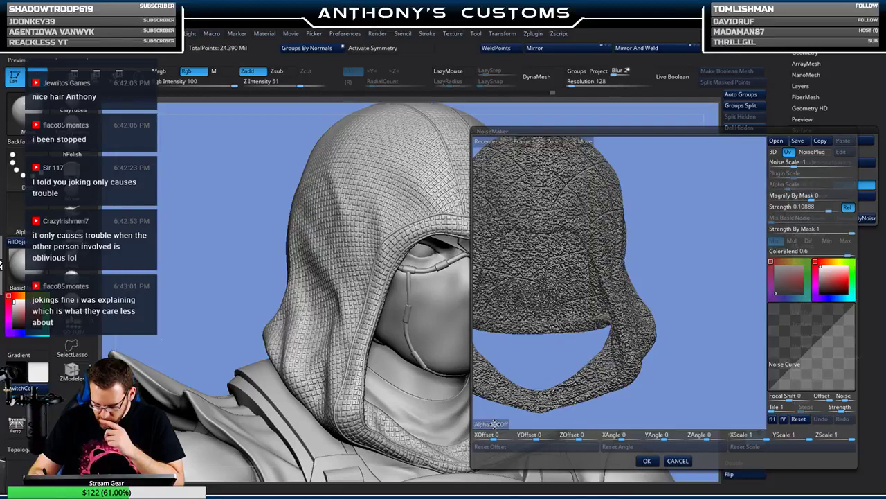
pyautogui.doubleClick(249, 130)
pyautogui.moveTo(838, 207); pyautogui.dragTo(776, 216)
pyautogui.moveTo(793, 184); pyautogui.dragTo(786, 185)
pyautogui.moveTo(781, 206); pyautogui.dragTo(773, 207)
pyautogui.click(650, 461)
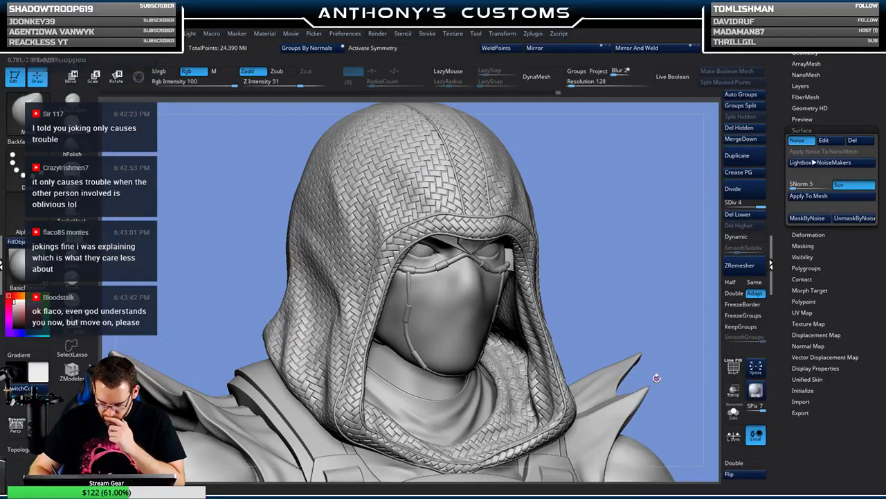
# - Unhide all of the figure's subtools and view the woven hood together with the complete armoured body from the front
pyautogui.press('f')
pyautogui.moveTo(624, 353); pyautogui.dragTo(681, 353)
pyautogui.moveTo(622, 348)
pyautogui.mouseDown()
pyautogui.moveTo(634, 350)
pyautogui.moveTo(612, 307)
pyautogui.moveTo(608, 325)
pyautogui.moveTo(662, 324)
pyautogui.moveTo(668, 313)
pyautogui.mouseUp()
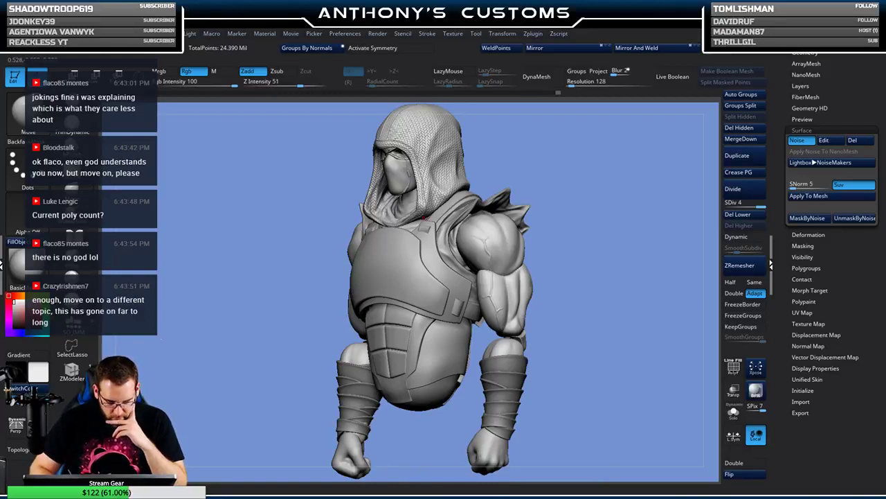
pyautogui.scroll(10, 791, 273)
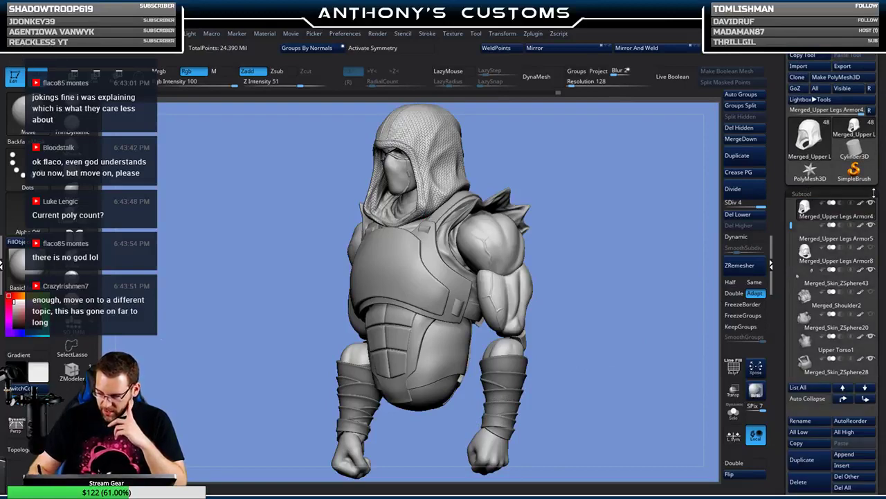
pyautogui.click(870, 204)
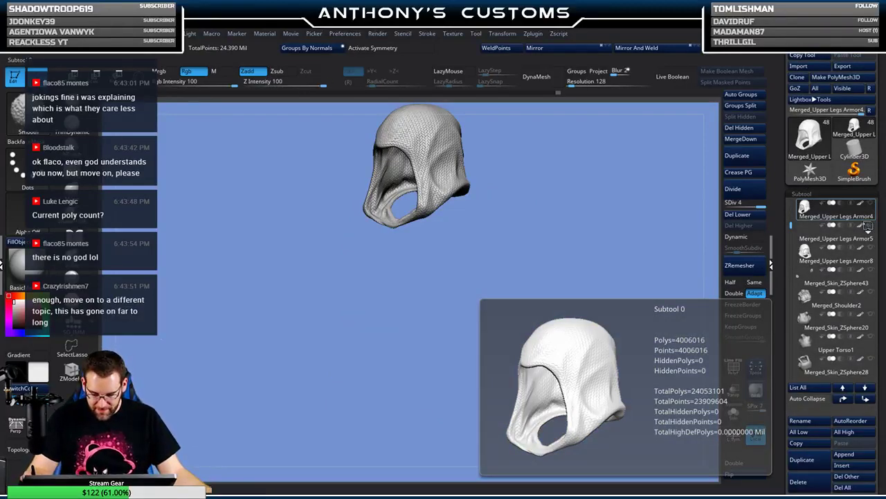
pyautogui.click(856, 251)
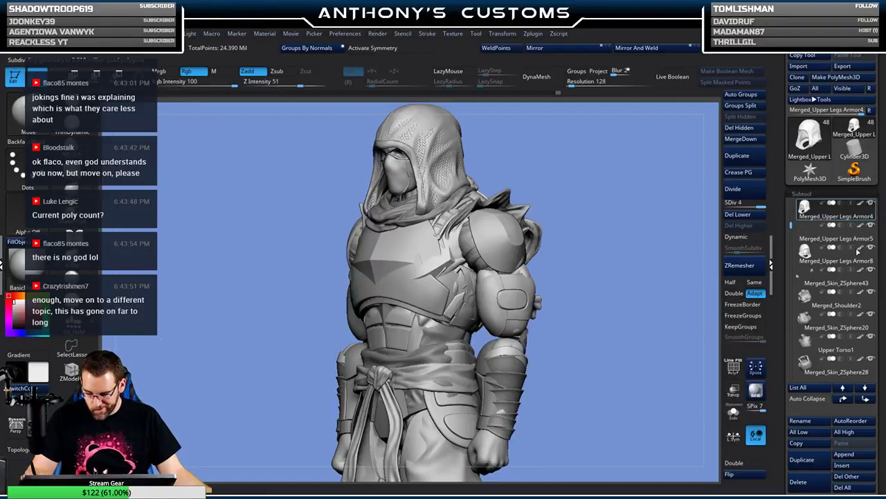
pyautogui.keyDown('shift'); pyautogui.moveTo(614, 305); pyautogui.dragTo(622, 305); pyautogui.keyUp('shift')
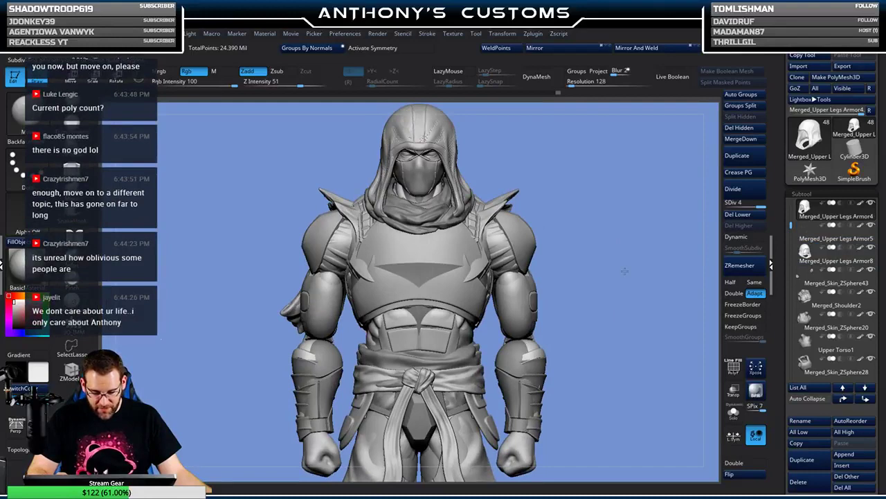
pyautogui.moveTo(624, 271); pyautogui.dragTo(632, 334)
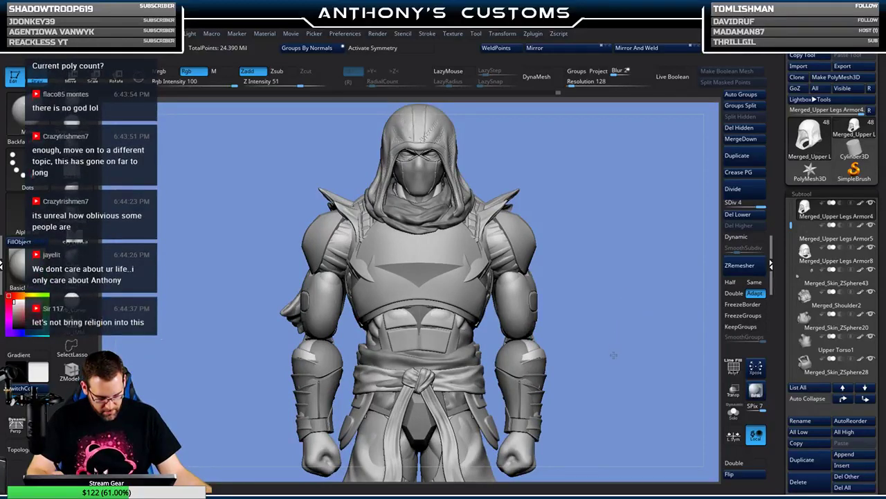
pyautogui.keyDown('alt'); pyautogui.moveTo(609, 321); pyautogui.dragTo(606, 300); pyautogui.keyUp('alt')
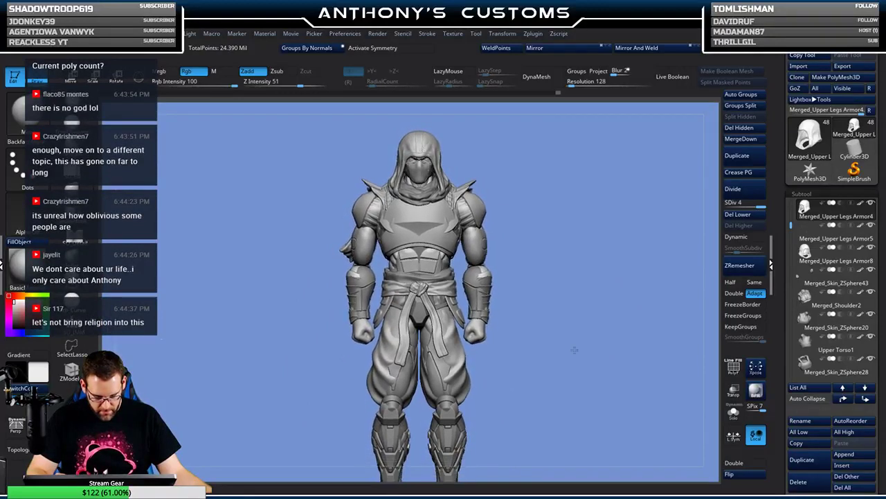
# - Review the complete figure at an angle, then isolate the woven hood by hiding all other subtools
pyautogui.moveTo(578, 362); pyautogui.dragTo(615, 265)
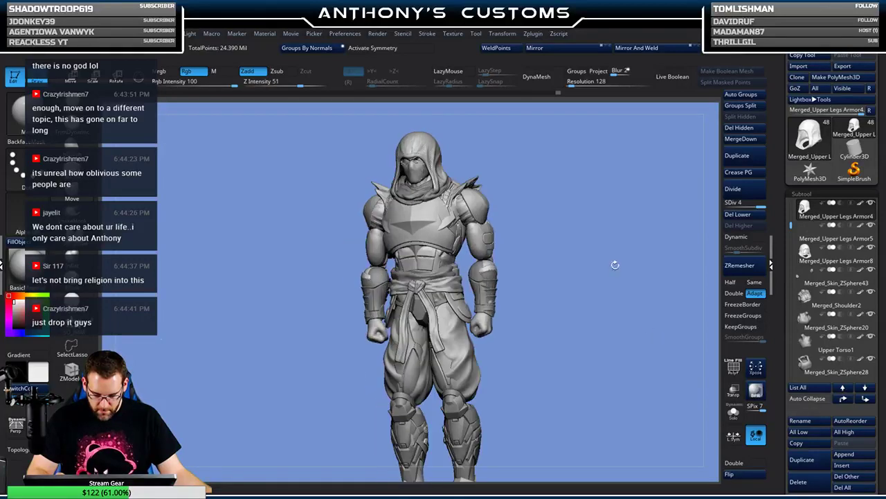
pyautogui.moveTo(614, 315); pyautogui.dragTo(627, 415)
pyautogui.moveTo(641, 277); pyautogui.dragTo(687, 229)
pyautogui.keyDown('shift'); pyautogui.click(872, 202); pyautogui.keyUp('shift')
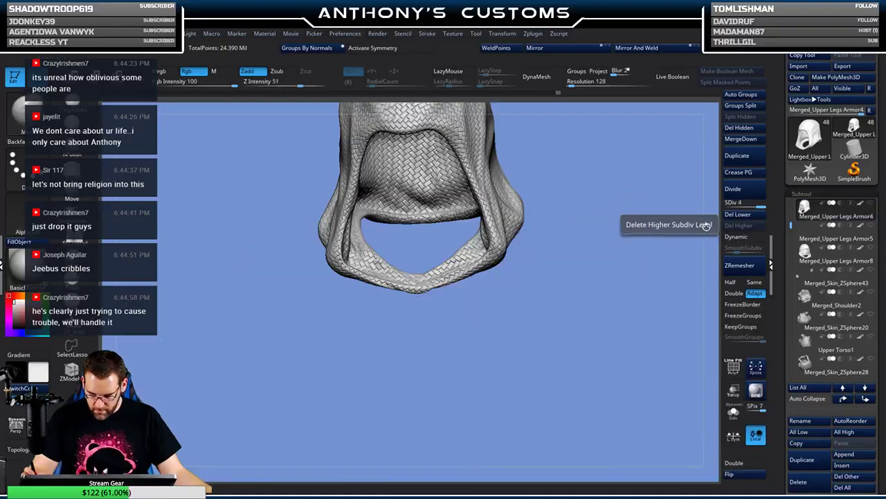
pyautogui.keyDown('alt'); pyautogui.moveTo(601, 259); pyautogui.dragTo(603, 374); pyautogui.keyUp('alt')
# - Toggle the visibility of the smooth duplicate hood to compare it with the woven hood
pyautogui.moveTo(863, 209)
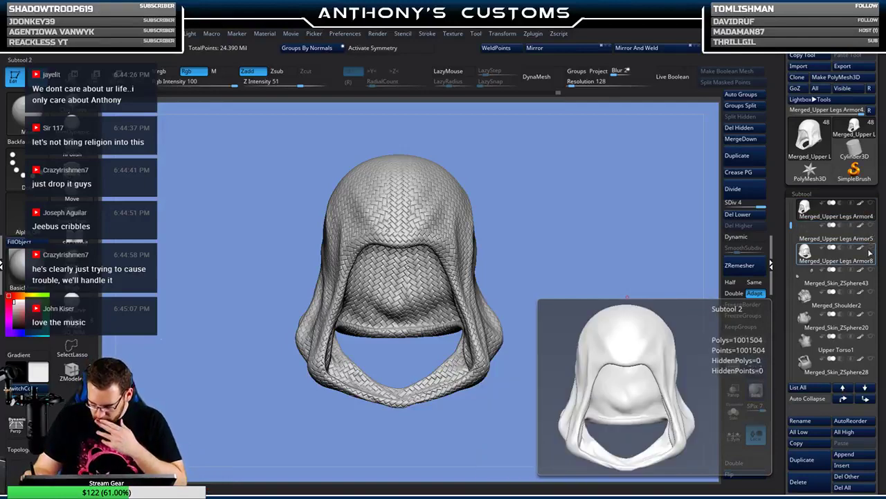
pyautogui.click(871, 251)
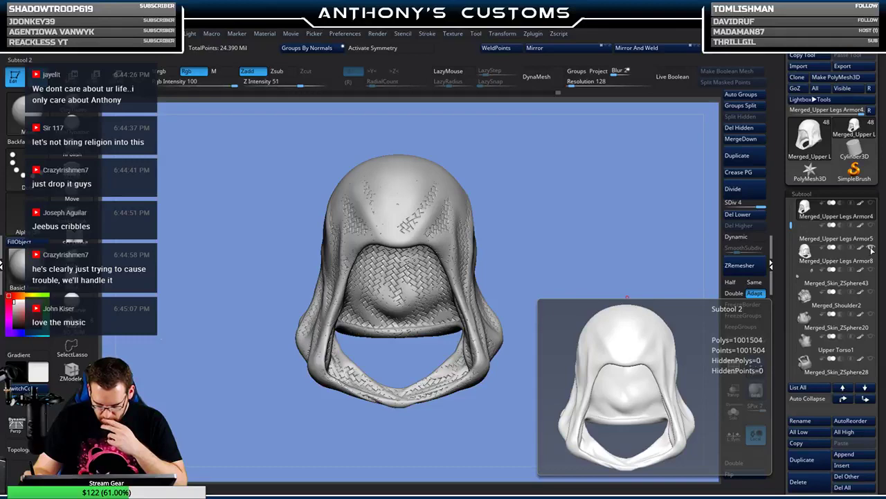
pyautogui.click(871, 251)
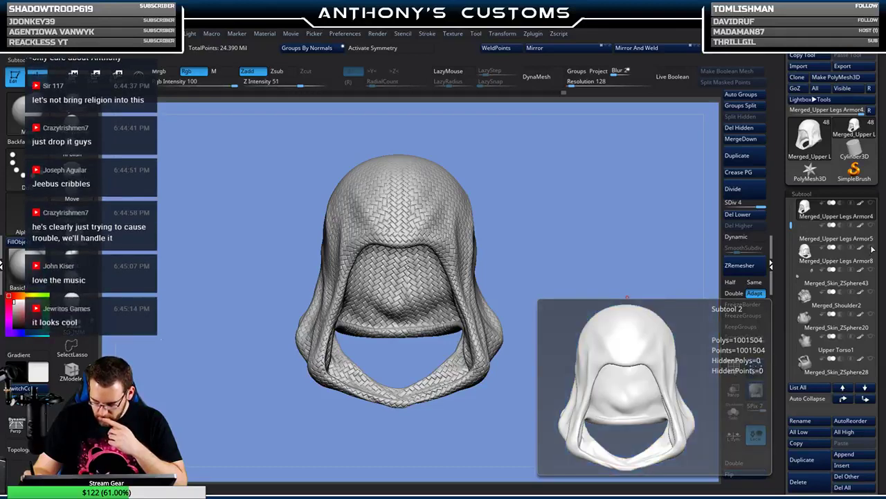
pyautogui.moveTo(870, 216)
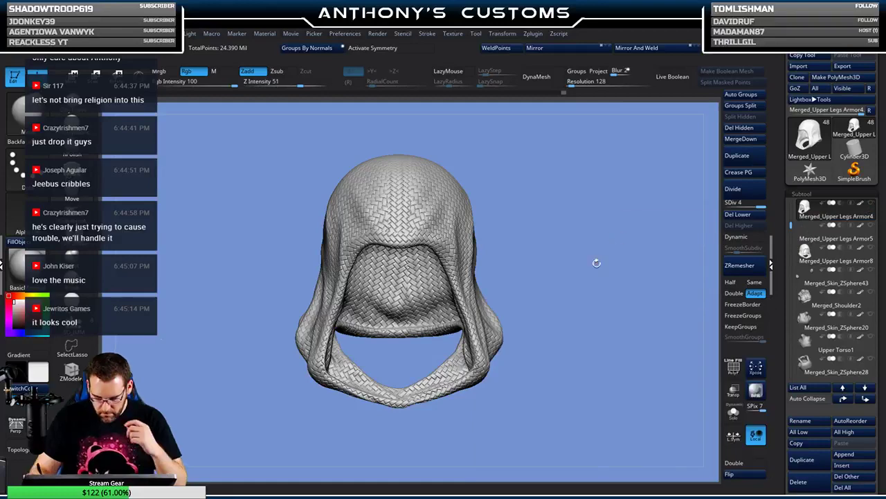
# - Undo the basket-weave surface noise on the hood
pyautogui.press('ctrl')
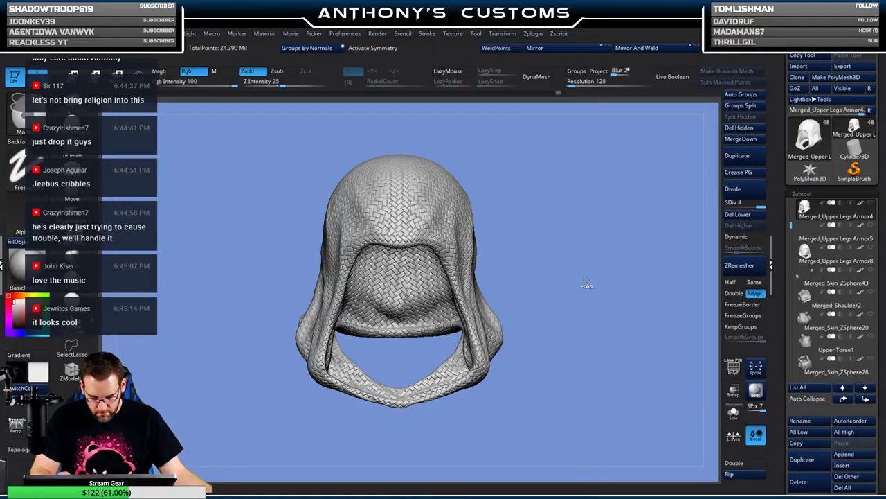
pyautogui.hotkey('ctrl', 'z')
pyautogui.hotkey('ctrl', 'z')
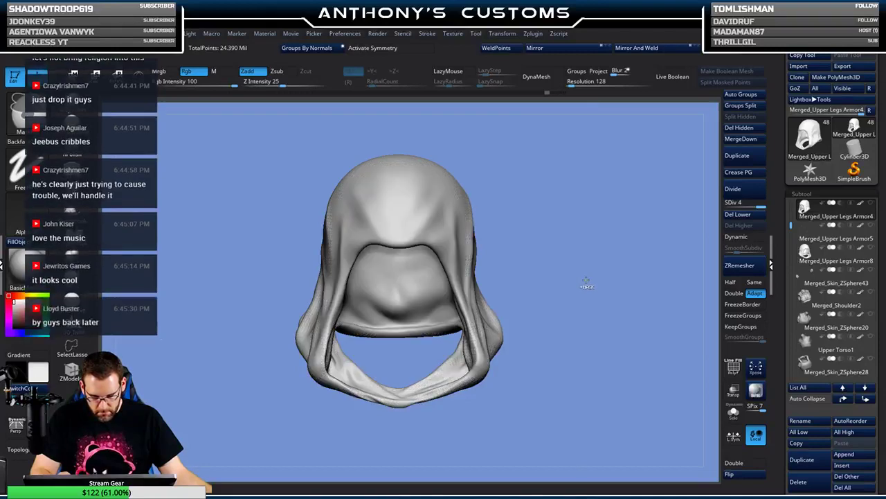
# - Inspect the smooth hood from several angles and show its piping subtool
pyautogui.moveTo(874, 234)
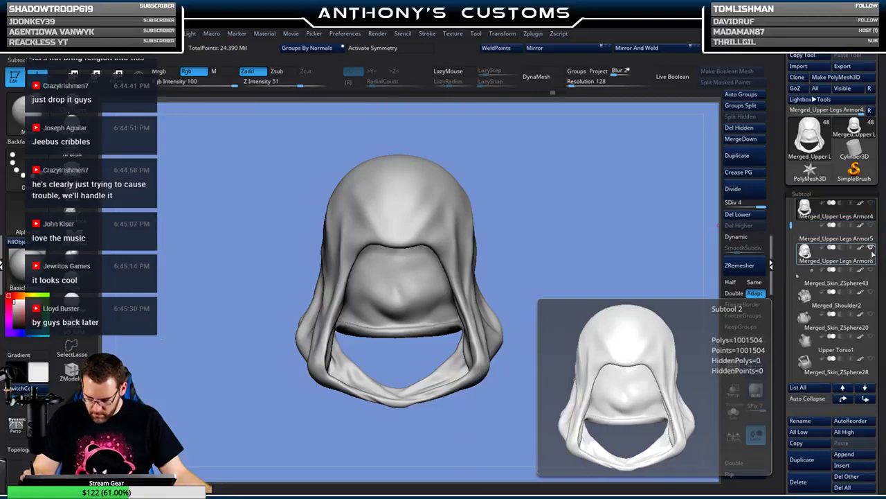
pyautogui.moveTo(610, 309); pyautogui.dragTo(619, 318)
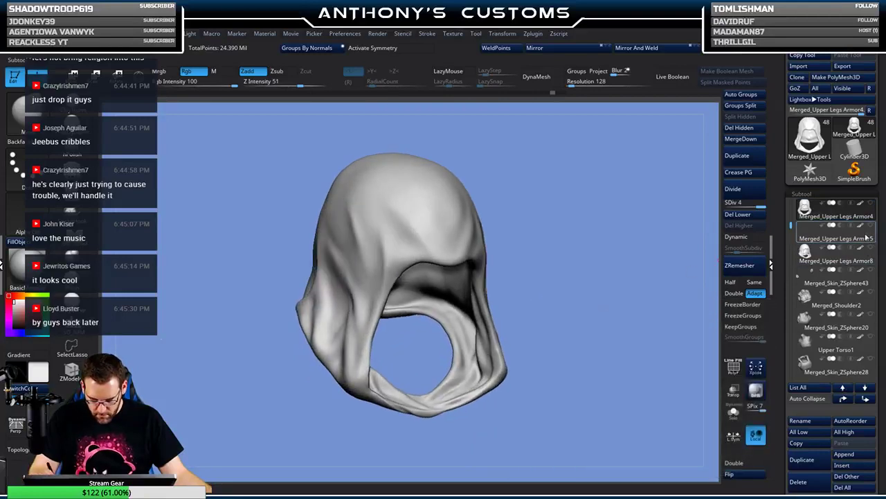
pyautogui.moveTo(870, 249)
pyautogui.moveTo(668, 293); pyautogui.dragTo(604, 330)
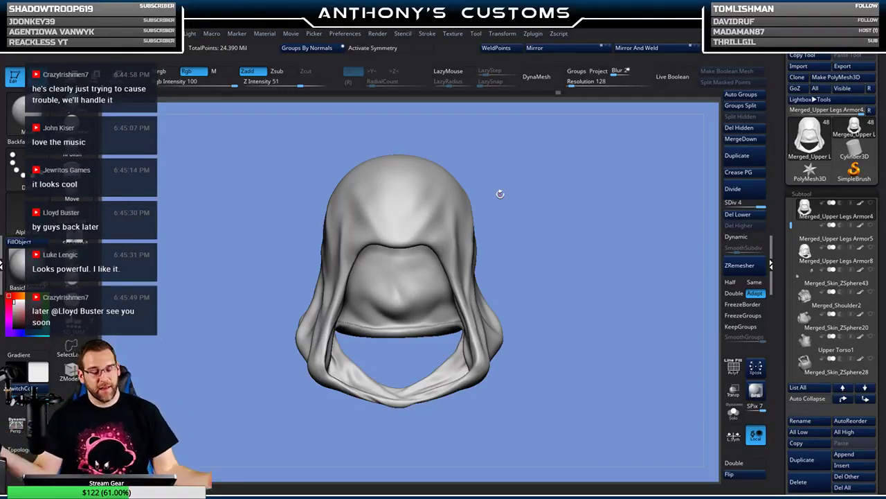
pyautogui.moveTo(601, 252); pyautogui.dragTo(583, 300)
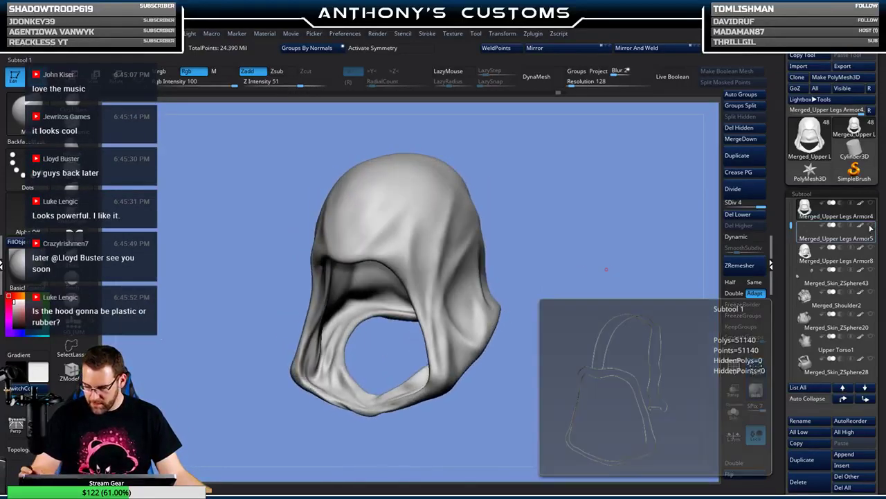
pyautogui.moveTo(566, 338); pyautogui.dragTo(598, 298)
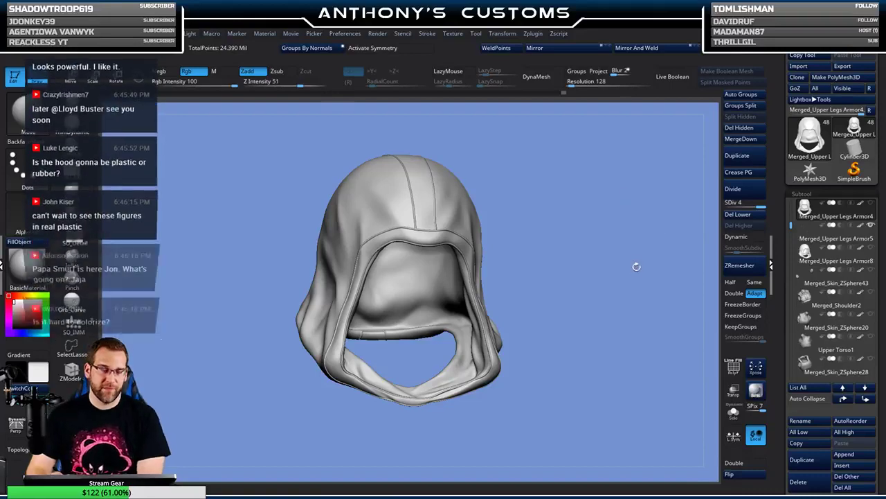
# - Examine the piping around the hood, especially where the two centre lines meet the lower back edge
pyautogui.moveTo(635, 266); pyautogui.dragTo(621, 280)
pyautogui.keyDown('alt'); pyautogui.moveTo(578, 350); pyautogui.dragTo(578, 282); pyautogui.keyUp('alt')
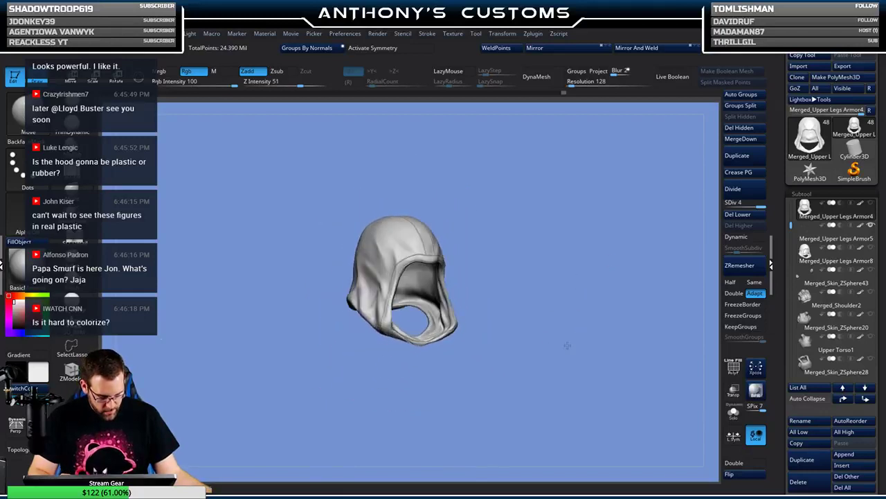
pyautogui.moveTo(592, 341)
pyautogui.mouseDown()
pyautogui.moveTo(586, 330)
pyautogui.moveTo(583, 339)
pyautogui.mouseUp()
pyautogui.keyDown('alt'); pyautogui.moveTo(570, 286); pyautogui.dragTo(597, 356); pyautogui.keyUp('alt')
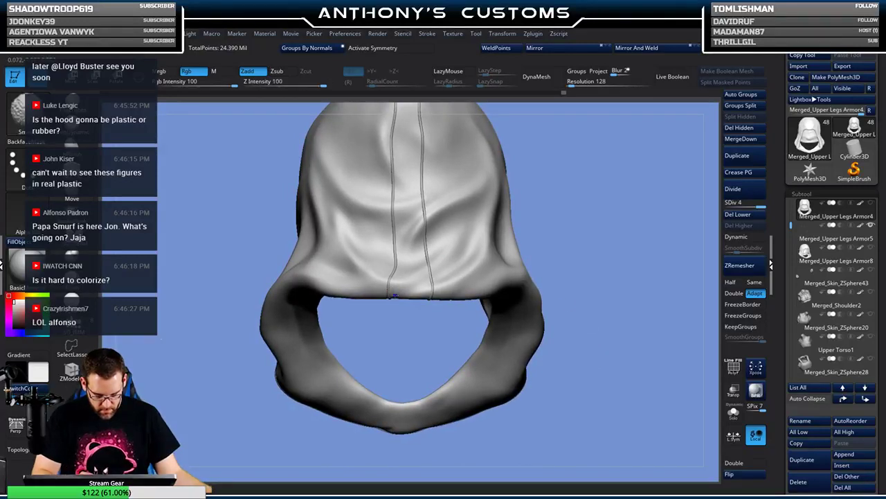
pyautogui.hotkey('shift', 'f')
pyautogui.hotkey('shift', 'f')
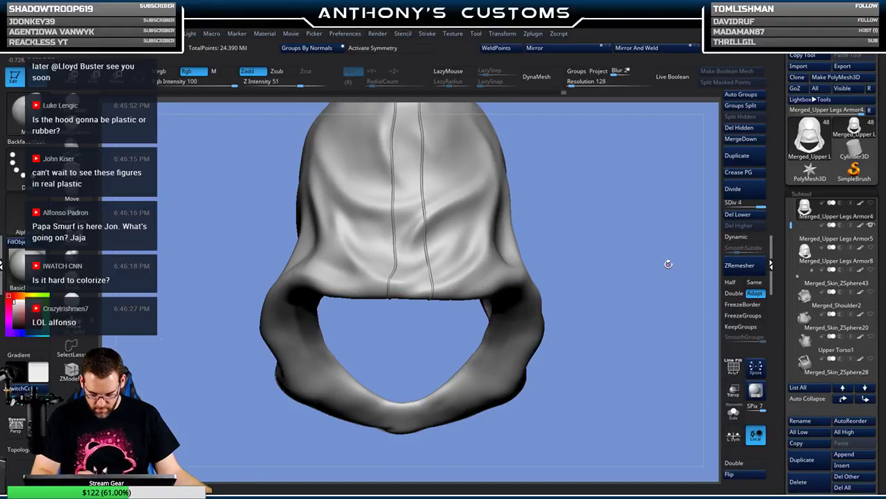
pyautogui.moveTo(831, 292)
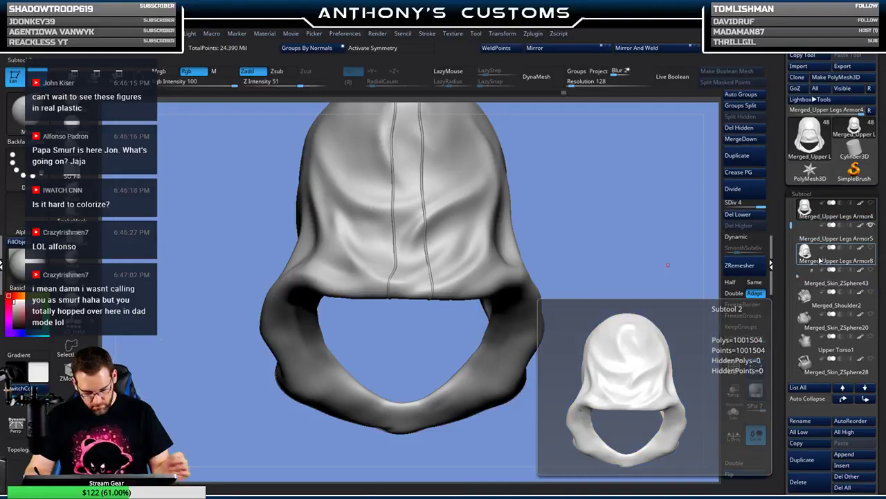
# - Display the hood's polygroup wireframe and enlarge the Move brush for the centre strip at the lower back edge
pyautogui.keyDown('alt'); pyautogui.moveTo(645, 231); pyautogui.dragTo(637, 313); pyautogui.keyUp('alt')
pyautogui.hotkey('shift', 'f')
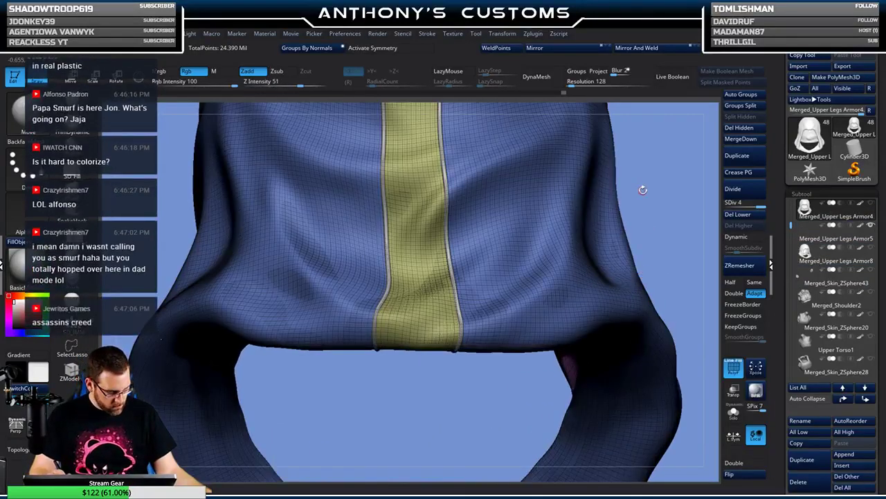
pyautogui.press('space')
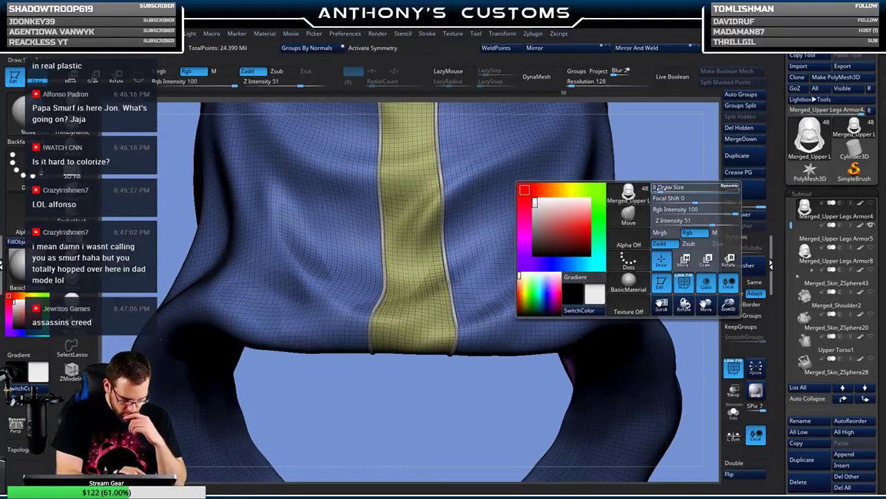
pyautogui.keyDown('alt'); pyautogui.moveTo(627, 194); pyautogui.dragTo(611, 201); pyautogui.keyUp('alt')
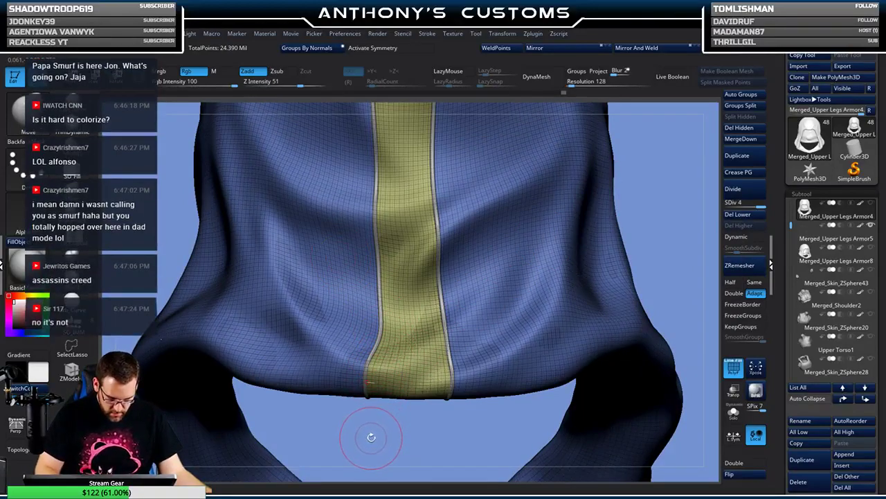
pyautogui.moveTo(372, 429); pyautogui.dragTo(413, 353)
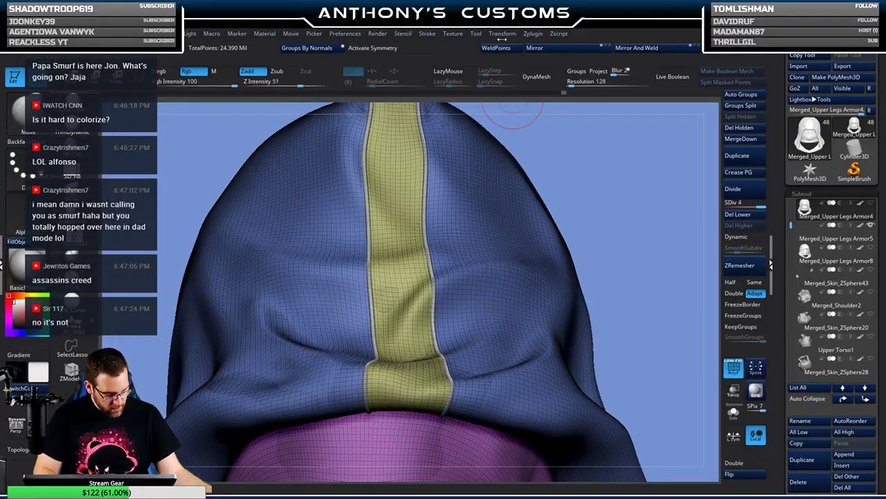
pyautogui.moveTo(428, 34)
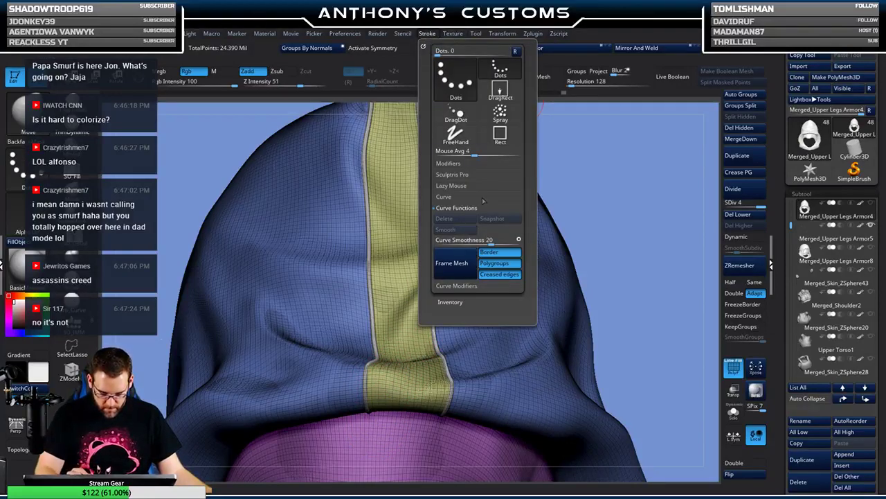
pyautogui.click(466, 199)
pyautogui.click(459, 208)
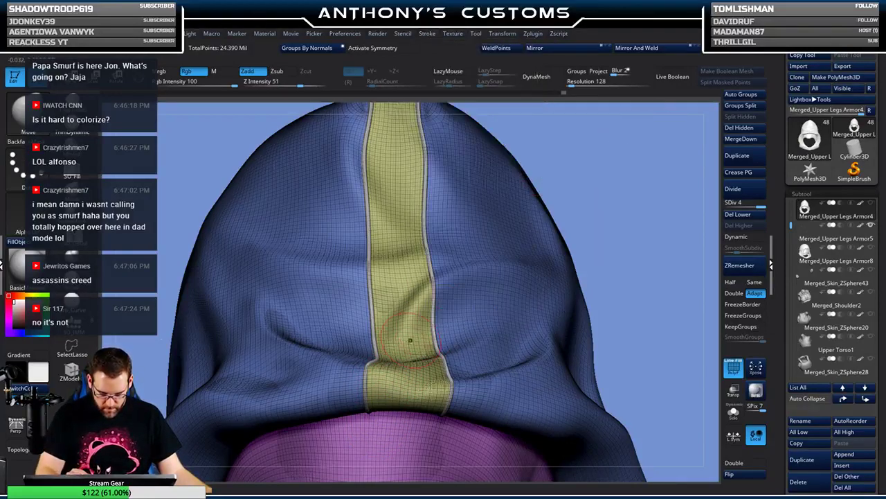
# - Nudge the left edge of the yellow centre strip inward at the hood's lower back edge with the Move brush
pyautogui.moveTo(632, 206)
pyautogui.mouseDown()
pyautogui.moveTo(633, 235)
pyautogui.moveTo(633, 208)
pyautogui.mouseUp()
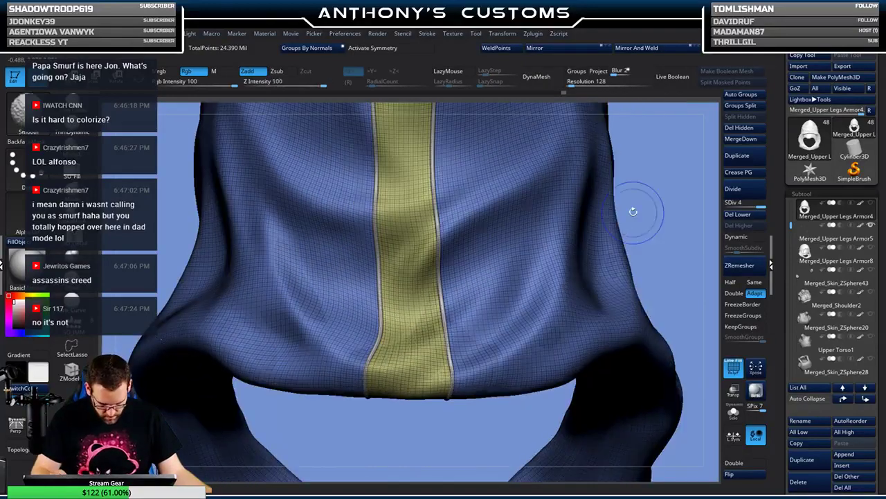
pyautogui.press('space')
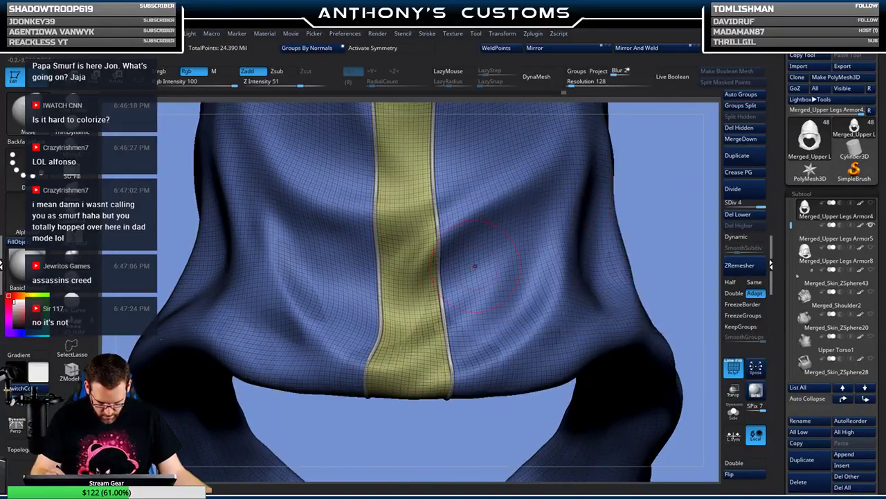
pyautogui.moveTo(368, 375); pyautogui.dragTo(369, 381)
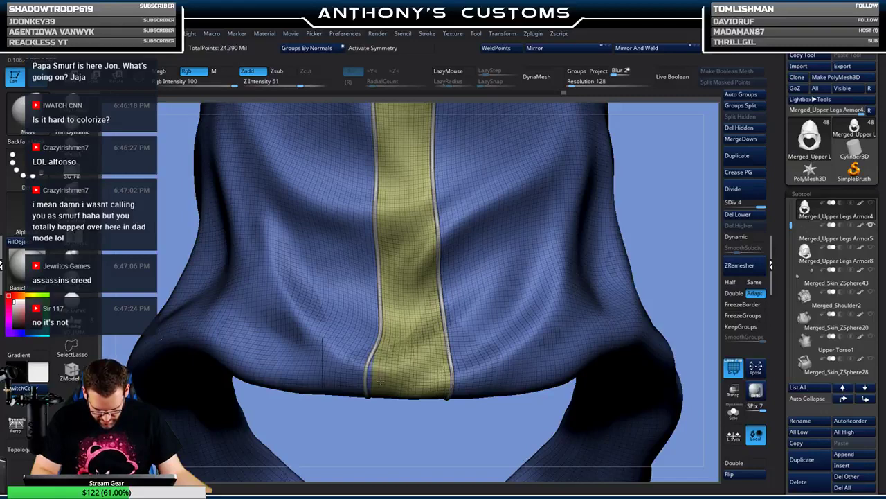
# - Clear the piping subtool's mask and shift the lower end of its left back line onto the centre strip's edge
pyautogui.moveTo(824, 241)
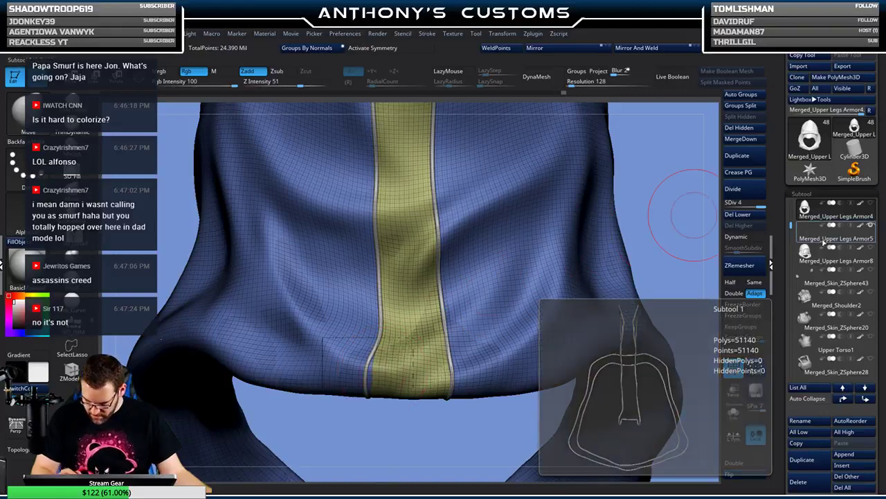
pyautogui.click(834, 211)
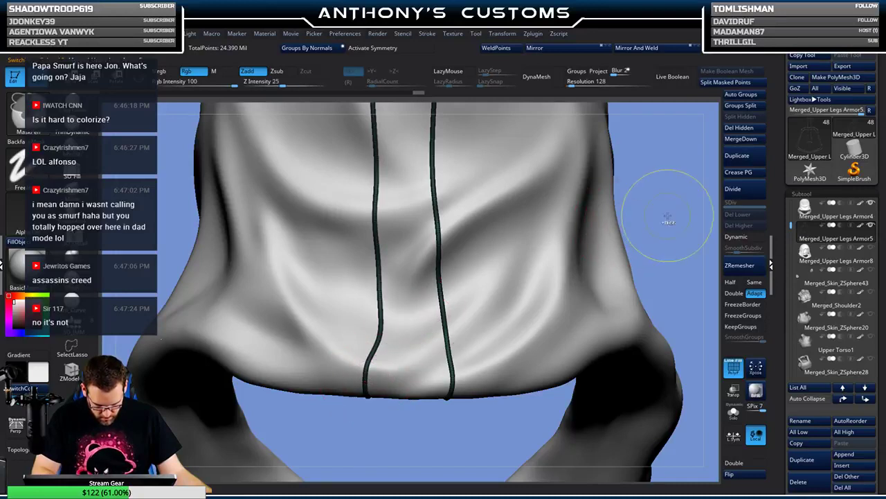
pyautogui.keyDown('ctrl'); pyautogui.moveTo(669, 218); pyautogui.dragTo(671, 223); pyautogui.keyUp('ctrl')
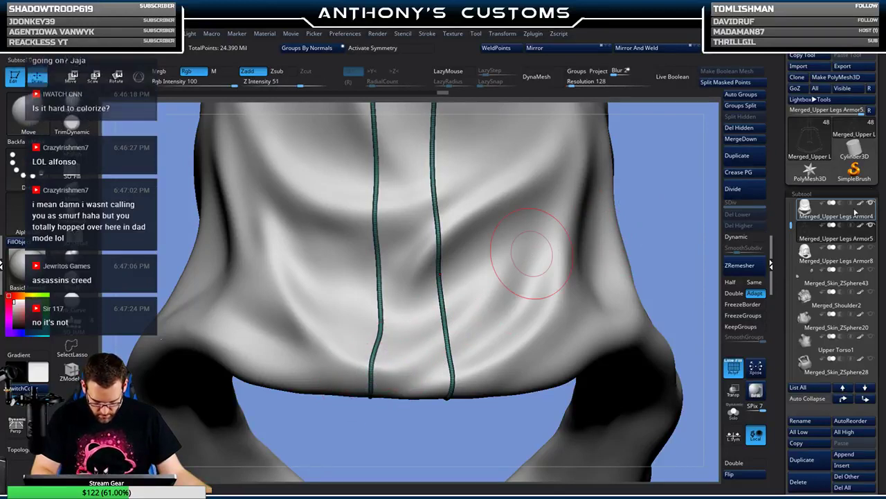
# - Reselect the hood and check how both back piping lines follow the centre strip down to the lower edge
pyautogui.click(829, 216)
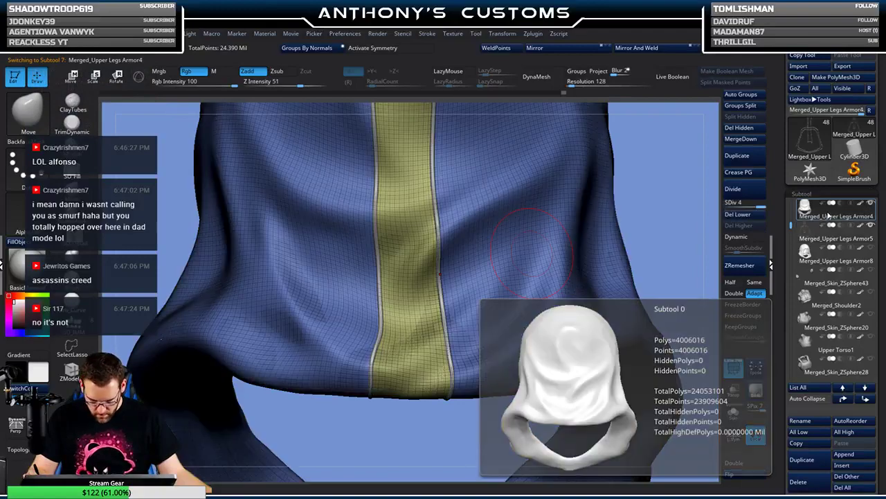
pyautogui.keyDown('alt'); pyautogui.moveTo(670, 228); pyautogui.dragTo(679, 318); pyautogui.keyUp('alt')
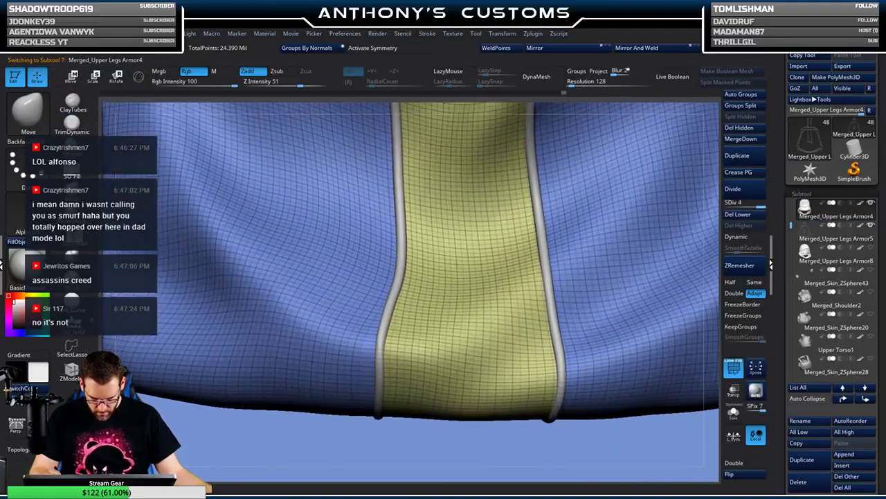
pyautogui.moveTo(504, 447)
pyautogui.mouseDown()
pyautogui.moveTo(539, 438)
pyautogui.moveTo(499, 434)
pyautogui.moveTo(510, 411)
pyautogui.mouseUp()
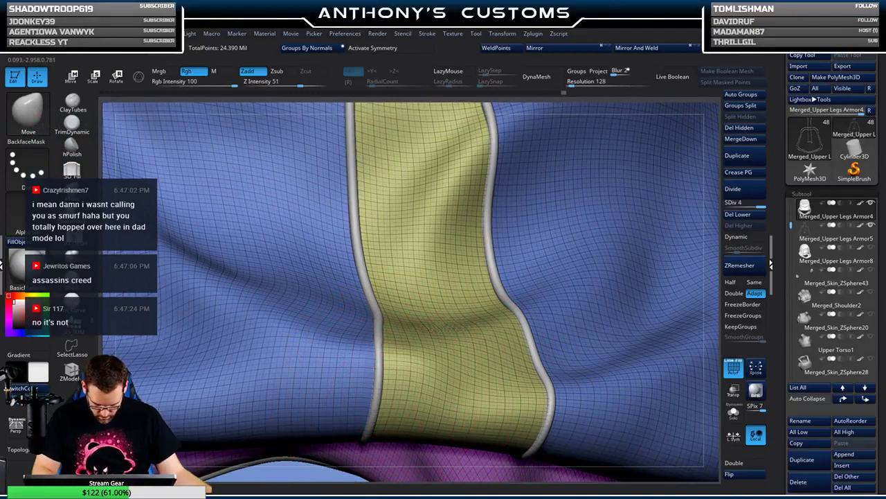
pyautogui.press('f')
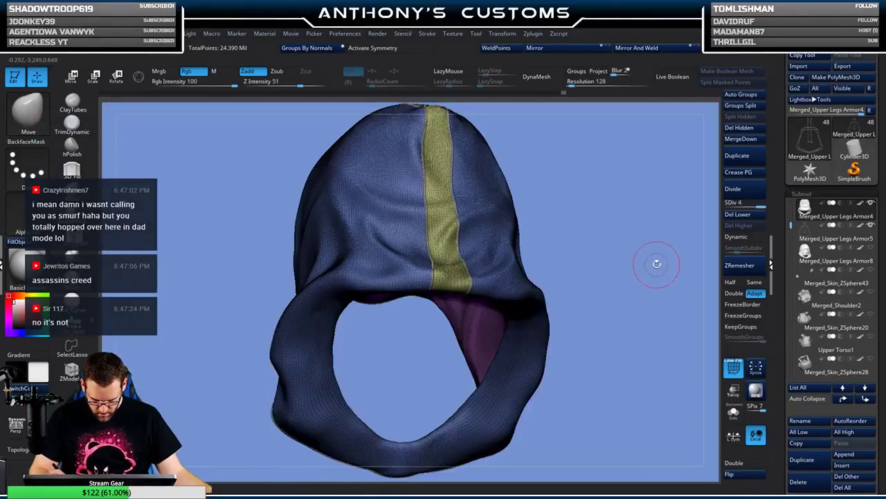
# - Return the hood to a front view without the polygroup wireframe and quick-save the project
pyautogui.keyDown('shift'); pyautogui.moveTo(657, 263); pyautogui.dragTo(558, 289); pyautogui.keyUp('shift')
pyautogui.hotkey('shift', 'f')
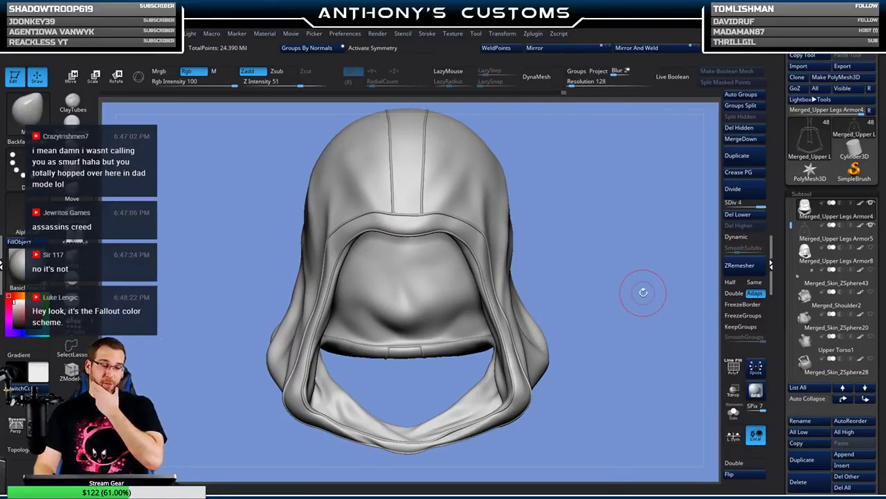
pyautogui.hotkey('ctrl', 's')
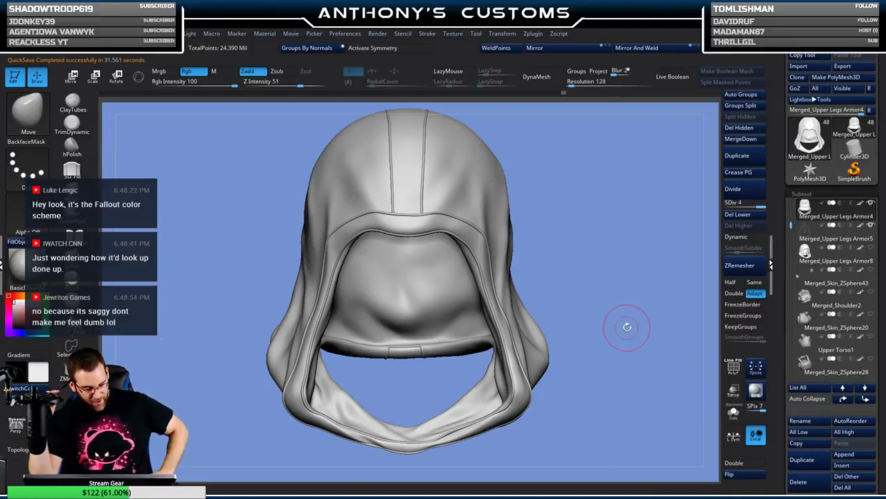
pyautogui.moveTo(625, 323); pyautogui.dragTo(589, 340)
pyautogui.keyDown('shift'); pyautogui.moveTo(558, 392); pyautogui.dragTo(594, 388); pyautogui.keyUp('shift')
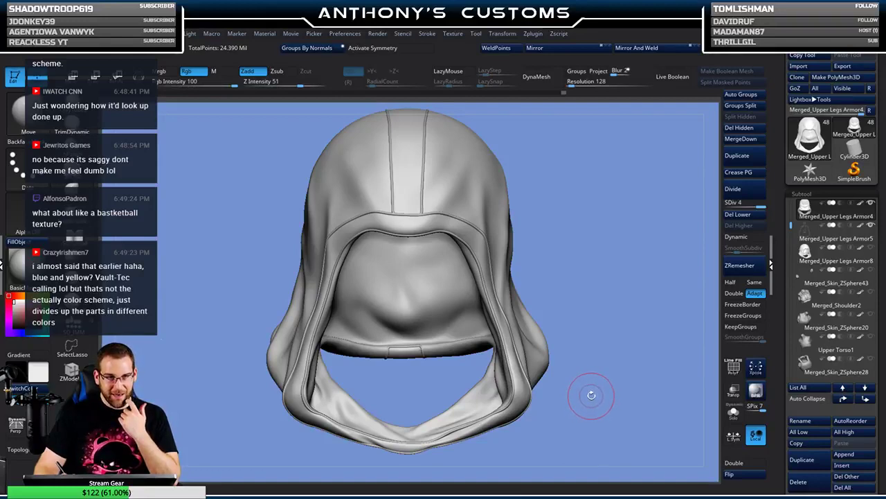
pyautogui.hotkey('shift', 'f')
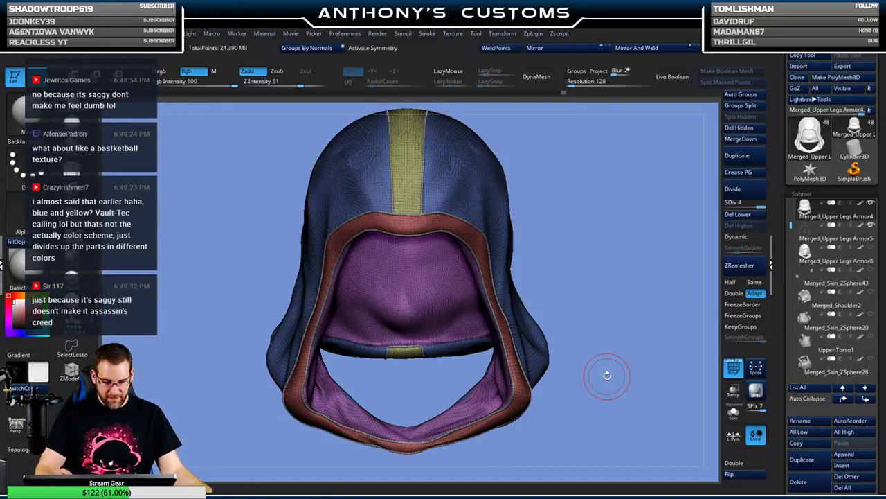
pyautogui.hotkey('shift', 'f')
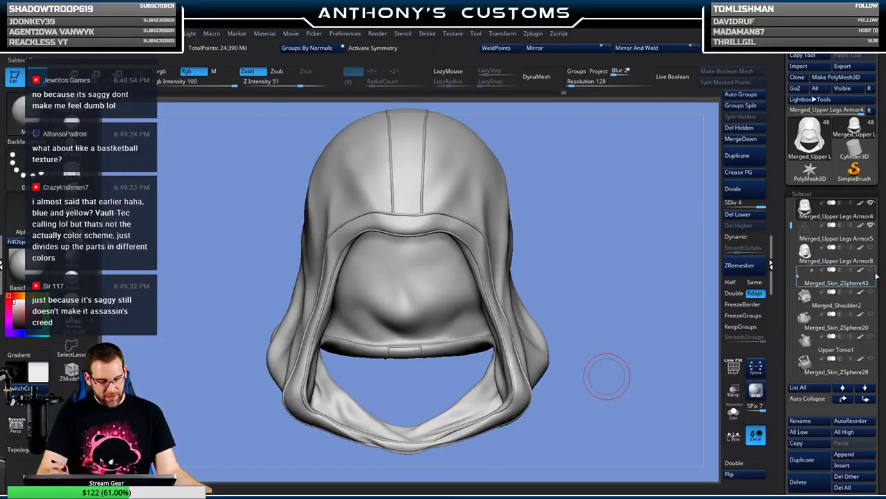
# - Add UV-mode surface noise to the hood with a hexagon alpha, alpha scale 0.01654, strength 0.04596 and basic noise mix 0
pyautogui.scroll(-5, 835, 409)
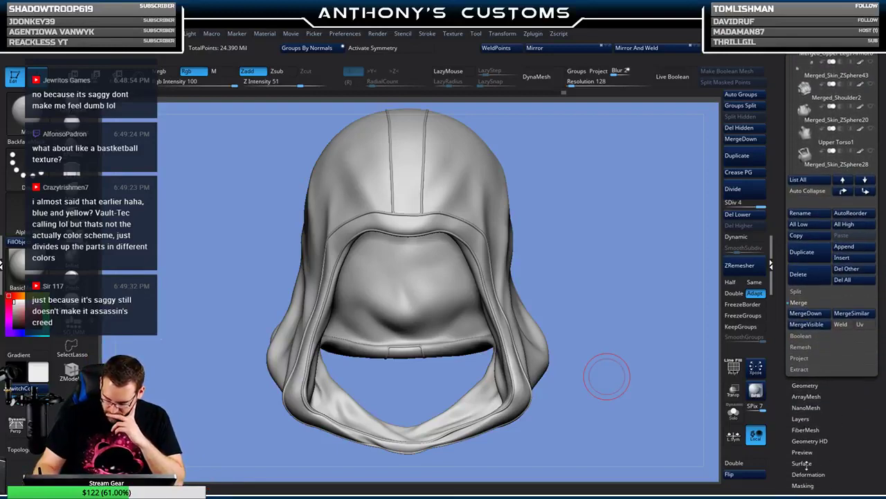
pyautogui.click(802, 463)
pyautogui.click(797, 83)
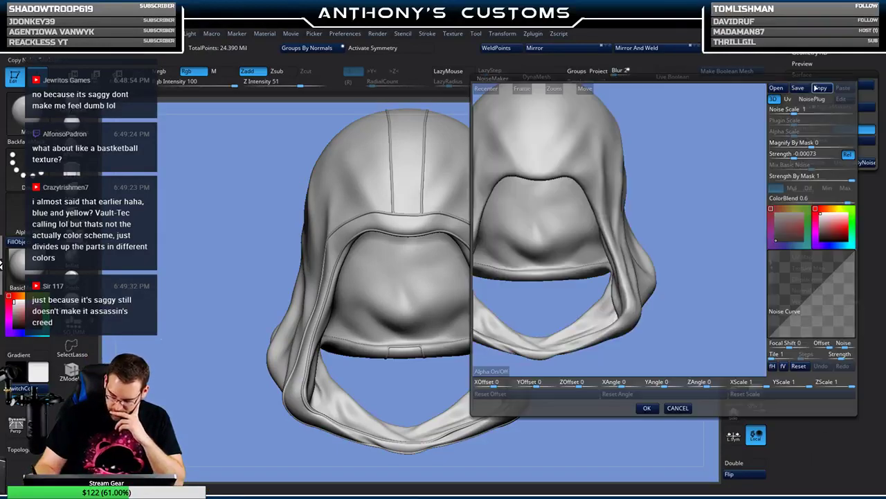
pyautogui.click(522, 89)
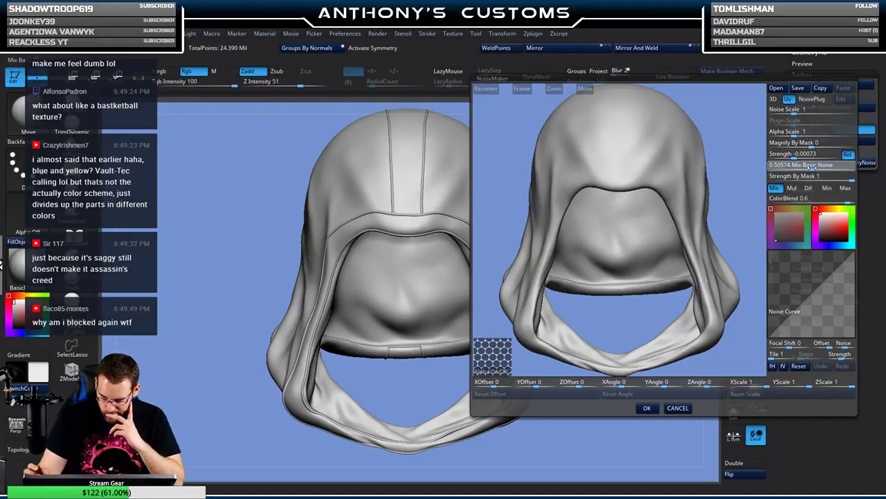
pyautogui.moveTo(789, 165); pyautogui.dragTo(743, 144)
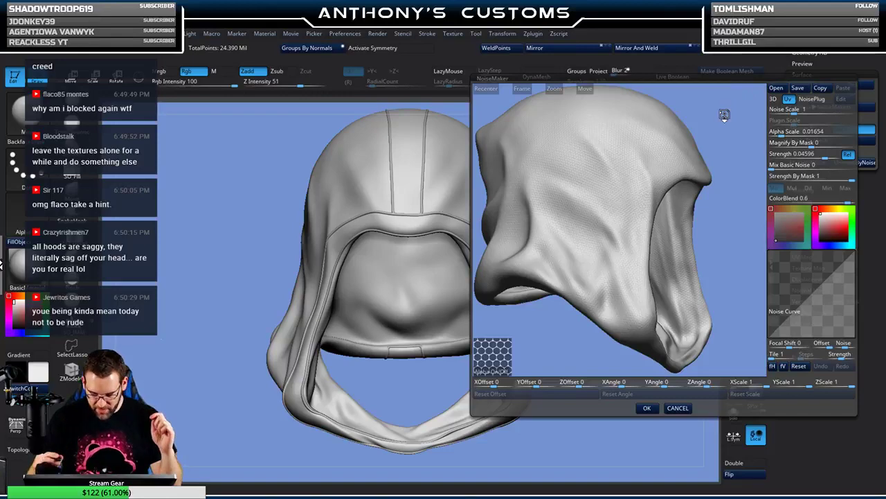
pyautogui.moveTo(724, 119); pyautogui.dragTo(558, 316)
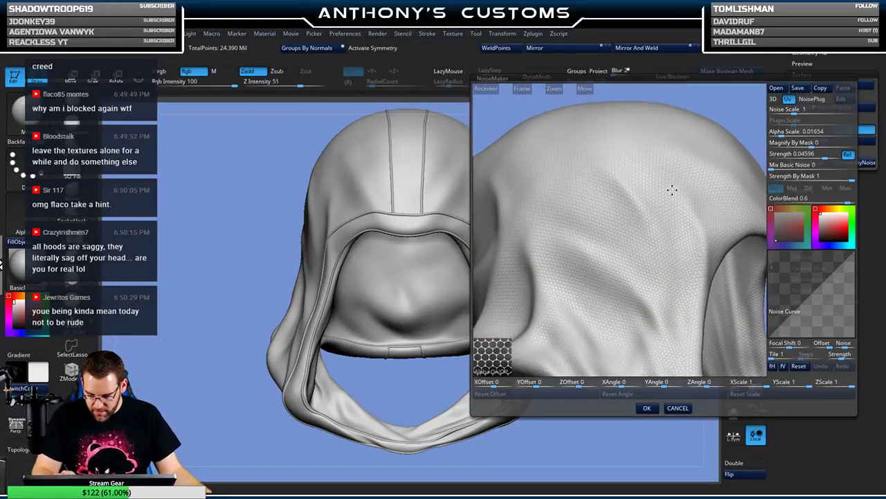
# - Set the hexagon noise's strength to 0.08016 and its alpha scale to 0.04606, and accept it on the hood
pyautogui.click(822, 153)
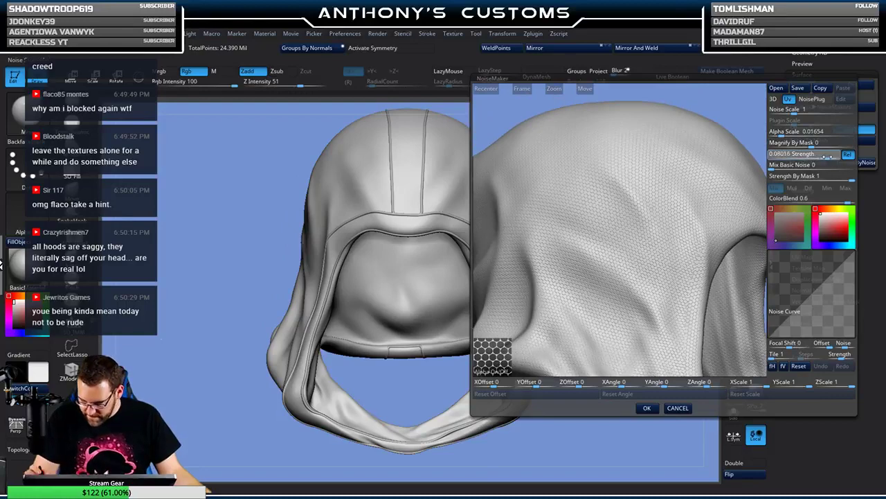
pyautogui.press('Return')
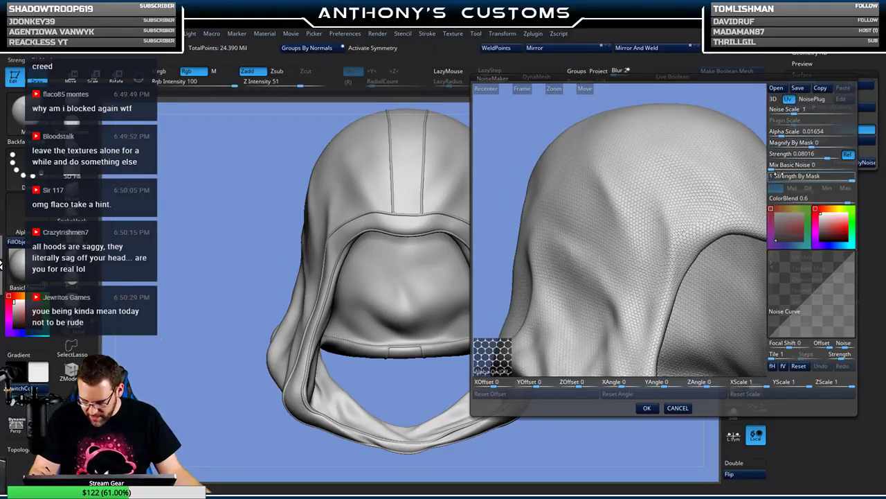
pyautogui.click(781, 166)
pyautogui.click(794, 155)
pyautogui.click(806, 143)
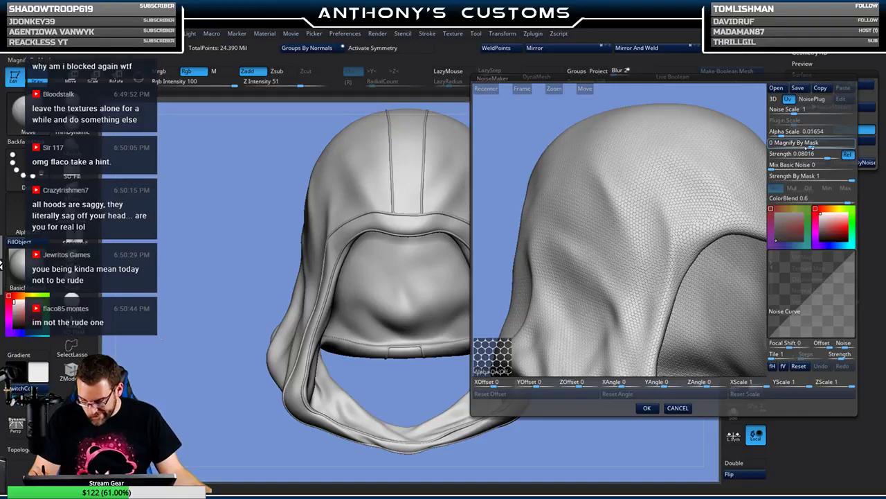
pyautogui.click(790, 131)
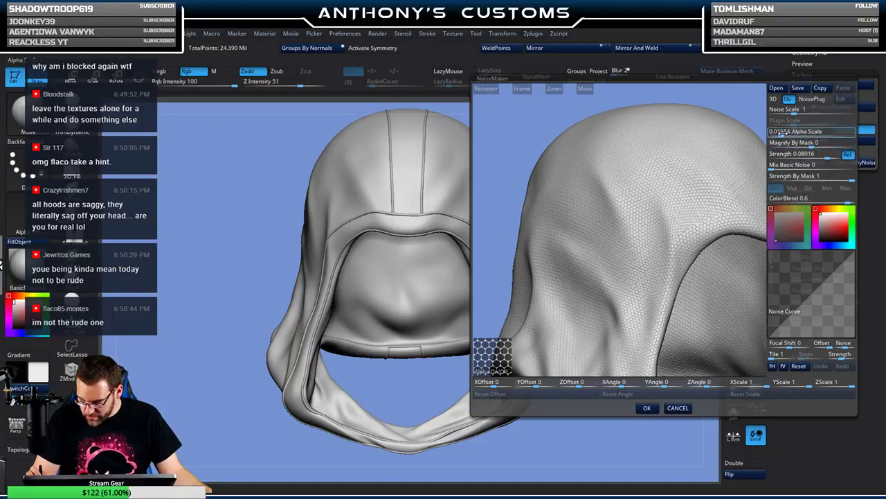
pyautogui.moveTo(782, 133); pyautogui.dragTo(784, 133)
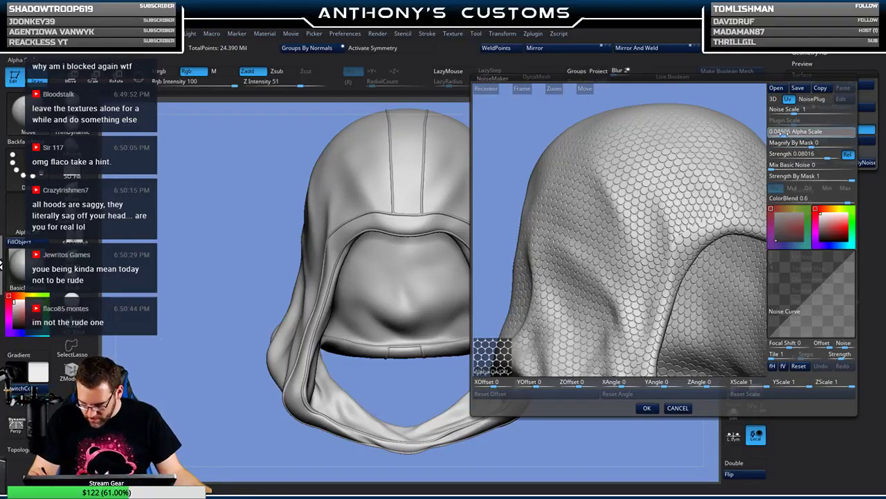
pyautogui.click(783, 133)
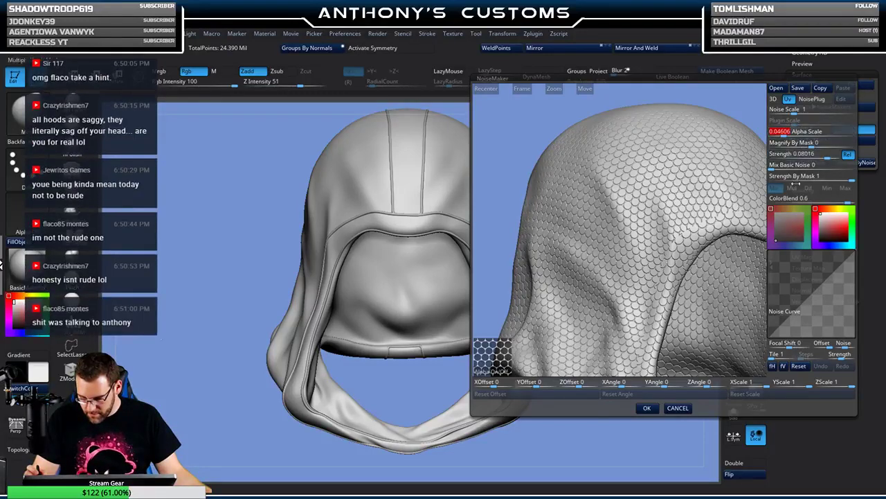
pyautogui.click(647, 408)
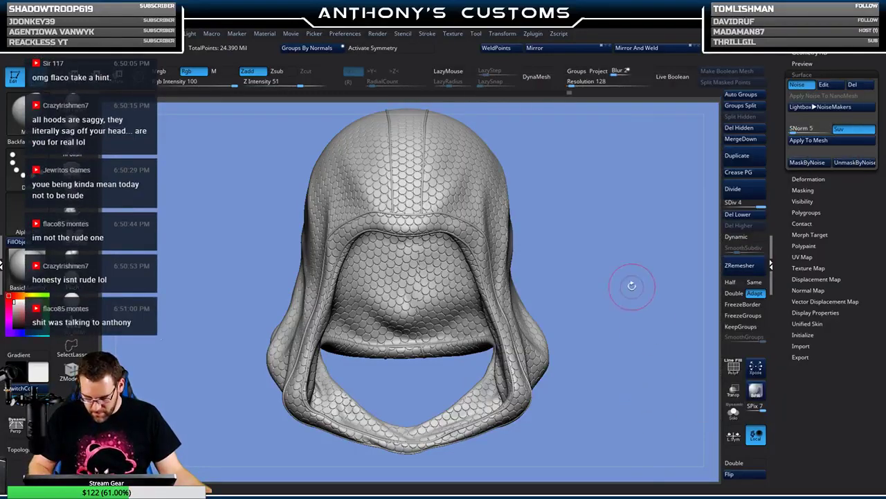
# - Reopen the hood's surface noise, reduce the alpha scale to 0.03814 and accept it
pyautogui.keyDown('alt'); pyautogui.moveTo(604, 320); pyautogui.dragTo(563, 135); pyautogui.keyUp('alt')
pyautogui.moveTo(542, 284)
pyautogui.mouseDown()
pyautogui.moveTo(565, 281)
pyautogui.moveTo(563, 269)
pyautogui.moveTo(552, 295)
pyautogui.moveTo(581, 303)
pyautogui.moveTo(533, 292)
pyautogui.moveTo(544, 290)
pyautogui.mouseUp()
pyautogui.click(824, 84)
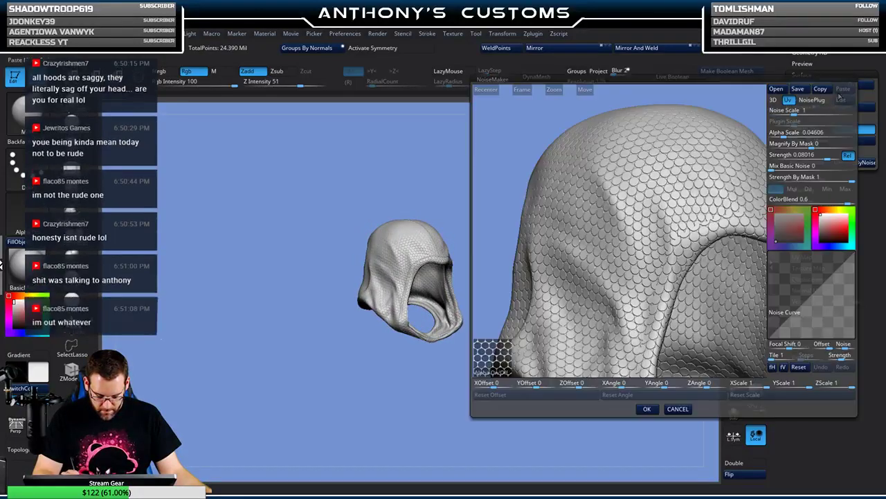
pyautogui.moveTo(781, 136); pyautogui.dragTo(780, 135)
pyautogui.click(782, 136)
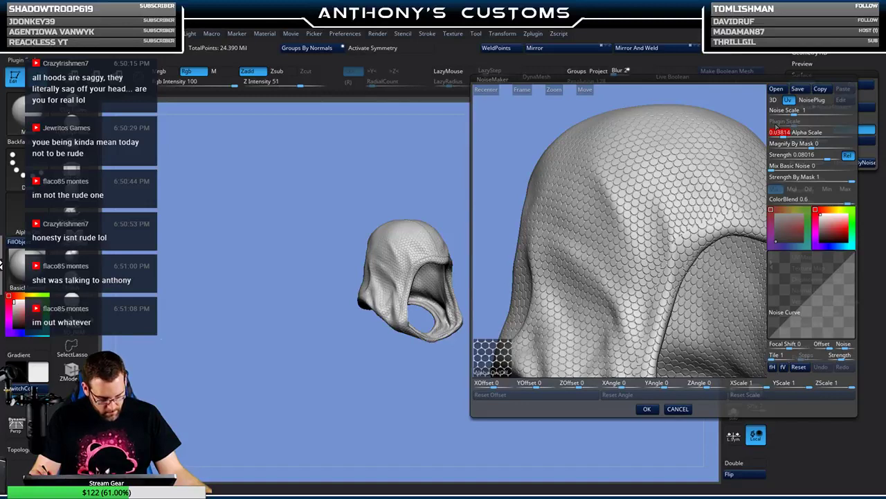
pyautogui.click(771, 110)
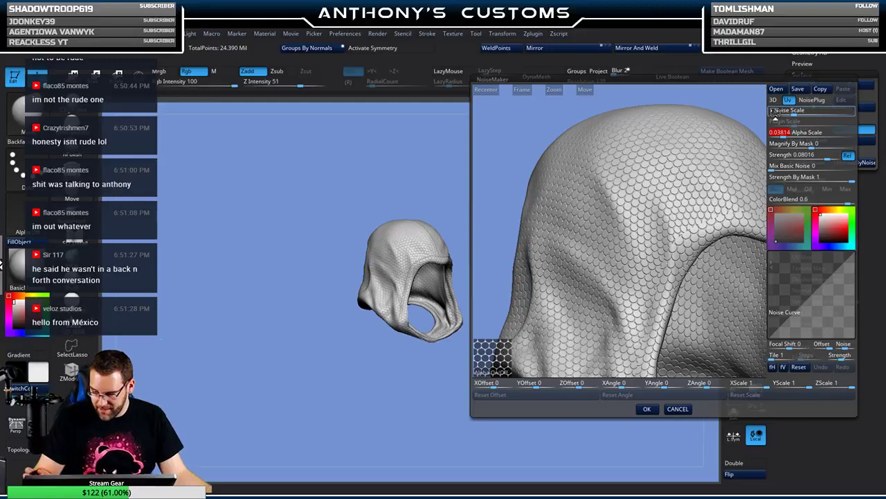
pyautogui.click(647, 408)
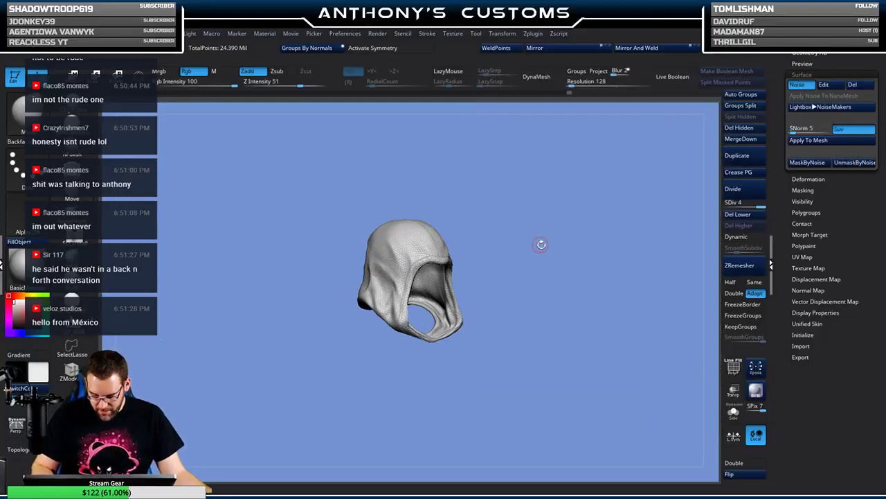
# - Replace the hood noise's alpha with the light-filled hexagon image, set the strength to -0.09852 and accept it
pyautogui.moveTo(560, 213); pyautogui.dragTo(552, 365)
pyautogui.moveTo(608, 303); pyautogui.dragTo(558, 312)
pyautogui.click(824, 85)
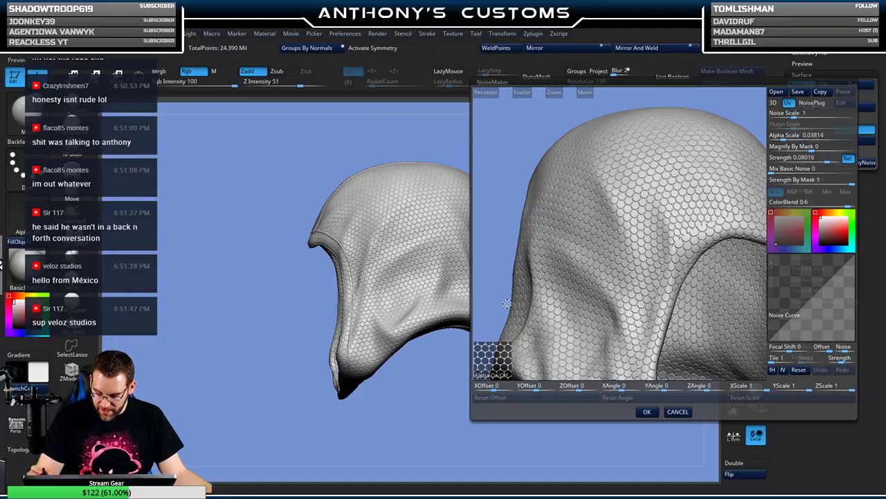
pyautogui.click(493, 374)
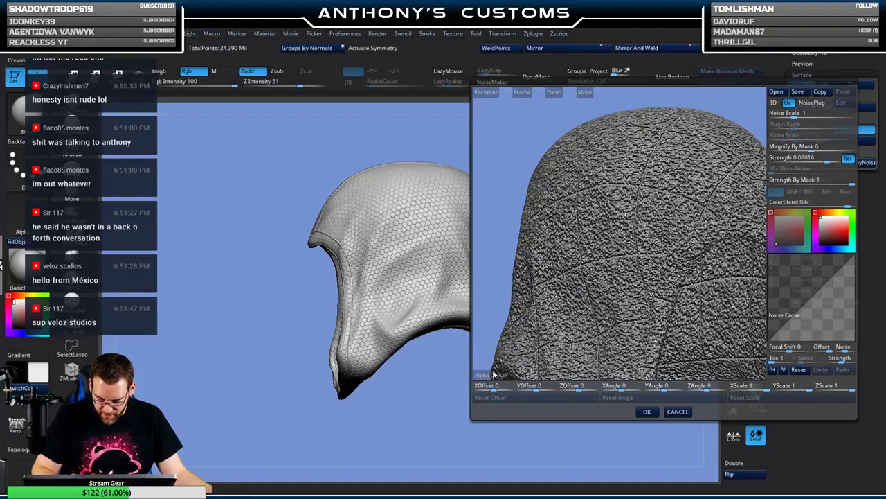
pyautogui.doubleClick(217, 93)
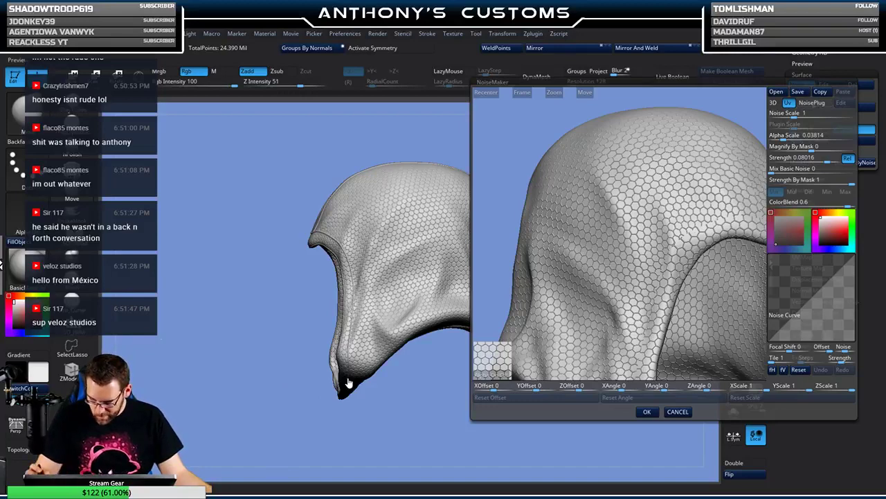
pyautogui.click(816, 157)
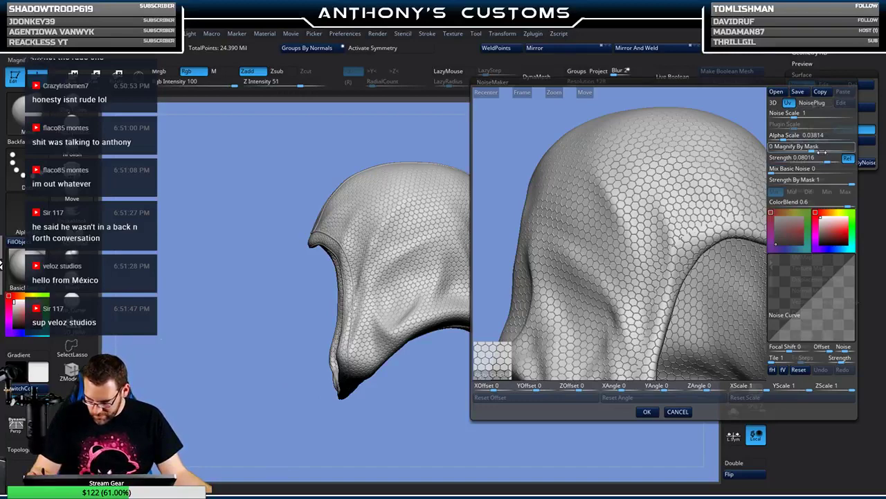
pyautogui.moveTo(819, 159); pyautogui.dragTo(781, 161)
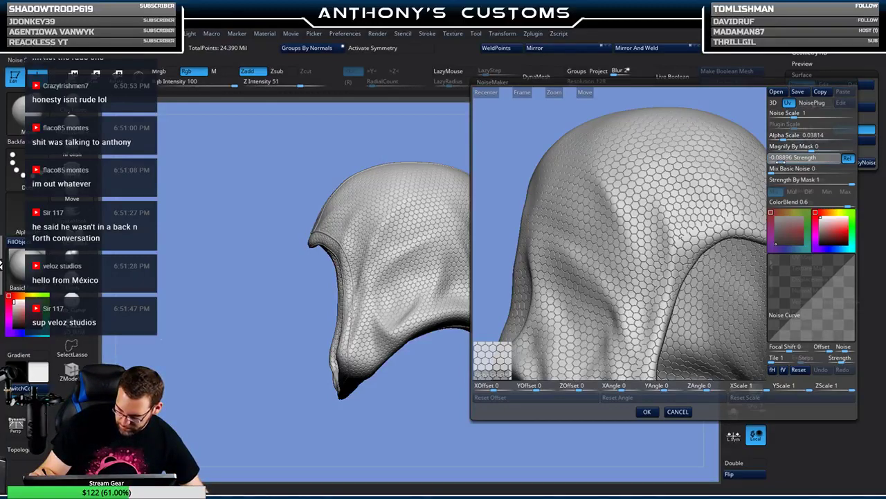
pyautogui.click(780, 159)
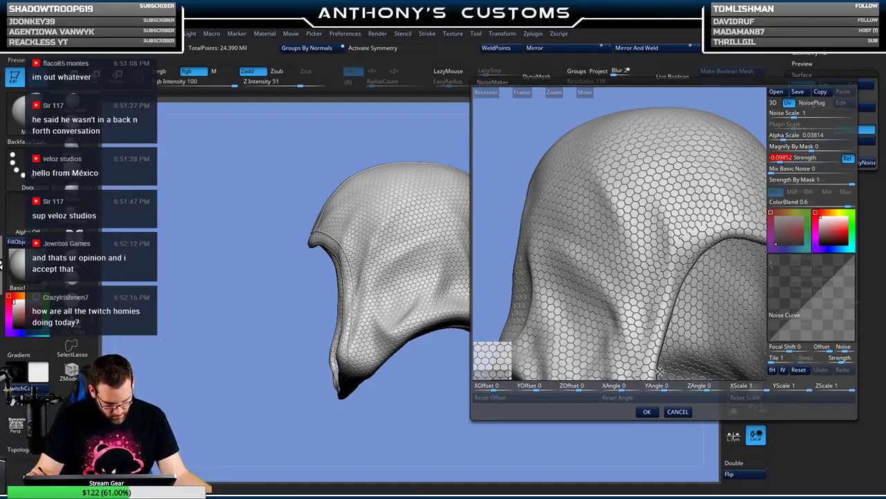
pyautogui.click(648, 412)
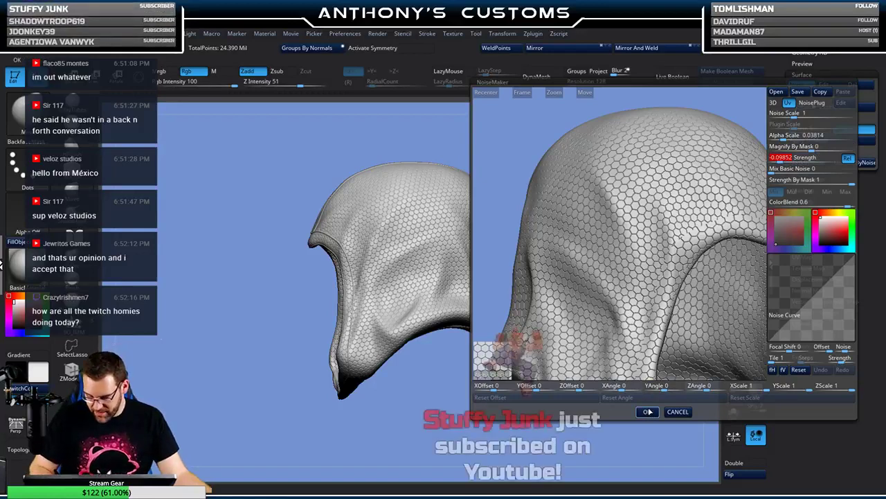
# - Examine the hexagon pattern on the hood's front, back and inner lining, with and without the polygroup wireframe
pyautogui.moveTo(518, 396); pyautogui.dragTo(537, 415)
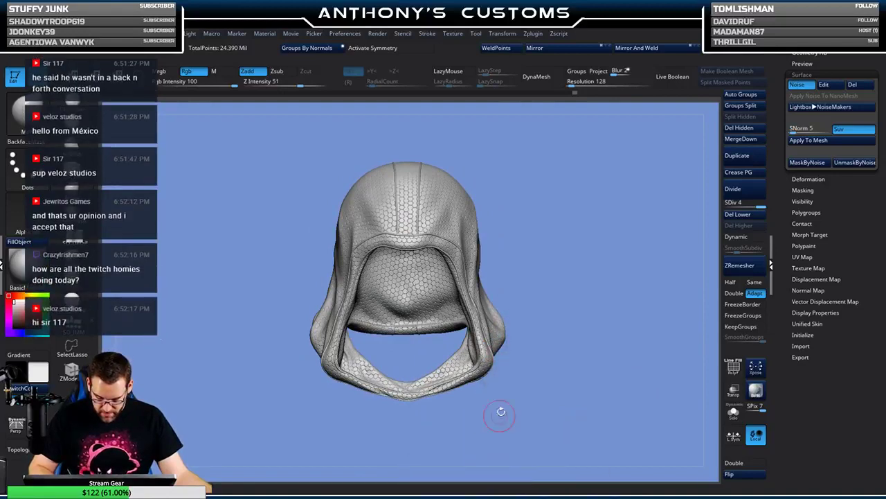
pyautogui.keyDown('alt'); pyautogui.moveTo(574, 241); pyautogui.dragTo(589, 290); pyautogui.keyUp('alt')
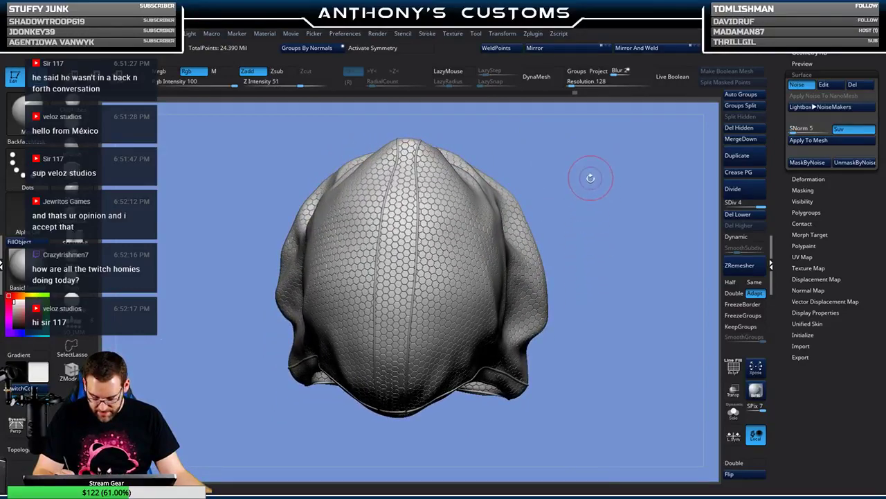
pyautogui.moveTo(585, 178); pyautogui.dragTo(591, 209)
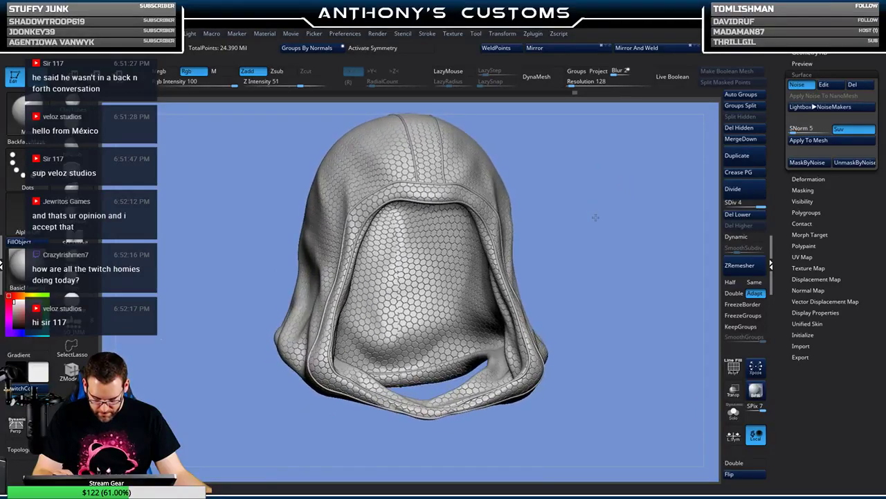
pyautogui.moveTo(595, 218); pyautogui.dragTo(582, 277)
pyautogui.hotkey('shift', 'f')
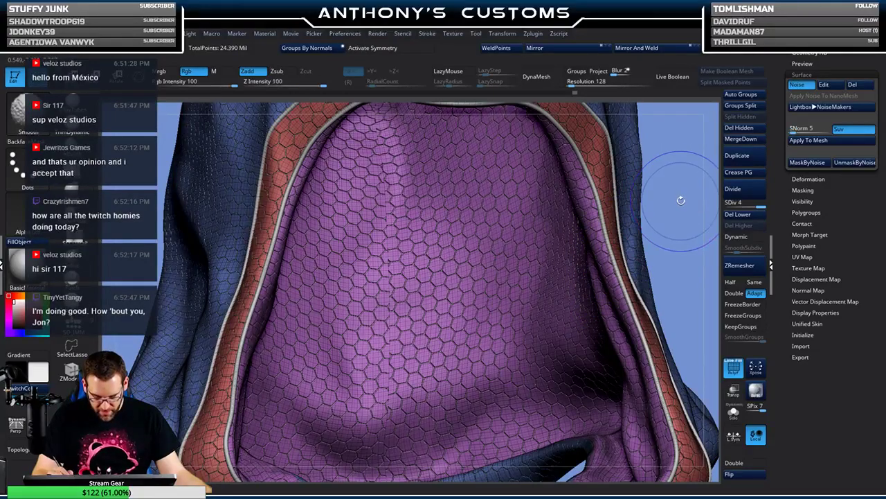
pyautogui.hotkey('shift', 'f')
pyautogui.moveTo(680, 200); pyautogui.dragTo(607, 198)
pyautogui.moveTo(625, 259)
pyautogui.mouseDown()
pyautogui.moveTo(613, 277)
pyautogui.moveTo(613, 258)
pyautogui.mouseUp()
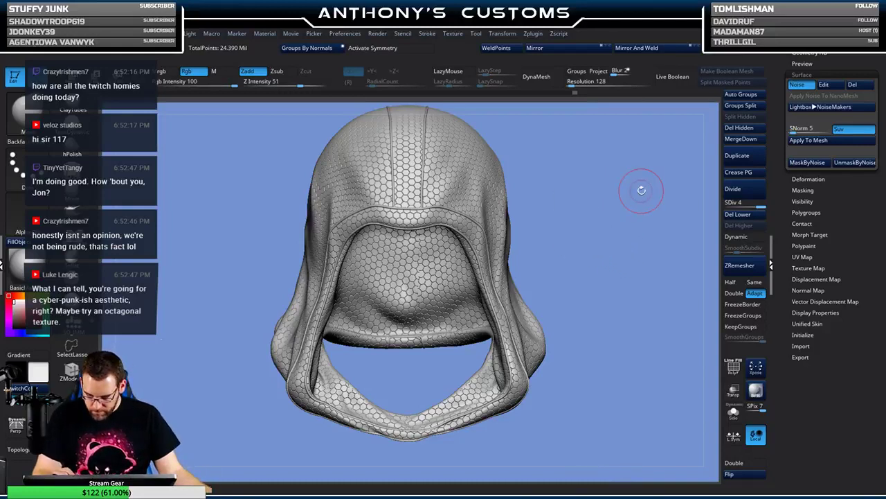
# - Turn off the hood's surface noise and hide the hood mesh, leaving only its piping lines in view
pyautogui.click(797, 83)
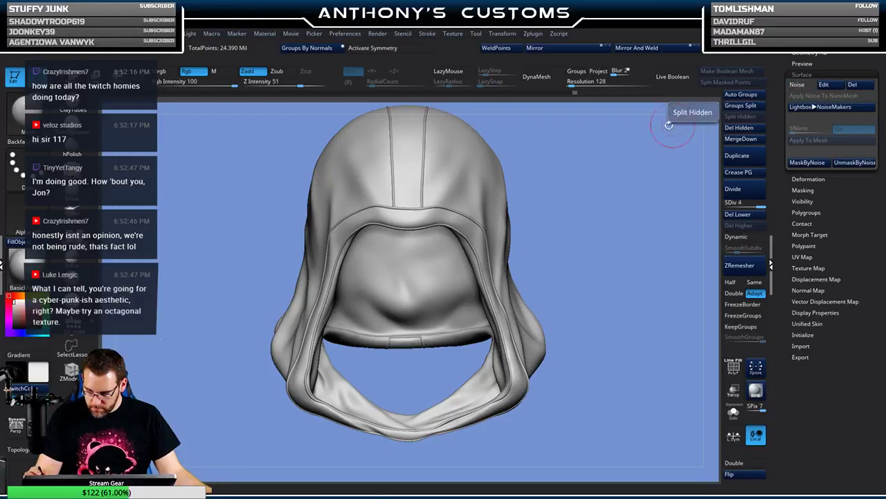
pyautogui.press('shift')
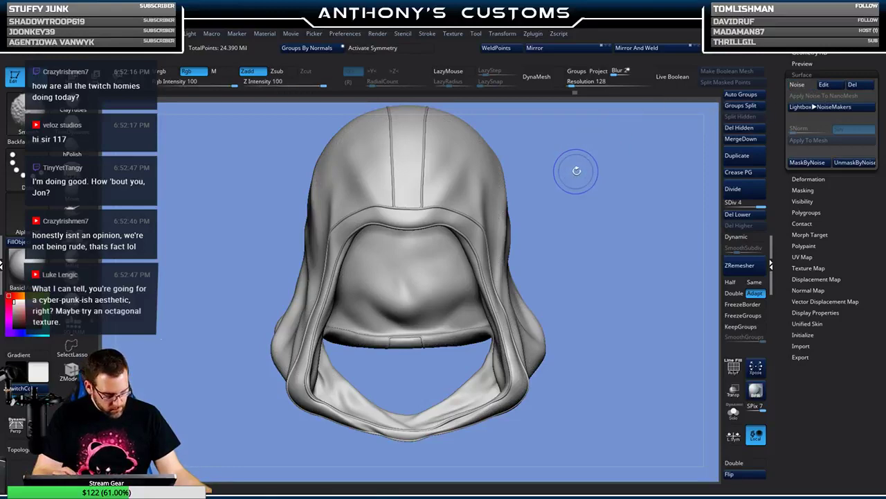
pyautogui.hotkey('shift', 'f')
pyautogui.hotkey('shift', 'f')
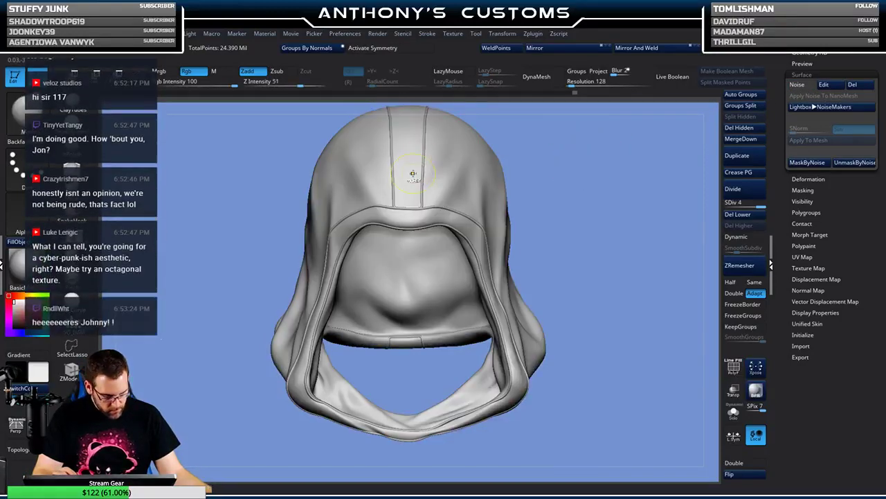
pyautogui.keyDown('ctrl'); pyautogui.keyDown('shift'); pyautogui.click(411, 182); pyautogui.keyUp('shift'); pyautogui.keyUp('ctrl')
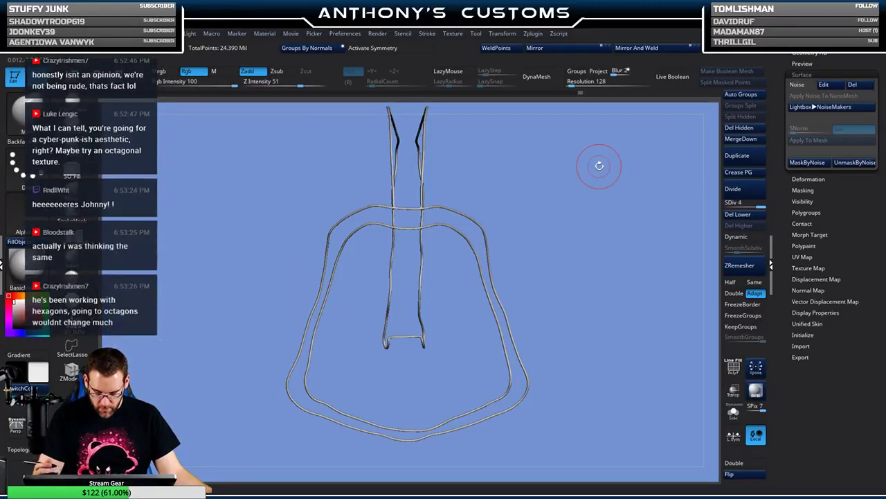
# - Bring the whole hood back into view and check its panels with the polygroup wireframe on and off
pyautogui.keyDown('ctrl'); pyautogui.keyDown('shift'); pyautogui.click(599, 166); pyautogui.keyUp('shift'); pyautogui.keyUp('ctrl')
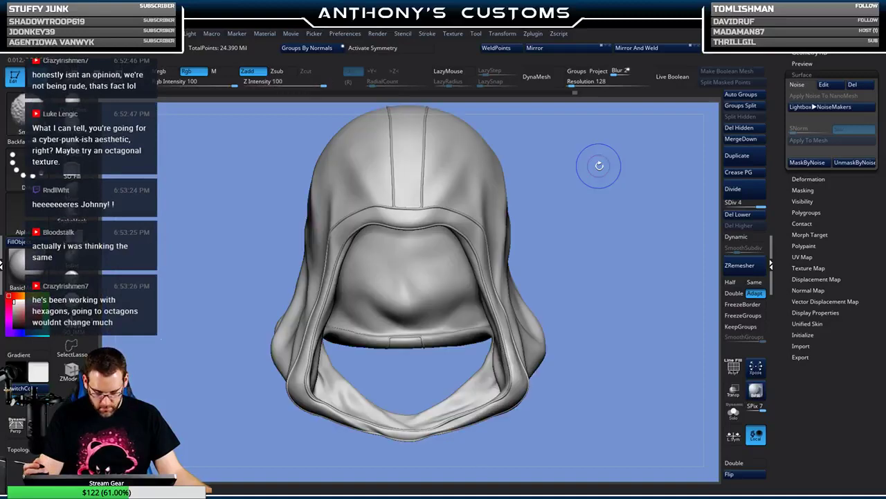
pyautogui.hotkey('shift', 'f')
pyautogui.hotkey('shift', 'f')
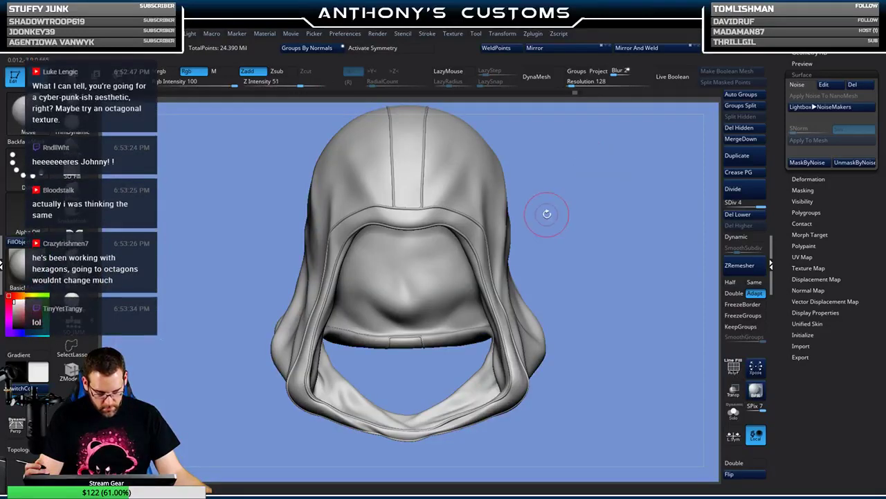
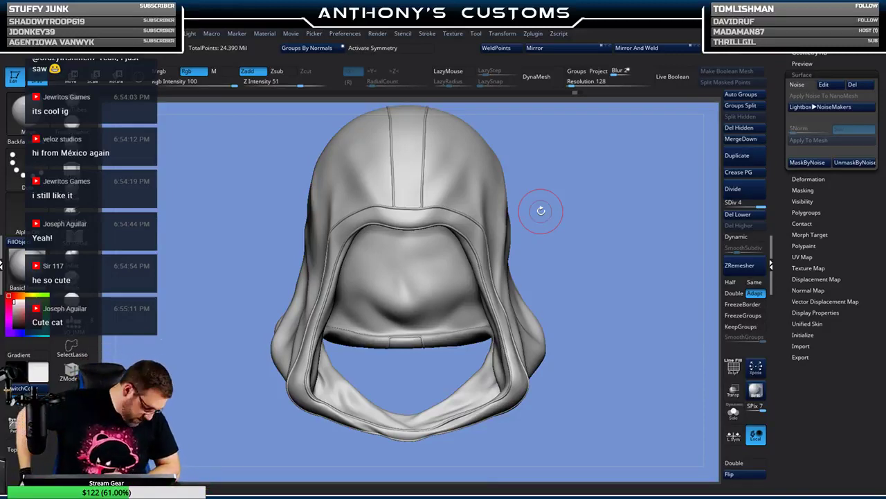
pyautogui.press('shift')
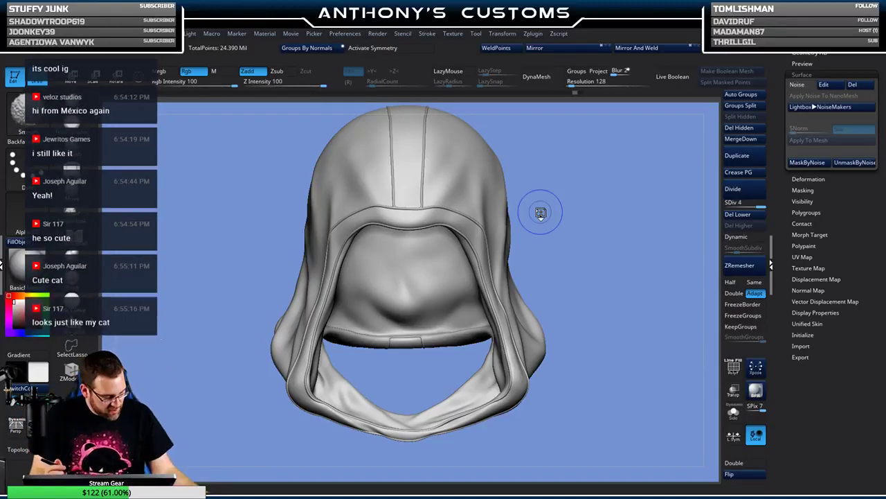
pyautogui.hotkey('shift', 'f')
pyautogui.hotkey('shift', 'f')
pyautogui.hotkey('shift', 'f')
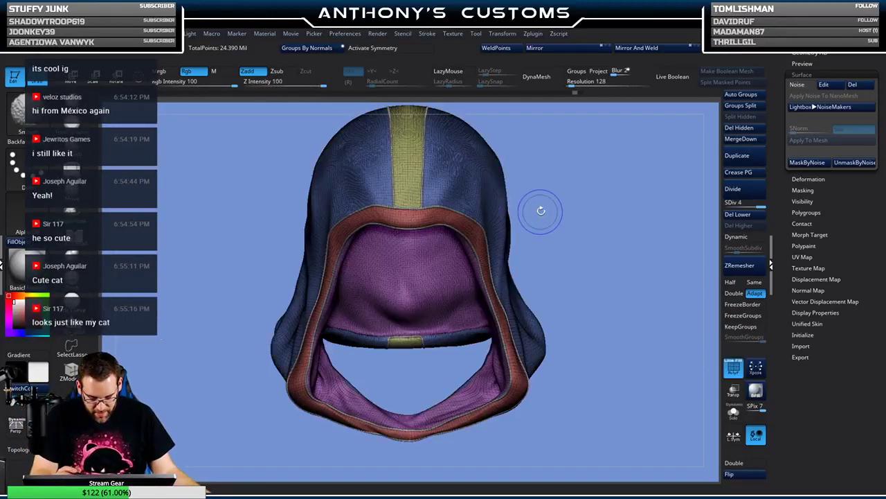
pyautogui.hotkey('shift', 'f')
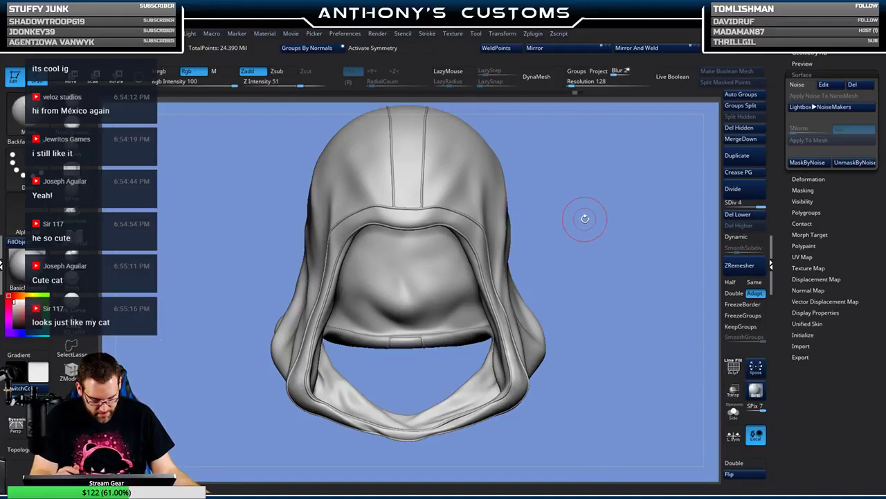
pyautogui.moveTo(574, 214); pyautogui.dragTo(598, 228)
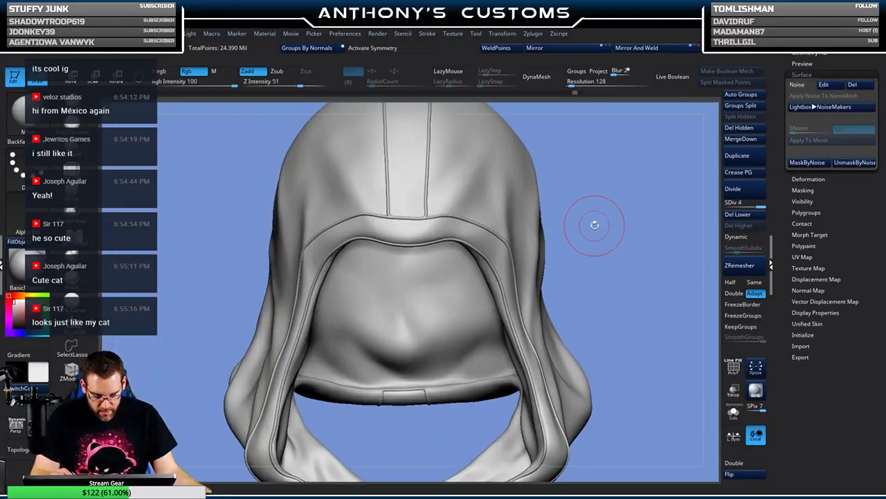
# - Look over the hood's polygroups and find the hood mesh in the subtool list
pyautogui.hotkey('ctrl', 'shift')
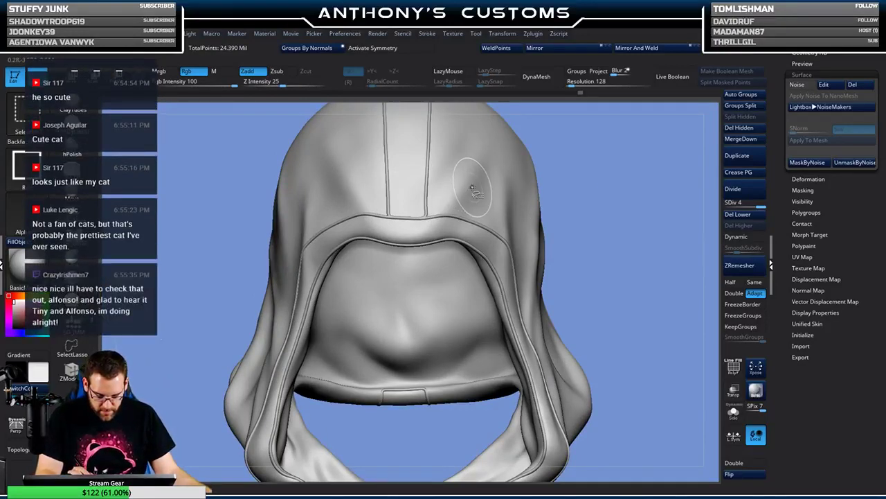
pyautogui.hotkey('shift', 'f')
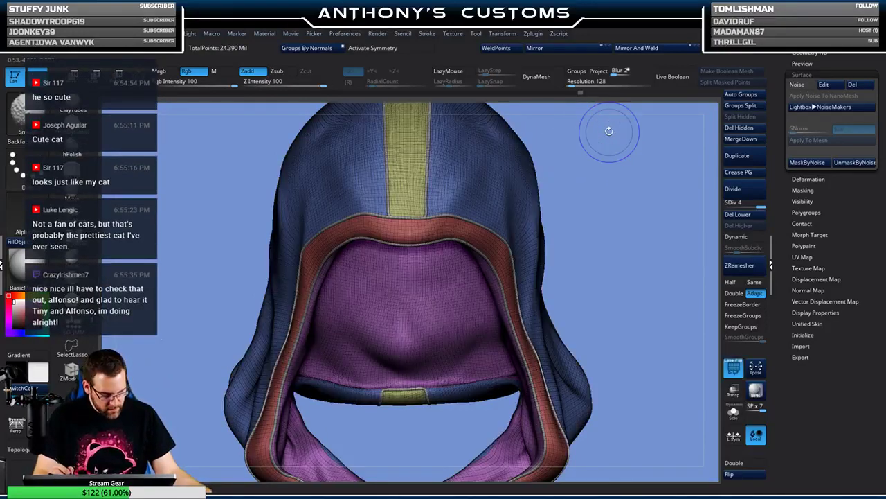
pyautogui.hotkey('shift', 'f')
pyautogui.scroll(5, 808, 149)
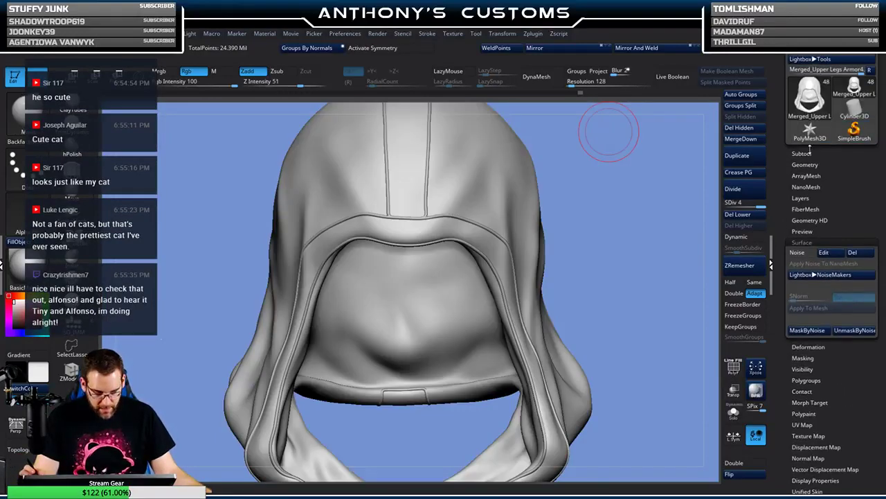
pyautogui.click(804, 153)
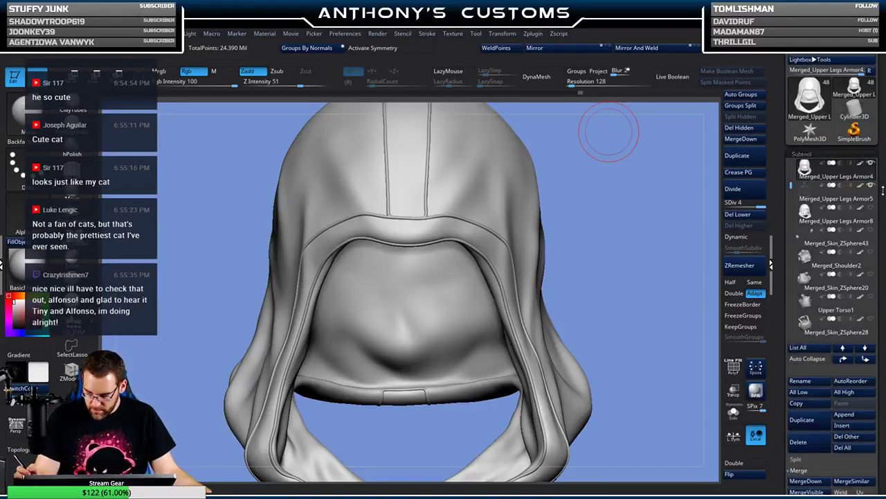
pyautogui.scroll(2, 849, 166)
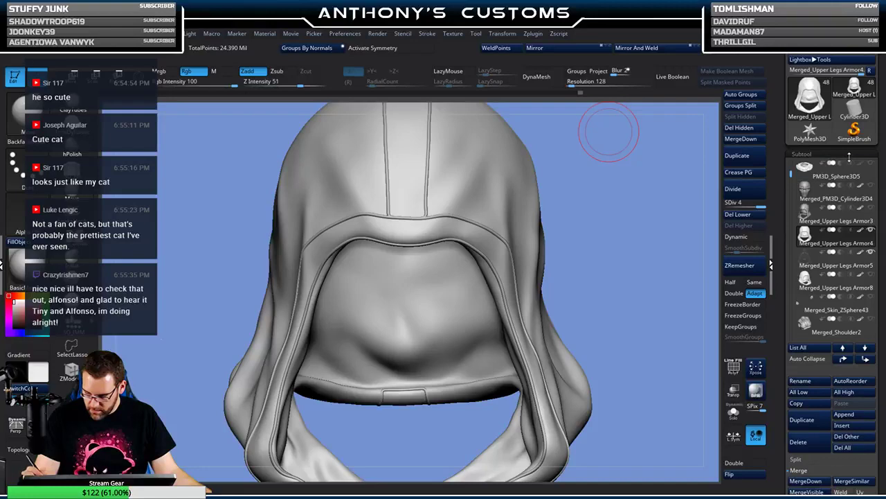
pyautogui.hotkey('shift', 'f')
pyautogui.hotkey('shift', 'f')
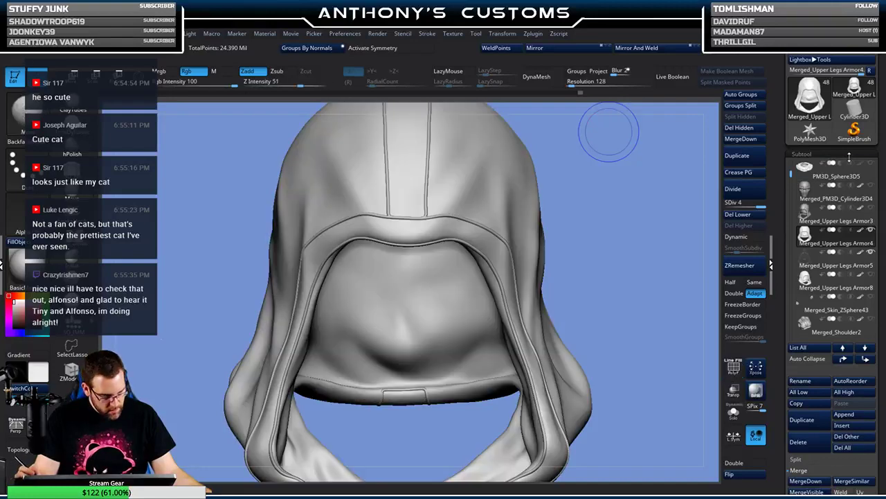
# - Try masking the hood's isolated outer cloth panels and piping, show the full hood and clear the mask
pyautogui.hotkey('ctrl', 'shift')
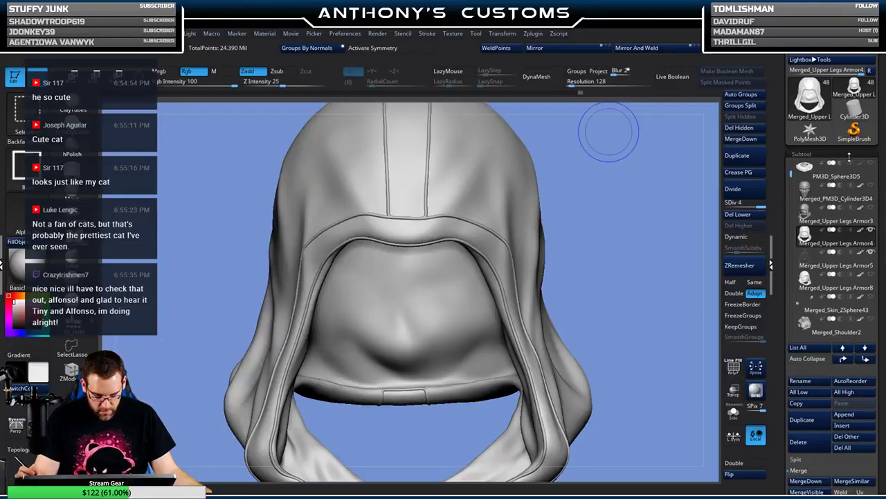
pyautogui.keyDown('ctrl'); pyautogui.keyDown('shift'); pyautogui.click(474, 184); pyautogui.keyUp('shift'); pyautogui.keyUp('ctrl')
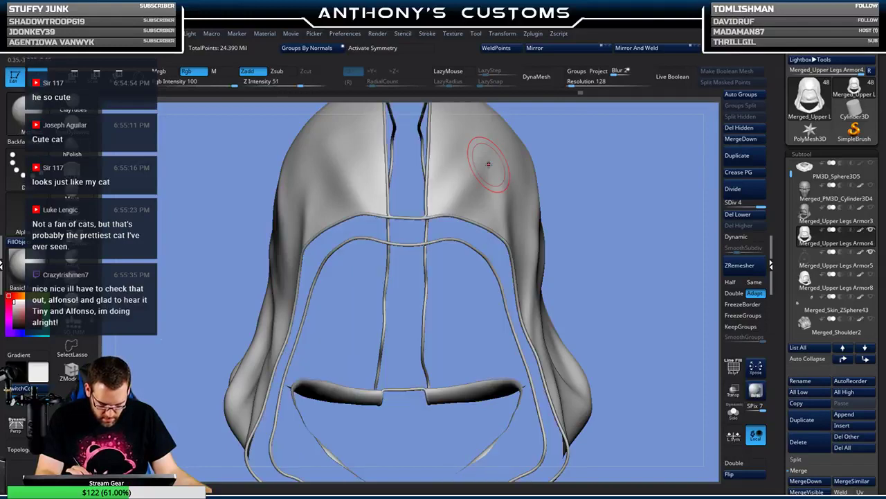
pyautogui.keyDown('ctrl'); pyautogui.keyDown('shift'); pyautogui.click(626, 236); pyautogui.keyUp('shift'); pyautogui.keyUp('ctrl')
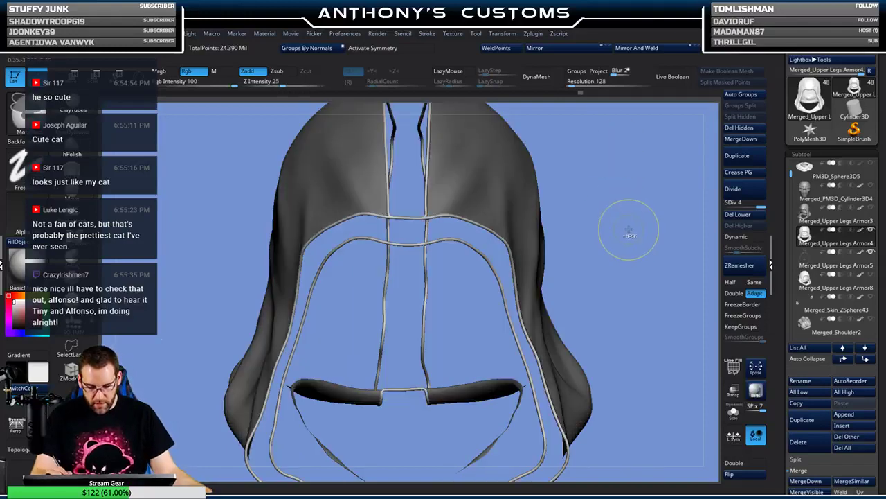
pyautogui.keyDown('ctrl'); pyautogui.keyDown('shift'); pyautogui.click(637, 228); pyautogui.keyUp('shift'); pyautogui.keyUp('ctrl')
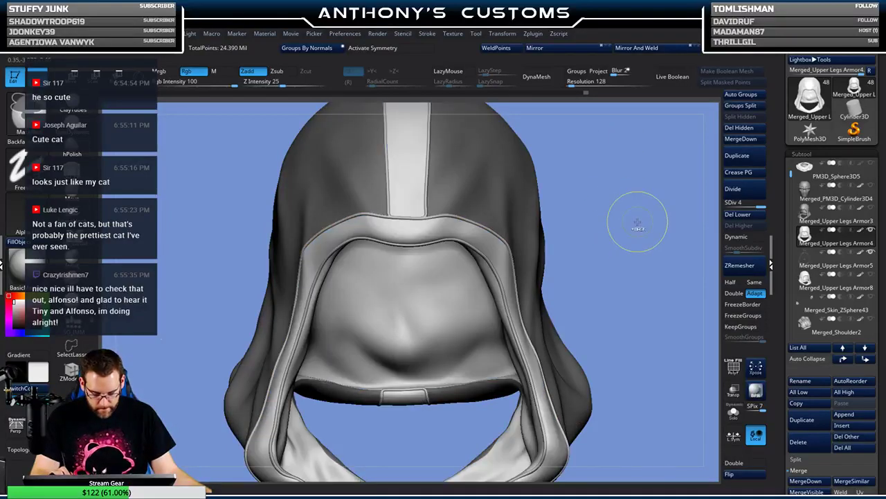
pyautogui.moveTo(610, 186)
pyautogui.keyDown('alt'); pyautogui.mouseDown()
pyautogui.moveTo(618, 209)
pyautogui.moveTo(606, 229)
pyautogui.mouseUp(); pyautogui.keyUp('alt')
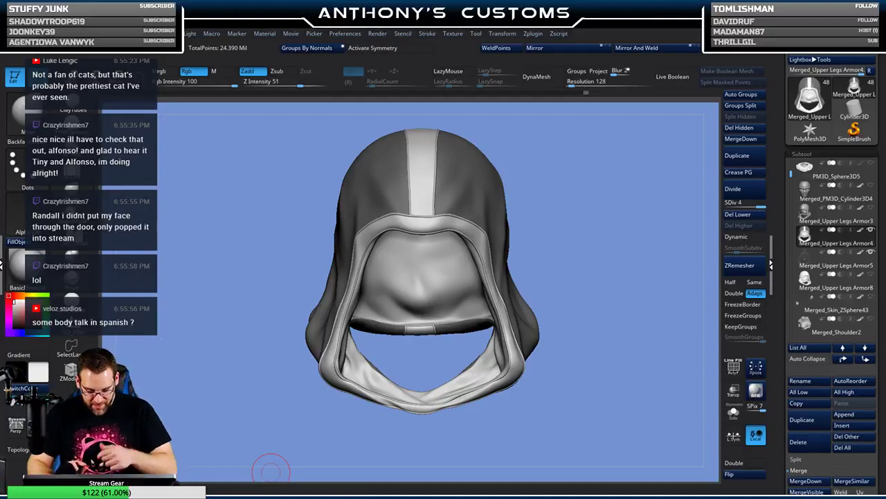
pyautogui.keyDown('ctrl'); pyautogui.moveTo(624, 239); pyautogui.dragTo(610, 233); pyautogui.keyUp('ctrl')
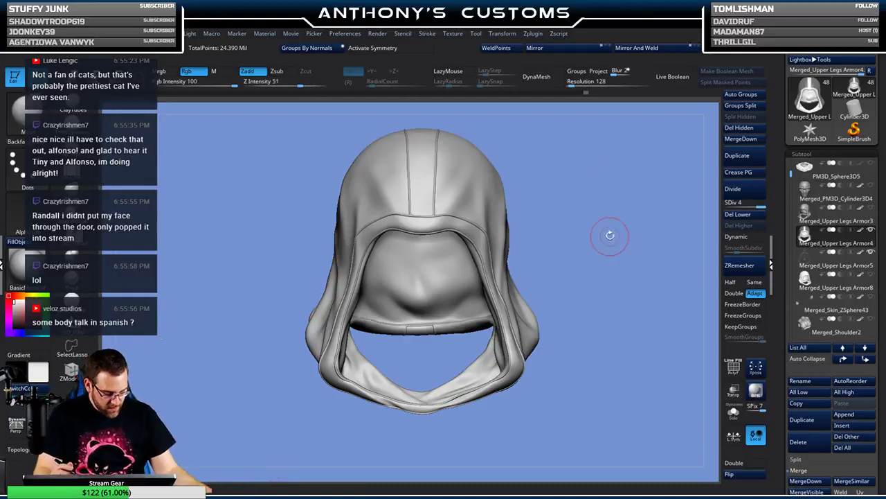
# - Try hiding only the hood's centre strip and front trim, keeping the outer cloth, inner lining and piping shown
pyautogui.keyDown('ctrl'); pyautogui.keyDown('shift'); pyautogui.click(465, 194); pyautogui.keyUp('shift'); pyautogui.keyUp('ctrl')
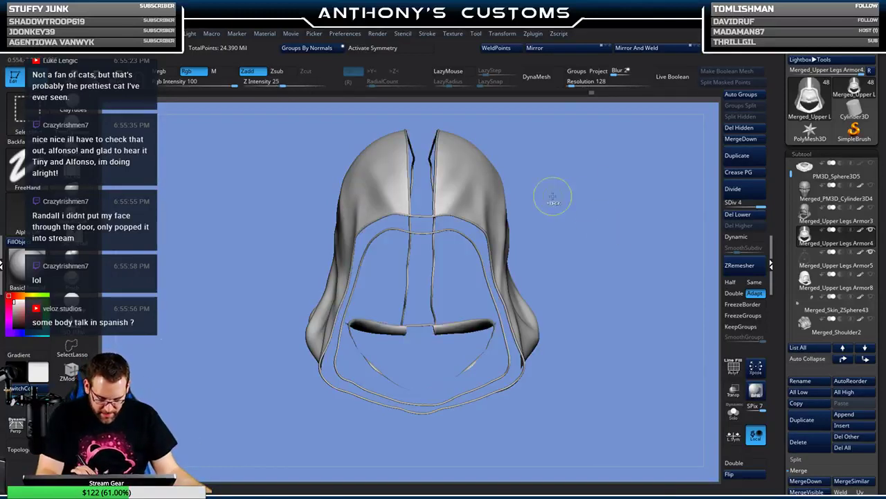
pyautogui.hotkey('ctrl', 'shift')
pyautogui.keyDown('ctrl'); pyautogui.keyDown('shift'); pyautogui.click(604, 213); pyautogui.keyUp('shift'); pyautogui.keyUp('ctrl')
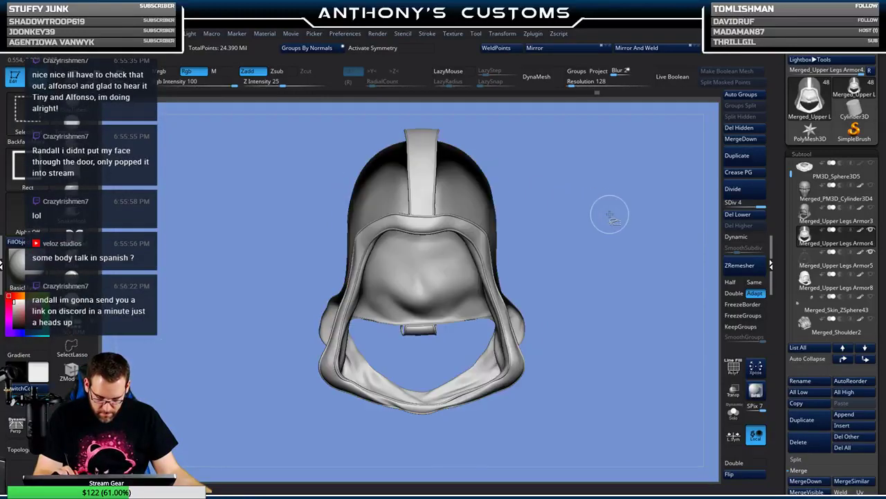
pyautogui.keyDown('ctrl'); pyautogui.keyDown('alt'); pyautogui.keyDown('shift'); pyautogui.click(443, 285); pyautogui.keyUp('shift'); pyautogui.keyUp('alt'); pyautogui.keyUp('ctrl')
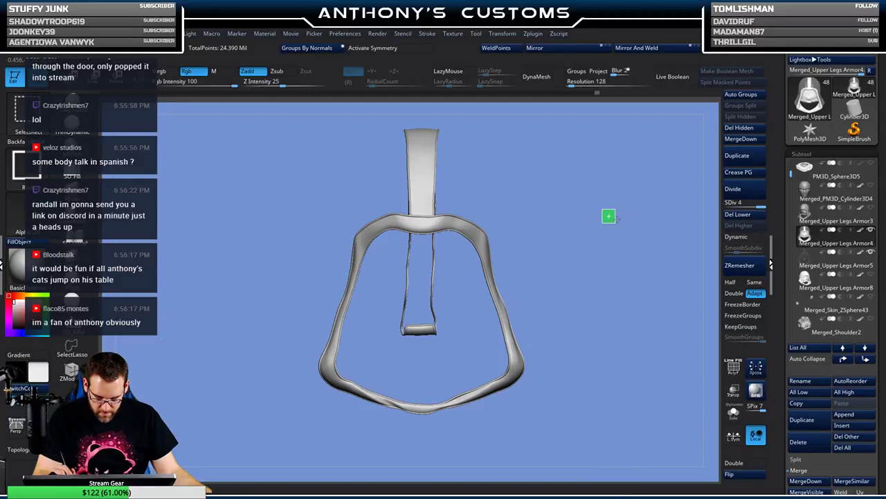
pyautogui.keyDown('ctrl'); pyautogui.keyDown('shift'); pyautogui.click(609, 216); pyautogui.keyUp('shift'); pyautogui.keyUp('ctrl')
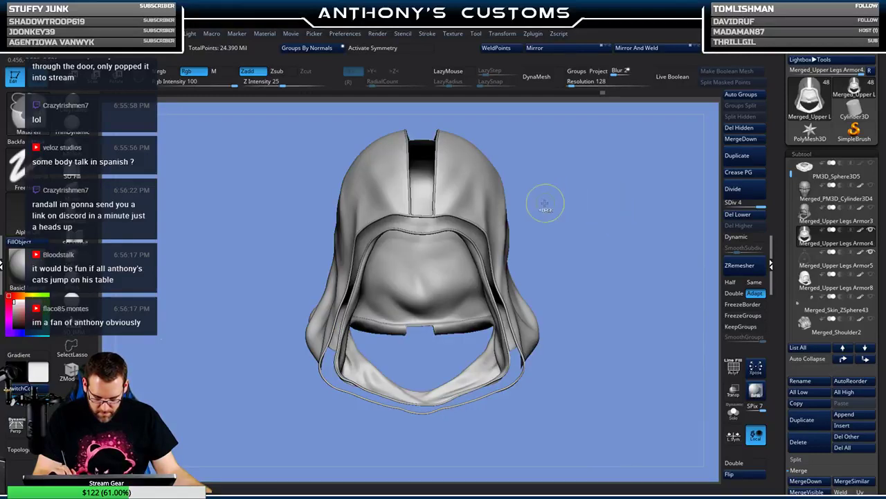
# - Isolate the hood's outer panels and piping, mask them, show the full hood and invert the mask to protect the strip, trim and lining
pyautogui.keyDown('ctrl'); pyautogui.keyDown('shift'); pyautogui.click(442, 283); pyautogui.keyUp('shift'); pyautogui.keyUp('ctrl')
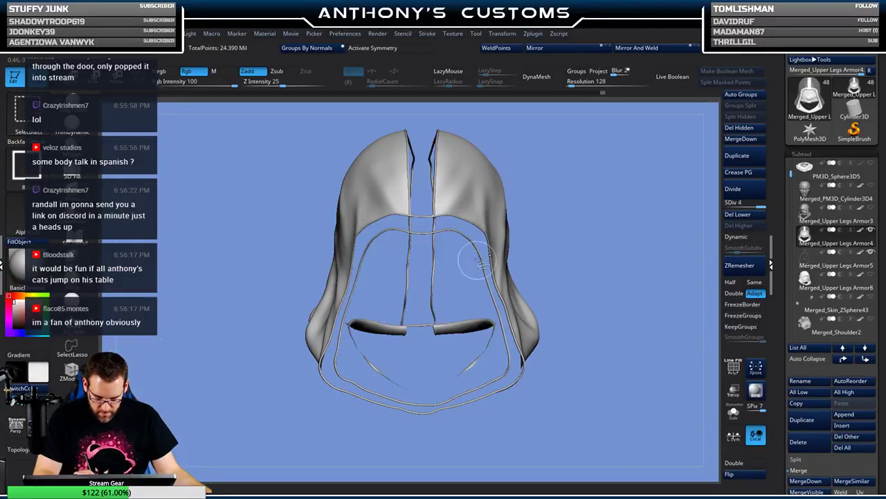
pyautogui.keyDown('ctrl'); pyautogui.click(597, 207); pyautogui.keyUp('ctrl')
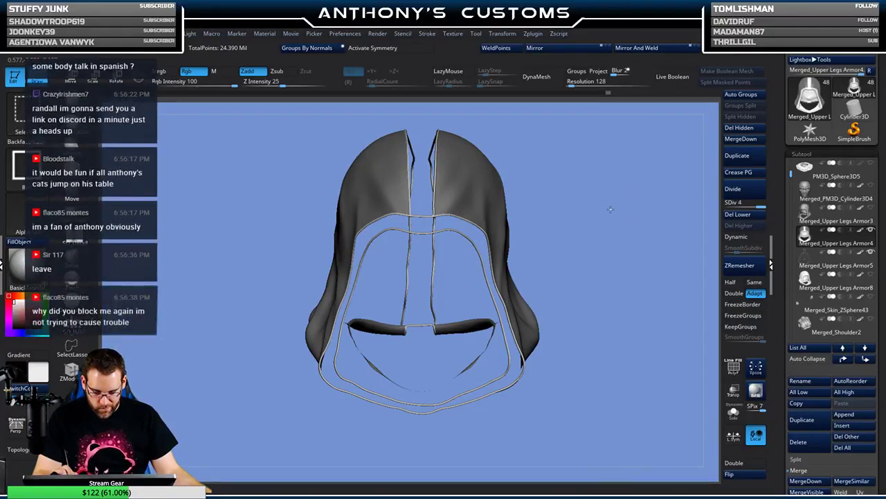
pyautogui.keyDown('ctrl'); pyautogui.keyDown('shift'); pyautogui.click(612, 210); pyautogui.keyUp('shift'); pyautogui.keyUp('ctrl')
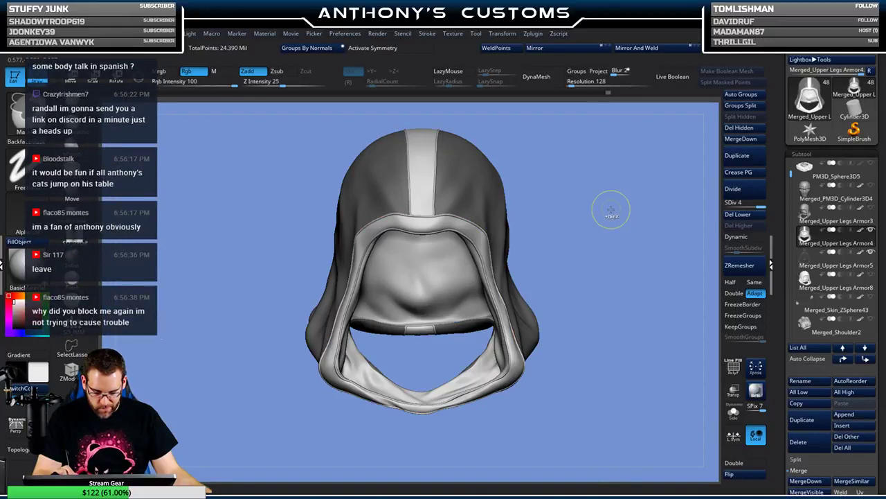
pyautogui.keyDown('ctrl'); pyautogui.click(612, 211); pyautogui.keyUp('ctrl')
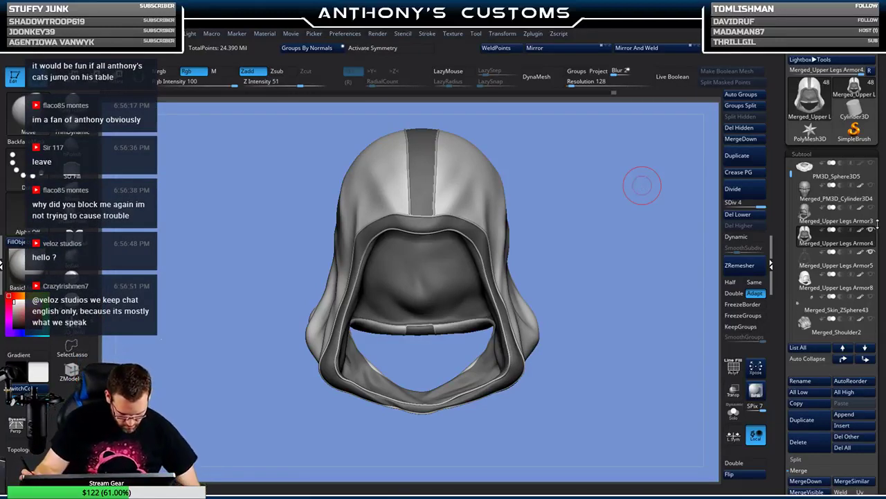
# - Reopen the hood's surface noise settings and accept the hexagon pattern to turn the noise back on
pyautogui.moveTo(882, 224); pyautogui.dragTo(883, 272)
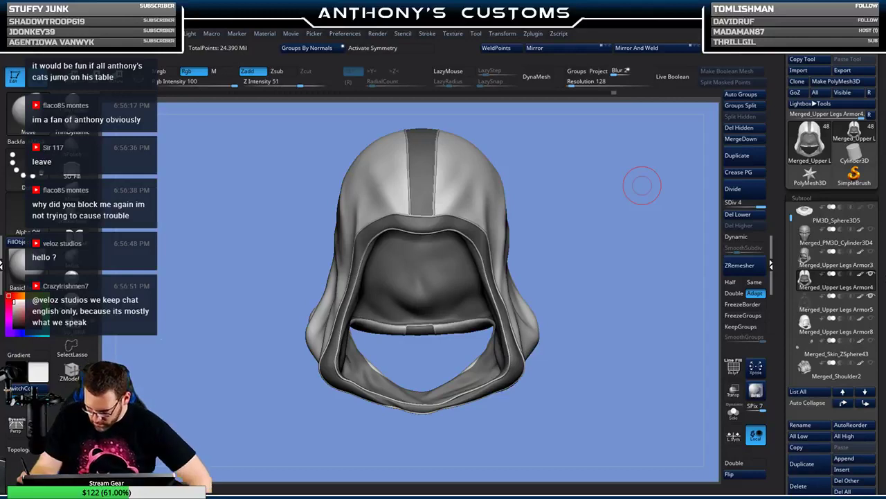
pyautogui.moveTo(883, 422); pyautogui.dragTo(883, 61)
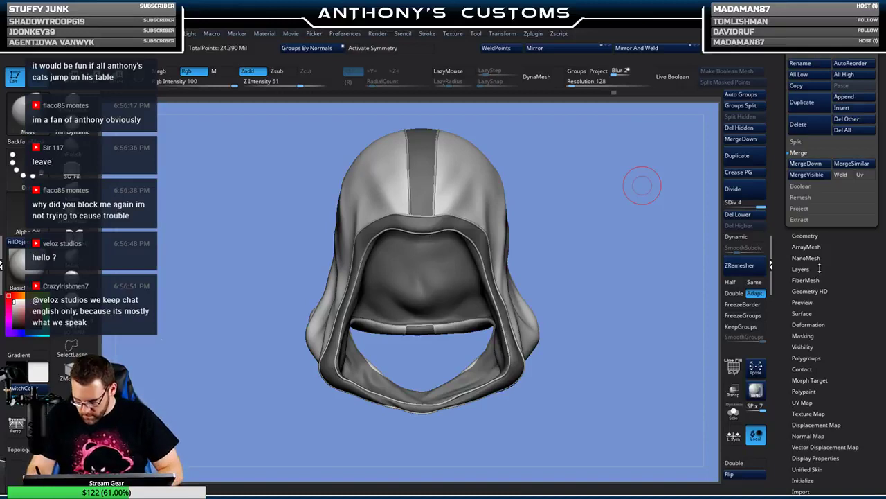
pyautogui.click(802, 313)
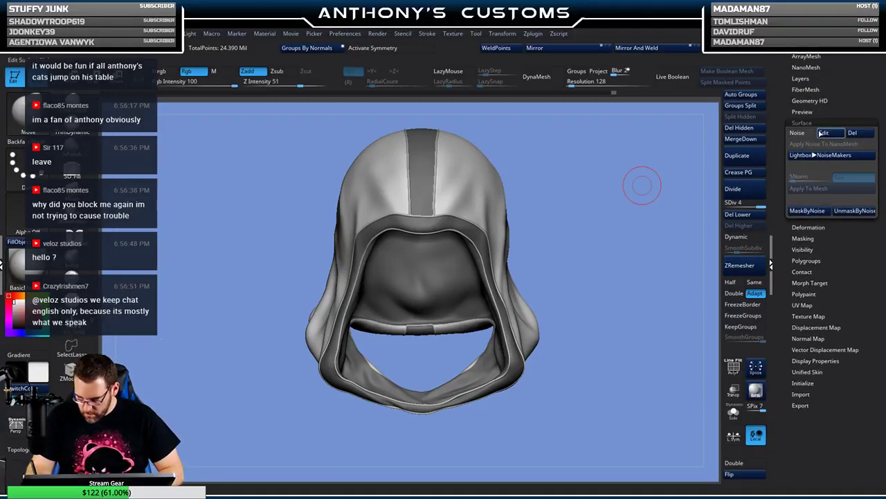
pyautogui.click(823, 133)
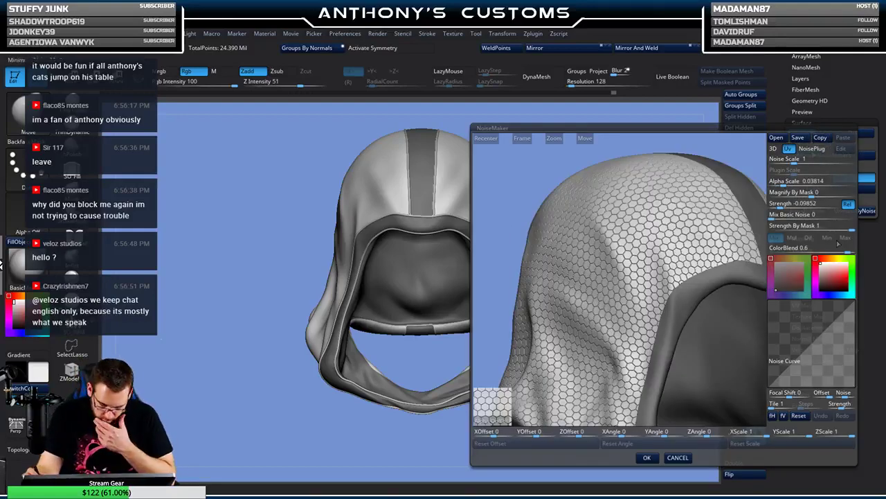
pyautogui.click(648, 458)
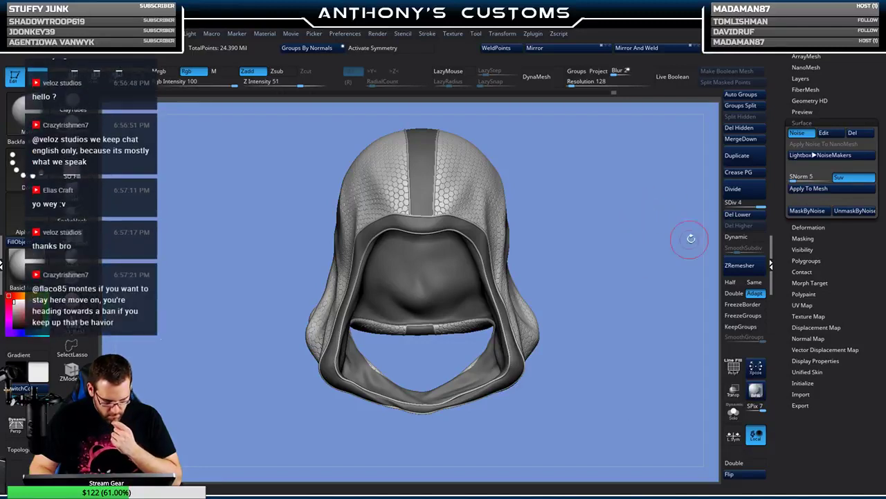
# - Apply the hexagon noise to the hood mesh and inspect the result up close from an angle
pyautogui.click(821, 189)
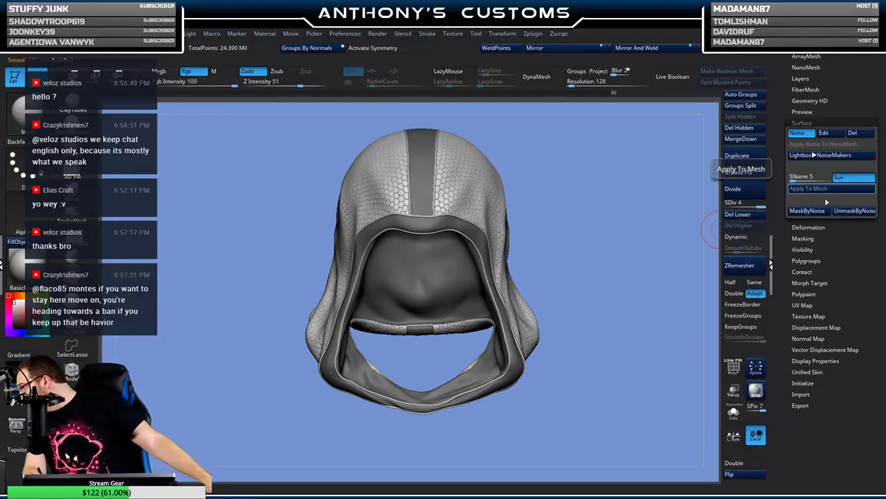
pyautogui.click(825, 198)
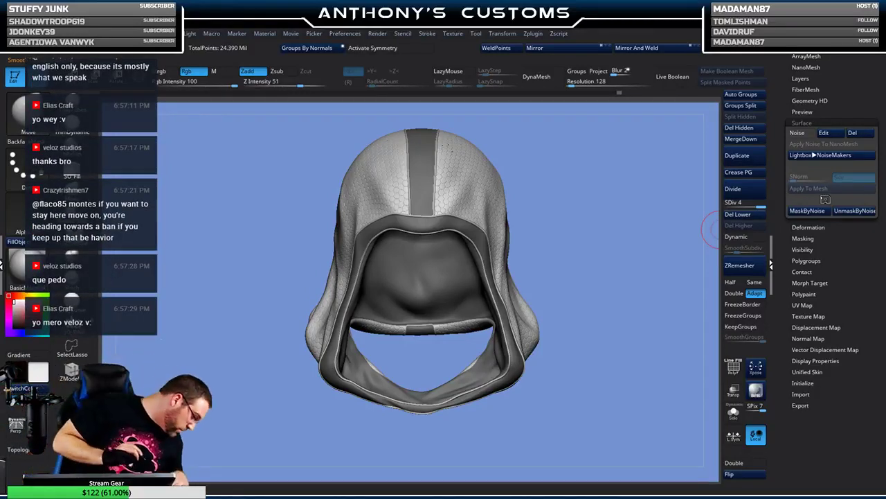
pyautogui.moveTo(616, 252); pyautogui.dragTo(646, 253)
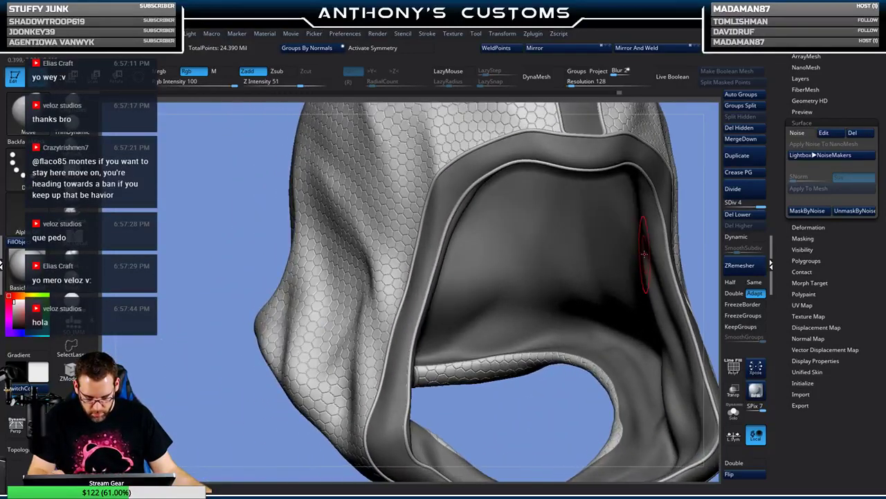
# - Set the hood's hexagon noise strength to -0.1594, accept the settings and apply the deeper noise to the mesh
pyautogui.keyDown('ctrl'); pyautogui.moveTo(513, 338); pyautogui.dragTo(647, 219, button='right'); pyautogui.keyUp('ctrl')
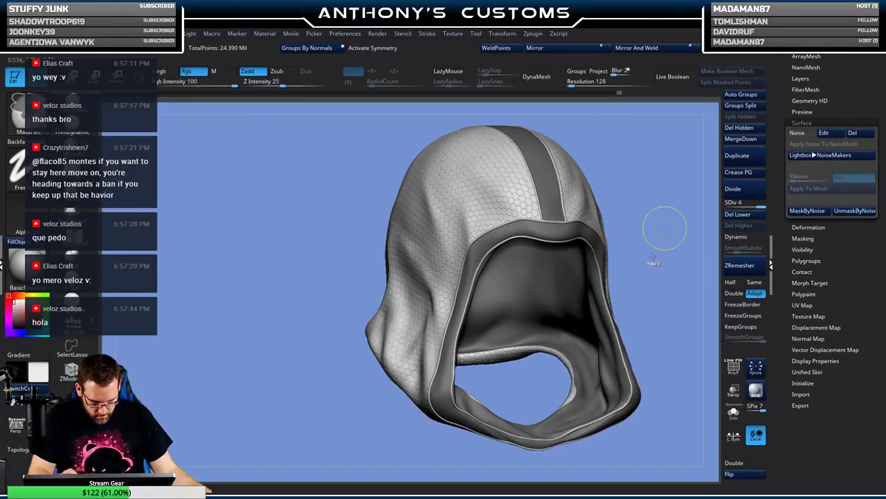
pyautogui.click(828, 133)
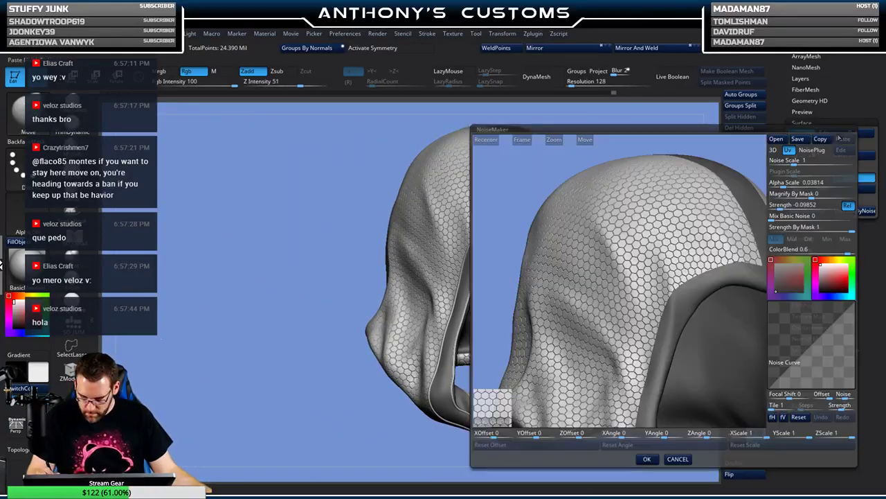
pyautogui.moveTo(780, 207); pyautogui.dragTo(775, 207)
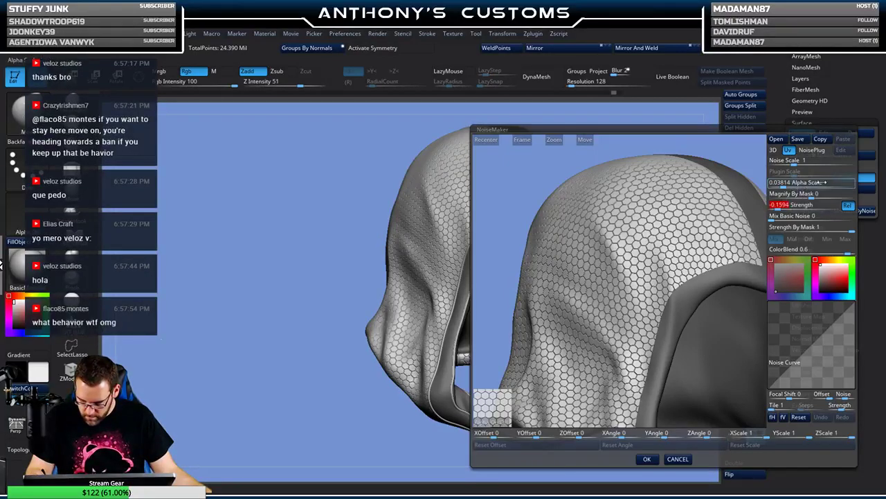
pyautogui.click(653, 459)
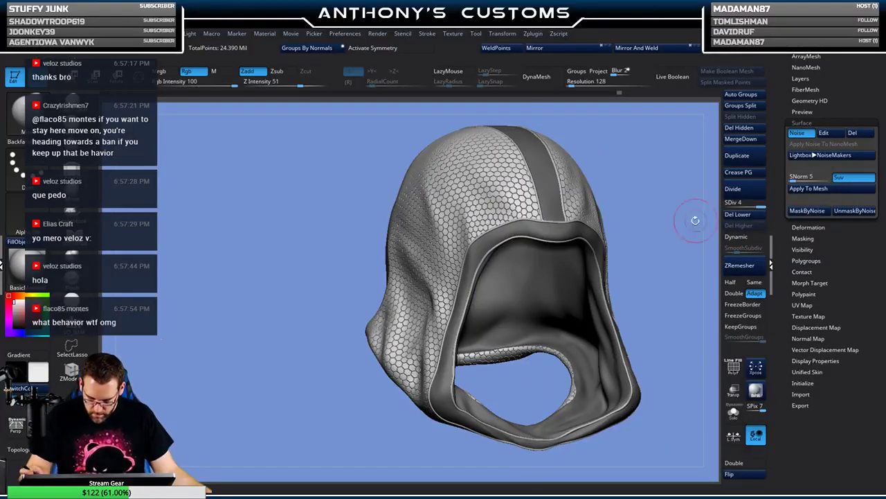
pyautogui.moveTo(695, 220); pyautogui.dragTo(644, 223)
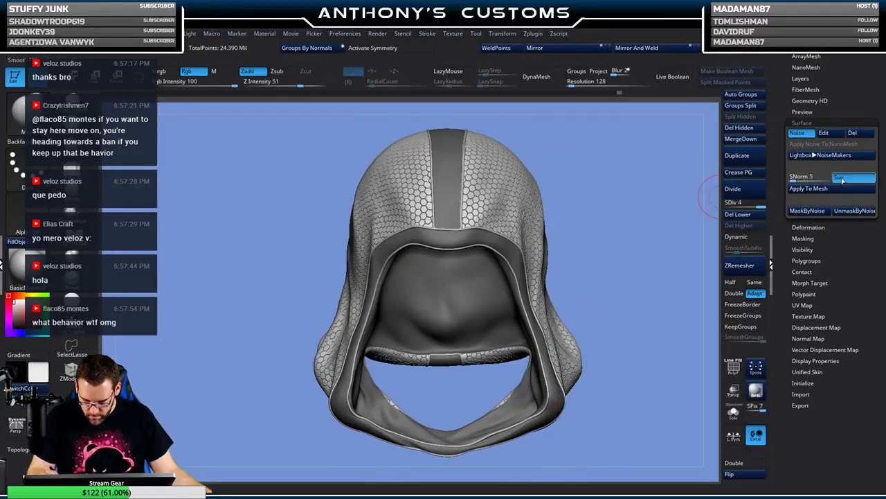
pyautogui.click(812, 188)
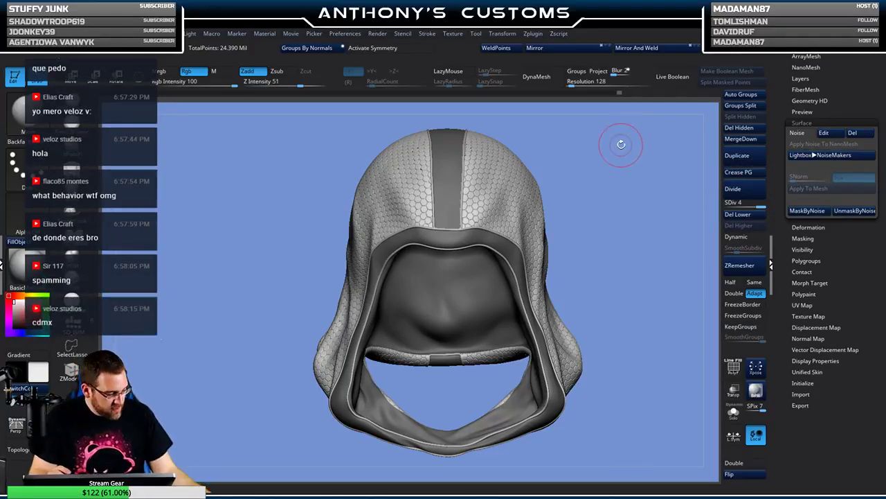
# - Clear the mask from the hood
pyautogui.press('ctrl')
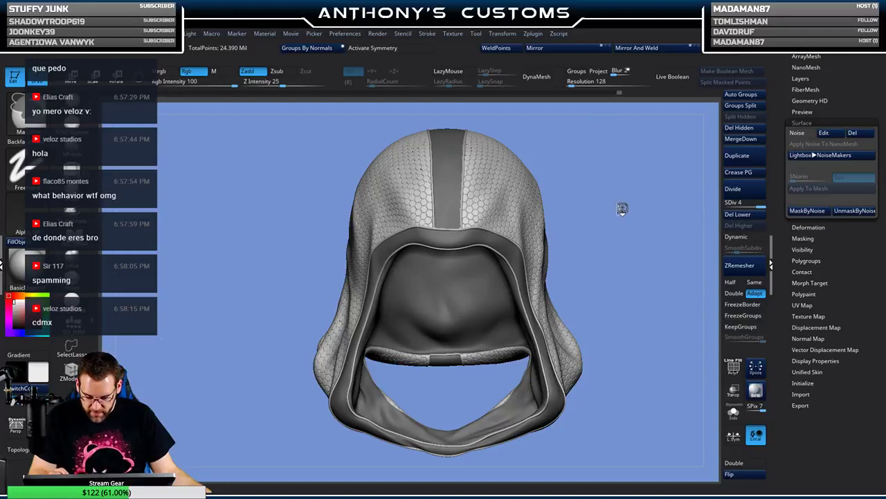
pyautogui.keyDown('ctrl'); pyautogui.moveTo(622, 209); pyautogui.dragTo(625, 198); pyautogui.keyUp('ctrl')
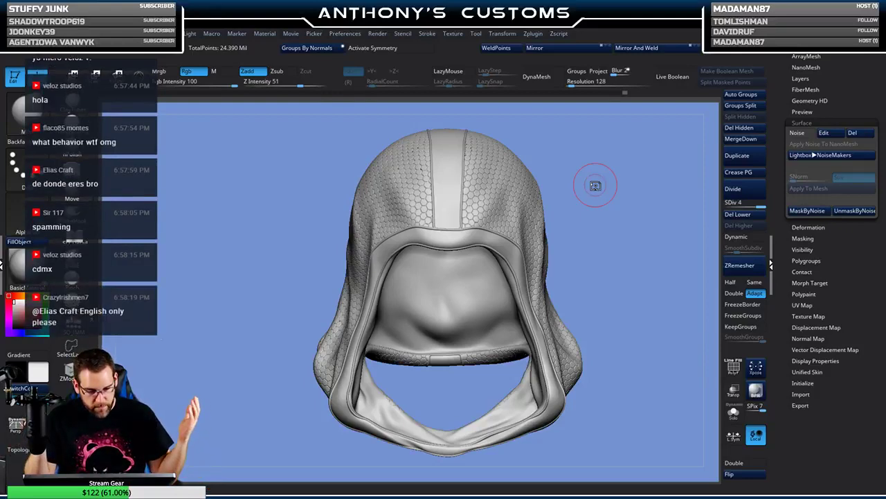
pyautogui.moveTo(610, 217); pyautogui.dragTo(611, 164)
pyautogui.keyDown('alt'); pyautogui.moveTo(625, 265); pyautogui.dragTo(626, 226); pyautogui.keyUp('alt')
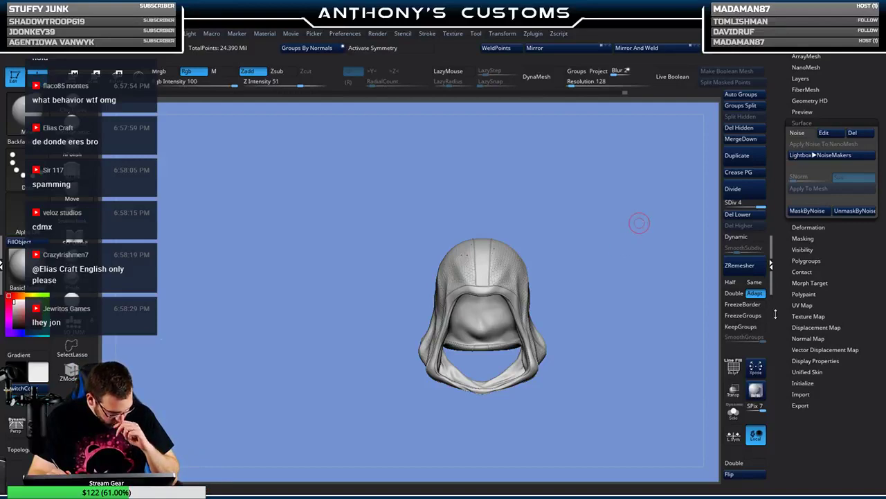
pyautogui.moveTo(675, 326); pyautogui.dragTo(659, 370)
pyautogui.moveTo(589, 383)
pyautogui.mouseDown()
pyautogui.moveTo(543, 400)
pyautogui.moveTo(579, 386)
pyautogui.mouseUp()
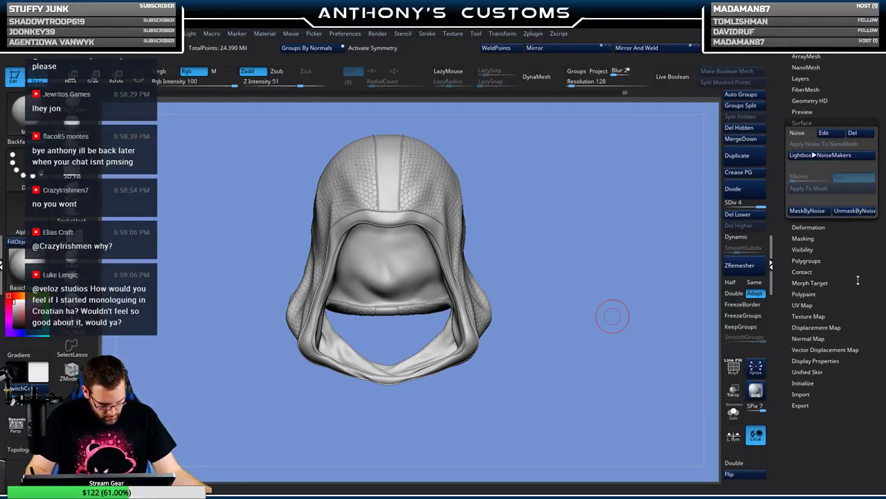
# - Show the masked head subtool Merged_PM3D_Cylinder3D4 inside the hood and check the fit from front and side
pyautogui.scroll(10, 845, 263)
pyautogui.click(813, 182)
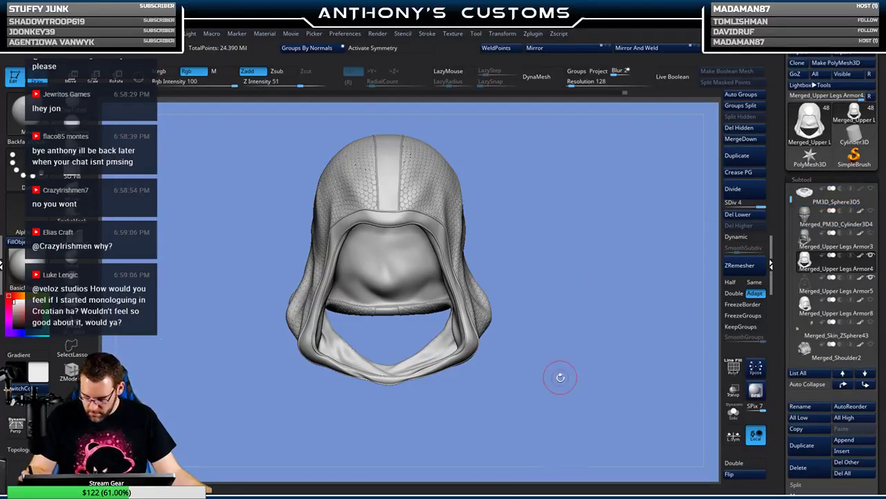
pyautogui.keyDown('alt'); pyautogui.moveTo(560, 377); pyautogui.dragTo(668, 295); pyautogui.keyUp('alt')
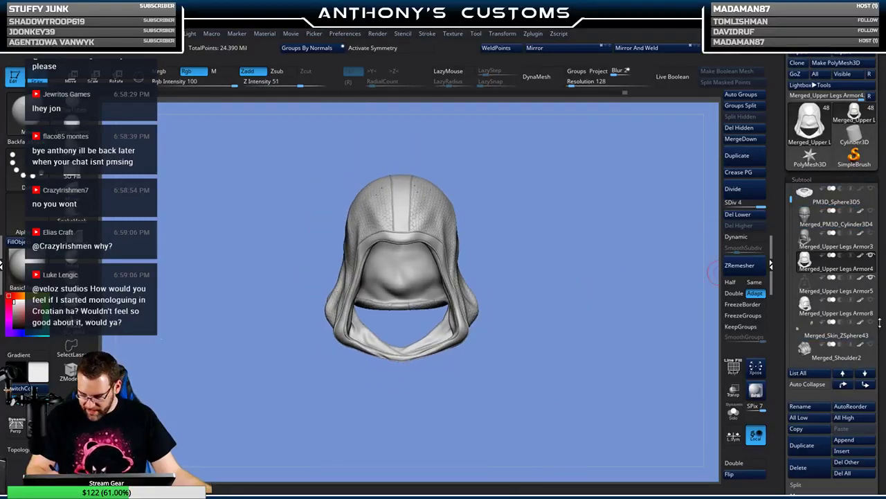
pyautogui.click(871, 213)
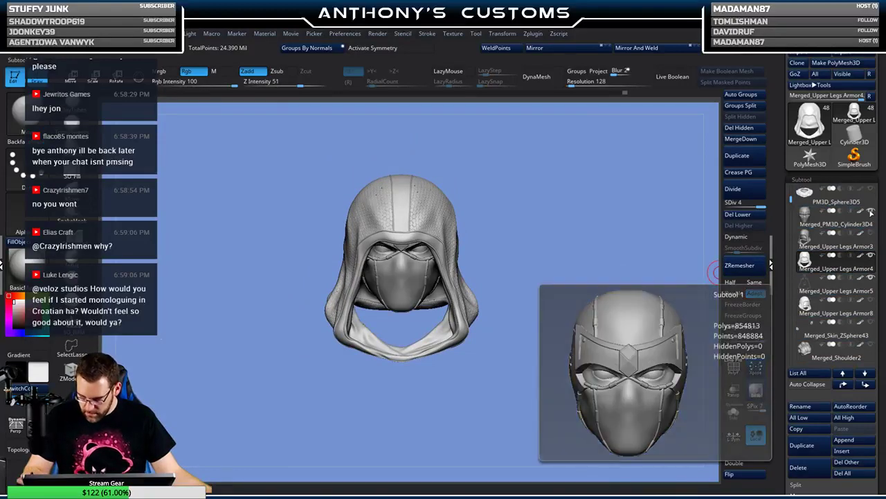
pyautogui.moveTo(559, 333); pyautogui.dragTo(521, 369)
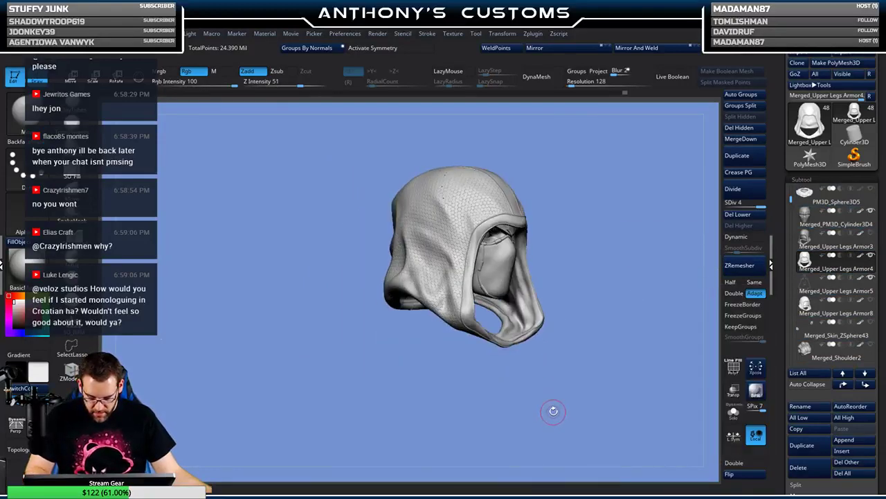
pyautogui.keyDown('shift'); pyautogui.moveTo(552, 406); pyautogui.dragTo(550, 370); pyautogui.keyUp('shift')
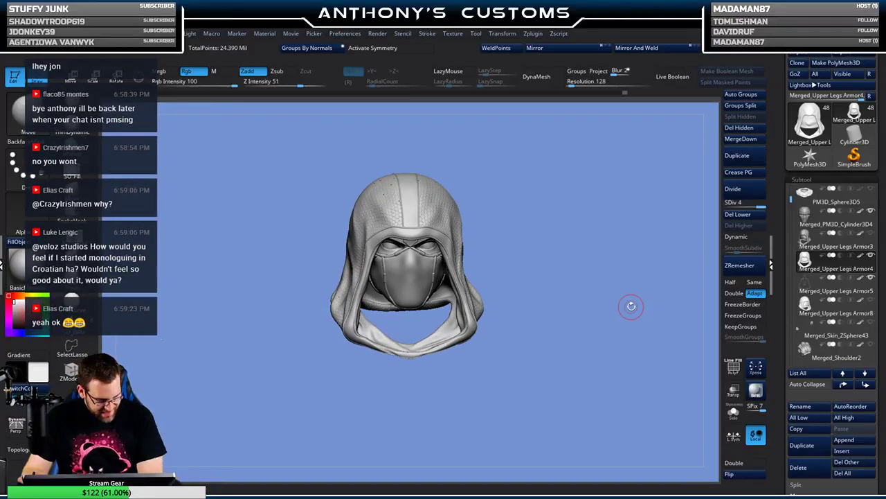
# - Select the Extract4 torso subtool, display its wireframe and isolate it in the view
pyautogui.moveTo(882, 258); pyautogui.dragTo(878, 207)
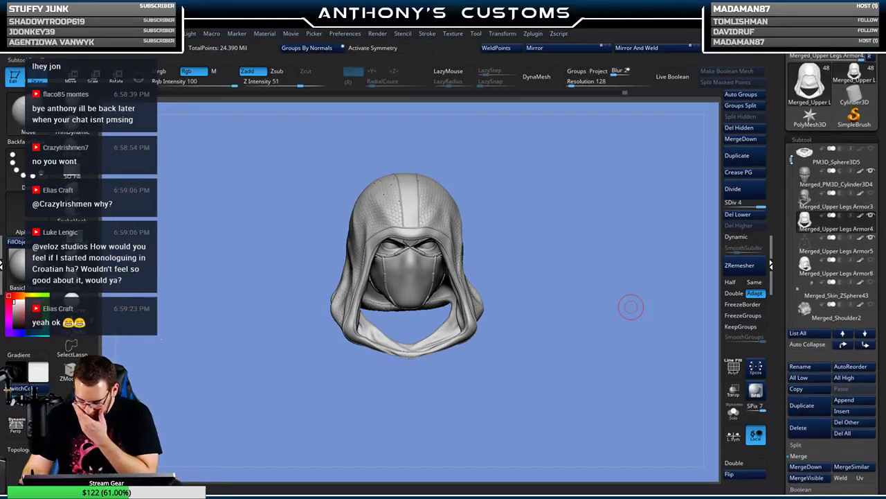
pyautogui.moveTo(791, 159); pyautogui.dragTo(793, 190)
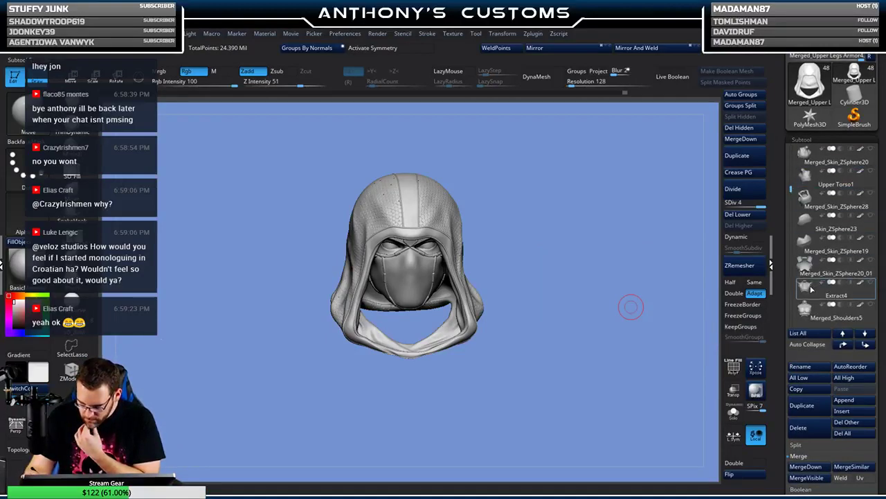
pyautogui.click(809, 289)
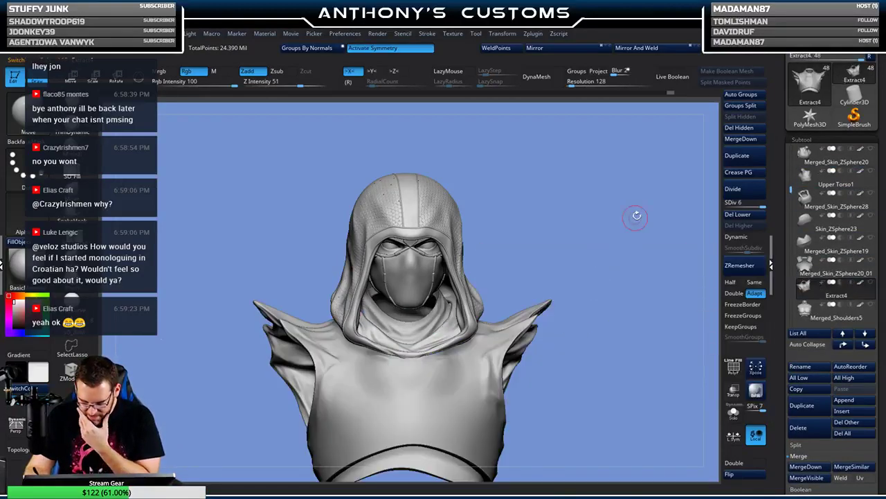
pyautogui.hotkey('shift', 'f')
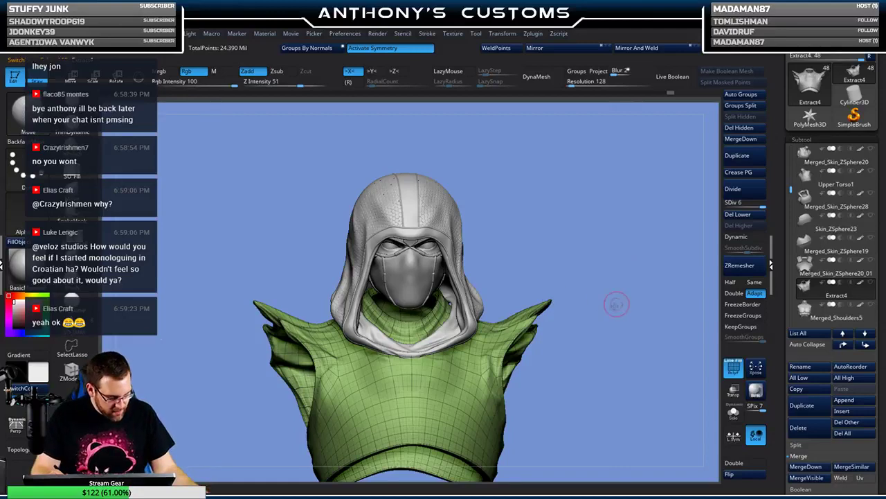
pyautogui.moveTo(614, 300); pyautogui.dragTo(632, 270)
pyautogui.moveTo(594, 348); pyautogui.dragTo(608, 292)
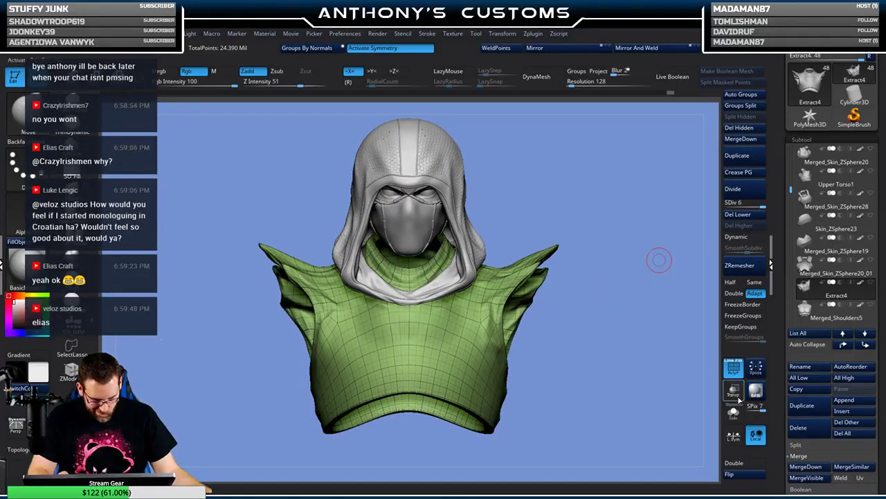
pyautogui.click(734, 412)
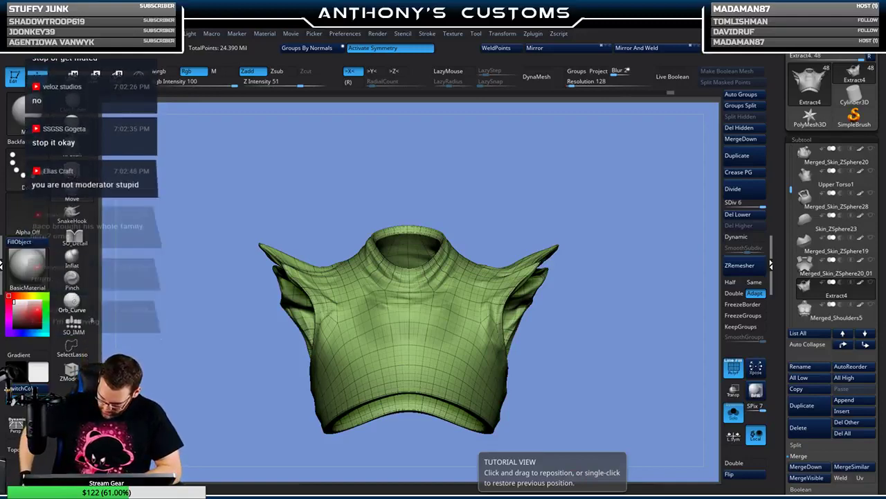
# - Duplicate the Extract4 torso subtool and set the copy to subdivision level 1
pyautogui.click(817, 407)
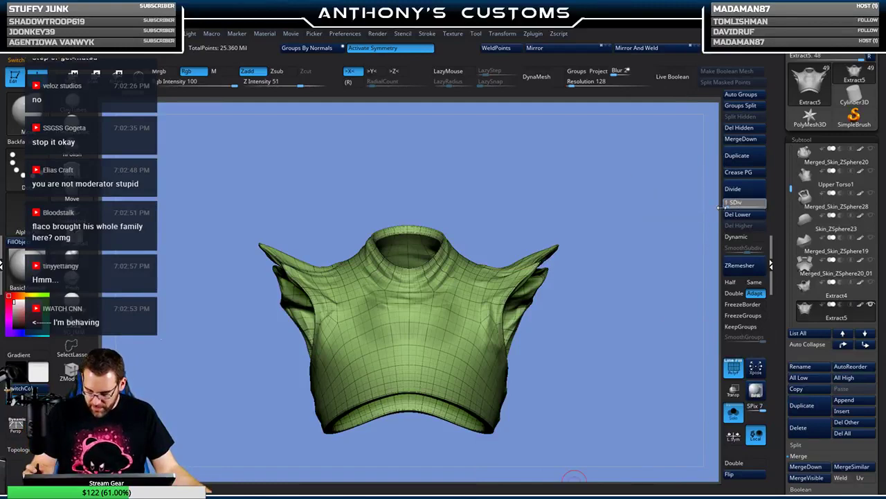
pyautogui.moveTo(759, 206); pyautogui.dragTo(726, 206)
pyautogui.moveTo(633, 245); pyautogui.dragTo(610, 277)
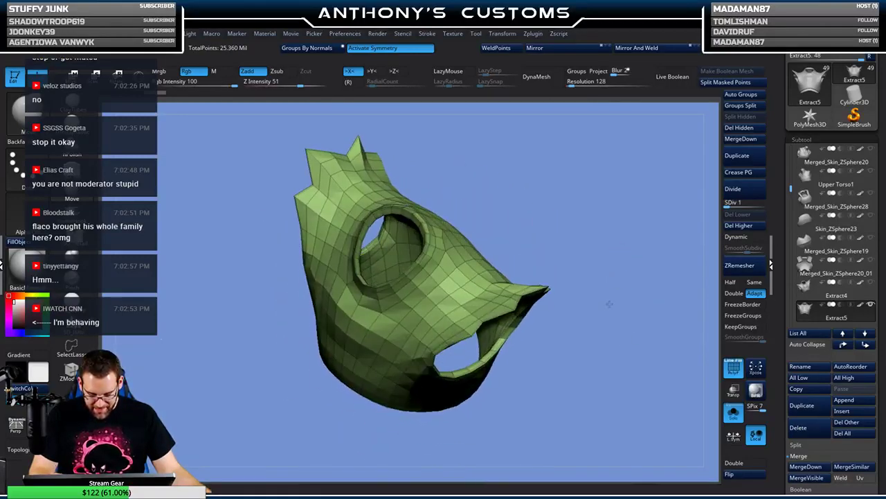
# - Set the ZModeler PolyGroup polygon action to target Polyloop and try it on the rim of the collar opening
pyautogui.moveTo(602, 222)
pyautogui.mouseDown()
pyautogui.moveTo(517, 162)
pyautogui.moveTo(586, 175)
pyautogui.moveTo(534, 182)
pyautogui.mouseUp()
pyautogui.press('w')
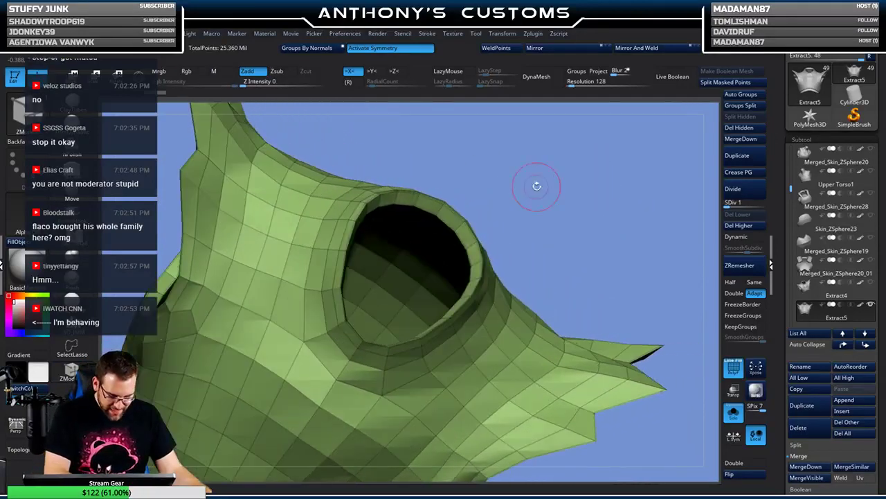
pyautogui.press('space')
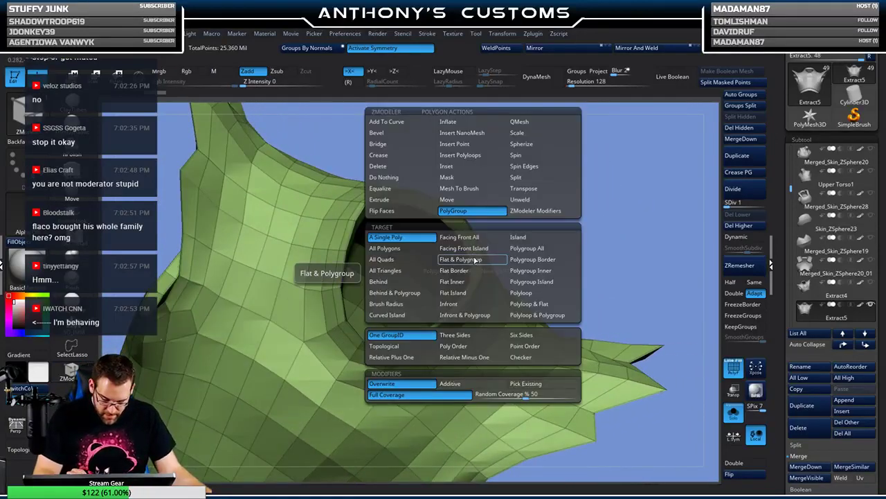
pyautogui.click(526, 293)
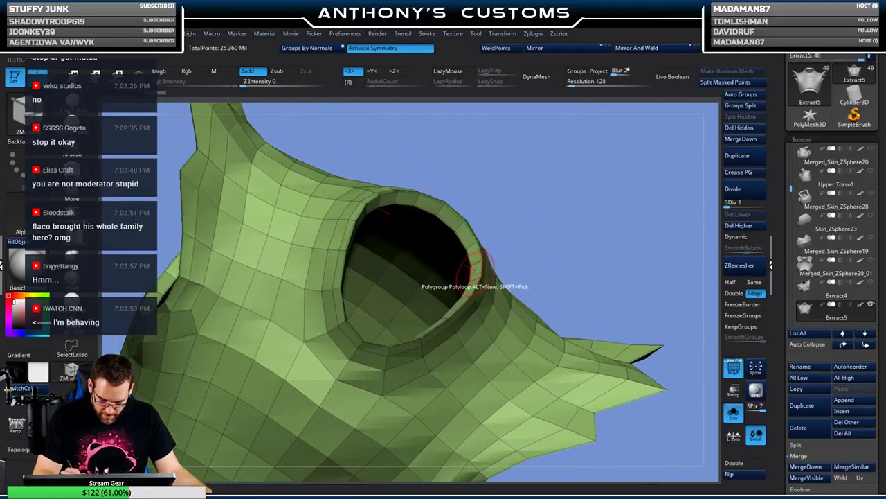
pyautogui.click(475, 270)
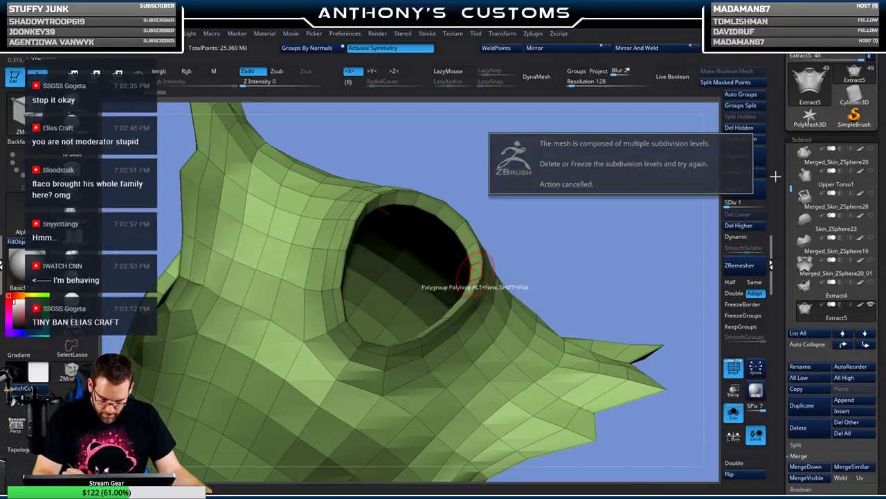
# - Delete the higher subdivision levels of the Extract5 torso copy and make Extract4 visible
pyautogui.click(738, 225)
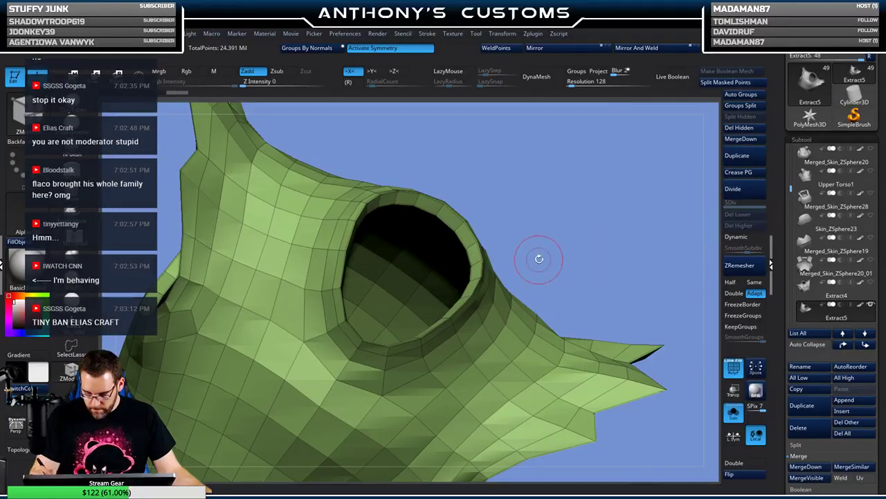
pyautogui.moveTo(871, 285)
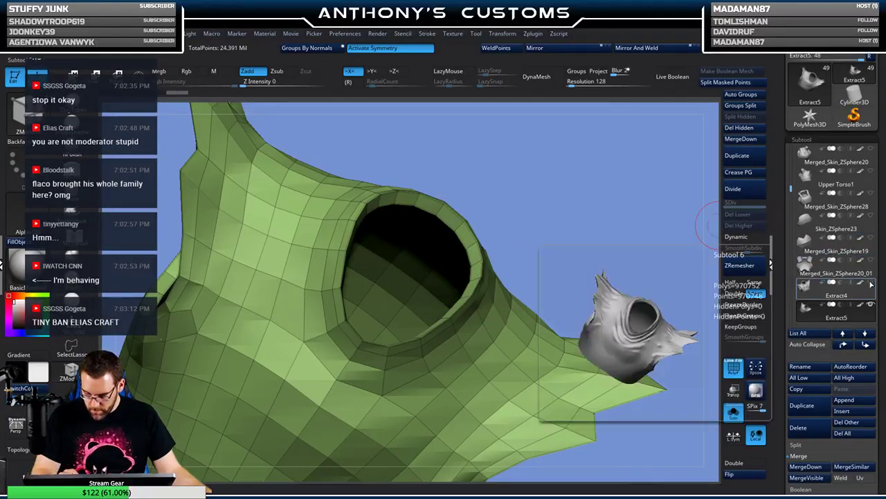
pyautogui.moveTo(871, 307)
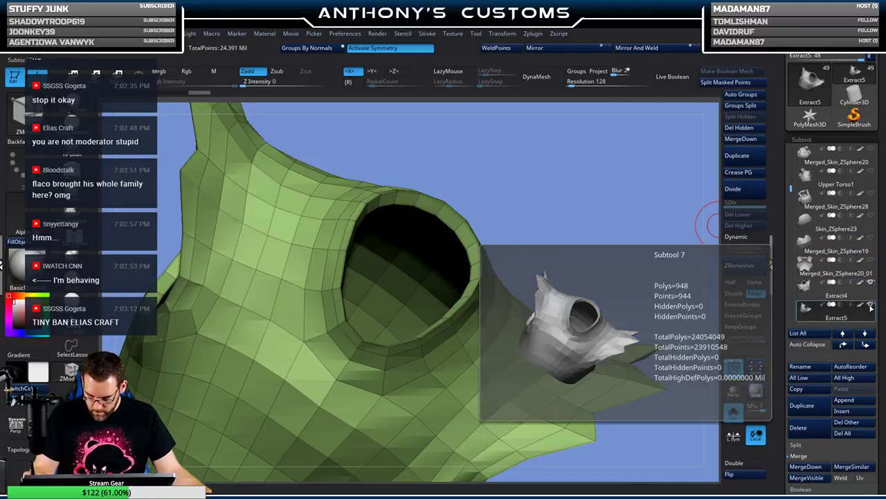
# - Compare the detailed Extract4 torso with the low-poly Extract5 copy, both isolated and together with the hood
pyautogui.hotkey('ctrl', 'z')
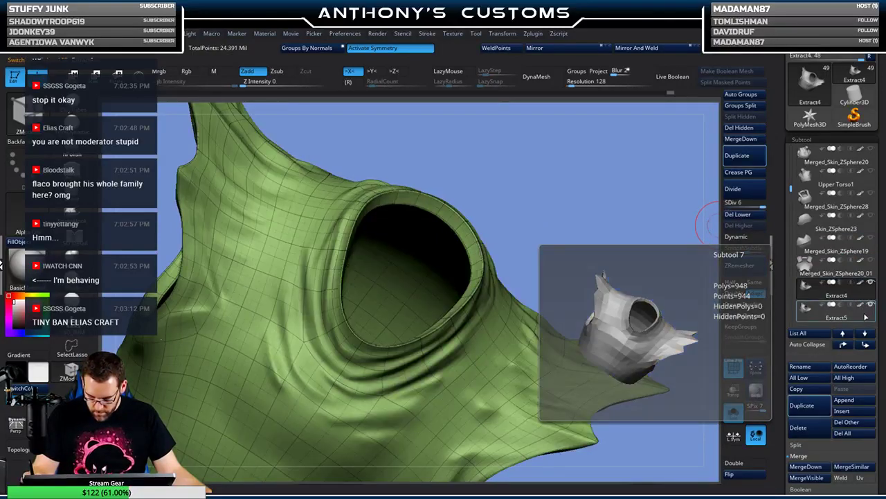
pyautogui.click(866, 317)
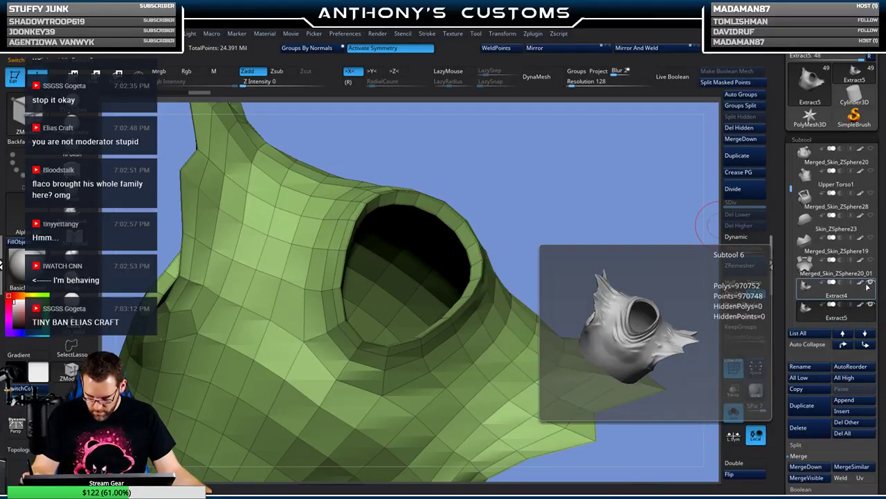
pyautogui.click(734, 416)
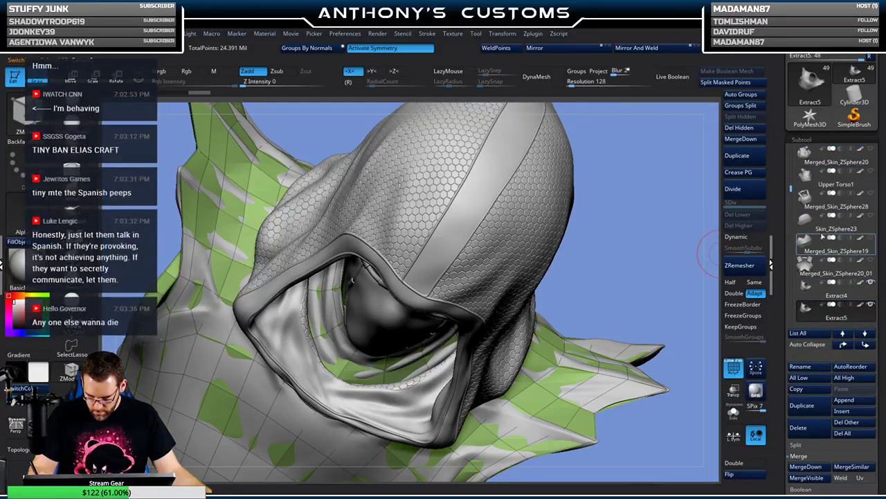
pyautogui.click(734, 413)
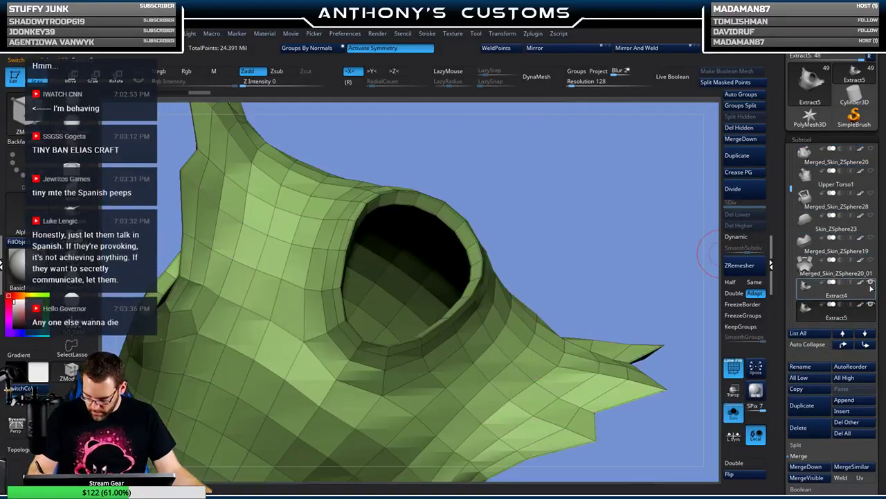
pyautogui.click(865, 276)
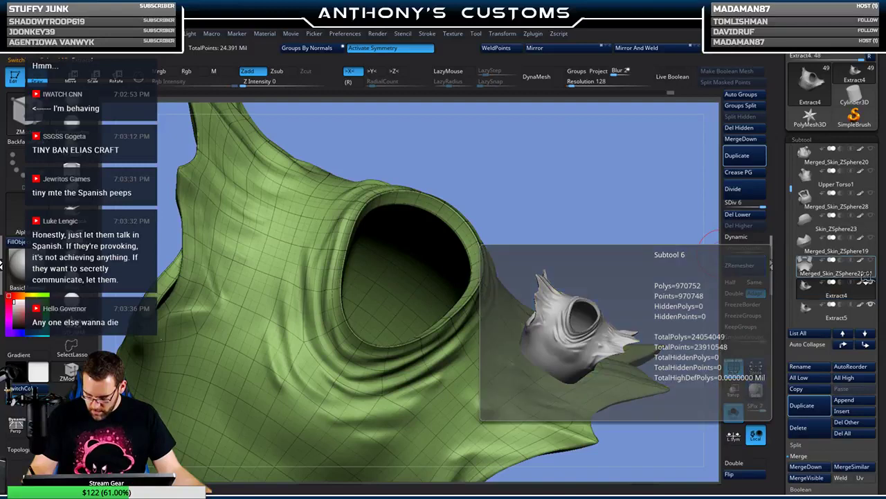
pyautogui.click(855, 317)
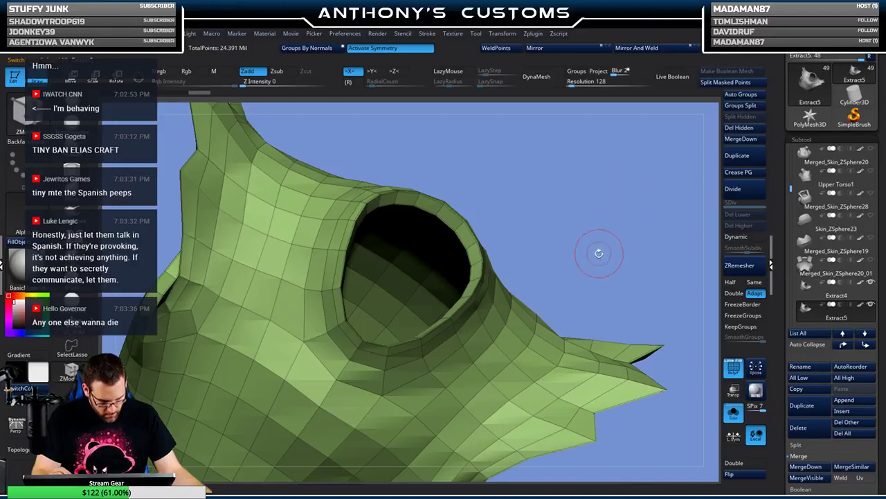
# - Try the Polyloop polygroup action along the collar rim of the Extract5 torso
pyautogui.moveTo(599, 253); pyautogui.dragTo(538, 204)
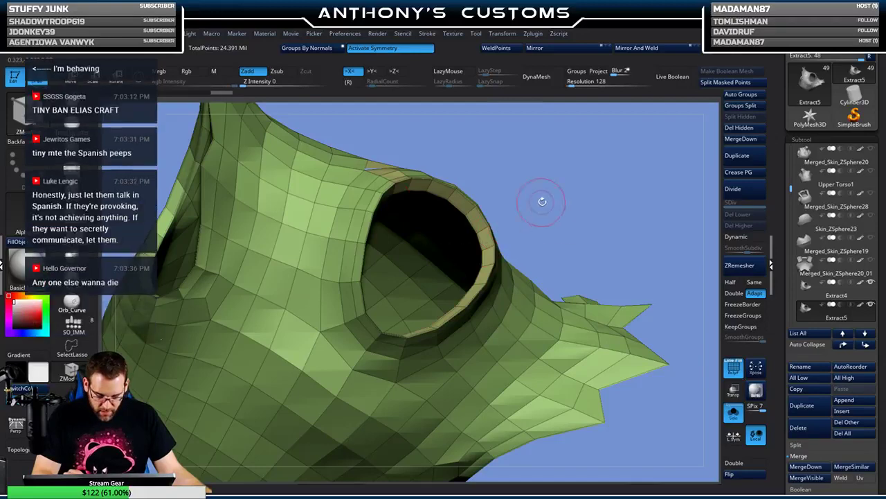
pyautogui.moveTo(577, 200); pyautogui.dragTo(538, 182)
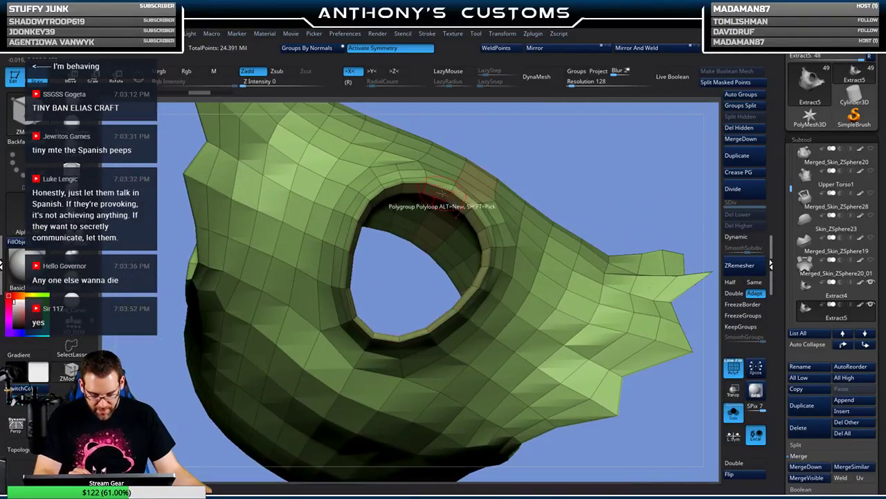
pyautogui.moveTo(590, 138); pyautogui.dragTo(416, 222)
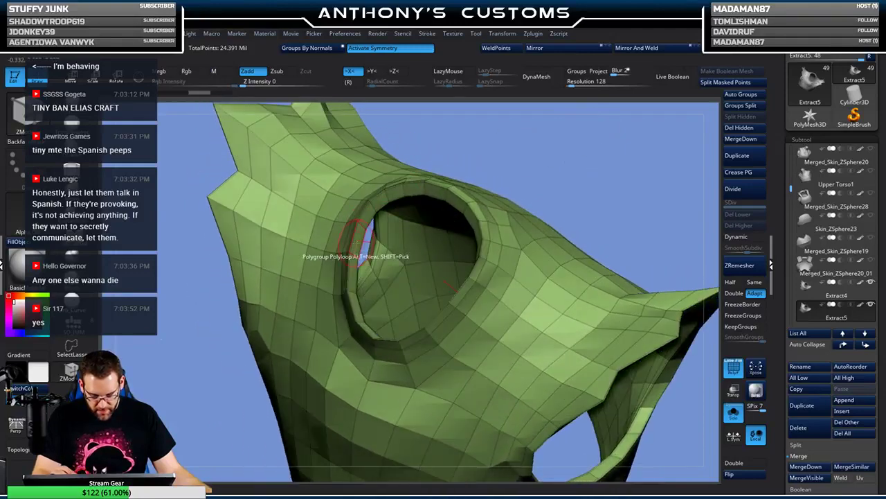
# - Set the ZModeler PolyGroup polygon action to target A Poly and turn off symmetry
pyautogui.press('space')
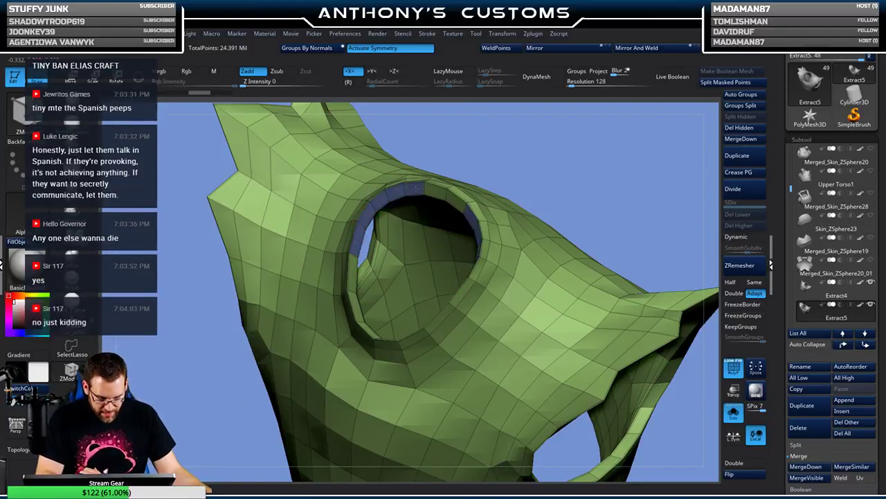
pyautogui.moveTo(571, 161); pyautogui.dragTo(593, 160)
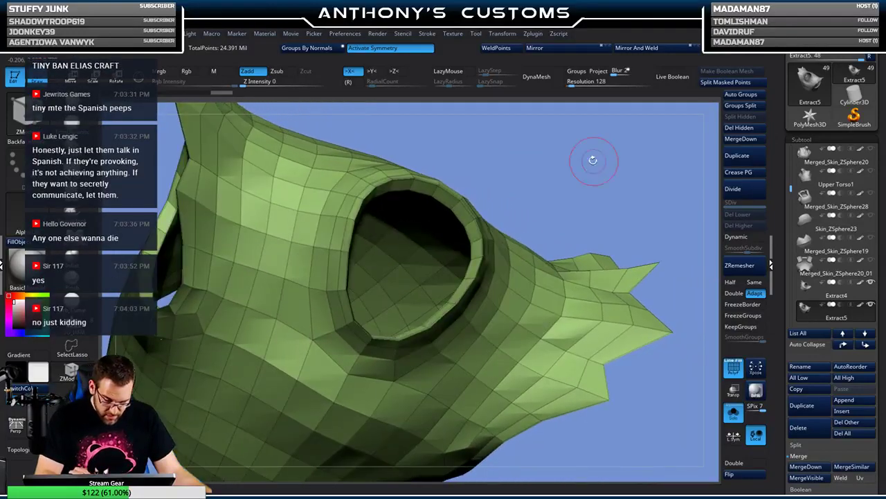
pyautogui.press('space')
pyautogui.click(450, 213)
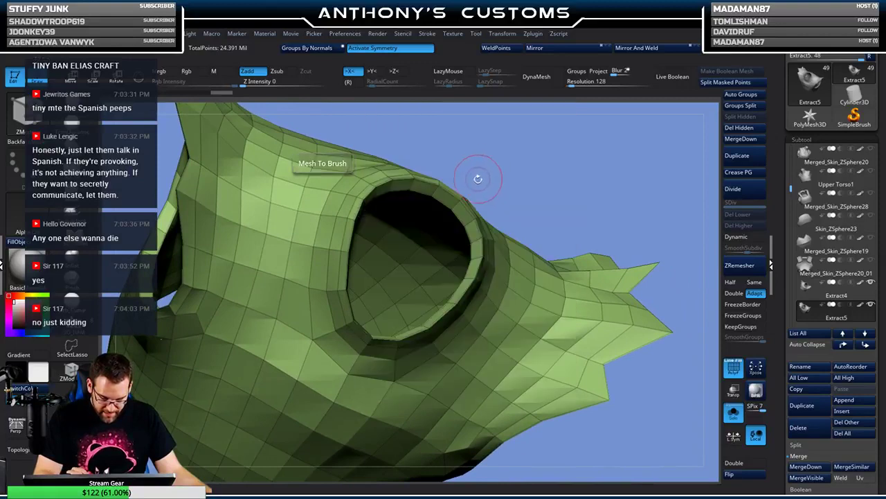
pyautogui.click(388, 48)
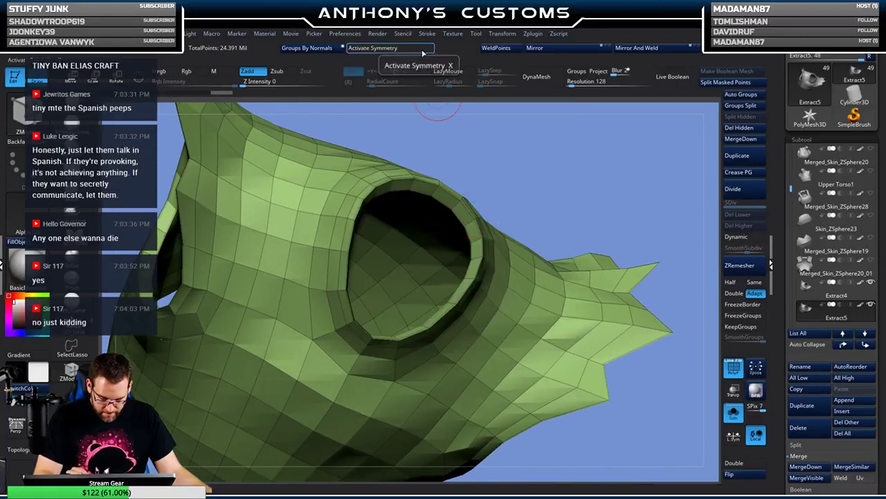
# - Assign the polygons around the collar rim to a separate polygroup, working around the neck opening
pyautogui.moveTo(505, 135); pyautogui.dragTo(491, 189)
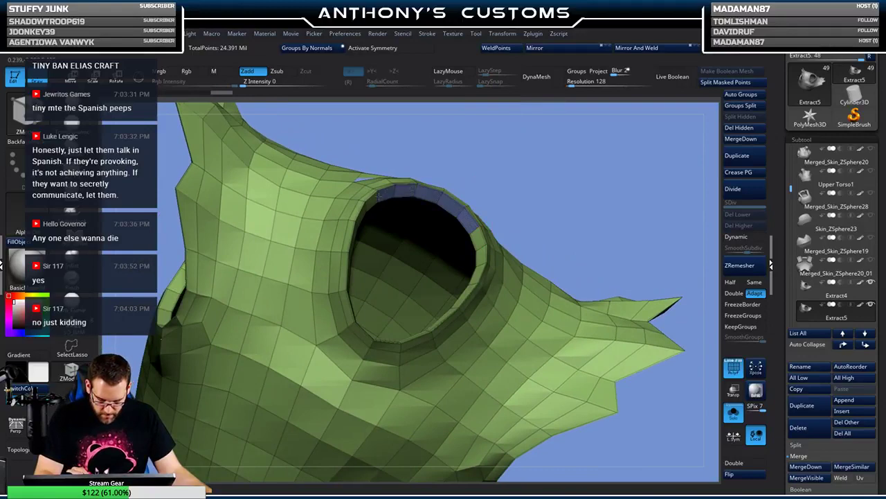
pyautogui.moveTo(460, 160); pyautogui.dragTo(472, 239)
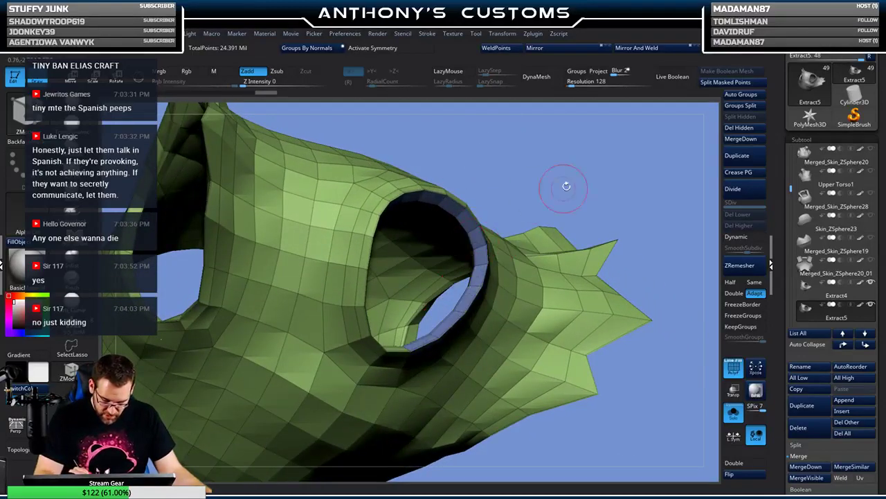
pyautogui.moveTo(567, 186); pyautogui.dragTo(434, 333)
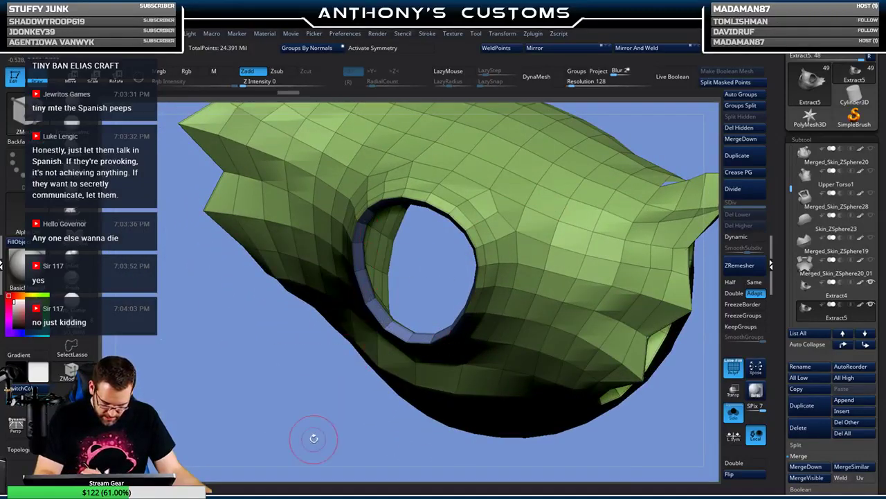
pyautogui.moveTo(314, 439); pyautogui.dragTo(244, 350)
# - Add the rim polygons of the first jagged armhole, including its underside, to the collar rim's polygroup
pyautogui.moveTo(624, 125); pyautogui.dragTo(635, 141)
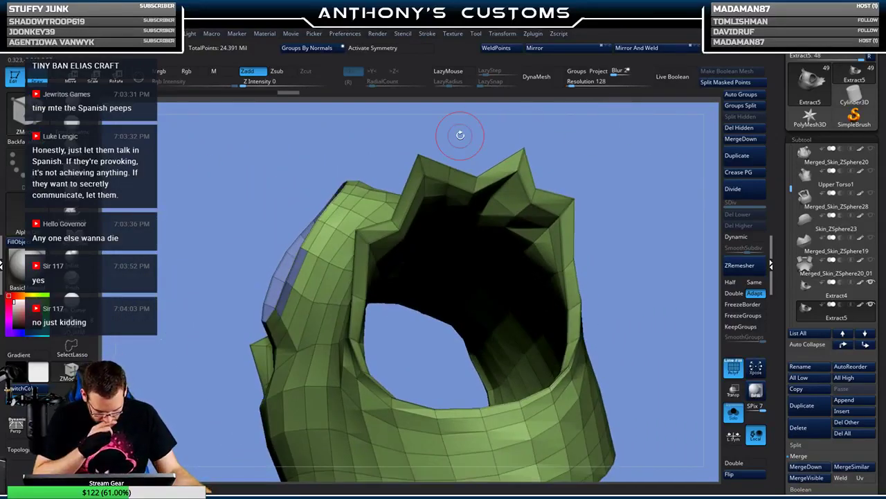
pyautogui.click(377, 232)
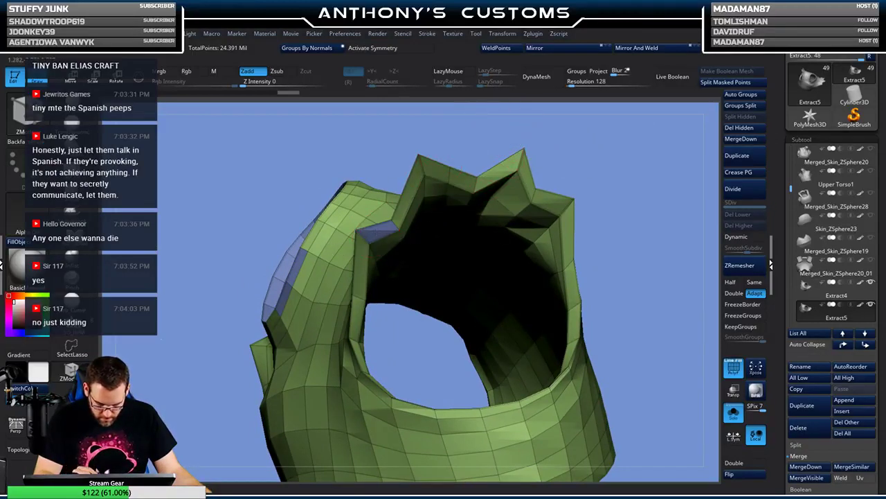
pyautogui.click(501, 172)
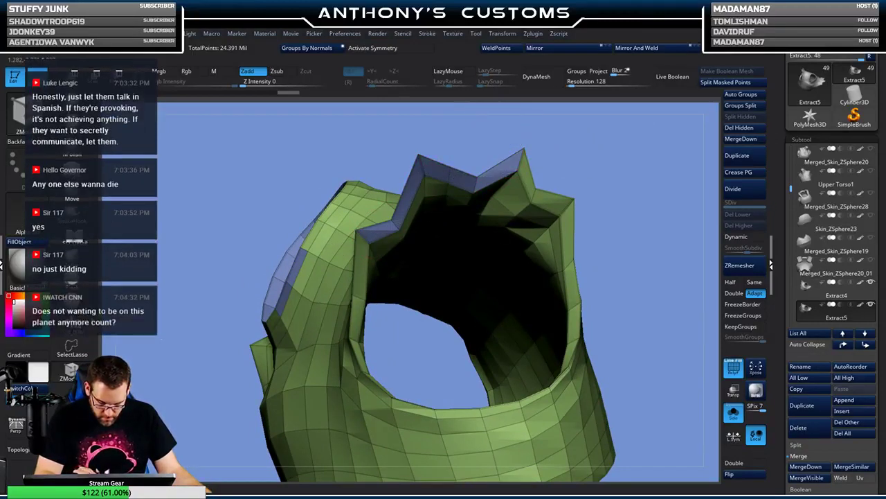
pyautogui.click(566, 217)
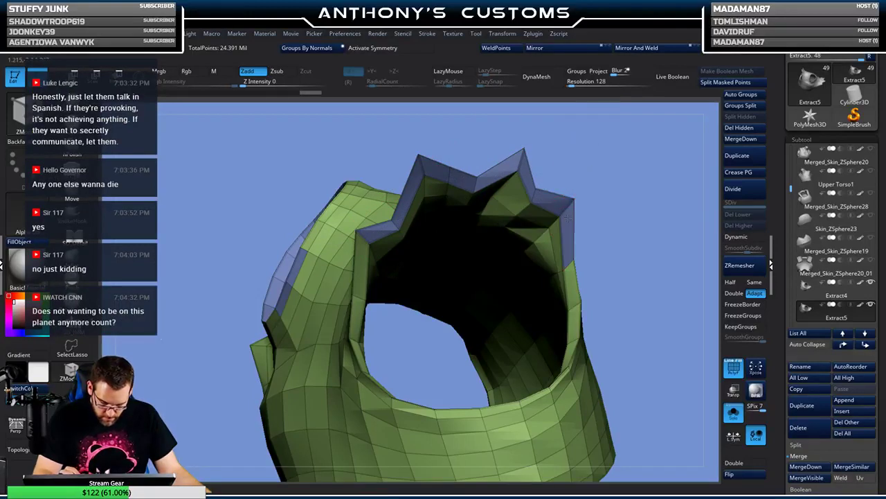
pyautogui.moveTo(613, 187); pyautogui.dragTo(635, 326)
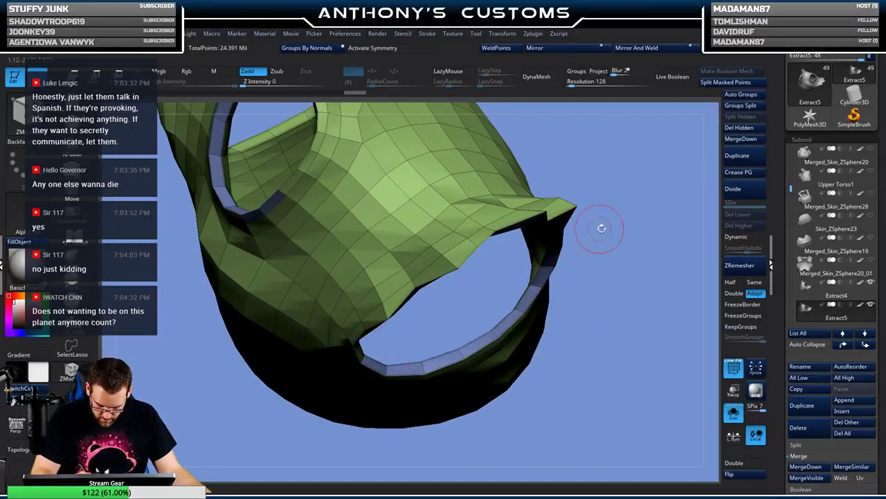
pyautogui.moveTo(602, 228); pyautogui.dragTo(574, 180)
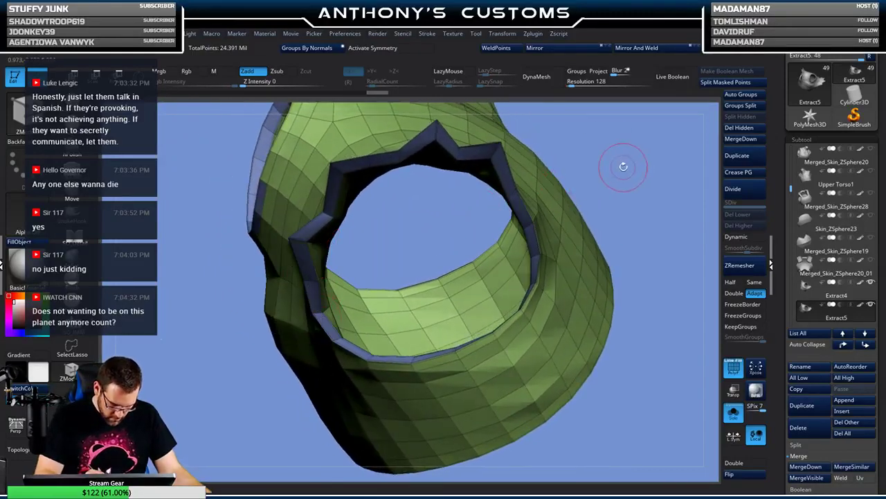
# - Add the remaining ungrouped collar rim polygons to the rim polygroup
pyautogui.moveTo(623, 166); pyautogui.dragTo(632, 192)
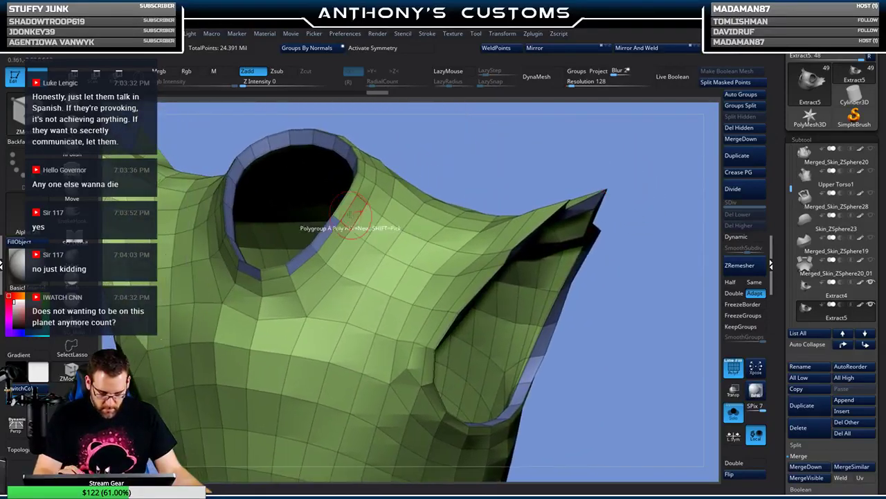
pyautogui.moveTo(333, 225); pyautogui.dragTo(300, 260)
pyautogui.moveTo(504, 140)
pyautogui.keyDown('alt'); pyautogui.mouseDown()
pyautogui.moveTo(575, 154)
pyautogui.moveTo(408, 181)
pyautogui.moveTo(346, 167)
pyautogui.moveTo(628, 136)
pyautogui.moveTo(471, 187)
pyautogui.mouseUp(); pyautogui.keyUp('alt')
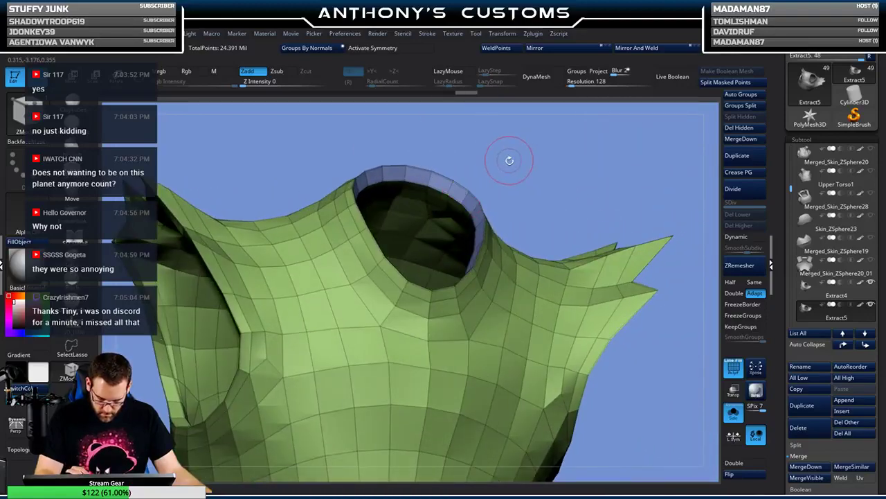
# - Add all rim polygons of the opposite armhole, from the jagged shoulder points to the underside, to the rim polygroup
pyautogui.moveTo(509, 160); pyautogui.dragTo(449, 182)
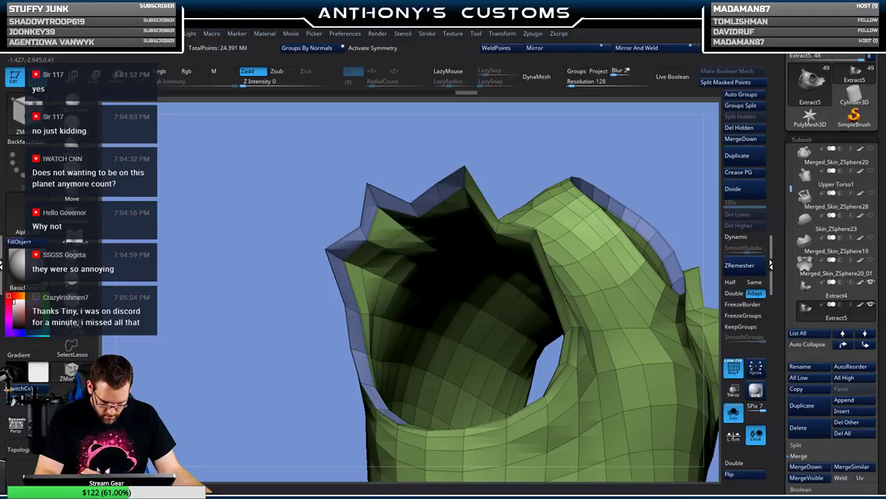
pyautogui.moveTo(528, 155); pyautogui.dragTo(485, 189)
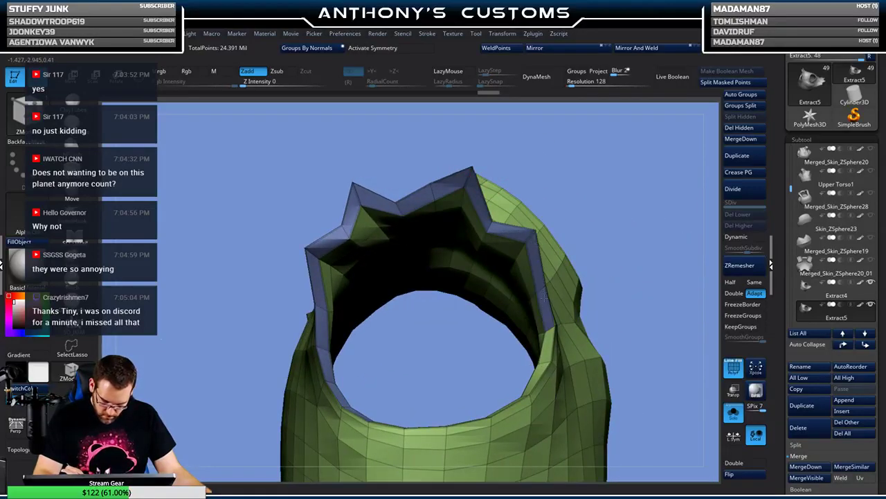
pyautogui.moveTo(598, 226); pyautogui.dragTo(512, 284)
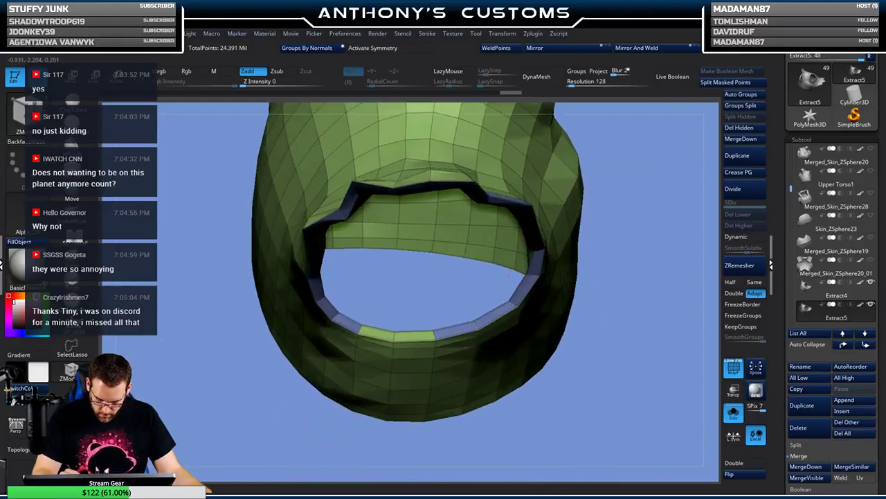
pyautogui.moveTo(408, 313); pyautogui.dragTo(504, 279)
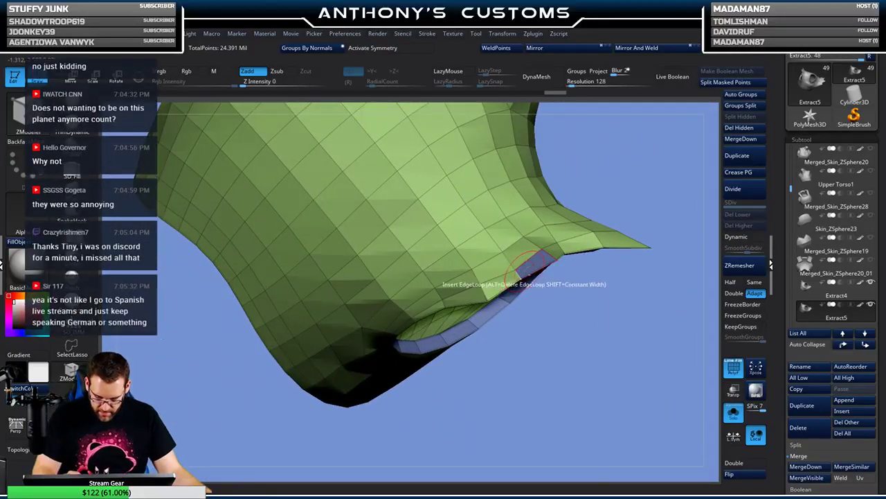
pyautogui.moveTo(562, 290); pyautogui.dragTo(477, 277)
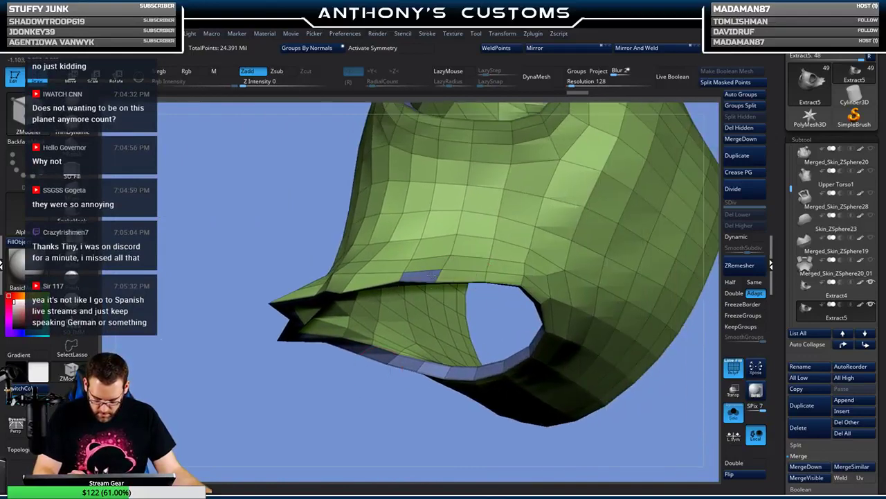
pyautogui.moveTo(372, 422); pyautogui.dragTo(378, 354)
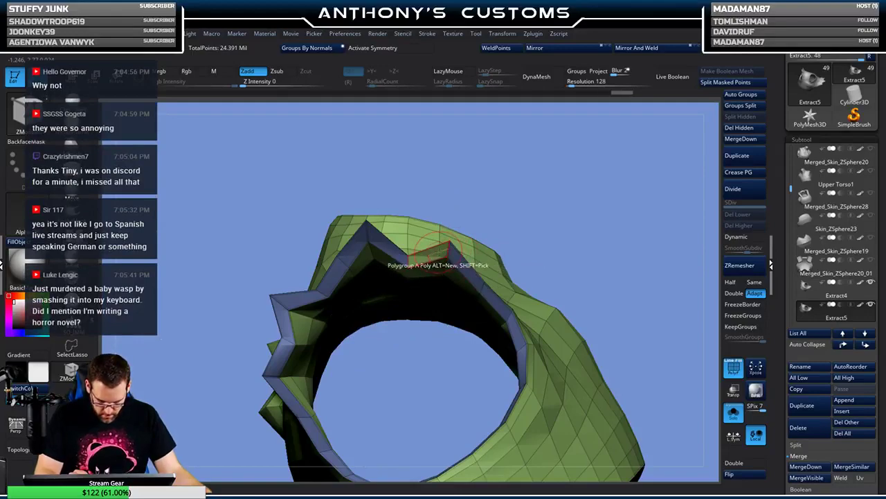
pyautogui.moveTo(600, 181)
pyautogui.mouseDown()
pyautogui.moveTo(590, 308)
pyautogui.moveTo(587, 189)
pyautogui.moveTo(634, 219)
pyautogui.moveTo(570, 336)
pyautogui.moveTo(588, 369)
pyautogui.moveTo(582, 305)
pyautogui.moveTo(566, 276)
pyautogui.moveTo(589, 441)
pyautogui.moveTo(620, 202)
pyautogui.moveTo(650, 150)
pyautogui.moveTo(629, 314)
pyautogui.moveTo(628, 232)
pyautogui.moveTo(589, 293)
pyautogui.moveTo(640, 319)
pyautogui.moveTo(478, 196)
pyautogui.moveTo(460, 168)
pyautogui.moveTo(558, 225)
pyautogui.moveTo(565, 168)
pyautogui.moveTo(626, 279)
pyautogui.moveTo(595, 307)
pyautogui.moveTo(596, 286)
pyautogui.moveTo(599, 305)
pyautogui.moveTo(593, 291)
pyautogui.moveTo(544, 286)
pyautogui.moveTo(593, 248)
pyautogui.moveTo(597, 268)
pyautogui.moveTo(590, 269)
pyautogui.mouseUp()
# - Isolate the torso body without its rims, try Auto Groups on it, and regroup it with Groups By Normals
pyautogui.hotkey('ctrl', 'shift')
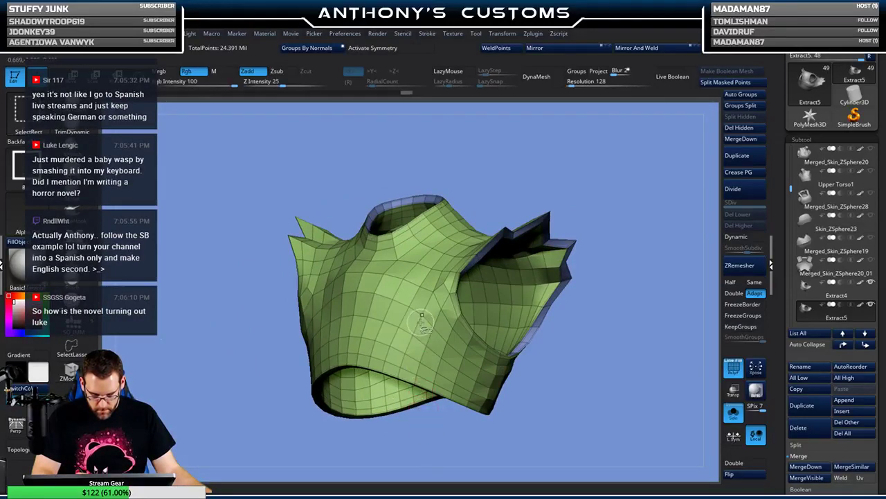
pyautogui.keyDown('ctrl'); pyautogui.keyDown('shift'); pyautogui.click(421, 315); pyautogui.keyUp('shift'); pyautogui.keyUp('ctrl')
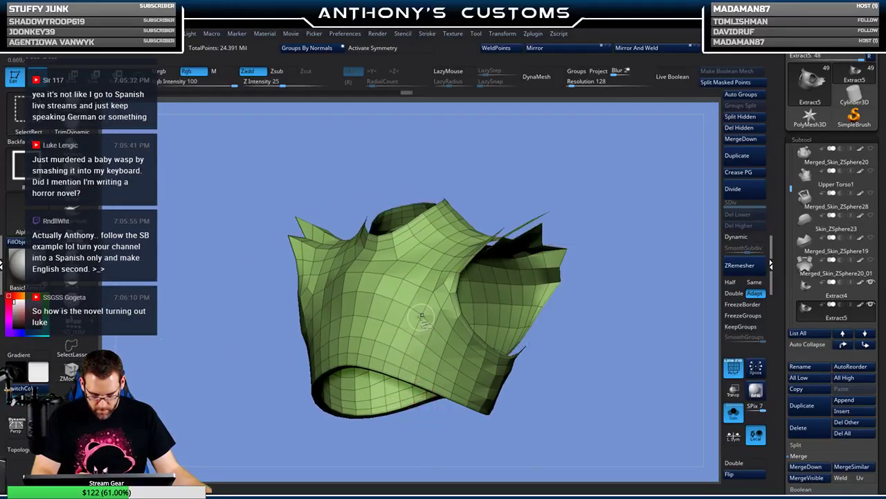
pyautogui.click(745, 94)
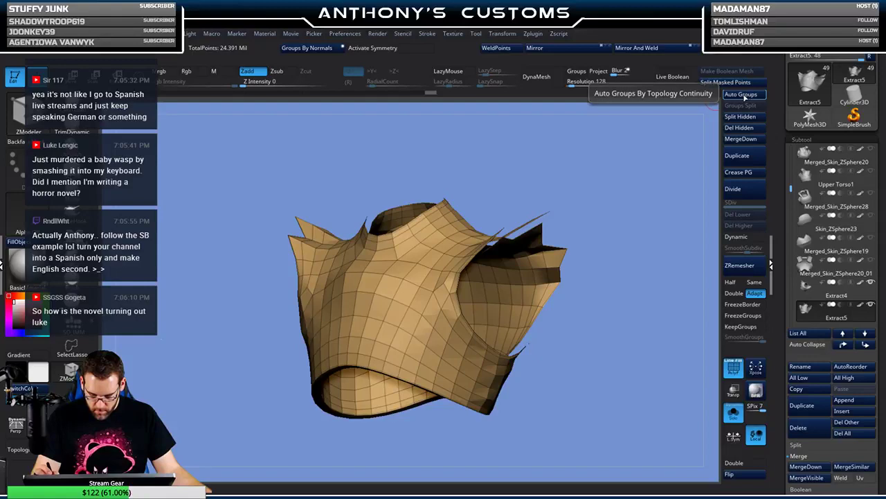
pyautogui.hotkey('ctrl', 'z')
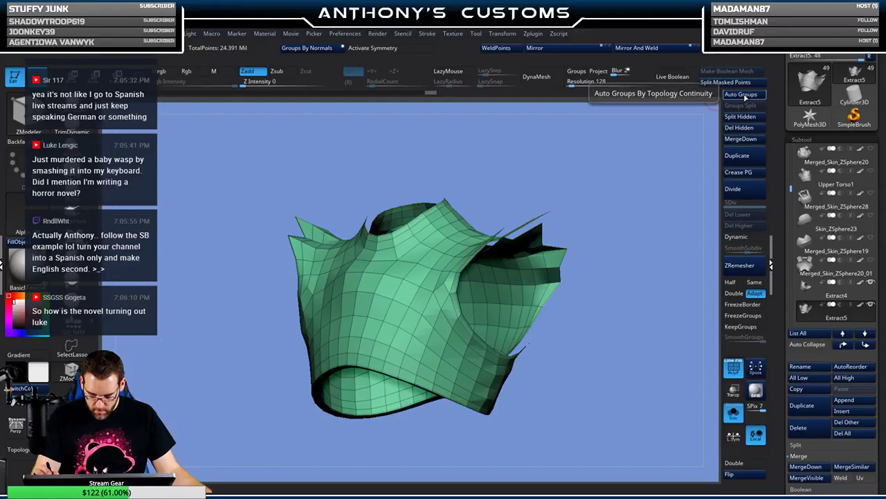
pyautogui.click(326, 48)
pyautogui.moveTo(626, 299)
pyautogui.mouseDown()
pyautogui.moveTo(473, 261)
pyautogui.moveTo(579, 388)
pyautogui.moveTo(616, 308)
pyautogui.moveTo(636, 314)
pyautogui.moveTo(610, 326)
pyautogui.mouseUp()
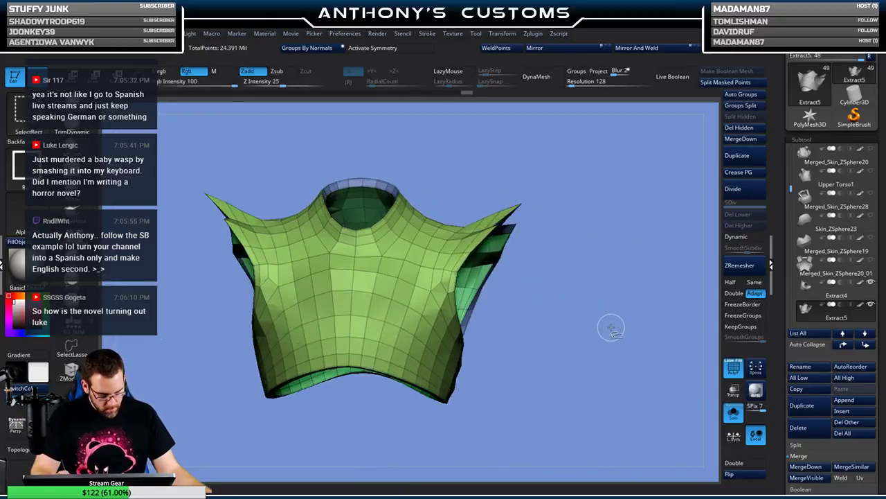
# - Isolate the torso's outer surface, assign it a new polygroup, and show the whole mesh again
pyautogui.hotkey('ctrl', 'shift')
pyautogui.keyDown('ctrl'); pyautogui.keyDown('shift'); pyautogui.click(422, 316); pyautogui.keyUp('shift'); pyautogui.keyUp('ctrl')
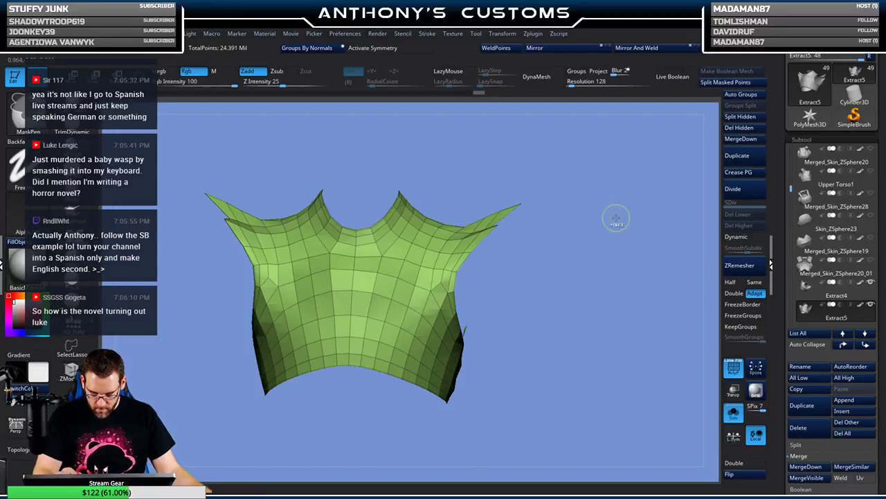
pyautogui.hotkey('shift', 'f')
pyautogui.hotkey('ctrl', 'shift')
# - Isolate the collar and armhole rims, assign them one new polygroup, and unhide the rest
pyautogui.moveTo(604, 289)
pyautogui.mouseDown()
pyautogui.moveTo(644, 293)
pyautogui.moveTo(608, 289)
pyautogui.moveTo(574, 308)
pyautogui.moveTo(548, 271)
pyautogui.mouseUp()
pyautogui.hotkey('ctrl', 'shift')
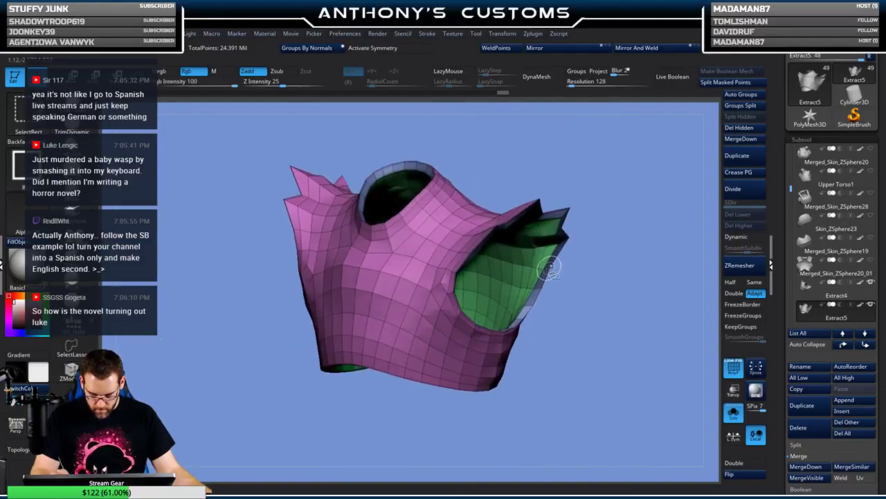
pyautogui.keyDown('ctrl'); pyautogui.keyDown('shift'); pyautogui.click(550, 266); pyautogui.keyUp('shift'); pyautogui.keyUp('ctrl')
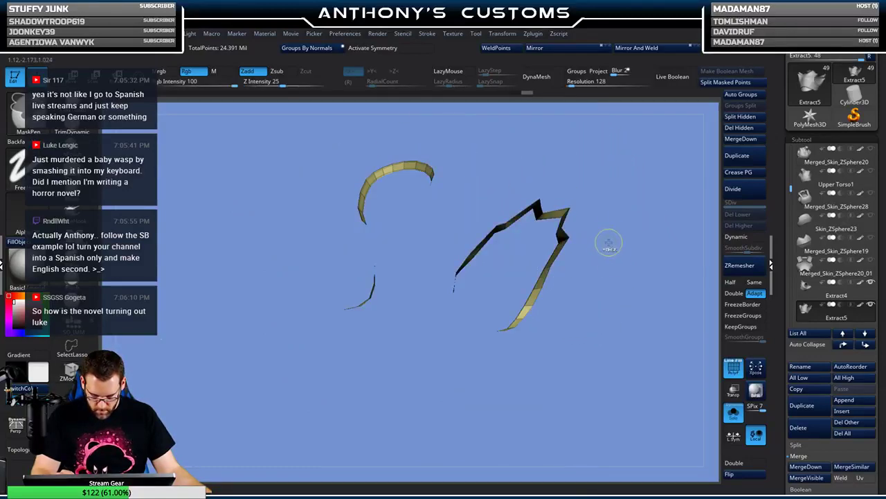
pyautogui.keyDown('ctrl'); pyautogui.keyDown('shift'); pyautogui.click(608, 243); pyautogui.keyUp('shift'); pyautogui.keyUp('ctrl')
# - Isolate the torso's inner surface, give it a polygroup color distinct from the outside and rims, and unhide everything
pyautogui.moveTo(623, 282)
pyautogui.mouseDown()
pyautogui.moveTo(613, 282)
pyautogui.moveTo(589, 339)
pyautogui.moveTo(634, 308)
pyautogui.moveTo(634, 279)
pyautogui.moveTo(623, 268)
pyautogui.mouseUp()
pyautogui.keyDown('ctrl'); pyautogui.keyDown('shift'); pyautogui.click(531, 252); pyautogui.keyUp('shift'); pyautogui.keyUp('ctrl')
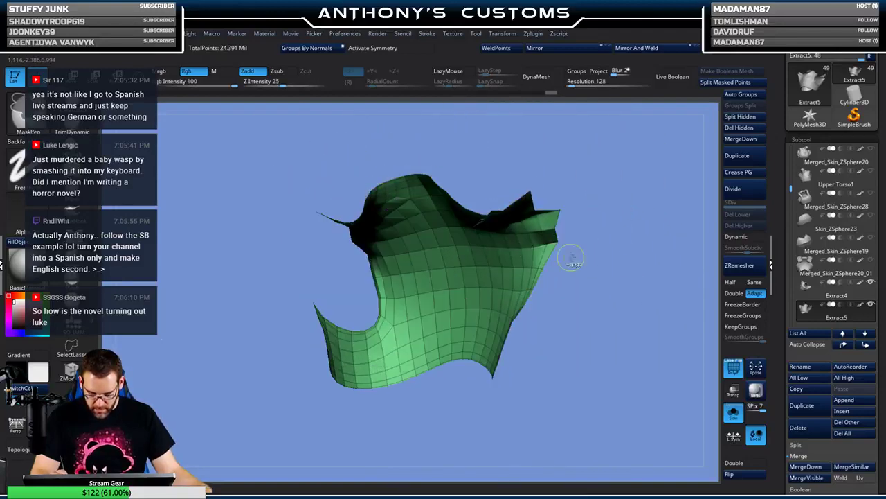
pyautogui.hotkey('ctrl', 'w')
pyautogui.hotkey('ctrl', 'w')
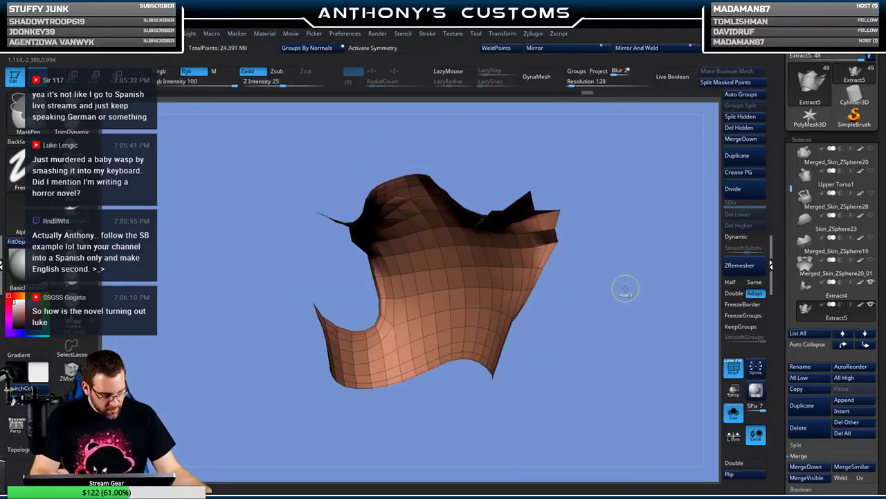
pyautogui.hotkey('ctrl', 'w')
pyautogui.keyDown('ctrl'); pyautogui.keyDown('shift'); pyautogui.click(631, 291); pyautogui.keyUp('shift'); pyautogui.keyUp('ctrl')
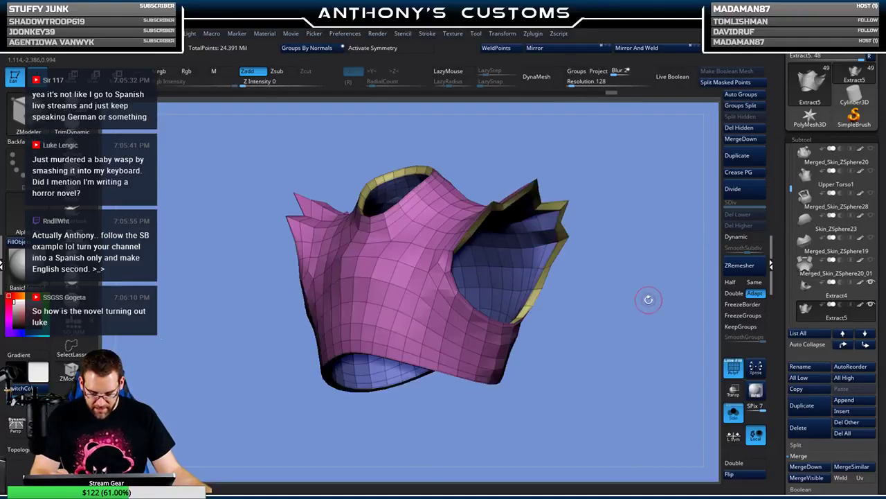
# - Isolate the torso garment's outer surface, hiding the rims and inner surface
pyautogui.moveTo(646, 299)
pyautogui.mouseDown()
pyautogui.moveTo(629, 336)
pyautogui.moveTo(669, 321)
pyautogui.moveTo(630, 297)
pyautogui.mouseUp()
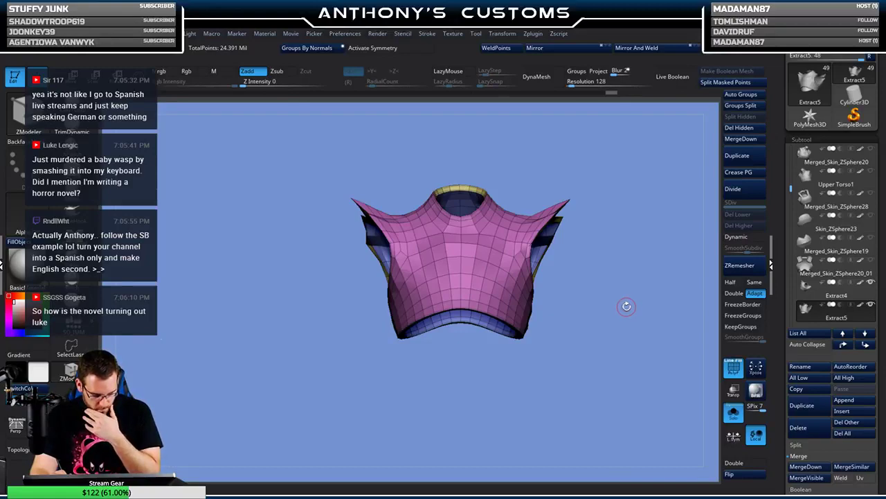
pyautogui.moveTo(621, 306); pyautogui.dragTo(640, 391)
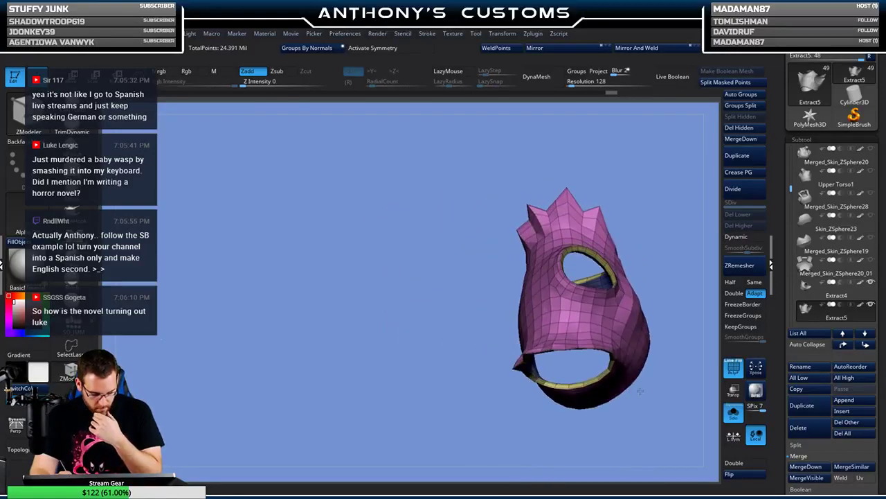
pyautogui.moveTo(666, 202); pyautogui.dragTo(578, 206)
pyautogui.moveTo(590, 270)
pyautogui.mouseDown()
pyautogui.moveTo(560, 266)
pyautogui.moveTo(587, 261)
pyautogui.mouseUp()
pyautogui.moveTo(550, 202); pyautogui.dragTo(557, 241)
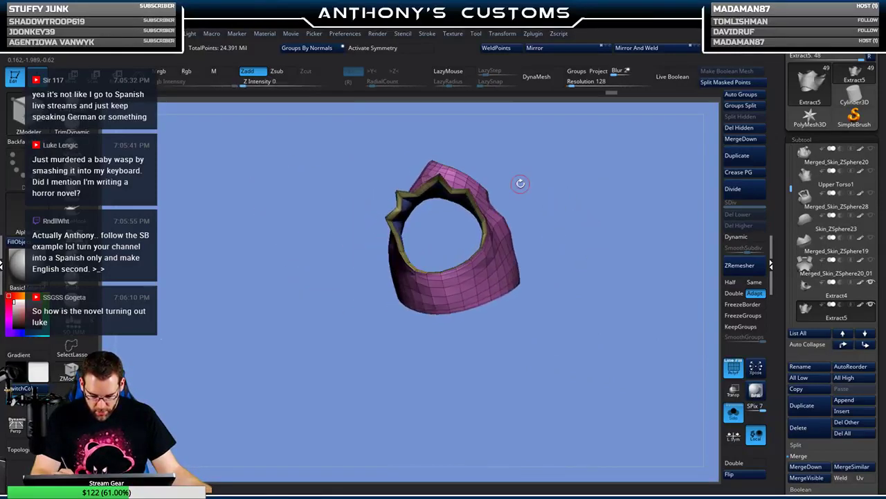
pyautogui.hotkey('ctrl', 'shift')
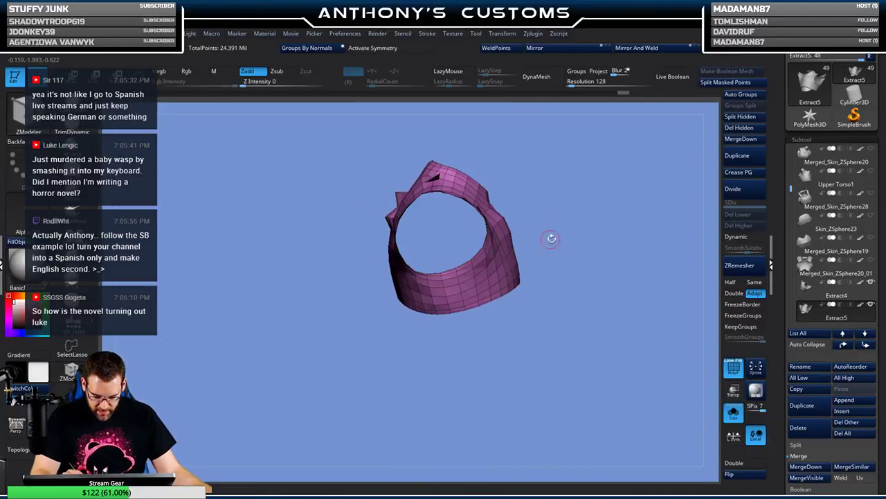
# - Set ZModeler's polygon action to Polygroup A Poly and give the strip of polygons across both shoulders a new polygroup
pyautogui.moveTo(551, 237); pyautogui.dragTo(568, 277)
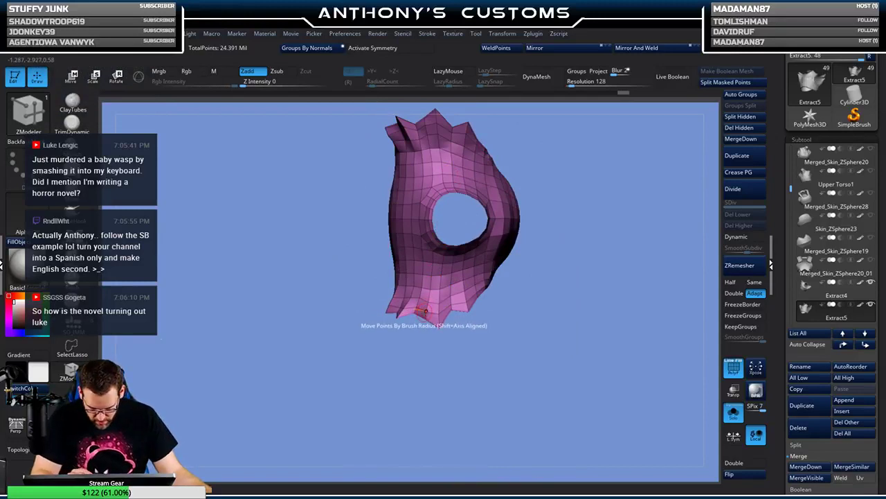
pyautogui.press('space')
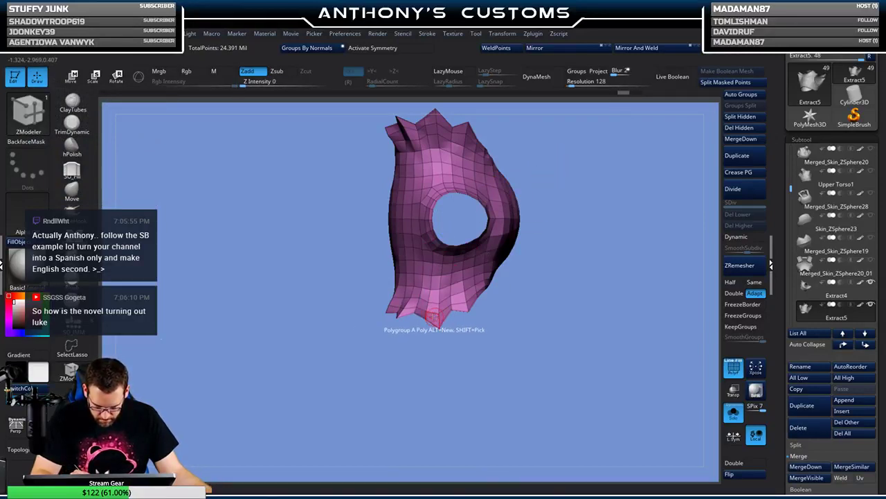
pyautogui.click(434, 317)
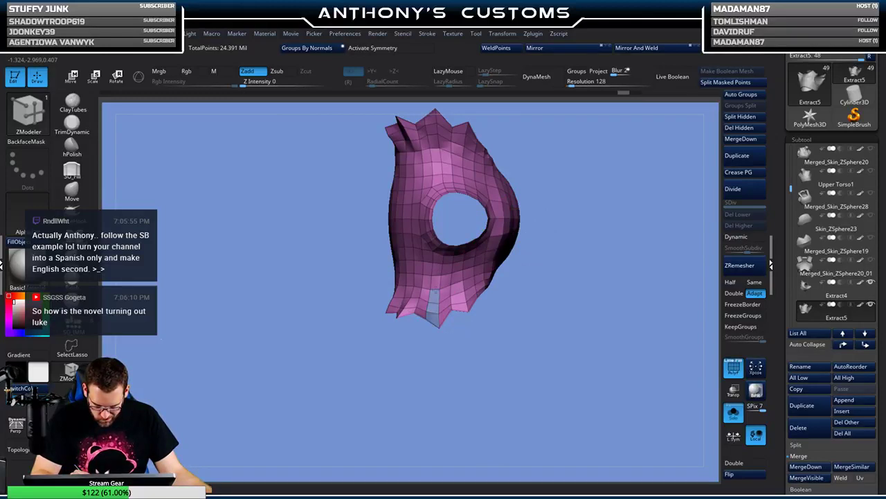
pyautogui.moveTo(440, 259); pyautogui.dragTo(440, 250)
pyautogui.moveTo(554, 220); pyautogui.dragTo(437, 184)
pyautogui.click(435, 183)
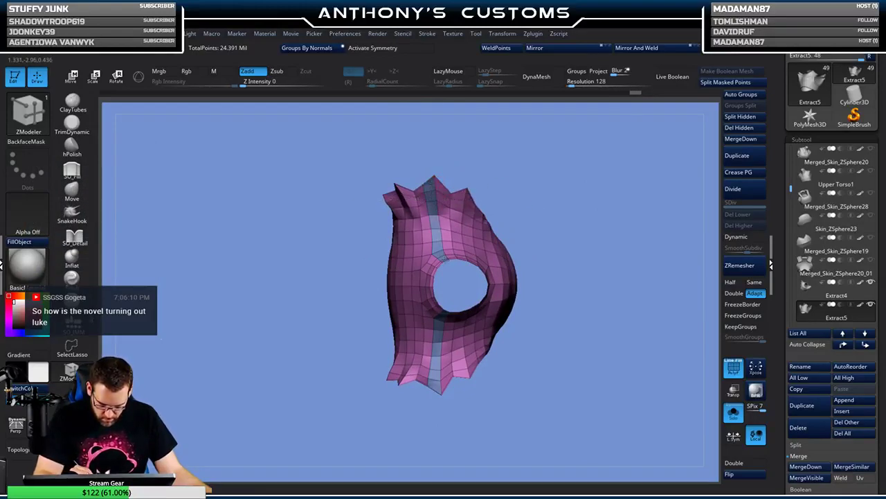
# - Assign the vertical strip of polygons beneath each armhole to the same polygroup as the shoulder strips
pyautogui.moveTo(545, 192)
pyautogui.mouseDown()
pyautogui.moveTo(586, 228)
pyautogui.moveTo(583, 256)
pyautogui.moveTo(573, 154)
pyautogui.moveTo(552, 250)
pyautogui.moveTo(552, 210)
pyautogui.moveTo(534, 190)
pyautogui.mouseUp()
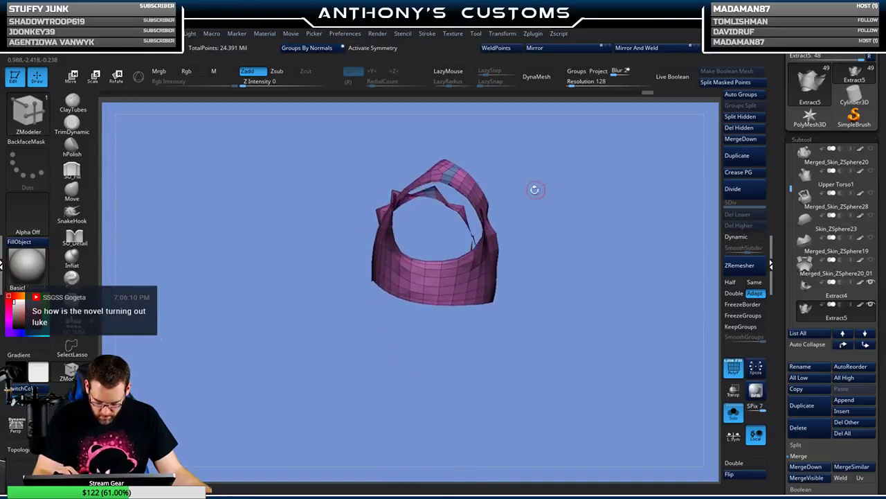
pyautogui.click(430, 296)
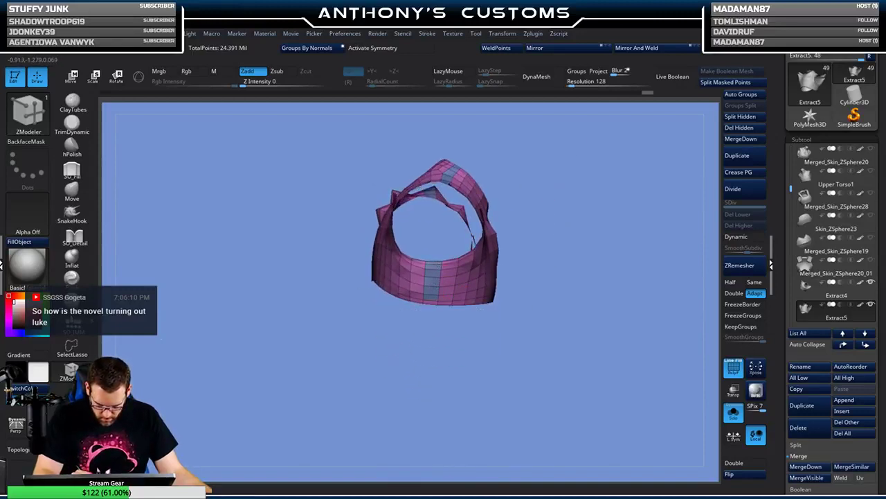
pyautogui.moveTo(584, 231); pyautogui.dragTo(552, 250)
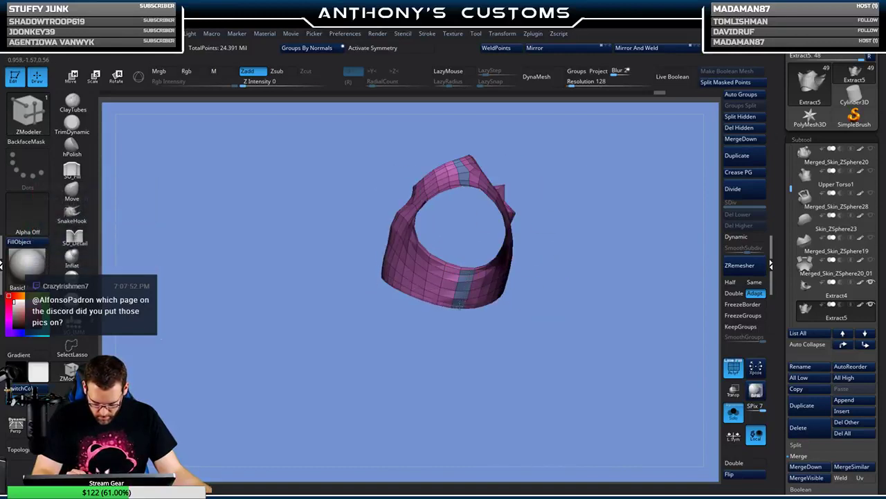
# - Return the underarm strip to the body polygroup, regroup the neighbouring polygon column as the new side strip, and unhide the whole mesh
pyautogui.moveTo(597, 222); pyautogui.dragTo(644, 217)
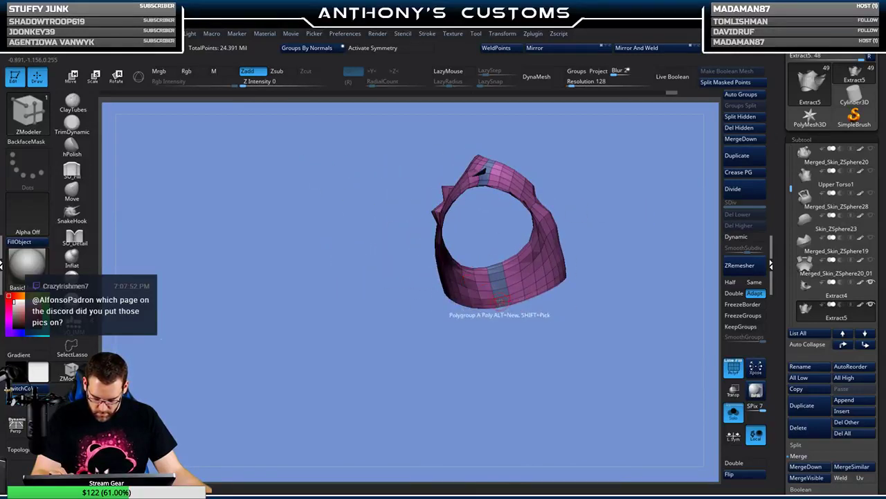
pyautogui.click(516, 278)
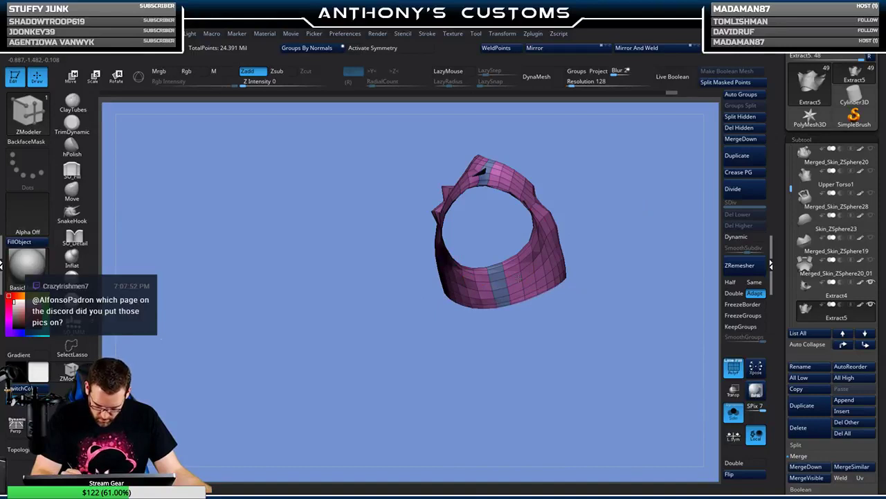
pyautogui.click(518, 277)
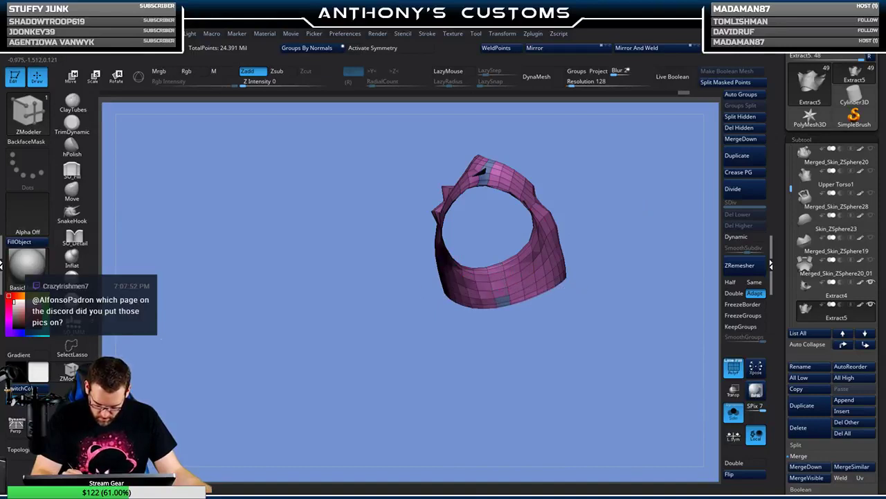
pyautogui.moveTo(550, 149); pyautogui.dragTo(553, 199)
pyautogui.click(487, 174)
pyautogui.moveTo(617, 226); pyautogui.dragTo(615, 176)
pyautogui.click(483, 279)
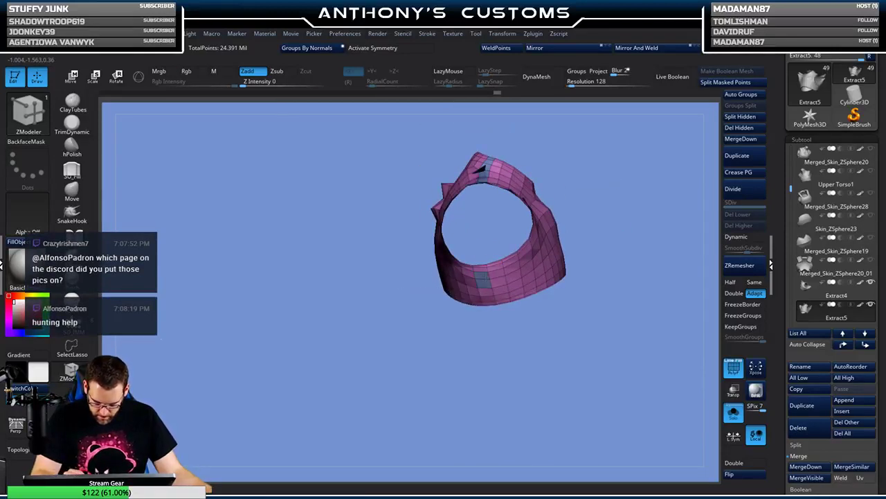
pyautogui.keyDown('ctrl'); pyautogui.keyDown('shift'); pyautogui.click(487, 279); pyautogui.keyUp('shift'); pyautogui.keyUp('ctrl')
pyautogui.keyDown('ctrl'); pyautogui.keyDown('shift'); pyautogui.click(632, 214); pyautogui.keyUp('shift'); pyautogui.keyUp('ctrl')
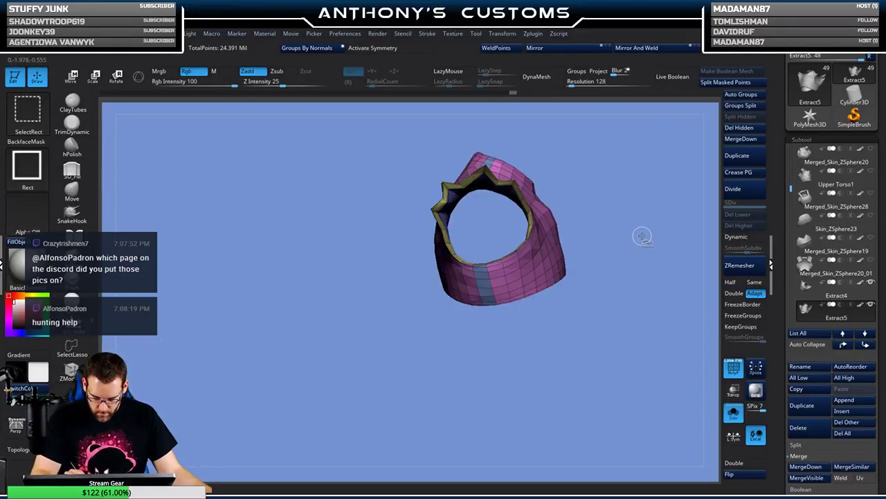
# - Isolate the outer front and back panels without the dividing strips and regroup them with Groups By Normals
pyautogui.moveTo(632, 214)
pyautogui.mouseDown()
pyautogui.moveTo(647, 220)
pyautogui.moveTo(641, 214)
pyautogui.mouseUp()
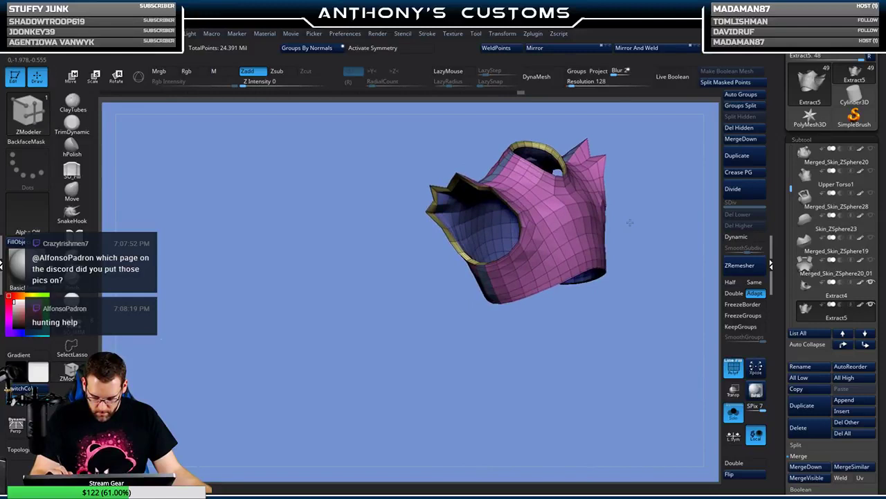
pyautogui.keyDown('ctrl'); pyautogui.keyDown('shift'); pyautogui.click(560, 246); pyautogui.keyUp('shift'); pyautogui.keyUp('ctrl')
pyautogui.keyDown('ctrl'); pyautogui.keyDown('shift'); pyautogui.click(576, 323); pyautogui.keyUp('shift'); pyautogui.keyUp('ctrl')
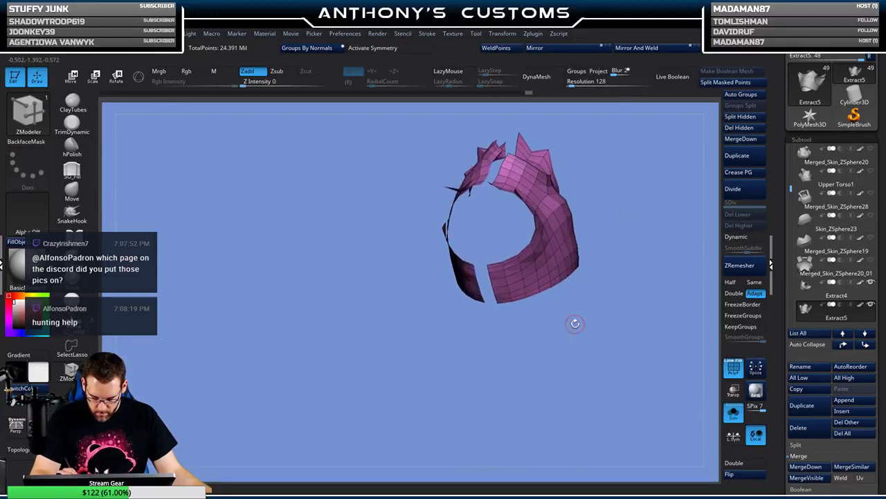
pyautogui.click(327, 47)
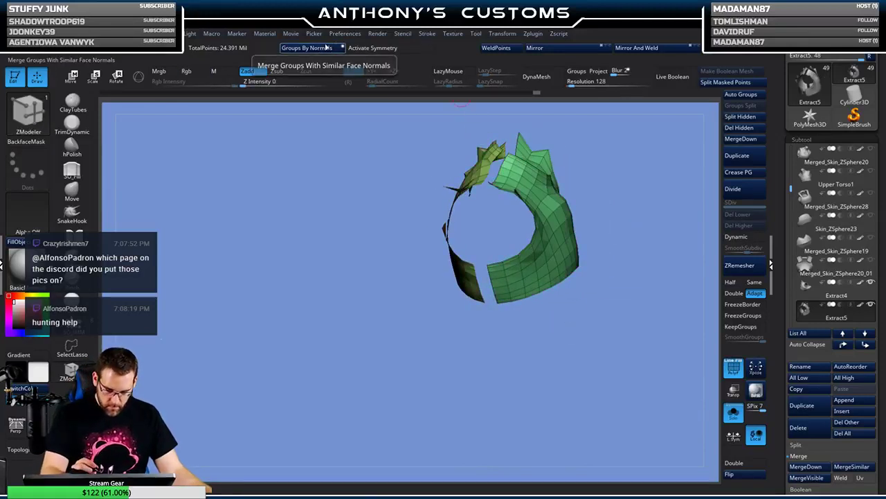
# - Isolate the outer front panel, assign it a new polygroup color distinct from the back panel, and unhide everything
pyautogui.keyDown('ctrl'); pyautogui.keyDown('shift'); pyautogui.click(466, 270); pyautogui.keyUp('shift'); pyautogui.keyUp('ctrl')
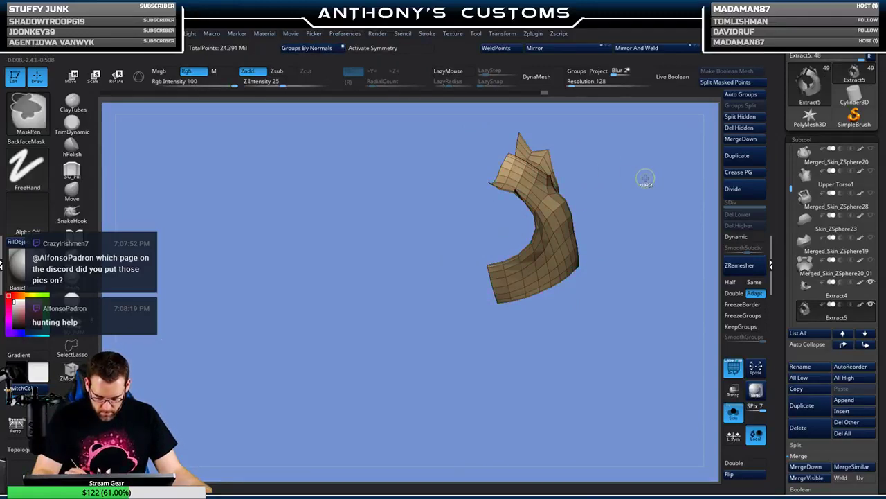
pyautogui.hotkey('shift', 'f')
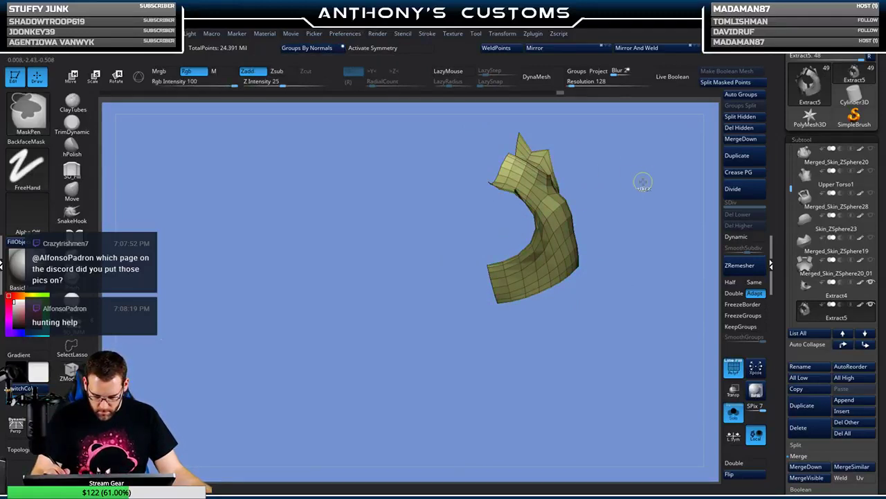
pyautogui.hotkey('ctrl', 'w')
pyautogui.press('b')
pyautogui.press('z')
pyautogui.press('m')
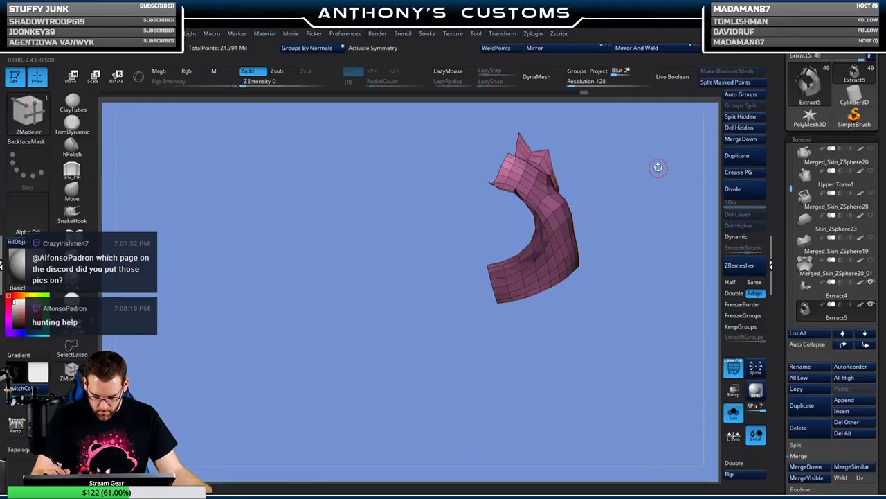
pyautogui.keyDown('ctrl'); pyautogui.keyDown('shift'); pyautogui.click(667, 218); pyautogui.keyUp('shift'); pyautogui.keyUp('ctrl')
pyautogui.moveTo(644, 231)
pyautogui.mouseDown()
pyautogui.moveTo(654, 206)
pyautogui.moveTo(594, 240)
pyautogui.mouseUp()
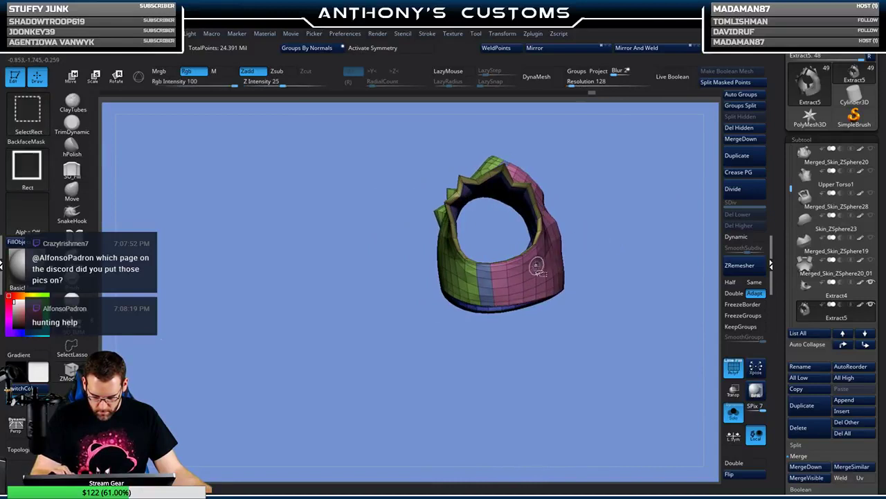
# - Isolate the front panel together with the shoulder and side strips, merge them into one polygroup, and show the whole mesh
pyautogui.keyDown('ctrl'); pyautogui.keyDown('shift'); pyautogui.click(537, 264); pyautogui.keyUp('shift'); pyautogui.keyUp('ctrl')
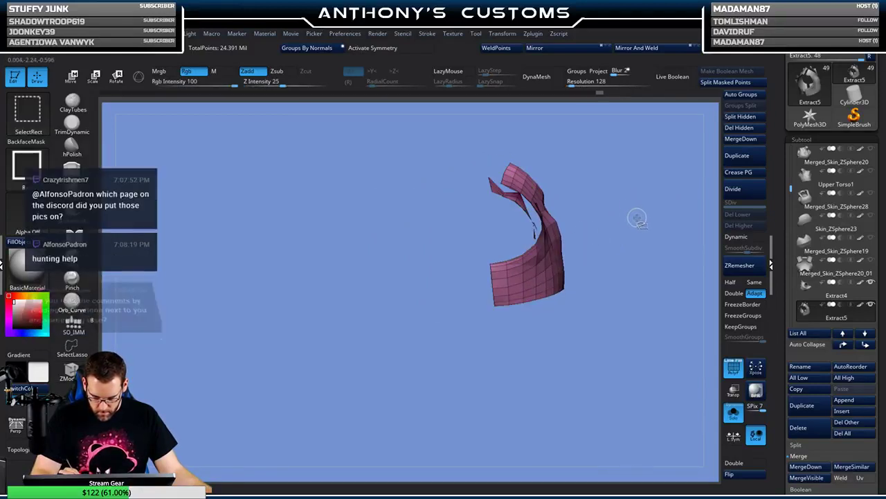
pyautogui.keyDown('ctrl'); pyautogui.keyDown('shift'); pyautogui.moveTo(637, 211); pyautogui.dragTo(642, 231); pyautogui.keyUp('shift'); pyautogui.keyUp('ctrl')
pyautogui.keyDown('ctrl'); pyautogui.keyDown('shift'); pyautogui.click(487, 278); pyautogui.keyUp('shift'); pyautogui.keyUp('ctrl')
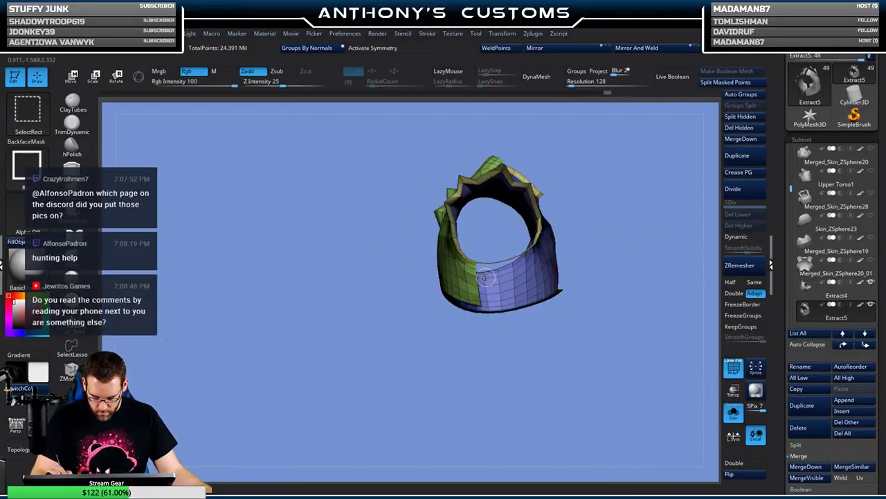
pyautogui.moveTo(618, 204)
pyautogui.mouseDown()
pyautogui.moveTo(647, 259)
pyautogui.moveTo(596, 263)
pyautogui.moveTo(556, 233)
pyautogui.moveTo(585, 216)
pyautogui.moveTo(656, 209)
pyautogui.mouseUp()
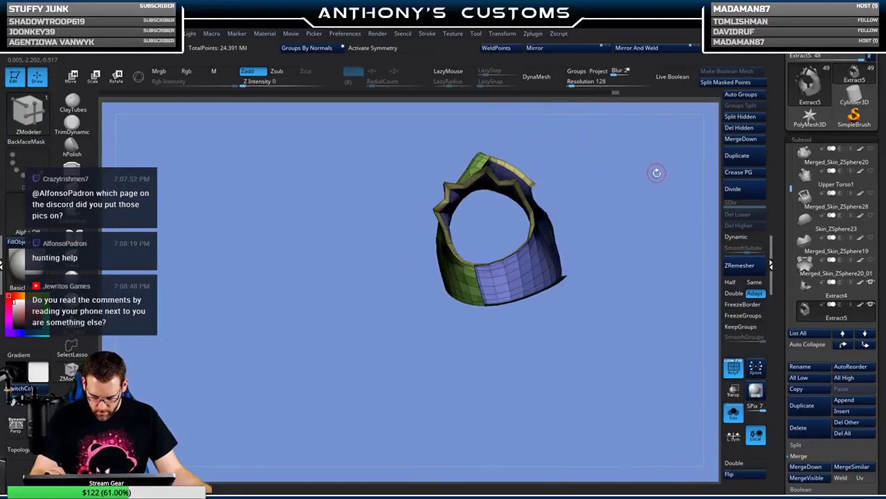
pyautogui.moveTo(656, 173); pyautogui.dragTo(654, 210)
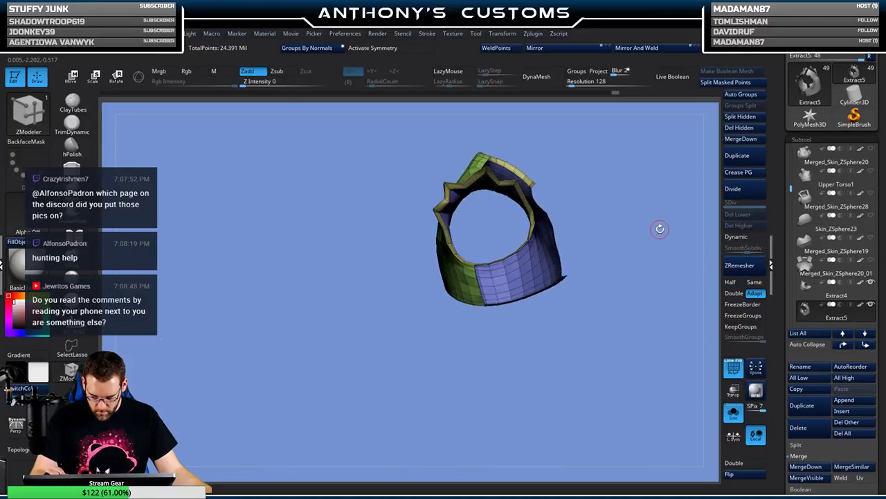
pyautogui.hotkey('ctrl', 'shift')
pyautogui.keyDown('ctrl'); pyautogui.keyDown('shift'); pyautogui.click(651, 237); pyautogui.keyUp('shift'); pyautogui.keyUp('ctrl')
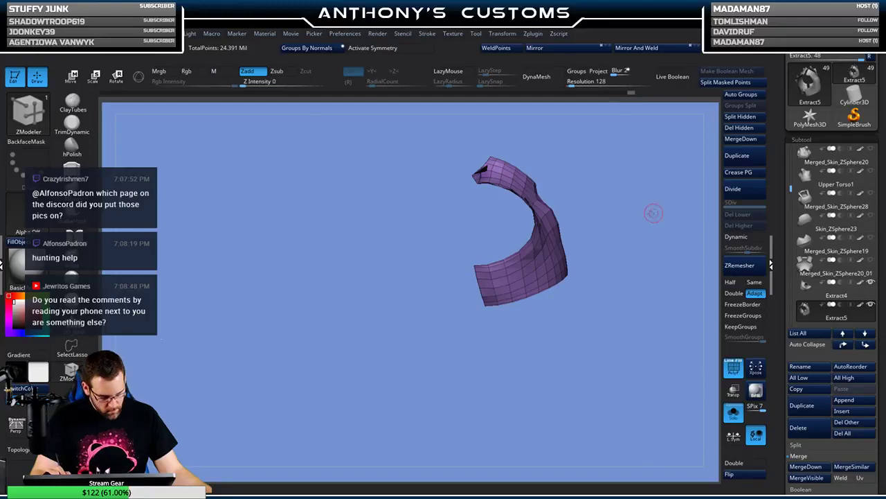
pyautogui.moveTo(653, 213)
pyautogui.mouseDown()
pyautogui.moveTo(600, 215)
pyautogui.moveTo(640, 255)
pyautogui.moveTo(591, 345)
pyautogui.moveTo(466, 262)
pyautogui.moveTo(637, 268)
pyautogui.moveTo(640, 337)
pyautogui.moveTo(603, 354)
pyautogui.moveTo(565, 266)
pyautogui.moveTo(563, 333)
pyautogui.moveTo(585, 270)
pyautogui.moveTo(626, 287)
pyautogui.moveTo(621, 325)
pyautogui.moveTo(607, 348)
pyautogui.moveTo(575, 346)
pyautogui.moveTo(516, 380)
pyautogui.mouseUp()
pyautogui.keyDown('ctrl'); pyautogui.keyDown('shift'); pyautogui.click(659, 258); pyautogui.keyUp('shift'); pyautogui.keyUp('ctrl')
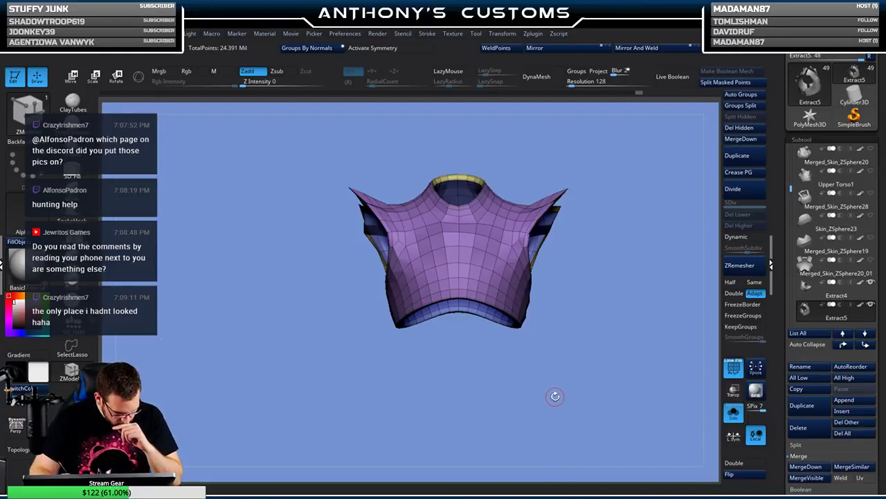
# - Check the regrouped garment from the front and save the project
pyautogui.moveTo(610, 354); pyautogui.dragTo(561, 365)
pyautogui.moveTo(591, 257); pyautogui.dragTo(620, 303)
pyautogui.keyDown('ctrl'); pyautogui.keyDown('shift'); pyautogui.click(502, 226); pyautogui.keyUp('shift'); pyautogui.keyUp('ctrl')
pyautogui.press('ctrl')
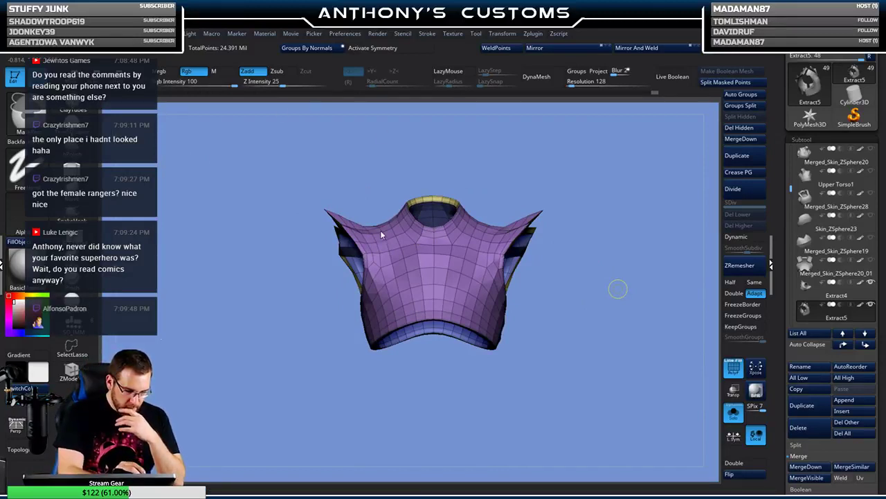
pyautogui.hotkey('ctrl', 's')
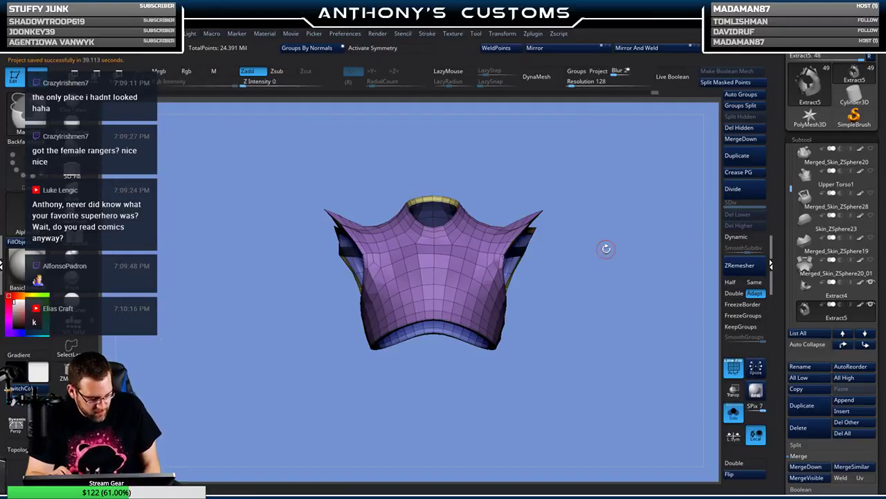
# - Unwrap the torso garment with UV Master, using its polygroups as UV islands
pyautogui.moveTo(607, 257); pyautogui.dragTo(630, 263)
pyautogui.click(533, 34)
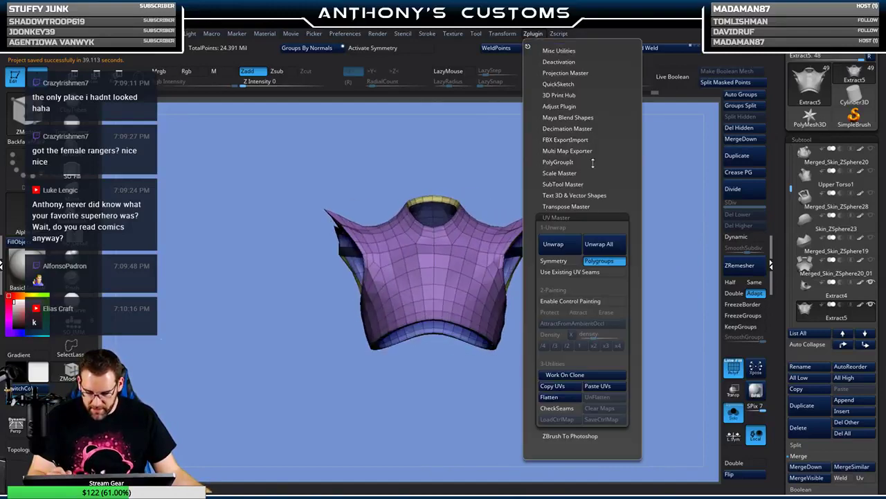
pyautogui.click(534, 35)
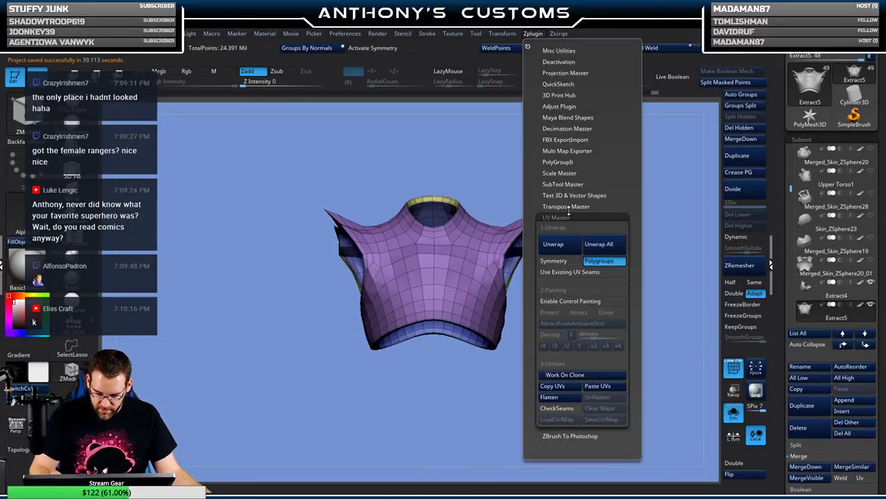
pyautogui.click(566, 244)
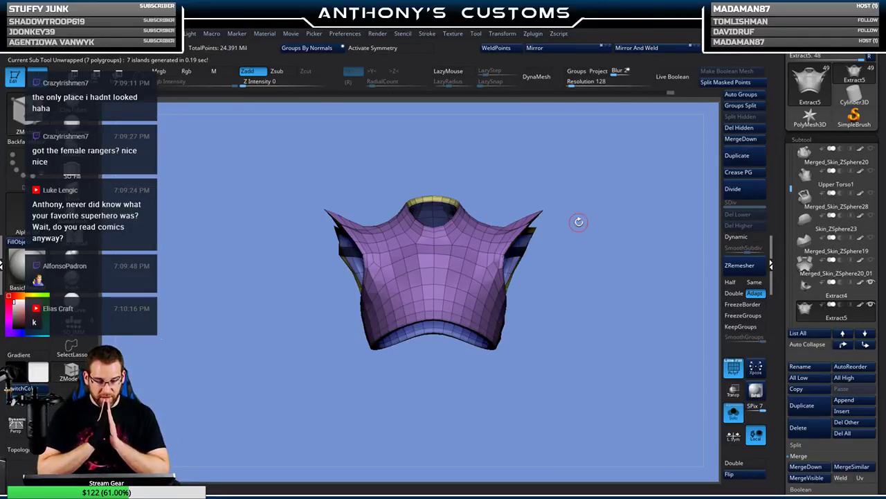
# - Preview the torso garment's flattened UV layout, return to the 3D mesh and inspect it from an angle
pyautogui.click(530, 36)
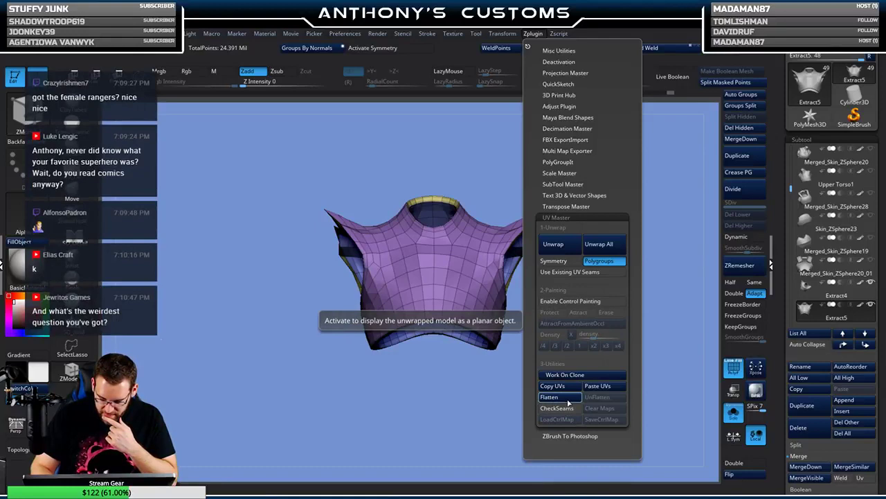
pyautogui.click(567, 400)
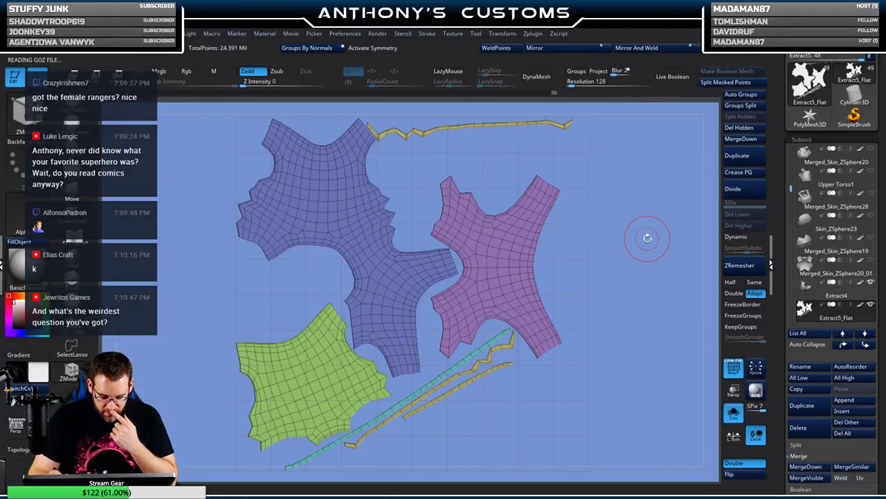
pyautogui.click(533, 33)
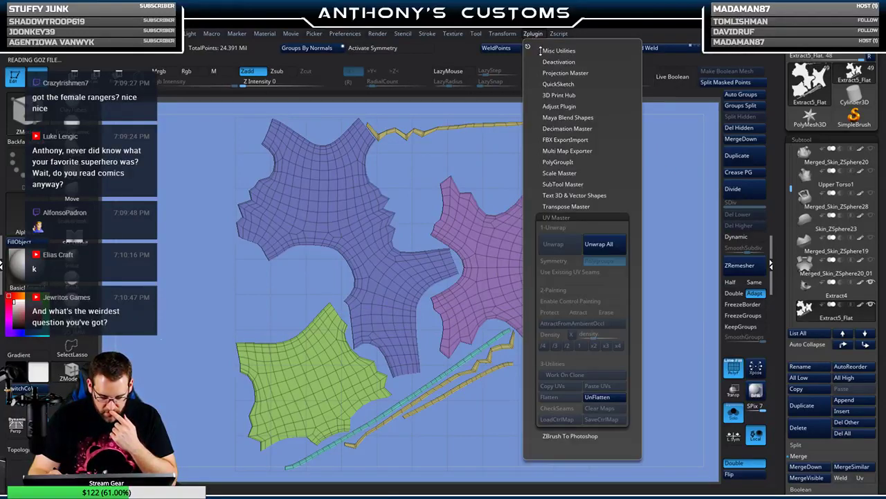
pyautogui.click(597, 397)
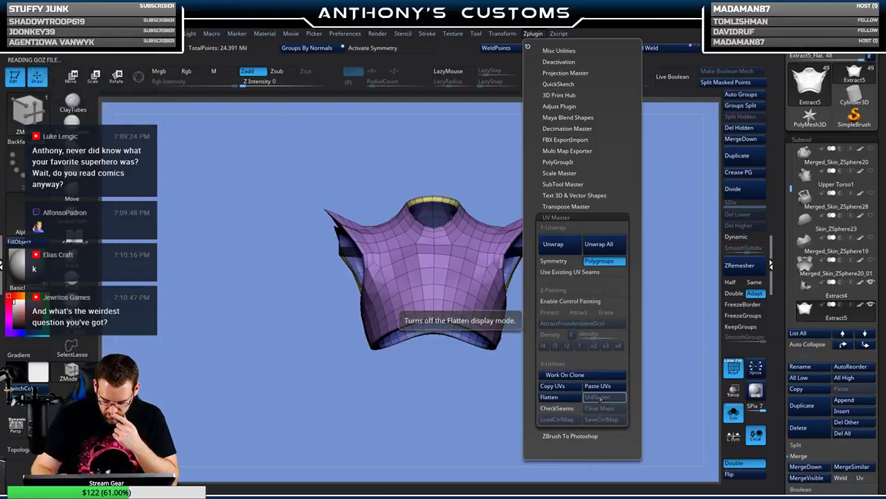
pyautogui.moveTo(612, 309); pyautogui.dragTo(614, 271)
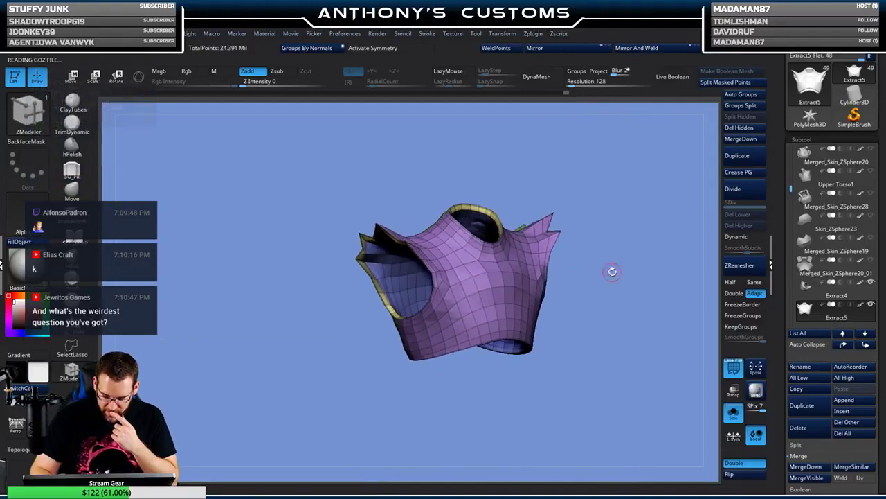
# - Flatten the garment into its UV layout with UV Master and fit all islands in view
pyautogui.click(534, 35)
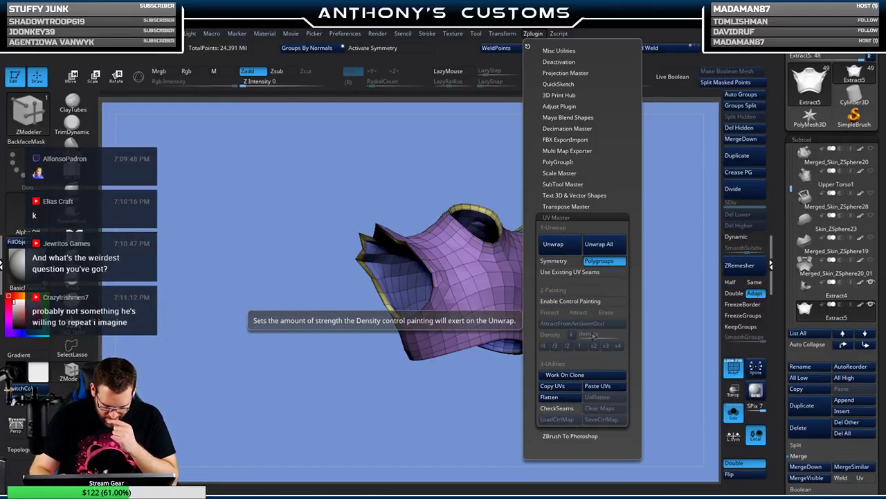
pyautogui.click(562, 397)
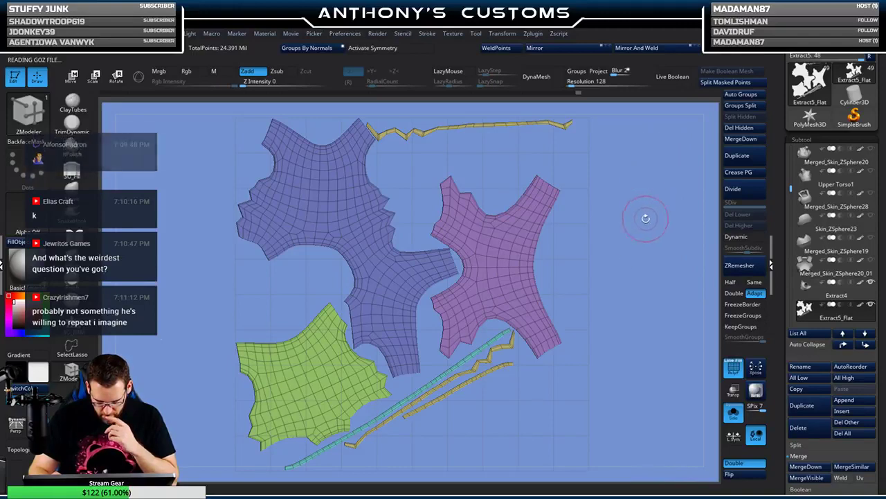
pyautogui.moveTo(637, 260)
pyautogui.mouseDown()
pyautogui.moveTo(637, 240)
pyautogui.moveTo(629, 286)
pyautogui.moveTo(638, 277)
pyautogui.mouseUp()
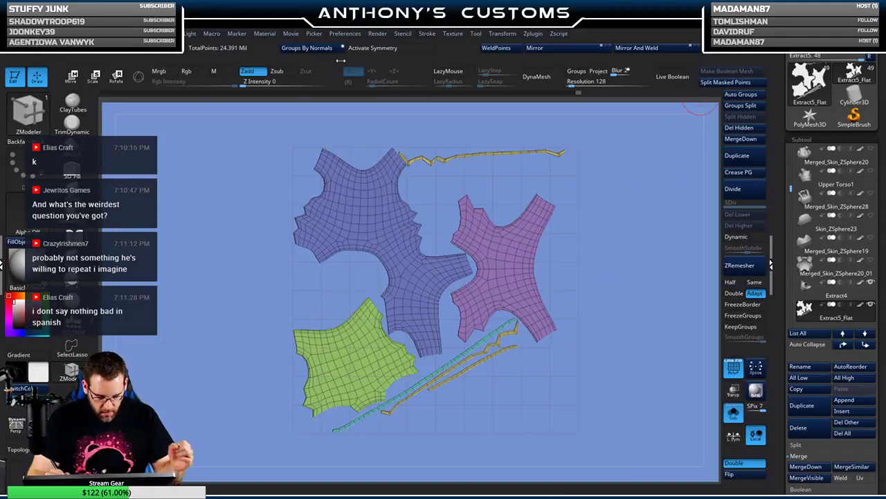
# - Lay a transpose line beside the diagonal yellow rim strips and mask the separate upper yellow strip using MaskLasso
pyautogui.press('r')
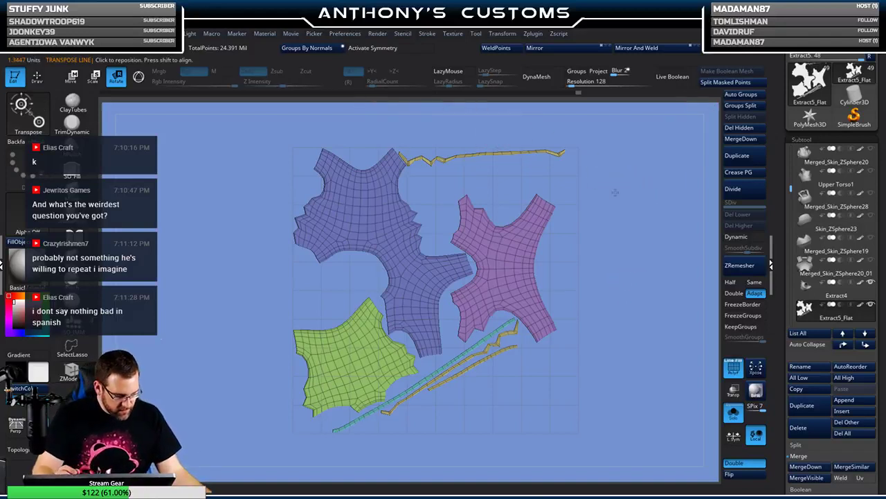
pyautogui.moveTo(488, 359)
pyautogui.mouseDown()
pyautogui.moveTo(572, 323)
pyautogui.moveTo(551, 358)
pyautogui.moveTo(547, 336)
pyautogui.mouseUp()
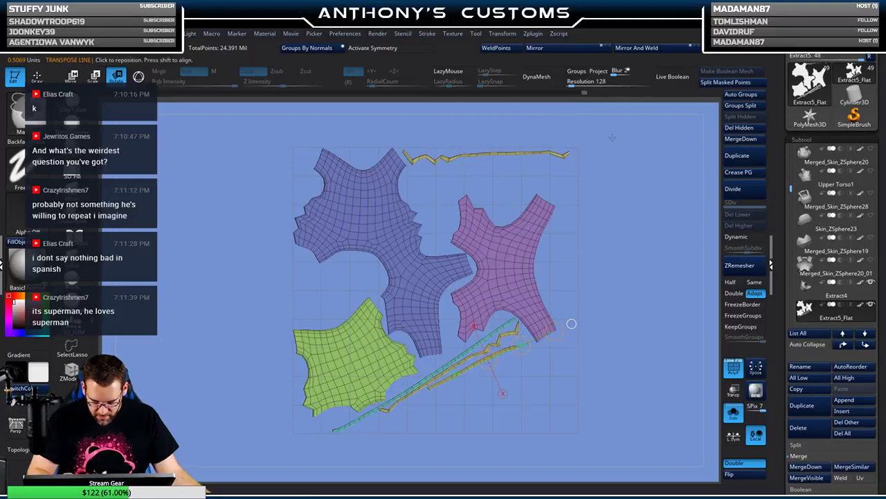
pyautogui.keyDown('ctrl'); pyautogui.moveTo(614, 142); pyautogui.dragTo(405, 172); pyautogui.keyUp('ctrl')
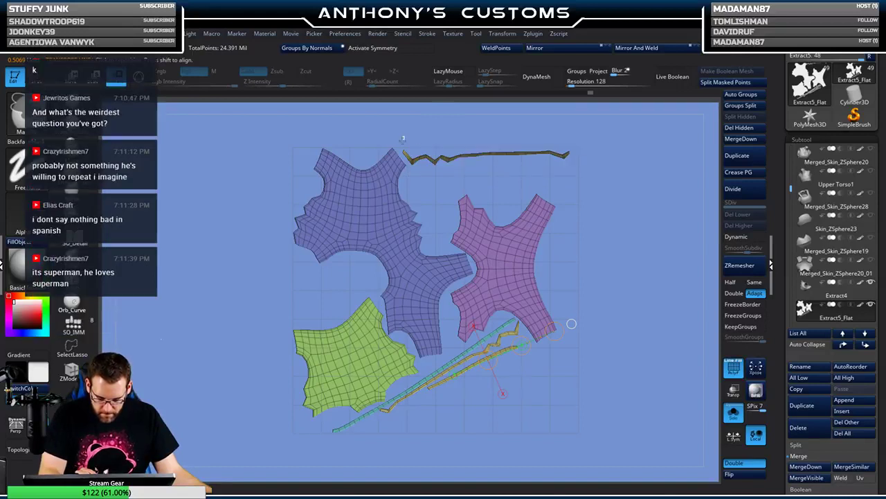
pyautogui.keyDown('ctrl'); pyautogui.moveTo(405, 137); pyautogui.dragTo(427, 158); pyautogui.keyUp('ctrl')
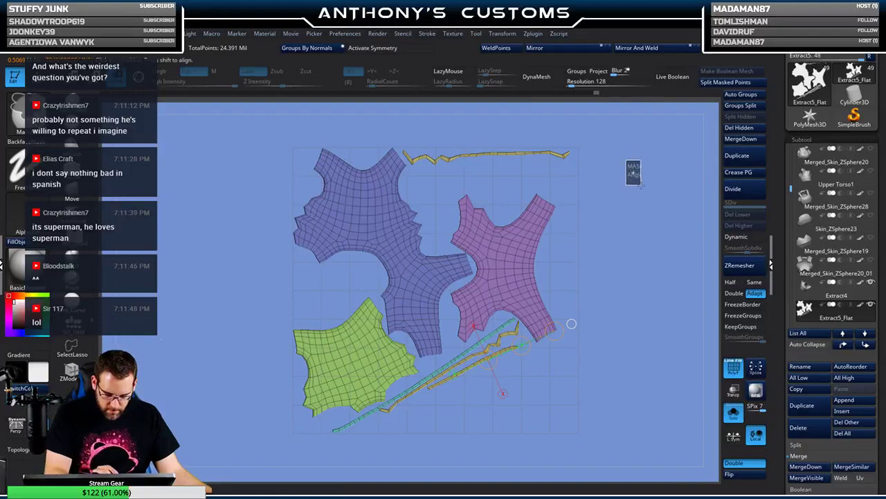
pyautogui.press('b')
pyautogui.press('m')
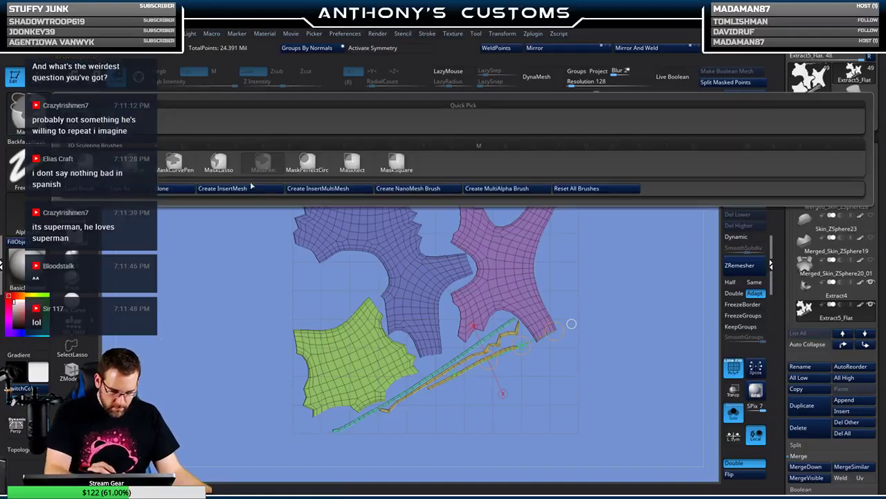
pyautogui.click(225, 166)
pyautogui.moveTo(649, 138)
pyautogui.mouseDown()
pyautogui.moveTo(409, 123)
pyautogui.moveTo(398, 142)
pyautogui.moveTo(409, 161)
pyautogui.moveTo(436, 169)
pyautogui.moveTo(547, 172)
pyautogui.moveTo(637, 160)
pyautogui.mouseUp()
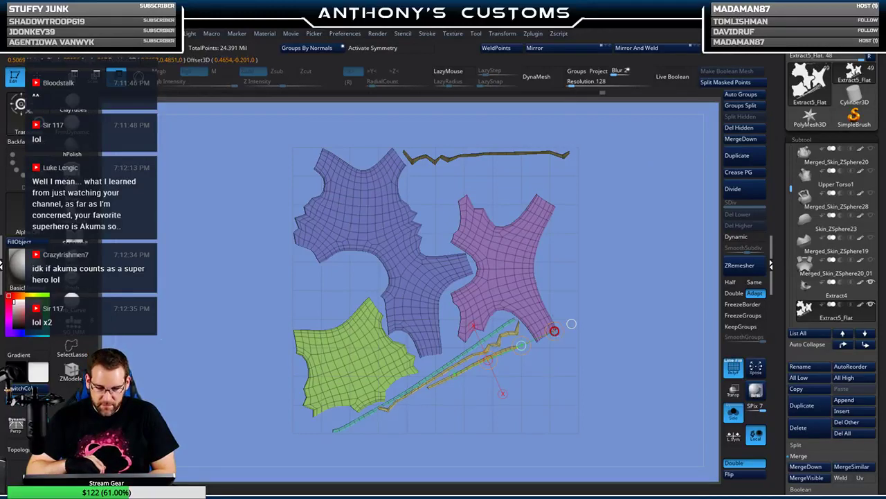
pyautogui.moveTo(554, 331); pyautogui.dragTo(576, 344)
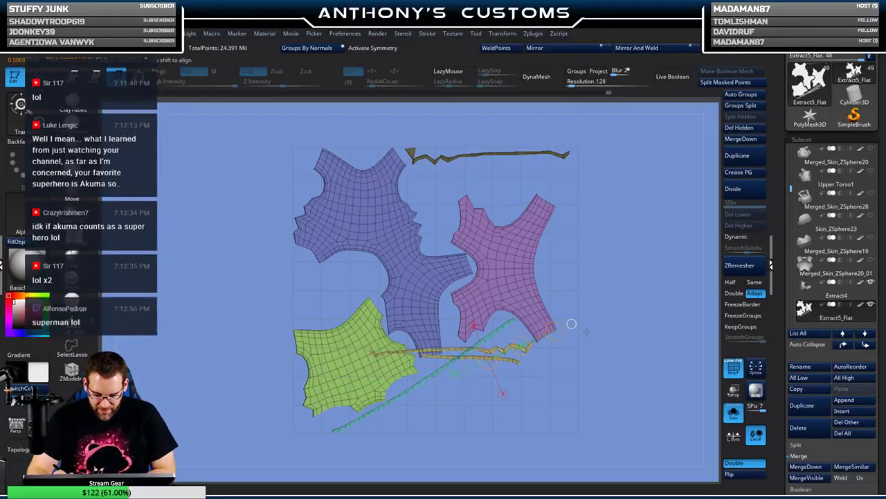
pyautogui.moveTo(553, 331); pyautogui.dragTo(593, 244)
pyautogui.press('ctrl')
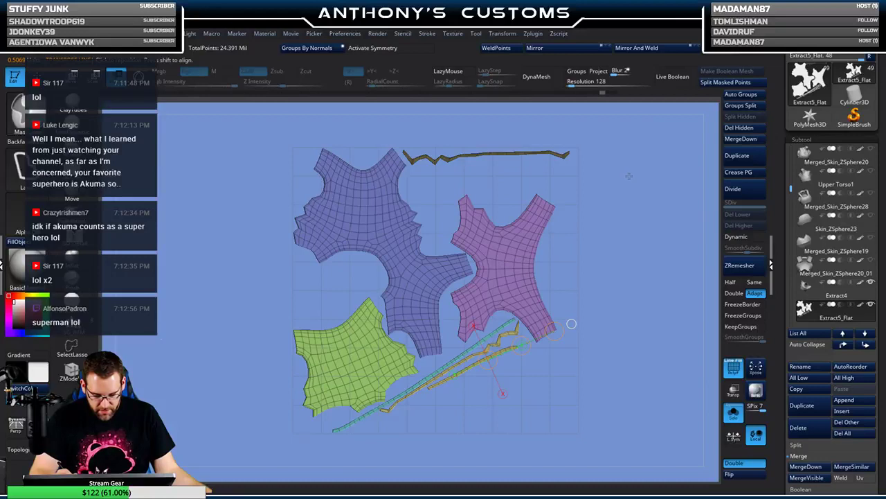
# - Complete the mask on the upper yellow strip, then rotate the diagonal yellow strips level and move them to the UV square's lower edge
pyautogui.moveTo(560, 129)
pyautogui.keyDown('ctrl'); pyautogui.mouseDown()
pyautogui.moveTo(416, 119)
pyautogui.moveTo(400, 142)
pyautogui.moveTo(443, 165)
pyautogui.moveTo(616, 165)
pyautogui.mouseUp(); pyautogui.keyUp('ctrl')
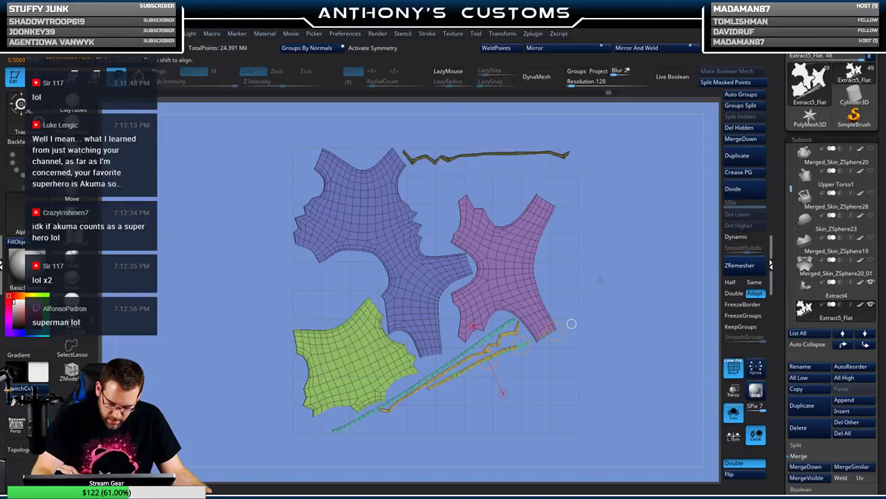
pyautogui.moveTo(554, 331); pyautogui.dragTo(564, 408)
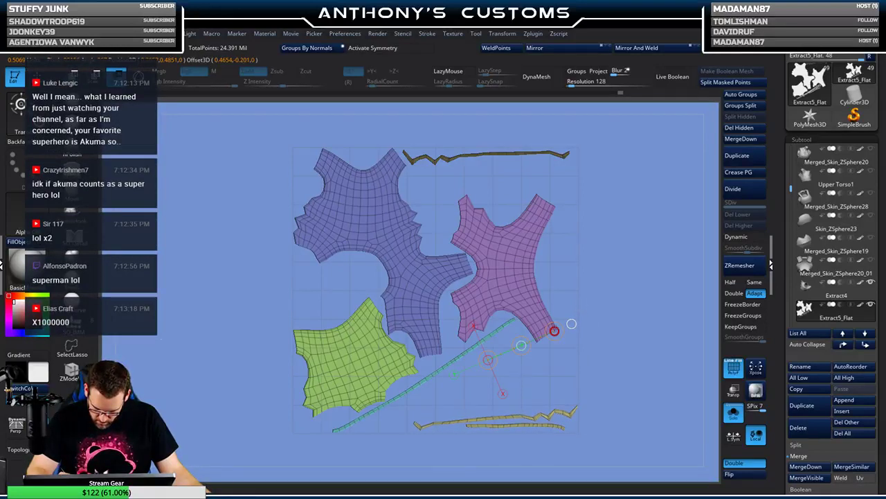
pyautogui.moveTo(554, 331); pyautogui.dragTo(555, 330)
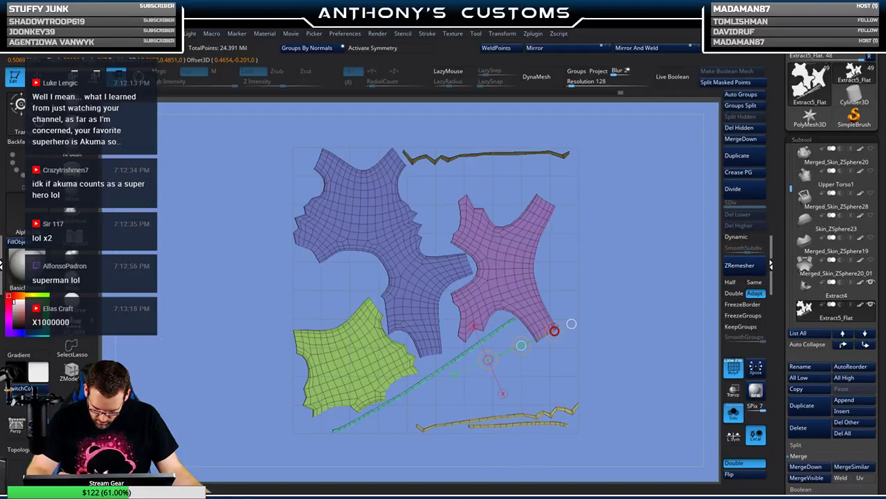
pyautogui.press('w')
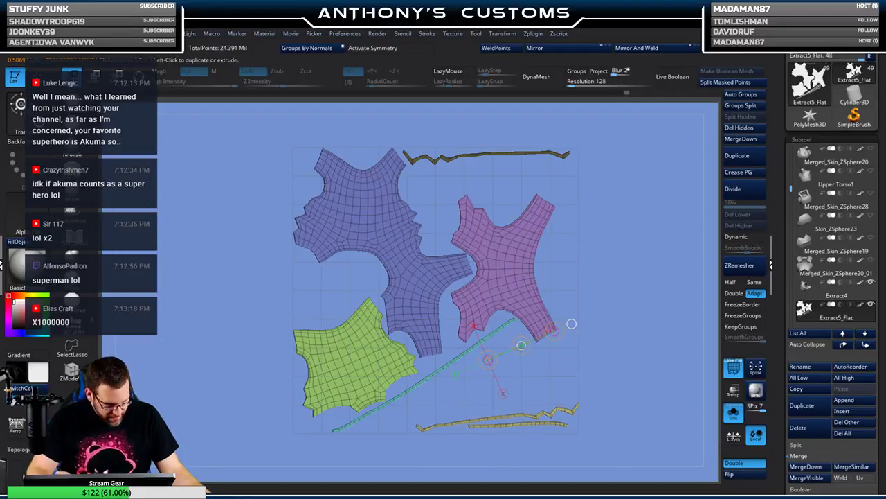
pyautogui.moveTo(523, 346); pyautogui.dragTo(520, 345)
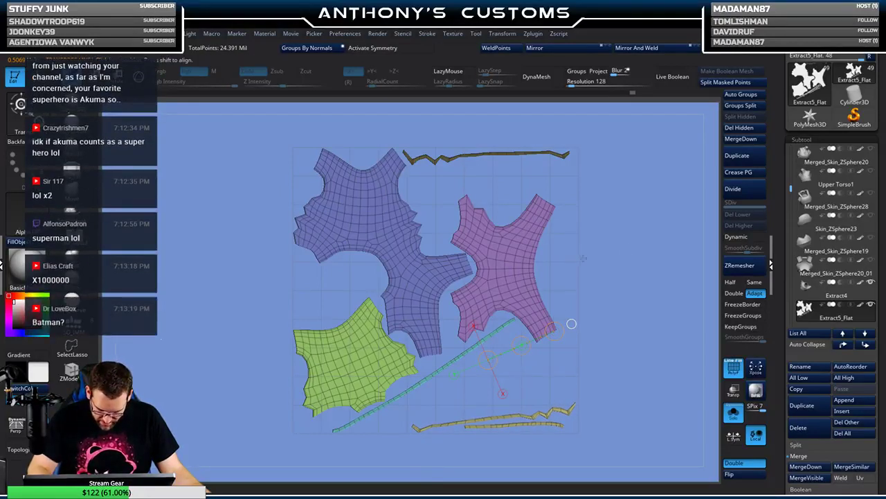
# - Rotate the teal rim strip upright and move it alongside the right edge of the UV square
pyautogui.press('q')
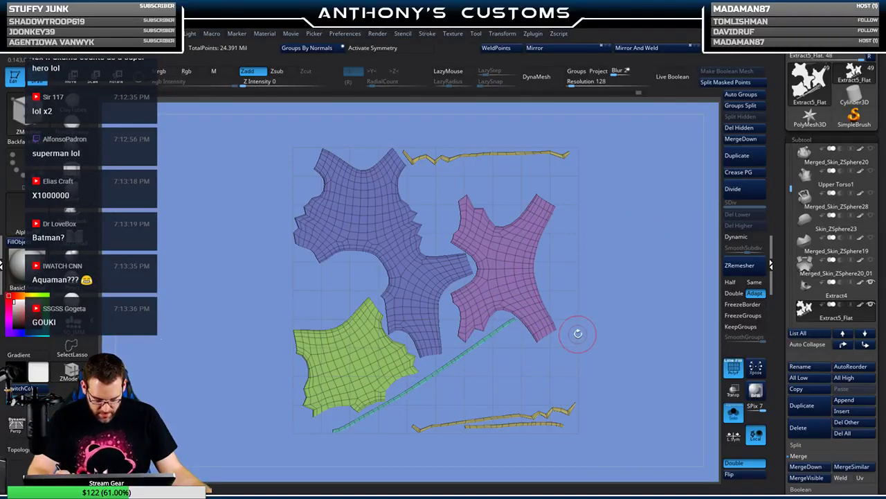
pyautogui.press('w')
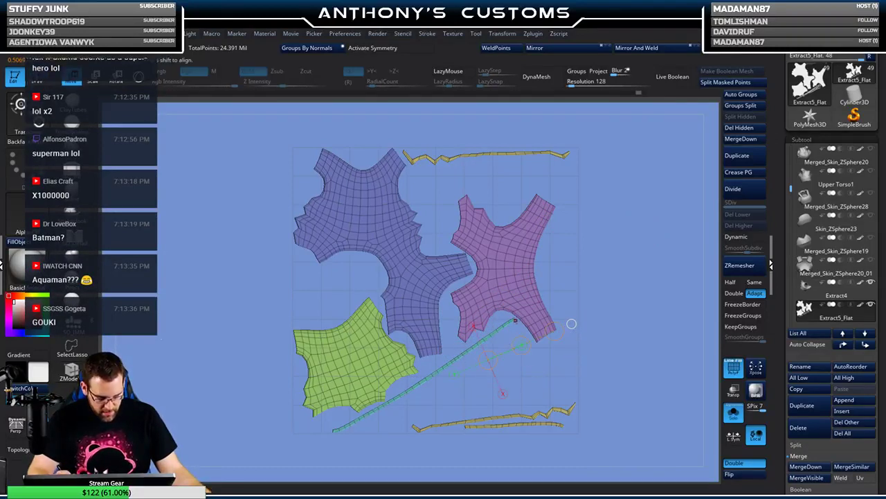
pyautogui.press('r')
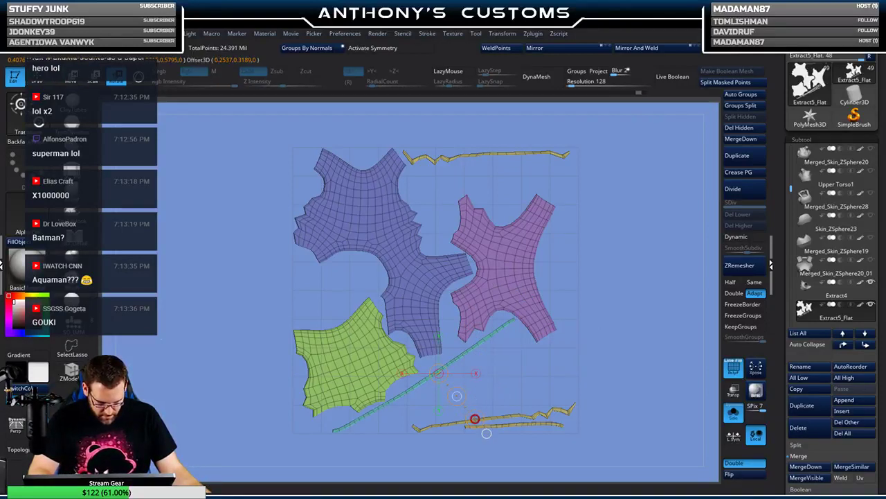
pyautogui.moveTo(475, 418); pyautogui.dragTo(488, 362)
pyautogui.press('q')
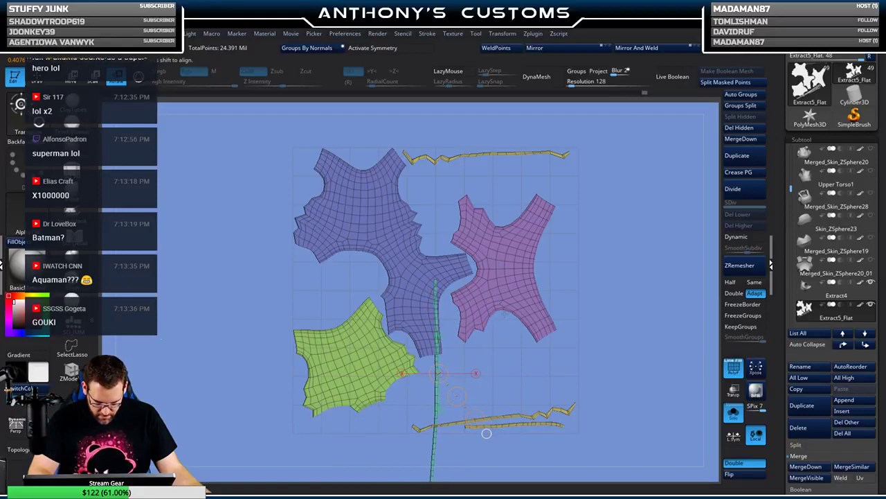
pyautogui.press('w')
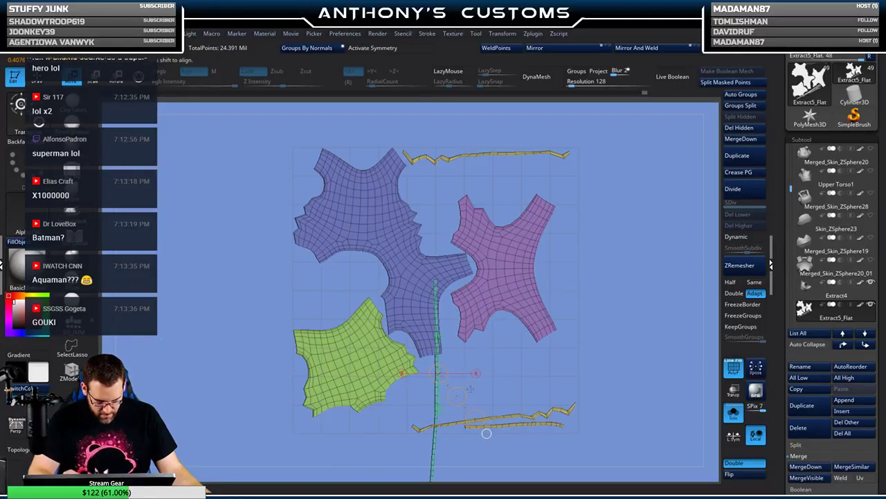
pyautogui.moveTo(457, 395); pyautogui.dragTo(594, 290)
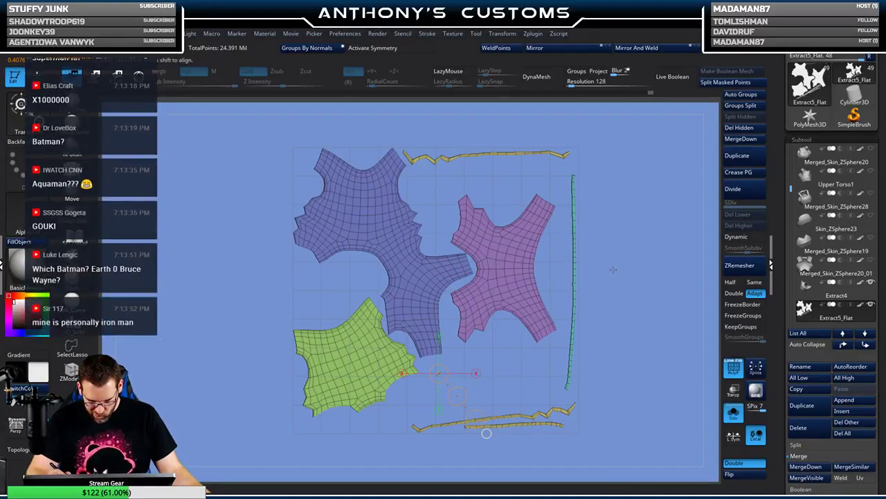
# - Rotate the purple front island so its shoulders point up and move it just beneath the upper yellow strip
pyautogui.press('q')
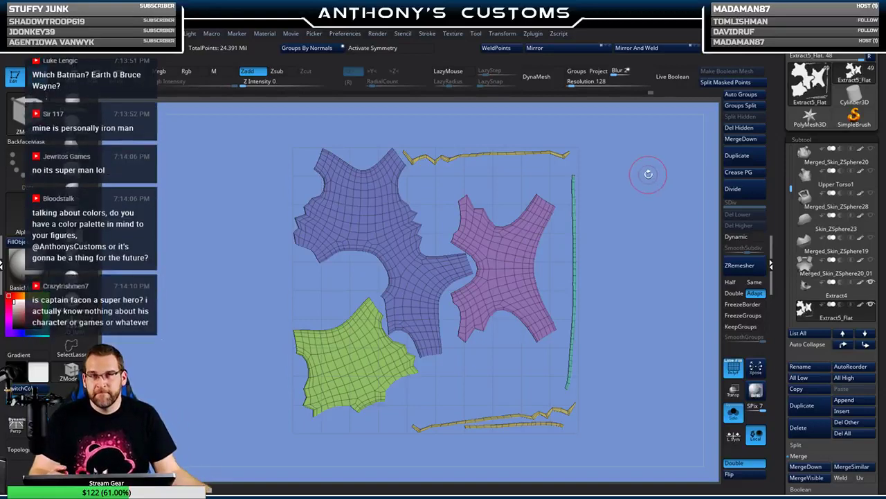
pyautogui.press('w')
pyautogui.moveTo(505, 270)
pyautogui.mouseDown()
pyautogui.moveTo(588, 270)
pyautogui.moveTo(559, 264)
pyautogui.mouseUp()
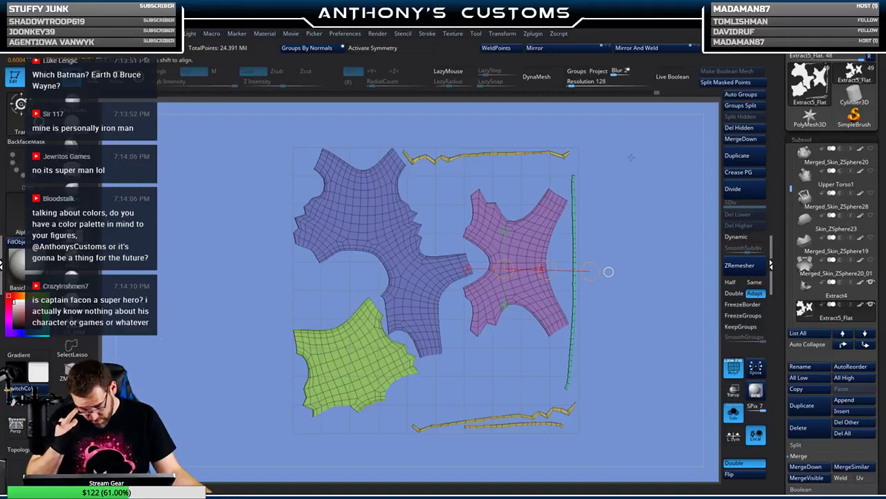
pyautogui.moveTo(589, 271); pyautogui.dragTo(506, 160)
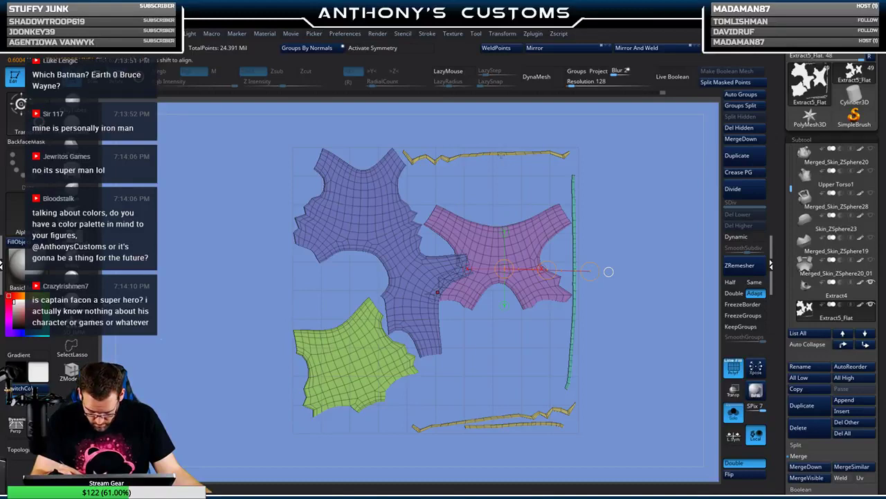
pyautogui.moveTo(547, 269); pyautogui.dragTo(541, 226)
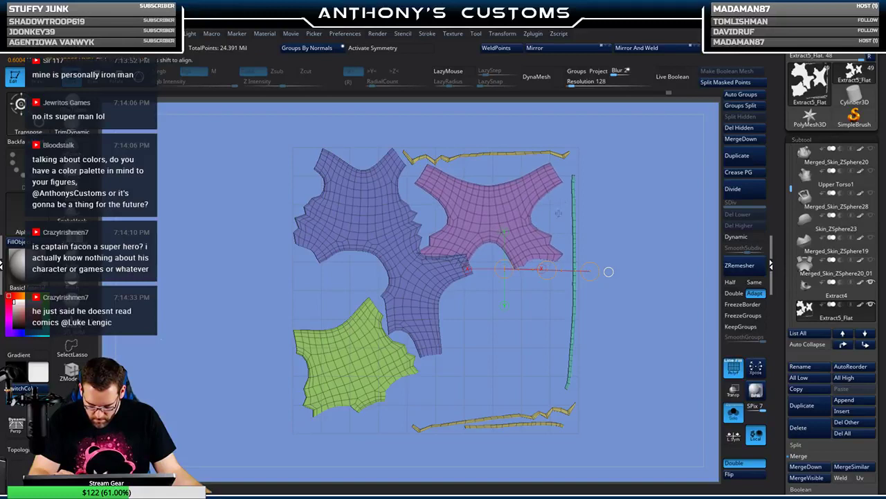
# - Move the blue inner island down, then rotate the green island upside down and place it below the purple island
pyautogui.moveTo(421, 295); pyautogui.dragTo(466, 347)
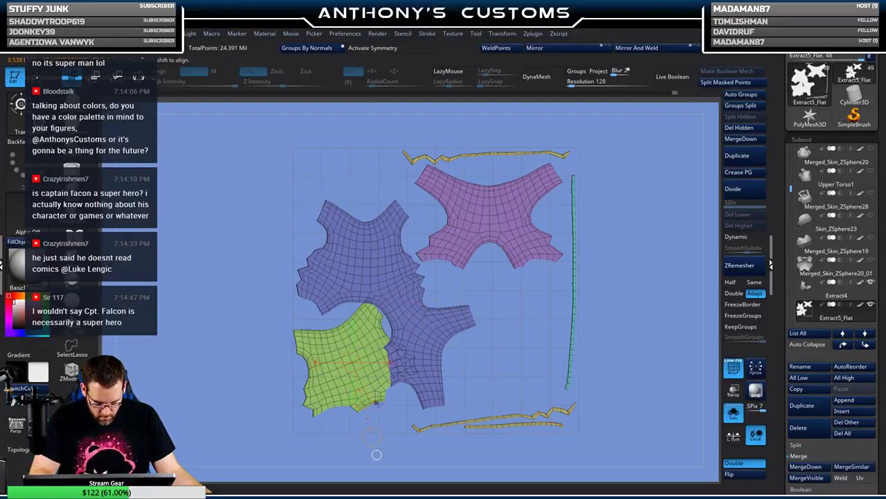
pyautogui.keyDown('alt'); pyautogui.click(352, 361); pyautogui.keyUp('alt')
pyautogui.moveTo(362, 399); pyautogui.dragTo(507, 386)
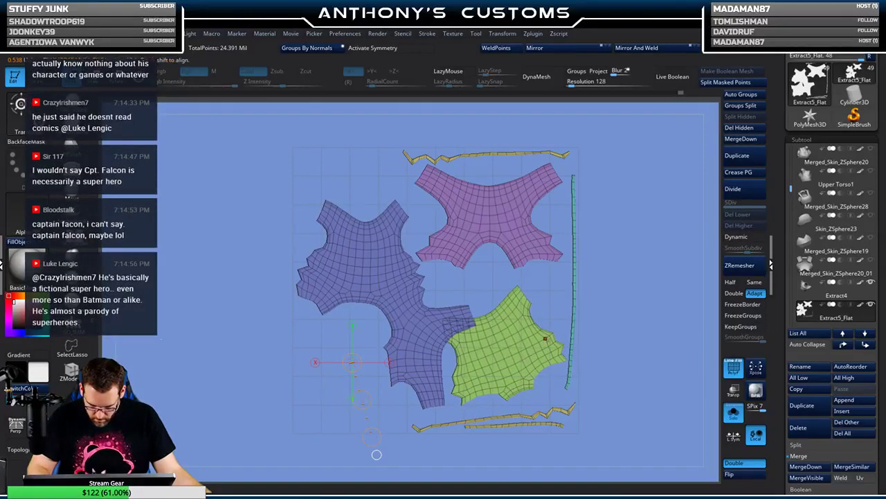
pyautogui.moveTo(511, 354)
pyautogui.mouseDown()
pyautogui.moveTo(662, 349)
pyautogui.moveTo(642, 398)
pyautogui.moveTo(622, 245)
pyautogui.moveTo(511, 201)
pyautogui.moveTo(423, 230)
pyautogui.moveTo(389, 346)
pyautogui.mouseUp()
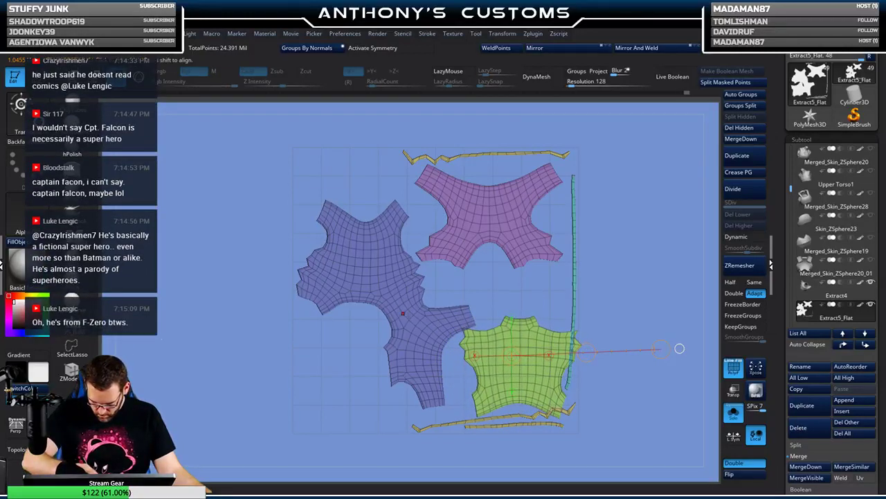
pyautogui.moveTo(585, 352); pyautogui.dragTo(576, 305)
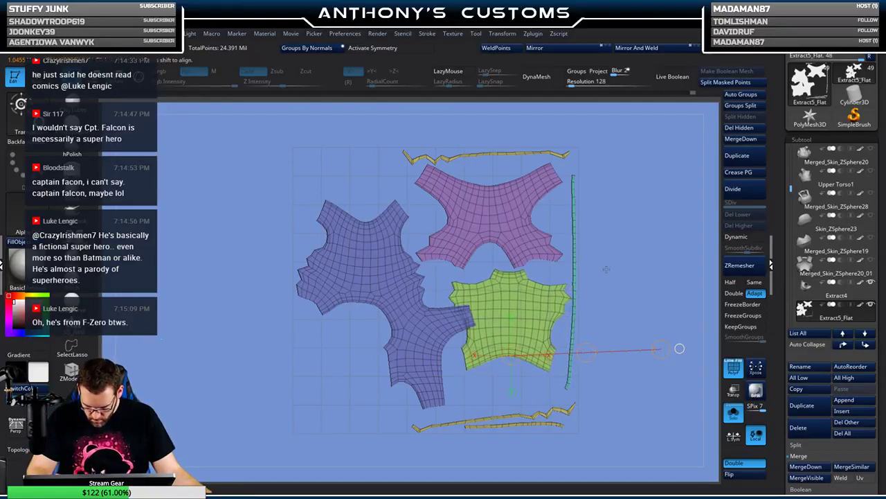
# - Rotate the blue inner island clear of the green island and shift it inside the UV square's left side
pyautogui.moveTo(396, 301)
pyautogui.mouseDown()
pyautogui.moveTo(296, 395)
pyautogui.moveTo(309, 382)
pyautogui.moveTo(289, 360)
pyautogui.moveTo(295, 352)
pyautogui.mouseUp()
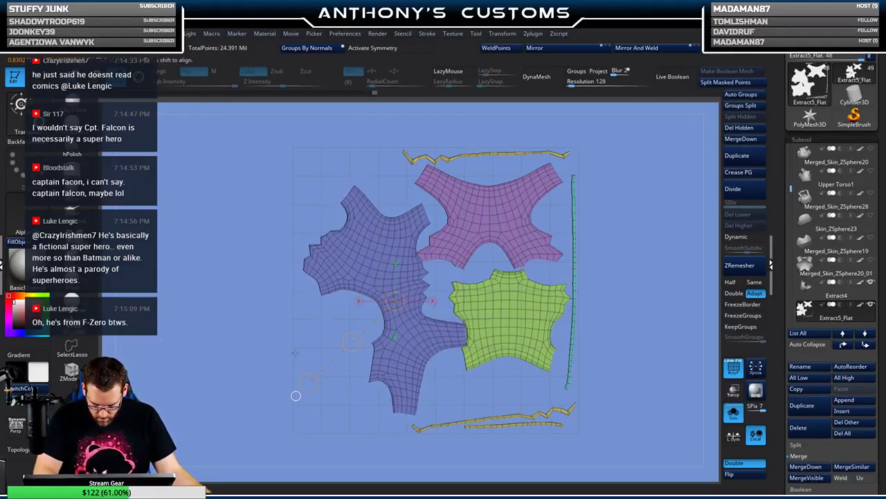
pyautogui.moveTo(310, 383); pyautogui.dragTo(298, 368)
pyautogui.moveTo(340, 342); pyautogui.dragTo(342, 342)
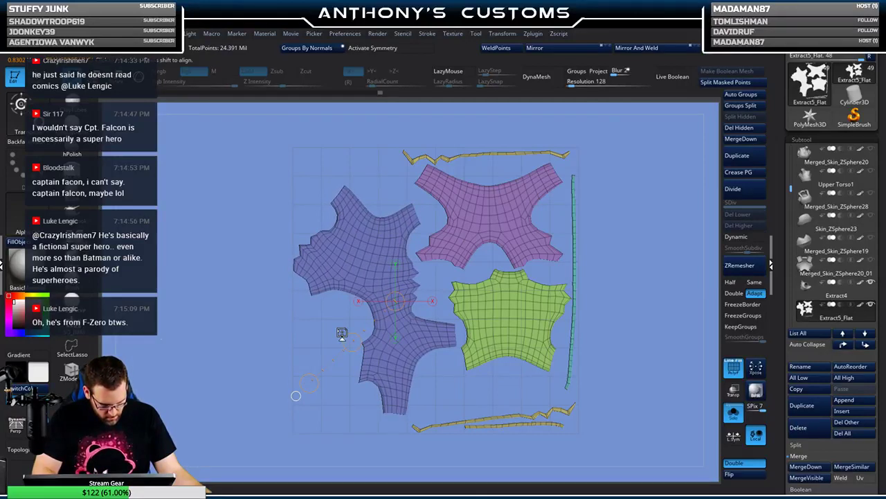
pyautogui.press('q')
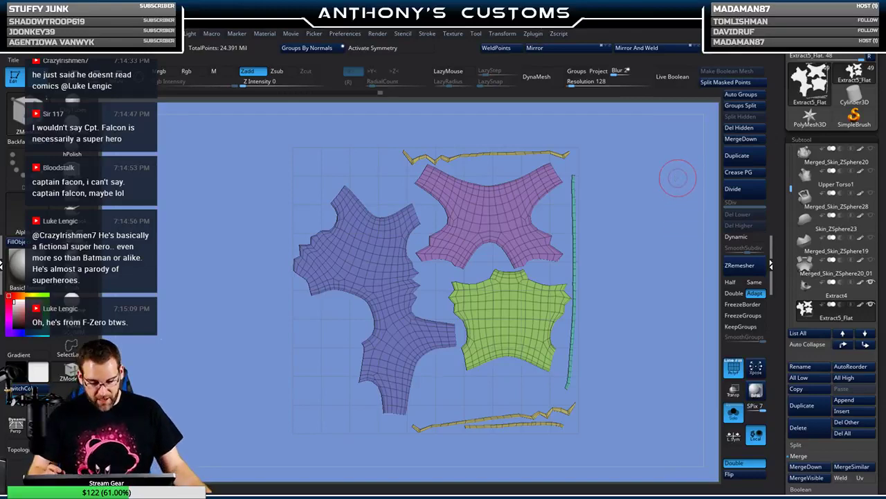
# - Unflatten the UV layout back into the 3D torso garment and turn off its double-sided display
pyautogui.click(532, 33)
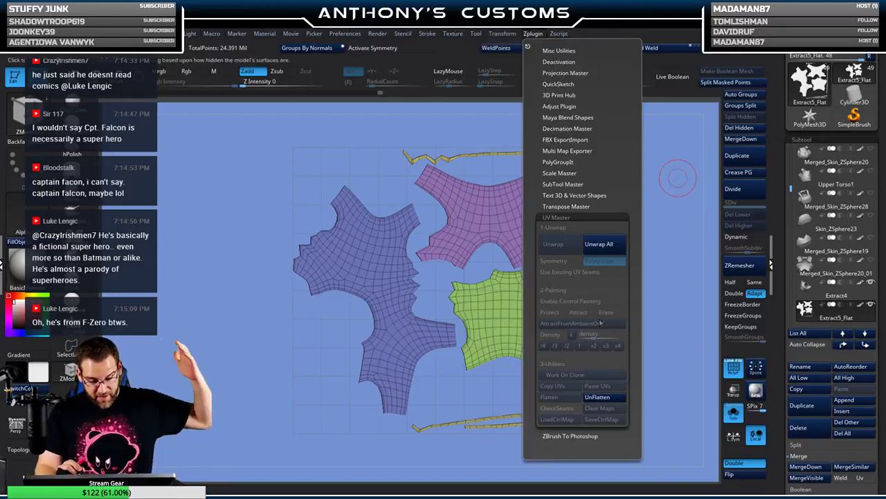
pyautogui.click(599, 397)
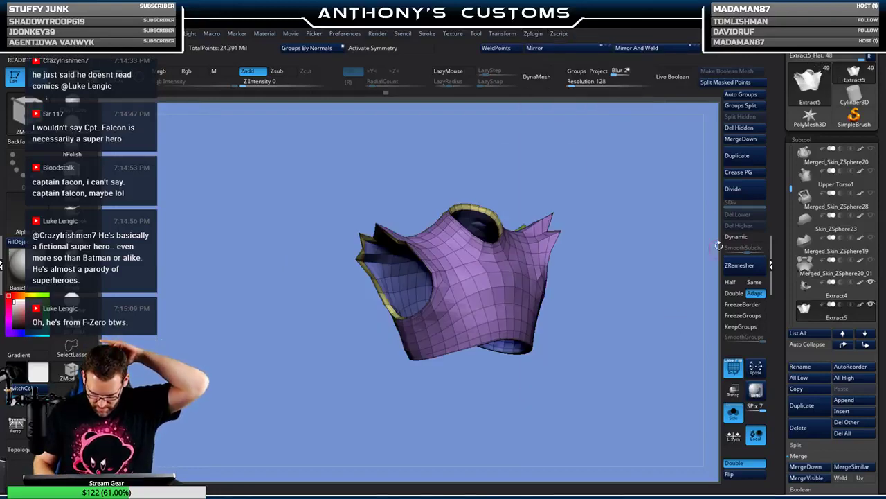
pyautogui.moveTo(629, 345); pyautogui.dragTo(613, 267)
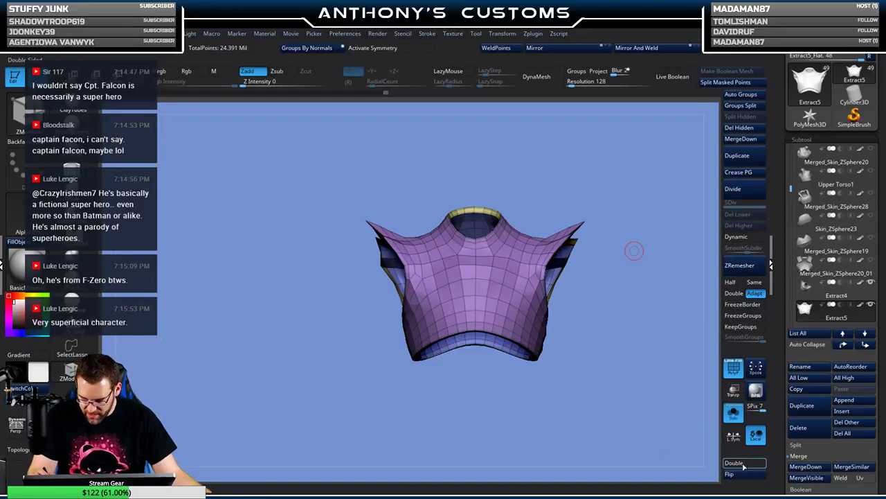
# - Divide the torso garment repeatedly up to subdivision level 7
pyautogui.click(740, 193)
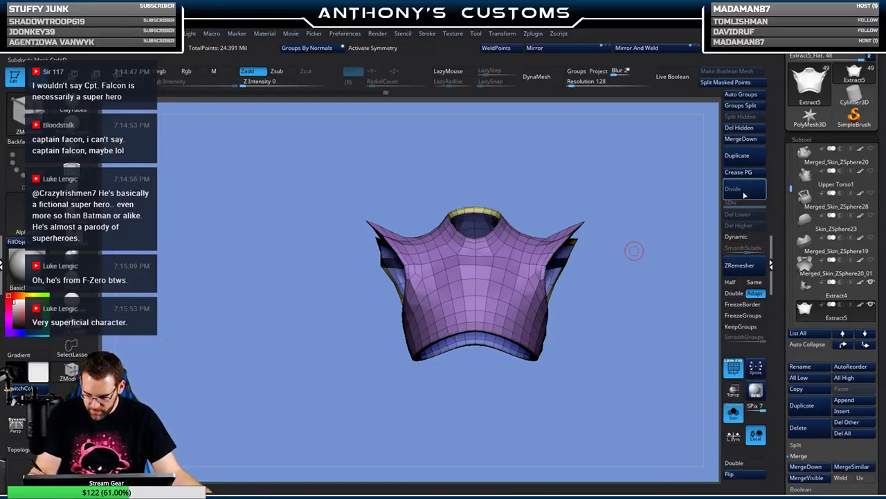
pyautogui.click(743, 198)
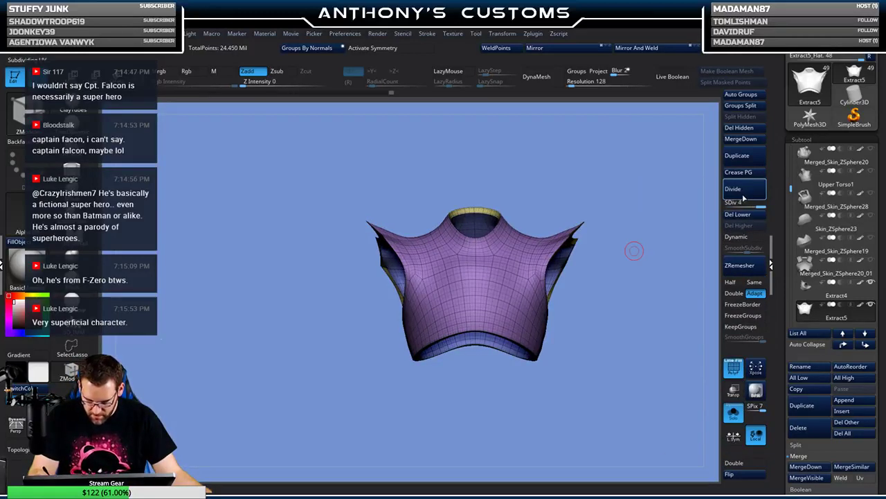
pyautogui.click(744, 199)
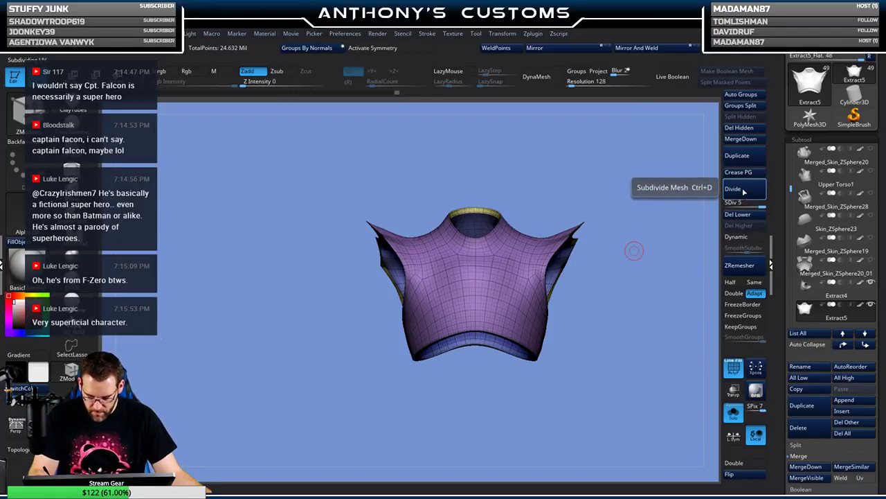
pyautogui.click(743, 191)
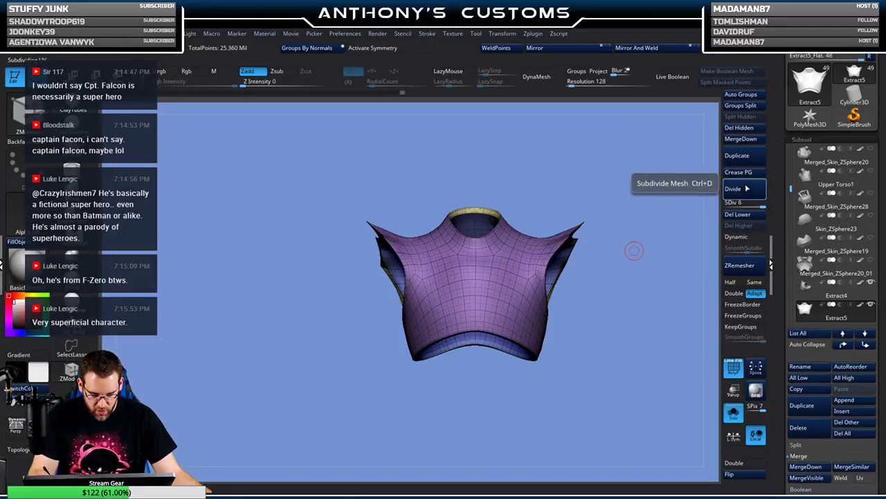
pyautogui.click(745, 194)
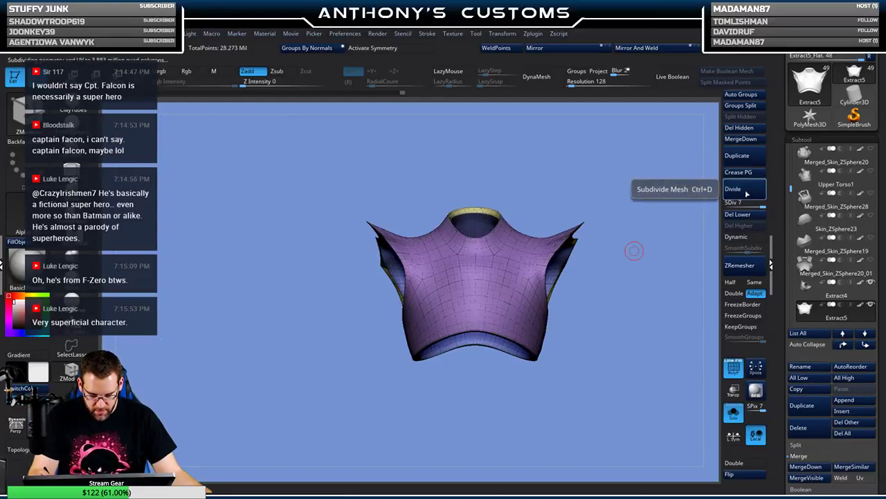
# - Turn off the polyframe and Solo mode, leaving only the Extract4 and Extract5 subtools visible
pyautogui.moveTo(647, 270)
pyautogui.mouseDown()
pyautogui.moveTo(623, 352)
pyautogui.moveTo(632, 332)
pyautogui.moveTo(618, 317)
pyautogui.moveTo(619, 294)
pyautogui.moveTo(630, 283)
pyautogui.moveTo(599, 285)
pyautogui.moveTo(607, 302)
pyautogui.moveTo(626, 306)
pyautogui.moveTo(625, 299)
pyautogui.mouseUp()
pyautogui.hotkey('shift', 'f')
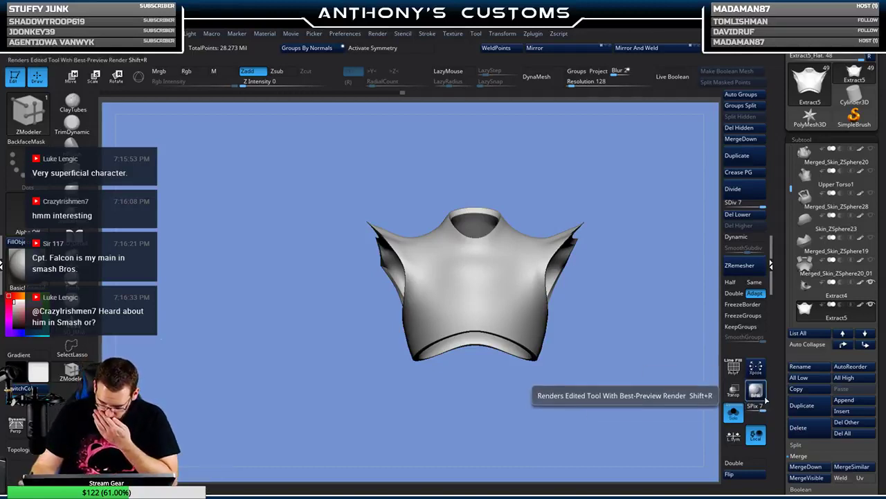
pyautogui.click(733, 412)
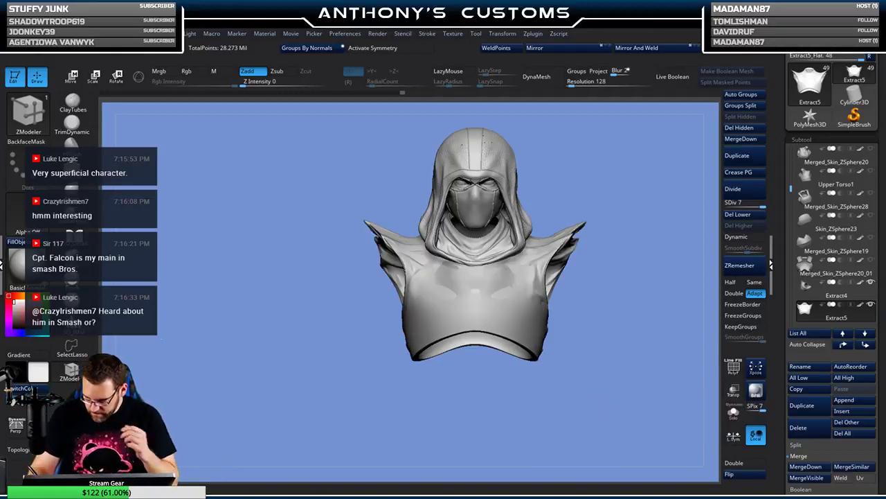
pyautogui.keyDown('shift'); pyautogui.click(872, 305); pyautogui.keyUp('shift')
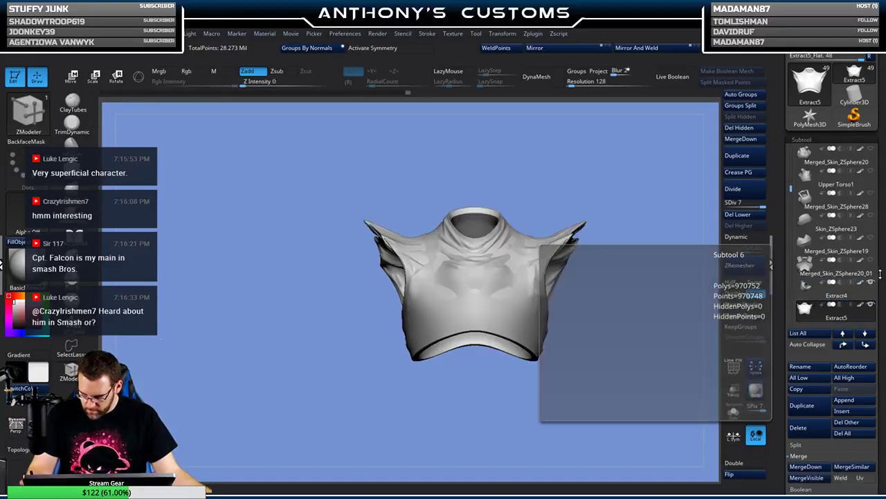
# - Try projecting Extract4's wrinkle detail onto Extract5 at subdivision level 7 with a distance of 0.02
pyautogui.scroll(-1, 884, 388)
pyautogui.scroll(-3, 800, 398)
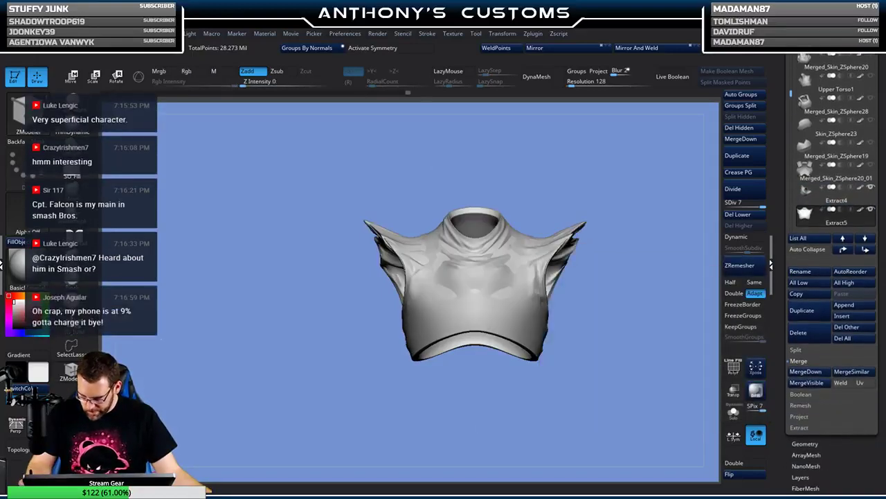
pyautogui.click(801, 388)
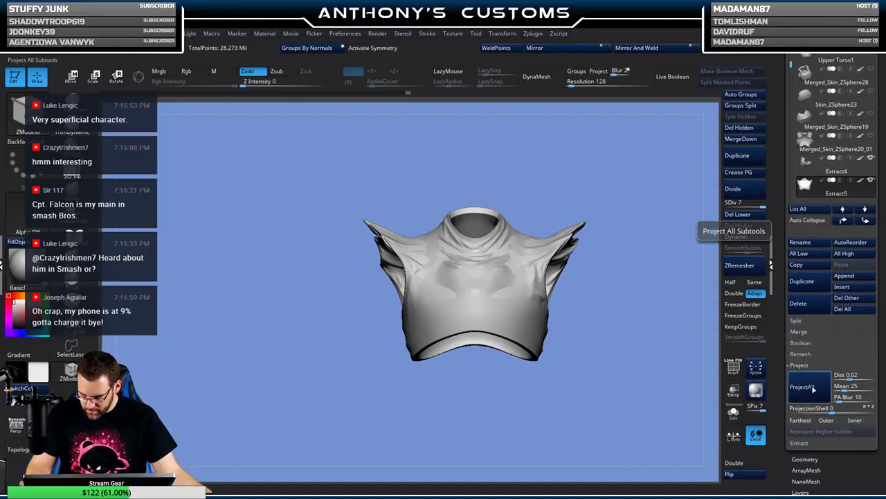
pyautogui.click(808, 396)
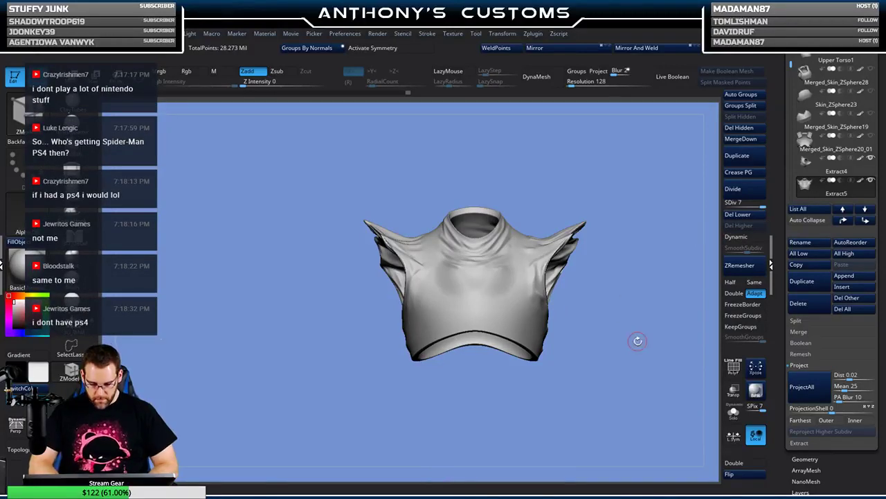
# - Examine the projected folds from several angles and close up around the collar and armhole
pyautogui.moveTo(637, 339)
pyautogui.mouseDown()
pyautogui.moveTo(621, 363)
pyautogui.moveTo(632, 354)
pyautogui.mouseUp()
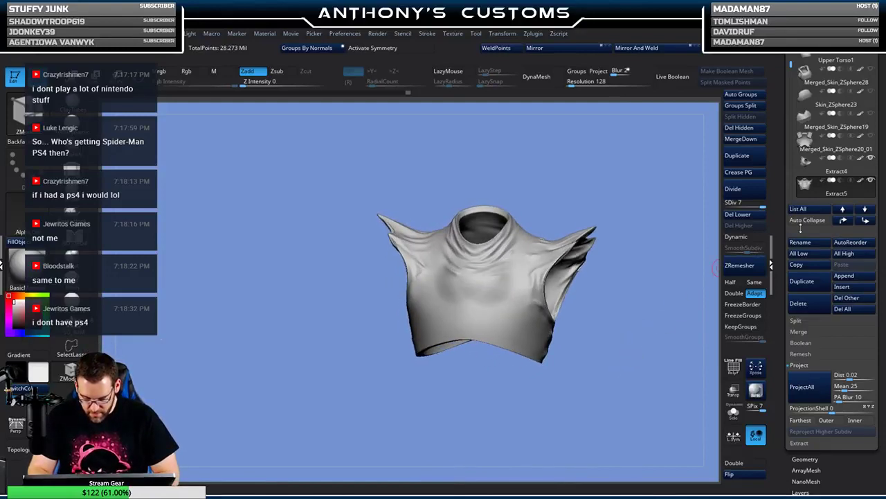
pyautogui.moveTo(590, 353); pyautogui.dragTo(619, 365)
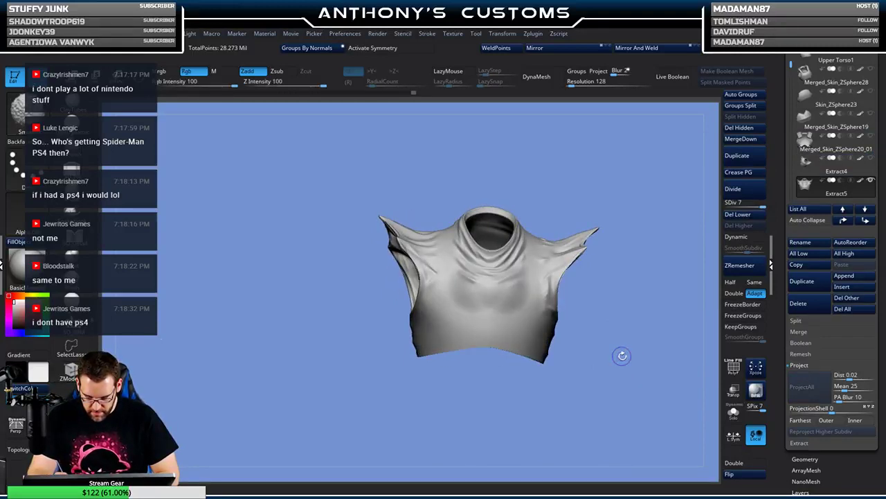
pyautogui.hotkey('shift', 'f')
pyautogui.hotkey('shift', 'f')
pyautogui.moveTo(619, 362); pyautogui.dragTo(597, 321)
pyautogui.keyDown('alt'); pyautogui.moveTo(621, 269); pyautogui.dragTo(613, 371); pyautogui.keyUp('alt')
pyautogui.keyDown('alt'); pyautogui.moveTo(652, 293); pyautogui.dragTo(558, 424); pyautogui.keyUp('alt')
pyautogui.moveTo(658, 320); pyautogui.dragTo(637, 342)
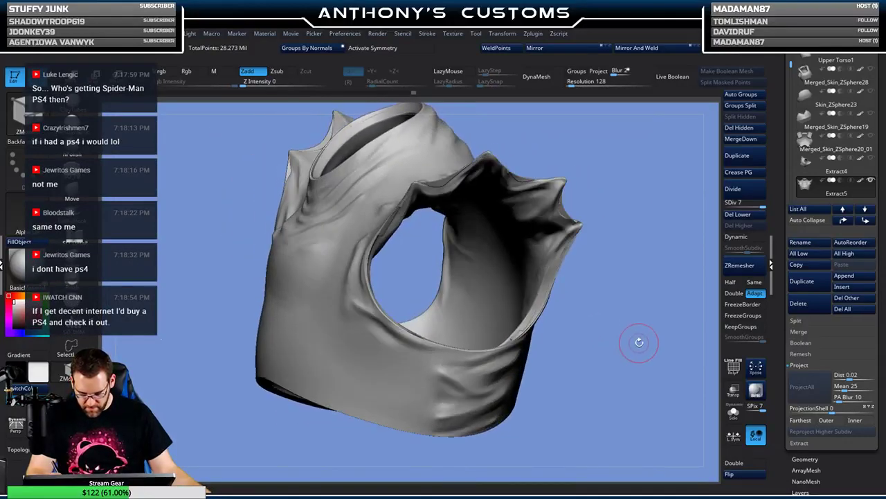
# - Compare the projected Extract5 with the original Extract4 by toggling visibility and checking the wireframe around the armhole
pyautogui.click(817, 170)
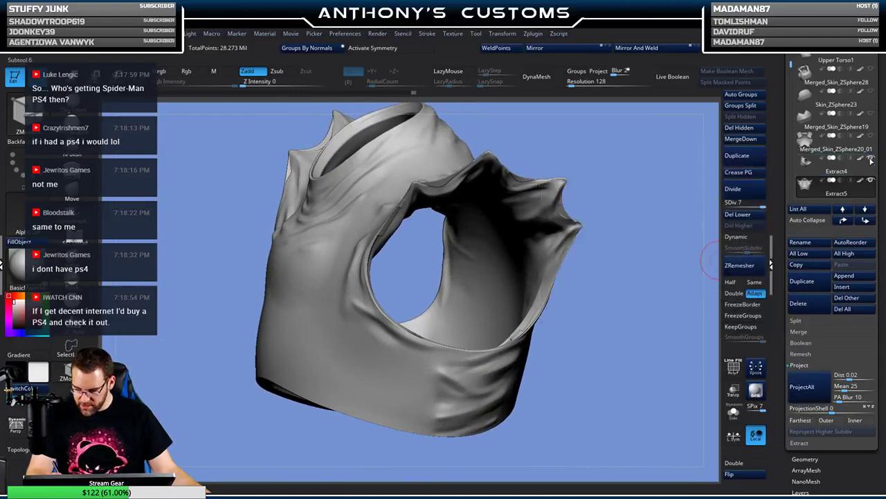
pyautogui.click(869, 181)
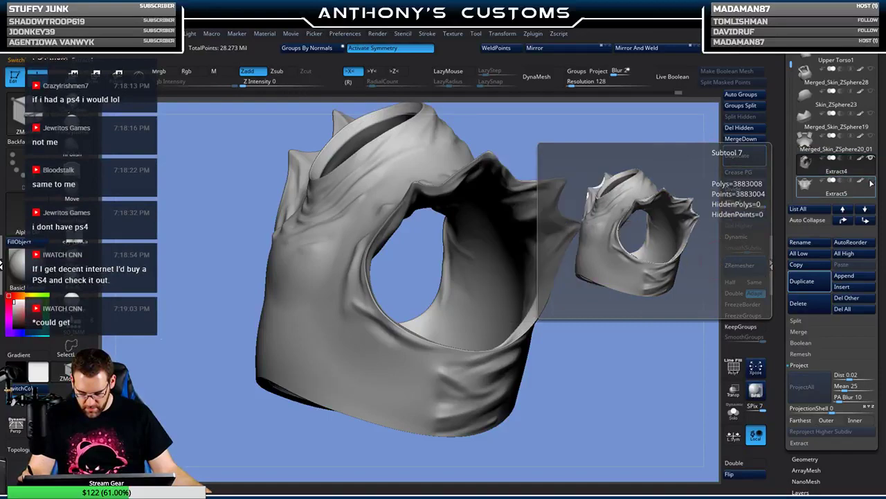
pyautogui.click(869, 181)
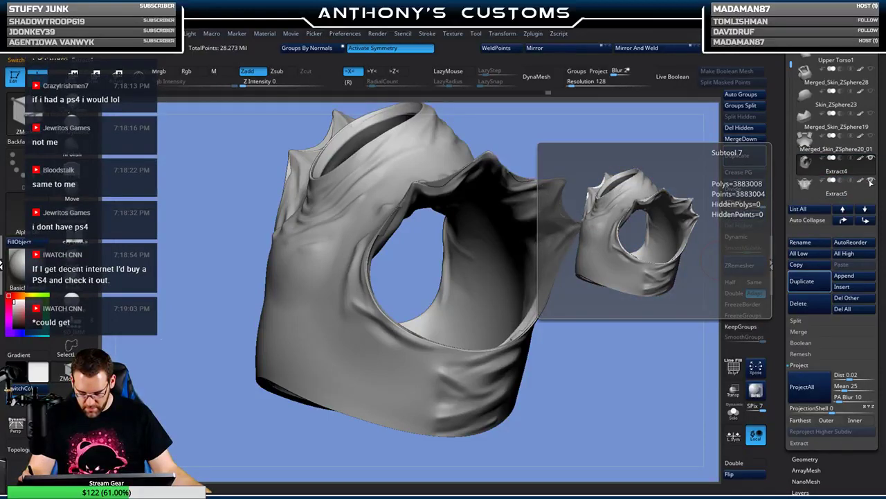
pyautogui.click(851, 182)
pyautogui.click(851, 183)
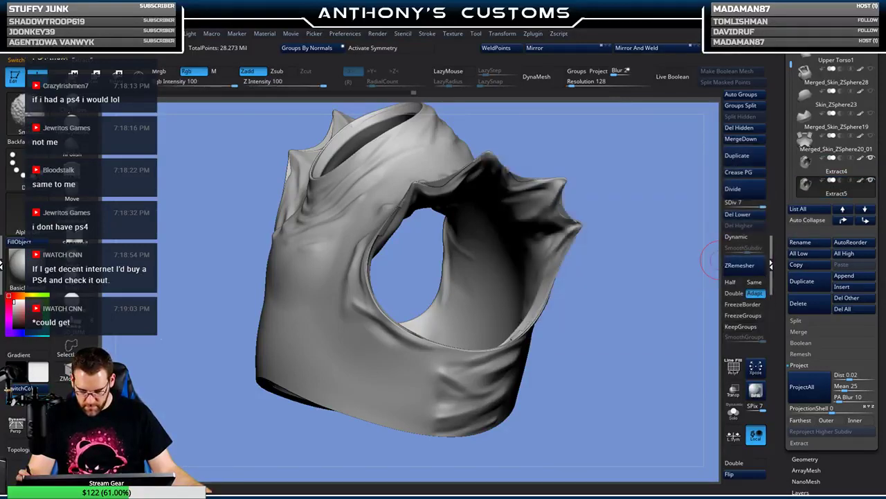
pyautogui.hotkey('shift', 'f')
pyautogui.hotkey('shift', 'f')
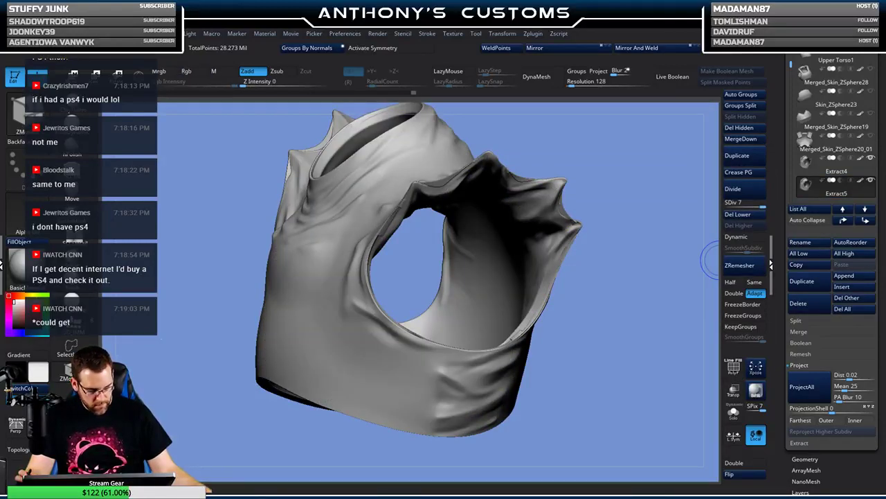
# - Undo the projection on Extract5 and lower it to subdivision level 3 in front view
pyautogui.press('ctrl')
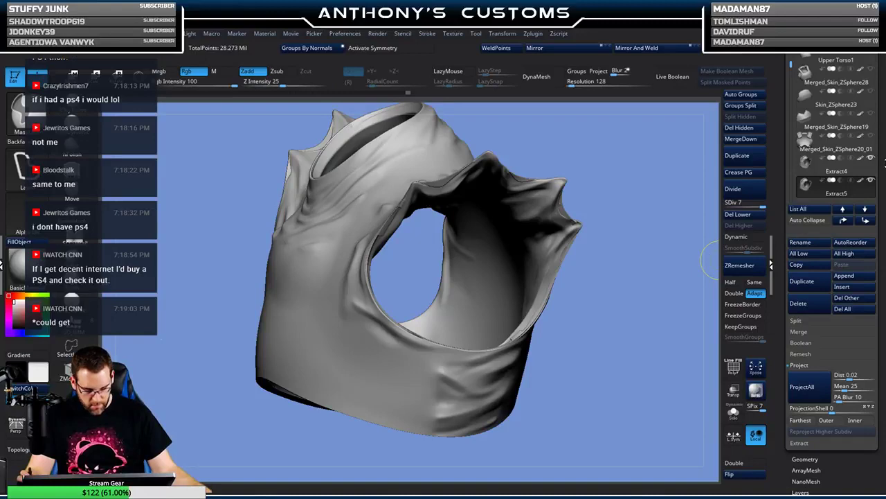
pyautogui.hotkey('ctrl', 'z')
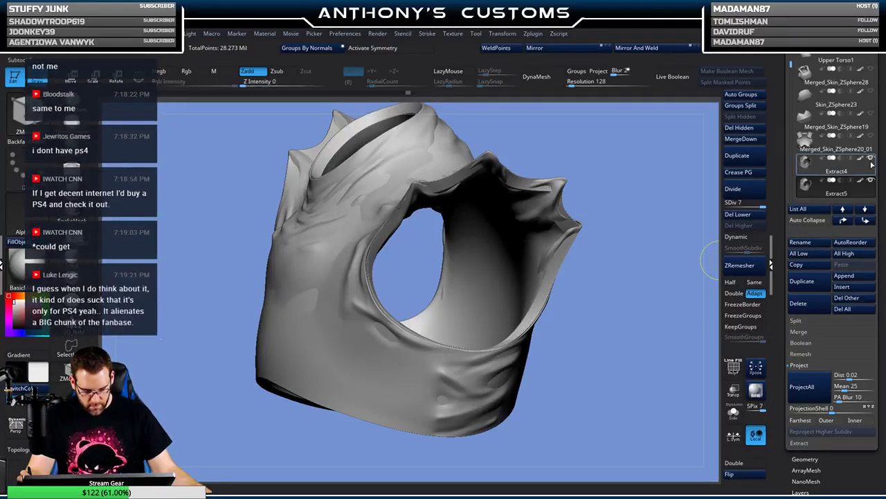
pyautogui.keyDown('shift'); pyautogui.moveTo(612, 339); pyautogui.dragTo(673, 284); pyautogui.keyUp('shift')
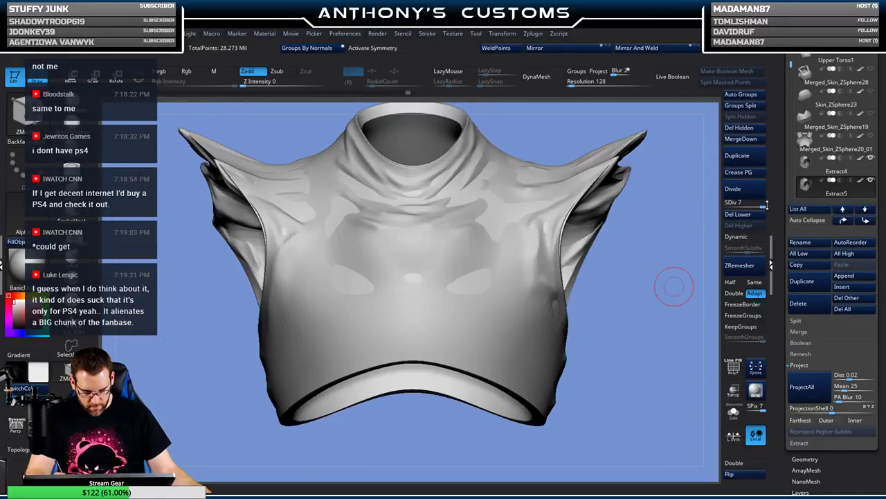
pyautogui.hotkey('shift', 'd')
pyautogui.hotkey('shift', 'd')
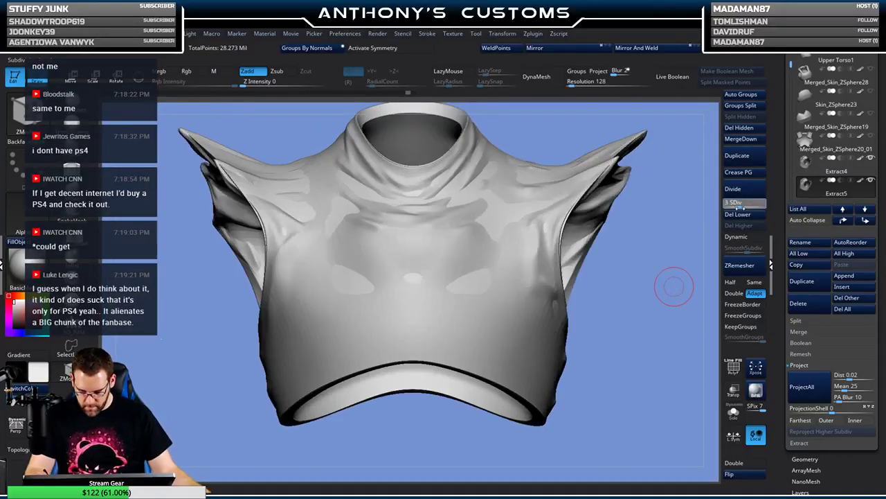
# - Set the projection distance to 0.1 and project Extract4's detail onto Extract5 at subdivision level 3
pyautogui.moveTo(805, 183)
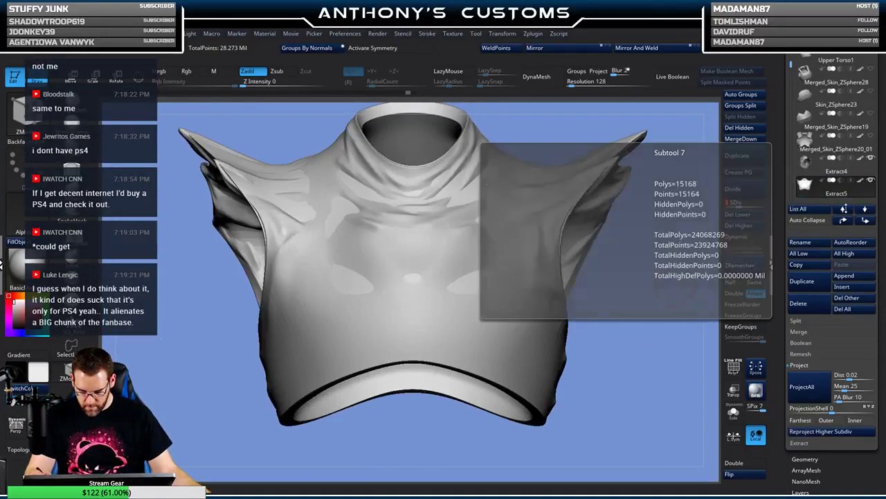
pyautogui.click(848, 376)
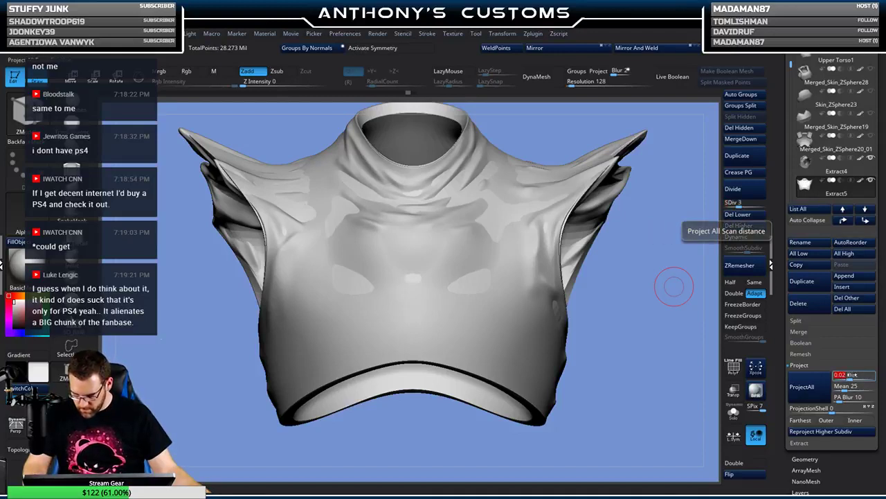
pyautogui.write('.1')
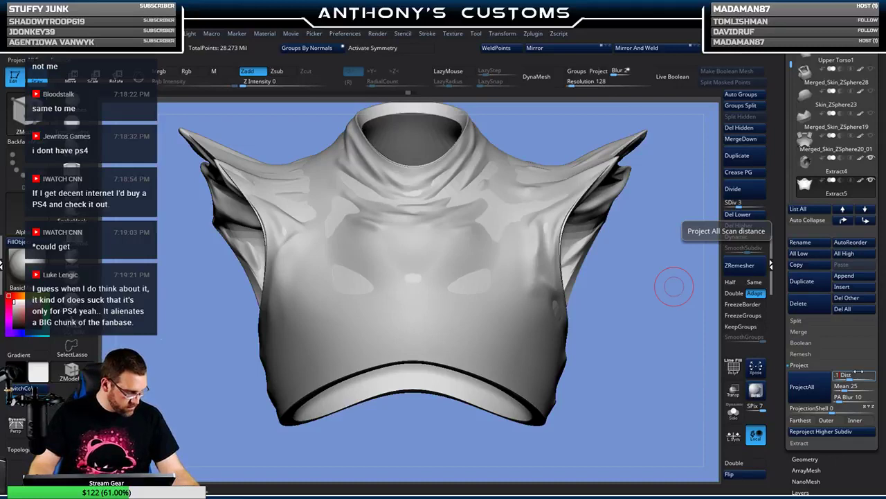
pyautogui.press('Return')
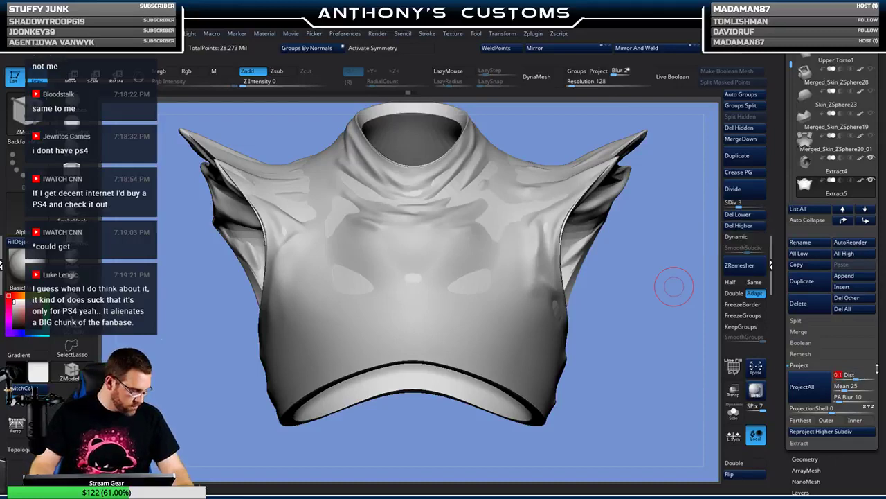
pyautogui.click(811, 393)
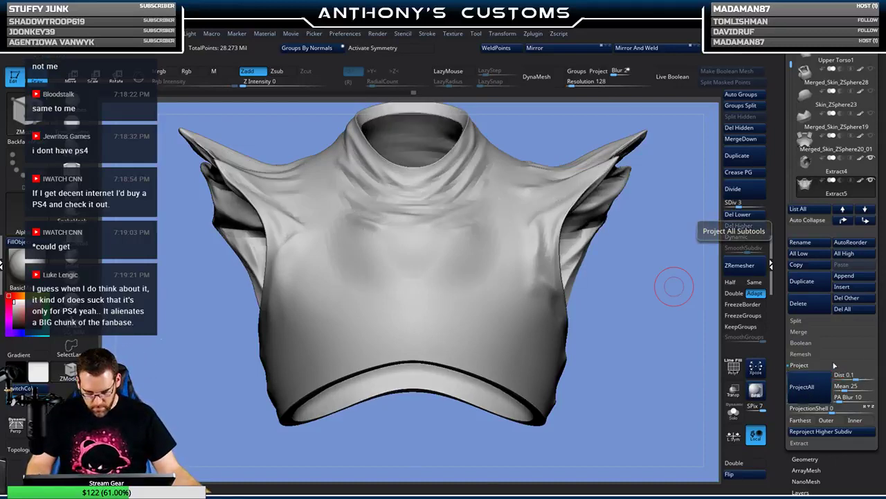
# - Raise Extract5 to subdivision level 4 and project the Extract4 detail onto it again
pyautogui.click(741, 203)
pyautogui.moveTo(740, 203); pyautogui.dragTo(746, 203)
pyautogui.click(809, 391)
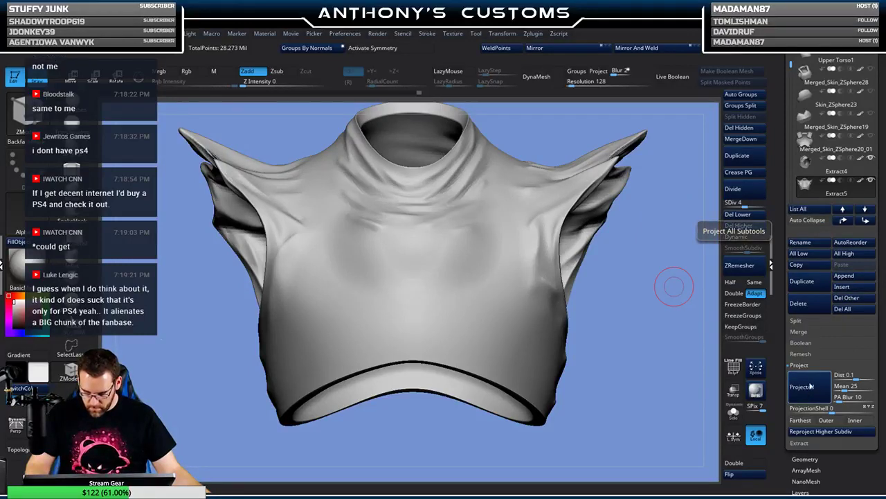
# - Raise Extract5 to subdivision level 5 and project the Extract4 detail onto it
pyautogui.click(746, 204)
pyautogui.moveTo(747, 203); pyautogui.dragTo(751, 203)
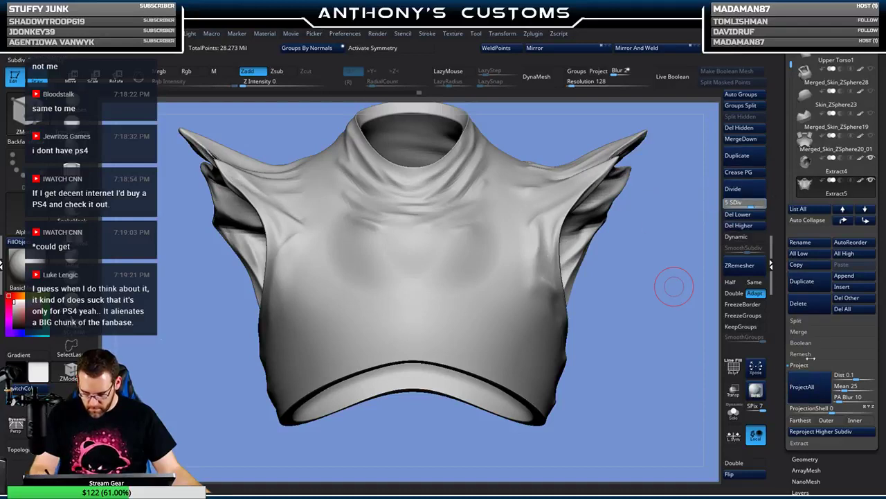
pyautogui.click(808, 389)
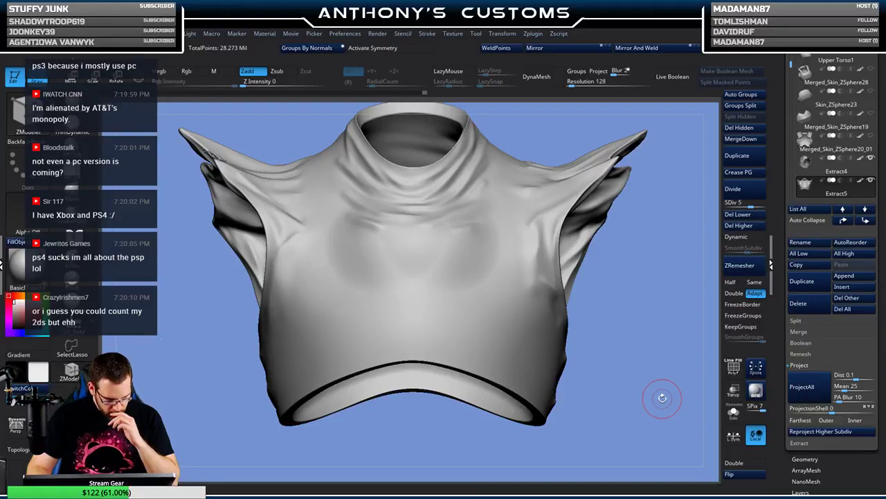
# - Examine the projected Extract5 around the armholes and collar and compare it with the original Extract4
pyautogui.moveTo(662, 398); pyautogui.dragTo(615, 376)
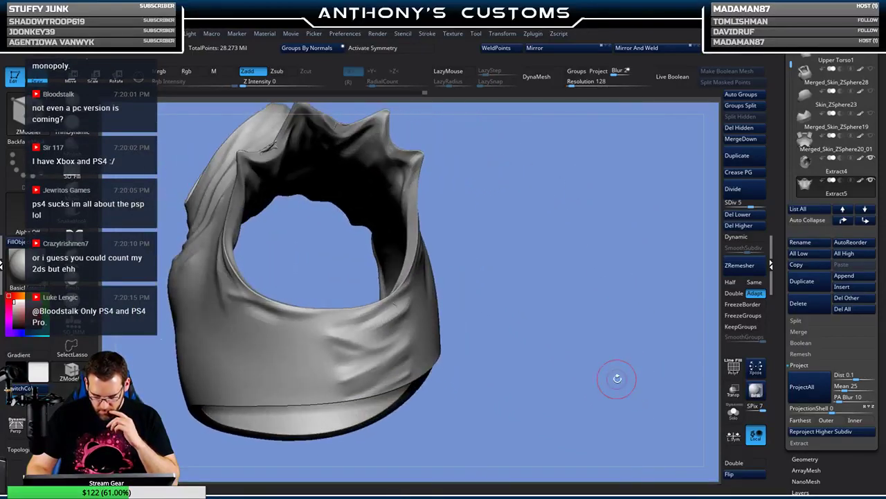
pyautogui.moveTo(590, 376); pyautogui.dragTo(626, 388)
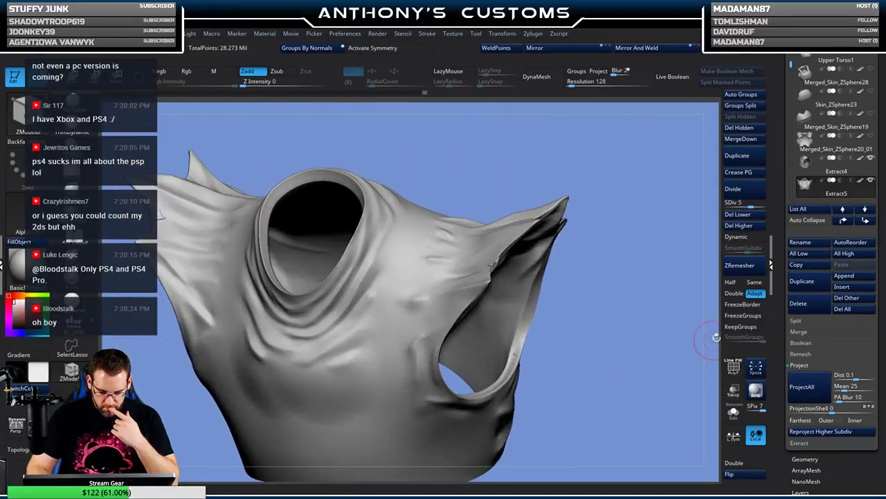
pyautogui.moveTo(682, 301); pyautogui.dragTo(629, 324)
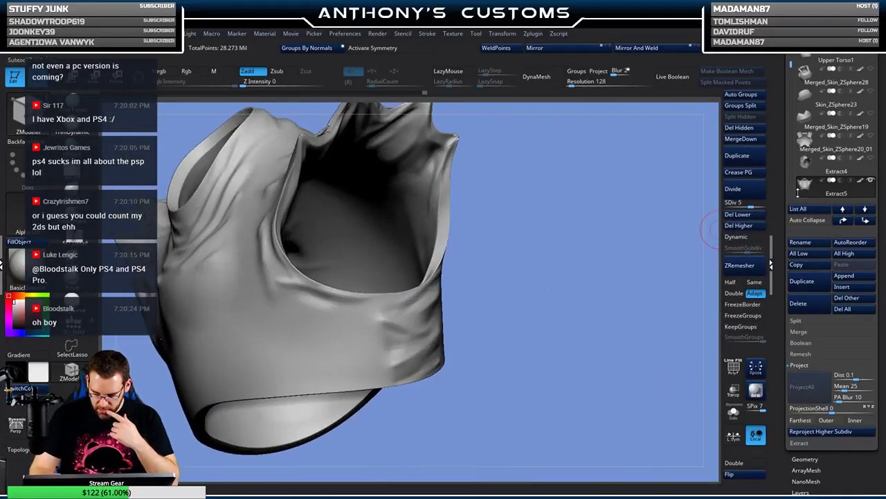
pyautogui.moveTo(877, 159)
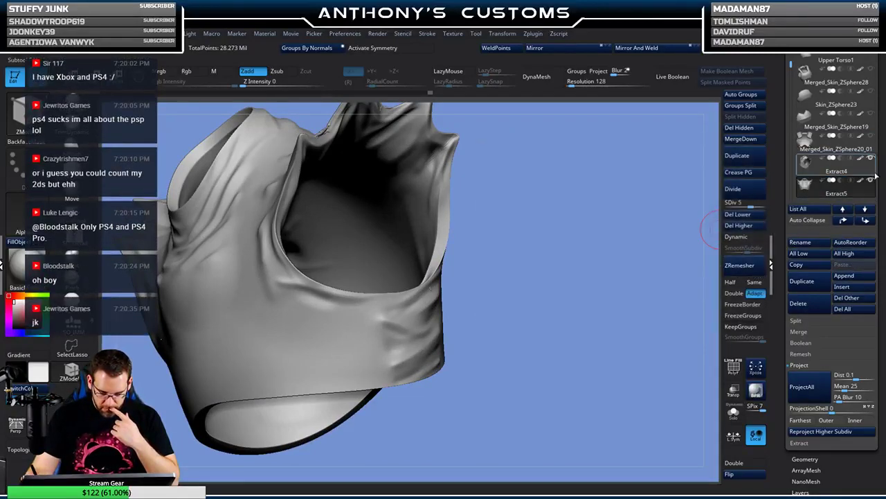
pyautogui.moveTo(869, 181)
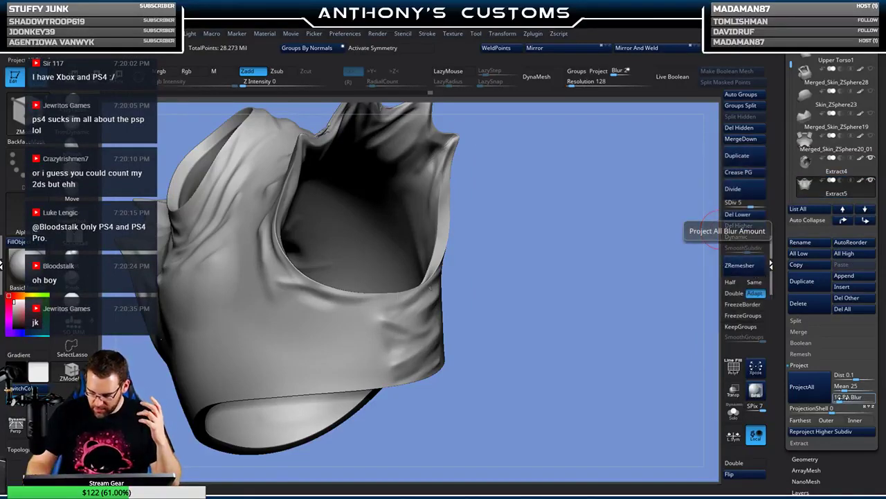
# - Set PA Blur to 0 and Mean to 54, undo back to subdivision level 4, and project Extract4 onto Extract5
pyautogui.moveTo(840, 399); pyautogui.dragTo(829, 398)
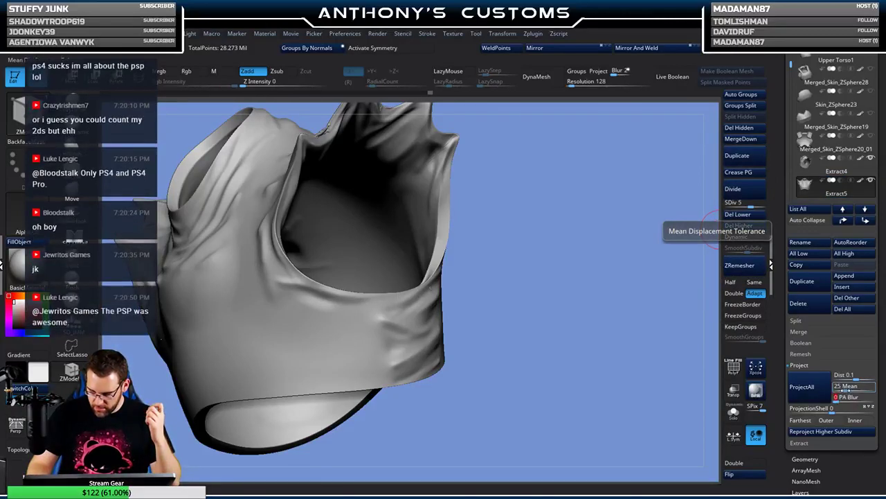
pyautogui.moveTo(846, 386); pyautogui.dragTo(852, 386)
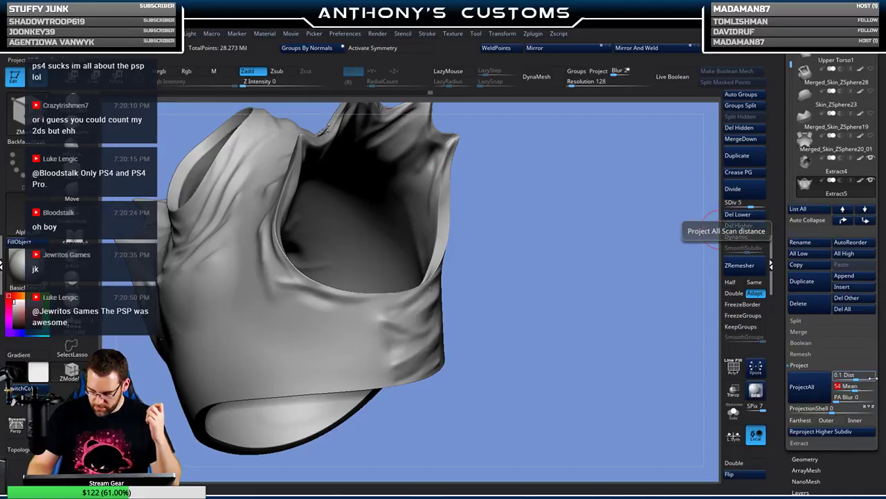
pyautogui.press('ctrl')
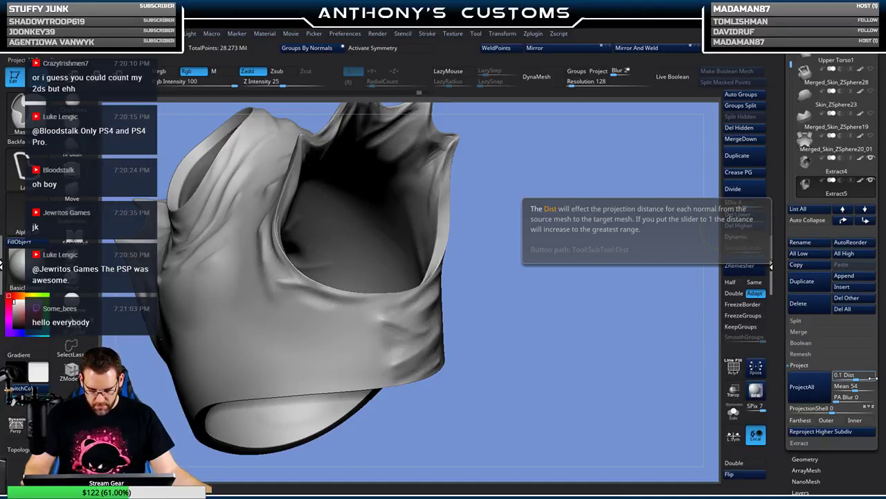
pyautogui.moveTo(604, 369); pyautogui.dragTo(653, 394)
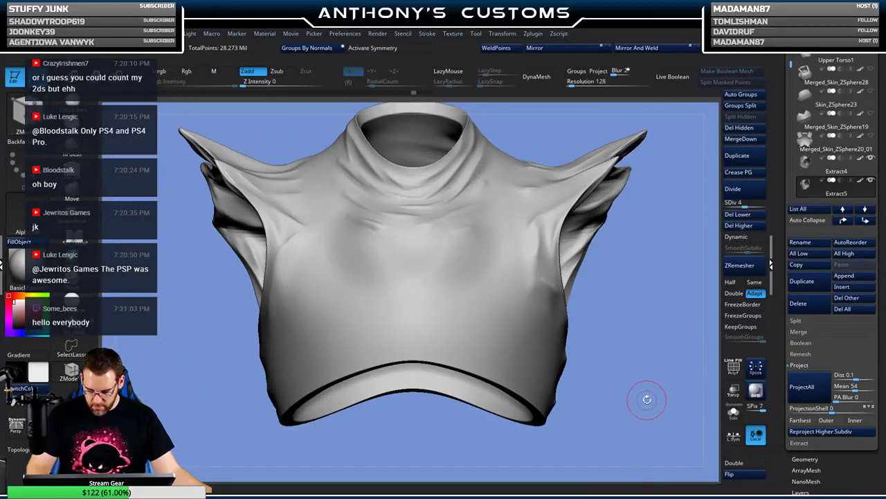
pyautogui.click(811, 391)
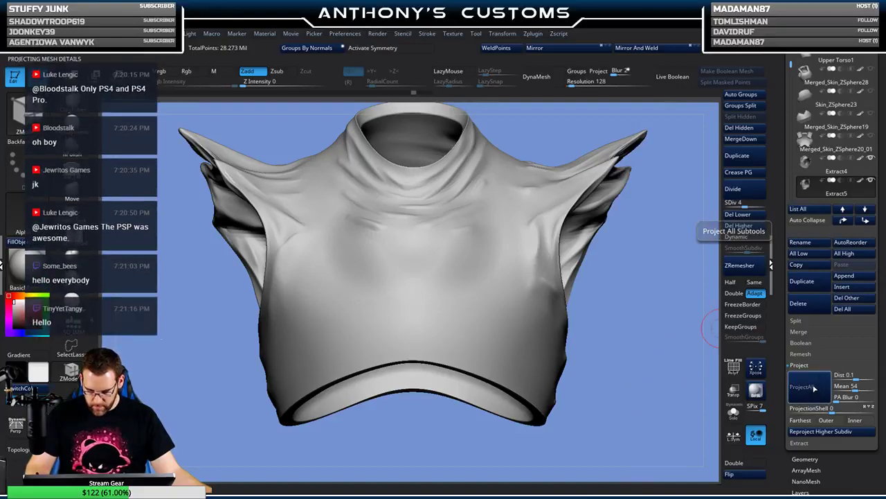
# - Increase the projection distance to 0.21316 and project Extract4 onto Extract5 again at subdivision level 4
pyautogui.moveTo(633, 376); pyautogui.dragTo(707, 349)
pyautogui.click(850, 374)
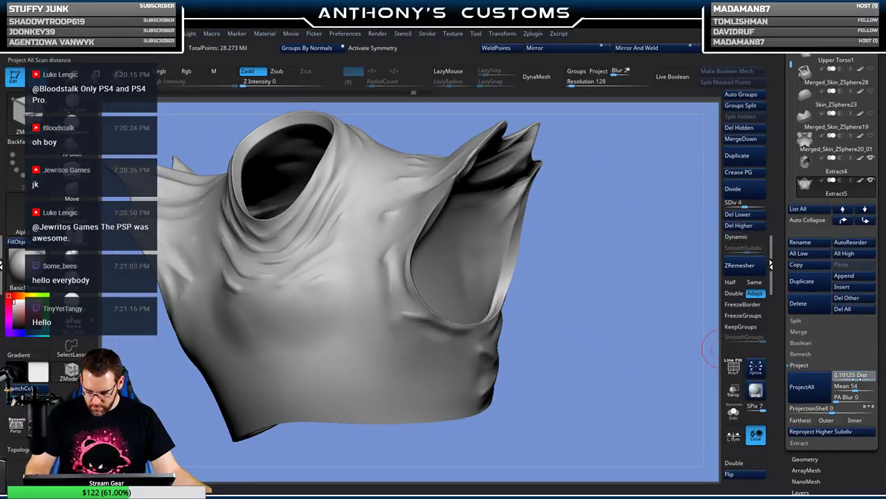
pyautogui.moveTo(857, 376); pyautogui.dragTo(861, 376)
pyautogui.click(802, 392)
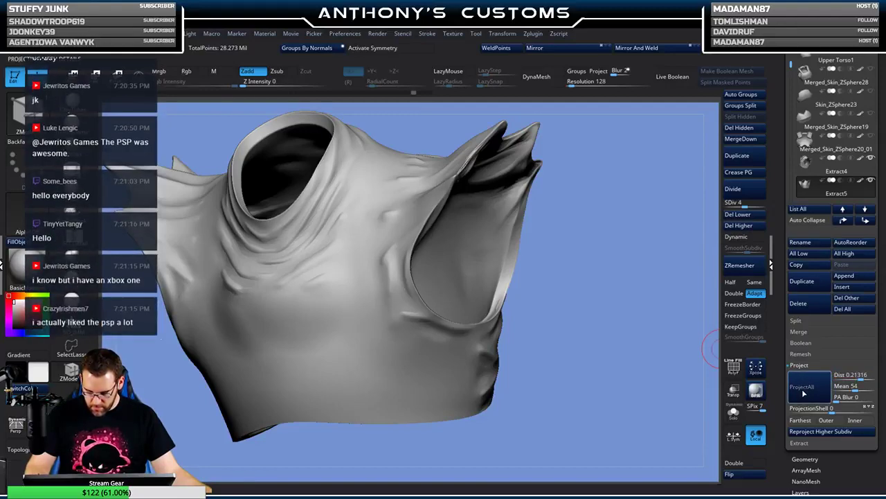
# - Isolate Extract5 with its wireframe shown and examine the topology around the armhole rim
pyautogui.moveTo(649, 367); pyautogui.dragTo(682, 397)
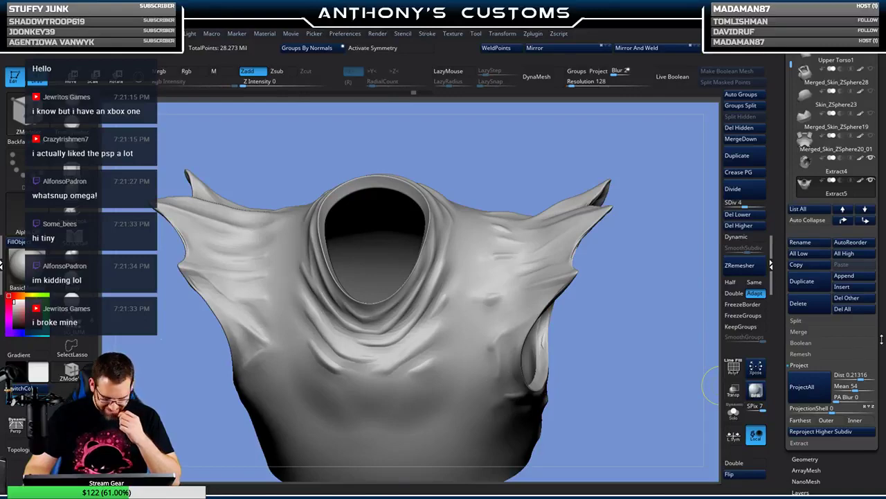
pyautogui.moveTo(709, 385); pyautogui.dragTo(619, 382)
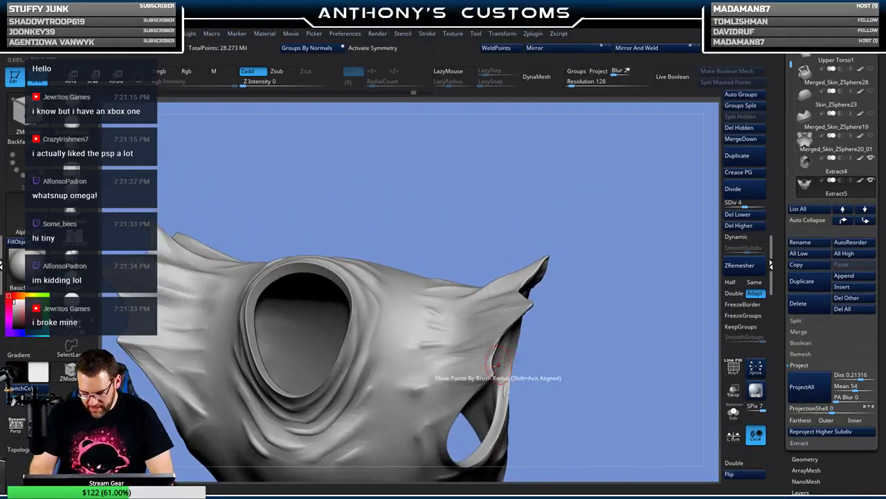
pyautogui.hotkey('shift', 'f')
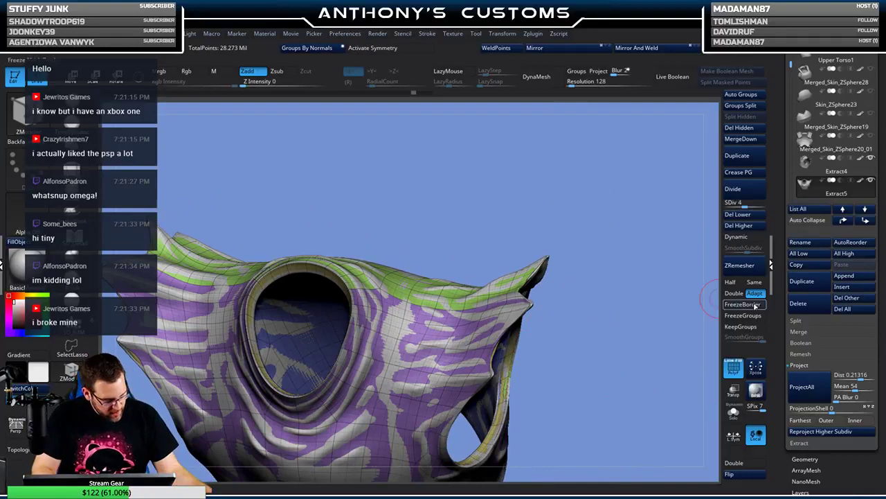
pyautogui.click(737, 416)
pyautogui.moveTo(641, 366)
pyautogui.keyDown('alt'); pyautogui.mouseDown()
pyautogui.moveTo(663, 409)
pyautogui.moveTo(671, 392)
pyautogui.moveTo(649, 358)
pyautogui.moveTo(667, 411)
pyautogui.moveTo(662, 395)
pyautogui.moveTo(670, 393)
pyautogui.mouseUp(); pyautogui.keyUp('alt')
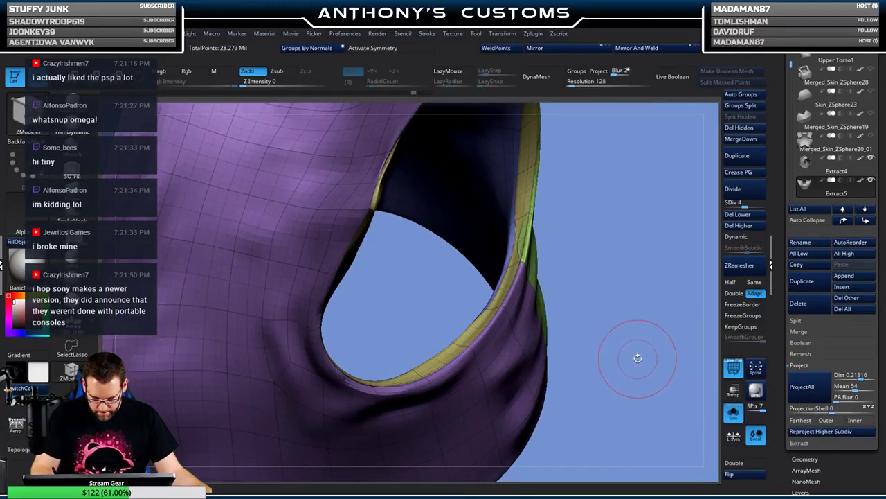
# - Return Extract5 to subdivision level 3, set the projection distance to 0.68652 and Mean to 1, and project the Extract4 detail
pyautogui.hotkey('shift', 'd')
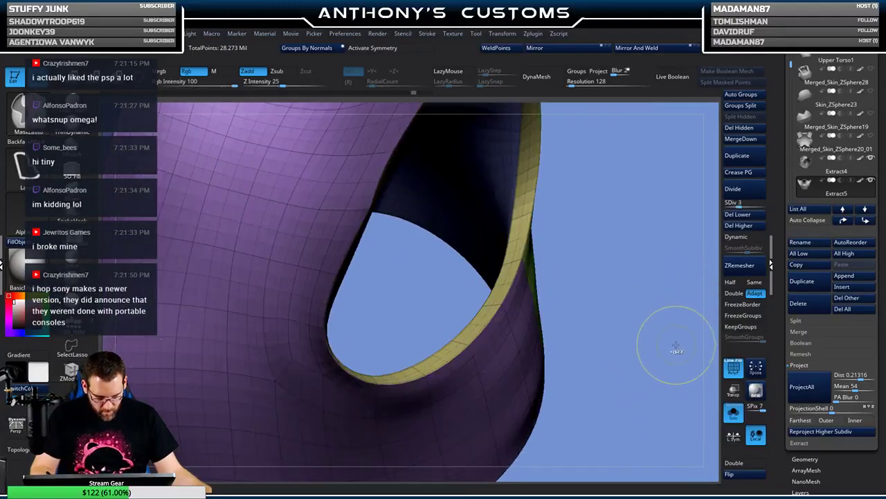
pyautogui.moveTo(645, 365); pyautogui.dragTo(657, 348)
pyautogui.keyDown('alt'); pyautogui.moveTo(654, 396); pyautogui.dragTo(679, 362); pyautogui.keyUp('alt')
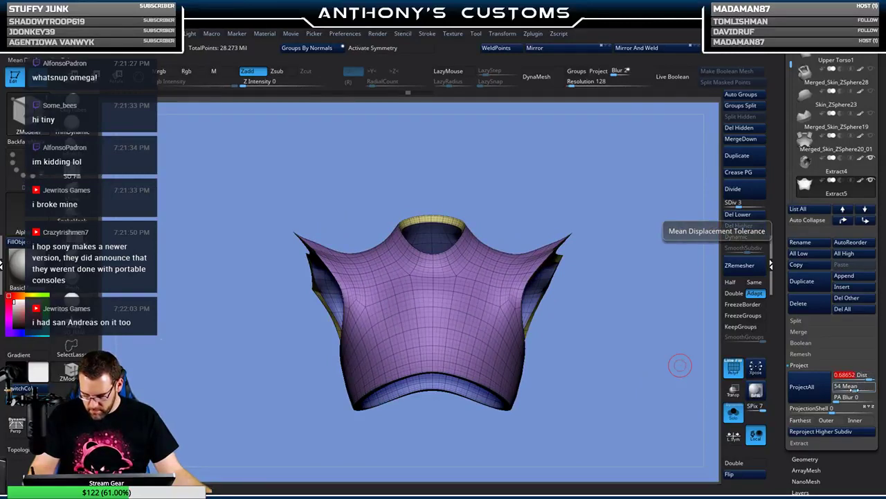
pyautogui.click(811, 393)
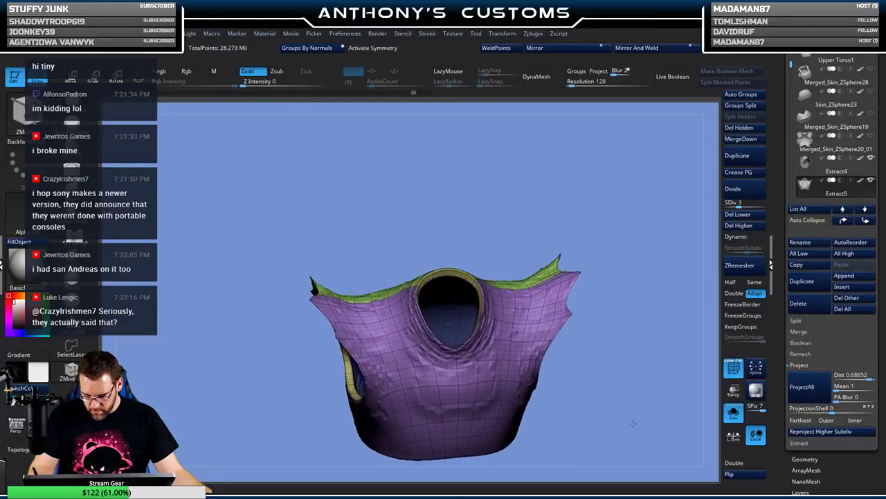
# - Turn off the wireframe, raise Extract5 to subdivision level 4 and project the Extract4 detail with Mean at 1
pyautogui.moveTo(632, 423); pyautogui.dragTo(633, 380)
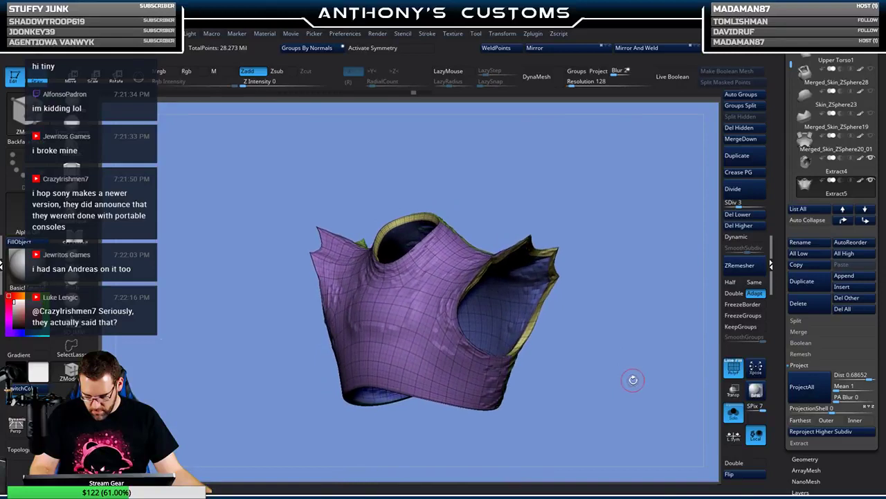
pyautogui.hotkey('shift', 'f')
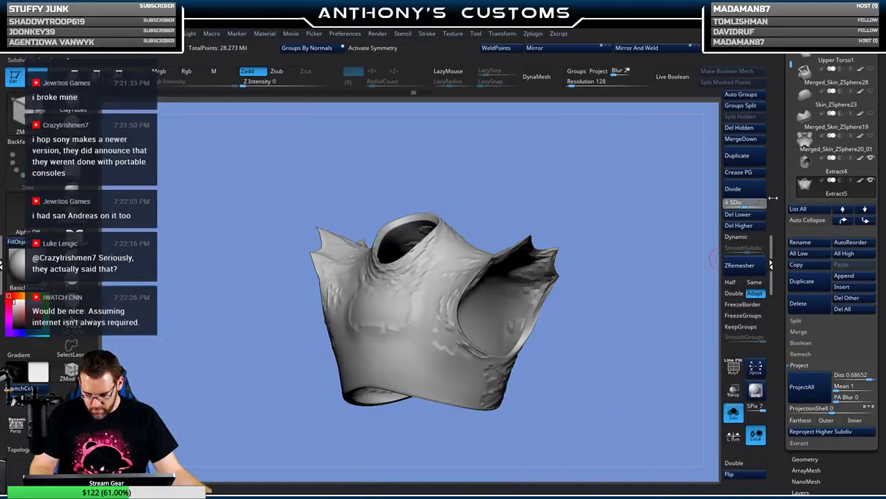
pyautogui.click(804, 386)
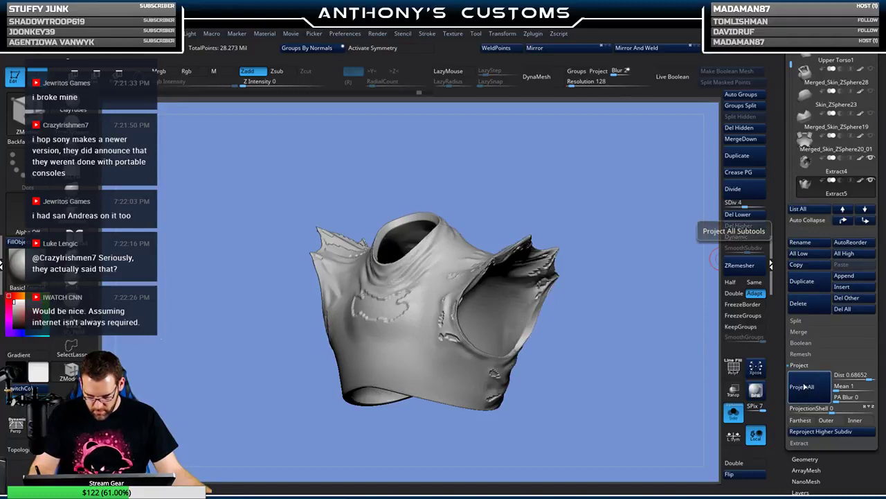
pyautogui.moveTo(693, 325)
pyautogui.mouseDown()
pyautogui.moveTo(665, 361)
pyautogui.moveTo(698, 349)
pyautogui.mouseUp()
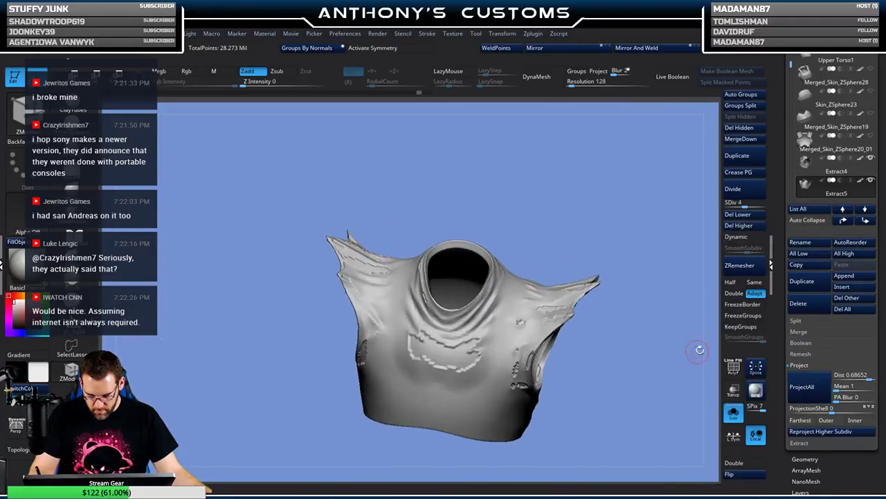
# - Return to the unprojected subdivision level 3, set Mean to 100, and project Extract4 onto Extract5 at levels 3 and 4
pyautogui.hotkey('shift', 'd')
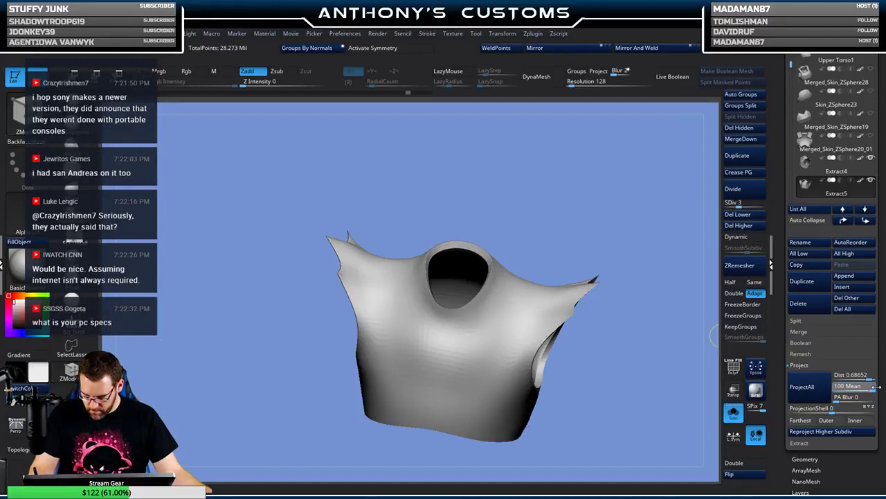
pyautogui.click(807, 389)
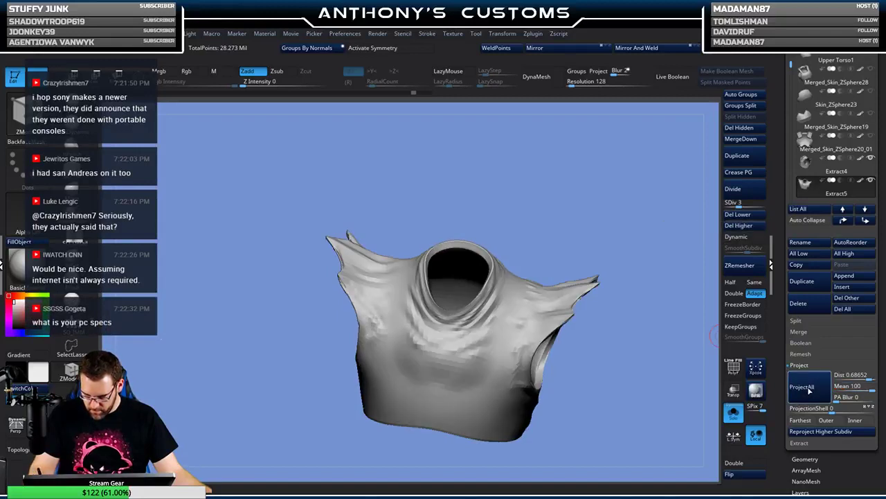
pyautogui.moveTo(659, 388); pyautogui.dragTo(621, 368)
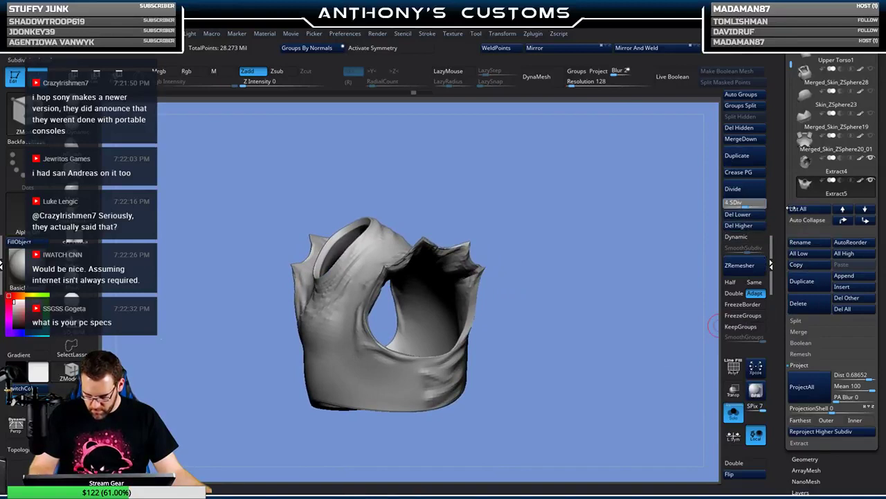
pyautogui.click(804, 395)
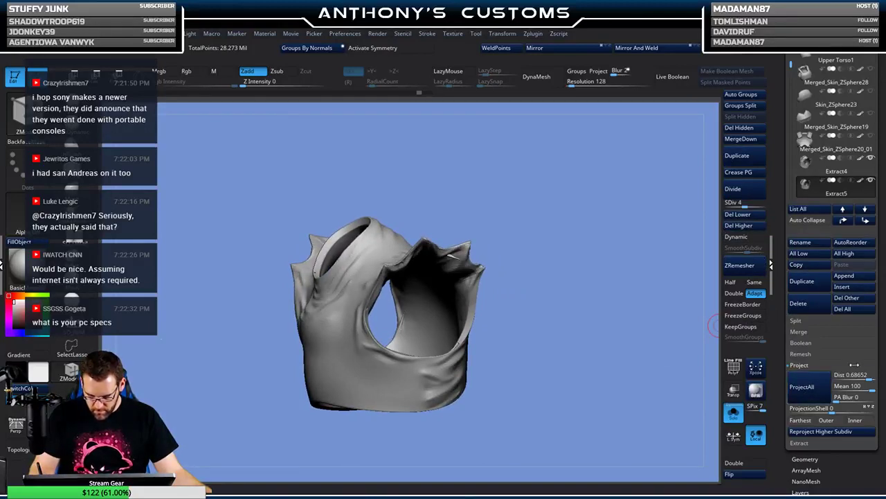
# - Undo the level 4 projection, set PA Blur to 100 and project Extract4 onto Extract5 again
pyautogui.hotkey('ctrl', 'z')
pyautogui.moveTo(851, 397); pyautogui.dragTo(885, 395)
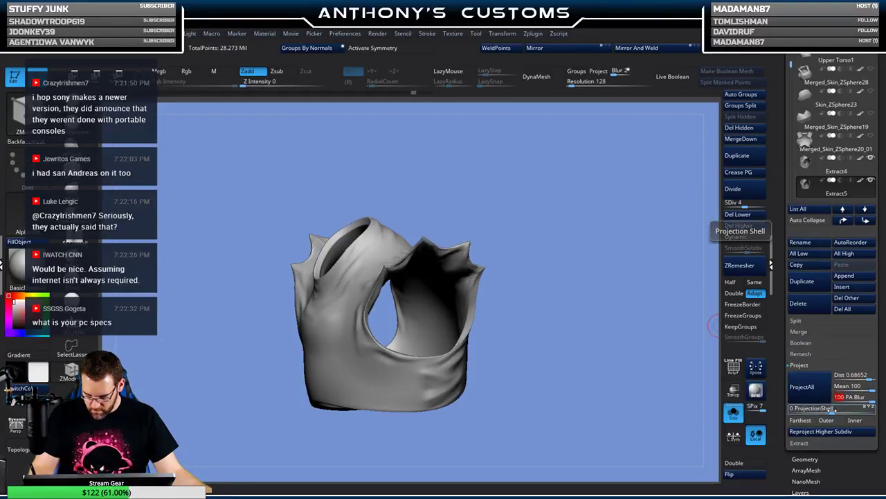
pyautogui.press('ctrl')
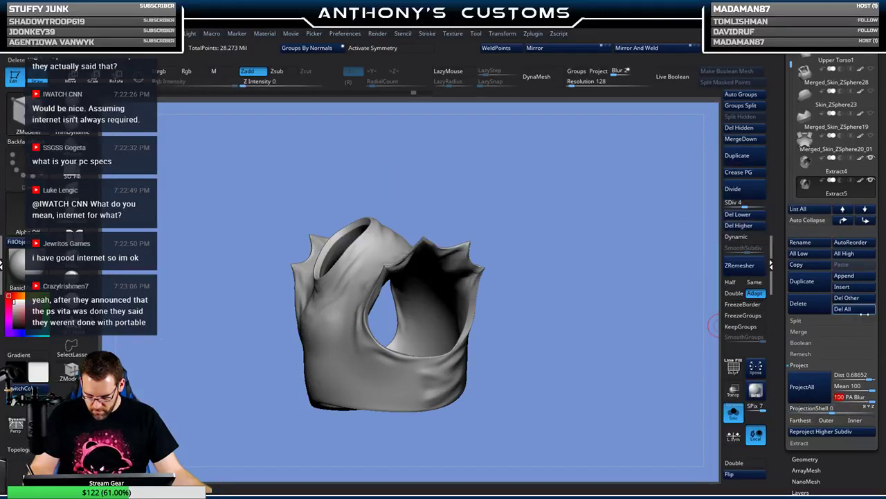
pyautogui.click(817, 391)
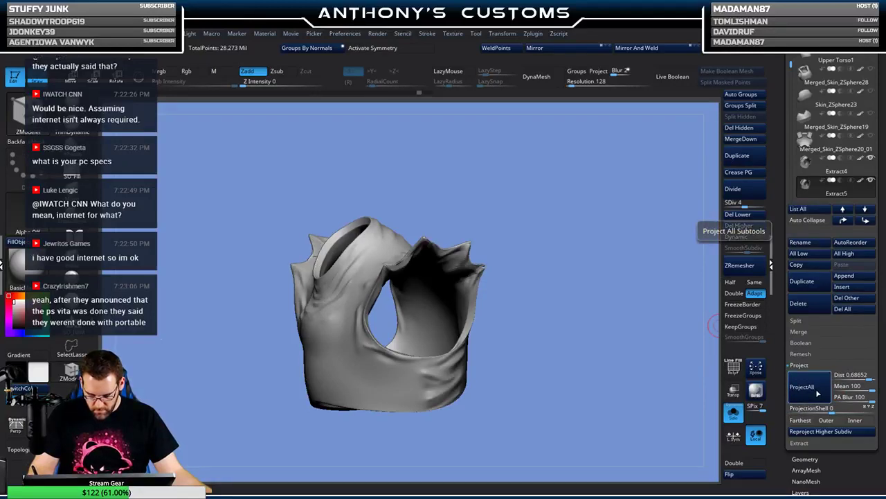
# - Raise Extract5 to subdivision level 7 and project the Extract4 detail onto it
pyautogui.moveTo(746, 205); pyautogui.dragTo(532, 436)
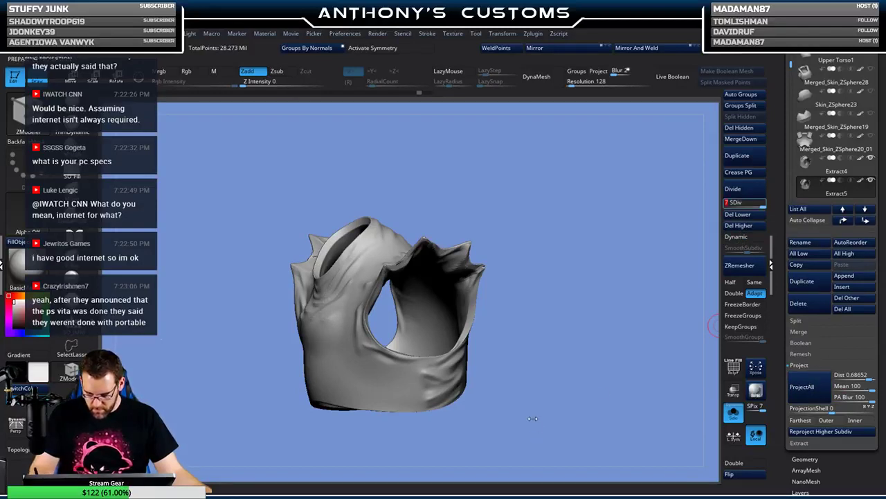
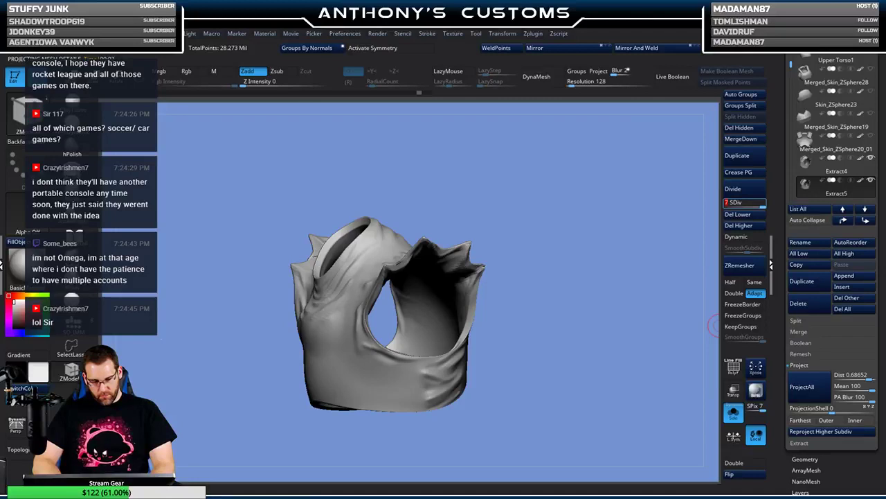
pyautogui.click(820, 431)
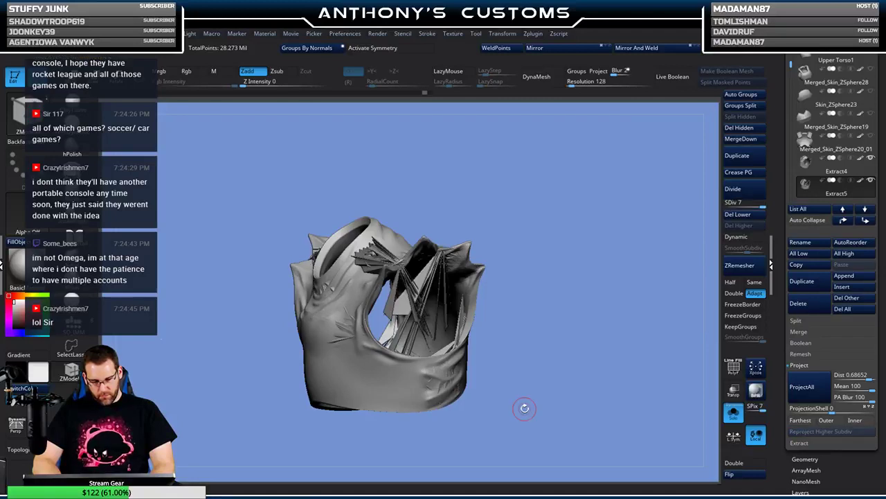
# - Compare the projected Extract5 with Extract4, and delete Extract5 so that Extract4 is the active subtool
pyautogui.moveTo(560, 322); pyautogui.dragTo(579, 402)
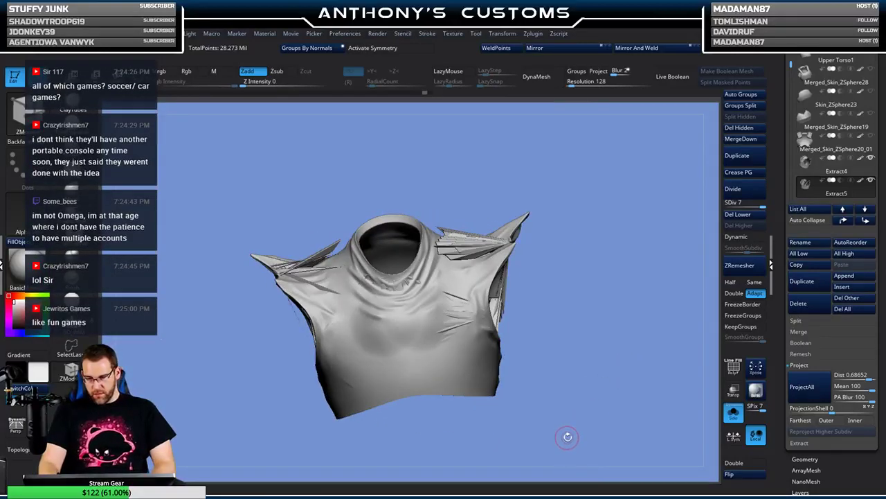
pyautogui.click(814, 169)
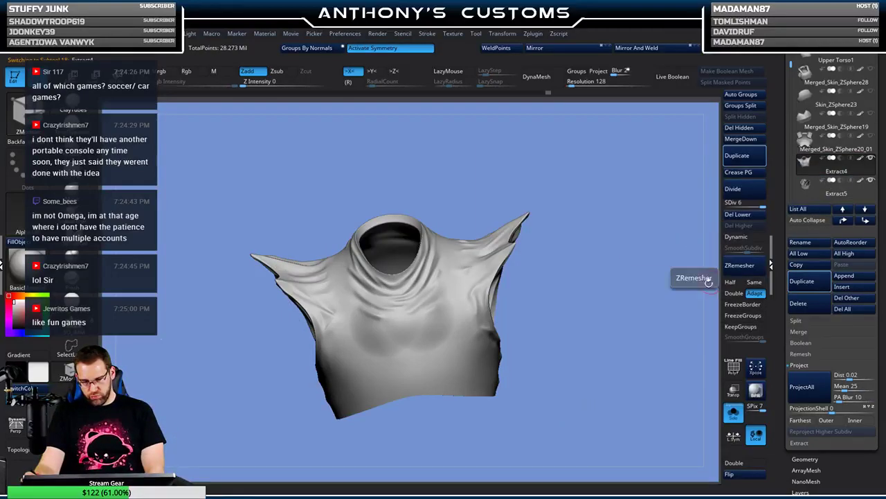
pyautogui.moveTo(605, 287); pyautogui.dragTo(603, 349)
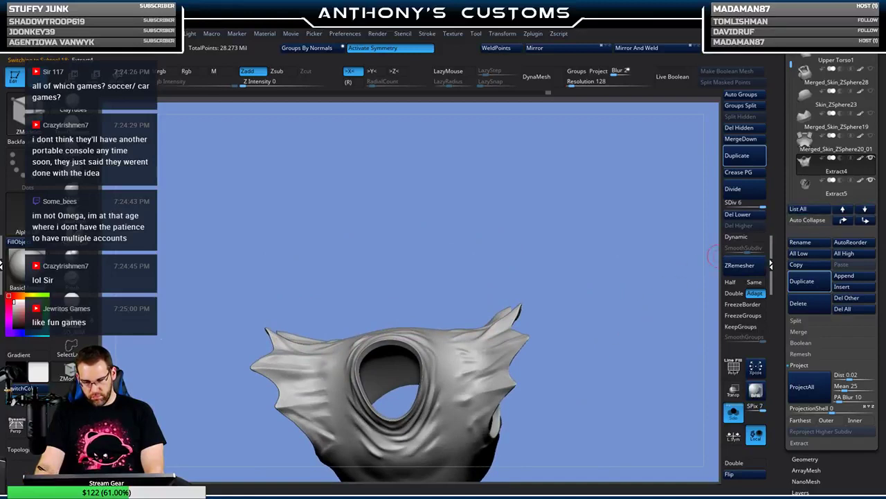
pyautogui.moveTo(702, 293); pyautogui.dragTo(626, 337)
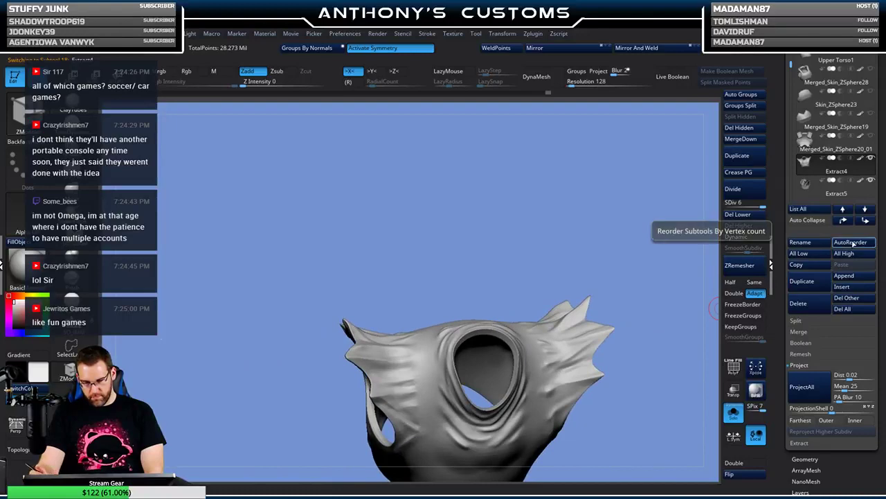
pyautogui.click(815, 198)
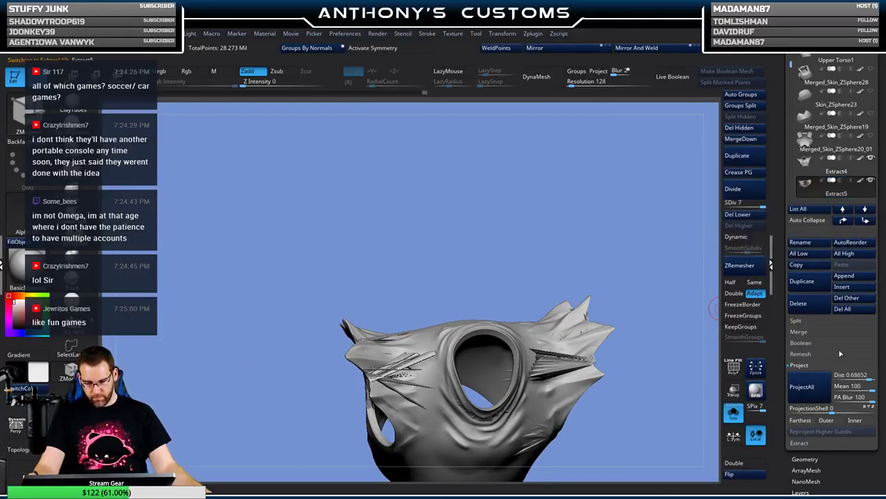
pyautogui.click(821, 305)
pyautogui.click(723, 325)
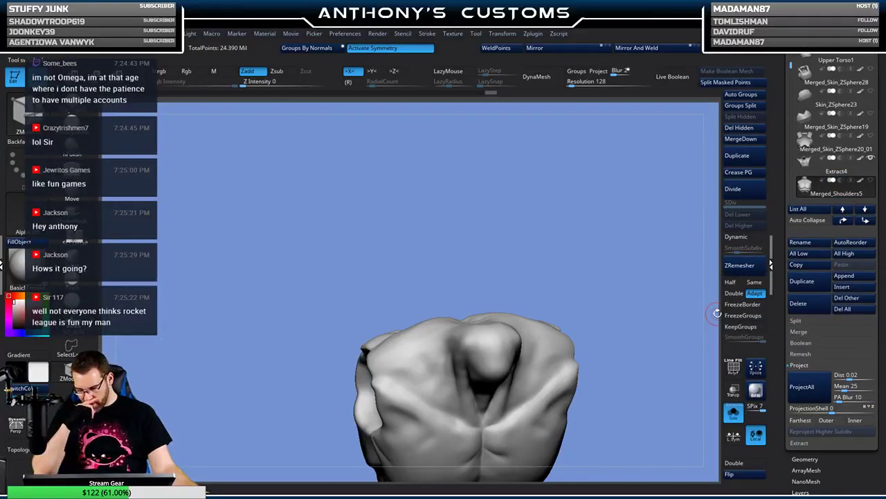
pyautogui.click(811, 168)
# - Examine the polygon wireframe of Extract4 from the front
pyautogui.moveTo(662, 358); pyautogui.dragTo(681, 304)
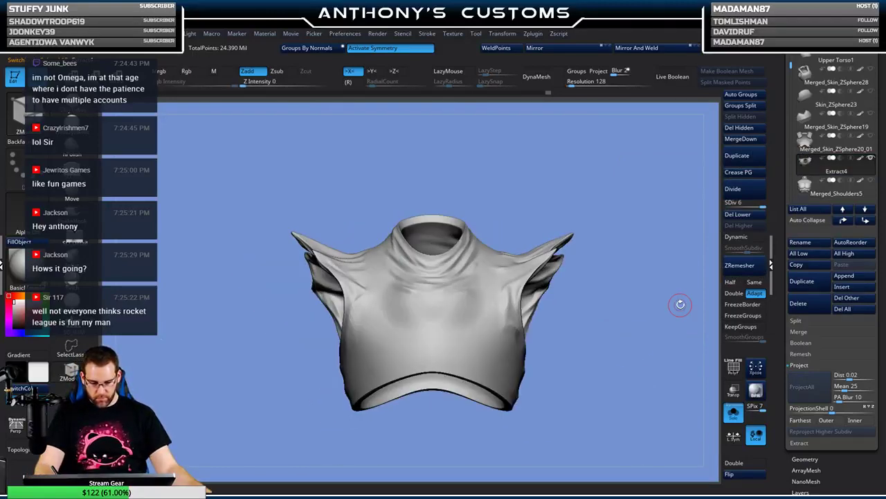
pyautogui.hotkey('shift', 'f')
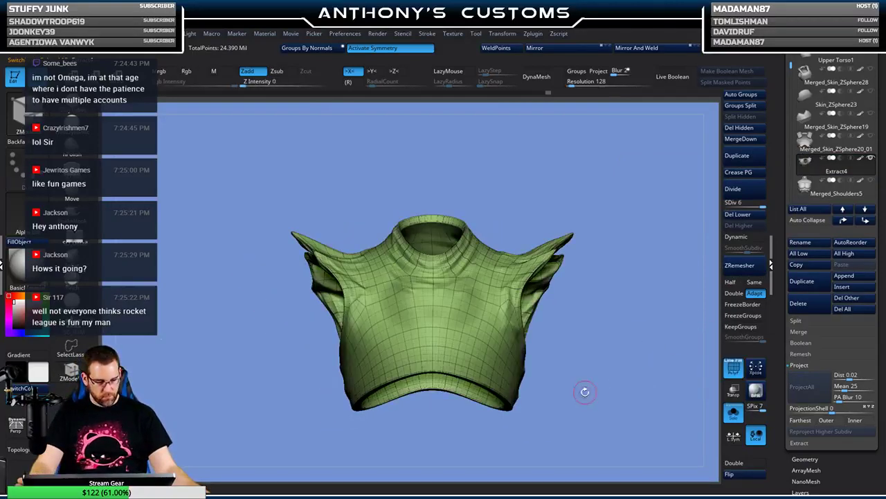
pyautogui.moveTo(583, 391)
pyautogui.mouseDown()
pyautogui.moveTo(627, 391)
pyautogui.moveTo(636, 423)
pyautogui.moveTo(628, 436)
pyautogui.moveTo(575, 424)
pyautogui.moveTo(593, 413)
pyautogui.moveTo(588, 401)
pyautogui.mouseUp()
pyautogui.hotkey('shift', 'f')
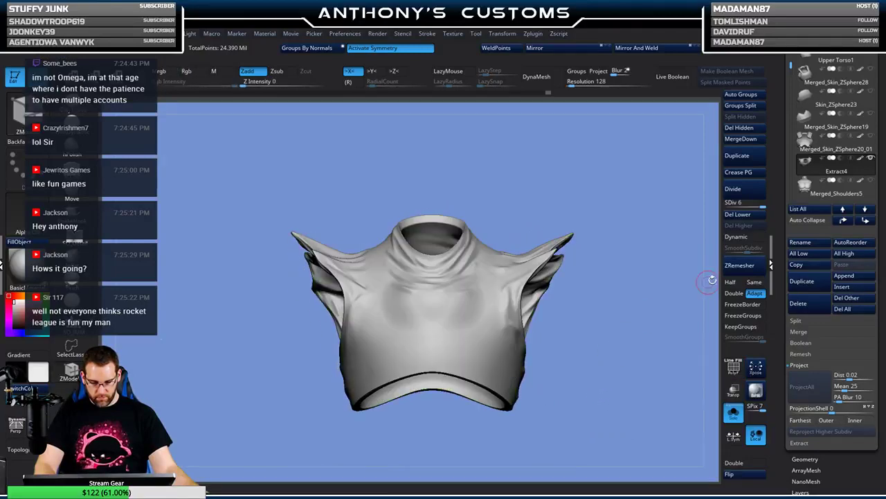
pyautogui.scroll(-3, 852, 346)
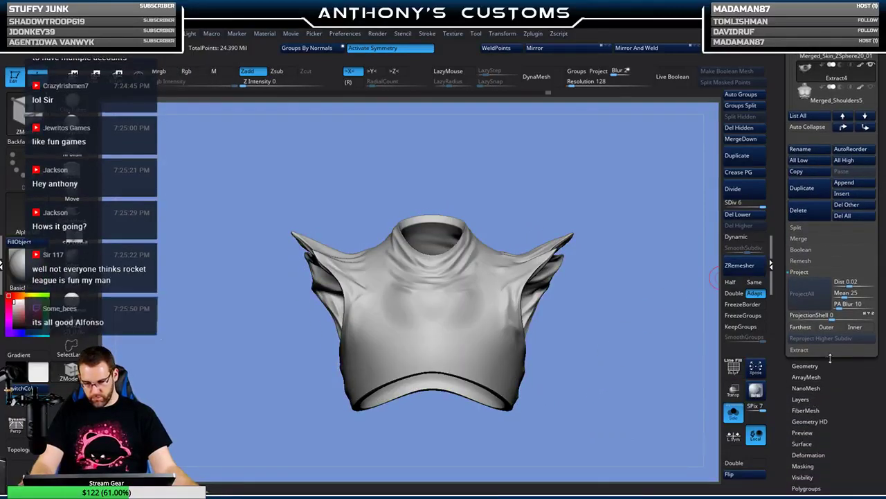
pyautogui.scroll(-10, 835, 267)
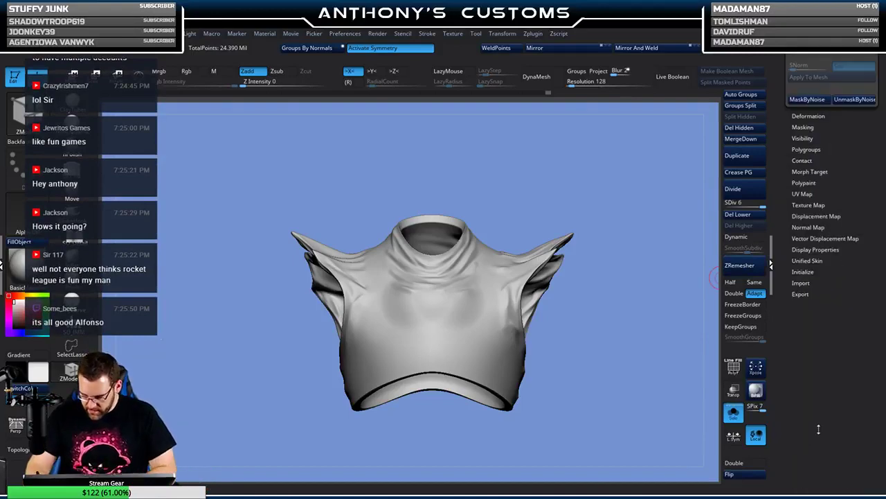
pyautogui.scroll(3, 810, 180)
pyautogui.click(793, 152)
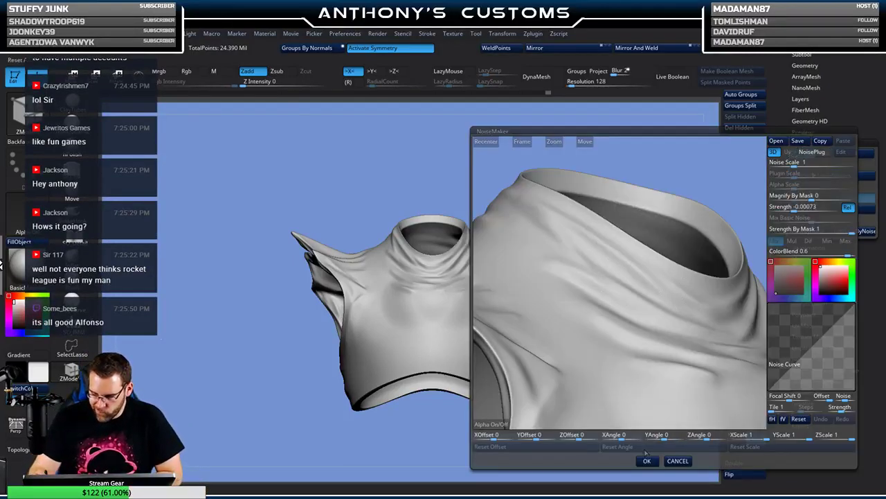
pyautogui.click(678, 460)
# - Set the UV map size of Extract4 to 512 in its UV map creation settings
pyautogui.click(809, 323)
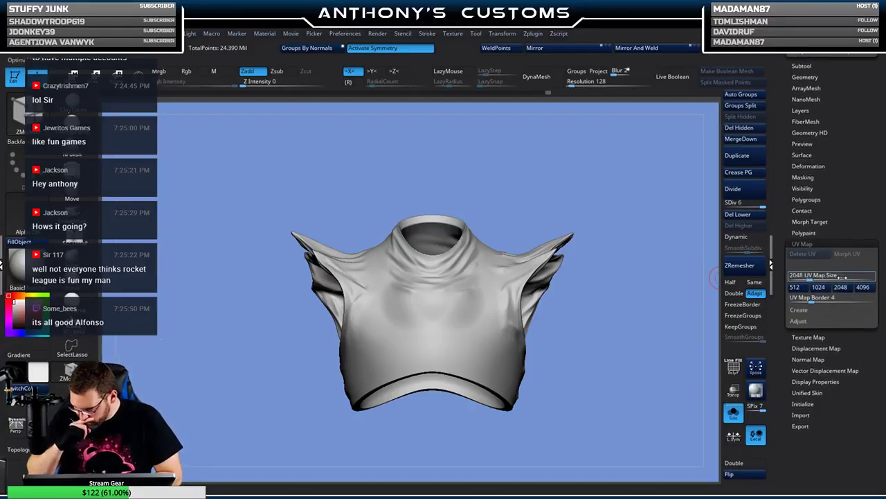
pyautogui.click(805, 310)
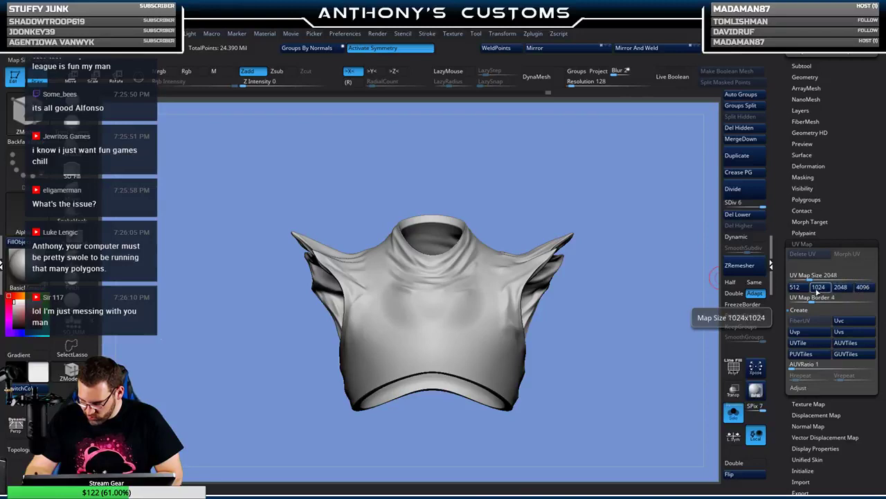
pyautogui.click(795, 287)
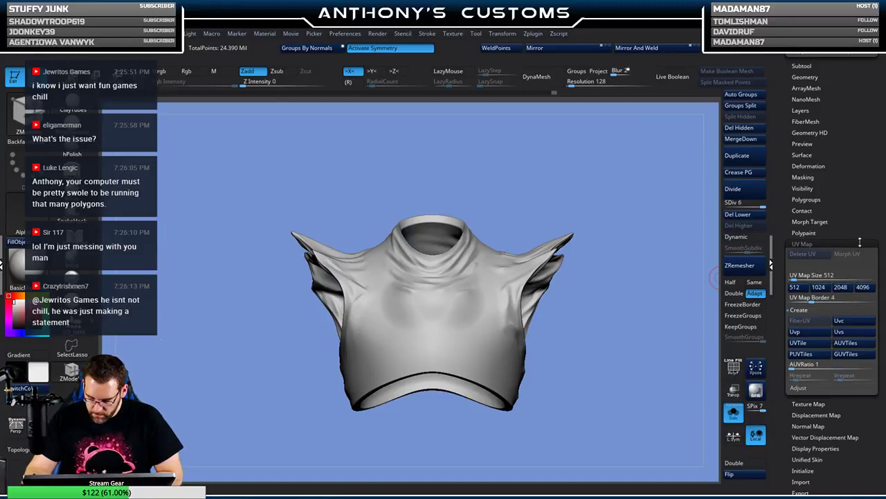
# - Lower Extract4 to subdivision level 1 and unwrap its UVs in UV Master with Polygroups enabled
pyautogui.click(534, 34)
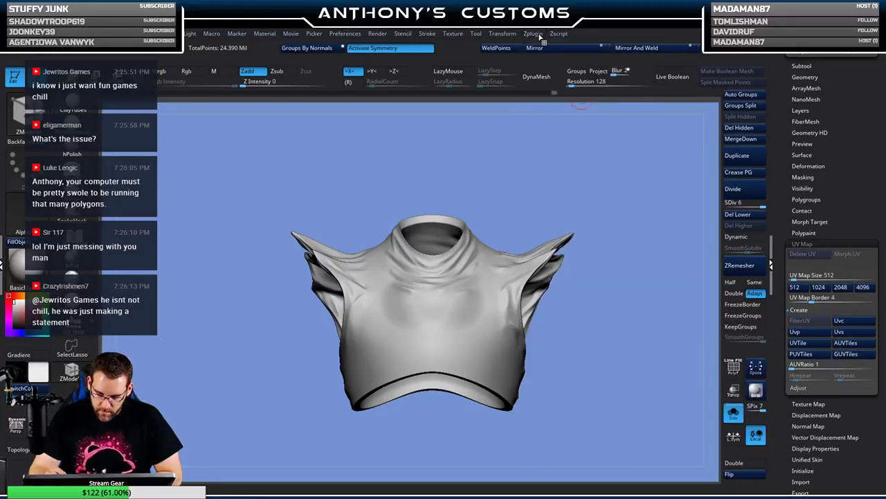
pyautogui.click(534, 33)
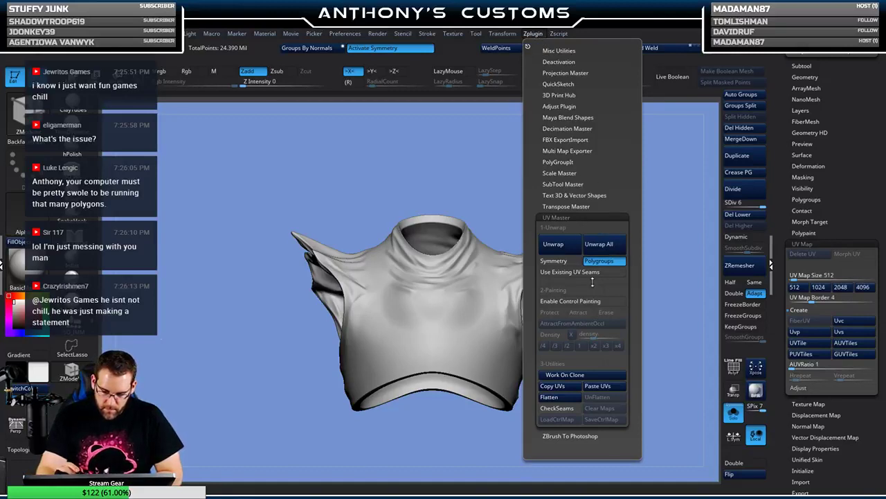
pyautogui.click(553, 244)
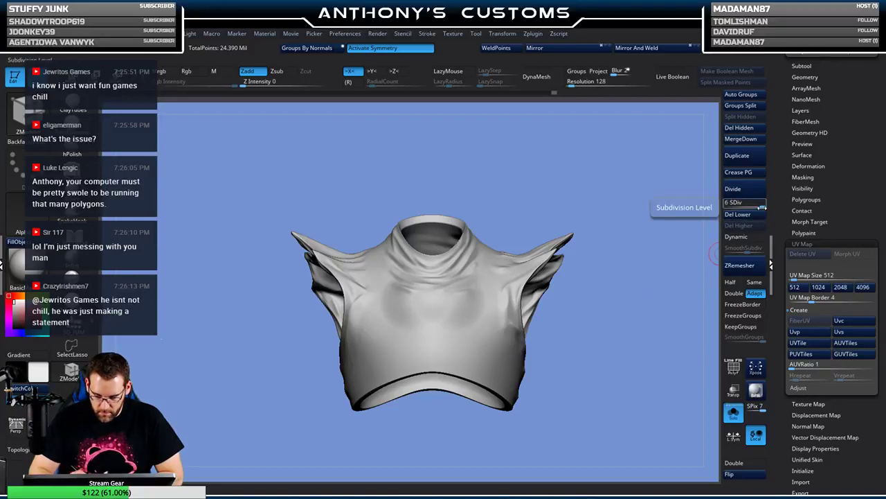
pyautogui.moveTo(751, 202); pyautogui.dragTo(716, 203)
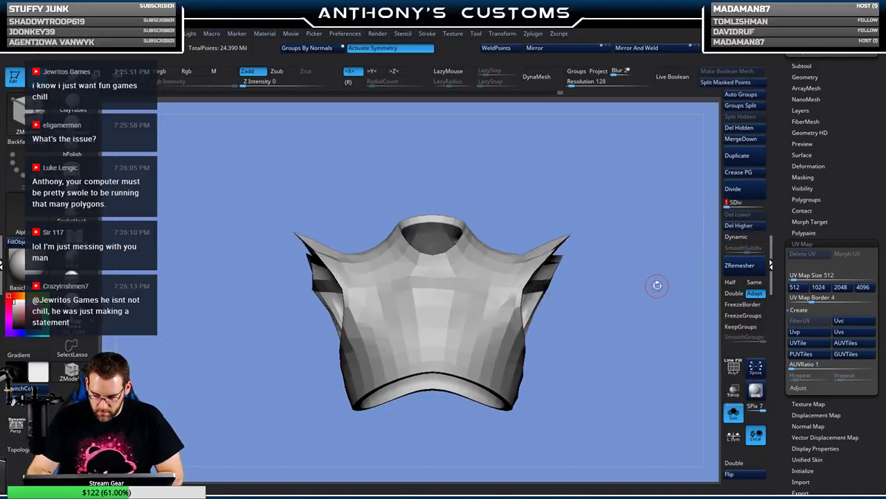
pyautogui.click(532, 33)
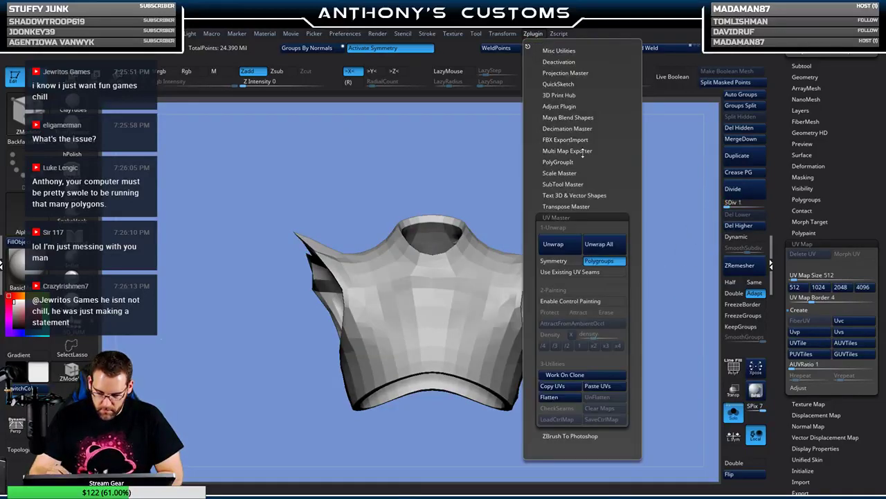
pyautogui.click(564, 246)
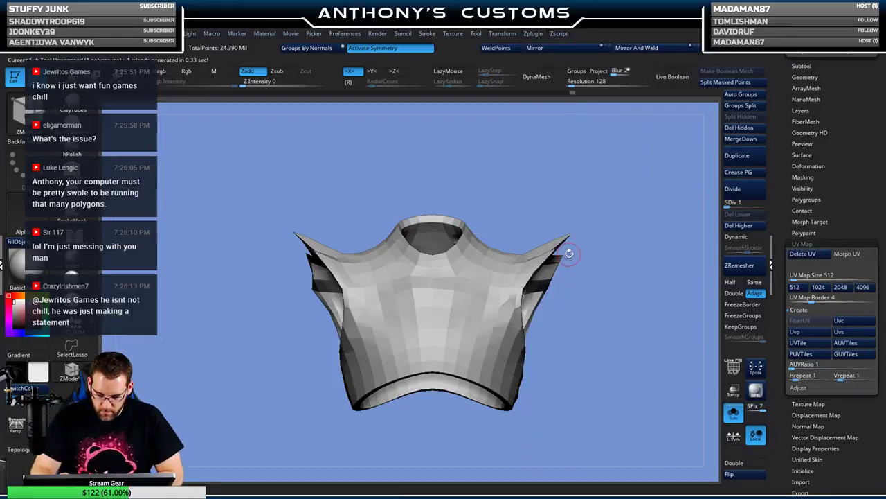
# - Return Extract4 to subdivision level 6 and start a UV-based surface noise using the hexagon alpha
pyautogui.moveTo(589, 100)
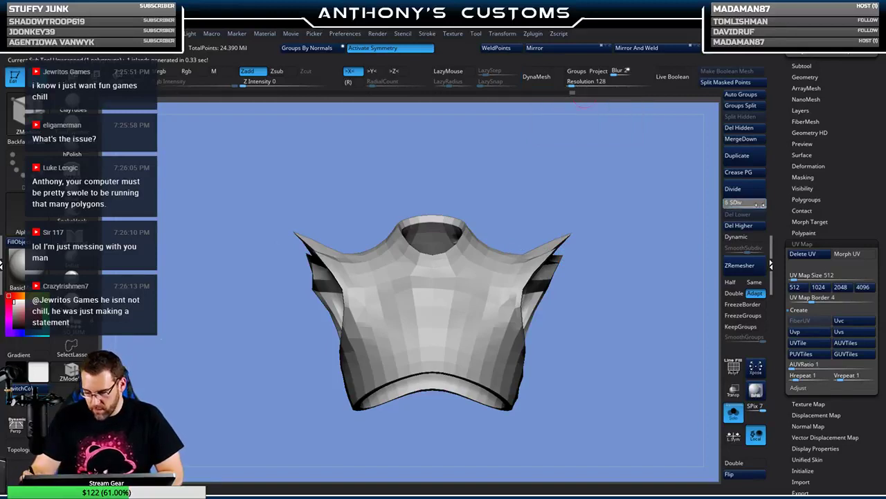
pyautogui.click(760, 204)
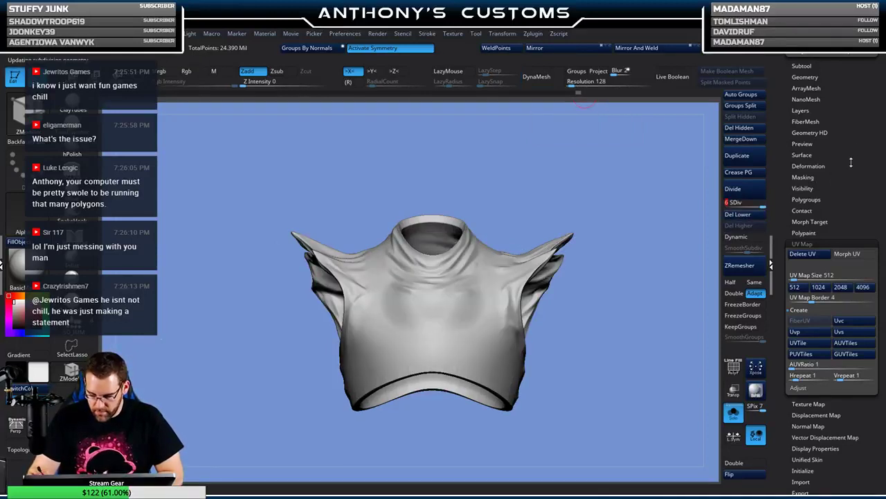
pyautogui.click(803, 154)
pyautogui.click(825, 165)
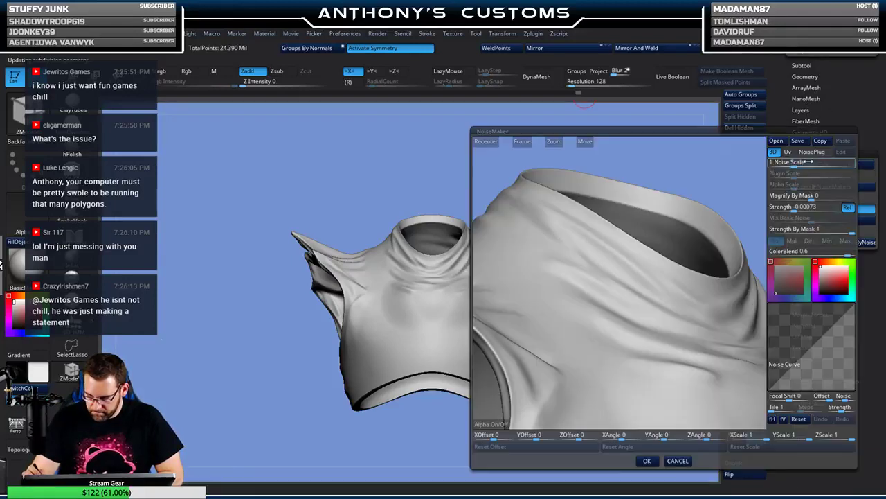
pyautogui.click(523, 141)
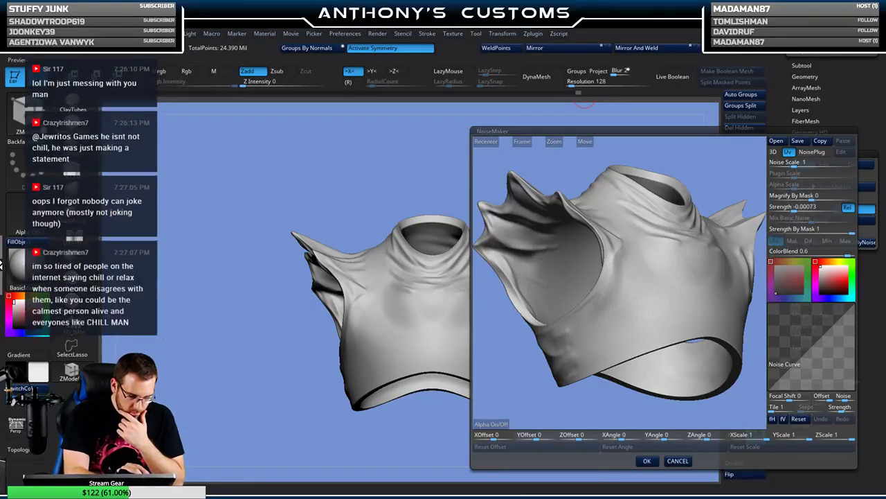
pyautogui.doubleClick(201, 83)
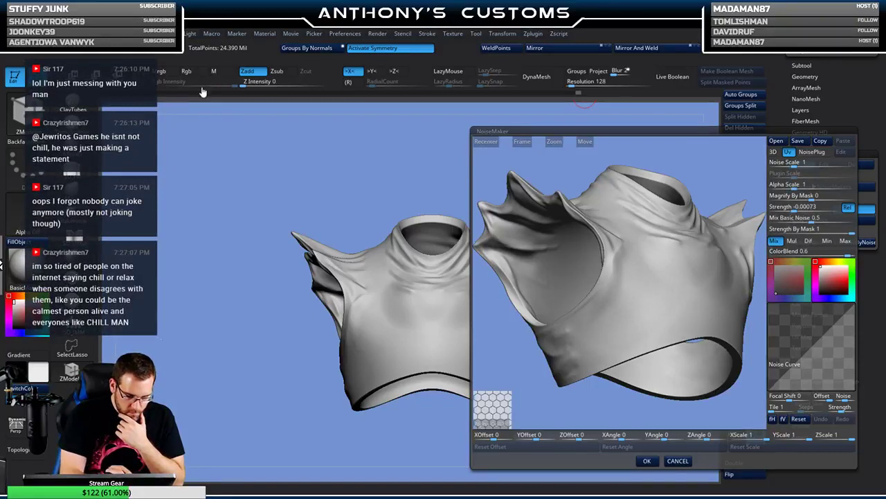
# - Set the noise's Mix Basic Noise to 0, Alpha Scale to 0.03814 and Strength to -0.08016
pyautogui.moveTo(795, 217); pyautogui.dragTo(770, 218)
pyautogui.click(811, 185)
pyautogui.write('0.10771')
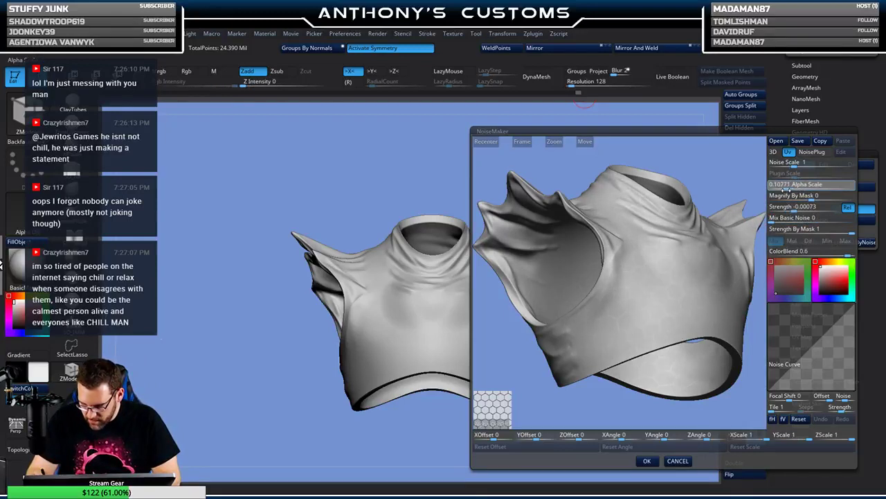
pyautogui.moveTo(787, 190); pyautogui.dragTo(784, 191)
pyautogui.click(783, 191)
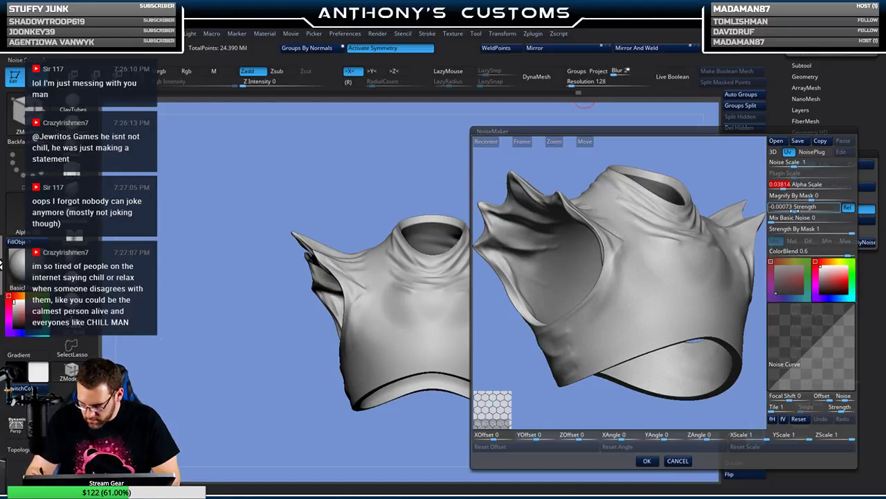
pyautogui.moveTo(794, 211); pyautogui.dragTo(783, 212)
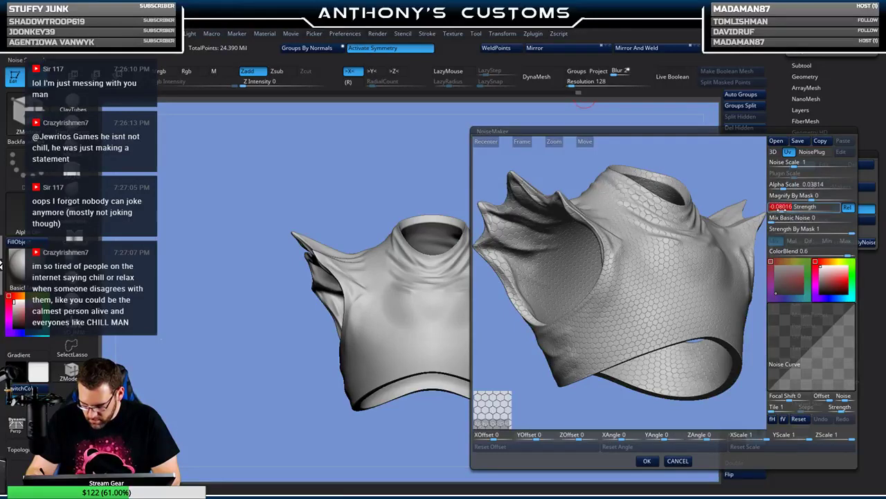
# - Inspect the hexagon pattern across the chest and sides of the garment in the noise preview, and discard the noise
pyautogui.moveTo(625, 288)
pyautogui.mouseDown()
pyautogui.moveTo(663, 287)
pyautogui.moveTo(632, 289)
pyautogui.moveTo(635, 275)
pyautogui.moveTo(604, 301)
pyautogui.moveTo(615, 310)
pyautogui.moveTo(622, 291)
pyautogui.moveTo(636, 290)
pyautogui.mouseUp()
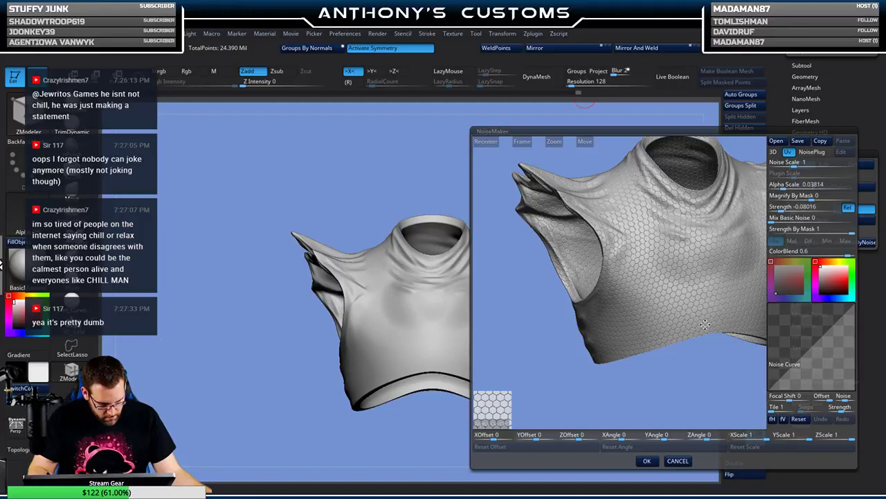
pyautogui.moveTo(685, 379); pyautogui.dragTo(614, 380)
pyautogui.moveTo(672, 350)
pyautogui.mouseDown()
pyautogui.moveTo(685, 355)
pyautogui.moveTo(659, 348)
pyautogui.moveTo(684, 360)
pyautogui.moveTo(681, 346)
pyautogui.mouseUp()
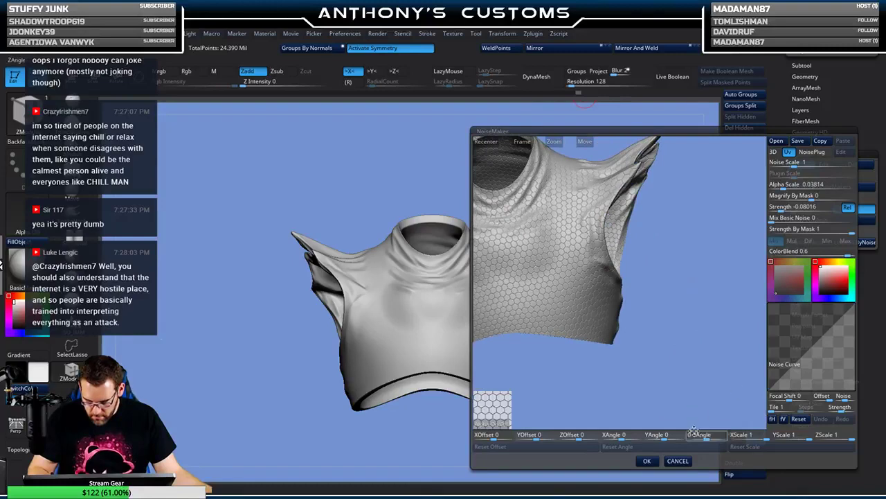
pyautogui.click(678, 460)
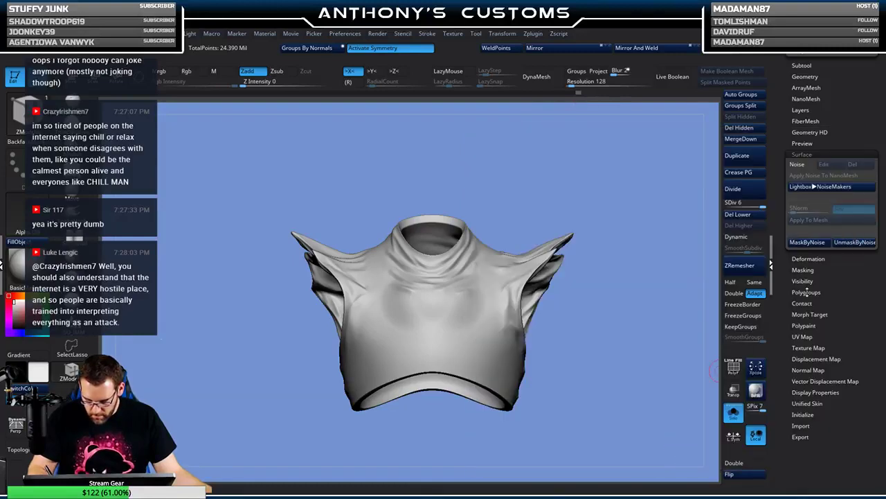
# - Delete the UVs of Extract4 and show its polygon wireframe to inspect the armhole and side
pyautogui.click(805, 336)
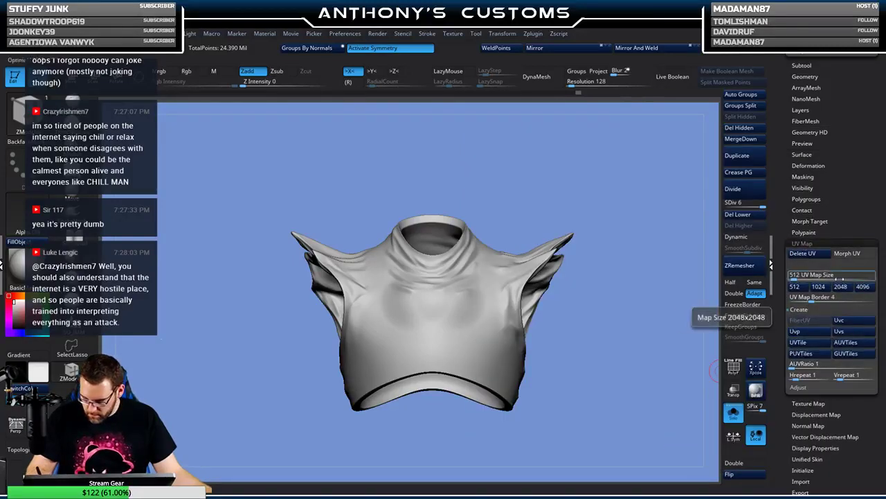
pyautogui.hotkey('shift', 'f')
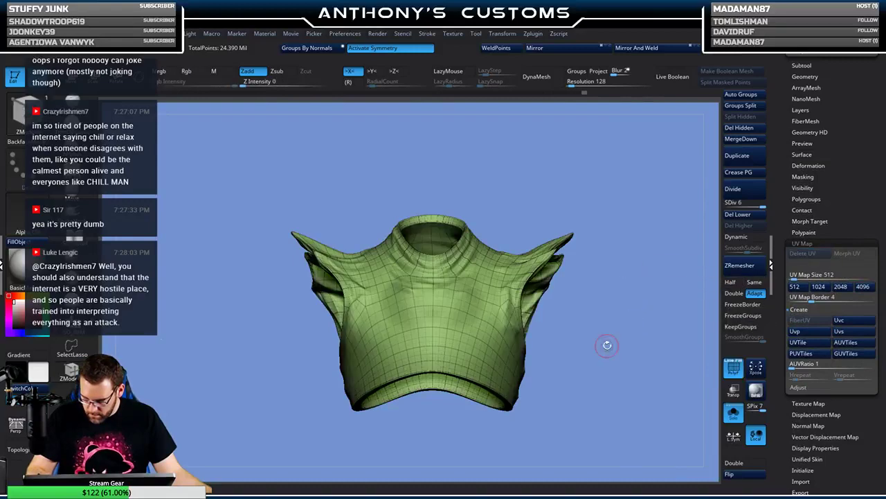
pyautogui.moveTo(607, 345)
pyautogui.mouseDown()
pyautogui.moveTo(588, 374)
pyautogui.moveTo(615, 372)
pyautogui.moveTo(531, 356)
pyautogui.moveTo(598, 342)
pyautogui.mouseUp()
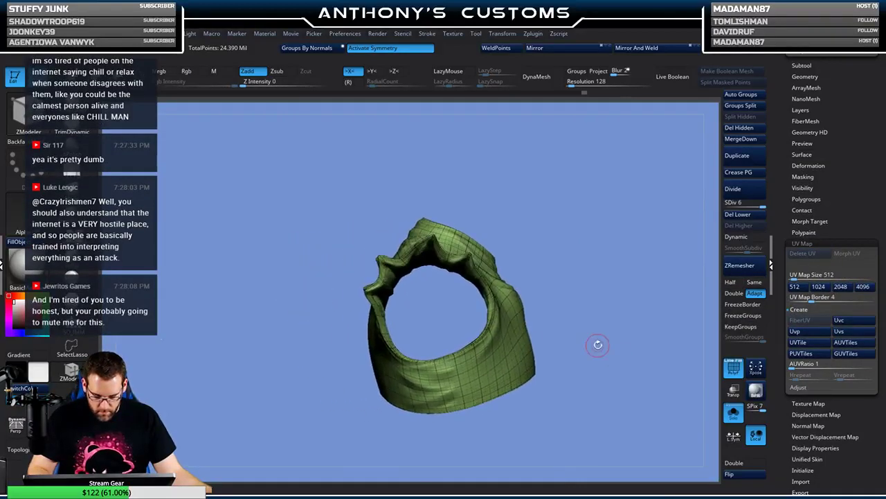
# - Choose the SliceCurve brush and try to slice the Extract4 garment vertically through the armhole
pyautogui.keyDown('ctrl'); pyautogui.keyDown('shift'); pyautogui.click(35, 120); pyautogui.keyUp('shift'); pyautogui.keyUp('ctrl')
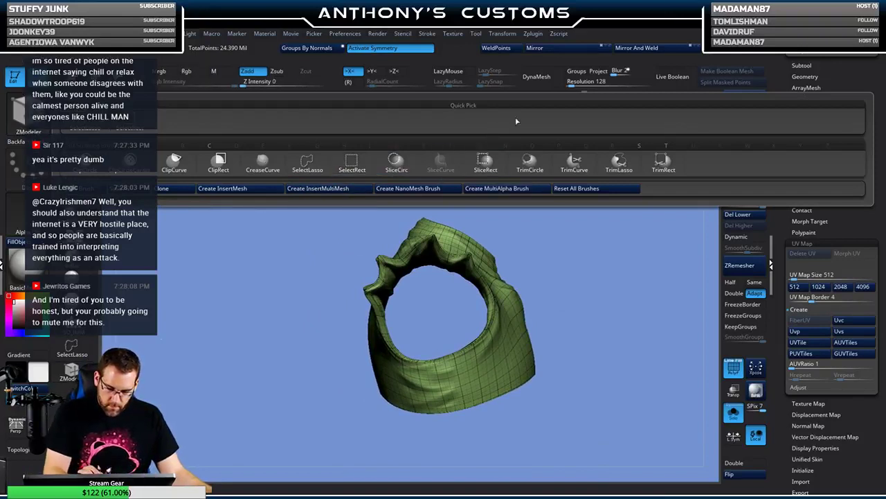
pyautogui.click(440, 165)
pyautogui.moveTo(469, 187)
pyautogui.keyDown('ctrl'); pyautogui.keyDown('shift'); pyautogui.mouseDown()
pyautogui.moveTo(416, 287)
pyautogui.moveTo(428, 428)
pyautogui.moveTo(415, 431)
pyautogui.moveTo(427, 430)
pyautogui.mouseUp(); pyautogui.keyUp('shift'); pyautogui.keyUp('ctrl')
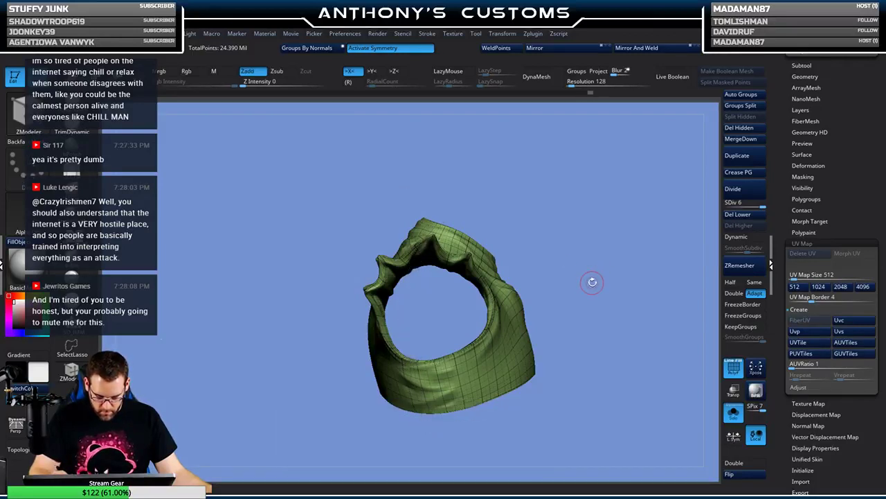
pyautogui.moveTo(592, 278); pyautogui.dragTo(590, 326)
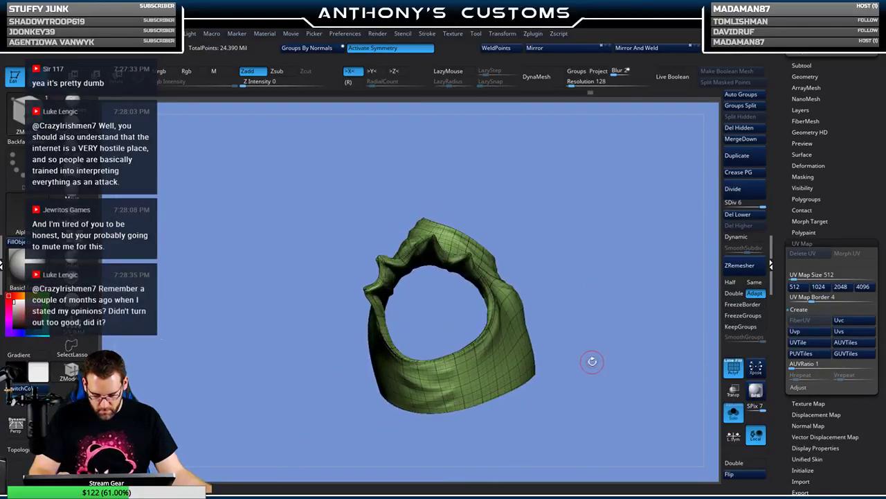
pyautogui.moveTo(591, 362)
pyautogui.mouseDown()
pyautogui.moveTo(591, 348)
pyautogui.moveTo(584, 351)
pyautogui.mouseUp()
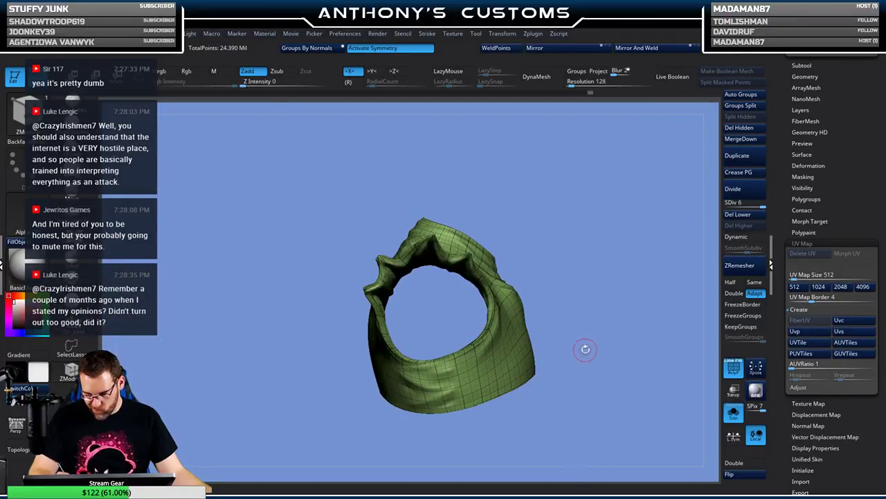
# - Try freezing the subdivision levels of Extract4, and release the freeze
pyautogui.click(804, 76)
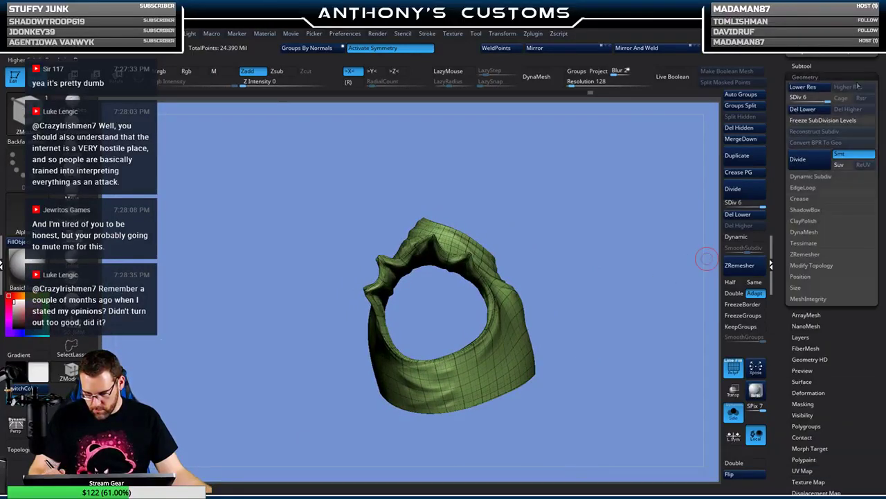
pyautogui.click(842, 120)
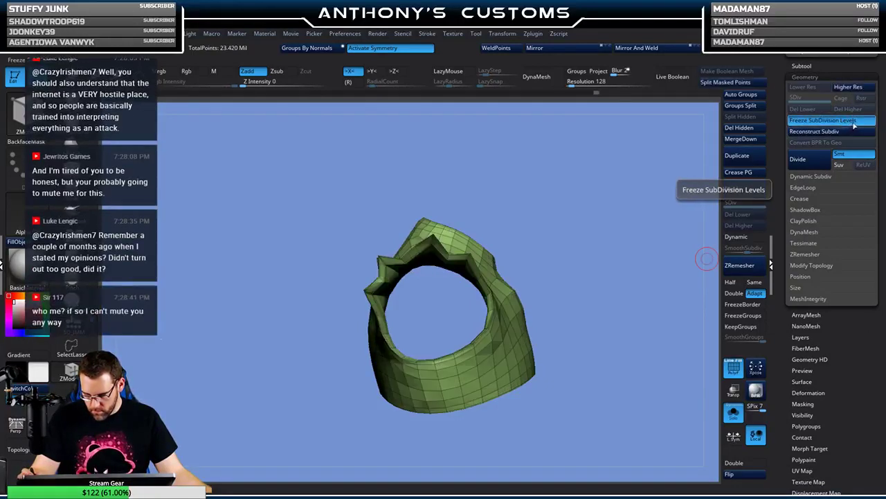
pyautogui.click(857, 122)
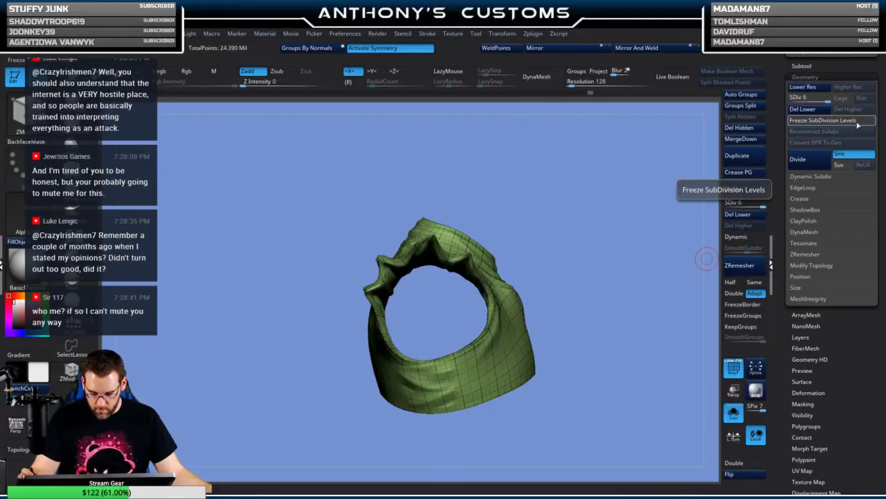
# - Delete Extract4's lower subdivision levels, slice the garment vertically through the armhole into front and back polygroups, and hide the wireframe
pyautogui.click(753, 214)
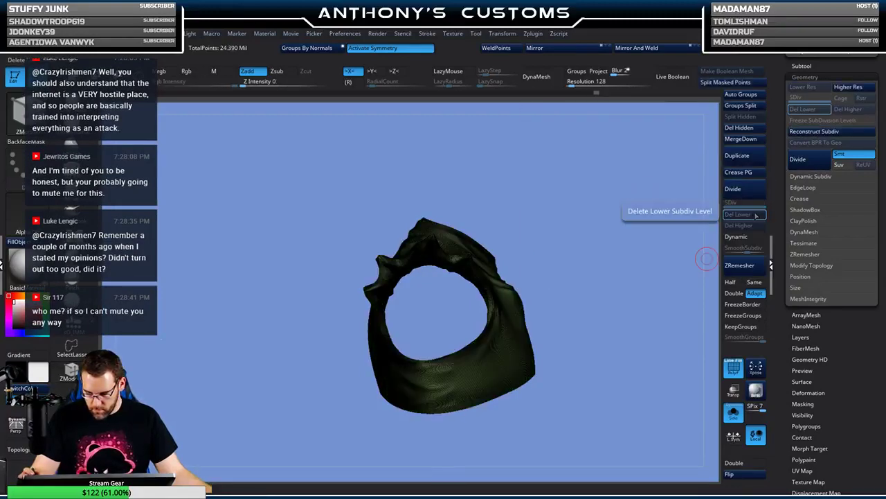
pyautogui.moveTo(597, 229)
pyautogui.mouseDown()
pyautogui.moveTo(569, 252)
pyautogui.moveTo(595, 228)
pyautogui.mouseUp()
pyautogui.moveTo(485, 170)
pyautogui.keyDown('ctrl'); pyautogui.keyDown('shift'); pyautogui.mouseDown()
pyautogui.moveTo(428, 255)
pyautogui.moveTo(435, 363)
pyautogui.moveTo(457, 437)
pyautogui.moveTo(429, 444)
pyautogui.moveTo(426, 455)
pyautogui.moveTo(431, 430)
pyautogui.mouseUp(); pyautogui.keyUp('shift'); pyautogui.keyUp('ctrl')
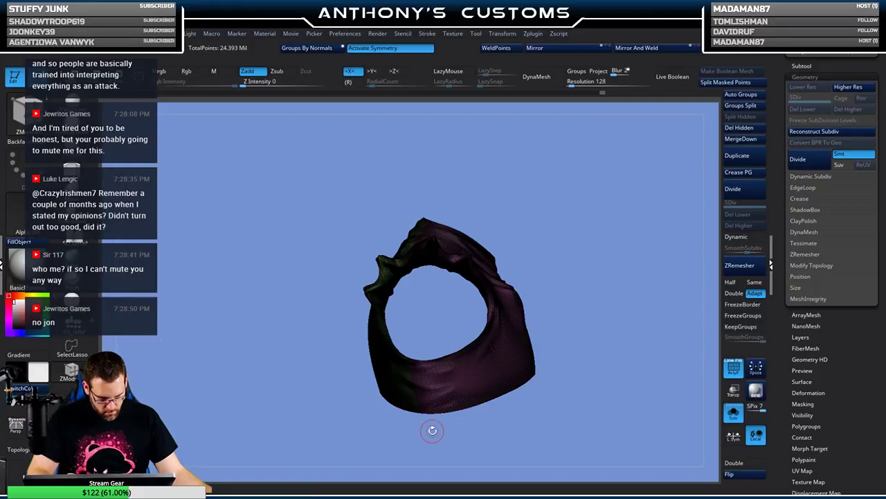
pyautogui.hotkey('shift', 'f')
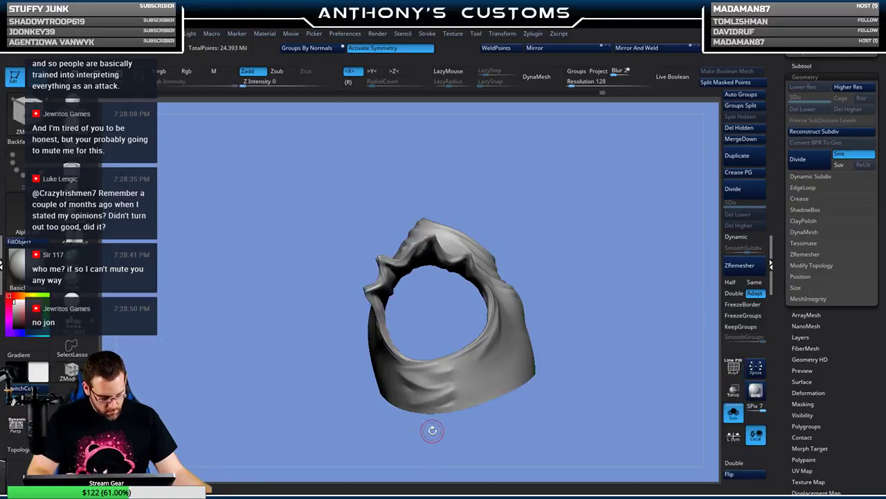
# - Try to reconstruct a lower subdivision level on the sliced garment, and run UV Master's Unwrap All with Polygroups enabled
pyautogui.click(848, 132)
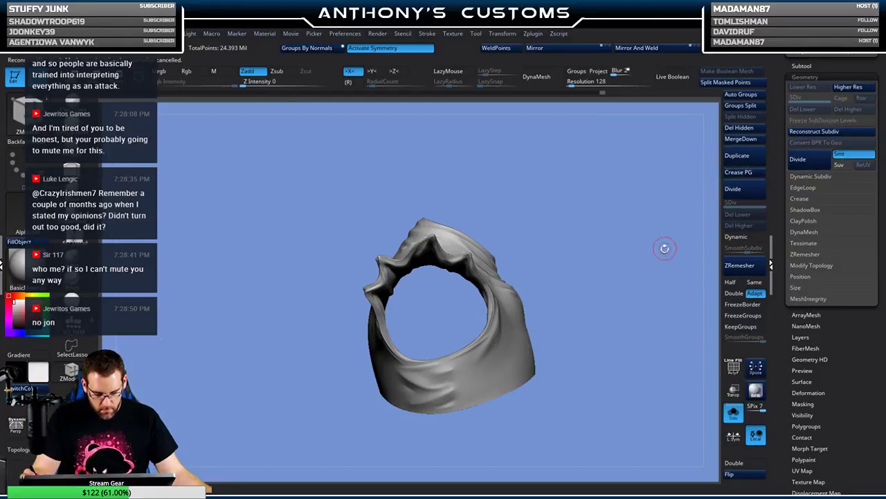
pyautogui.moveTo(664, 248); pyautogui.dragTo(642, 232)
pyautogui.click(533, 33)
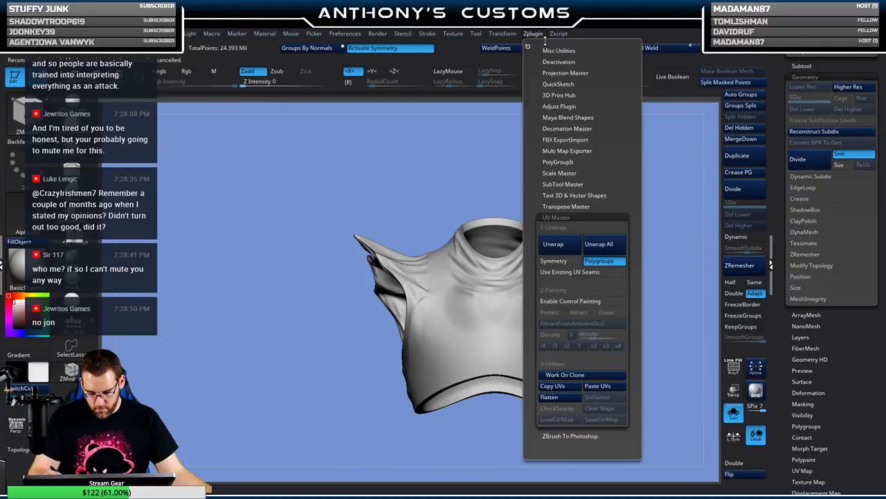
pyautogui.click(600, 244)
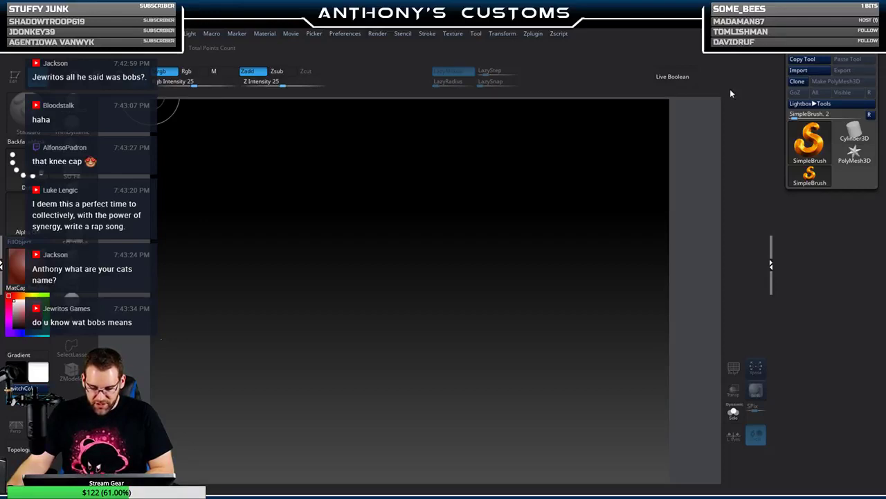
# - Open the saved project Master File.ZPR from the LightBox documents
pyautogui.press(',')
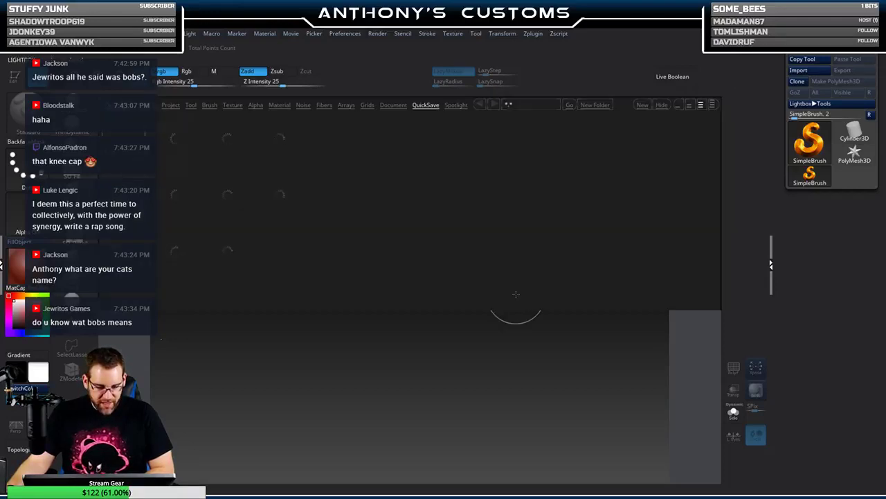
pyautogui.click(388, 107)
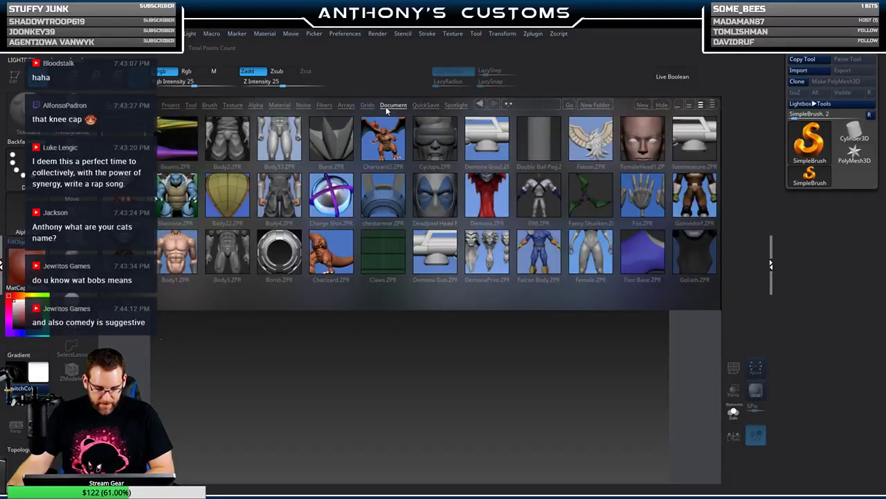
pyautogui.moveTo(586, 210); pyautogui.dragTo(218, 209)
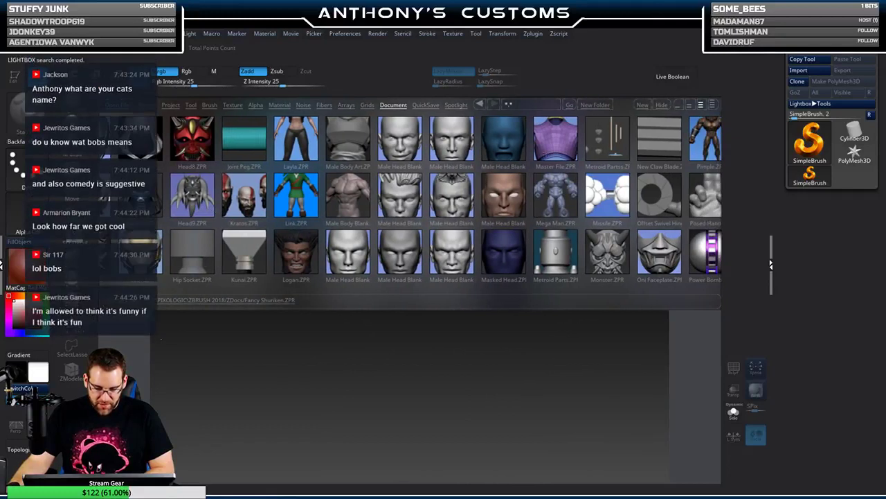
pyautogui.doubleClick(546, 154)
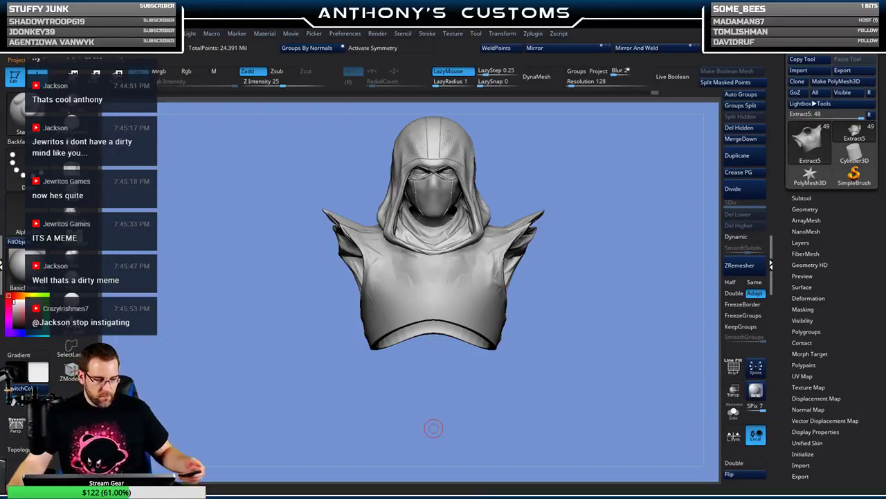
# - Check the torso garment copies from the front and side, and delete the blocky duplicate Extract5
pyautogui.moveTo(434, 428); pyautogui.dragTo(614, 290)
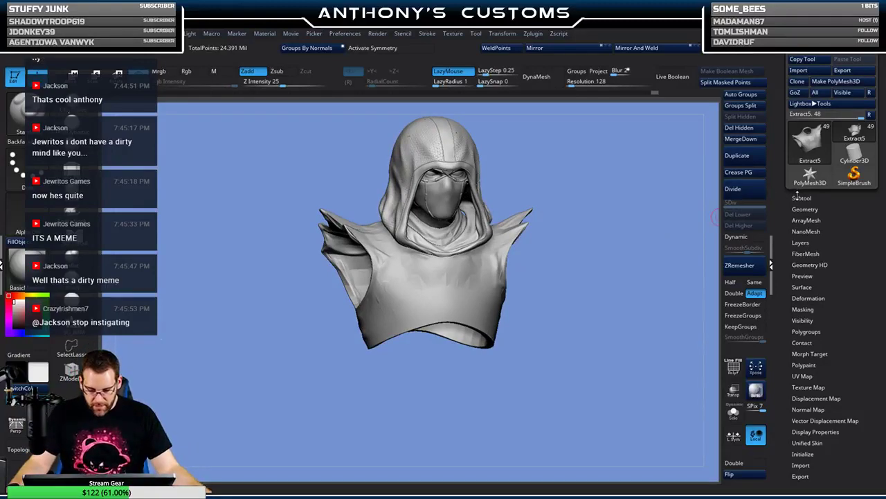
pyautogui.click(801, 198)
pyautogui.moveTo(849, 333)
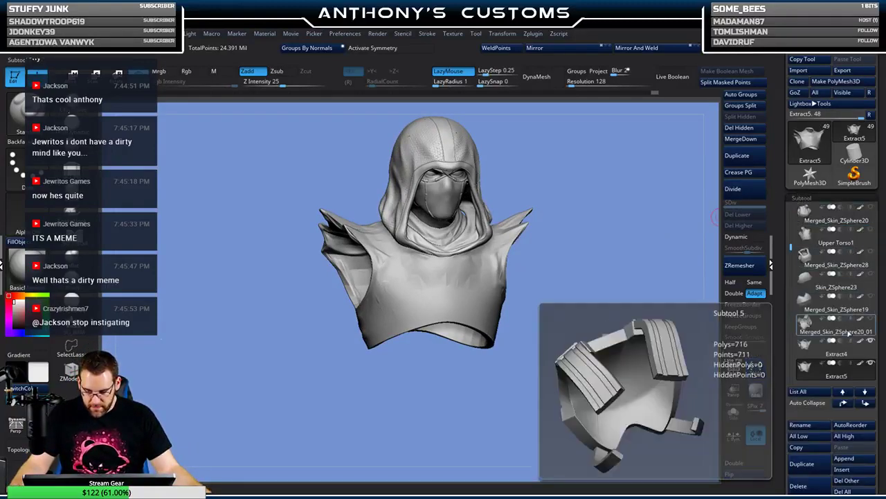
pyautogui.moveTo(847, 365)
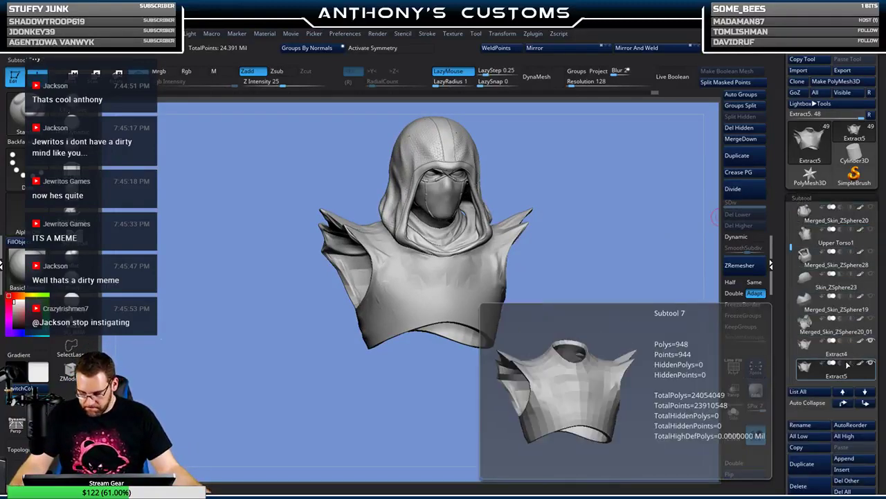
pyautogui.moveTo(628, 275); pyautogui.dragTo(572, 265)
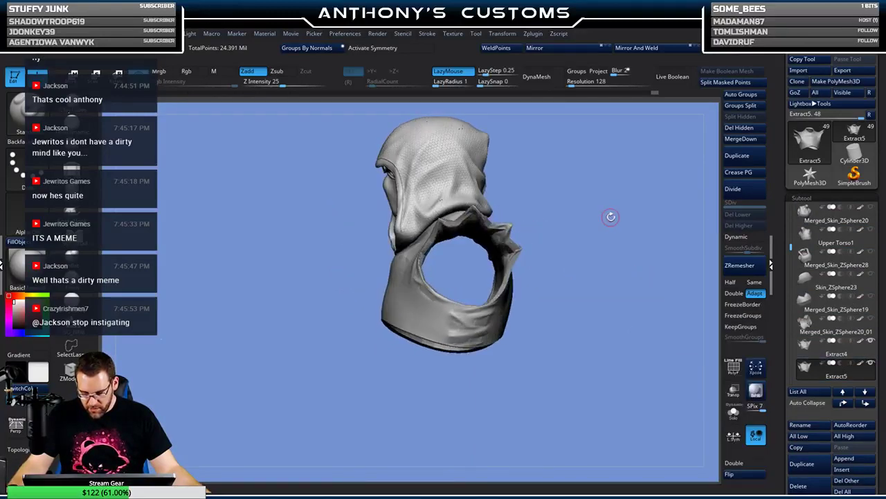
pyautogui.moveTo(611, 215); pyautogui.dragTo(605, 281)
pyautogui.moveTo(626, 186)
pyautogui.mouseDown()
pyautogui.moveTo(578, 288)
pyautogui.moveTo(585, 256)
pyautogui.mouseUp()
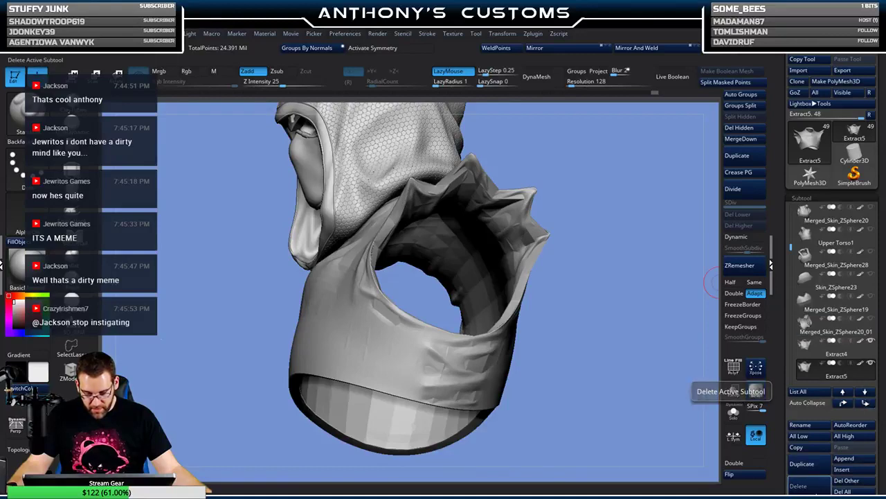
pyautogui.click(755, 392)
pyautogui.click(724, 490)
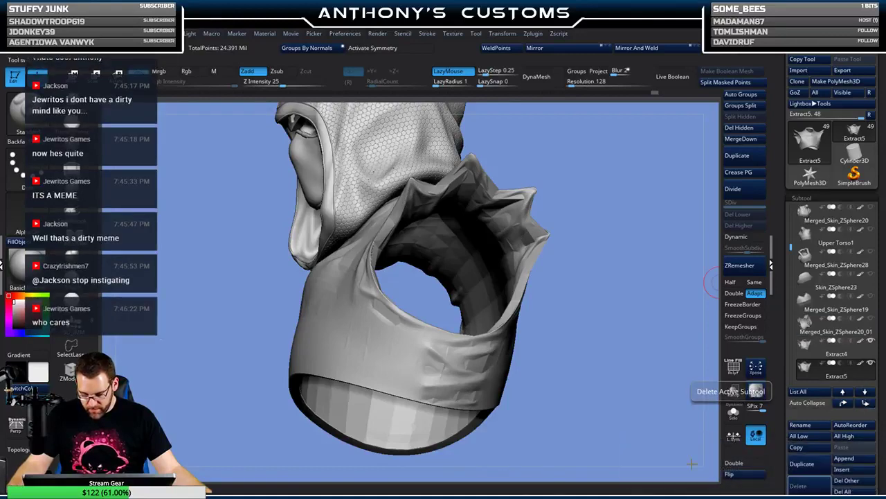
pyautogui.moveTo(598, 368); pyautogui.dragTo(625, 390)
pyautogui.moveTo(616, 353); pyautogui.dragTo(619, 356)
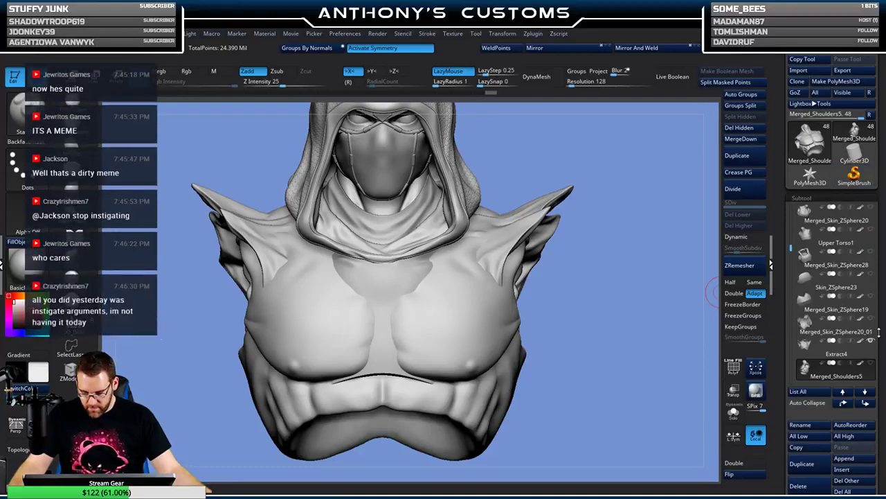
# - Make Extract4 the active subtool, show the chest armor Merged_Skin_ZSphere28, and inspect how much of the garment the armor covers
pyautogui.click(836, 356)
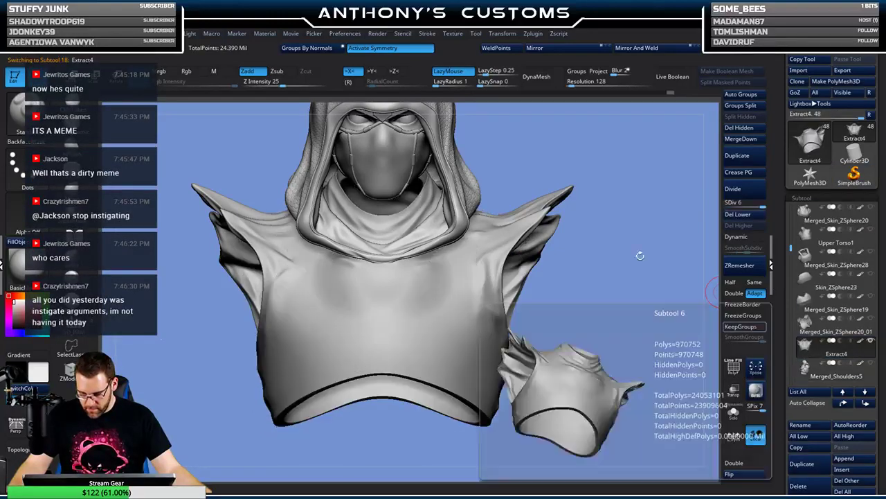
pyautogui.click(872, 252)
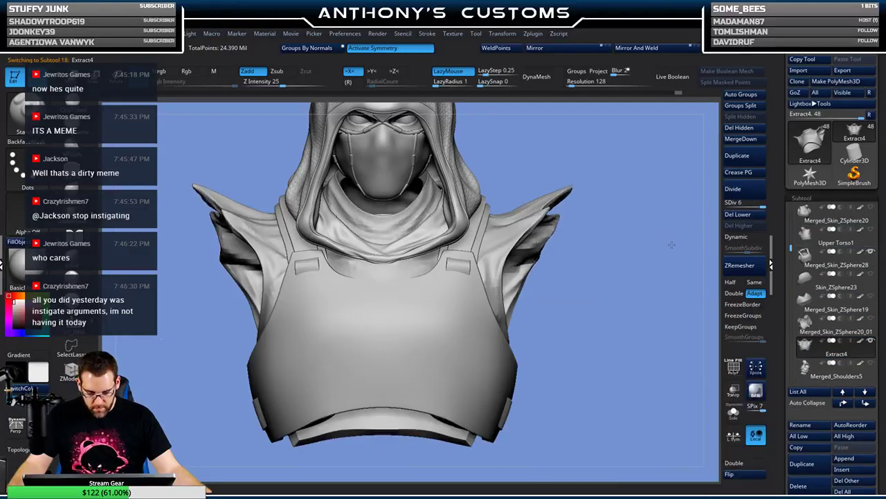
pyautogui.moveTo(671, 243); pyautogui.dragTo(669, 271)
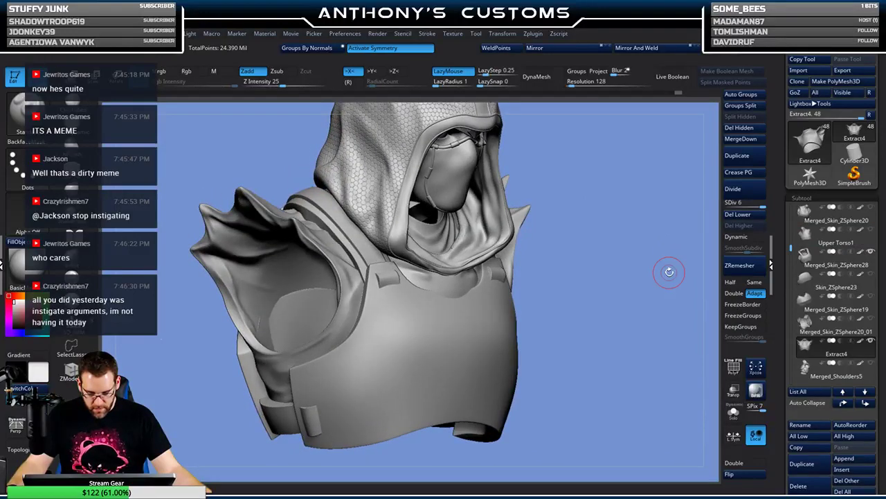
pyautogui.moveTo(871, 277)
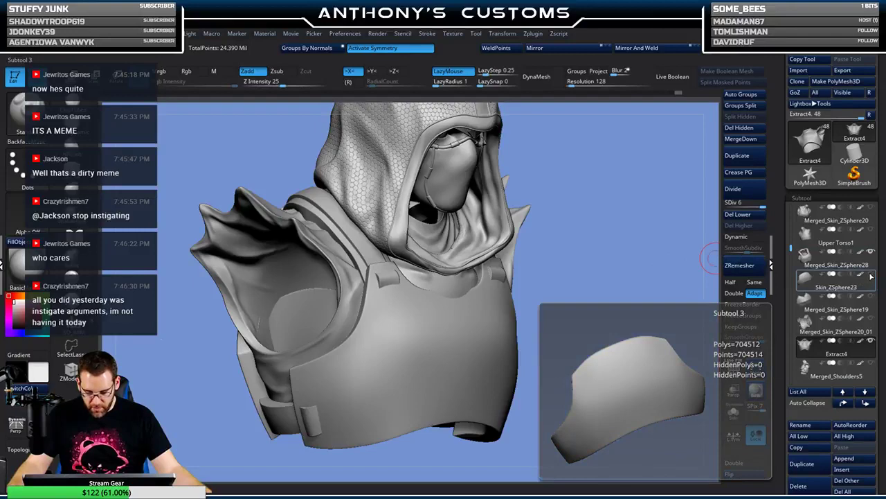
pyautogui.moveTo(653, 354)
pyautogui.mouseDown()
pyautogui.moveTo(644, 399)
pyautogui.moveTo(635, 351)
pyautogui.moveTo(610, 346)
pyautogui.moveTo(588, 306)
pyautogui.moveTo(585, 294)
pyautogui.moveTo(604, 301)
pyautogui.moveTo(601, 293)
pyautogui.mouseUp()
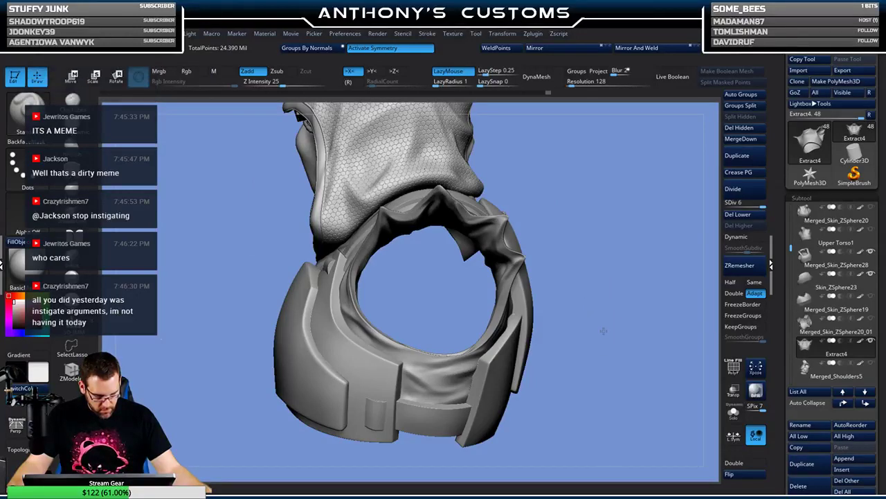
pyautogui.moveTo(604, 331); pyautogui.dragTo(603, 320)
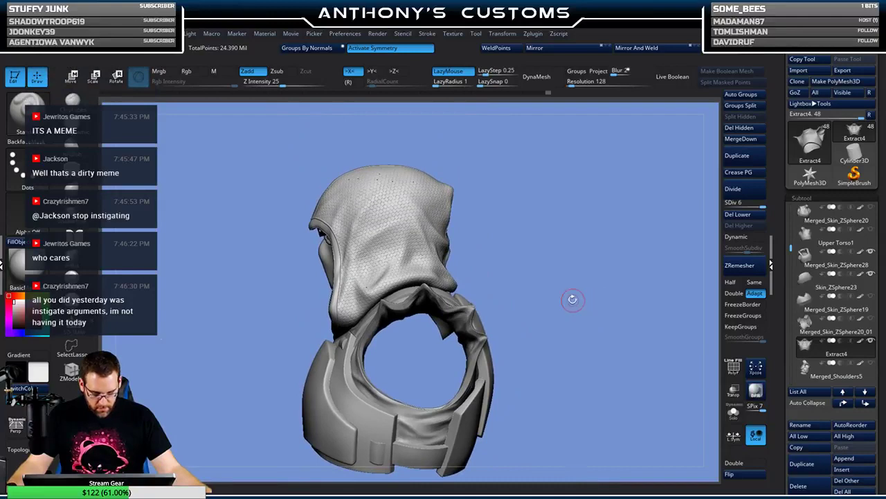
pyautogui.moveTo(572, 298)
pyautogui.mouseDown()
pyautogui.moveTo(581, 298)
pyautogui.moveTo(584, 283)
pyautogui.mouseUp()
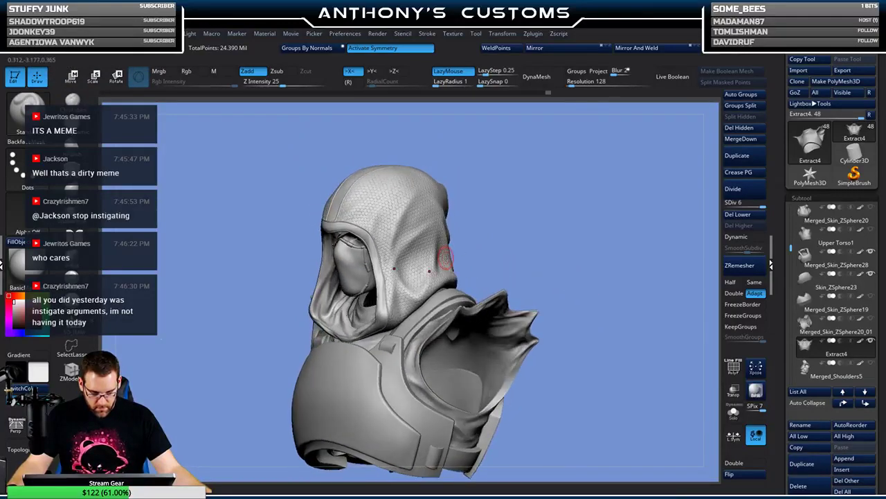
# - Try to subdivide the patterned hood, Merged_Upper Legs Armor4, one level above subdivision level 4
pyautogui.hotkey('ctrl', 'd')
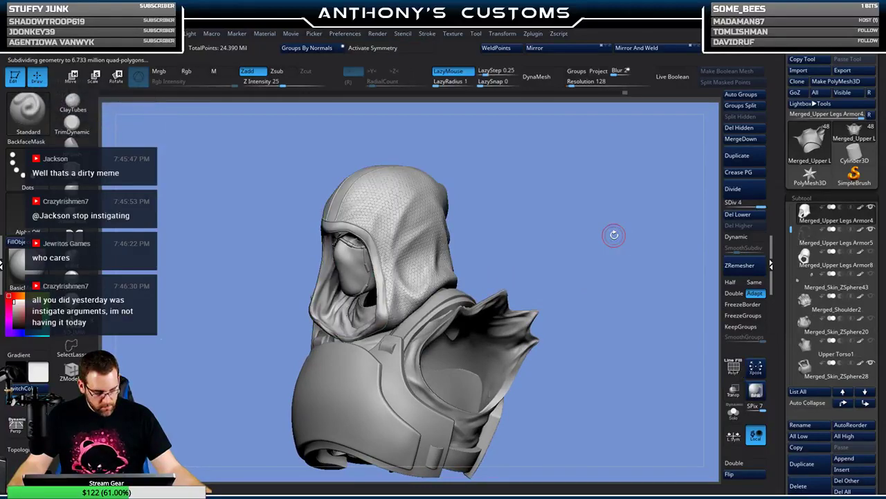
pyautogui.press('ctrl')
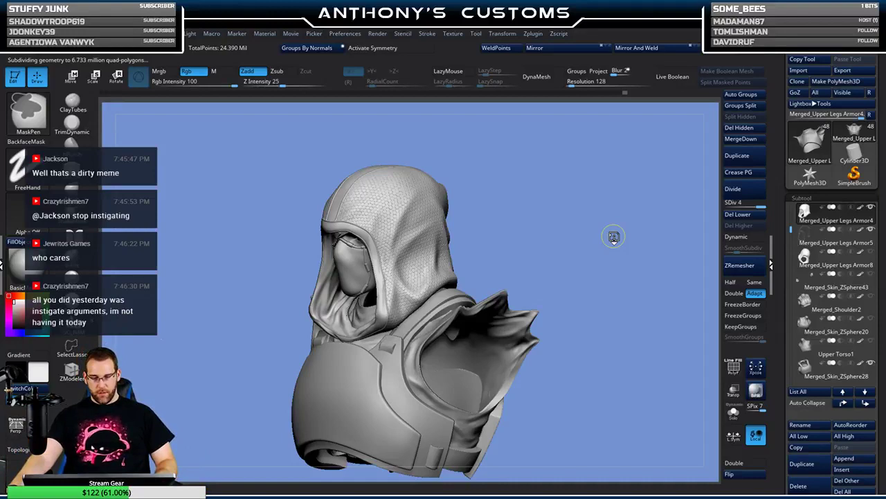
# - Open the saved male head project with the swept-back hair strands from the LightBox documents
pyautogui.hotkey('alt', 'Tab')
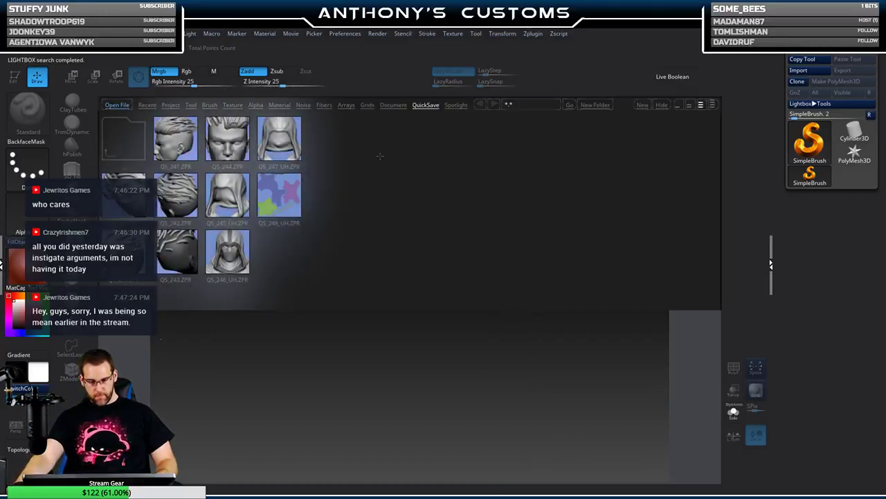
pyautogui.click(390, 105)
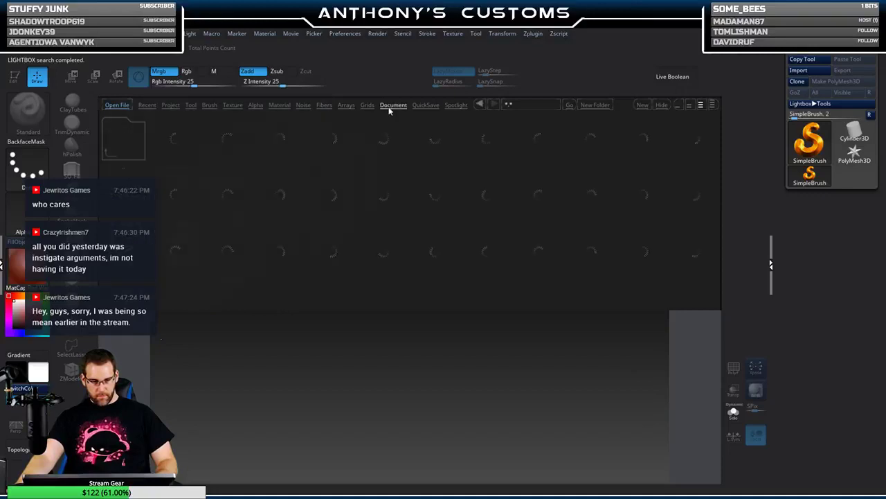
pyautogui.moveTo(555, 198); pyautogui.dragTo(202, 238)
pyautogui.moveTo(484, 202); pyautogui.dragTo(342, 204)
pyautogui.moveTo(522, 211); pyautogui.dragTo(378, 214)
pyautogui.doubleClick(572, 200)
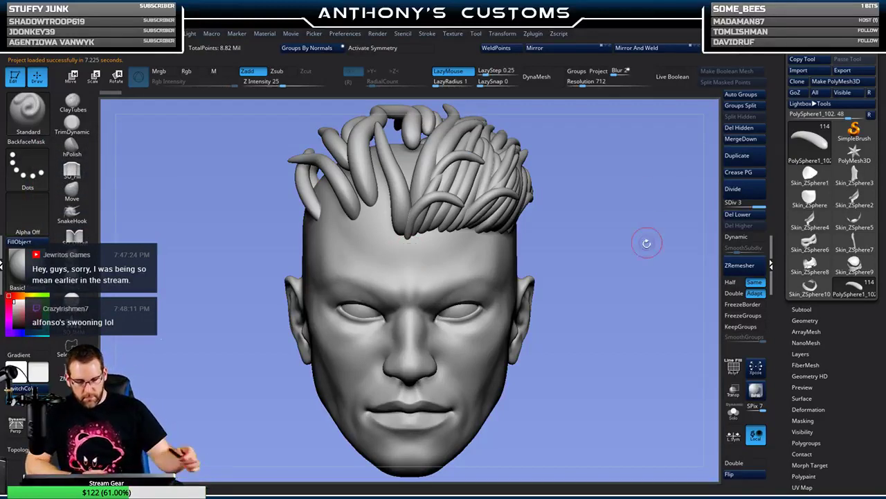
# - Expand the subtool list, show the merged hair piece Extract2 to check it on the head, and hide it again
pyautogui.moveTo(643, 242); pyautogui.dragTo(630, 275)
pyautogui.click(820, 307)
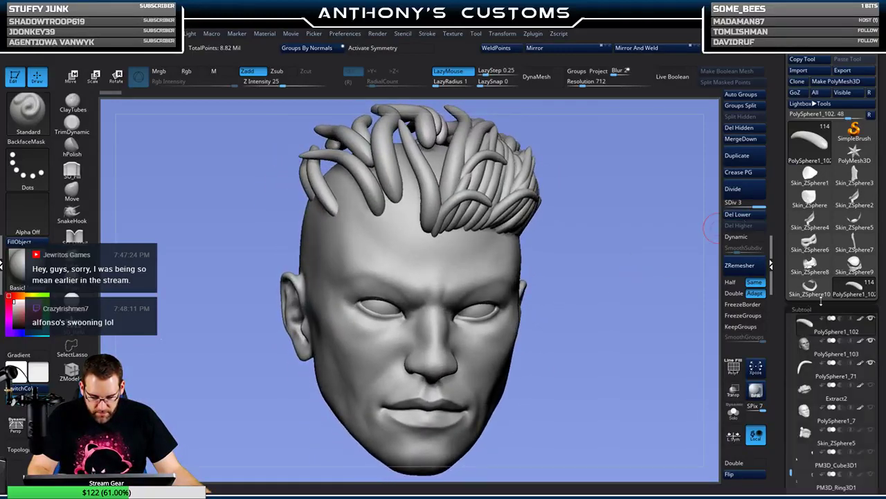
pyautogui.click(871, 277)
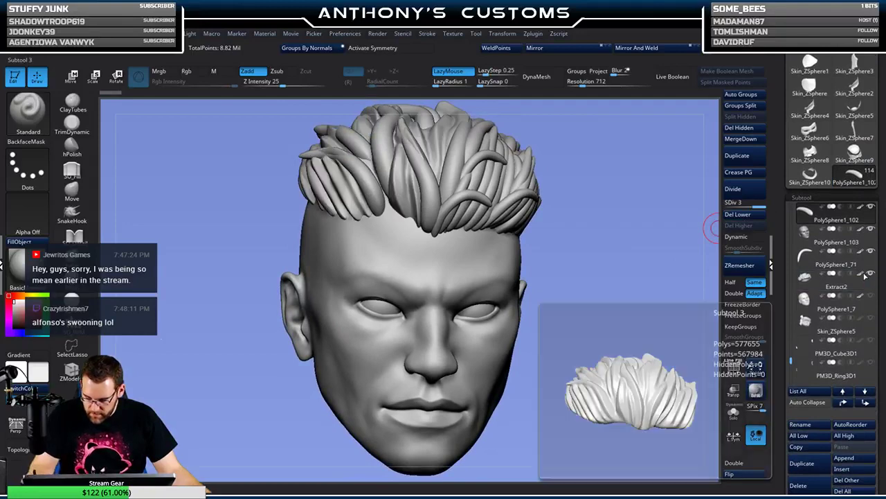
pyautogui.moveTo(632, 335)
pyautogui.mouseDown()
pyautogui.moveTo(641, 333)
pyautogui.moveTo(627, 335)
pyautogui.moveTo(634, 328)
pyautogui.mouseUp()
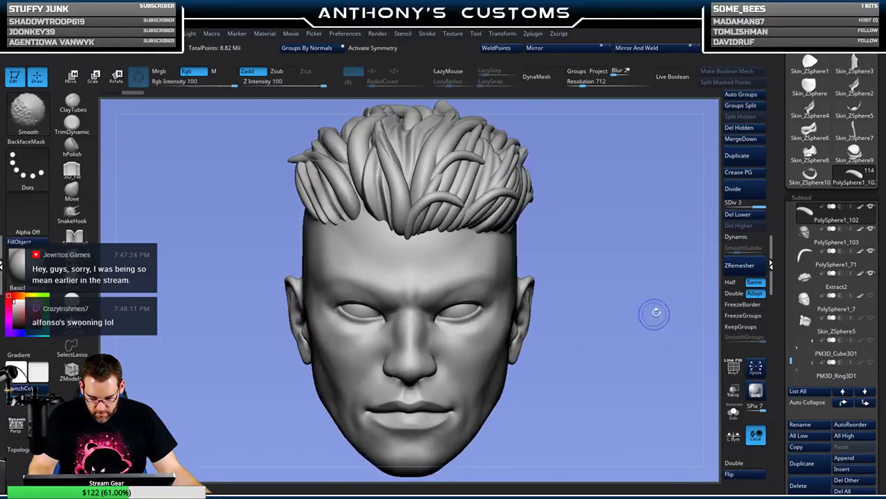
pyautogui.click(870, 275)
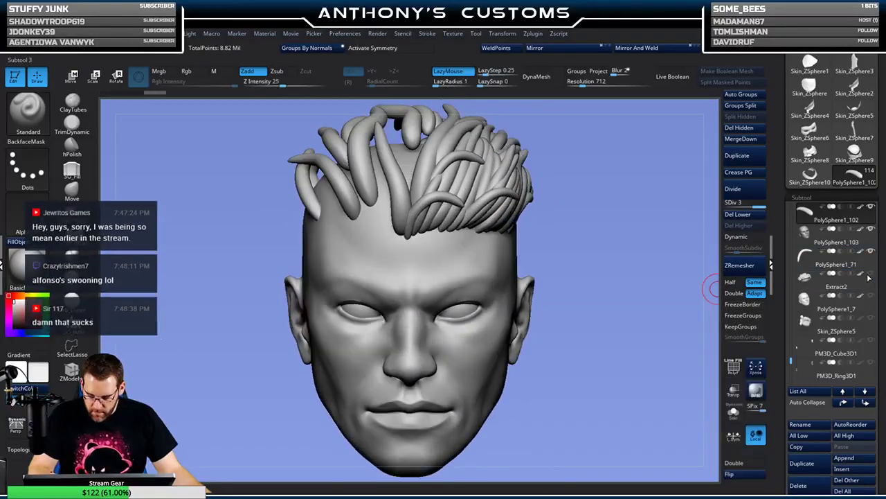
# - Delete the lower subdivision levels of side hairline strands PolySphere1_60 and PolySphere1_29, and mirror each to the other side of the head
pyautogui.moveTo(633, 323)
pyautogui.mouseDown()
pyautogui.moveTo(637, 334)
pyautogui.moveTo(503, 186)
pyautogui.mouseUp()
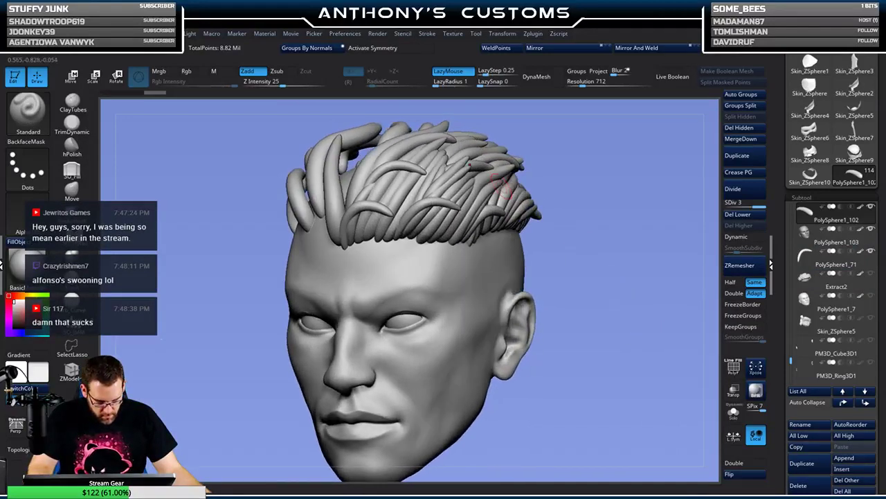
pyautogui.keyDown('alt'); pyautogui.click(454, 237); pyautogui.keyUp('alt')
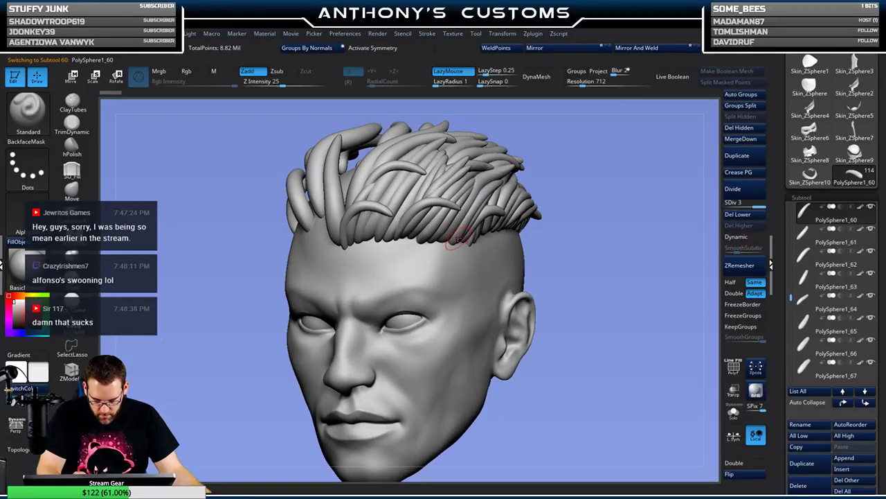
pyautogui.click(571, 47)
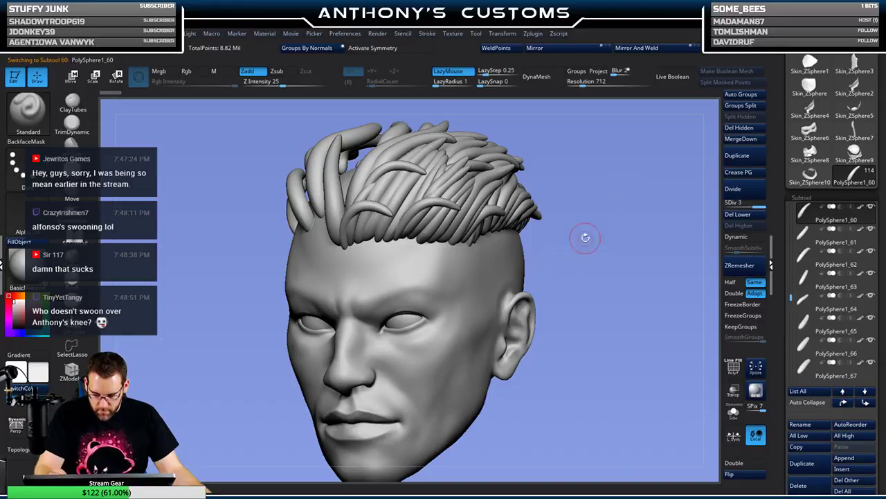
pyautogui.click(738, 214)
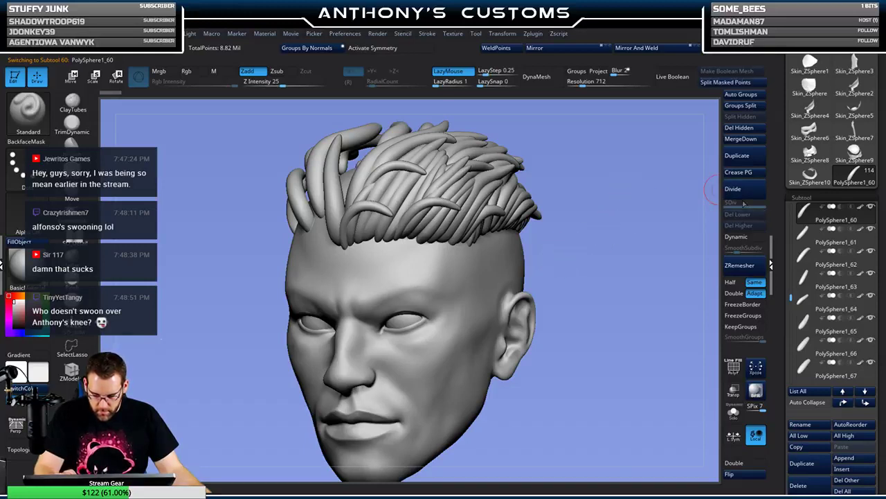
pyautogui.click(566, 48)
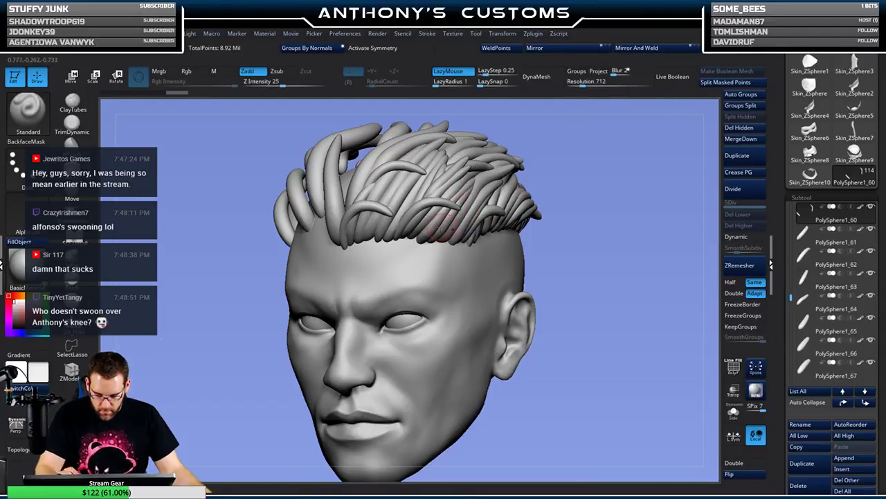
pyautogui.keyDown('alt'); pyautogui.click(430, 228); pyautogui.keyUp('alt')
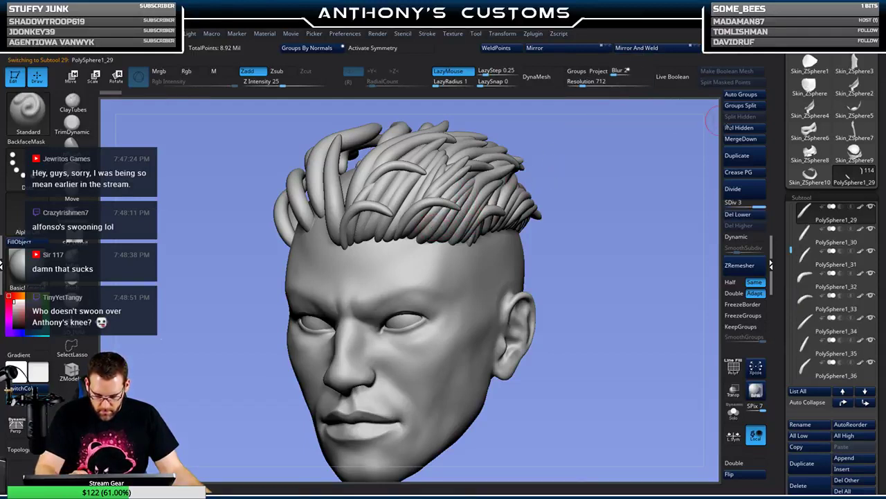
pyautogui.click(738, 214)
pyautogui.click(648, 50)
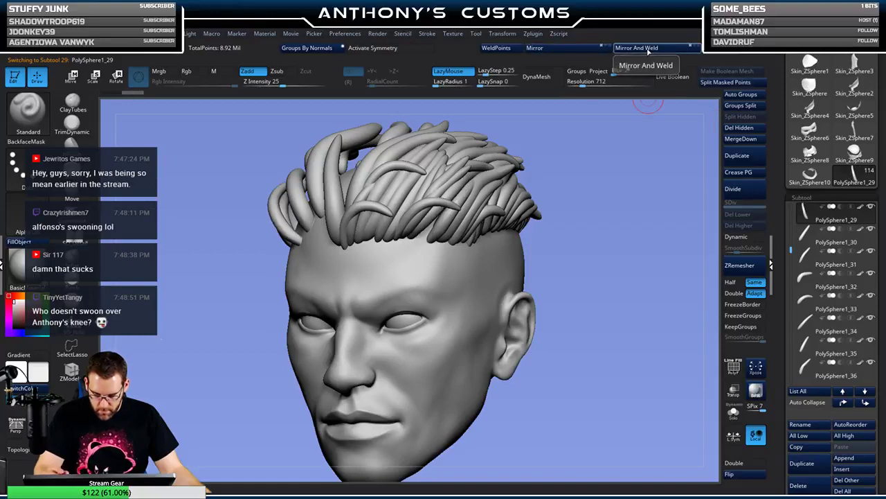
# - Mirror and weld hairline strands PolySphere1_31 and PolySphere1_46 to the other side, with their lower subdivision levels deleted
pyautogui.moveTo(600, 208); pyautogui.dragTo(596, 187)
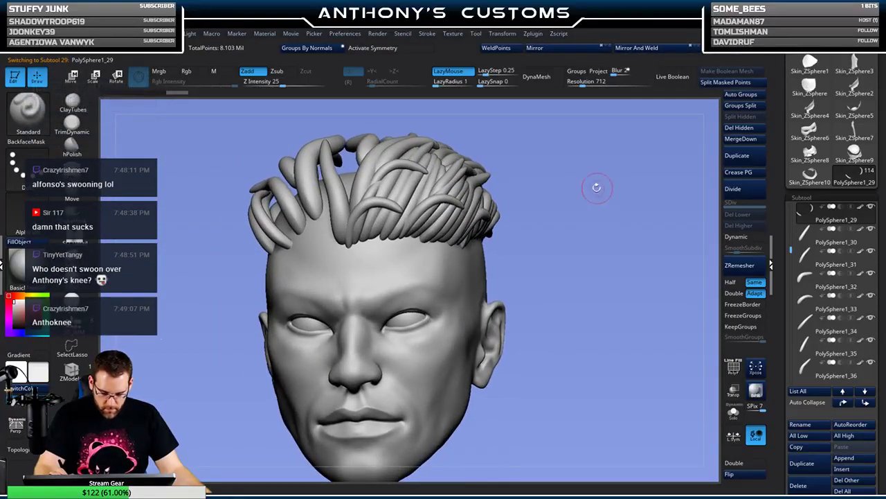
pyautogui.keyDown('alt'); pyautogui.click(388, 222); pyautogui.keyUp('alt')
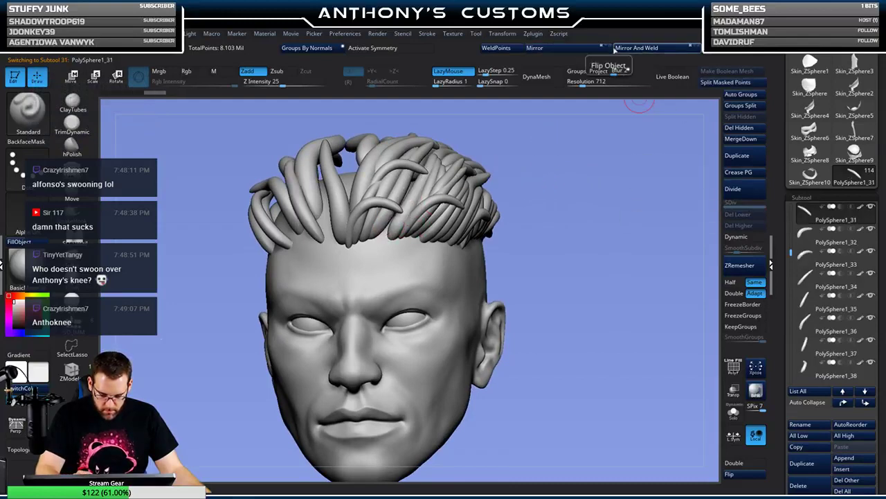
pyautogui.moveTo(602, 232)
pyautogui.mouseDown()
pyautogui.moveTo(604, 264)
pyautogui.moveTo(666, 263)
pyautogui.moveTo(563, 262)
pyautogui.moveTo(629, 228)
pyautogui.mouseUp()
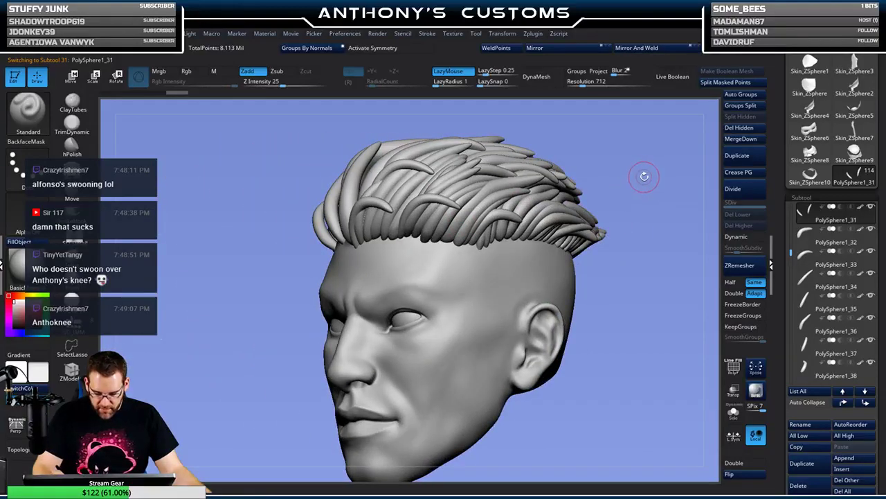
pyautogui.moveTo(635, 284); pyautogui.dragTo(613, 261)
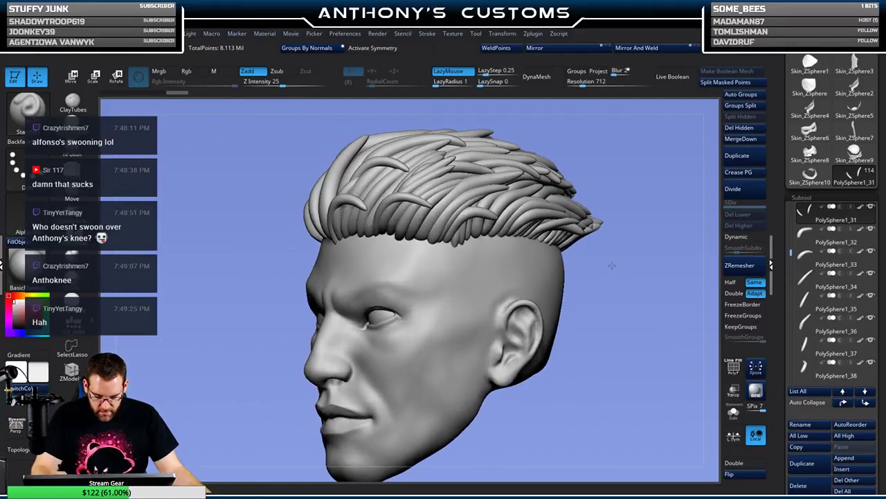
pyautogui.keyDown('alt'); pyautogui.click(456, 238); pyautogui.keyUp('alt')
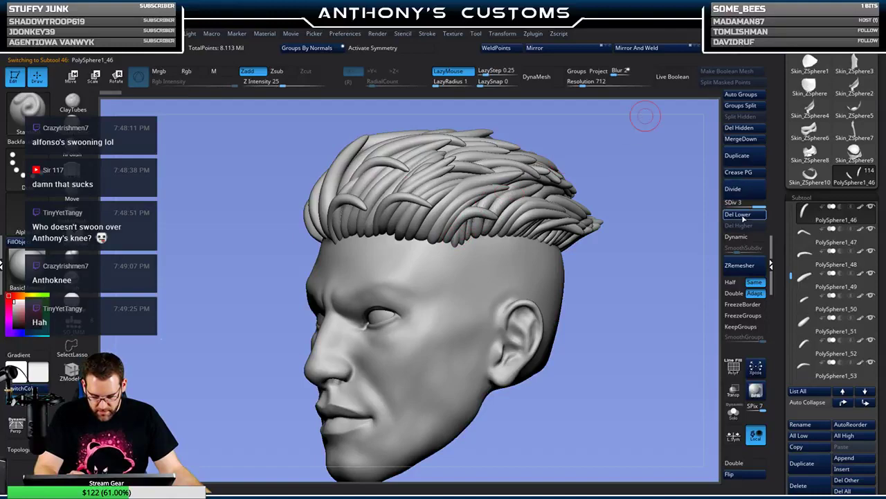
pyautogui.click(636, 47)
# - Remove the lower subdivision levels from strands PolySphere1_38 and PolySphere1_64 above the ear, and mirror and weld each across the head
pyautogui.moveTo(633, 238)
pyautogui.mouseDown()
pyautogui.moveTo(603, 305)
pyautogui.moveTo(623, 298)
pyautogui.moveTo(617, 291)
pyautogui.moveTo(663, 298)
pyautogui.moveTo(597, 292)
pyautogui.moveTo(626, 289)
pyautogui.mouseUp()
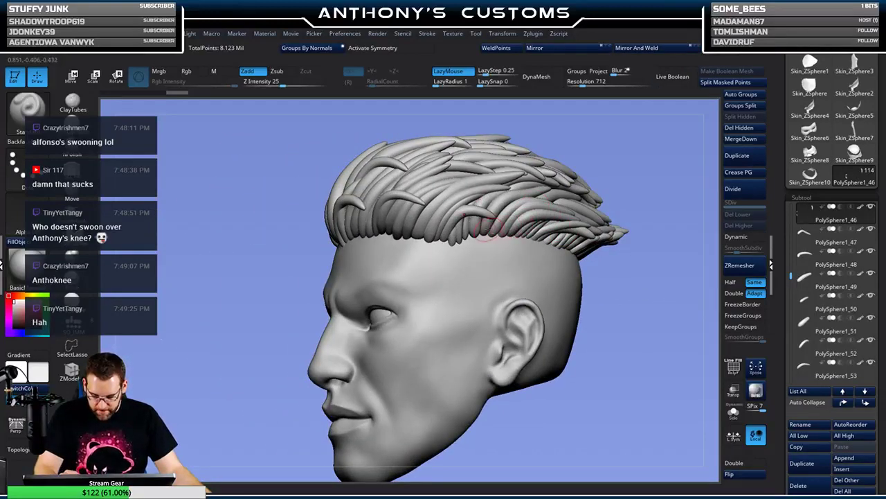
pyautogui.keyDown('alt'); pyautogui.click(487, 229); pyautogui.keyUp('alt')
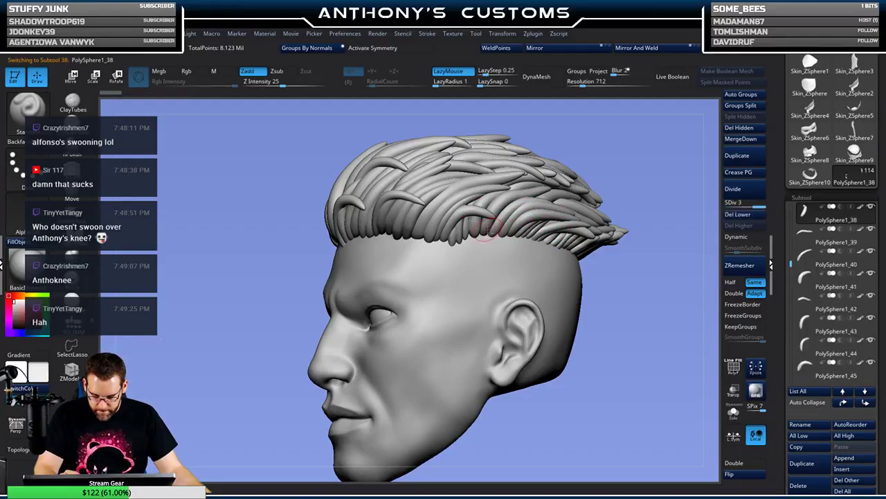
pyautogui.click(737, 214)
pyautogui.click(644, 50)
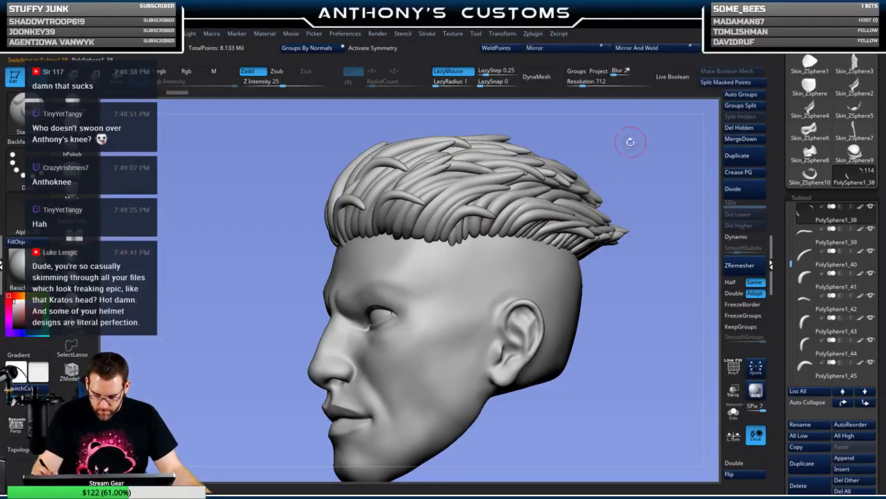
pyautogui.keyDown('alt'); pyautogui.click(541, 235); pyautogui.keyUp('alt')
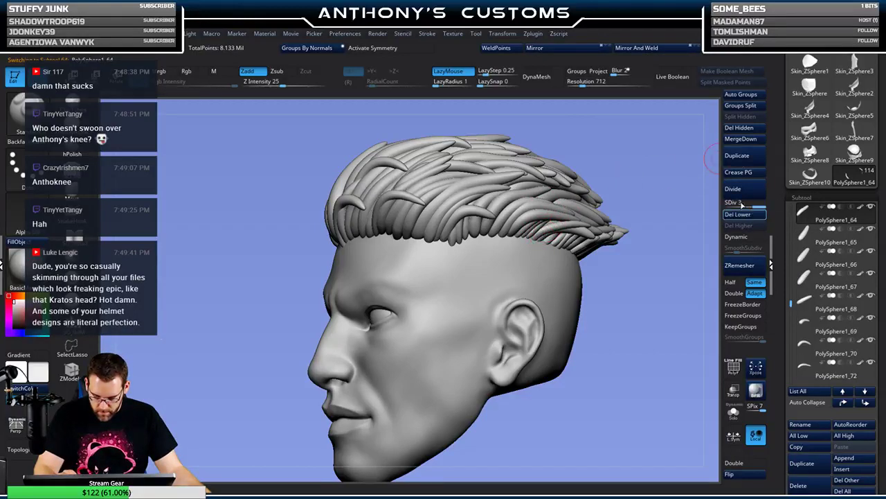
pyautogui.click(738, 214)
pyautogui.click(636, 48)
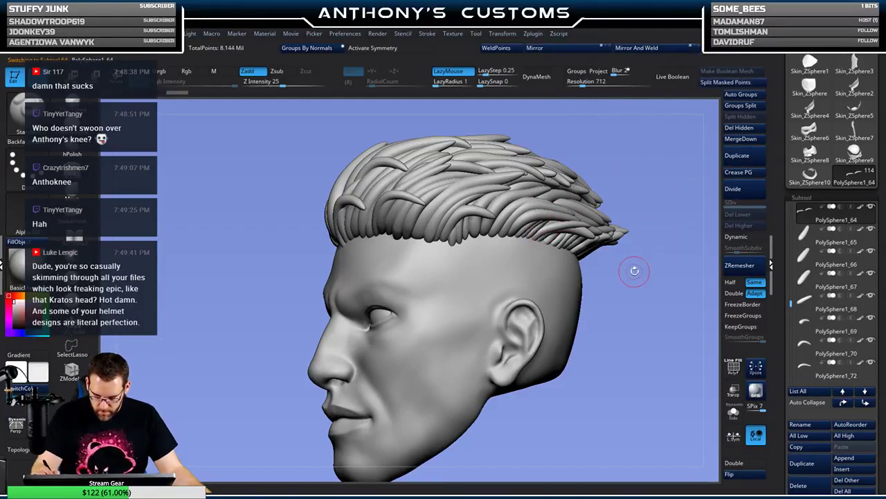
# - Delete the lower subdivision levels of strand PolySphere1_68 behind the ear and mirror it across the head
pyautogui.moveTo(634, 271)
pyautogui.mouseDown()
pyautogui.moveTo(625, 268)
pyautogui.moveTo(631, 259)
pyautogui.mouseUp()
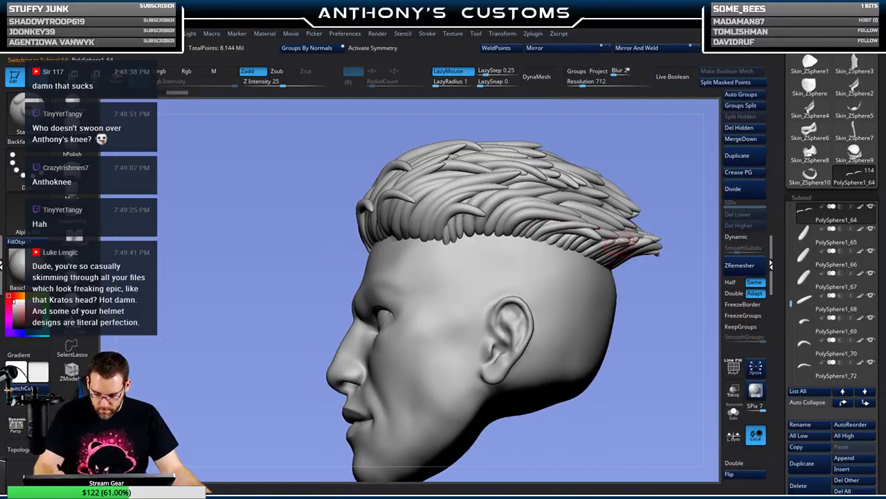
pyautogui.keyDown('alt'); pyautogui.click(587, 253); pyautogui.keyUp('alt')
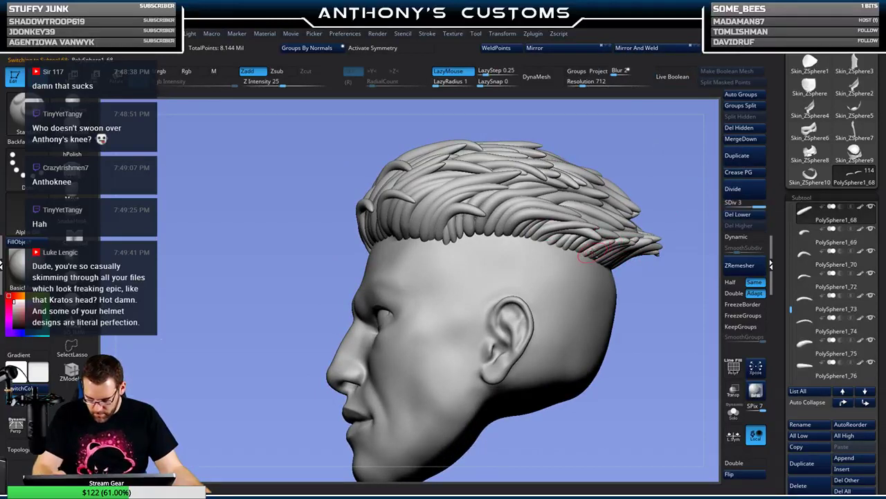
pyautogui.click(764, 214)
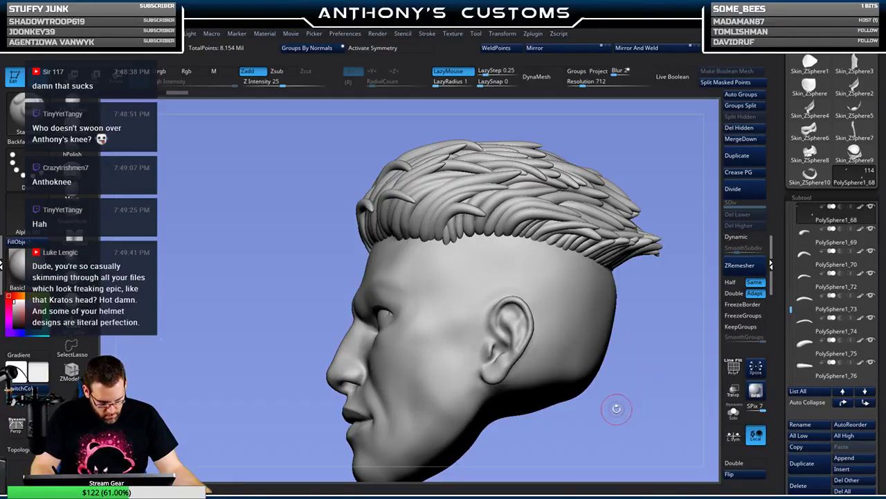
# - Delete the lower subdivision levels of the rear hairline strands PolySphere1_49 and PolySphere1_85, and mirror both to the bare side
pyautogui.moveTo(617, 406); pyautogui.dragTo(657, 409)
pyautogui.moveTo(648, 330); pyautogui.dragTo(642, 293)
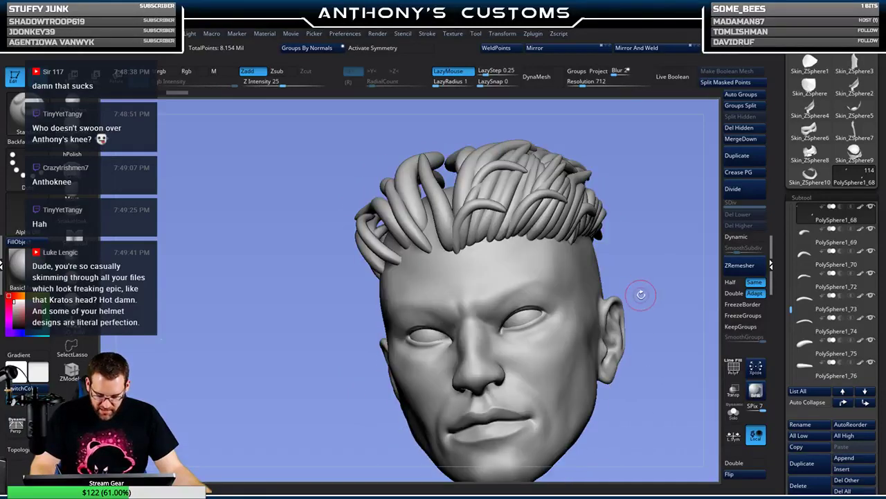
pyautogui.moveTo(655, 245)
pyautogui.mouseDown()
pyautogui.moveTo(669, 279)
pyautogui.moveTo(677, 270)
pyautogui.moveTo(662, 288)
pyautogui.moveTo(683, 266)
pyautogui.moveTo(713, 256)
pyautogui.moveTo(747, 265)
pyautogui.mouseUp()
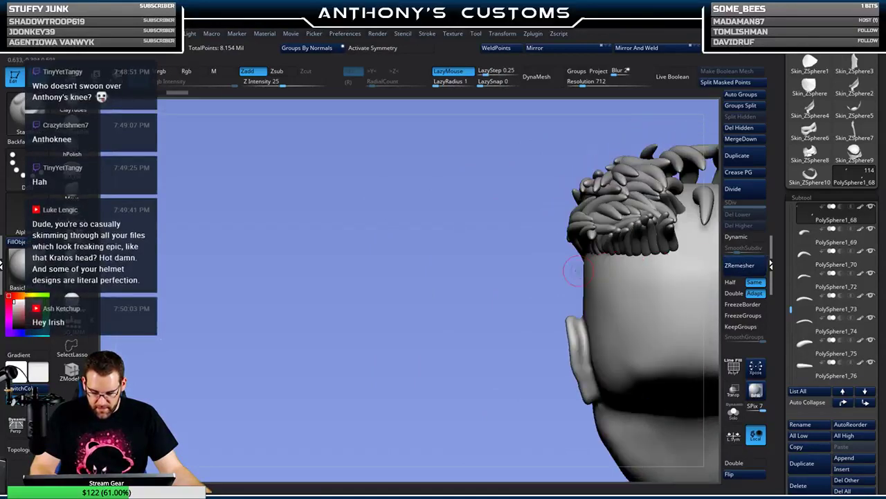
pyautogui.keyDown('alt'); pyautogui.moveTo(474, 335); pyautogui.dragTo(336, 359); pyautogui.keyUp('alt')
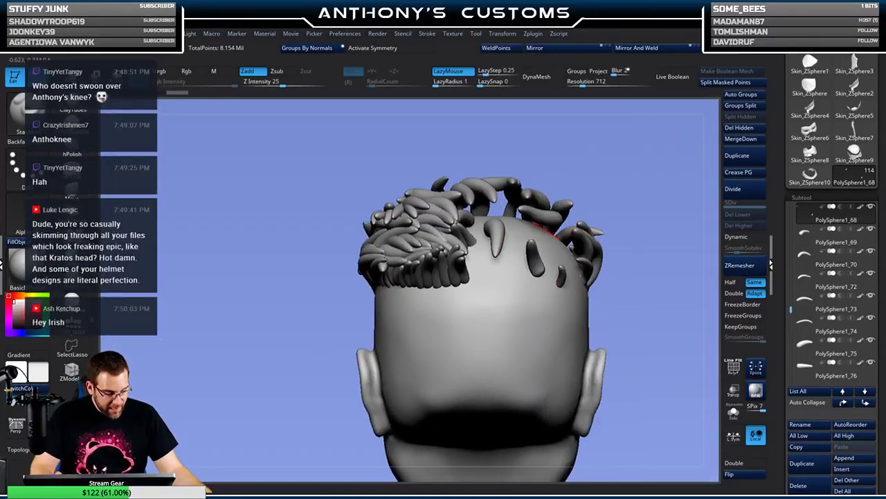
pyautogui.keyDown('alt'); pyautogui.click(428, 282); pyautogui.keyUp('alt')
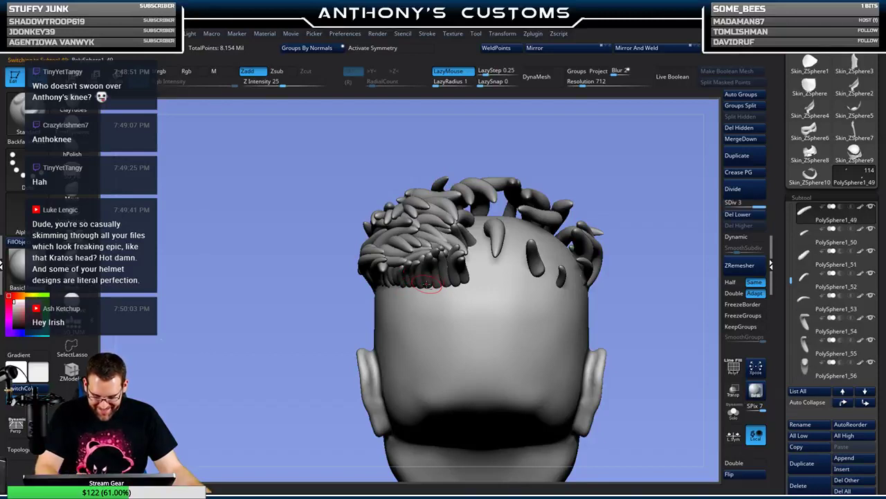
pyautogui.click(749, 215)
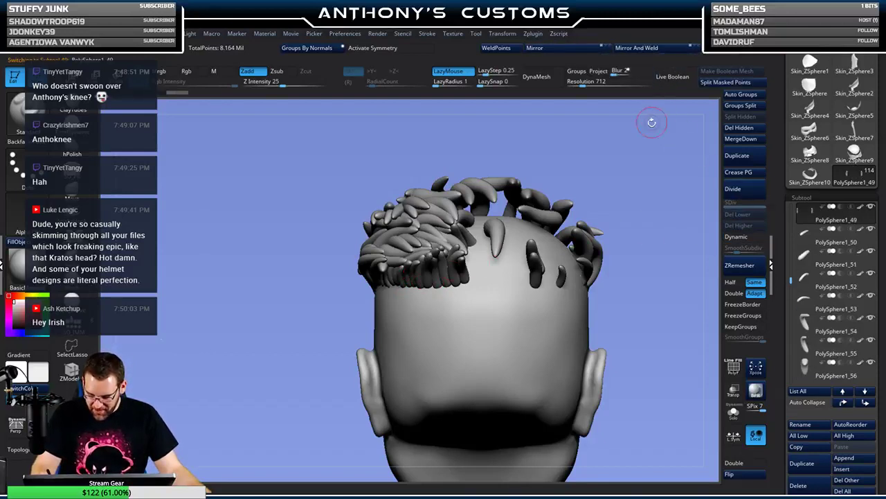
pyautogui.keyDown('alt'); pyautogui.click(446, 285); pyautogui.keyUp('alt')
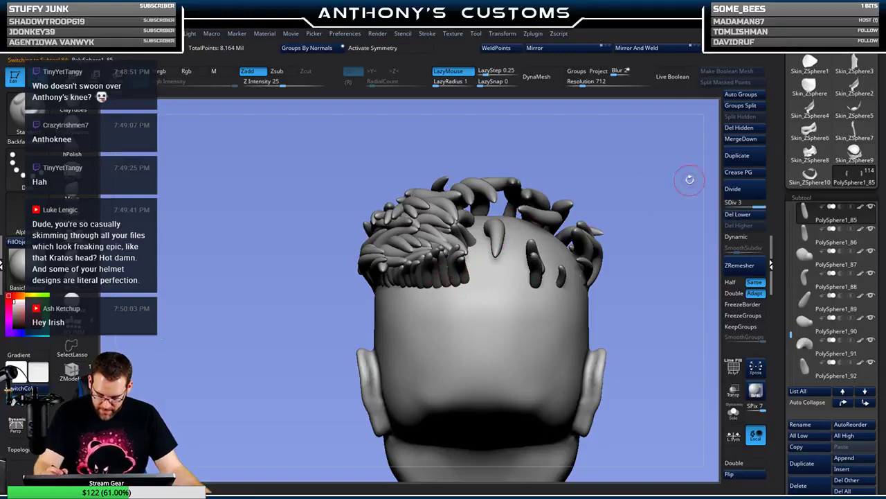
pyautogui.click(743, 214)
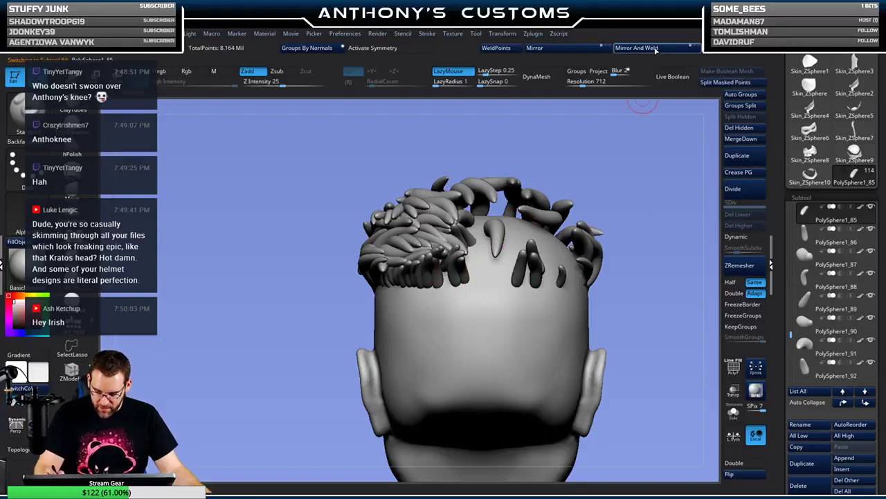
# - Delete the lower subdivision levels of rear hairline strand PolySphere1_67 and mirror it to the other side of the head
pyautogui.moveTo(679, 216); pyautogui.dragTo(411, 291)
pyautogui.keyDown('alt'); pyautogui.click(405, 284); pyautogui.keyUp('alt')
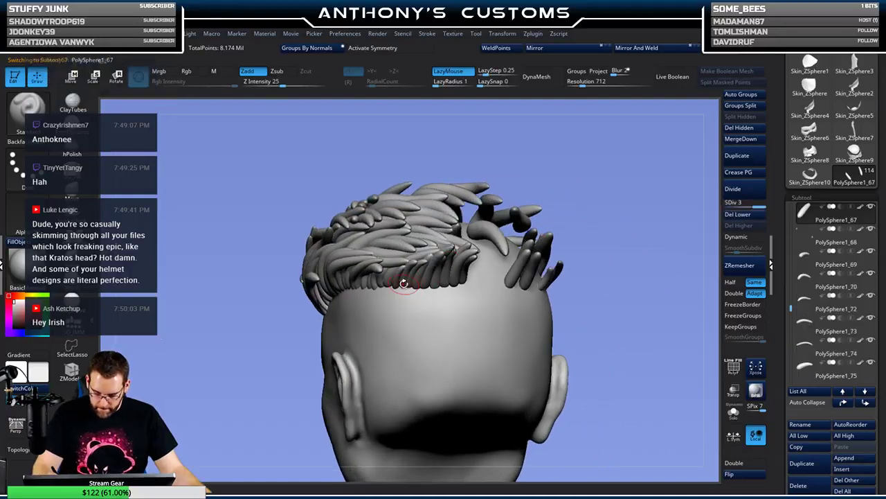
pyautogui.click(744, 216)
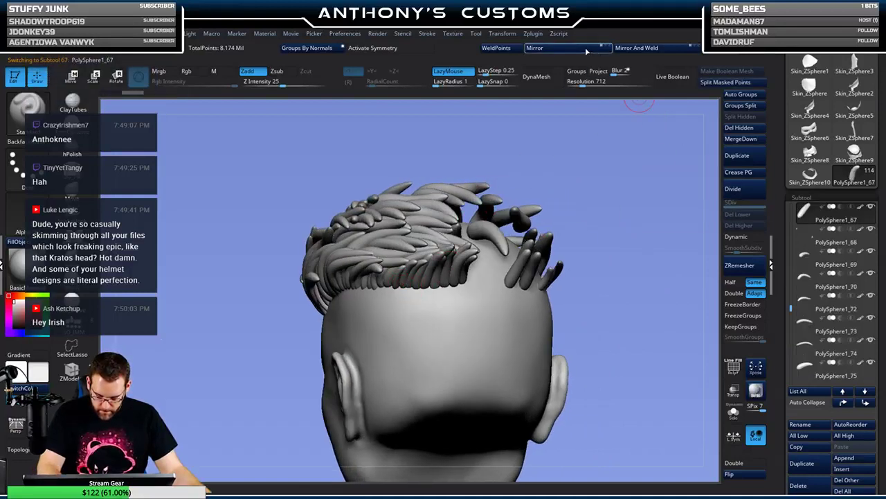
pyautogui.moveTo(669, 251); pyautogui.dragTo(423, 272)
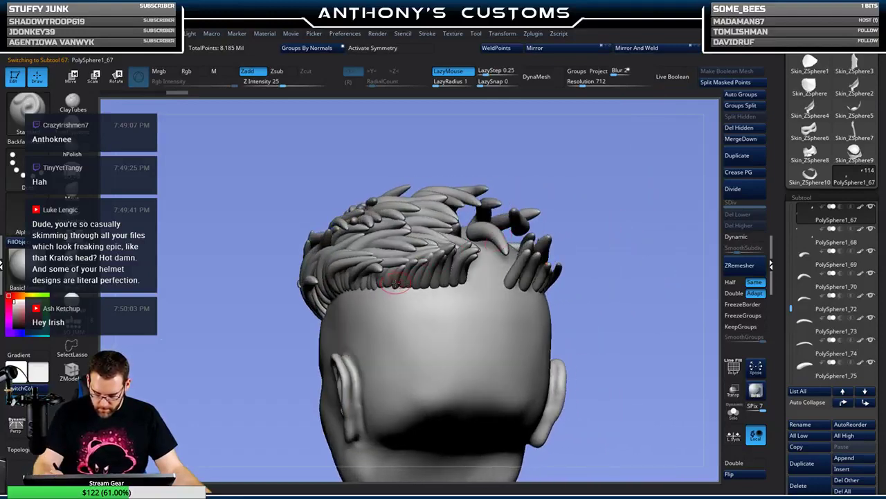
pyautogui.keyDown('alt'); pyautogui.click(394, 282); pyautogui.keyUp('alt')
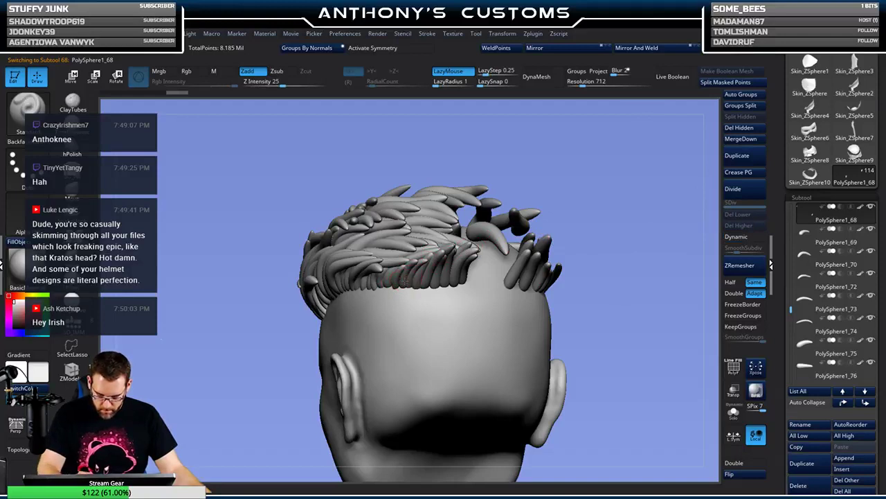
pyautogui.keyDown('alt'); pyautogui.click(405, 280); pyautogui.keyUp('alt')
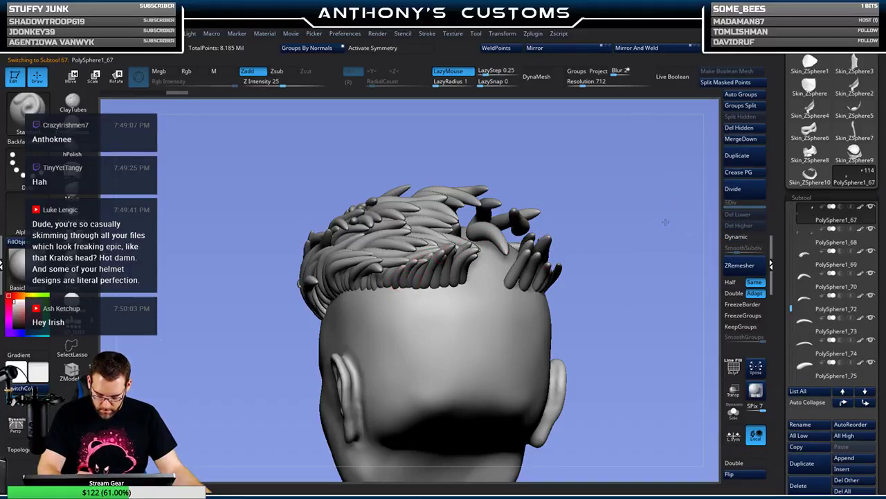
pyautogui.moveTo(696, 223)
pyautogui.mouseDown()
pyautogui.moveTo(660, 220)
pyautogui.moveTo(655, 228)
pyautogui.moveTo(669, 217)
pyautogui.mouseUp()
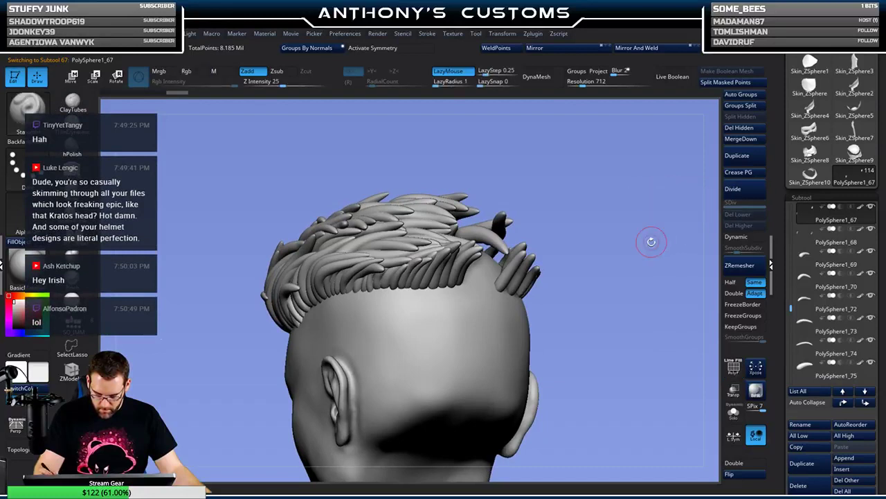
# - Remove the lower subdivision levels from strand PolySphere1_52 at the back of the hairline, and mirror and weld it across the head
pyautogui.keyDown('alt'); pyautogui.click(370, 284); pyautogui.keyUp('alt')
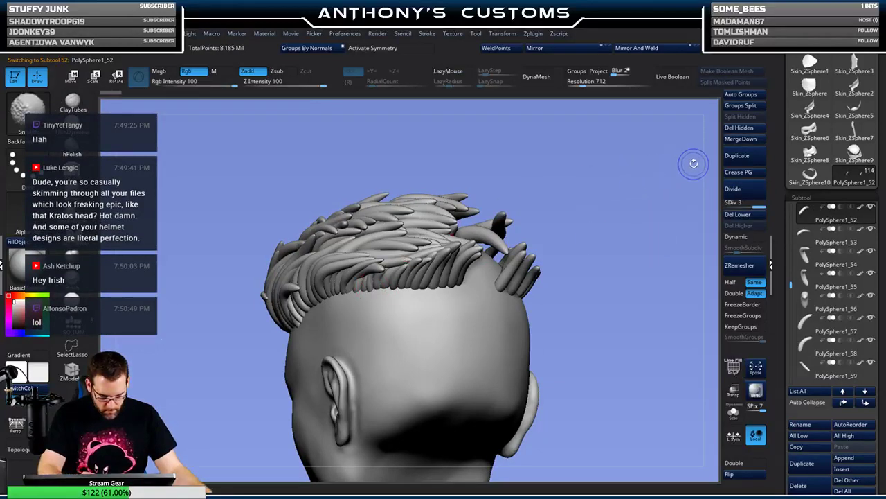
pyautogui.click(745, 221)
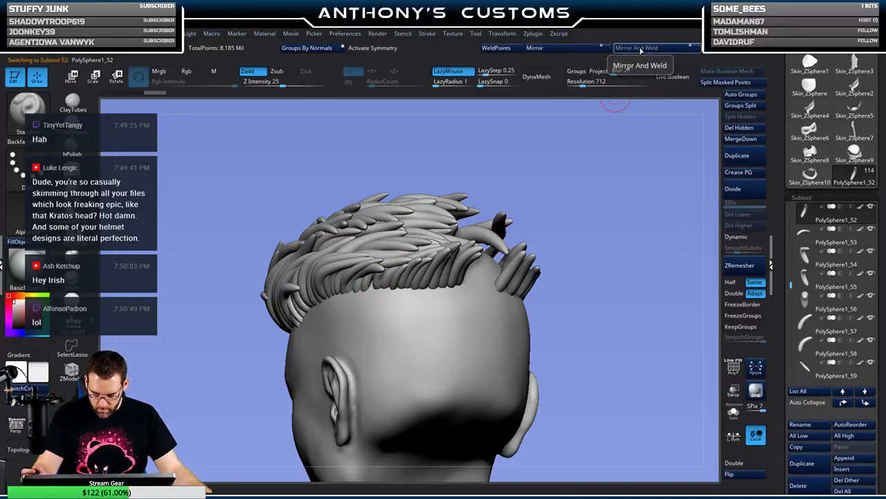
pyautogui.moveTo(661, 260)
pyautogui.mouseDown()
pyautogui.moveTo(626, 304)
pyautogui.moveTo(580, 273)
pyautogui.moveTo(657, 268)
pyautogui.moveTo(638, 259)
pyautogui.moveTo(651, 255)
pyautogui.mouseUp()
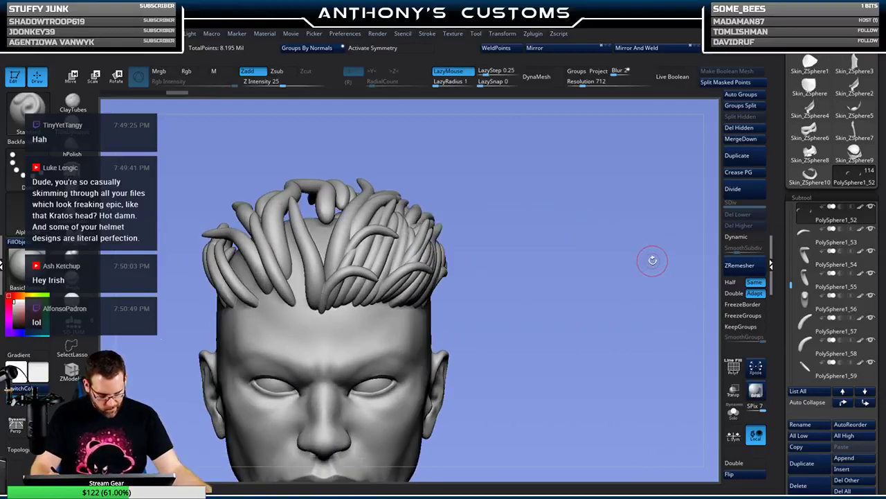
# - Save the project with the mirrored hair strands
pyautogui.press('f')
pyautogui.press('ctrl')
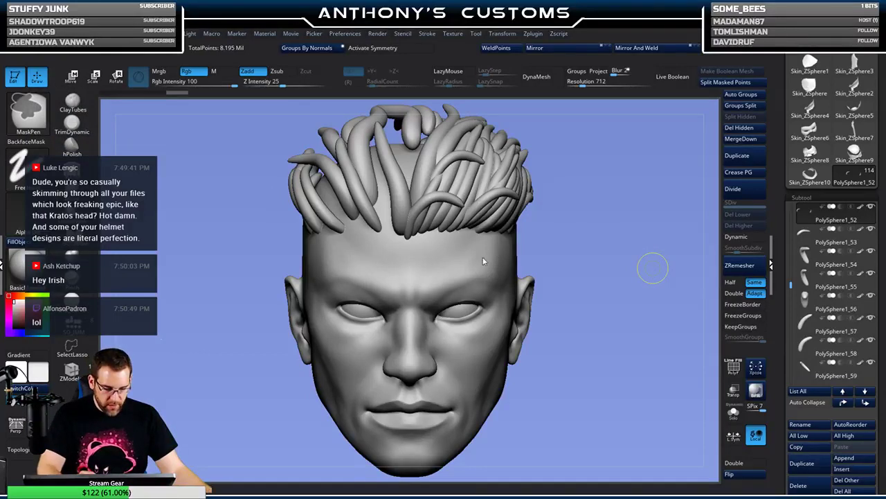
pyautogui.hotkey('ctrl', 's')
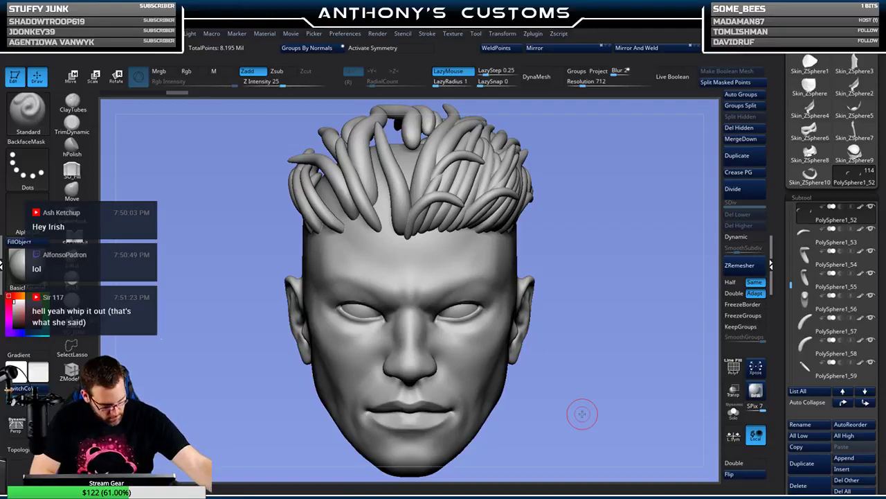
# - Open the project Kratos.ZPR from the saved documents
pyautogui.press(',')
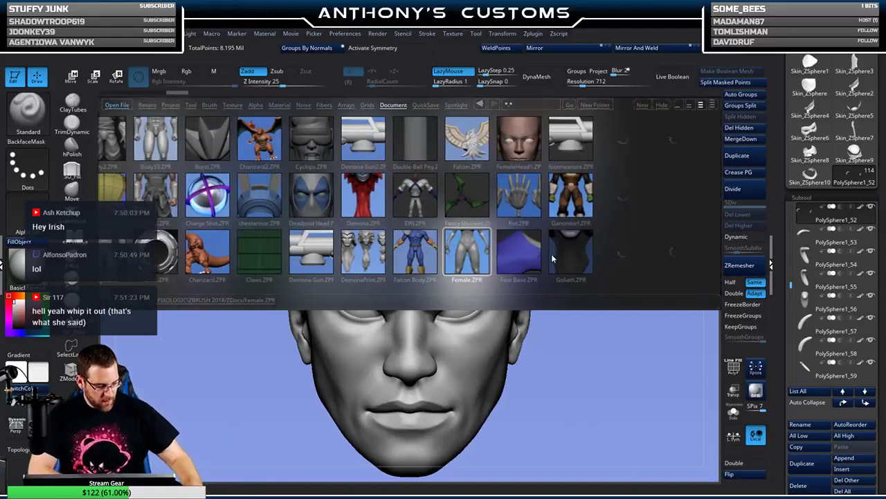
pyautogui.moveTo(551, 254); pyautogui.dragTo(470, 253)
pyautogui.moveTo(556, 239); pyautogui.dragTo(428, 254)
pyautogui.moveTo(606, 235); pyautogui.dragTo(495, 235)
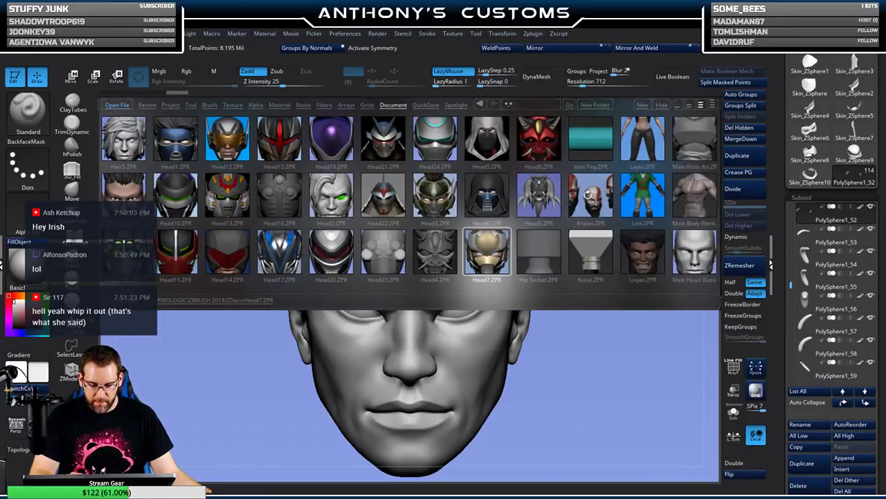
pyautogui.doubleClick(589, 201)
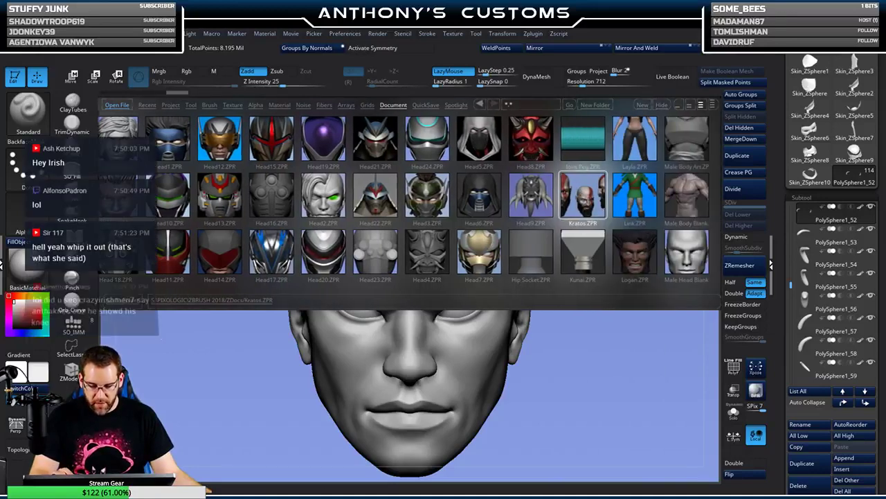
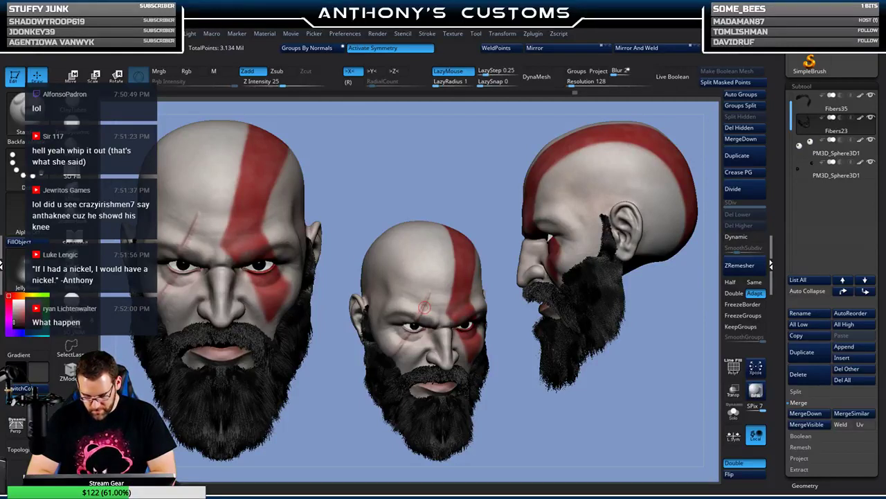
# - Toggle double-sided display of the Fibers23 beard off and on to compare how its fibers render
pyautogui.click(745, 466)
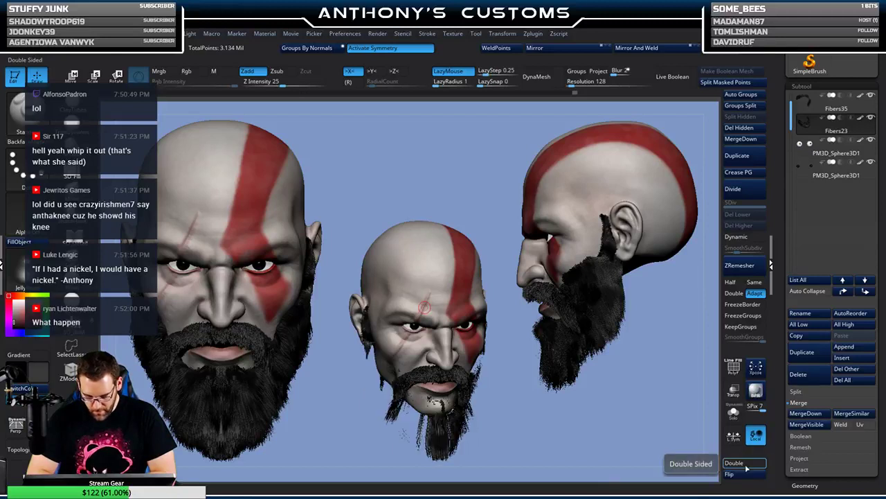
pyautogui.click(746, 465)
pyautogui.click(745, 465)
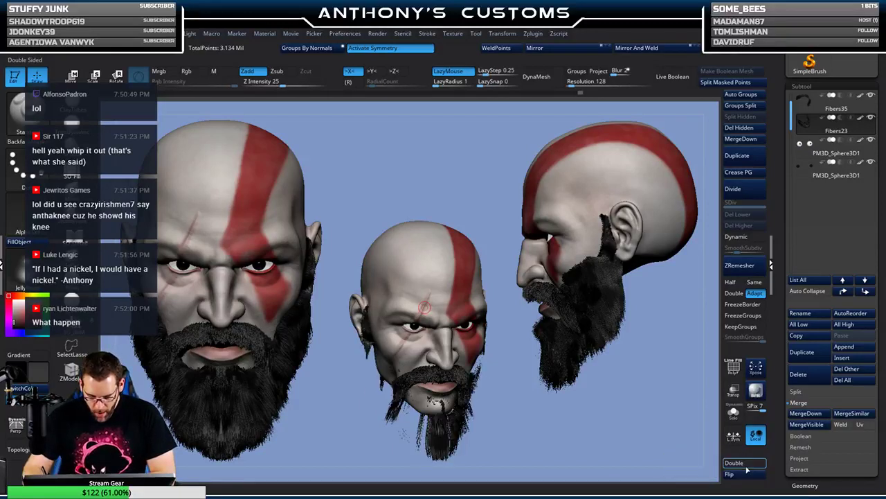
pyautogui.click(746, 464)
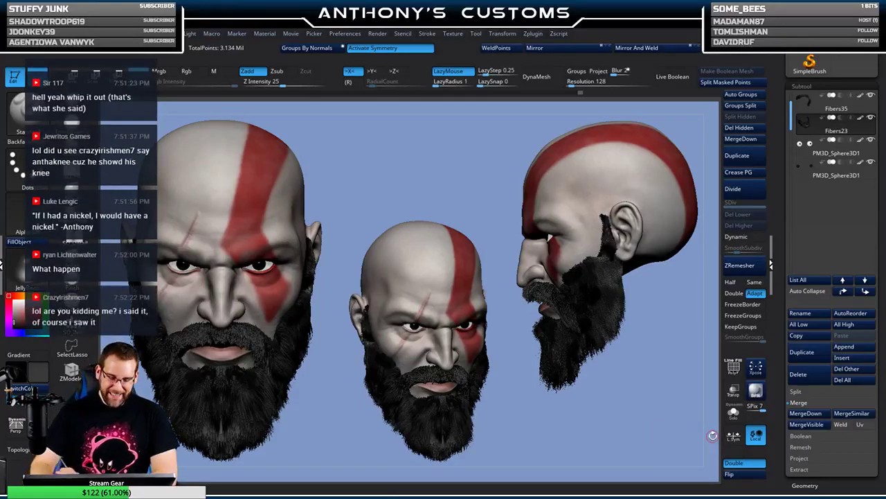
# - Clear the leftover copies of the Kratos head from the canvas and turn the live model to face front
pyautogui.press('ctrl')
pyautogui.hotkey('ctrl', 'n')
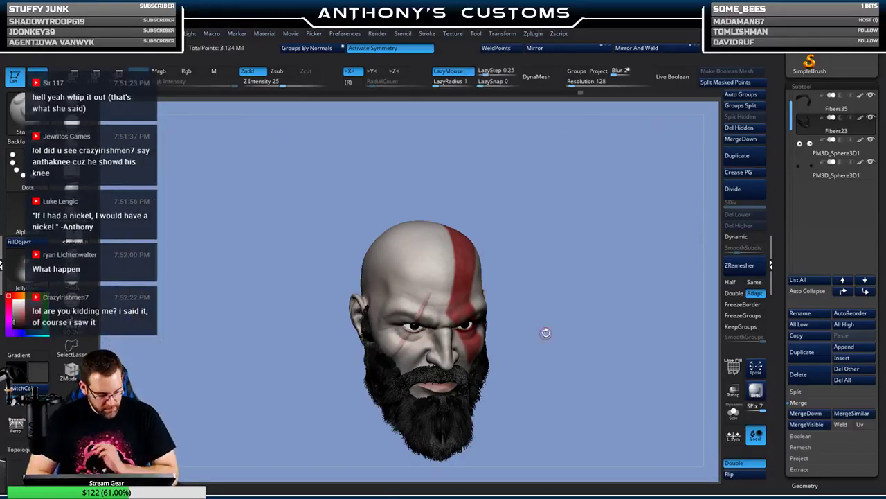
pyautogui.moveTo(611, 369)
pyautogui.mouseDown()
pyautogui.moveTo(607, 378)
pyautogui.moveTo(586, 372)
pyautogui.moveTo(590, 399)
pyautogui.moveTo(592, 334)
pyautogui.moveTo(601, 369)
pyautogui.moveTo(574, 363)
pyautogui.moveTo(602, 368)
pyautogui.mouseUp()
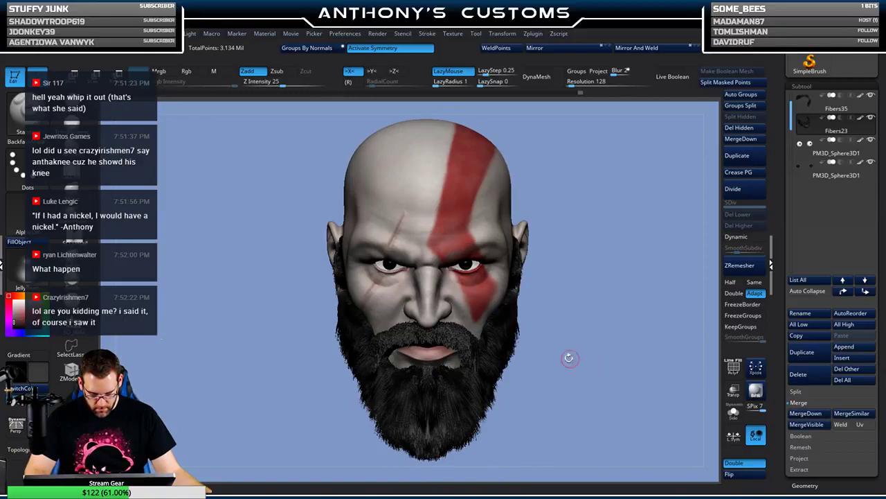
# - Switch to the Move brush with a larger draw size and make the PolySphere1 head the active subtool
pyautogui.press('b')
pyautogui.press('m')
pyautogui.press('v')
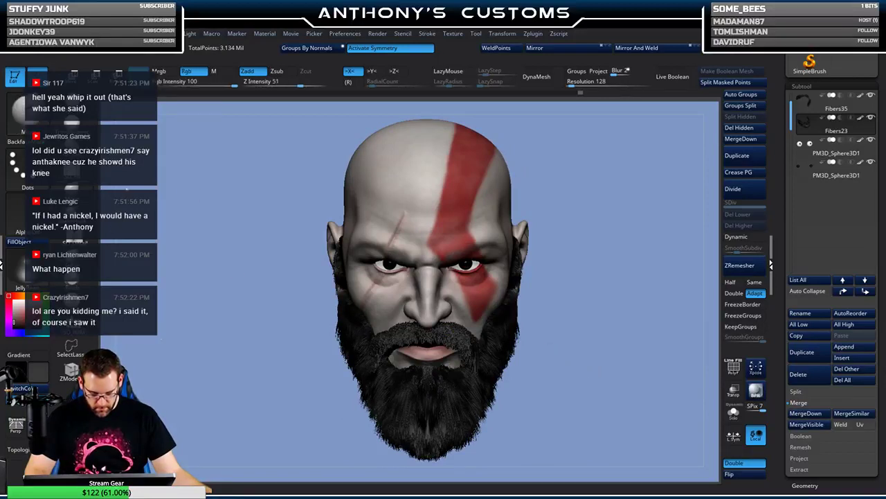
pyautogui.keyDown('alt'); pyautogui.click(487, 210); pyautogui.keyUp('alt')
pyautogui.press('space')
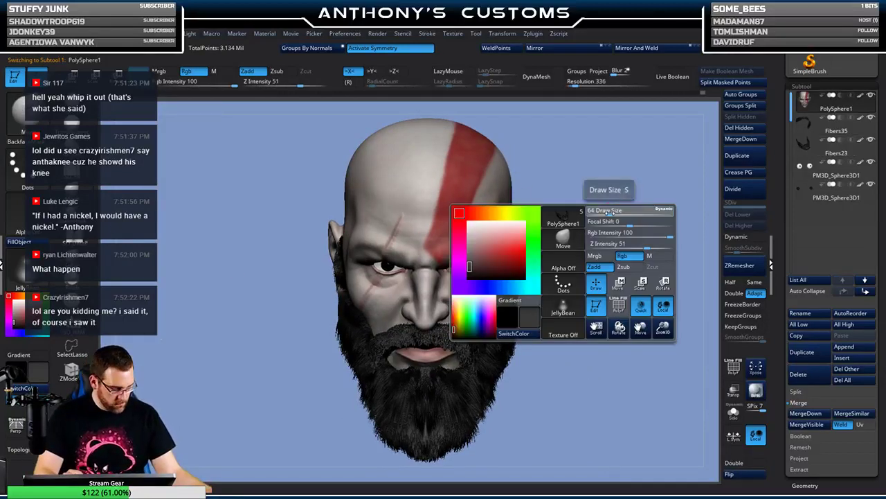
pyautogui.moveTo(608, 211); pyautogui.dragTo(630, 200)
# - Examine the Kratos head, its face paint and beard from the front, three-quarter and side angles
pyautogui.moveTo(610, 229)
pyautogui.mouseDown()
pyautogui.moveTo(578, 252)
pyautogui.moveTo(500, 266)
pyautogui.mouseUp()
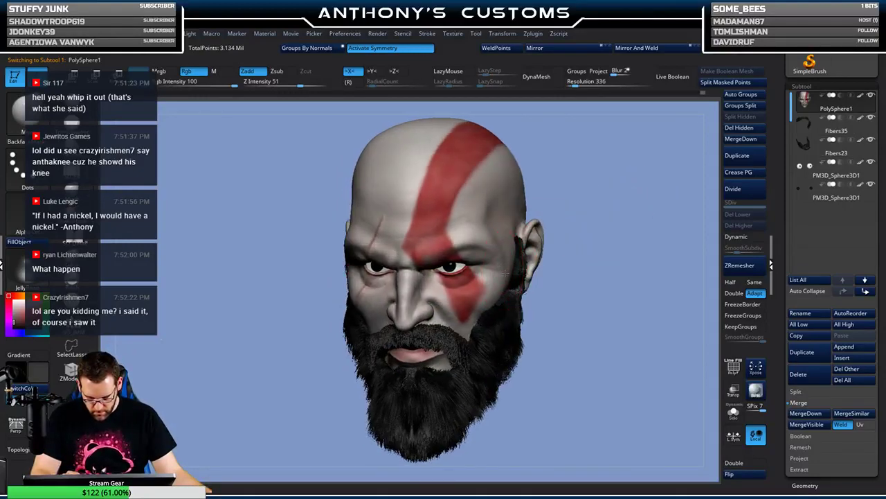
pyautogui.moveTo(619, 238)
pyautogui.mouseDown()
pyautogui.moveTo(608, 235)
pyautogui.moveTo(616, 230)
pyautogui.moveTo(519, 316)
pyautogui.mouseUp()
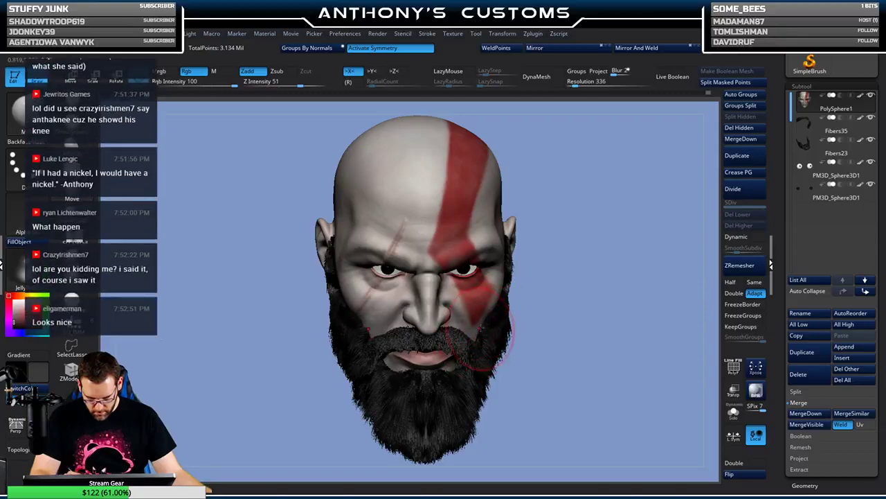
pyautogui.moveTo(573, 273)
pyautogui.mouseDown()
pyautogui.moveTo(568, 260)
pyautogui.moveTo(588, 223)
pyautogui.moveTo(583, 214)
pyautogui.moveTo(590, 219)
pyautogui.mouseUp()
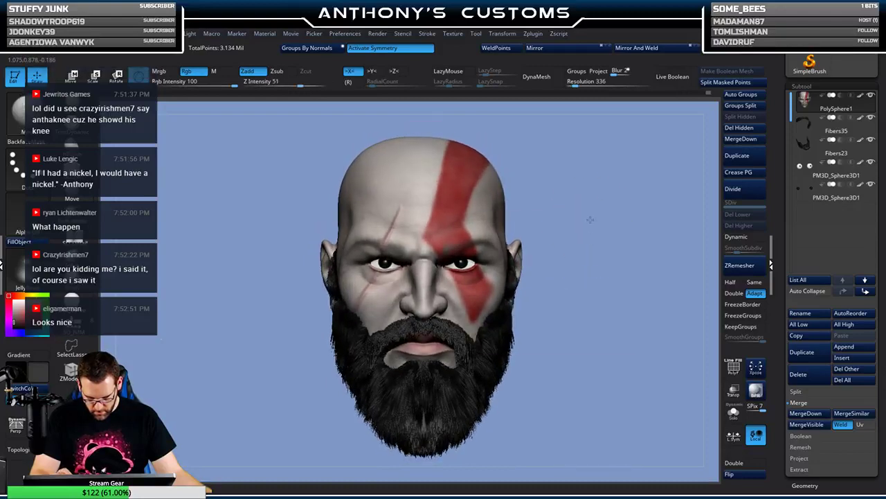
pyautogui.press('space')
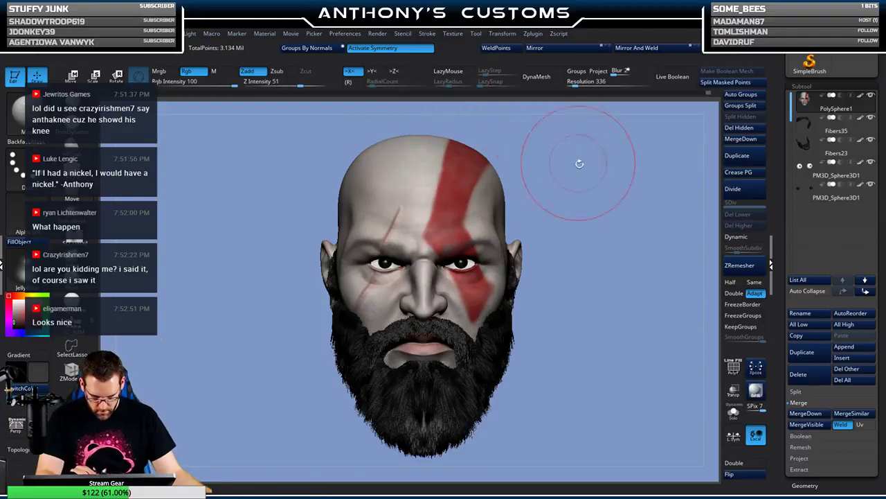
pyautogui.moveTo(578, 163)
pyautogui.mouseDown()
pyautogui.moveTo(609, 211)
pyautogui.moveTo(630, 203)
pyautogui.moveTo(565, 186)
pyautogui.moveTo(597, 206)
pyautogui.moveTo(592, 189)
pyautogui.moveTo(557, 197)
pyautogui.moveTo(594, 178)
pyautogui.moveTo(589, 201)
pyautogui.moveTo(578, 183)
pyautogui.mouseUp()
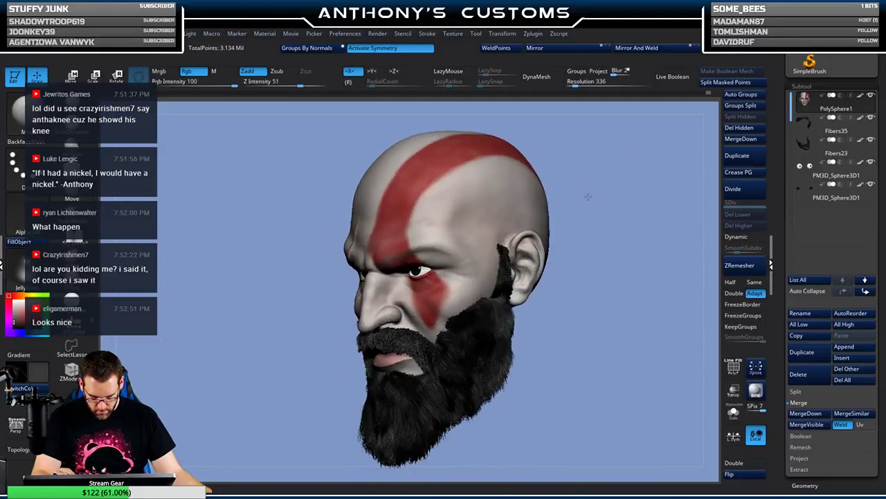
pyautogui.press('space')
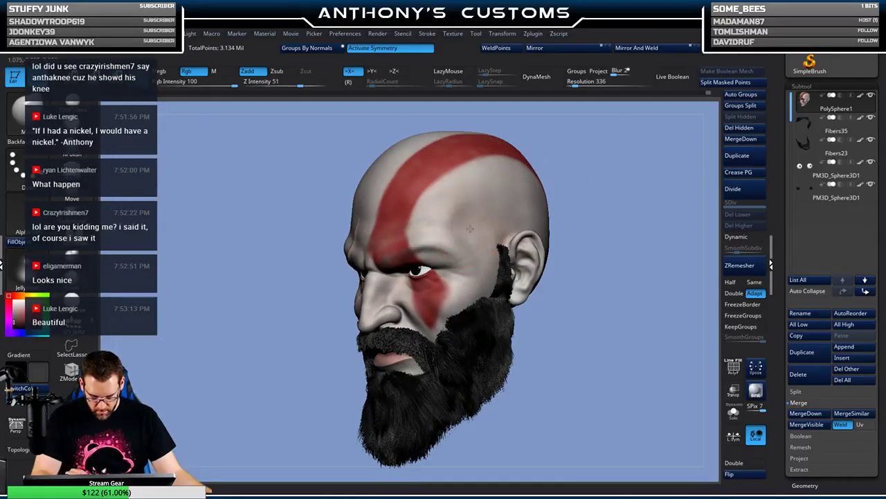
pyautogui.moveTo(591, 203); pyautogui.dragTo(605, 201)
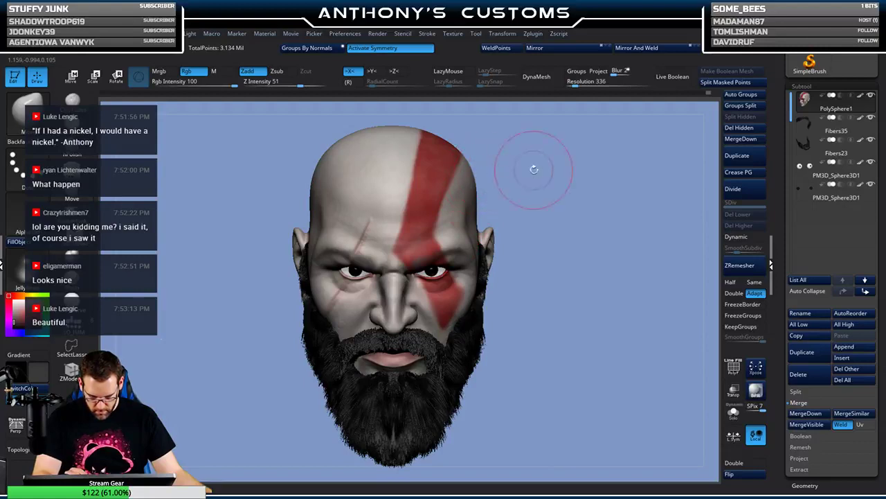
pyautogui.moveTo(531, 164); pyautogui.dragTo(498, 176)
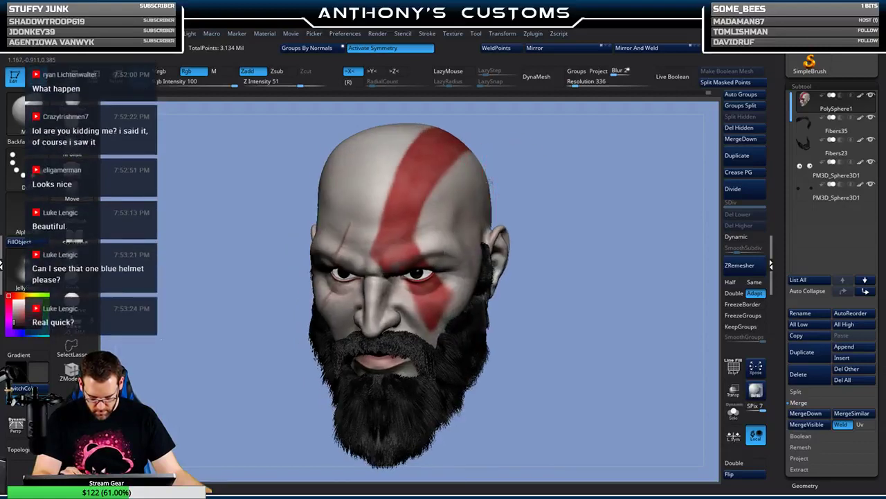
pyautogui.moveTo(521, 179)
pyautogui.mouseDown()
pyautogui.moveTo(540, 177)
pyautogui.moveTo(520, 182)
pyautogui.moveTo(543, 186)
pyautogui.moveTo(546, 222)
pyautogui.mouseUp()
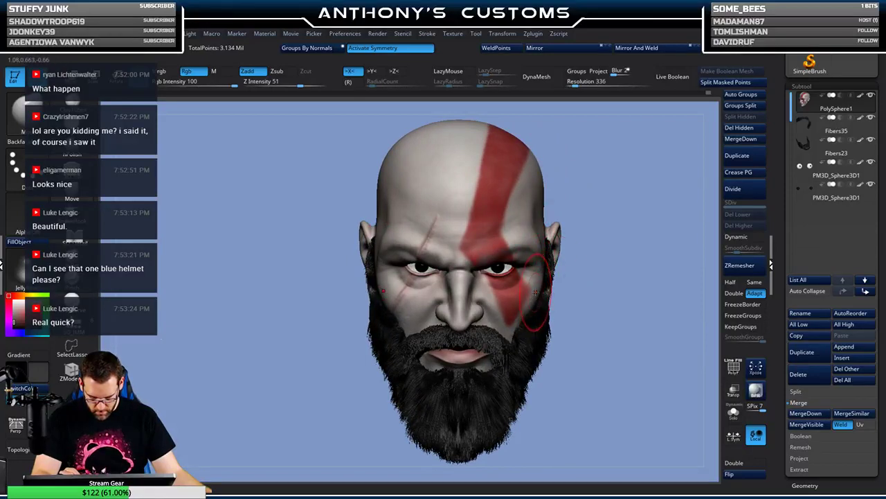
pyautogui.moveTo(592, 248); pyautogui.dragTo(557, 226)
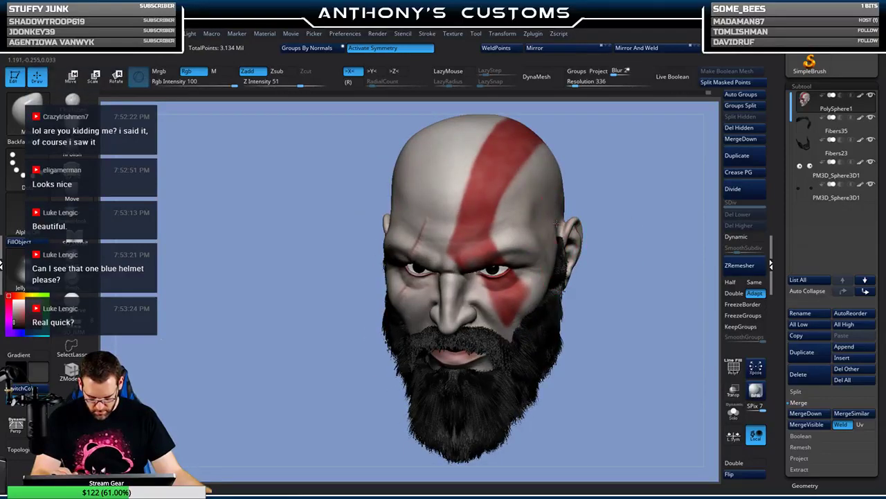
pyautogui.moveTo(607, 193); pyautogui.dragTo(625, 151)
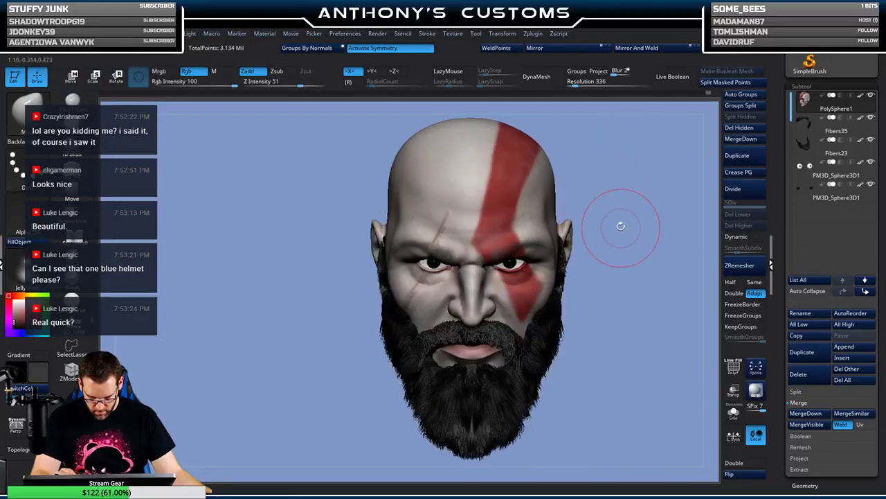
pyautogui.keyDown('alt'); pyautogui.moveTo(628, 261); pyautogui.dragTo(567, 301); pyautogui.keyUp('alt')
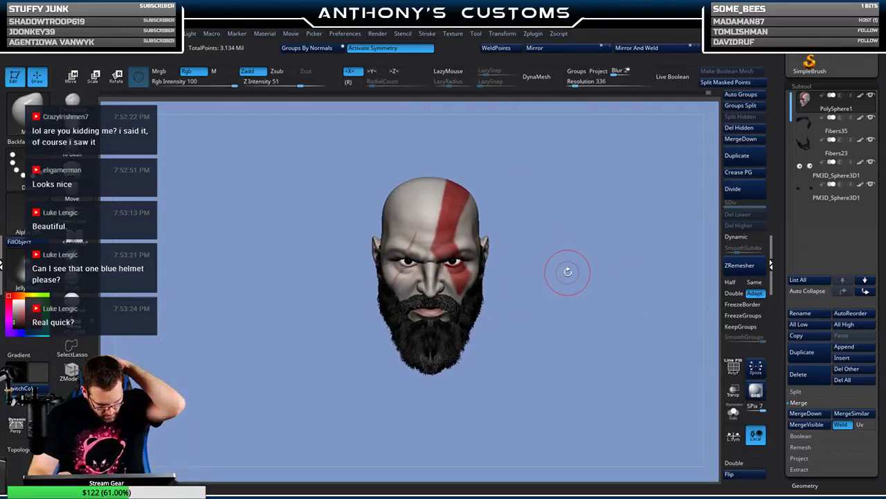
# - Open the blue helmet project Head17.ZPR and show the whole helmet from the front
pyautogui.press(',')
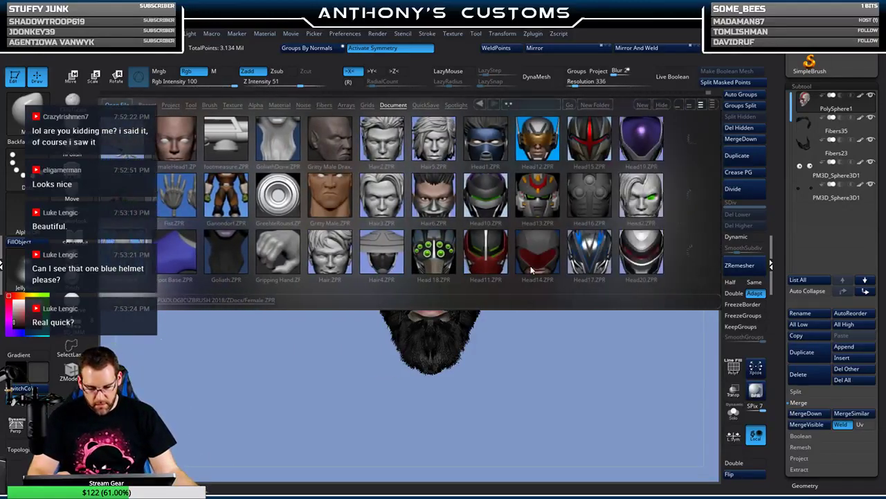
pyautogui.doubleClick(568, 253)
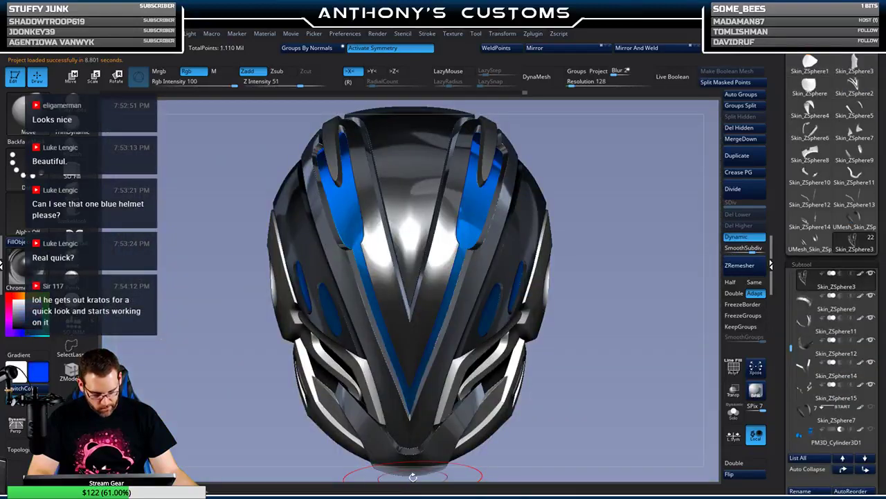
pyautogui.keyDown('alt'); pyautogui.moveTo(603, 347); pyautogui.dragTo(629, 305); pyautogui.keyUp('alt')
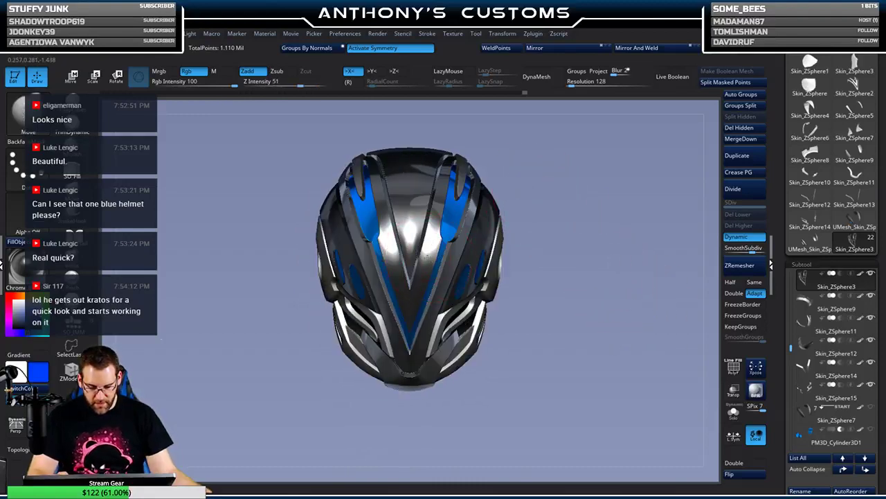
# - Fill the helmet's V-shaped Skin_ZSphere3 frame with grey ZMetal, applying both material and colour through Mrgb
pyautogui.moveTo(15, 267)
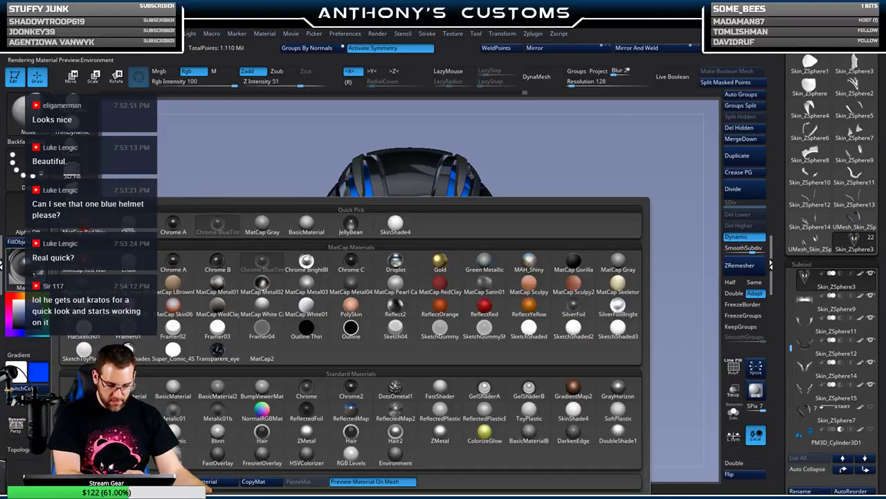
pyautogui.click(15, 267)
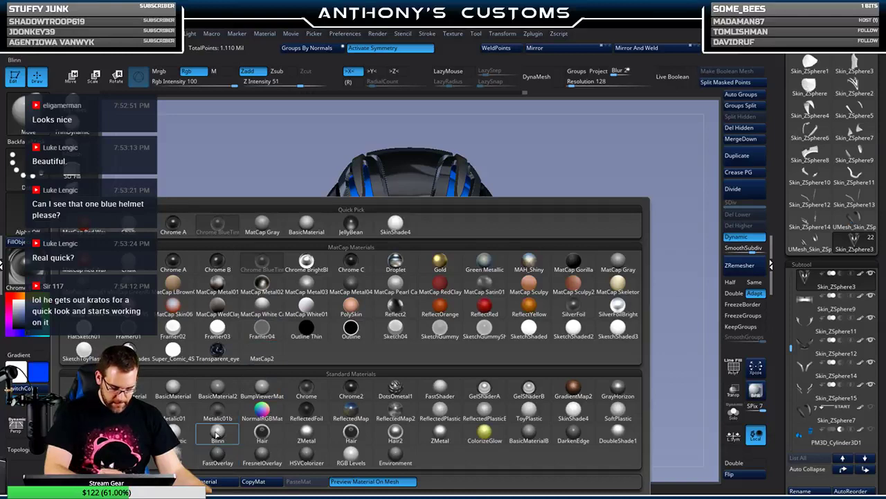
pyautogui.click(298, 440)
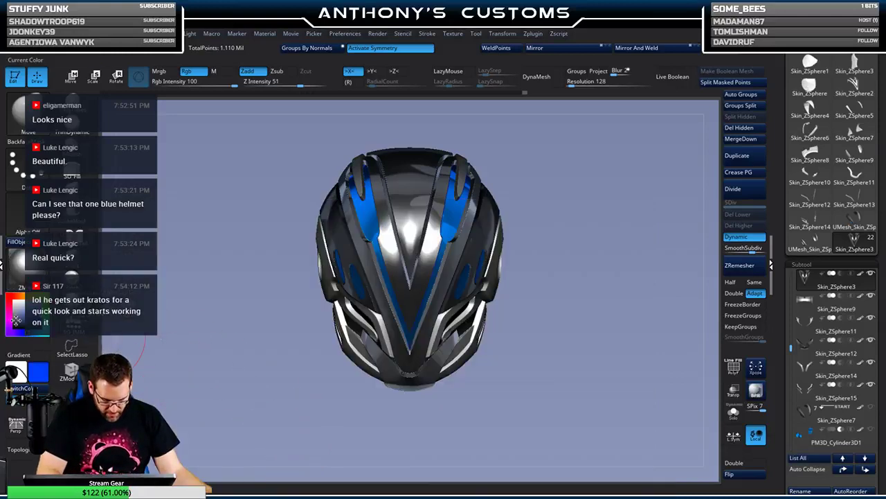
pyautogui.click(158, 71)
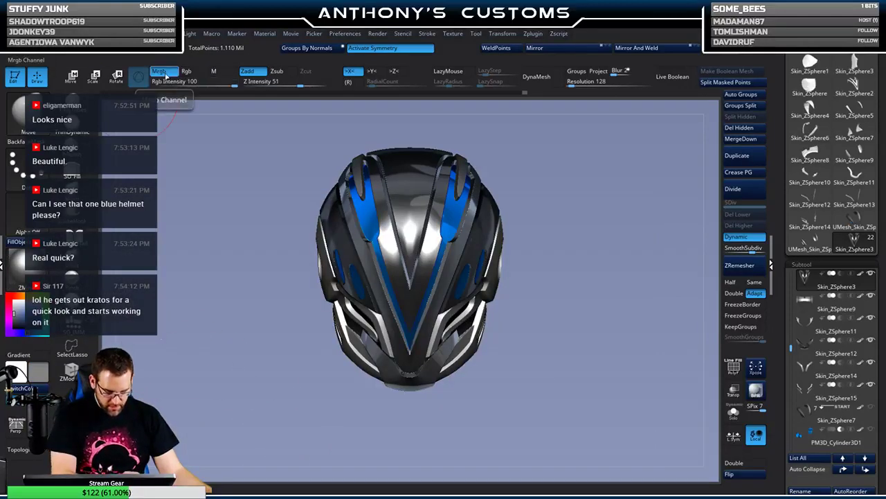
pyautogui.click(15, 242)
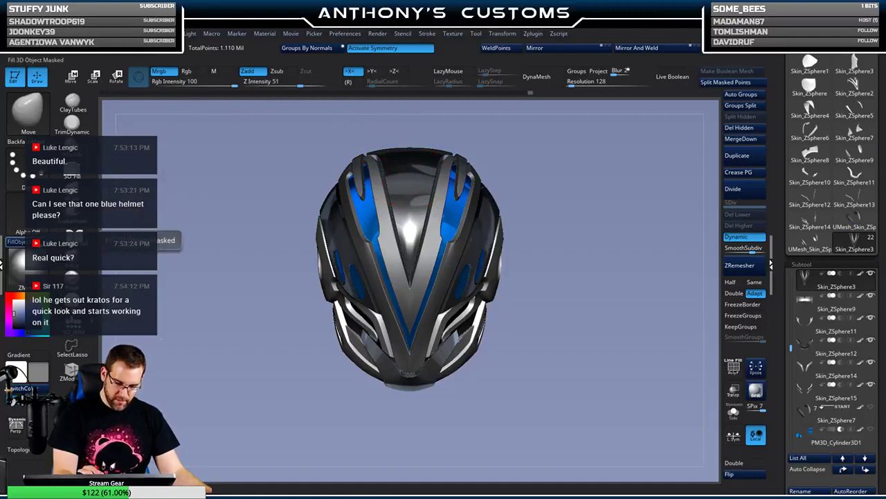
pyautogui.hotkey('shift', 'f')
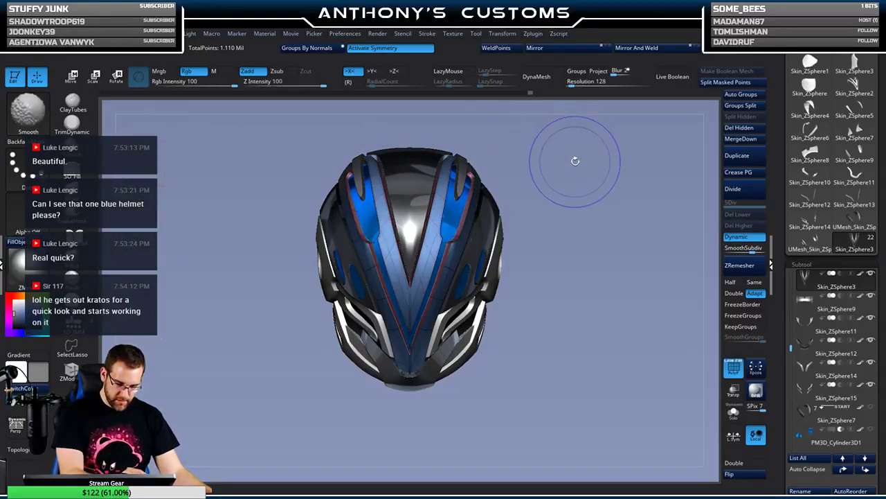
pyautogui.hotkey('shift', 'f')
# - Reduce the brush draw size and fill the side shell UMesh_Skin_ZSphere8 and the forehead plate Skin_ZSphere5 with grey ZMetal
pyautogui.moveTo(503, 155); pyautogui.dragTo(516, 163)
pyautogui.rightClick(516, 164)
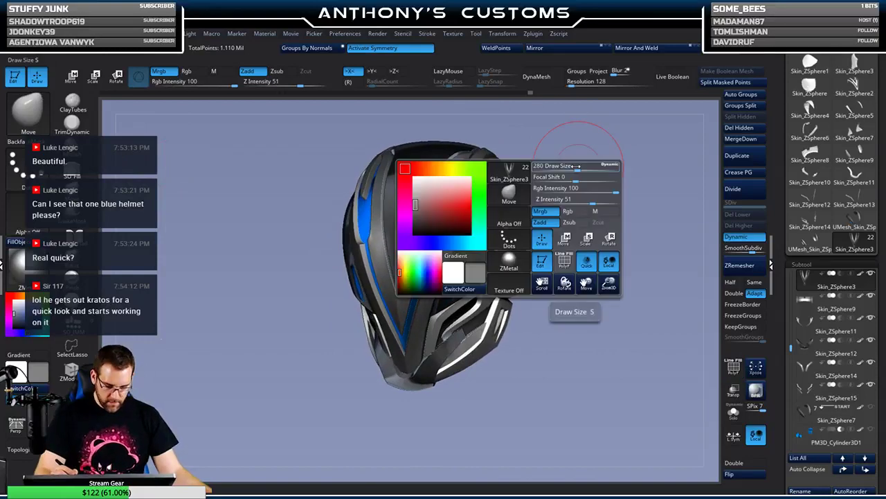
pyautogui.moveTo(574, 158); pyautogui.dragTo(554, 158)
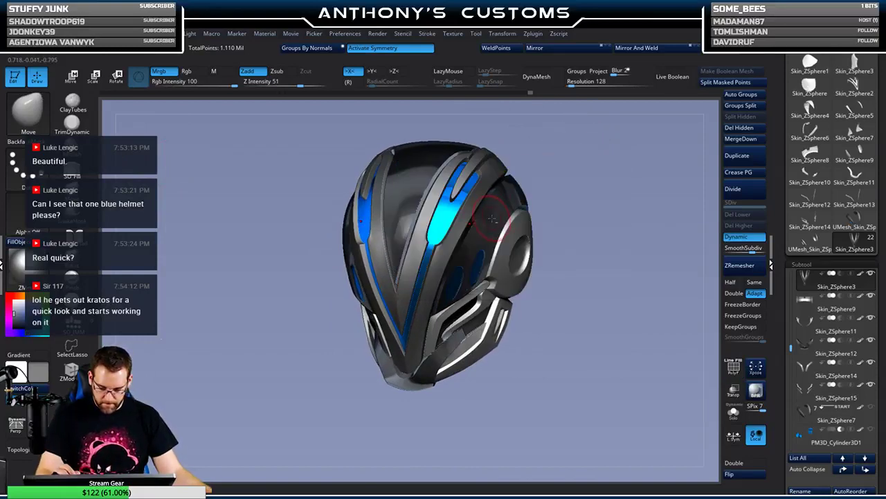
pyautogui.keyDown('alt'); pyautogui.click(493, 215); pyautogui.keyUp('alt')
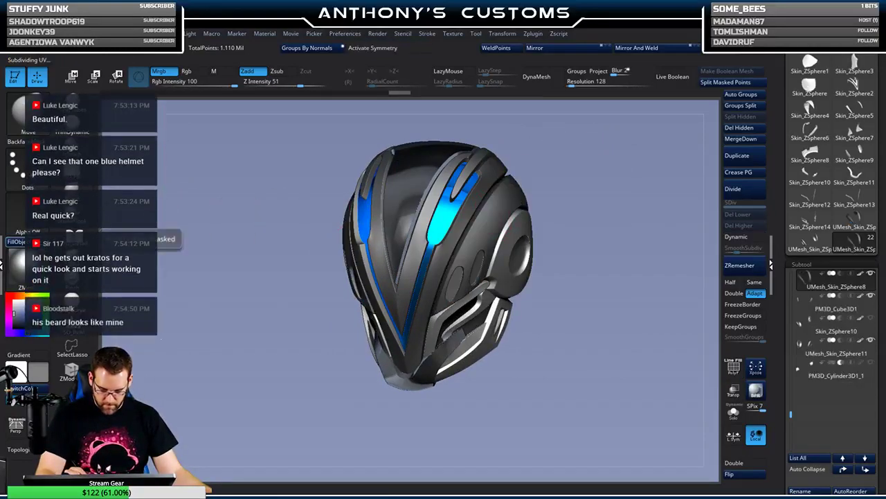
pyautogui.keyDown('alt'); pyautogui.click(422, 155); pyautogui.keyUp('alt')
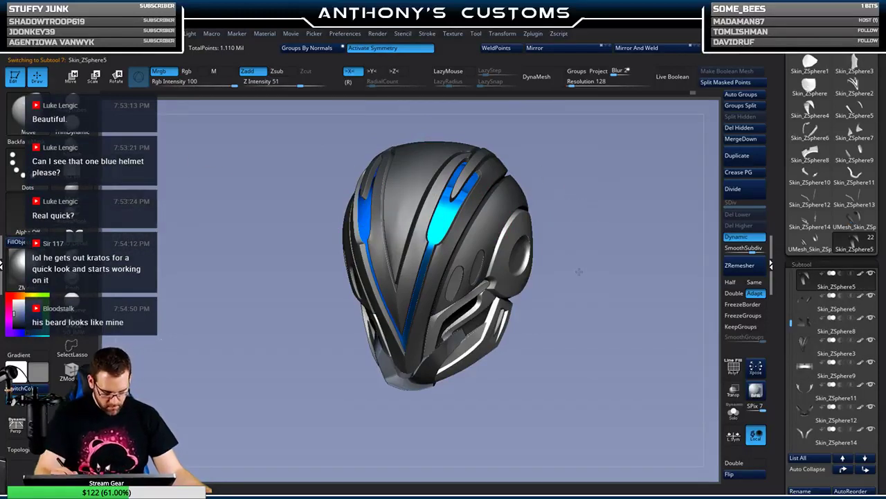
# - Fill the Skin_ZSphere12 jaw and chin piece with the same grey ZMetal
pyautogui.moveTo(582, 269); pyautogui.dragTo(433, 336)
pyautogui.keyDown('alt'); pyautogui.click(425, 344); pyautogui.keyUp('alt')
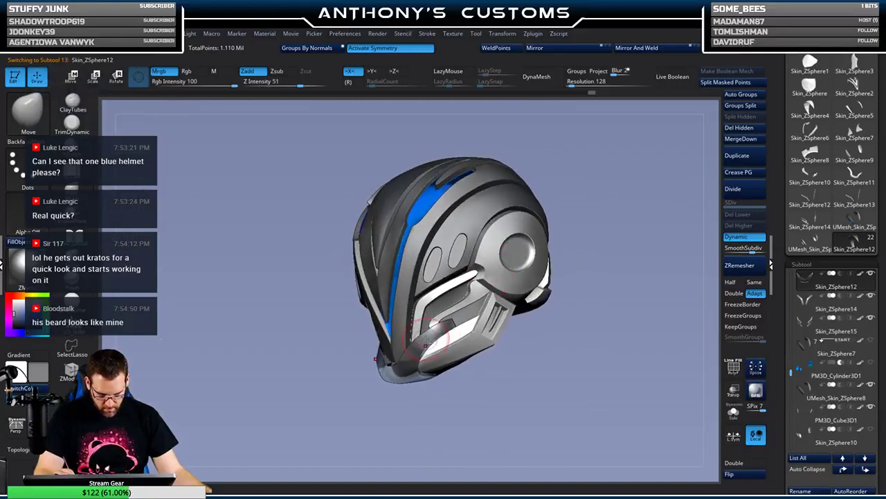
pyautogui.hotkey('shift', 'f')
pyautogui.hotkey('shift', 'f')
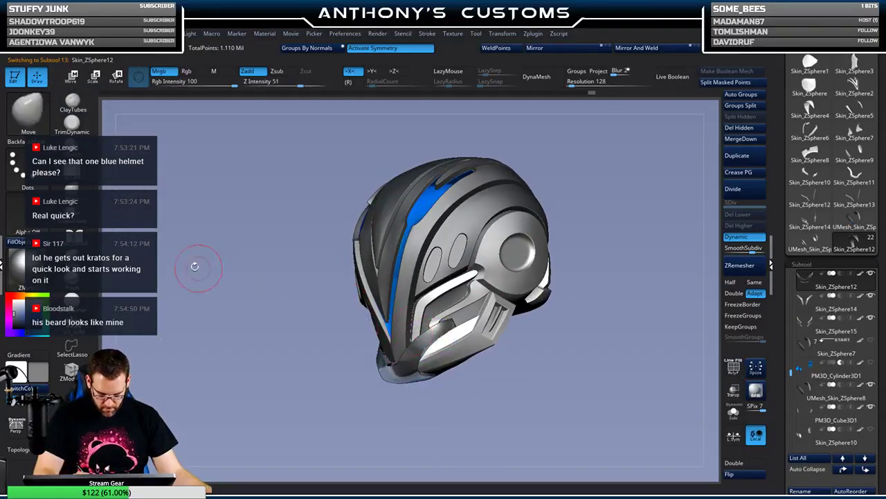
# - Sample the helmet's bright blue and set up ClayTubes for painting with the bright blue chrome material, Mrgb on and Zadd off
pyautogui.moveTo(581, 343); pyautogui.dragTo(438, 351)
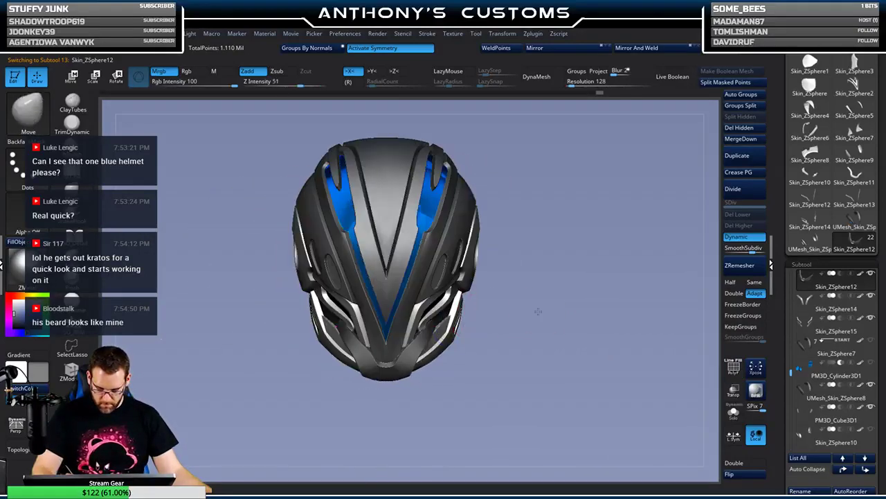
pyautogui.moveTo(538, 311); pyautogui.dragTo(527, 302)
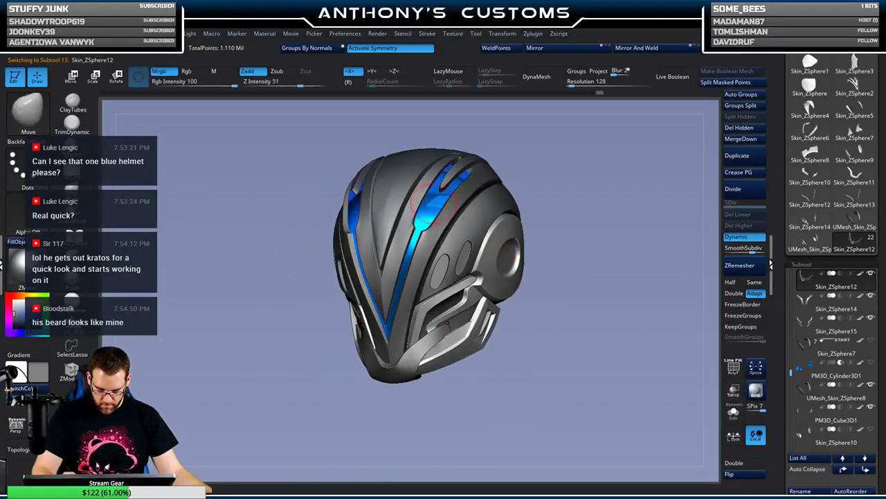
pyautogui.press('c')
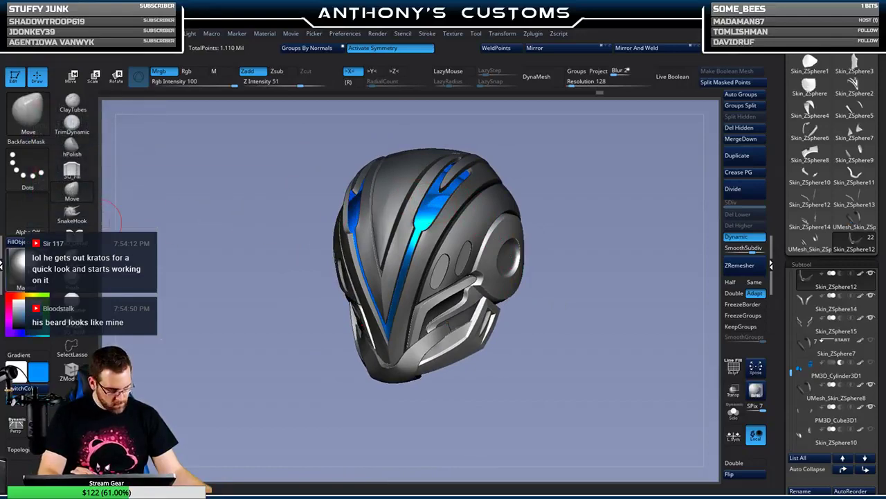
pyautogui.click(26, 268)
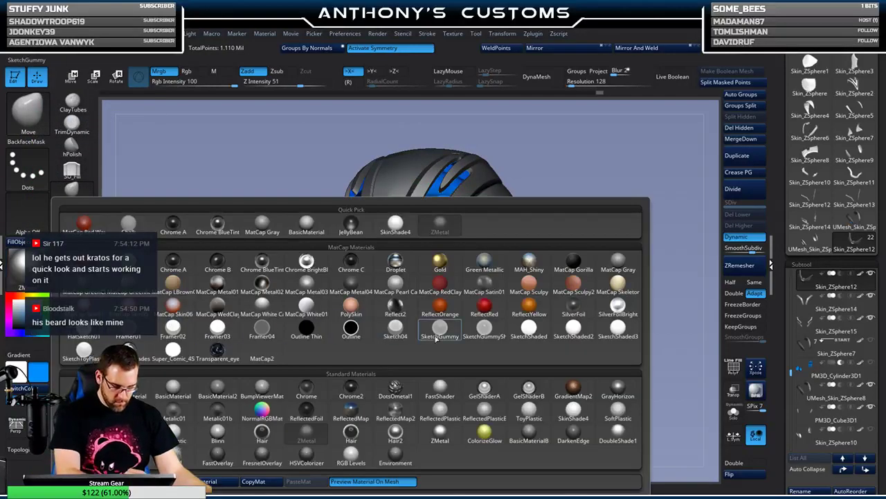
pyautogui.click(304, 263)
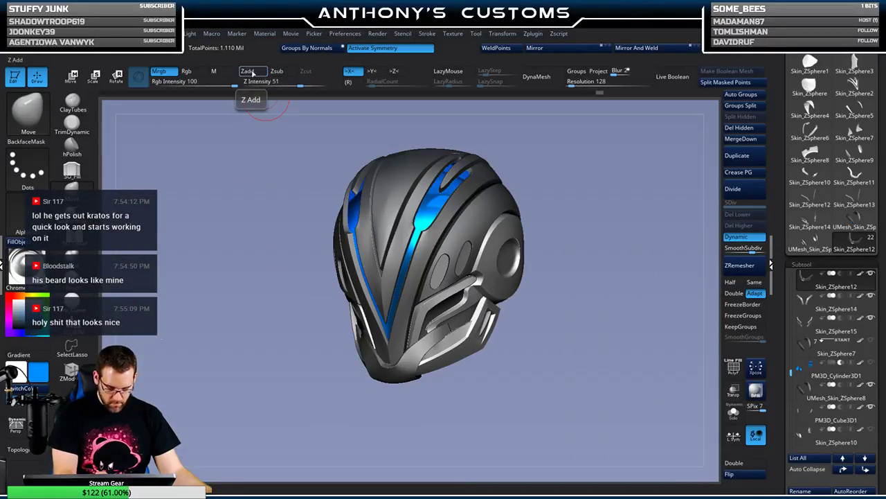
pyautogui.click(72, 103)
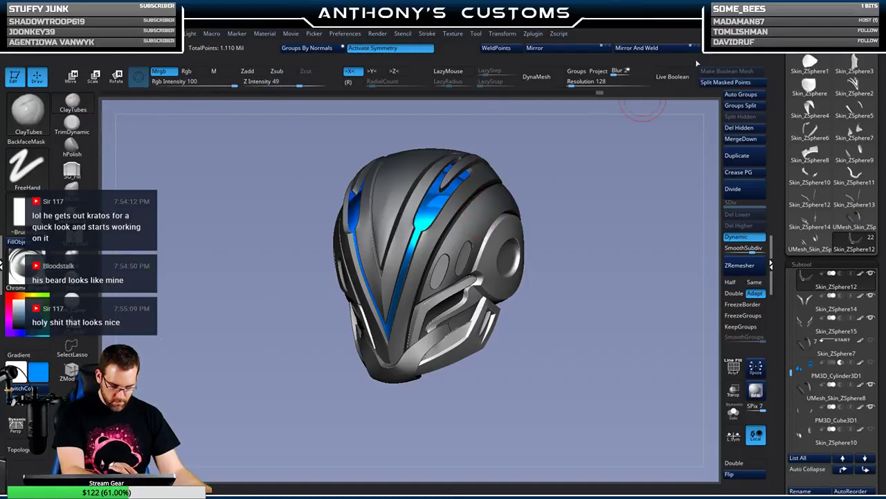
# - Make UMesh_Skin_ZSphere8 active and paint the oval insets on both sides of the helmet bright blue
pyautogui.moveTo(641, 112); pyautogui.dragTo(618, 193)
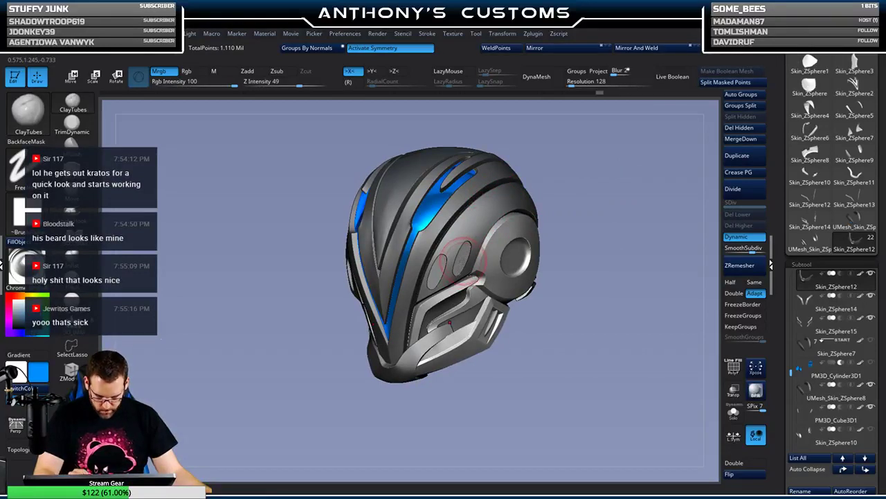
pyautogui.keyDown('alt'); pyautogui.click(460, 253); pyautogui.keyUp('alt')
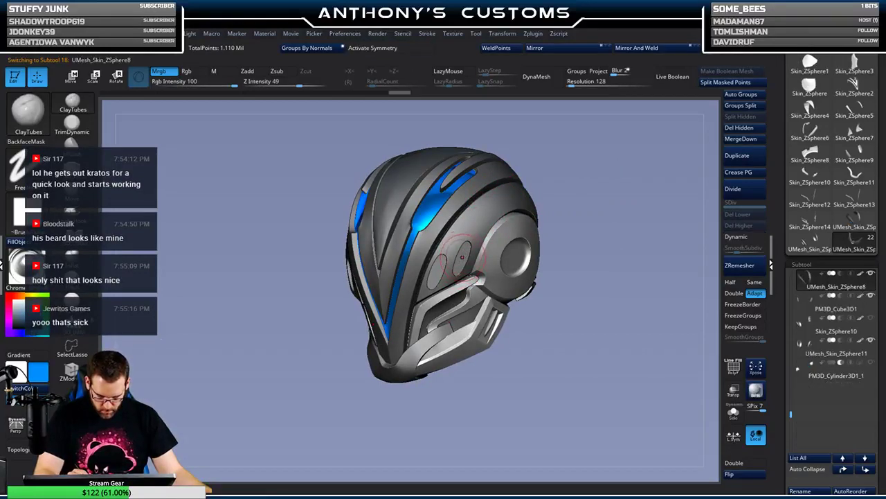
pyautogui.moveTo(463, 257)
pyautogui.mouseDown()
pyautogui.moveTo(467, 249)
pyautogui.moveTo(441, 261)
pyautogui.mouseUp()
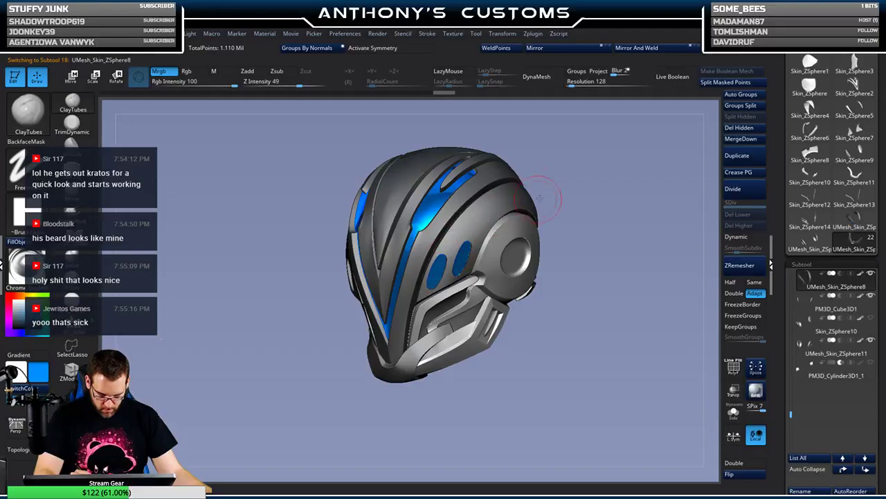
pyautogui.moveTo(539, 198)
pyautogui.mouseDown()
pyautogui.moveTo(631, 197)
pyautogui.moveTo(637, 188)
pyautogui.moveTo(614, 191)
pyautogui.mouseUp()
pyautogui.moveTo(346, 272); pyautogui.dragTo(340, 260)
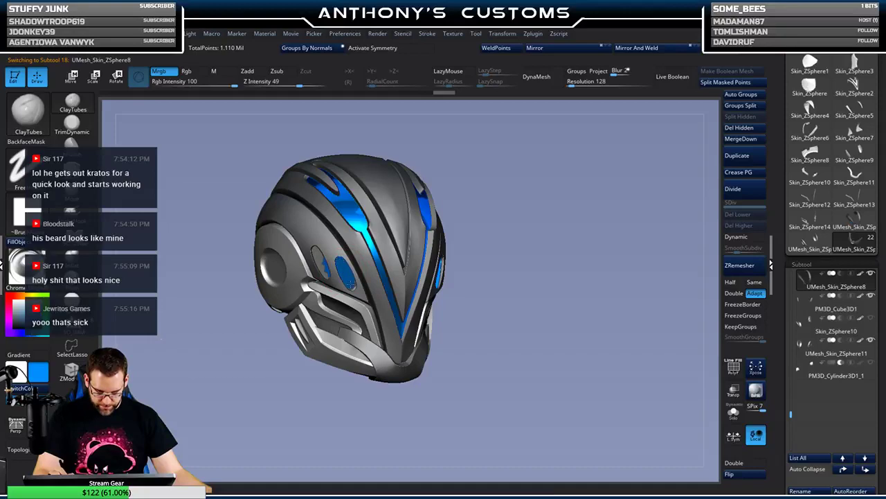
pyautogui.moveTo(498, 188); pyautogui.dragTo(363, 222)
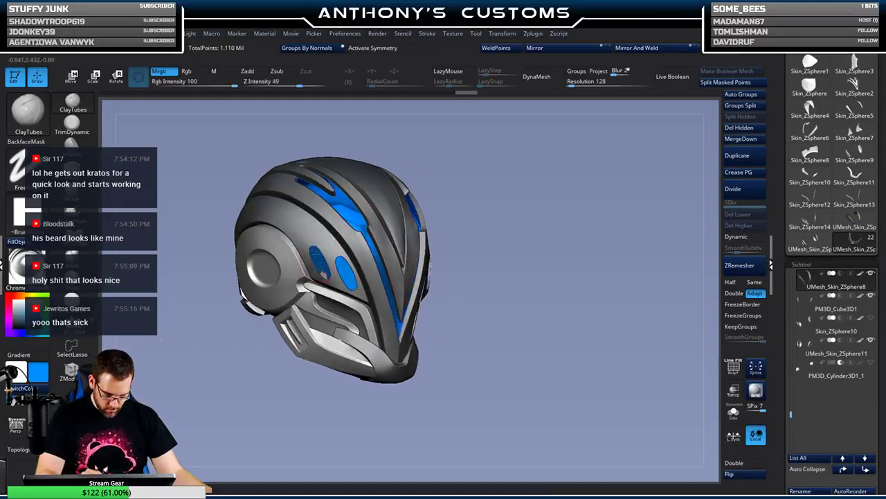
pyautogui.moveTo(678, 236); pyautogui.dragTo(447, 256)
pyautogui.press('b')
pyautogui.press('c')
pyautogui.press('l')
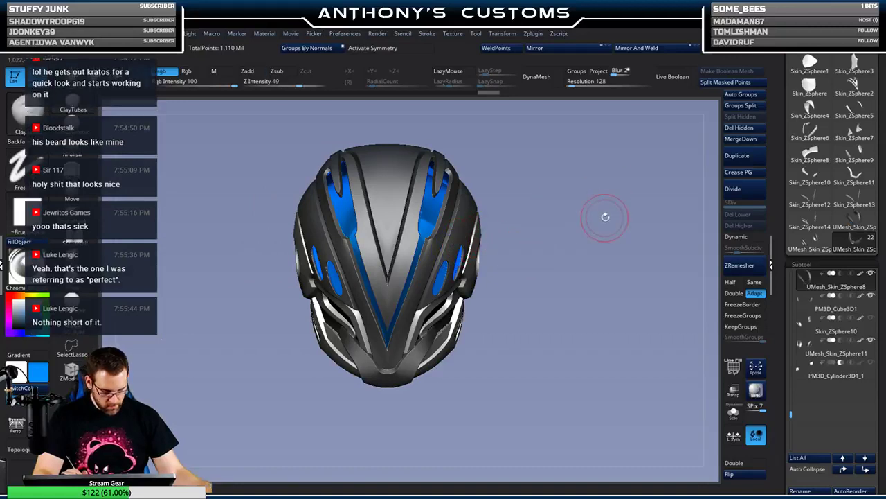
# - Turn the enlarged helmet to a three-quarter view and render it with BPR
pyautogui.scroll(5, 599, 277)
pyautogui.scroll(-3, 600, 278)
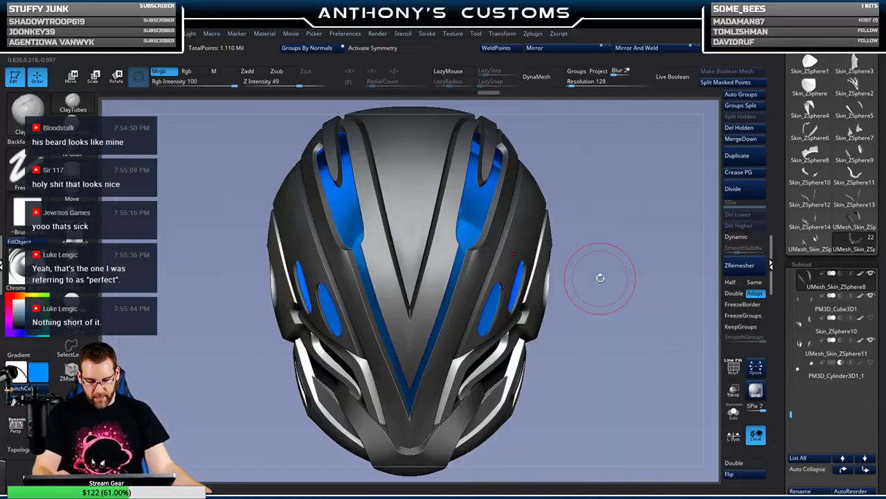
pyautogui.moveTo(624, 290); pyautogui.dragTo(717, 241)
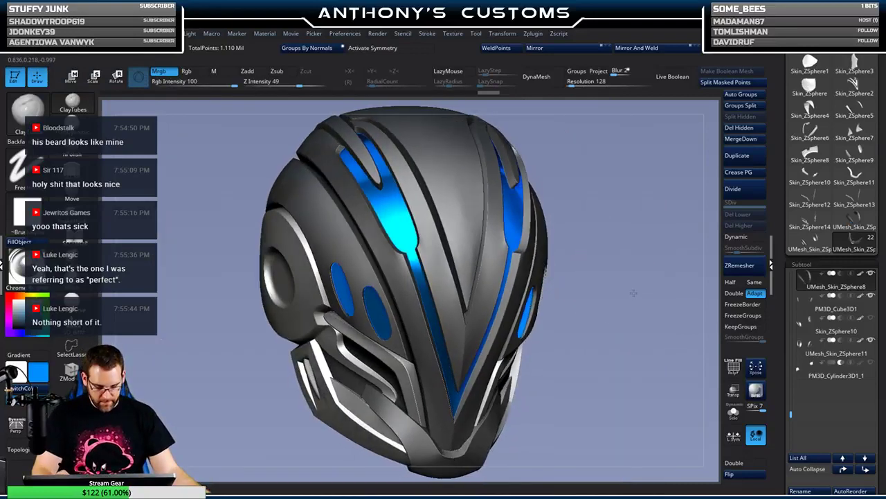
pyautogui.click(756, 391)
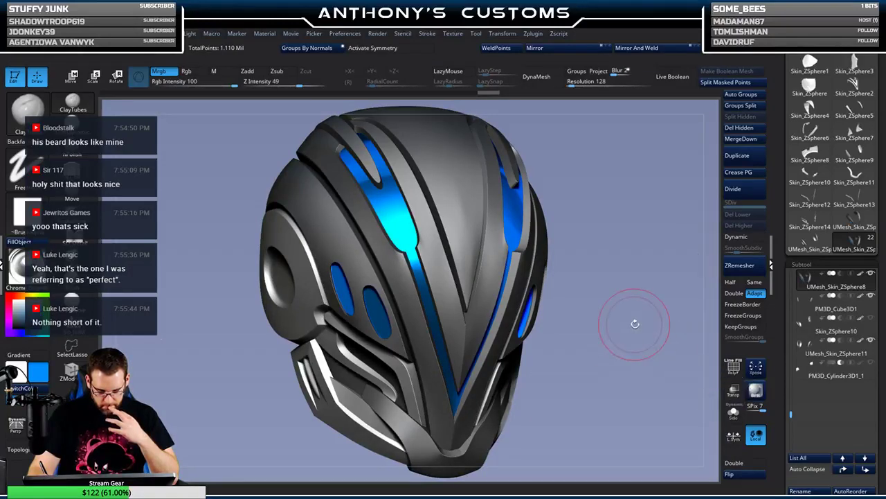
# - Inspect the faceplate close up, frame the whole helmet from the front and save the project
pyautogui.keyDown('alt'); pyautogui.moveTo(635, 336); pyautogui.dragTo(678, 367); pyautogui.keyUp('alt')
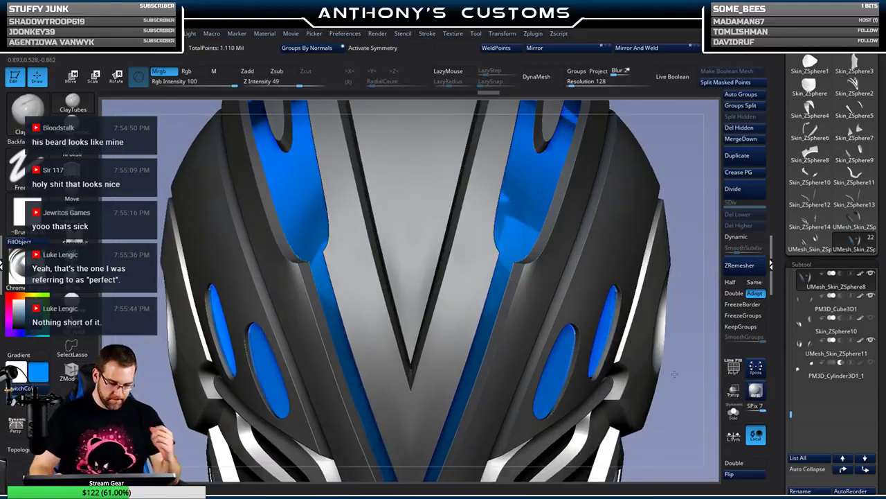
pyautogui.press('f')
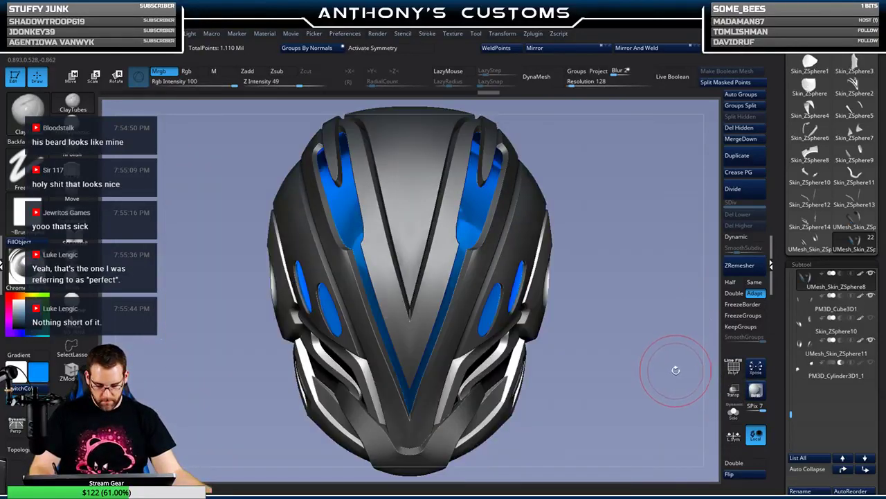
pyautogui.press('ctrl')
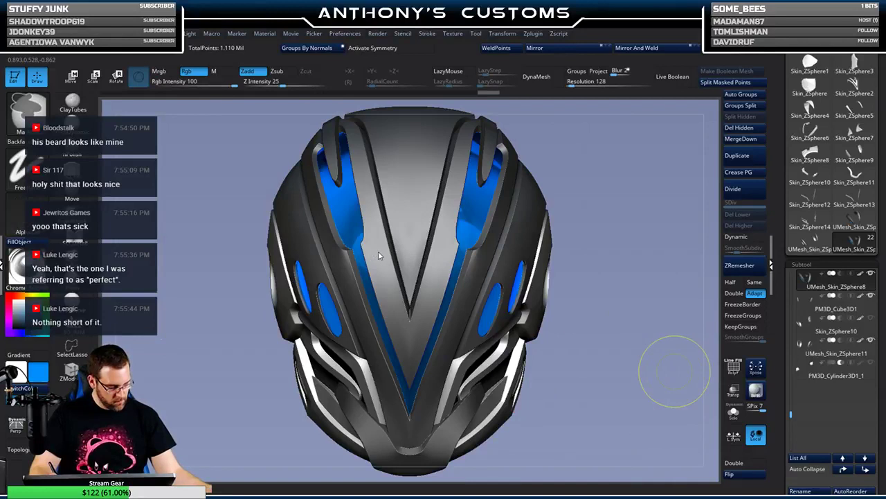
pyautogui.hotkey('ctrl', 's')
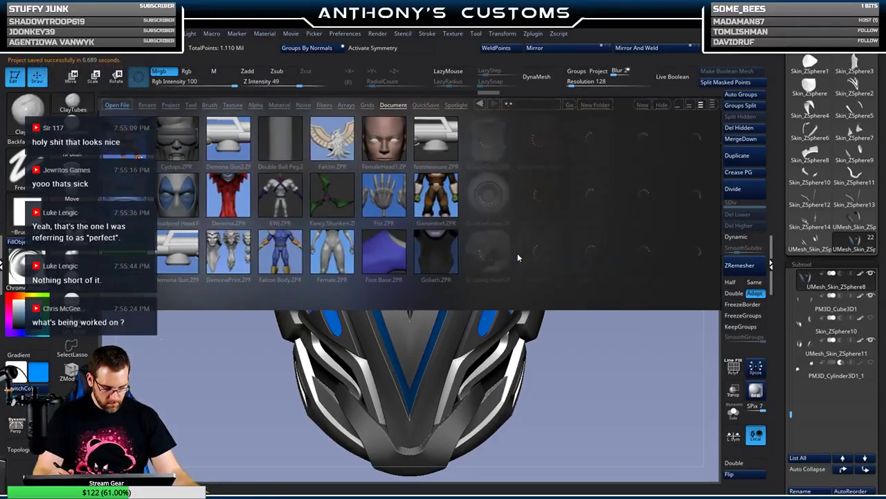
# - Open the Male Head Blank project with the partly built strand hair from the project library
pyautogui.moveTo(651, 241); pyautogui.dragTo(513, 241)
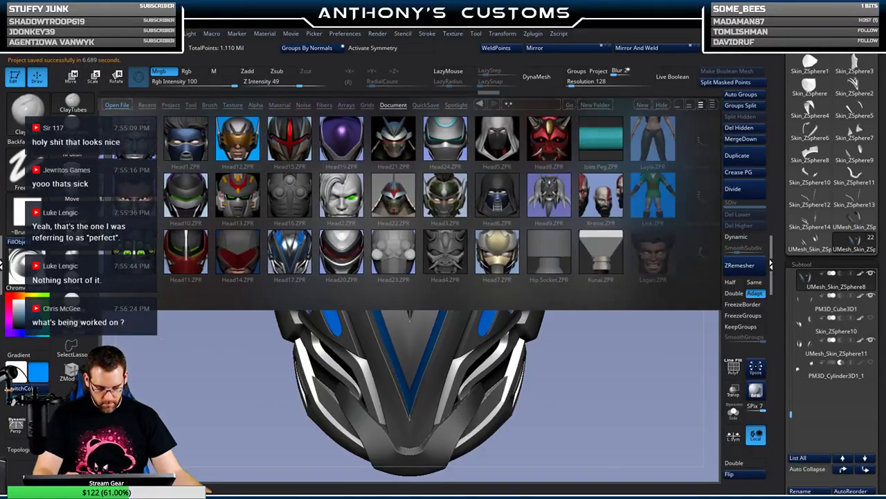
pyautogui.moveTo(649, 241); pyautogui.dragTo(294, 241)
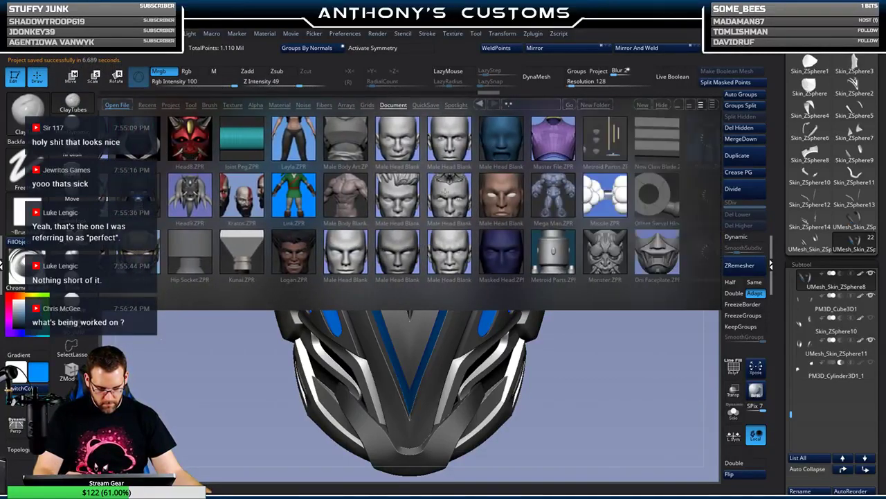
pyautogui.doubleClick(405, 194)
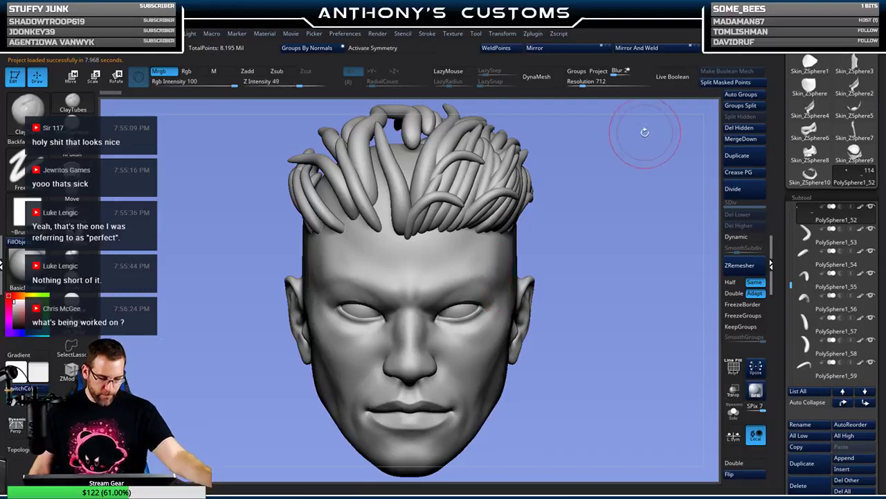
# - Turn to the back of the head, choose the SO_IMM insert brush and make the head subtool PolySphere1_103 active
pyautogui.moveTo(593, 237); pyautogui.dragTo(630, 281)
pyautogui.click(72, 324)
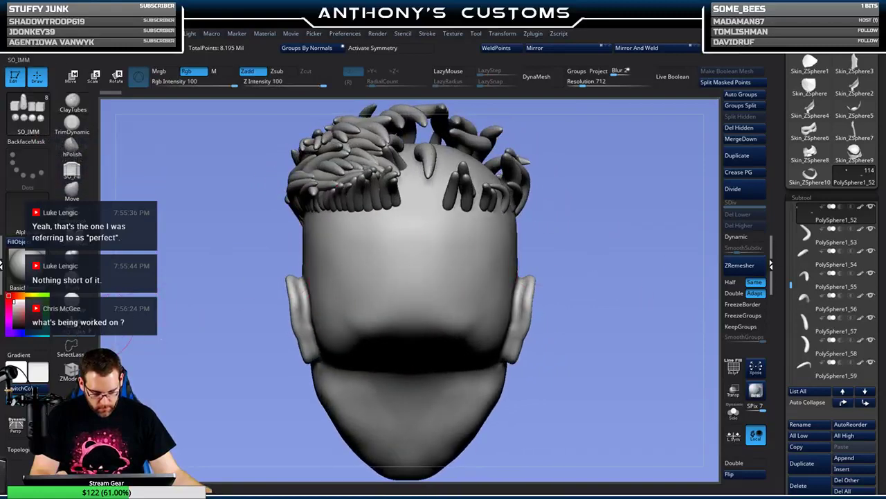
pyautogui.keyDown('alt'); pyautogui.click(444, 258); pyautogui.keyUp('alt')
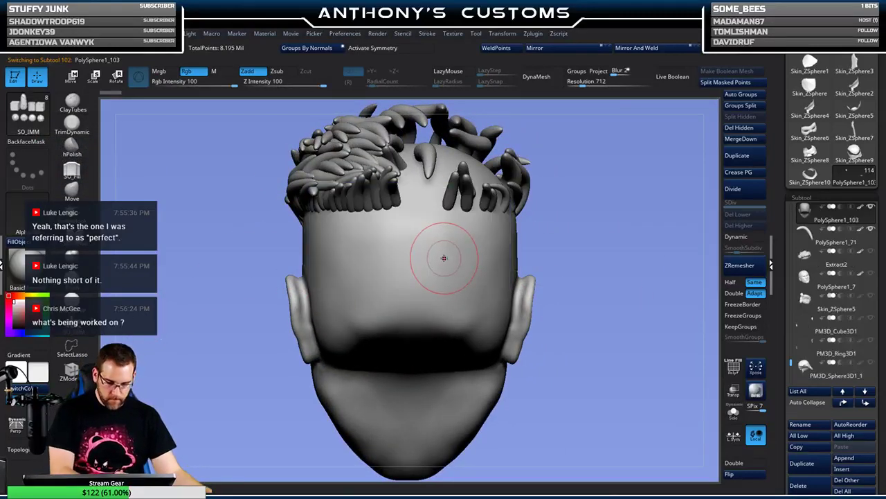
# - Insert a new hair strand from the SO_IMM brush in the gap along the back hairline
pyautogui.hotkey('shift', 'f')
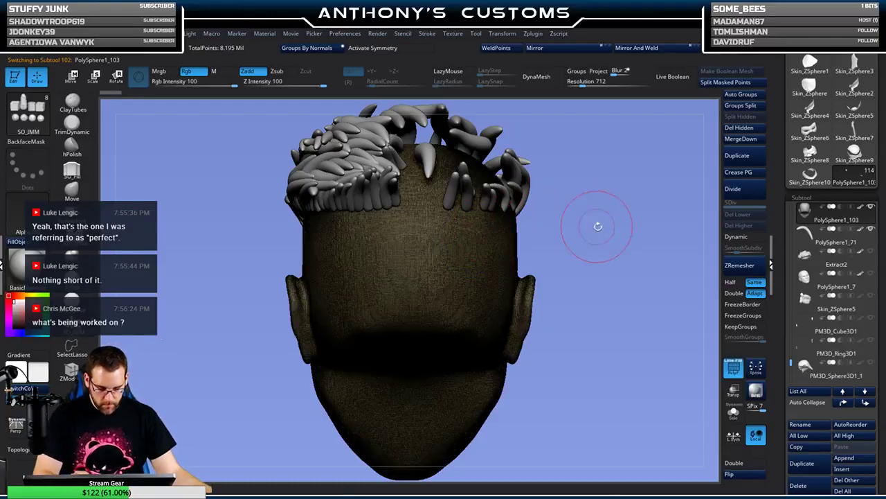
pyautogui.keyDown('alt'); pyautogui.moveTo(607, 307); pyautogui.dragTo(609, 237); pyautogui.keyUp('alt')
pyautogui.hotkey('shift', 'f')
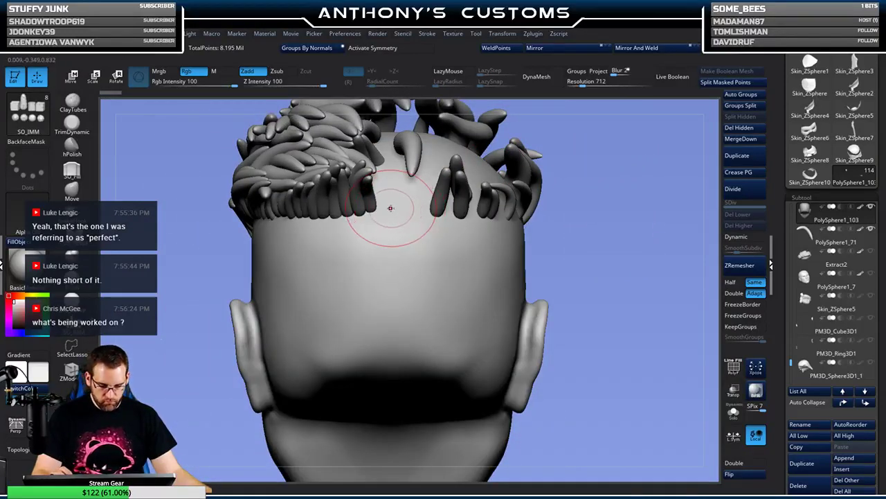
pyautogui.press('space')
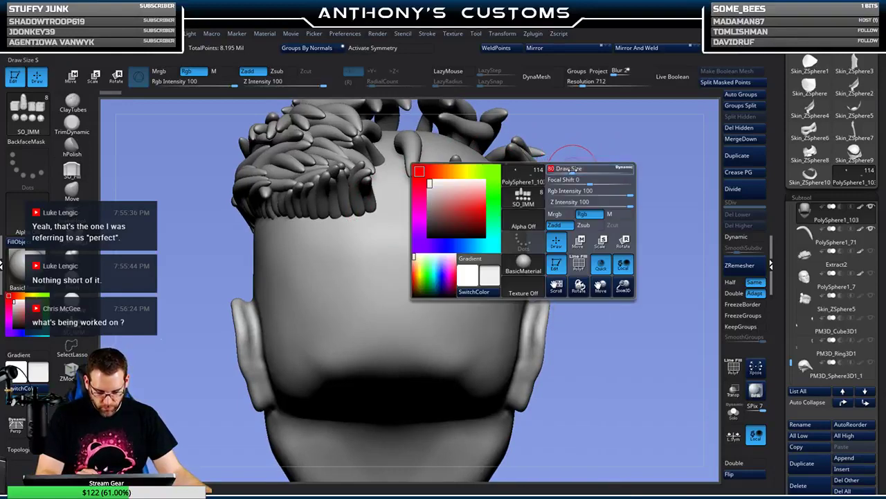
pyautogui.moveTo(610, 180)
pyautogui.mouseDown()
pyautogui.moveTo(594, 182)
pyautogui.moveTo(626, 187)
pyautogui.moveTo(426, 196)
pyautogui.mouseUp()
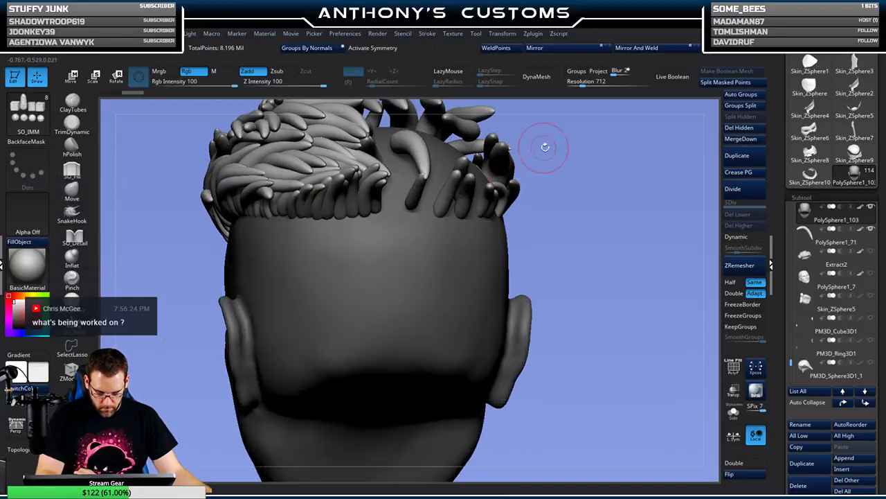
# - Apply the Bend Curve deformer to the newly inserted strand at the back hairline
pyautogui.press('w')
pyautogui.moveTo(588, 178); pyautogui.dragTo(618, 209)
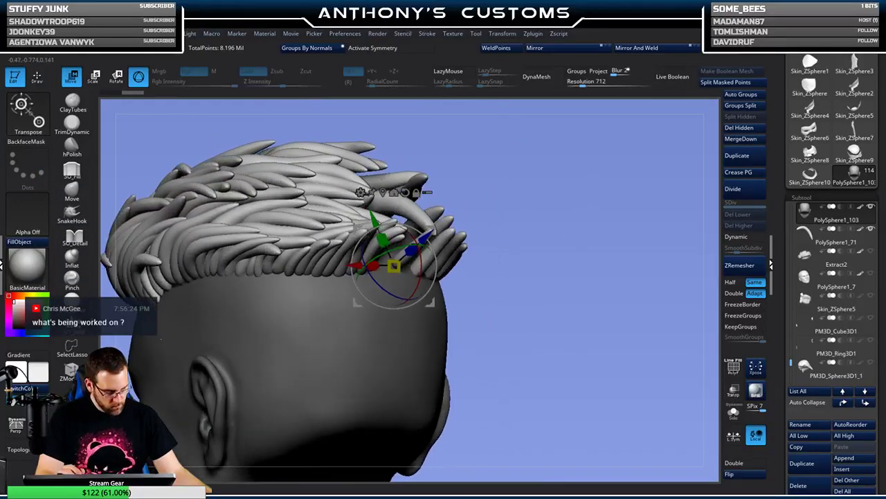
pyautogui.click(360, 194)
pyautogui.click(361, 195)
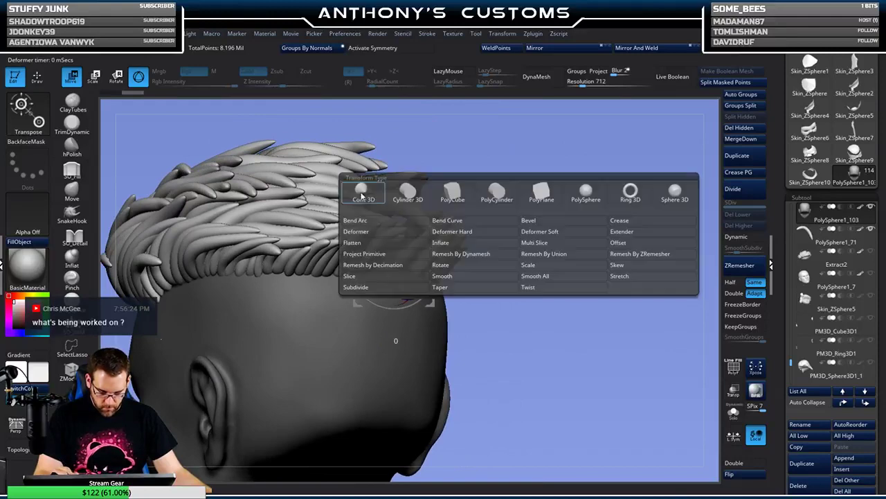
pyautogui.click(483, 221)
pyautogui.keyDown('alt'); pyautogui.moveTo(550, 196); pyautogui.dragTo(547, 277); pyautogui.keyUp('alt')
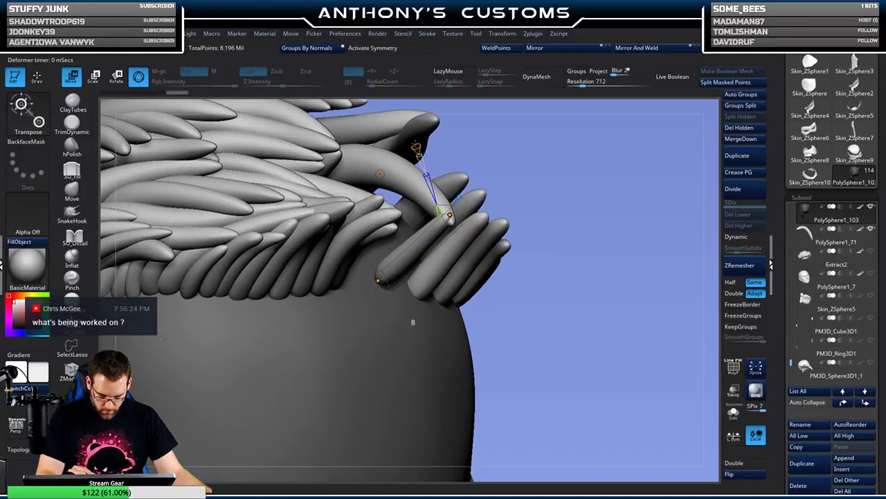
# - Adjust the Bend Curve points of the single strand at the middle of the back hairline so it curves along the head
pyautogui.moveTo(449, 214); pyautogui.dragTo(453, 225)
pyautogui.moveTo(378, 280); pyautogui.dragTo(379, 287)
pyautogui.moveTo(415, 250); pyautogui.dragTo(416, 253)
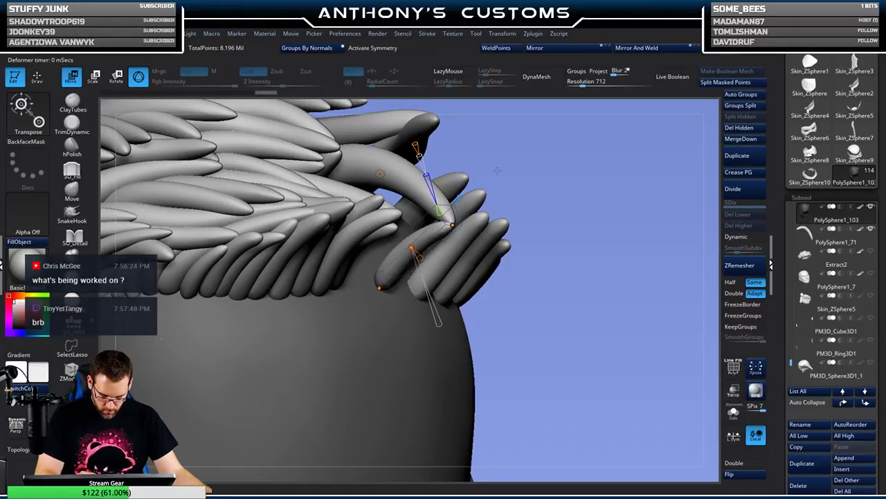
pyautogui.moveTo(608, 192); pyautogui.dragTo(649, 93)
pyautogui.moveTo(414, 308); pyautogui.dragTo(414, 320)
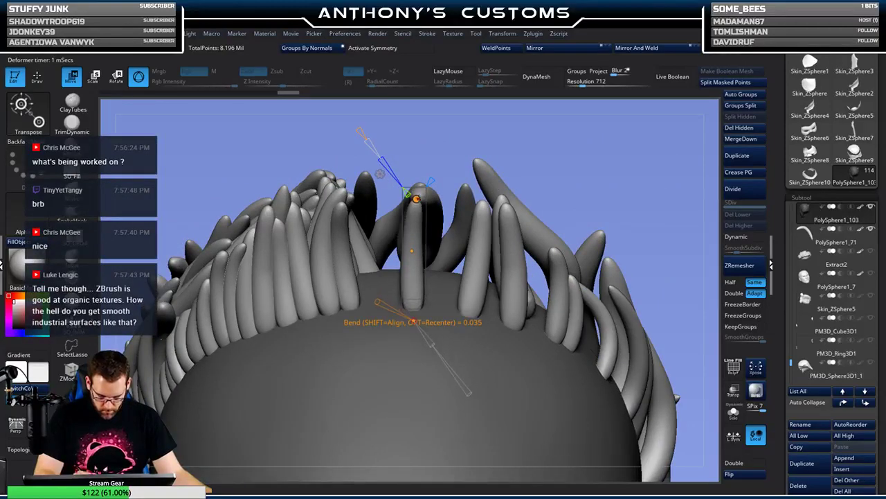
pyautogui.moveTo(432, 221); pyautogui.dragTo(433, 219)
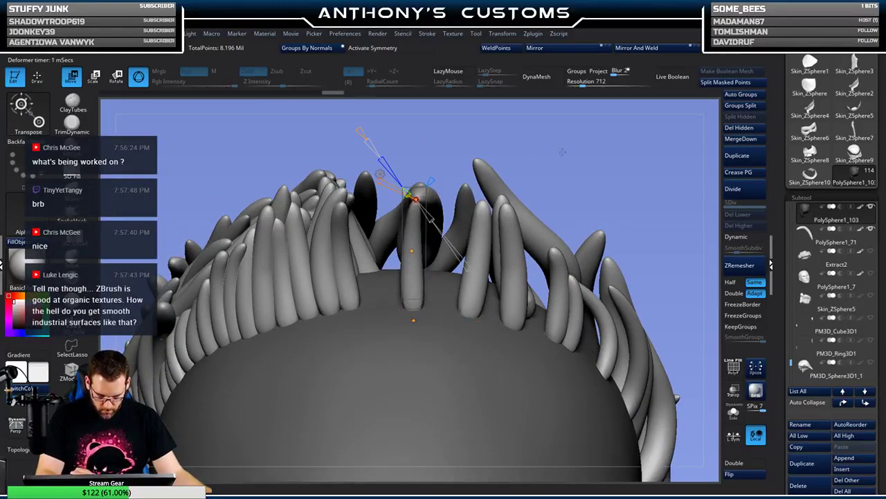
pyautogui.moveTo(443, 159); pyautogui.dragTo(501, 205)
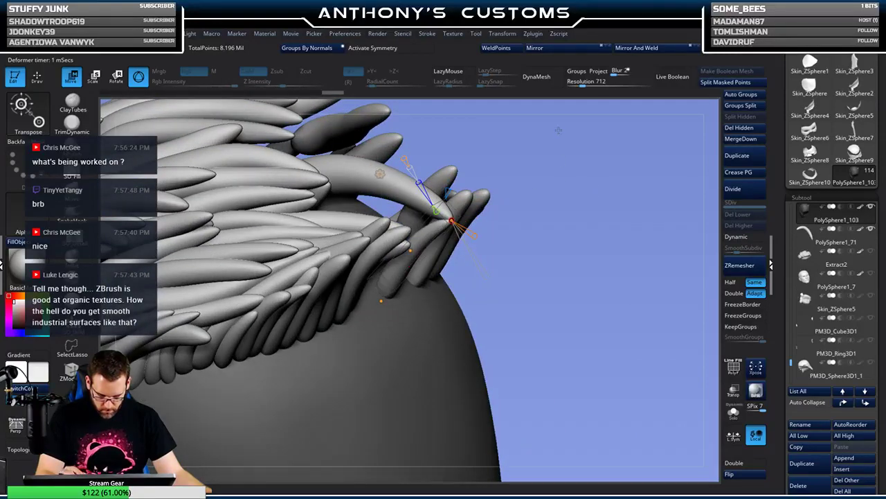
pyautogui.moveTo(558, 130); pyautogui.dragTo(569, 215)
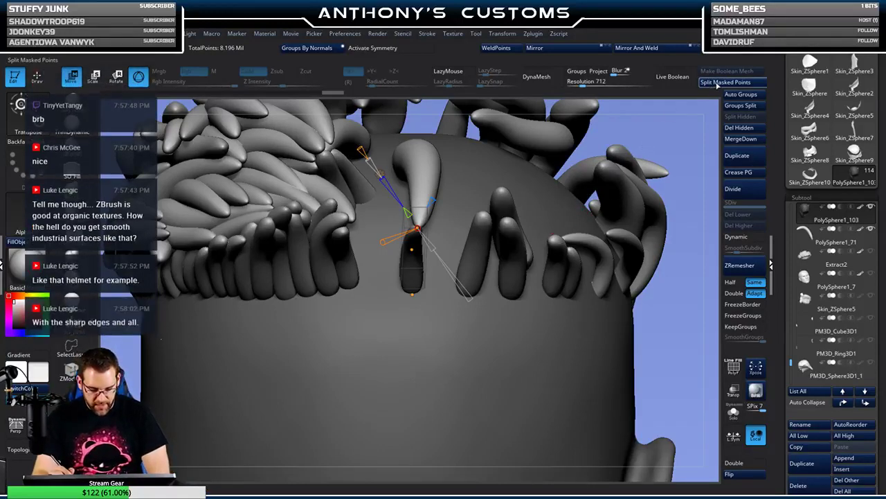
# - Split the masked points away from the bent middle strand and divide the strand to subdivision level 2
pyautogui.moveTo(806, 79)
pyautogui.press('q')
pyautogui.click(743, 84)
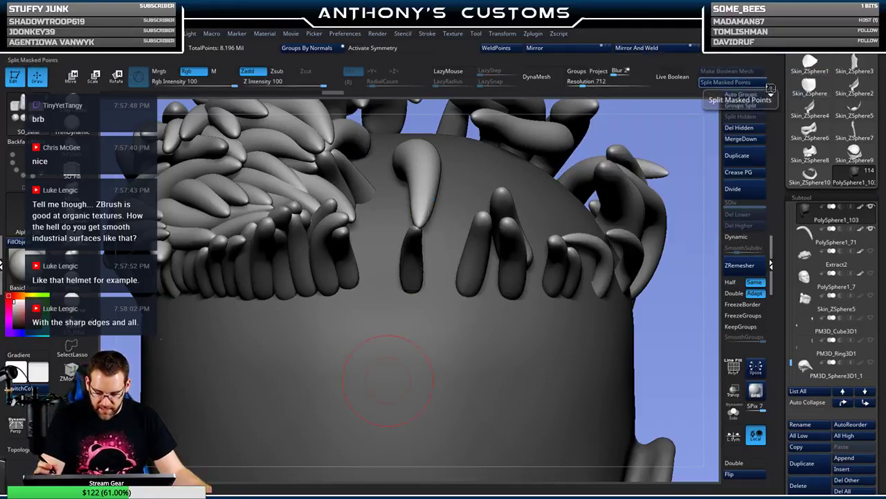
pyautogui.click(751, 195)
# - Insert a new strand between the two neighbouring strands right of the middle one on the back hairline and apply the Bend Curve deformer
pyautogui.moveTo(699, 208); pyautogui.dragTo(655, 172)
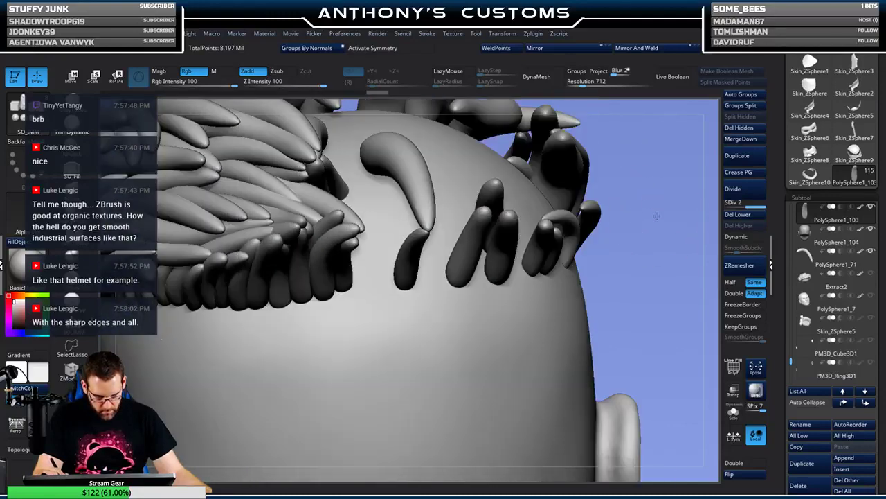
pyautogui.moveTo(660, 208); pyautogui.dragTo(660, 179)
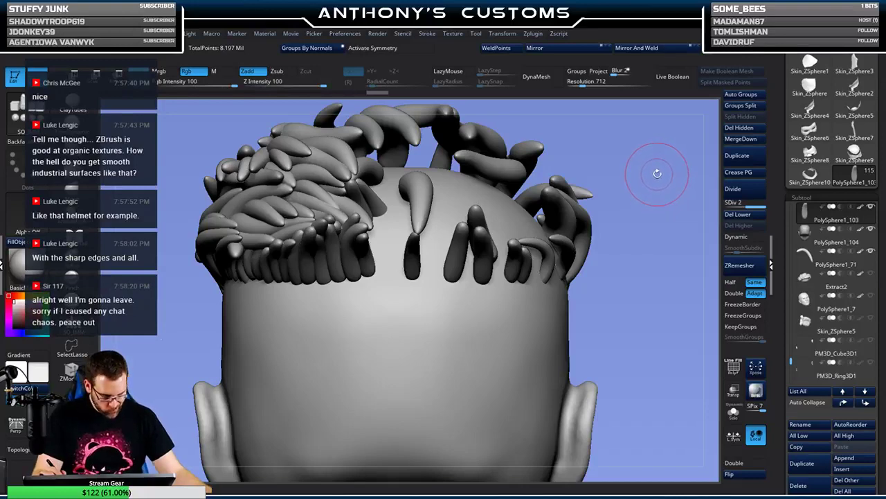
pyautogui.moveTo(634, 170); pyautogui.dragTo(525, 183)
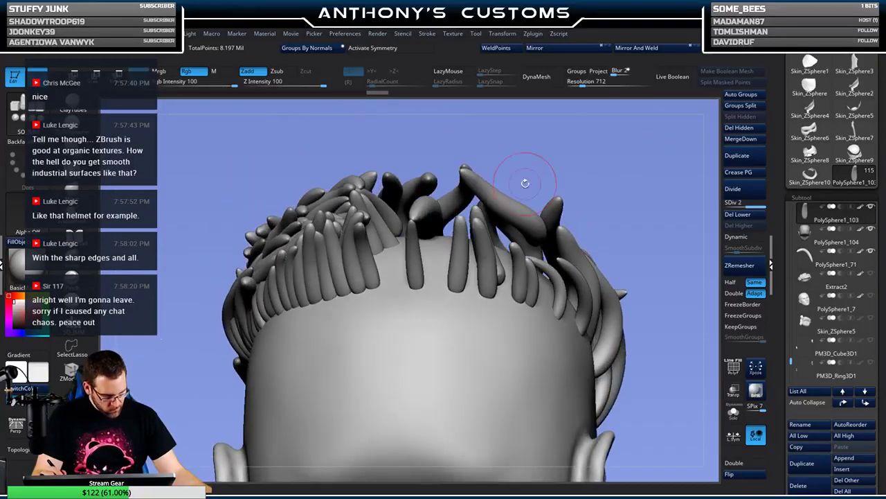
pyautogui.click(472, 289)
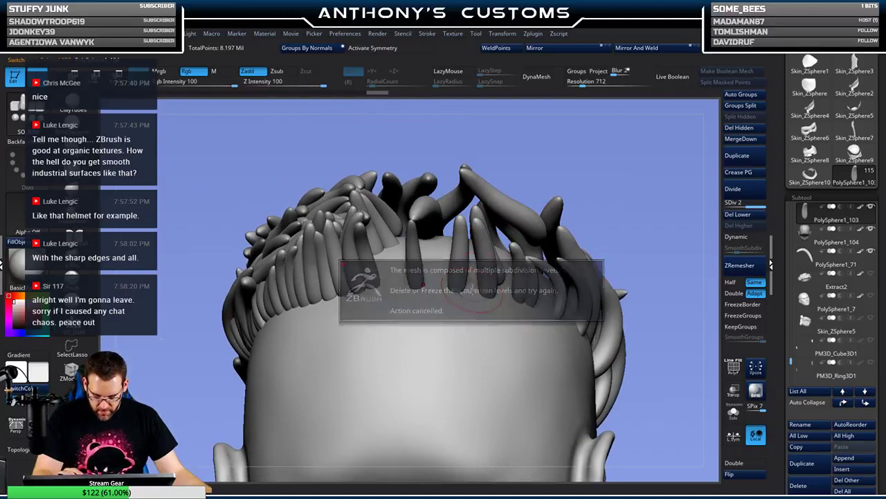
pyautogui.keyDown('alt'); pyautogui.click(472, 289); pyautogui.keyUp('alt')
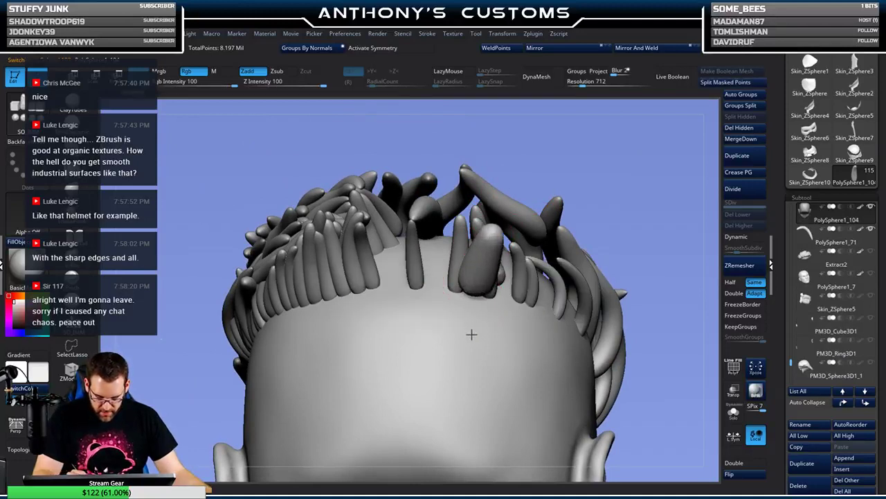
pyautogui.press('w')
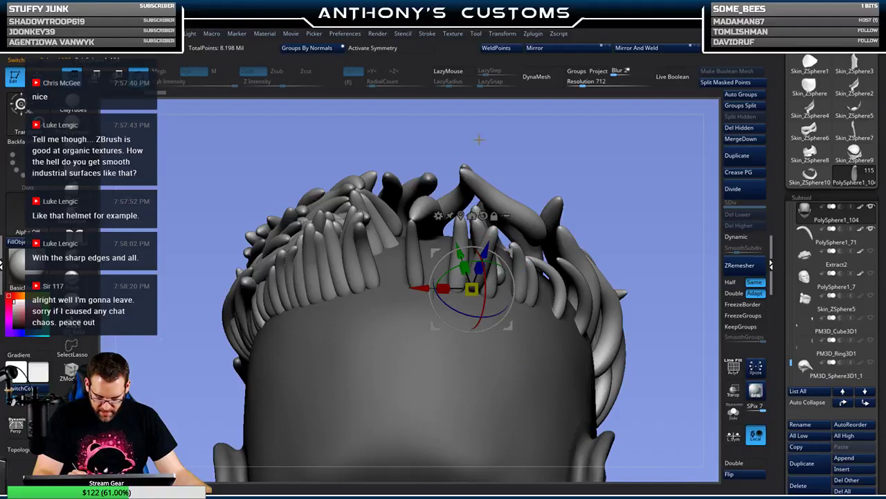
pyautogui.click(437, 215)
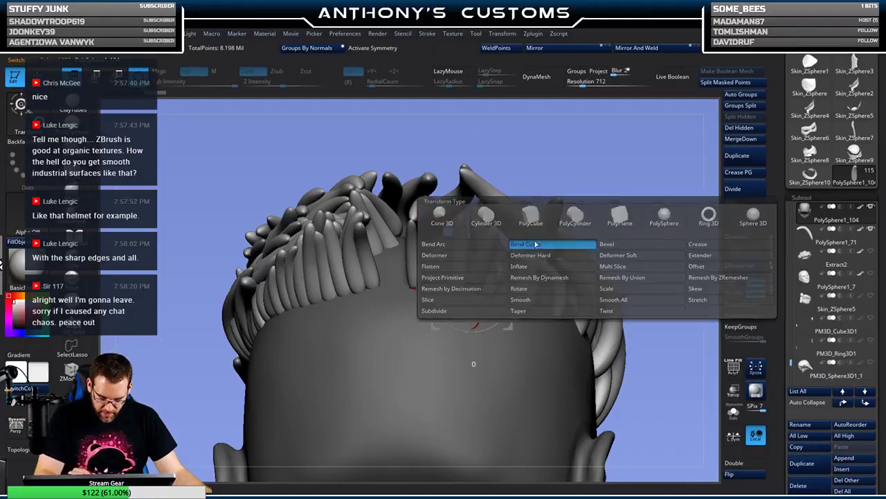
pyautogui.click(554, 242)
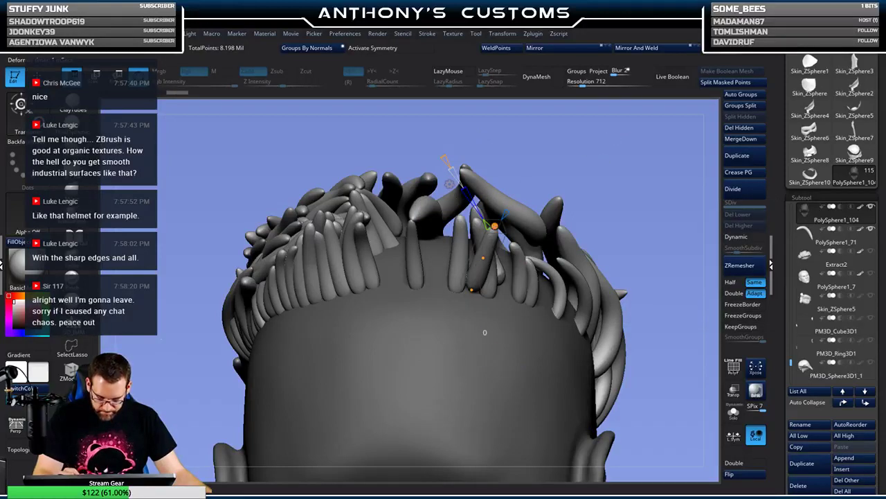
# - Adjust the new strand's tip, middle and root curve points so it bends upright alongside its two neighbours
pyautogui.moveTo(495, 226); pyautogui.dragTo(468, 214)
pyautogui.moveTo(510, 228); pyautogui.dragTo(513, 190, button='right')
pyautogui.moveTo(471, 298); pyautogui.dragTo(468, 298)
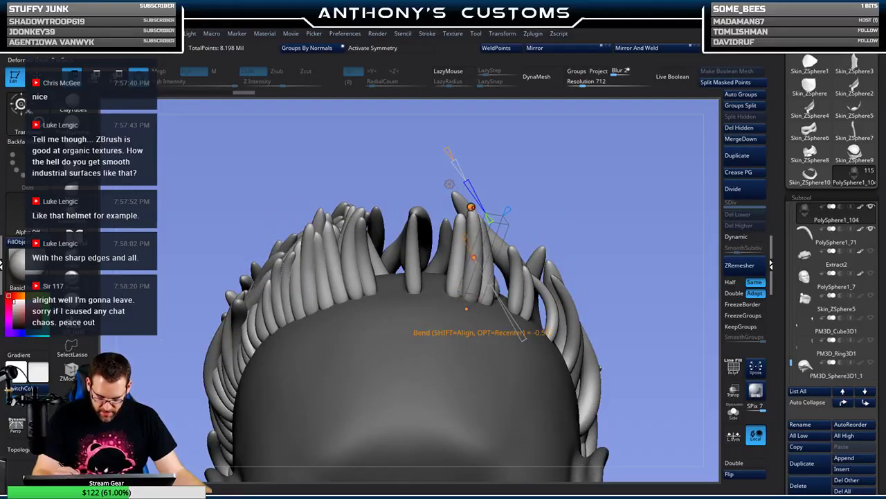
pyautogui.moveTo(525, 156); pyautogui.dragTo(516, 250)
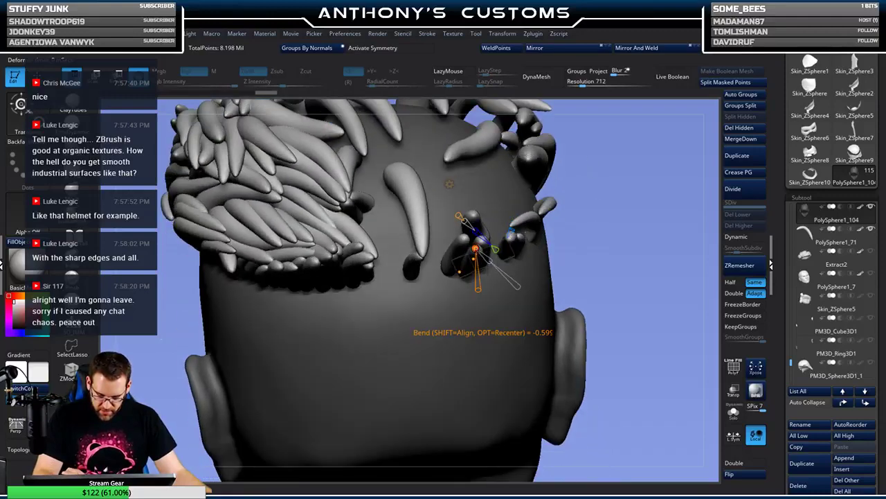
pyautogui.moveTo(475, 284); pyautogui.dragTo(475, 299)
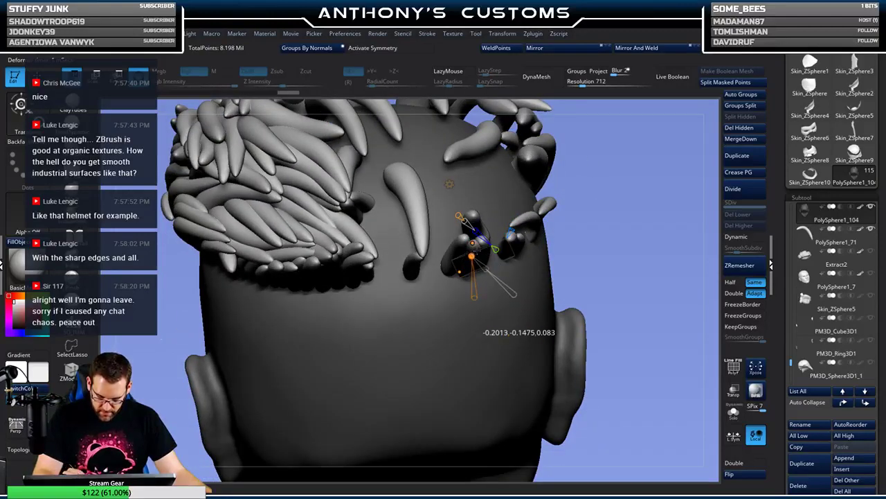
pyautogui.moveTo(605, 181); pyautogui.dragTo(540, 190)
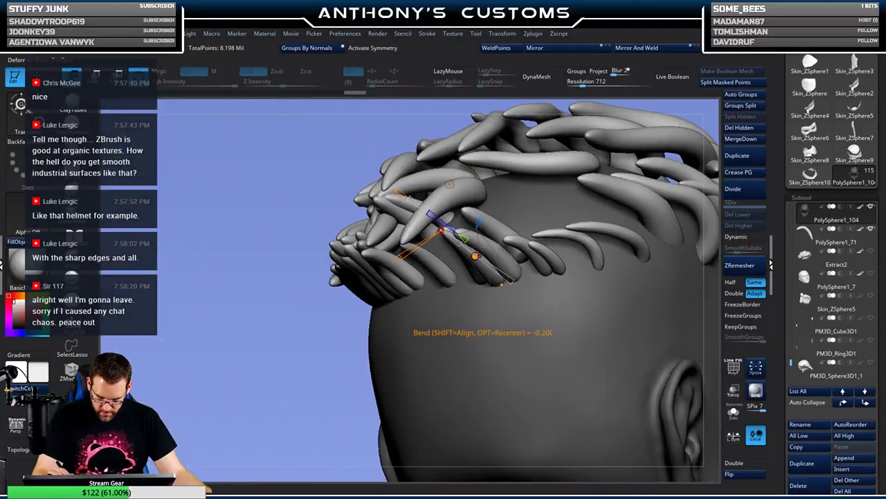
pyautogui.moveTo(353, 337)
pyautogui.mouseDown()
pyautogui.moveTo(350, 391)
pyautogui.moveTo(392, 381)
pyautogui.mouseUp()
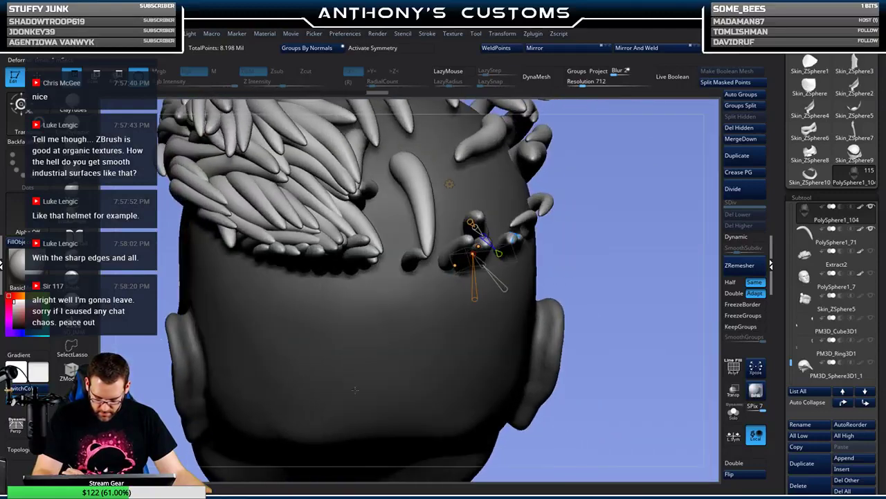
# - Split the masked points away from the newly bent strand and divide it to subdivision level 2
pyautogui.press('q')
pyautogui.moveTo(630, 208)
pyautogui.mouseDown()
pyautogui.moveTo(628, 186)
pyautogui.moveTo(618, 185)
pyautogui.mouseUp()
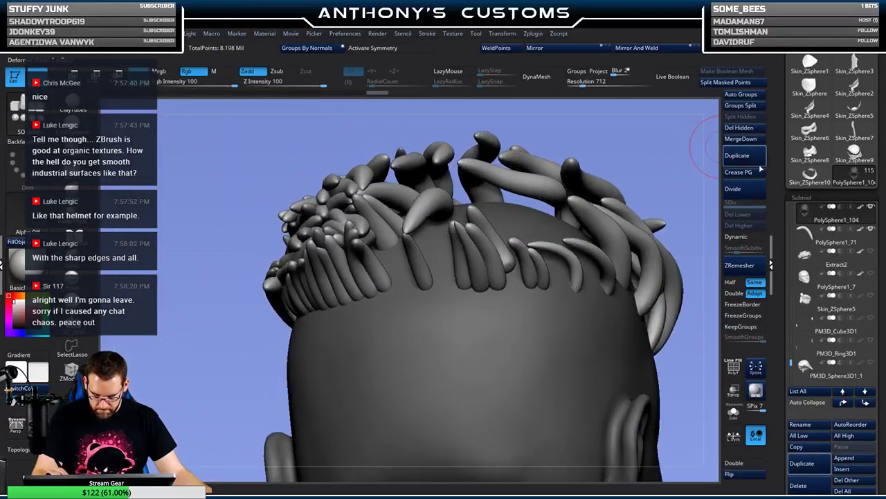
pyautogui.click(749, 82)
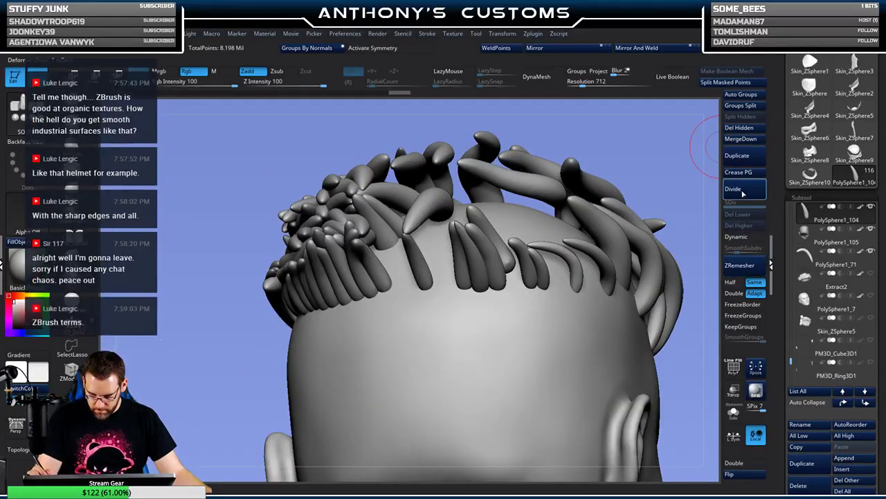
pyautogui.click(743, 192)
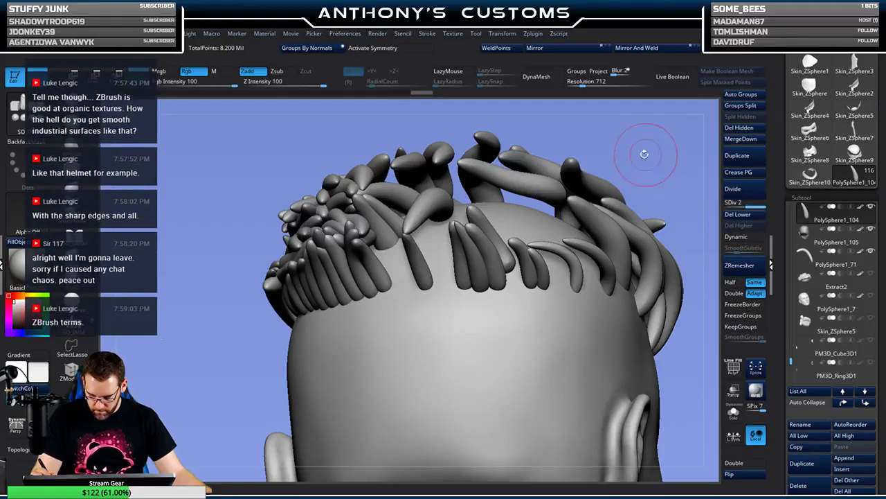
# - Isolate the Extract2 hair base to examine it, show the full head again, and return to the latest strand at the back hairline
pyautogui.moveTo(641, 155); pyautogui.dragTo(622, 163)
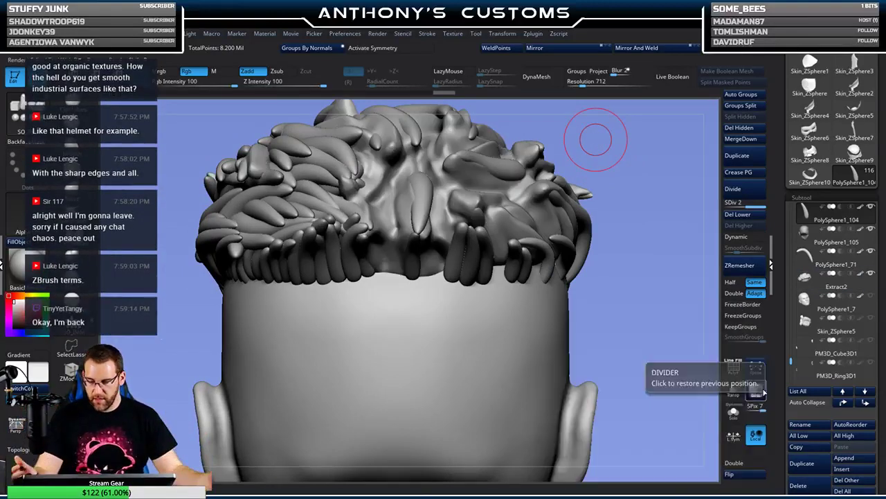
pyautogui.click(734, 413)
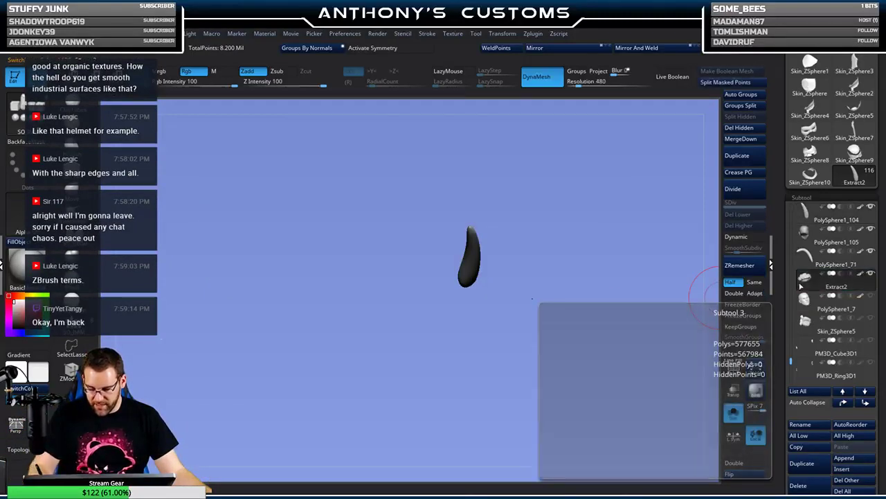
pyautogui.click(810, 279)
pyautogui.moveTo(569, 358); pyautogui.dragTo(643, 292)
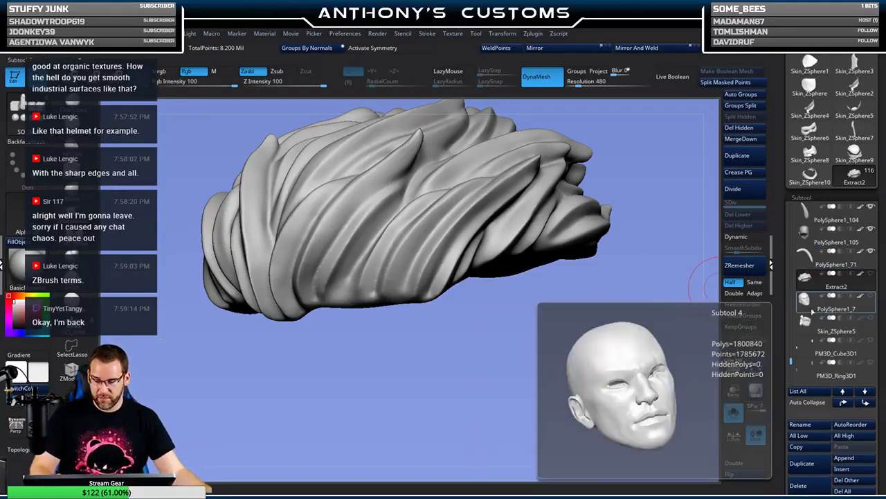
pyautogui.click(734, 411)
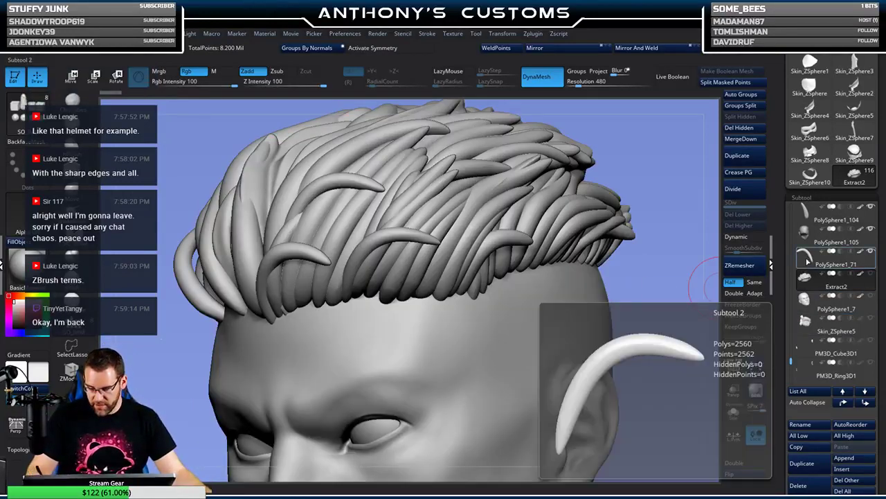
pyautogui.click(807, 260)
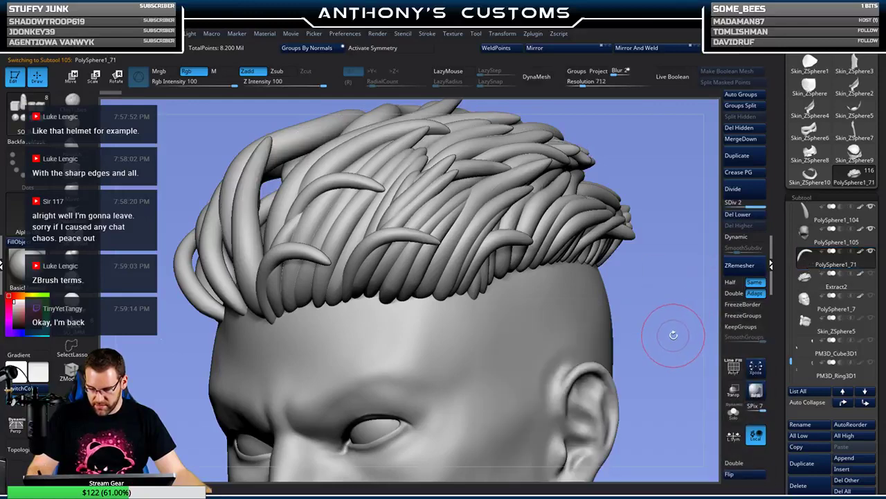
pyautogui.moveTo(673, 334); pyautogui.dragTo(635, 254)
pyautogui.moveTo(644, 211); pyautogui.dragTo(637, 176)
pyautogui.click(471, 264)
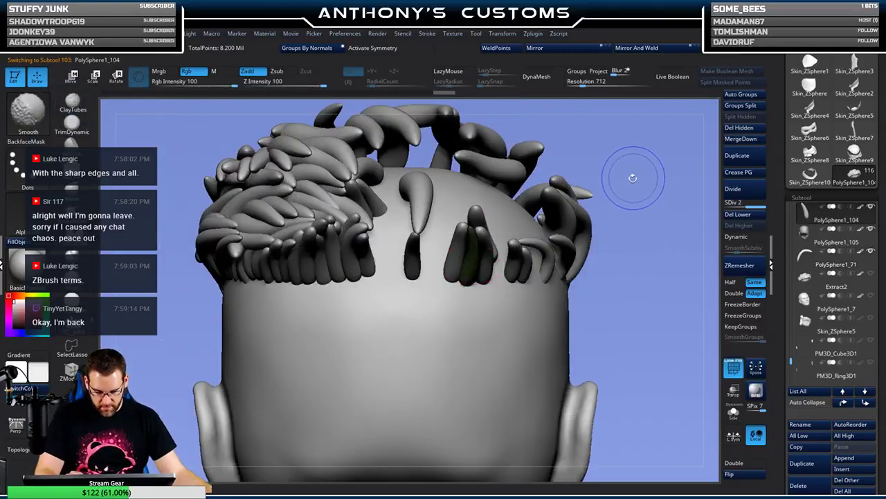
# - Select the PolySphere1_105 hair subtool and insert a new strand at the inner end of the dense row left of the middle strand
pyautogui.moveTo(638, 182)
pyautogui.mouseDown()
pyautogui.moveTo(627, 191)
pyautogui.moveTo(640, 186)
pyautogui.moveTo(636, 192)
pyautogui.mouseUp()
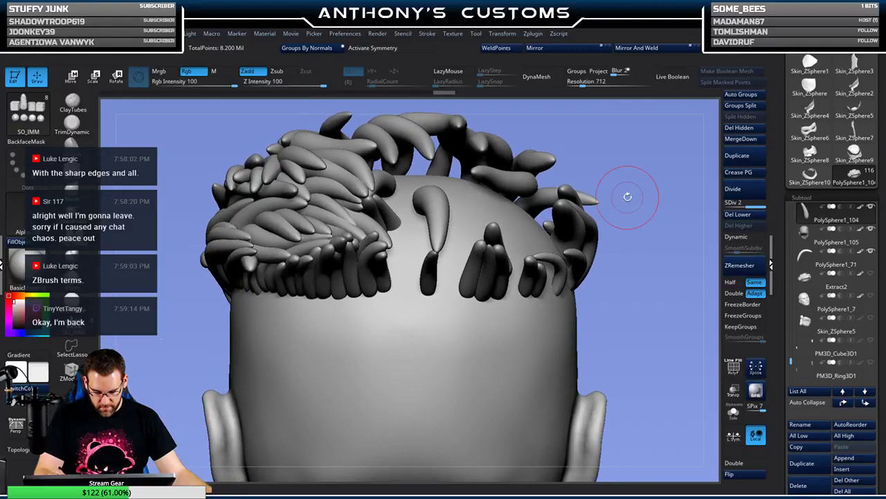
pyautogui.moveTo(665, 173)
pyautogui.mouseDown()
pyautogui.moveTo(657, 180)
pyautogui.moveTo(671, 185)
pyautogui.mouseUp()
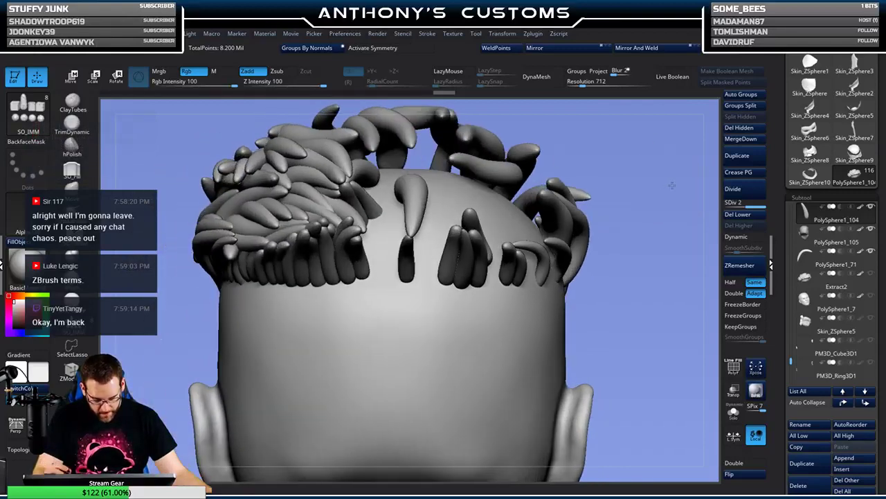
pyautogui.click(376, 279)
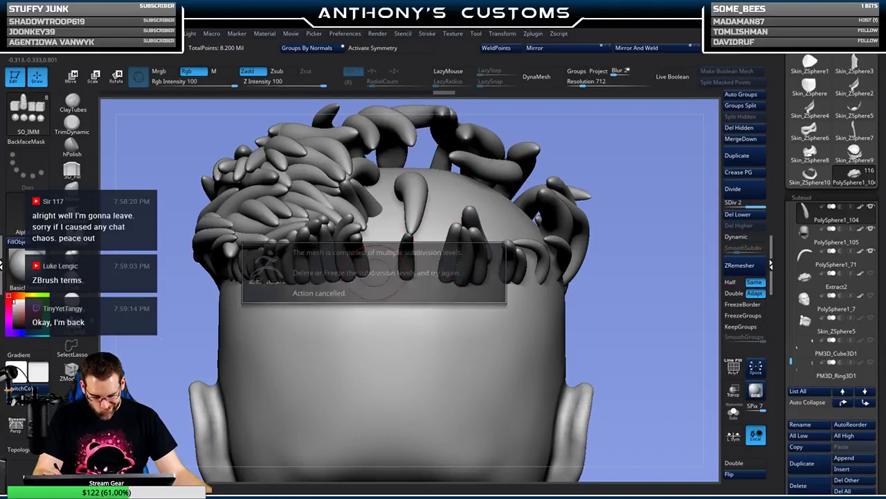
pyautogui.click(376, 289)
pyautogui.keyDown('alt'); pyautogui.click(375, 270); pyautogui.keyUp('alt')
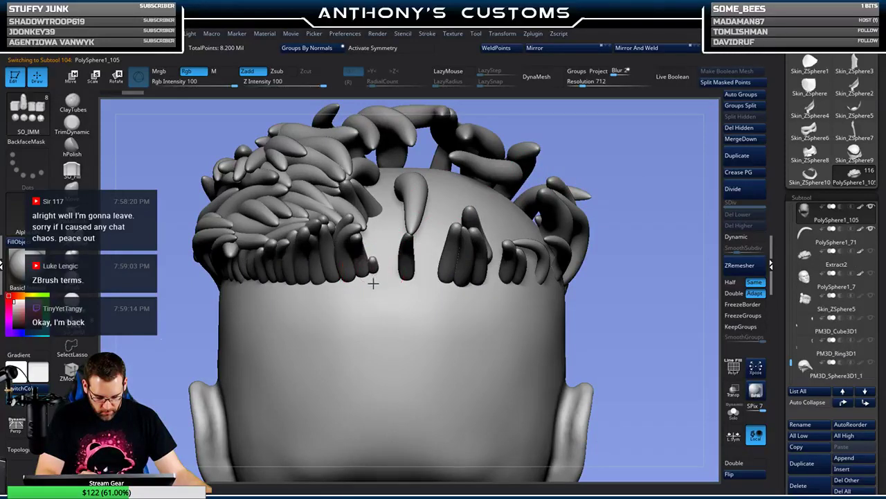
# - Apply the Bend Curve deformer to the newly inserted strand and reposition its root point at the back hairline
pyautogui.moveTo(582, 164); pyautogui.dragTo(558, 139)
pyautogui.press('w')
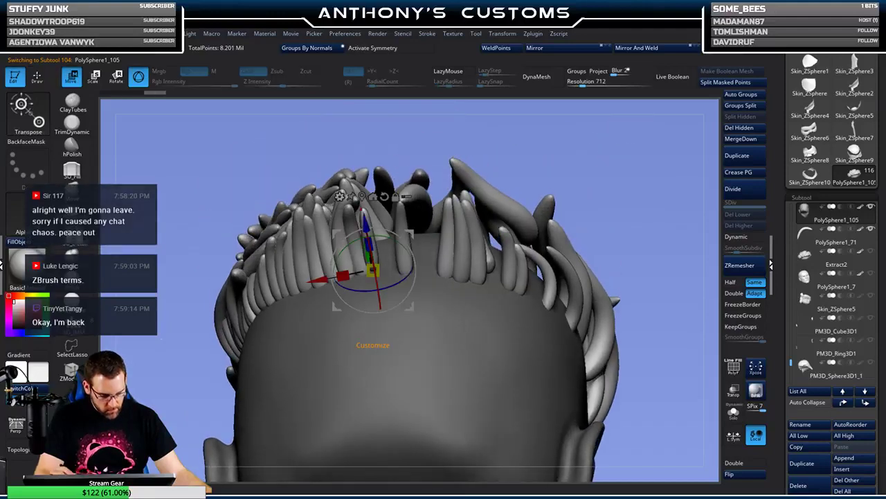
pyautogui.click(340, 196)
pyautogui.click(441, 224)
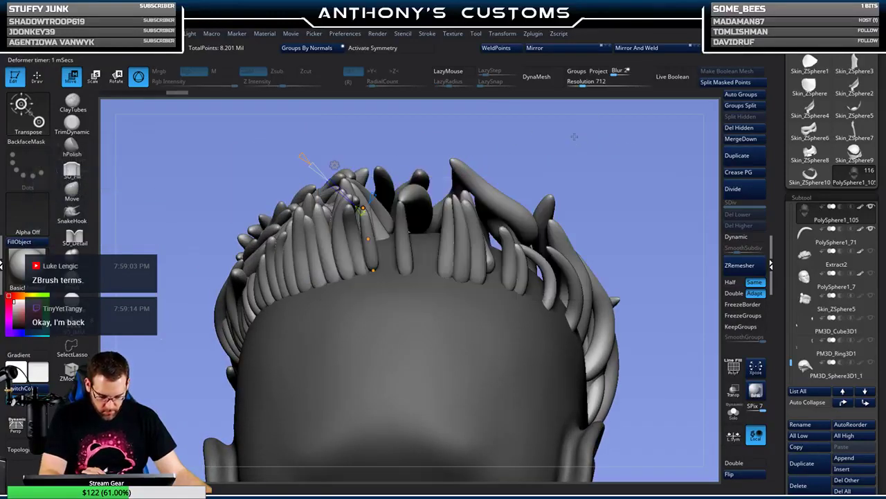
pyautogui.moveTo(570, 143); pyautogui.dragTo(589, 129)
pyautogui.moveTo(370, 272); pyautogui.dragTo(372, 276)
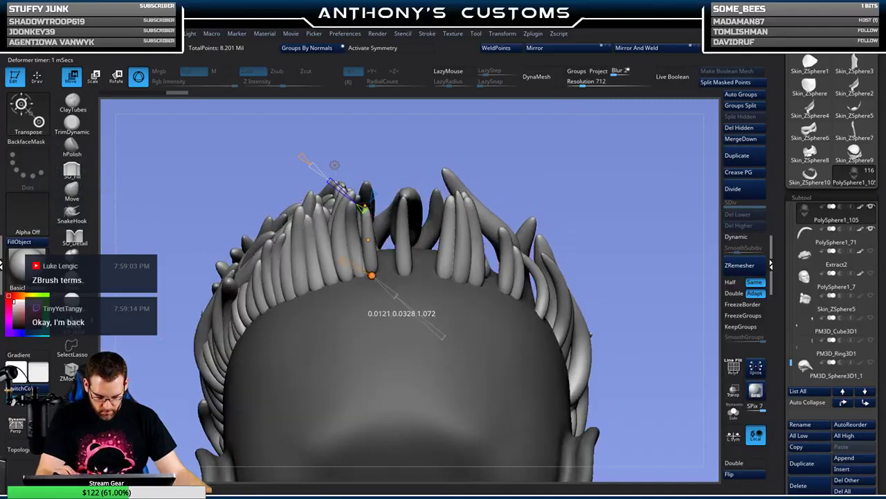
# - Adjust the strand's tip and middle curve points so it leans upright against the end of the dense row
pyautogui.moveTo(607, 172); pyautogui.dragTo(514, 166)
pyautogui.moveTo(385, 276); pyautogui.dragTo(335, 207)
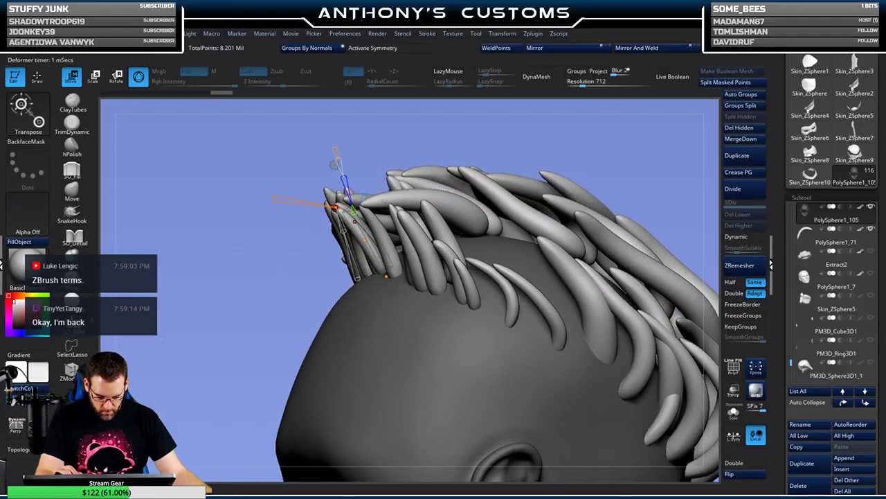
pyautogui.moveTo(606, 148); pyautogui.dragTo(514, 137)
pyautogui.moveTo(368, 237); pyautogui.dragTo(367, 237)
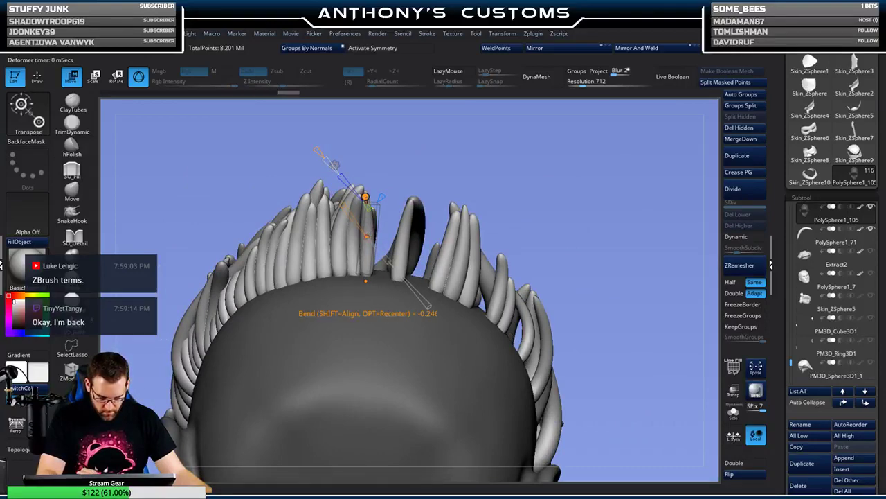
pyautogui.moveTo(366, 197); pyautogui.dragTo(364, 197)
pyautogui.moveTo(568, 178); pyautogui.dragTo(585, 180)
# - Split the masked points away from the bent strand and divide it to subdivision level 2
pyautogui.moveTo(612, 153); pyautogui.dragTo(684, 106)
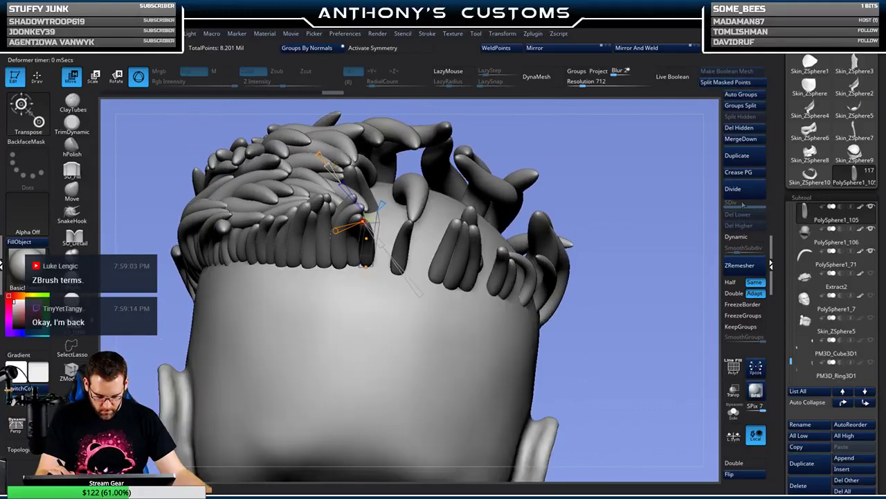
pyautogui.click(741, 188)
pyautogui.press('q')
# - Select the PolySphere1_106 subtool and insert a new strand on the scalp between the left hair mass and the long middle strand
pyautogui.keyDown('alt'); pyautogui.click(389, 295); pyautogui.keyUp('alt')
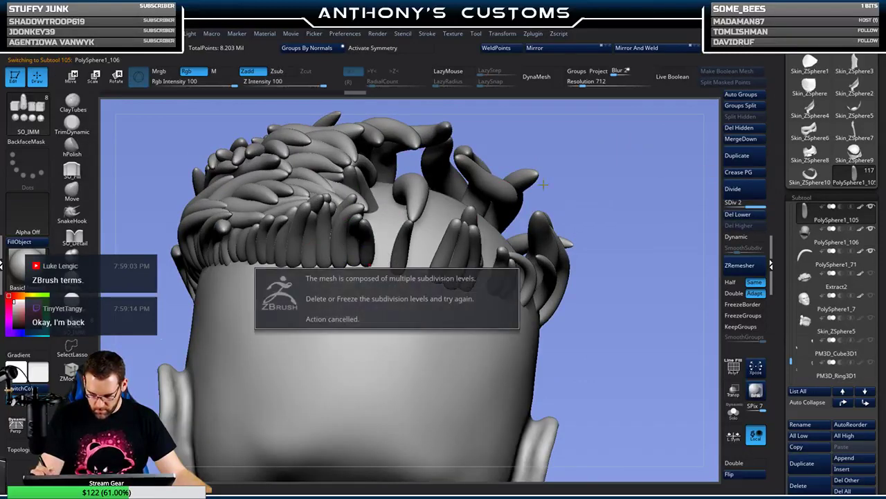
pyautogui.moveTo(619, 159)
pyautogui.mouseDown()
pyautogui.moveTo(597, 189)
pyautogui.moveTo(566, 164)
pyautogui.moveTo(682, 135)
pyautogui.moveTo(622, 122)
pyautogui.mouseUp()
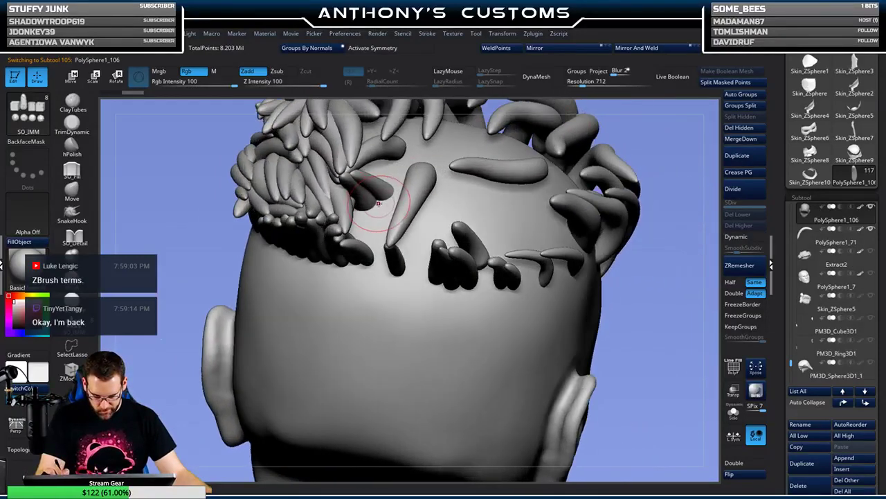
pyautogui.moveTo(382, 223)
pyautogui.mouseDown()
pyautogui.moveTo(388, 246)
pyautogui.moveTo(385, 231)
pyautogui.mouseUp()
# - Apply the Bend Curve deformer to the new scalp strand and pull its tip down toward the hairline row
pyautogui.press('w')
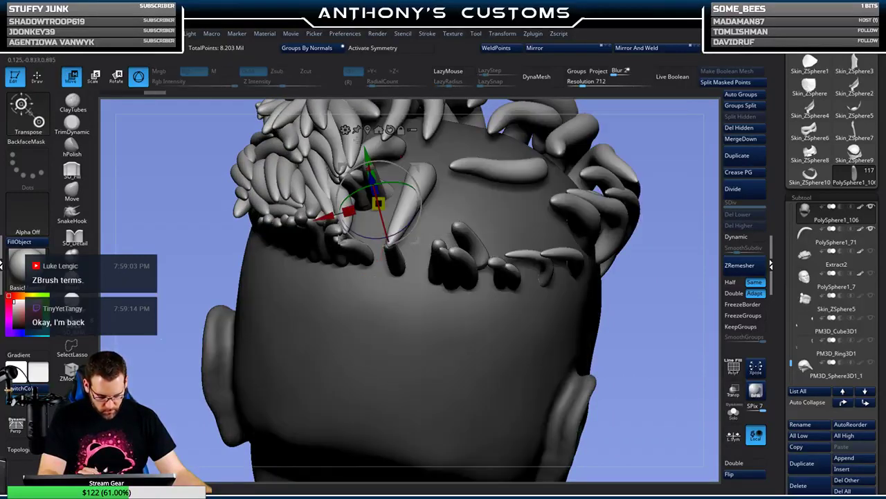
pyautogui.click(345, 129)
pyautogui.click(461, 159)
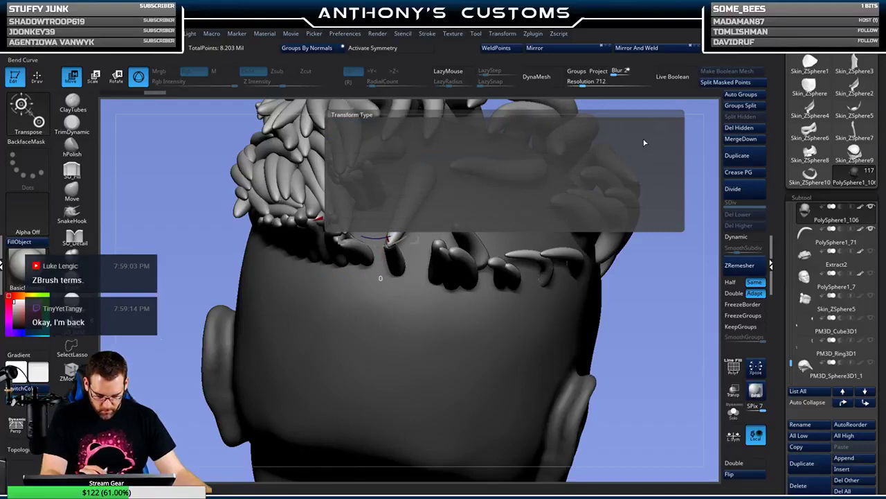
pyautogui.moveTo(649, 133)
pyautogui.keyDown('alt'); pyautogui.mouseDown()
pyautogui.moveTo(660, 190)
pyautogui.moveTo(650, 146)
pyautogui.mouseUp(); pyautogui.keyUp('alt')
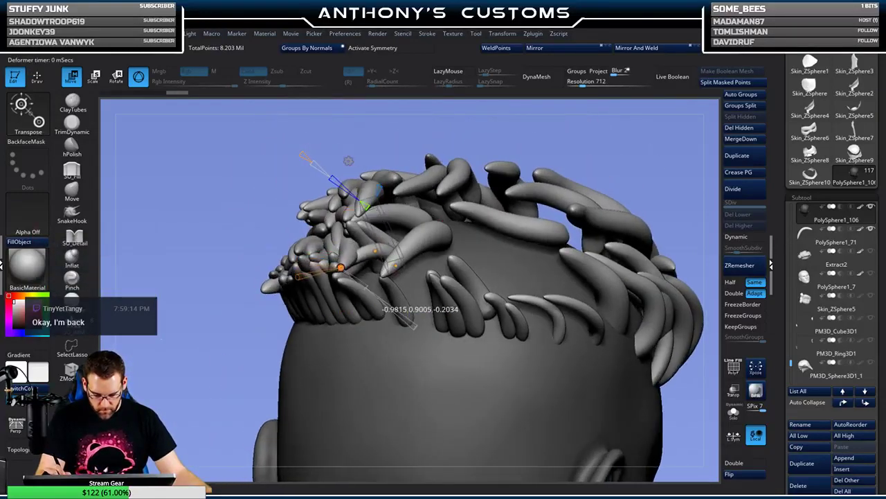
pyautogui.moveTo(544, 114); pyautogui.dragTo(582, 170)
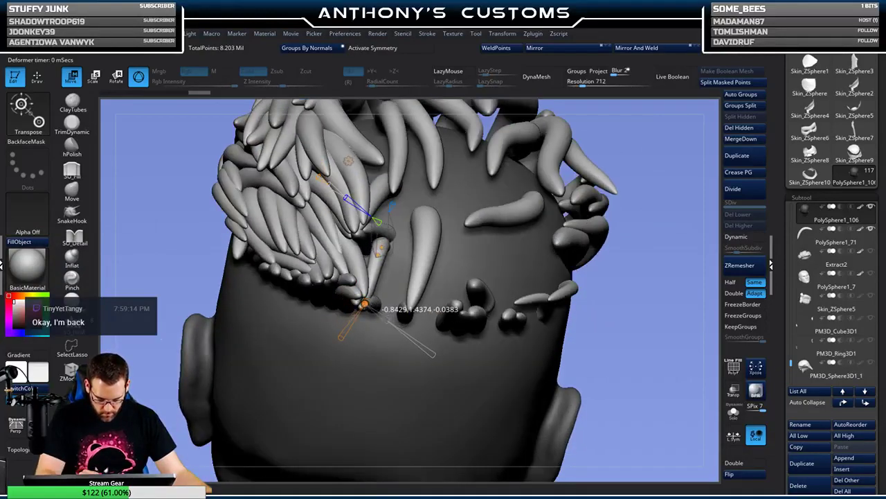
# - Reposition the scalp strand's tip over the dense row and adjust the bend at its root point
pyautogui.moveTo(650, 145); pyautogui.dragTo(623, 180)
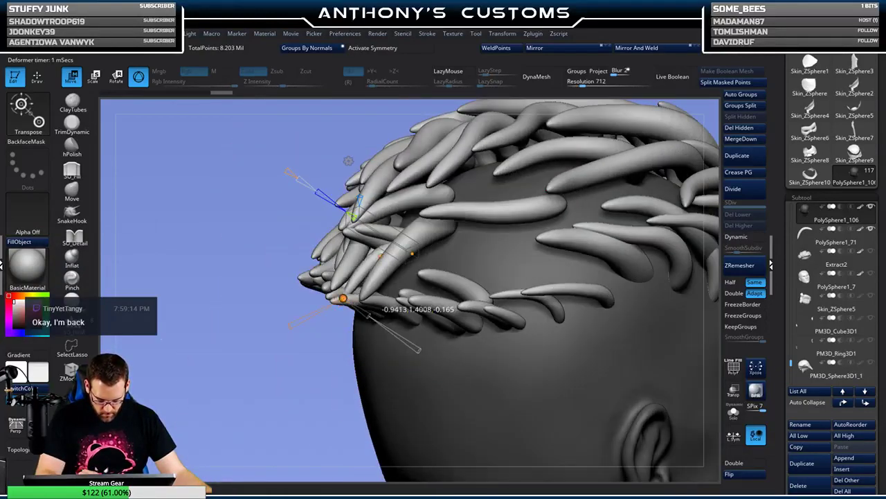
pyautogui.moveTo(335, 298); pyautogui.dragTo(333, 300)
pyautogui.moveTo(235, 283); pyautogui.dragTo(360, 270)
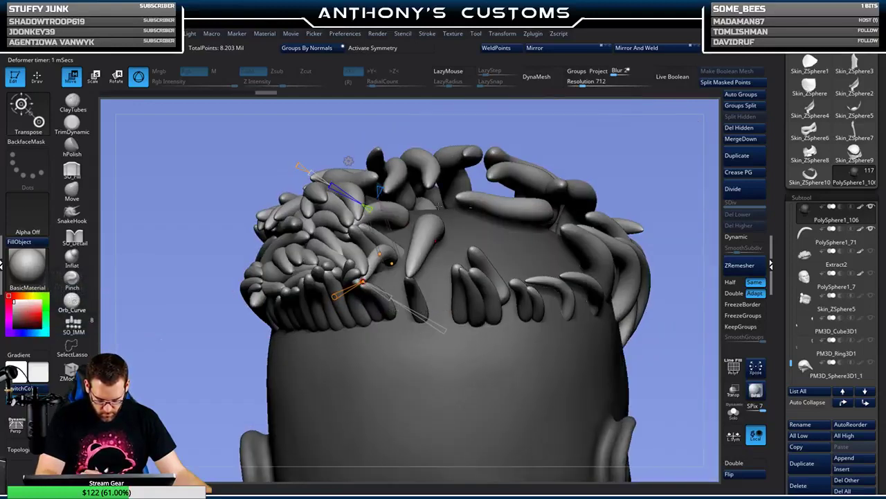
pyautogui.moveTo(439, 206); pyautogui.dragTo(523, 315)
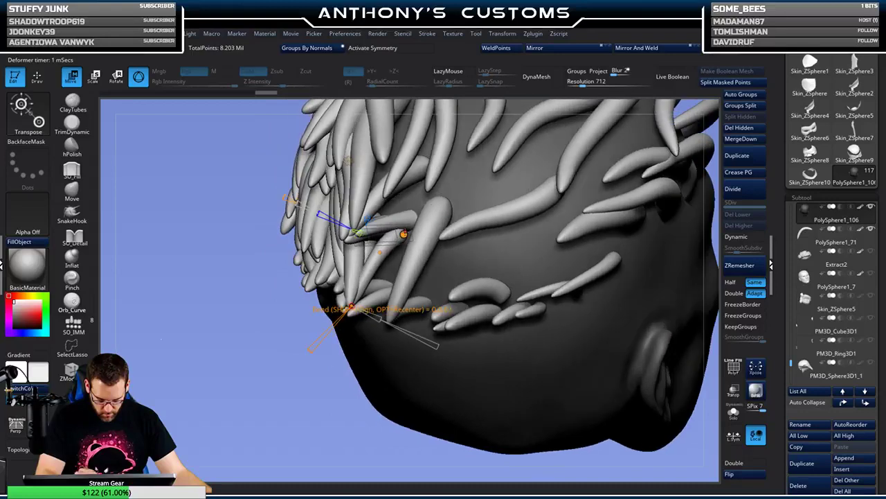
pyautogui.moveTo(307, 408); pyautogui.dragTo(343, 339)
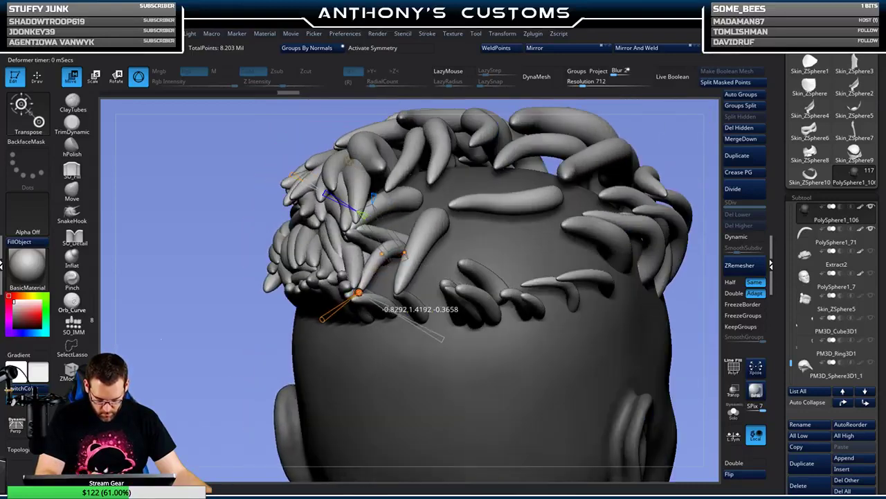
# - Refine the scalp strand's middle, tip and root curve points so it arcs down beside the left hair mass
pyautogui.moveTo(510, 184); pyautogui.dragTo(480, 144)
pyautogui.moveTo(367, 239); pyautogui.dragTo(361, 239)
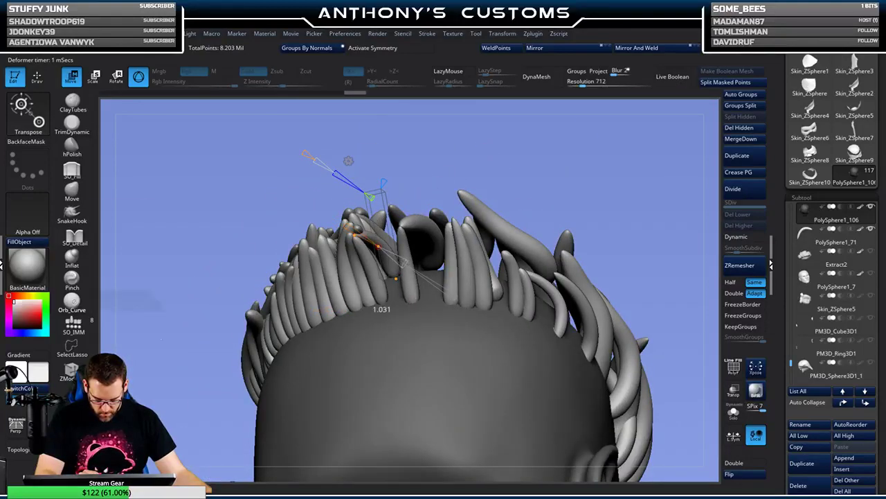
pyautogui.moveTo(562, 181); pyautogui.dragTo(552, 234)
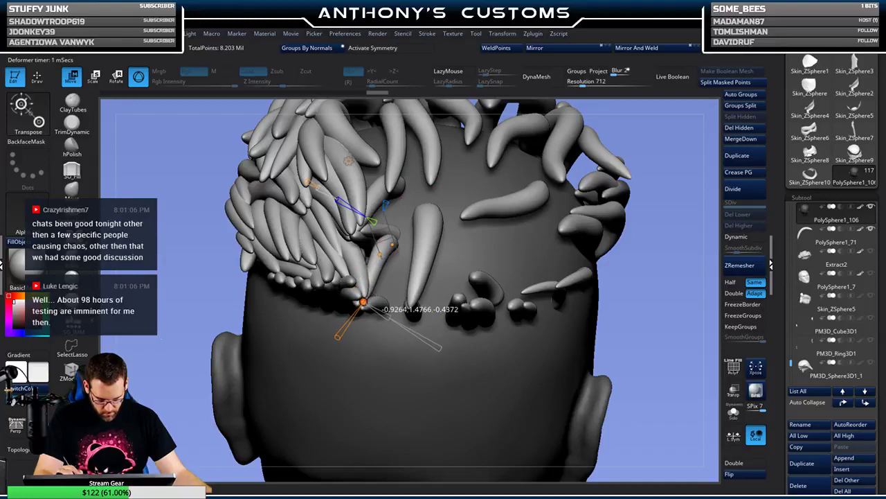
pyautogui.press('q')
pyautogui.moveTo(665, 178)
pyautogui.mouseDown()
pyautogui.moveTo(648, 144)
pyautogui.moveTo(666, 179)
pyautogui.moveTo(512, 253)
pyautogui.moveTo(349, 305)
pyautogui.mouseUp()
pyautogui.press('w')
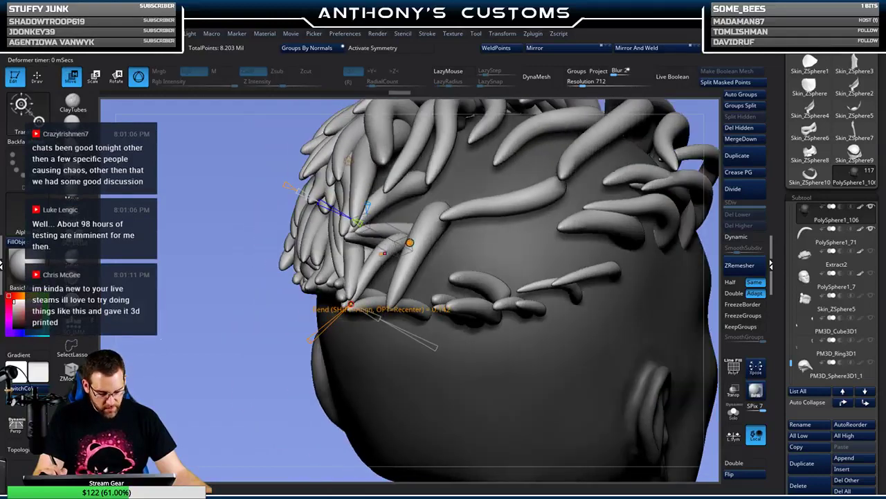
pyautogui.moveTo(410, 242); pyautogui.dragTo(417, 239)
pyautogui.moveTo(279, 367)
pyautogui.mouseDown()
pyautogui.moveTo(301, 369)
pyautogui.moveTo(259, 366)
pyautogui.moveTo(278, 367)
pyautogui.mouseUp()
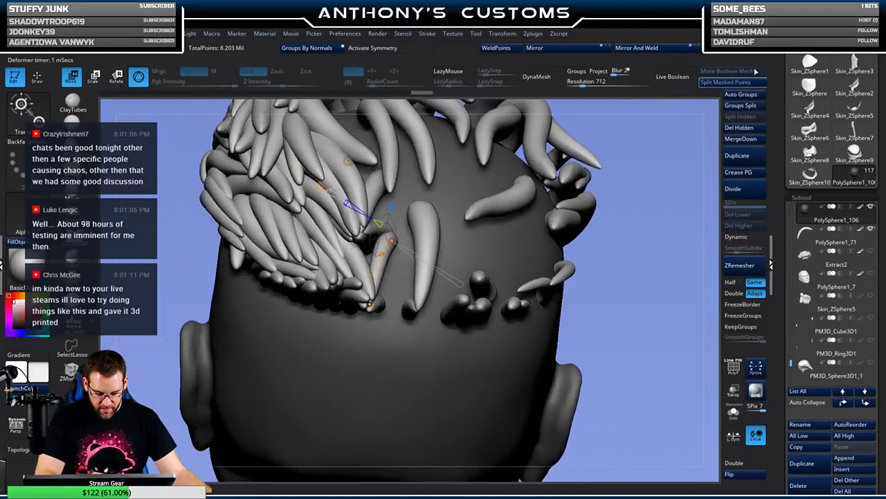
# - Split the masked points away from the arched scalp strand and divide it to subdivision level 2
pyautogui.click(733, 188)
pyautogui.press('q')
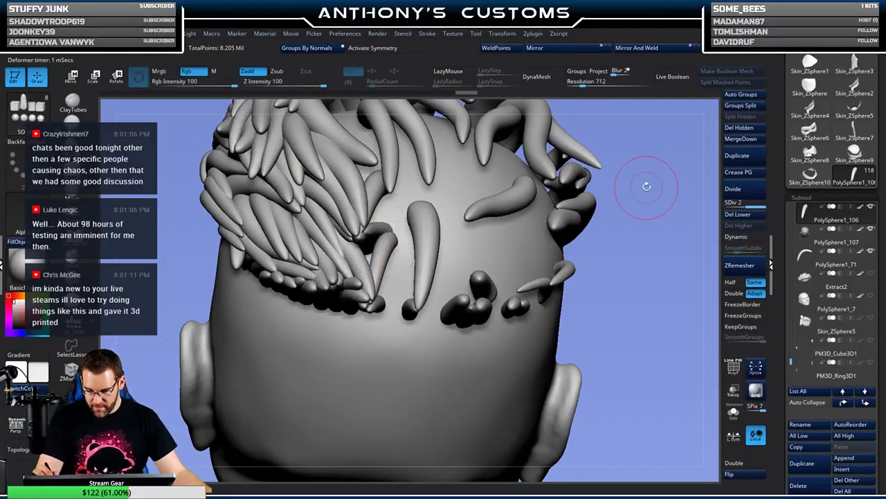
pyautogui.moveTo(643, 187)
pyautogui.keyDown('shift'); pyautogui.mouseDown()
pyautogui.moveTo(637, 173)
pyautogui.moveTo(651, 156)
pyautogui.mouseUp(); pyautogui.keyUp('shift')
# - Select the PolySphere1_107 subtool and insert another strand between the arched scalp strand and the long middle strand
pyautogui.keyDown('alt'); pyautogui.click(392, 348); pyautogui.keyUp('alt')
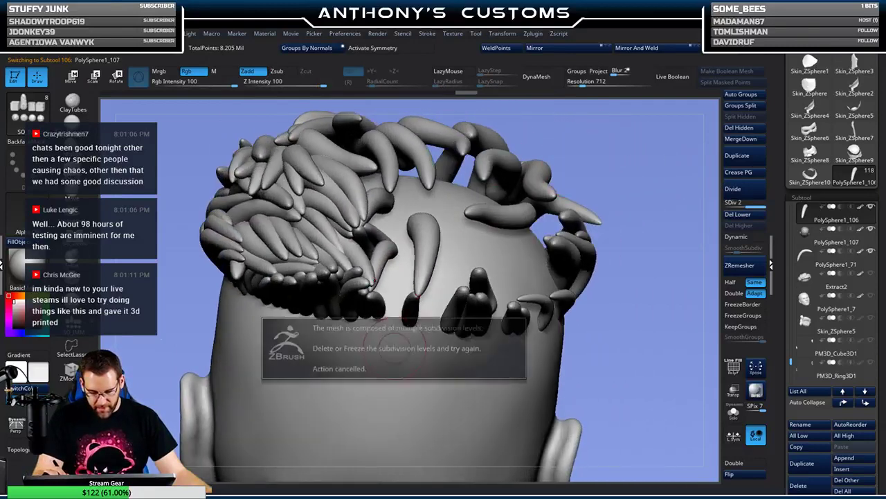
pyautogui.keyDown('alt'); pyautogui.click(392, 347); pyautogui.keyUp('alt')
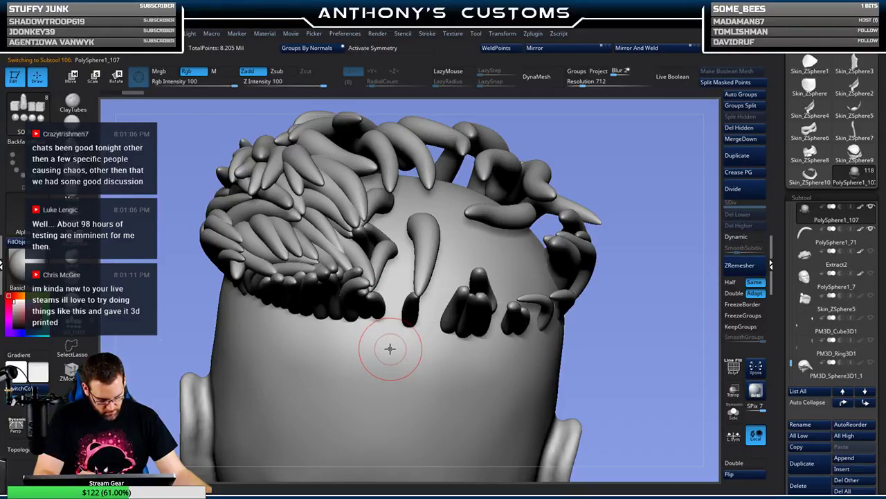
pyautogui.moveTo(629, 165); pyautogui.dragTo(630, 146)
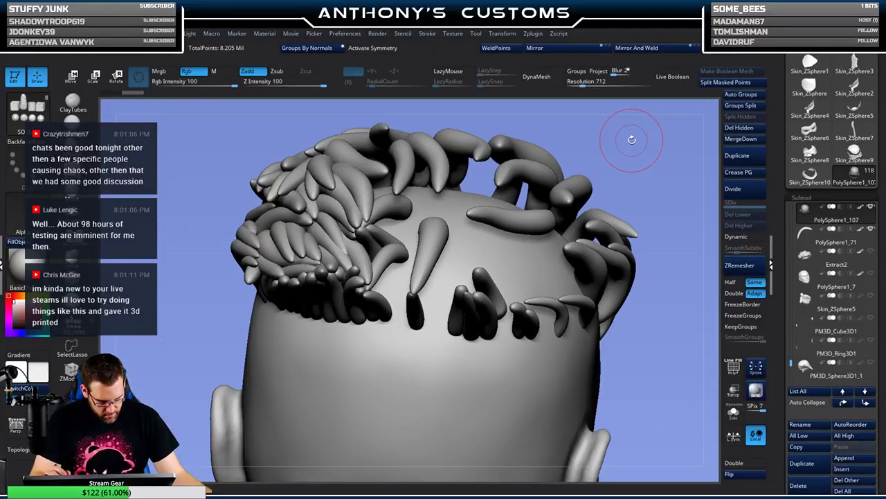
pyautogui.moveTo(634, 166); pyautogui.dragTo(639, 168)
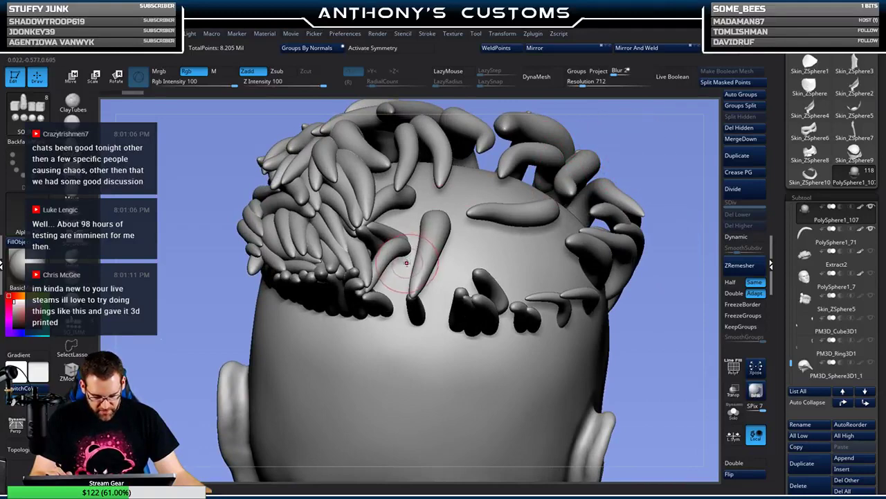
pyautogui.moveTo(406, 264); pyautogui.dragTo(404, 243)
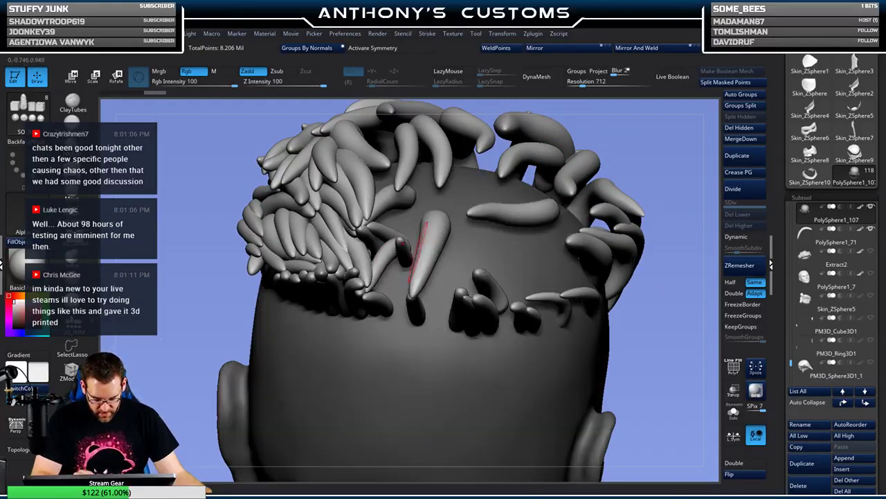
# - Apply the Bend Curve deformer to the inserted strand and start reshaping it by moving its curve points
pyautogui.press('w')
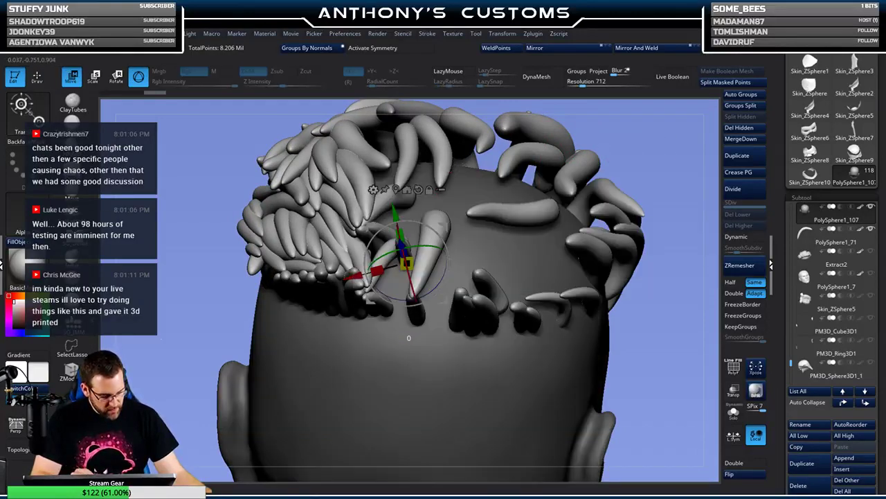
pyautogui.click(373, 190)
pyautogui.click(482, 218)
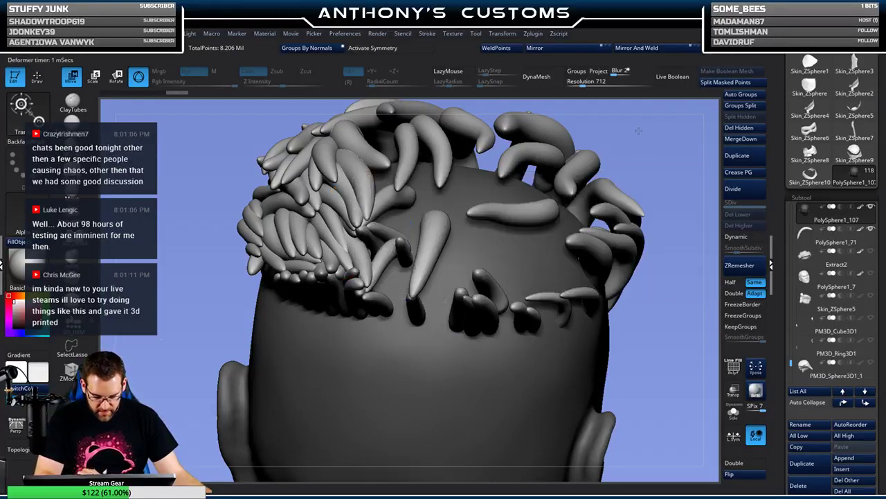
pyautogui.moveTo(643, 134); pyautogui.dragTo(616, 167)
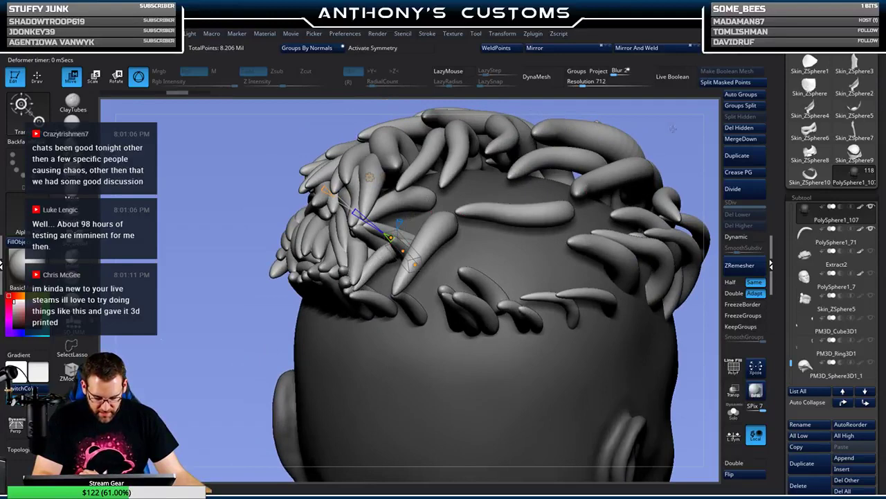
pyautogui.moveTo(673, 128); pyautogui.dragTo(650, 151)
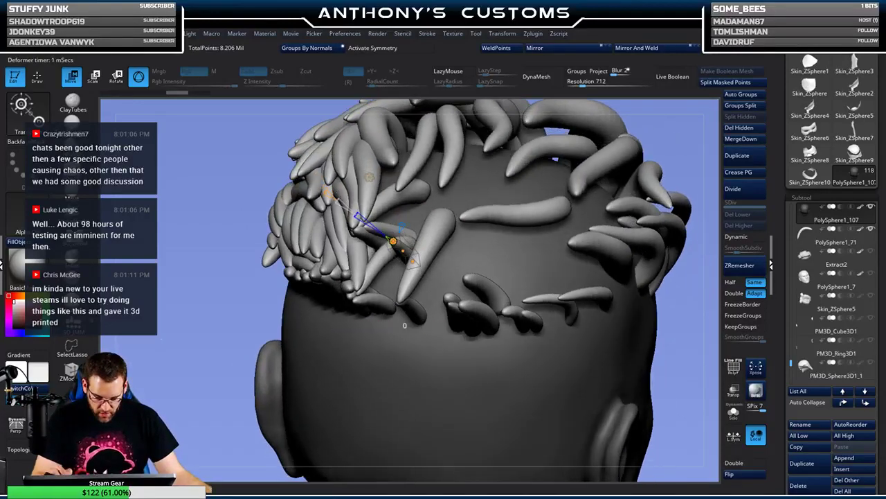
pyautogui.moveTo(392, 240); pyautogui.dragTo(405, 261)
# - Adjust the strand's root and tip curve points so it sweeps down alongside the neighbouring arched strand to the dense row
pyautogui.moveTo(661, 144); pyautogui.dragTo(596, 152)
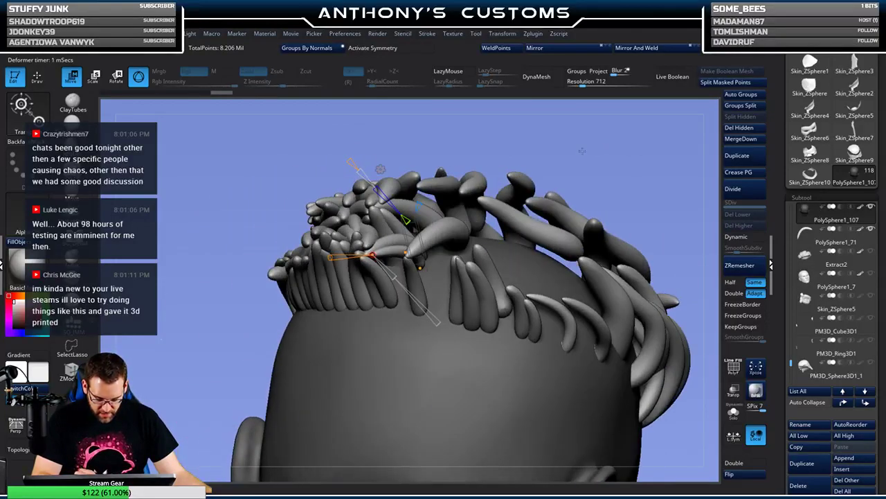
pyautogui.moveTo(419, 266); pyautogui.dragTo(423, 267)
pyautogui.moveTo(615, 136); pyautogui.dragTo(554, 167)
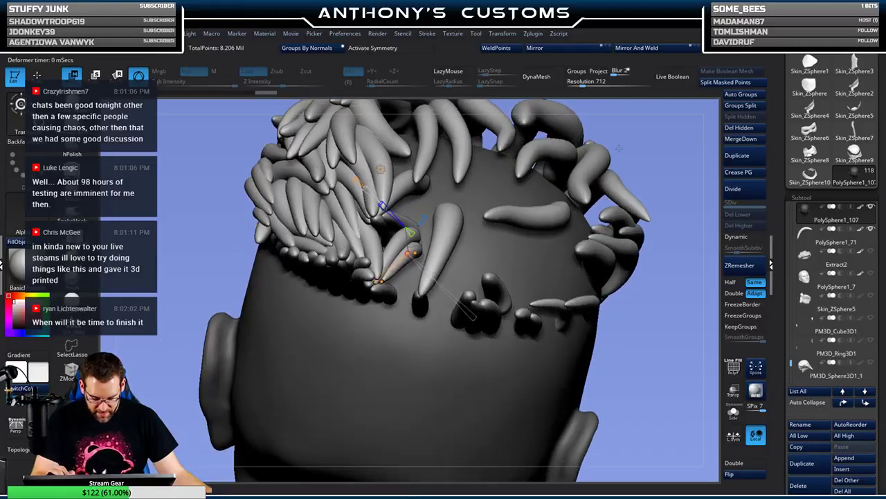
pyautogui.moveTo(619, 148); pyautogui.dragTo(558, 150)
pyautogui.moveTo(365, 280); pyautogui.dragTo(360, 283)
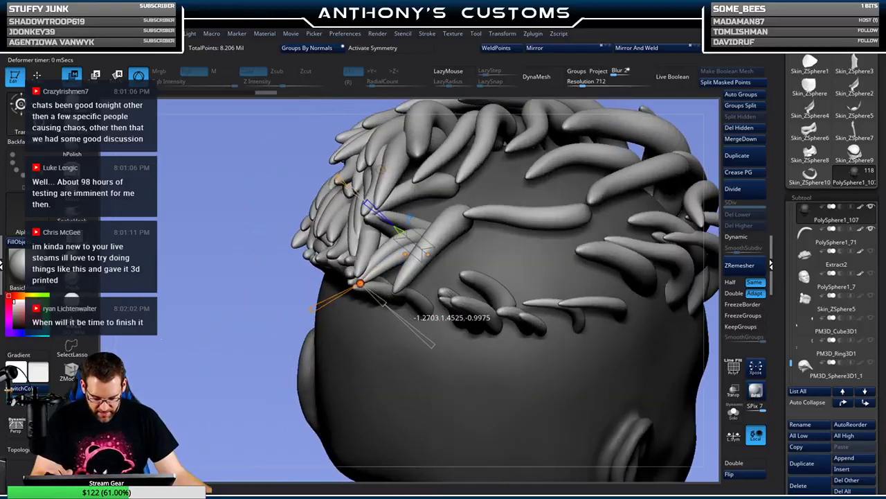
# - Split the masked points away from the newly swept strand
pyautogui.press('q')
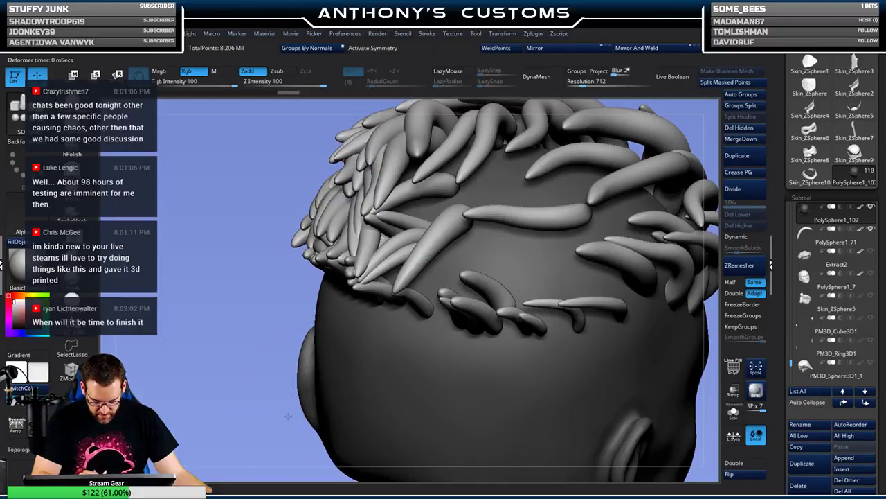
pyautogui.moveTo(288, 416); pyautogui.dragTo(289, 382)
pyautogui.click(724, 83)
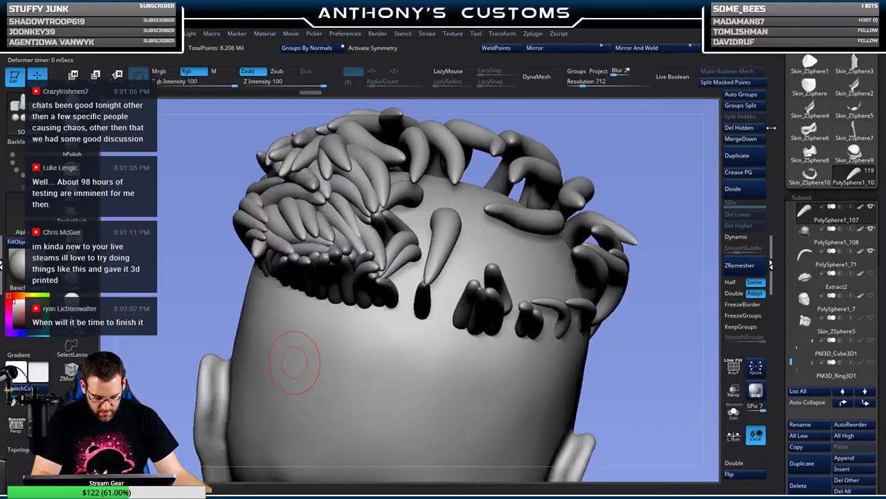
# - Subdivide the newly split strand, then insert another from the PolySphere1_108 subtool between the dense cluster and the long middle strand
pyautogui.click(735, 189)
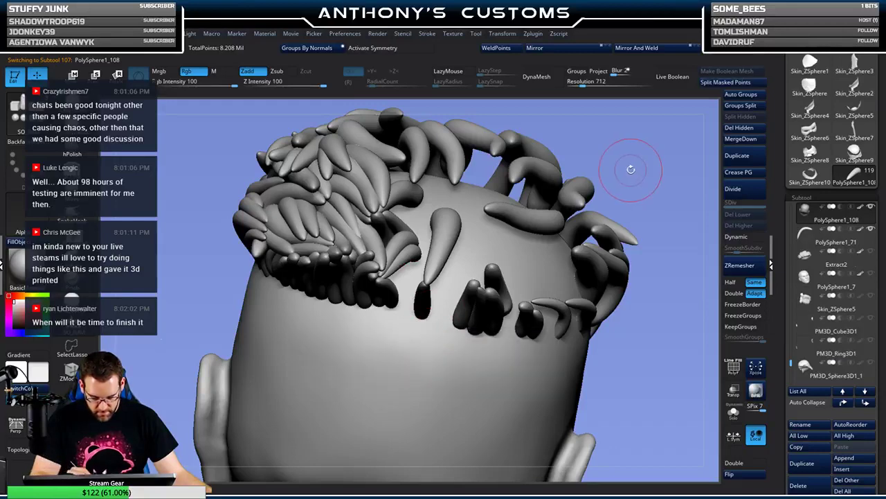
pyautogui.moveTo(632, 171); pyautogui.dragTo(527, 139)
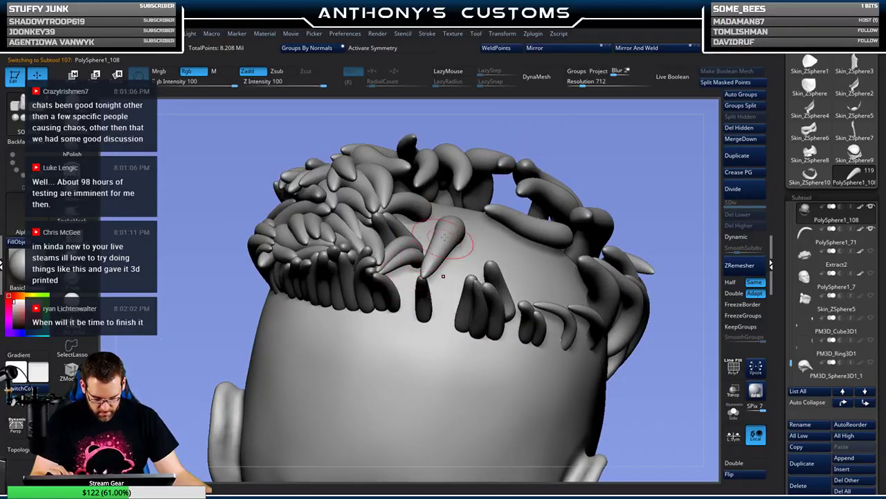
pyautogui.moveTo(594, 134); pyautogui.dragTo(409, 298)
# - Apply the Bend Curve deformer to the new strand and move its tip curve point toward the dense hairline row
pyautogui.press('w')
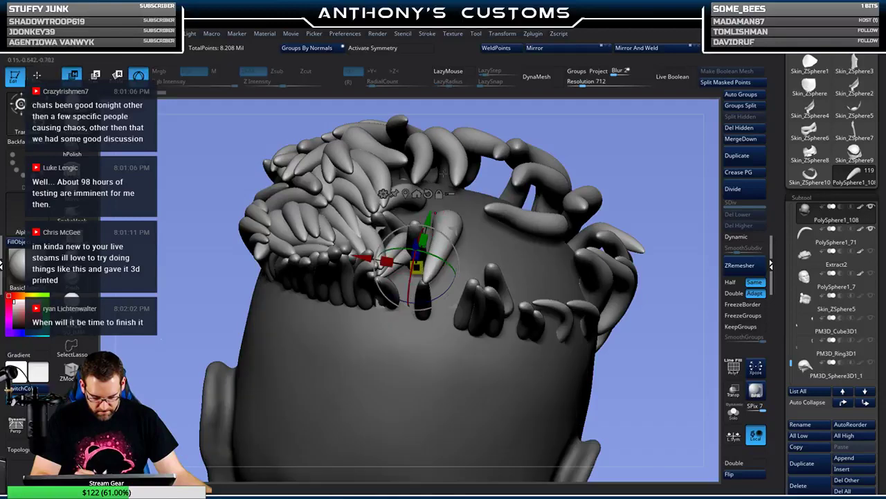
pyautogui.click(384, 193)
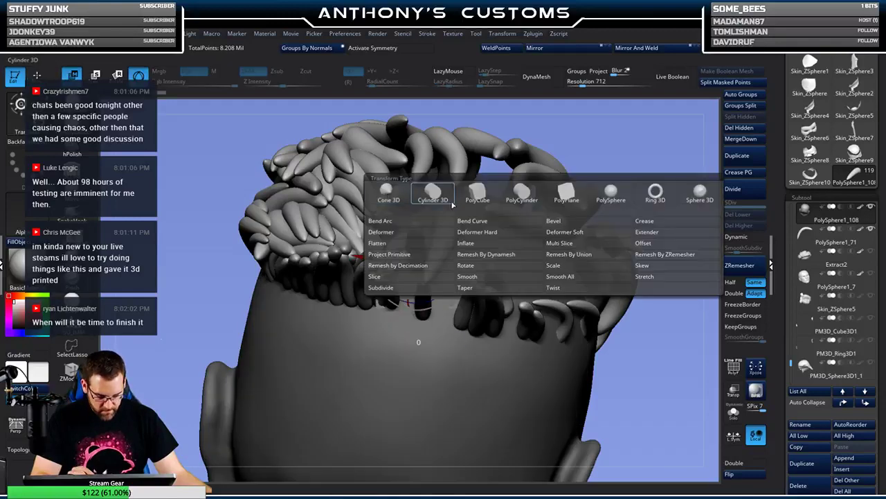
pyautogui.click(501, 221)
pyautogui.moveTo(625, 128); pyautogui.dragTo(476, 151)
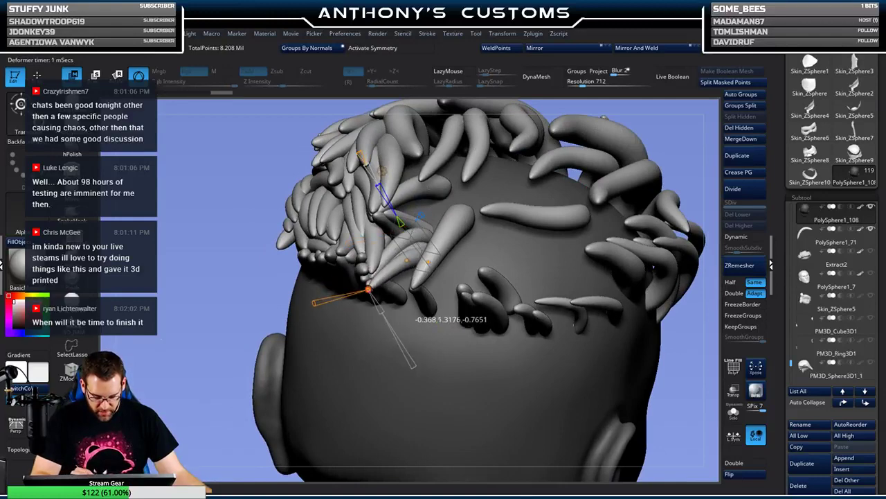
pyautogui.moveTo(317, 303); pyautogui.dragTo(316, 297)
pyautogui.moveTo(658, 127); pyautogui.dragTo(457, 148)
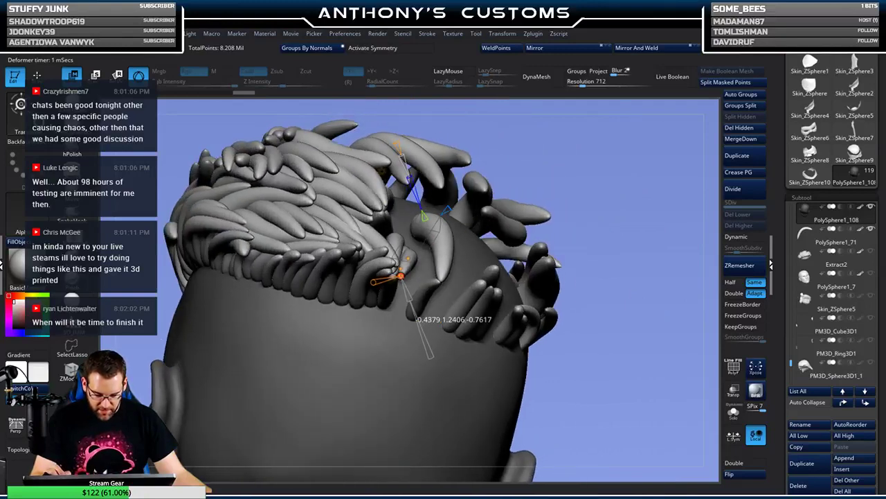
pyautogui.moveTo(608, 169)
pyautogui.mouseDown()
pyautogui.moveTo(382, 171)
pyautogui.moveTo(392, 249)
pyautogui.mouseUp()
# - Refine the strand's middle and root curve points so it follows the scalp beside the dense cluster
pyautogui.press('q')
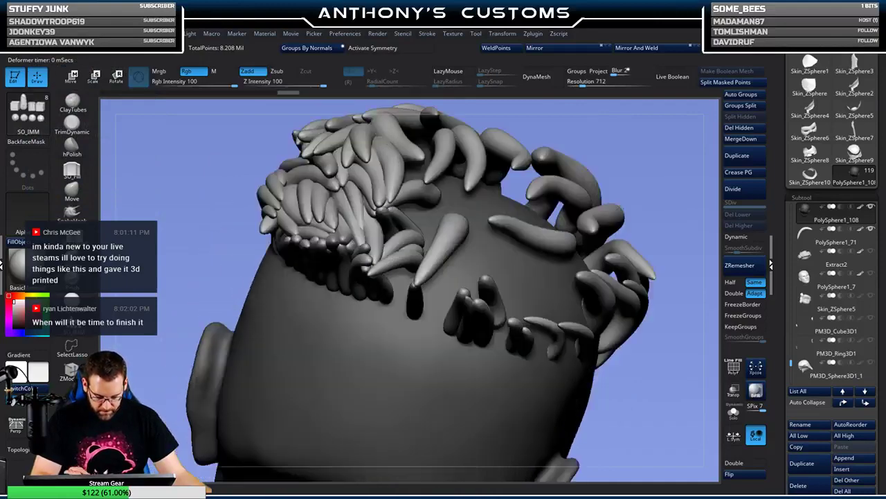
pyautogui.moveTo(622, 208)
pyautogui.mouseDown()
pyautogui.moveTo(629, 223)
pyautogui.moveTo(635, 200)
pyautogui.mouseUp()
pyautogui.press('w')
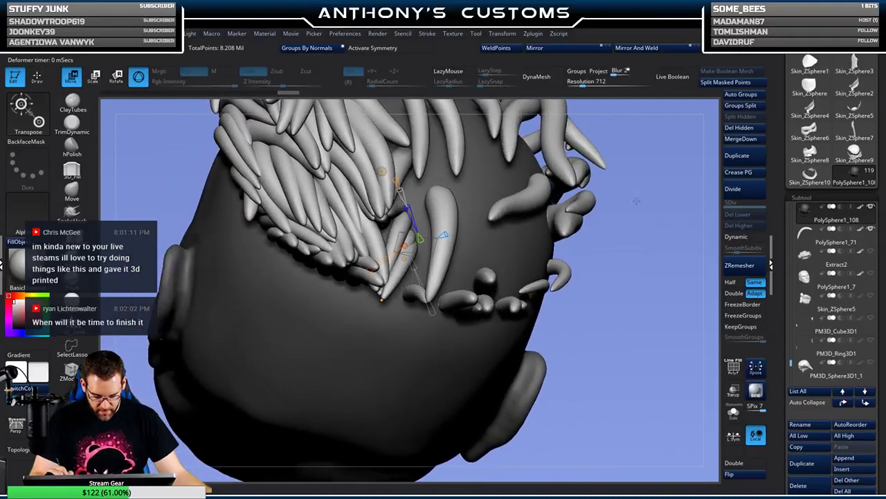
pyautogui.moveTo(647, 149); pyautogui.dragTo(606, 142)
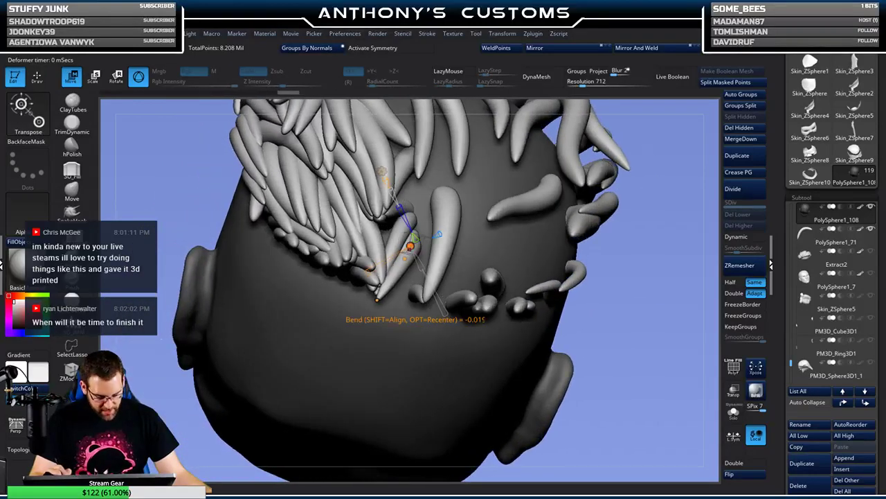
pyautogui.moveTo(412, 245); pyautogui.dragTo(417, 249)
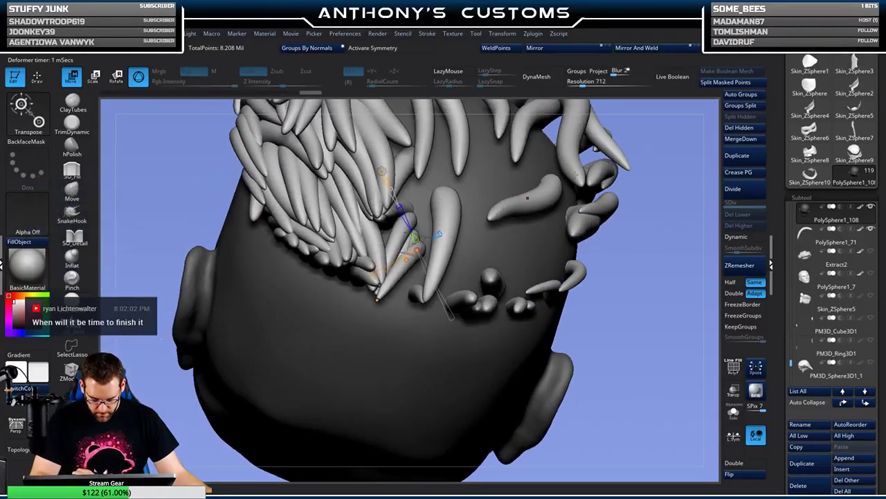
pyautogui.press('q')
pyautogui.moveTo(653, 174)
pyautogui.mouseDown()
pyautogui.moveTo(664, 138)
pyautogui.moveTo(601, 182)
pyautogui.mouseUp()
pyautogui.press('w')
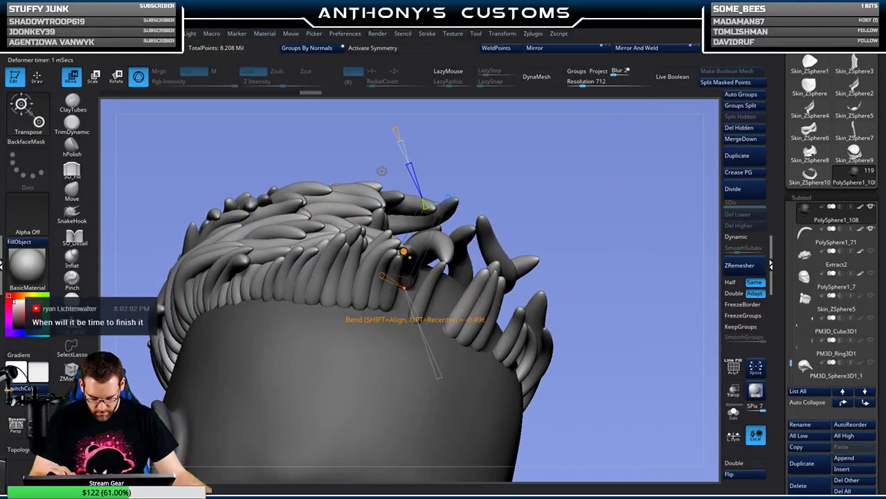
# - Split the masked points away from the bent strand and subdivide it
pyautogui.press('q')
pyautogui.moveTo(501, 162); pyautogui.dragTo(707, 114)
pyautogui.click(733, 188)
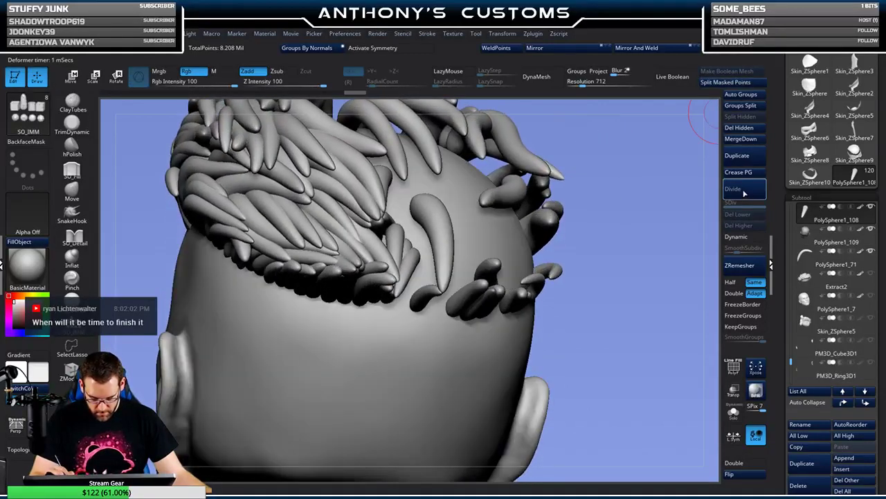
# - Select the PolySphere1_109 subtool and insert a strand at the tip of the long middle strand, over the single hairline strand
pyautogui.moveTo(638, 215)
pyautogui.mouseDown()
pyautogui.moveTo(644, 177)
pyautogui.moveTo(652, 179)
pyautogui.mouseUp()
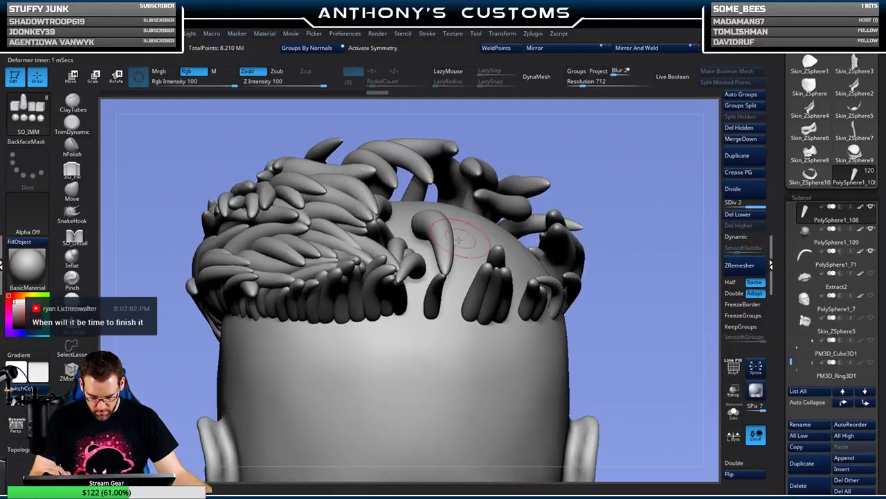
pyautogui.keyDown('alt'); pyautogui.click(554, 182); pyautogui.keyUp('alt')
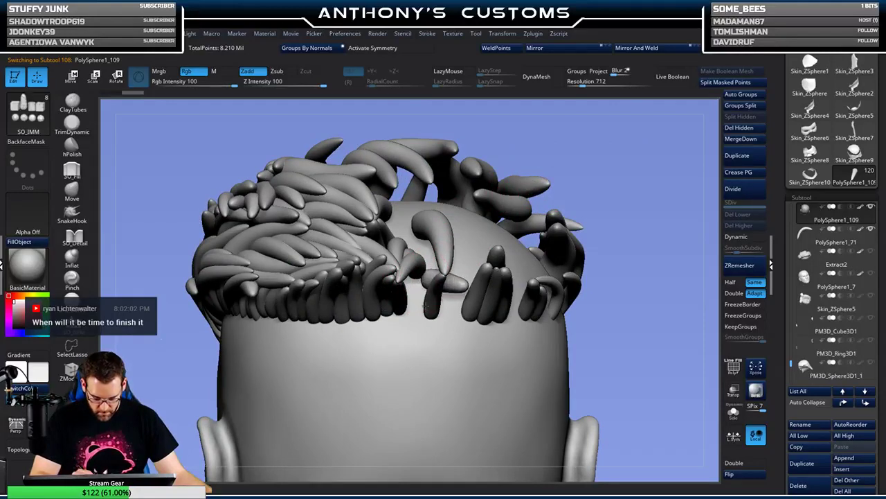
pyautogui.moveTo(426, 304); pyautogui.dragTo(428, 285)
# - Apply the Bend Curve deformer to the inserted strand and move its root and tip curve points beneath the long middle strand
pyautogui.press('w')
pyautogui.click(393, 202)
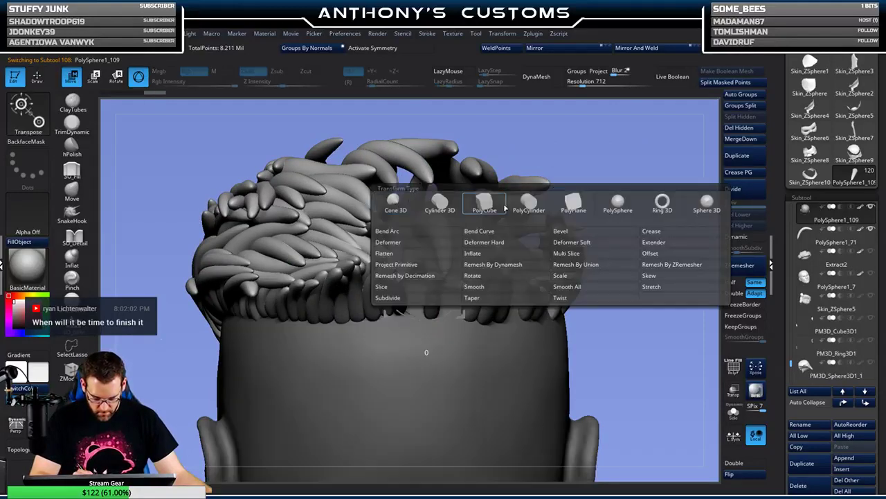
pyautogui.click(564, 197)
pyautogui.moveTo(598, 160); pyautogui.dragTo(598, 106)
pyautogui.moveTo(463, 271); pyautogui.dragTo(432, 272)
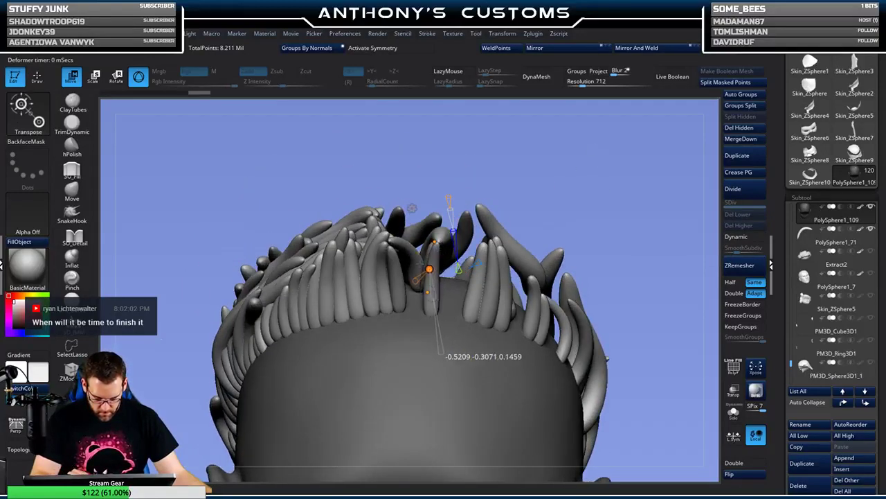
pyautogui.moveTo(592, 182); pyautogui.dragTo(611, 179)
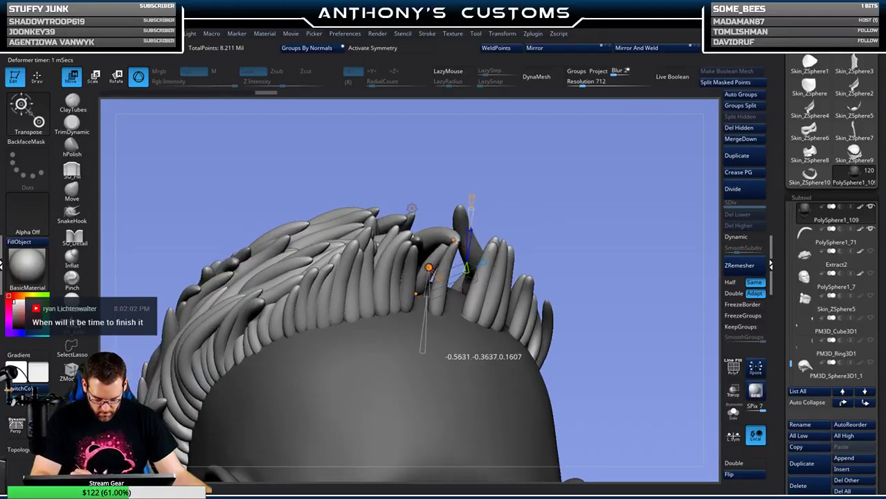
pyautogui.moveTo(549, 189); pyautogui.dragTo(554, 229)
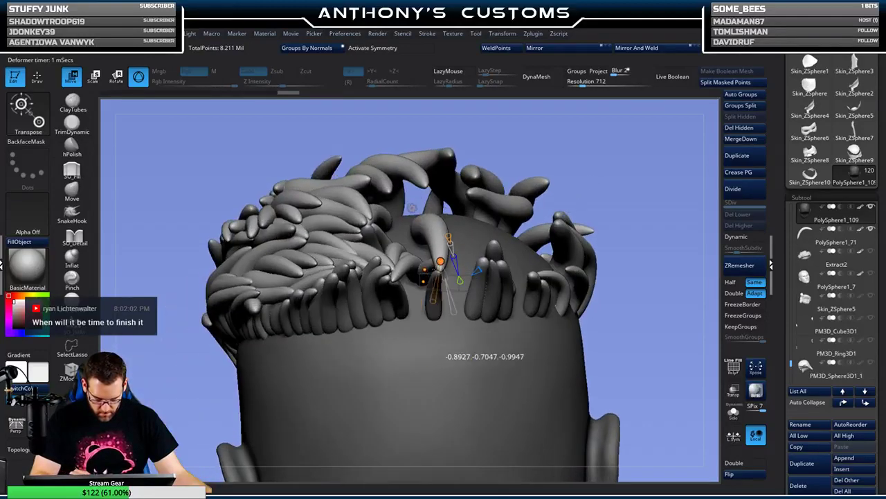
# - Adjust the strand's curve points so it runs from the dense cluster to the tip of the long middle strand
pyautogui.press('q')
pyautogui.moveTo(613, 154); pyautogui.dragTo(594, 217)
pyautogui.press('w')
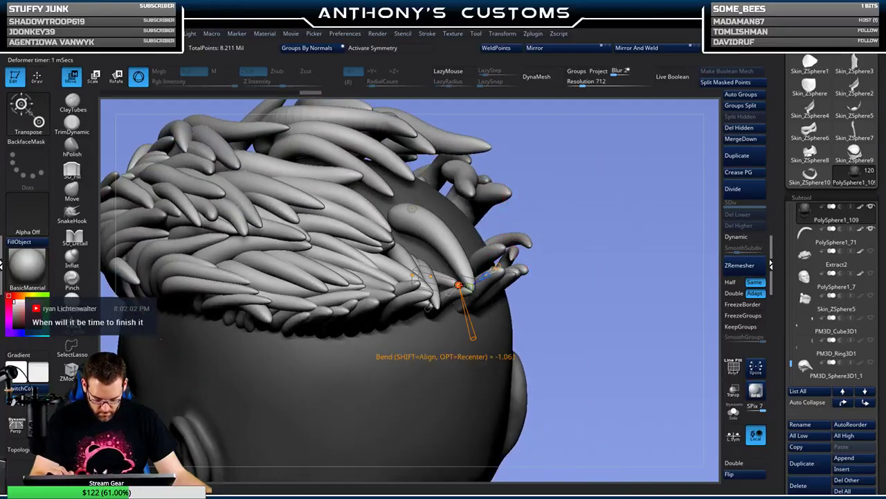
pyautogui.moveTo(615, 193); pyautogui.dragTo(595, 229)
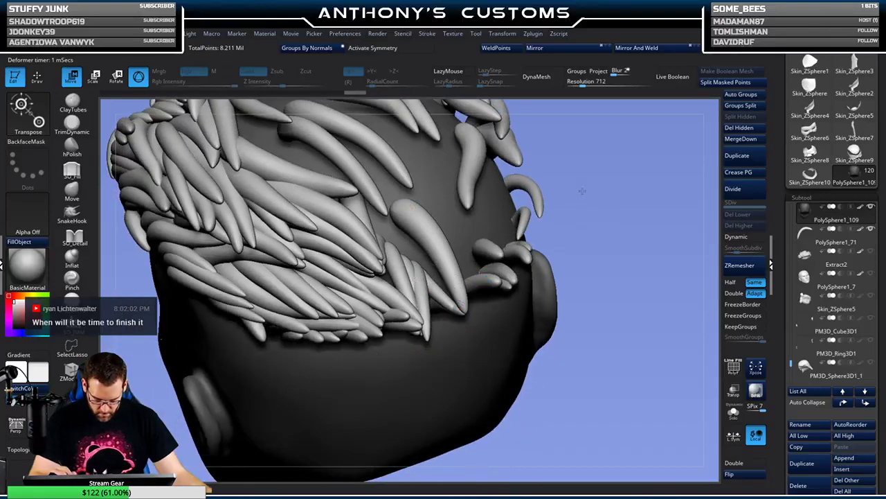
pyautogui.moveTo(581, 190); pyautogui.dragTo(585, 232)
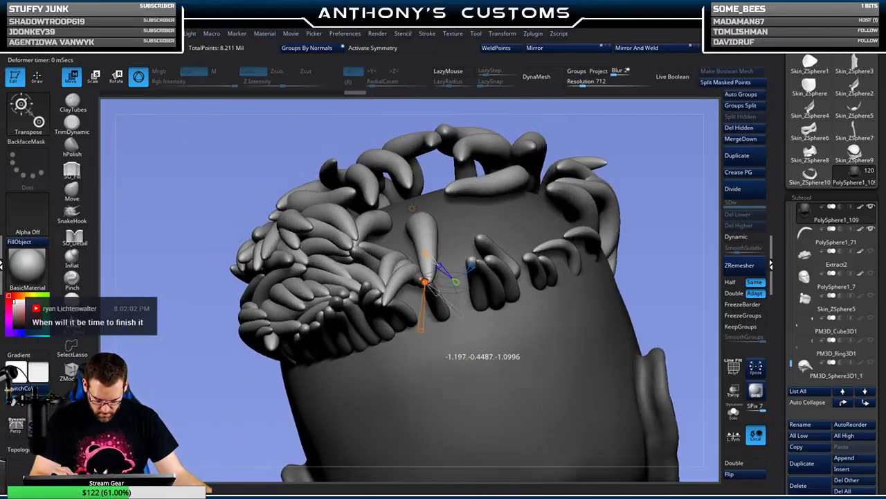
pyautogui.press('q')
pyautogui.moveTo(614, 170); pyautogui.dragTo(660, 174)
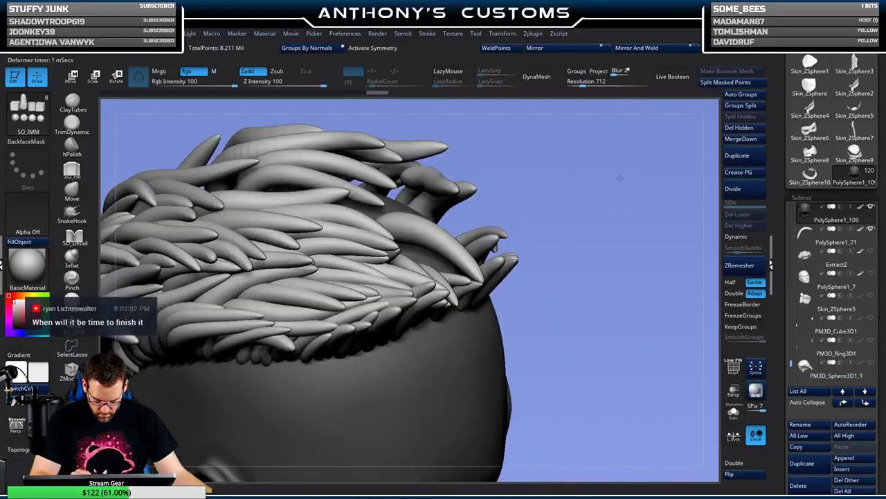
pyautogui.moveTo(586, 189); pyautogui.dragTo(593, 189)
pyautogui.press('w')
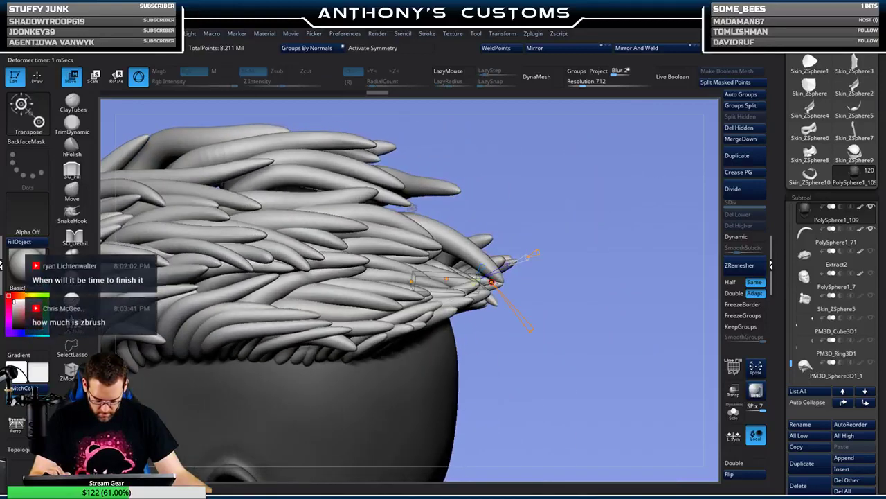
pyautogui.press('q')
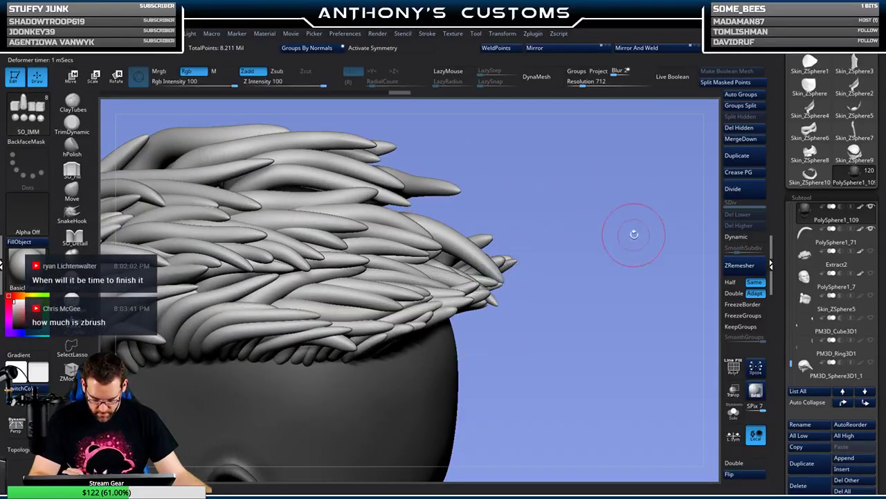
# - Split off the strand beneath the long middle strand's tip from the masked points and subdivide it
pyautogui.moveTo(633, 232)
pyautogui.mouseDown()
pyautogui.moveTo(602, 230)
pyautogui.moveTo(610, 193)
pyautogui.mouseUp()
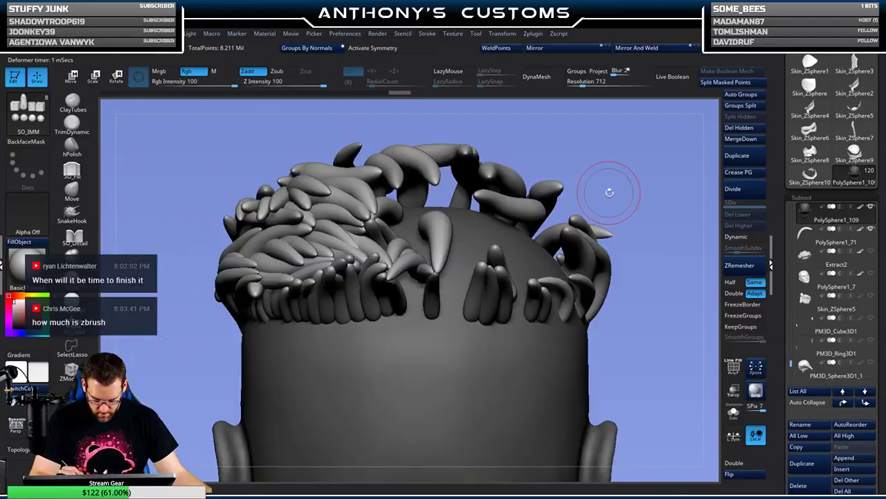
pyautogui.click(751, 81)
pyautogui.click(734, 189)
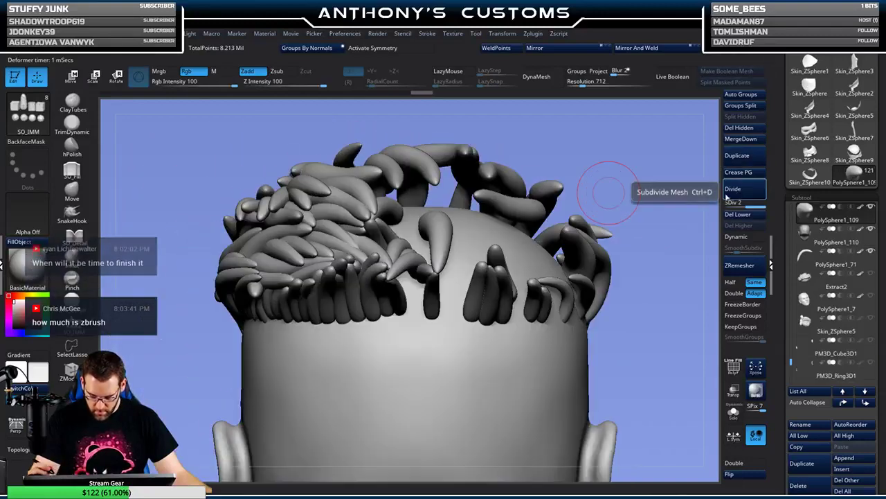
# - Select the PolySphere1_110 subtool and insert a strand in the gap between the dense row and the single hairline strand
pyautogui.keyDown('alt'); pyautogui.click(445, 344); pyautogui.keyUp('alt')
pyautogui.hotkey('ctrl', 'z')
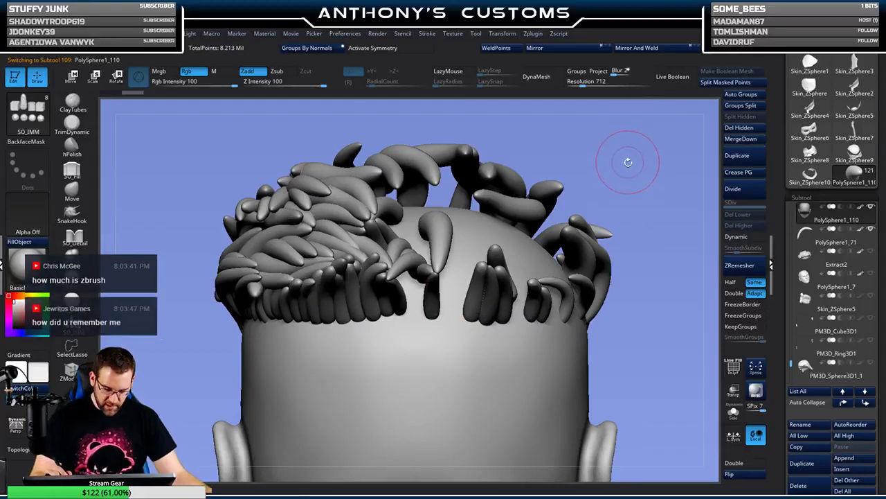
pyautogui.moveTo(627, 166)
pyautogui.mouseDown()
pyautogui.moveTo(602, 161)
pyautogui.moveTo(632, 168)
pyautogui.mouseUp()
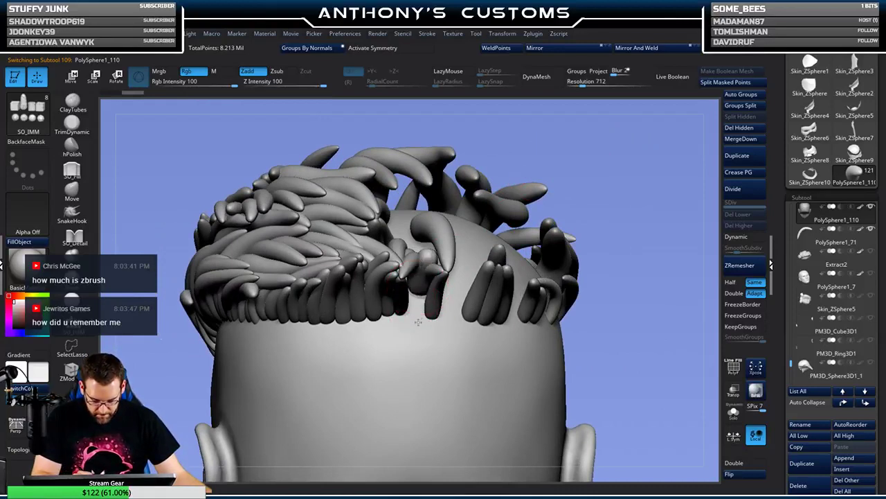
pyautogui.moveTo(418, 313); pyautogui.dragTo(420, 281)
# - Apply the Bend Curve deformer to the gap strand and reposition its root curve point under the neighbouring strands
pyautogui.press('w')
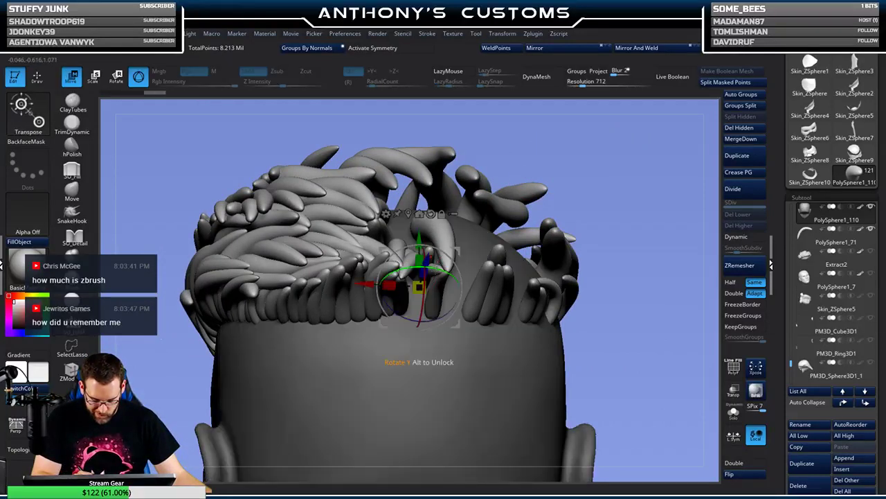
pyautogui.click(392, 214)
pyautogui.click(481, 243)
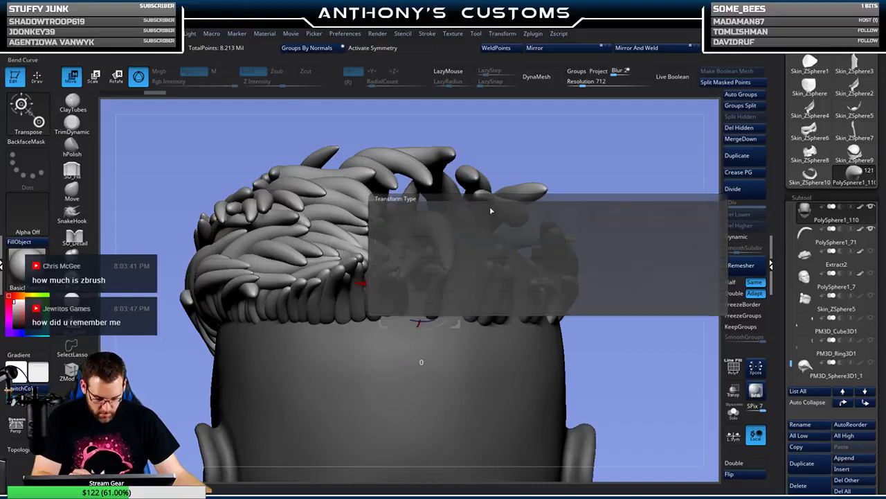
pyautogui.click(430, 248)
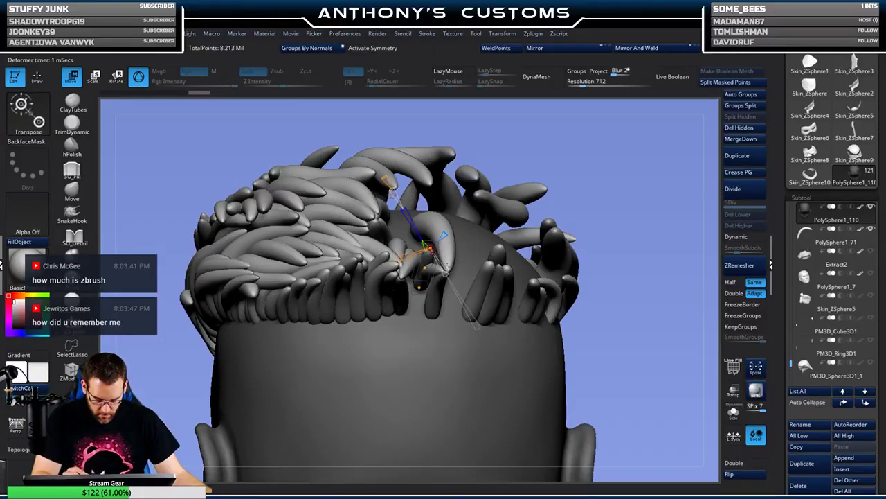
pyautogui.moveTo(553, 170); pyautogui.dragTo(639, 176)
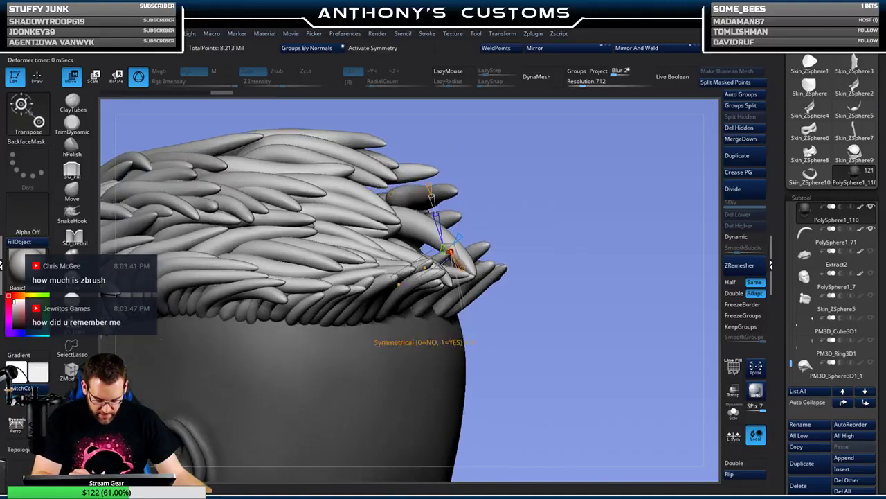
pyautogui.moveTo(445, 250); pyautogui.dragTo(464, 278)
# - Adjust the remaining curve points so the gap strand arches down toward the hairline beside the single strand
pyautogui.moveTo(572, 173); pyautogui.dragTo(540, 203)
pyautogui.moveTo(446, 267); pyautogui.dragTo(427, 277)
pyautogui.moveTo(574, 212); pyautogui.dragTo(530, 273)
pyautogui.moveTo(420, 295); pyautogui.dragTo(418, 301)
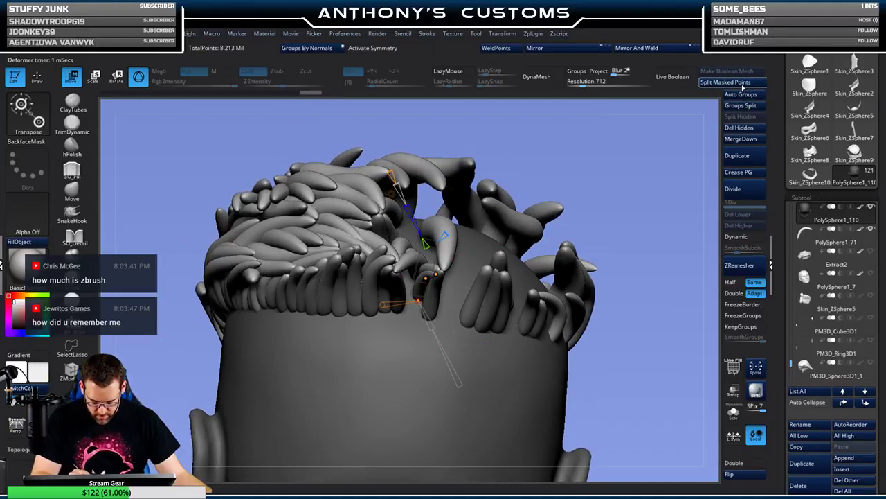
# - Split the masked points away from the short arched gap strand and subdivide it
pyautogui.click(741, 83)
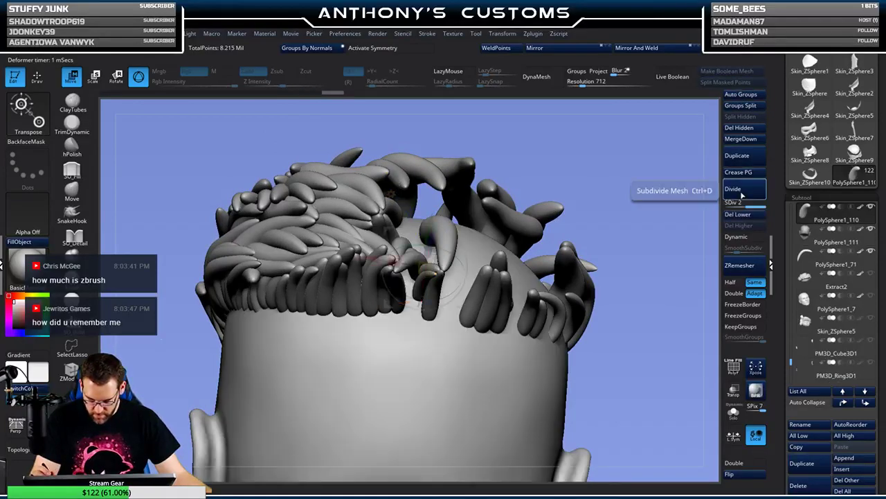
pyautogui.click(732, 189)
pyautogui.press('q')
# - Select the PolySphere1_111 head subtool and insert a strand in the hairline gap beside the newest short strand
pyautogui.moveTo(609, 207); pyautogui.dragTo(465, 243)
pyautogui.keyDown('alt'); pyautogui.click(408, 336); pyautogui.keyUp('alt')
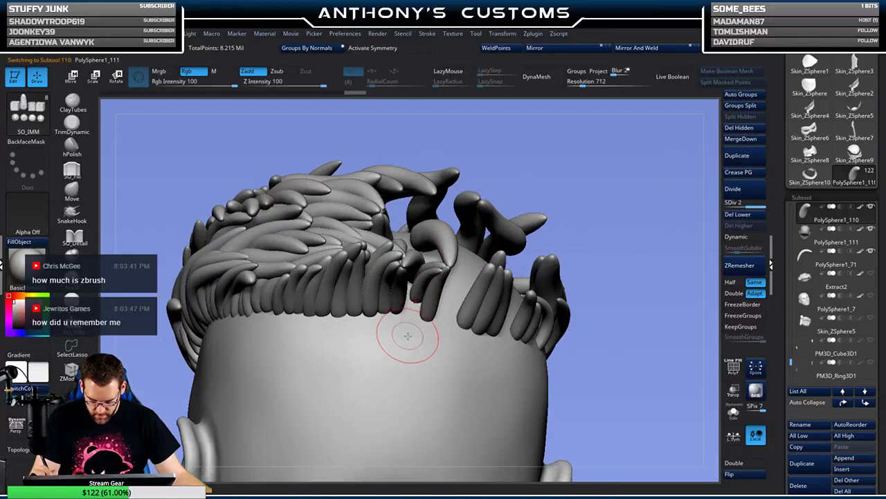
pyautogui.moveTo(581, 192); pyautogui.dragTo(587, 174)
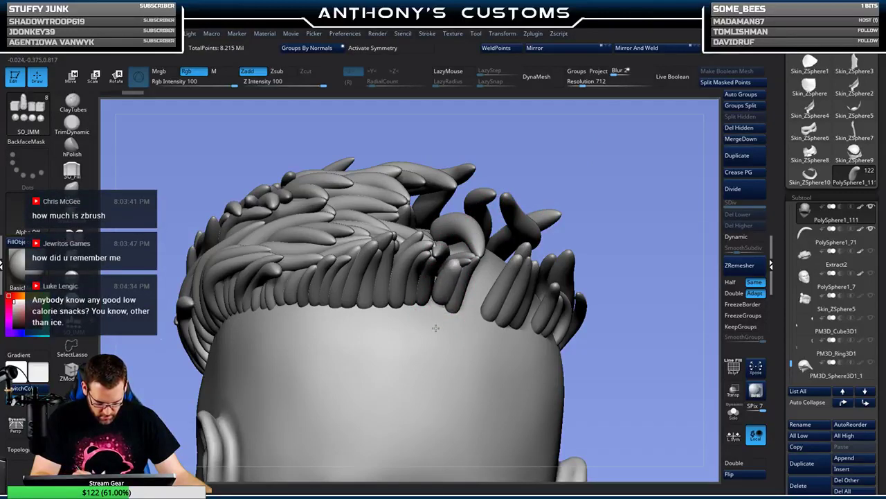
pyautogui.press('w')
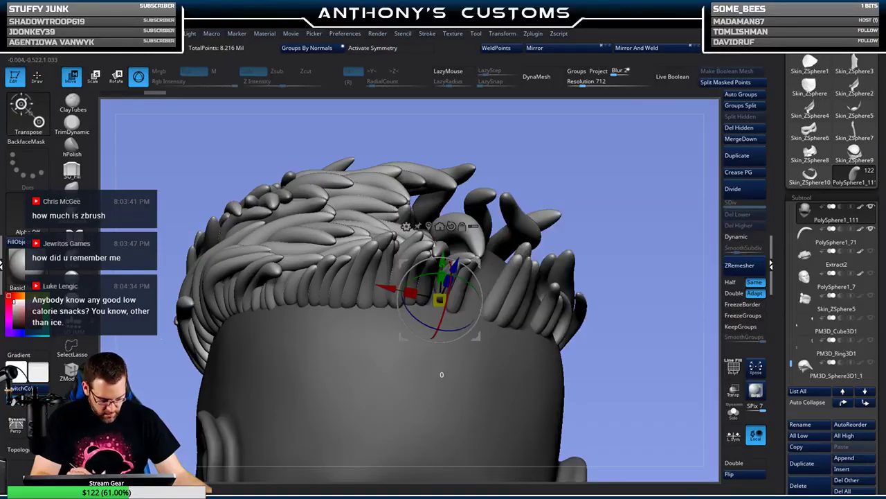
# - Apply the Bend Curve deformer to the new strand and reposition its lower and upper curve points so it arches beside its neighbour
pyautogui.click(406, 226)
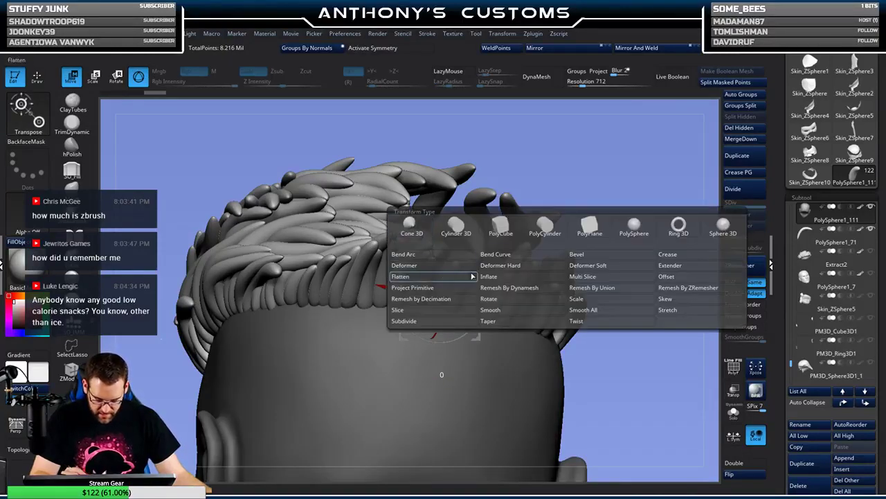
pyautogui.click(507, 254)
pyautogui.moveTo(585, 174); pyautogui.dragTo(442, 172)
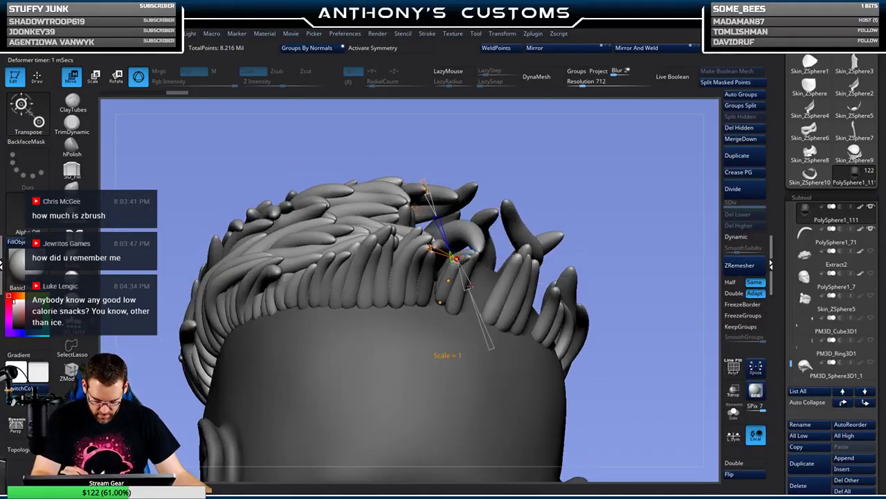
pyautogui.moveTo(441, 302); pyautogui.dragTo(436, 307)
pyautogui.moveTo(456, 259); pyautogui.dragTo(464, 265)
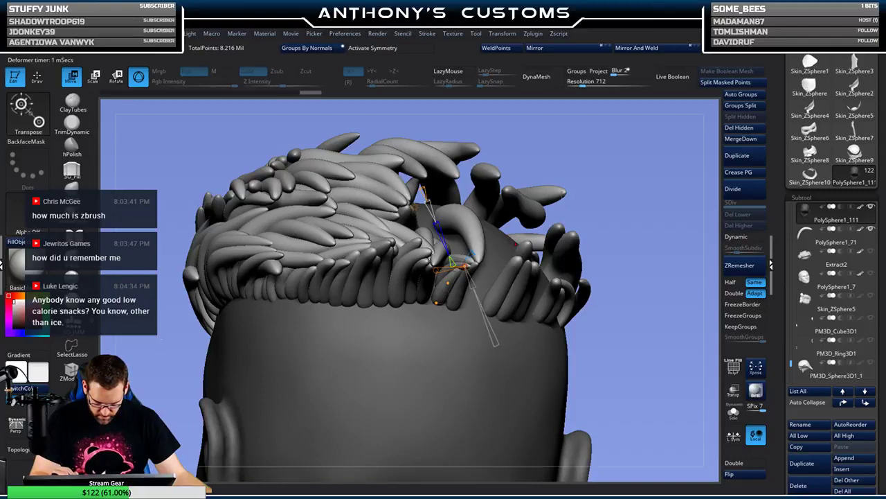
pyautogui.moveTo(464, 266); pyautogui.dragTo(468, 268)
pyautogui.press('q')
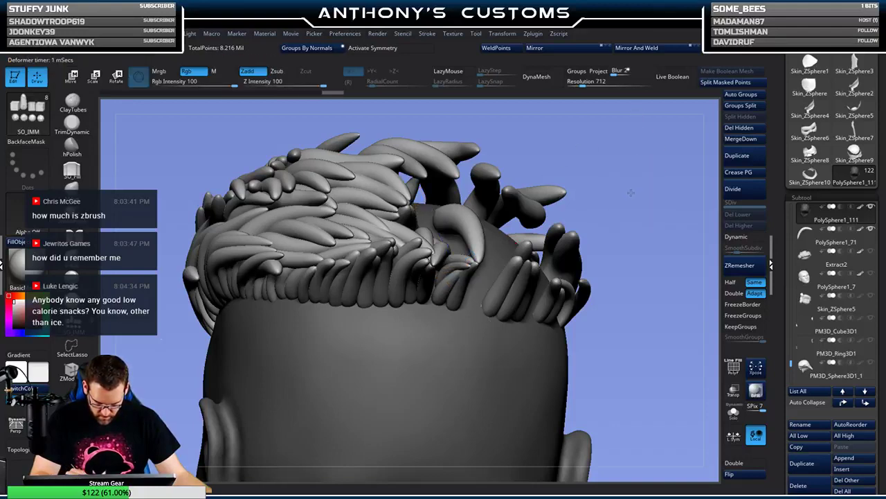
# - Pull the lower curve point of the arched strand slightly down toward the hairline
pyautogui.moveTo(654, 197); pyautogui.dragTo(635, 149)
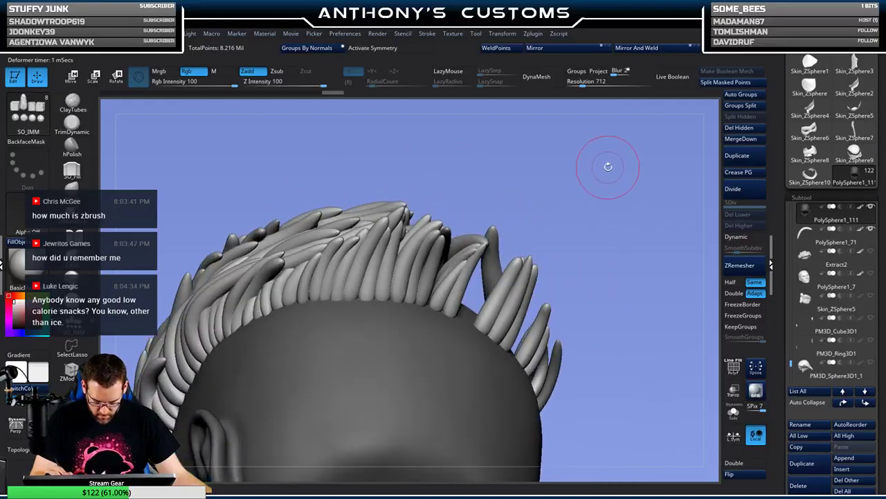
pyautogui.press('w')
pyautogui.moveTo(431, 312); pyautogui.dragTo(431, 318)
pyautogui.press('q')
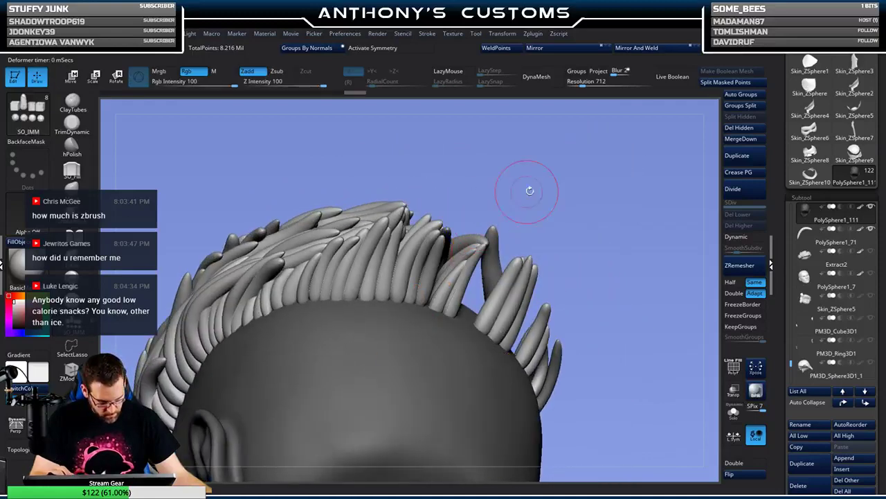
# - Split the masked points away from the arched strand and subdivide it
pyautogui.moveTo(528, 190); pyautogui.dragTo(613, 280)
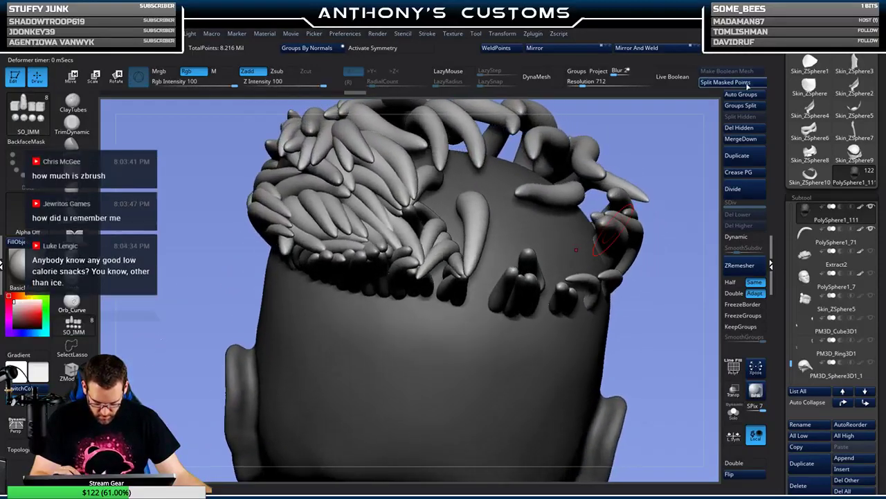
pyautogui.click(726, 82)
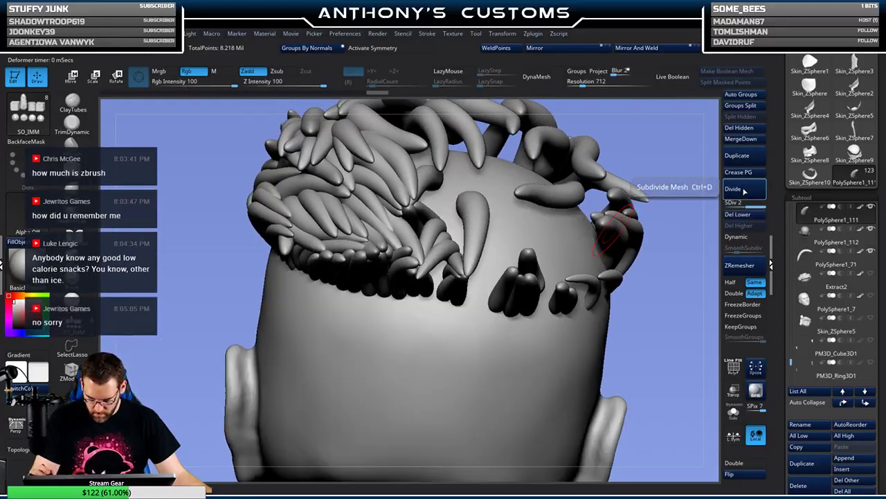
pyautogui.click(741, 189)
# - Select the PolySphere1_112 head subtool and insert another strand in the remaining gap at the end of the dense hairline row
pyautogui.click(454, 329)
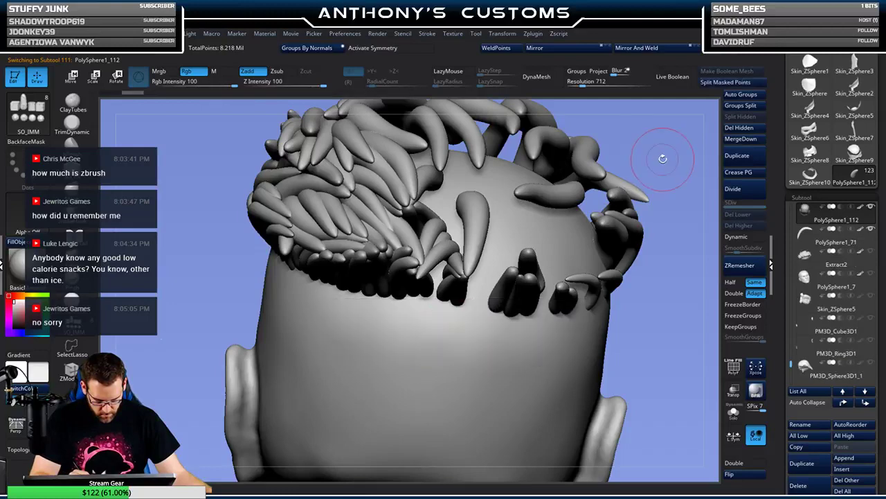
pyautogui.moveTo(662, 159); pyautogui.dragTo(635, 154)
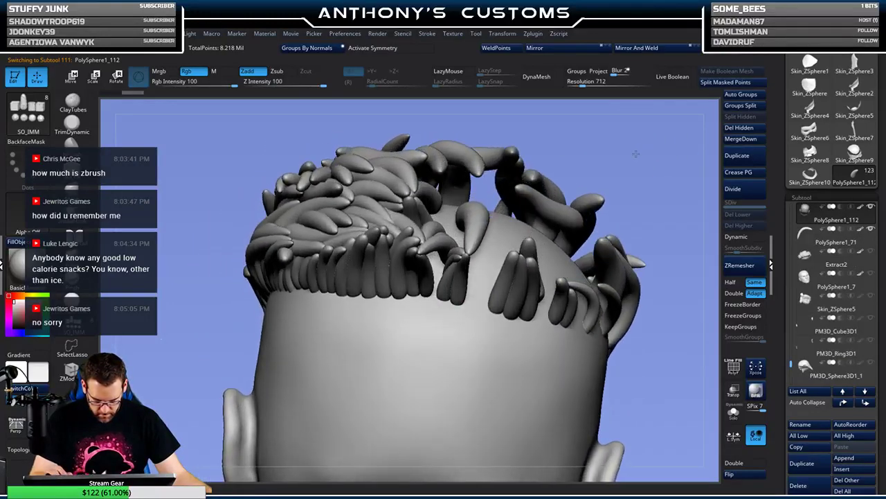
pyautogui.moveTo(434, 318)
pyautogui.mouseDown()
pyautogui.moveTo(432, 331)
pyautogui.moveTo(432, 321)
pyautogui.mouseUp()
pyautogui.press('w')
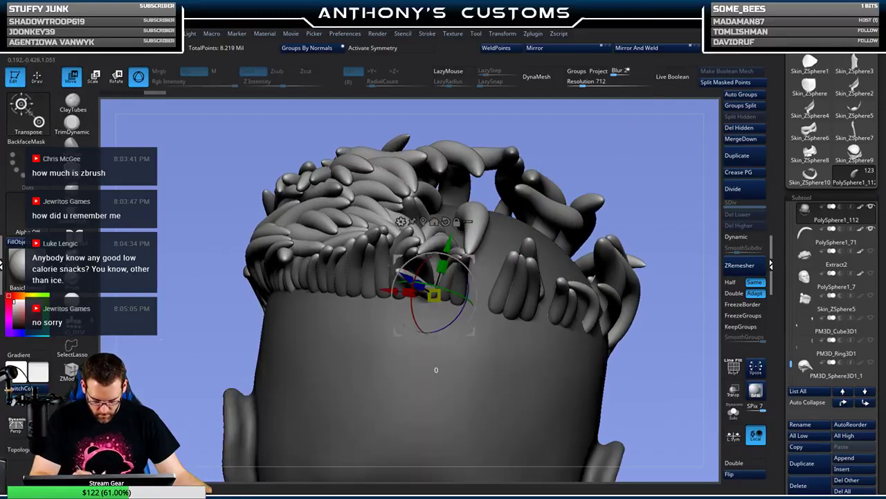
# - Apply the Bend Curve deformer to the strand in the remaining gap and raise its curve up between the neighbouring strands
pyautogui.click(401, 221)
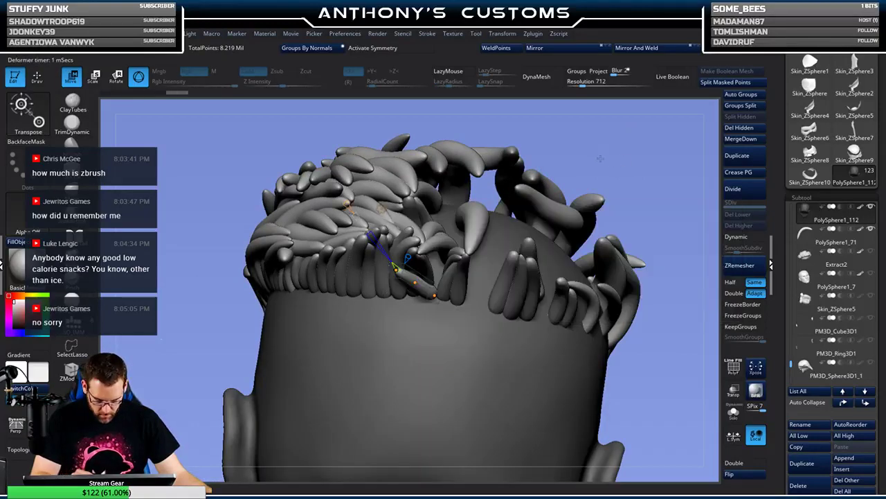
pyautogui.moveTo(619, 161); pyautogui.dragTo(612, 242)
pyautogui.moveTo(415, 281); pyautogui.dragTo(428, 243)
pyautogui.moveTo(529, 170); pyautogui.dragTo(538, 191)
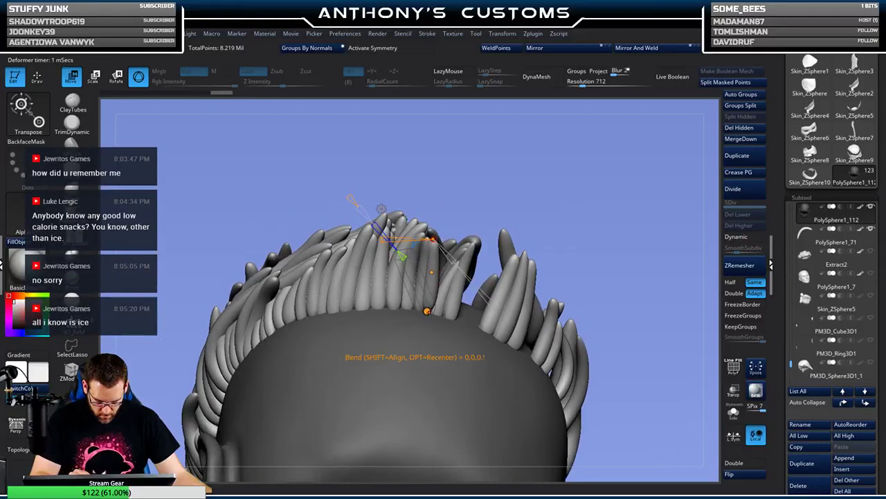
# - Lower the end curve point to the hairline and refine the middle point so the strand lines up with the dense row
pyautogui.moveTo(427, 311); pyautogui.dragTo(429, 320)
pyautogui.moveTo(554, 211); pyautogui.dragTo(524, 207)
pyautogui.moveTo(429, 273); pyautogui.dragTo(432, 272)
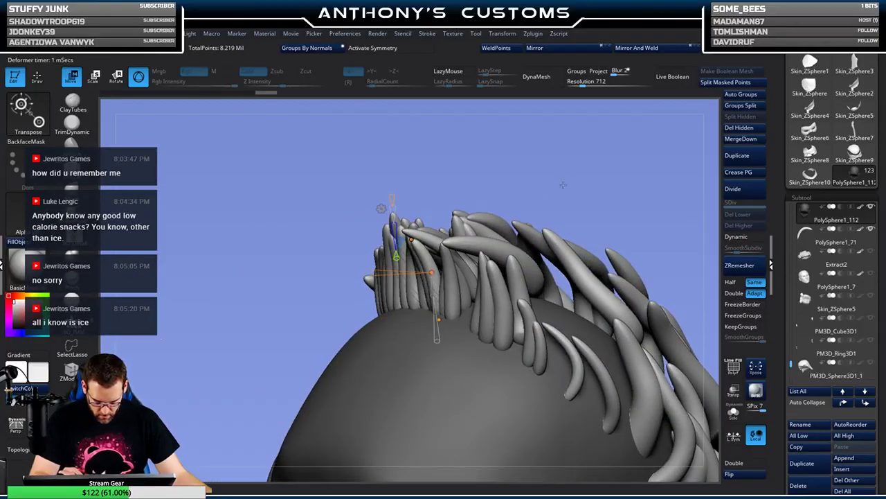
pyautogui.moveTo(540, 188)
pyautogui.mouseDown()
pyautogui.moveTo(581, 171)
pyautogui.moveTo(531, 194)
pyautogui.mouseUp()
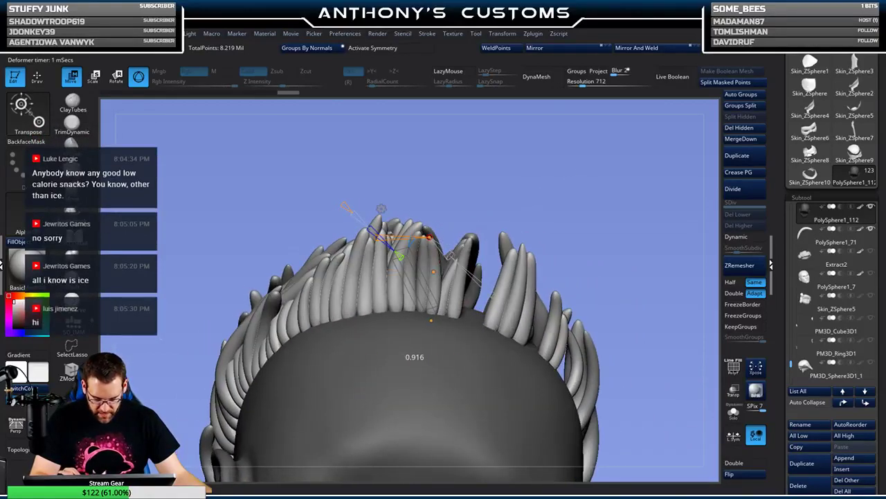
pyautogui.press('q')
# - Split the masked points away from the newly aligned hairline strand and subdivide that strand
pyautogui.moveTo(545, 157)
pyautogui.mouseDown()
pyautogui.moveTo(560, 209)
pyautogui.moveTo(557, 243)
pyautogui.moveTo(541, 232)
pyautogui.mouseUp()
pyautogui.click(760, 80)
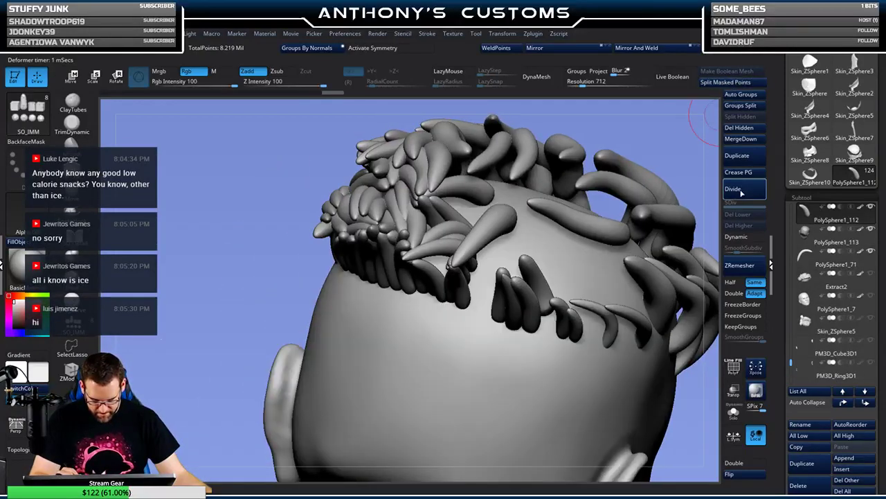
pyautogui.click(734, 189)
pyautogui.moveTo(649, 132)
pyautogui.mouseDown()
pyautogui.moveTo(673, 104)
pyautogui.moveTo(640, 140)
pyautogui.moveTo(588, 152)
pyautogui.moveTo(601, 146)
pyautogui.moveTo(585, 144)
pyautogui.moveTo(607, 148)
pyautogui.mouseUp()
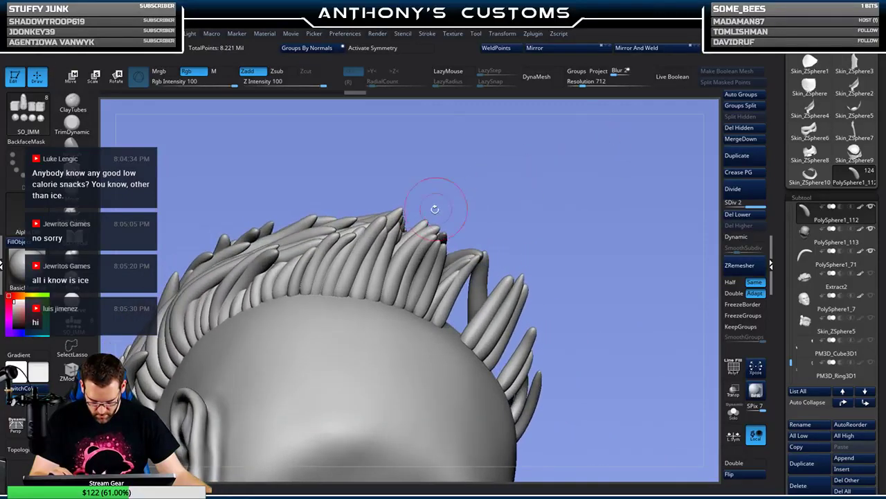
pyautogui.press('b')
pyautogui.press('m')
pyautogui.press('v')
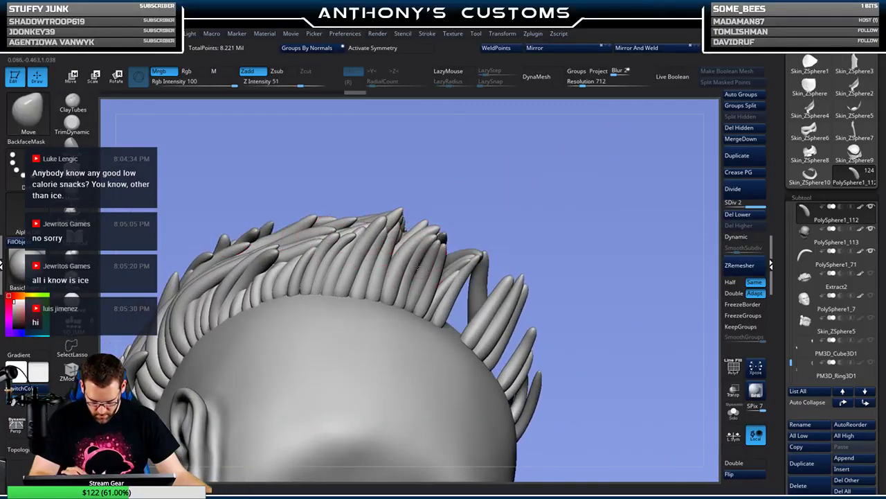
pyautogui.keyDown('alt'); pyautogui.click(417, 268); pyautogui.keyUp('alt')
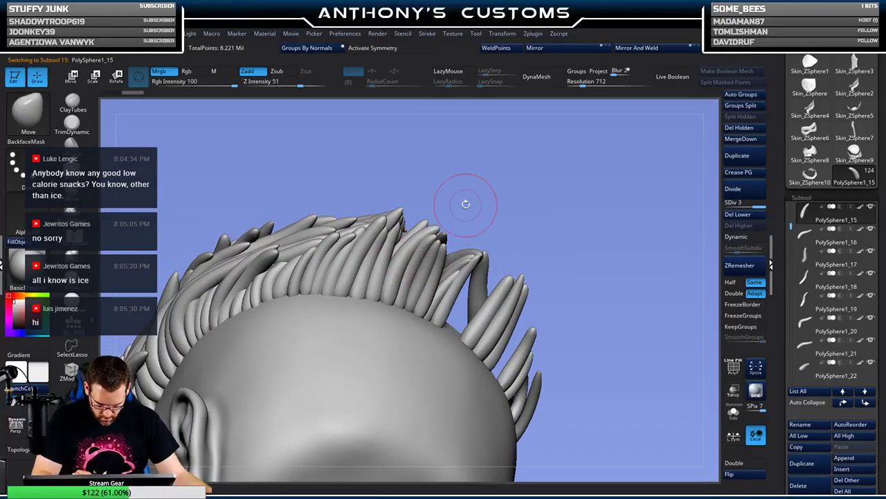
pyautogui.click(74, 324)
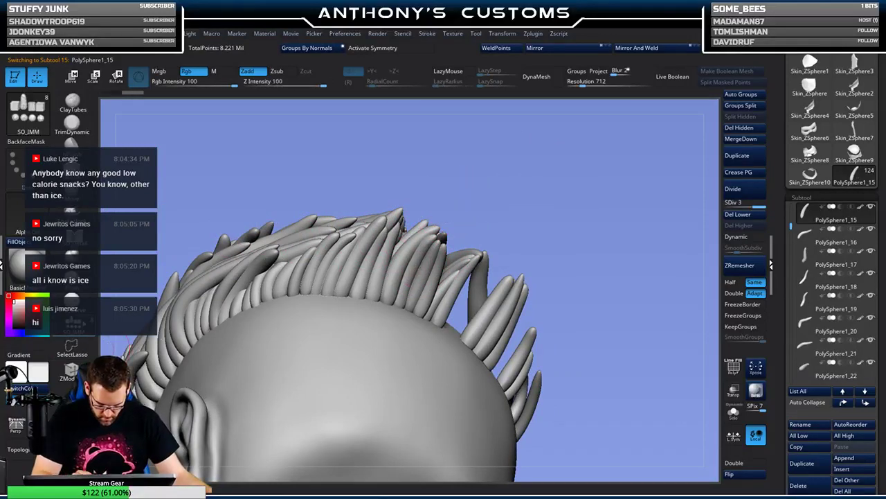
# - Select the PolySphere1_113 head subtool and insert a strand just above the filled part of the hairline
pyautogui.keyDown('alt'); pyautogui.click(419, 336); pyautogui.keyUp('alt')
pyautogui.moveTo(565, 203)
pyautogui.mouseDown()
pyautogui.moveTo(606, 205)
pyautogui.moveTo(598, 246)
pyautogui.moveTo(457, 256)
pyautogui.mouseUp()
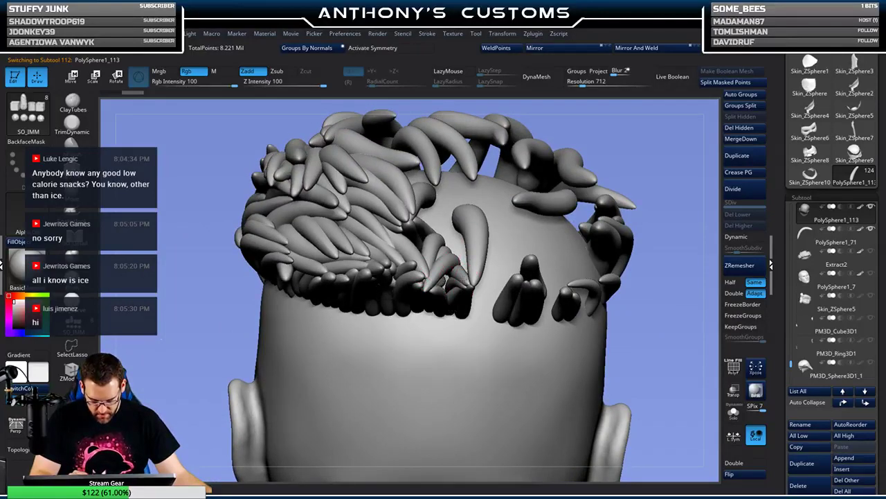
pyautogui.press('w')
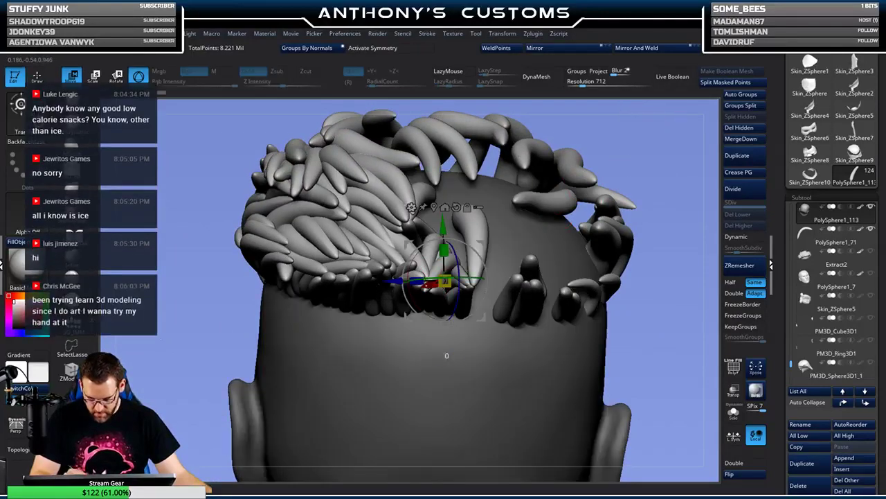
# - Apply the Bend Curve deformer to the inserted strand, moving its end point down to the hairline and its middle point upward
pyautogui.click(411, 207)
pyautogui.click(538, 236)
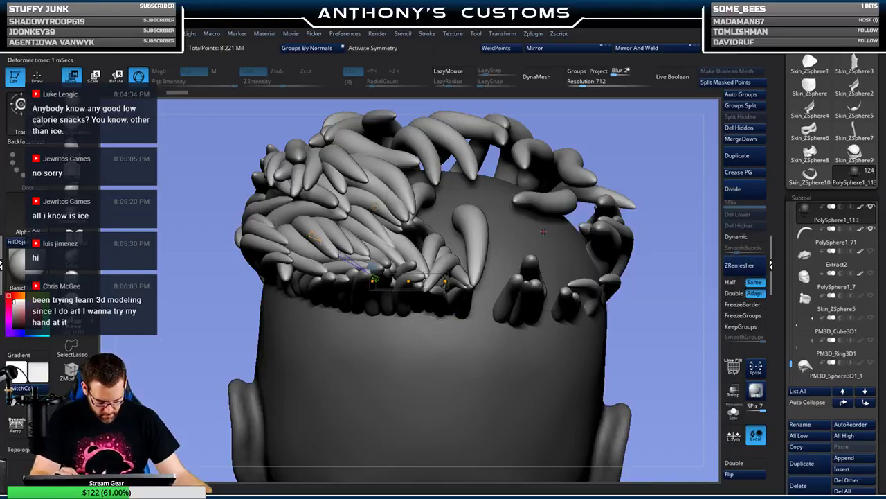
pyautogui.moveTo(646, 162); pyautogui.dragTo(648, 110)
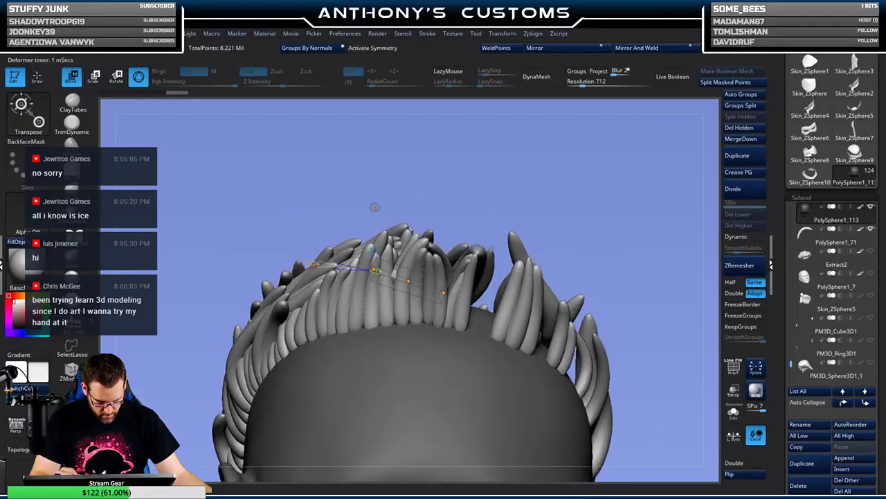
pyautogui.moveTo(443, 292); pyautogui.dragTo(424, 318)
pyautogui.moveTo(404, 286); pyautogui.dragTo(434, 248)
# - Tuck the strand's root curve point under the neighbouring strands and adjust the handle of its lower point
pyautogui.moveTo(460, 214)
pyautogui.mouseDown()
pyautogui.moveTo(499, 229)
pyautogui.moveTo(592, 214)
pyautogui.moveTo(526, 229)
pyautogui.mouseUp()
pyautogui.moveTo(387, 308); pyautogui.dragTo(423, 283)
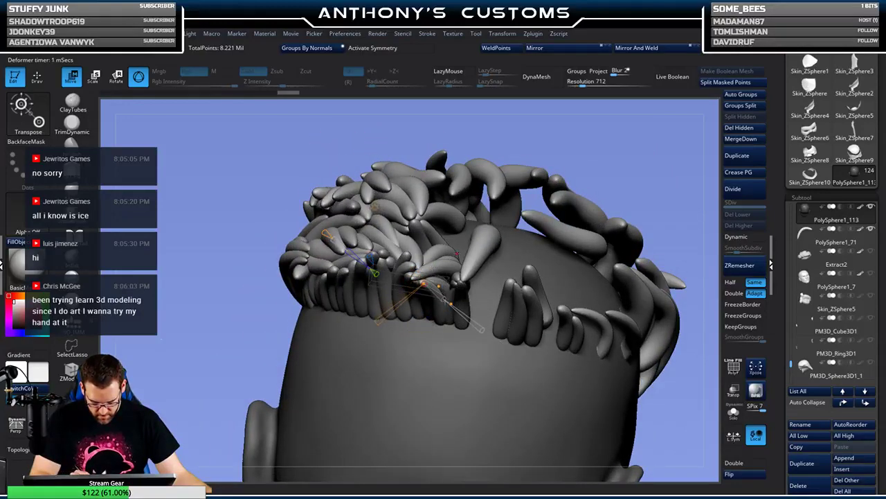
pyautogui.moveTo(483, 331); pyautogui.dragTo(513, 338)
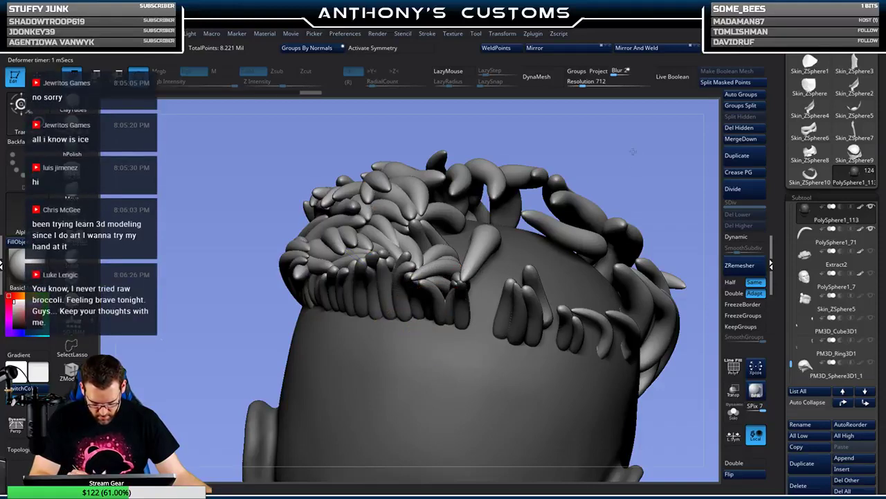
pyautogui.moveTo(630, 180); pyautogui.dragTo(633, 137)
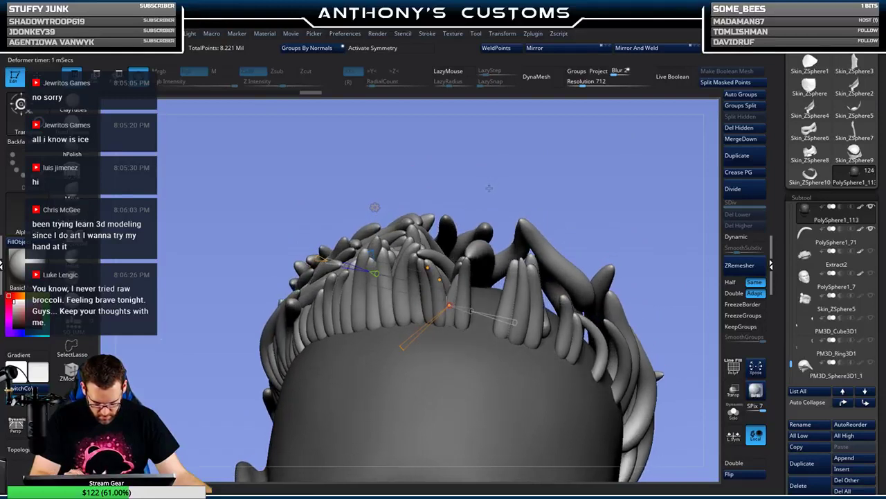
pyautogui.moveTo(427, 267); pyautogui.dragTo(430, 266)
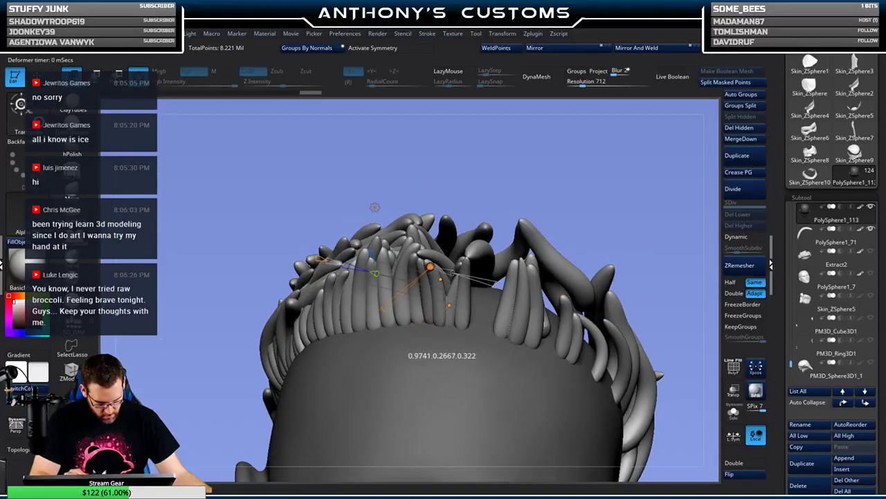
# - Shift the bent hairline strand's middle and root curve points toward the neighbouring strands and lower its tip point slightly
pyautogui.moveTo(569, 170); pyautogui.dragTo(562, 250)
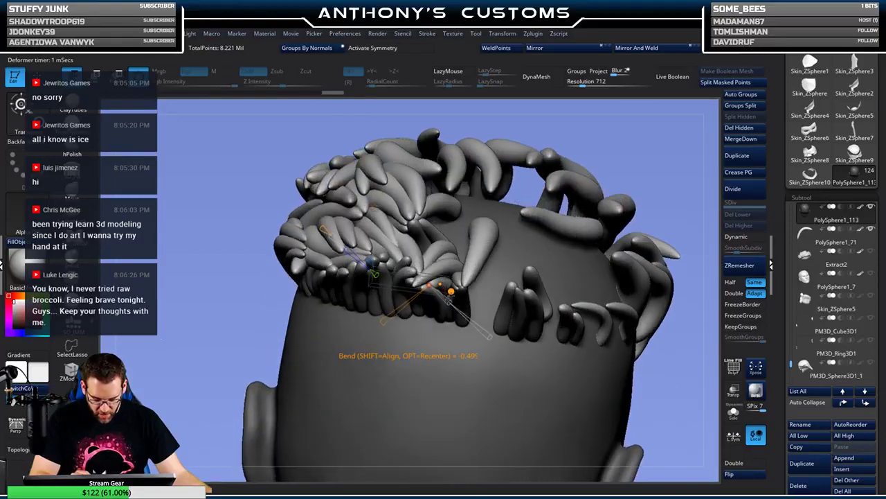
pyautogui.moveTo(450, 292)
pyautogui.mouseDown()
pyautogui.moveTo(410, 309)
pyautogui.moveTo(441, 285)
pyautogui.mouseUp()
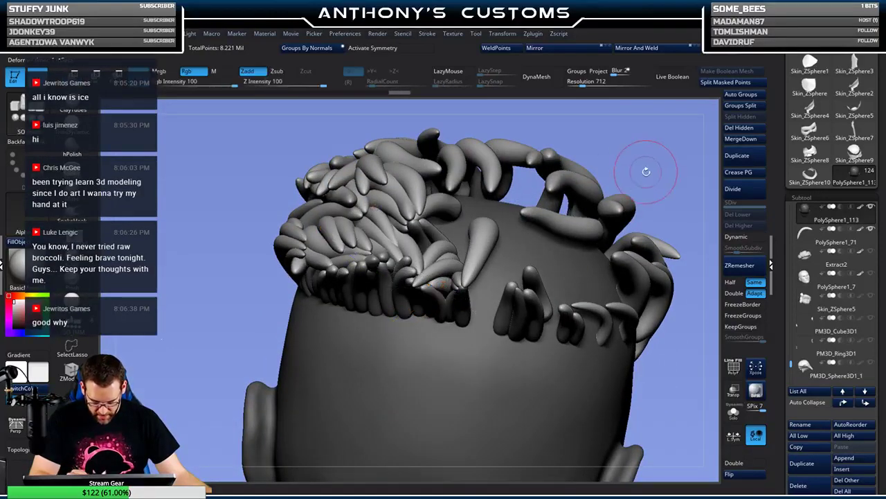
pyautogui.moveTo(645, 171); pyautogui.dragTo(612, 173)
pyautogui.moveTo(417, 273)
pyautogui.mouseDown()
pyautogui.moveTo(438, 282)
pyautogui.moveTo(408, 273)
pyautogui.mouseUp()
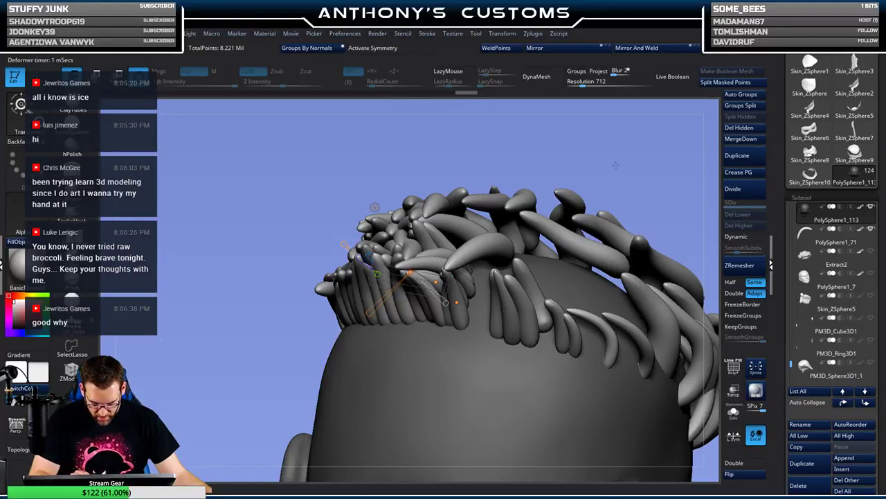
pyautogui.moveTo(615, 165); pyautogui.dragTo(626, 174)
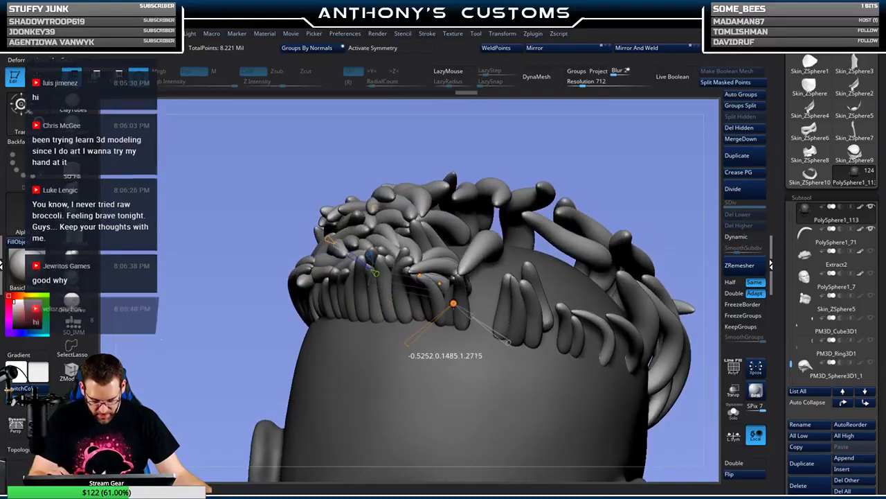
pyautogui.moveTo(454, 303); pyautogui.dragTo(454, 306)
# - Finish adjusting the strand's middle and tip curve points, split the masked points away from the strand, and subdivide it
pyautogui.moveTo(508, 149); pyautogui.dragTo(466, 240)
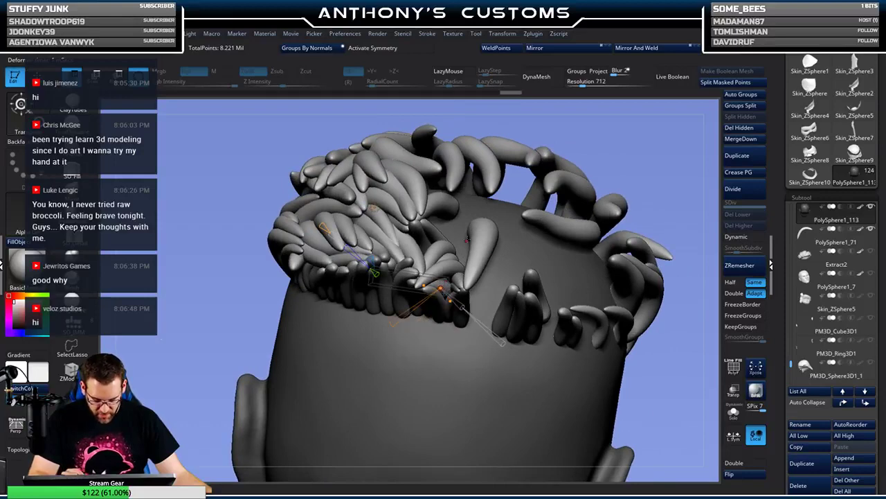
pyautogui.press('q')
pyautogui.moveTo(629, 166)
pyautogui.mouseDown()
pyautogui.moveTo(628, 140)
pyautogui.moveTo(632, 147)
pyautogui.moveTo(575, 181)
pyautogui.mouseUp()
pyautogui.press('w')
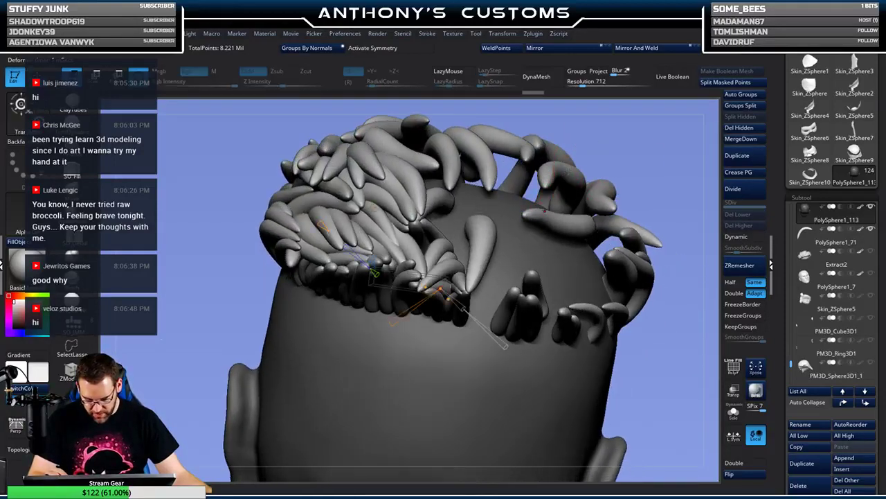
pyautogui.moveTo(655, 148); pyautogui.dragTo(601, 153)
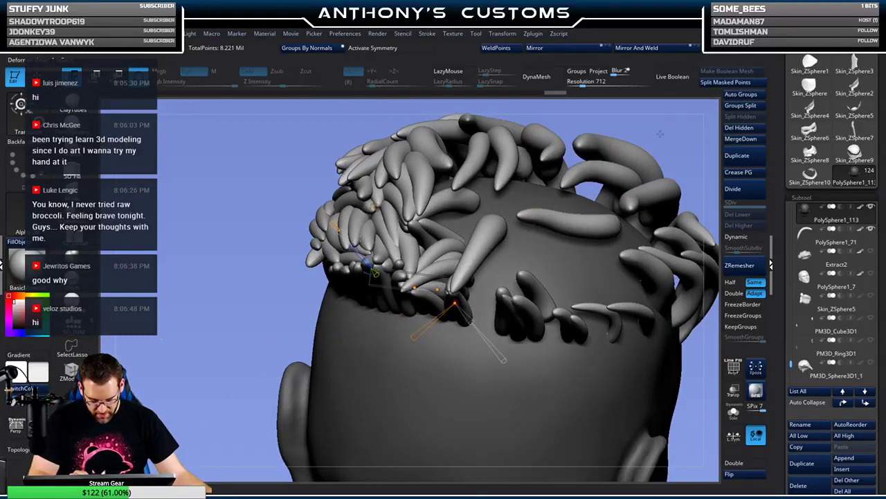
pyautogui.press('q')
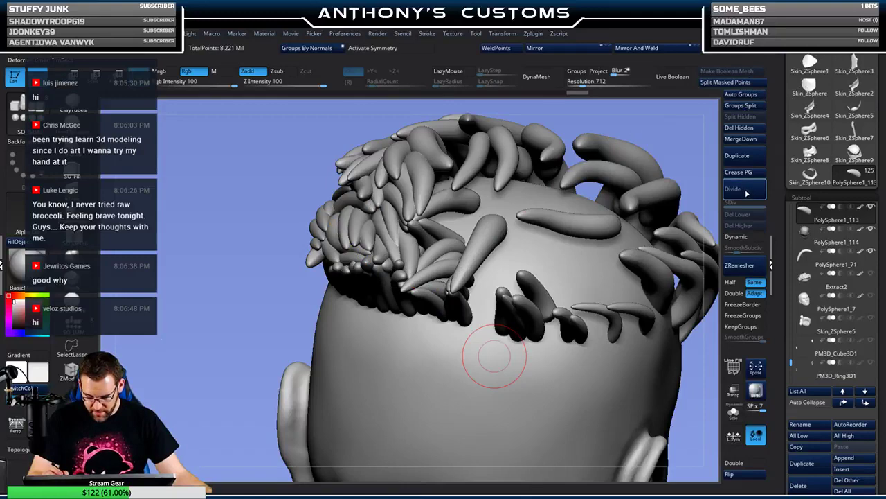
pyautogui.click(746, 194)
# - Select the PolySphere1_114 head subtool, insert a strand on the bare scalp above the hairline strands, and apply the Bend Curve deformer
pyautogui.moveTo(658, 142)
pyautogui.mouseDown()
pyautogui.moveTo(678, 133)
pyautogui.moveTo(670, 137)
pyautogui.moveTo(662, 111)
pyautogui.moveTo(658, 137)
pyautogui.moveTo(638, 143)
pyautogui.mouseUp()
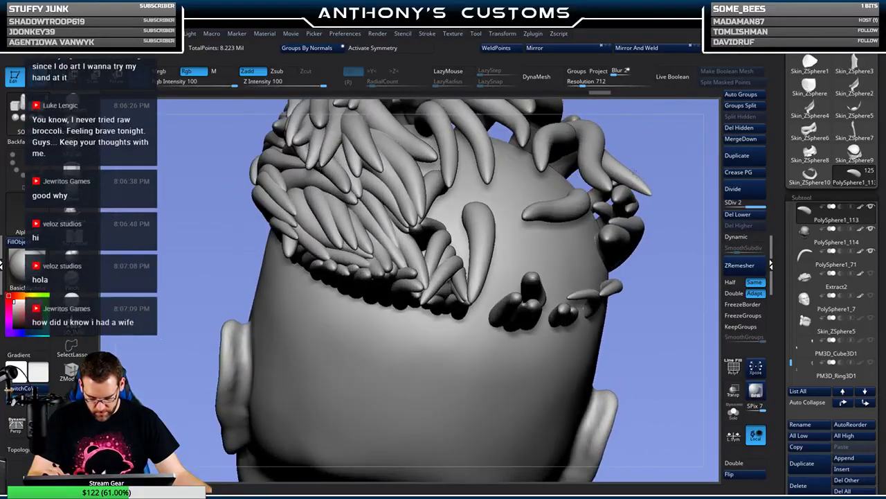
pyautogui.click(547, 234)
pyautogui.press('Down')
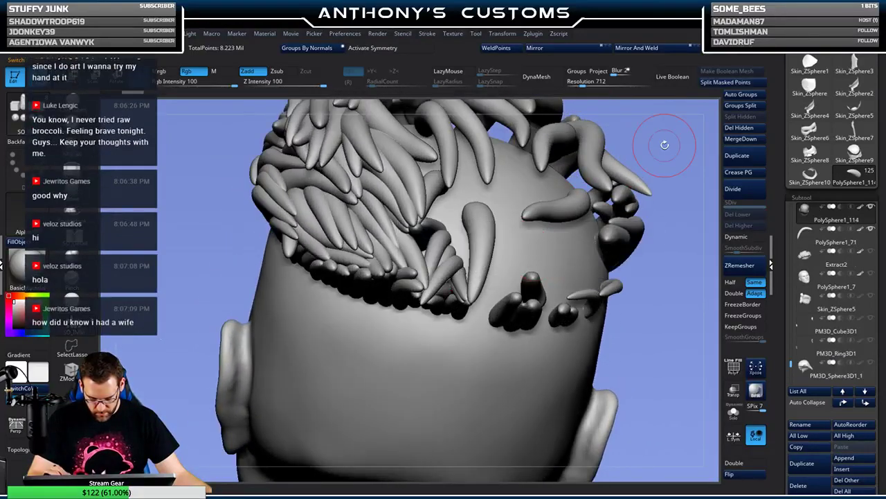
pyautogui.moveTo(665, 227)
pyautogui.mouseDown()
pyautogui.moveTo(656, 217)
pyautogui.moveTo(660, 240)
pyautogui.moveTo(652, 246)
pyautogui.mouseUp()
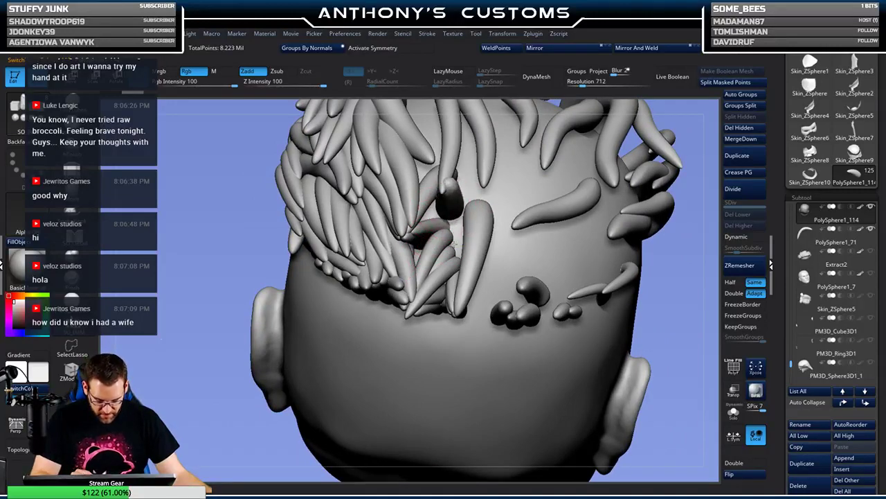
pyautogui.press('w')
pyautogui.click(416, 137)
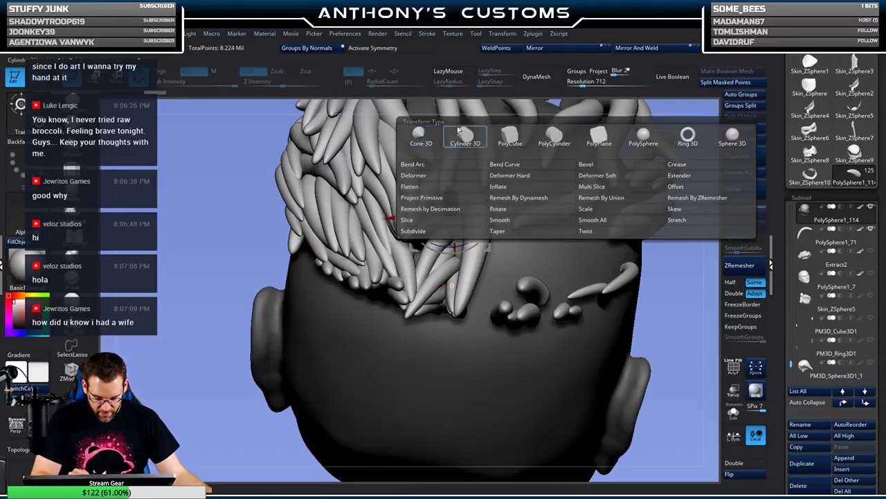
pyautogui.click(503, 166)
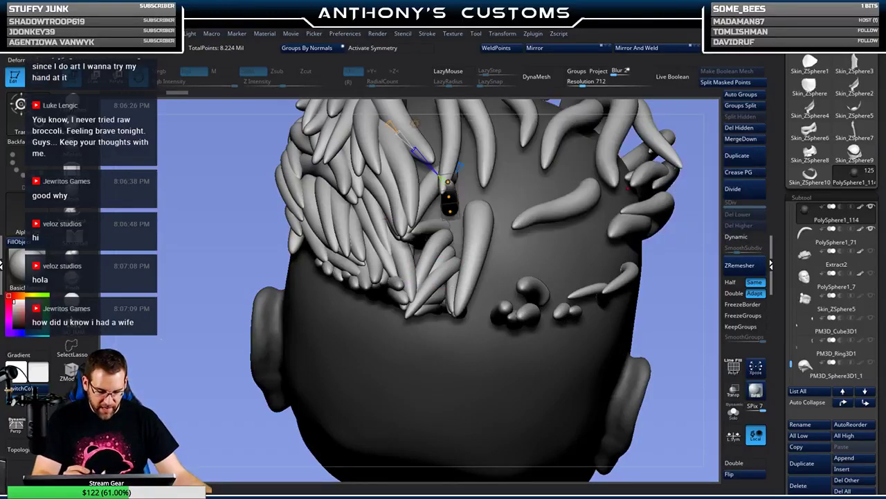
# - Bend the new scalp strand down over the filled area, moving its end and middle curve points toward the neighbouring strand tips
pyautogui.moveTo(670, 248); pyautogui.dragTo(654, 220)
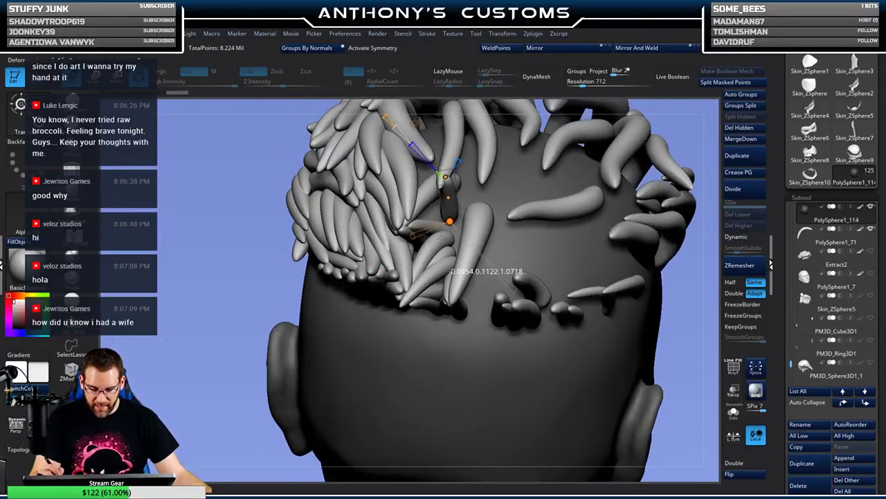
pyautogui.moveTo(442, 206); pyautogui.dragTo(433, 219)
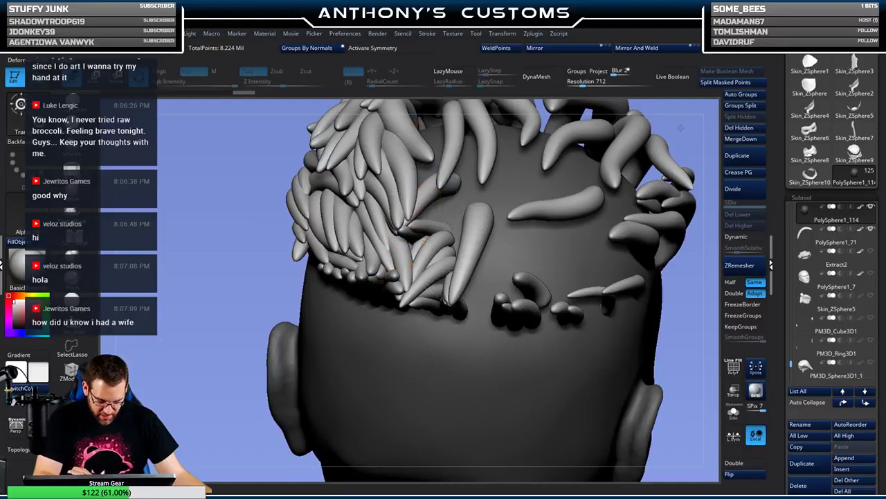
pyautogui.moveTo(682, 267); pyautogui.dragTo(687, 309)
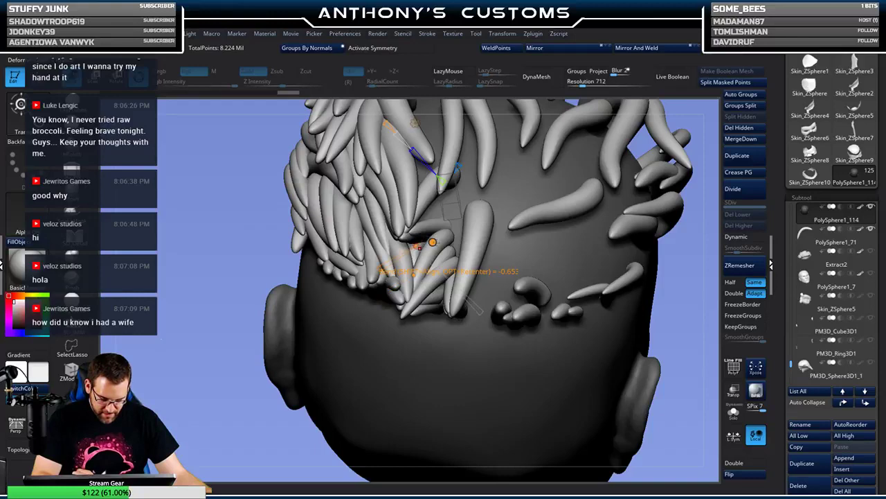
pyautogui.moveTo(688, 223); pyautogui.dragTo(612, 224)
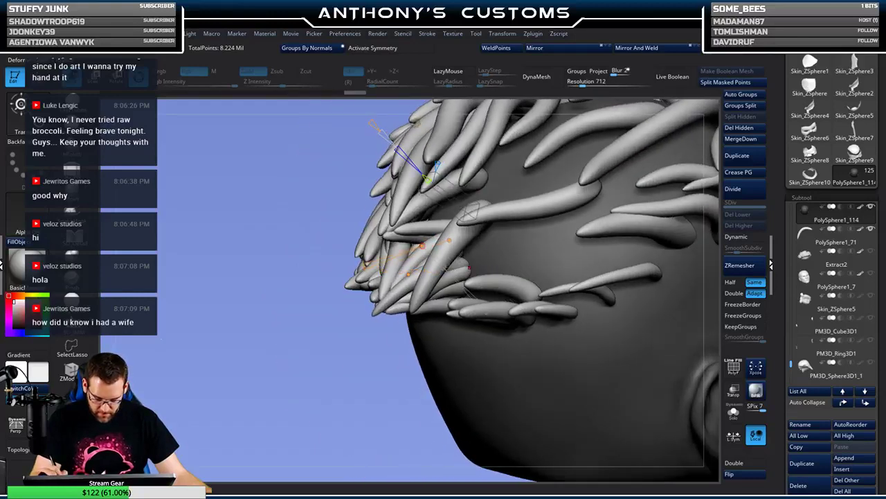
pyautogui.moveTo(367, 356); pyautogui.dragTo(374, 375)
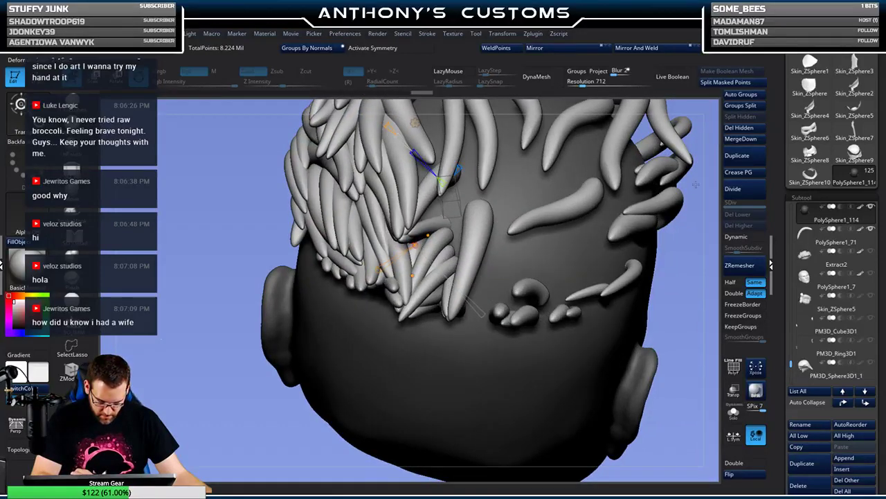
# - Adjust the size and position of the scalp strand's lower curve points so its tip lies between the neighbouring strands
pyautogui.moveTo(695, 184); pyautogui.dragTo(678, 255)
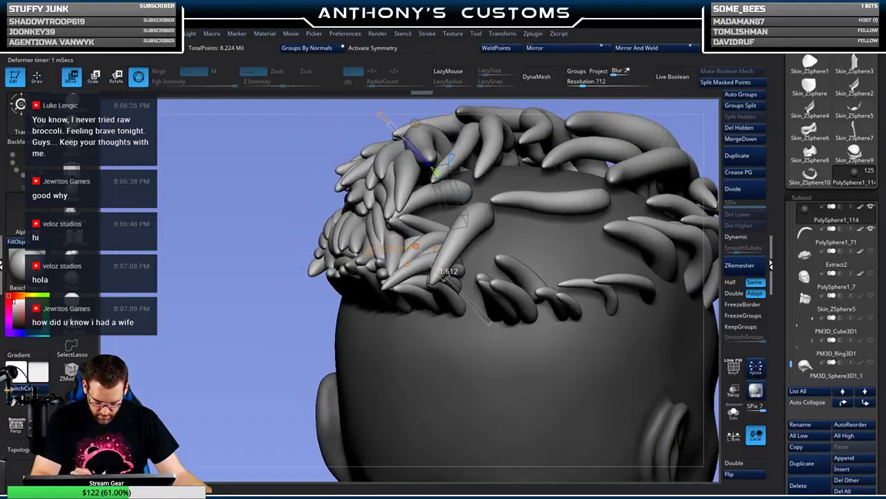
pyautogui.moveTo(309, 323); pyautogui.dragTo(512, 198)
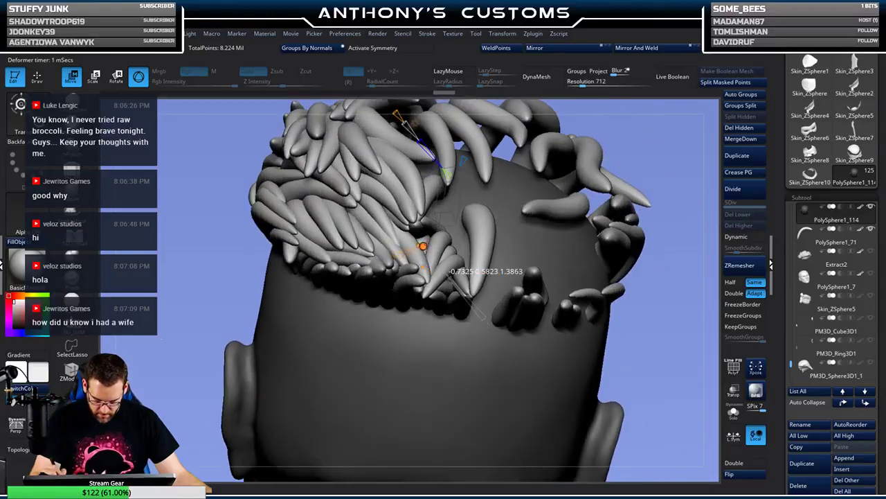
pyautogui.moveTo(666, 152); pyautogui.dragTo(643, 159)
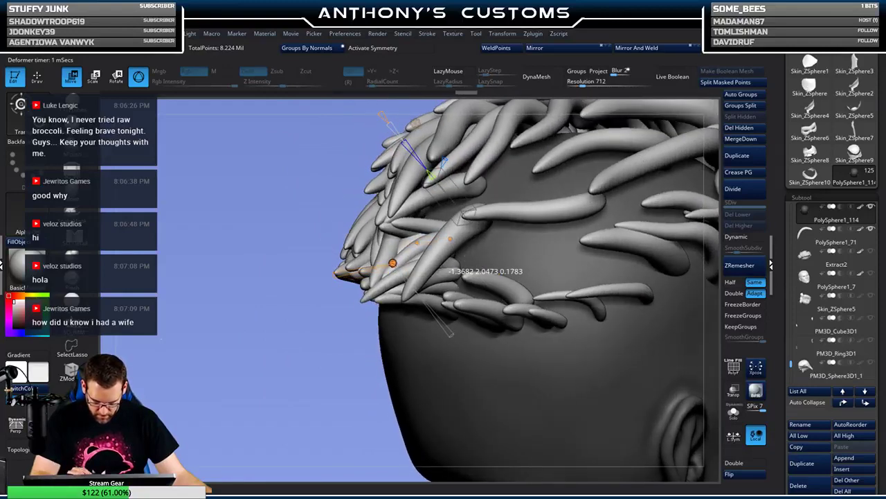
pyautogui.moveTo(356, 358); pyautogui.dragTo(537, 325)
pyautogui.moveTo(411, 263); pyautogui.dragTo(418, 267)
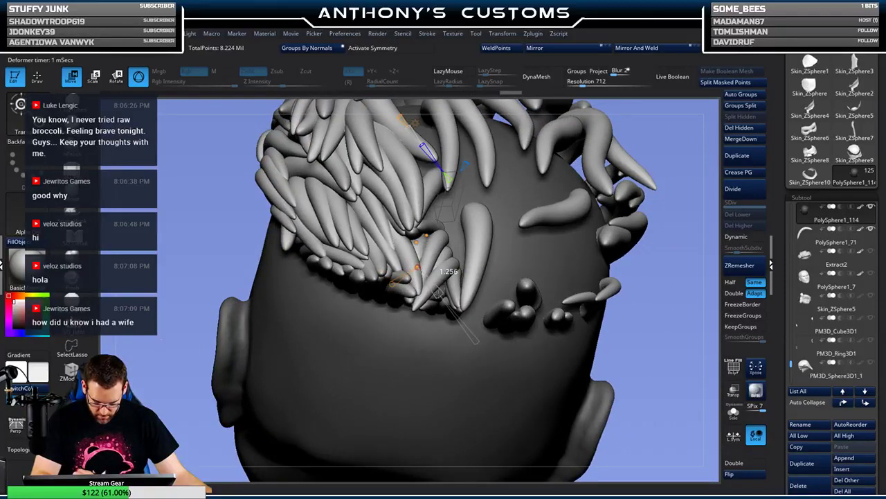
# - Split the masked points away from the finished scalp strand and subdivide that strand
pyautogui.press('q')
pyautogui.moveTo(691, 171); pyautogui.dragTo(669, 158)
pyautogui.moveTo(670, 158); pyautogui.dragTo(682, 177, button='right')
pyautogui.click(746, 81)
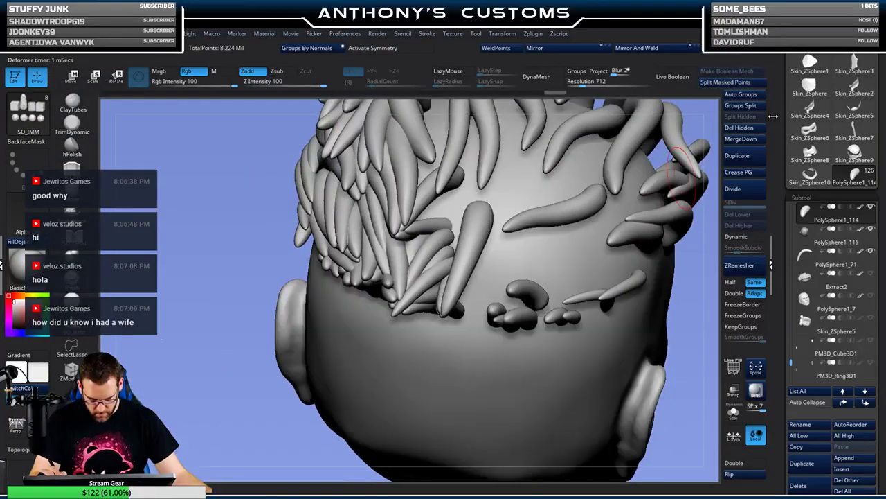
pyautogui.click(749, 194)
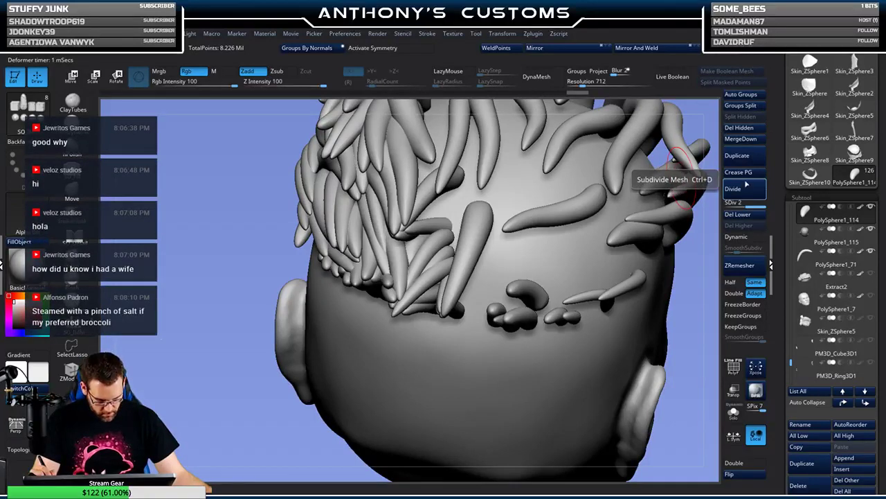
# - Select the PolySphere1_115 head subtool and insert a small strand into the gap at the end of the filled hairline
pyautogui.click(501, 262)
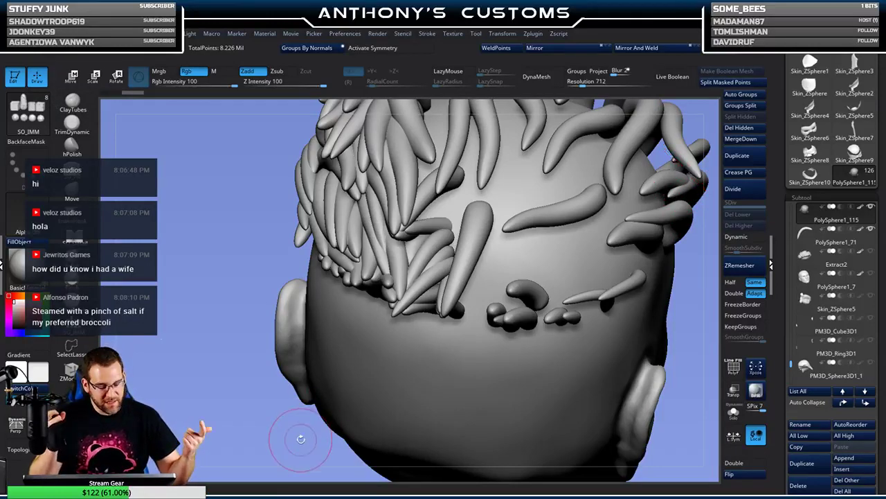
pyautogui.moveTo(300, 439); pyautogui.dragTo(357, 347)
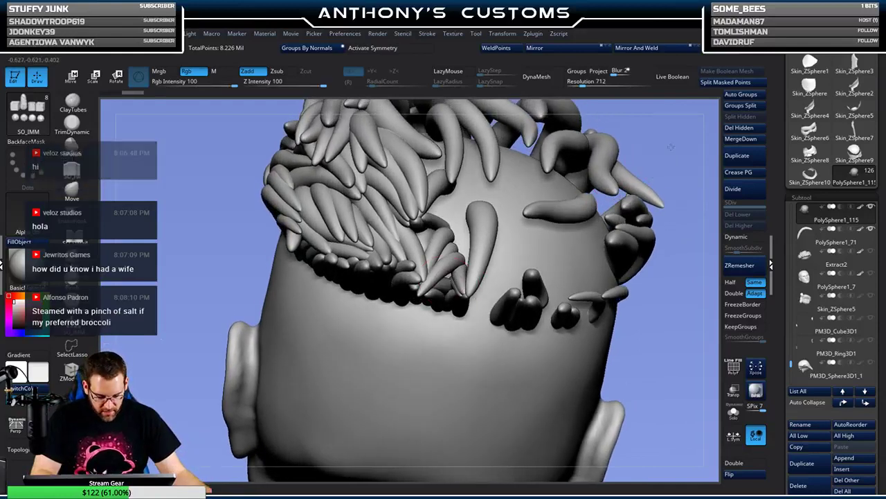
pyautogui.moveTo(666, 130)
pyautogui.mouseDown()
pyautogui.moveTo(698, 144)
pyautogui.moveTo(674, 144)
pyautogui.mouseUp()
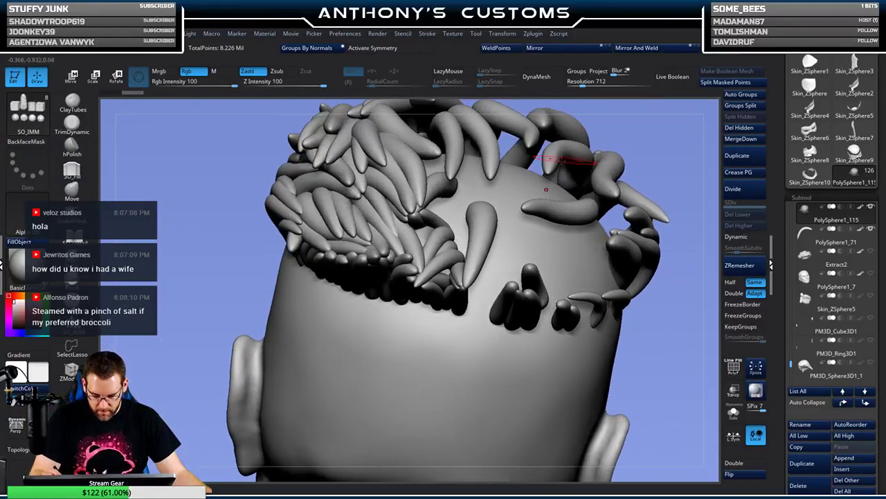
pyautogui.moveTo(465, 232); pyautogui.dragTo(450, 263)
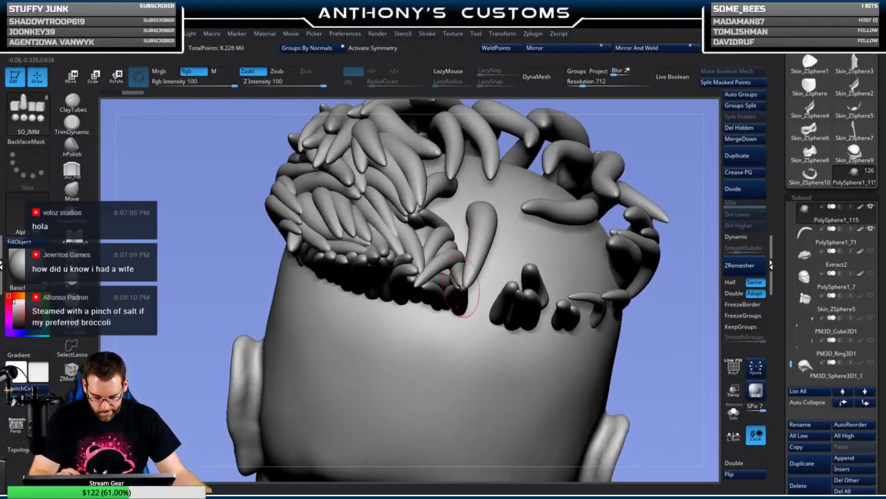
pyautogui.hotkey('shift', 'f')
pyautogui.hotkey('shift', 'f')
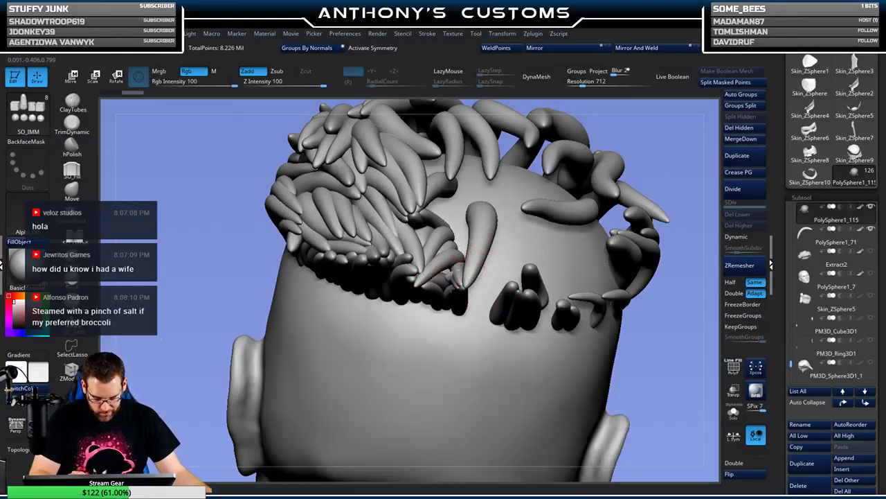
pyautogui.keyDown('ctrl'); pyautogui.click(451, 298); pyautogui.keyUp('ctrl')
pyautogui.press('w')
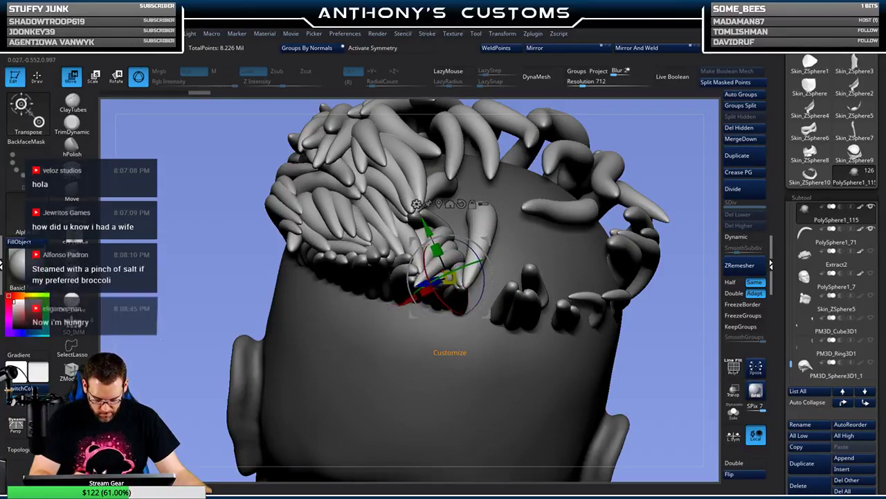
# - Apply Bend Curve to the small strand in the hairline gap and move its curve points to fit it against the neighbouring strands
pyautogui.click(412, 205)
pyautogui.click(415, 204)
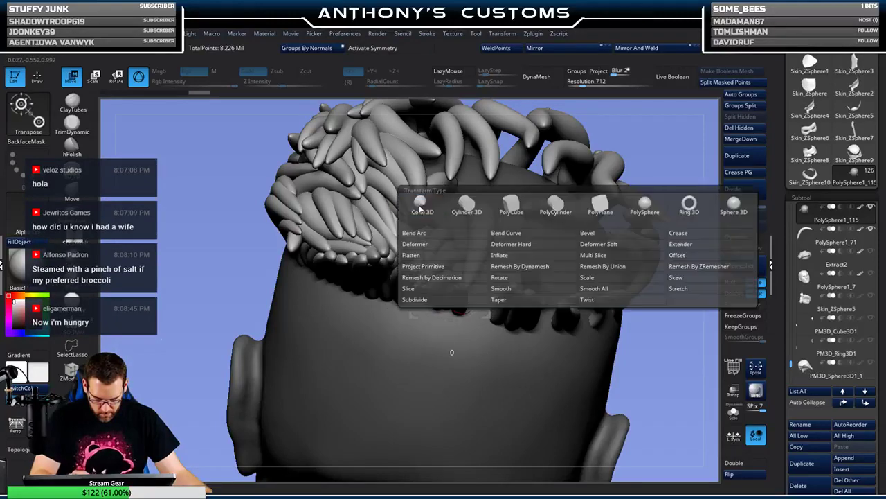
pyautogui.click(506, 236)
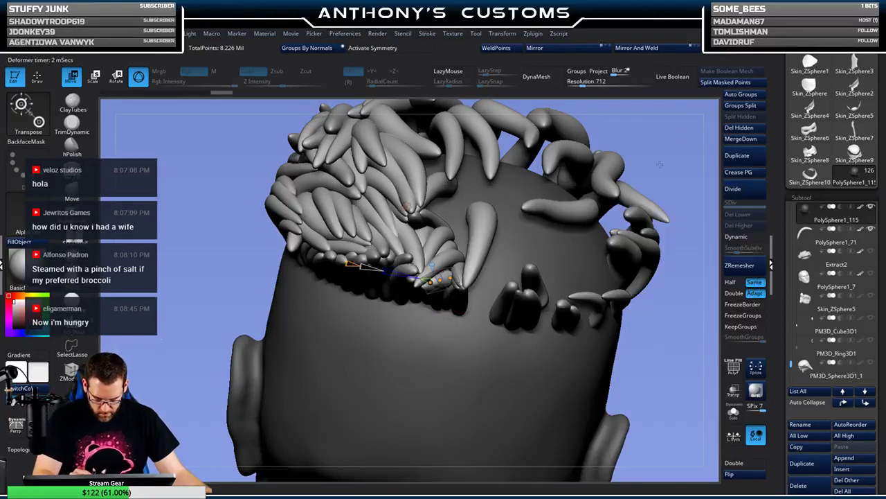
pyautogui.moveTo(658, 160); pyautogui.dragTo(629, 144)
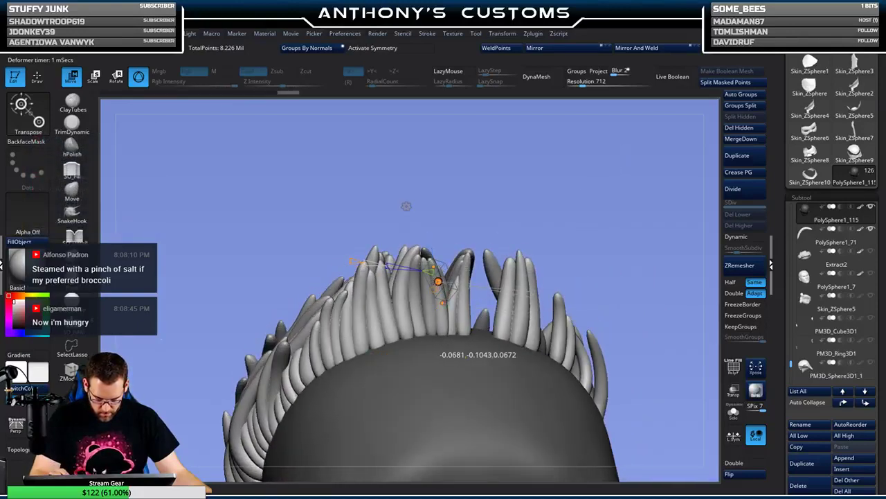
pyautogui.moveTo(567, 207); pyautogui.dragTo(603, 260)
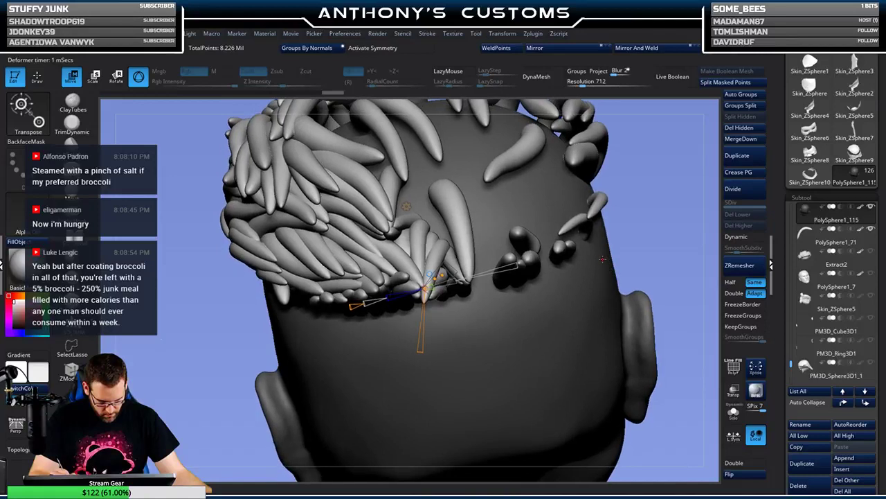
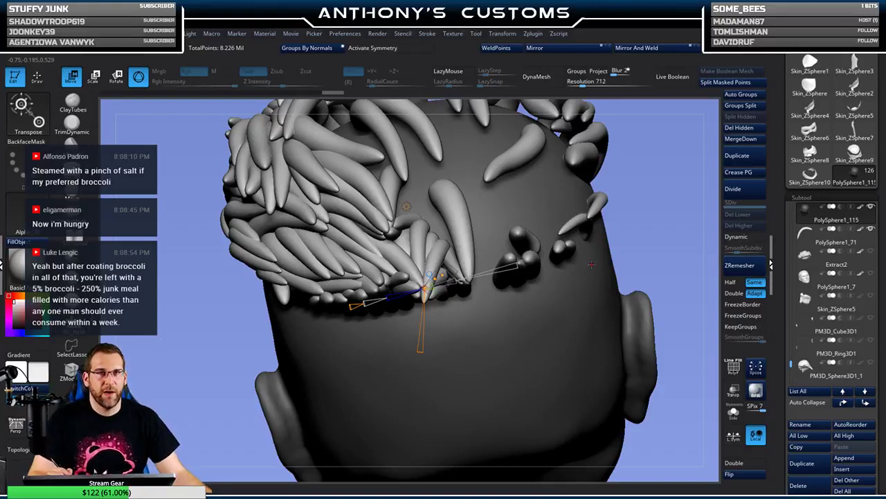
pyautogui.moveTo(668, 133); pyautogui.dragTo(443, 347)
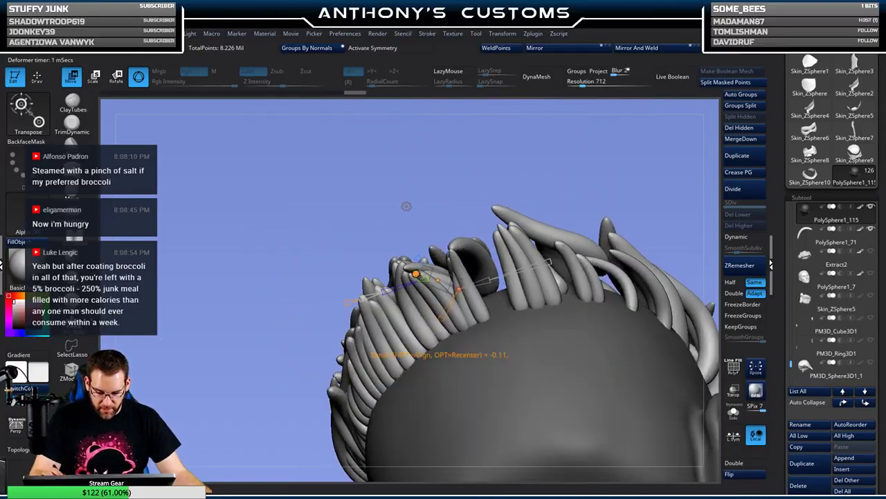
pyautogui.moveTo(414, 275); pyautogui.dragTo(457, 293)
pyautogui.moveTo(407, 205); pyautogui.dragTo(622, 234)
pyautogui.press('q')
pyautogui.moveTo(648, 123)
pyautogui.mouseDown()
pyautogui.moveTo(666, 115)
pyautogui.moveTo(407, 206)
pyautogui.moveTo(619, 239)
pyautogui.mouseUp()
pyautogui.press('w')
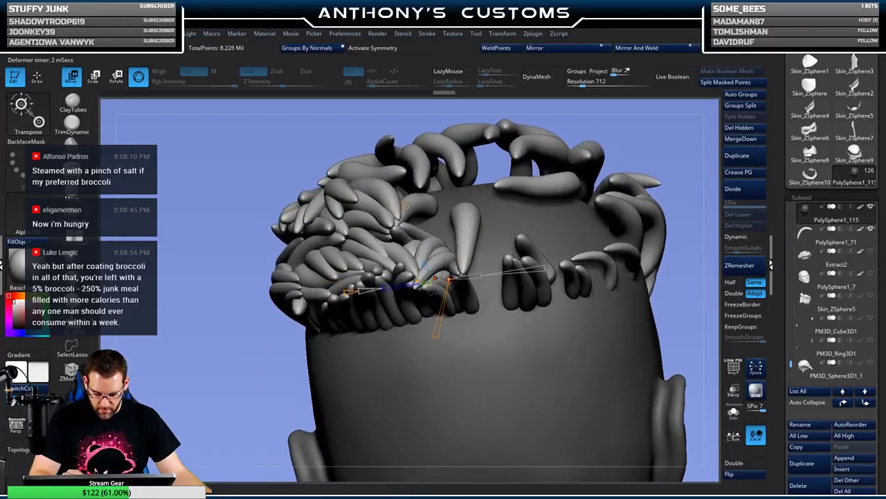
# - Split the masked points away from the bent hairline strand and subdivide that strand to level 2
pyautogui.press('q')
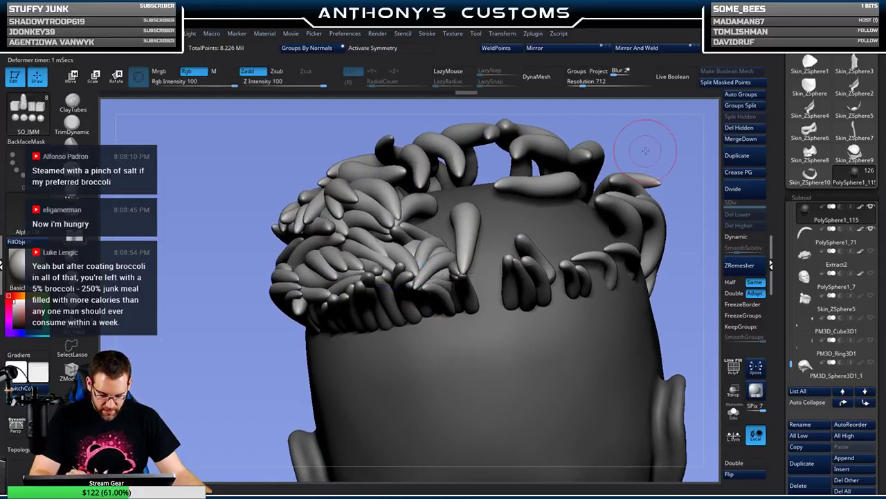
pyautogui.moveTo(644, 153)
pyautogui.mouseDown()
pyautogui.moveTo(651, 145)
pyautogui.moveTo(657, 158)
pyautogui.moveTo(651, 195)
pyautogui.mouseUp()
pyautogui.click(745, 82)
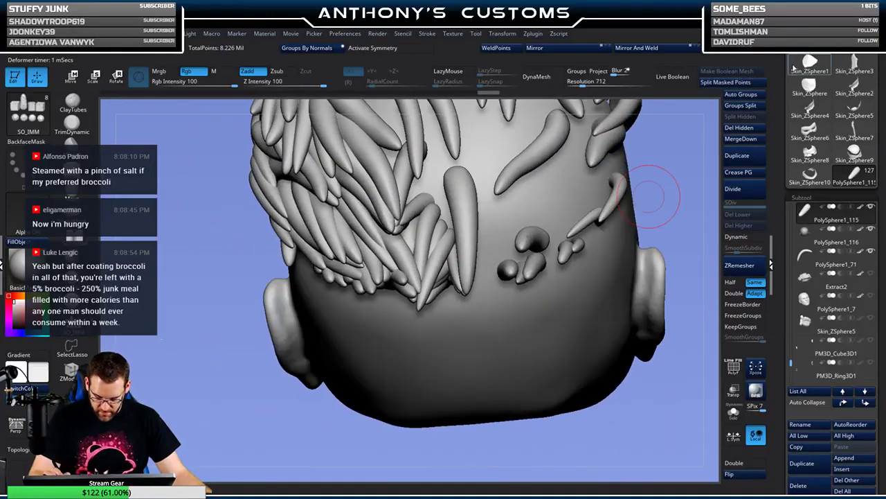
pyautogui.click(732, 188)
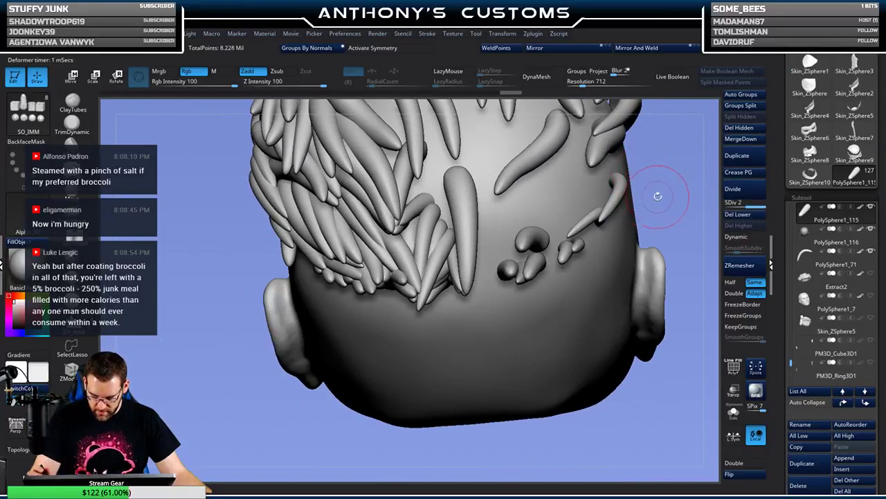
# - Select the PolySphere1_116 head subtool and insert a strand on the scalp beside the long curved strand
pyautogui.moveTo(663, 182)
pyautogui.mouseDown()
pyautogui.moveTo(661, 137)
pyautogui.moveTo(658, 187)
pyautogui.mouseUp()
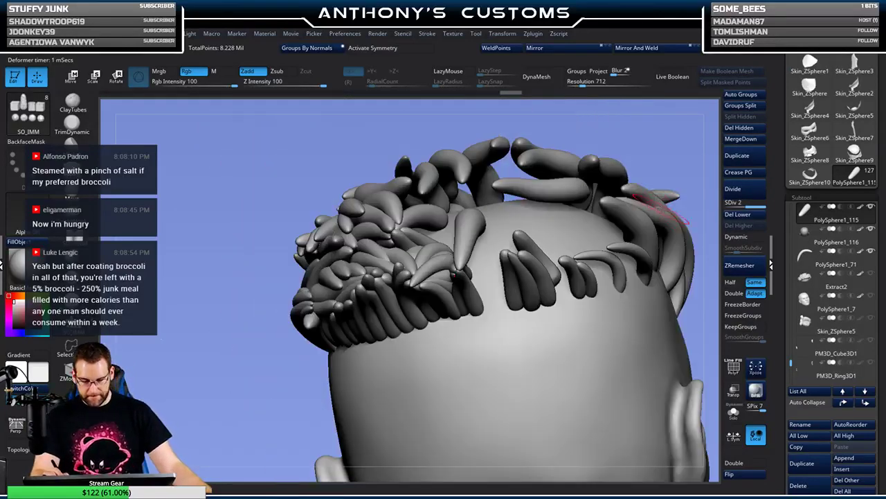
pyautogui.moveTo(646, 132); pyautogui.dragTo(665, 153)
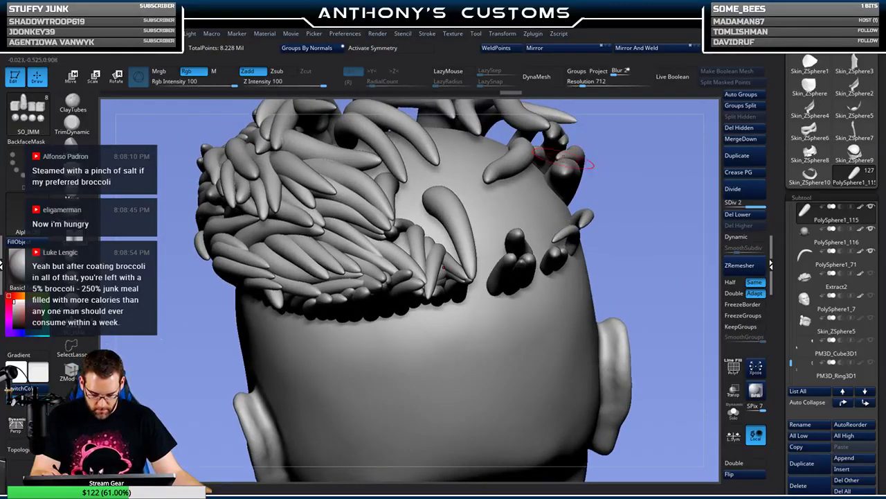
pyautogui.moveTo(457, 193); pyautogui.dragTo(479, 249)
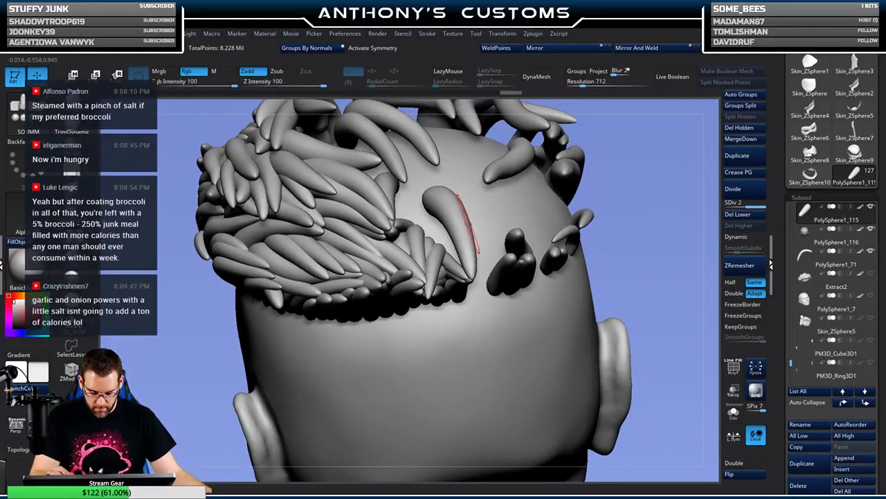
pyautogui.keyDown('shift'); pyautogui.moveTo(469, 225); pyautogui.dragTo(473, 220); pyautogui.keyUp('shift')
pyautogui.keyDown('alt'); pyautogui.click(431, 224); pyautogui.keyUp('alt')
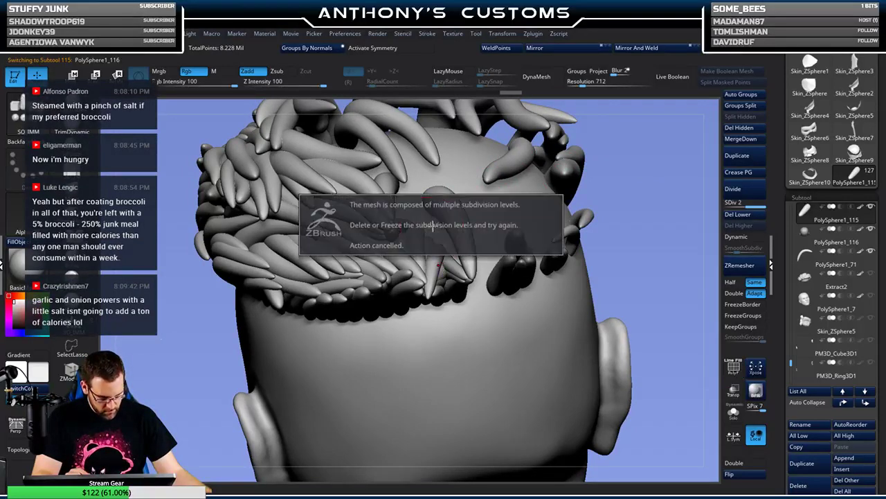
pyautogui.moveTo(621, 151)
pyautogui.mouseDown()
pyautogui.moveTo(624, 160)
pyautogui.moveTo(606, 151)
pyautogui.mouseUp()
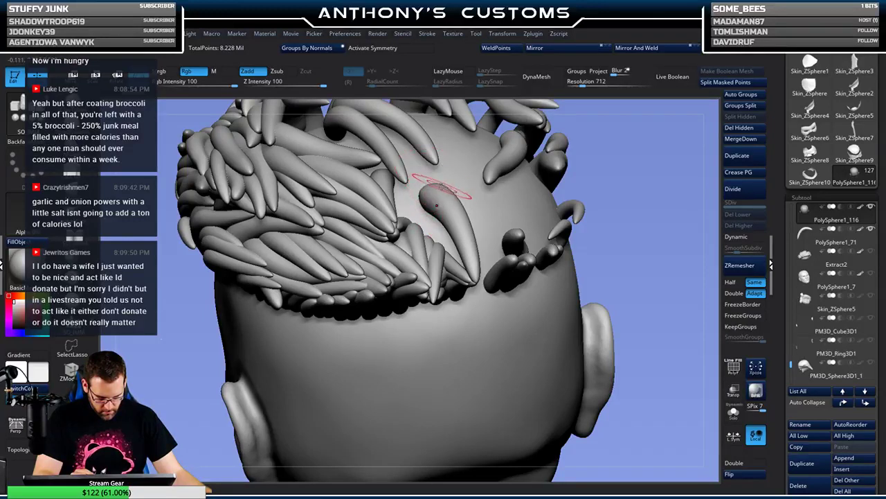
pyautogui.moveTo(418, 236); pyautogui.dragTo(418, 256)
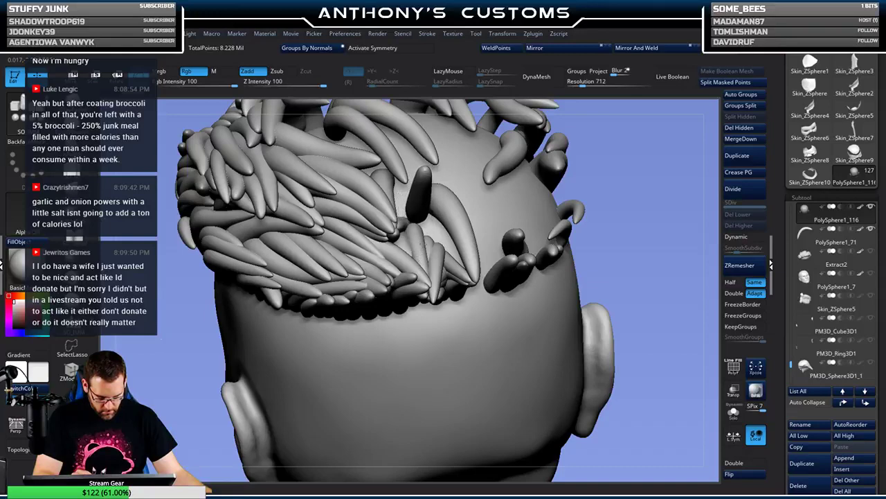
# - Apply Bend Curve to the new scalp strand, bending its end down to the long strand's tip and lowering its middle point
pyautogui.press('w')
pyautogui.click(381, 144)
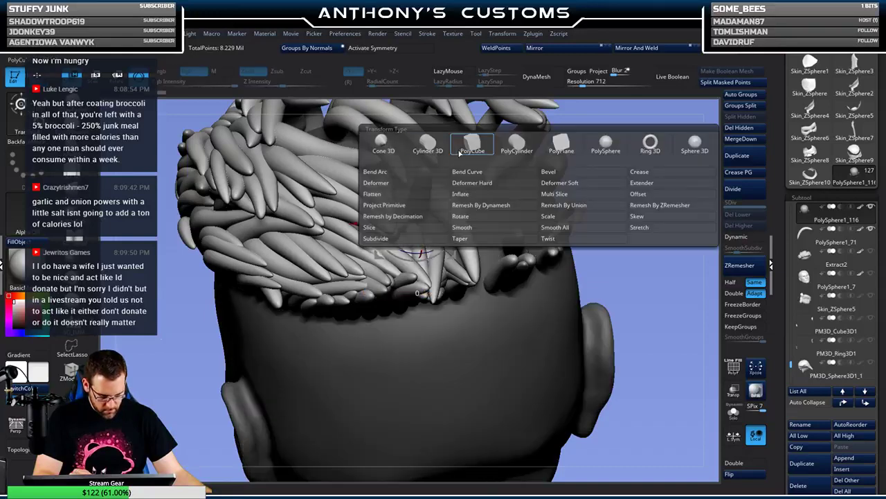
pyautogui.press('y')
pyautogui.moveTo(610, 158); pyautogui.dragTo(665, 160)
pyautogui.moveTo(432, 166); pyautogui.dragTo(477, 256)
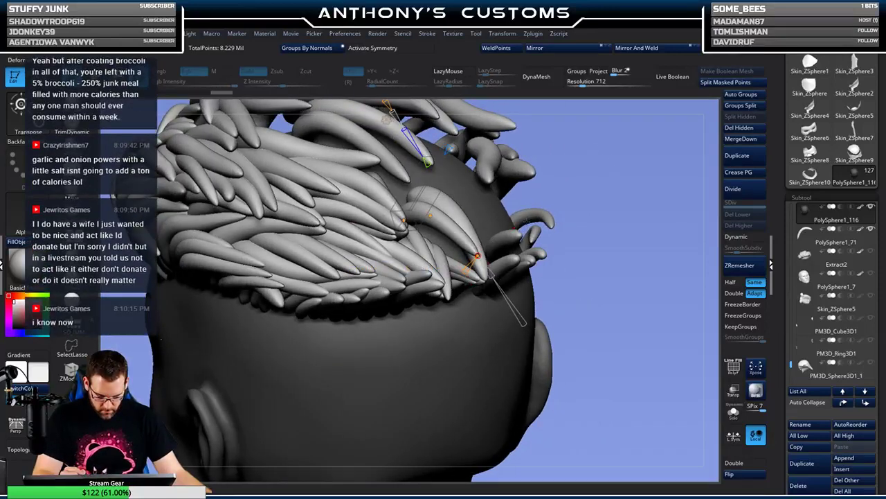
pyautogui.moveTo(596, 186); pyautogui.dragTo(582, 176)
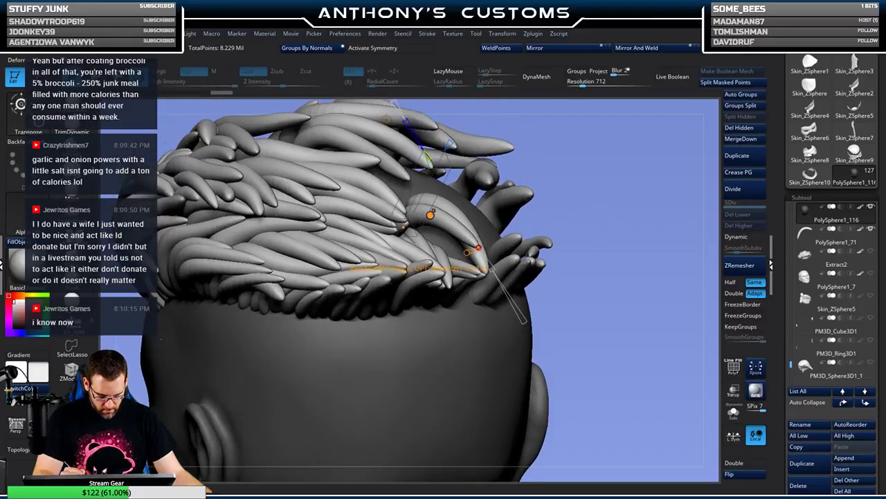
pyautogui.moveTo(430, 214); pyautogui.dragTo(433, 228)
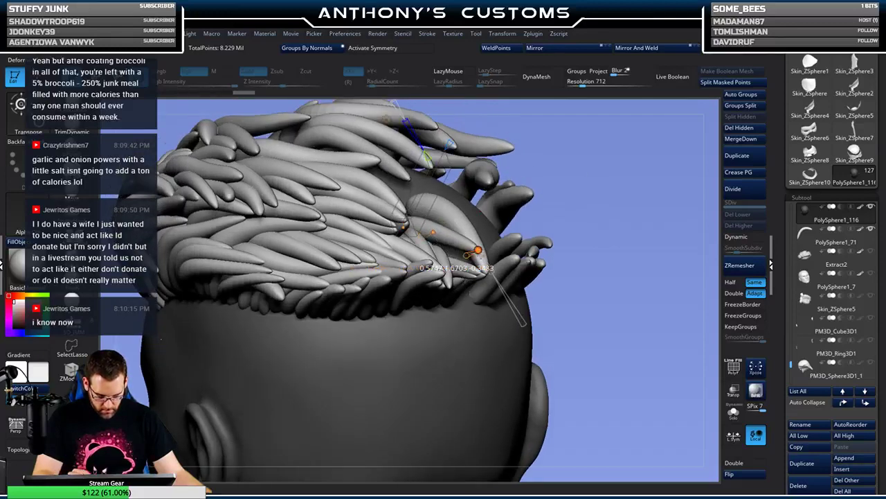
# - Adjust the scalp strand's root, middle and tip curve points so it lies close beside the long curved strand
pyautogui.moveTo(583, 206); pyautogui.dragTo(603, 155)
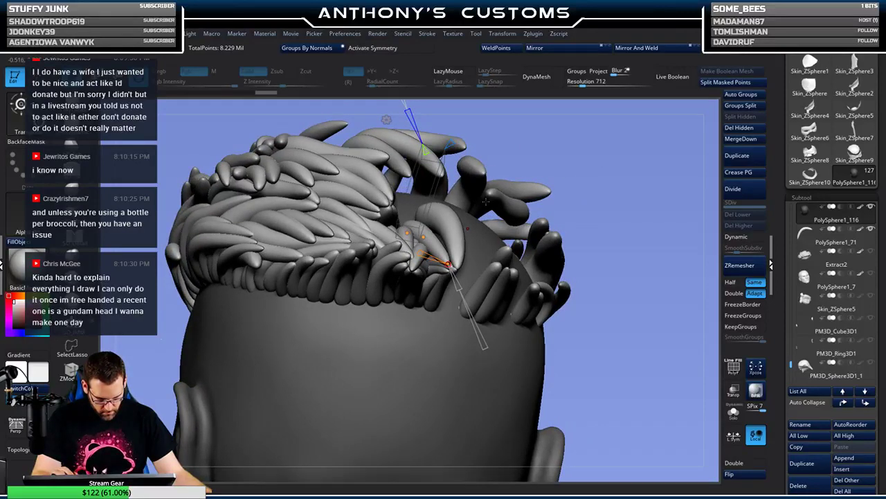
pyautogui.moveTo(549, 179); pyautogui.dragTo(549, 252)
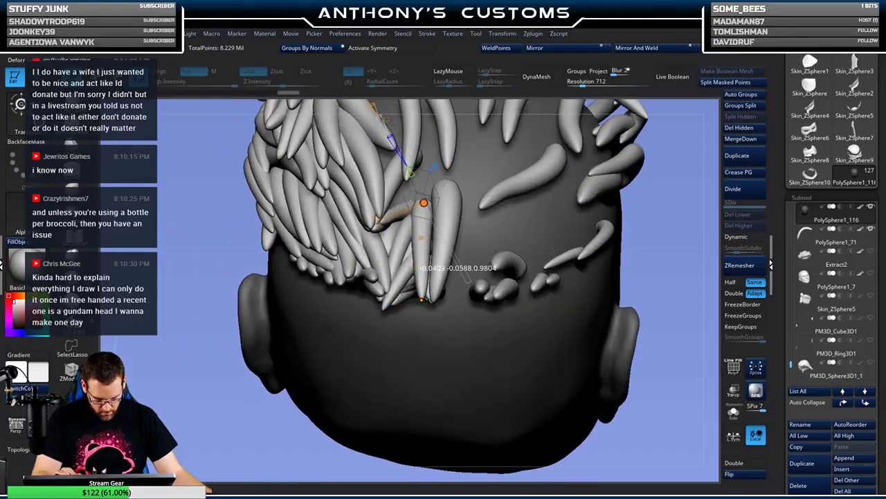
pyautogui.moveTo(656, 157); pyautogui.dragTo(632, 215)
pyautogui.moveTo(435, 180); pyautogui.dragTo(437, 174)
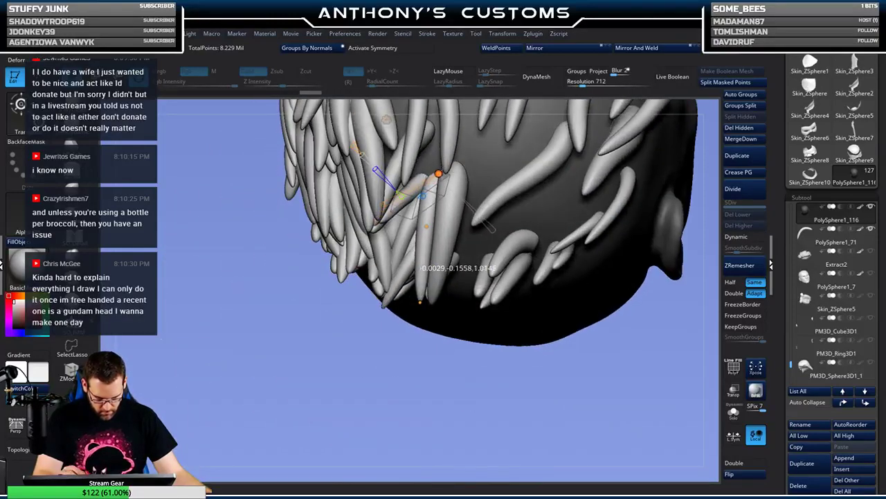
pyautogui.moveTo(346, 363); pyautogui.dragTo(432, 351)
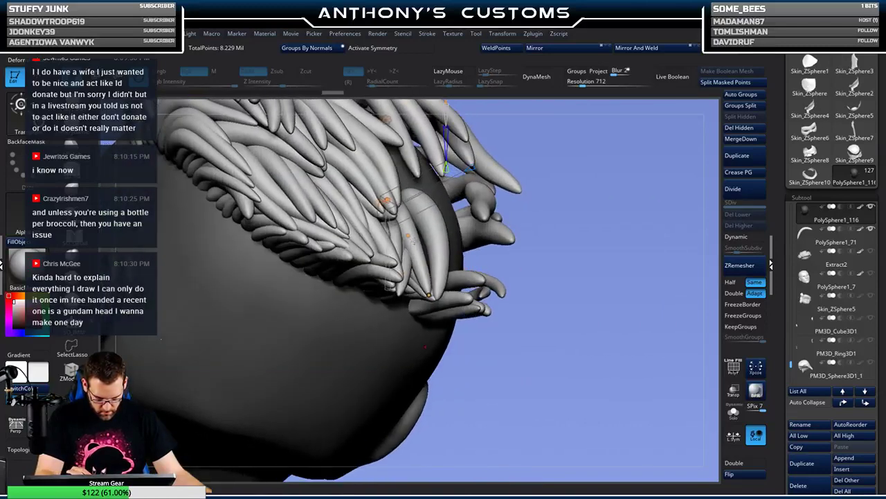
pyautogui.moveTo(408, 236); pyautogui.dragTo(409, 233)
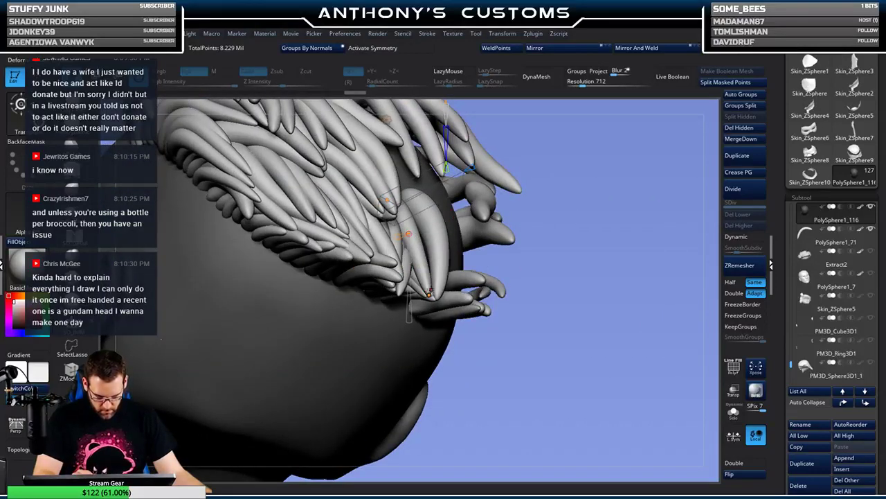
pyautogui.moveTo(429, 294); pyautogui.dragTo(426, 298)
pyautogui.moveTo(613, 210); pyautogui.dragTo(605, 256)
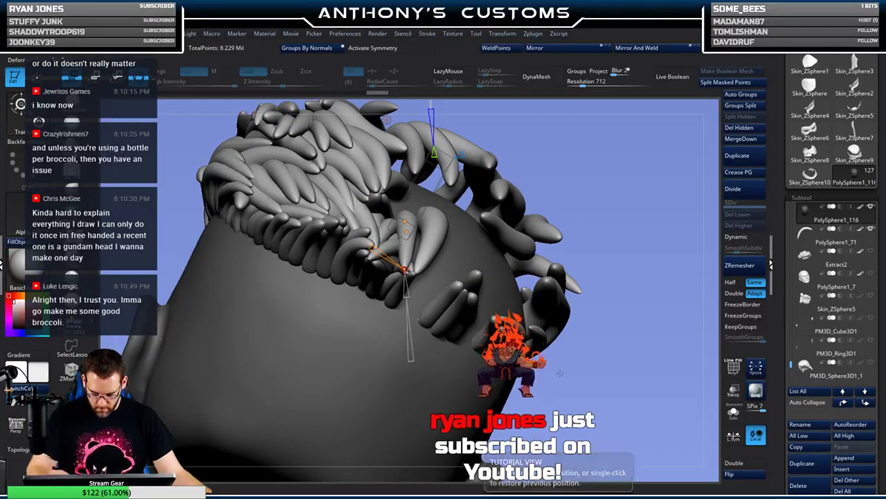
pyautogui.moveTo(560, 373); pyautogui.dragTo(672, 159)
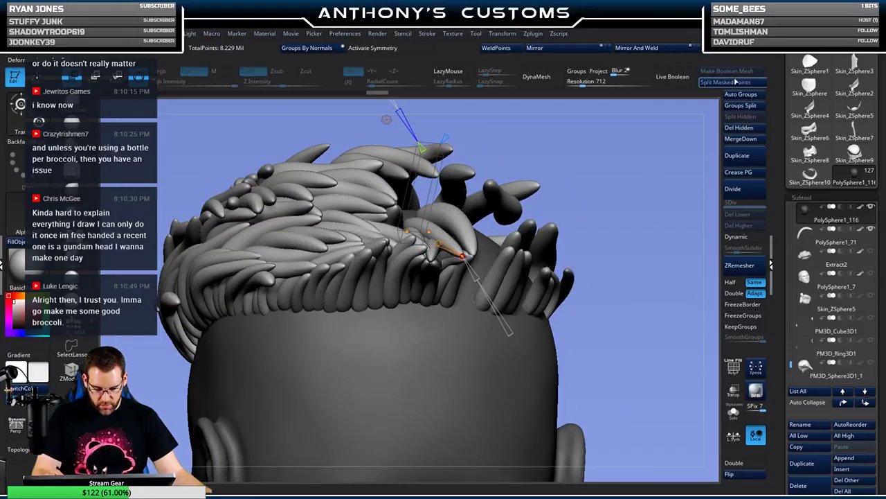
# - Split the masked points away from the strand beside the long curved one and subdivide it to level 3
pyautogui.click(759, 84)
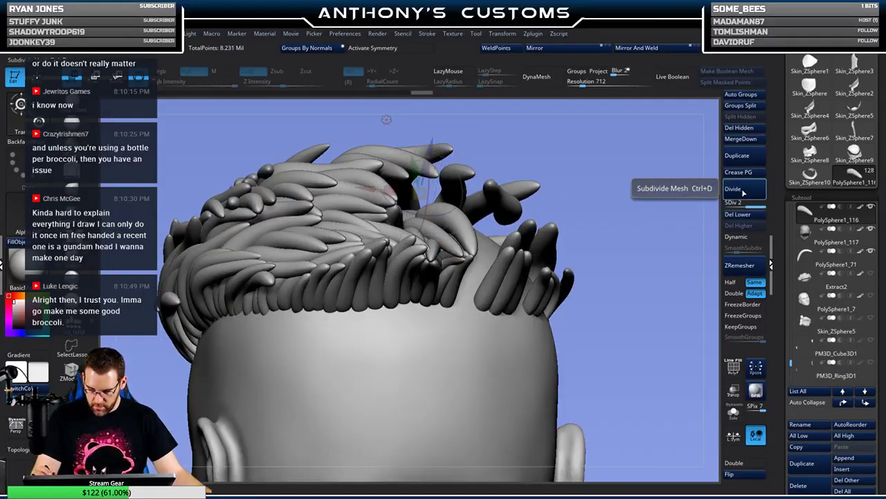
pyautogui.click(743, 191)
pyautogui.press('q')
# - Select the PolySphere1_117 head subtool and insert another strand on the scalp just above the last finished strand
pyautogui.moveTo(638, 211)
pyautogui.mouseDown()
pyautogui.moveTo(637, 228)
pyautogui.moveTo(632, 220)
pyautogui.mouseUp()
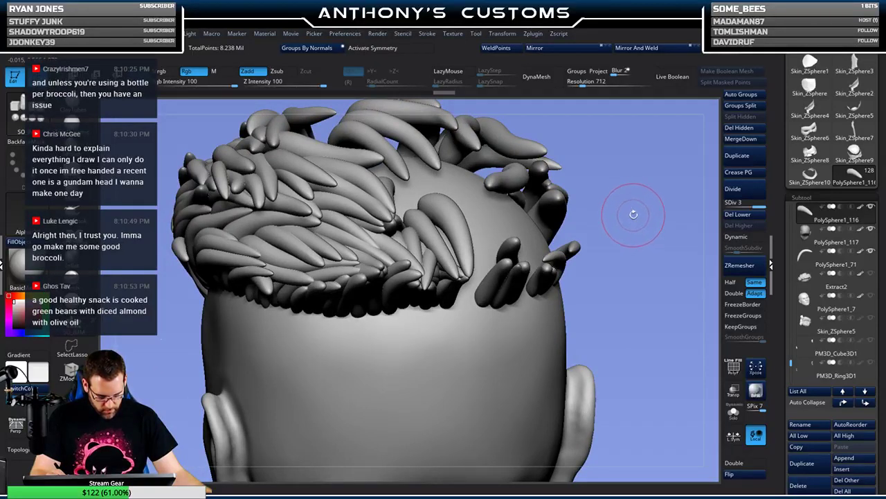
pyautogui.moveTo(629, 203)
pyautogui.mouseDown()
pyautogui.moveTo(625, 220)
pyautogui.moveTo(630, 215)
pyautogui.mouseUp()
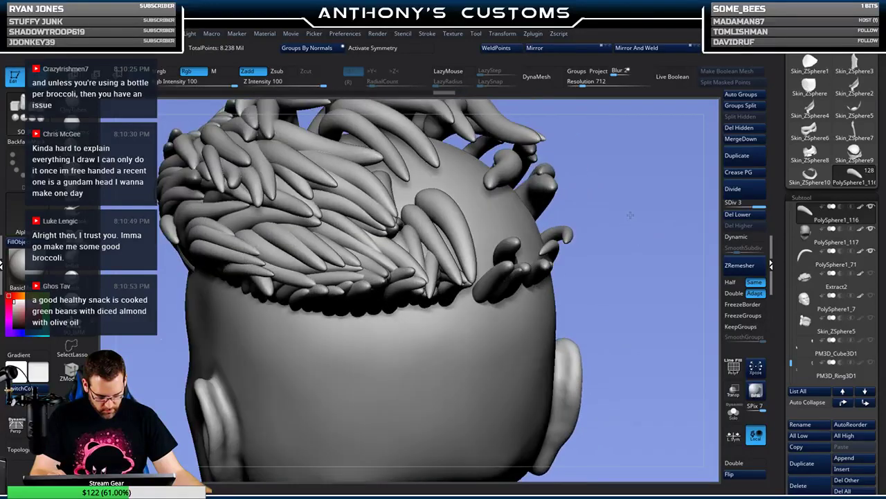
pyautogui.click(411, 202)
pyautogui.hotkey('shift', 'f')
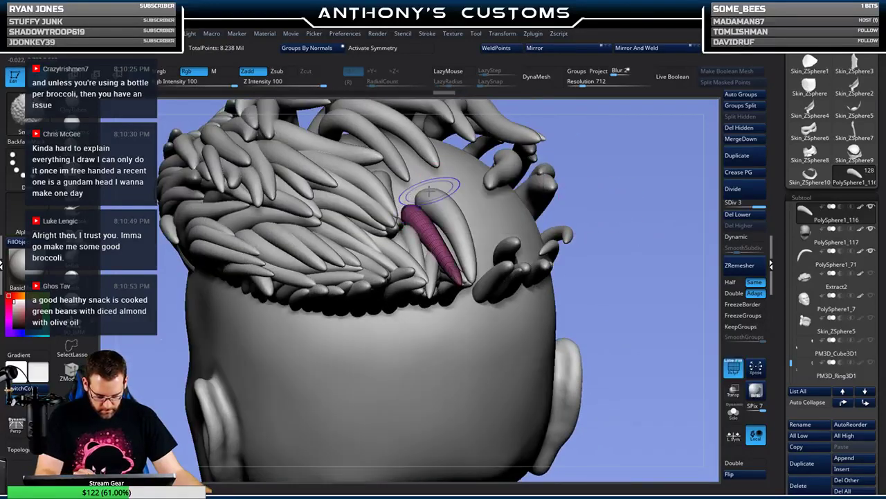
pyautogui.hotkey('shift', 'f')
pyautogui.click(442, 321)
pyautogui.keyDown('alt'); pyautogui.click(415, 192); pyautogui.keyUp('alt')
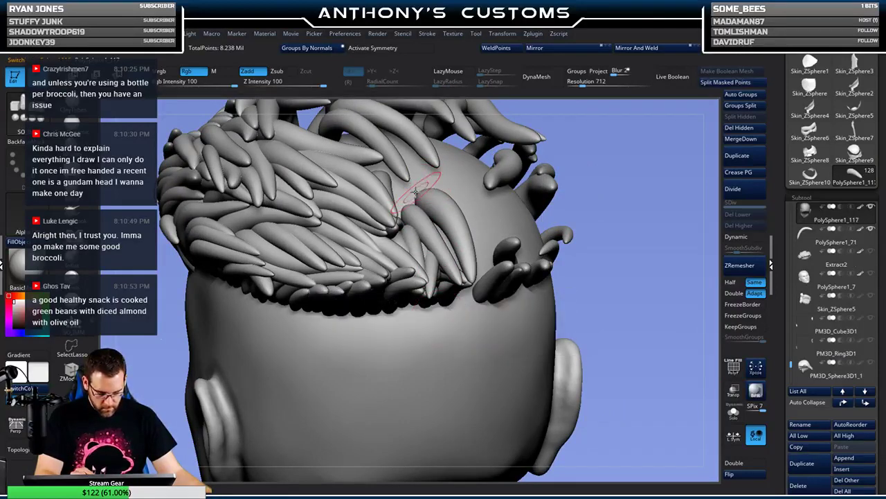
pyautogui.moveTo(411, 199); pyautogui.dragTo(418, 225)
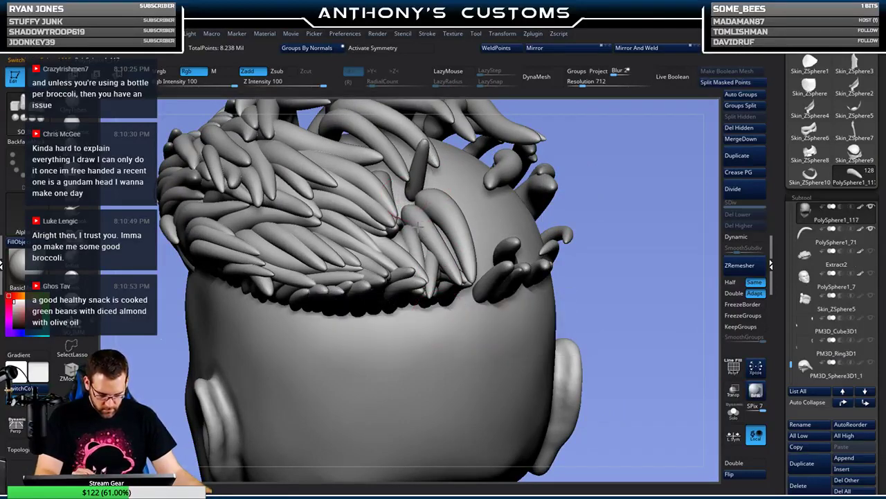
# - Apply Bend Curve to the new scalp strand and bend its end down to the tips of the long curved strands
pyautogui.press('w')
pyautogui.click(378, 125)
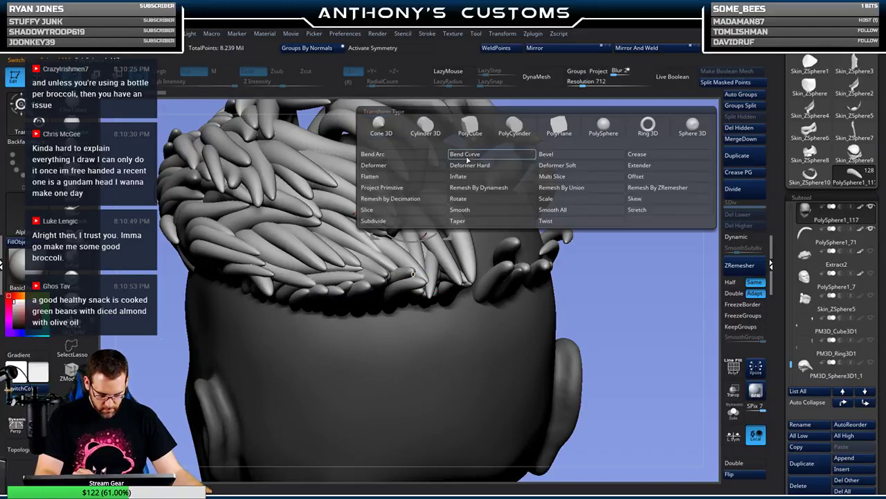
pyautogui.moveTo(618, 165); pyautogui.dragTo(566, 206)
pyautogui.moveTo(465, 264); pyautogui.dragTo(450, 297)
pyautogui.moveTo(610, 155); pyautogui.dragTo(703, 147)
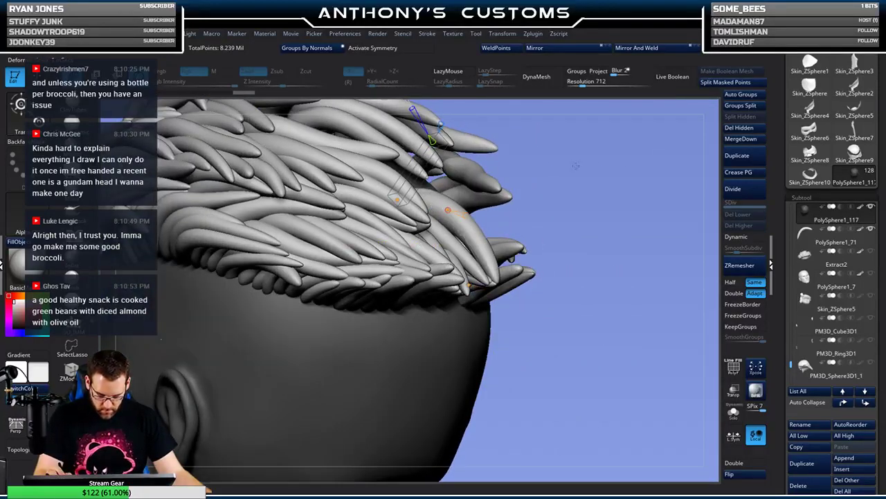
pyautogui.moveTo(575, 166); pyautogui.dragTo(499, 172)
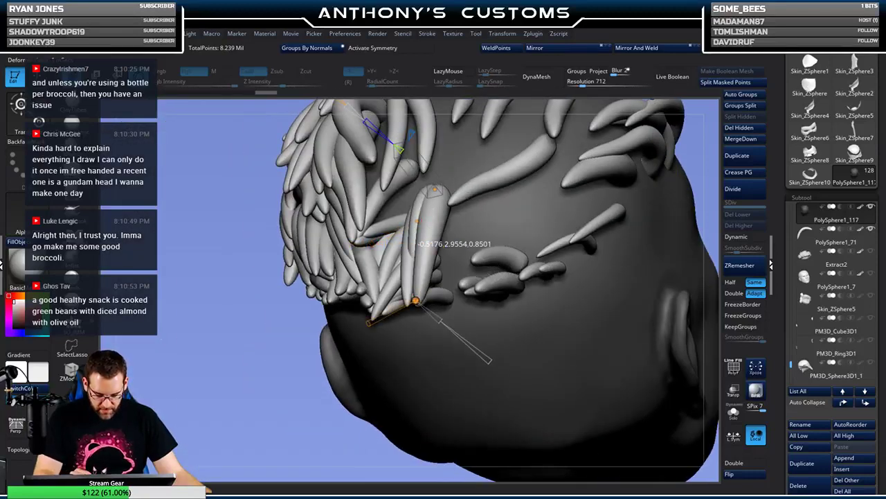
pyautogui.moveTo(450, 339); pyautogui.dragTo(395, 335)
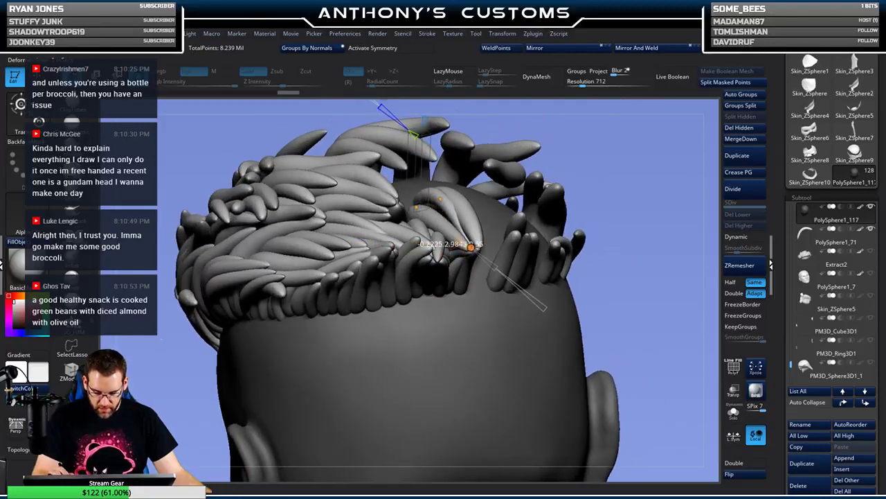
# - Fine-tune the bent strand's middle and tip curve points so it hugs the scalp alongside the long curved strands
pyautogui.moveTo(630, 160); pyautogui.dragTo(578, 165)
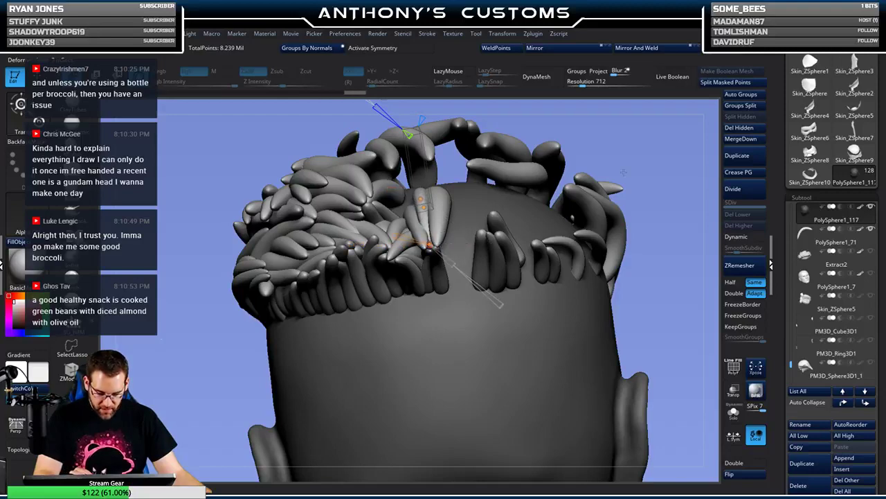
pyautogui.moveTo(624, 171); pyautogui.dragTo(602, 201)
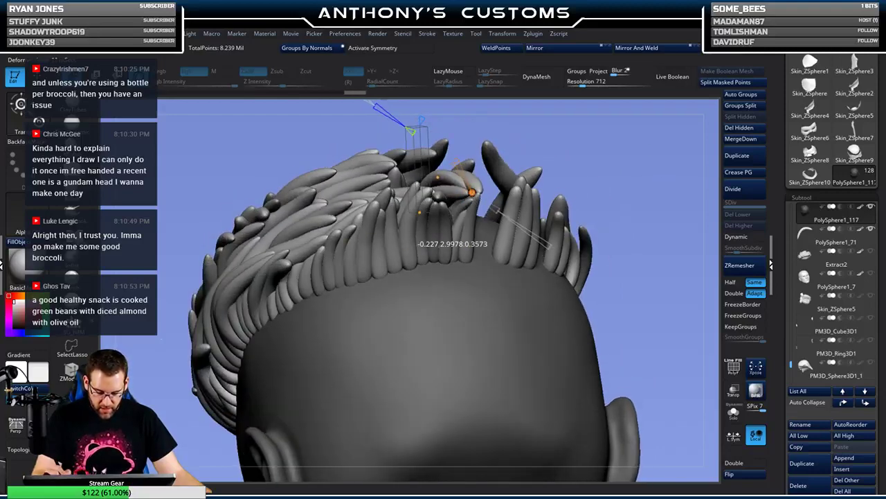
pyautogui.moveTo(630, 156); pyautogui.dragTo(678, 190)
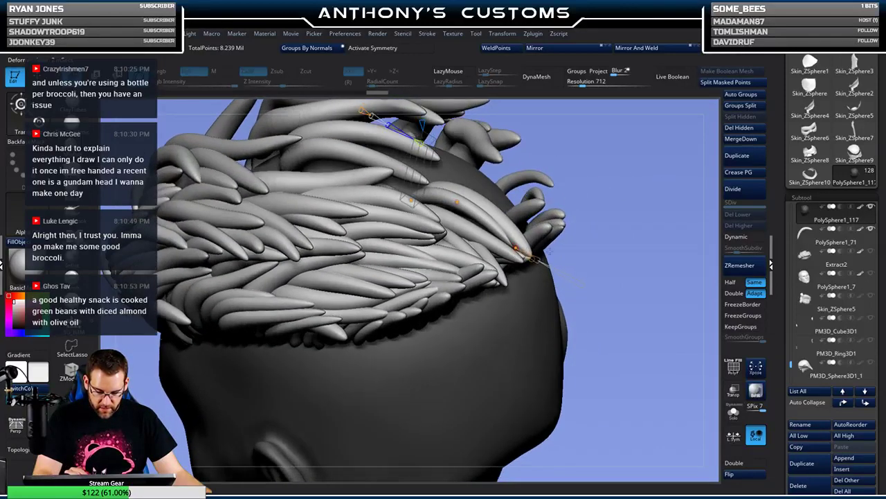
pyautogui.moveTo(613, 216); pyautogui.dragTo(574, 304)
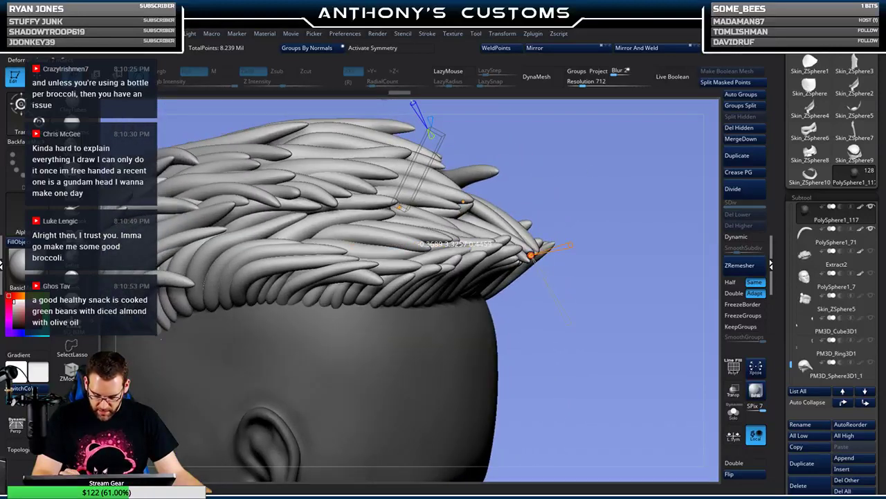
pyautogui.moveTo(617, 211)
pyautogui.mouseDown()
pyautogui.moveTo(612, 234)
pyautogui.moveTo(603, 207)
pyautogui.mouseUp()
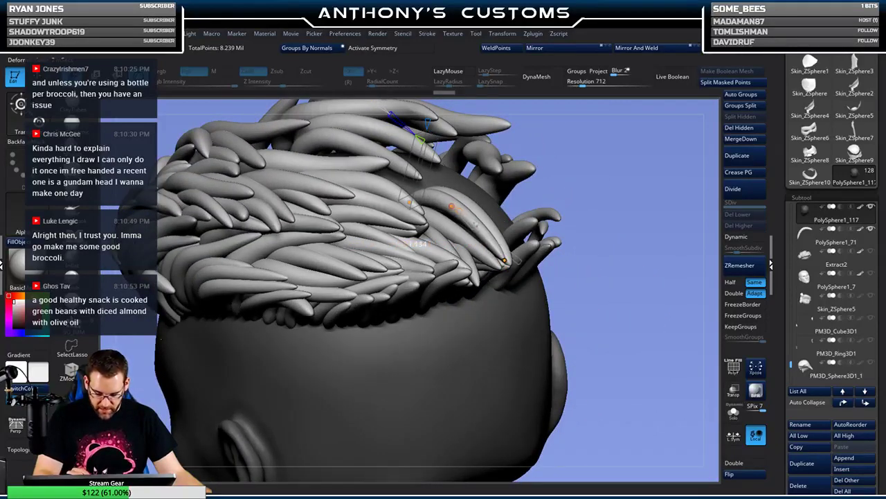
pyautogui.moveTo(641, 183); pyautogui.dragTo(630, 253)
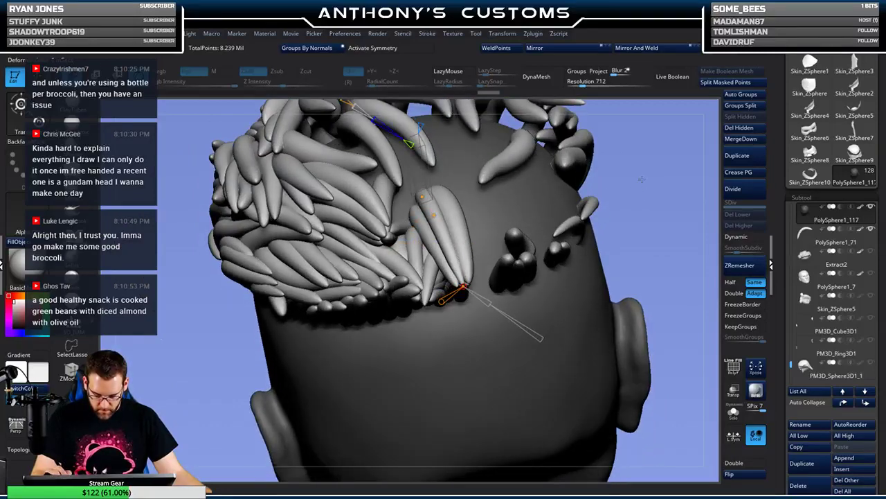
pyautogui.moveTo(641, 179); pyautogui.dragTo(634, 198)
pyautogui.moveTo(470, 309); pyautogui.dragTo(470, 312)
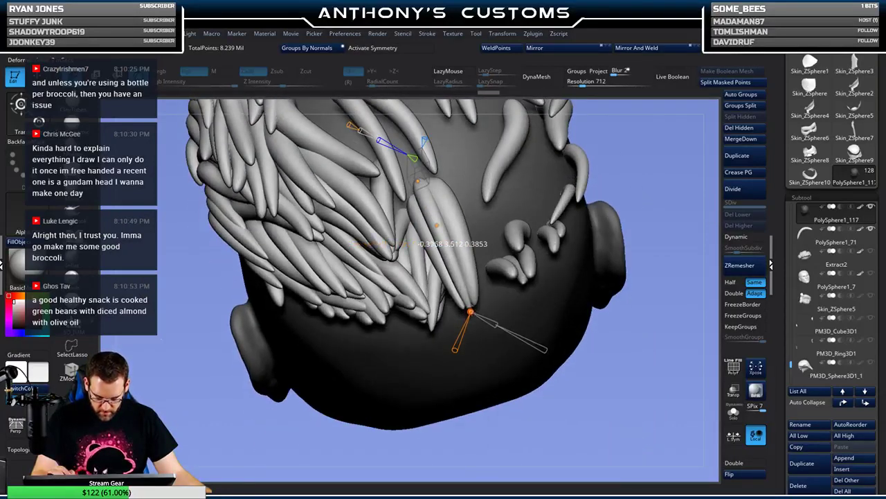
pyautogui.moveTo(668, 210); pyautogui.dragTo(666, 126)
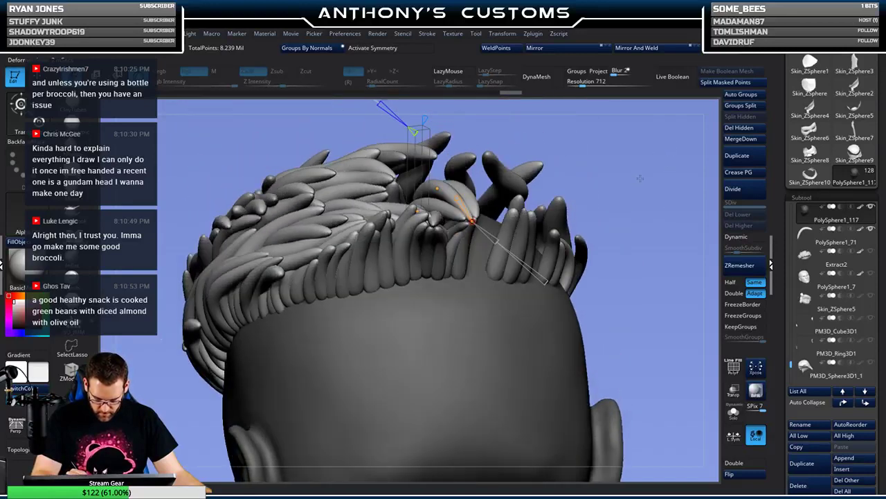
# - Split the masked points away from the bent scalp strand and subdivide it to level 3
pyautogui.press('q')
pyautogui.moveTo(659, 174); pyautogui.dragTo(700, 141)
pyautogui.click(761, 81)
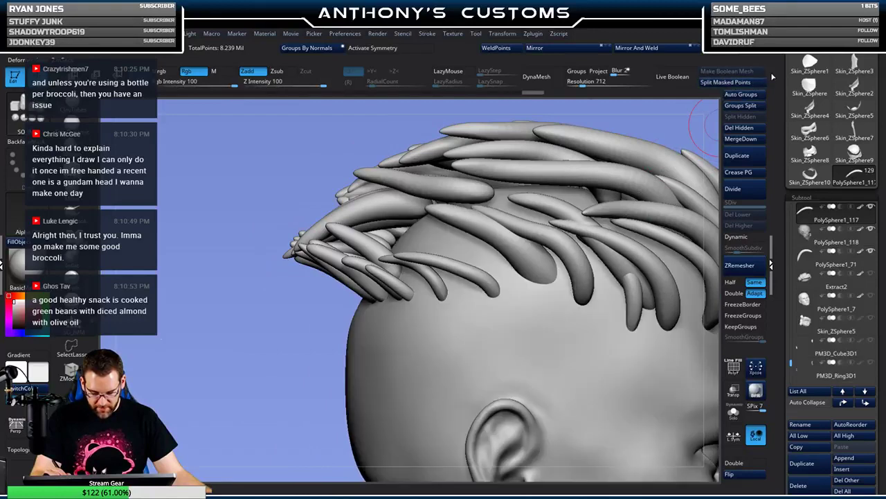
# - Select the PolySphere1_118 head subtool and insert another strand at the root of the grouped long scalp strands
pyautogui.moveTo(304, 350); pyautogui.dragTo(367, 353)
pyautogui.keyDown('alt'); pyautogui.click(392, 352); pyautogui.keyUp('alt')
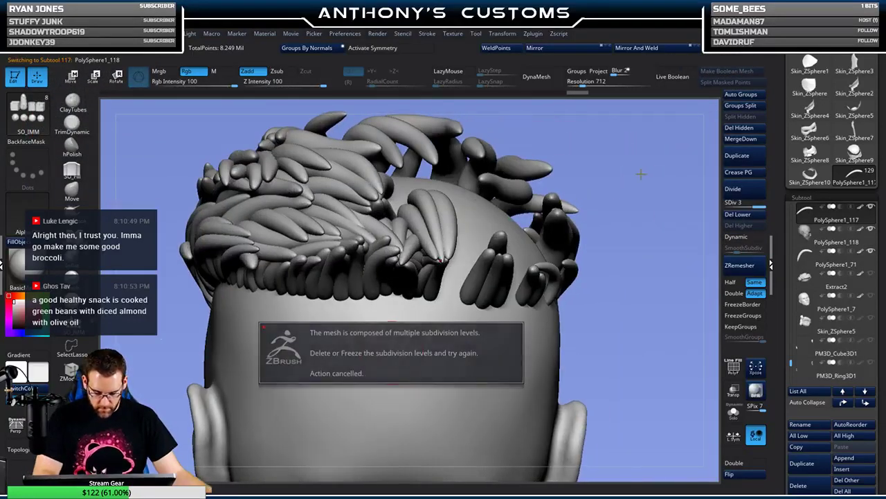
pyautogui.moveTo(628, 189)
pyautogui.mouseDown()
pyautogui.moveTo(443, 250)
pyautogui.moveTo(628, 189)
pyautogui.moveTo(526, 176)
pyautogui.moveTo(614, 163)
pyautogui.moveTo(631, 148)
pyautogui.moveTo(620, 149)
pyautogui.mouseUp()
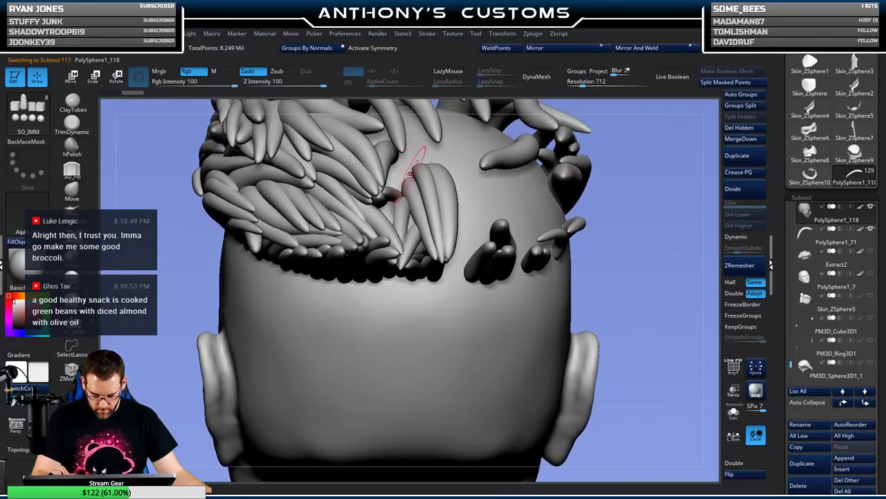
pyautogui.moveTo(410, 174); pyautogui.dragTo(407, 113)
# - Apply Bend Curve to the inserted strand and pull its end down over the neighbouring long strands
pyautogui.press('w')
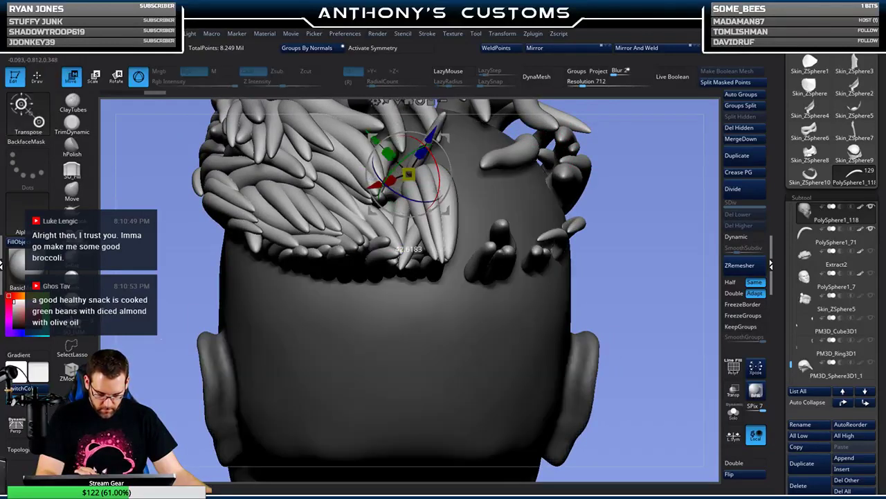
pyautogui.moveTo(410, 247); pyautogui.dragTo(407, 248)
pyautogui.click(375, 101)
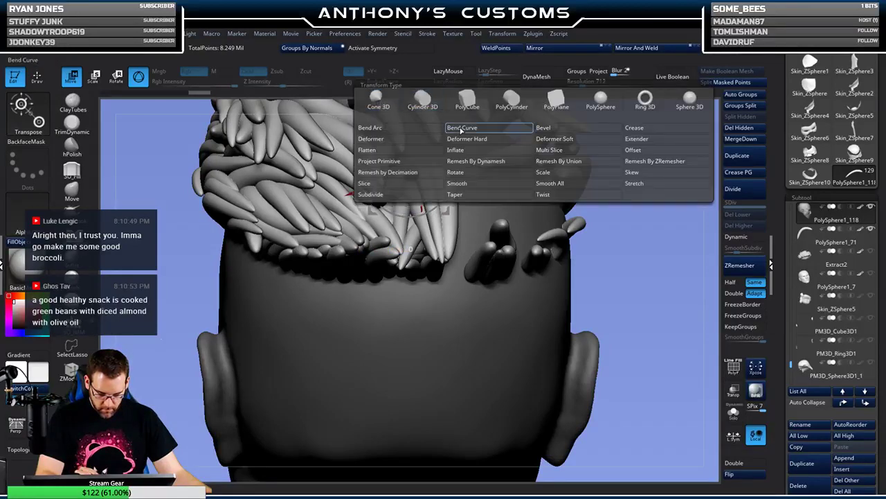
pyautogui.click(461, 128)
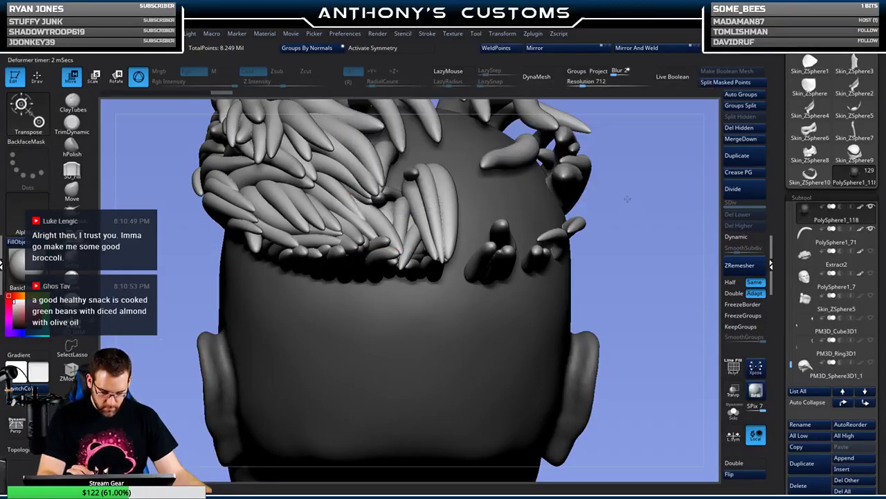
pyautogui.moveTo(628, 187); pyautogui.dragTo(568, 228)
pyautogui.moveTo(438, 180); pyautogui.dragTo(447, 222)
pyautogui.moveTo(571, 152); pyautogui.dragTo(563, 147)
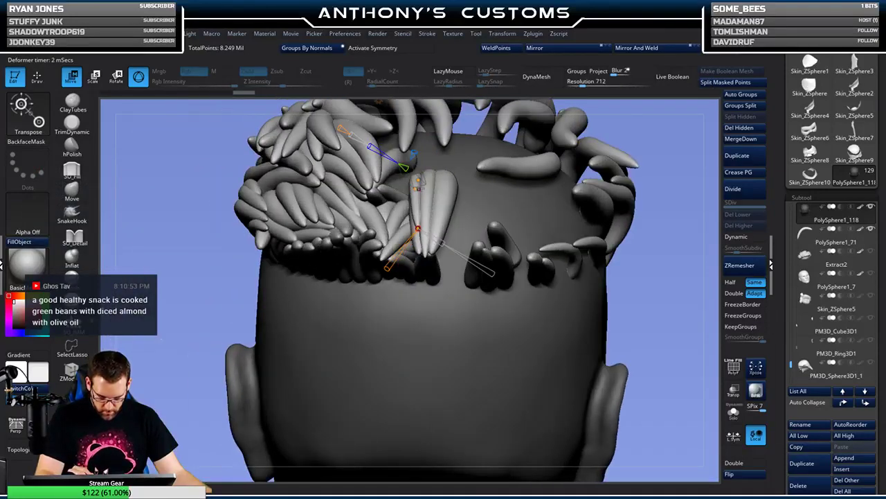
# - Adjust the strand's curve points so it arches down closely beside the group of long strands
pyautogui.moveTo(661, 124)
pyautogui.mouseDown()
pyautogui.moveTo(643, 149)
pyautogui.moveTo(642, 126)
pyautogui.mouseUp()
pyautogui.press('q')
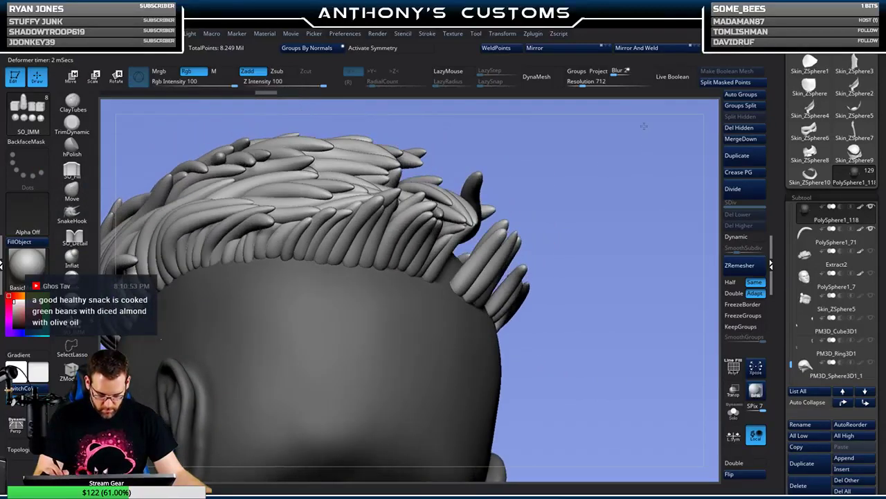
pyautogui.press('w')
pyautogui.moveTo(593, 149); pyautogui.dragTo(583, 151)
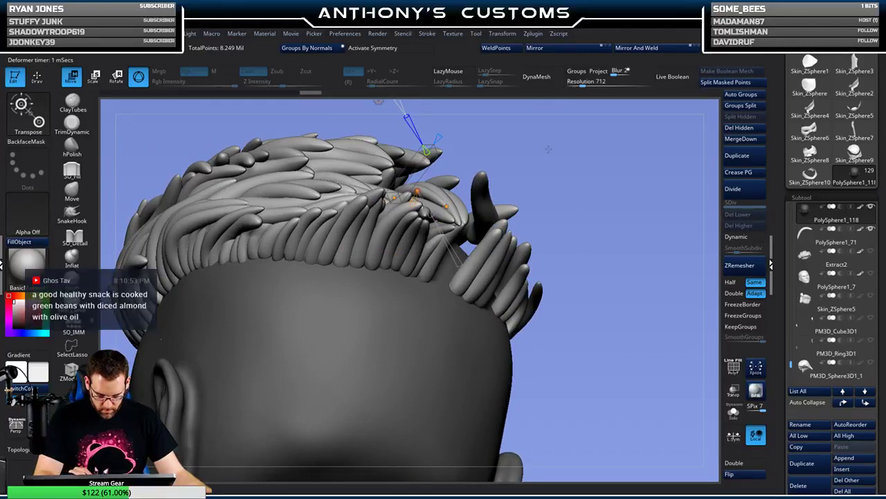
pyautogui.moveTo(555, 172); pyautogui.dragTo(541, 179)
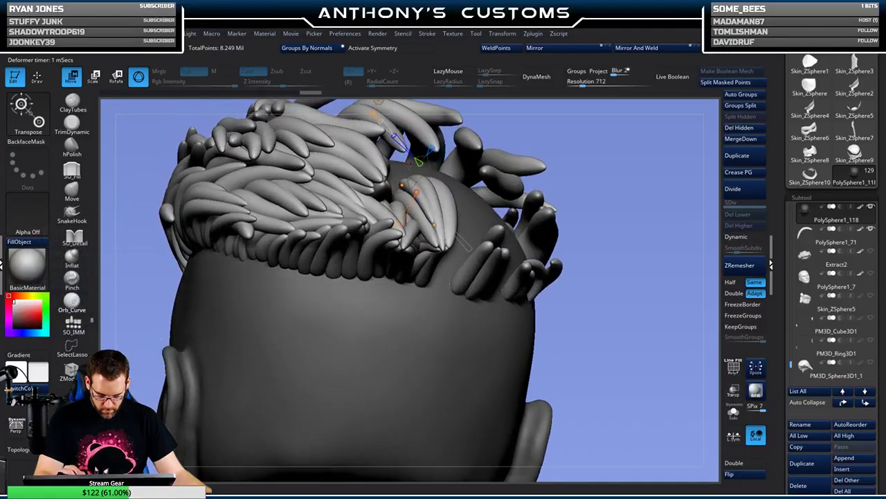
pyautogui.moveTo(603, 148)
pyautogui.mouseDown()
pyautogui.moveTo(609, 207)
pyautogui.moveTo(632, 164)
pyautogui.moveTo(637, 99)
pyautogui.mouseUp()
pyautogui.press('q')
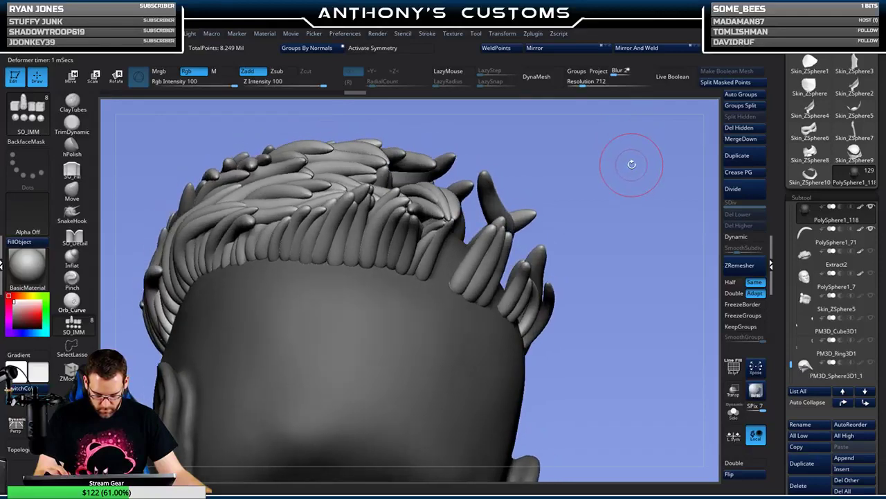
# - Display the polygon wireframe and refine the strand's middle curve point so it rests against the adjacent long strand
pyautogui.hotkey('shift', 'f')
pyautogui.moveTo(611, 172); pyautogui.dragTo(610, 164)
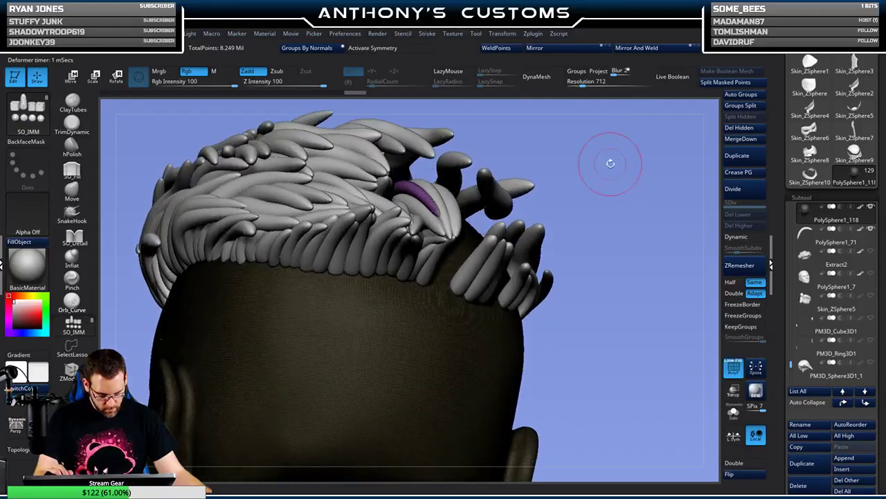
pyautogui.keyDown('alt'); pyautogui.moveTo(601, 253); pyautogui.dragTo(506, 242); pyautogui.keyUp('alt')
pyautogui.press('w')
pyautogui.moveTo(379, 312); pyautogui.dragTo(351, 185)
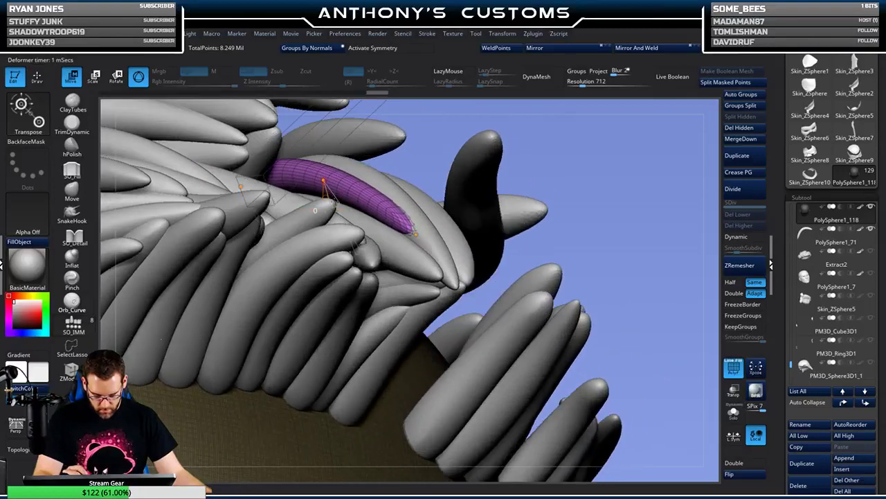
# - Split the masked points away from the wireframed strand and subdivide it to level 2
pyautogui.press('q')
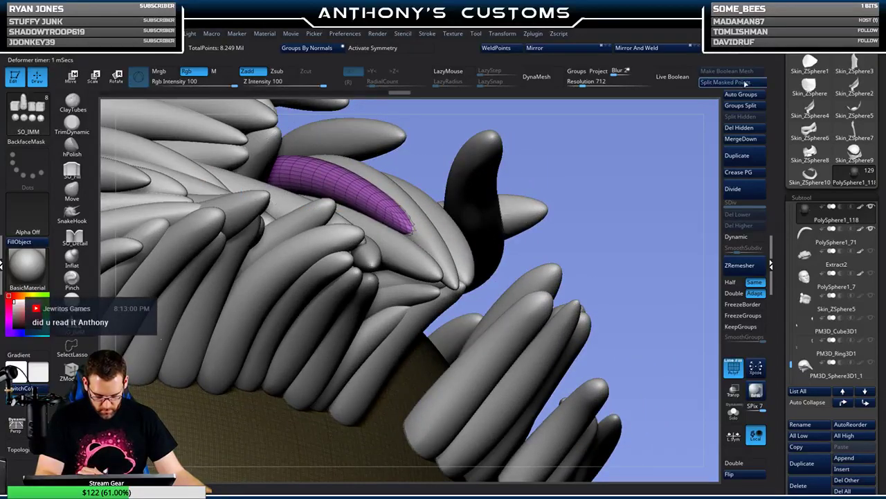
pyautogui.click(725, 83)
pyautogui.click(733, 189)
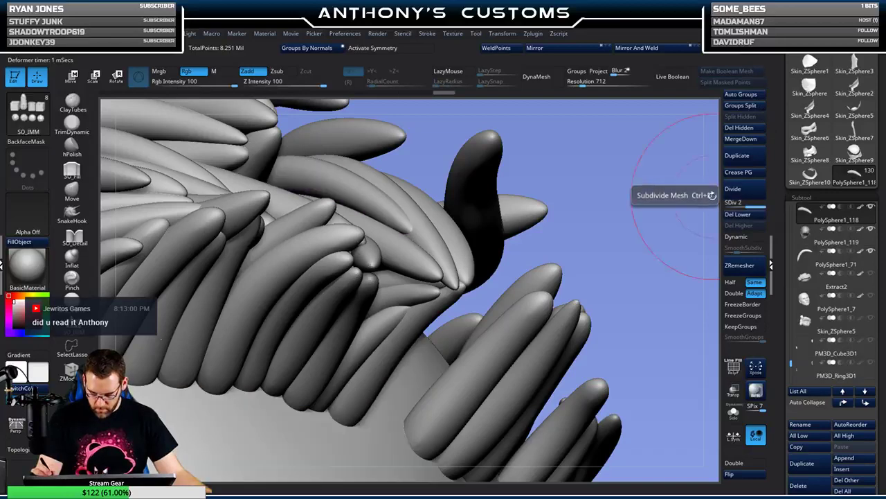
pyautogui.keyDown('alt'); pyautogui.moveTo(628, 219); pyautogui.dragTo(629, 198); pyautogui.keyUp('alt')
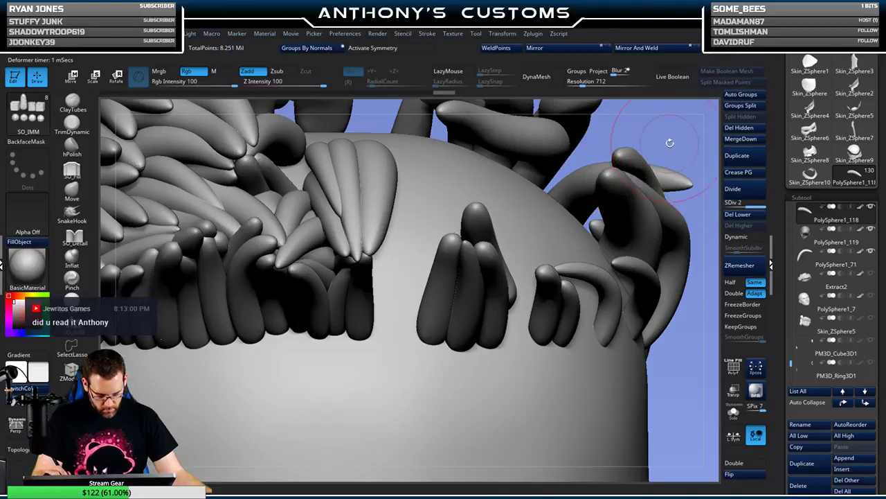
# - Select the PolySphere1_119 head subtool and insert a new strand on the scalp above the grouped long strands
pyautogui.moveTo(669, 143); pyautogui.dragTo(615, 217)
pyautogui.hotkey('shift', 'f')
pyautogui.hotkey('shift', 'f')
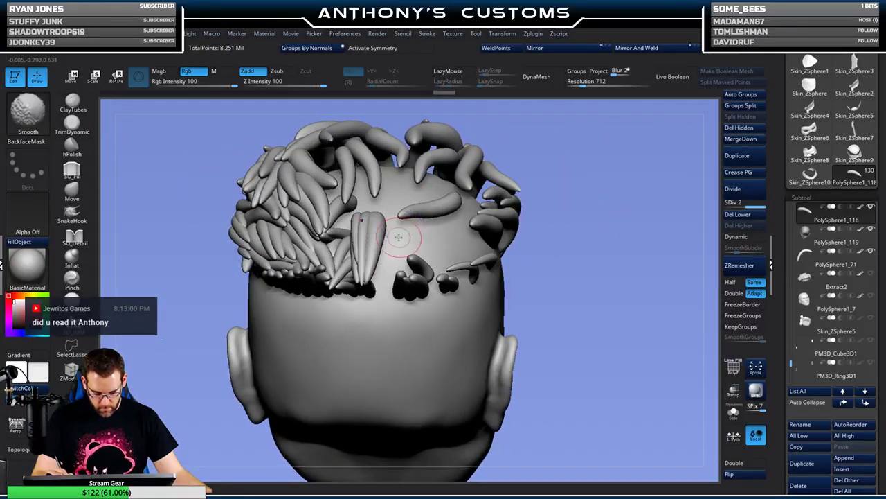
pyautogui.keyDown('alt'); pyautogui.click(384, 318); pyautogui.keyUp('alt')
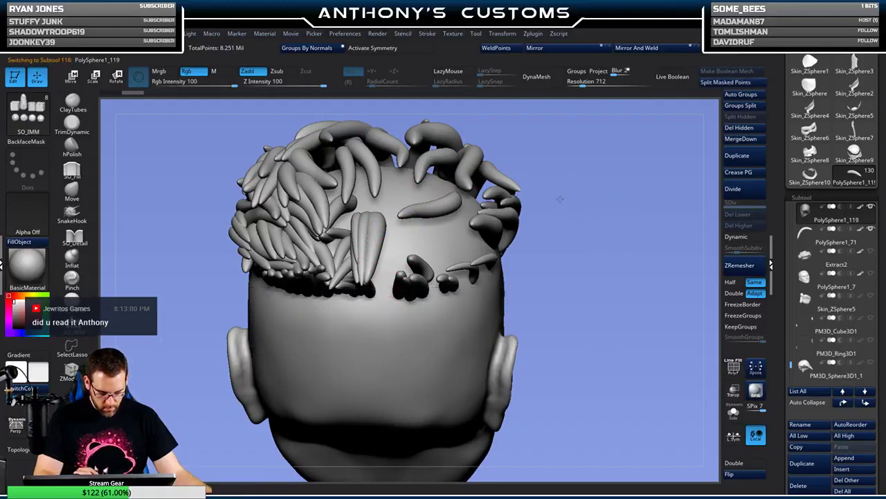
pyautogui.moveTo(563, 197)
pyautogui.mouseDown()
pyautogui.moveTo(545, 176)
pyautogui.moveTo(592, 175)
pyautogui.moveTo(574, 199)
pyautogui.moveTo(564, 185)
pyautogui.moveTo(573, 140)
pyautogui.moveTo(535, 154)
pyautogui.mouseUp()
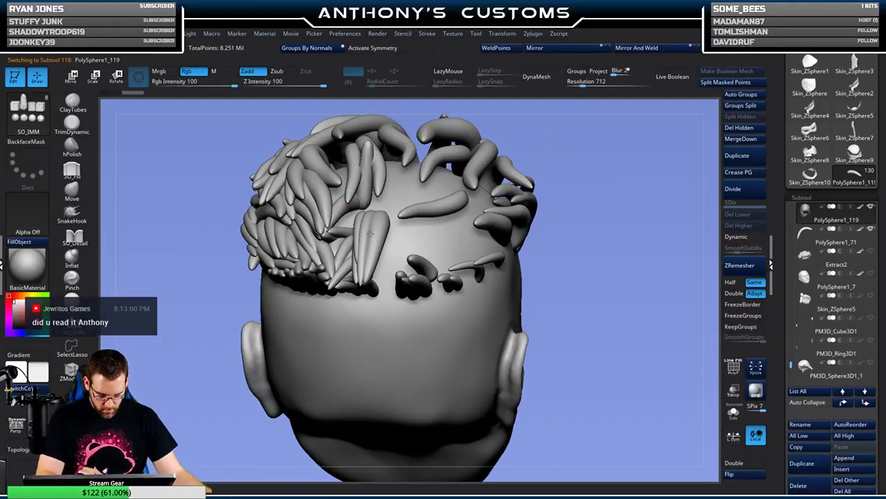
# - Apply a Bend Curve deformer to the new scalp strand and pull its curve points toward the neighbouring long strands
pyautogui.press('w')
pyautogui.click(328, 135)
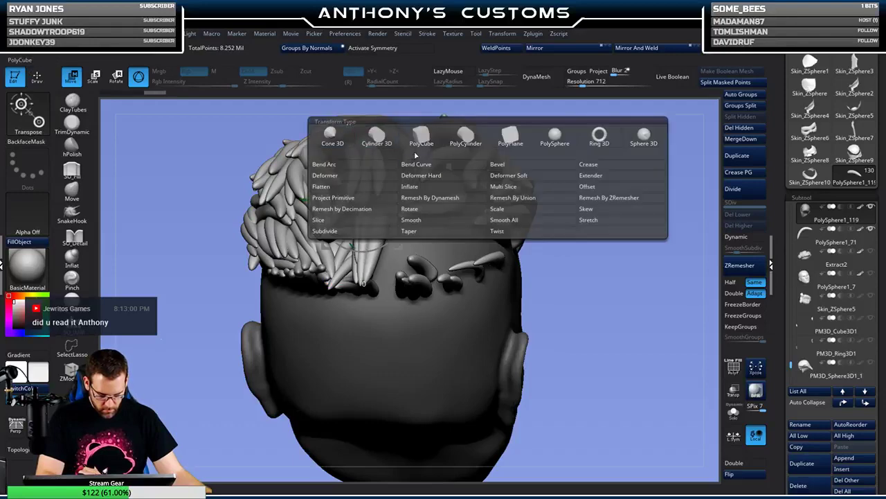
pyautogui.click(416, 162)
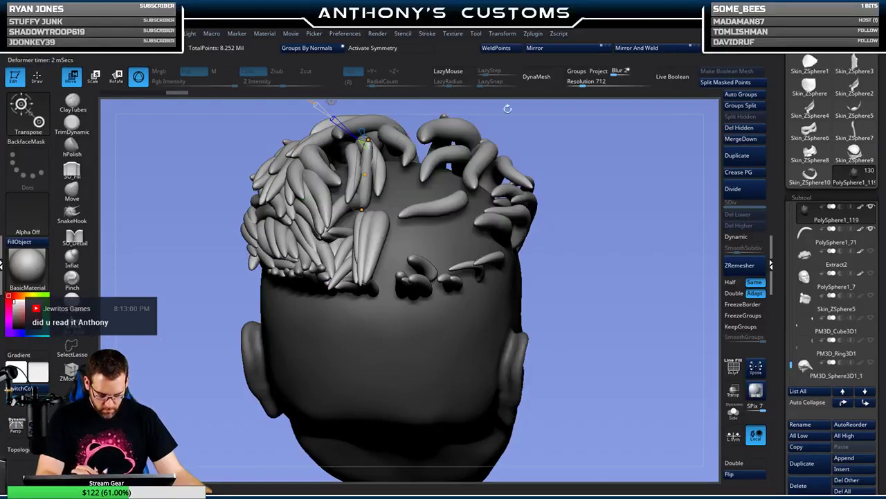
pyautogui.moveTo(507, 108); pyautogui.dragTo(526, 156)
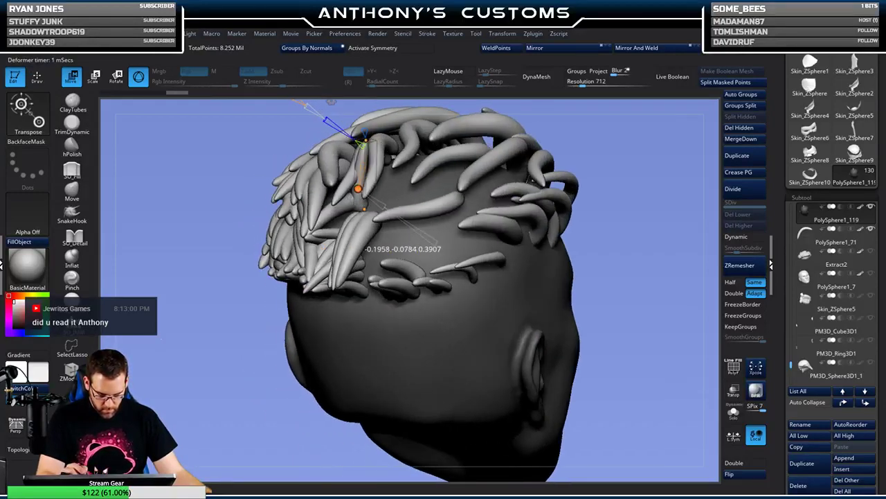
pyautogui.moveTo(365, 139); pyautogui.dragTo(340, 179)
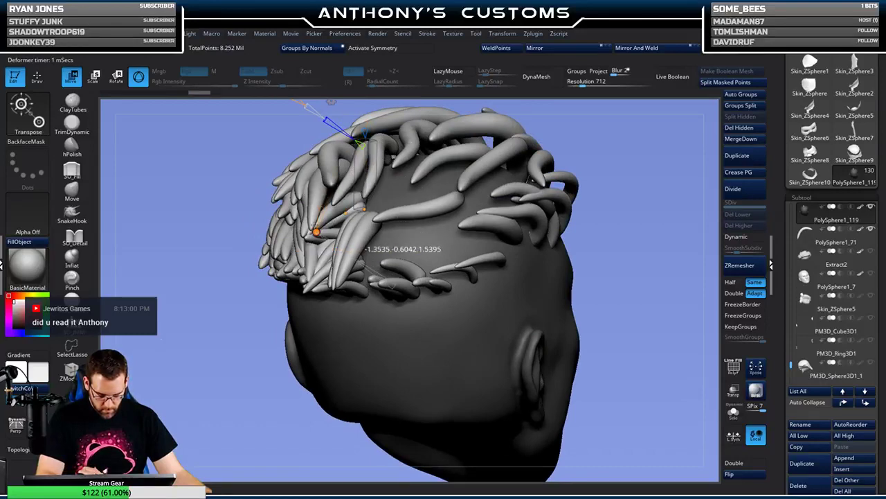
# - Refine the strand's curve points from several sides so it lies against the scalp above the grouped long strands
pyautogui.moveTo(282, 416); pyautogui.dragTo(289, 399)
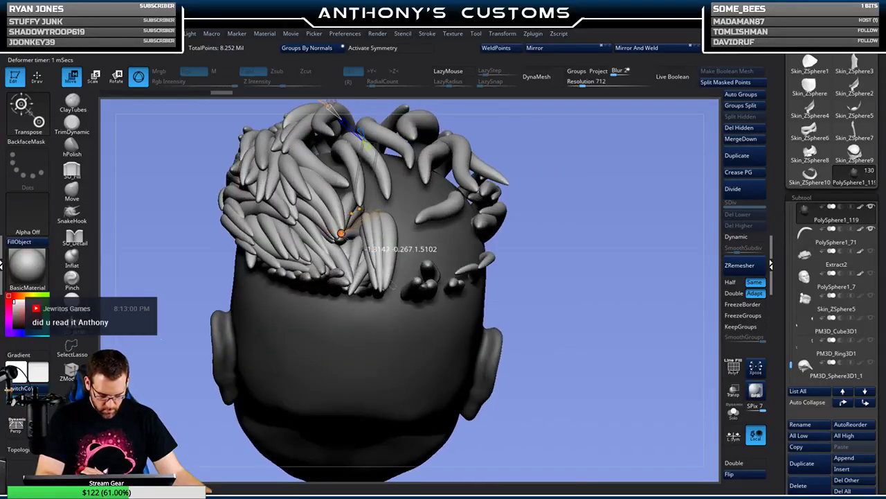
pyautogui.moveTo(566, 140); pyautogui.dragTo(470, 144)
pyautogui.moveTo(341, 236)
pyautogui.mouseDown()
pyautogui.moveTo(337, 227)
pyautogui.moveTo(371, 249)
pyautogui.moveTo(478, 271)
pyautogui.moveTo(471, 197)
pyautogui.mouseUp()
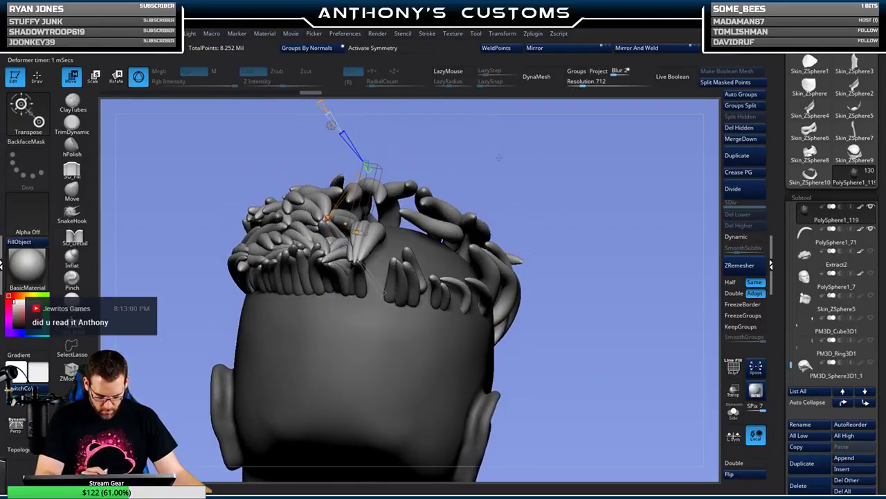
pyautogui.moveTo(499, 157)
pyautogui.mouseDown()
pyautogui.moveTo(471, 203)
pyautogui.moveTo(410, 201)
pyautogui.moveTo(413, 263)
pyautogui.mouseUp()
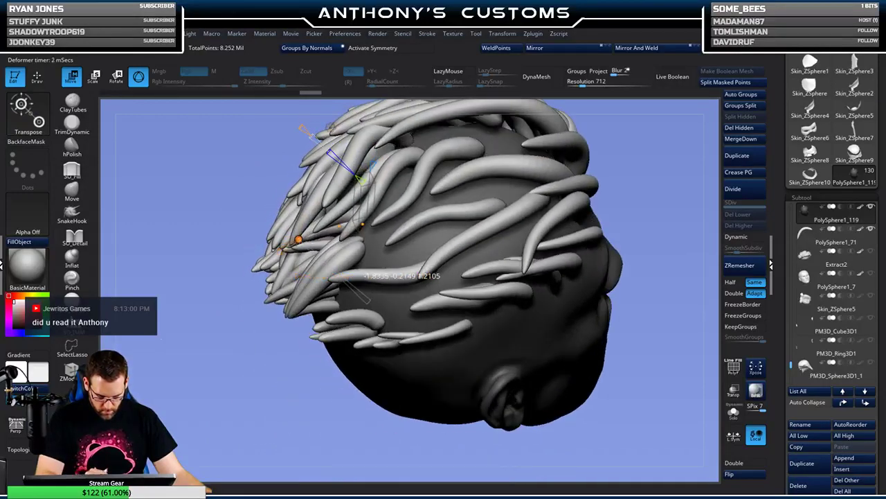
pyautogui.moveTo(293, 389); pyautogui.dragTo(344, 241)
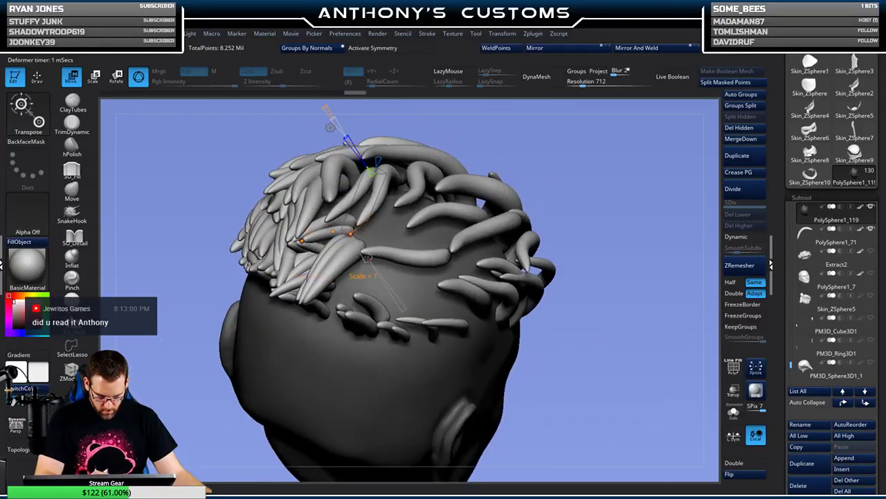
# - Finish the bent strand and insert another one above the long strands on the PolySphere1_120 head subtool
pyautogui.press('q')
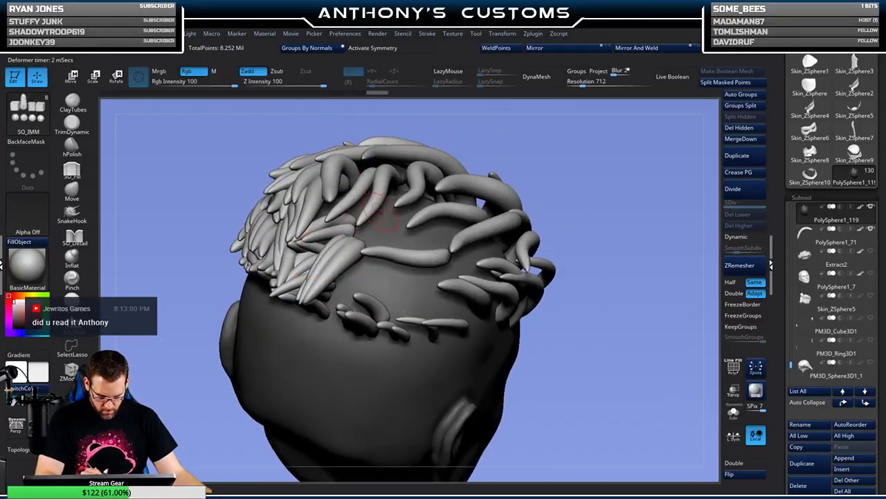
pyautogui.moveTo(582, 189); pyautogui.dragTo(621, 173)
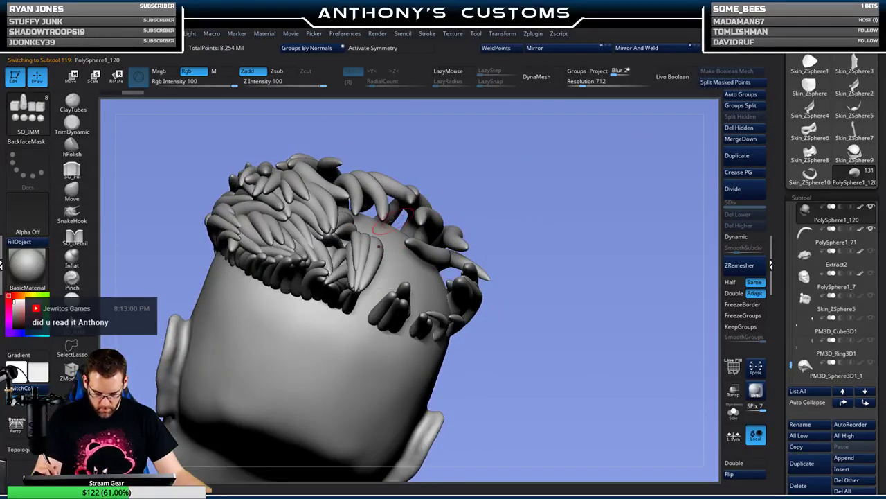
pyautogui.moveTo(513, 158); pyautogui.dragTo(519, 187)
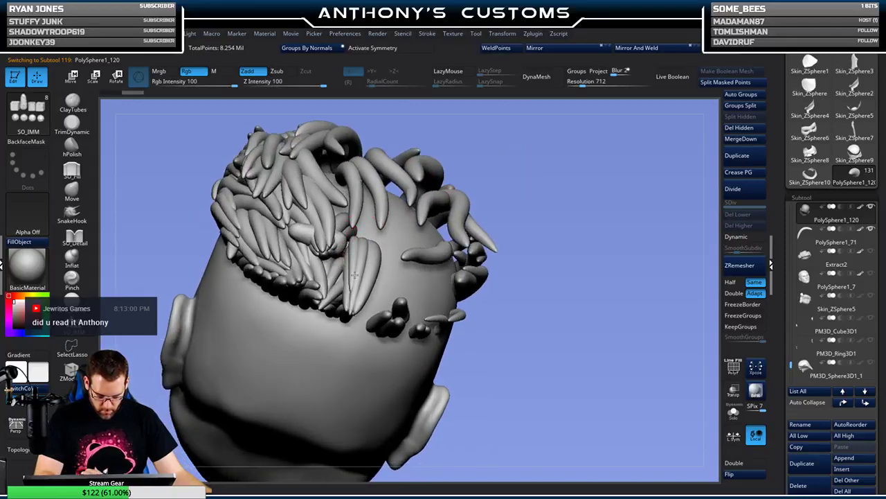
# - Apply a Bend Curve deformer to this strand and shift its end points to bend it behind the long strands
pyautogui.press('w')
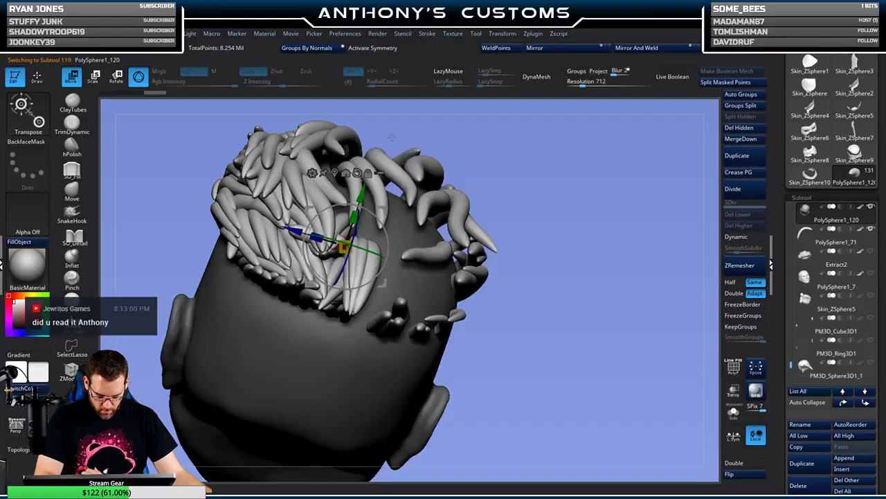
pyautogui.click(313, 173)
pyautogui.click(397, 205)
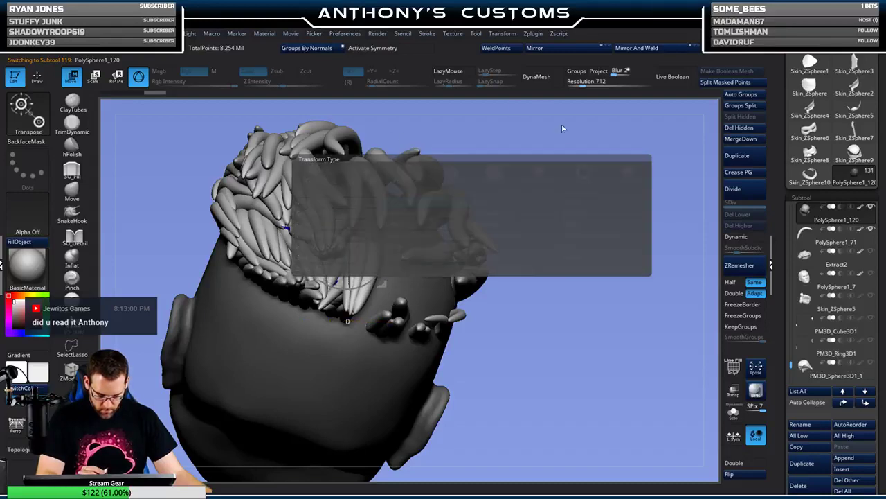
pyautogui.moveTo(637, 298); pyautogui.dragTo(565, 287)
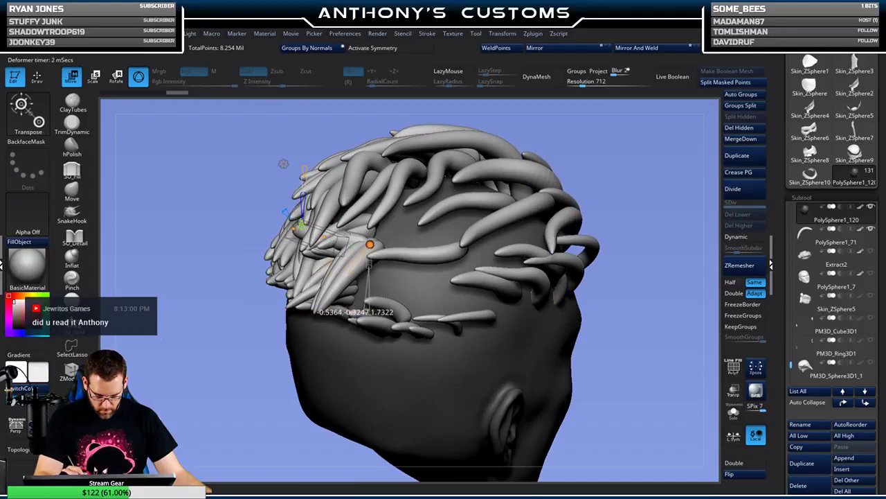
pyautogui.moveTo(370, 244); pyautogui.dragTo(319, 253)
pyautogui.moveTo(615, 168); pyautogui.dragTo(631, 125)
pyautogui.moveTo(315, 261); pyautogui.dragTo(366, 256)
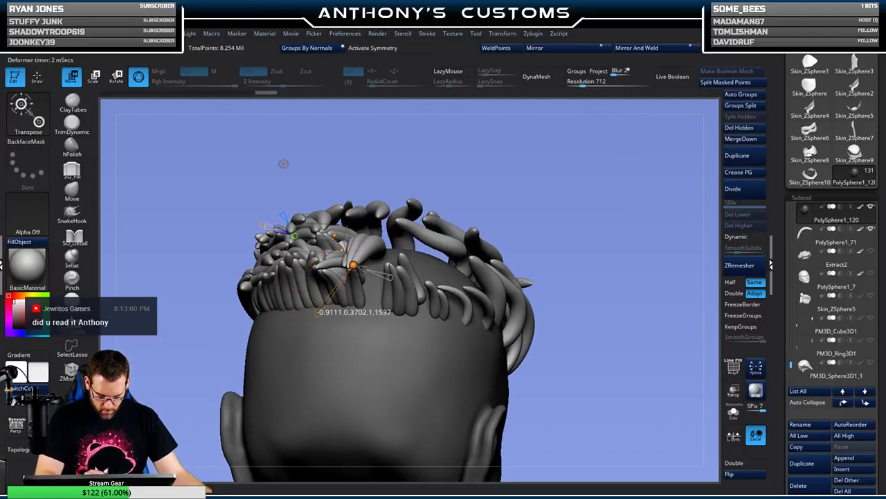
# - Fine-tune the strand's curve points so it fills the gap between the long strands and the swept hair
pyautogui.moveTo(530, 202); pyautogui.dragTo(463, 250)
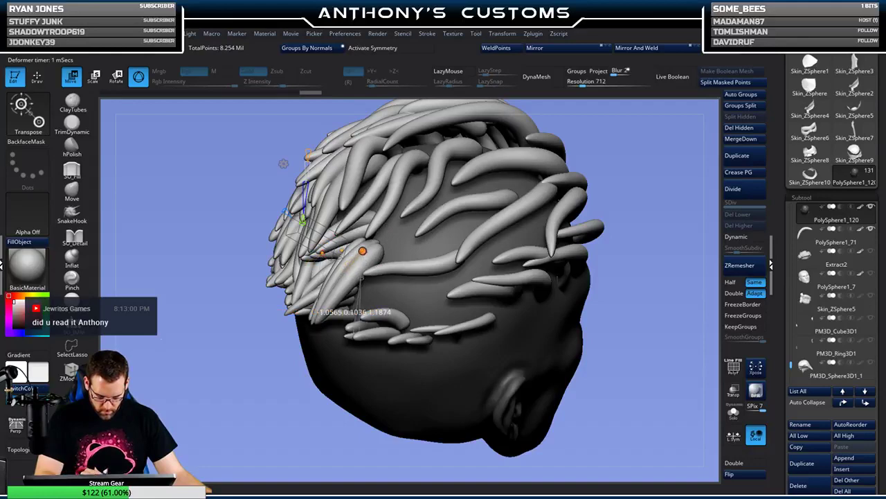
pyautogui.moveTo(623, 160); pyautogui.dragTo(463, 192)
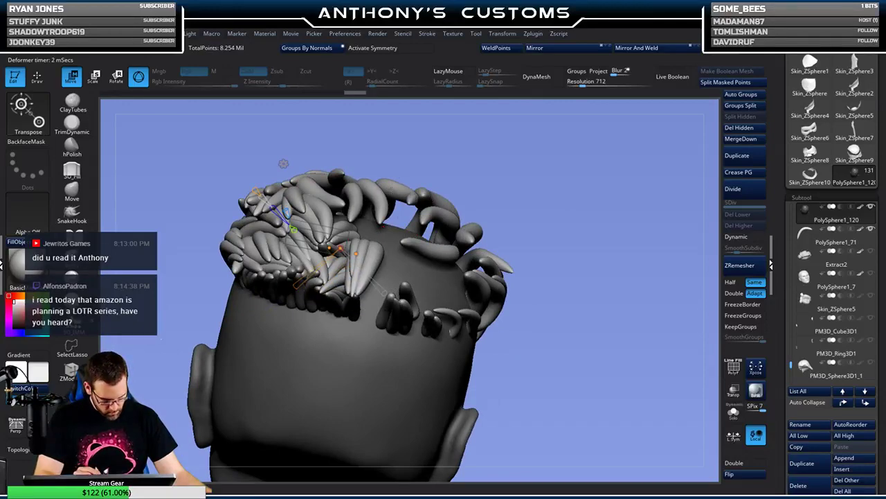
pyautogui.press('q')
pyautogui.moveTo(552, 186)
pyautogui.keyDown('shift'); pyautogui.mouseDown()
pyautogui.moveTo(574, 208)
pyautogui.moveTo(618, 170)
pyautogui.moveTo(624, 176)
pyautogui.moveTo(602, 181)
pyautogui.moveTo(641, 183)
pyautogui.moveTo(632, 169)
pyautogui.mouseUp(); pyautogui.keyUp('shift')
pyautogui.press('w')
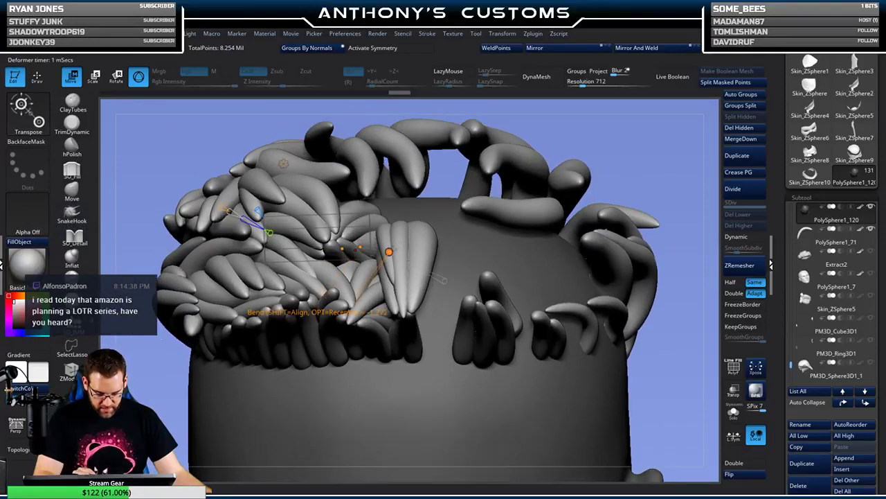
# - Split the masked points away from the gap-filling strand and subdivide it to level 2
pyautogui.press('q')
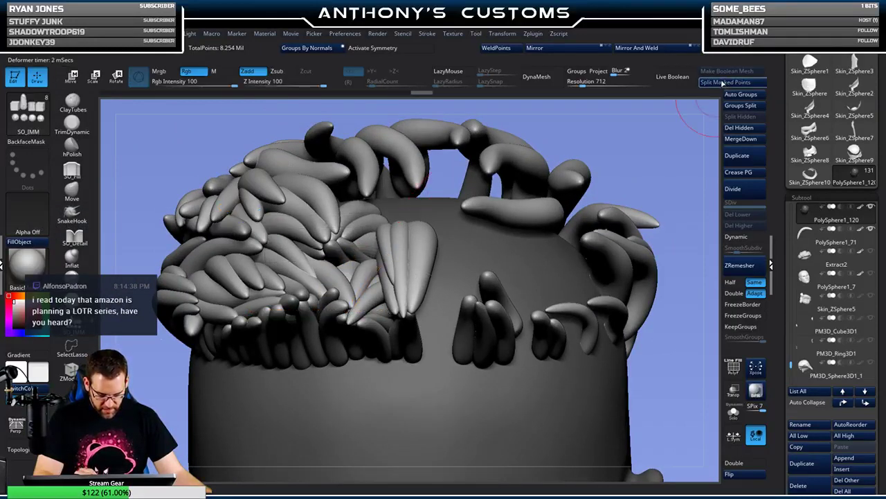
pyautogui.click(725, 81)
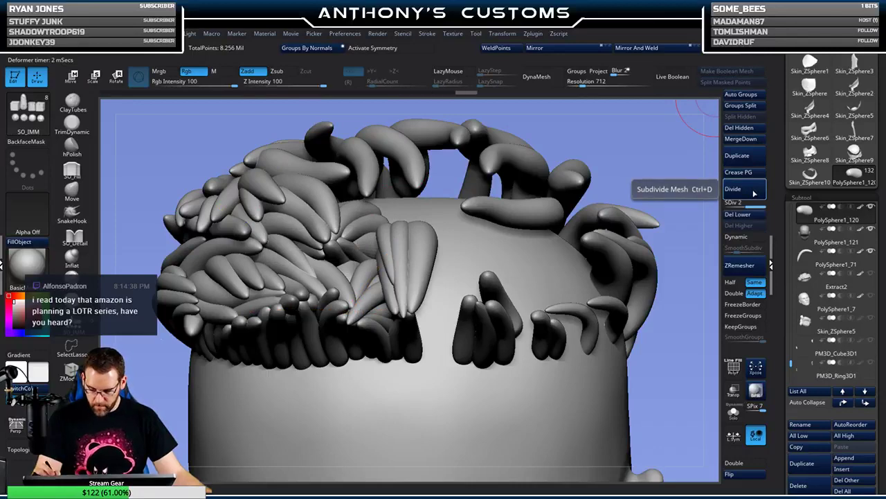
pyautogui.click(728, 188)
# - Select the PolySphere1_121 head subtool and insert a new strand in the gap of the back hairline
pyautogui.moveTo(656, 152); pyautogui.dragTo(633, 191)
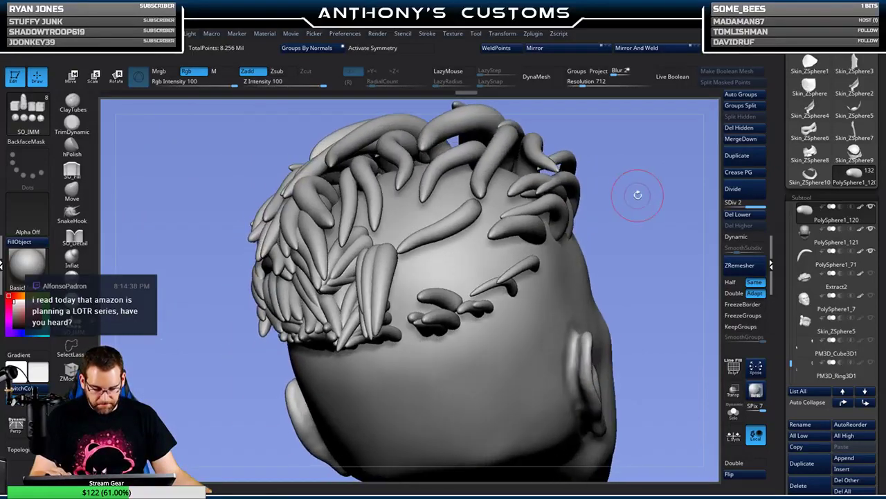
pyautogui.hotkey('shift', 'f')
pyautogui.keyDown('alt'); pyautogui.click(433, 267); pyautogui.keyUp('alt')
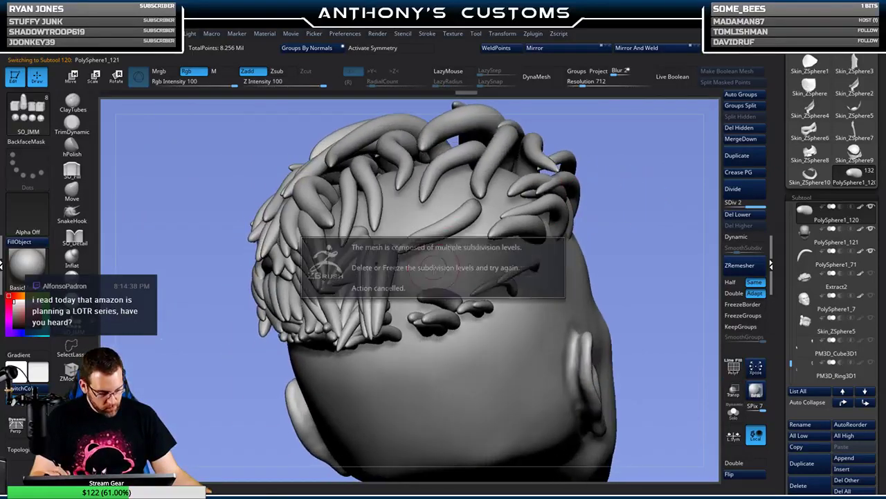
pyautogui.moveTo(646, 202); pyautogui.dragTo(641, 157)
pyautogui.moveTo(603, 185); pyautogui.dragTo(608, 187)
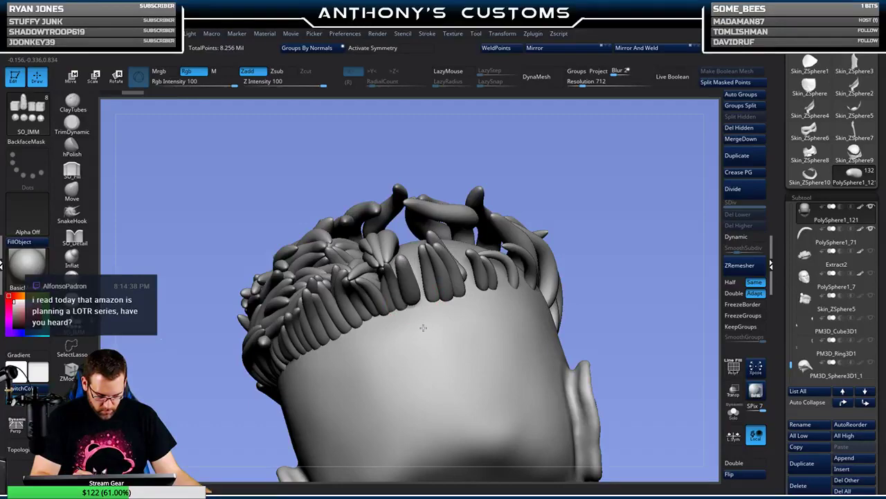
# - Apply a Bend Curve deformer to the hairline strand and bend its tip toward the adjacent hairline strands
pyautogui.press('w')
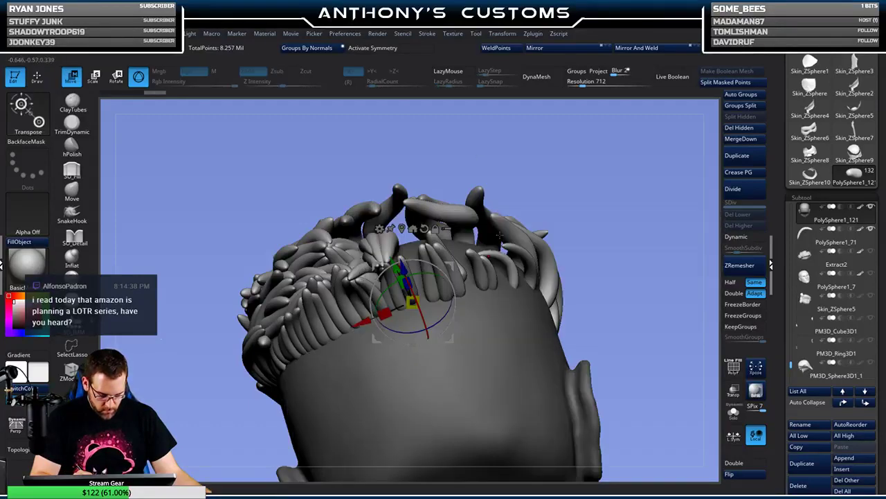
pyautogui.click(413, 377)
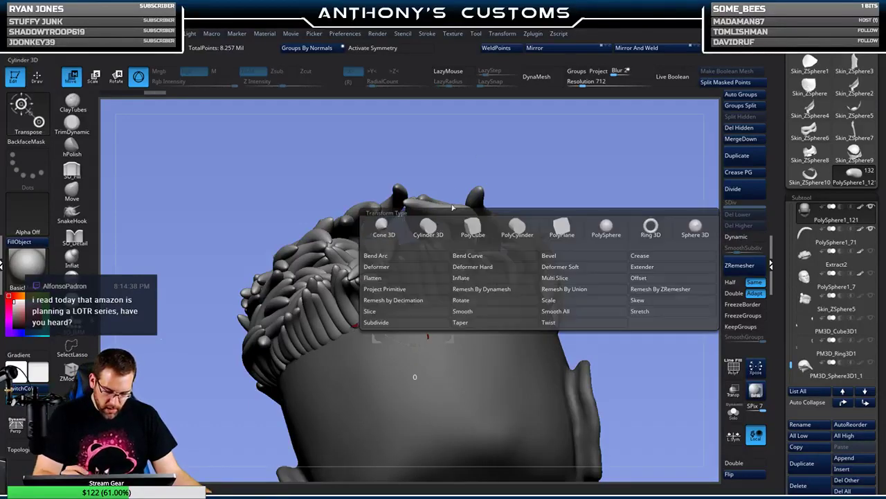
pyautogui.click(495, 257)
pyautogui.keyDown('alt'); pyautogui.moveTo(600, 179); pyautogui.dragTo(616, 225); pyautogui.keyUp('alt')
pyautogui.moveTo(621, 166); pyautogui.dragTo(551, 125)
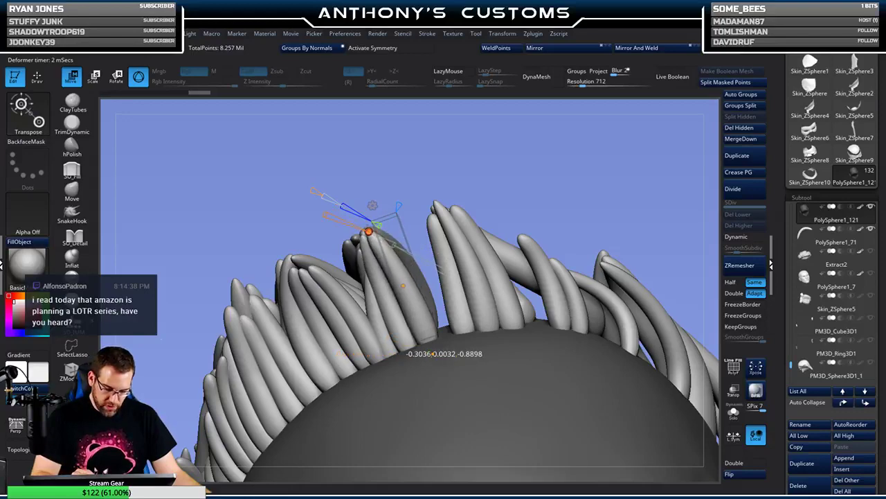
# - Adjust the hairline strand's tip and middle curve points so it stands closely beside its neighbour
pyautogui.moveTo(543, 189); pyautogui.dragTo(648, 264)
pyautogui.moveTo(322, 408); pyautogui.dragTo(353, 308)
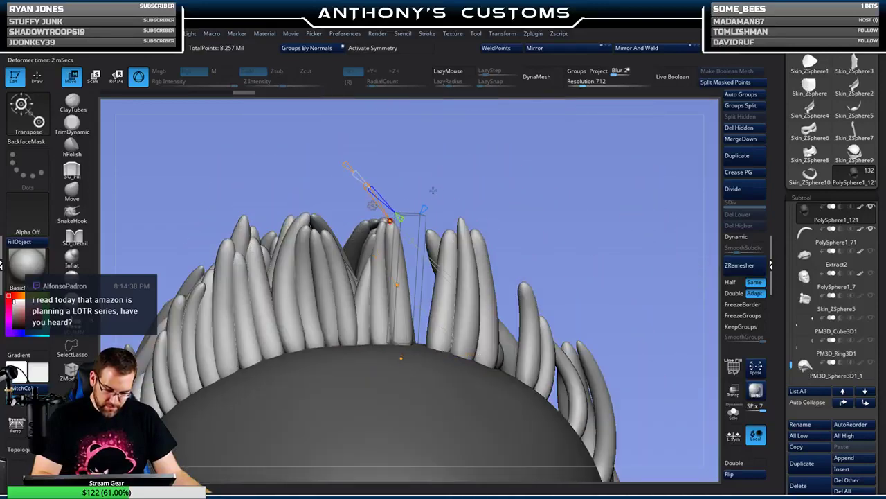
pyautogui.moveTo(514, 185); pyautogui.dragTo(560, 169)
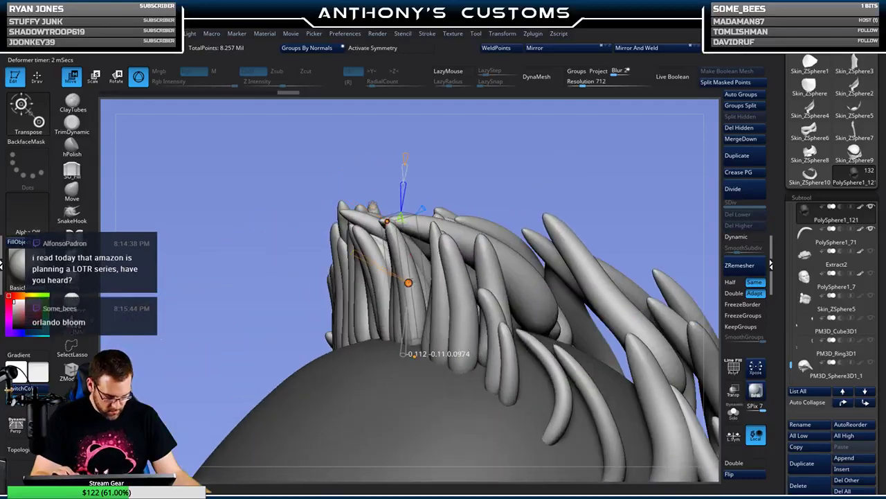
pyautogui.press('q')
# - Split off the hairline strand, subdivide it to level 2, and select the PolySphere1_122 head subtool
pyautogui.moveTo(503, 175)
pyautogui.mouseDown()
pyautogui.moveTo(596, 196)
pyautogui.moveTo(598, 180)
pyautogui.mouseUp()
pyautogui.click(740, 94)
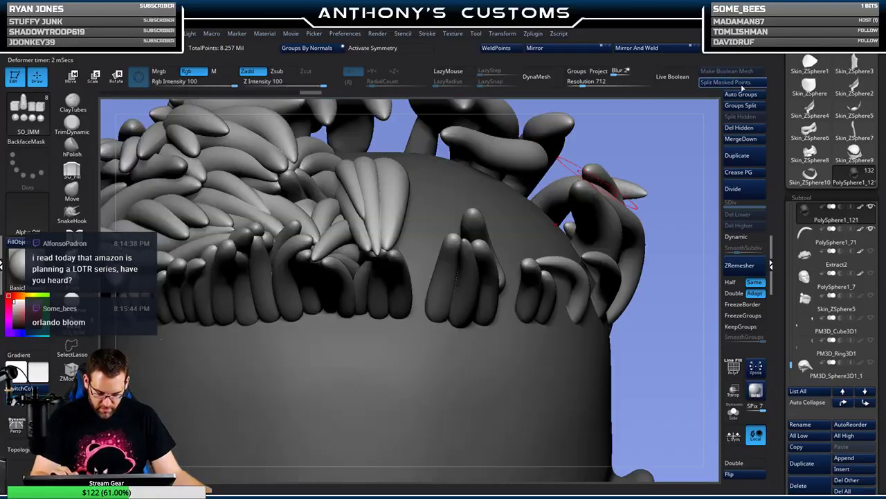
pyautogui.click(740, 106)
pyautogui.keyDown('alt'); pyautogui.click(405, 364); pyautogui.keyUp('alt')
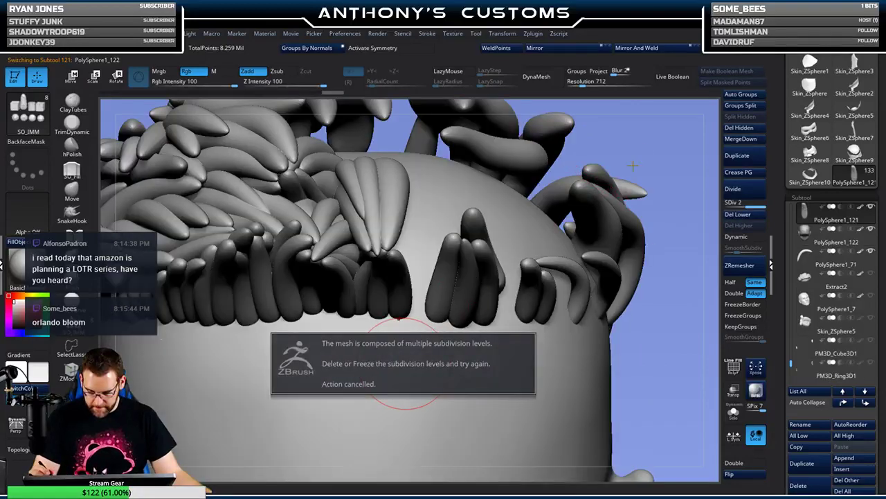
pyautogui.moveTo(676, 115)
pyautogui.mouseDown()
pyautogui.moveTo(637, 149)
pyautogui.moveTo(681, 169)
pyautogui.moveTo(641, 141)
pyautogui.moveTo(641, 151)
pyautogui.moveTo(626, 147)
pyautogui.mouseUp()
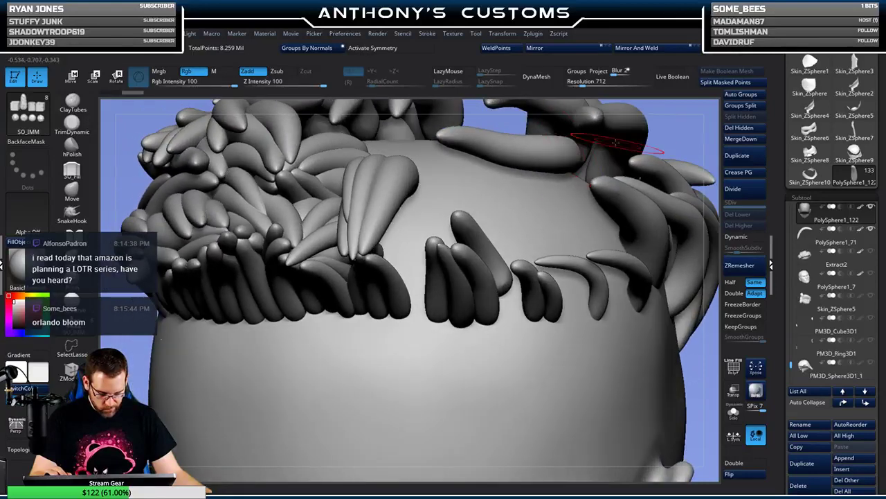
# - Pick the PolySphere1_69 strand for the Move brush and return to the PolySphere1_122 head subtool with the SO_IMM brush
pyautogui.click(72, 191)
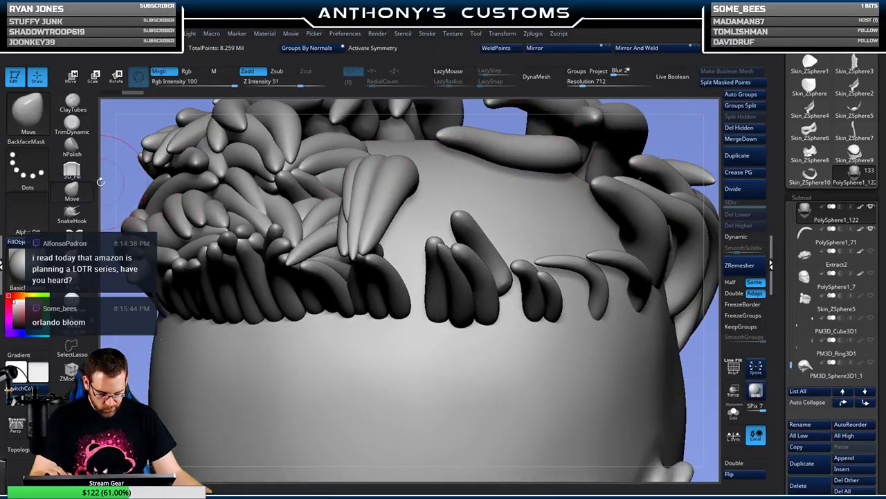
pyautogui.keyDown('alt'); pyautogui.click(211, 173); pyautogui.keyUp('alt')
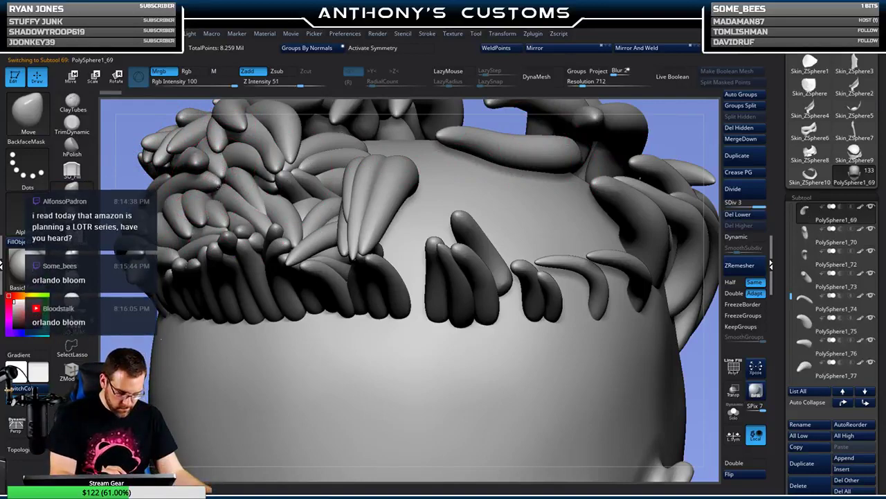
pyautogui.moveTo(627, 147); pyautogui.dragTo(624, 136)
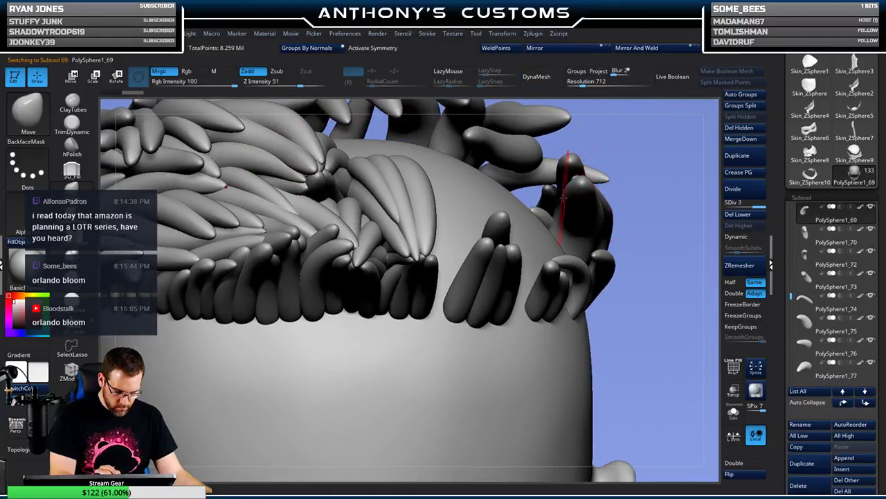
pyautogui.keyDown('alt'); pyautogui.click(425, 344); pyautogui.keyUp('alt')
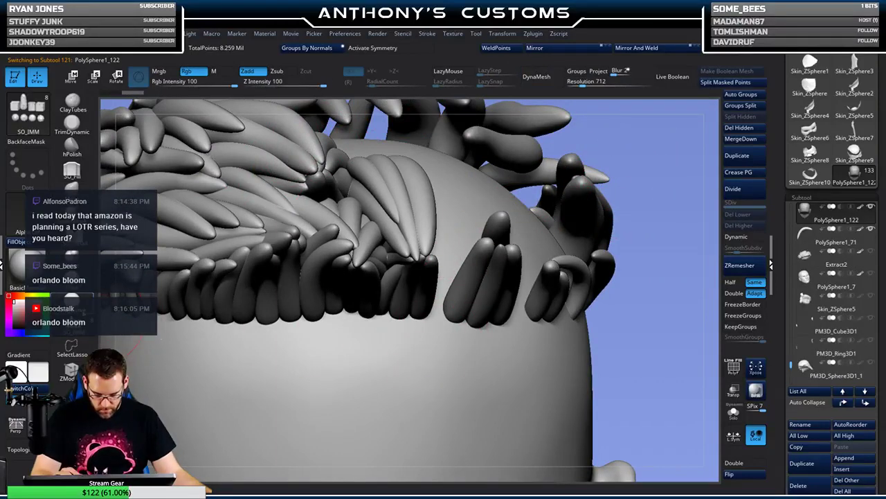
# - Insert a new strand in the gap of the back hairline and apply a Bend Curve deformer to it
pyautogui.hotkey('shift', 'f')
pyautogui.hotkey('shift', 'f')
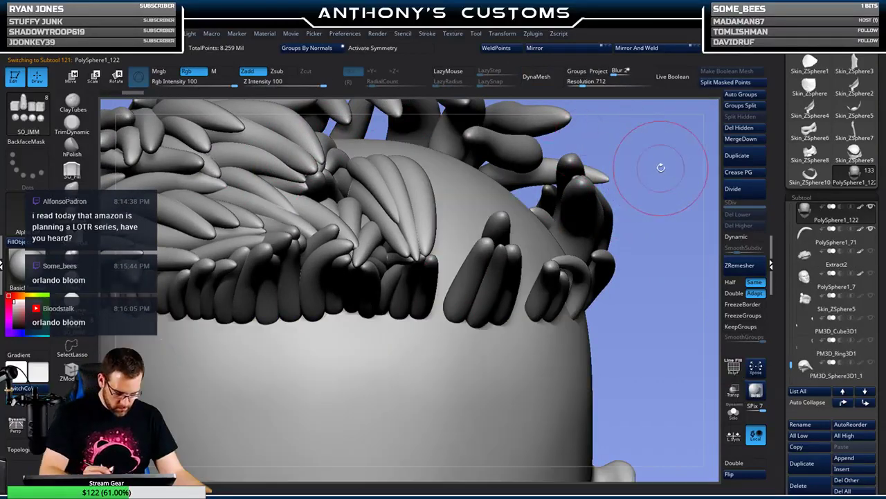
pyautogui.moveTo(656, 167); pyautogui.dragTo(657, 182)
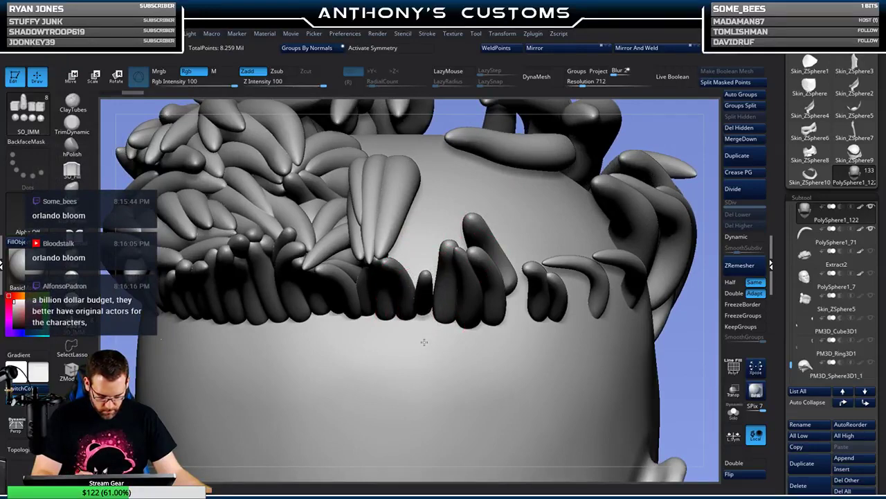
pyautogui.moveTo(423, 336); pyautogui.dragTo(423, 338)
pyautogui.moveTo(400, 354)
pyautogui.mouseDown(button='right')
pyautogui.moveTo(397, 322)
pyautogui.moveTo(465, 238)
pyautogui.mouseUp(button='right')
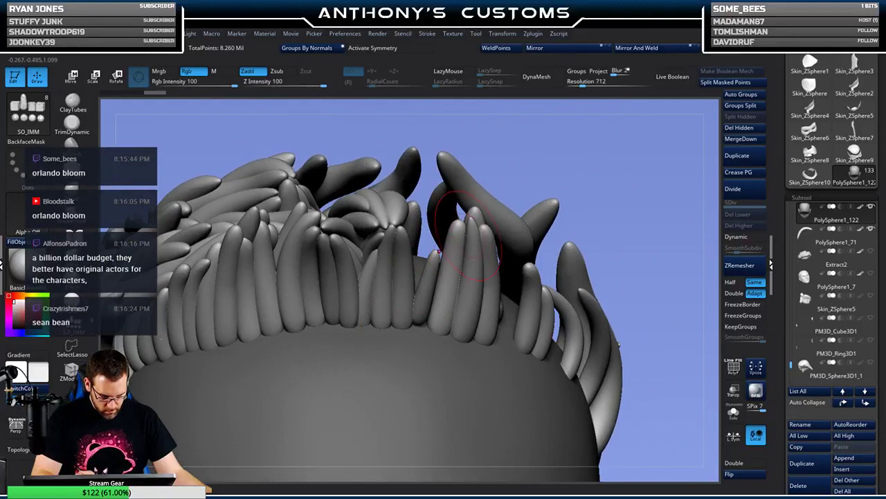
pyautogui.press('w')
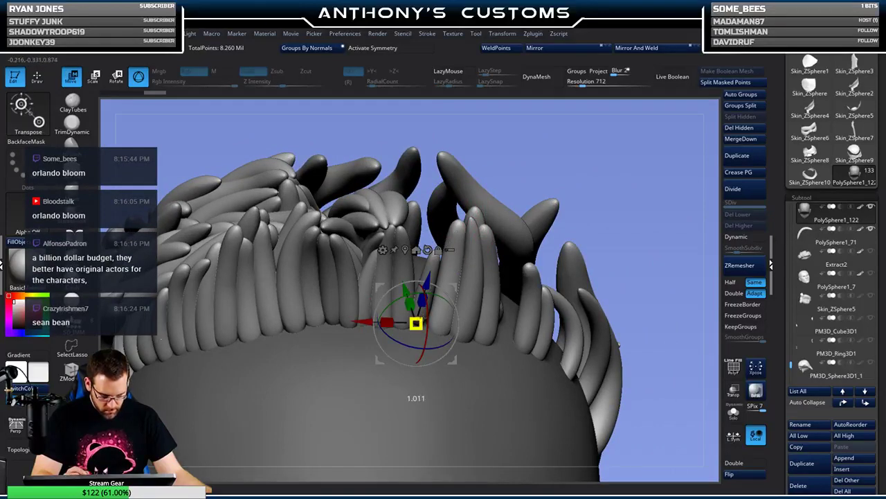
pyautogui.click(383, 249)
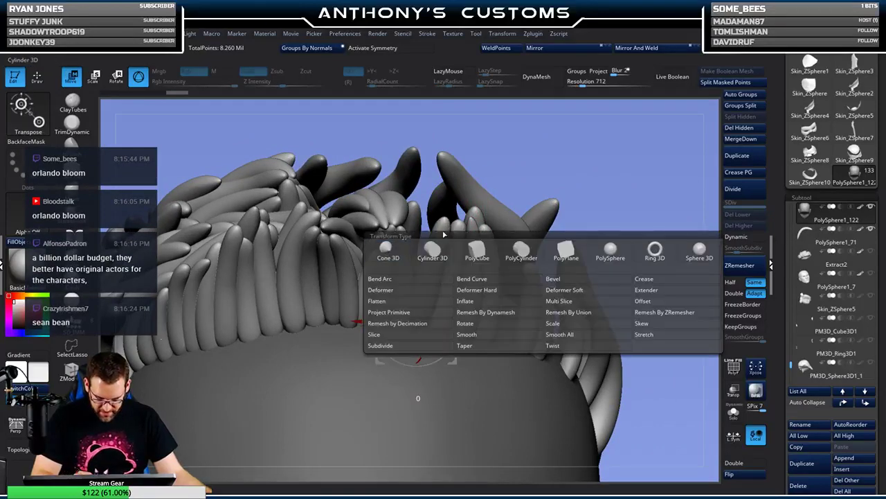
pyautogui.click(516, 279)
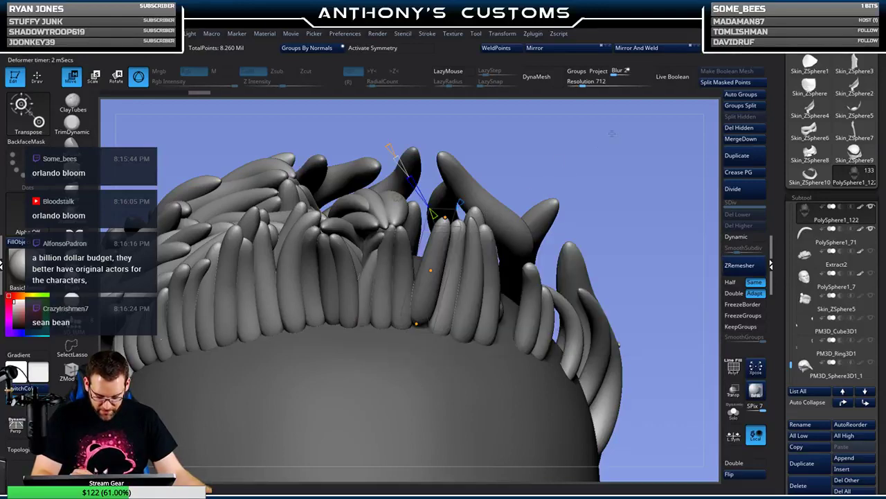
# - Adjust the hairline strand's root, middle and tip curve points so it fills the gap and follows its neighbours
pyautogui.moveTo(558, 163); pyautogui.dragTo(540, 201, button='right')
pyautogui.moveTo(417, 334); pyautogui.dragTo(417, 344)
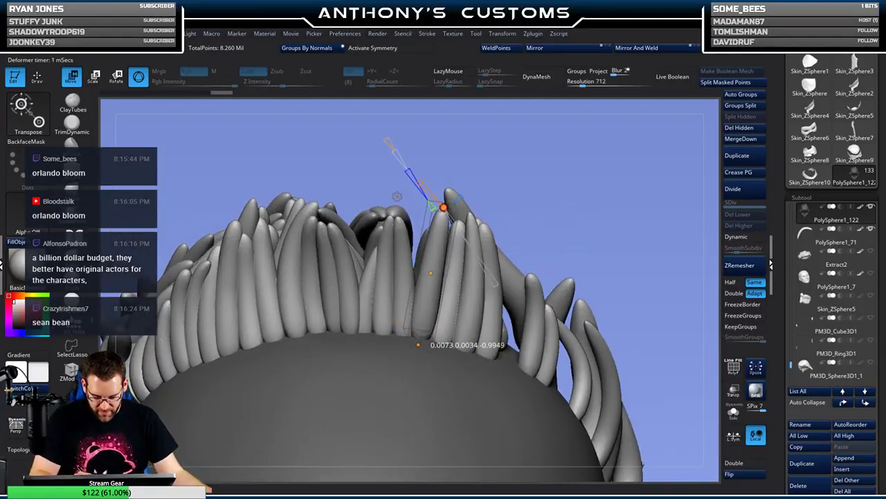
pyautogui.moveTo(473, 179); pyautogui.dragTo(470, 333, button='right')
pyautogui.moveTo(434, 270); pyautogui.dragTo(441, 262)
pyautogui.moveTo(458, 296); pyautogui.dragTo(462, 291)
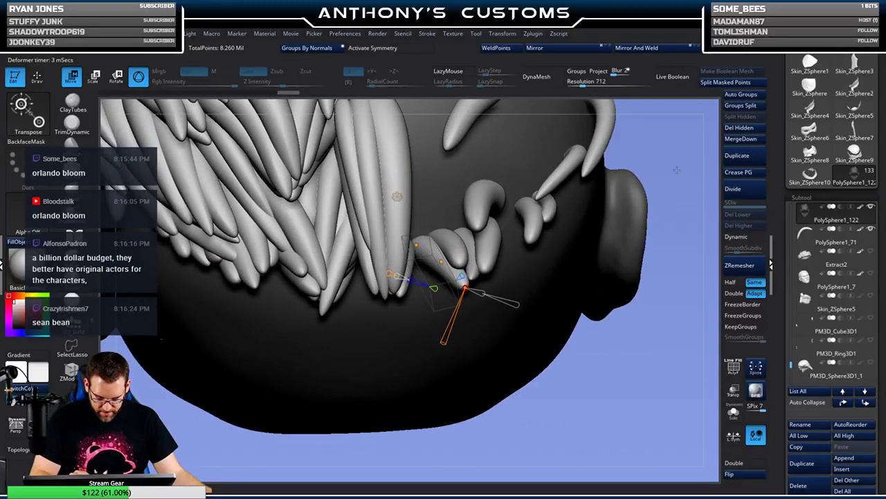
pyautogui.moveTo(462, 292); pyautogui.dragTo(464, 315, button='right')
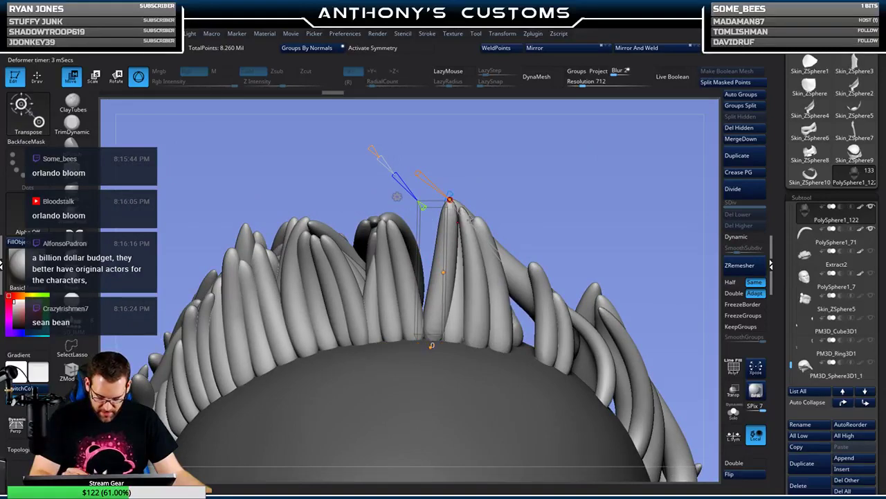
pyautogui.moveTo(554, 164); pyautogui.dragTo(554, 274, button='right')
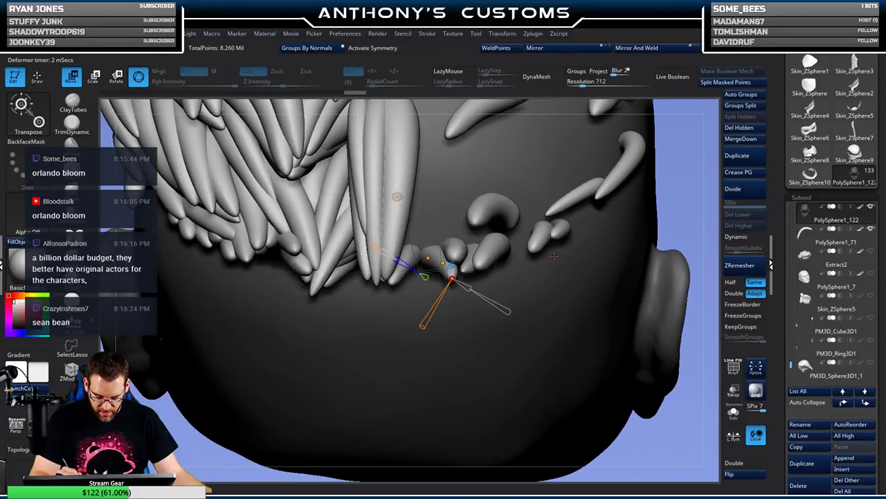
# - Split the masked head points off from the hairline strand and subdivide the strand to level 3
pyautogui.click(746, 105)
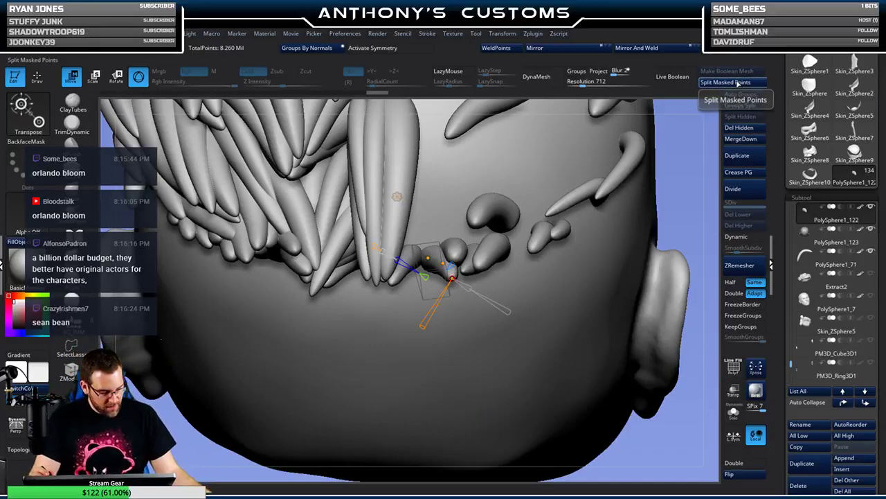
pyautogui.click(725, 81)
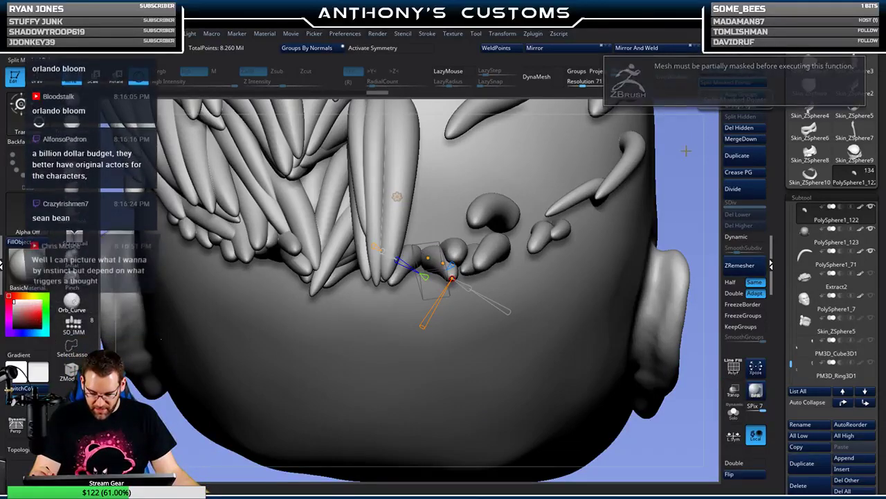
pyautogui.click(747, 94)
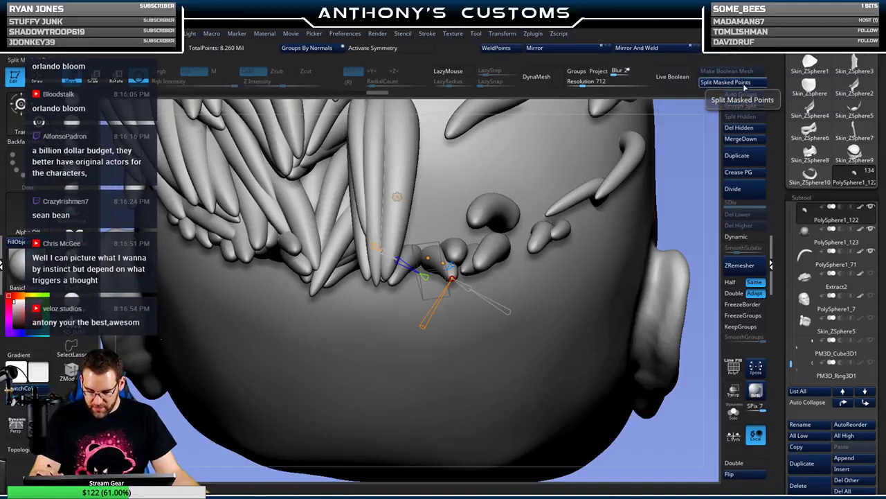
pyautogui.hotkey('shift', 'f')
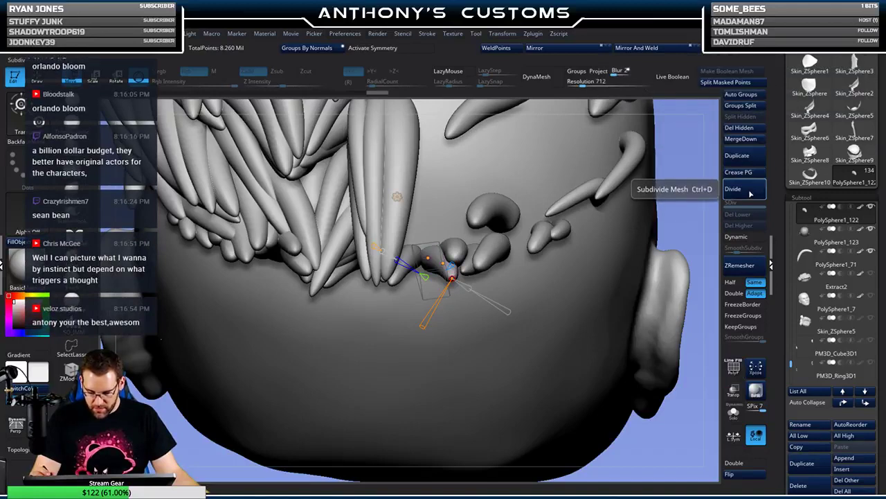
pyautogui.click(749, 194)
pyautogui.click(749, 194)
pyautogui.press('q')
pyautogui.moveTo(697, 172)
pyautogui.mouseDown()
pyautogui.moveTo(646, 194)
pyautogui.moveTo(643, 159)
pyautogui.mouseUp()
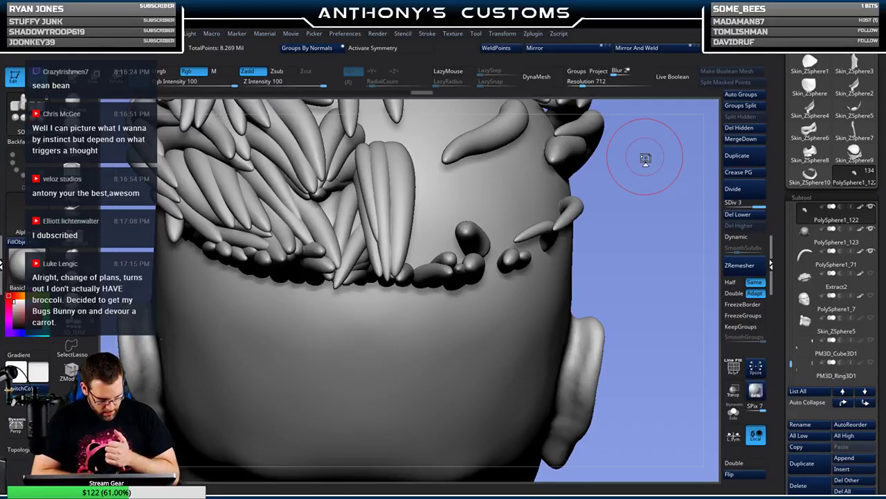
# - Check the Extract2 reference hair over the bare scalp, hide it again, and select the PolySphere1_123 head subtool
pyautogui.moveTo(645, 159)
pyautogui.mouseDown()
pyautogui.moveTo(643, 184)
pyautogui.moveTo(654, 164)
pyautogui.moveTo(648, 172)
pyautogui.mouseUp()
pyautogui.moveTo(645, 208); pyautogui.dragTo(669, 216)
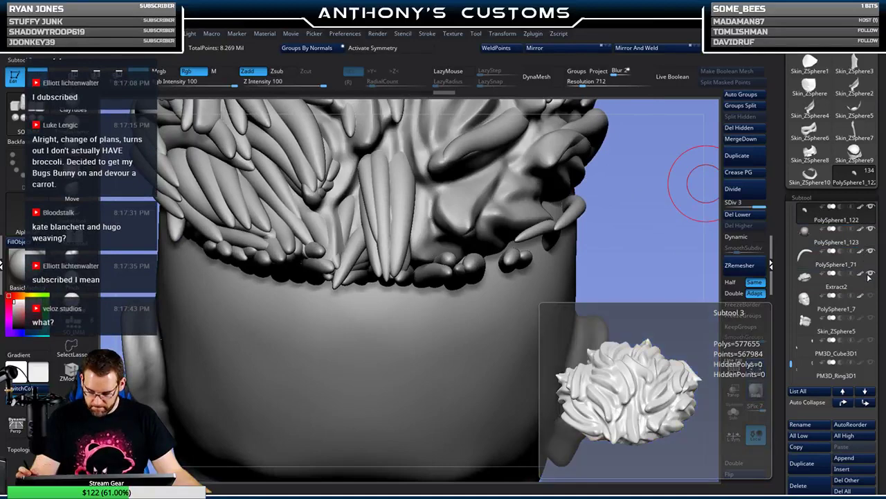
pyautogui.moveTo(672, 277); pyautogui.dragTo(593, 233)
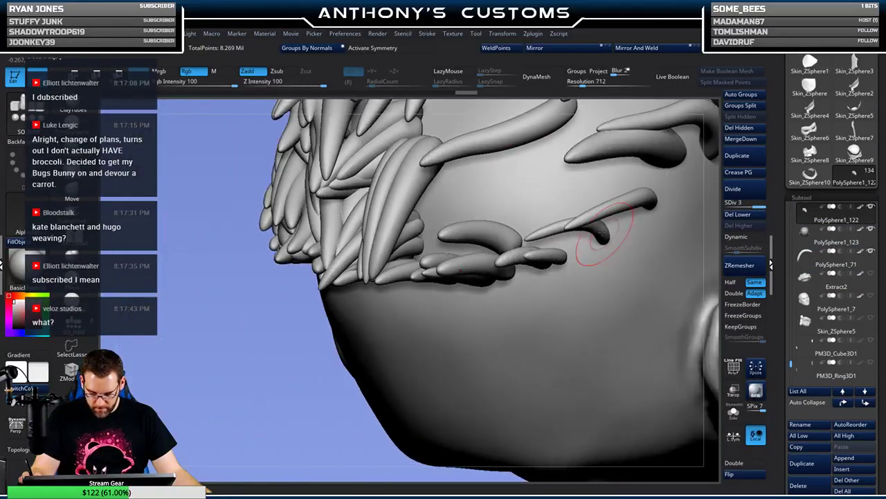
pyautogui.click(519, 199)
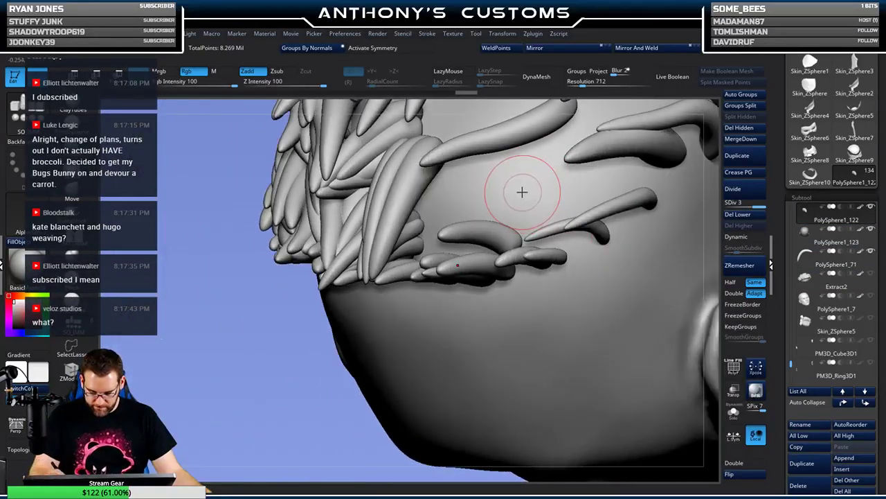
pyautogui.click(525, 191)
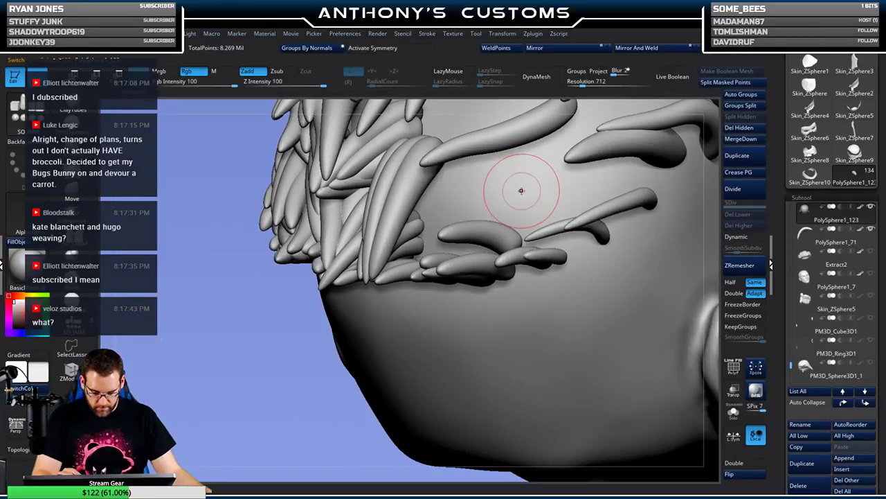
# - Insert a strand on the bare scalp above the back hairline and apply a Bend Curve deformer to it
pyautogui.moveTo(520, 188)
pyautogui.mouseDown()
pyautogui.moveTo(542, 217)
pyautogui.moveTo(624, 220)
pyautogui.mouseUp()
pyautogui.press('w')
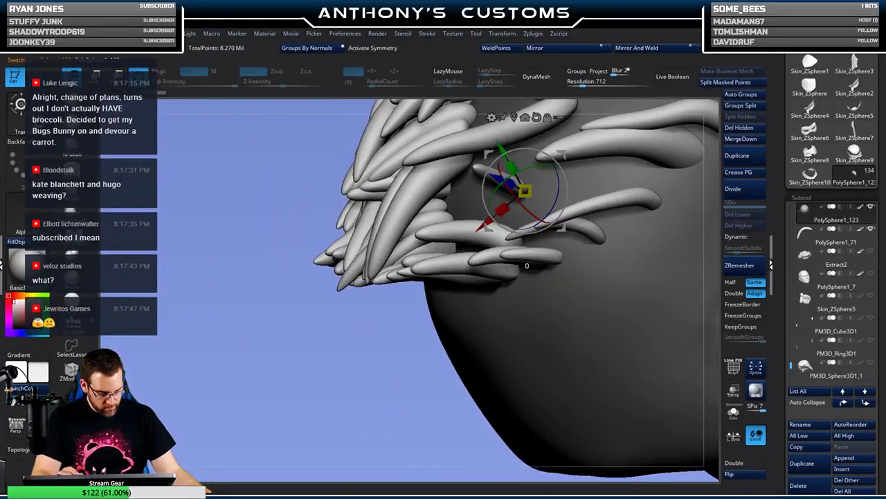
pyautogui.click(492, 117)
pyautogui.click(579, 141)
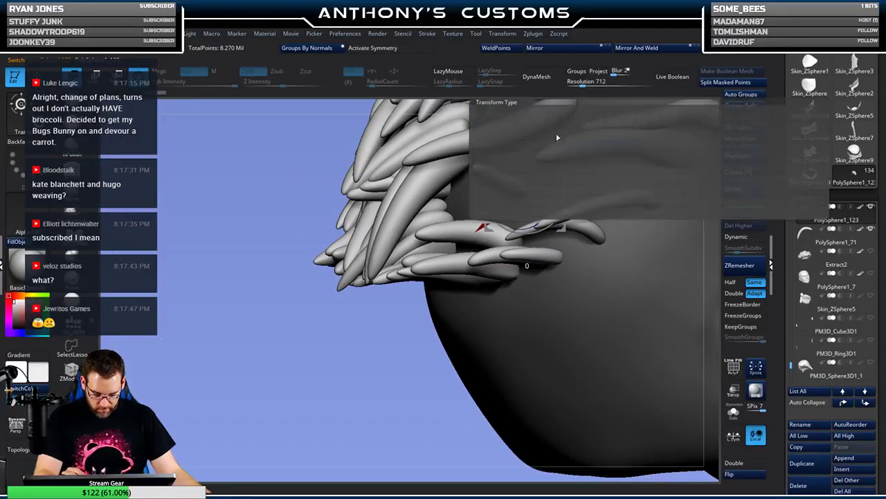
# - Bend the scalp strand's tip down and across toward the hairline strands, and save the project
pyautogui.moveTo(431, 216); pyautogui.dragTo(421, 221)
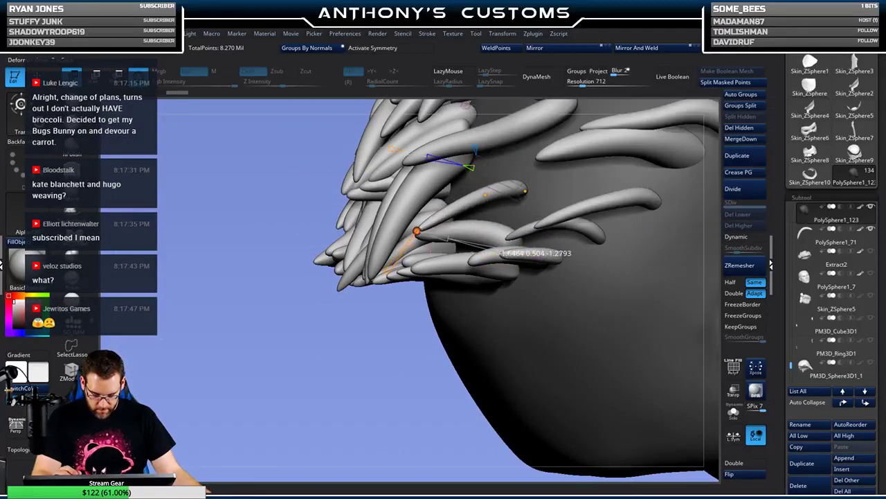
pyautogui.moveTo(366, 360); pyautogui.dragTo(492, 346)
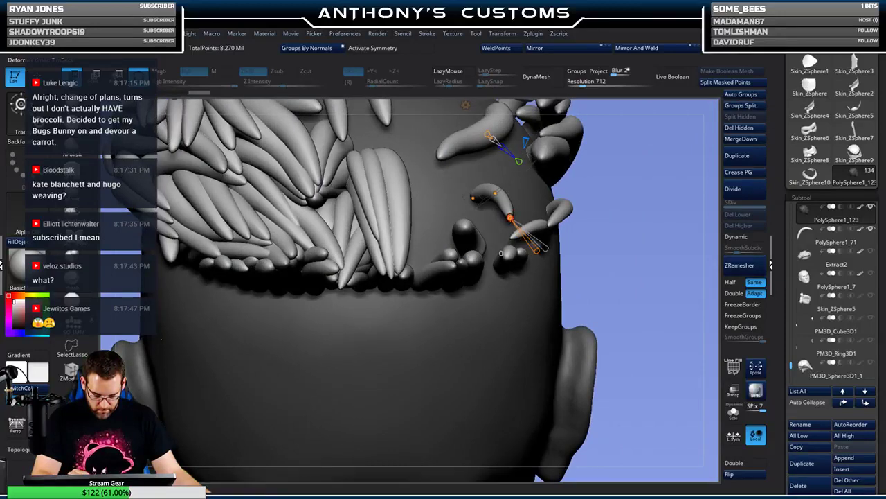
pyautogui.moveTo(506, 219); pyautogui.dragTo(462, 225)
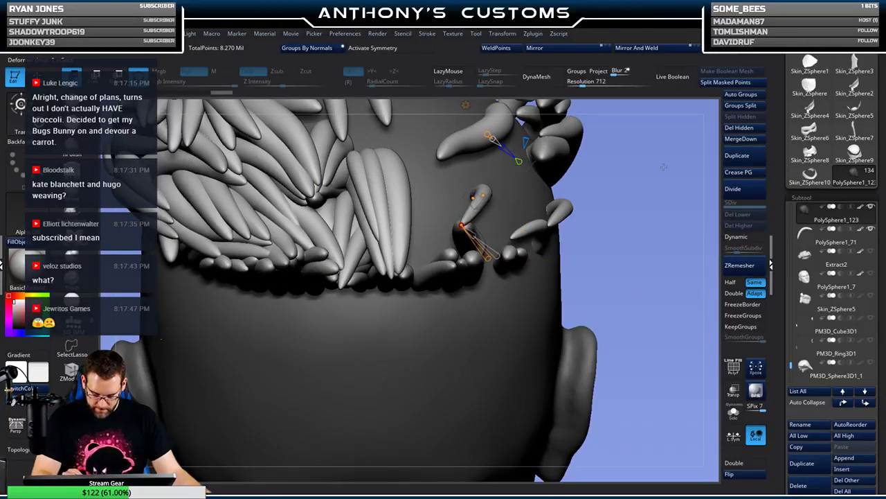
pyautogui.moveTo(652, 182); pyautogui.dragTo(465, 104)
pyautogui.hotkey('ctrl', 's')
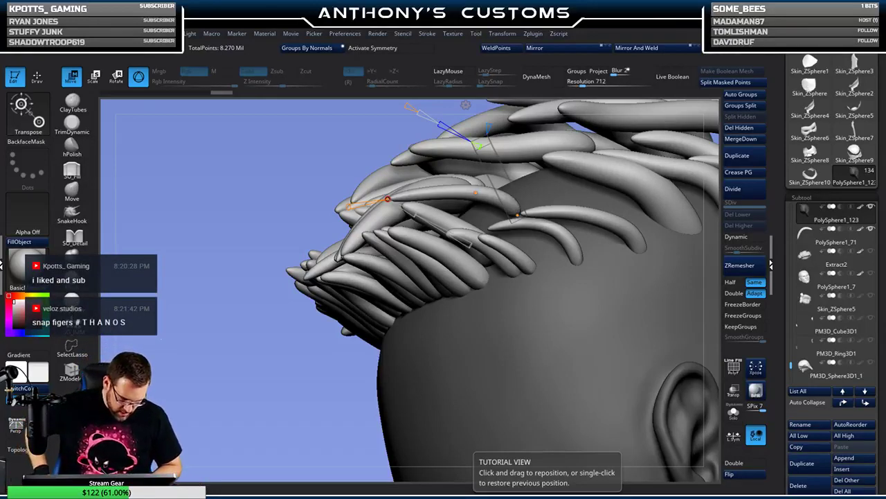
# - Adjust the scalp strand's root curve point so its base curves onto the scalp, and return to Draw mode
pyautogui.moveTo(350, 400); pyautogui.dragTo(315, 377)
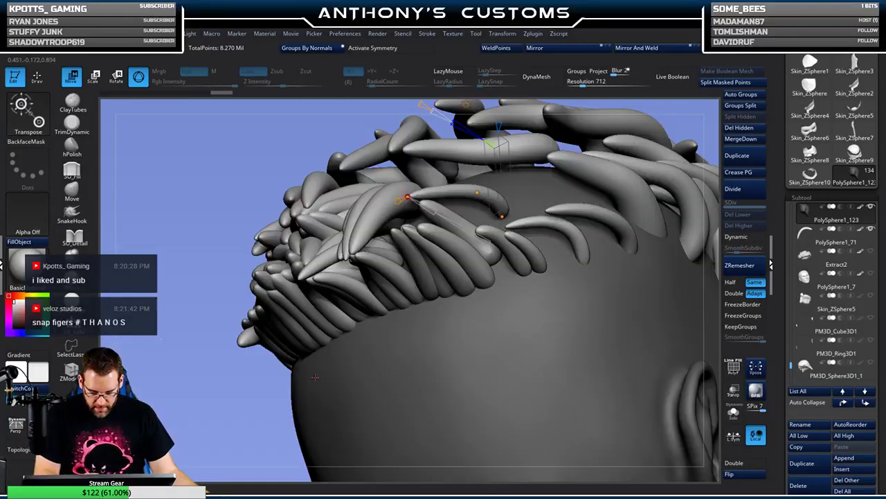
pyautogui.moveTo(316, 377); pyautogui.dragTo(473, 235, button='right')
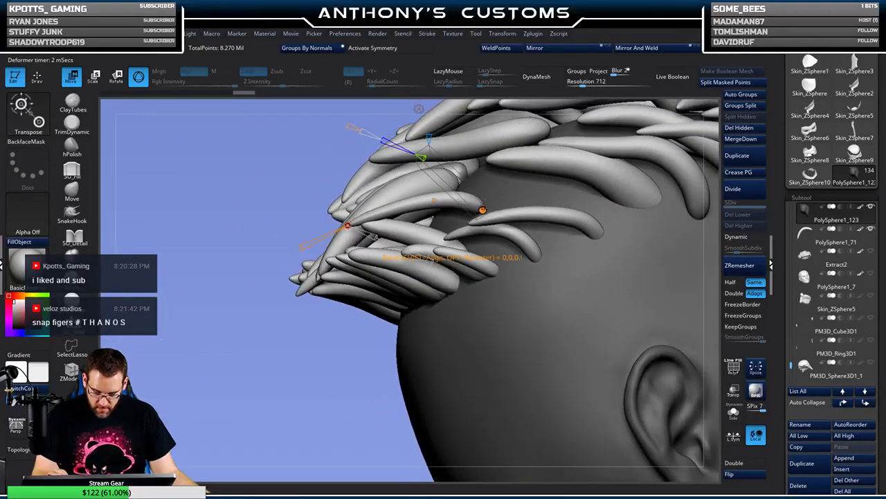
pyautogui.press('q')
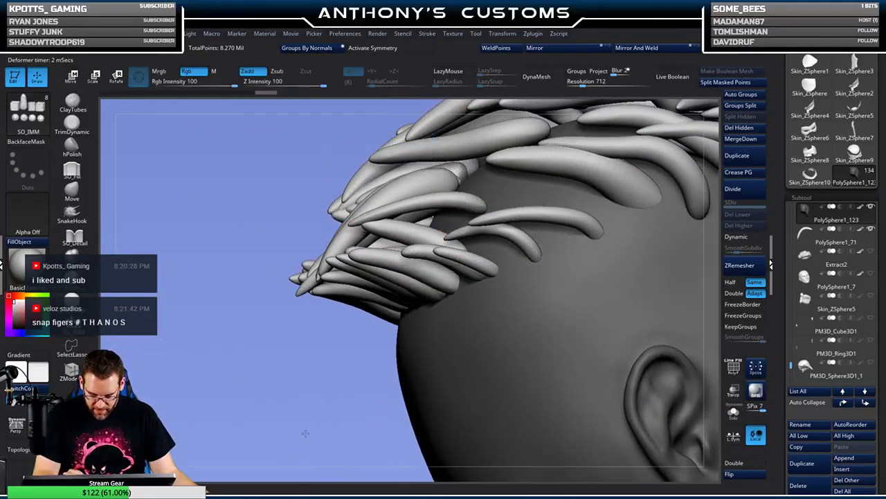
pyautogui.moveTo(305, 433); pyautogui.dragTo(340, 392, button='right')
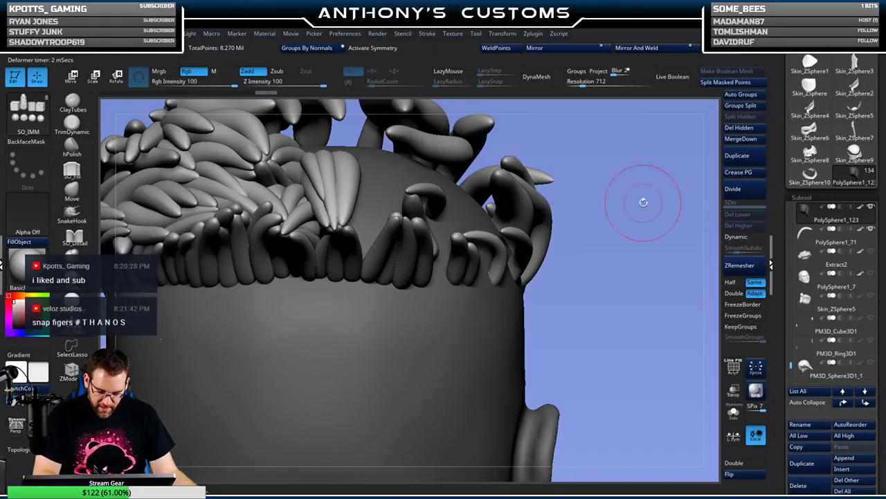
# - Split the scalp strand off from the head and subdivide it to level 3
pyautogui.press('shift')
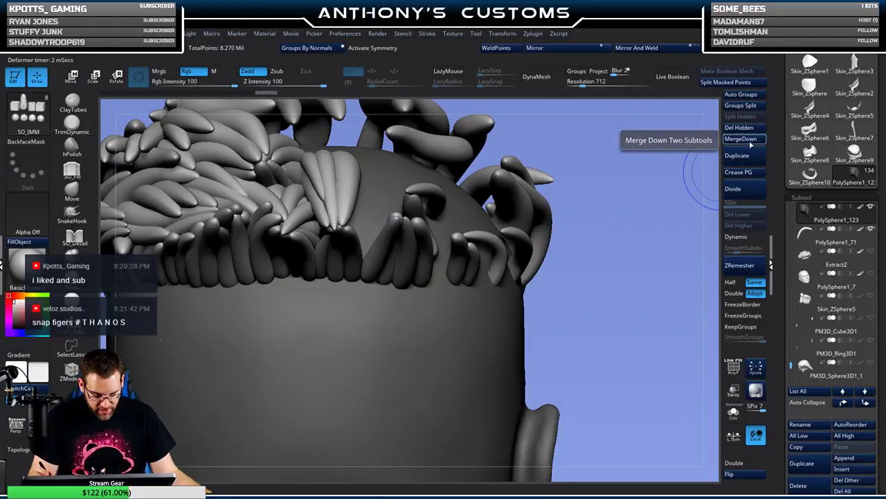
pyautogui.click(748, 155)
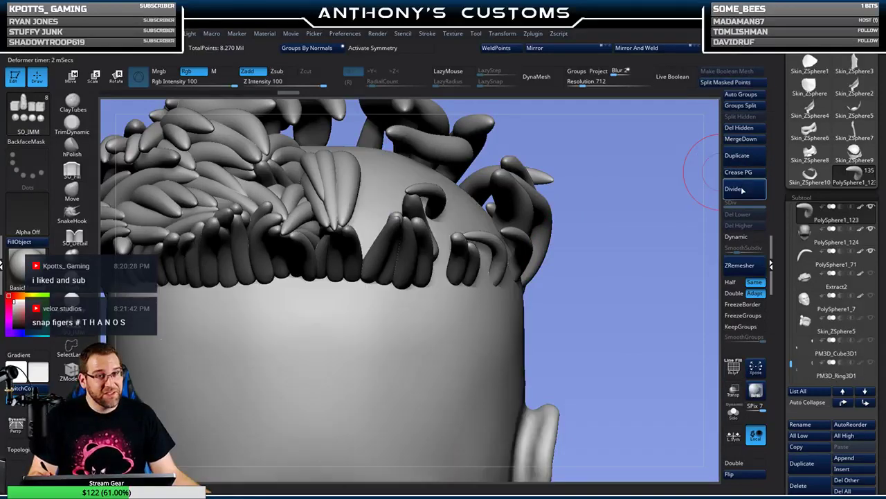
pyautogui.click(742, 190)
pyautogui.moveTo(631, 247)
pyautogui.mouseDown()
pyautogui.moveTo(641, 270)
pyautogui.moveTo(628, 261)
pyautogui.mouseUp()
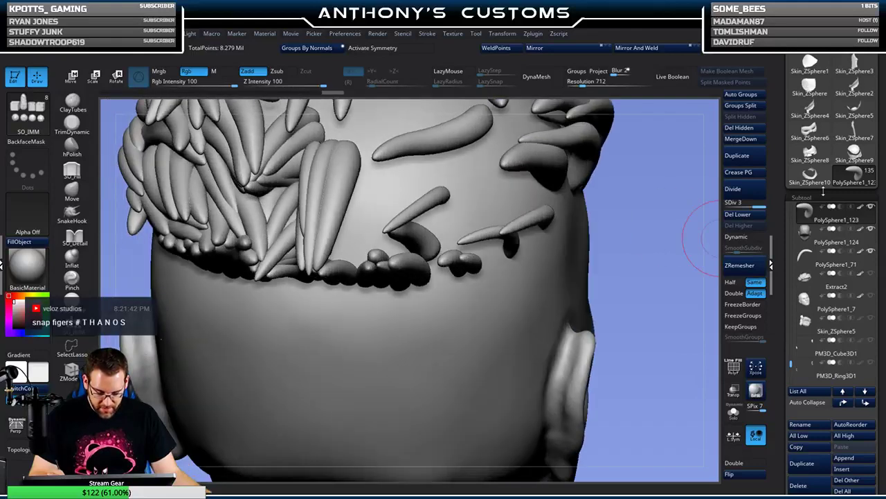
# - Compare the new scalp strand with the Extract2 reference hair, hide the reference, and select the PolySphere1_124 head subtool
pyautogui.click(871, 275)
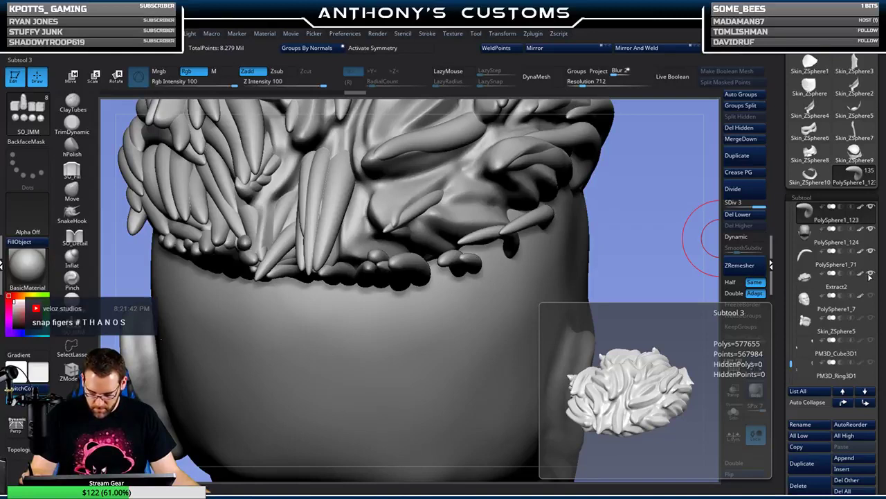
pyautogui.click(871, 276)
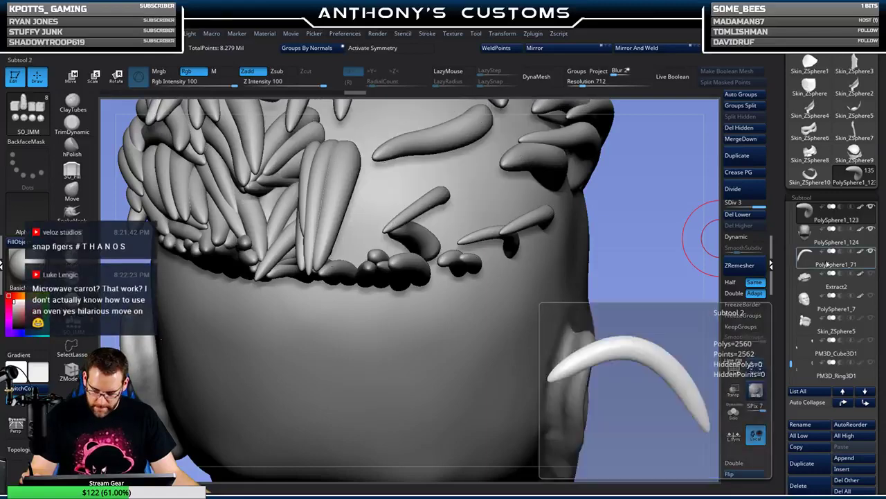
pyautogui.click(380, 193)
pyautogui.keyDown('alt'); pyautogui.click(387, 192); pyautogui.keyUp('alt')
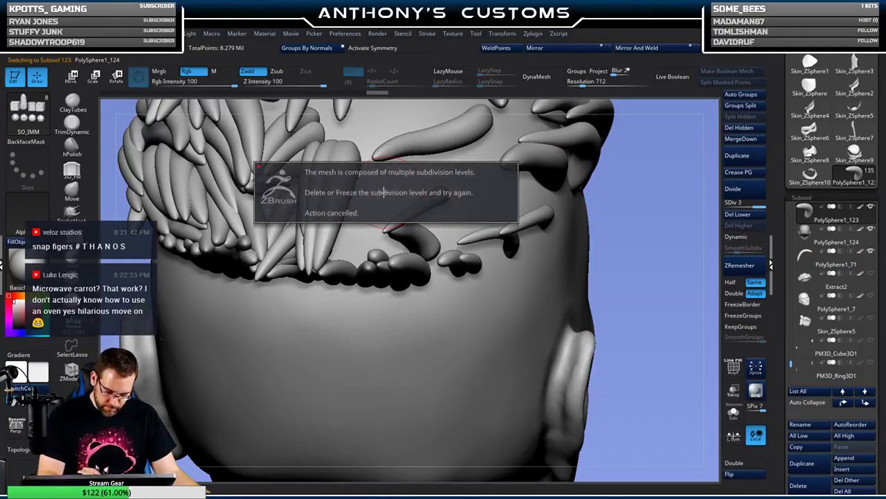
# - Insert a new hair strand on the bare scalp beside the fanned strand cluster and apply the bend curve deformer to it
pyautogui.moveTo(378, 192); pyautogui.dragTo(395, 234)
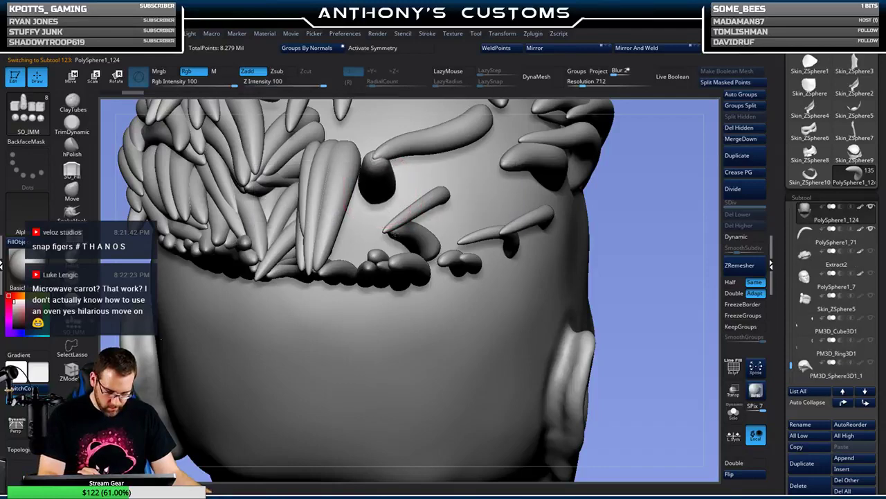
pyautogui.press('w')
pyautogui.moveTo(636, 208); pyautogui.dragTo(637, 186)
pyautogui.click(343, 116)
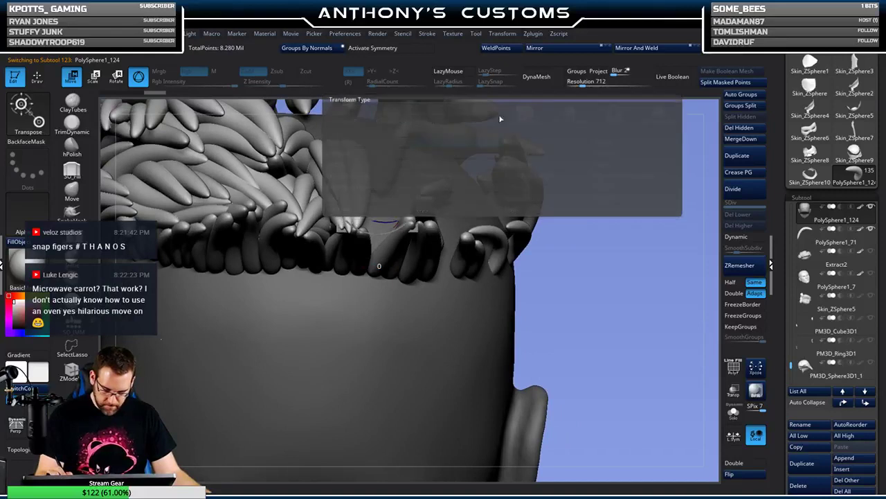
pyautogui.moveTo(615, 212); pyautogui.dragTo(611, 231)
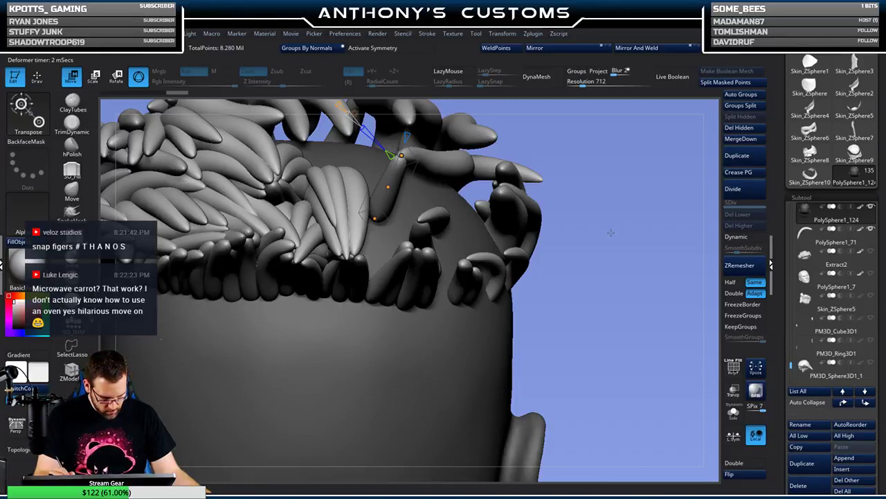
# - Bend the new scalp strand by moving its curve points so the tip meets the tips of the neighbouring strands near the hairline
pyautogui.moveTo(401, 155); pyautogui.dragTo(402, 159)
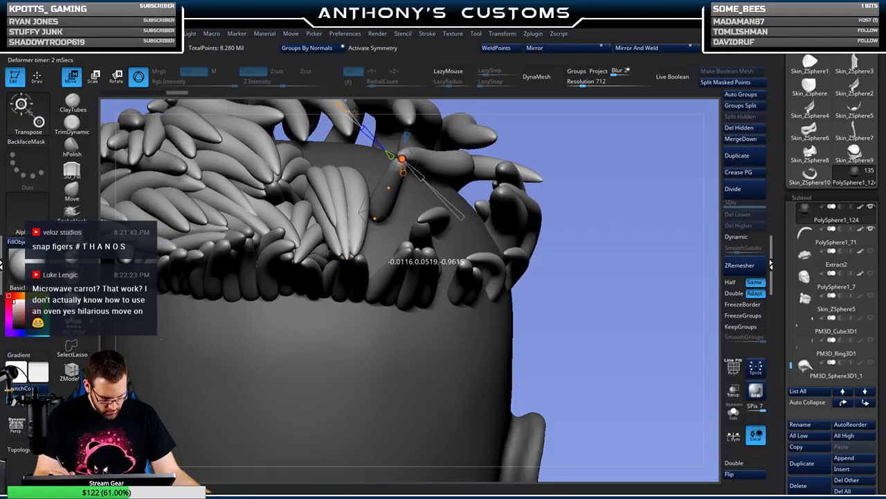
pyautogui.moveTo(422, 214); pyautogui.dragTo(424, 222)
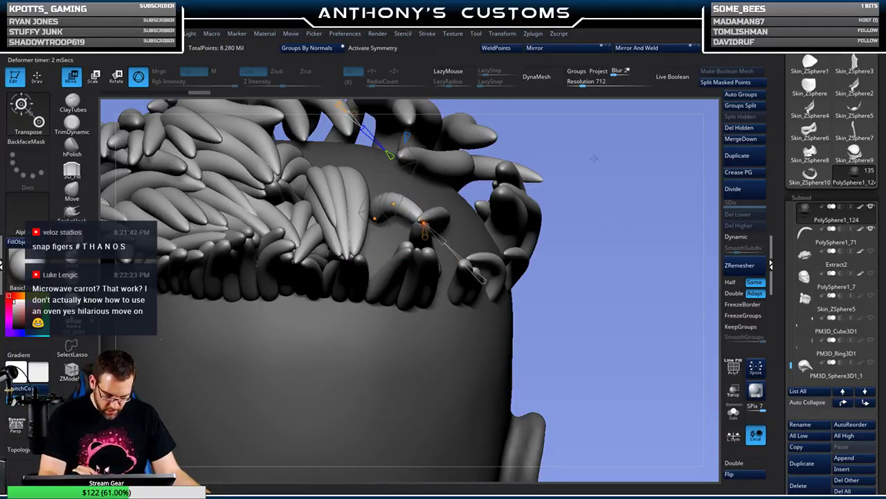
pyautogui.moveTo(594, 158); pyautogui.dragTo(613, 305)
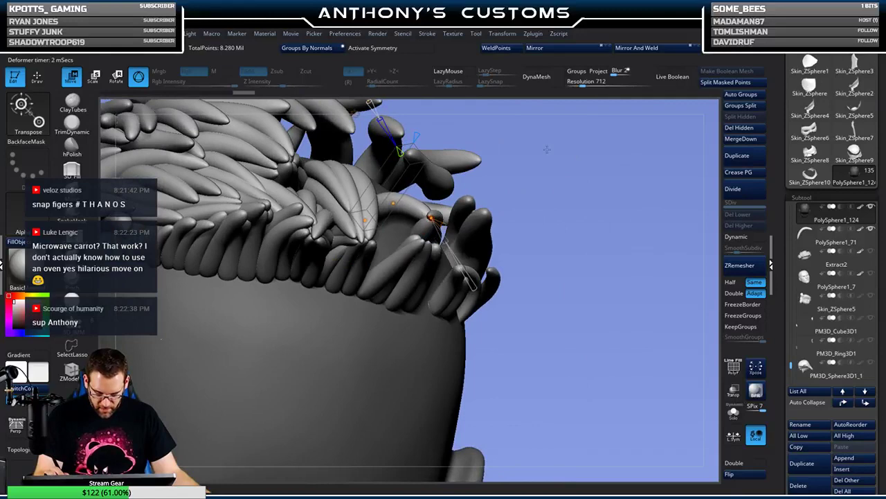
pyautogui.moveTo(547, 151); pyautogui.dragTo(563, 201)
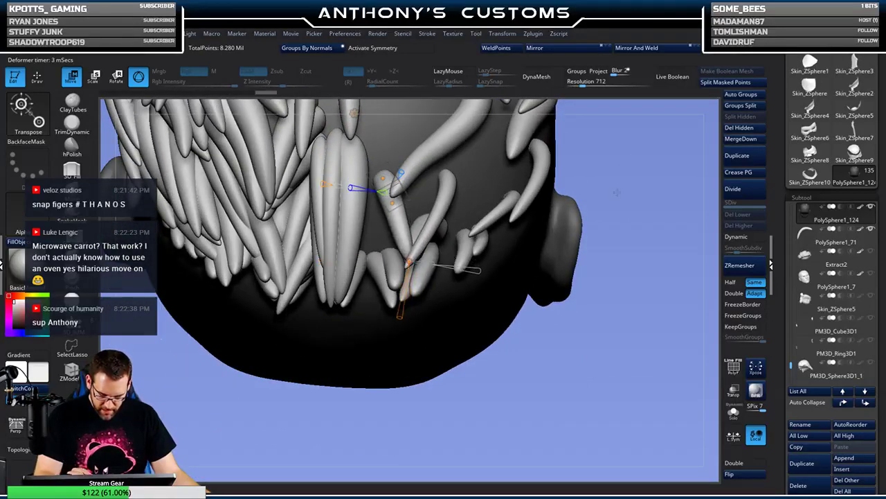
pyautogui.moveTo(623, 201); pyautogui.dragTo(602, 197)
pyautogui.moveTo(446, 215); pyautogui.dragTo(452, 210)
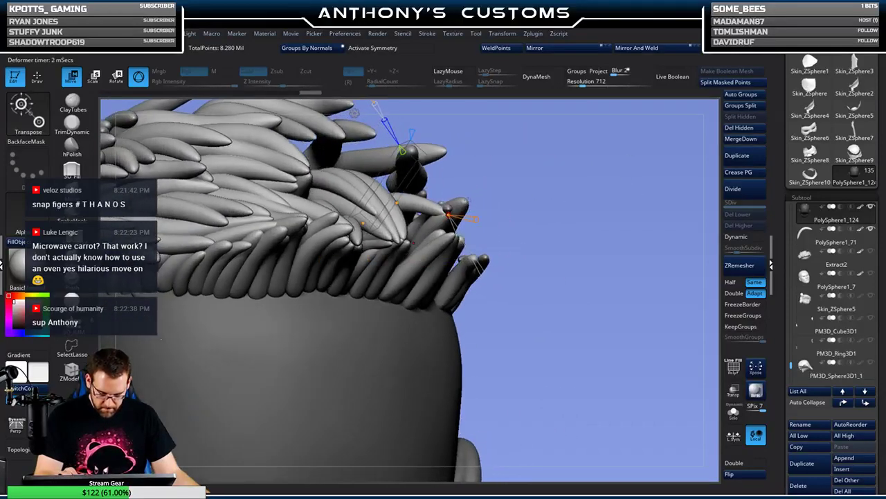
pyautogui.moveTo(585, 201); pyautogui.dragTo(485, 258)
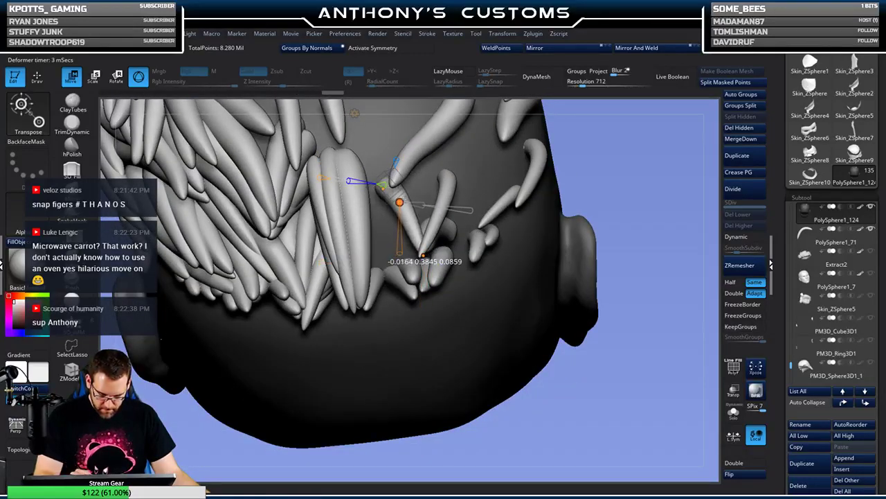
# - Return to Draw mode, split the bent strand off from the head, and subdivide it to level 3
pyautogui.press('q')
pyautogui.moveTo(609, 201); pyautogui.dragTo(650, 142)
pyautogui.moveTo(627, 171); pyautogui.dragTo(713, 132)
pyautogui.click(725, 82)
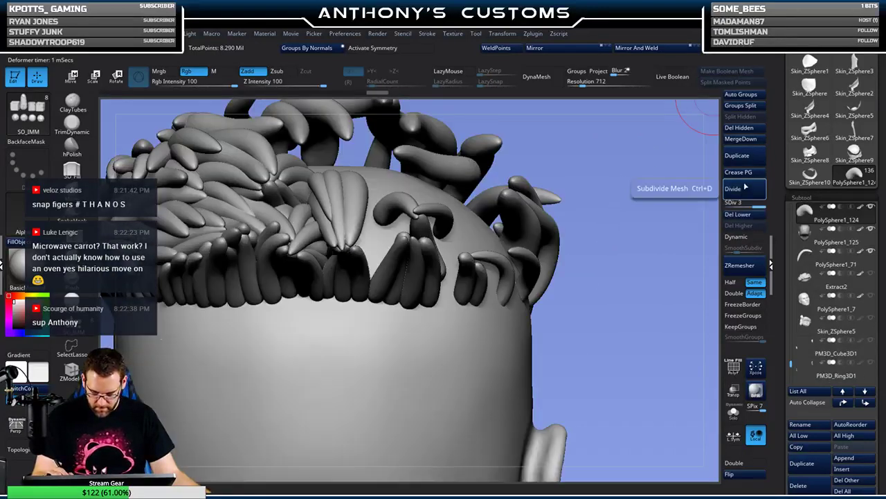
pyautogui.click(733, 188)
# - Select the PolySphere1_125 head subtool, insert another strand between the fanned cluster and the last strand, and apply the bend curve deformer
pyautogui.moveTo(636, 238); pyautogui.dragTo(663, 253)
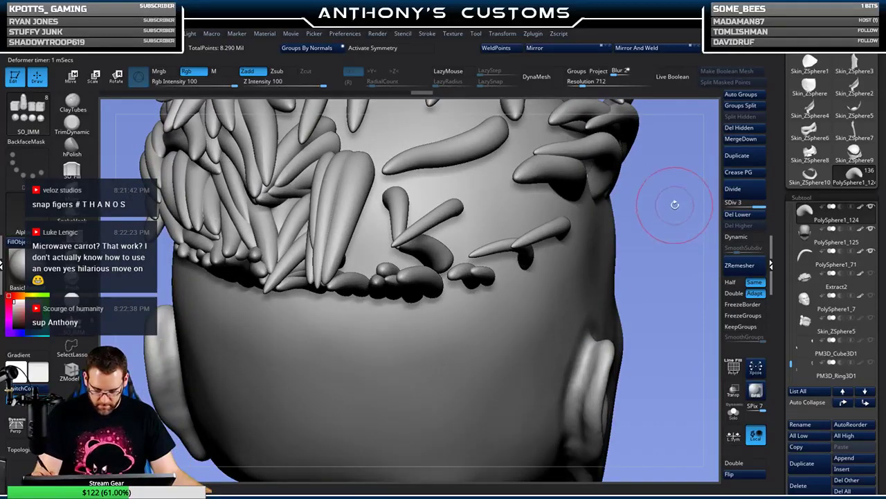
pyautogui.moveTo(675, 201)
pyautogui.mouseDown()
pyautogui.moveTo(683, 215)
pyautogui.moveTo(649, 225)
pyautogui.mouseUp()
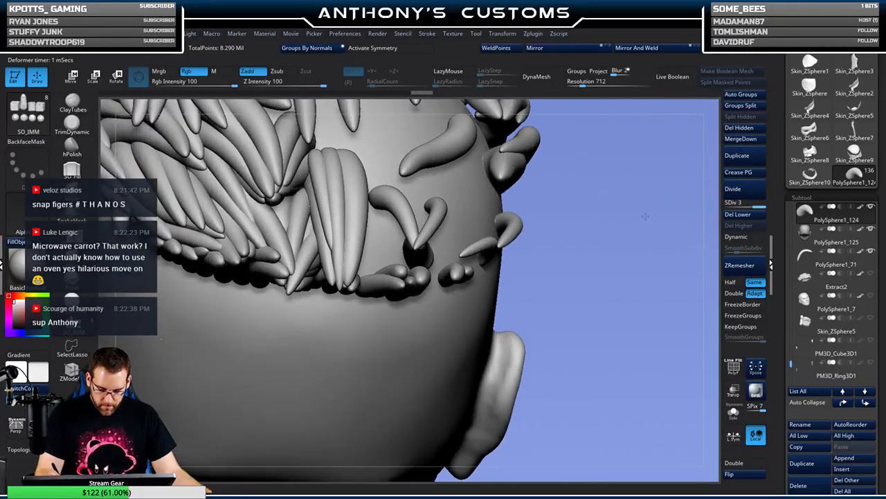
pyautogui.keyDown('alt'); pyautogui.click(385, 245); pyautogui.keyUp('alt')
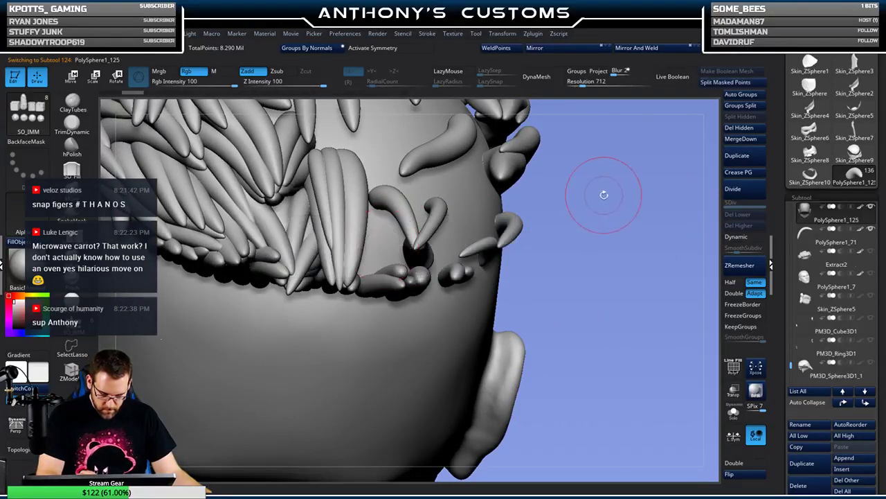
pyautogui.moveTo(603, 195)
pyautogui.mouseDown()
pyautogui.moveTo(580, 198)
pyautogui.moveTo(596, 196)
pyautogui.mouseUp()
pyautogui.moveTo(363, 190); pyautogui.dragTo(369, 240)
pyautogui.press('w')
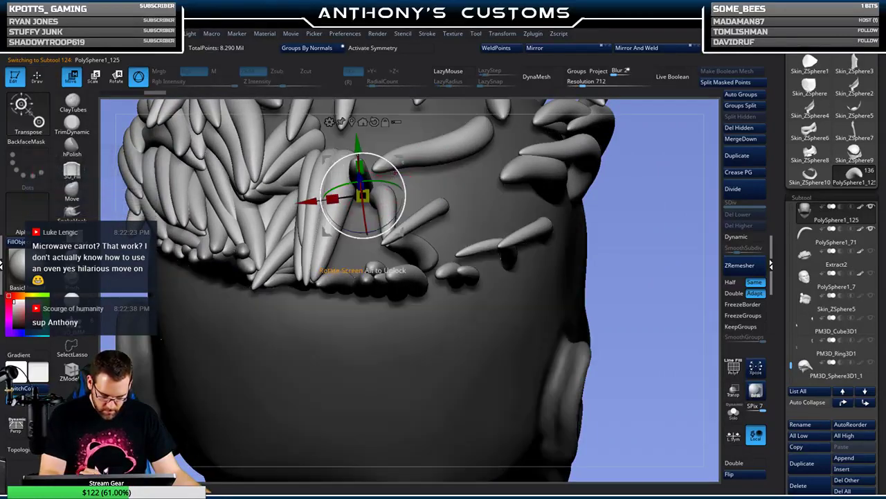
pyautogui.click(329, 122)
pyautogui.click(426, 149)
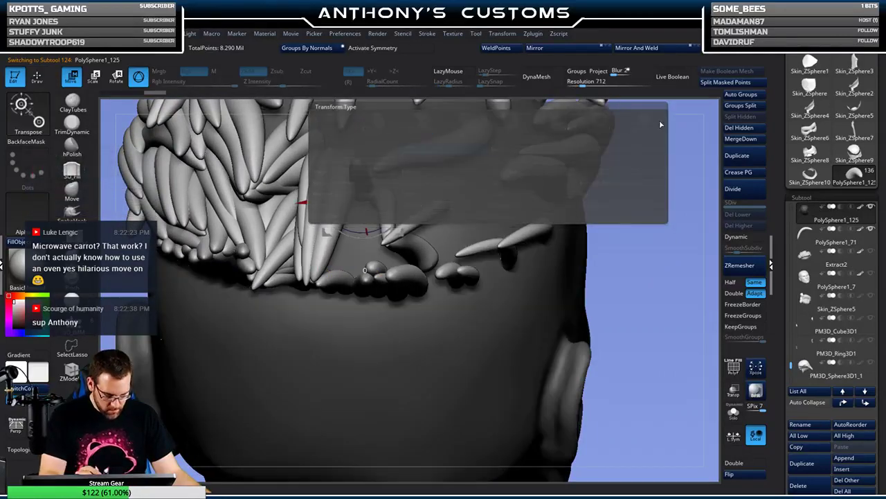
# - Pull the inserted strand's tip down and across to the hairline so it lies alongside the fanned cluster
pyautogui.moveTo(648, 196); pyautogui.dragTo(627, 172)
pyautogui.moveTo(490, 186); pyautogui.dragTo(489, 237, button='right')
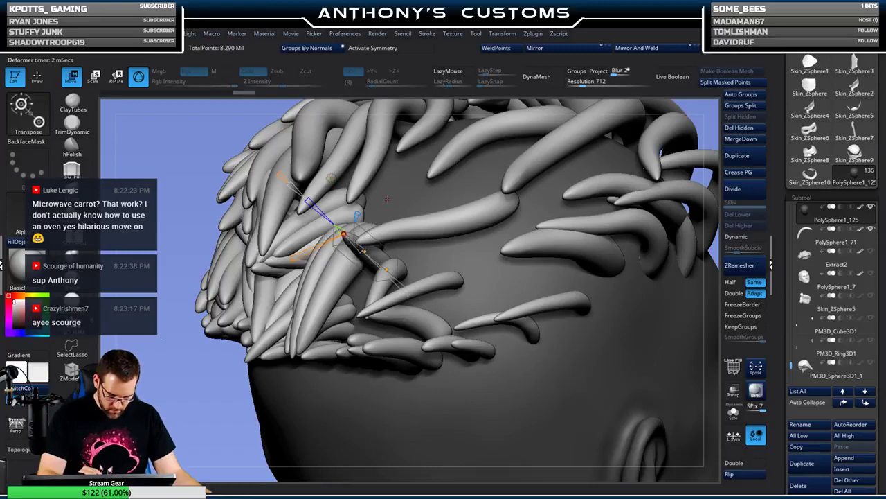
pyautogui.moveTo(401, 190); pyautogui.dragTo(374, 204, button='right')
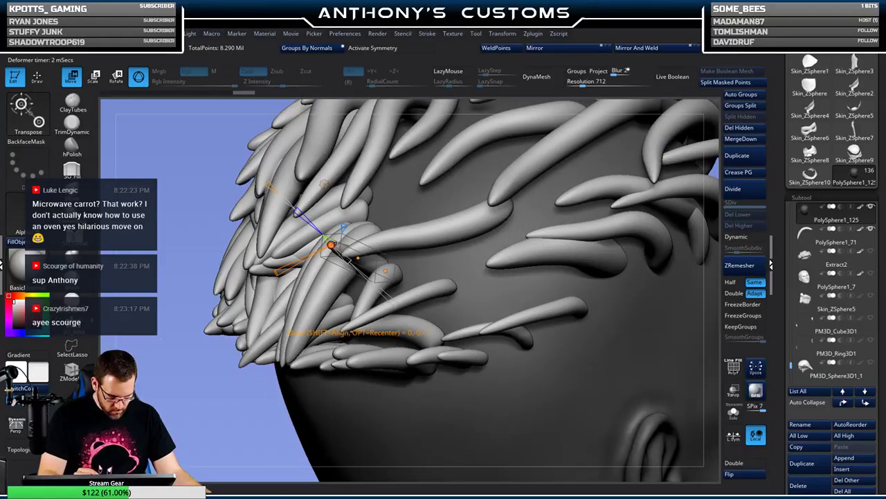
pyautogui.moveTo(331, 245); pyautogui.dragTo(290, 365)
pyautogui.moveTo(273, 417); pyautogui.dragTo(279, 442)
pyautogui.moveTo(281, 438); pyautogui.dragTo(289, 471, button='right')
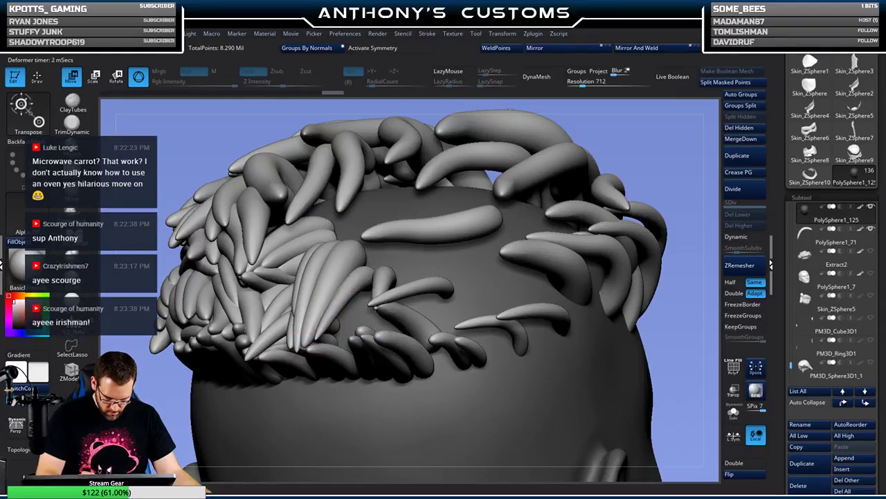
pyautogui.moveTo(358, 325); pyautogui.dragTo(367, 398, button='right')
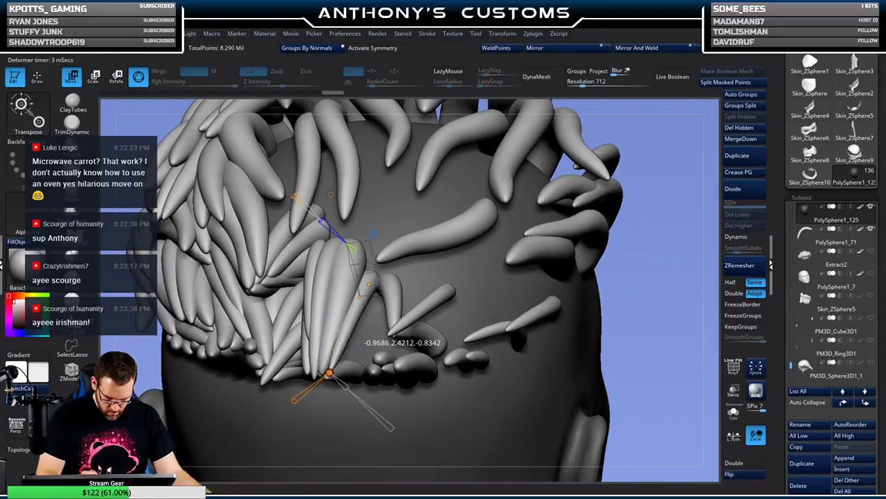
# - Reposition the strand's root curve point so its base sits on the scalp next to the fanned cluster
pyautogui.moveTo(262, 472); pyautogui.dragTo(300, 410, button='right')
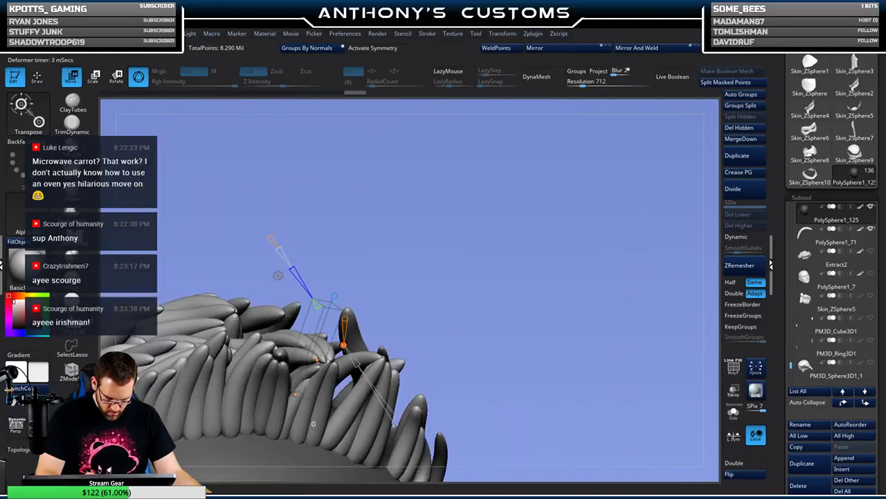
pyautogui.moveTo(379, 332)
pyautogui.mouseDown(button='right')
pyautogui.moveTo(471, 289)
pyautogui.moveTo(547, 183)
pyautogui.mouseUp(button='right')
pyautogui.press('q')
pyautogui.moveTo(484, 206); pyautogui.dragTo(518, 151, button='right')
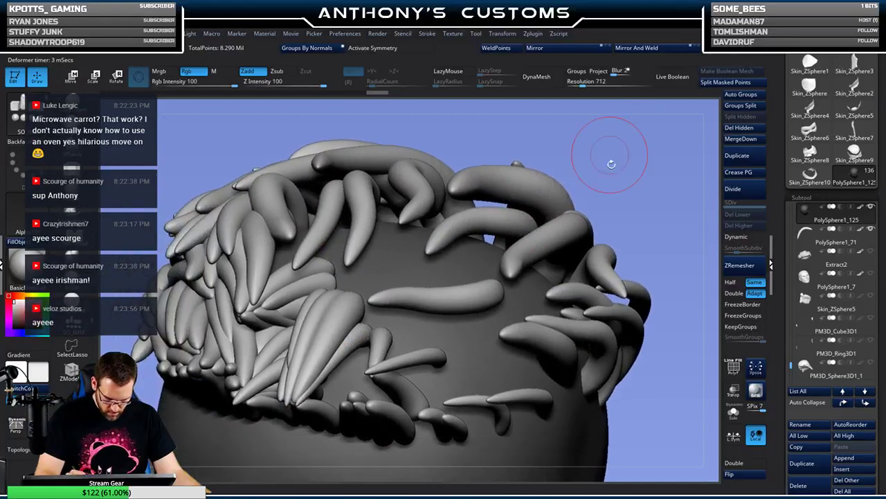
pyautogui.moveTo(611, 163); pyautogui.dragTo(614, 128, button='right')
pyautogui.press('w')
pyautogui.moveTo(415, 275); pyautogui.dragTo(475, 214, button='right')
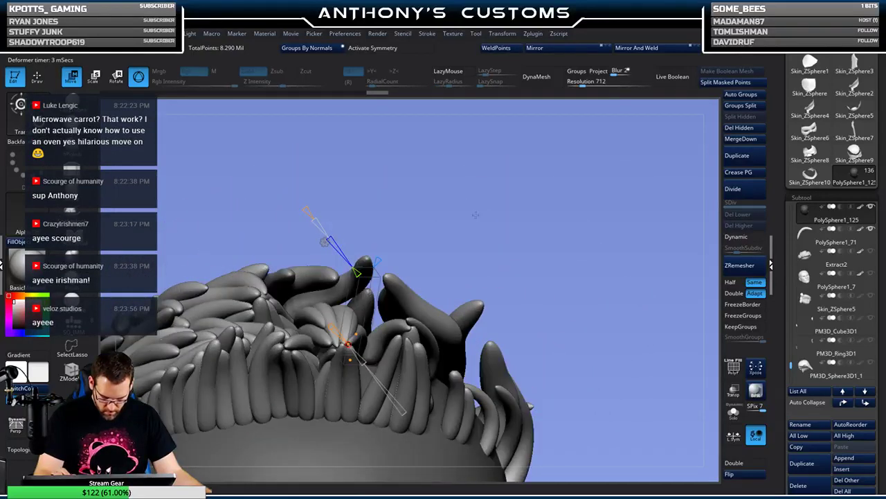
pyautogui.moveTo(351, 343); pyautogui.dragTo(358, 329)
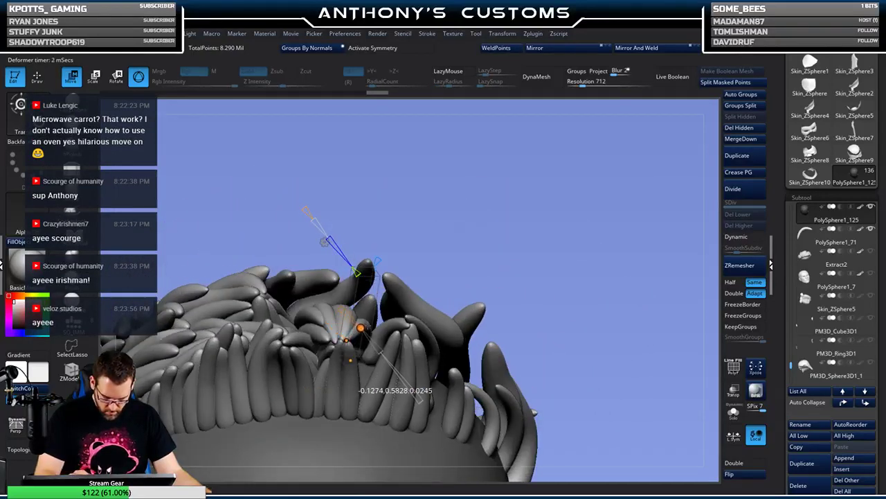
pyautogui.moveTo(486, 207); pyautogui.dragTo(517, 303, button='right')
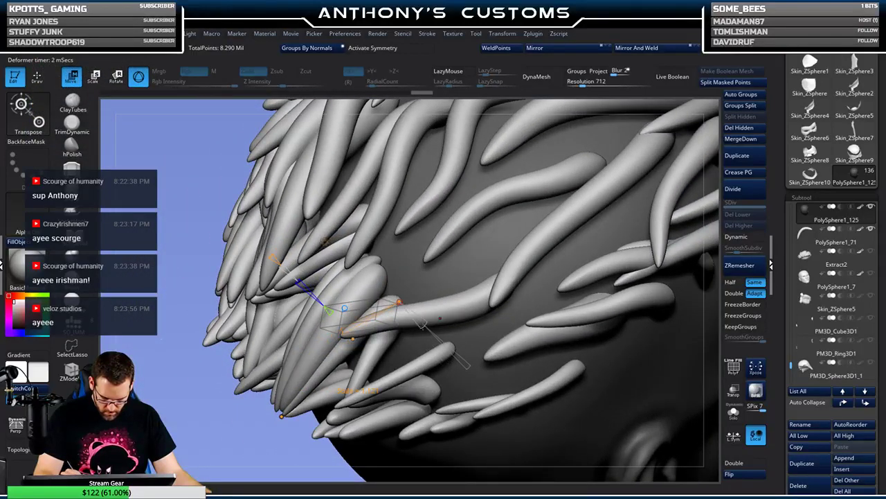
pyautogui.moveTo(518, 303)
pyautogui.mouseDown(button='right')
pyautogui.moveTo(484, 371)
pyautogui.moveTo(492, 329)
pyautogui.mouseUp(button='right')
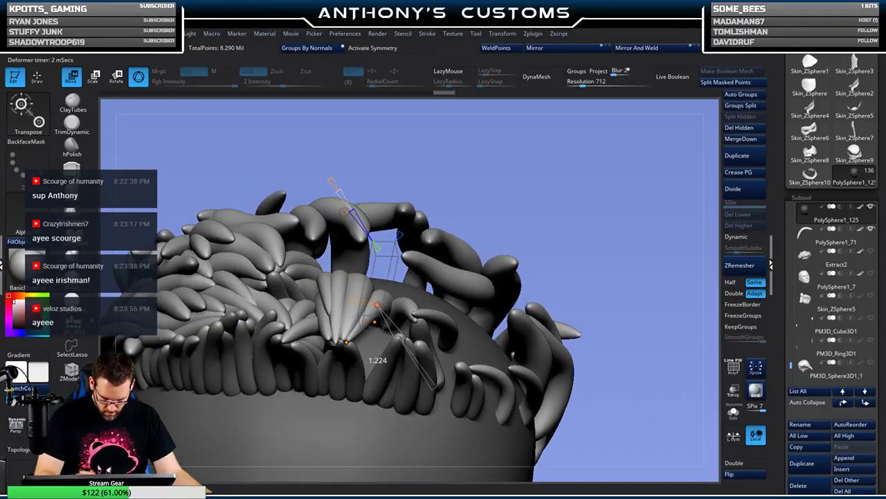
# - Leave the deformer, split the cluster-side strand into its own subtool, and subdivide it to level 3
pyautogui.press('q')
pyautogui.moveTo(604, 217); pyautogui.dragTo(601, 320)
pyautogui.click(742, 192)
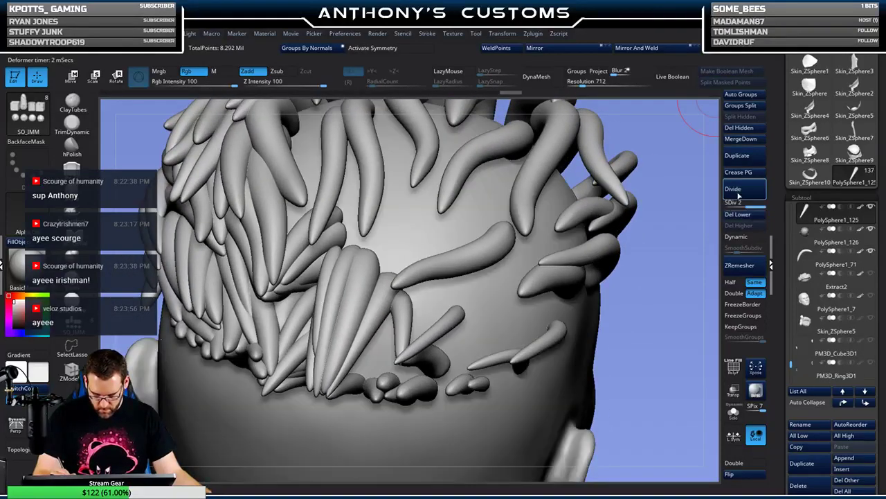
pyautogui.click(741, 193)
pyautogui.moveTo(672, 201)
pyautogui.mouseDown()
pyautogui.moveTo(592, 216)
pyautogui.moveTo(558, 246)
pyautogui.mouseUp()
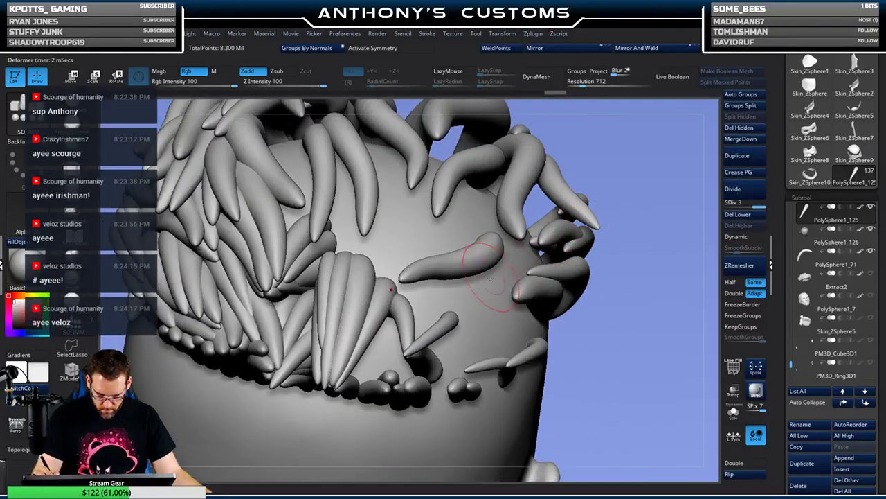
# - Select the PolySphere1_126 head subtool, insert a strand in the gap at the hairline below the cluster, and apply the bend curve deformer
pyautogui.keyDown('alt'); pyautogui.click(476, 299); pyautogui.keyUp('alt')
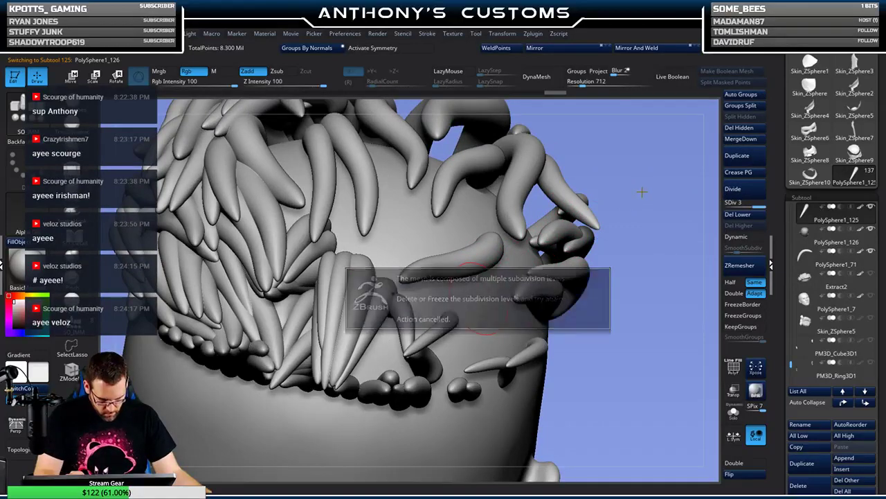
pyautogui.moveTo(633, 212)
pyautogui.mouseDown()
pyautogui.moveTo(638, 206)
pyautogui.moveTo(629, 225)
pyautogui.mouseUp()
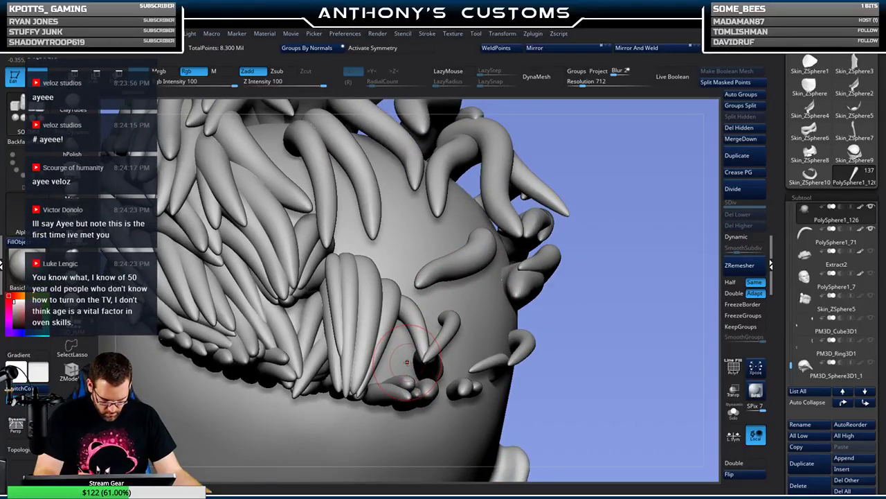
pyautogui.moveTo(603, 221)
pyautogui.mouseDown()
pyautogui.moveTo(601, 204)
pyautogui.moveTo(405, 305)
pyautogui.mouseUp()
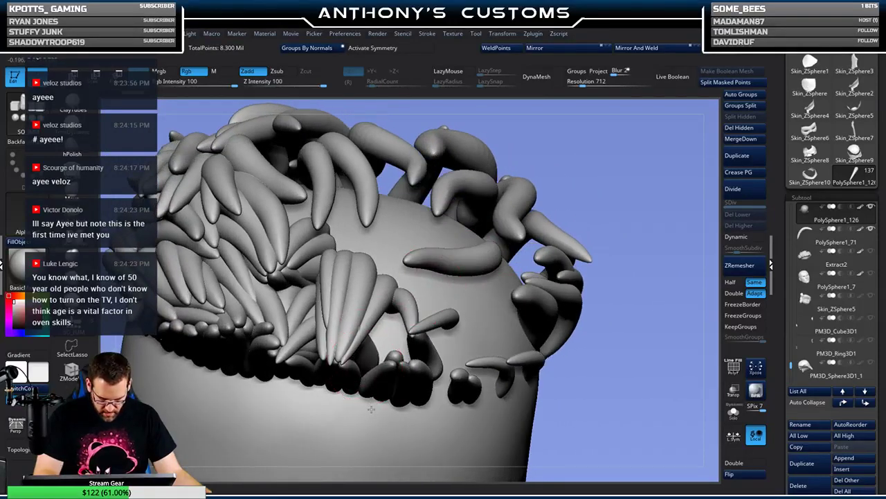
pyautogui.moveTo(369, 403); pyautogui.dragTo(369, 405)
pyautogui.press('w')
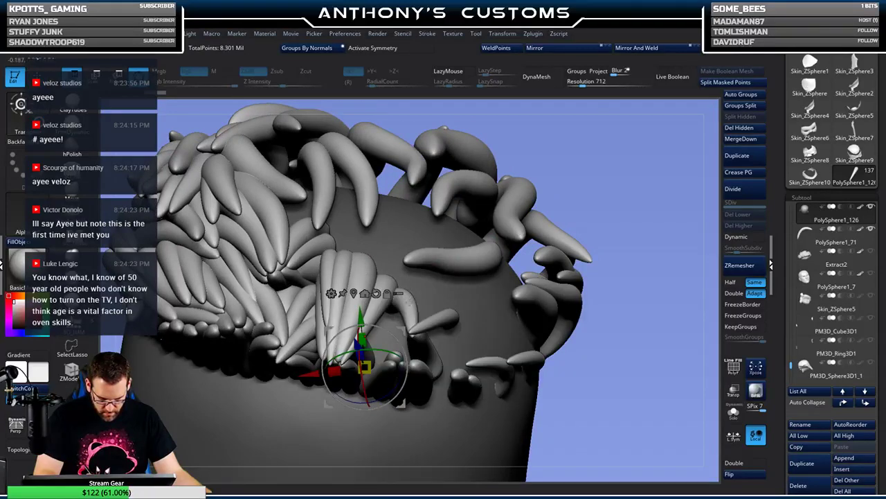
pyautogui.click(331, 293)
pyautogui.click(331, 293)
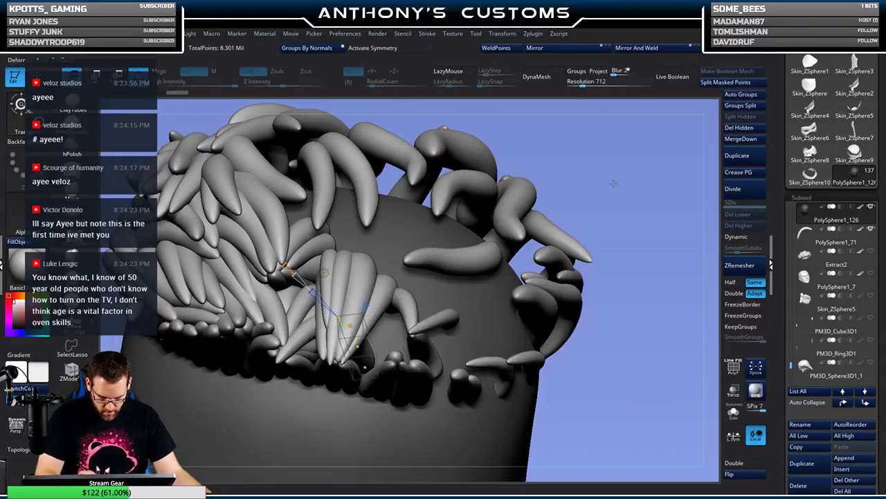
# - Bend the hairline strand by pulling its tip out below the cluster tips and adjusting its root curve point against the head
pyautogui.moveTo(616, 190); pyautogui.dragTo(603, 291)
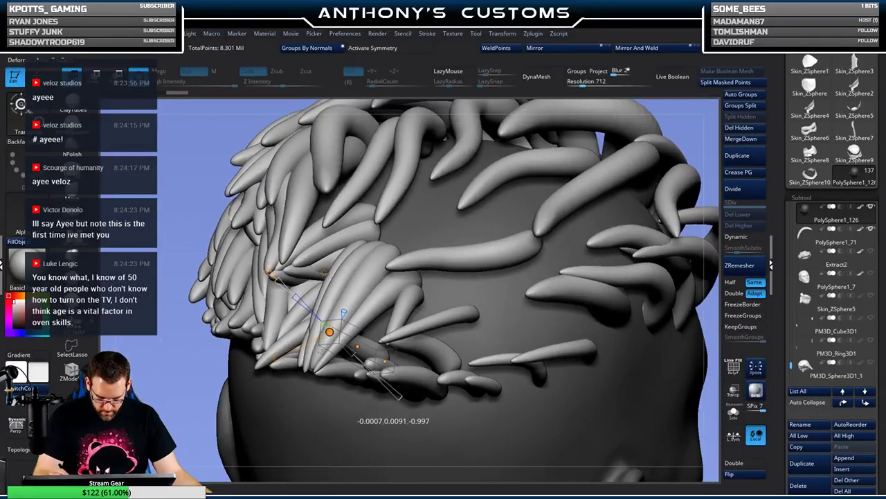
pyautogui.moveTo(330, 332); pyautogui.dragTo(336, 385)
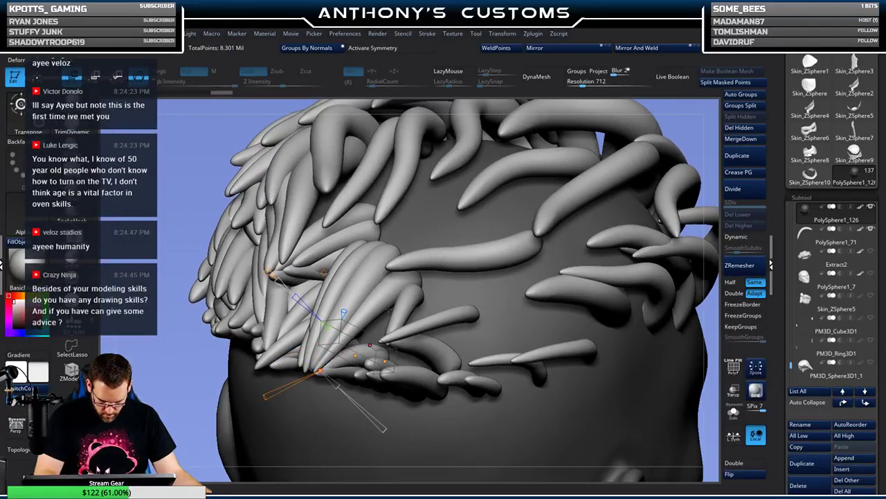
pyautogui.moveTo(427, 348); pyautogui.dragTo(434, 287, button='right')
pyautogui.moveTo(316, 340); pyautogui.dragTo(317, 337)
pyautogui.moveTo(479, 253); pyautogui.dragTo(540, 209, button='right')
pyautogui.moveTo(426, 333); pyautogui.dragTo(424, 337)
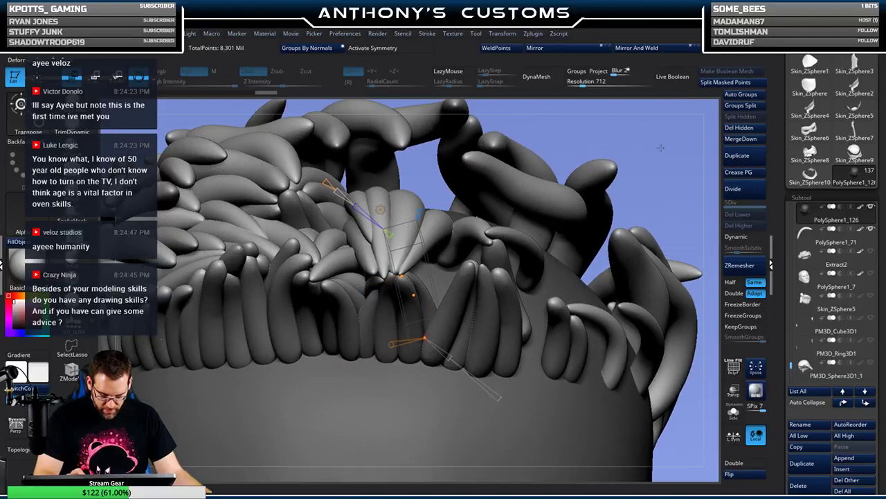
# - Reposition the hairline strand's root curve point against the head below the fanned cluster
pyautogui.press('q')
pyautogui.moveTo(701, 187)
pyautogui.mouseDown(button='right')
pyautogui.moveTo(651, 220)
pyautogui.moveTo(611, 197)
pyautogui.mouseUp(button='right')
pyautogui.press('w')
pyautogui.moveTo(440, 323); pyautogui.dragTo(412, 299)
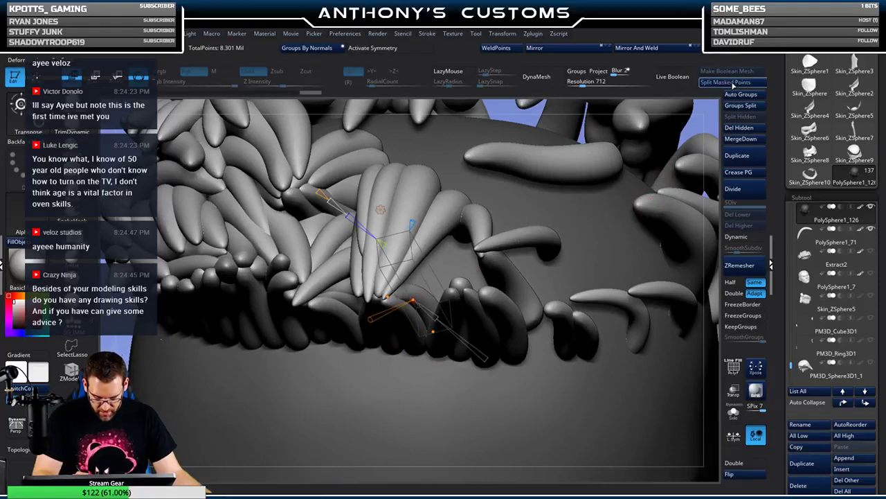
# - Split the hairline strand into its own subtool and subdivide it to level 3
pyautogui.click(732, 81)
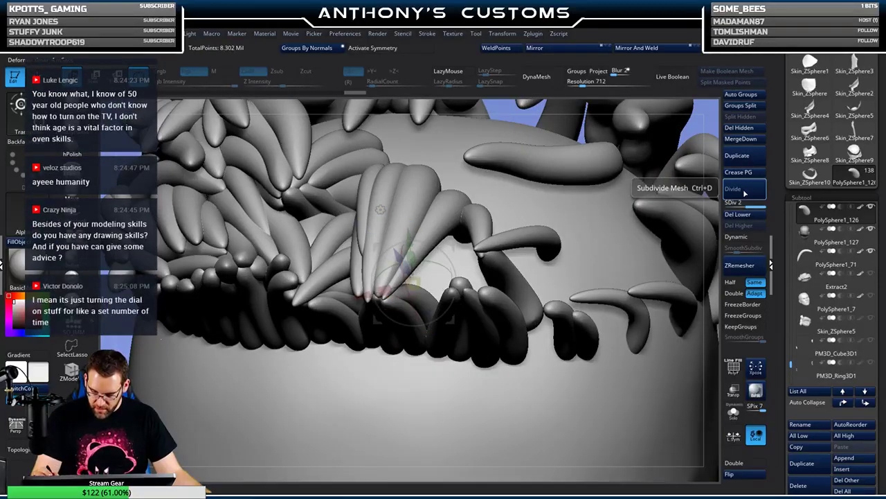
pyautogui.press('q')
pyautogui.moveTo(625, 237)
pyautogui.mouseDown(button='right')
pyautogui.moveTo(581, 302)
pyautogui.moveTo(615, 258)
pyautogui.mouseUp(button='right')
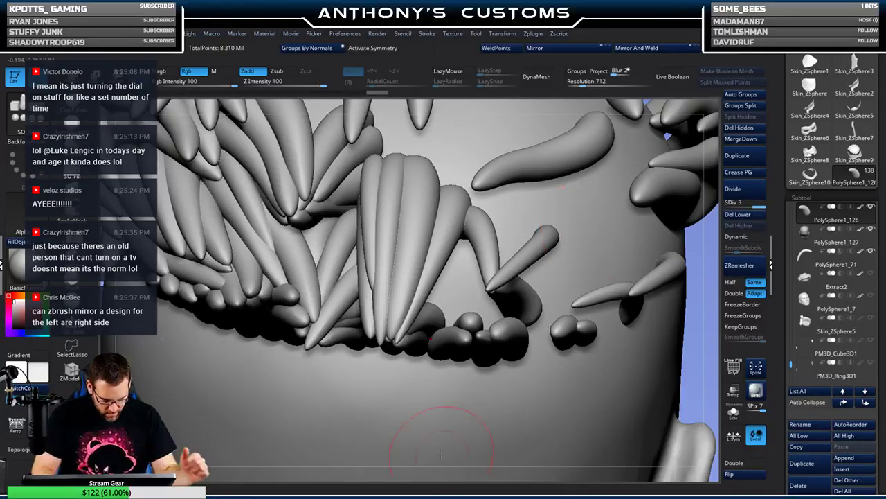
# - Select the PolySphere1_127 head subtool, insert a strand in the bare gap beside the cluster, and apply the bend curve deformer
pyautogui.moveTo(455, 248)
pyautogui.mouseDown(button='right')
pyautogui.moveTo(478, 251)
pyautogui.moveTo(466, 244)
pyautogui.moveTo(525, 187)
pyautogui.mouseUp(button='right')
pyautogui.moveTo(564, 222)
pyautogui.mouseDown(button='right')
pyautogui.moveTo(547, 208)
pyautogui.moveTo(502, 249)
pyautogui.moveTo(521, 249)
pyautogui.mouseUp(button='right')
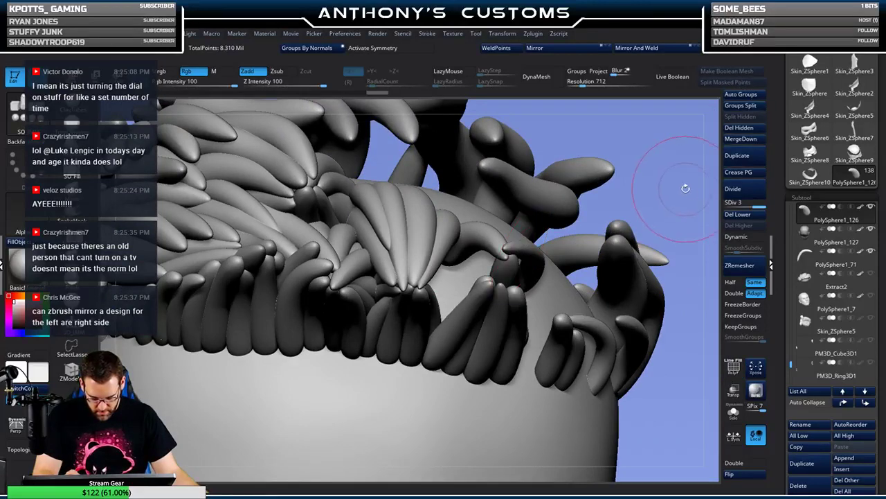
pyautogui.moveTo(682, 188); pyautogui.dragTo(699, 166, button='right')
pyautogui.click(742, 106)
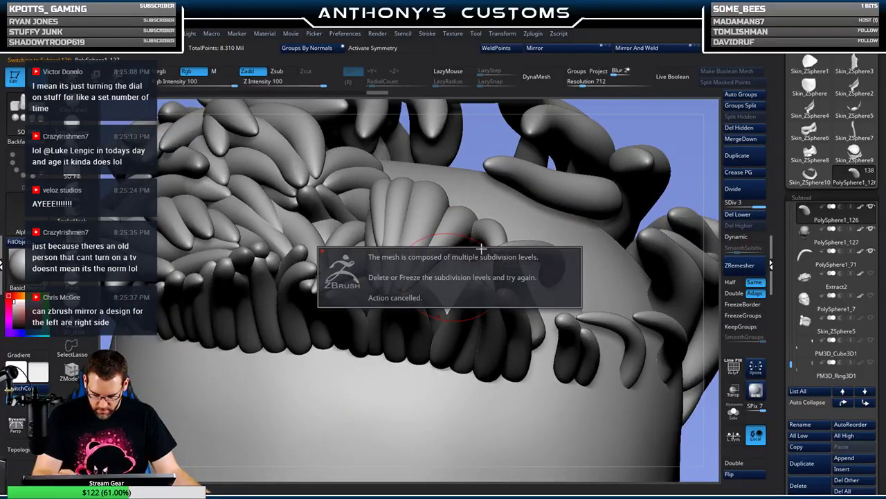
pyautogui.moveTo(668, 174); pyautogui.dragTo(695, 158, button='right')
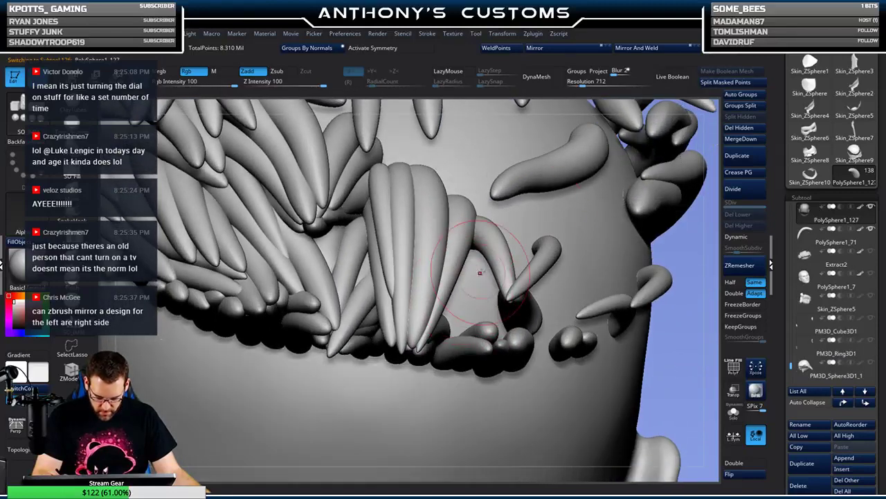
pyautogui.moveTo(461, 290); pyautogui.dragTo(467, 326)
pyautogui.press('w')
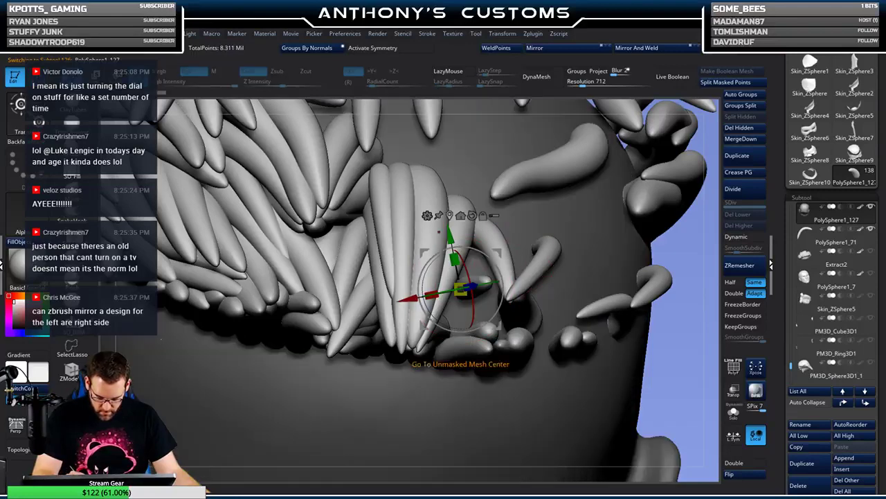
pyautogui.click(429, 214)
pyautogui.click(544, 247)
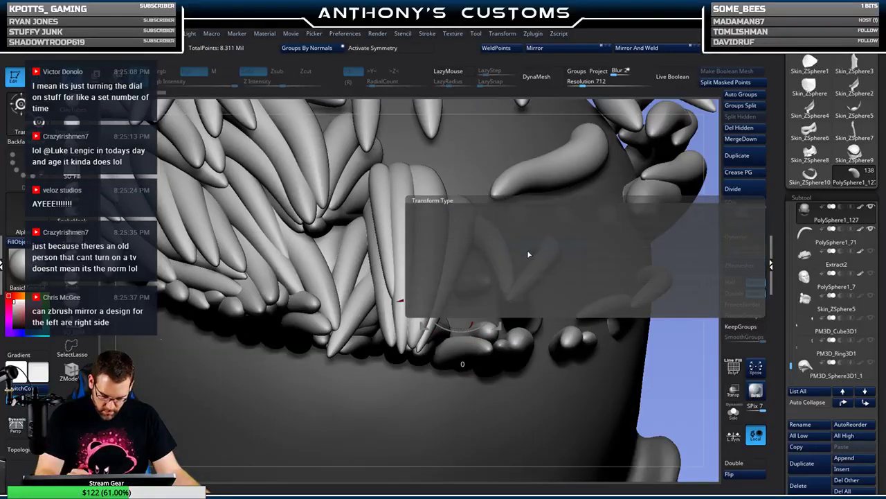
# - Bend the gap strand by pulling its tip down onto the hairline strands and adjusting its curve from several angles
pyautogui.moveTo(528, 255); pyautogui.dragTo(549, 304, button='right')
pyautogui.moveTo(508, 319); pyautogui.dragTo(518, 374)
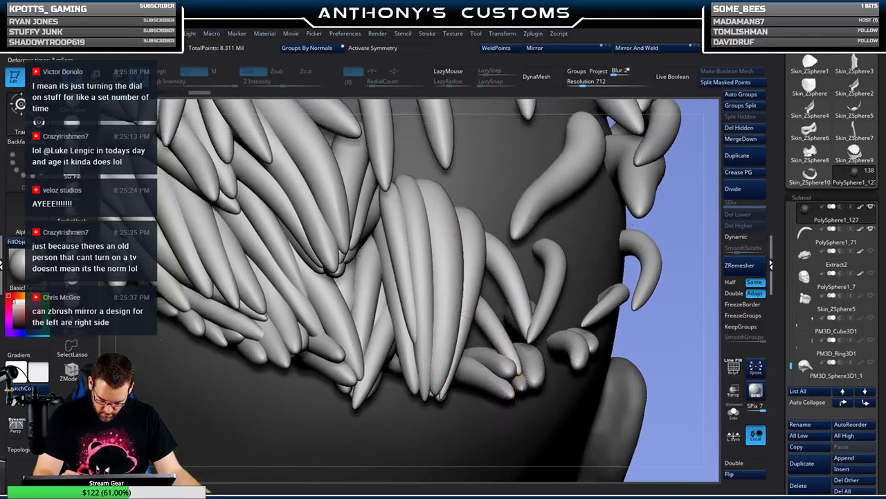
pyautogui.moveTo(519, 376); pyautogui.dragTo(590, 309, button='right')
pyautogui.moveTo(607, 250); pyautogui.dragTo(665, 297)
pyautogui.moveTo(665, 298); pyautogui.dragTo(613, 324, button='right')
pyautogui.moveTo(613, 324); pyautogui.dragTo(584, 331)
pyautogui.moveTo(583, 347); pyautogui.dragTo(644, 325, button='right')
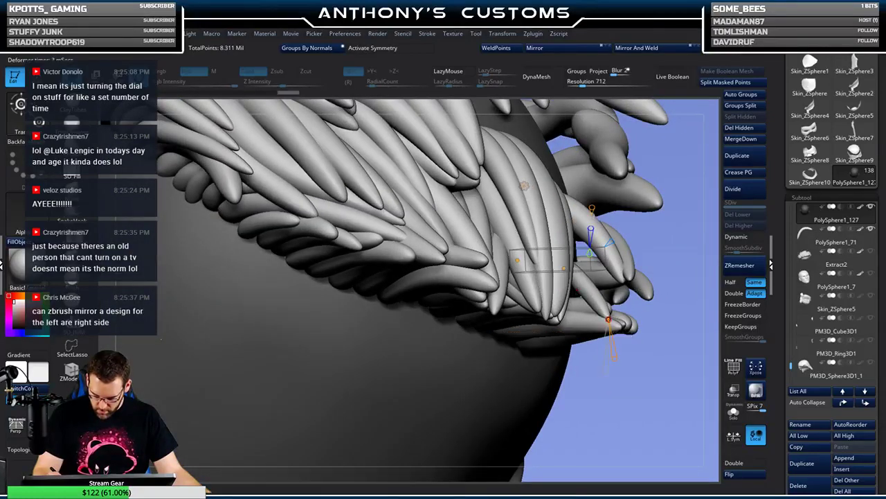
# - Leave the deformer, split the gap strand into its own subtool, and subdivide it to level 2
pyautogui.press('q')
pyautogui.moveTo(671, 366); pyautogui.dragTo(655, 367, button='right')
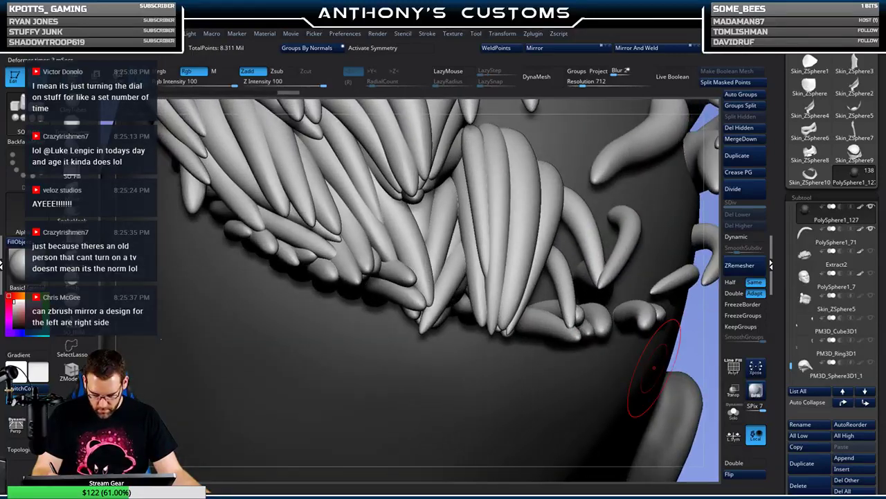
pyautogui.moveTo(623, 259); pyautogui.dragTo(700, 183, button='right')
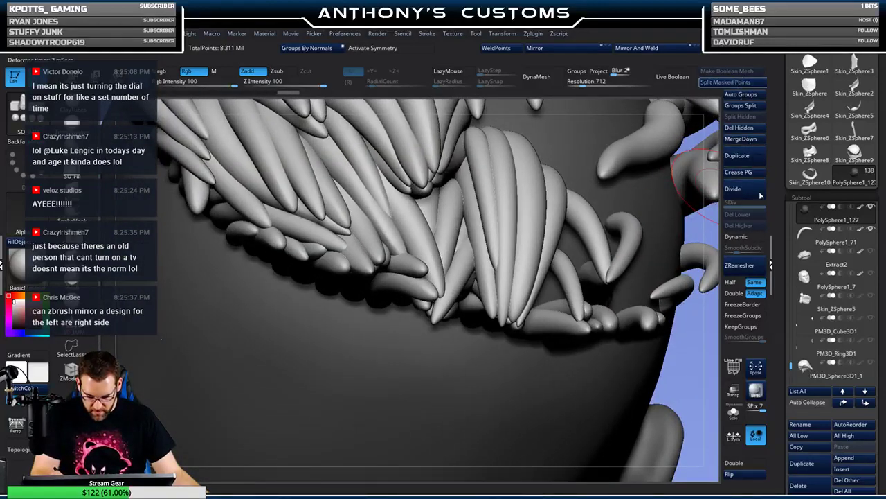
pyautogui.click(725, 82)
# - Select the PolySphere1_128 head subtool, insert a strand between the cluster tips and the last strand, and apply the bend curve deformer
pyautogui.keyDown('ctrl'); pyautogui.click(488, 374); pyautogui.keyUp('ctrl')
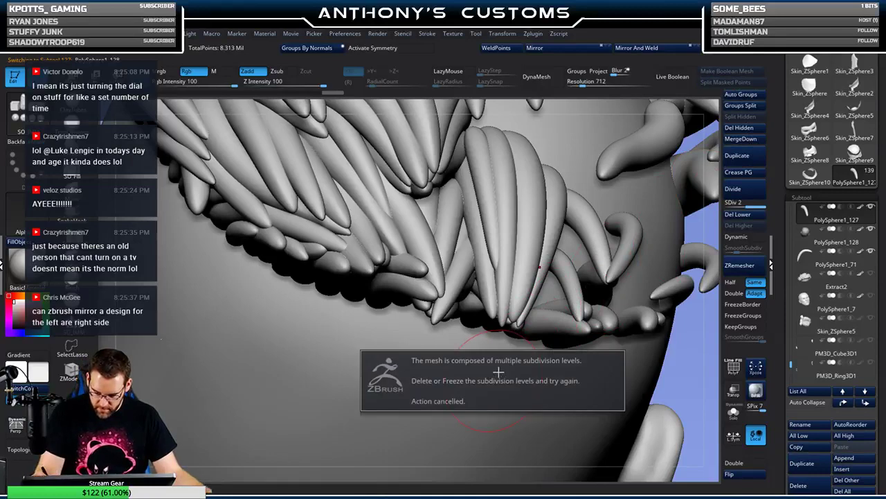
pyautogui.moveTo(496, 357)
pyautogui.mouseDown(button='right')
pyautogui.moveTo(487, 346)
pyautogui.moveTo(519, 297)
pyautogui.mouseUp(button='right')
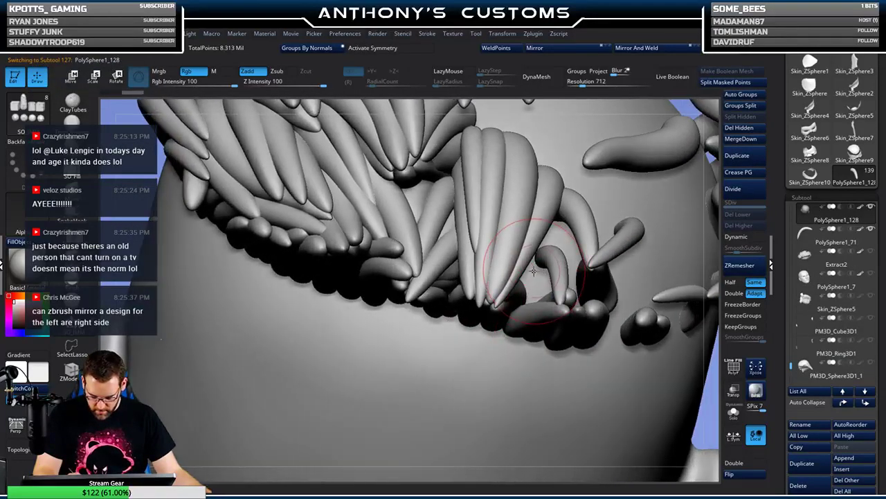
pyautogui.moveTo(533, 270); pyautogui.dragTo(530, 283)
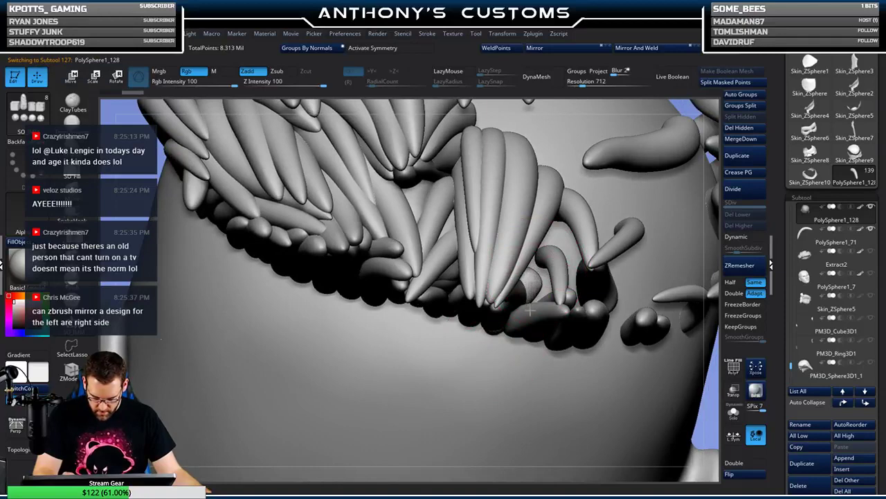
pyautogui.press('w')
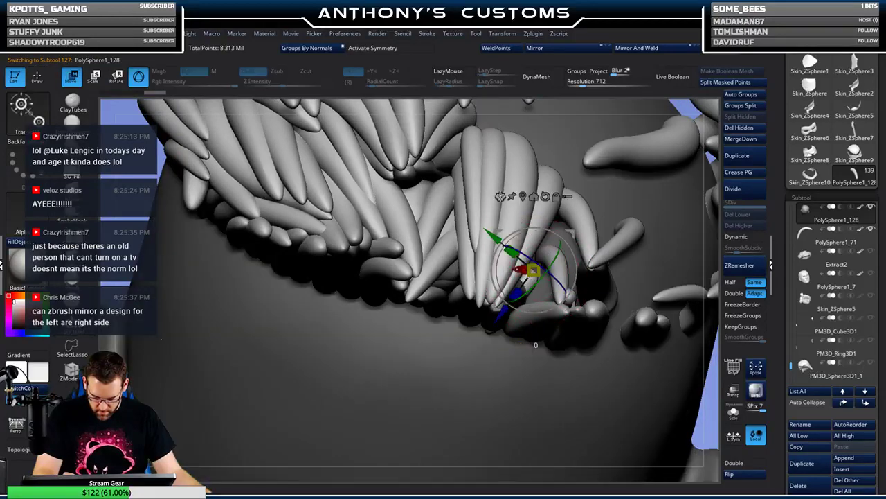
pyautogui.click(500, 197)
pyautogui.click(608, 224)
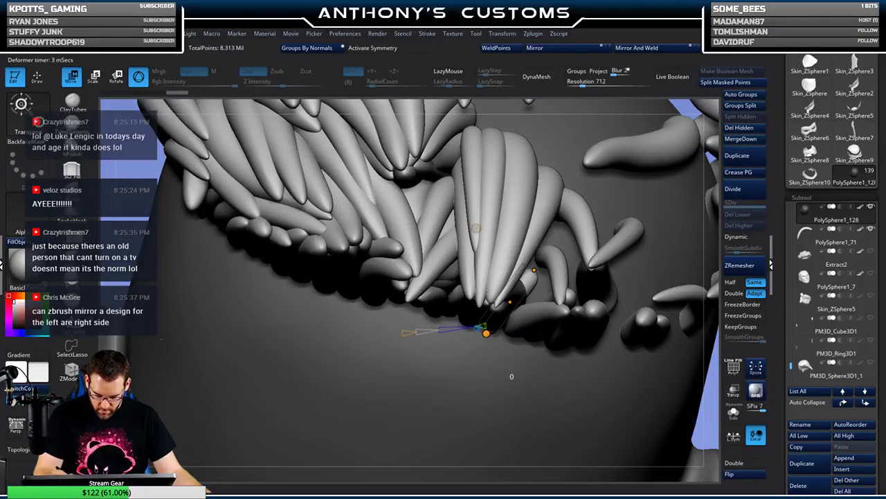
# - Swing the new strand's tip out from under the cluster toward the neighbouring curved strand, lifting it off the head
pyautogui.moveTo(485, 327); pyautogui.dragTo(544, 278)
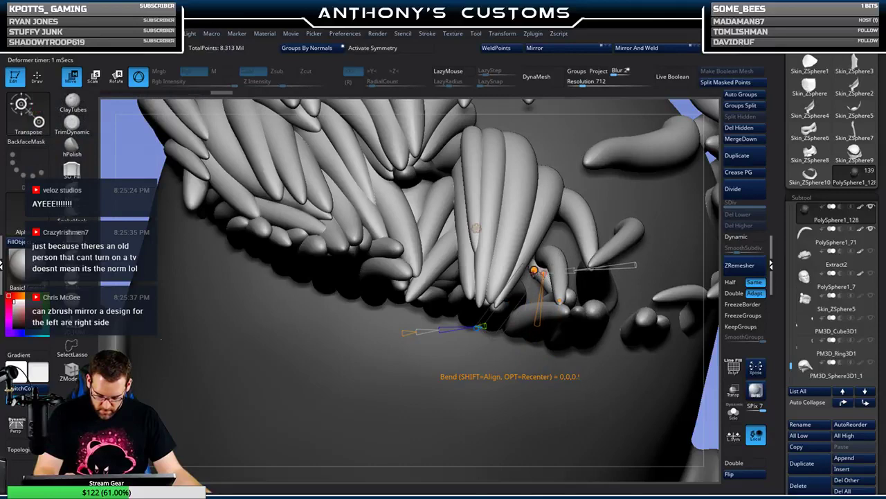
pyautogui.moveTo(621, 361); pyautogui.dragTo(611, 356, button='right')
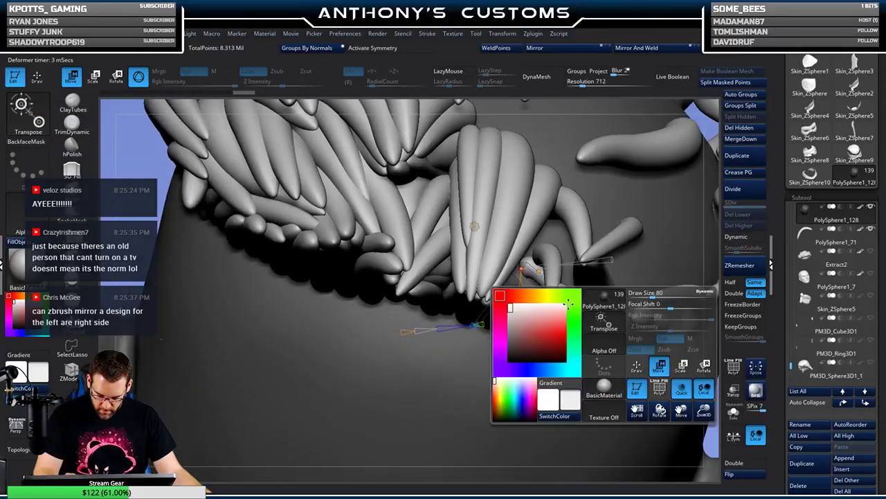
pyautogui.moveTo(557, 298); pyautogui.dragTo(540, 301)
pyautogui.moveTo(540, 301); pyautogui.dragTo(623, 287, button='right')
pyautogui.moveTo(562, 282); pyautogui.dragTo(551, 285, button='right')
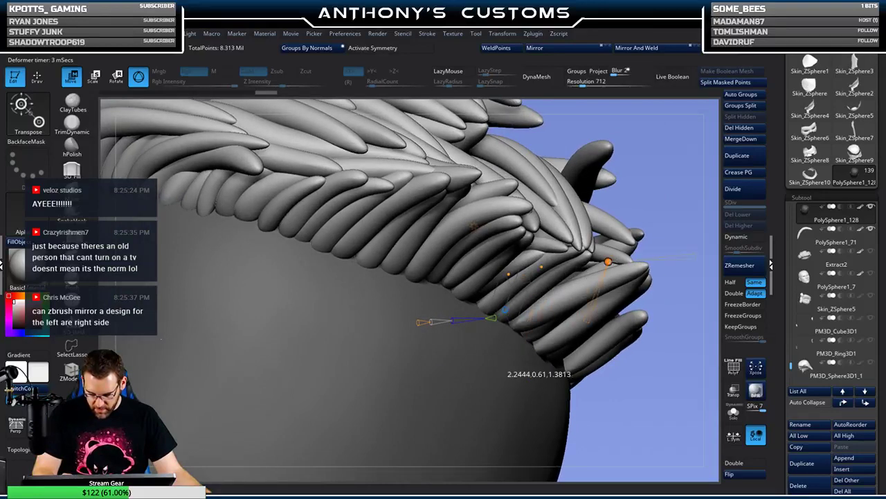
pyautogui.moveTo(630, 254); pyautogui.dragTo(587, 300, button='right')
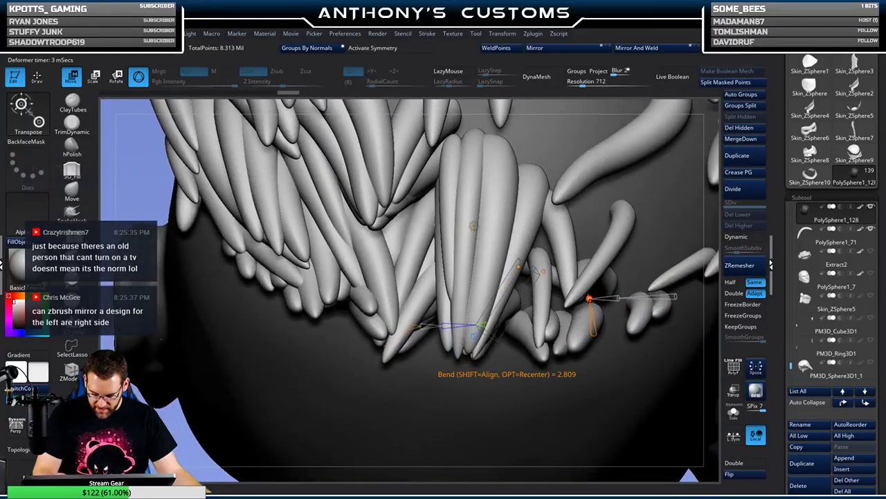
# - Move the strand's tip curve point down beside the neighbouring strand's tip and adjust its height above the hairline
pyautogui.moveTo(588, 300); pyautogui.dragTo(534, 352)
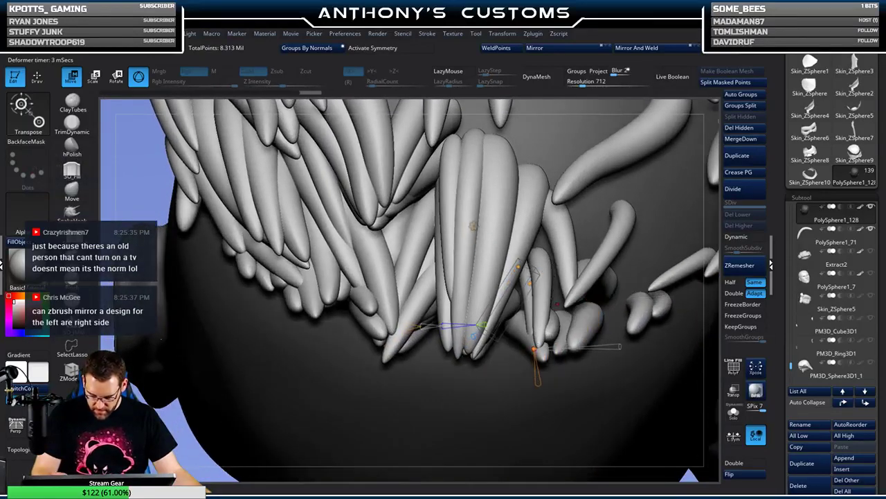
pyautogui.moveTo(534, 351); pyautogui.dragTo(592, 281, button='right')
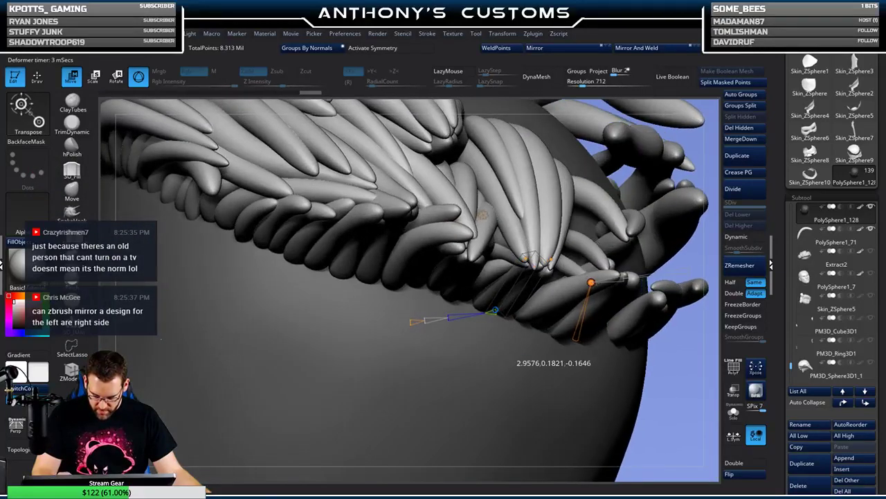
pyautogui.moveTo(591, 282); pyautogui.dragTo(603, 269)
pyautogui.moveTo(602, 268)
pyautogui.mouseDown(button='right')
pyautogui.moveTo(624, 261)
pyautogui.moveTo(608, 264)
pyautogui.mouseUp(button='right')
pyautogui.moveTo(428, 306); pyautogui.dragTo(414, 279)
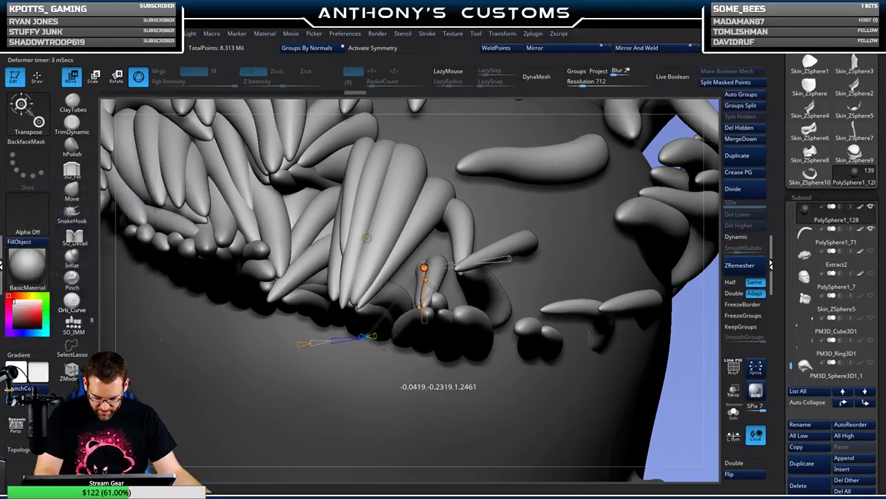
pyautogui.moveTo(554, 266); pyautogui.dragTo(427, 311, button='right')
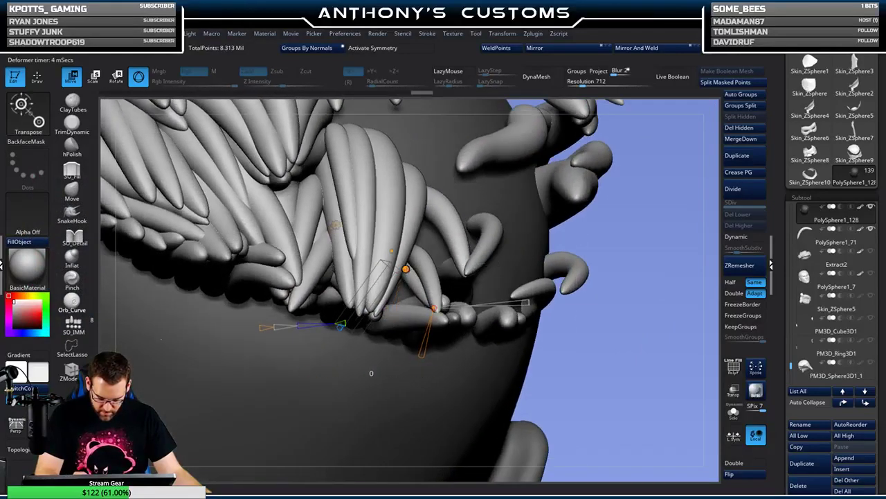
# - Refine the strand's tip and inner curve points so it arches closely alongside the neighbouring curved strand
pyautogui.moveTo(434, 308); pyautogui.dragTo(409, 273)
pyautogui.moveTo(411, 273)
pyautogui.mouseDown(button='right')
pyautogui.moveTo(424, 284)
pyautogui.moveTo(416, 274)
pyautogui.mouseUp(button='right')
pyautogui.moveTo(394, 253); pyautogui.dragTo(391, 266)
pyautogui.moveTo(647, 293); pyautogui.dragTo(512, 238, button='right')
pyautogui.moveTo(412, 268); pyautogui.dragTo(409, 265)
pyautogui.moveTo(575, 239); pyautogui.dragTo(495, 298, button='right')
pyautogui.moveTo(407, 324); pyautogui.dragTo(404, 327)
pyautogui.moveTo(526, 297); pyautogui.dragTo(531, 260, button='right')
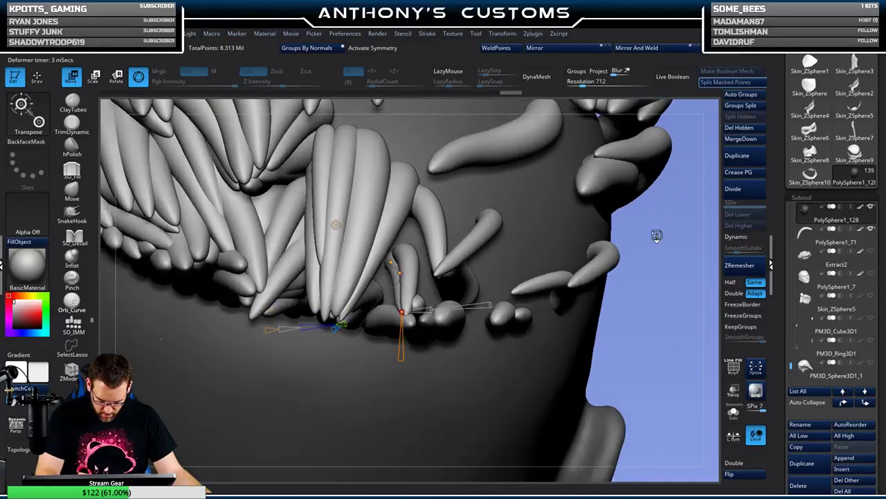
# - Split the arched strand into its own subtool, subdivide it to level 2, and leave the deformer
pyautogui.click(725, 82)
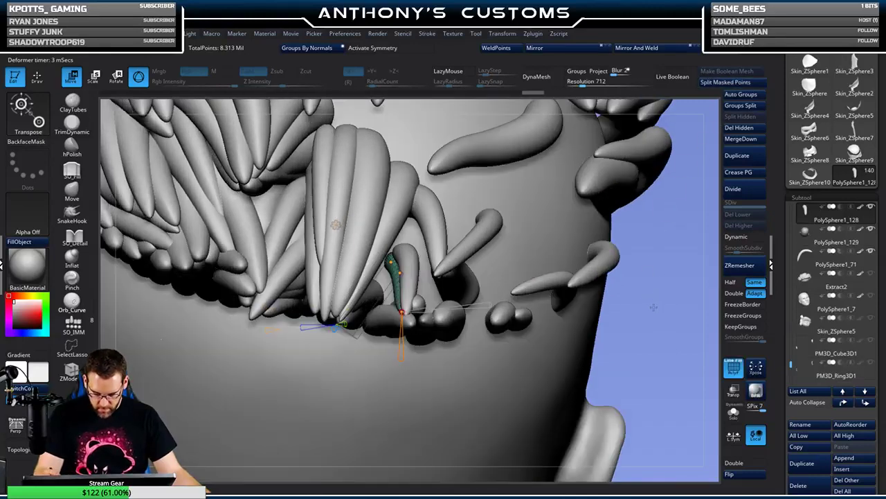
pyautogui.moveTo(654, 320); pyautogui.dragTo(627, 312, button='right')
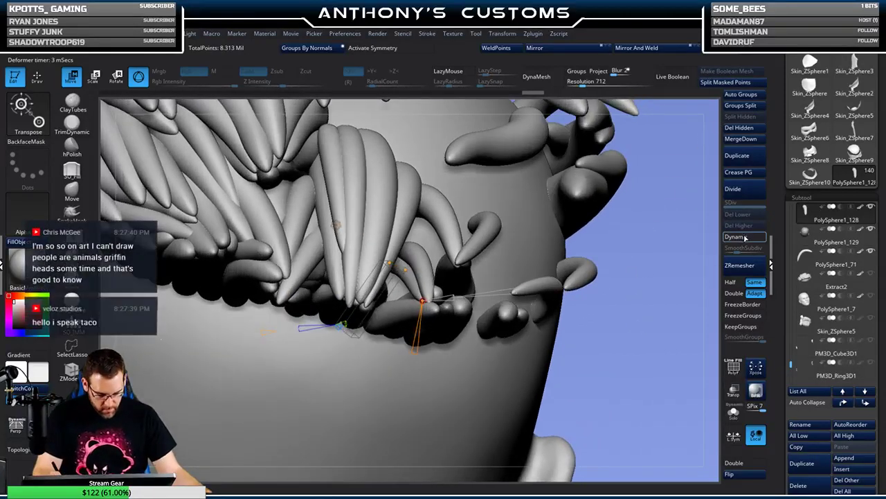
pyautogui.click(742, 197)
pyautogui.press('q')
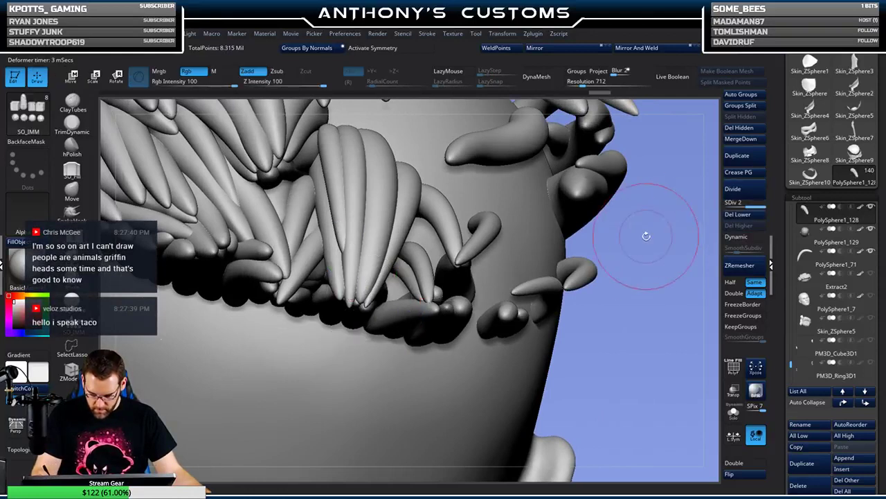
# - Select the PolySphere1_129 head subtool, insert another strand beside the cluster tips, and apply the bend curve deformer
pyautogui.click(457, 391)
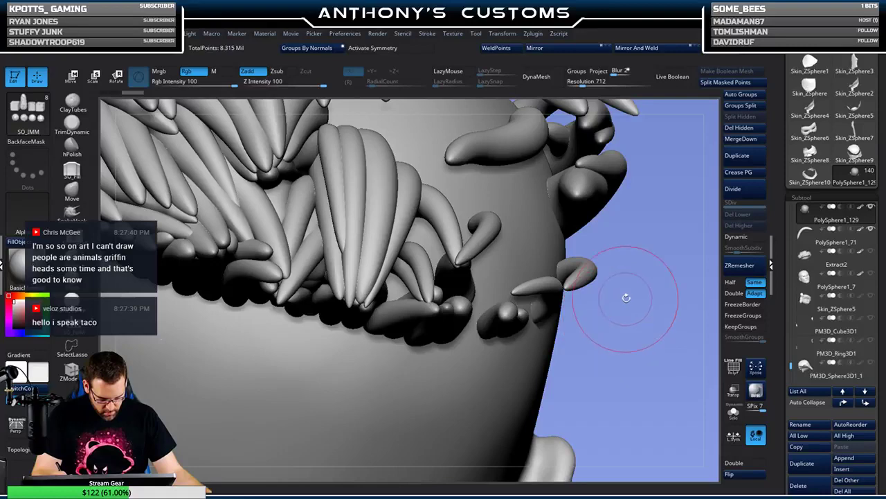
pyautogui.moveTo(627, 298)
pyautogui.mouseDown()
pyautogui.moveTo(564, 298)
pyautogui.moveTo(602, 286)
pyautogui.moveTo(537, 252)
pyautogui.mouseUp()
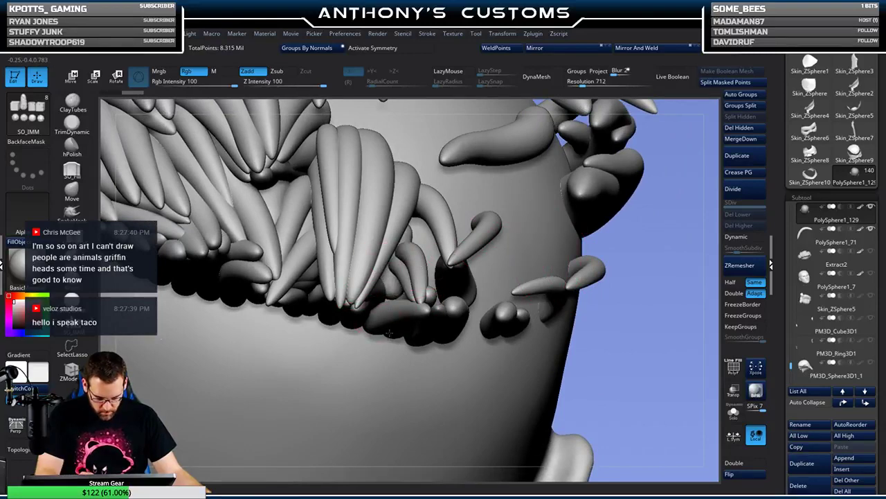
pyautogui.press('w')
pyautogui.click(354, 225)
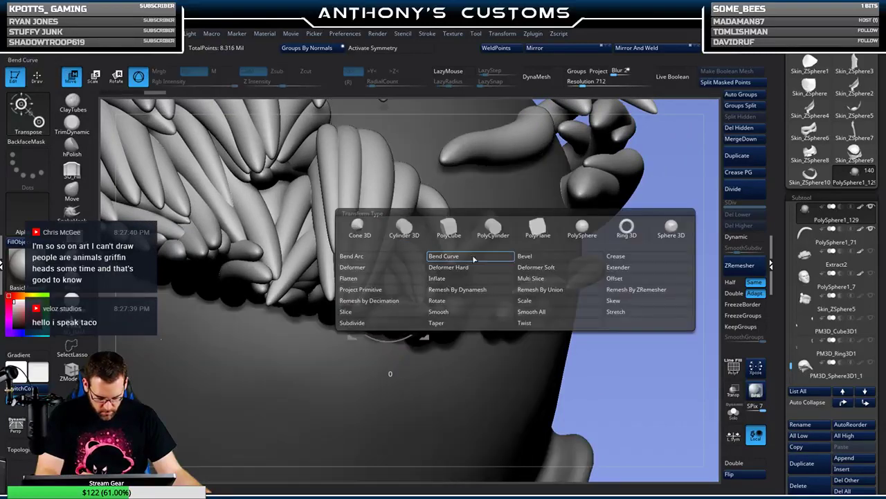
pyautogui.click(627, 227)
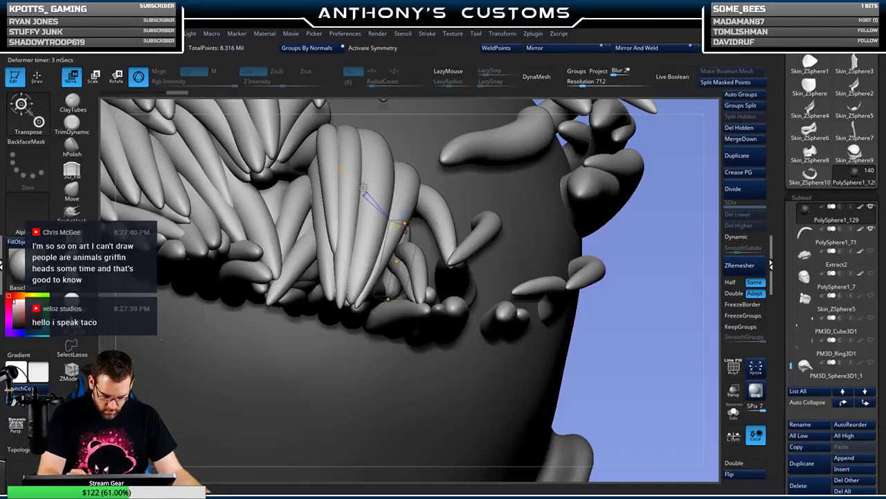
# - Move the new strand's curve points so it bends over the hairline with its tip close beside the neighbouring strand tips
pyautogui.moveTo(404, 223); pyautogui.dragTo(411, 258)
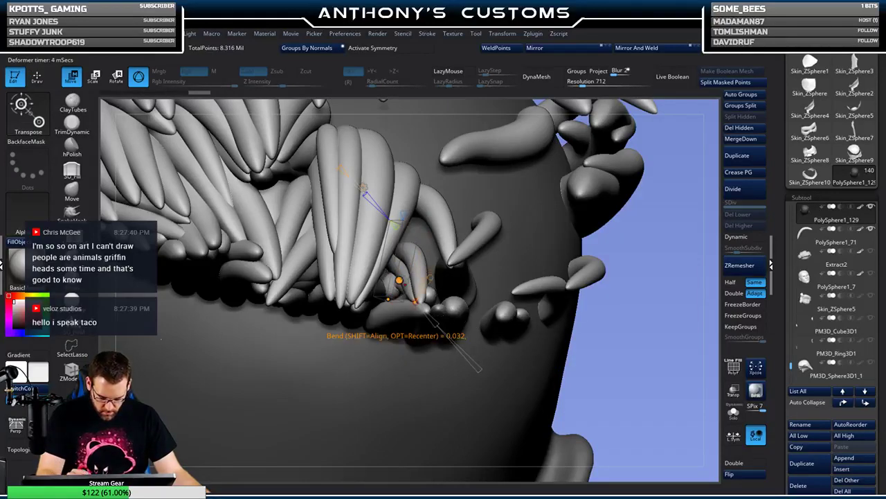
pyautogui.moveTo(596, 240); pyautogui.dragTo(644, 176)
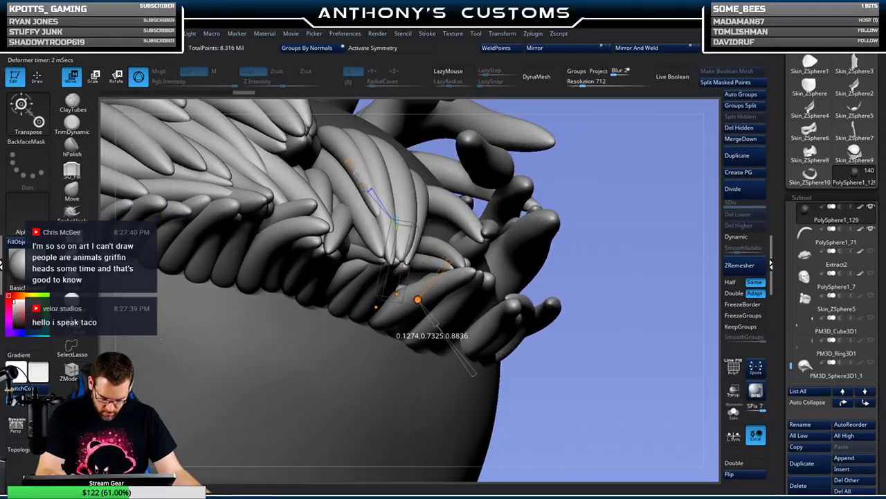
pyautogui.moveTo(615, 232); pyautogui.dragTo(467, 232)
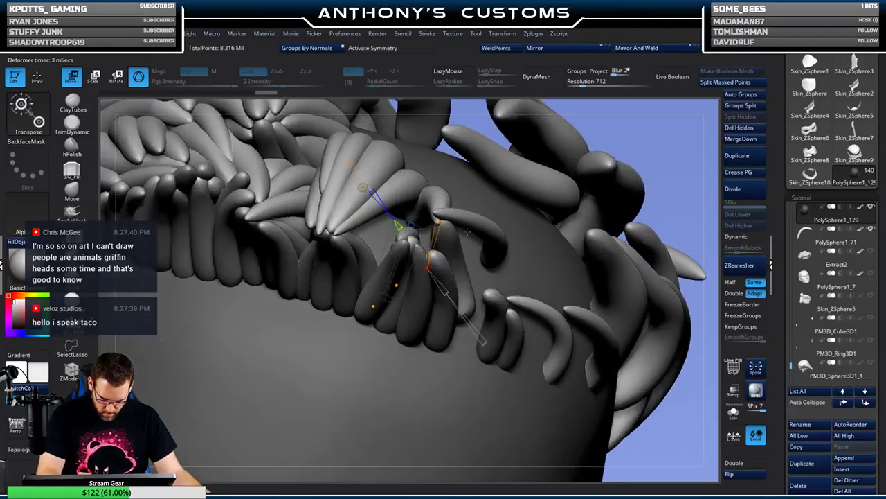
pyautogui.moveTo(426, 268); pyautogui.dragTo(392, 246)
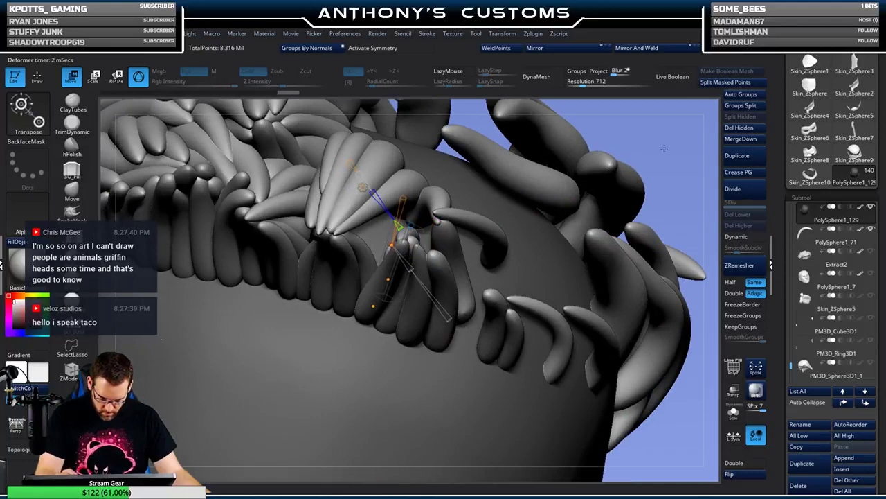
pyautogui.moveTo(664, 147)
pyautogui.mouseDown()
pyautogui.moveTo(641, 206)
pyautogui.moveTo(588, 249)
pyautogui.mouseUp()
pyautogui.moveTo(401, 327); pyautogui.dragTo(367, 356)
pyautogui.moveTo(333, 305)
pyautogui.mouseDown()
pyautogui.moveTo(424, 276)
pyautogui.moveTo(416, 312)
pyautogui.moveTo(457, 286)
pyautogui.moveTo(430, 301)
pyautogui.mouseUp()
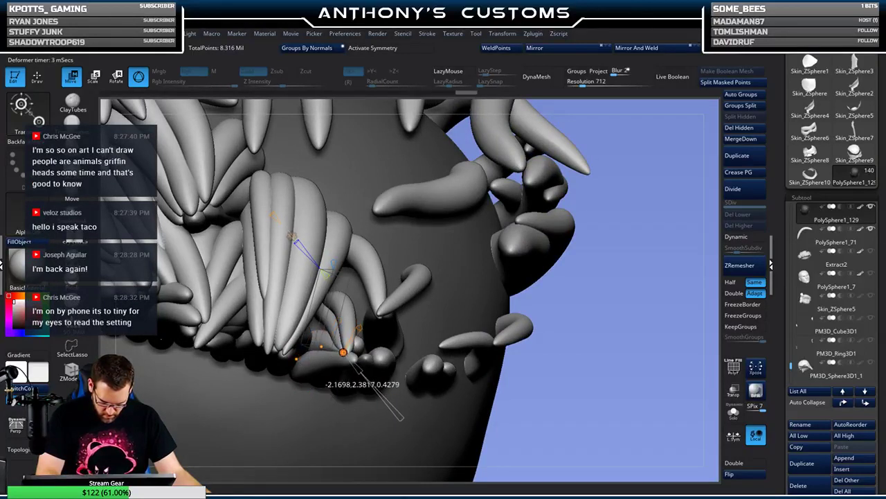
# - Leave the deformer, split the bent strand into its own subtool, and subdivide it to level 2
pyautogui.press('q')
pyautogui.moveTo(594, 284); pyautogui.dragTo(599, 243)
pyautogui.click(740, 82)
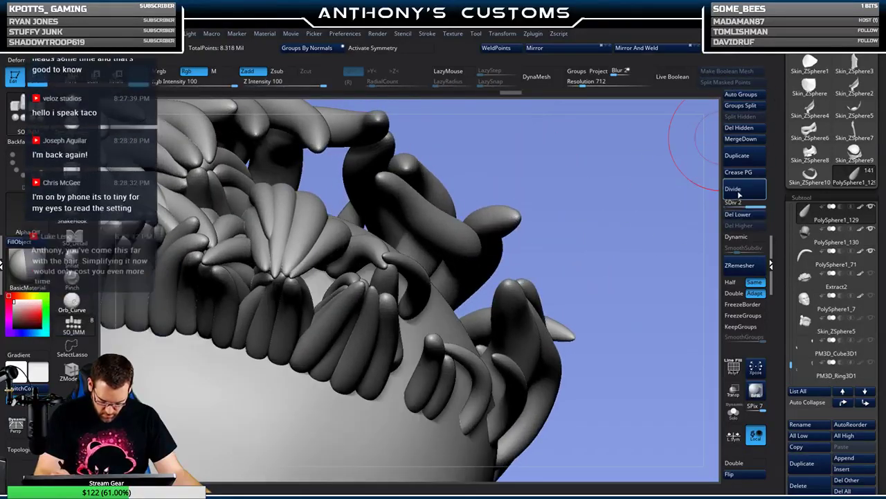
# - Select the PolySphere1_130 head subtool, insert another strand in the gap beside the cluster tips, and apply the bend curve deformer
pyautogui.moveTo(604, 247); pyautogui.dragTo(604, 249)
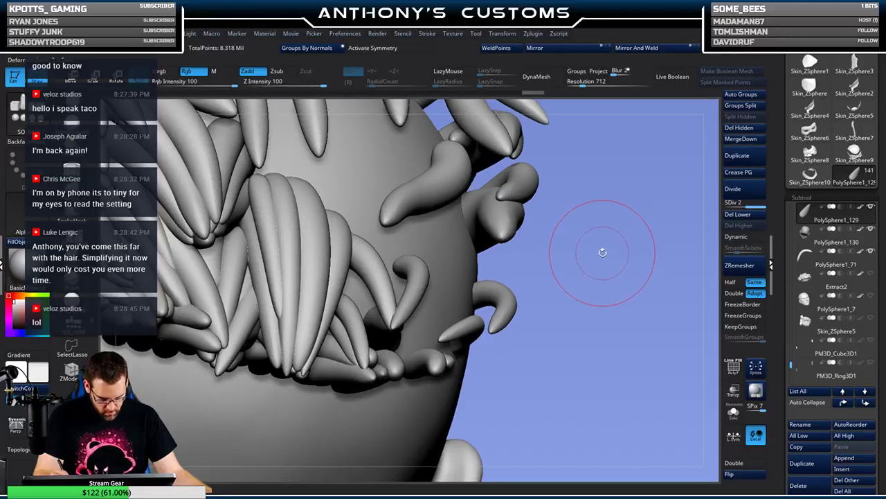
pyautogui.keyDown('alt'); pyautogui.click(388, 411); pyautogui.keyUp('alt')
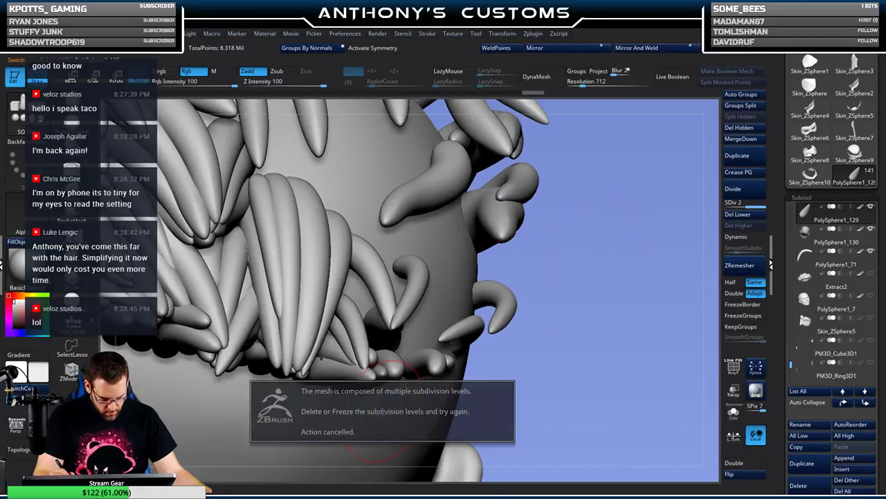
pyautogui.moveTo(566, 270)
pyautogui.mouseDown()
pyautogui.moveTo(585, 257)
pyautogui.moveTo(572, 238)
pyautogui.mouseUp()
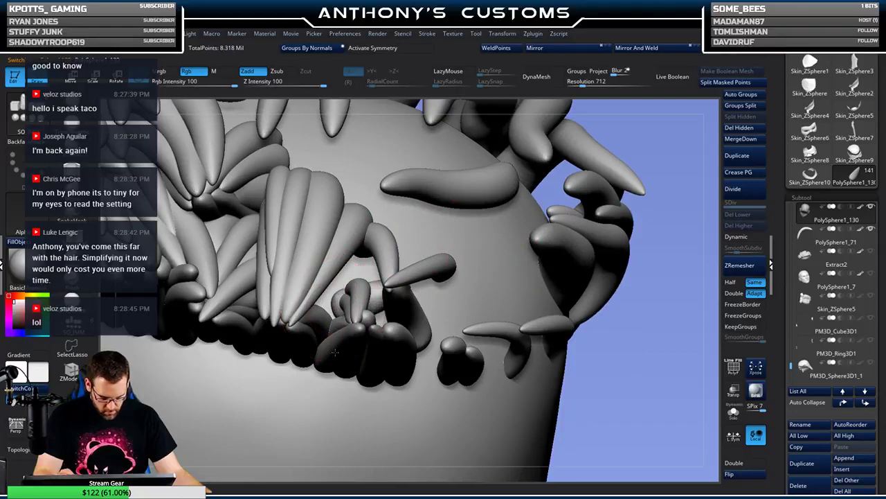
pyautogui.press('w')
pyautogui.click(302, 234)
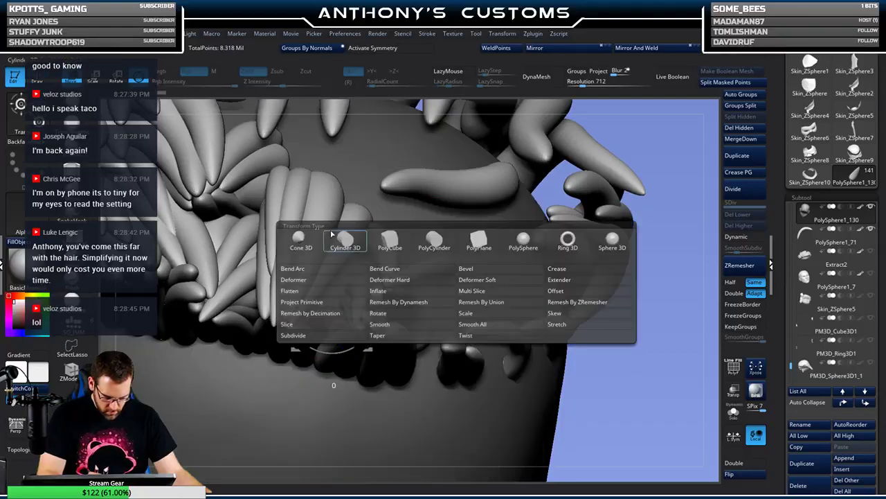
pyautogui.click(379, 272)
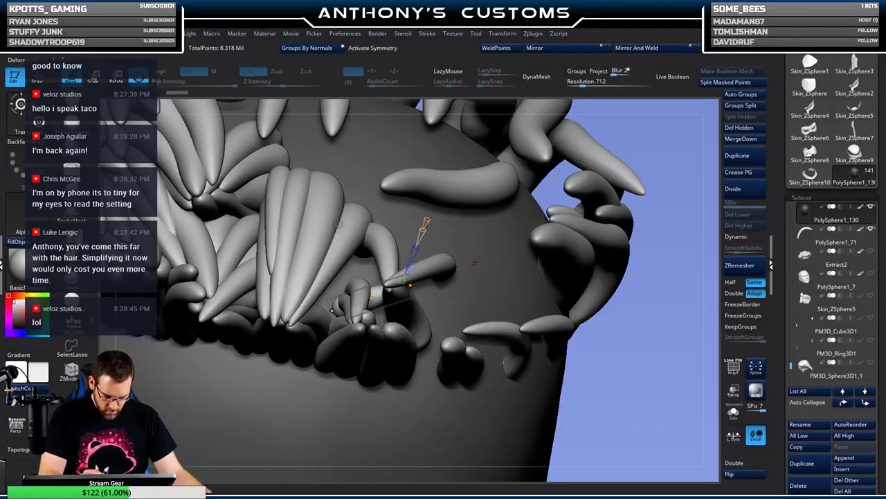
# - Reposition the strand's tip and middle curve points so it bends down from the scalp gap toward the hairline strands
pyautogui.moveTo(475, 262); pyautogui.dragTo(514, 243)
pyautogui.moveTo(454, 360); pyautogui.dragTo(513, 246)
pyautogui.moveTo(416, 203); pyautogui.dragTo(371, 115)
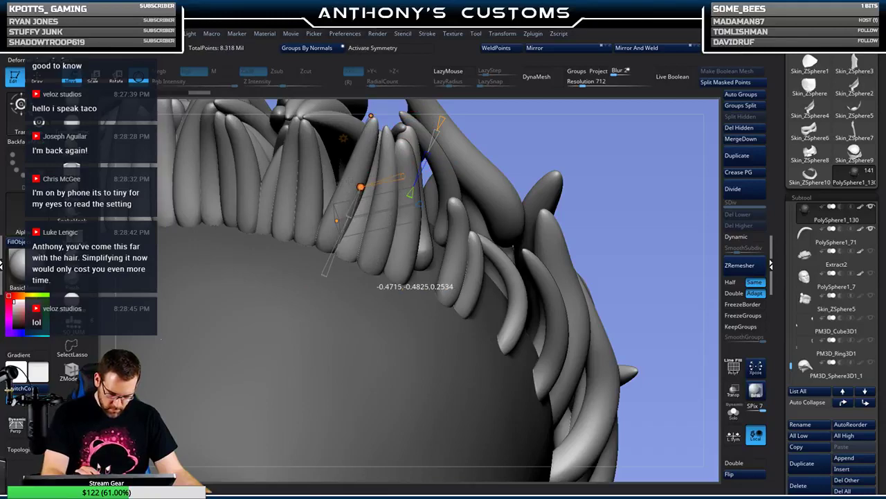
pyautogui.moveTo(616, 159); pyautogui.dragTo(622, 265)
pyautogui.moveTo(376, 159); pyautogui.dragTo(370, 262)
pyautogui.moveTo(614, 205); pyautogui.dragTo(619, 168)
pyautogui.moveTo(354, 220); pyautogui.dragTo(354, 219)
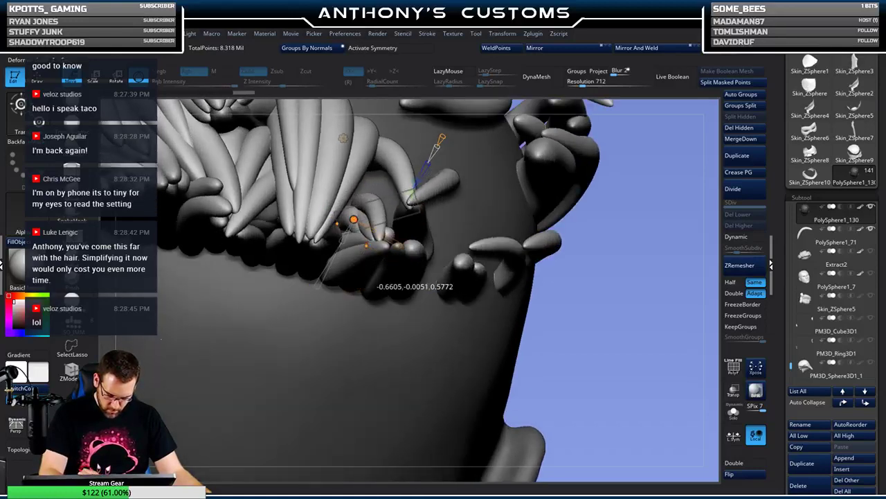
# - Refine the strand's curve points from several angles so its tip rests over the hairline row against its neighbours
pyautogui.moveTo(605, 188); pyautogui.dragTo(605, 249)
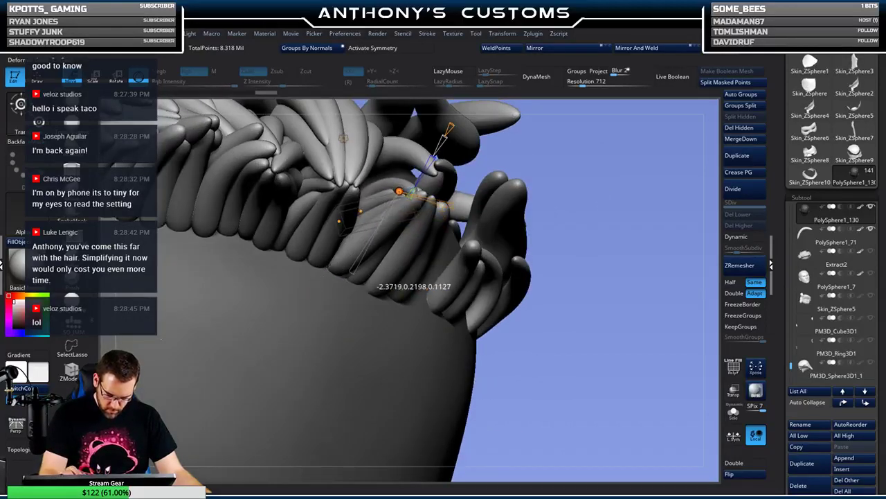
pyautogui.moveTo(524, 141); pyautogui.dragTo(533, 249)
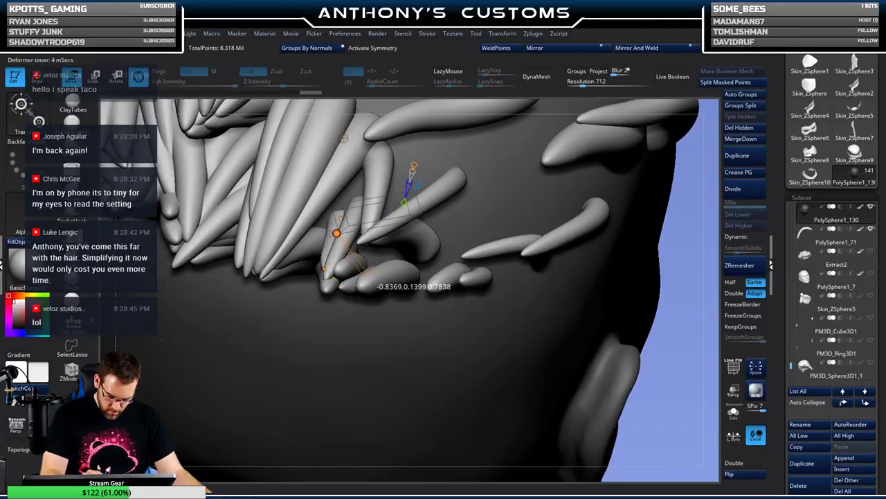
pyautogui.moveTo(567, 166); pyautogui.dragTo(585, 198)
pyautogui.moveTo(442, 204); pyautogui.dragTo(470, 212)
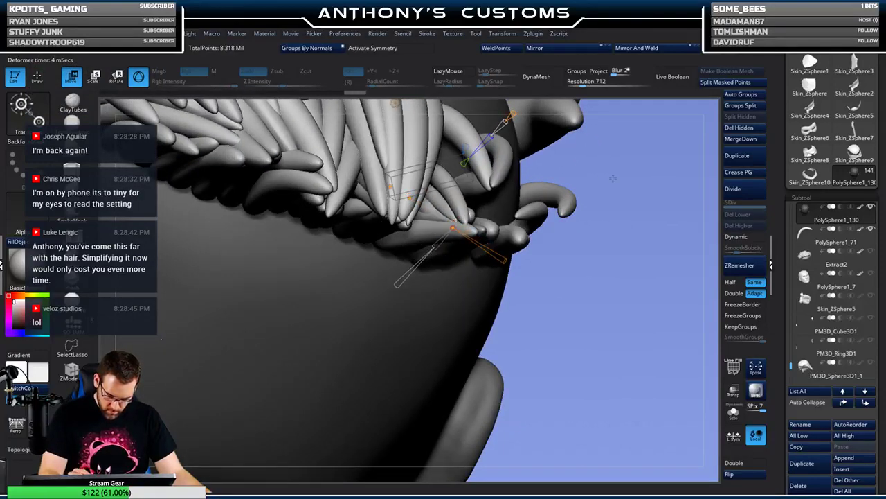
pyautogui.moveTo(613, 179); pyautogui.dragTo(466, 239)
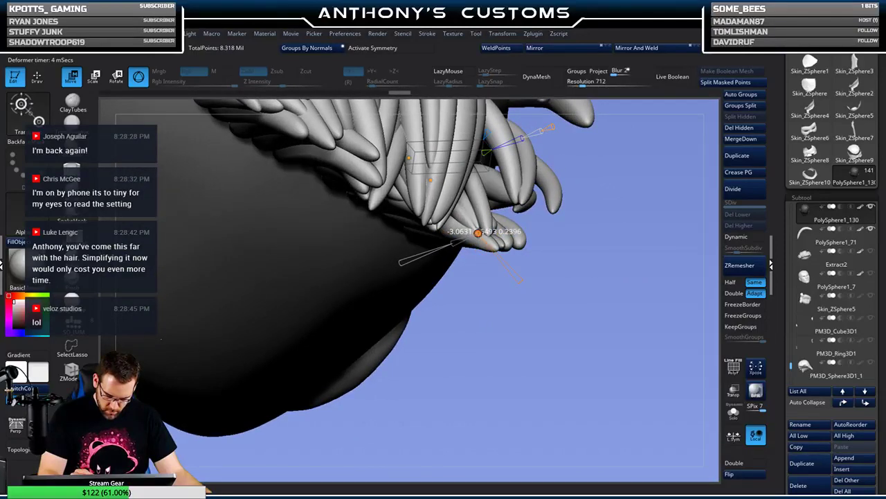
# - Leave the deformer, split the finished strand into its own subtool, and subdivide it to level 2
pyautogui.press('q')
pyautogui.moveTo(603, 284); pyautogui.dragTo(595, 257)
pyautogui.moveTo(477, 323); pyautogui.dragTo(549, 201)
pyautogui.moveTo(612, 231); pyautogui.dragTo(649, 232)
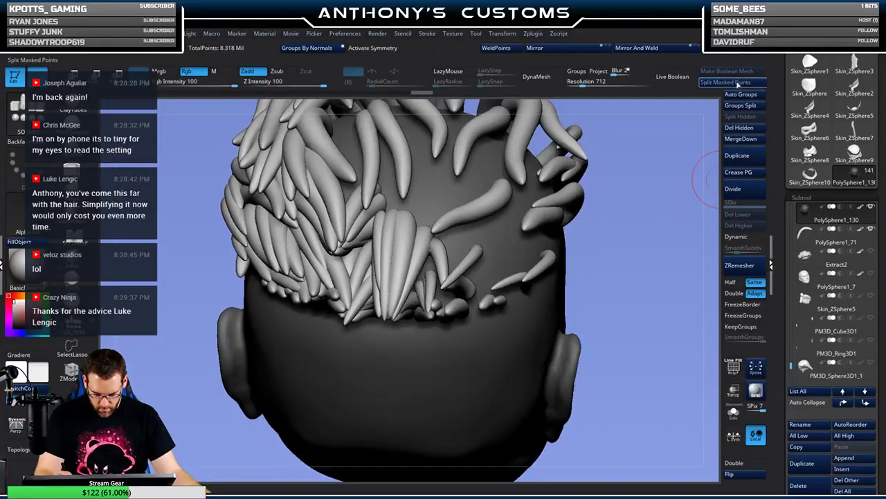
pyautogui.click(735, 189)
pyautogui.moveTo(661, 246); pyautogui.dragTo(635, 272)
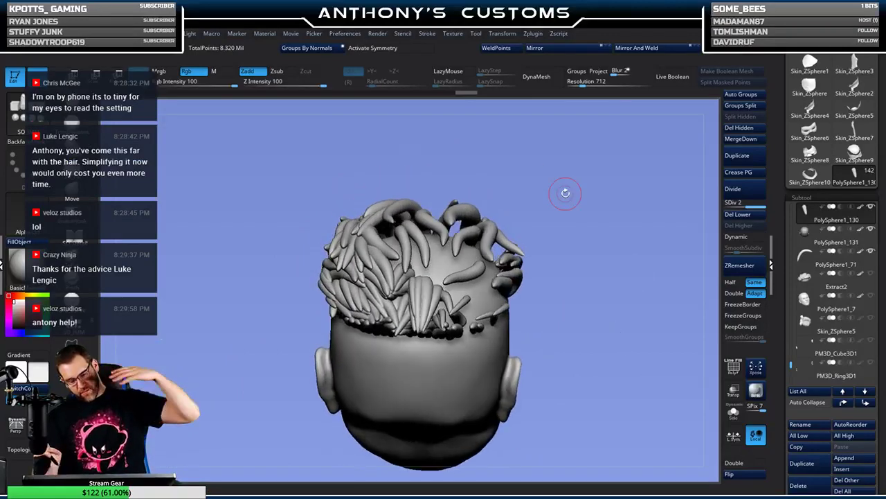
# - Select the PolySphere1_131 head subtool, insert another strand beside the cluster tips above the hairline, and position it with the move gizmo
pyautogui.moveTo(584, 291)
pyautogui.keyDown('alt'); pyautogui.mouseDown()
pyautogui.moveTo(648, 220)
pyautogui.moveTo(651, 228)
pyautogui.moveTo(613, 251)
pyautogui.mouseUp(); pyautogui.keyUp('alt')
pyautogui.press('shift')
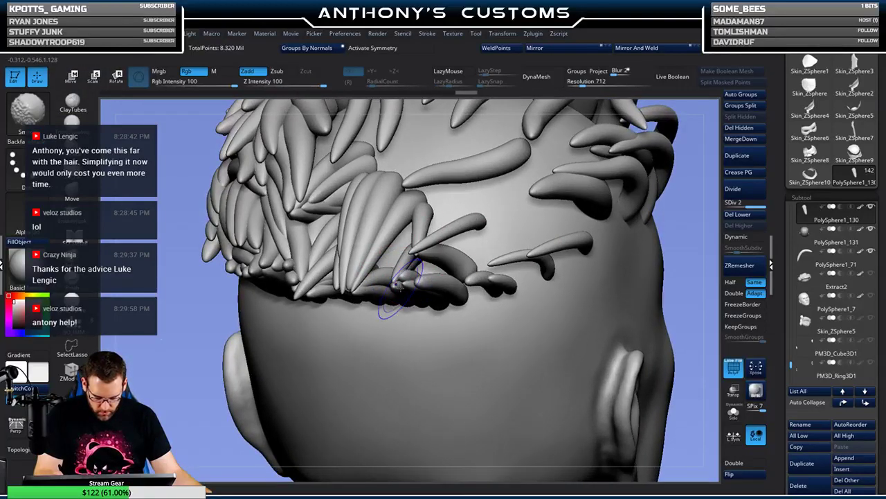
pyautogui.hotkey('shift', 'f')
pyautogui.keyDown('alt'); pyautogui.click(396, 328); pyautogui.keyUp('alt')
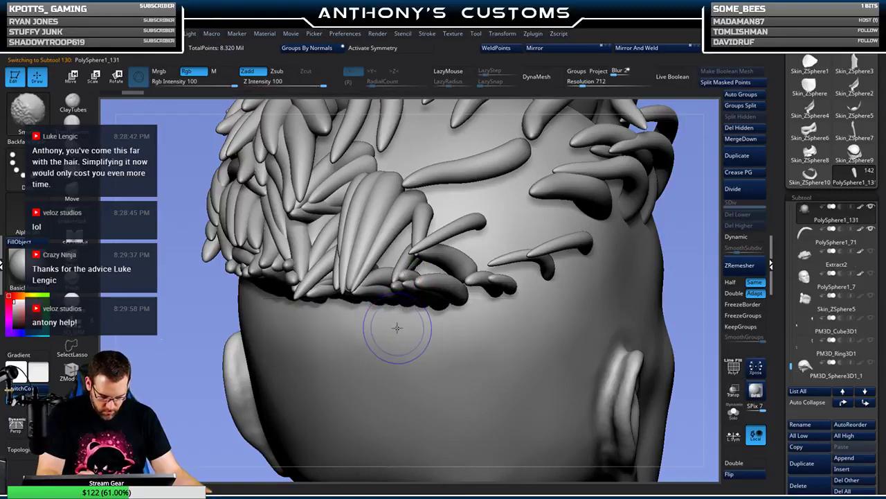
pyautogui.hotkey('shift', 'f')
pyautogui.hotkey('shift', 'f')
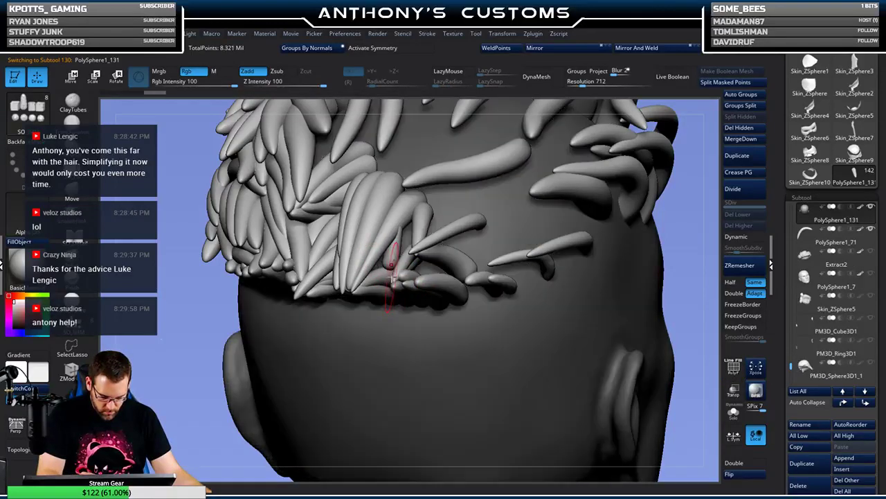
pyautogui.press('w')
pyautogui.moveTo(385, 305); pyautogui.dragTo(342, 339)
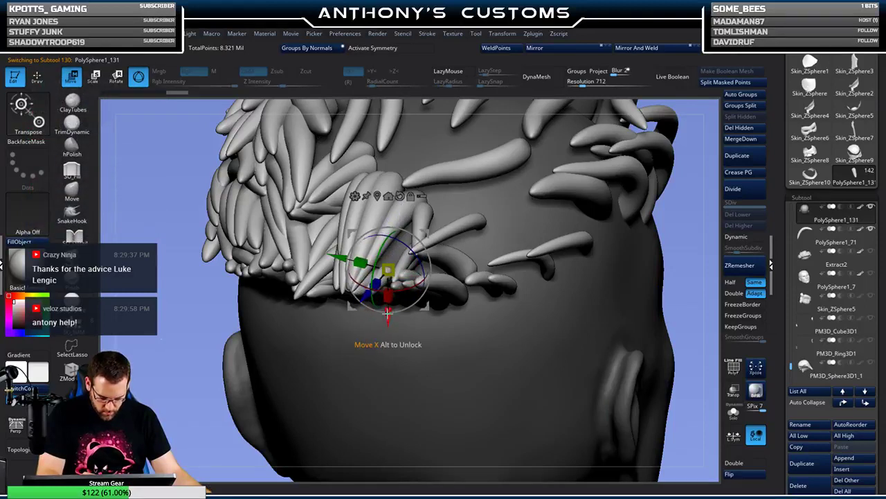
# - Apply the Bend Curve deformer to the small hair strand beneath the strand fan and reshape its tip to follow the neighbouring strands
pyautogui.click(355, 196)
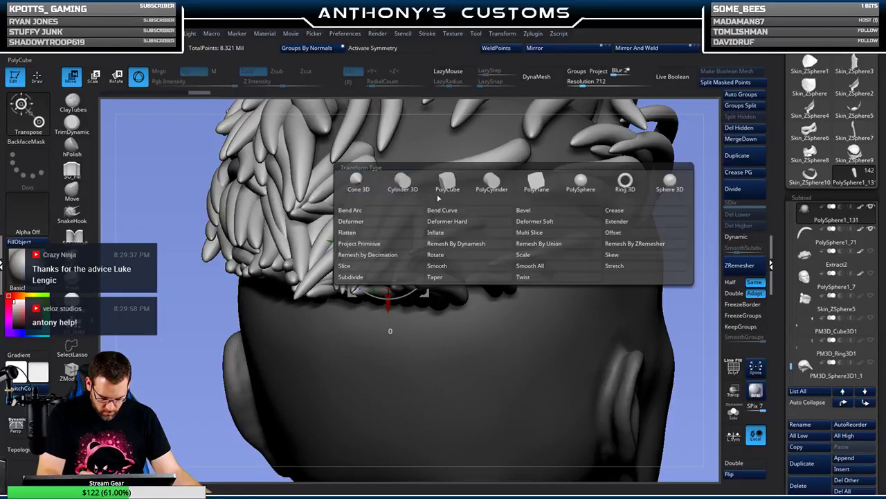
pyautogui.click(441, 209)
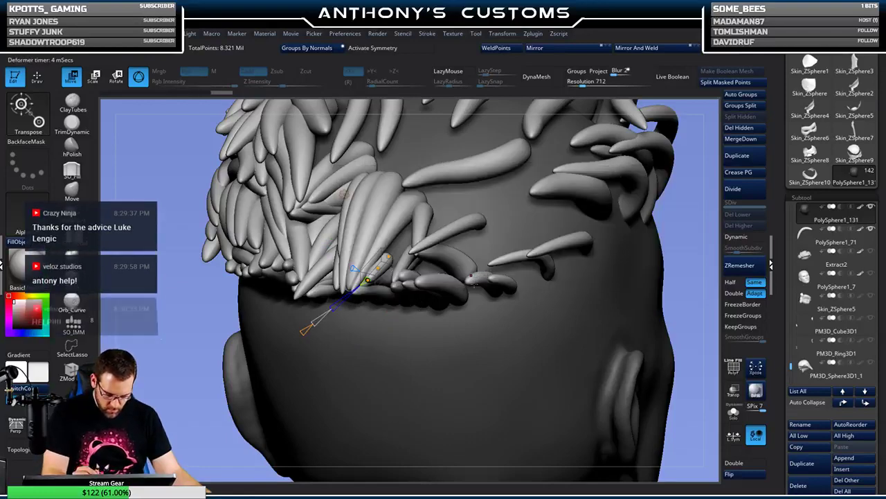
pyautogui.keyDown('ctrl'); pyautogui.moveTo(478, 271); pyautogui.dragTo(337, 303, button='right'); pyautogui.keyUp('ctrl')
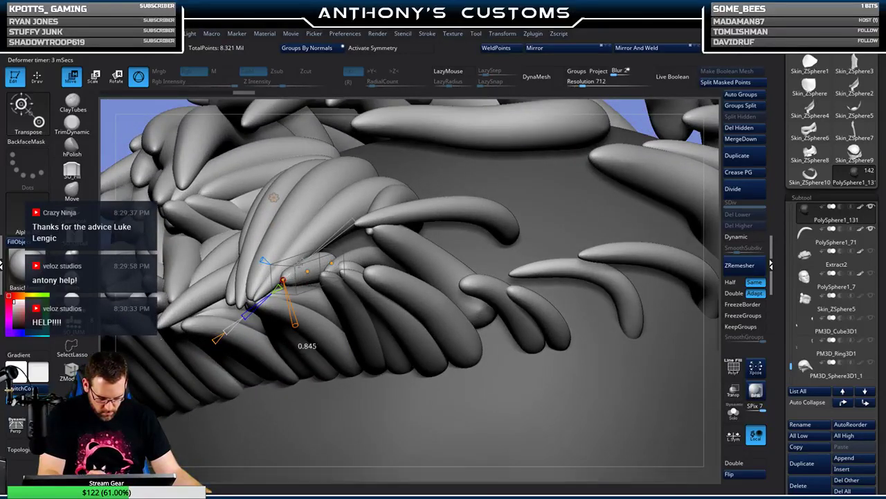
pyautogui.moveTo(284, 280); pyautogui.dragTo(278, 285)
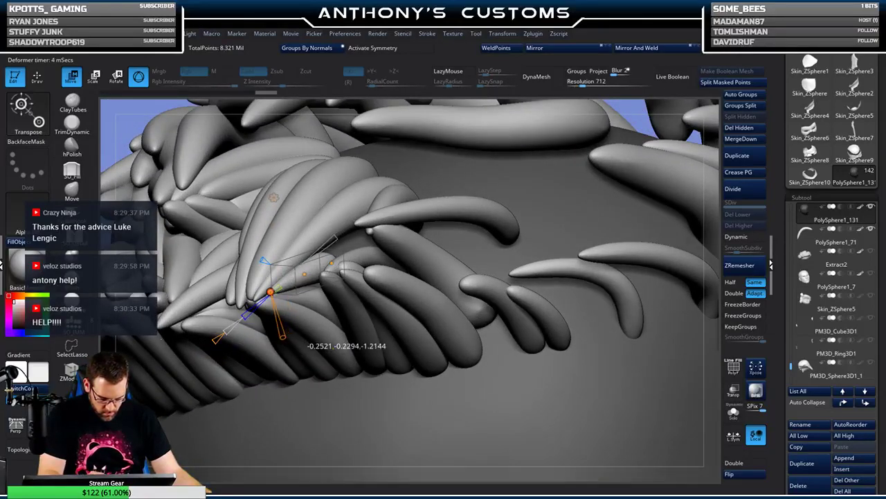
pyautogui.moveTo(270, 292)
pyautogui.mouseDown(button='right')
pyautogui.moveTo(283, 294)
pyautogui.moveTo(305, 274)
pyautogui.moveTo(299, 285)
pyautogui.moveTo(346, 277)
pyautogui.moveTo(325, 275)
pyautogui.moveTo(343, 297)
pyautogui.moveTo(347, 333)
pyautogui.moveTo(341, 269)
pyautogui.moveTo(387, 258)
pyautogui.mouseUp(button='right')
# - Split the bent strand from the head mesh into its own subtool and subdivide it once
pyautogui.press('q')
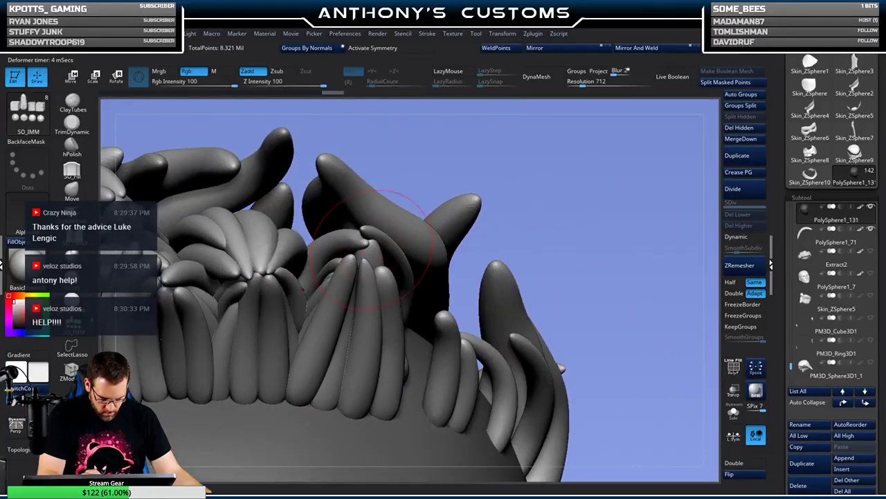
pyautogui.click(752, 106)
pyautogui.click(738, 189)
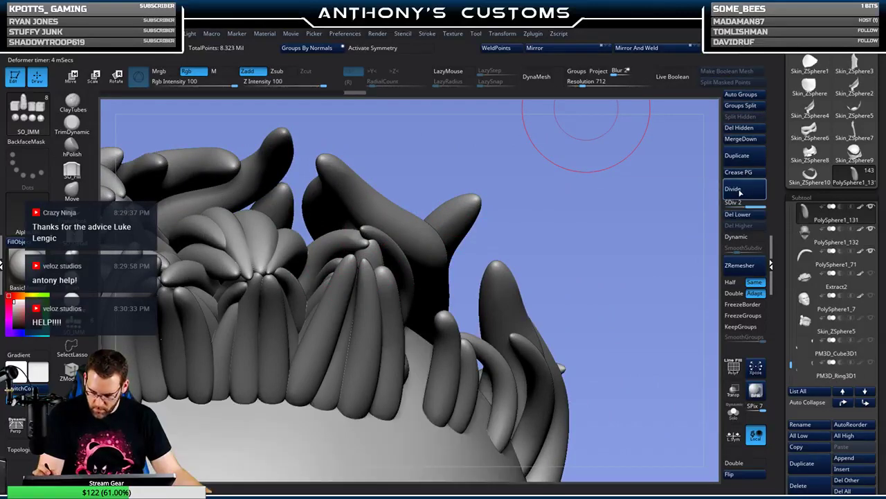
# - Reselect the head mesh, insert another hair strand in the gap under the strand fan and apply the Bend Curve deformer
pyautogui.moveTo(485, 229); pyautogui.dragTo(490, 196, button='right')
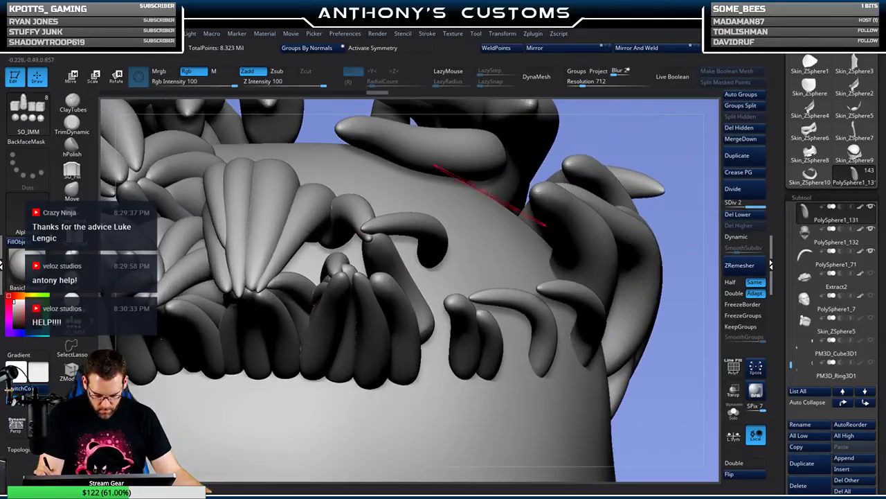
pyautogui.click(313, 292)
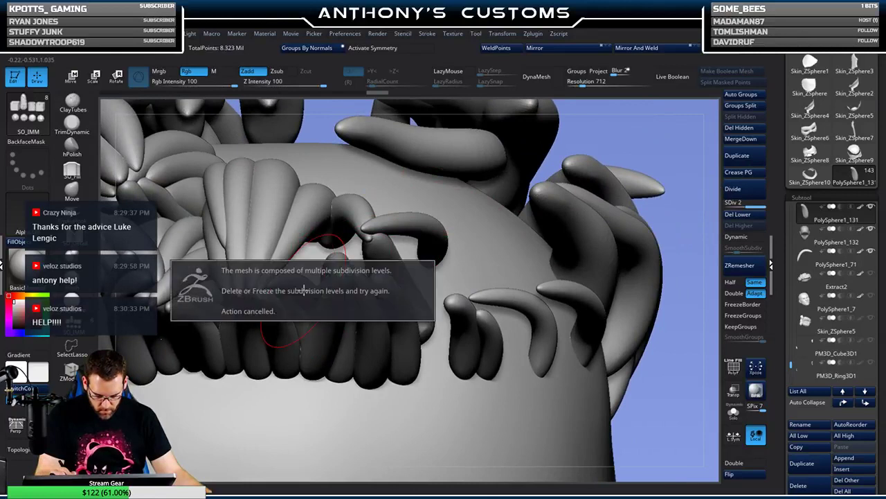
pyautogui.keyDown('alt'); pyautogui.click(304, 412); pyautogui.keyUp('alt')
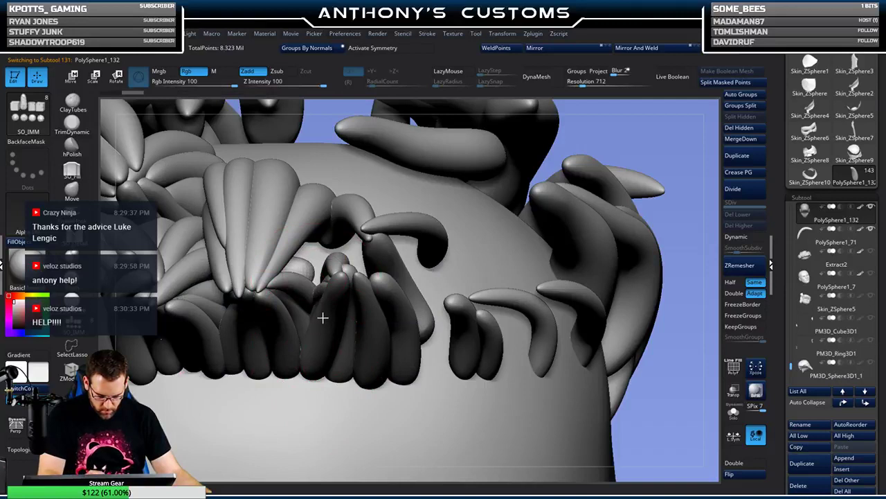
pyautogui.press('w')
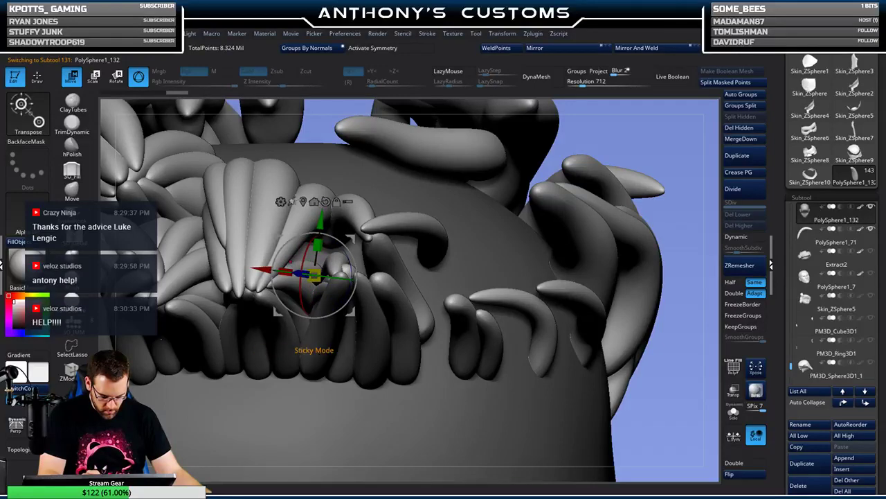
pyautogui.click(280, 202)
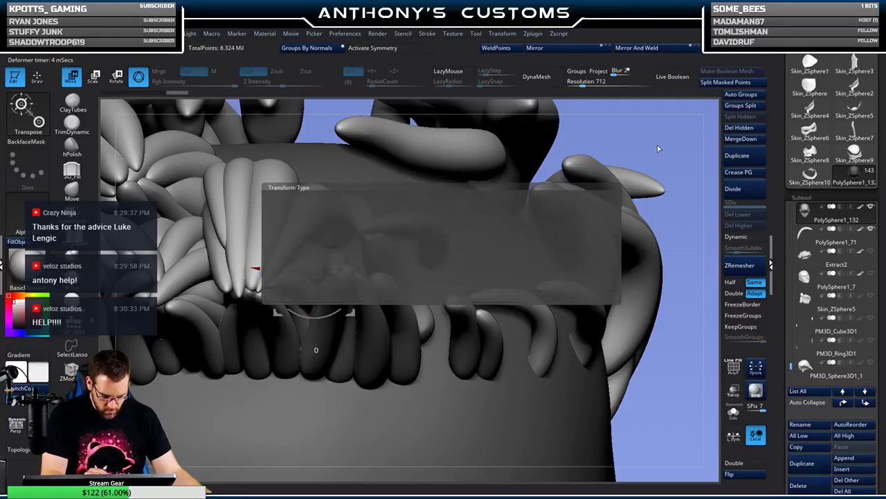
# - Move the new strand's curve points to tuck it under the strand fan and bend it along the hairline
pyautogui.moveTo(658, 148); pyautogui.dragTo(649, 178)
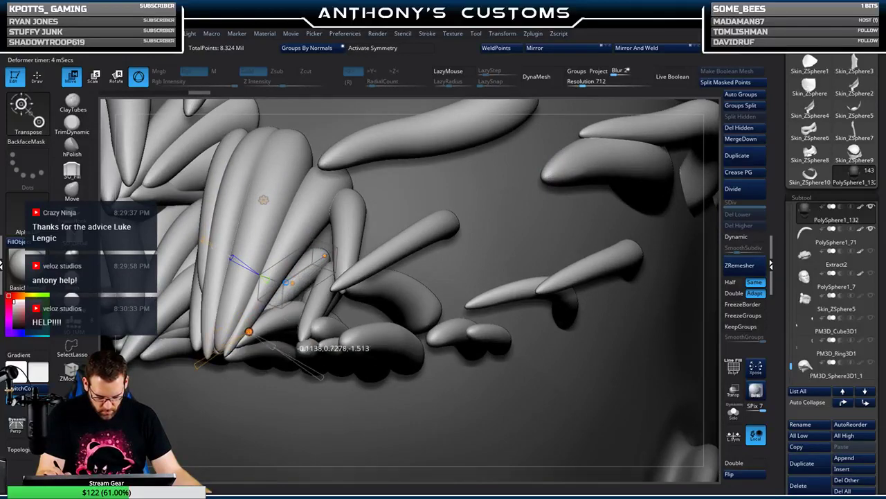
pyautogui.moveTo(325, 350); pyautogui.dragTo(433, 363)
pyautogui.moveTo(430, 295); pyautogui.dragTo(407, 247)
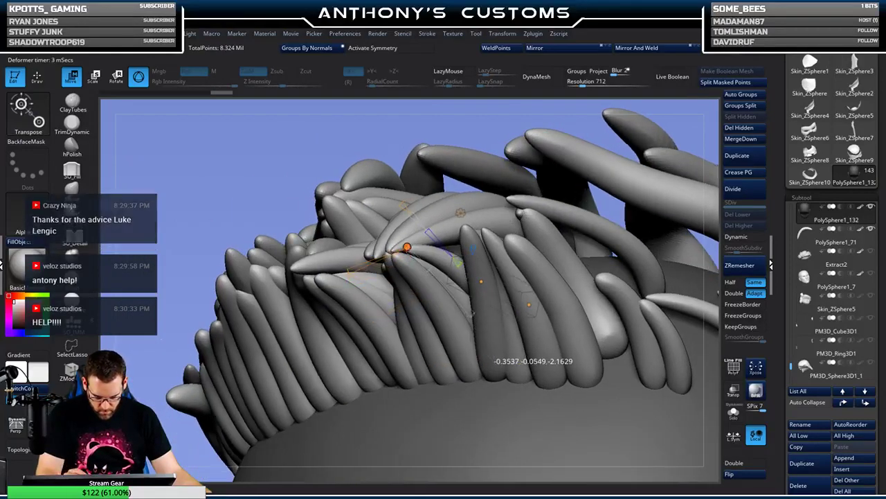
pyautogui.moveTo(436, 298); pyautogui.dragTo(415, 285)
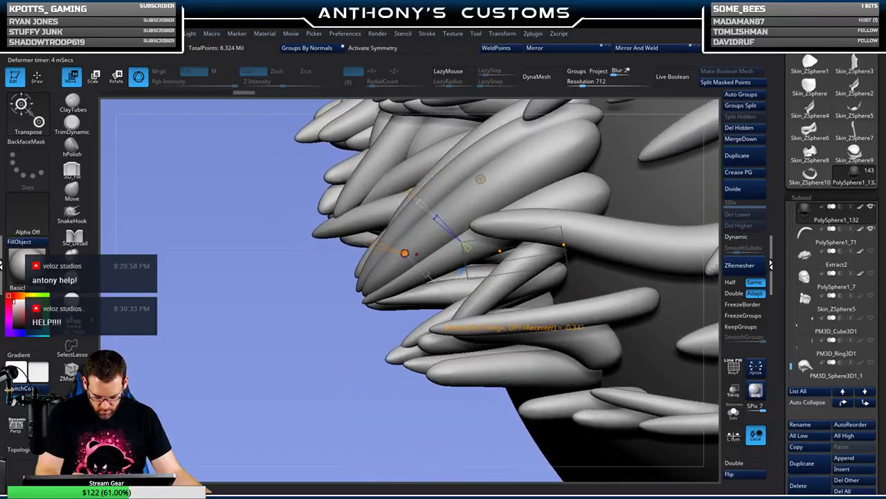
pyautogui.moveTo(417, 294); pyautogui.dragTo(554, 256, button='right')
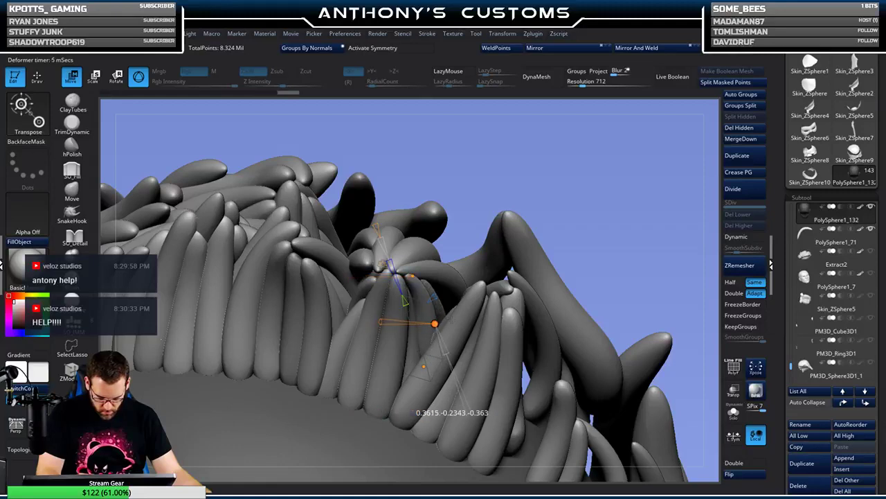
pyautogui.moveTo(614, 219); pyautogui.dragTo(467, 304)
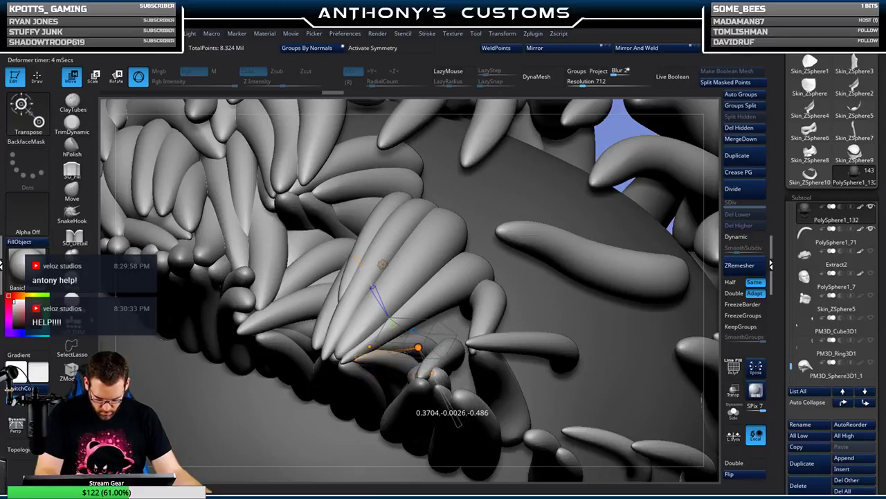
pyautogui.moveTo(552, 244); pyautogui.dragTo(556, 259)
# - Show the polygon wireframe and fine-tune the curve point of the tucked strand under the fan
pyautogui.press('q')
pyautogui.moveTo(556, 259)
pyautogui.mouseDown(button='right')
pyautogui.moveTo(519, 306)
pyautogui.moveTo(561, 250)
pyautogui.moveTo(535, 256)
pyautogui.moveTo(502, 418)
pyautogui.moveTo(495, 315)
pyautogui.moveTo(513, 297)
pyautogui.moveTo(507, 277)
pyautogui.mouseUp(button='right')
pyautogui.hotkey('shift', 'f')
pyautogui.press('w')
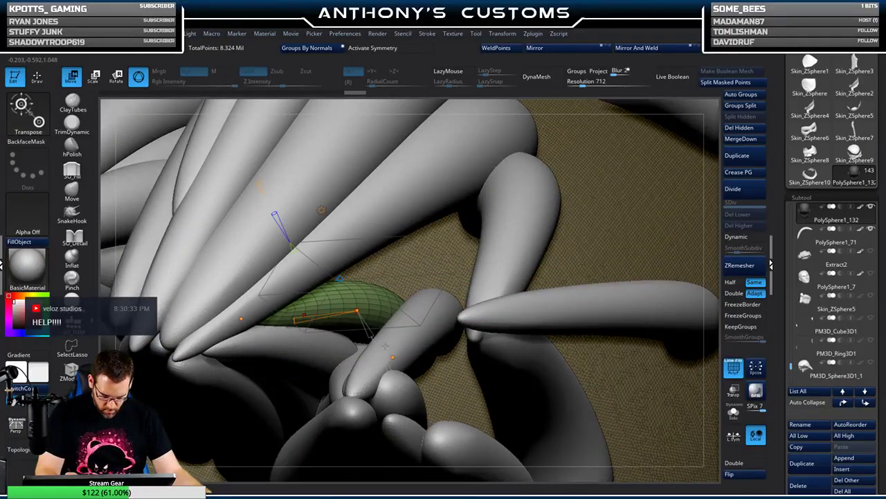
pyautogui.moveTo(357, 311); pyautogui.dragTo(353, 313)
# - Hide the wireframe, split the tucked strand into its own subtool and subdivide it once
pyautogui.press('q')
pyautogui.moveTo(353, 313); pyautogui.dragTo(558, 303, button='right')
pyautogui.moveTo(609, 235); pyautogui.dragTo(580, 261, button='right')
pyautogui.hotkey('shift', 'f')
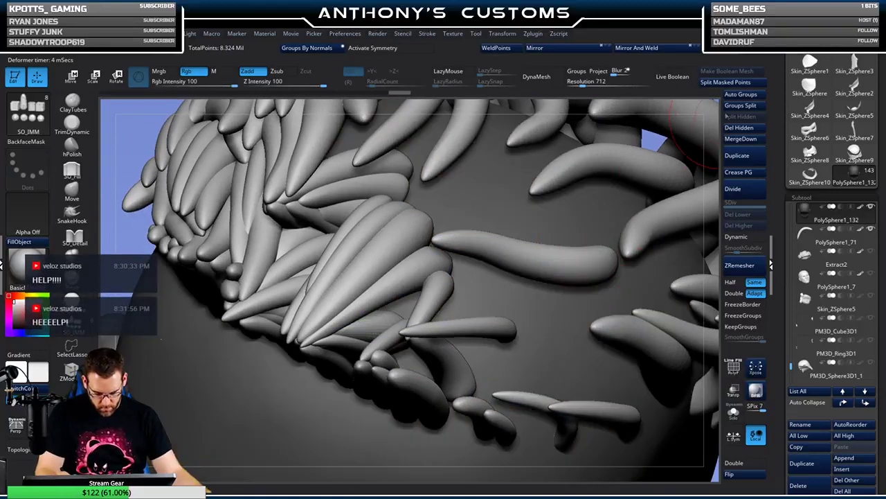
pyautogui.click(735, 189)
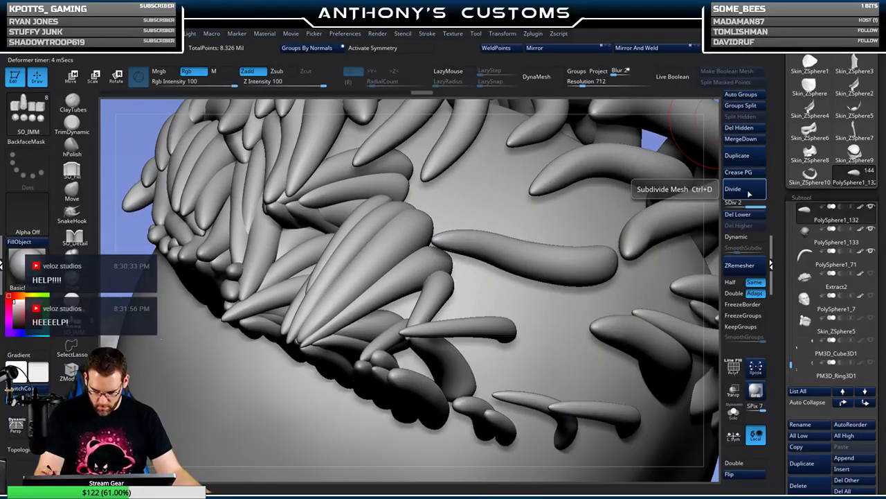
# - Select the head mesh, insert a third strand at the open side of the fan and apply the Bend Curve deformer
pyautogui.moveTo(499, 282)
pyautogui.mouseDown(button='right')
pyautogui.moveTo(530, 277)
pyautogui.moveTo(504, 282)
pyautogui.mouseUp(button='right')
pyautogui.moveTo(504, 281); pyautogui.dragTo(553, 247)
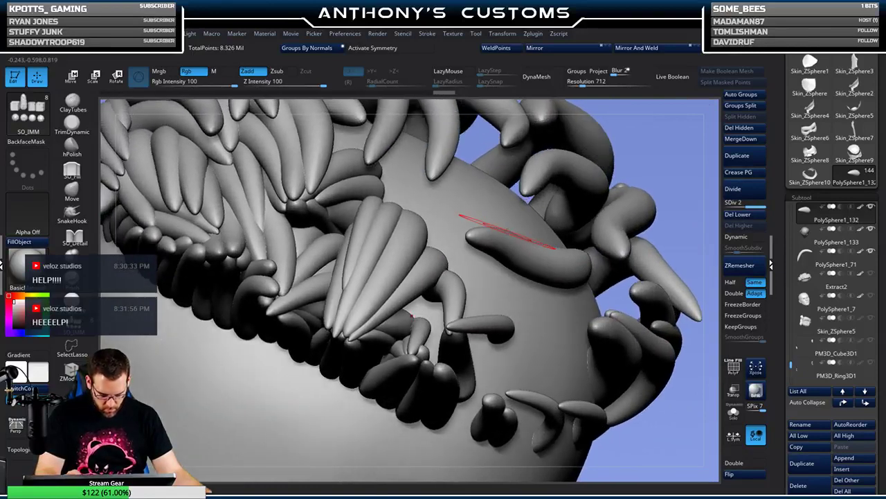
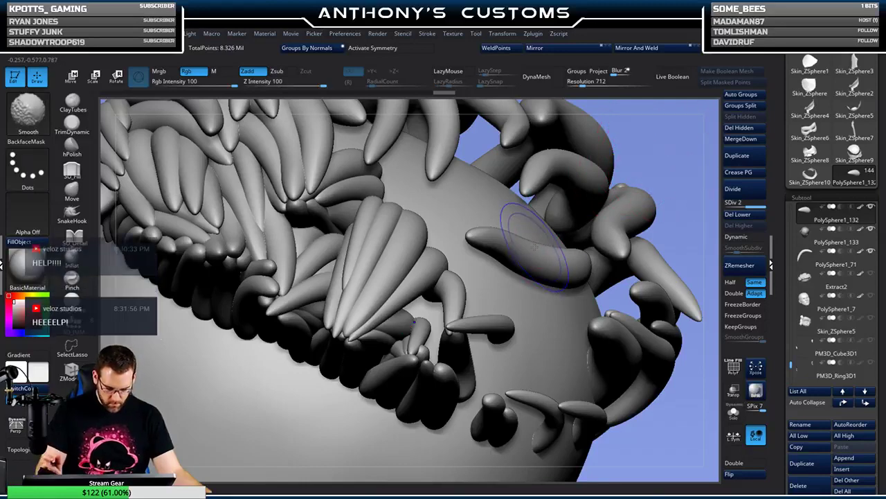
pyautogui.keyDown('alt'); pyautogui.click(500, 289); pyautogui.keyUp('alt')
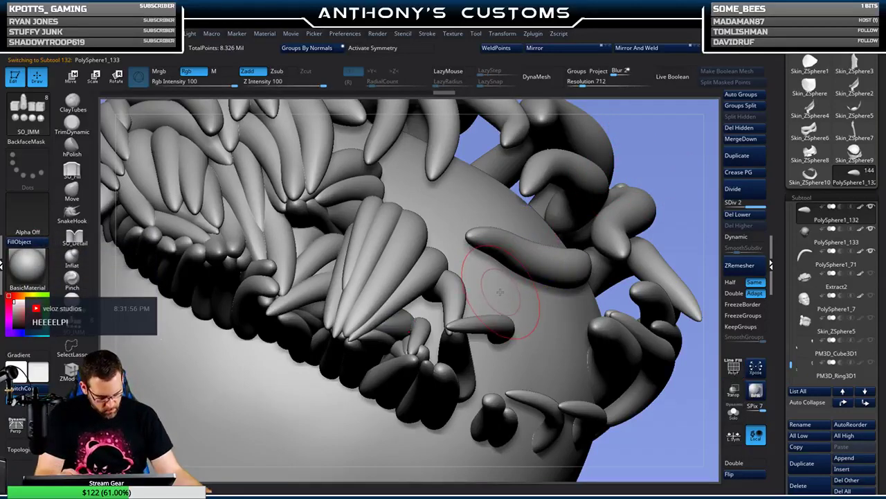
pyautogui.moveTo(667, 154)
pyautogui.mouseDown()
pyautogui.moveTo(624, 154)
pyautogui.moveTo(667, 161)
pyautogui.moveTo(454, 280)
pyautogui.moveTo(428, 342)
pyautogui.mouseUp()
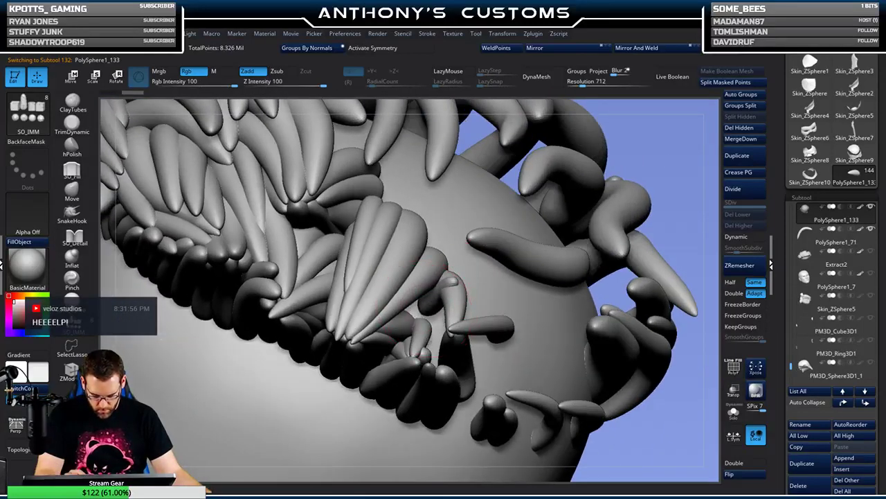
pyautogui.press('w')
pyautogui.click(392, 236)
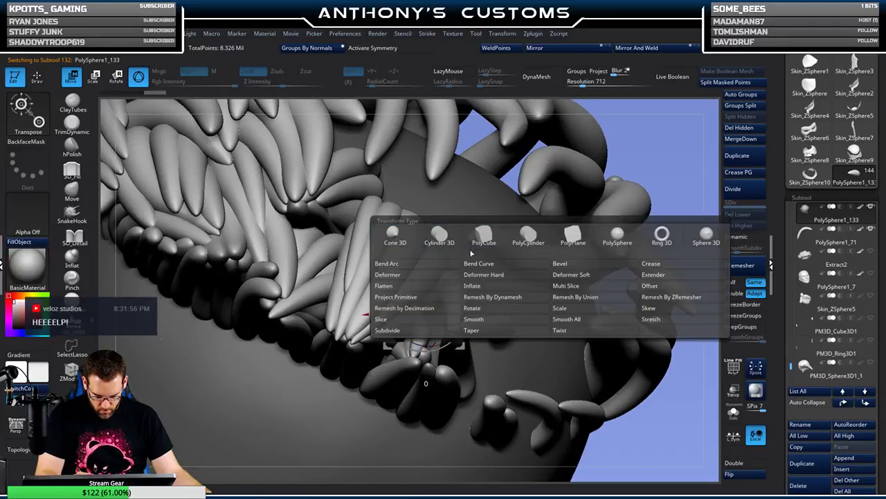
pyautogui.click(487, 264)
# - Adjust the third strand's curve points so it bends between the fan and the lower hairline strands, with its tip meeting theirs
pyautogui.moveTo(659, 146); pyautogui.dragTo(660, 171)
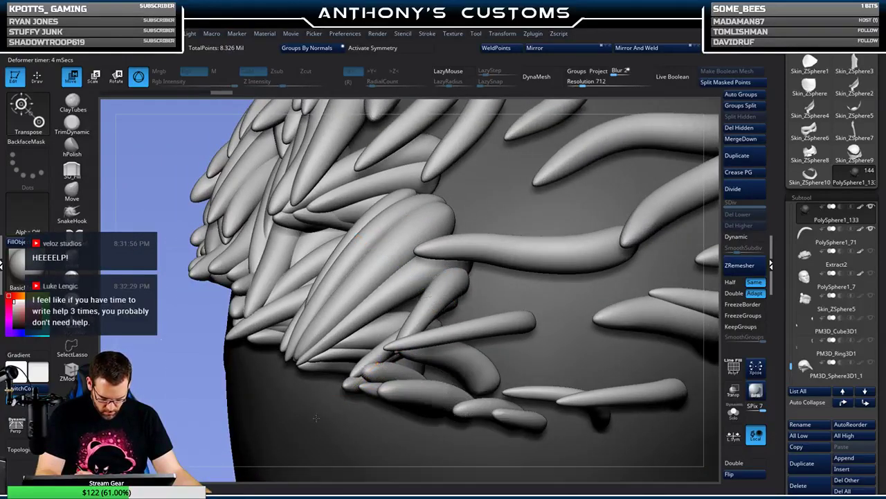
pyautogui.moveTo(351, 394); pyautogui.dragTo(355, 403)
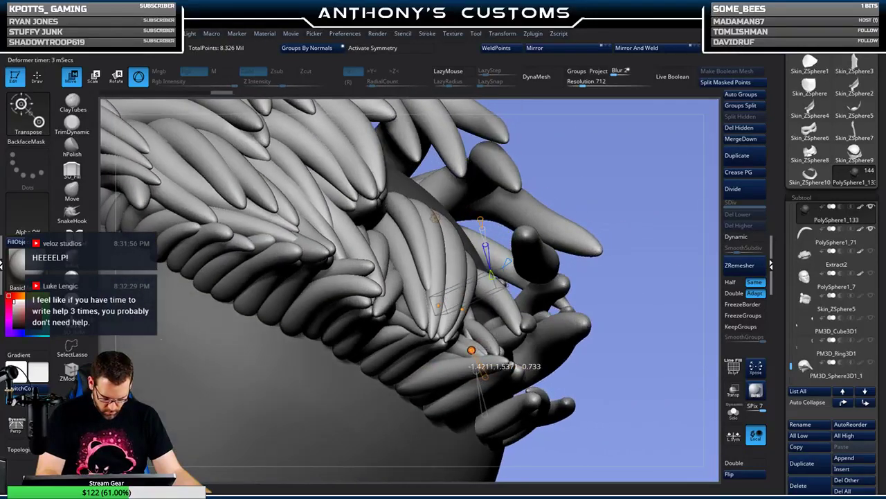
pyautogui.moveTo(502, 345); pyautogui.dragTo(503, 345)
pyautogui.moveTo(628, 252)
pyautogui.mouseDown()
pyautogui.moveTo(588, 257)
pyautogui.moveTo(598, 253)
pyautogui.mouseUp()
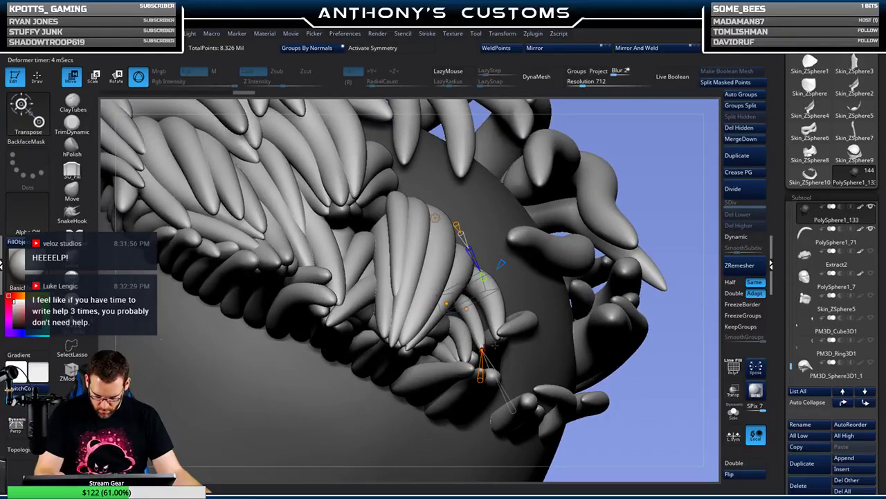
pyautogui.moveTo(566, 291); pyautogui.dragTo(643, 232)
pyautogui.click(450, 360)
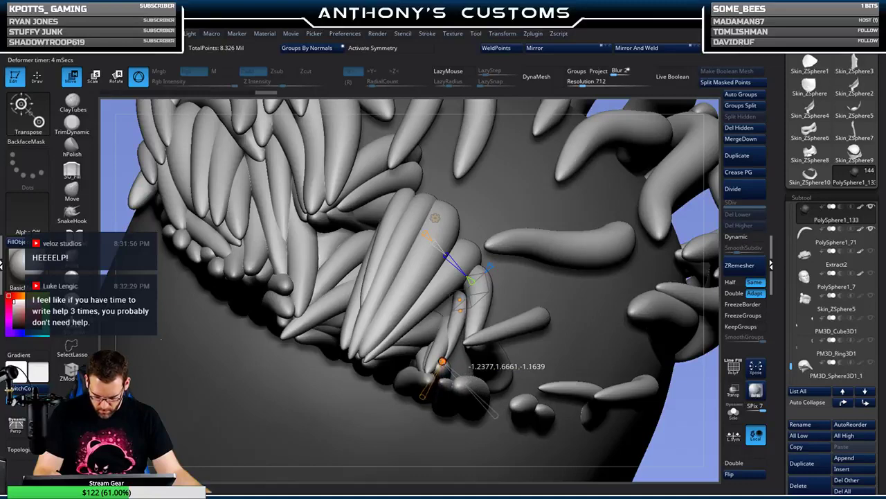
pyautogui.moveTo(457, 344); pyautogui.dragTo(470, 317)
pyautogui.moveTo(394, 324); pyautogui.dragTo(394, 324)
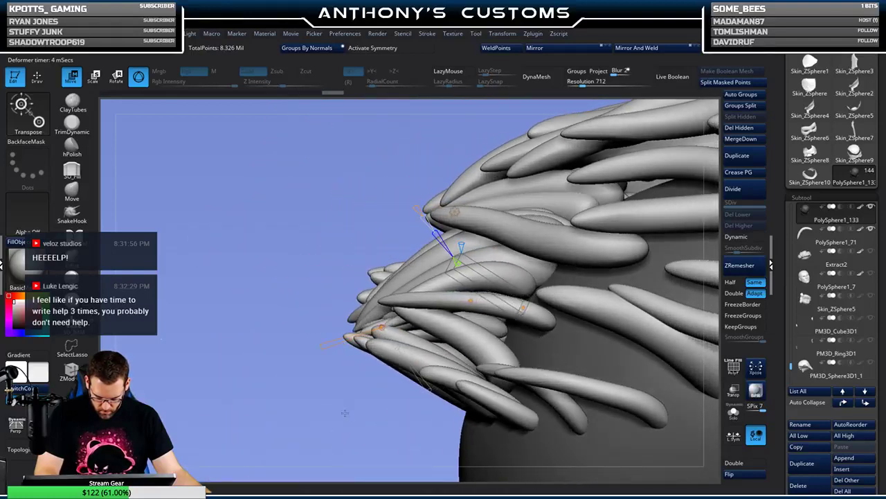
pyautogui.moveTo(345, 413); pyautogui.dragTo(397, 436)
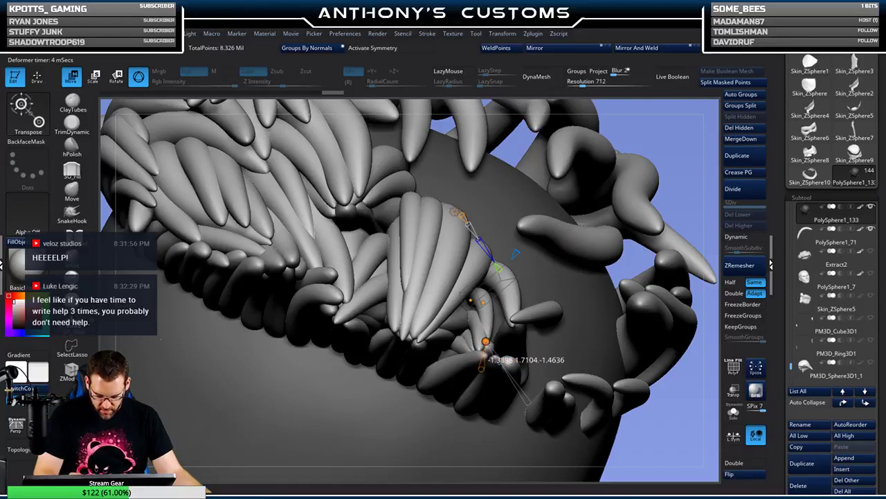
# - Split the third strand from the head mesh into a separate subtool and subdivide it once
pyautogui.press('q')
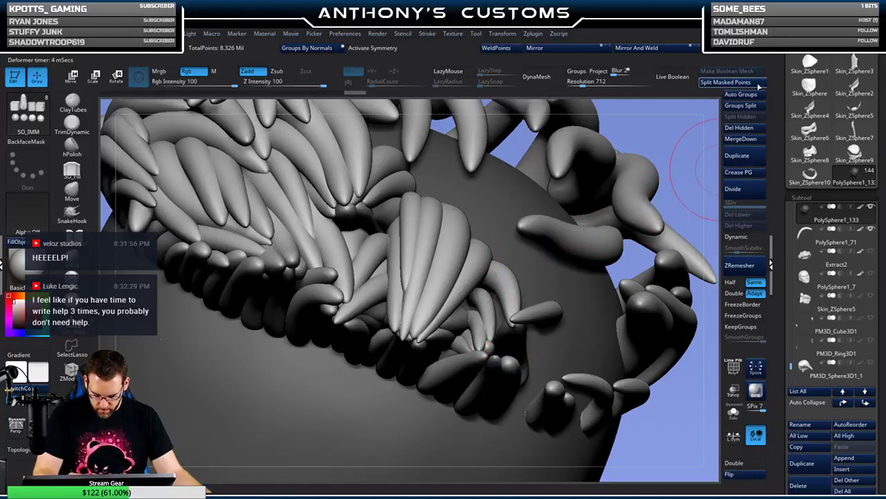
pyautogui.click(754, 82)
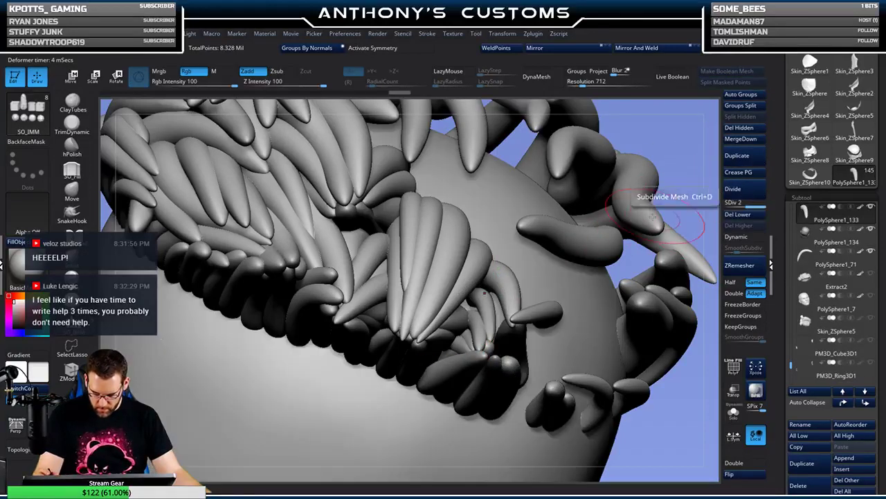
pyautogui.click(741, 191)
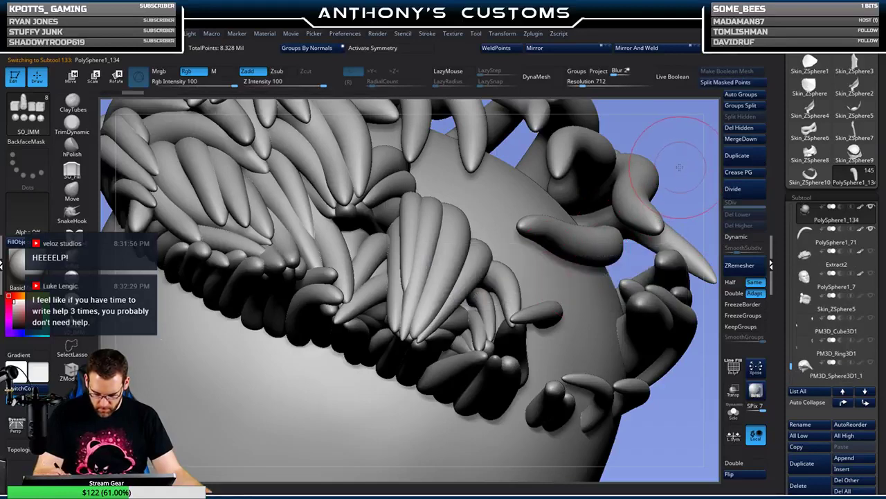
# - Insert a fourth strand in the gap between the fan and the small lower strands and apply the Bend Curve deformer
pyautogui.moveTo(693, 166)
pyautogui.mouseDown()
pyautogui.moveTo(673, 182)
pyautogui.moveTo(678, 164)
pyautogui.mouseUp()
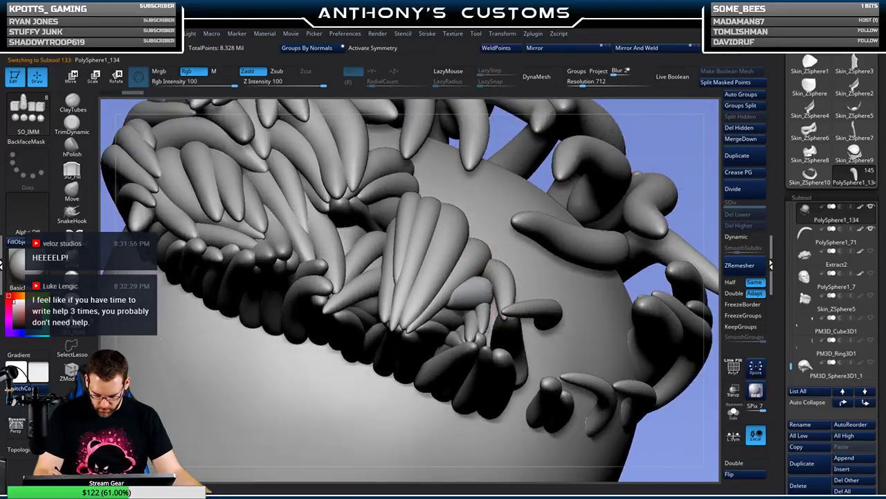
pyautogui.press('w')
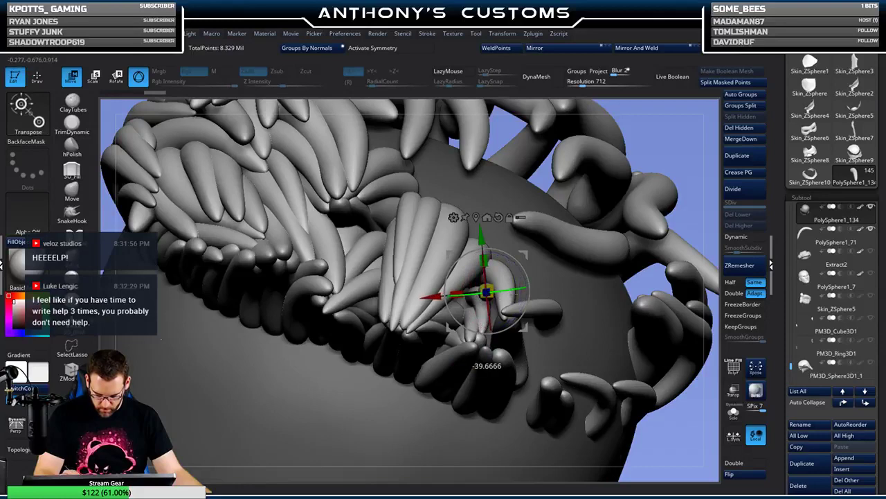
pyautogui.click(454, 217)
pyautogui.click(572, 241)
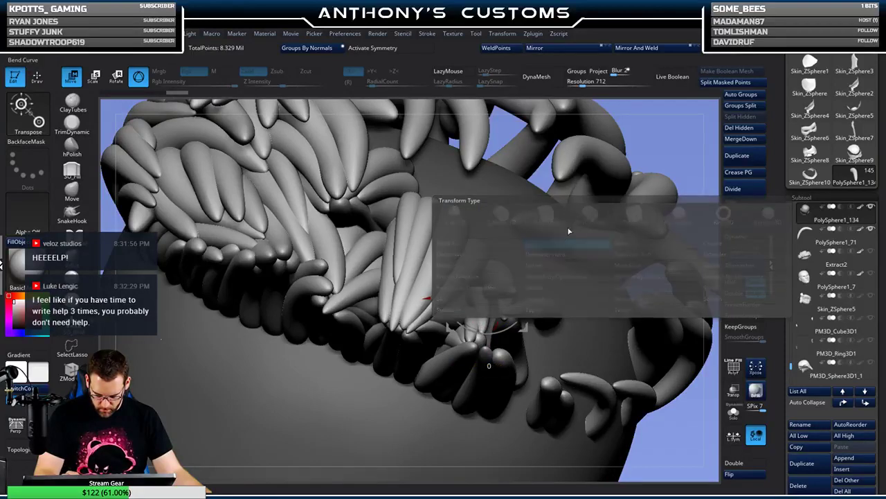
# - Move and bend the fourth strand's curve points so it tucks under the fan and runs down alongside the small strands
pyautogui.moveTo(671, 142); pyautogui.dragTo(507, 261)
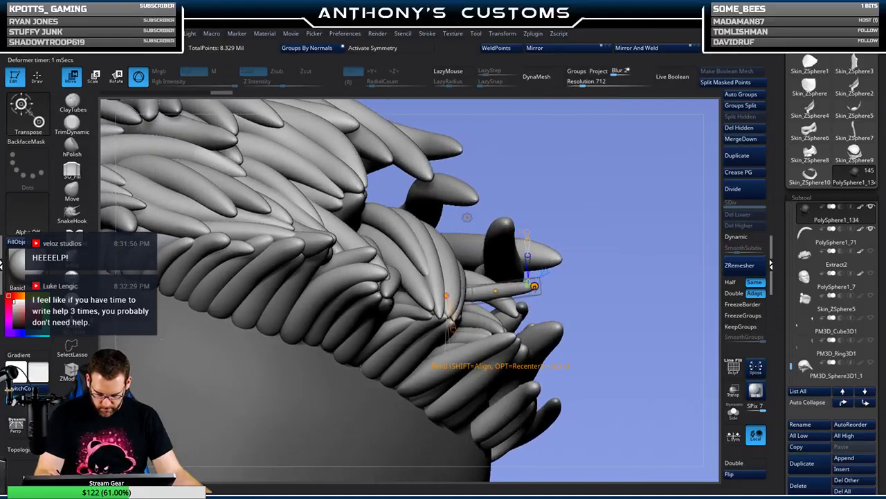
pyautogui.moveTo(519, 337); pyautogui.dragTo(520, 338)
pyautogui.moveTo(624, 253); pyautogui.dragTo(533, 305)
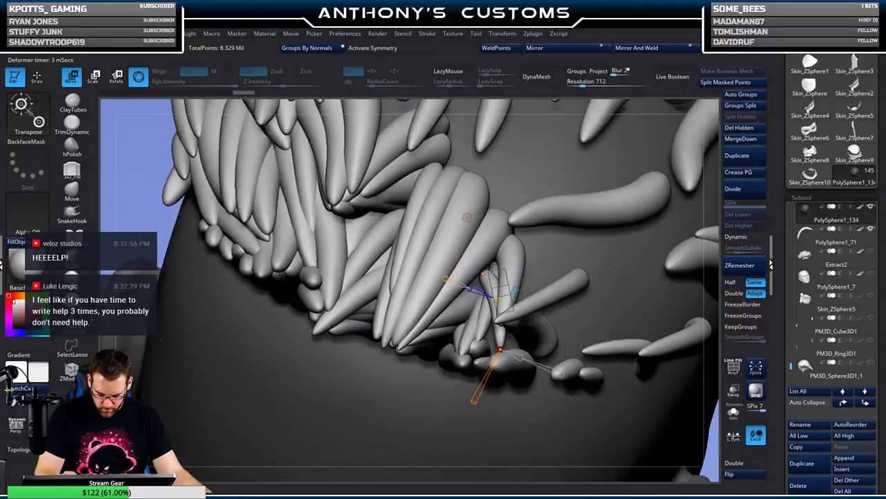
pyautogui.moveTo(487, 281); pyautogui.dragTo(511, 253)
pyautogui.moveTo(651, 243); pyautogui.dragTo(568, 236)
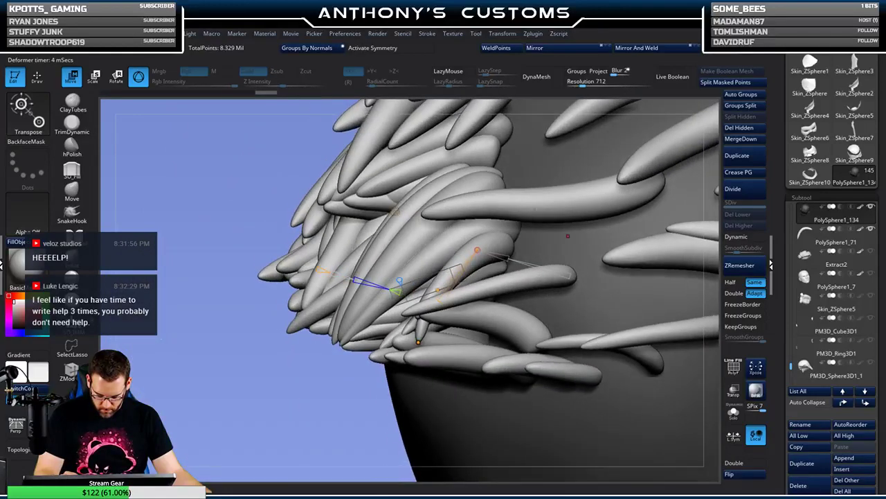
pyautogui.moveTo(476, 249); pyautogui.dragTo(492, 258)
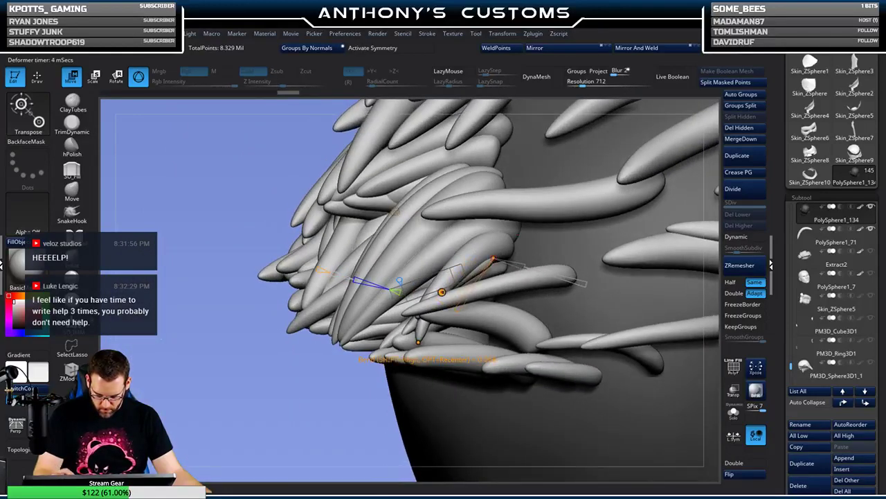
pyautogui.moveTo(441, 292); pyautogui.dragTo(440, 292)
pyautogui.moveTo(436, 244); pyautogui.dragTo(483, 324)
pyautogui.moveTo(567, 221); pyautogui.dragTo(531, 233)
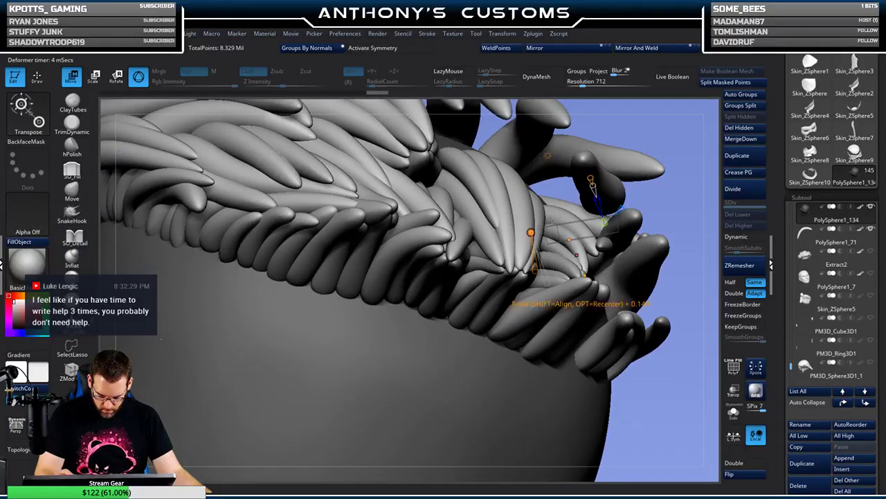
pyautogui.moveTo(700, 173); pyautogui.dragTo(672, 193)
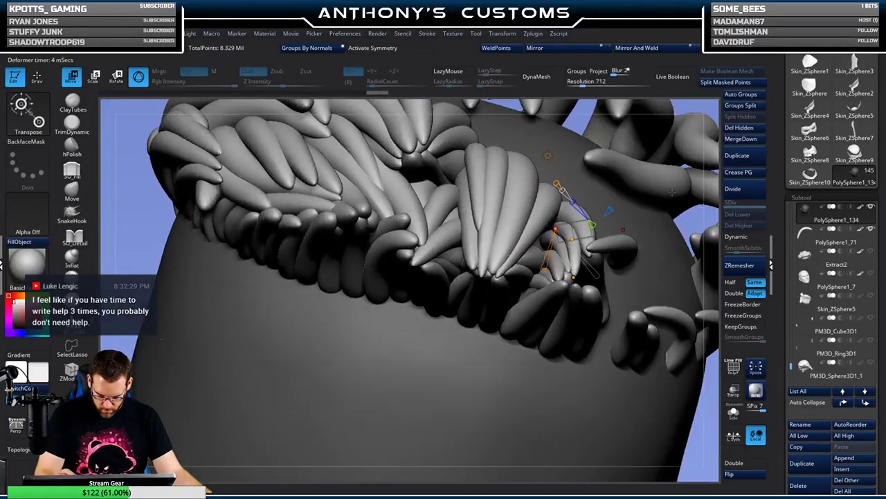
# - Refine the fourth strand's root, middle and tip curve points from several angles until it fits snugly among its neighbours
pyautogui.press('q')
pyautogui.moveTo(589, 280); pyautogui.dragTo(539, 355, button='right')
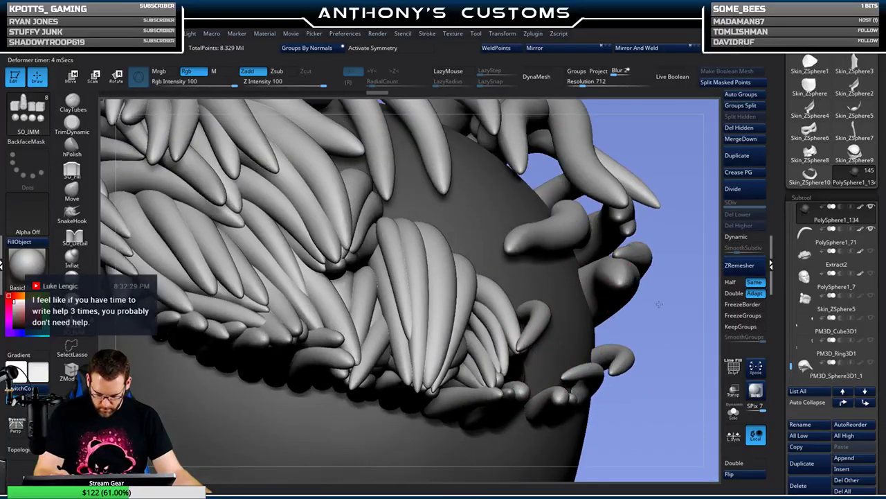
pyautogui.moveTo(659, 304)
pyautogui.mouseDown(button='right')
pyautogui.moveTo(630, 231)
pyautogui.moveTo(630, 263)
pyautogui.mouseUp(button='right')
pyautogui.press('w')
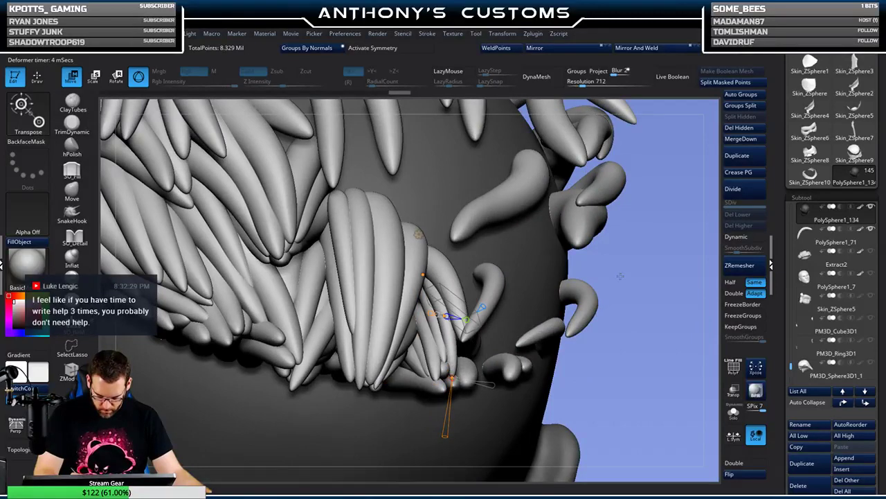
pyautogui.moveTo(628, 252); pyautogui.dragTo(611, 243, button='right')
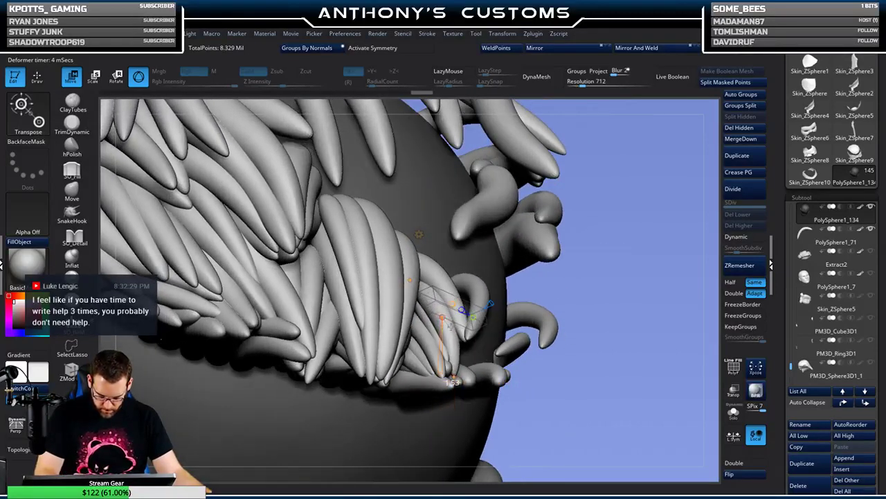
pyautogui.press('q')
pyautogui.moveTo(593, 253)
pyautogui.mouseDown(button='right')
pyautogui.moveTo(547, 263)
pyautogui.moveTo(612, 277)
pyautogui.mouseUp(button='right')
pyautogui.press('w')
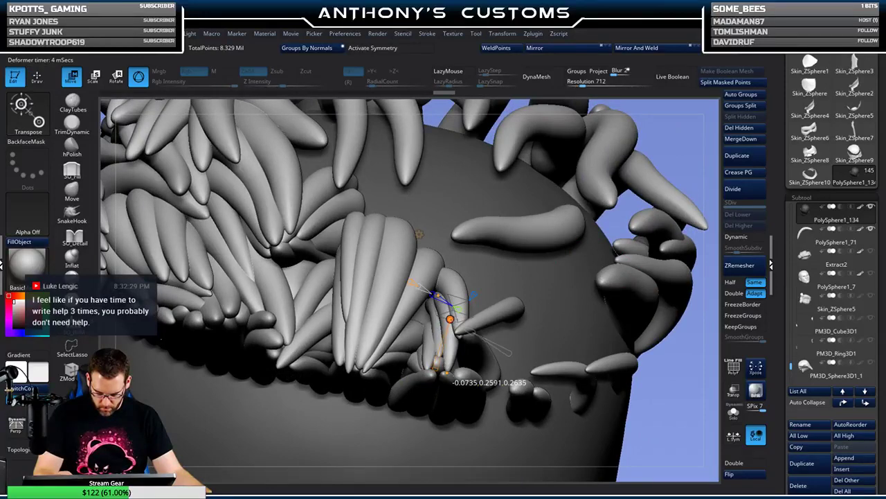
pyautogui.moveTo(485, 313); pyautogui.dragTo(481, 378, button='right')
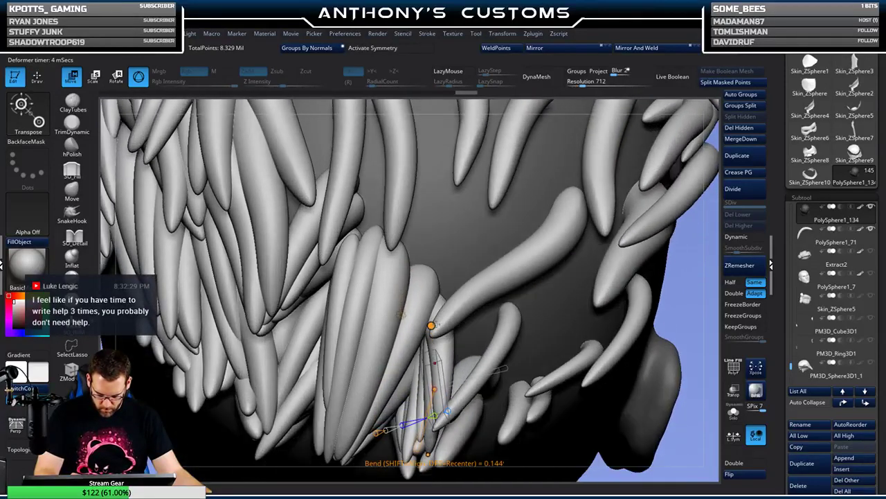
pyautogui.press('q')
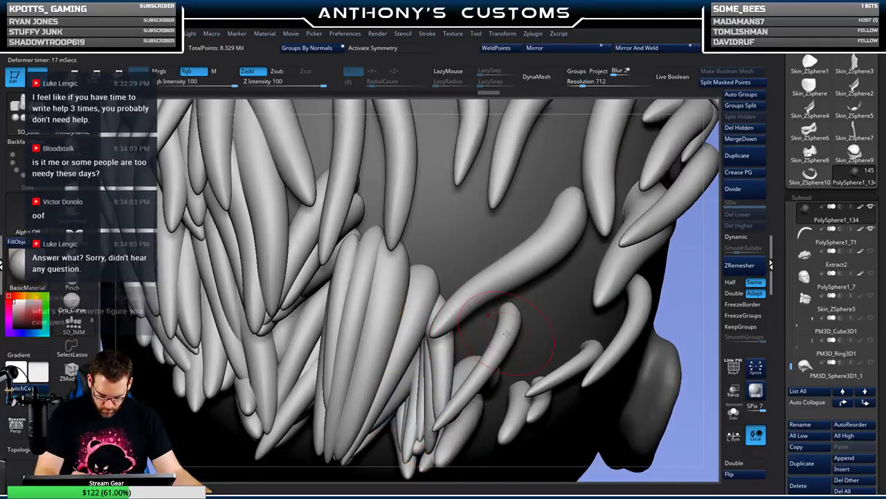
pyautogui.moveTo(507, 338); pyautogui.dragTo(507, 317, button='right')
pyautogui.moveTo(689, 106); pyautogui.dragTo(692, 124, button='right')
# - Split the fourth strand from the head mesh into its own subtool and subdivide it once
pyautogui.click(735, 83)
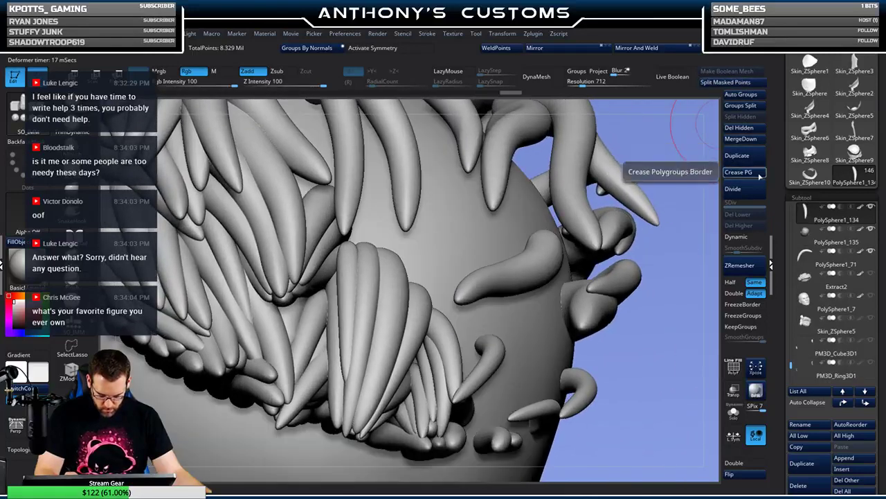
pyautogui.moveTo(637, 317)
pyautogui.mouseDown(button='right')
pyautogui.moveTo(643, 306)
pyautogui.moveTo(631, 305)
pyautogui.moveTo(644, 320)
pyautogui.moveTo(615, 280)
pyautogui.moveTo(699, 191)
pyautogui.mouseUp(button='right')
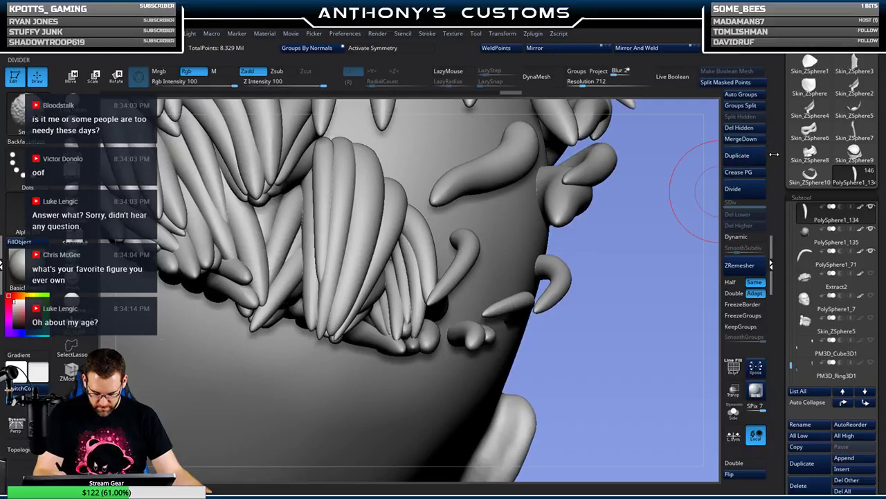
pyautogui.click(734, 188)
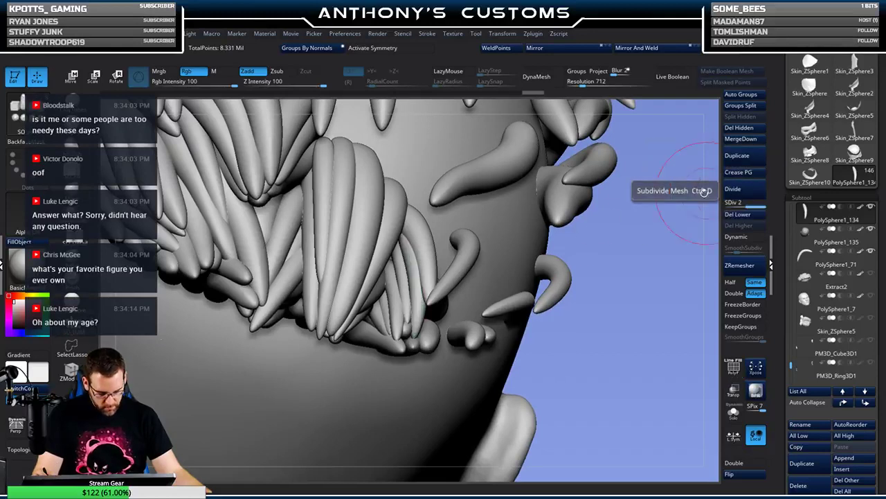
# - Select the small strands around the new one individually and nudge their tips into place with the Move brush
pyautogui.keyDown('alt'); pyautogui.click(424, 340); pyautogui.keyUp('alt')
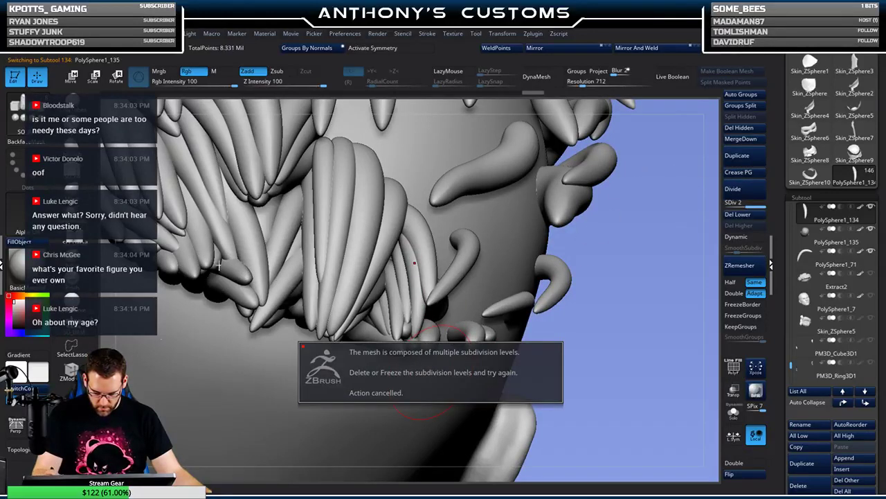
pyautogui.click(86, 187)
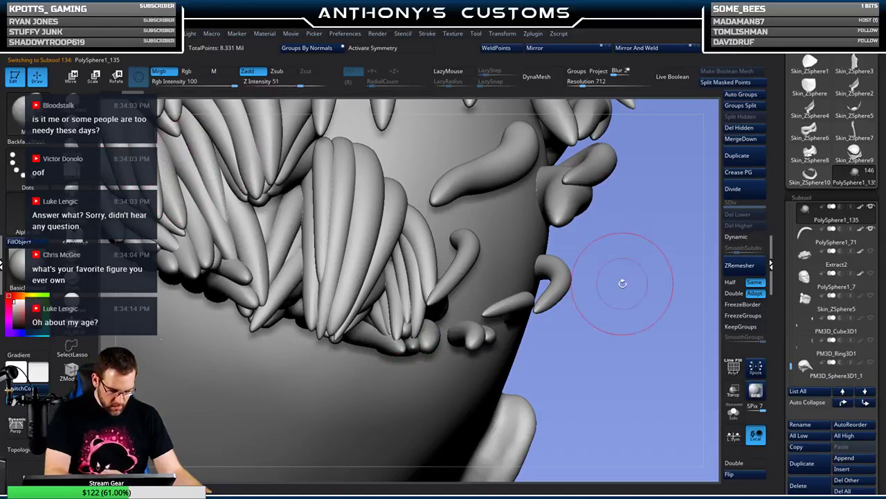
pyautogui.moveTo(622, 282); pyautogui.dragTo(415, 327)
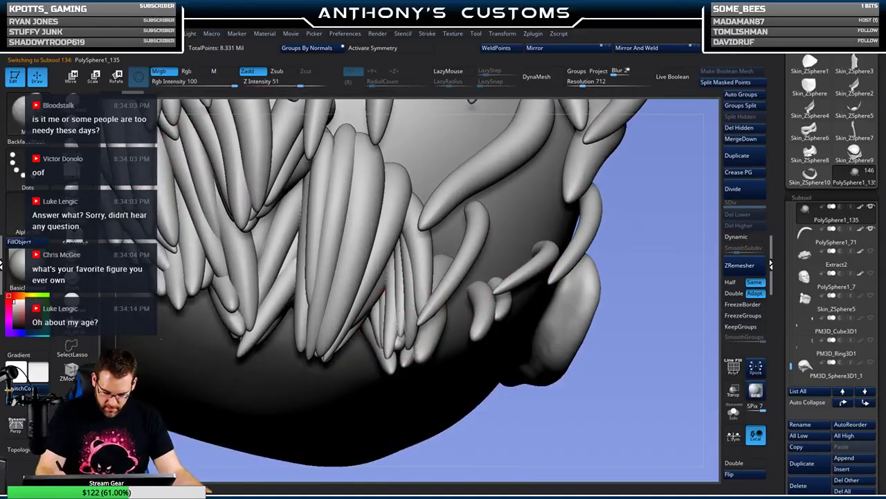
pyautogui.keyDown('alt'); pyautogui.click(401, 331); pyautogui.keyUp('alt')
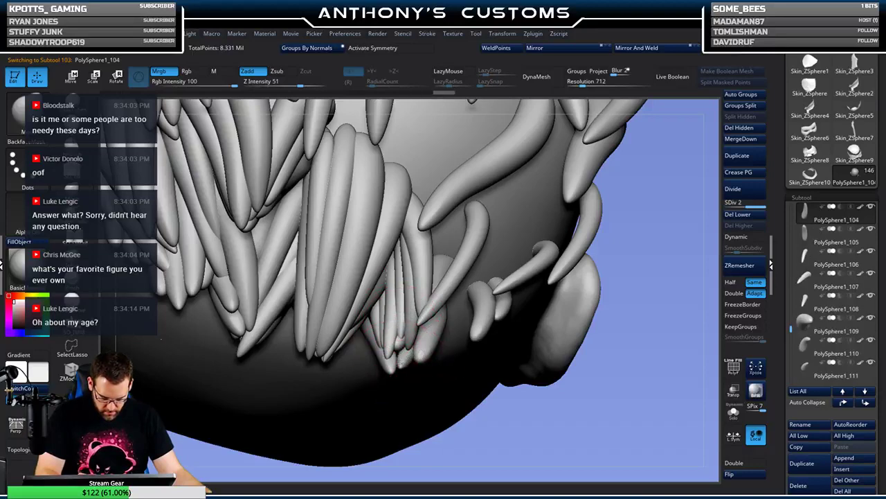
pyautogui.moveTo(634, 301)
pyautogui.mouseDown()
pyautogui.moveTo(527, 332)
pyautogui.moveTo(393, 389)
pyautogui.mouseUp()
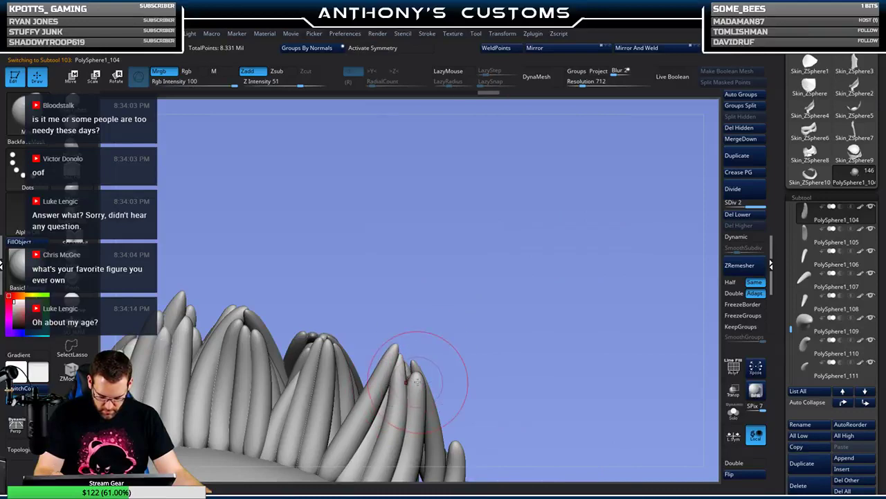
pyautogui.moveTo(488, 296); pyautogui.dragTo(487, 390)
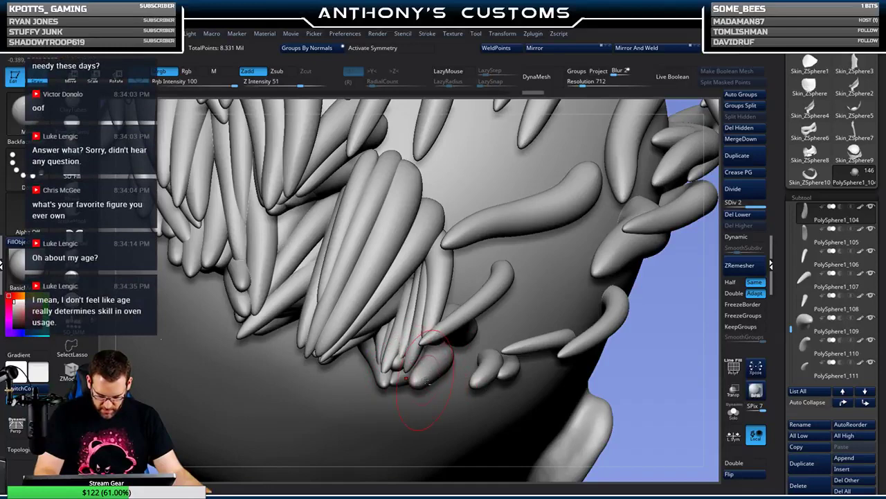
pyautogui.moveTo(445, 332); pyautogui.dragTo(414, 347, button='right')
pyautogui.keyDown('alt'); pyautogui.click(402, 349); pyautogui.keyUp('alt')
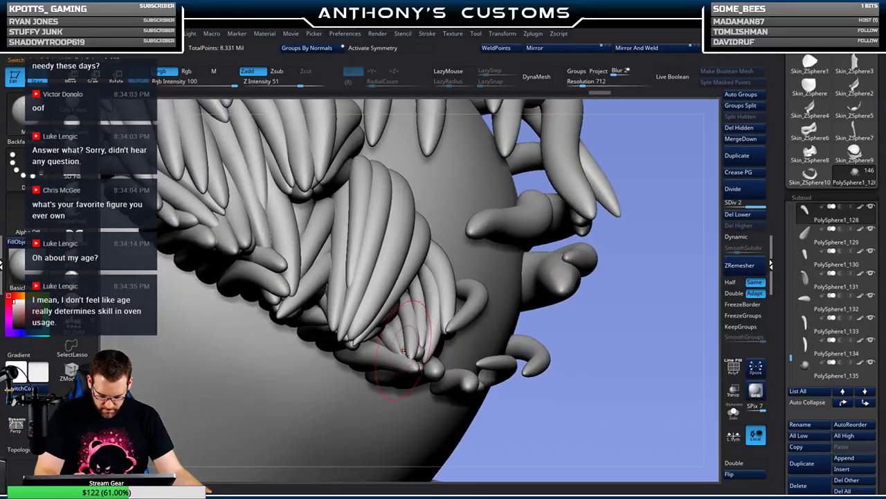
pyautogui.moveTo(588, 298); pyautogui.dragTo(613, 246, button='right')
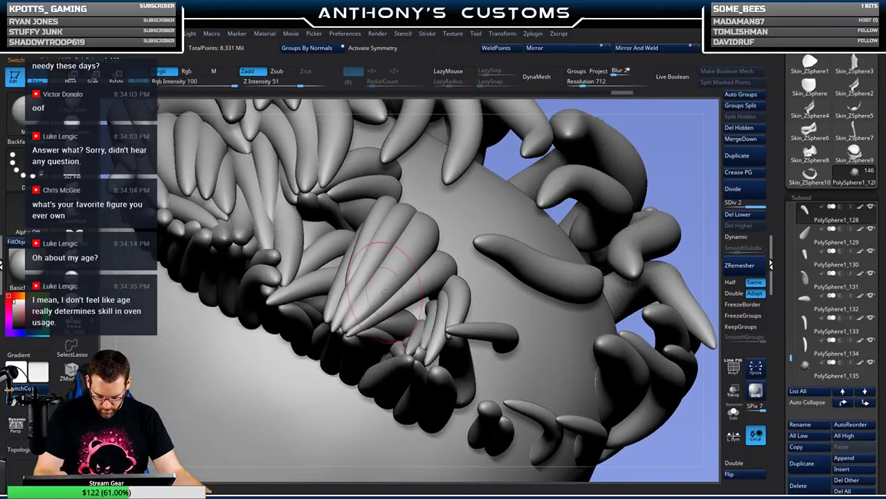
# - Select the head mesh, insert a fifth strand beneath the fan's open side with the SO_IMM brush and apply the Bend Curve deformer
pyautogui.keyDown('alt'); pyautogui.click(319, 393); pyautogui.keyUp('alt')
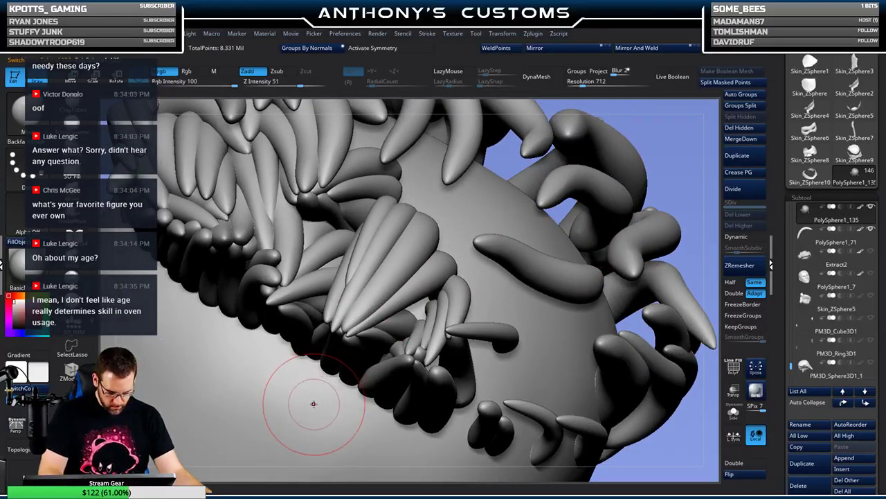
pyautogui.hotkey('shift', 'f')
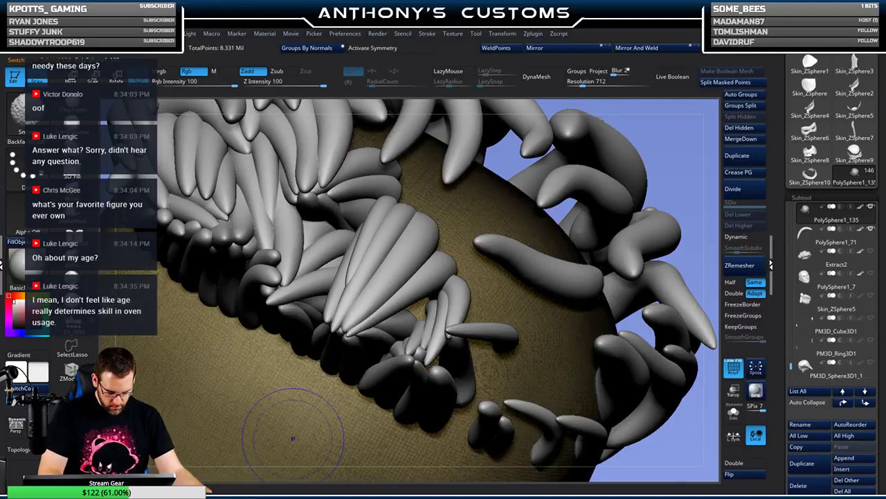
pyautogui.hotkey('shift', 'f')
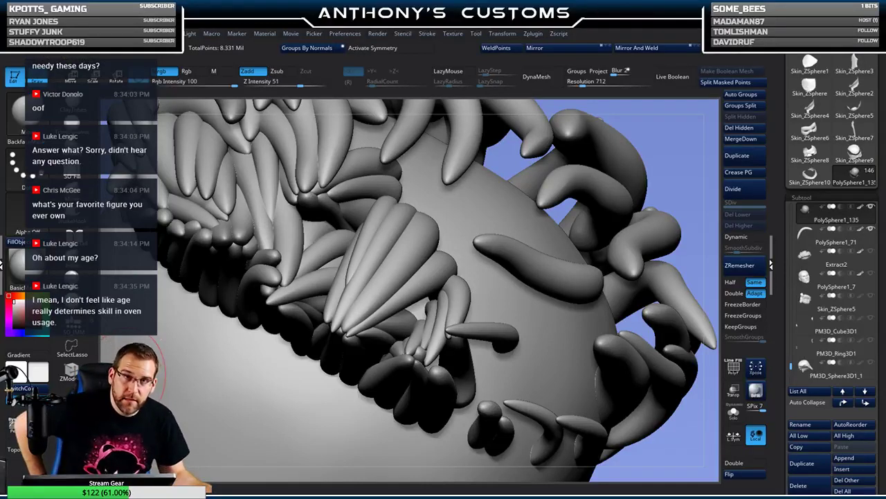
pyautogui.click(74, 324)
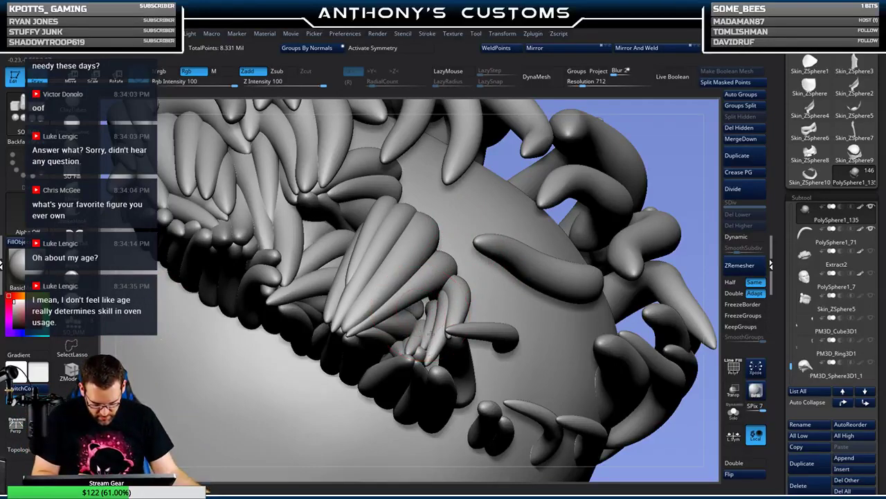
pyautogui.press('w')
pyautogui.click(386, 241)
pyautogui.click(469, 268)
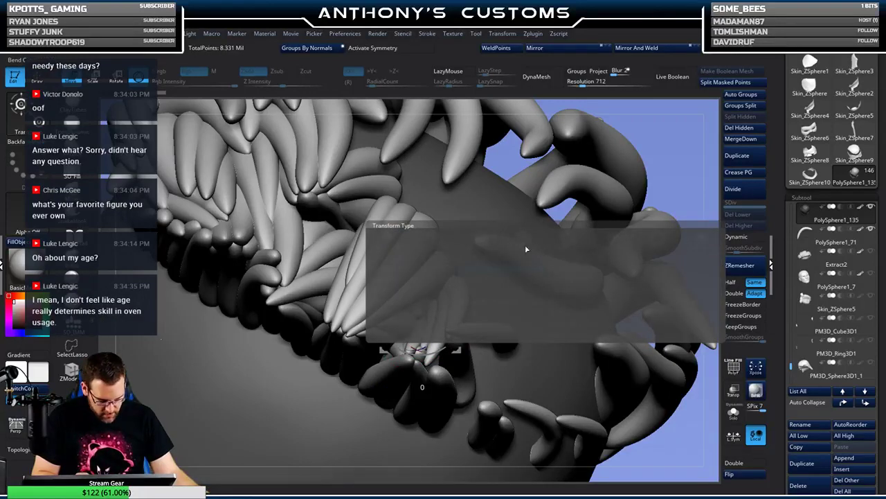
# - Move, bend and scale the fifth strand's curve points from several angles until it tucks beneath the neighbouring strands
pyautogui.moveTo(496, 270); pyautogui.dragTo(380, 389, button='right')
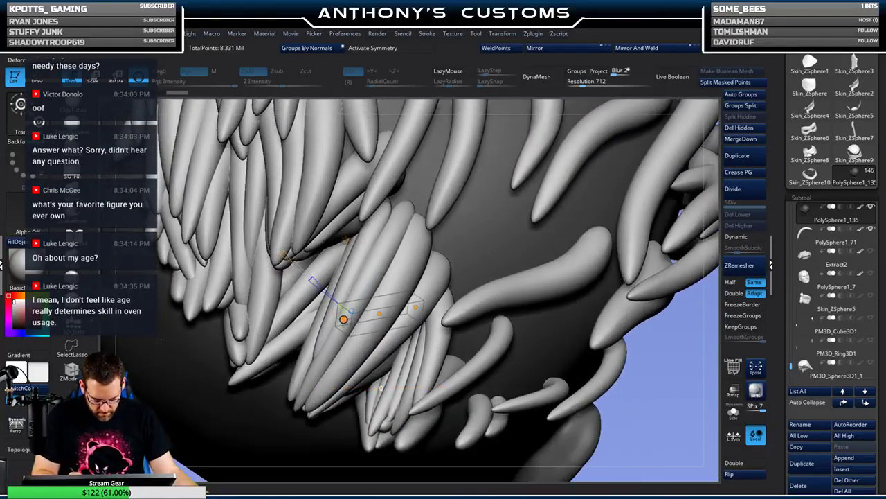
pyautogui.moveTo(358, 366); pyautogui.dragTo(373, 398)
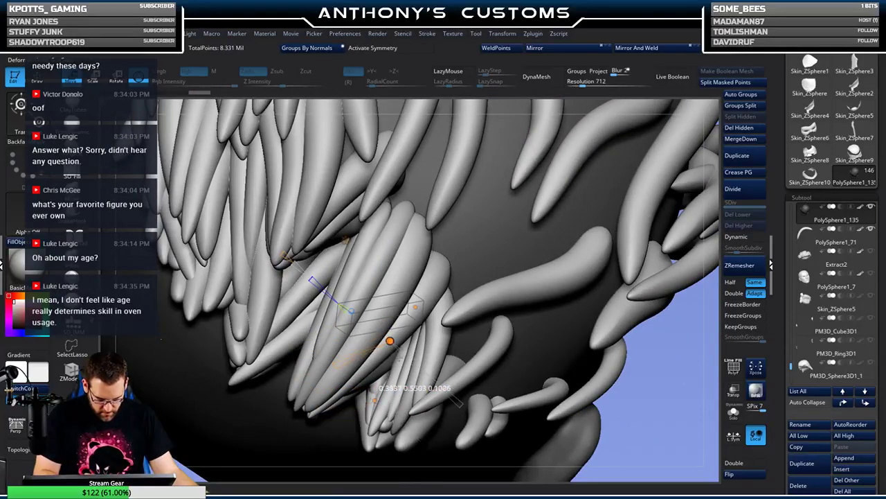
pyautogui.moveTo(444, 340); pyautogui.dragTo(387, 324, button='right')
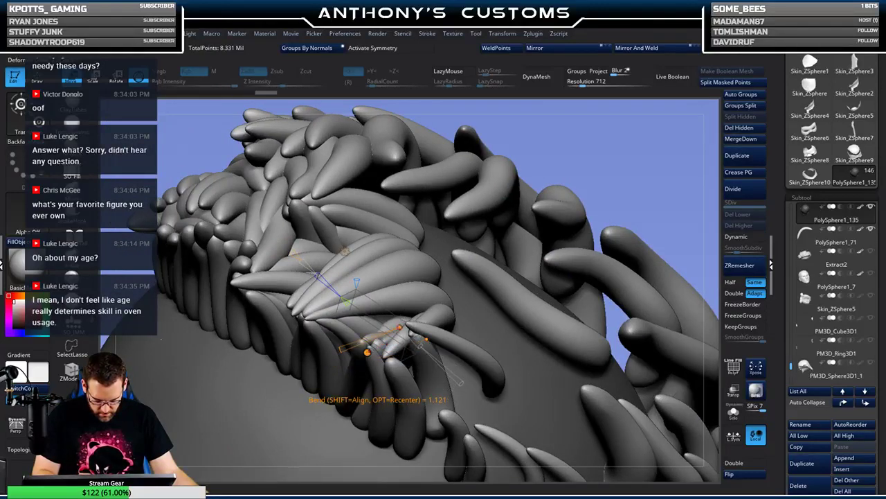
pyautogui.moveTo(386, 324); pyautogui.dragTo(360, 328, button='right')
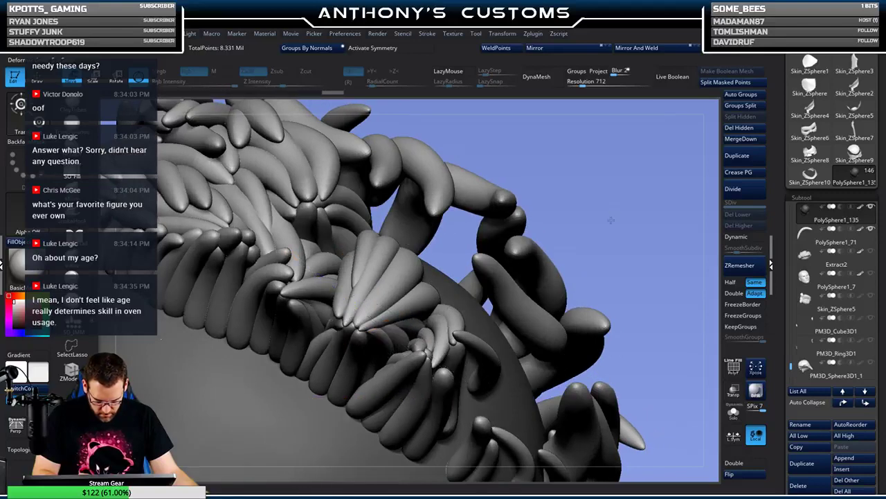
pyautogui.moveTo(611, 220); pyautogui.dragTo(526, 284)
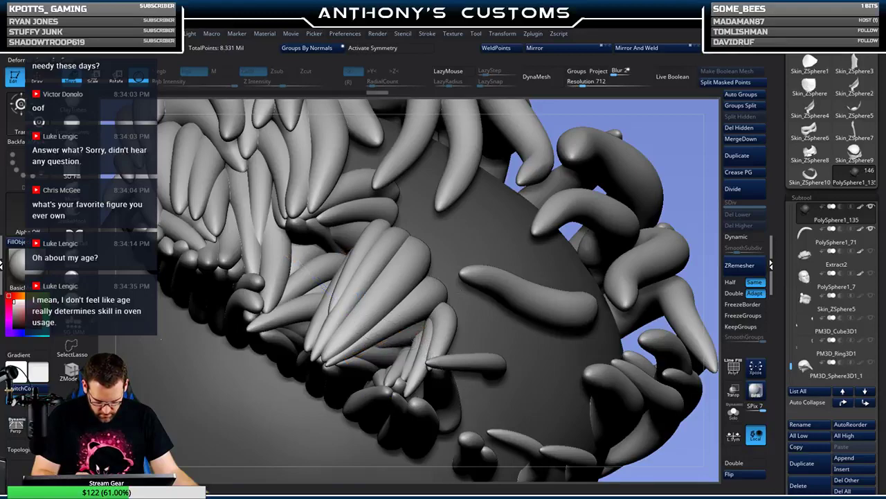
pyautogui.moveTo(374, 333); pyautogui.dragTo(419, 291, button='right')
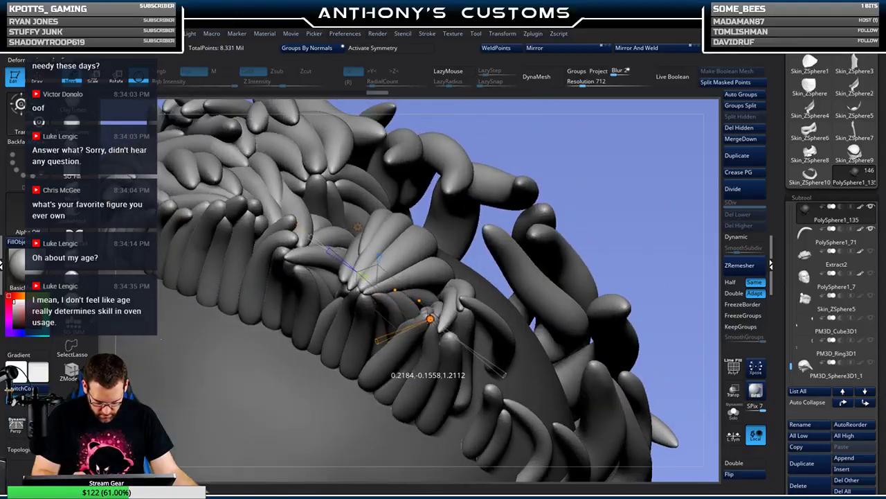
pyautogui.moveTo(626, 192); pyautogui.dragTo(617, 210)
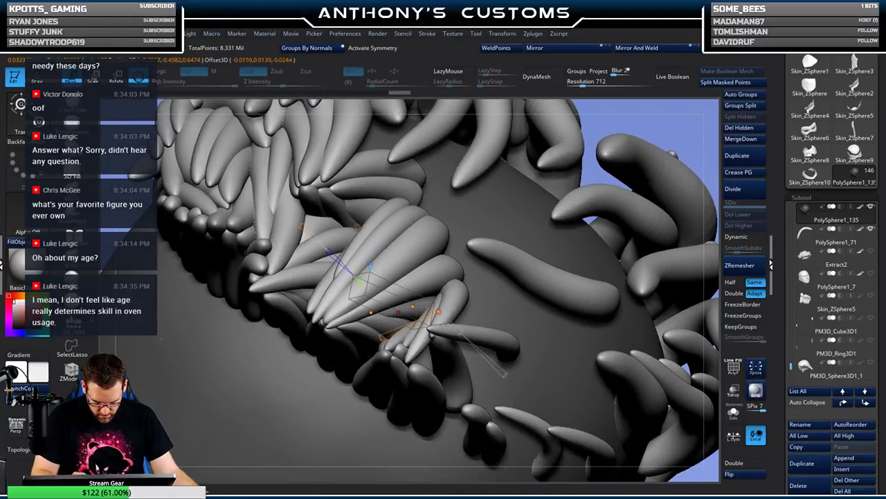
pyautogui.click(412, 306)
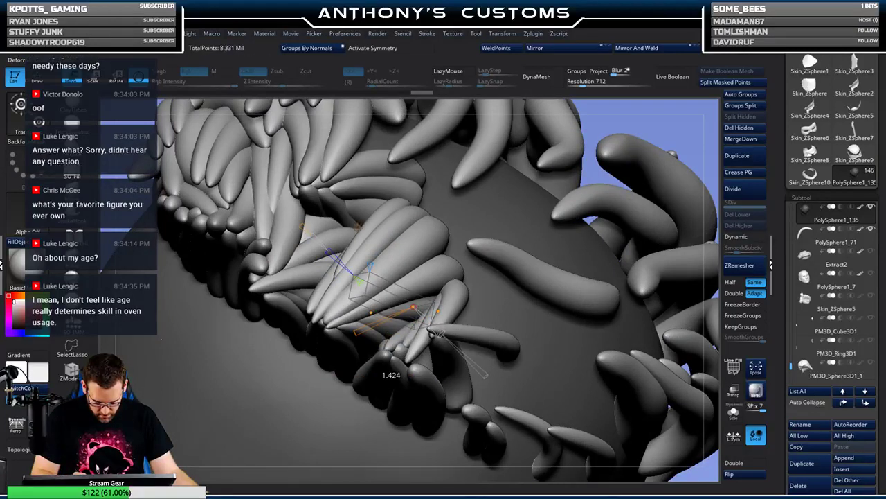
# - Leave the Bend Curve deformer, split the fifth strand from the head mesh into its own subtool and subdivide it once
pyautogui.press('q')
pyautogui.press('space')
pyautogui.moveTo(446, 298)
pyautogui.mouseDown(button='right')
pyautogui.moveTo(467, 304)
pyautogui.moveTo(517, 278)
pyautogui.moveTo(516, 292)
pyautogui.moveTo(511, 274)
pyautogui.moveTo(524, 262)
pyautogui.mouseUp(button='right')
pyautogui.hotkey('shift', 'f')
pyautogui.hotkey('shift', 'f')
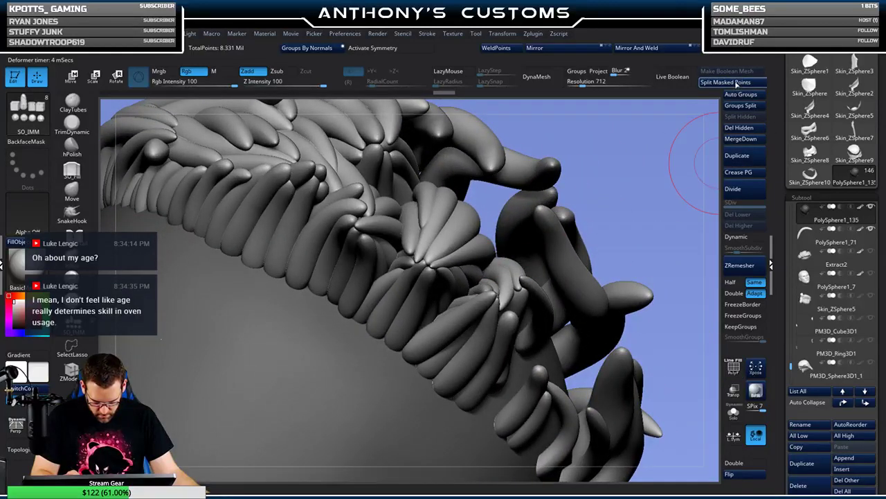
pyautogui.click(736, 82)
pyautogui.click(743, 193)
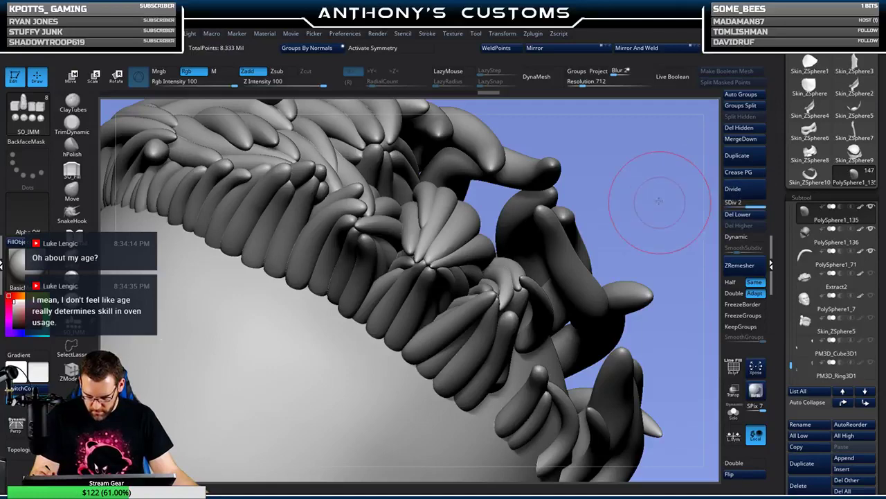
# - Select the curved outer strand of the small clump beside the fan and reposition its root with the Move brush
pyautogui.moveTo(653, 178)
pyautogui.mouseDown(button='right')
pyautogui.moveTo(652, 225)
pyautogui.moveTo(561, 235)
pyautogui.mouseUp(button='right')
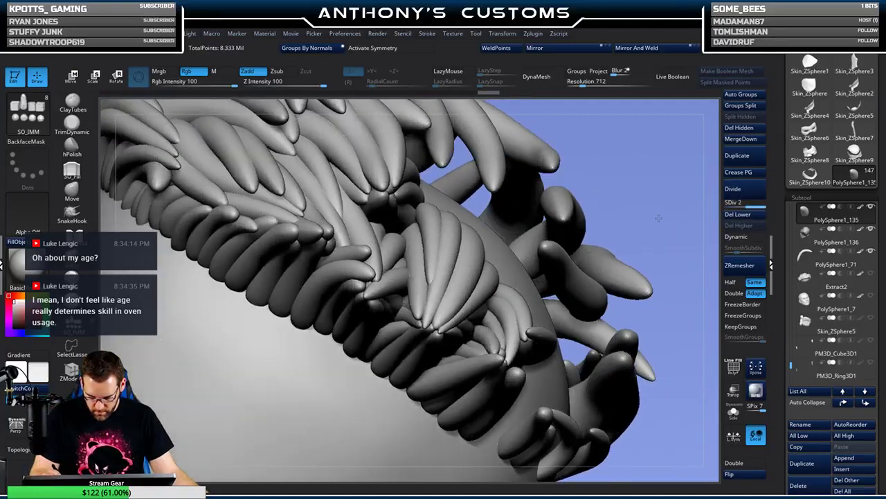
pyautogui.click(72, 193)
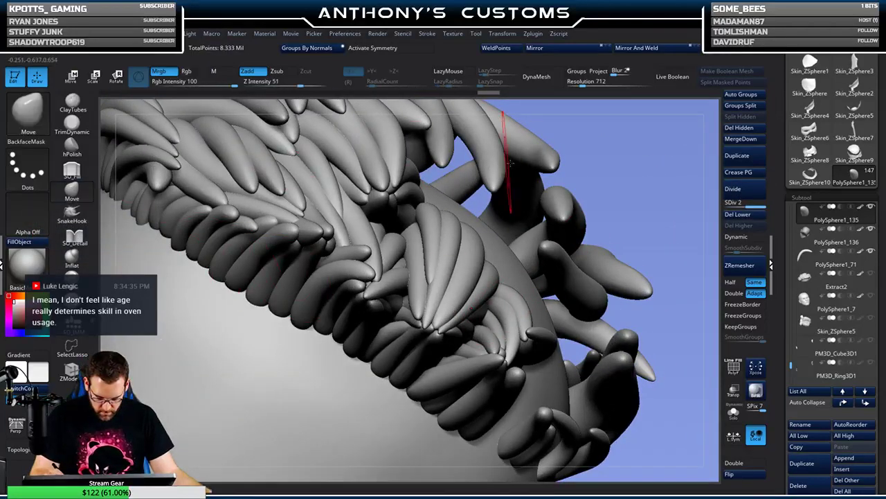
pyautogui.keyDown('alt'); pyautogui.click(503, 305); pyautogui.keyUp('alt')
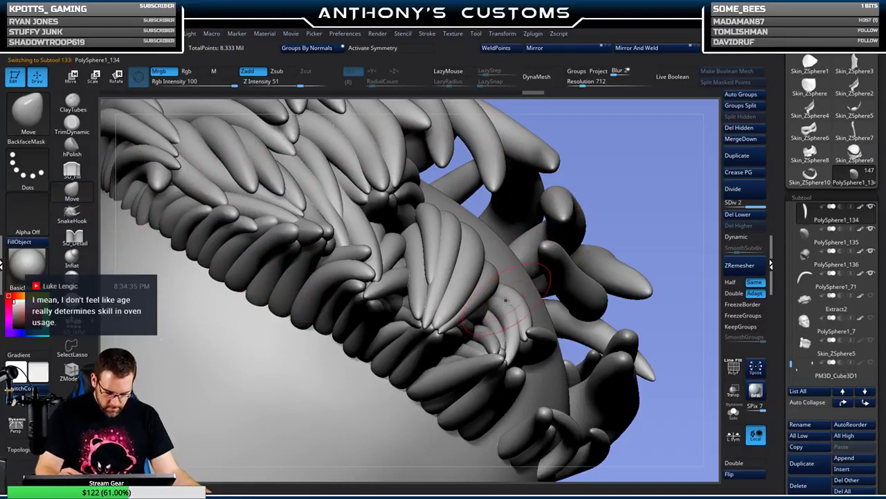
pyautogui.hotkey('shift', 'f')
pyautogui.hotkey('shift', 'f')
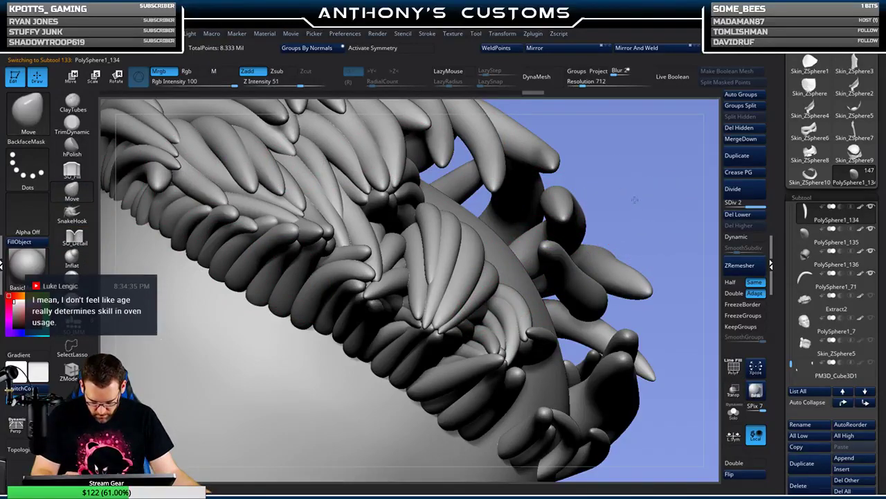
pyautogui.moveTo(637, 202)
pyautogui.mouseDown()
pyautogui.moveTo(594, 198)
pyautogui.moveTo(502, 305)
pyautogui.mouseUp()
pyautogui.press('space')
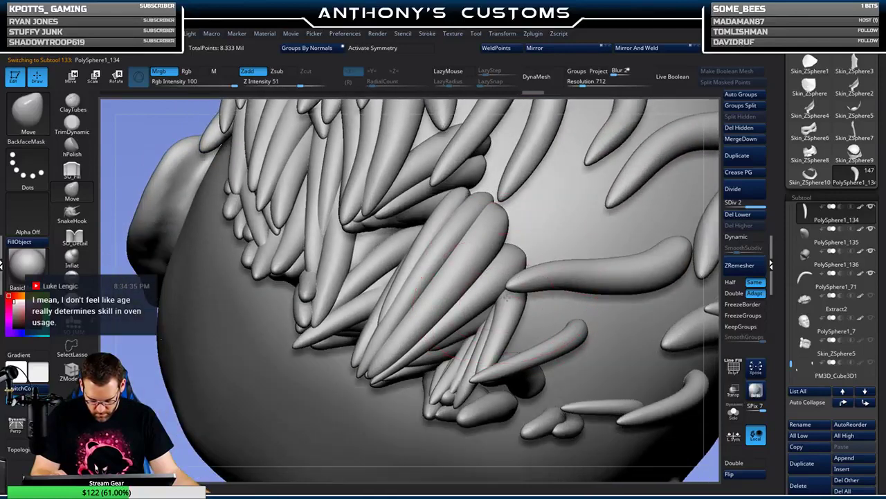
pyautogui.press('space')
pyautogui.press('shift')
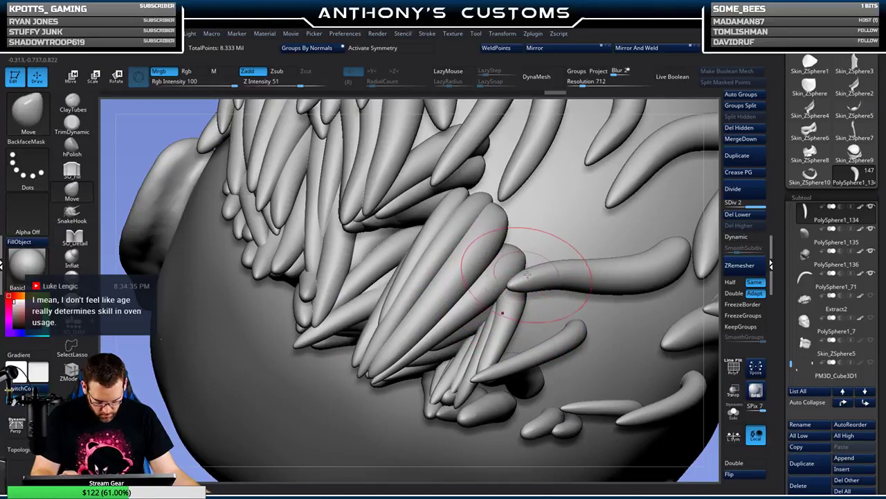
pyautogui.moveTo(527, 275)
pyautogui.mouseDown()
pyautogui.moveTo(464, 339)
pyautogui.moveTo(488, 308)
pyautogui.mouseUp()
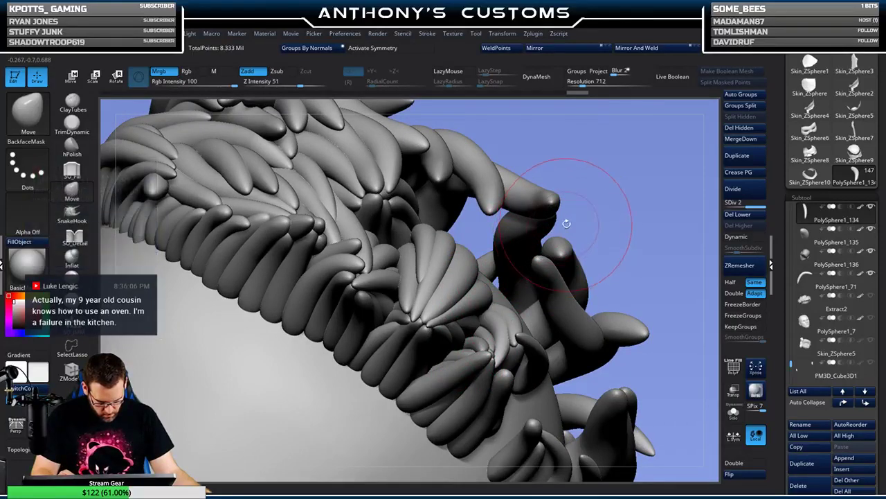
# - Select the short strands on the other side of the fan individually and nudge them into place with the Move brush
pyautogui.moveTo(594, 208)
pyautogui.mouseDown()
pyautogui.moveTo(640, 216)
pyautogui.moveTo(608, 238)
pyautogui.mouseUp()
pyautogui.moveTo(647, 187)
pyautogui.mouseDown()
pyautogui.moveTo(656, 218)
pyautogui.moveTo(405, 304)
pyautogui.mouseUp()
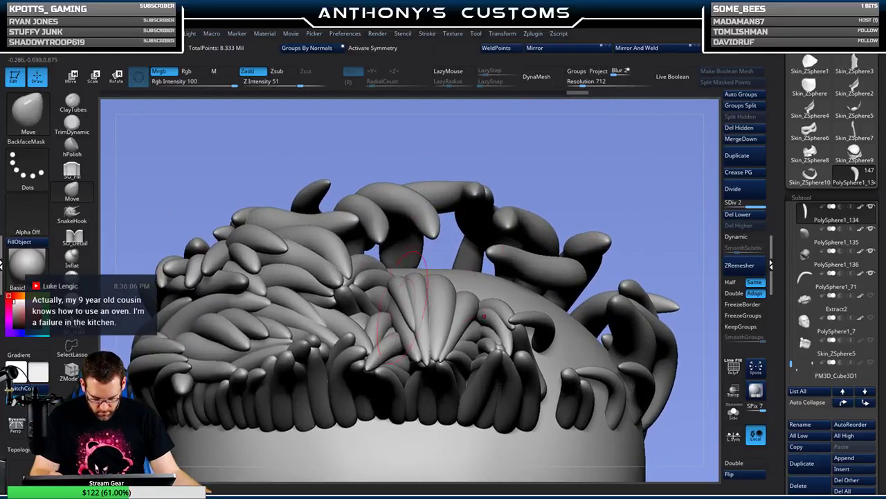
pyautogui.keyDown('alt'); pyautogui.click(360, 352); pyautogui.keyUp('alt')
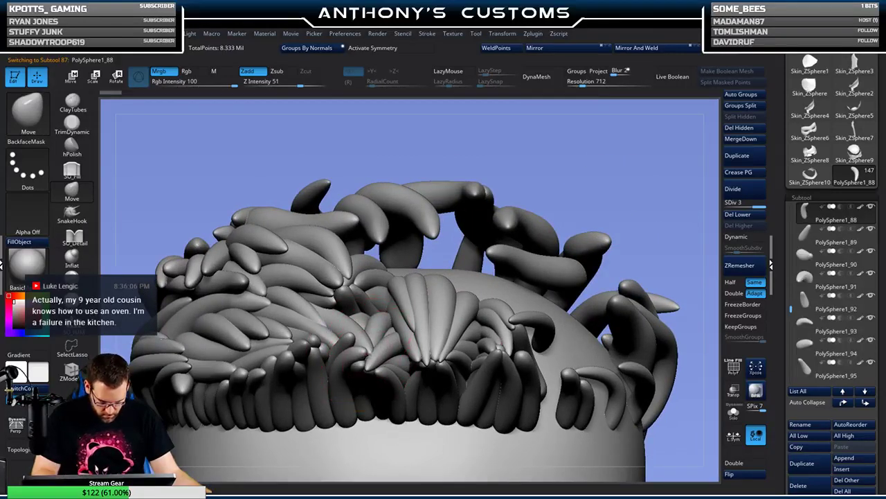
pyautogui.moveTo(363, 351); pyautogui.dragTo(374, 360, button='right')
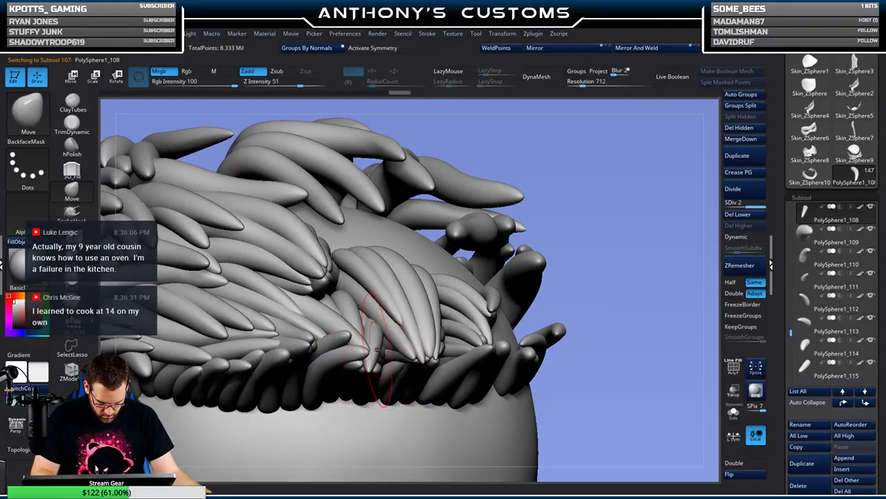
pyautogui.moveTo(640, 224)
pyautogui.mouseDown()
pyautogui.moveTo(614, 221)
pyautogui.moveTo(642, 170)
pyautogui.mouseUp()
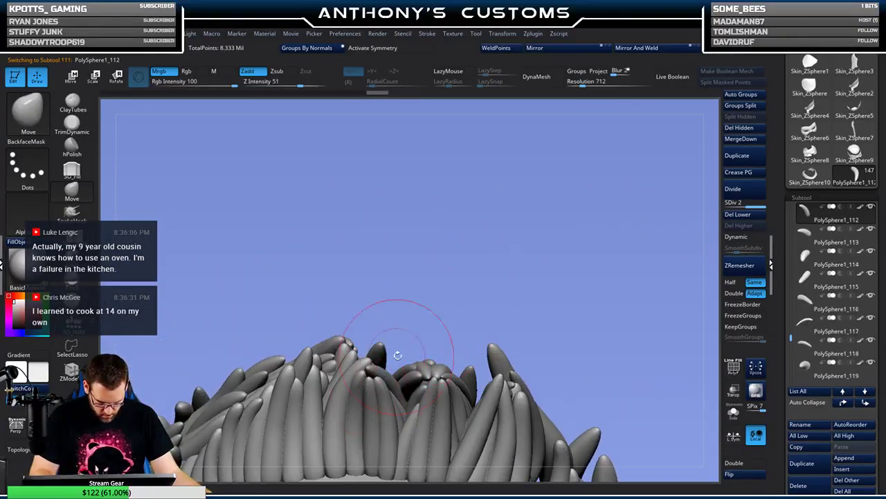
# - Examine the whole hairstyle from below, above and behind for remaining gaps
pyautogui.moveTo(397, 354)
pyautogui.mouseDown()
pyautogui.moveTo(526, 326)
pyautogui.moveTo(553, 337)
pyautogui.mouseUp()
pyautogui.moveTo(595, 208)
pyautogui.mouseDown()
pyautogui.moveTo(666, 219)
pyautogui.moveTo(617, 128)
pyautogui.mouseUp()
pyautogui.moveTo(616, 260)
pyautogui.mouseDown()
pyautogui.moveTo(624, 331)
pyautogui.moveTo(612, 297)
pyautogui.mouseUp()
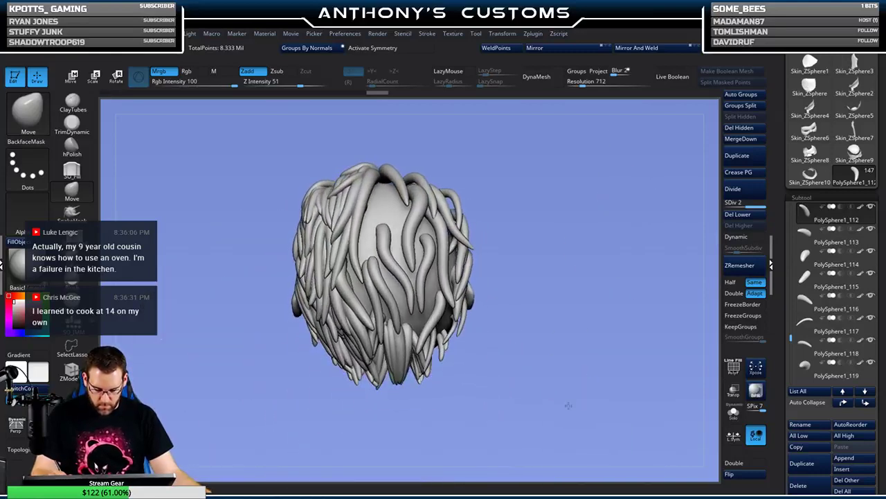
pyautogui.moveTo(567, 405)
pyautogui.mouseDown()
pyautogui.moveTo(583, 337)
pyautogui.moveTo(625, 395)
pyautogui.moveTo(491, 381)
pyautogui.moveTo(457, 388)
pyautogui.moveTo(516, 367)
pyautogui.moveTo(519, 394)
pyautogui.moveTo(498, 392)
pyautogui.moveTo(589, 326)
pyautogui.moveTo(647, 351)
pyautogui.mouseUp()
pyautogui.moveTo(657, 350); pyautogui.dragTo(631, 295)
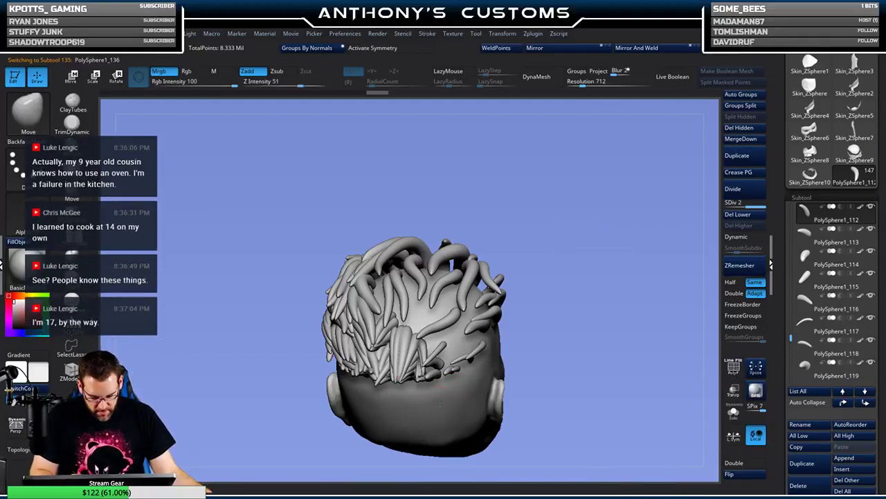
pyautogui.moveTo(562, 326); pyautogui.dragTo(580, 410)
pyautogui.moveTo(682, 332); pyautogui.dragTo(659, 261)
# - Select the head mesh and insert a sixth strand with the SO_IMM brush at the back hairline beside the small clump
pyautogui.keyDown('alt'); pyautogui.moveTo(504, 320); pyautogui.dragTo(398, 166); pyautogui.keyUp('alt')
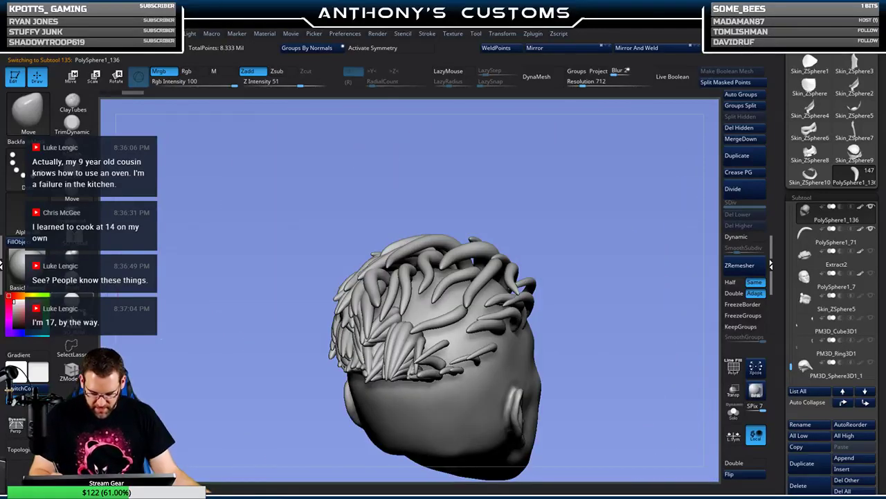
pyautogui.click(83, 301)
pyautogui.keyDown('alt'); pyautogui.moveTo(609, 277); pyautogui.dragTo(612, 415); pyautogui.keyUp('alt')
pyautogui.keyDown('alt'); pyautogui.moveTo(626, 190); pyautogui.dragTo(594, 117); pyautogui.keyUp('alt')
pyautogui.moveTo(664, 239); pyautogui.dragTo(675, 221)
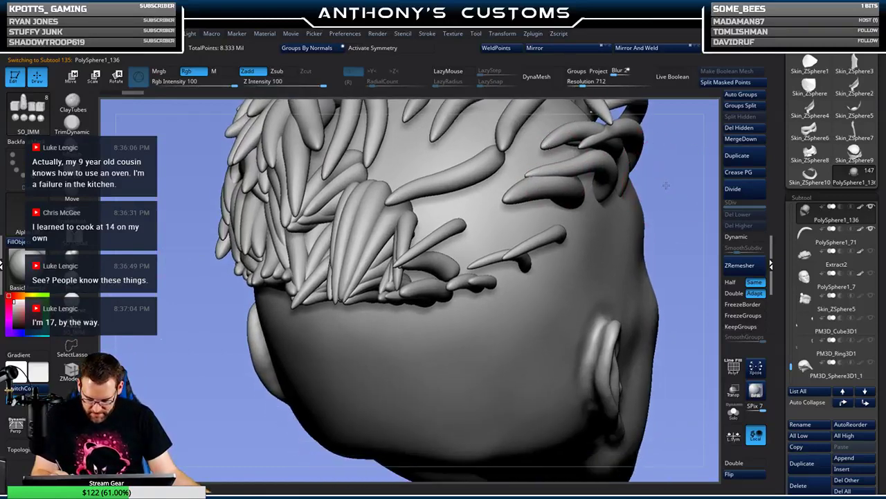
pyautogui.moveTo(624, 194)
pyautogui.mouseDown()
pyautogui.moveTo(670, 186)
pyautogui.moveTo(632, 180)
pyautogui.mouseUp()
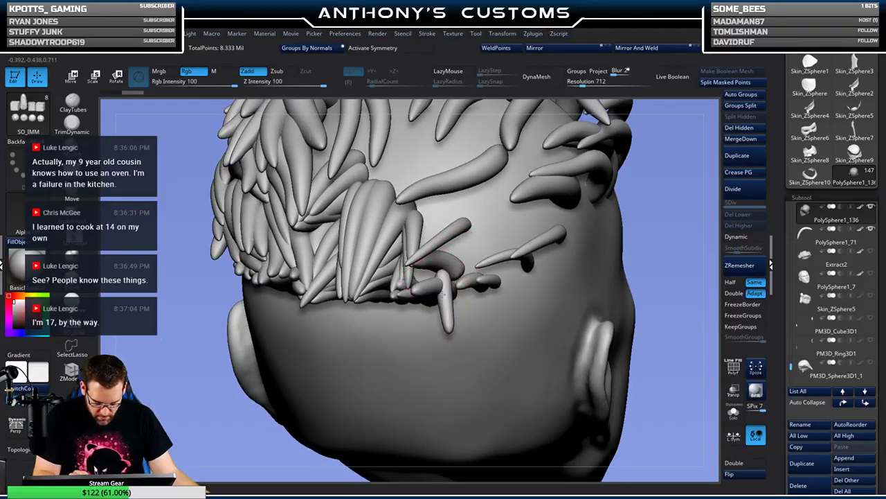
# - Apply the Bend Curve deformer to the sixth strand and adjust its curve points so it follows the hairline between its neighbours
pyautogui.press('w')
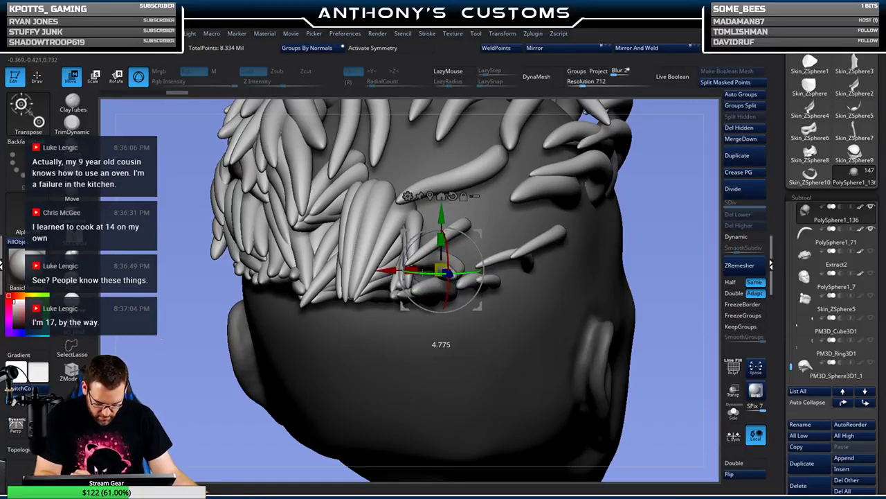
pyautogui.click(408, 197)
pyautogui.click(505, 219)
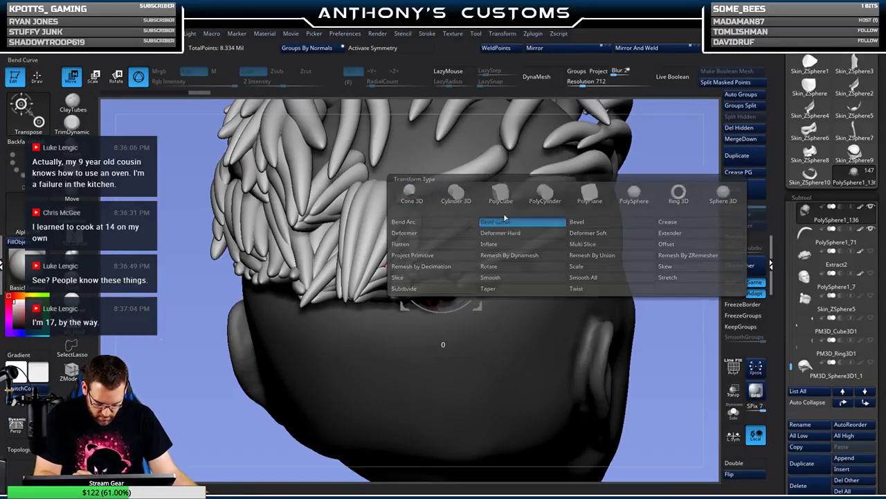
pyautogui.moveTo(664, 184); pyautogui.dragTo(568, 193)
pyautogui.moveTo(453, 278); pyautogui.dragTo(465, 289)
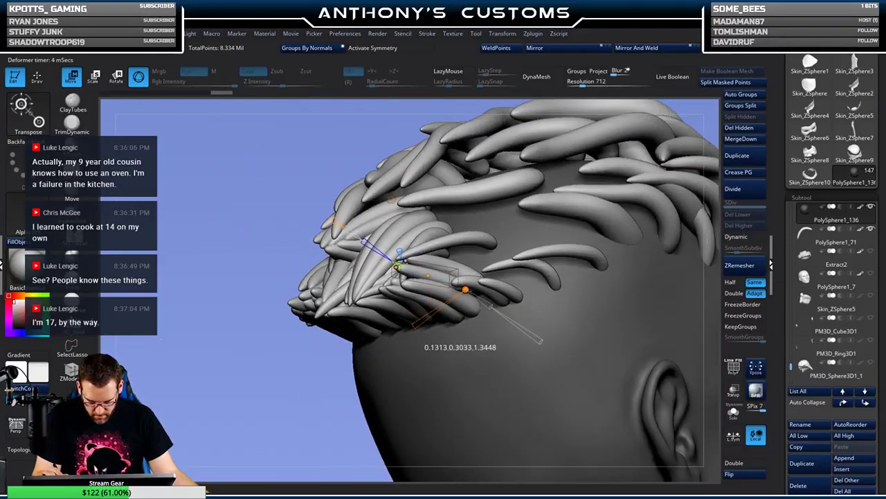
pyautogui.moveTo(468, 291)
pyautogui.mouseDown(button='right')
pyautogui.moveTo(484, 267)
pyautogui.moveTo(472, 274)
pyautogui.moveTo(478, 305)
pyautogui.mouseUp(button='right')
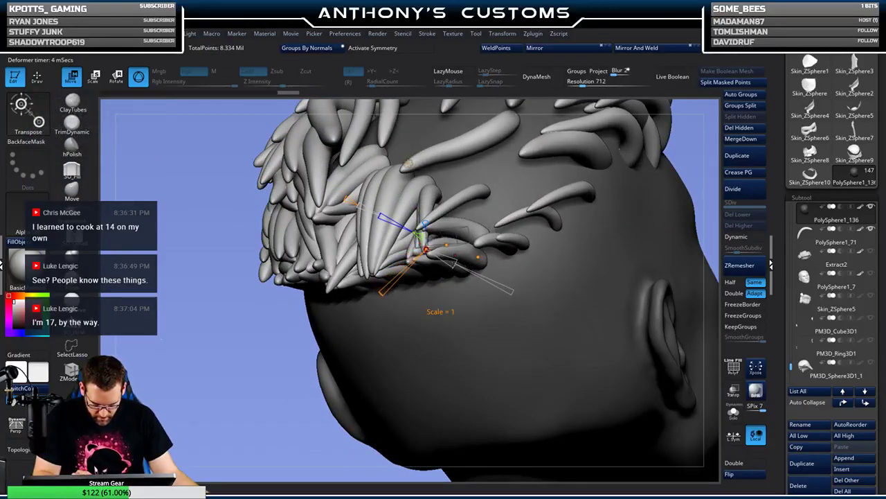
pyautogui.moveTo(478, 257); pyautogui.dragTo(479, 251)
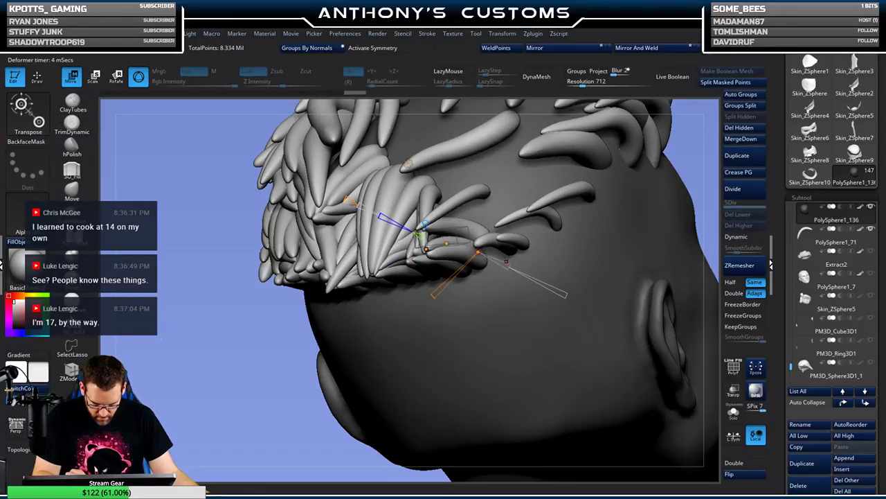
# - Split the sixth strand from the head mesh into its own subtool and subdivide it once
pyautogui.press('q')
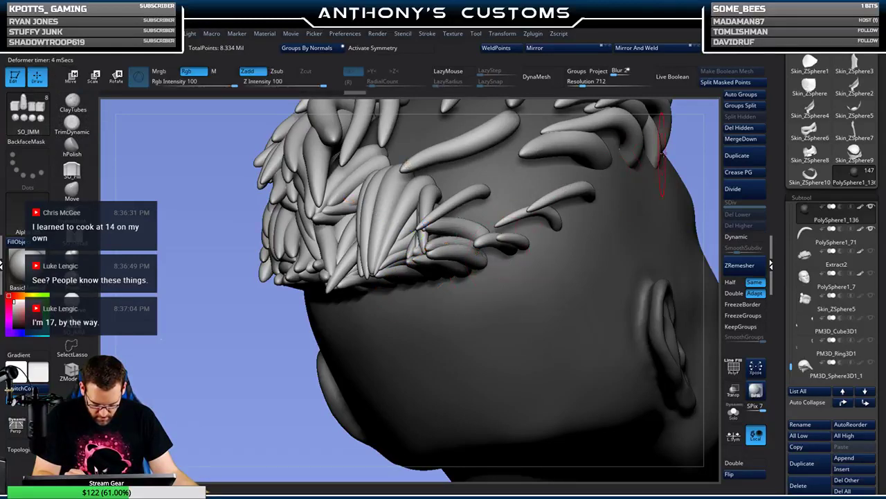
pyautogui.click(738, 156)
pyautogui.click(733, 189)
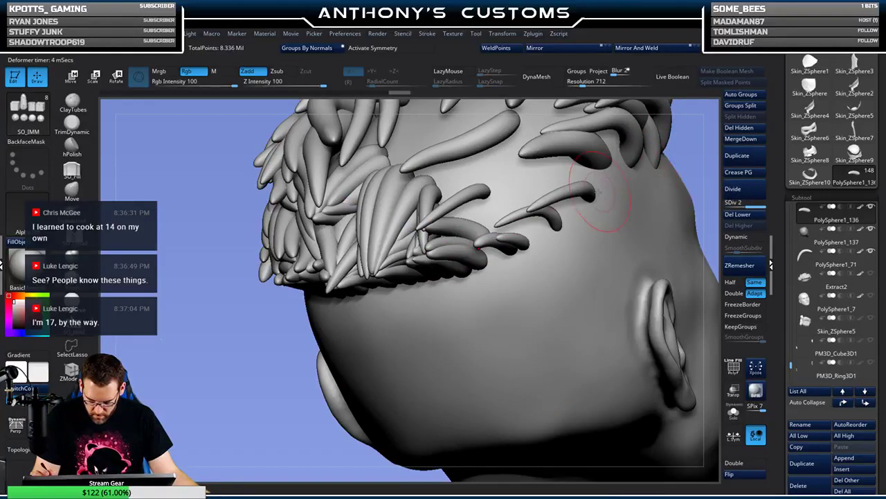
# - Select the head mesh and insert a seventh strand with the SO_IMM brush beside the small clump at the back hairline
pyautogui.press('Down')
pyautogui.click(551, 263)
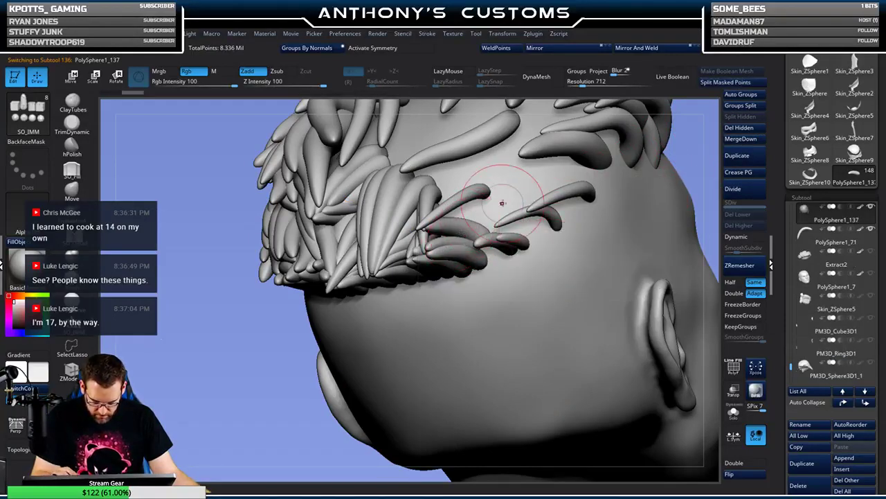
pyautogui.moveTo(495, 187)
pyautogui.mouseDown(button='right')
pyautogui.moveTo(516, 200)
pyautogui.moveTo(453, 230)
pyautogui.mouseUp(button='right')
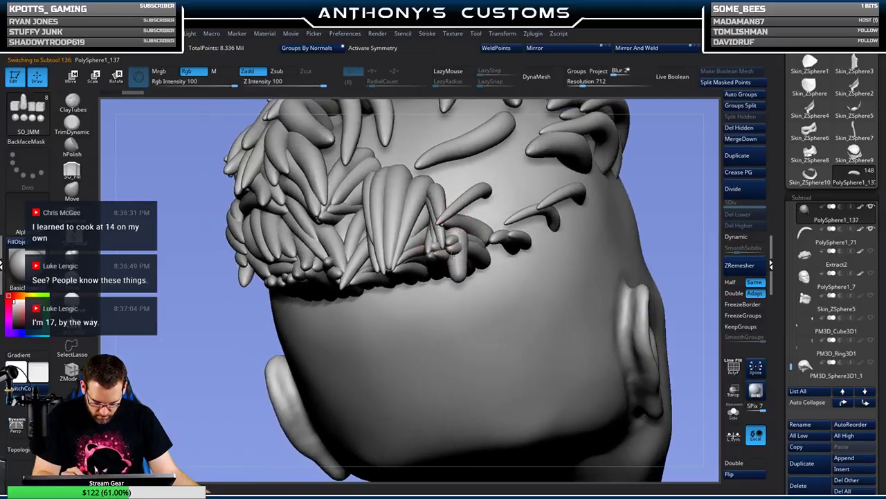
# - Apply the Bend Curve deformer to the seventh strand and adjust its curve points until it nests among the clump's strands
pyautogui.press('w')
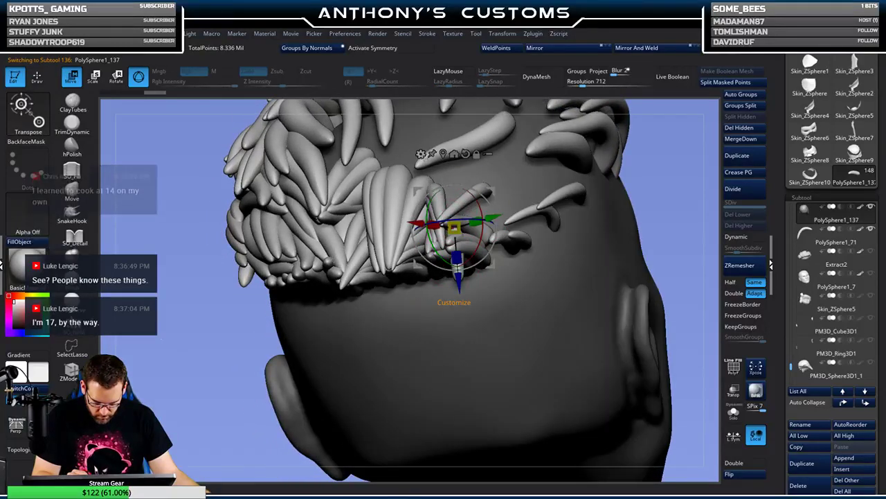
pyautogui.click(418, 154)
pyautogui.click(509, 184)
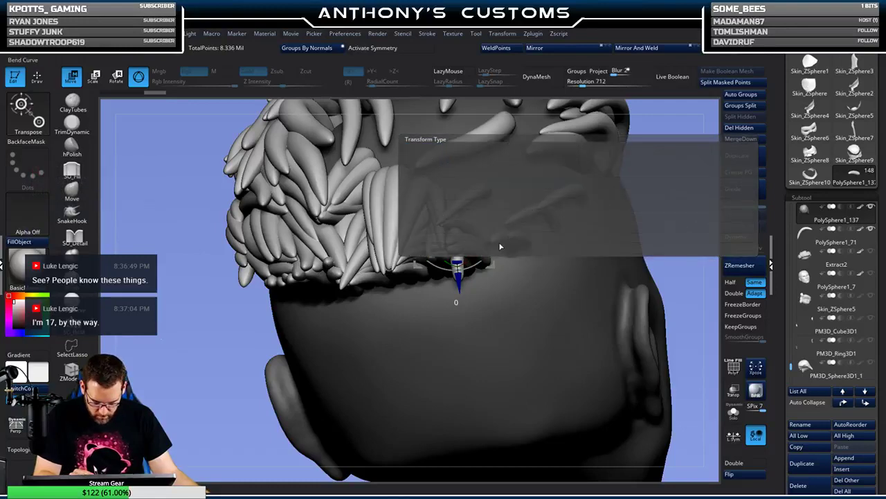
pyautogui.moveTo(500, 246); pyautogui.dragTo(374, 241, button='right')
pyautogui.moveTo(450, 228); pyautogui.dragTo(469, 239)
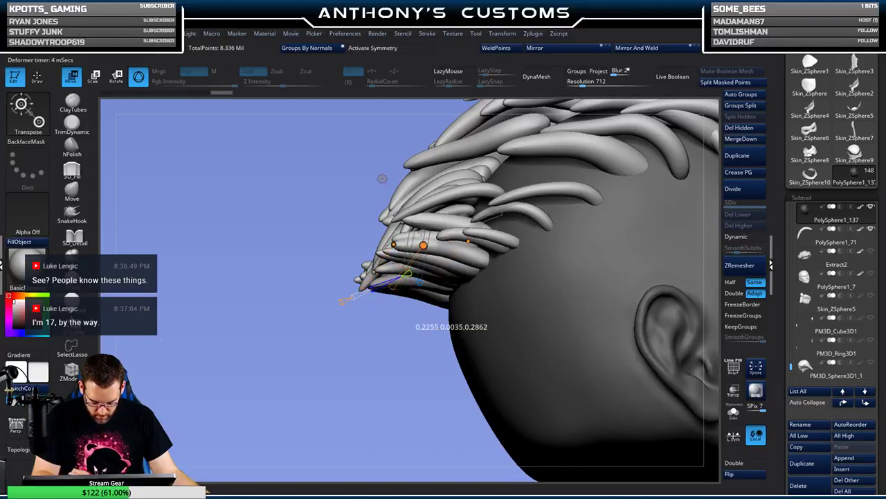
pyautogui.moveTo(382, 179); pyautogui.dragTo(489, 245, button='right')
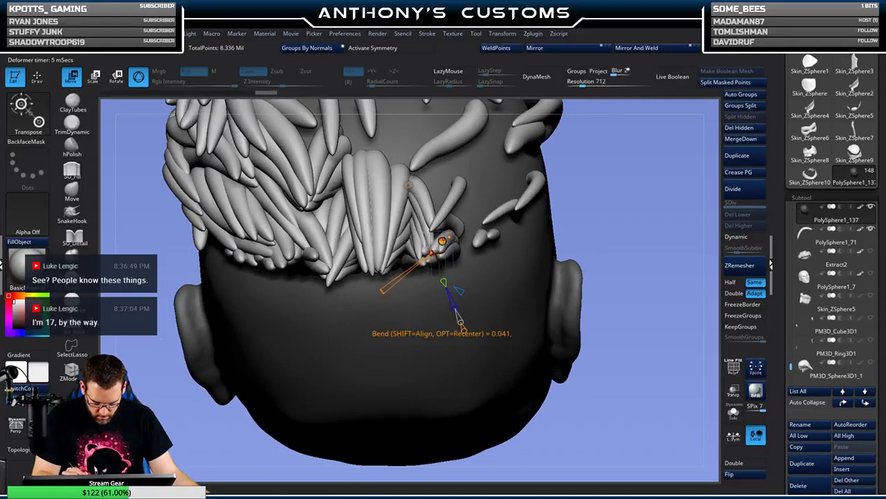
pyautogui.moveTo(453, 340); pyautogui.dragTo(441, 367, button='right')
pyautogui.moveTo(443, 249); pyautogui.dragTo(435, 244)
pyautogui.moveTo(437, 352); pyautogui.dragTo(387, 348, button='right')
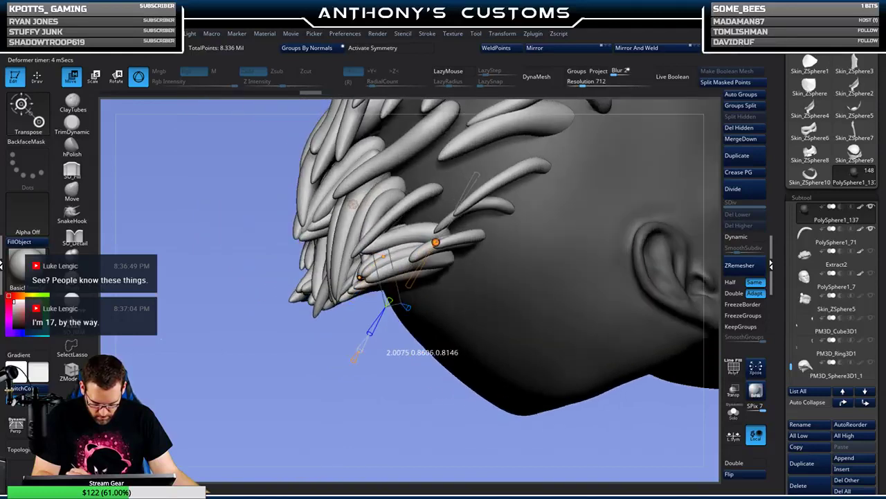
pyautogui.moveTo(436, 242); pyautogui.dragTo(438, 244)
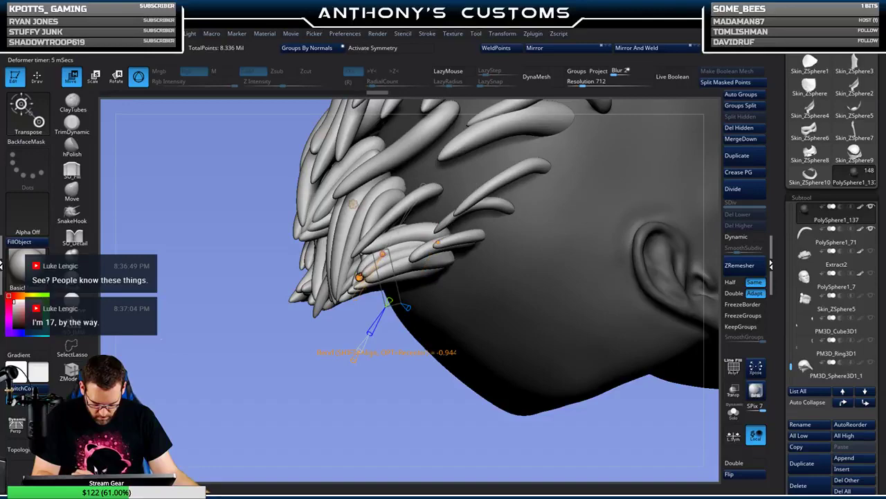
pyautogui.moveTo(383, 351); pyautogui.dragTo(401, 331, button='right')
pyautogui.moveTo(425, 240); pyautogui.dragTo(385, 251, button='right')
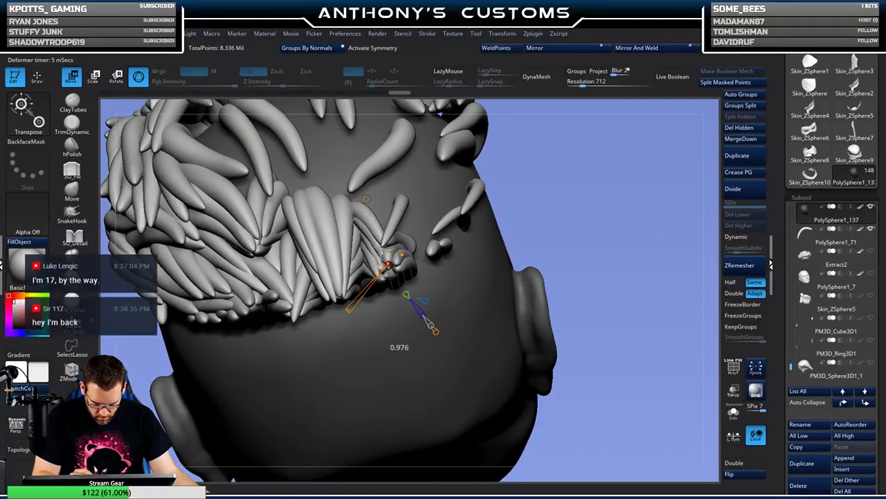
# - Examine the seventh strand's wireframe and its fit within the clump from behind and from the side
pyautogui.press('q')
pyautogui.moveTo(586, 198)
pyautogui.mouseDown(button='right')
pyautogui.moveTo(592, 182)
pyautogui.moveTo(578, 162)
pyautogui.moveTo(594, 175)
pyautogui.mouseUp(button='right')
pyautogui.press('shift')
pyautogui.hotkey('shift', 'f')
pyautogui.moveTo(596, 178); pyautogui.dragTo(595, 211)
pyautogui.hotkey('shift', 'f')
pyautogui.press('w')
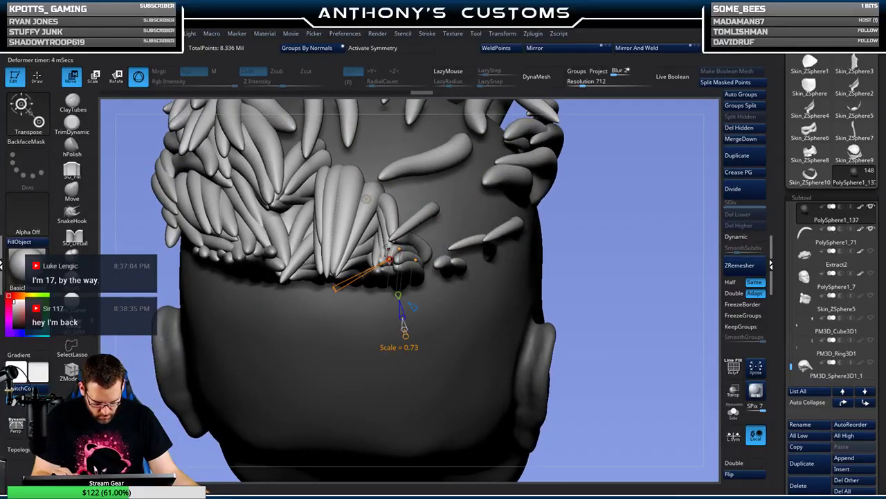
pyautogui.press('q')
pyautogui.moveTo(577, 188)
pyautogui.mouseDown()
pyautogui.moveTo(612, 166)
pyautogui.moveTo(595, 168)
pyautogui.mouseUp()
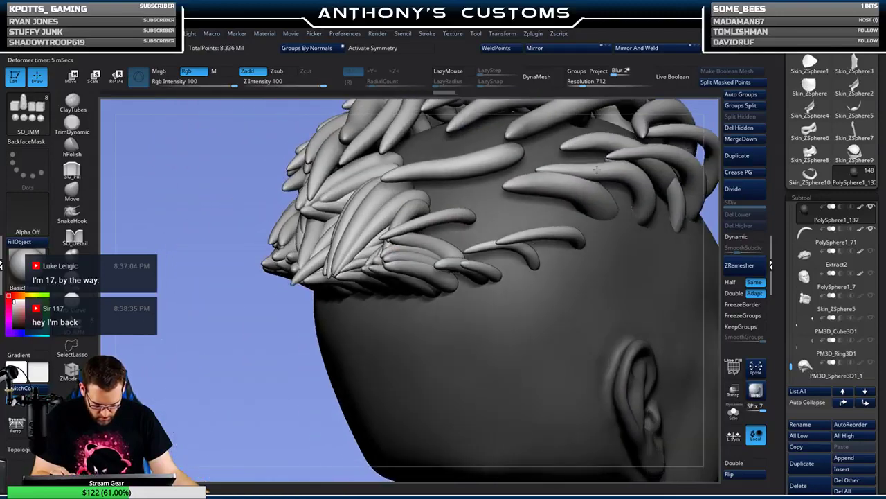
# - Select the existing strand just above the seventh one and switch to the Move brush for reshaping it
pyautogui.keyDown('alt'); pyautogui.click(415, 238); pyautogui.keyUp('alt')
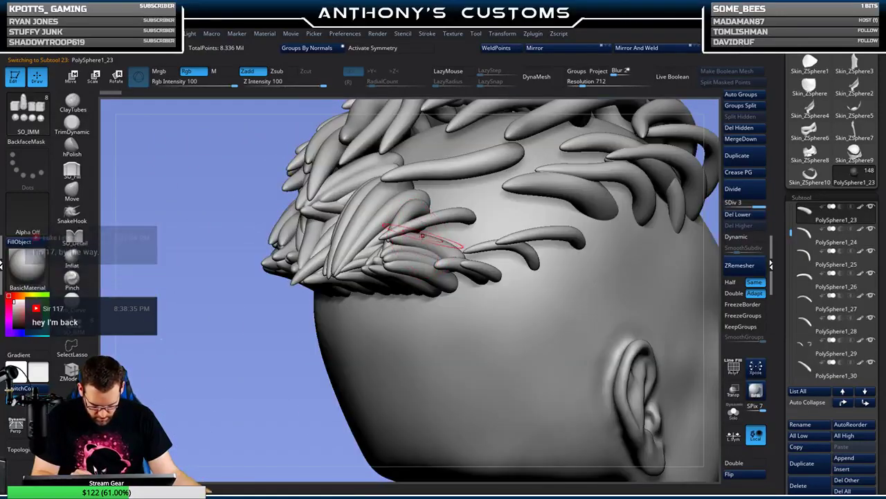
pyautogui.press('b')
pyautogui.press('m')
pyautogui.press('v')
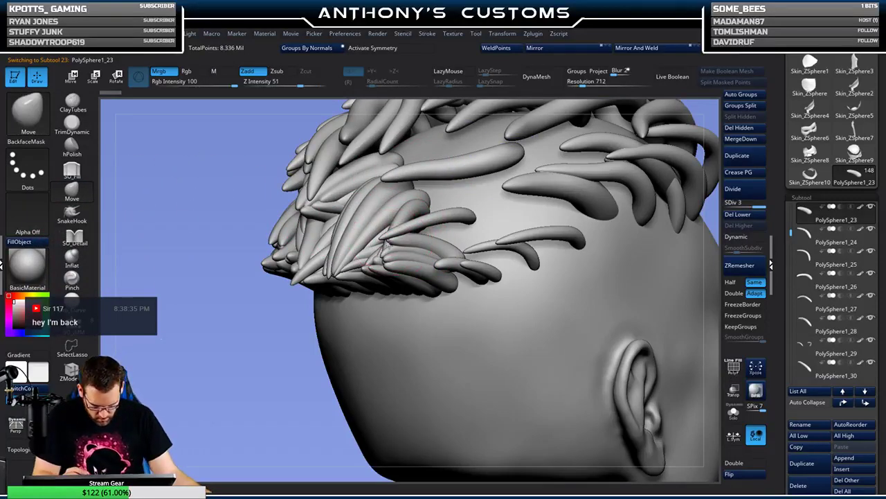
pyautogui.moveTo(402, 265); pyautogui.dragTo(420, 275, button='right')
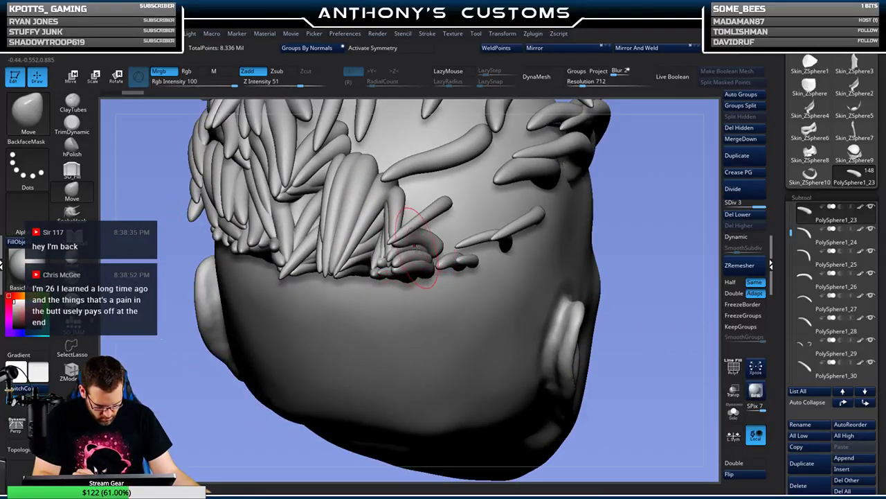
# - Split the masked points of the head mesh so the seventh strand becomes its own subtool, and subdivide it once
pyautogui.keyDown('alt'); pyautogui.click(408, 313); pyautogui.keyUp('alt')
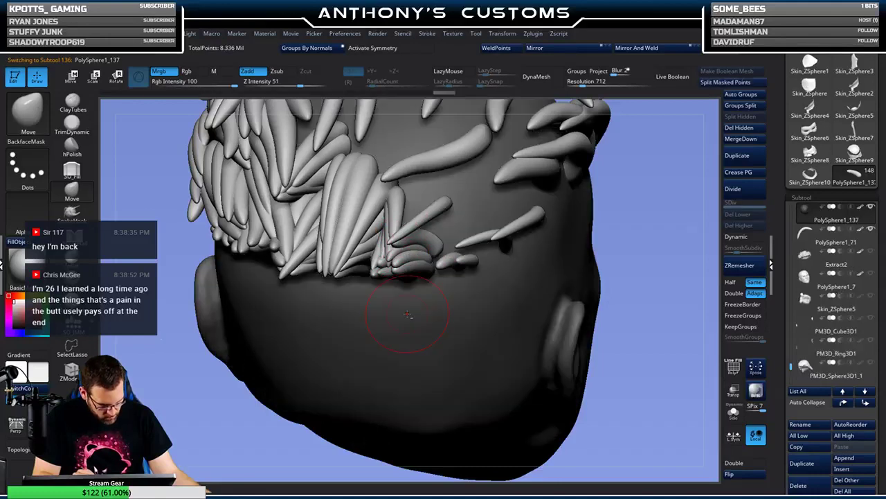
pyautogui.hotkey('shift', 'f')
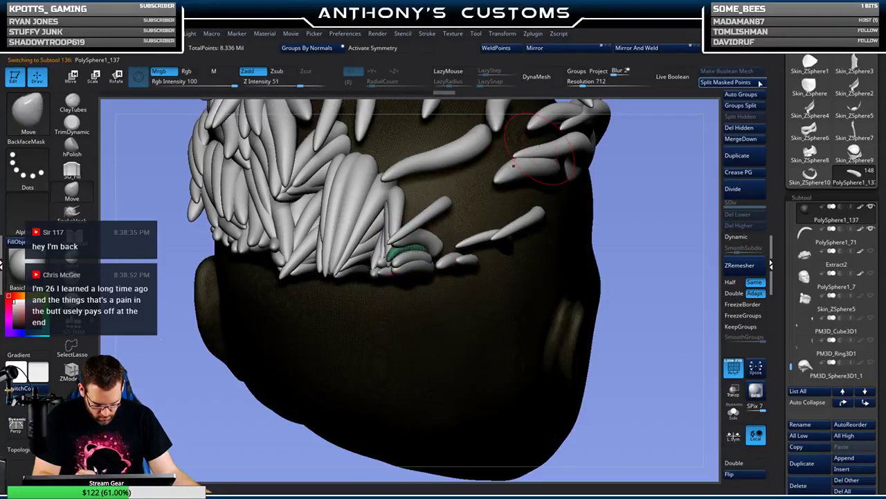
pyautogui.click(733, 81)
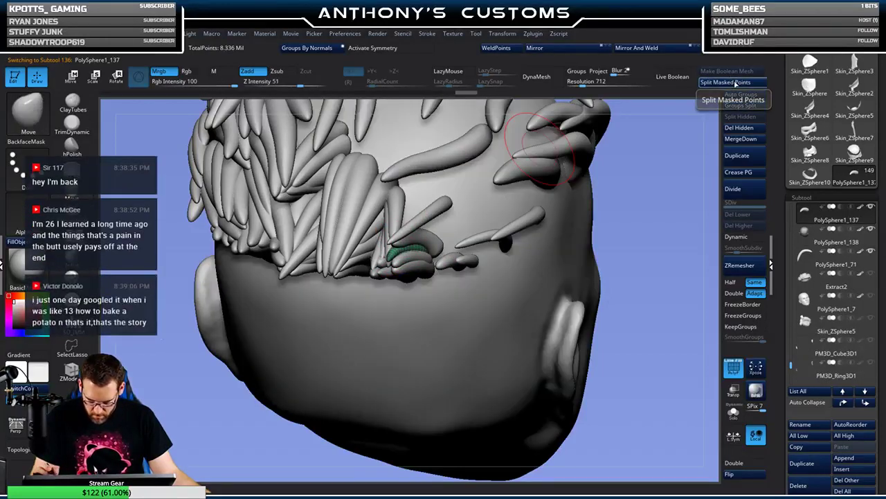
pyautogui.click(744, 188)
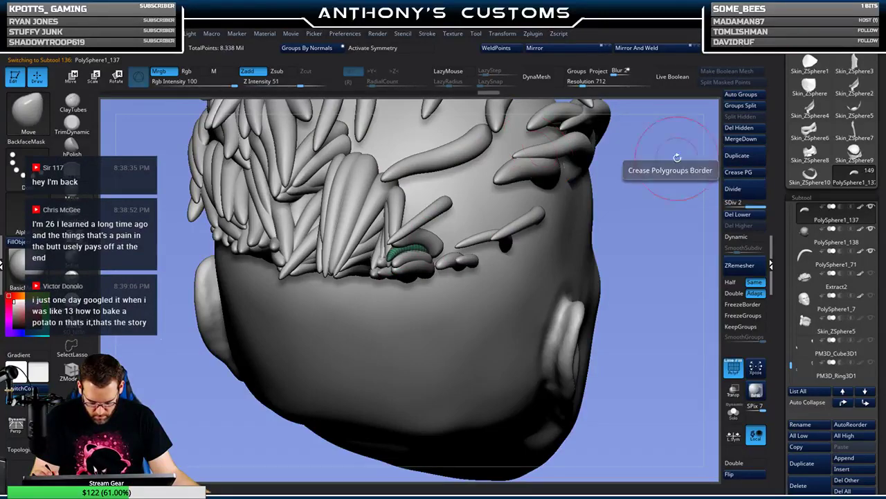
# - Select the head mesh and insert an eighth strand with the SO_IMM brush at the root of the strand above the clump
pyautogui.keyDown('alt'); pyautogui.click(460, 221); pyautogui.keyUp('alt')
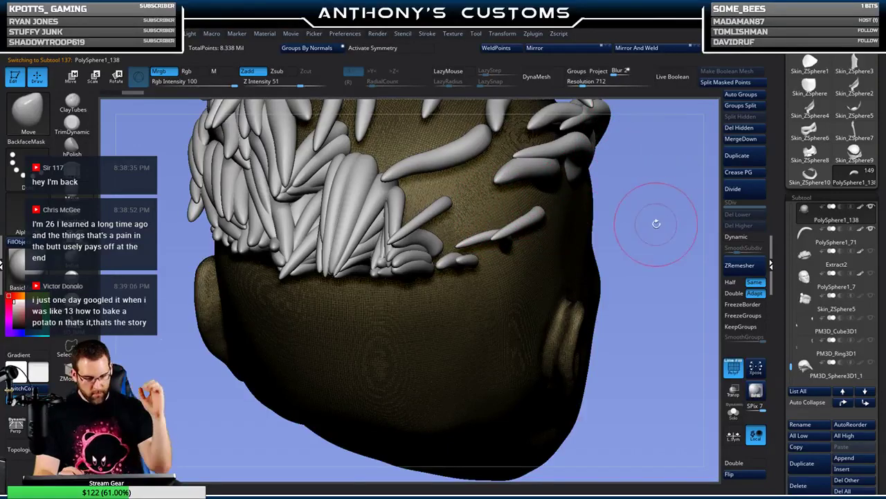
pyautogui.moveTo(656, 223); pyautogui.dragTo(633, 182)
pyautogui.moveTo(600, 248); pyautogui.dragTo(588, 234)
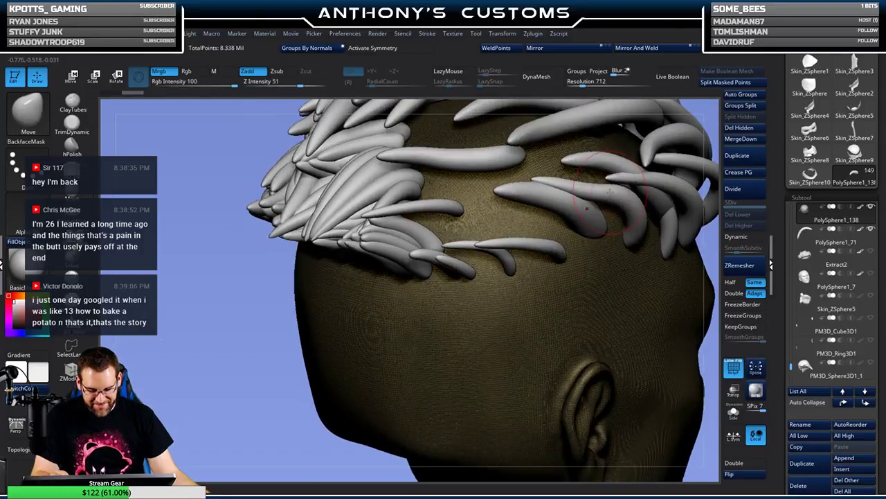
pyautogui.press('b')
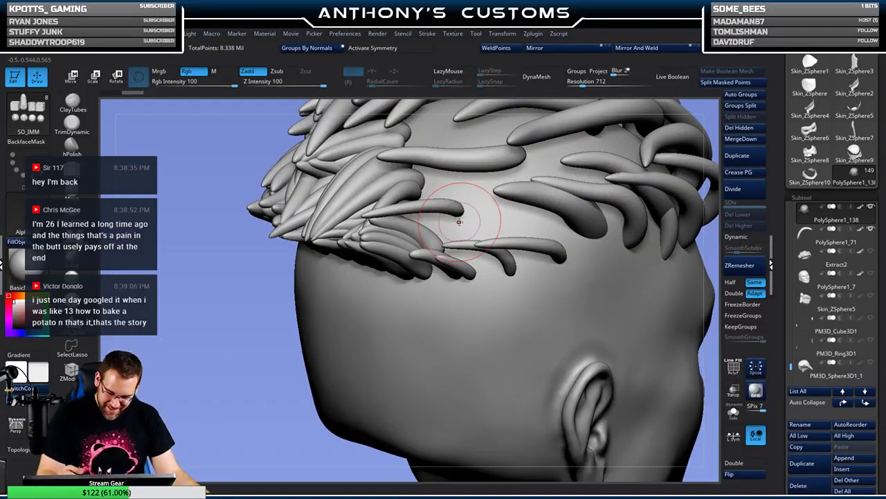
pyautogui.moveTo(458, 219); pyautogui.dragTo(468, 259)
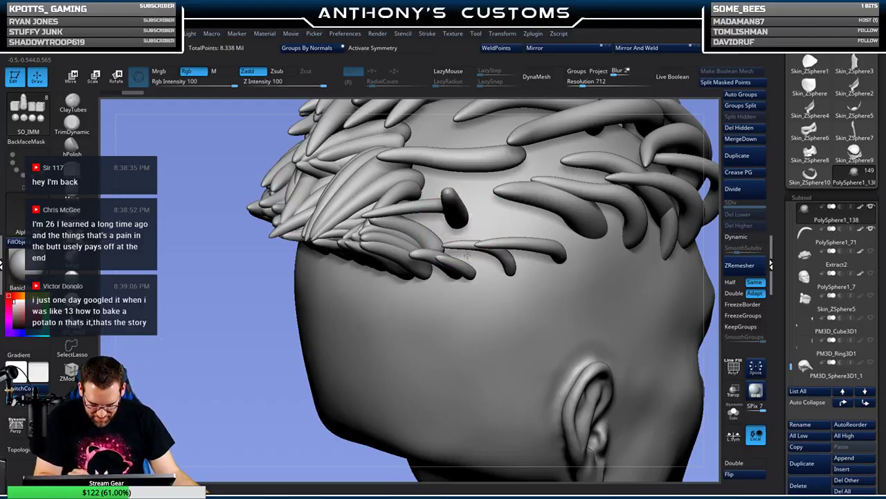
# - Apply the Bend Curve deformer to the eighth strand and adjust its curve points so it lies along the strand above the clump
pyautogui.press('w')
pyautogui.click(488, 208)
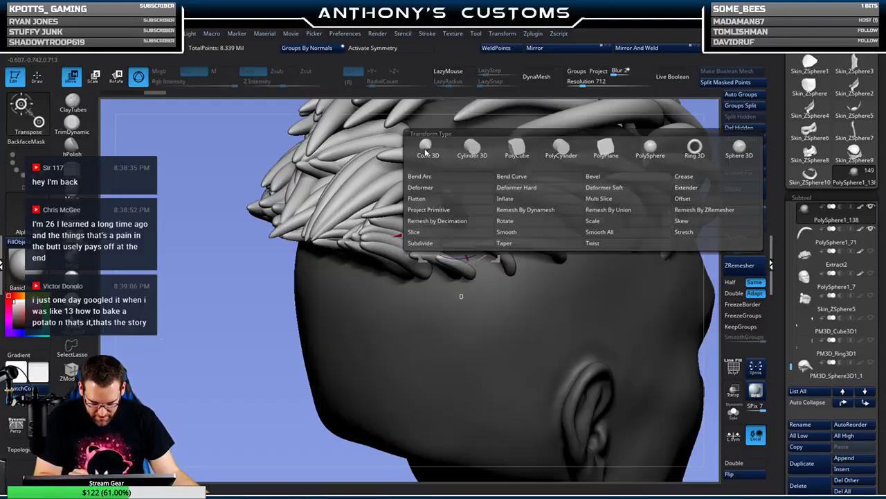
pyautogui.click(523, 177)
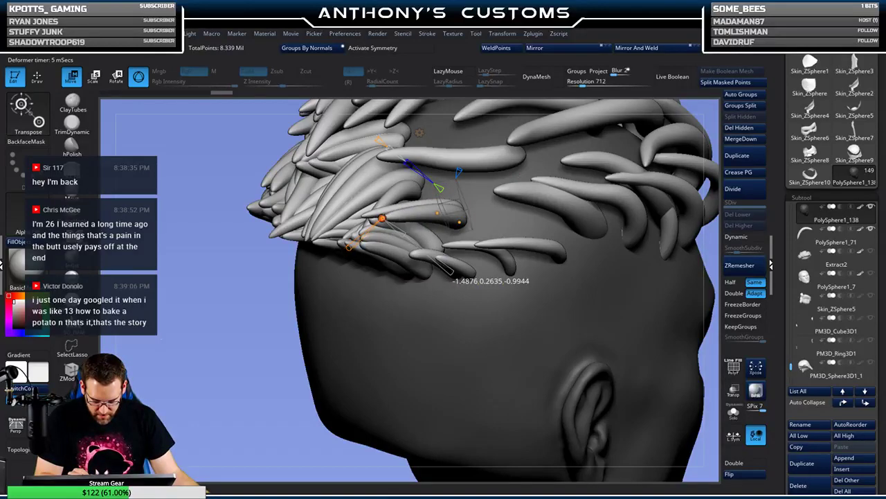
pyautogui.moveTo(446, 269); pyautogui.dragTo(571, 232, button='right')
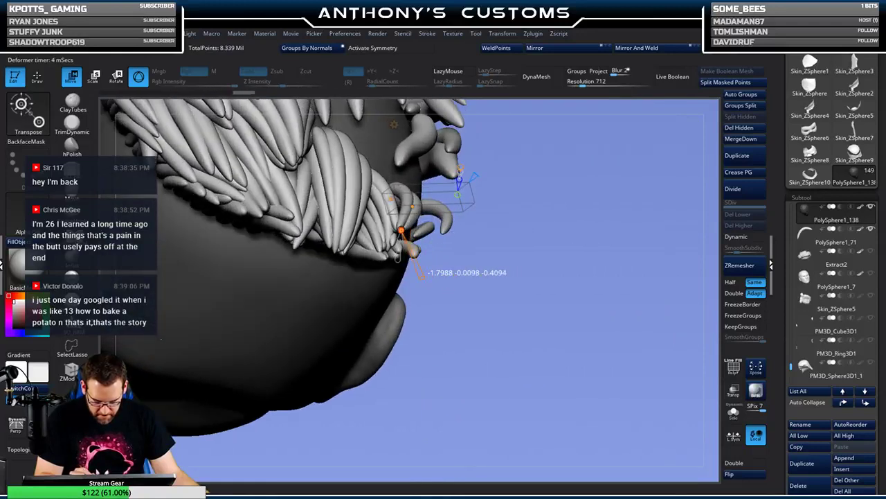
pyautogui.moveTo(423, 272); pyautogui.dragTo(540, 218, button='right')
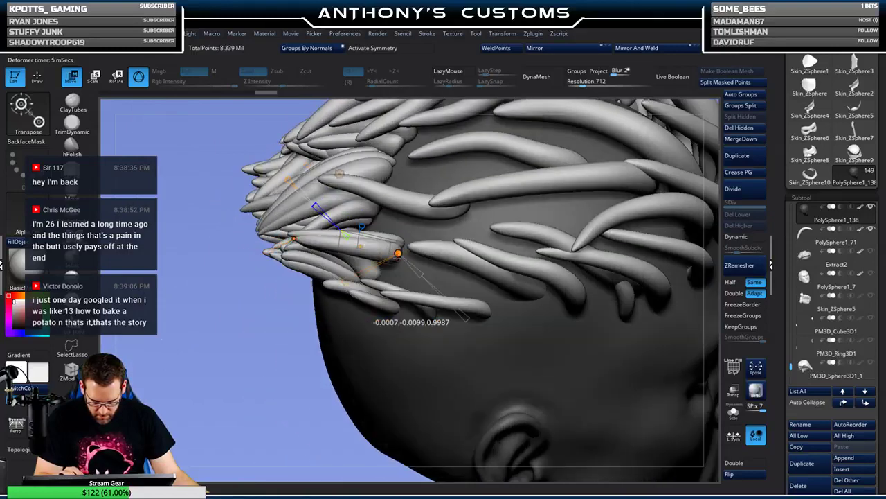
pyautogui.moveTo(397, 253)
pyautogui.mouseDown()
pyautogui.moveTo(398, 261)
pyautogui.moveTo(358, 249)
pyautogui.moveTo(405, 260)
pyautogui.mouseUp()
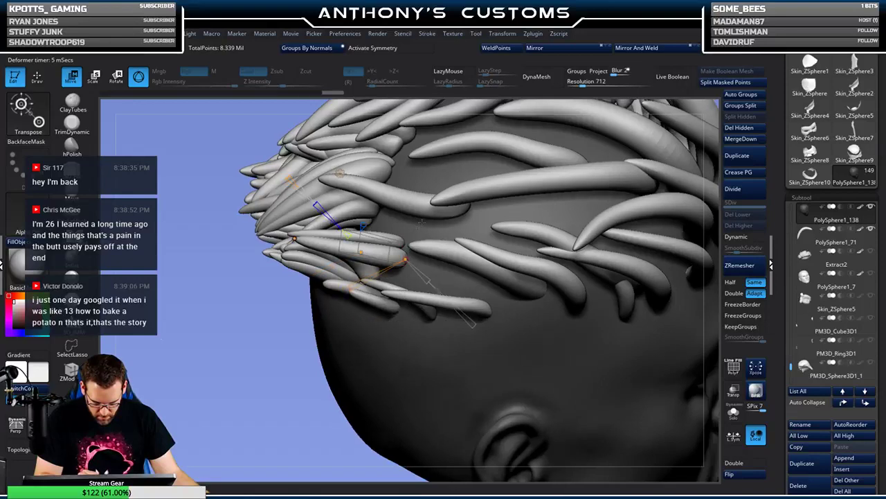
pyautogui.moveTo(422, 222); pyautogui.dragTo(601, 226, button='right')
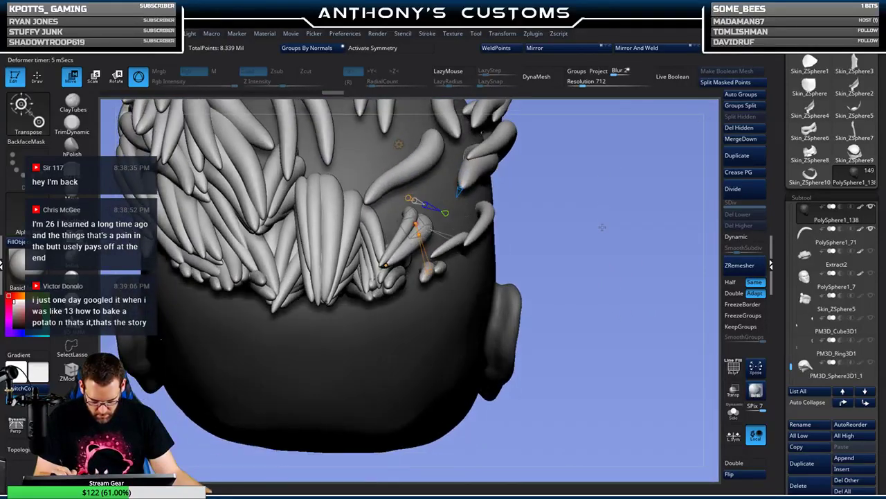
# - Split the eighth strand from the head mesh into its own subtool and subdivide it twice
pyautogui.click(759, 83)
pyautogui.press('q')
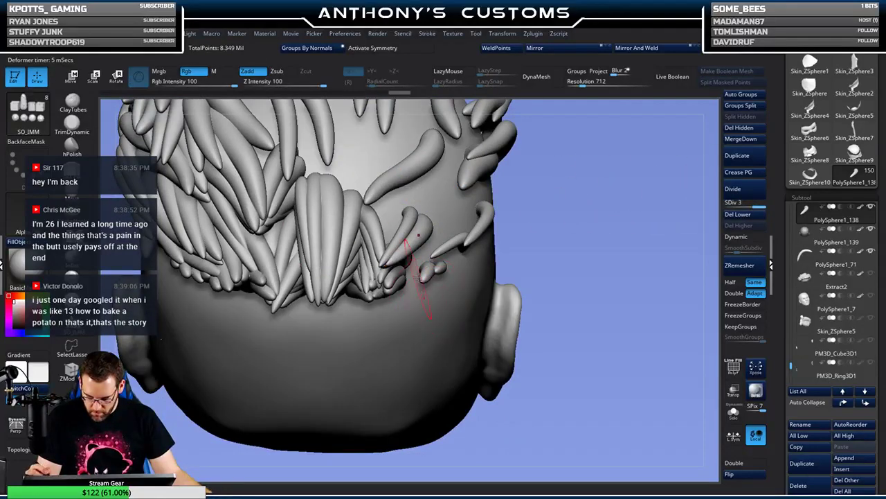
# - Select the head mesh, insert a ninth strand above the small clump, and apply the Bend Curve deformer to it
pyautogui.keyDown('alt'); pyautogui.click(392, 215); pyautogui.keyUp('alt')
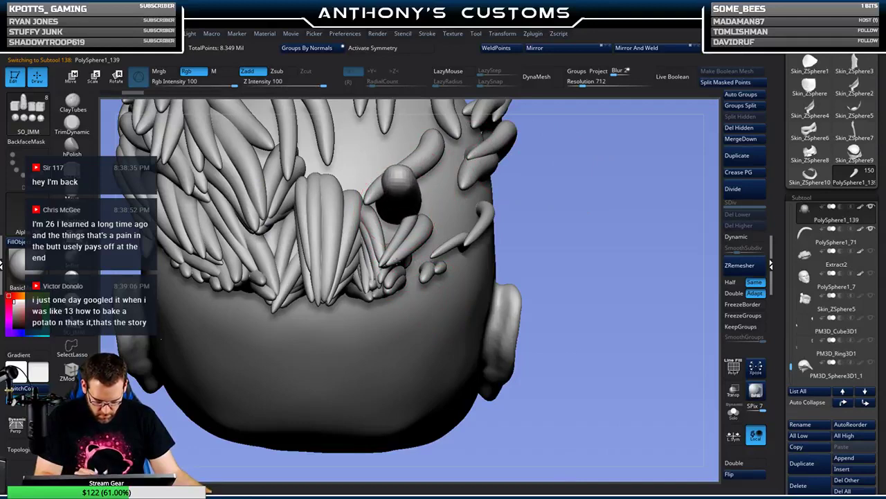
pyautogui.press('w')
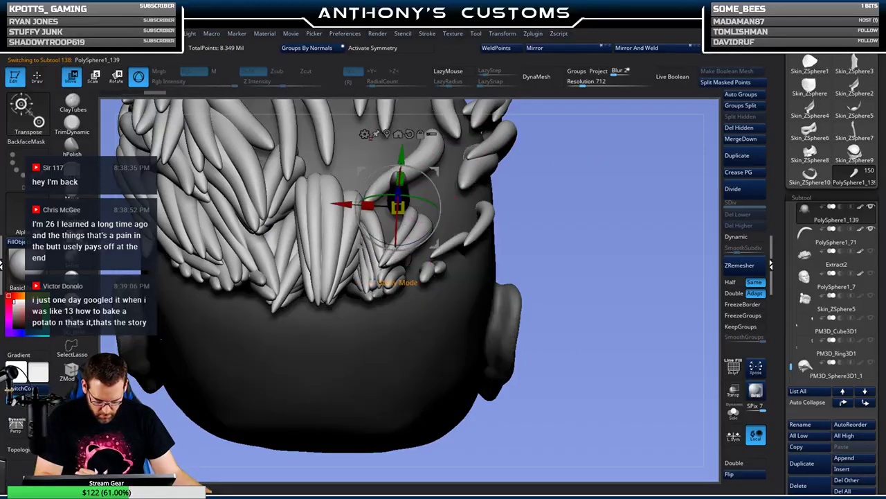
pyautogui.click(364, 133)
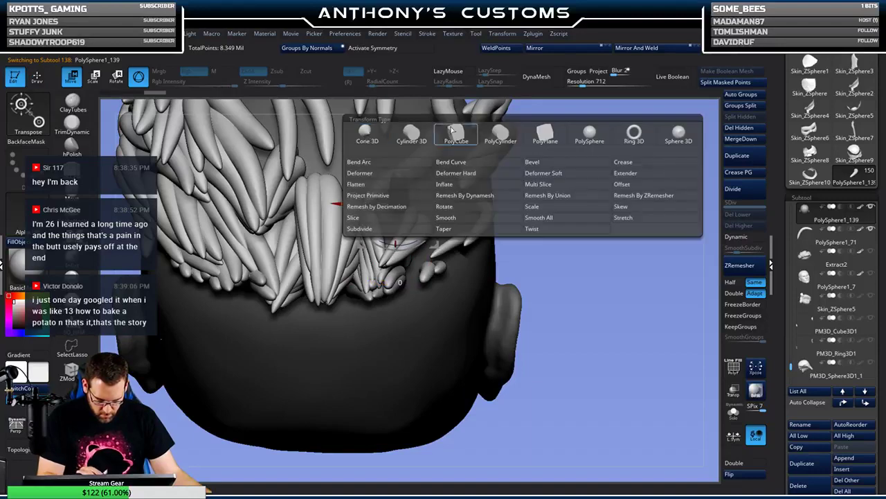
pyautogui.click(476, 157)
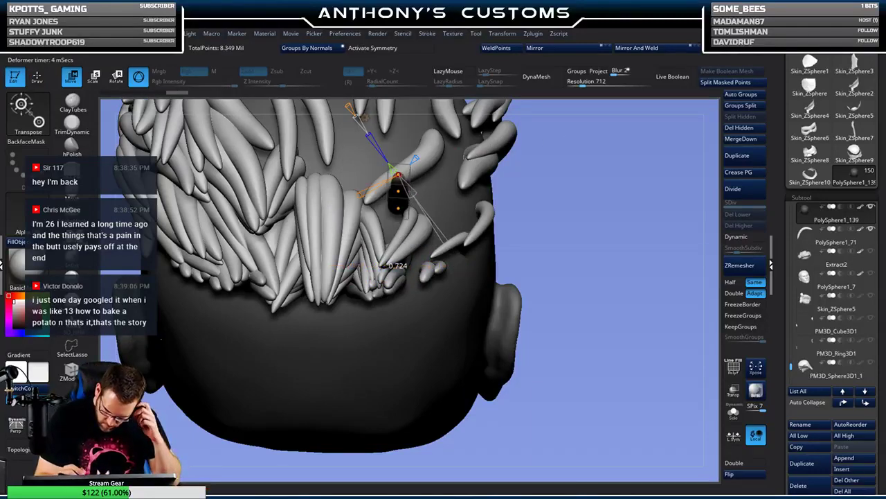
# - Adjust the ninth strand's curve points so it bends down over the scalp and lies against the inner side of the small clump
pyautogui.moveTo(548, 168); pyautogui.dragTo(488, 184)
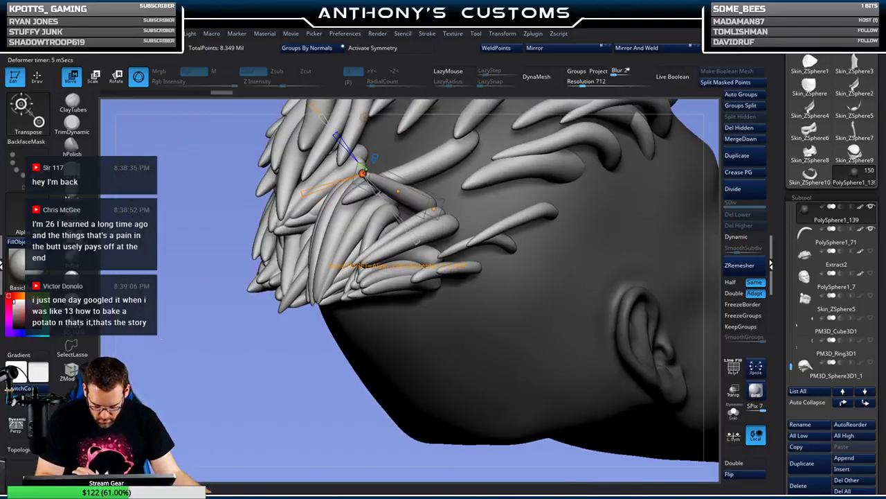
pyautogui.moveTo(362, 174); pyautogui.dragTo(359, 257)
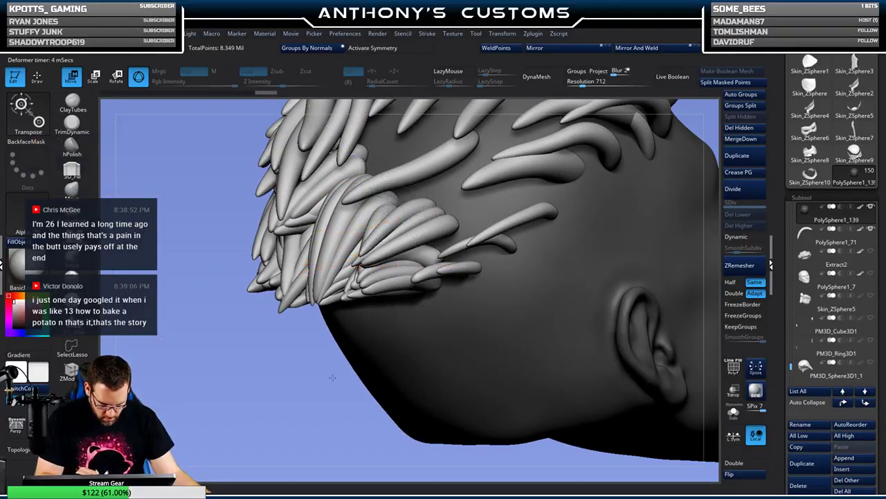
pyautogui.moveTo(314, 347); pyautogui.dragTo(357, 359)
pyautogui.moveTo(407, 258); pyautogui.dragTo(393, 260)
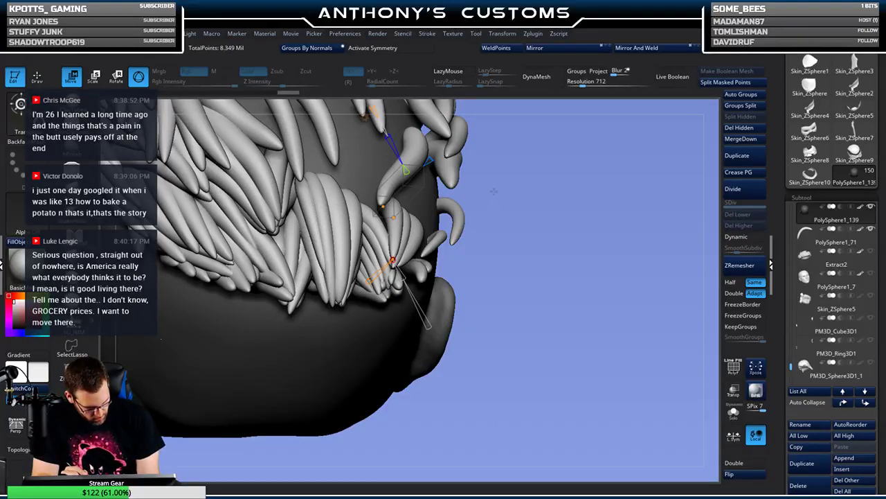
pyautogui.moveTo(528, 243); pyautogui.dragTo(499, 189)
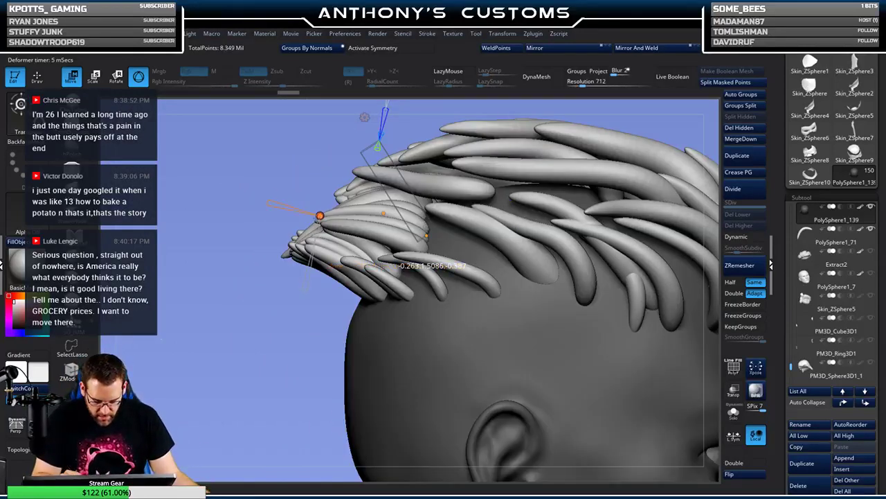
pyautogui.moveTo(426, 236); pyautogui.dragTo(426, 239)
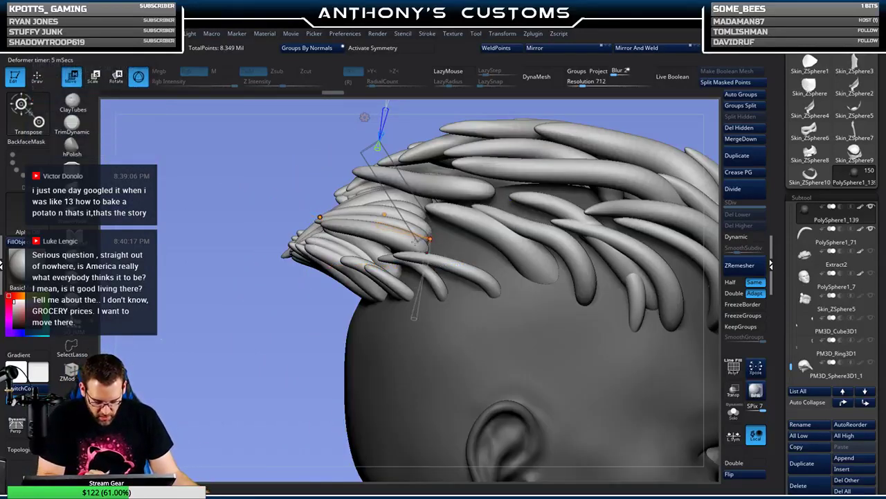
pyautogui.moveTo(290, 336)
pyautogui.mouseDown()
pyautogui.moveTo(326, 366)
pyautogui.moveTo(443, 249)
pyautogui.moveTo(599, 155)
pyautogui.moveTo(581, 185)
pyautogui.moveTo(616, 208)
pyautogui.moveTo(581, 196)
pyautogui.moveTo(624, 152)
pyautogui.mouseUp()
pyautogui.press('q')
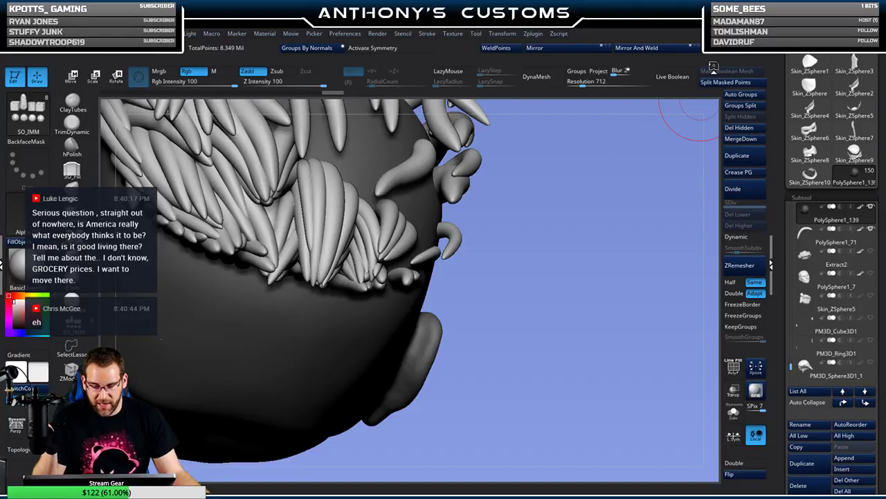
# - Split the masked points so the ninth strand becomes its own subtool, check its polyframe, and subdivide it once
pyautogui.click(739, 82)
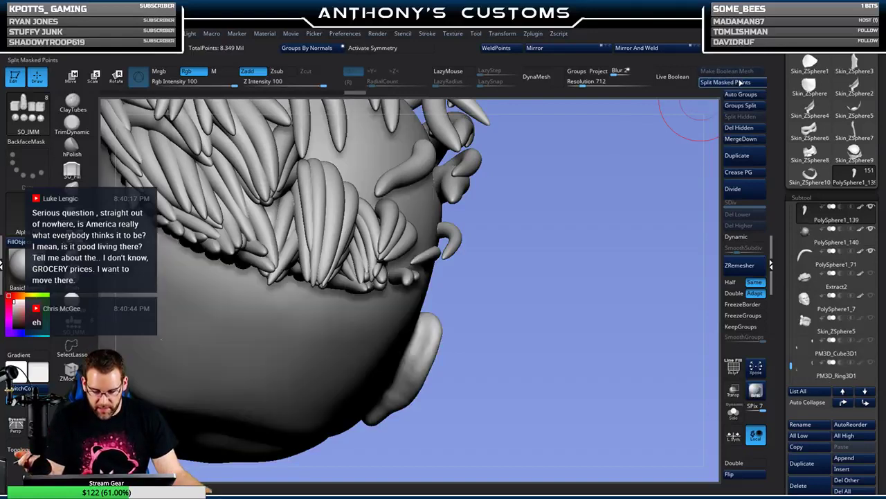
pyautogui.hotkey('shift', 'f')
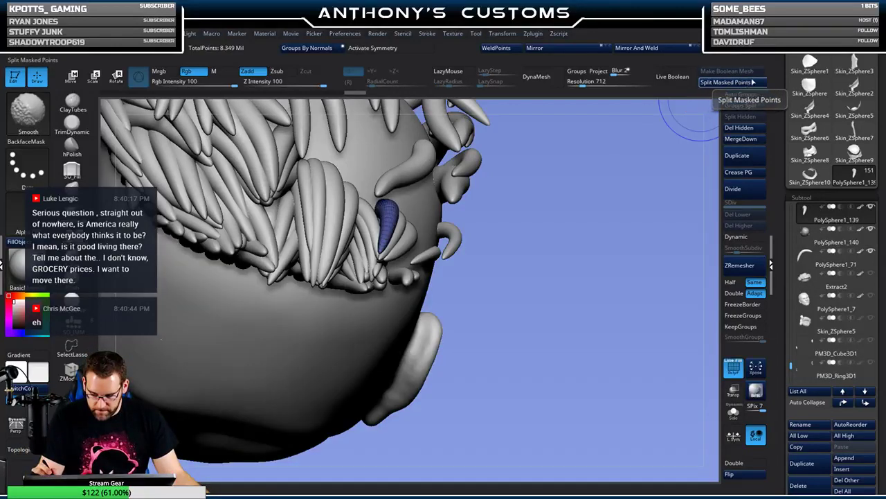
pyautogui.hotkey('shift', 'f')
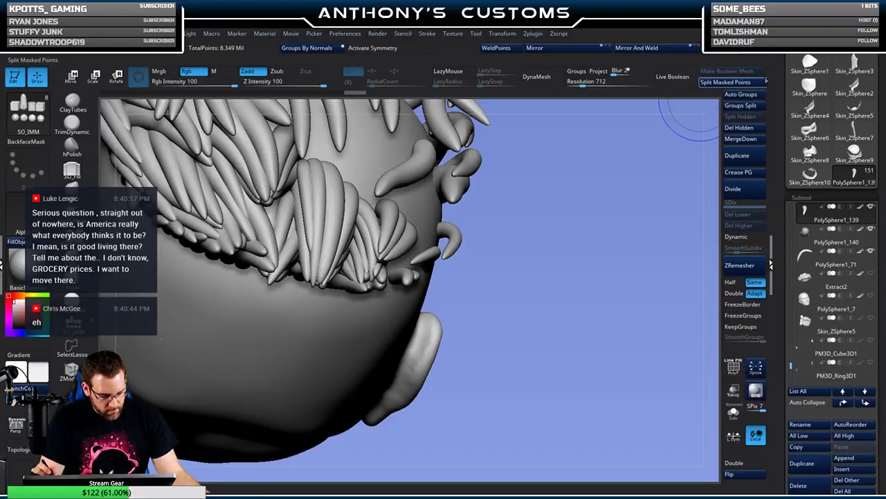
pyautogui.click(747, 194)
# - Select the head mesh, insert a tenth strand in the gap beside the ninth, and apply the Bend Curve deformer to it
pyautogui.moveTo(583, 194)
pyautogui.mouseDown()
pyautogui.moveTo(547, 217)
pyautogui.moveTo(548, 203)
pyautogui.mouseUp()
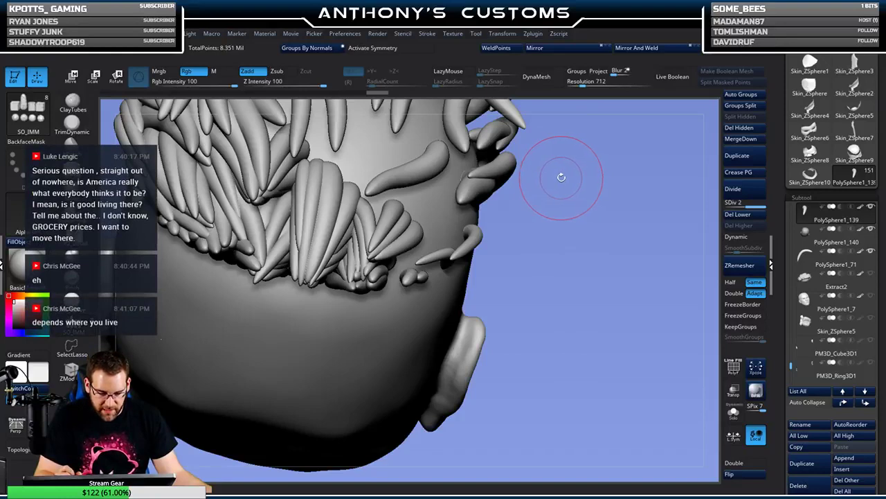
pyautogui.moveTo(563, 181)
pyautogui.mouseDown()
pyautogui.moveTo(553, 196)
pyautogui.moveTo(566, 213)
pyautogui.moveTo(559, 175)
pyautogui.mouseUp()
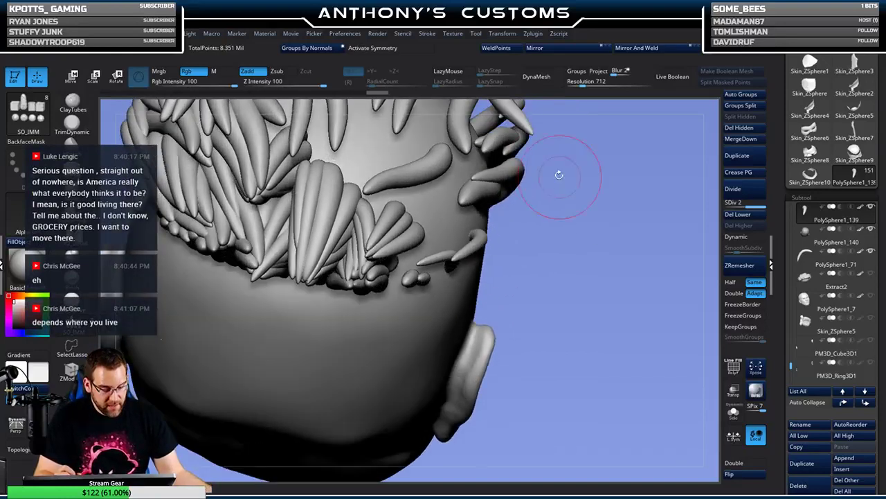
pyautogui.click(378, 203)
pyautogui.keyDown('alt'); pyautogui.click(378, 206); pyautogui.keyUp('alt')
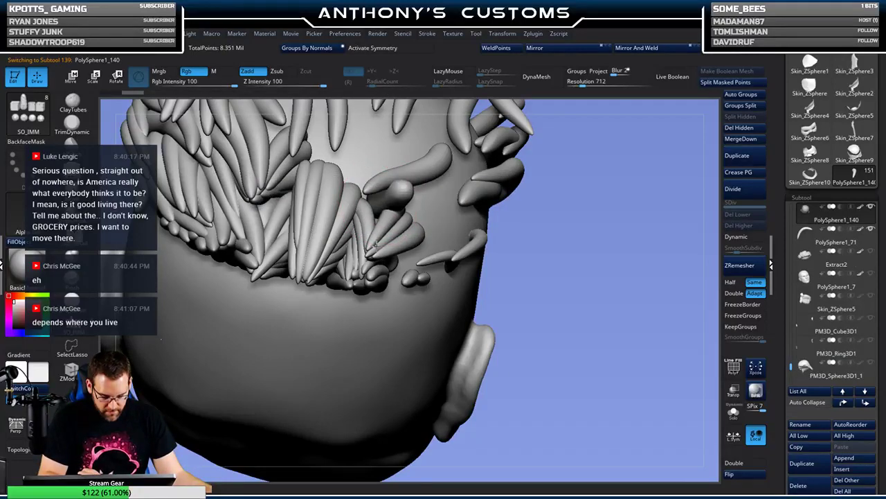
pyautogui.press('w')
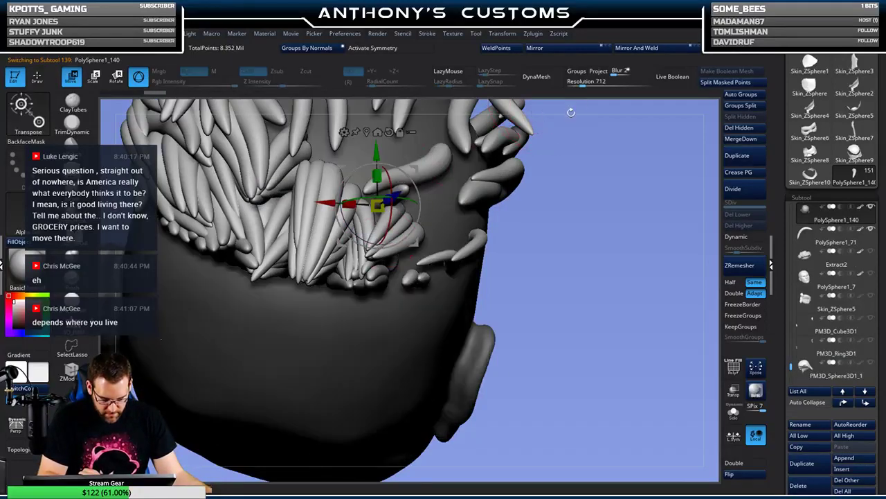
pyautogui.click(345, 132)
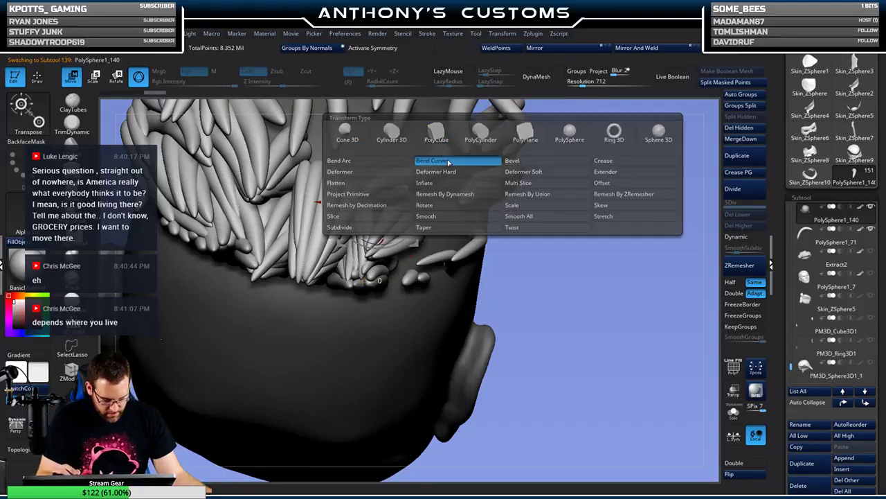
pyautogui.click(447, 164)
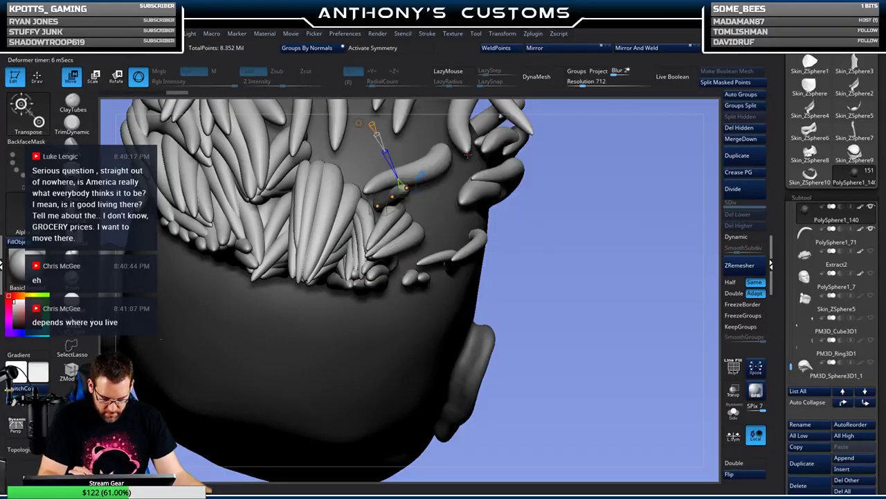
# - Adjust the tenth strand's curve points so it fills the gap between the large central clump and the ninth strand
pyautogui.moveTo(596, 291); pyautogui.dragTo(578, 326)
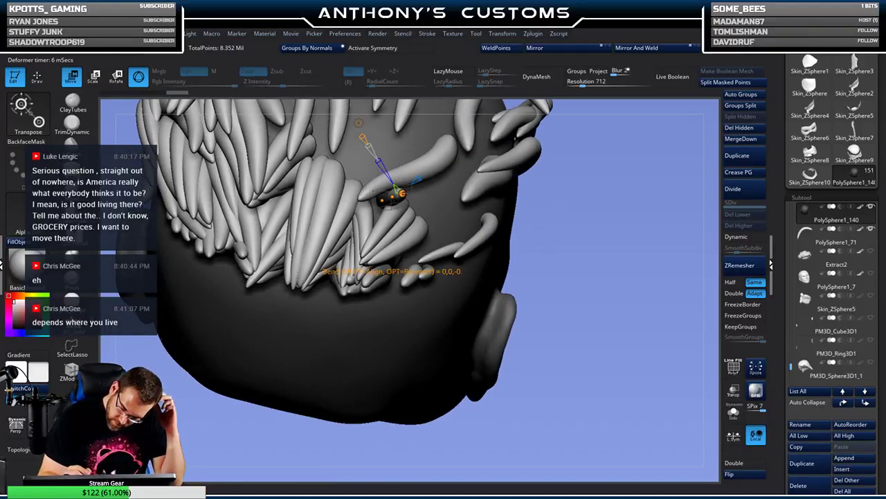
pyautogui.moveTo(397, 199); pyautogui.dragTo(374, 204)
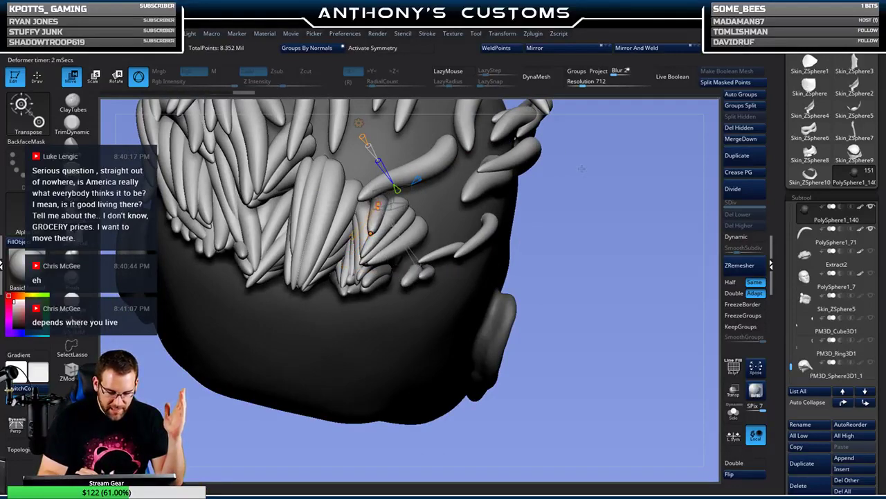
pyautogui.moveTo(624, 161); pyautogui.dragTo(597, 142)
pyautogui.moveTo(405, 220); pyautogui.dragTo(401, 229)
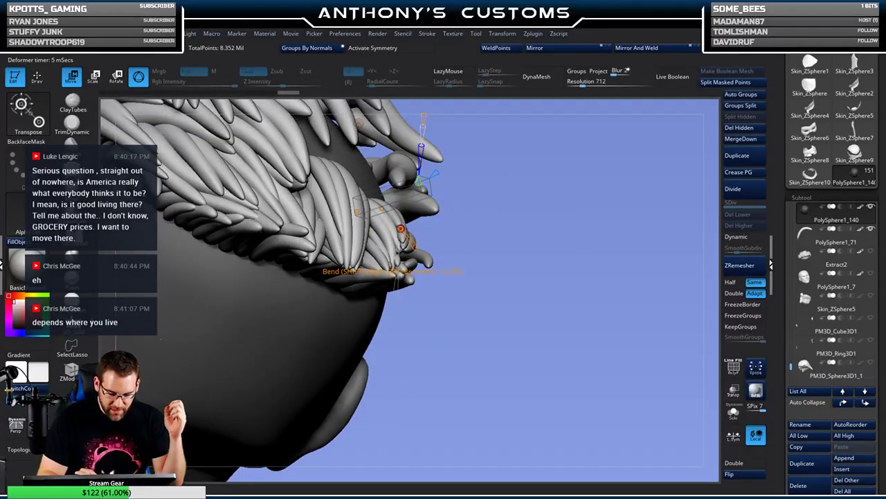
pyautogui.moveTo(381, 209); pyautogui.dragTo(383, 208)
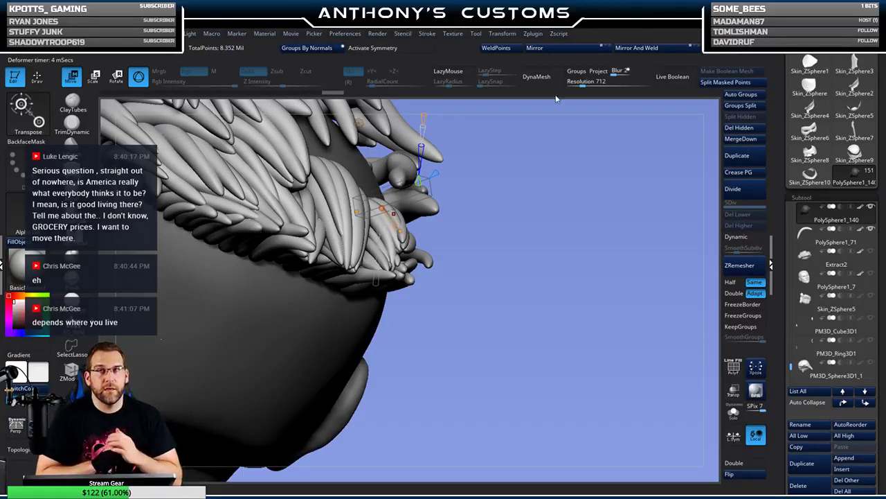
pyautogui.press('q')
pyautogui.moveTo(534, 210)
pyautogui.mouseDown()
pyautogui.moveTo(524, 237)
pyautogui.moveTo(536, 247)
pyautogui.moveTo(526, 239)
pyautogui.mouseUp()
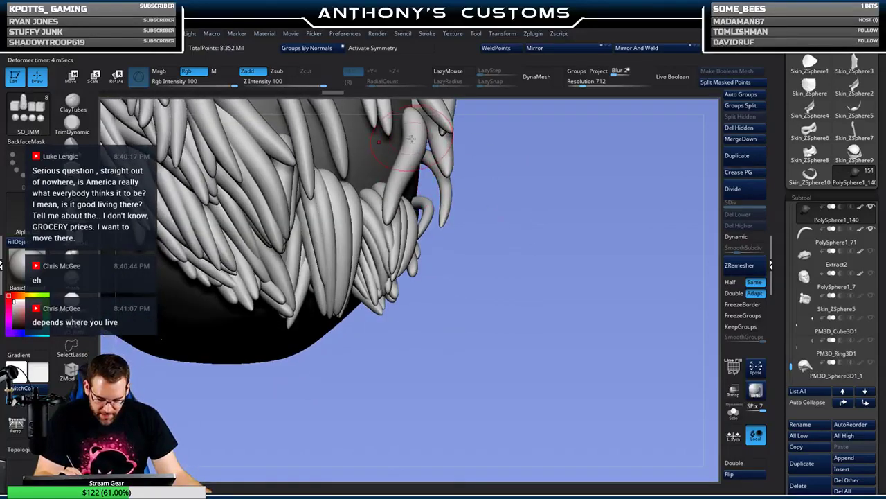
pyautogui.press('w')
pyautogui.moveTo(362, 195); pyautogui.dragTo(376, 194)
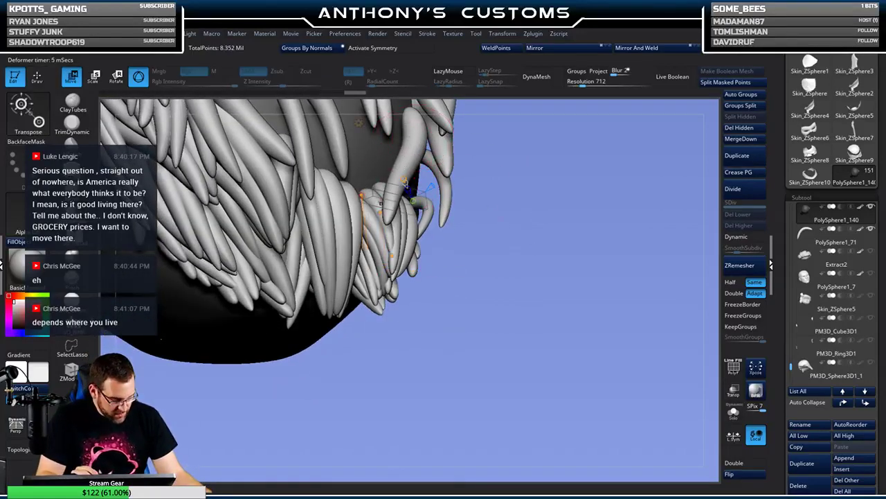
pyautogui.moveTo(514, 158)
pyautogui.mouseDown()
pyautogui.moveTo(481, 158)
pyautogui.moveTo(497, 153)
pyautogui.mouseUp()
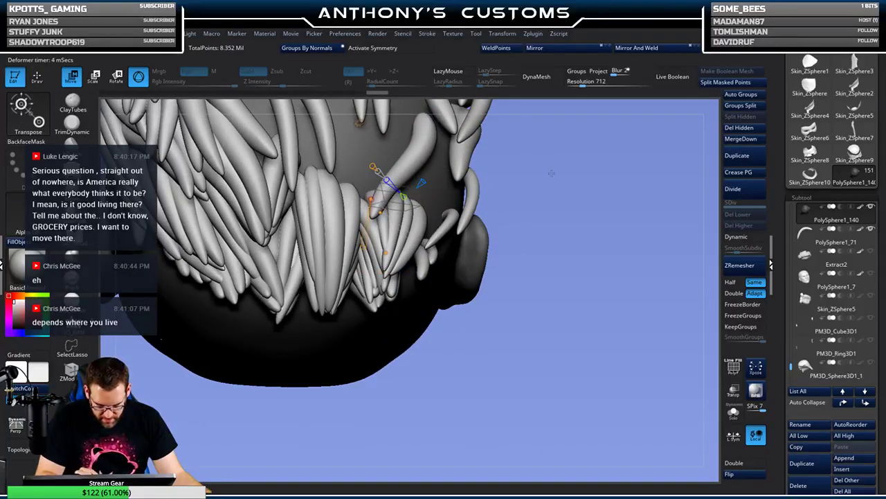
pyautogui.press('q')
# - Split the tenth strand from the head mesh into its own subtool and subdivide it once
pyautogui.moveTo(552, 173)
pyautogui.mouseDown()
pyautogui.moveTo(564, 212)
pyautogui.moveTo(549, 182)
pyautogui.moveTo(613, 129)
pyautogui.mouseUp()
pyautogui.click(737, 155)
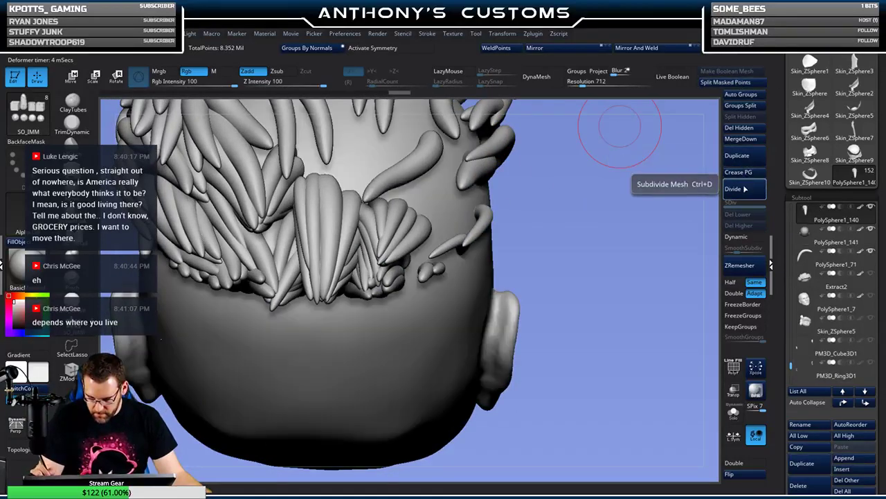
pyautogui.click(732, 188)
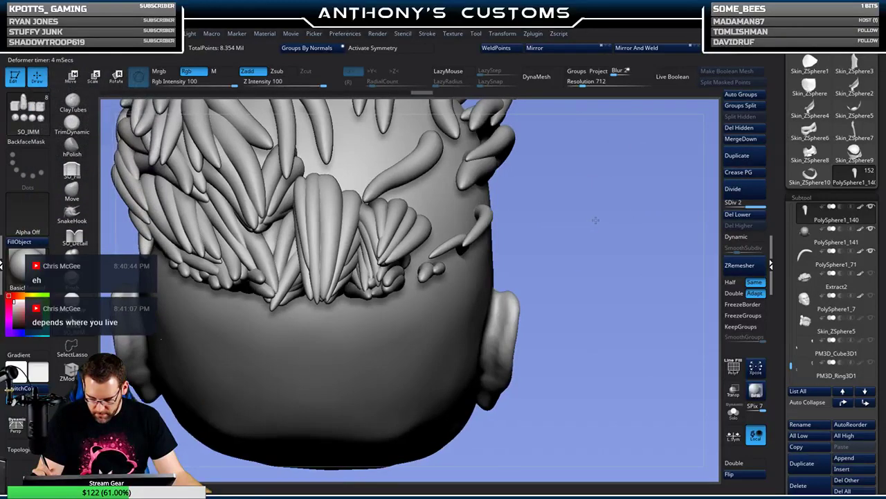
# - Select the head mesh, insert an eleventh strand at the gap along the lower hairline, and apply the Bend Curve deformer to it
pyautogui.moveTo(595, 220)
pyautogui.mouseDown()
pyautogui.moveTo(603, 215)
pyautogui.moveTo(590, 209)
pyautogui.moveTo(597, 160)
pyautogui.moveTo(585, 198)
pyautogui.moveTo(585, 160)
pyautogui.moveTo(511, 175)
pyautogui.mouseUp()
pyautogui.keyDown('alt'); pyautogui.click(409, 303); pyautogui.keyUp('alt')
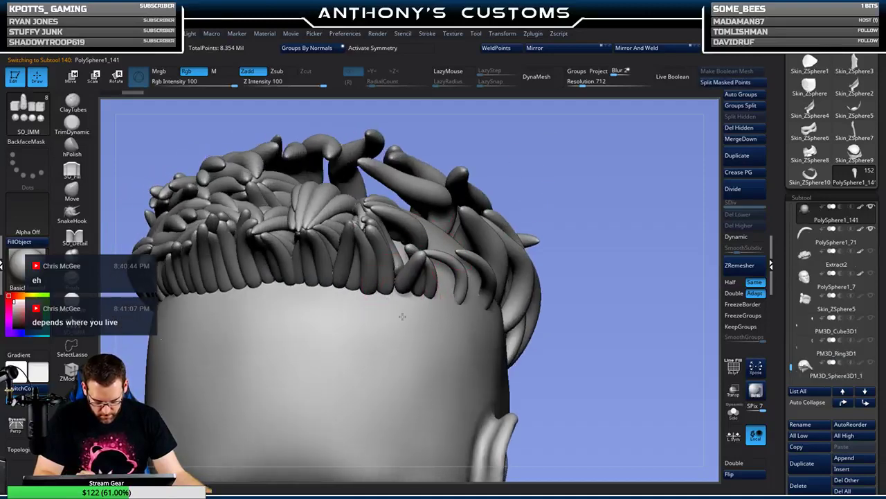
pyautogui.press('w')
pyautogui.click(367, 216)
pyautogui.click(480, 237)
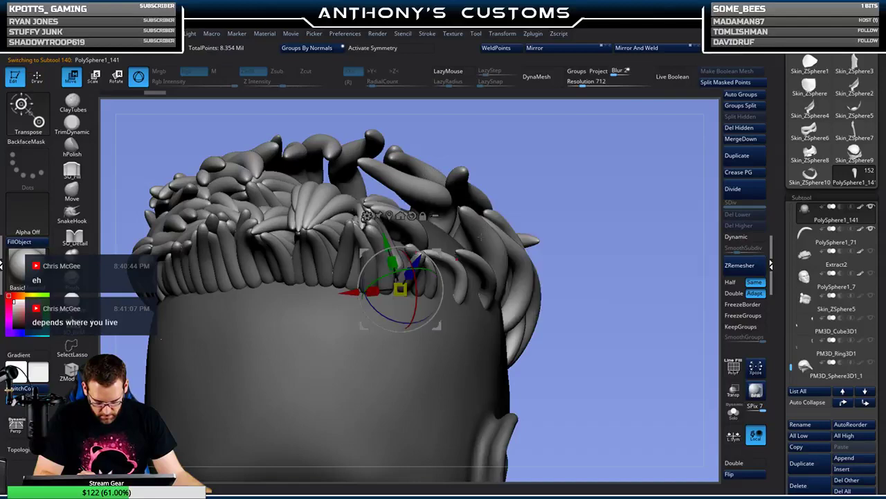
pyautogui.click(367, 216)
pyautogui.click(508, 215)
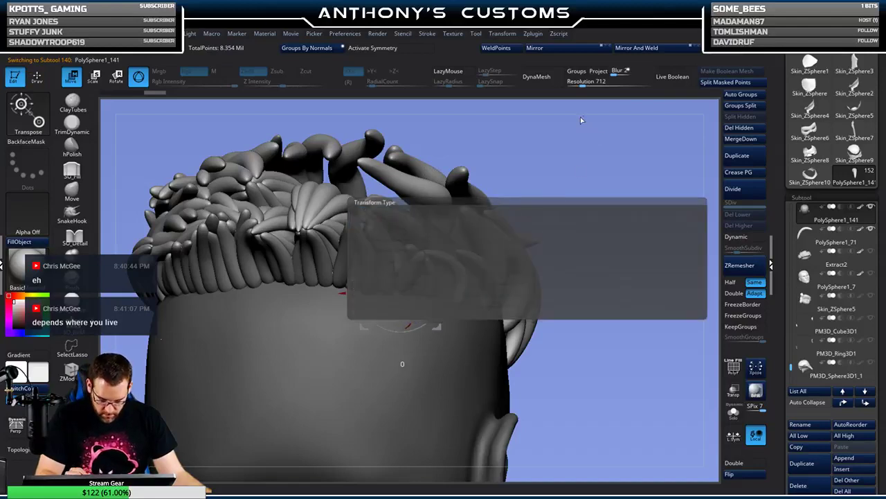
# - Adjust the eleventh strand's curve points so it fills the gap along the lower hairline, and scale its upper end down slightly
pyautogui.moveTo(582, 119); pyautogui.dragTo(594, 211)
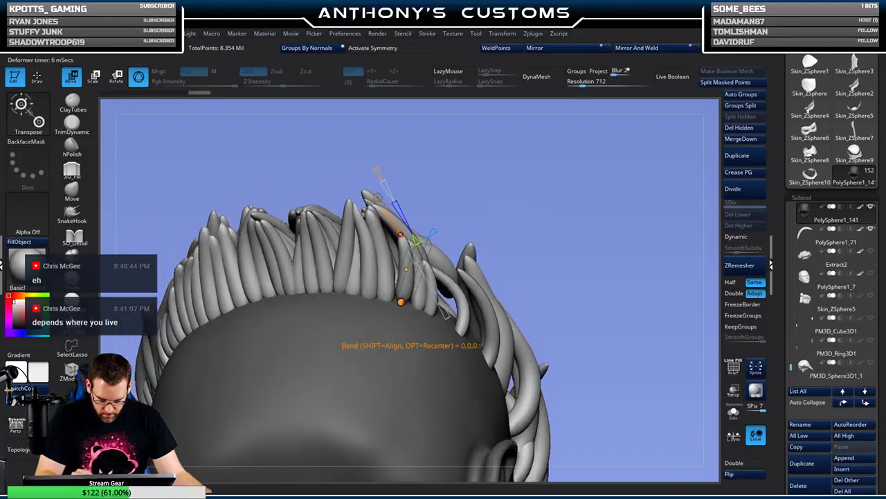
pyautogui.moveTo(398, 311); pyautogui.dragTo(397, 311)
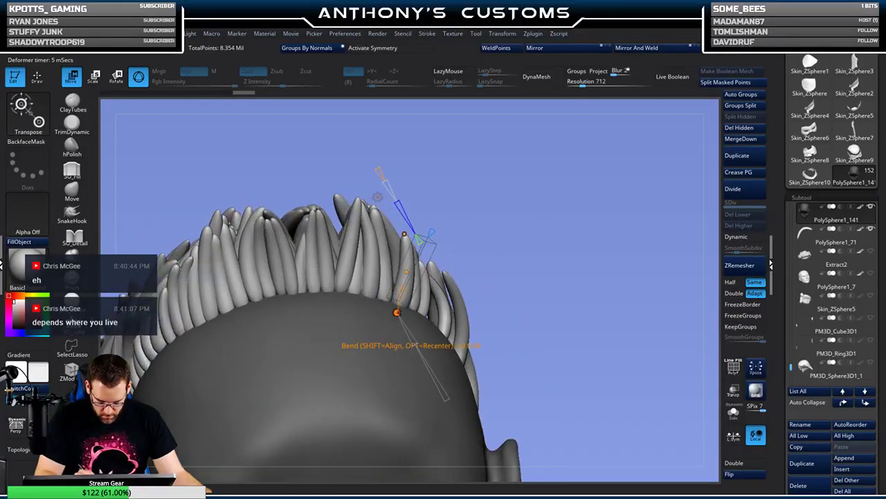
pyautogui.moveTo(457, 237)
pyautogui.mouseDown()
pyautogui.moveTo(566, 175)
pyautogui.moveTo(447, 242)
pyautogui.mouseUp()
pyautogui.moveTo(402, 313); pyautogui.dragTo(407, 309)
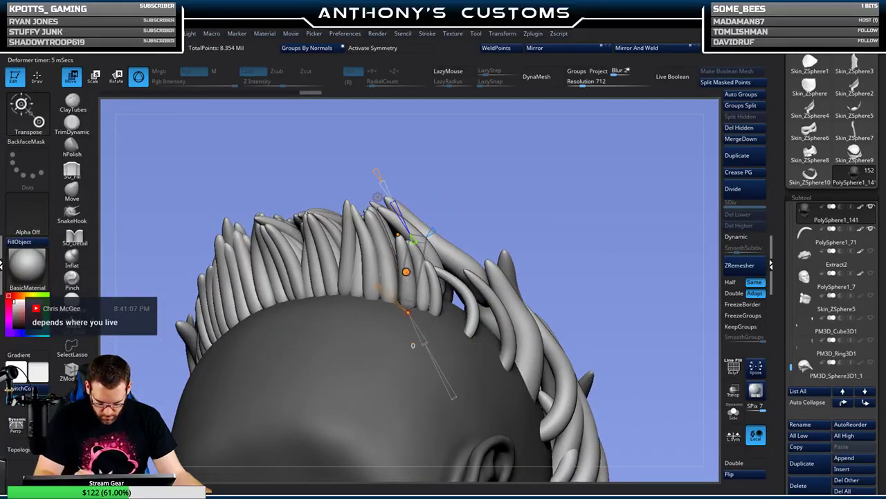
pyautogui.moveTo(526, 201); pyautogui.dragTo(433, 293)
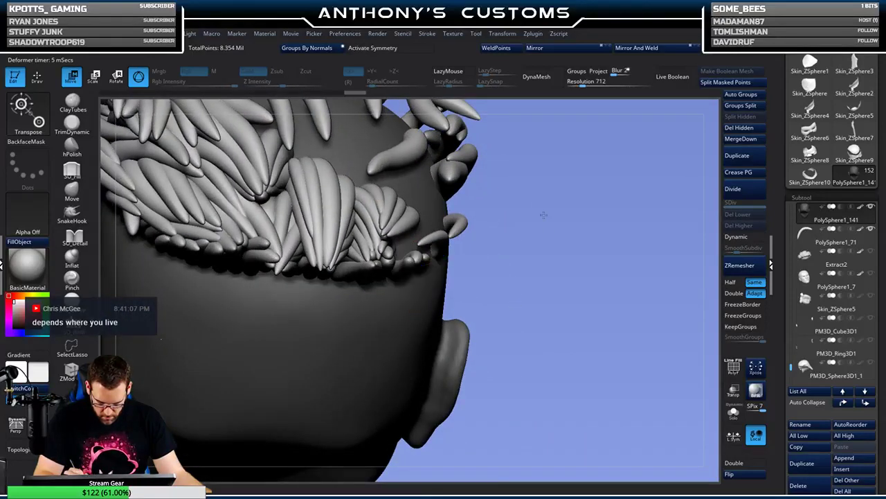
pyautogui.moveTo(544, 214); pyautogui.dragTo(547, 180)
pyautogui.moveTo(455, 305); pyautogui.dragTo(485, 330)
pyautogui.moveTo(647, 149); pyautogui.dragTo(582, 165)
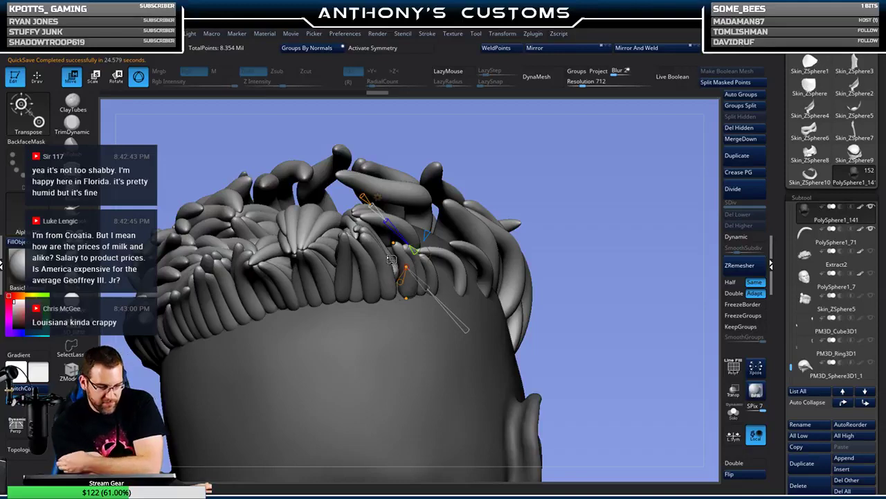
pyautogui.moveTo(556, 217); pyautogui.dragTo(568, 197)
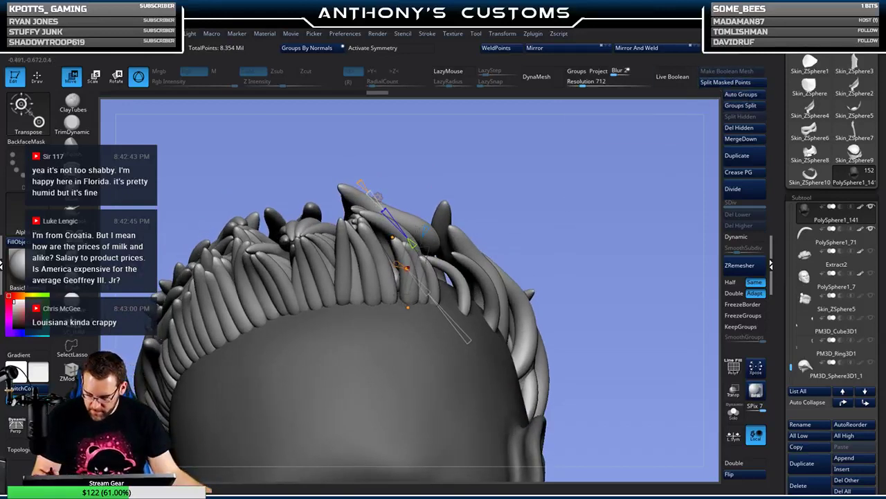
pyautogui.moveTo(471, 345); pyautogui.dragTo(453, 308)
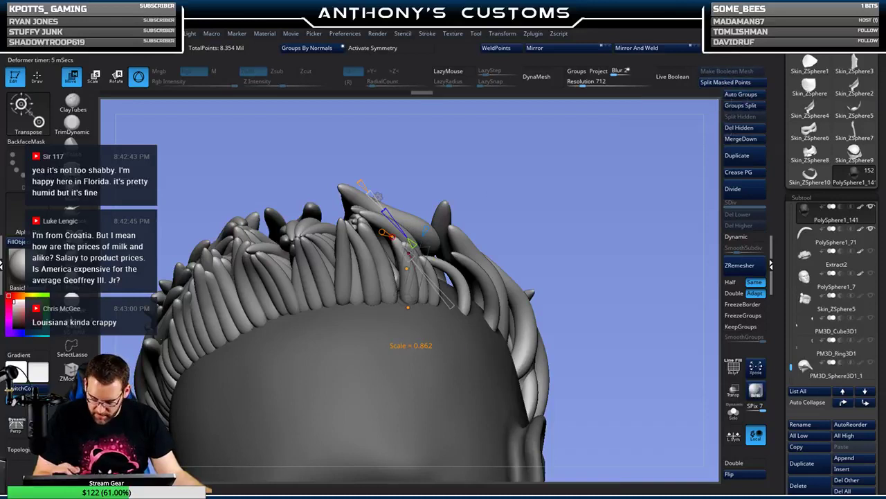
# - Split the eleventh strand from the head mesh into its own subtool and subdivide it once
pyautogui.click(725, 83)
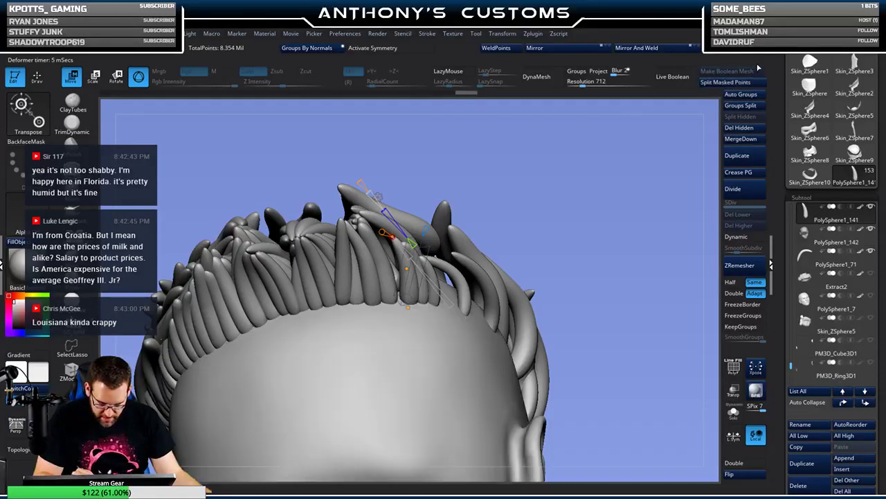
pyautogui.moveTo(646, 209); pyautogui.dragTo(638, 281)
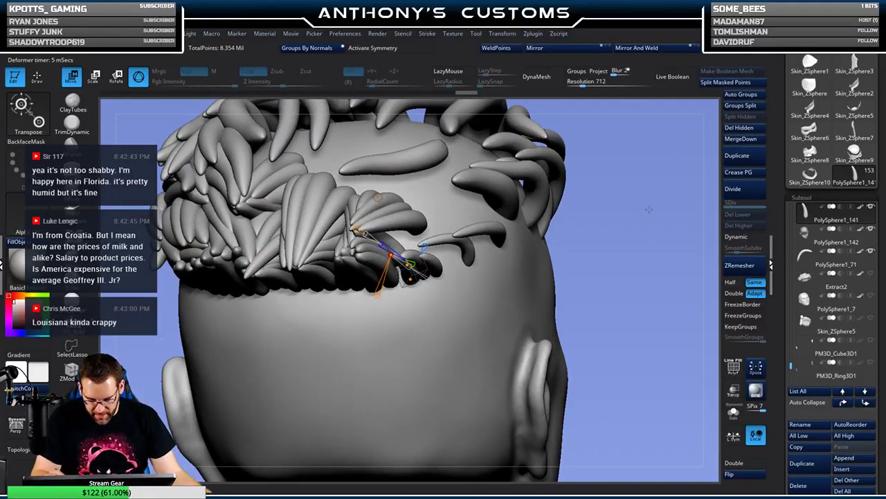
pyautogui.moveTo(640, 220); pyautogui.dragTo(643, 186)
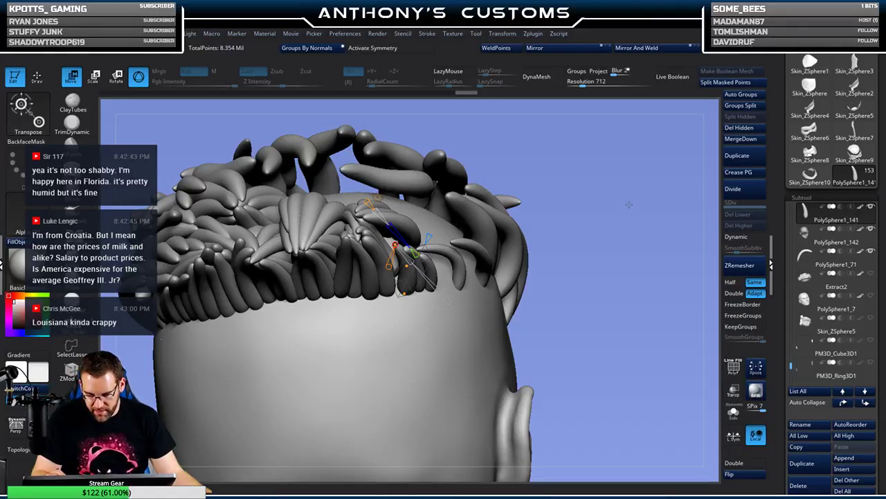
pyautogui.moveTo(628, 203); pyautogui.dragTo(616, 221)
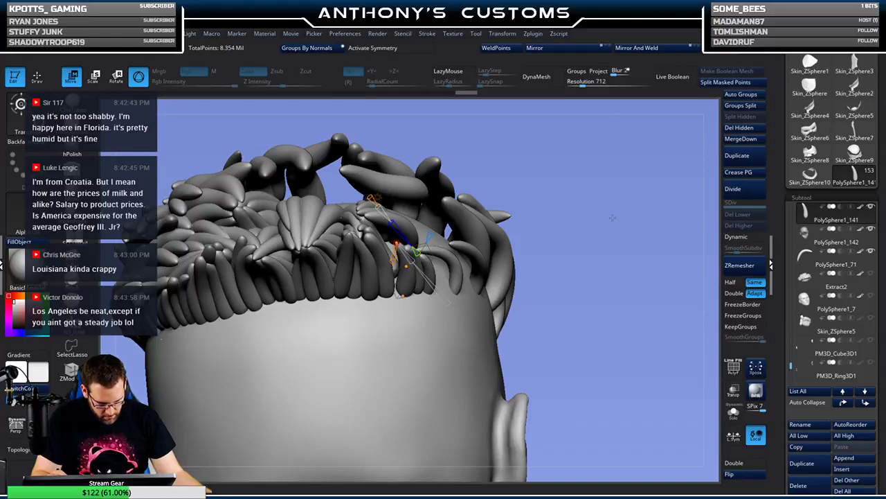
pyautogui.moveTo(612, 217); pyautogui.dragTo(657, 189)
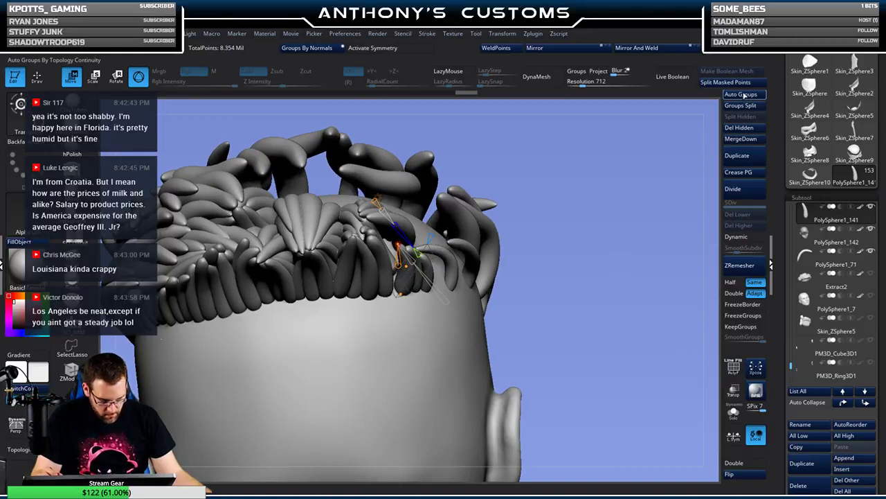
pyautogui.click(732, 83)
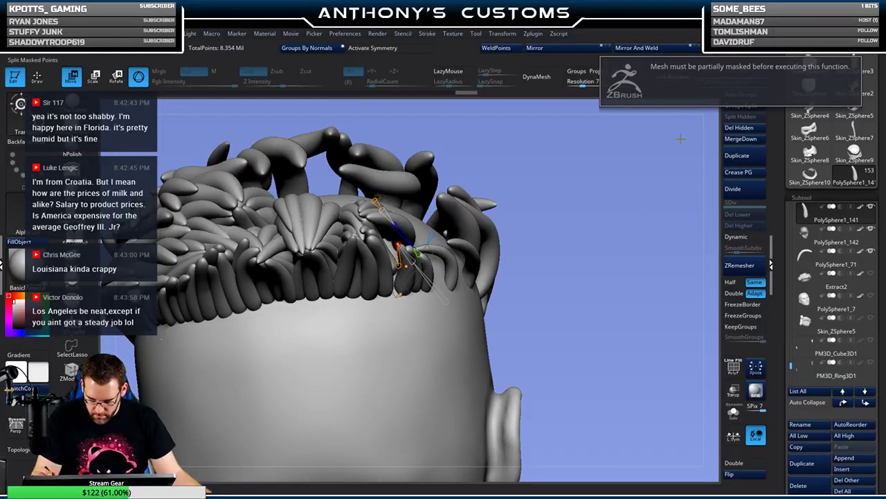
pyautogui.click(747, 191)
pyautogui.press('q')
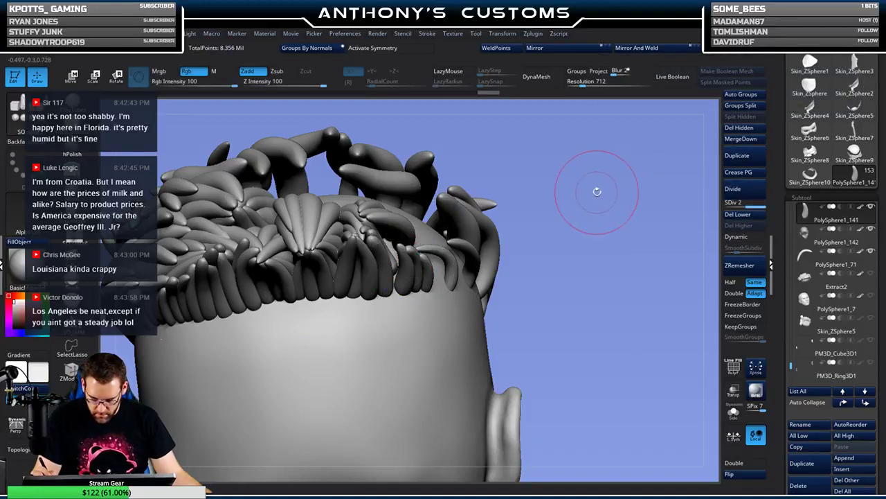
# - Select the head mesh, insert a twelfth strand in the narrow hairline gap beside the eleventh, and apply the Bend Curve deformer to it
pyautogui.moveTo(596, 191)
pyautogui.mouseDown()
pyautogui.moveTo(582, 201)
pyautogui.moveTo(593, 175)
pyautogui.mouseUp()
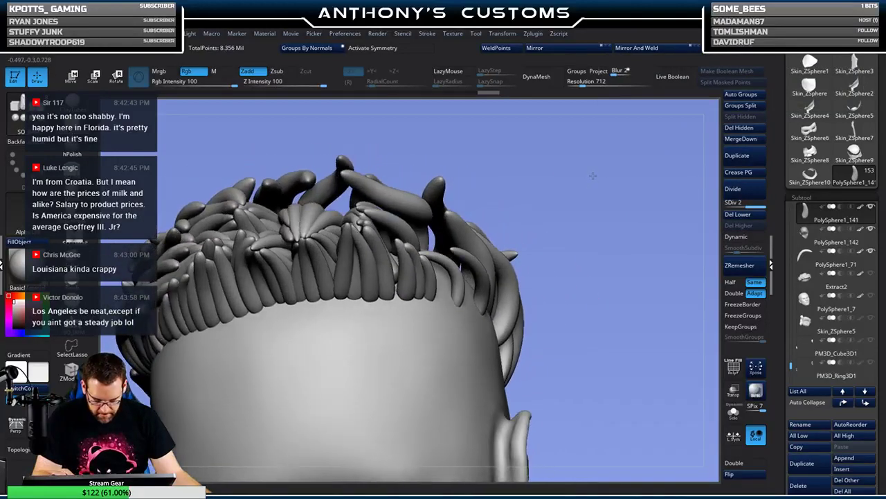
pyautogui.click(396, 313)
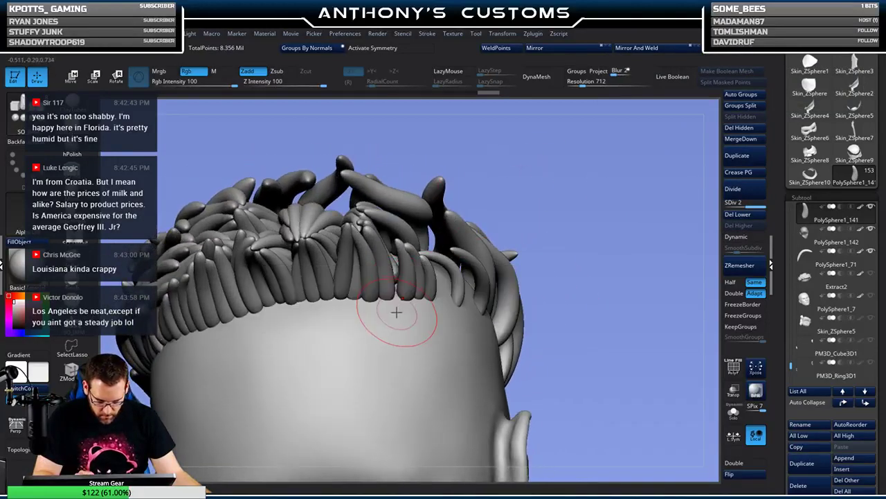
pyautogui.keyDown('alt'); pyautogui.click(395, 294); pyautogui.keyUp('alt')
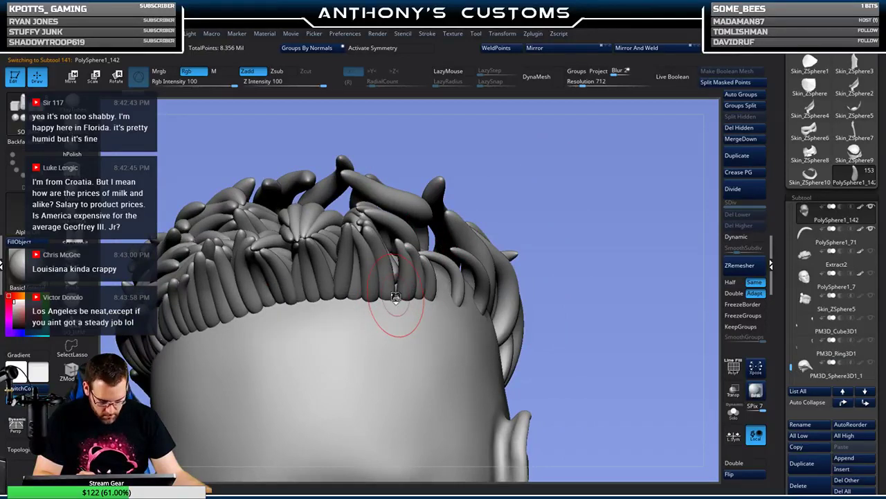
pyautogui.moveTo(396, 296)
pyautogui.mouseDown()
pyautogui.moveTo(400, 323)
pyautogui.moveTo(399, 315)
pyautogui.mouseUp()
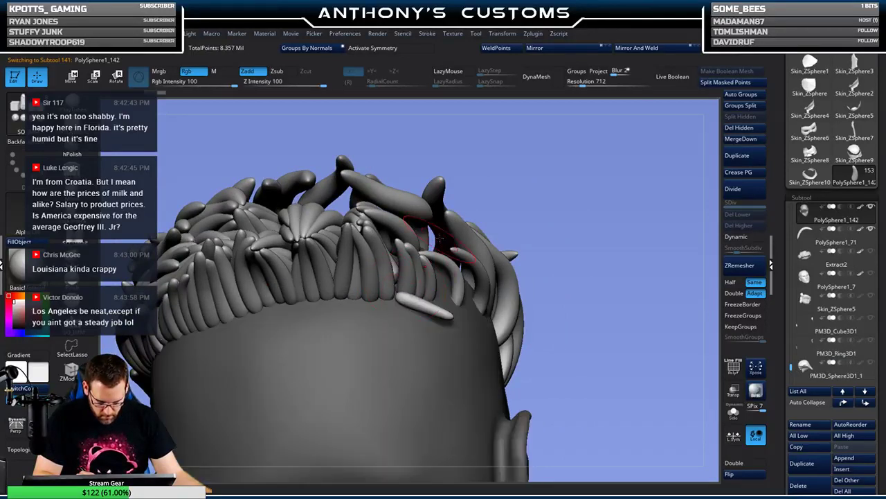
pyautogui.press('w')
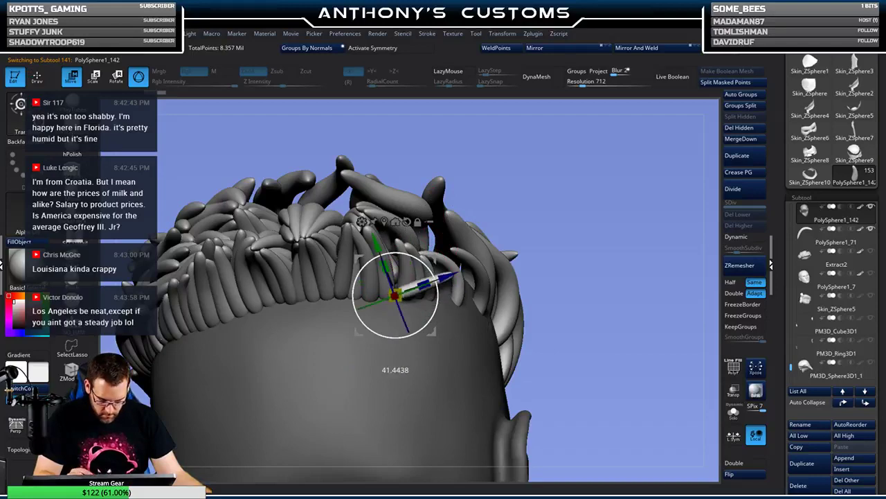
pyautogui.moveTo(430, 265); pyautogui.dragTo(362, 223)
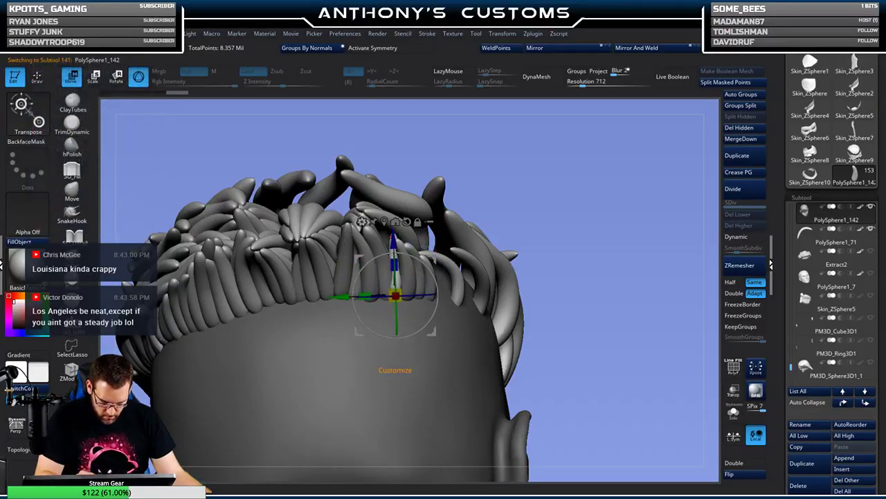
pyautogui.click(361, 222)
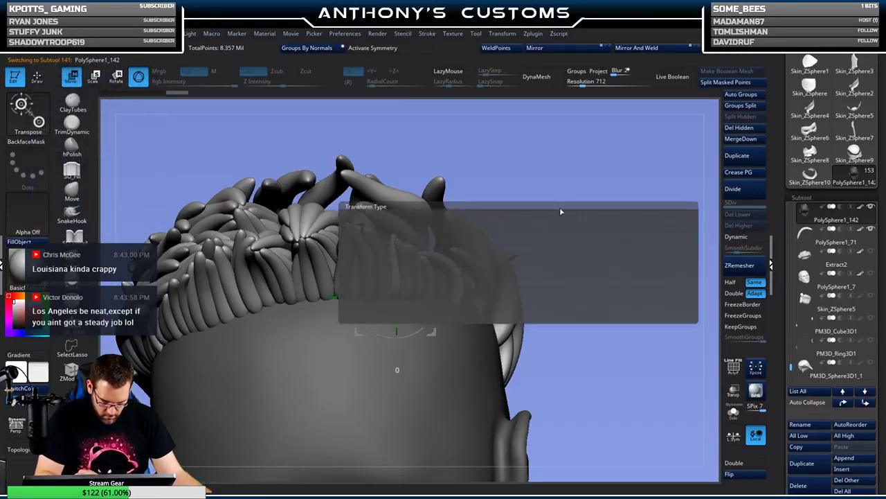
pyautogui.moveTo(546, 218)
pyautogui.keyDown('alt'); pyautogui.mouseDown()
pyautogui.moveTo(590, 185)
pyautogui.moveTo(585, 174)
pyautogui.moveTo(388, 306)
pyautogui.moveTo(400, 320)
pyautogui.mouseUp(); pyautogui.keyUp('alt')
# - Bend and reposition the twelfth strand's curve points so it follows the neighbouring strands and closes the hairline gap
pyautogui.moveTo(544, 173); pyautogui.dragTo(618, 162)
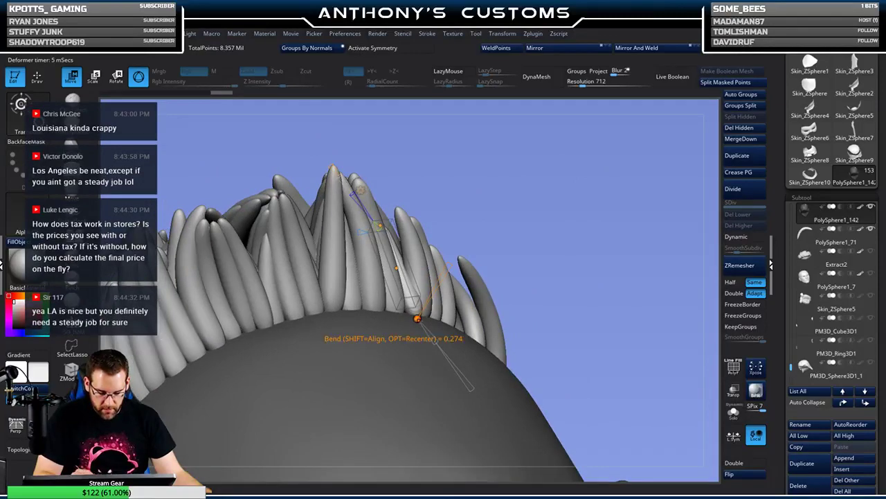
pyautogui.moveTo(417, 318); pyautogui.dragTo(408, 319)
pyautogui.moveTo(454, 230)
pyautogui.mouseDown()
pyautogui.moveTo(500, 227)
pyautogui.moveTo(471, 304)
pyautogui.mouseUp()
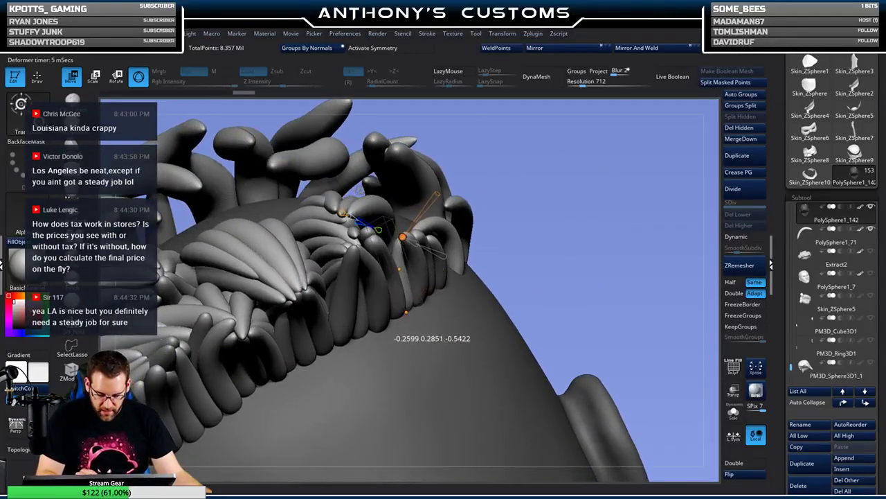
pyautogui.moveTo(511, 185); pyautogui.dragTo(535, 173)
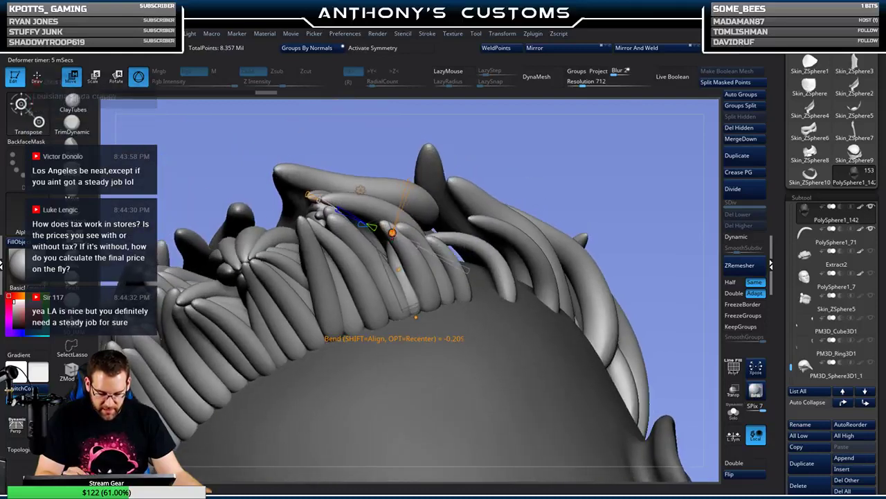
pyautogui.moveTo(392, 231); pyautogui.dragTo(378, 227)
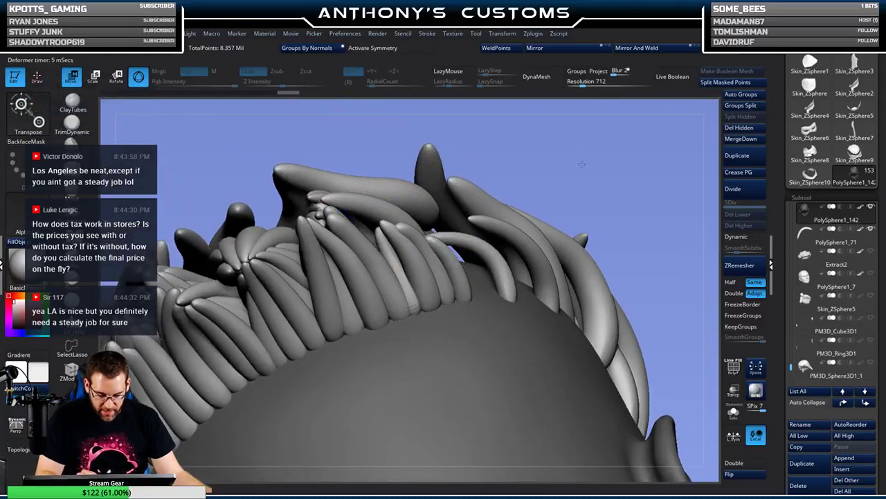
pyautogui.moveTo(581, 164); pyautogui.dragTo(445, 163)
pyautogui.moveTo(368, 244); pyautogui.dragTo(362, 250)
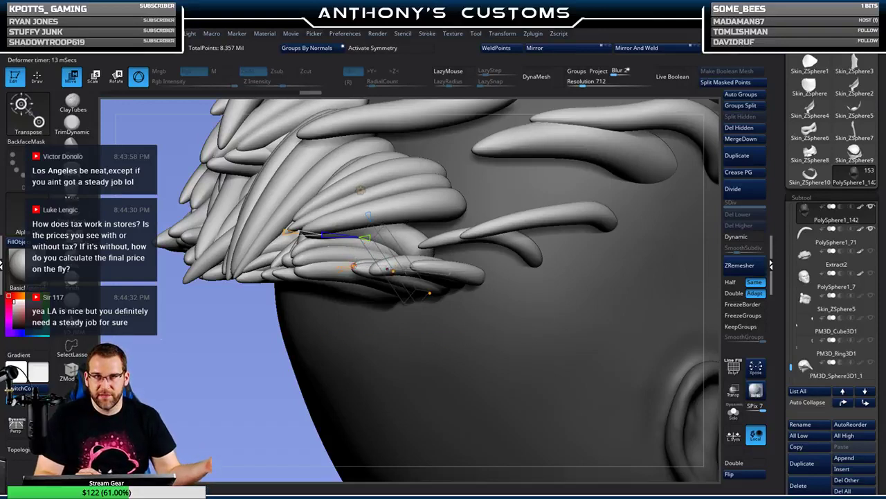
pyautogui.moveTo(162, 339); pyautogui.dragTo(427, 197)
pyautogui.moveTo(580, 160)
pyautogui.mouseDown()
pyautogui.moveTo(590, 169)
pyautogui.moveTo(588, 148)
pyautogui.moveTo(579, 147)
pyautogui.mouseUp()
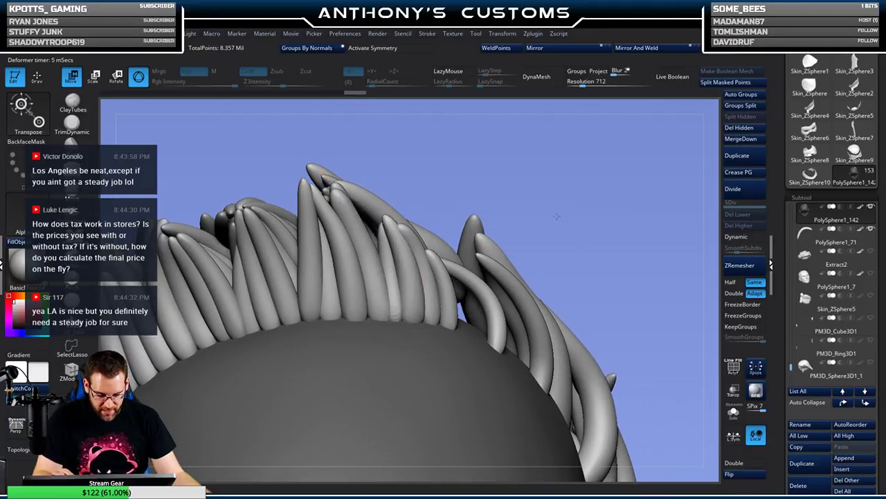
pyautogui.moveTo(554, 228)
pyautogui.mouseDown()
pyautogui.moveTo(553, 298)
pyautogui.moveTo(551, 241)
pyautogui.mouseUp()
pyautogui.moveTo(378, 286); pyautogui.dragTo(379, 288)
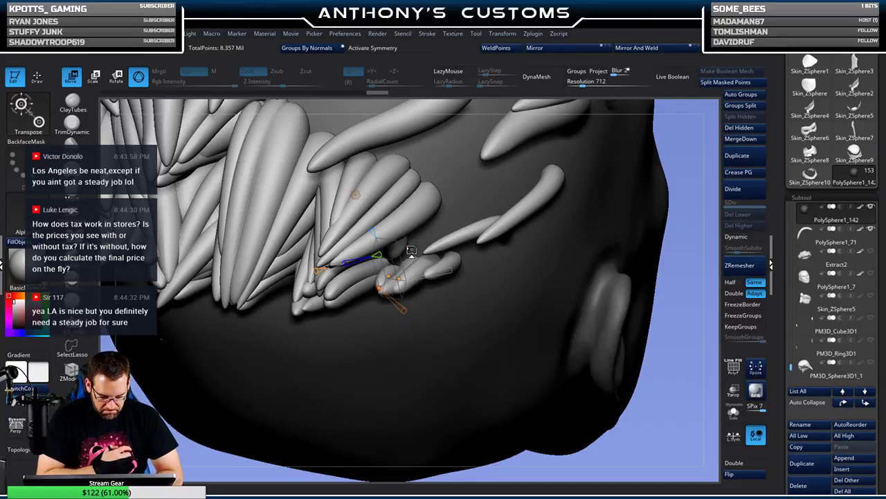
# - Split the twelfth strand from the head mesh into its own subtool and subdivide it once
pyautogui.press('q')
pyautogui.moveTo(680, 231)
pyautogui.mouseDown()
pyautogui.moveTo(697, 194)
pyautogui.moveTo(654, 201)
pyautogui.moveTo(628, 248)
pyautogui.moveTo(618, 235)
pyautogui.moveTo(628, 210)
pyautogui.mouseUp()
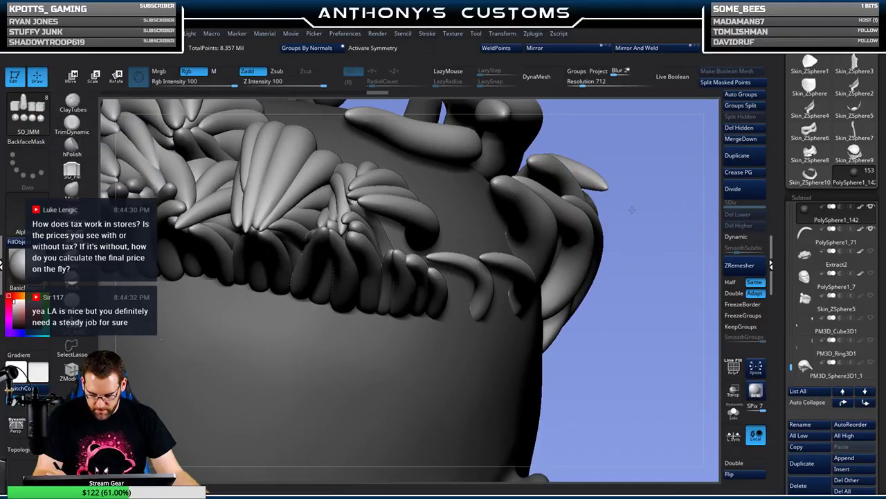
pyautogui.moveTo(629, 206); pyautogui.dragTo(629, 240)
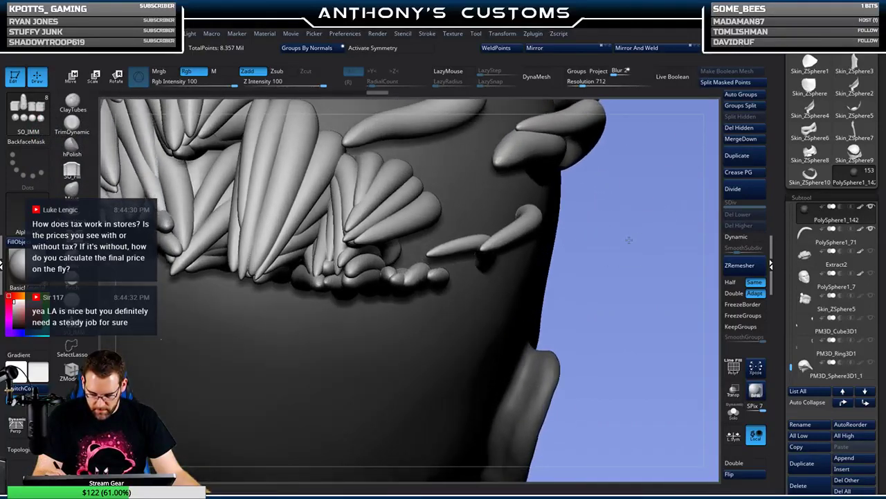
pyautogui.click(732, 188)
# - Select the head mesh, insert a thirteenth strand under the fan-shaped lock near the back hairline, and apply the Bend Curve deformer to it
pyautogui.keyDown('alt'); pyautogui.click(451, 208); pyautogui.keyUp('alt')
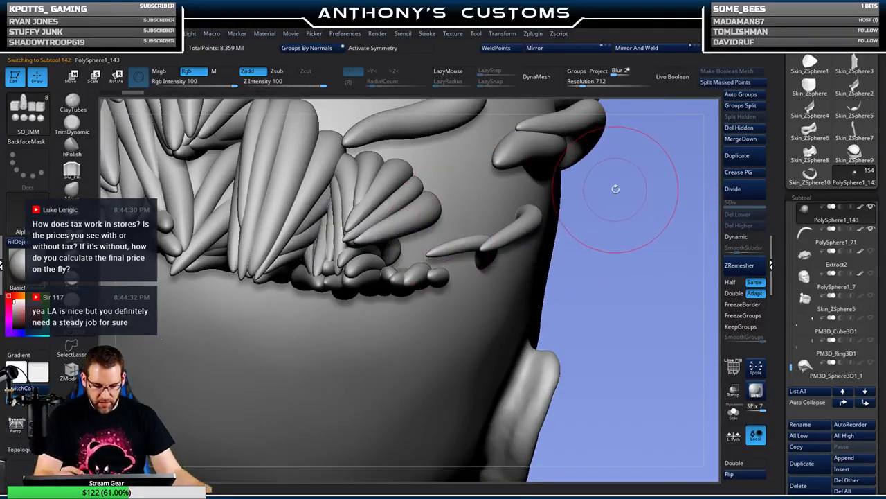
pyautogui.press('f')
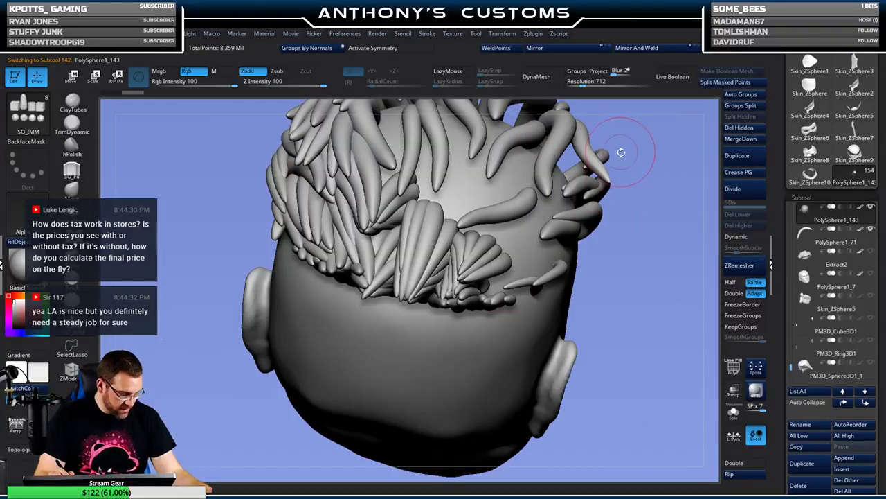
pyautogui.press('f')
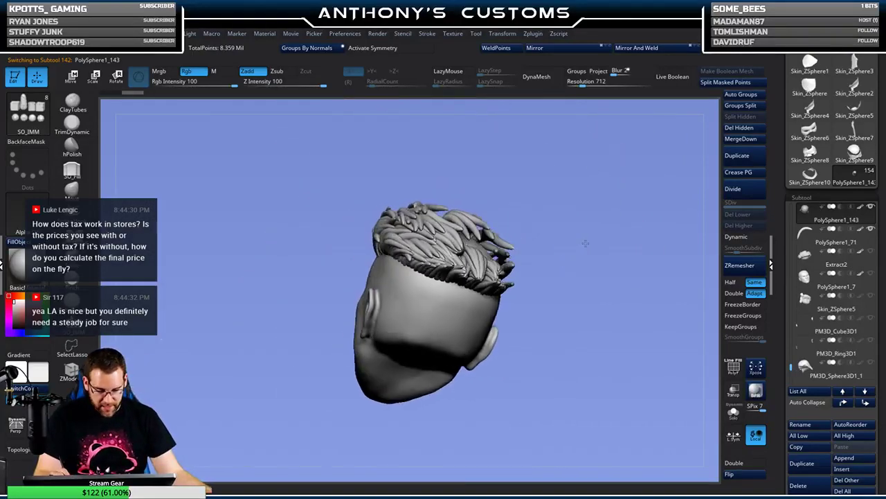
pyautogui.moveTo(585, 243); pyautogui.dragTo(563, 228)
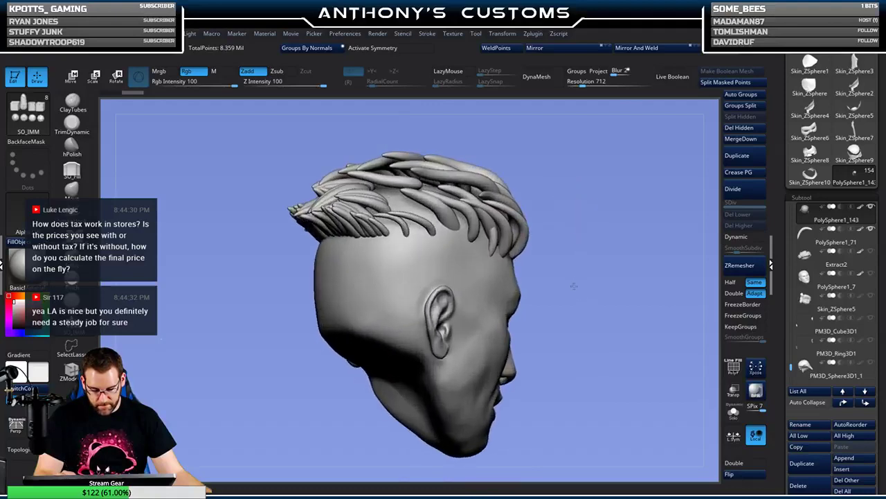
pyautogui.keyDown('ctrl'); pyautogui.moveTo(585, 217); pyautogui.dragTo(629, 274, button='right'); pyautogui.keyUp('ctrl')
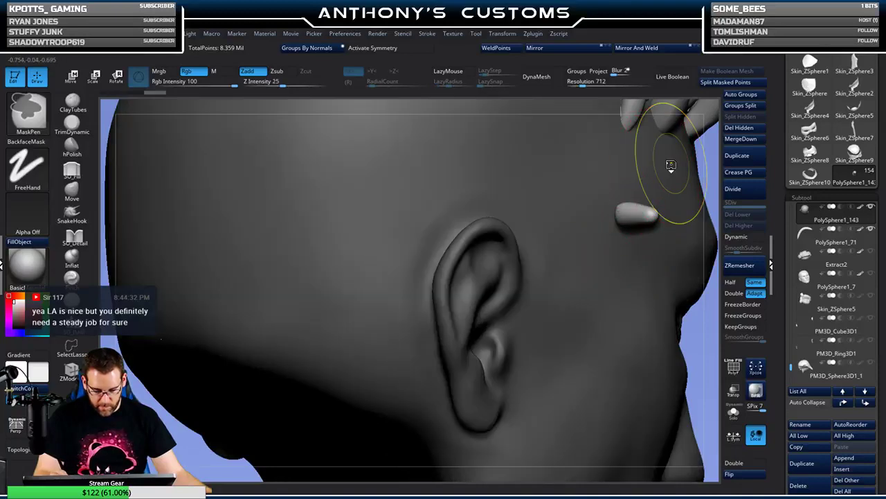
pyautogui.press('f')
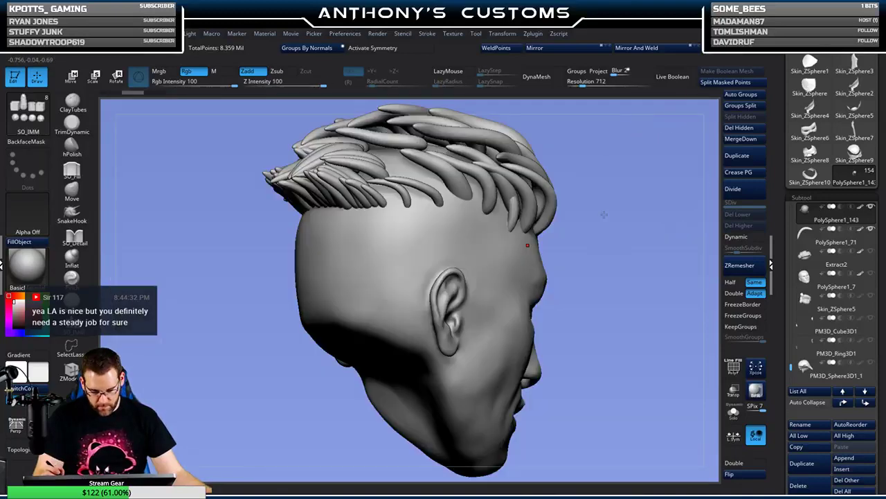
pyautogui.moveTo(669, 159)
pyautogui.mouseDown()
pyautogui.moveTo(592, 220)
pyautogui.moveTo(692, 226)
pyautogui.moveTo(616, 228)
pyautogui.moveTo(588, 204)
pyautogui.moveTo(586, 256)
pyautogui.moveTo(580, 248)
pyautogui.moveTo(573, 277)
pyautogui.mouseUp()
pyautogui.moveTo(558, 198); pyautogui.dragTo(634, 283)
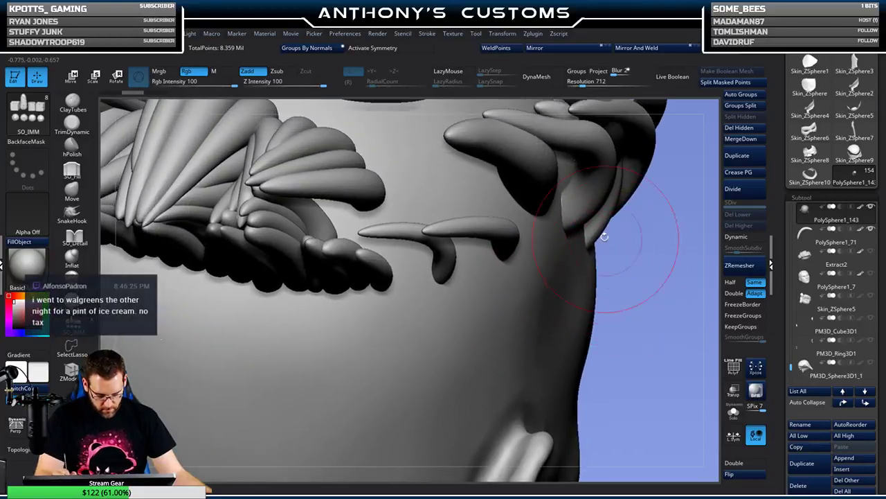
pyautogui.moveTo(426, 219)
pyautogui.mouseDown(button='right')
pyautogui.moveTo(447, 254)
pyautogui.moveTo(374, 235)
pyautogui.mouseUp(button='right')
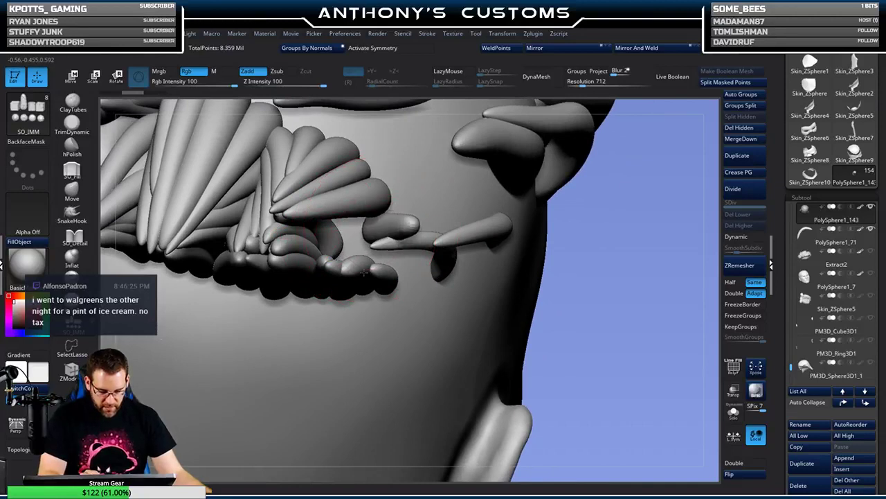
pyautogui.moveTo(364, 270); pyautogui.dragTo(367, 261)
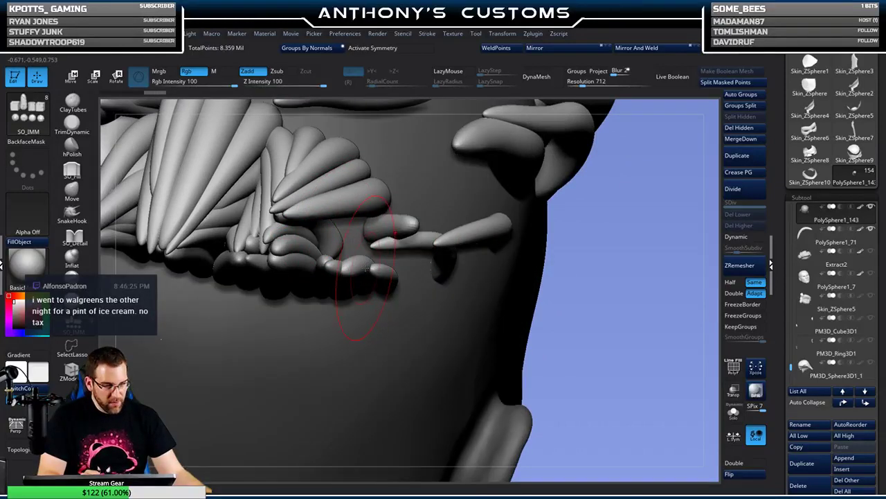
pyautogui.press('w')
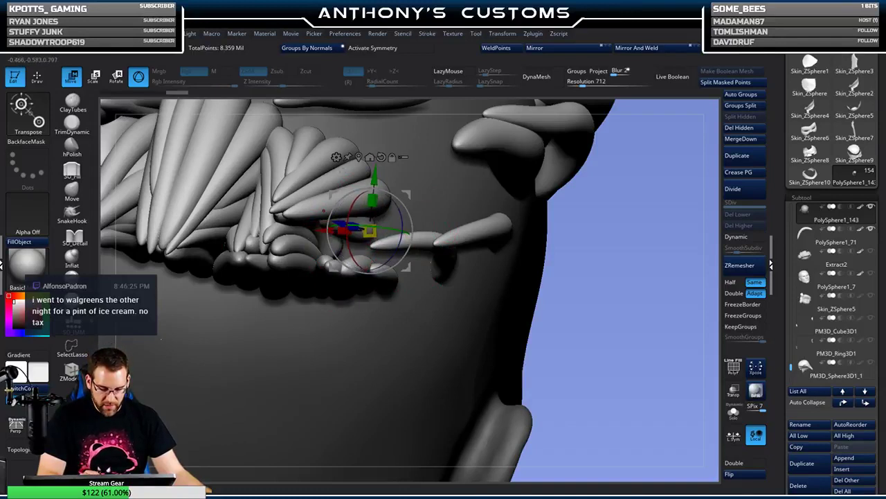
pyautogui.click(337, 157)
pyautogui.click(446, 185)
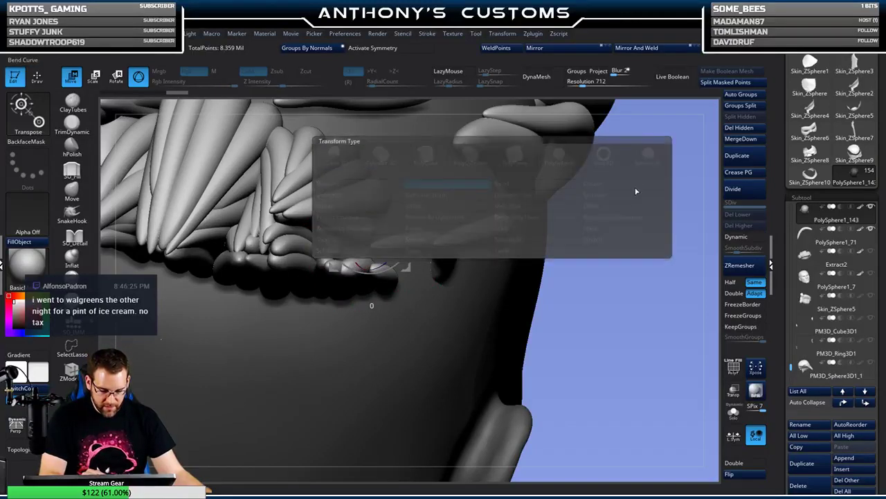
# - Bend the thirteenth strand and move its end curve points so its inner tip tucks in beneath the fan-shaped lock
pyautogui.moveTo(617, 261); pyautogui.dragTo(485, 264)
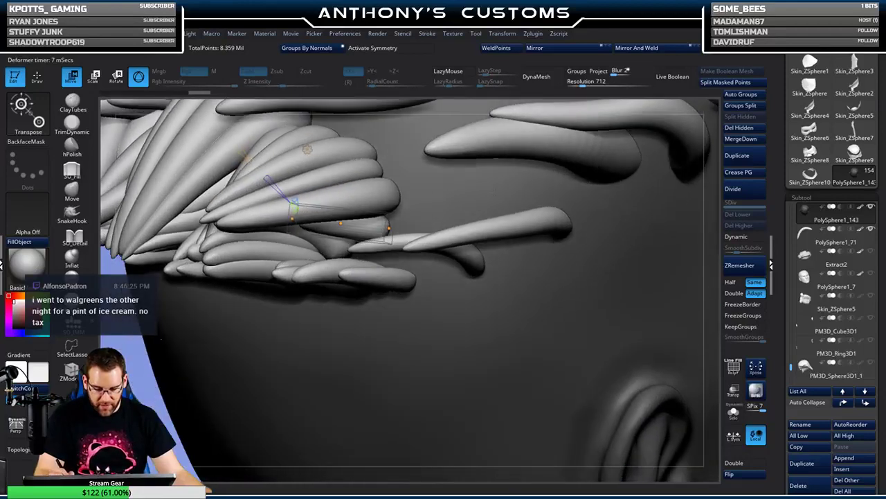
pyautogui.moveTo(389, 228); pyautogui.dragTo(398, 220)
pyautogui.moveTo(292, 218); pyautogui.dragTo(251, 247)
pyautogui.moveTo(457, 332); pyautogui.dragTo(288, 324)
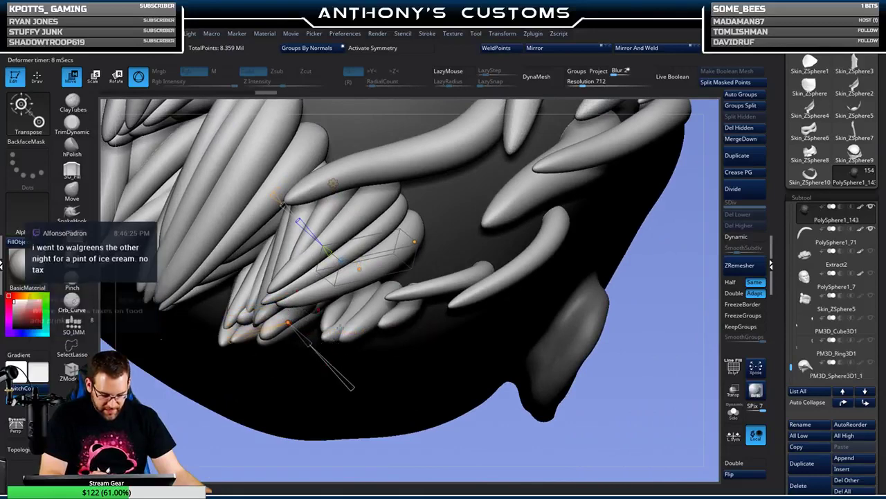
pyautogui.moveTo(386, 320); pyautogui.dragTo(322, 391)
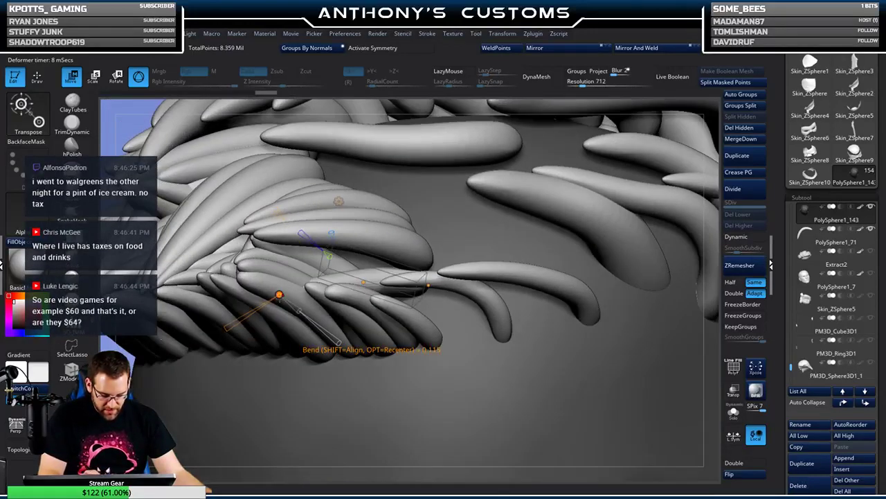
pyautogui.moveTo(280, 296); pyautogui.dragTo(260, 268)
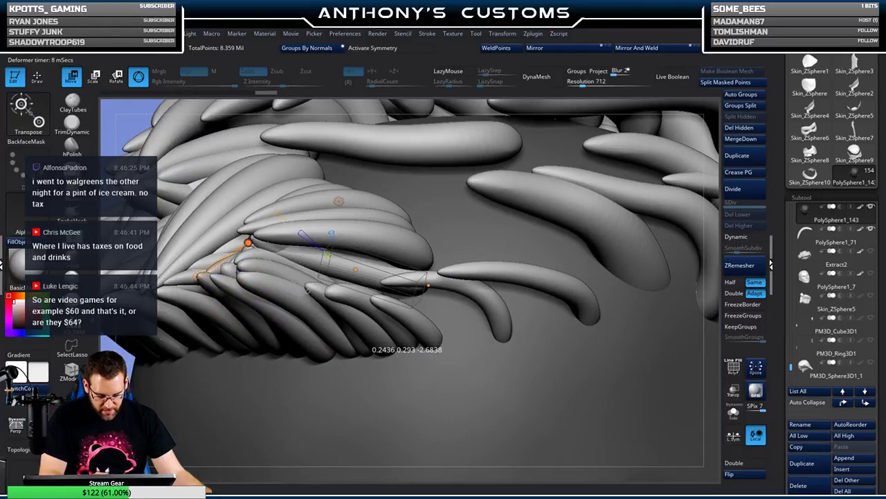
# - Refine the thirteenth strand's remaining curve points so it lies against the scalp between the fan-shaped lock and the hairline strands
pyautogui.moveTo(484, 332); pyautogui.dragTo(575, 183)
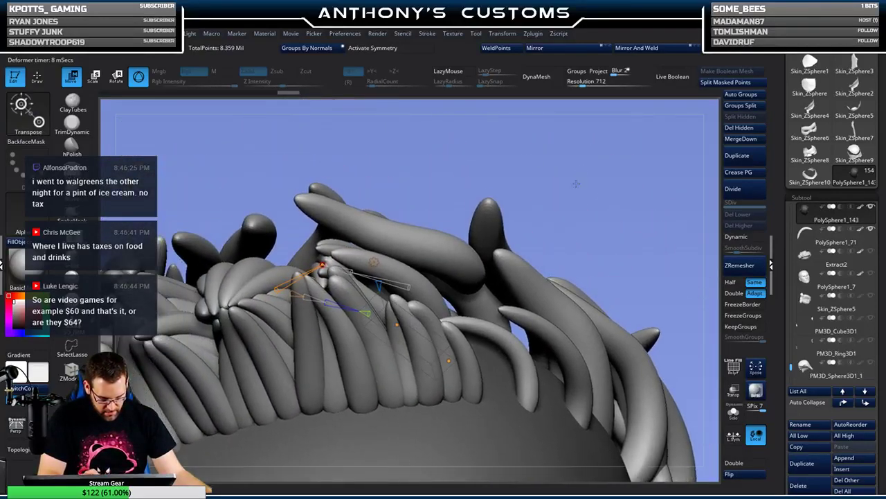
pyautogui.moveTo(539, 150); pyautogui.dragTo(554, 134)
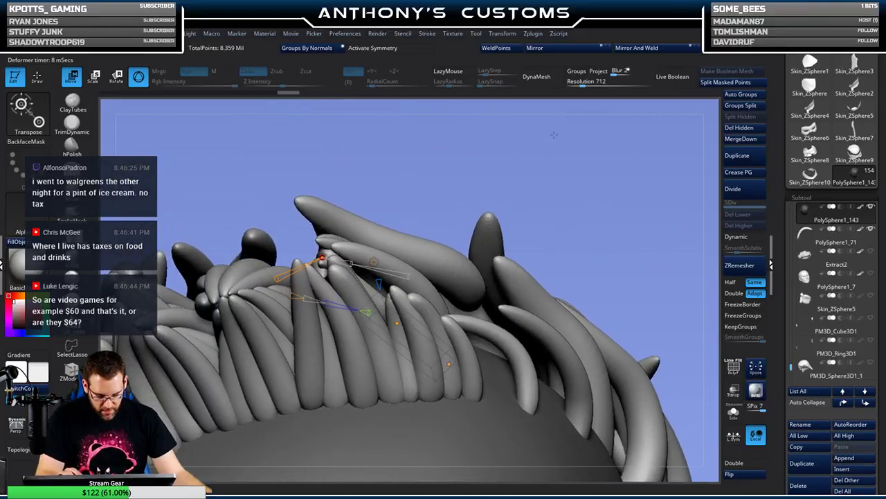
pyautogui.moveTo(475, 172)
pyautogui.mouseDown()
pyautogui.moveTo(458, 196)
pyautogui.moveTo(488, 169)
pyautogui.mouseUp()
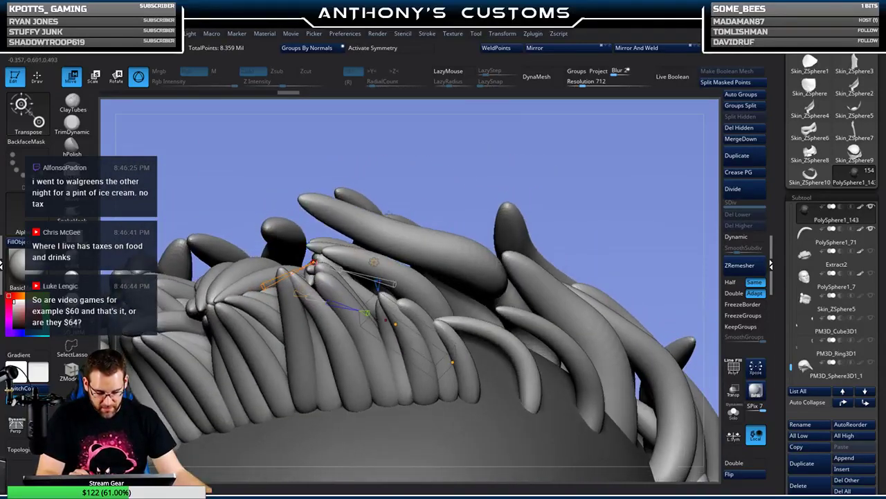
pyautogui.moveTo(574, 186); pyautogui.dragTo(531, 274)
pyautogui.moveTo(443, 298); pyautogui.dragTo(443, 354)
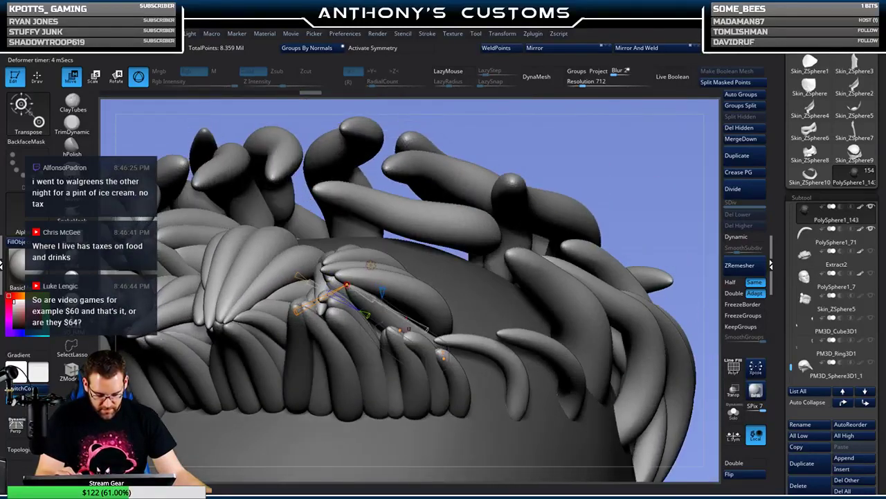
pyautogui.moveTo(619, 165); pyautogui.dragTo(509, 221)
pyautogui.moveTo(336, 432); pyautogui.dragTo(436, 444)
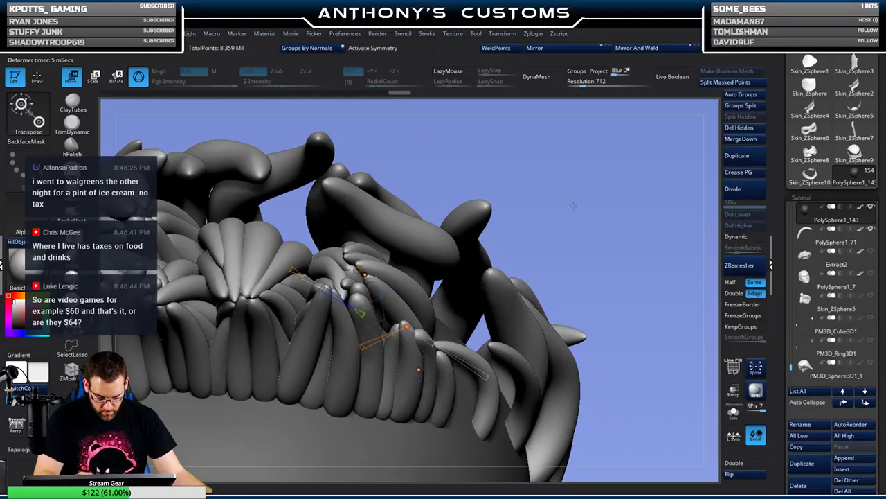
pyautogui.moveTo(574, 205); pyautogui.dragTo(570, 257)
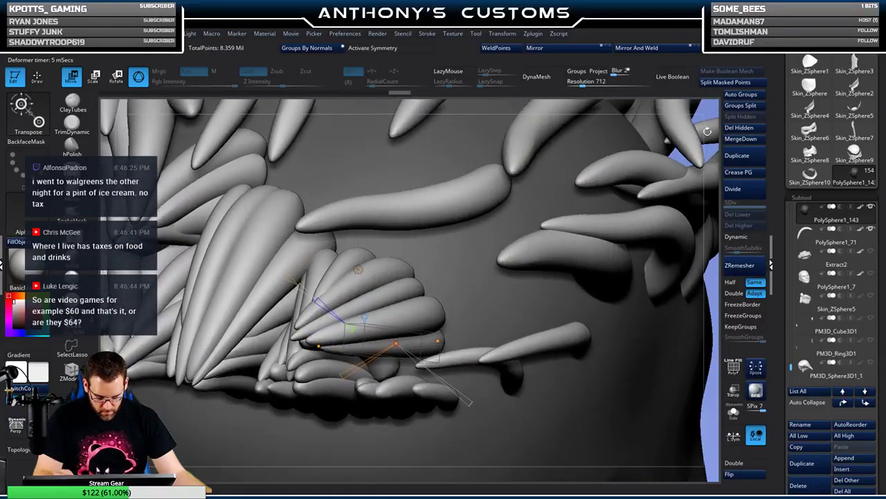
# - Split the thirteenth strand from the head mesh into its own subtool and subdivide it once
pyautogui.click(750, 83)
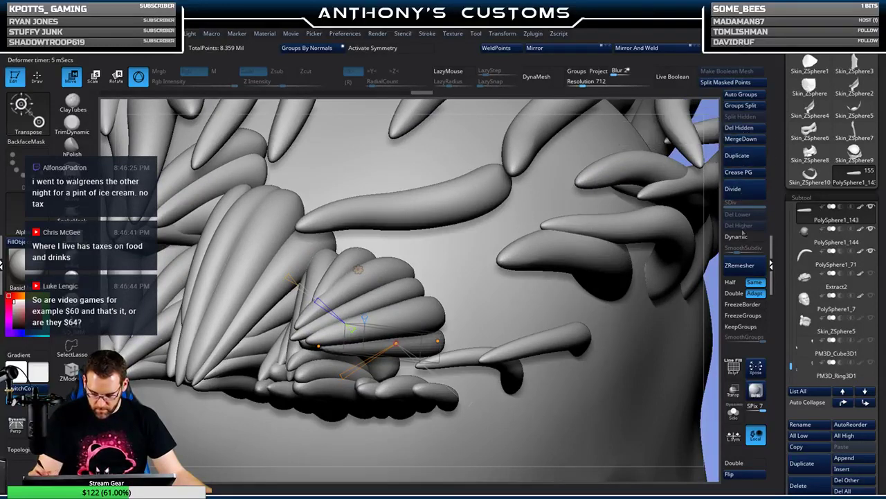
pyautogui.click(742, 190)
pyautogui.press('q')
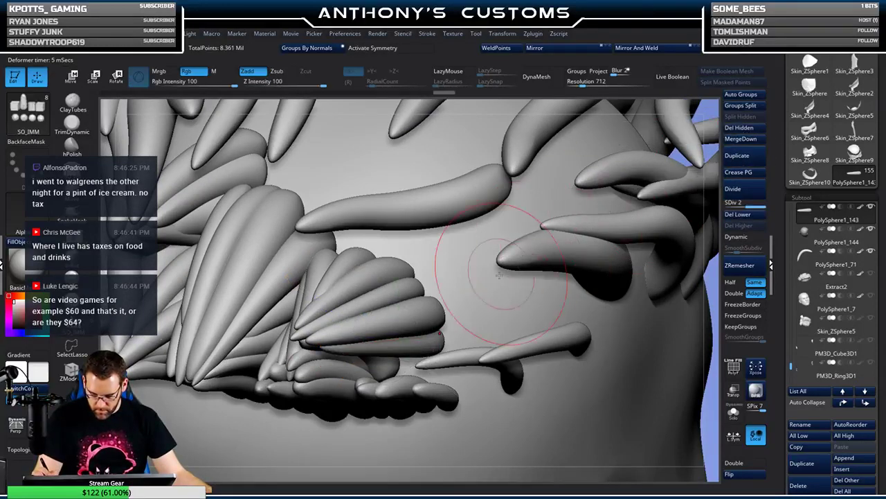
# - Select the head mesh, insert a fourteenth strand just below the thirteenth, rotate its gizmo, and apply the Bend Curve deformer to it
pyautogui.keyDown('alt'); pyautogui.click(481, 292); pyautogui.keyUp('alt')
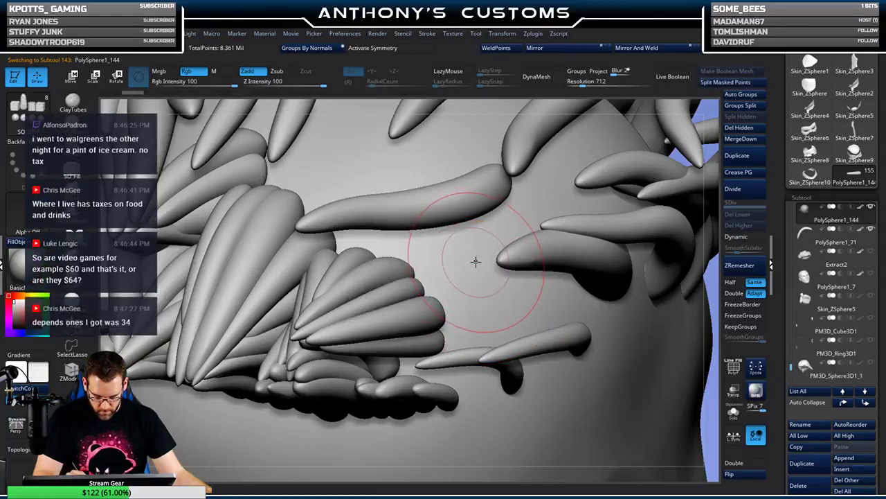
pyautogui.moveTo(475, 261)
pyautogui.mouseDown(button='right')
pyautogui.moveTo(481, 247)
pyautogui.moveTo(469, 271)
pyautogui.moveTo(463, 250)
pyautogui.mouseUp(button='right')
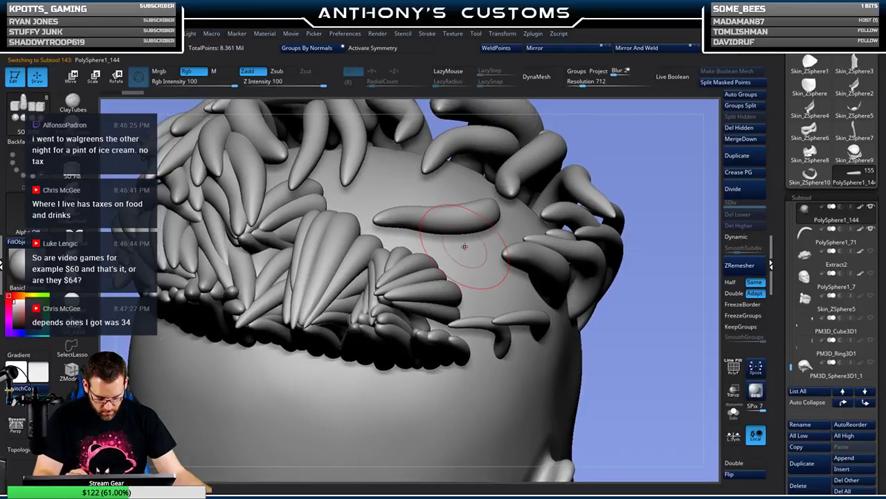
pyautogui.moveTo(612, 165); pyautogui.dragTo(655, 159, button='right')
pyautogui.moveTo(494, 264); pyautogui.dragTo(635, 179, button='right')
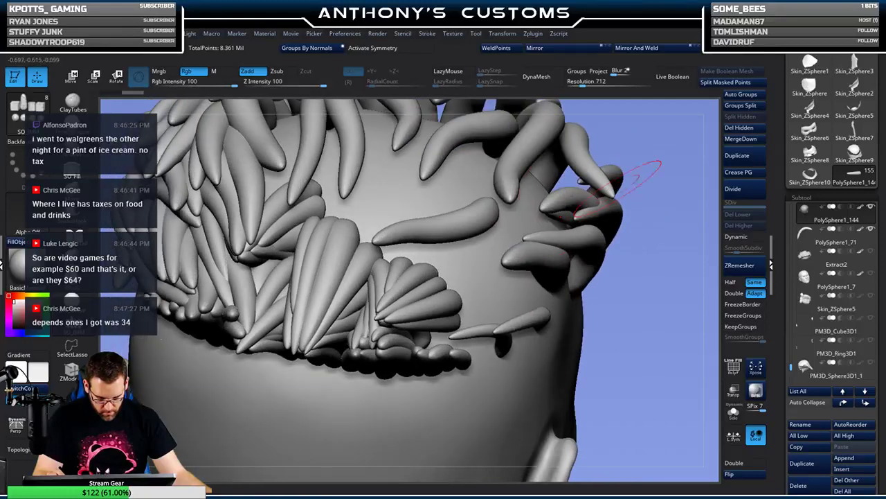
pyautogui.moveTo(442, 339); pyautogui.dragTo(437, 372)
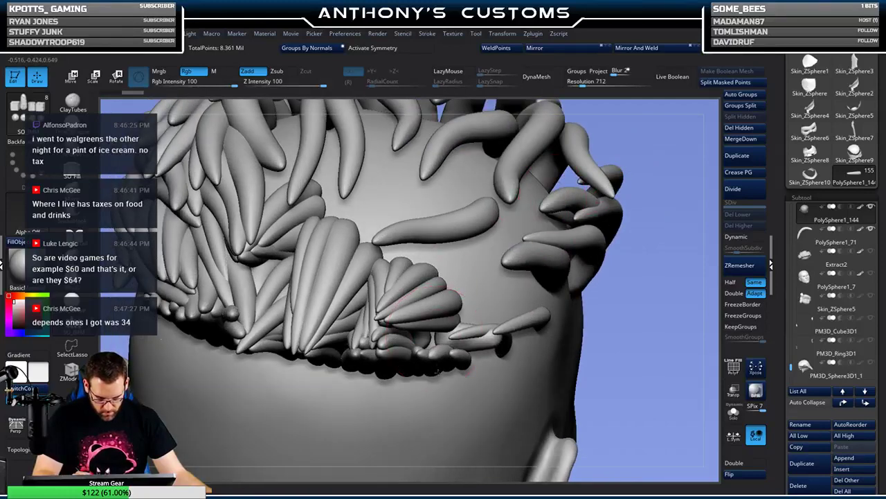
pyautogui.press('w')
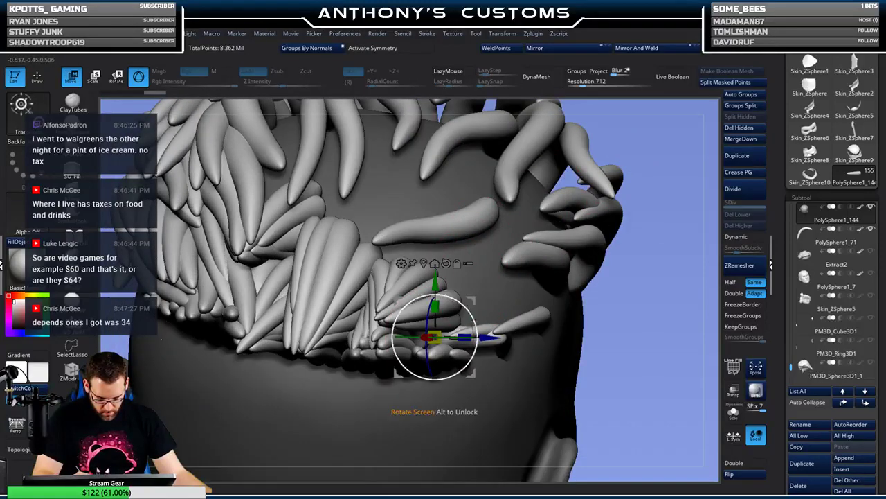
pyautogui.moveTo(428, 338); pyautogui.dragTo(383, 339)
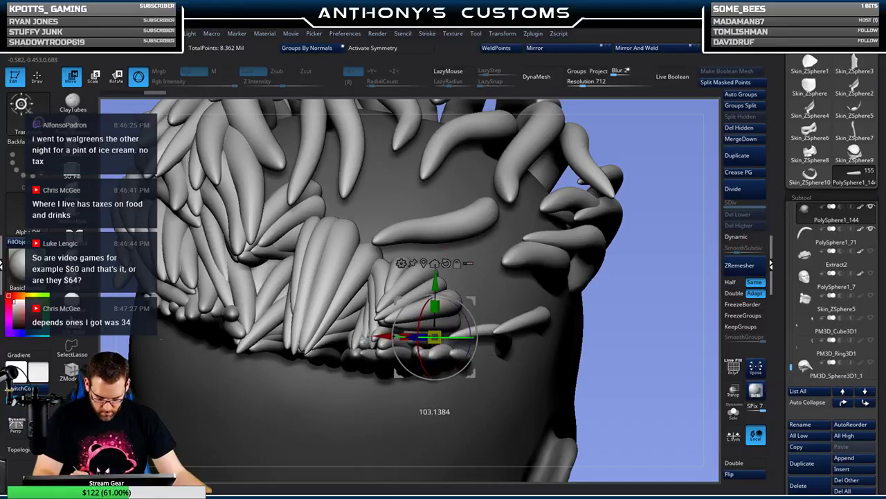
pyautogui.click(401, 263)
pyautogui.click(489, 294)
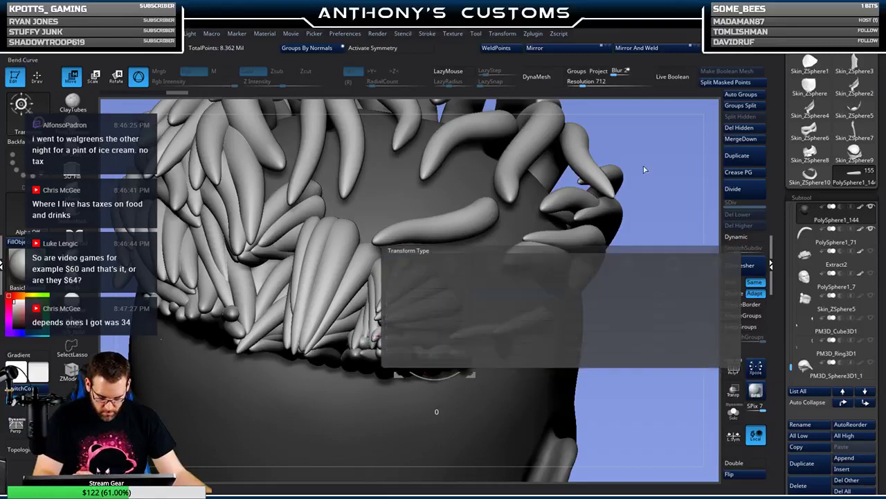
# - Move the fourteenth strand's first Bend Curve points so its inner half curves in beneath the fan-shaped lock
pyautogui.moveTo(638, 259); pyautogui.dragTo(653, 181)
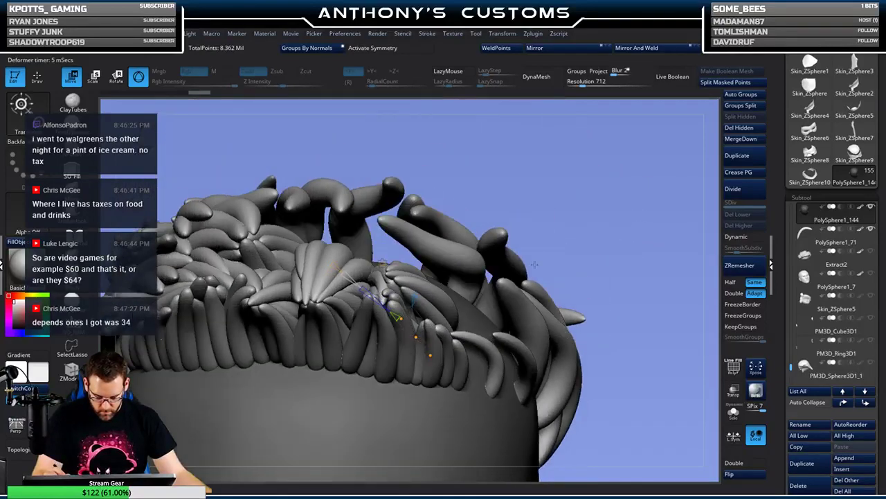
pyautogui.moveTo(418, 335); pyautogui.dragTo(407, 299)
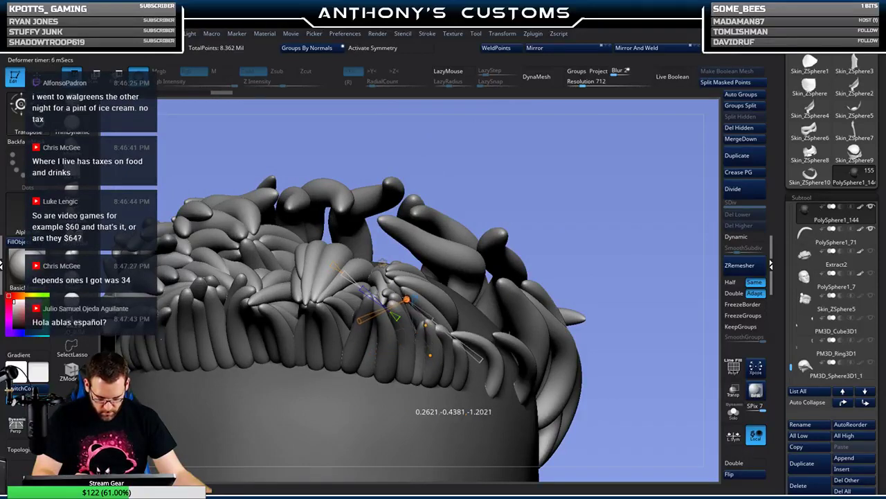
pyautogui.moveTo(621, 209); pyautogui.dragTo(651, 221)
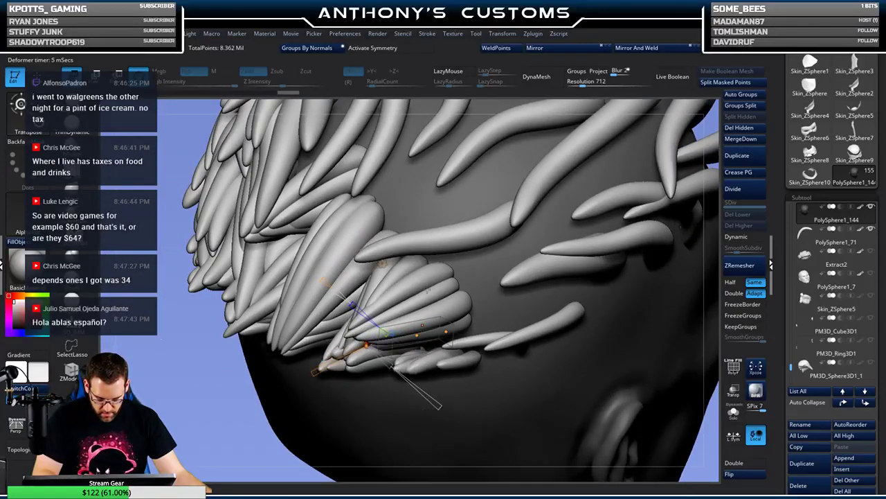
pyautogui.hotkey('ctrl', 'z')
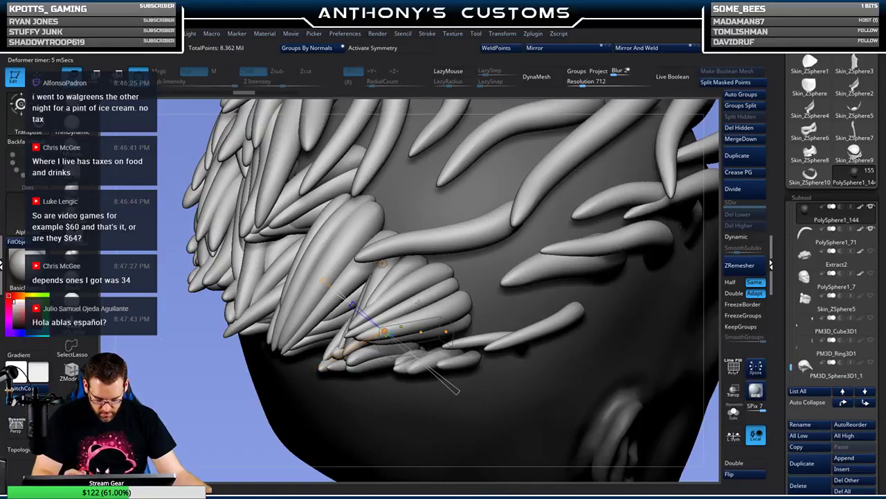
pyautogui.moveTo(415, 315); pyautogui.dragTo(386, 342)
pyautogui.moveTo(365, 328); pyautogui.dragTo(417, 304, button='right')
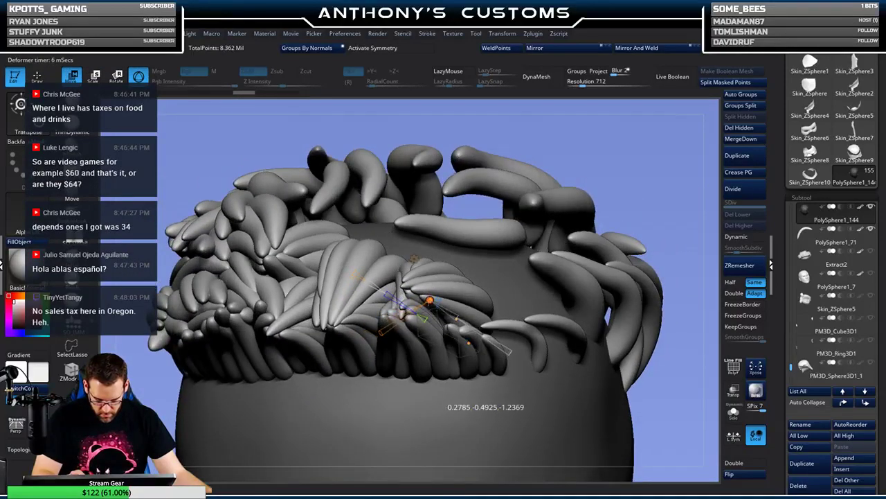
# - Pull the fourteenth strand's inner tip and outer end into line between the fan-shaped lock and the hairline strands
pyautogui.moveTo(620, 176); pyautogui.dragTo(416, 295, button='right')
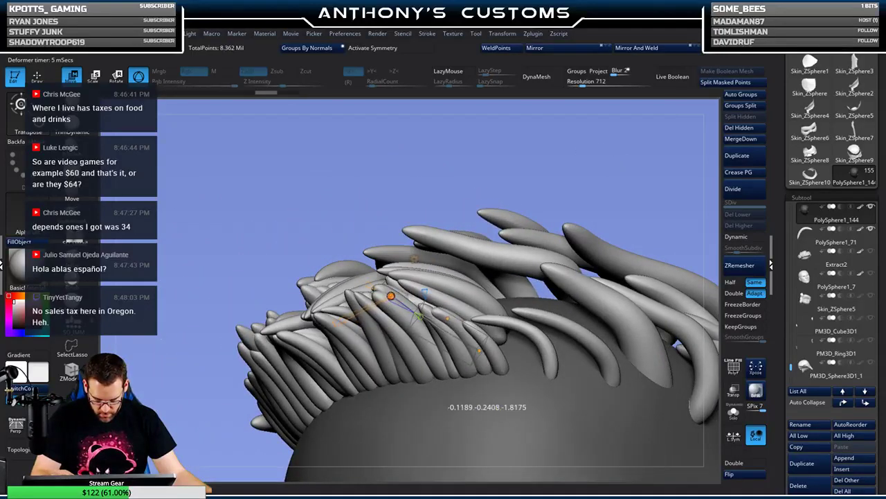
pyautogui.moveTo(567, 178); pyautogui.dragTo(404, 279, button='right')
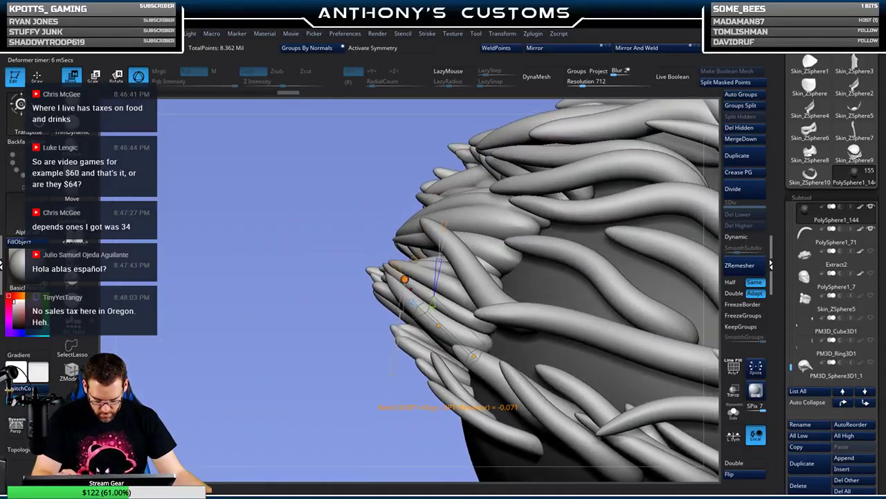
pyautogui.moveTo(374, 396); pyautogui.dragTo(465, 305, button='right')
pyautogui.moveTo(498, 390); pyautogui.dragTo(563, 353)
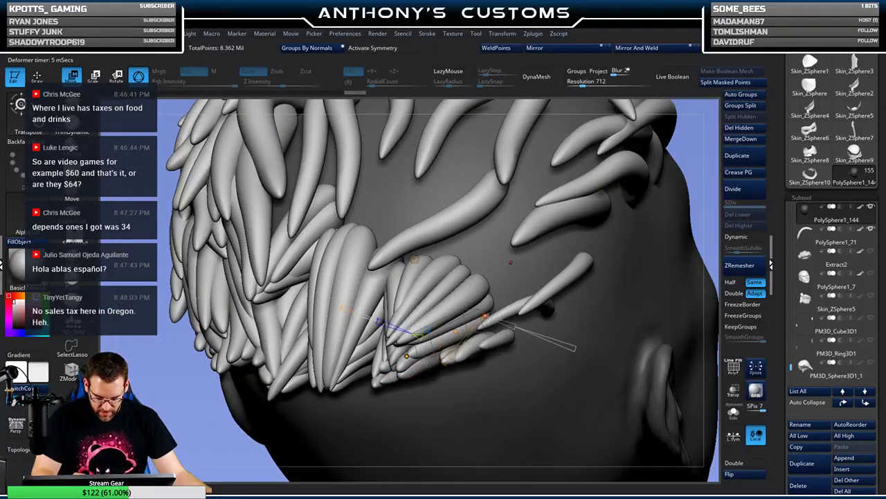
# - Refine the fourteenth strand's bend with its curve points and handles until it fits closely under the fan-shaped lock
pyautogui.press('q')
pyautogui.moveTo(596, 258)
pyautogui.mouseDown(button='right')
pyautogui.moveTo(606, 193)
pyautogui.moveTo(536, 122)
pyautogui.mouseUp(button='right')
pyautogui.press('w')
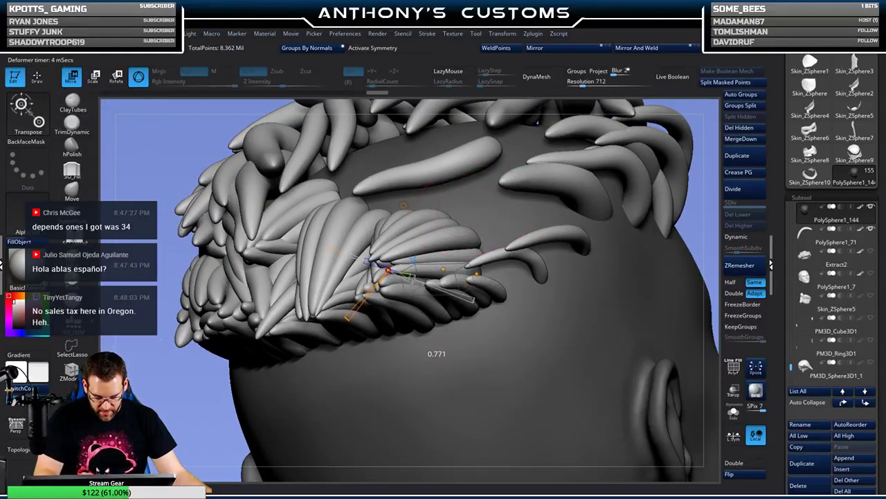
pyautogui.press('q')
pyautogui.moveTo(500, 271); pyautogui.dragTo(420, 278, button='right')
pyautogui.press('w')
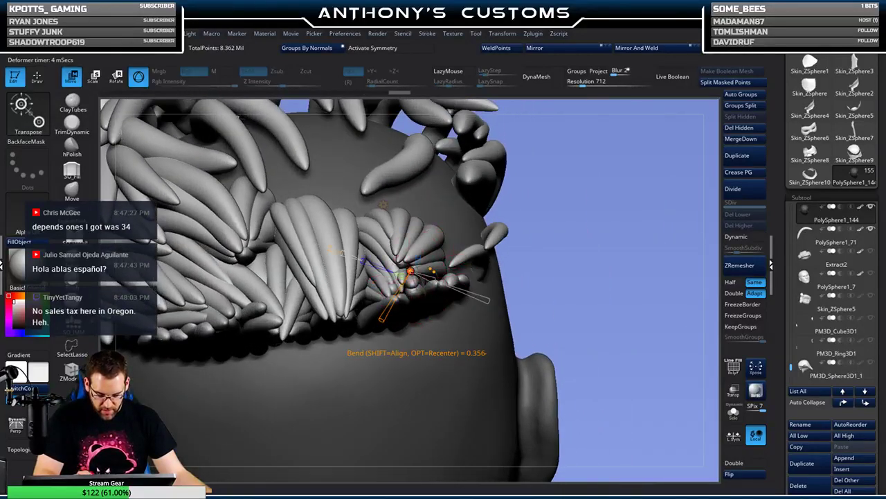
pyautogui.press('q')
pyautogui.moveTo(623, 231)
pyautogui.mouseDown(button='right')
pyautogui.moveTo(627, 259)
pyautogui.moveTo(632, 238)
pyautogui.moveTo(619, 258)
pyautogui.moveTo(639, 227)
pyautogui.mouseUp(button='right')
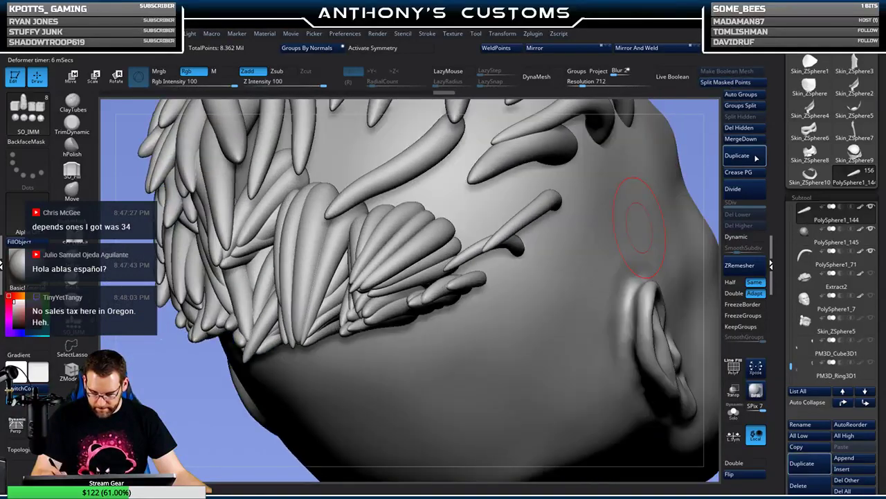
# - Split the fourteenth strand from the head mesh into its own subtool and subdivide it once
pyautogui.click(745, 158)
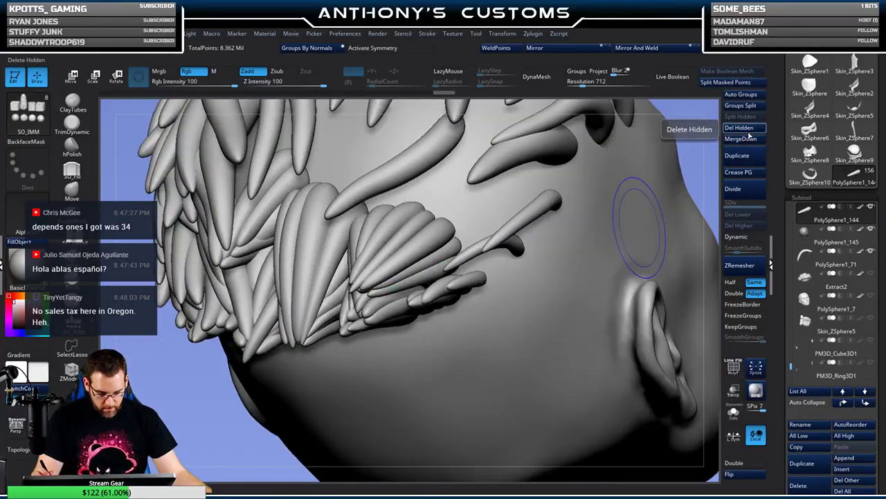
pyautogui.click(734, 188)
pyautogui.moveTo(603, 201)
pyautogui.mouseDown(button='right')
pyautogui.moveTo(585, 194)
pyautogui.moveTo(609, 210)
pyautogui.moveTo(605, 233)
pyautogui.moveTo(606, 183)
pyautogui.moveTo(597, 181)
pyautogui.moveTo(525, 270)
pyautogui.mouseUp(button='right')
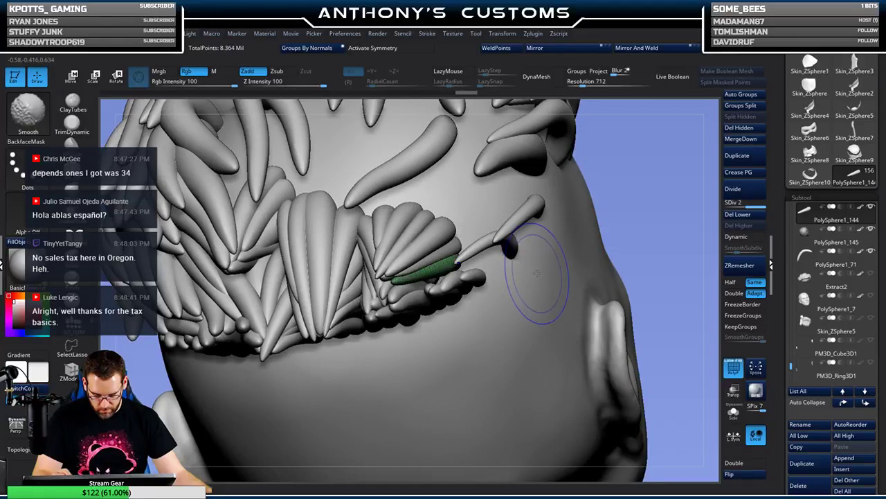
# - Select the head mesh, insert a short fifteenth strand at the outer end of the hairline gap, and apply Bend Curve to it
pyautogui.keyDown('alt'); pyautogui.click(526, 279); pyautogui.keyUp('alt')
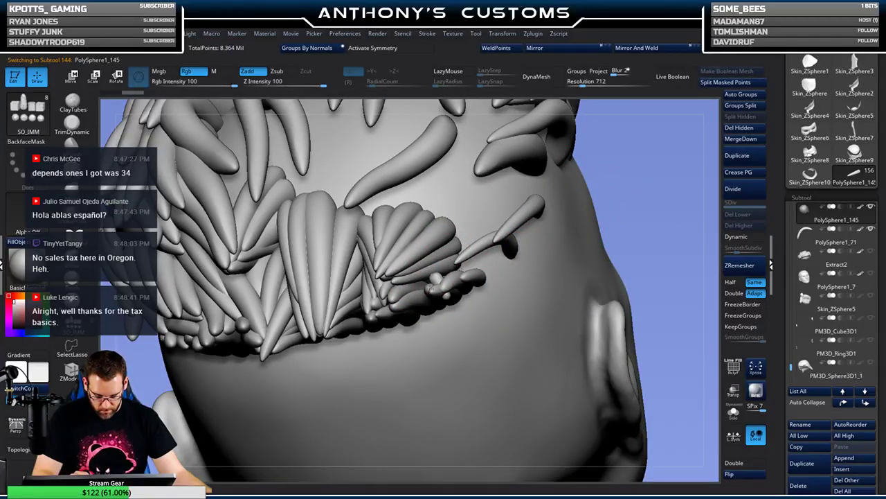
pyautogui.press('w')
pyautogui.click(400, 199)
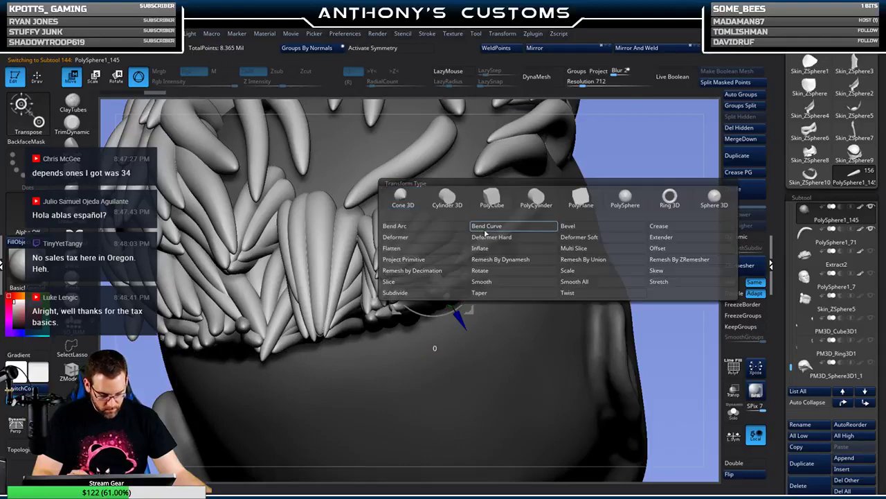
pyautogui.click(479, 228)
# - Move the fifteenth strand's end curve points to angle it between the fan-shaped lock and the hairline strands
pyautogui.moveTo(636, 167); pyautogui.dragTo(605, 179)
pyautogui.moveTo(440, 285); pyautogui.dragTo(446, 267)
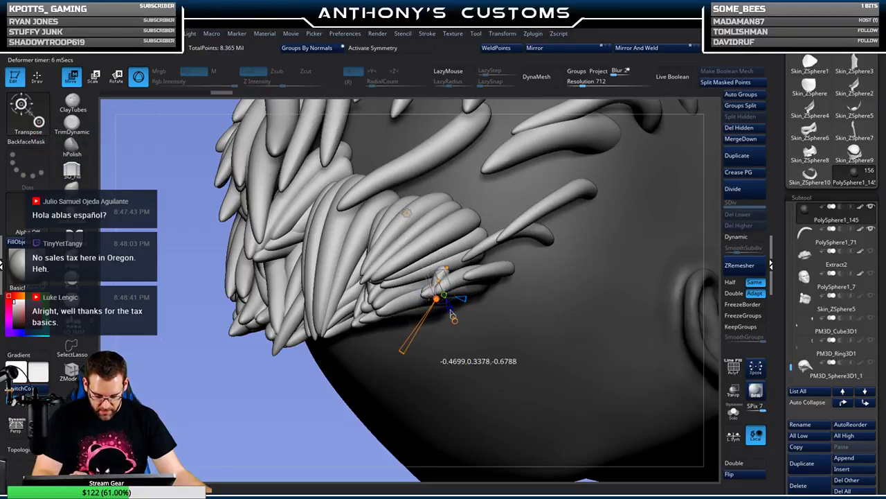
pyautogui.moveTo(466, 266); pyautogui.dragTo(529, 222)
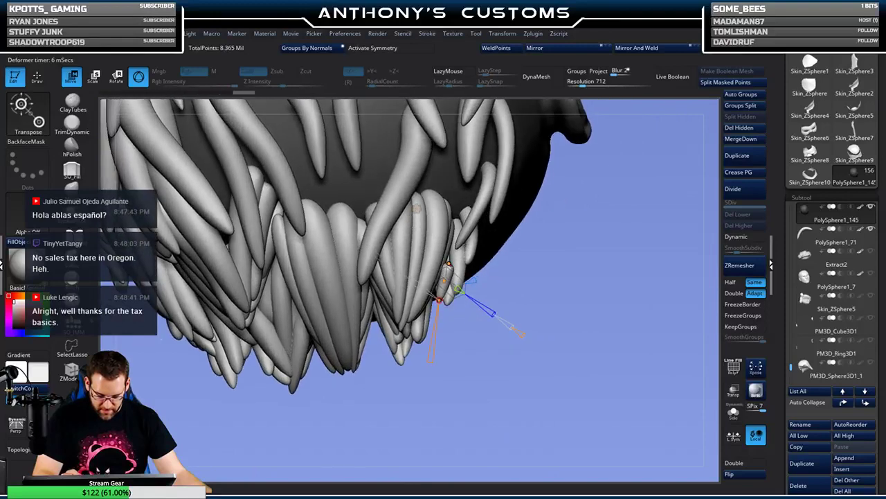
pyautogui.moveTo(574, 254); pyautogui.dragTo(416, 208)
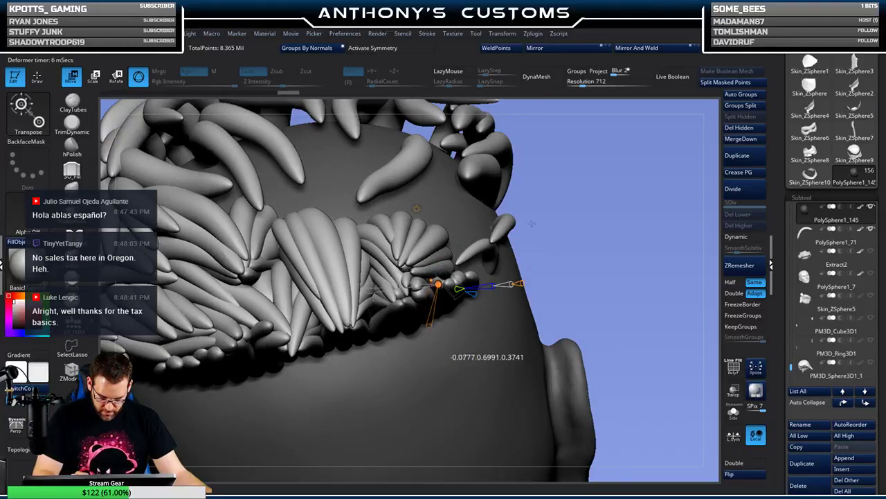
# - Adjust the fifteenth strand's remaining curve points so it sits down in the gap beside the neighbouring hairline strands
pyautogui.moveTo(532, 223); pyautogui.dragTo(450, 239)
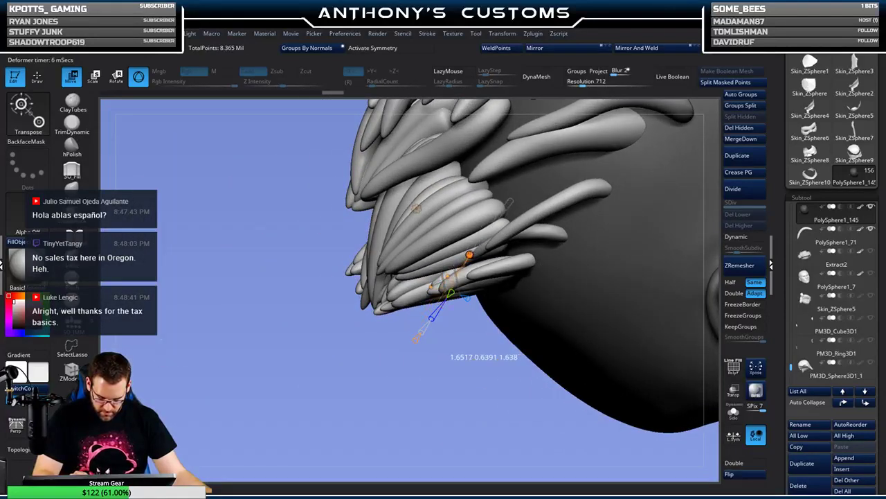
pyautogui.moveTo(510, 202)
pyautogui.mouseDown()
pyautogui.moveTo(517, 258)
pyautogui.moveTo(512, 242)
pyautogui.moveTo(613, 151)
pyautogui.moveTo(612, 170)
pyautogui.mouseUp()
pyautogui.press('q')
pyautogui.press('w')
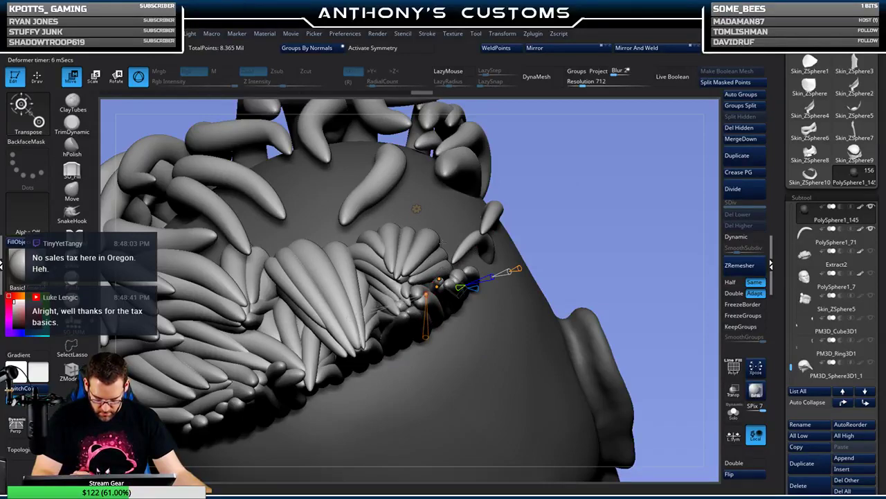
# - Split the fifteenth strand from the head mesh into its own subtool and subdivide it once
pyautogui.press('q')
pyautogui.moveTo(603, 204)
pyautogui.mouseDown()
pyautogui.moveTo(508, 296)
pyautogui.moveTo(508, 283)
pyautogui.mouseUp()
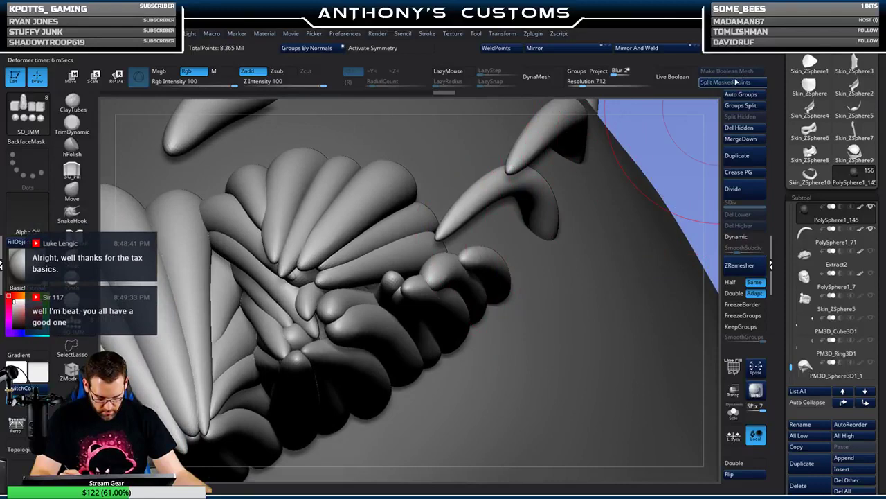
pyautogui.click(733, 188)
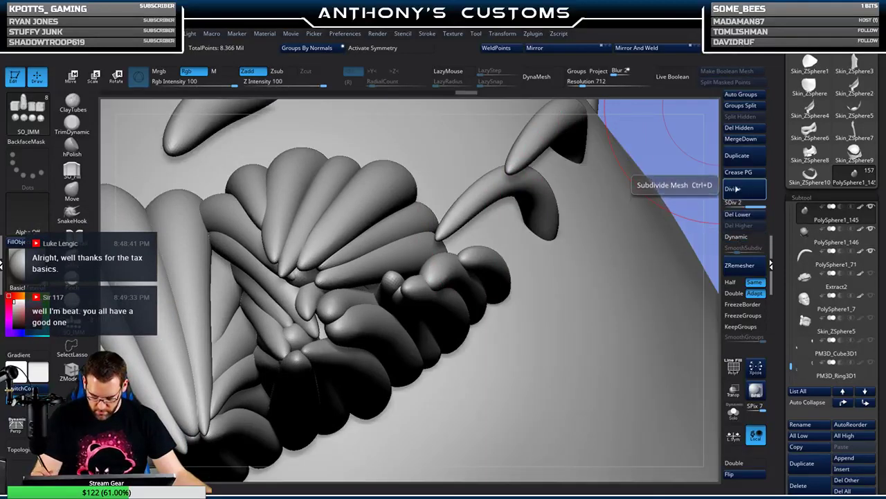
# - Select the curved hairline strand just beneath the fan-shaped lock and thicken it with the Inflat brush at Z Intensity 10
pyautogui.moveTo(494, 232); pyautogui.dragTo(378, 301)
pyautogui.click(372, 310)
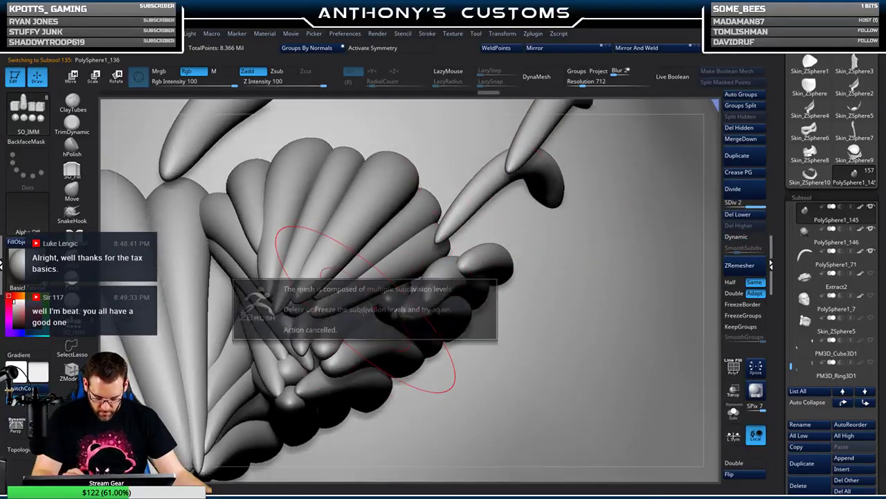
pyautogui.click(72, 191)
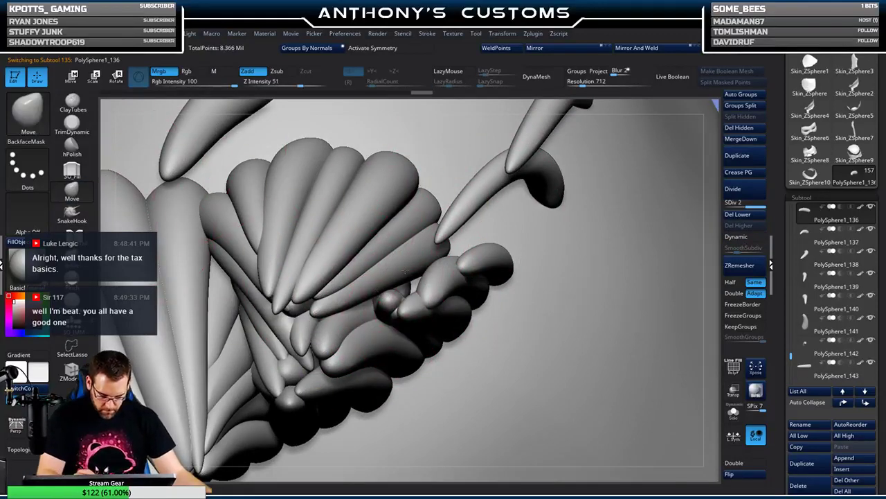
pyautogui.moveTo(415, 277); pyautogui.dragTo(367, 296)
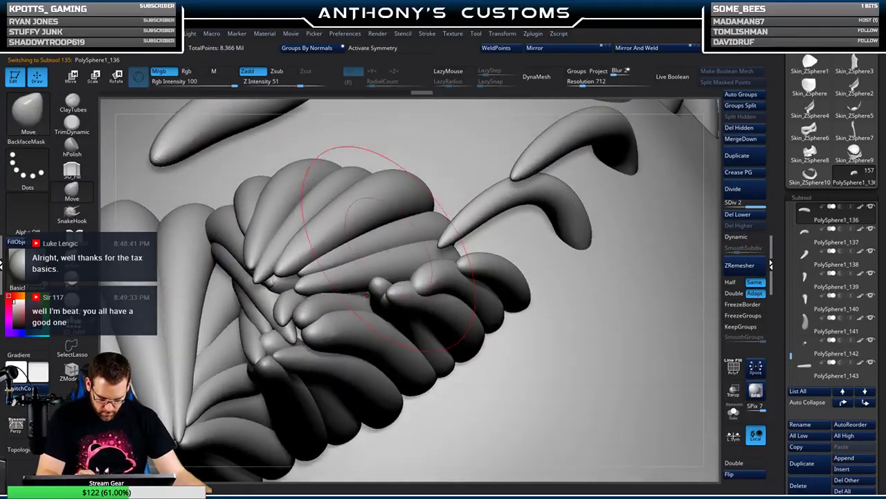
pyautogui.press('b')
pyautogui.press('i')
pyautogui.press('n')
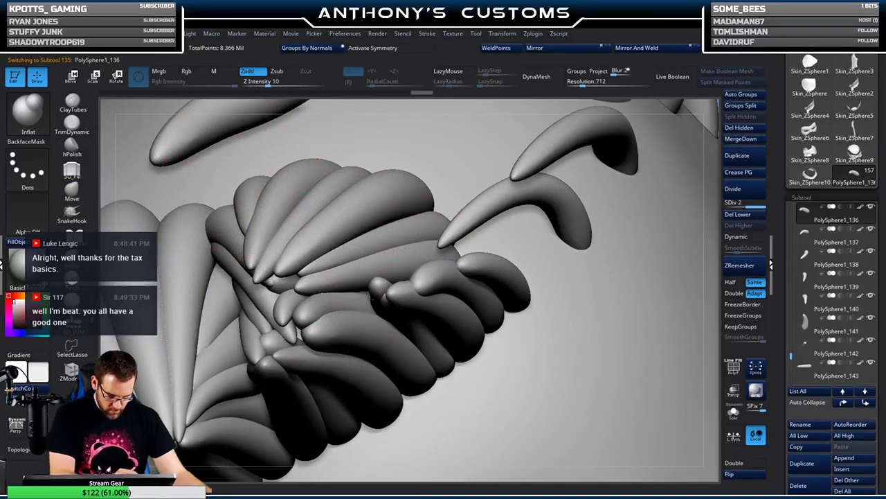
pyautogui.moveTo(436, 246); pyautogui.dragTo(403, 303)
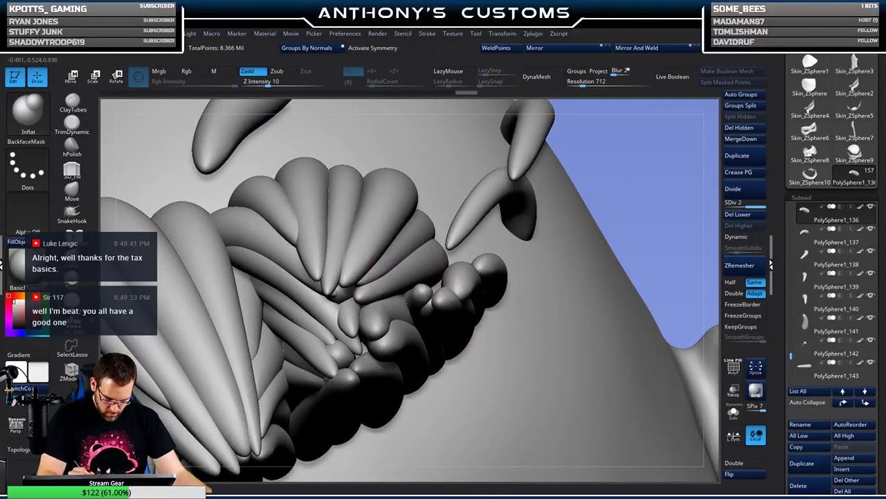
pyautogui.moveTo(445, 191)
pyautogui.mouseDown(button='right')
pyautogui.moveTo(471, 211)
pyautogui.moveTo(425, 280)
pyautogui.mouseUp(button='right')
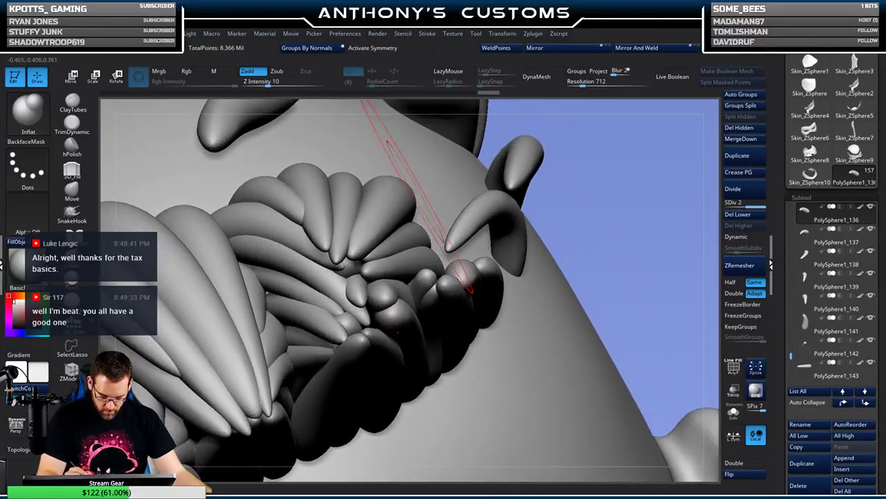
# - Switch to the Move brush and select the thirteenth strand beneath the fan-shaped lock for adjustment
pyautogui.click(71, 194)
pyautogui.keyDown('alt'); pyautogui.click(385, 251); pyautogui.keyUp('alt')
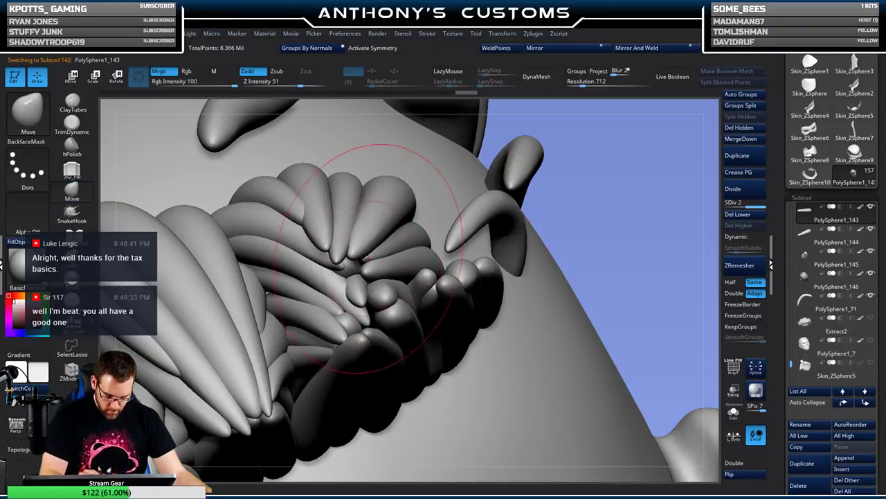
pyautogui.moveTo(589, 165)
pyautogui.mouseDown(button='right')
pyautogui.moveTo(621, 256)
pyautogui.moveTo(591, 186)
pyautogui.moveTo(685, 154)
pyautogui.mouseUp(button='right')
pyautogui.rightClick(574, 221)
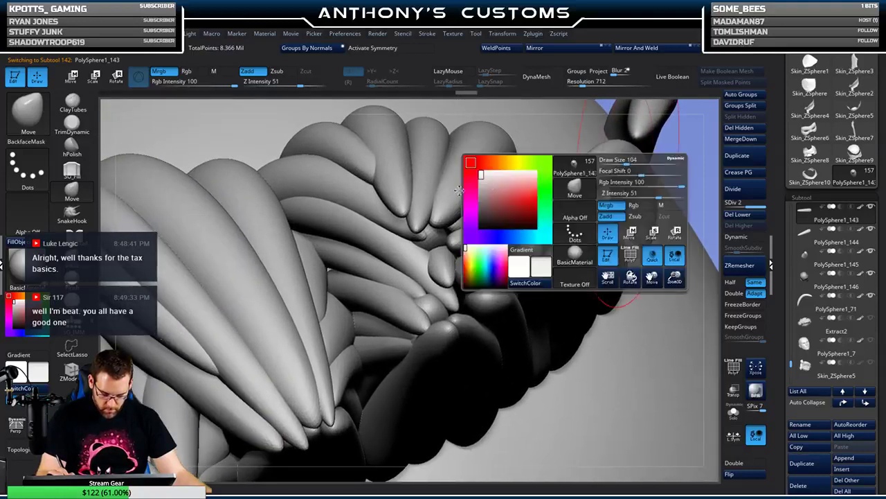
# - Frame the whole head and examine the overall hairstyle from the front and the side
pyautogui.keyDown('alt'); pyautogui.click(338, 283); pyautogui.keyUp('alt')
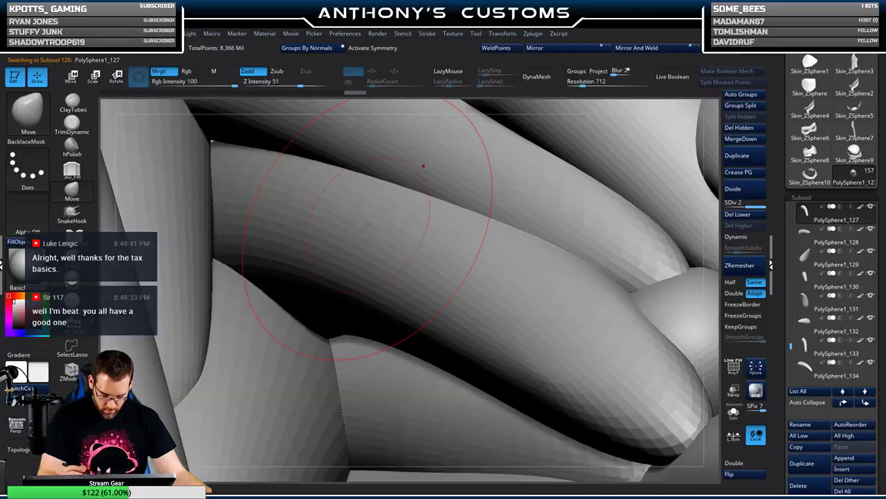
pyautogui.press('f')
pyautogui.keyDown('shift'); pyautogui.moveTo(626, 180); pyautogui.dragTo(607, 199); pyautogui.keyUp('shift')
pyautogui.moveTo(605, 243); pyautogui.dragTo(540, 200)
pyautogui.moveTo(575, 199); pyautogui.dragTo(588, 161)
pyautogui.moveTo(588, 205); pyautogui.dragTo(583, 271)
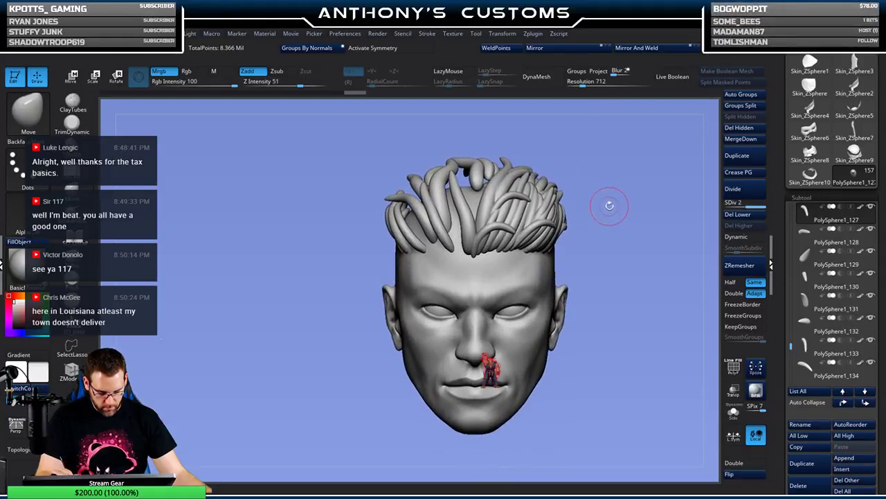
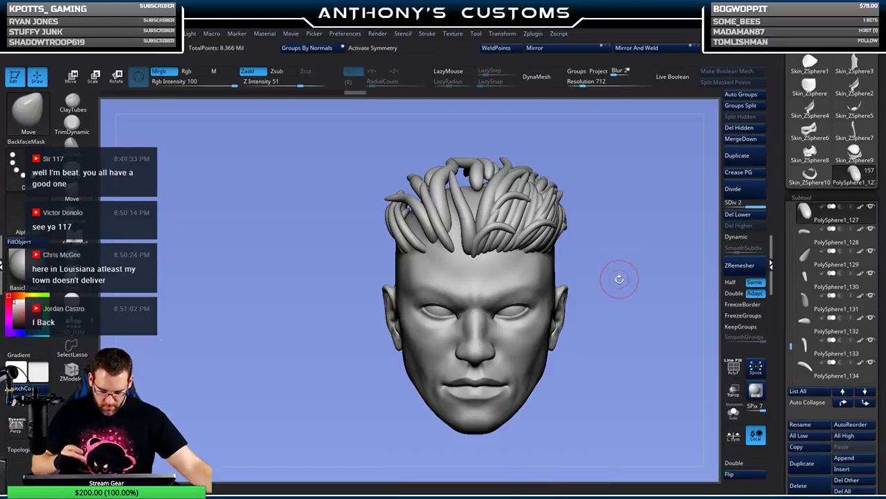
pyautogui.moveTo(600, 305); pyautogui.dragTo(638, 290)
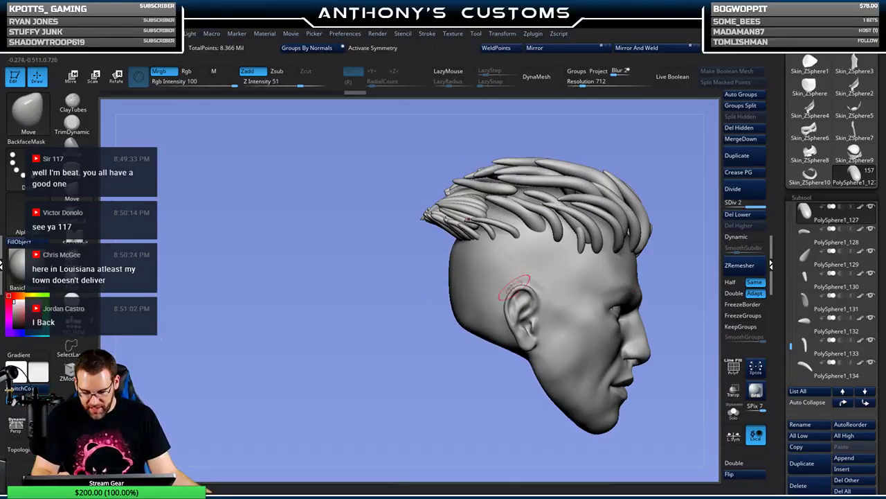
# - Select the head mesh with the SO_IMM brush and insert a sixteenth strand at the hairline beneath the fan-shaped lock
pyautogui.moveTo(554, 274)
pyautogui.mouseDown()
pyautogui.moveTo(592, 252)
pyautogui.moveTo(632, 261)
pyautogui.moveTo(564, 291)
pyautogui.moveTo(556, 273)
pyautogui.moveTo(556, 365)
pyautogui.moveTo(630, 277)
pyautogui.moveTo(592, 292)
pyautogui.moveTo(599, 266)
pyautogui.moveTo(580, 263)
pyautogui.moveTo(606, 260)
pyautogui.moveTo(609, 242)
pyautogui.moveTo(601, 258)
pyautogui.moveTo(589, 233)
pyautogui.moveTo(571, 225)
pyautogui.mouseUp()
pyautogui.click(72, 325)
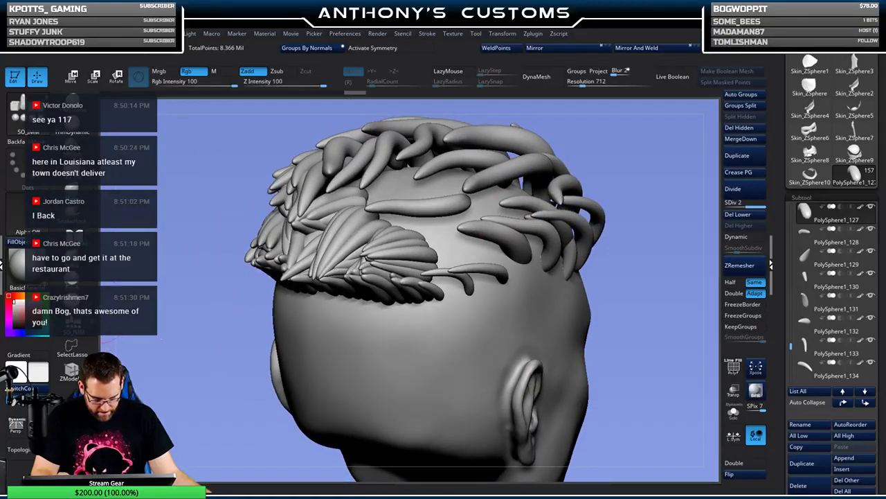
pyautogui.hotkey('shift', 'f')
pyautogui.hotkey('shift', 'f')
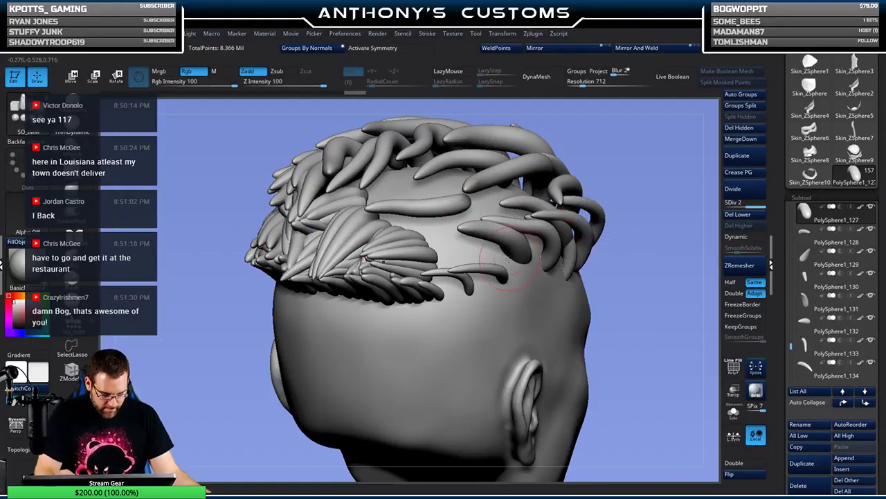
pyautogui.keyDown('alt'); pyautogui.click(457, 293); pyautogui.keyUp('alt')
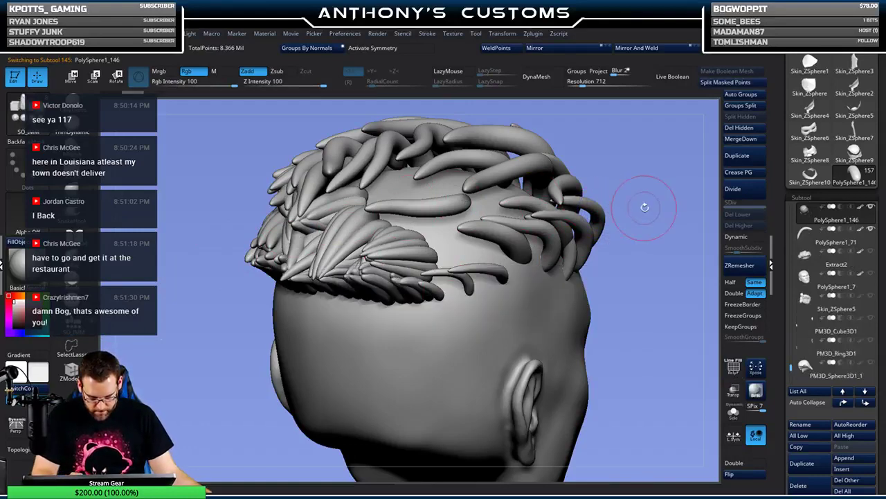
pyautogui.moveTo(643, 205)
pyautogui.mouseDown()
pyautogui.moveTo(643, 193)
pyautogui.moveTo(451, 293)
pyautogui.mouseUp()
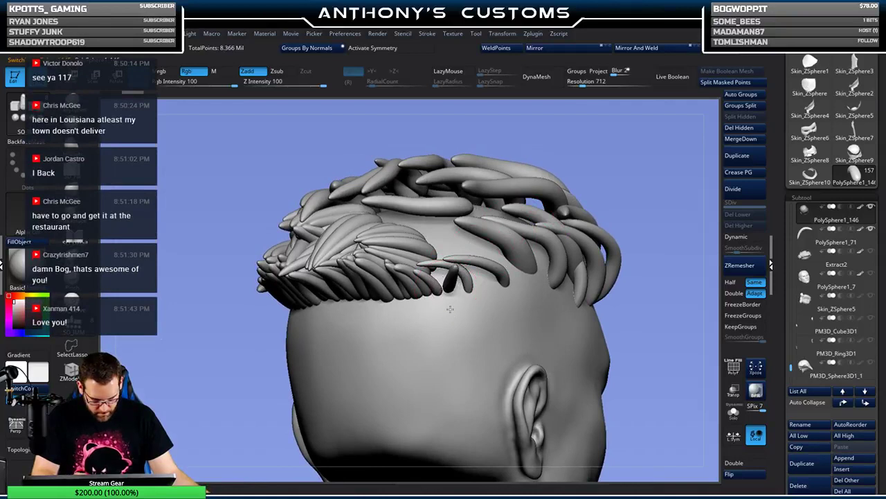
pyautogui.moveTo(450, 309); pyautogui.dragTo(450, 310)
# - Apply a Bend Curve deformer to the sixteenth strand and curve it back along the hairline beside its neighbours
pyautogui.press('w')
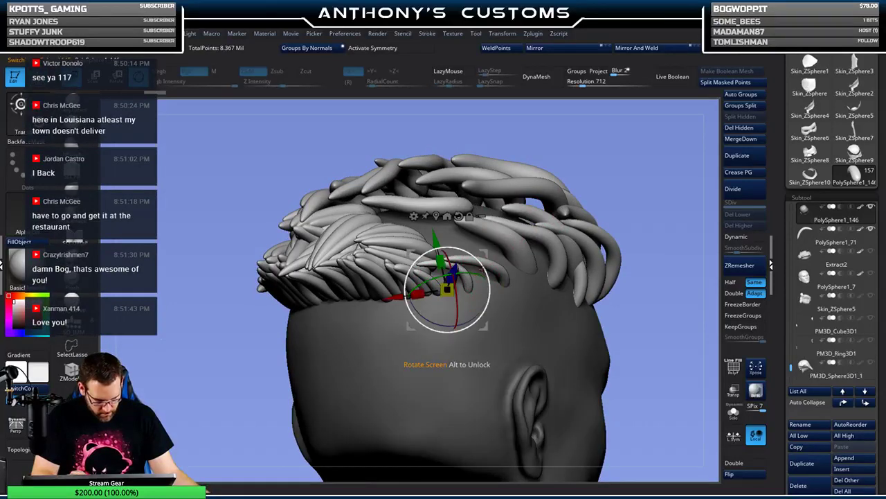
pyautogui.click(414, 216)
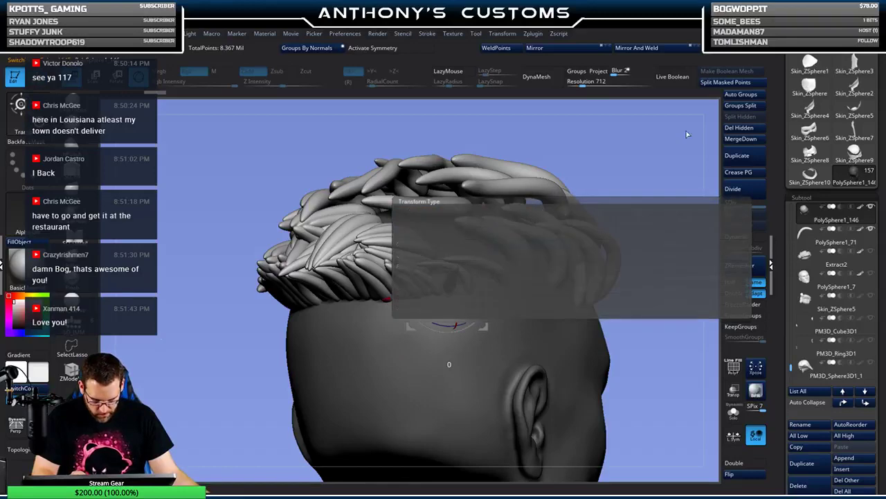
pyautogui.moveTo(665, 169); pyautogui.dragTo(512, 211)
pyautogui.click(451, 303)
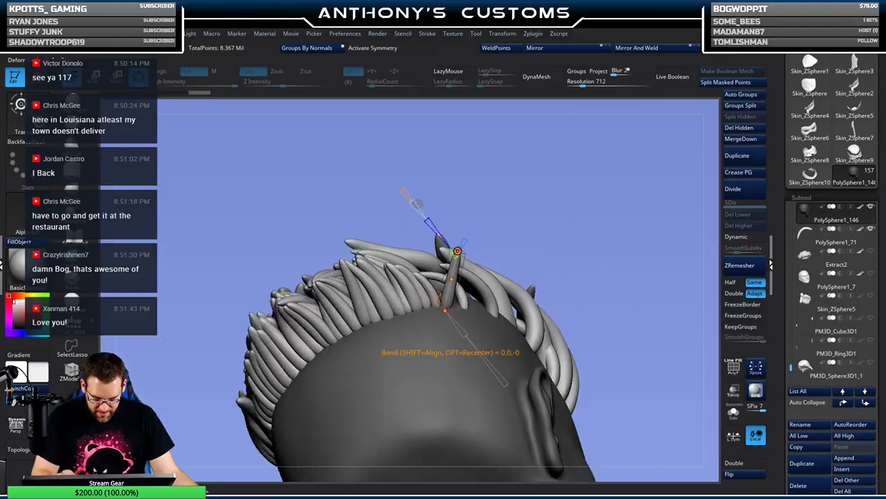
pyautogui.moveTo(426, 258)
pyautogui.mouseDown()
pyautogui.moveTo(442, 282)
pyautogui.moveTo(414, 261)
pyautogui.mouseUp()
pyautogui.moveTo(564, 234); pyautogui.dragTo(557, 357)
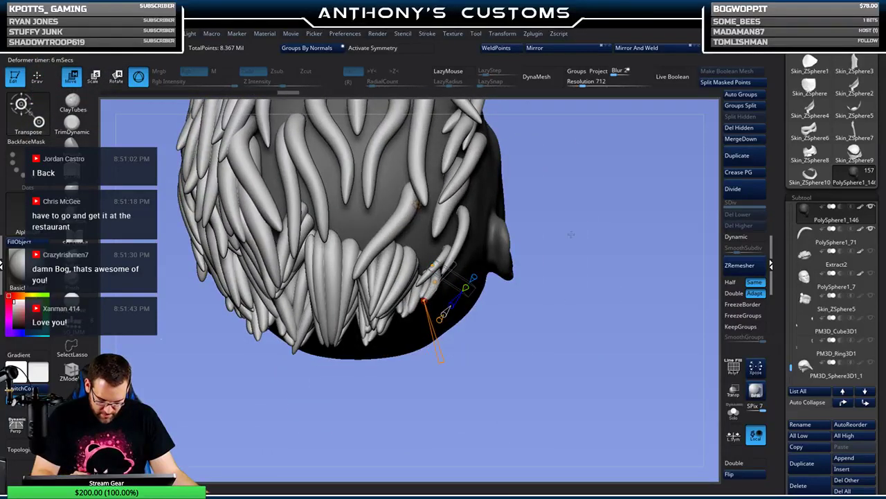
pyautogui.moveTo(548, 253); pyautogui.dragTo(557, 295)
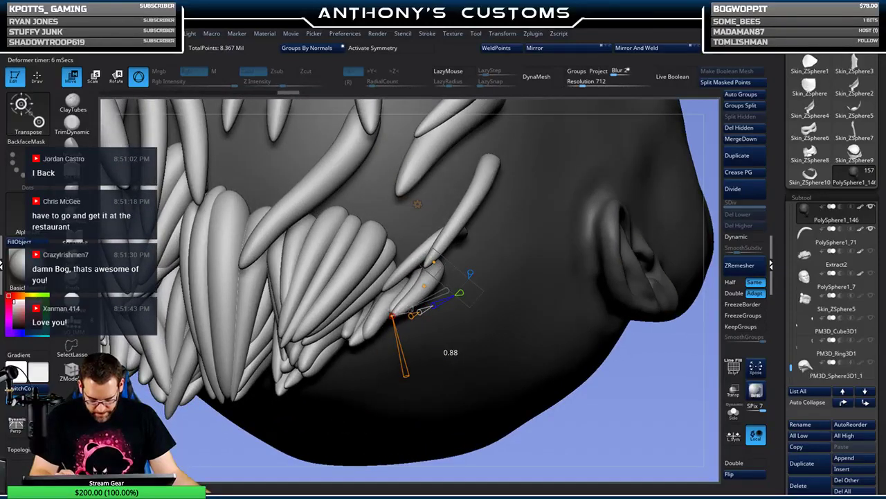
# - Split the sixteenth strand from the head mesh into its own subtool and subdivide it once
pyautogui.press('q')
pyautogui.moveTo(643, 431)
pyautogui.mouseDown()
pyautogui.moveTo(612, 246)
pyautogui.moveTo(644, 246)
pyautogui.mouseUp()
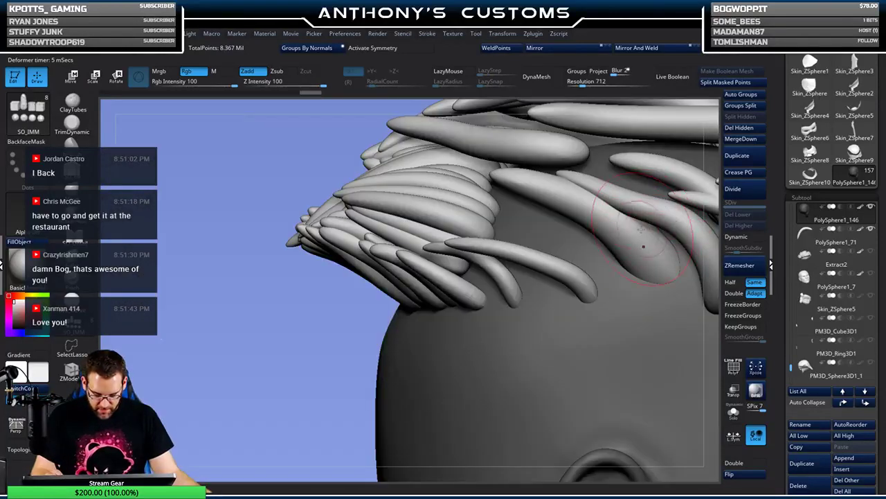
pyautogui.moveTo(567, 225); pyautogui.dragTo(583, 253, button='right')
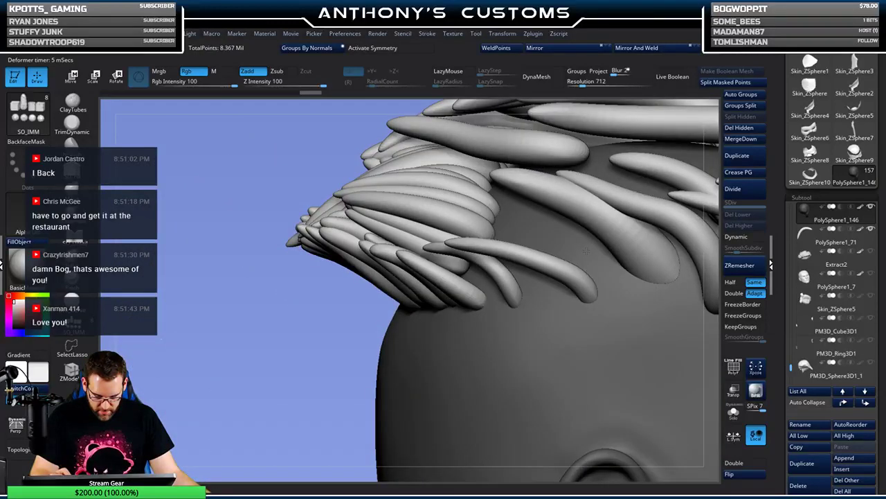
pyautogui.click(736, 190)
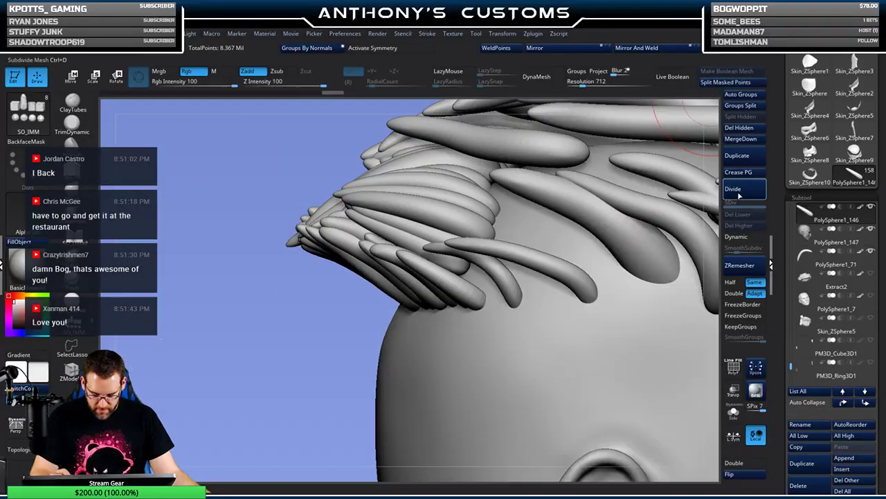
# - Insert a seventeenth strand into the head mesh beside the sixteenth at the hairline and give it a Bend Curve deformer
pyautogui.keyDown('alt'); pyautogui.click(496, 304); pyautogui.keyUp('alt')
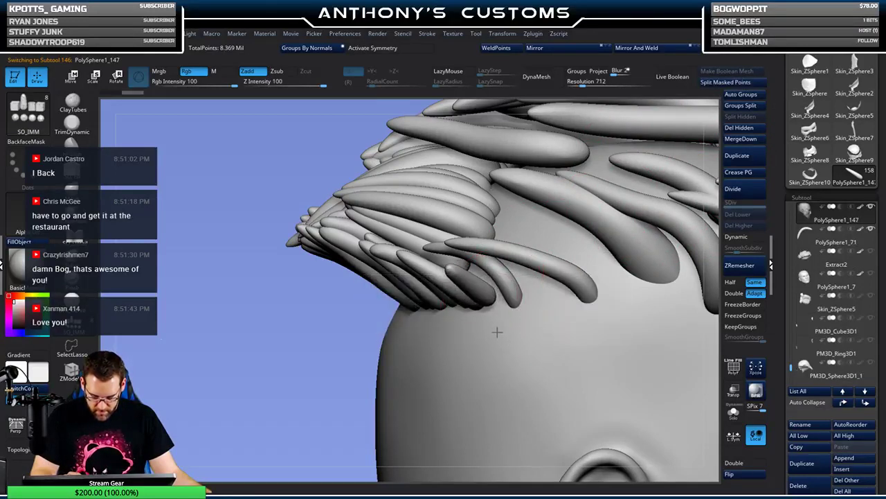
pyautogui.press('w')
pyautogui.moveTo(493, 374); pyautogui.dragTo(493, 443)
pyautogui.click(455, 232)
pyautogui.click(553, 257)
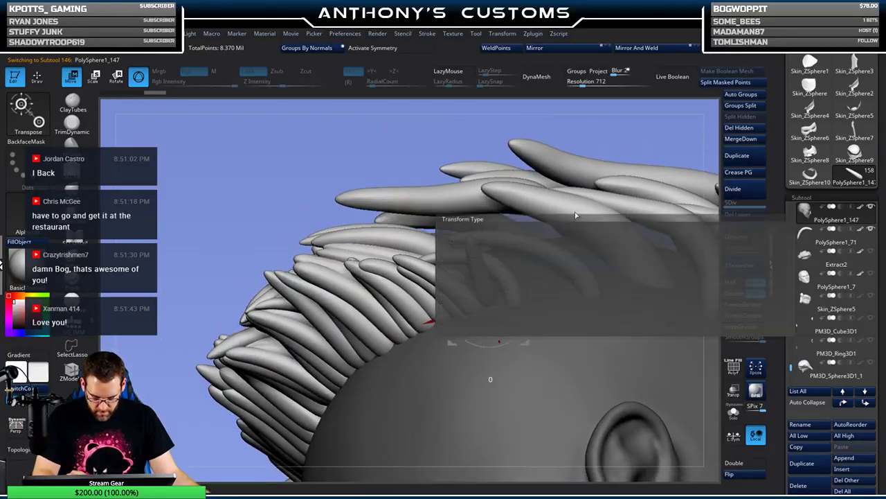
# - Bend the seventeenth strand back along the hairline, aligning its tip with the neighbouring strands from the side and back
pyautogui.moveTo(589, 153); pyautogui.dragTo(588, 123)
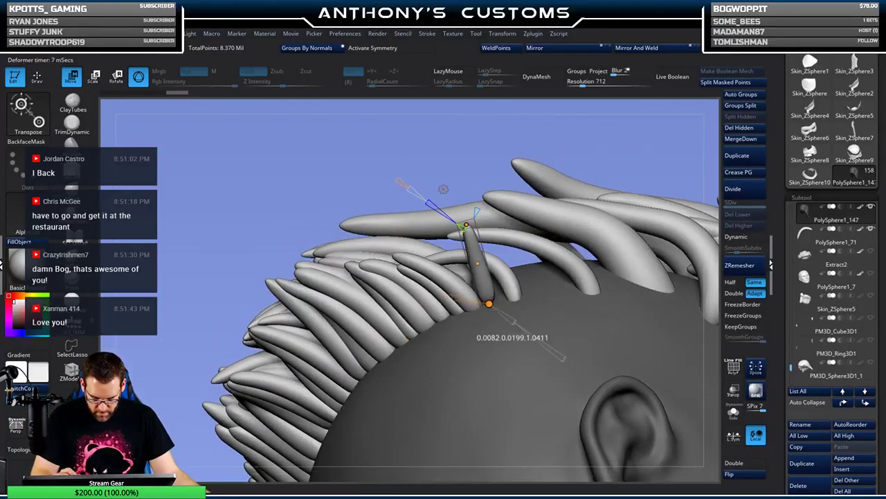
pyautogui.moveTo(443, 159); pyautogui.dragTo(495, 161)
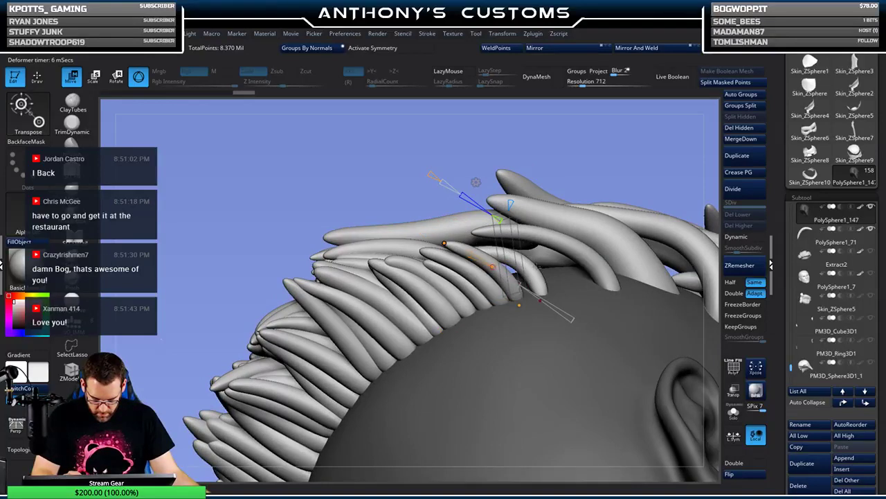
pyautogui.moveTo(495, 161); pyautogui.dragTo(495, 115)
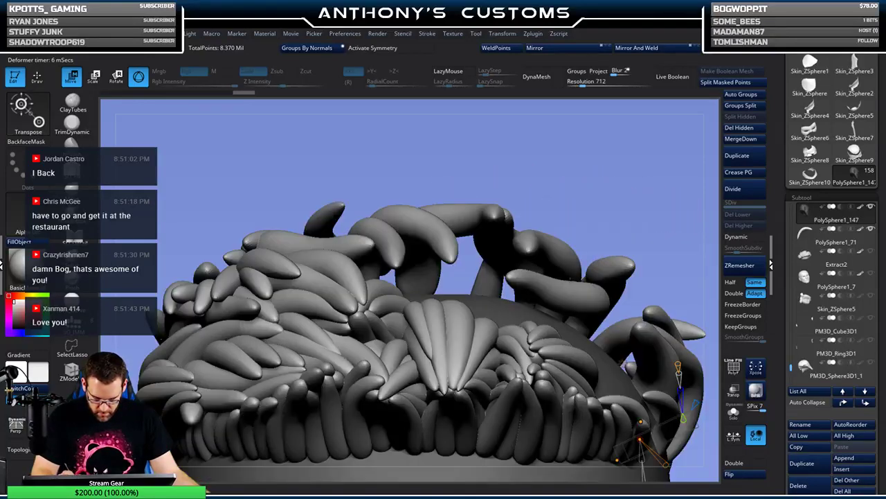
pyautogui.moveTo(665, 346)
pyautogui.mouseDown()
pyautogui.moveTo(633, 286)
pyautogui.moveTo(634, 303)
pyautogui.mouseUp()
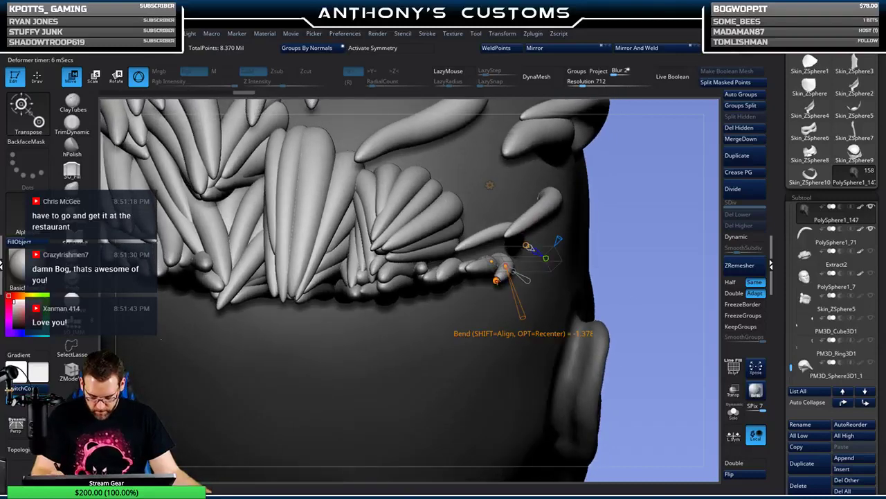
pyautogui.moveTo(628, 259)
pyautogui.mouseDown()
pyautogui.moveTo(640, 216)
pyautogui.moveTo(611, 242)
pyautogui.mouseUp()
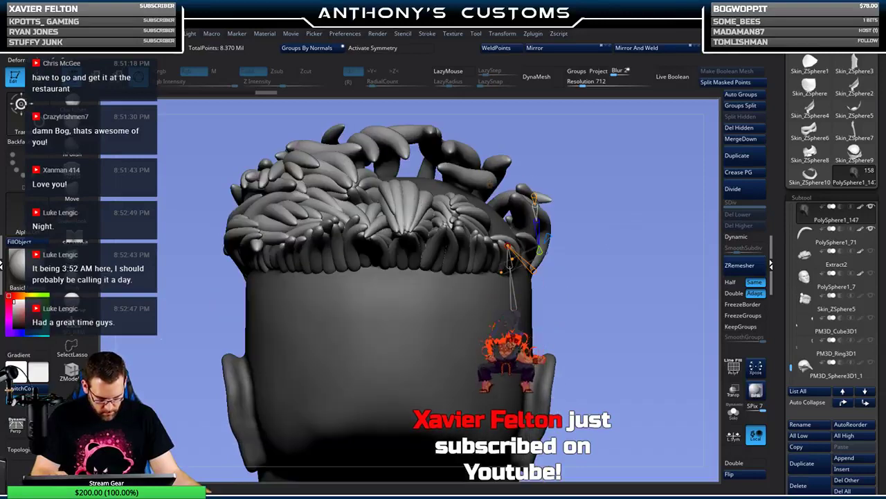
pyautogui.moveTo(608, 257)
pyautogui.keyDown('alt'); pyautogui.mouseDown()
pyautogui.moveTo(621, 270)
pyautogui.moveTo(619, 254)
pyautogui.moveTo(582, 298)
pyautogui.moveTo(615, 306)
pyautogui.moveTo(590, 315)
pyautogui.moveTo(621, 271)
pyautogui.moveTo(616, 238)
pyautogui.moveTo(621, 251)
pyautogui.mouseUp(); pyautogui.keyUp('alt')
# - Split the seventeenth strand from the head mesh into its own subtool and subdivide it once
pyautogui.press('q')
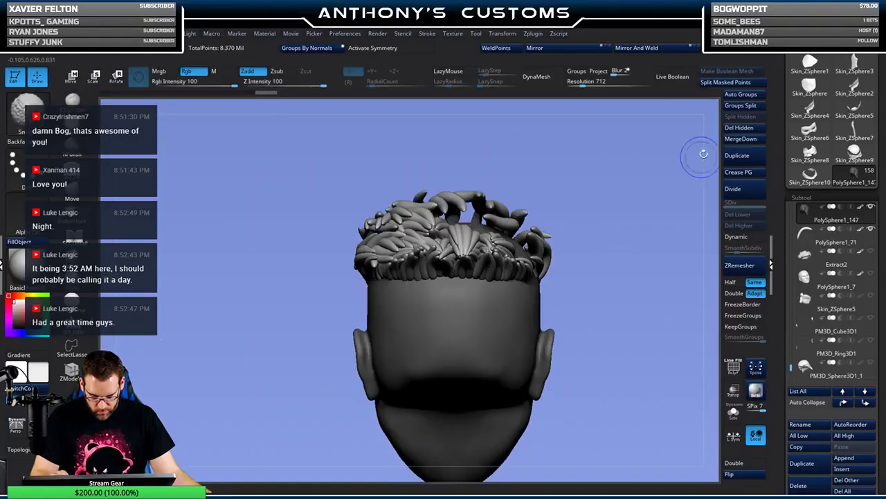
pyautogui.click(743, 83)
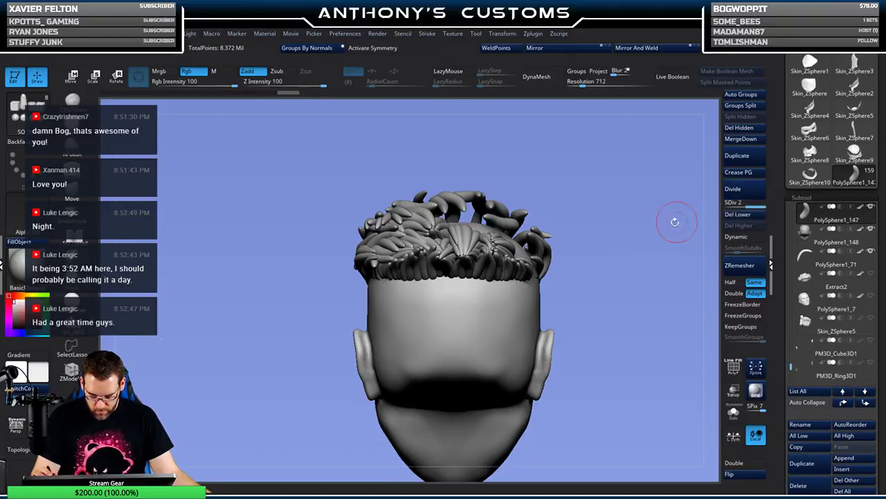
# - Select the head mesh and insert an eighteenth strand in the gap between the fan-shaped lock and the side strands
pyautogui.moveTo(614, 284); pyautogui.dragTo(613, 222)
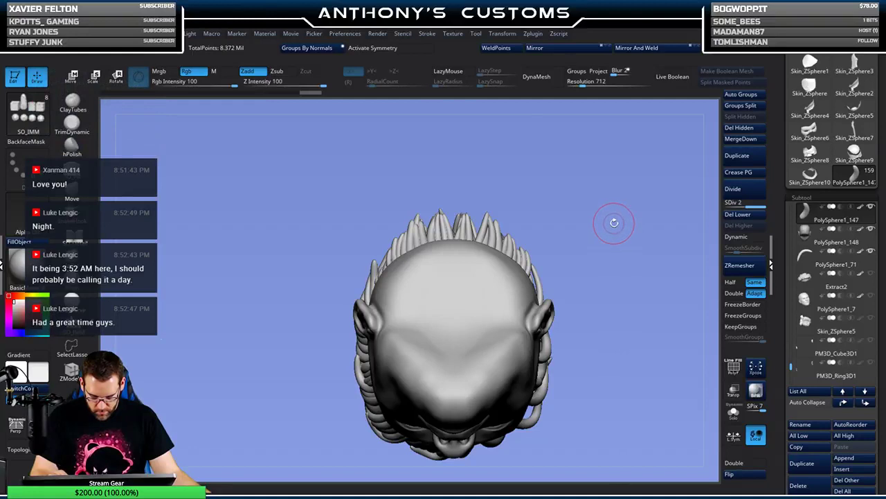
pyautogui.moveTo(613, 227); pyautogui.dragTo(610, 333)
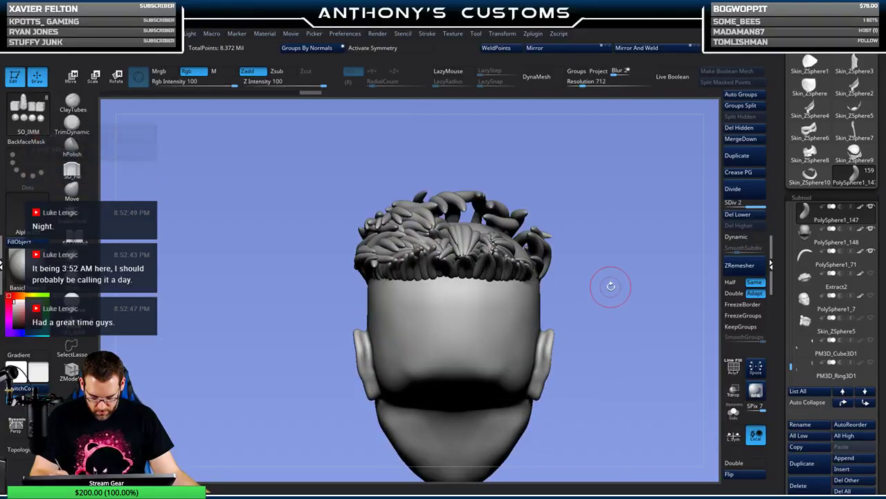
pyautogui.moveTo(611, 289); pyautogui.dragTo(586, 284)
pyautogui.moveTo(666, 191); pyautogui.dragTo(543, 233)
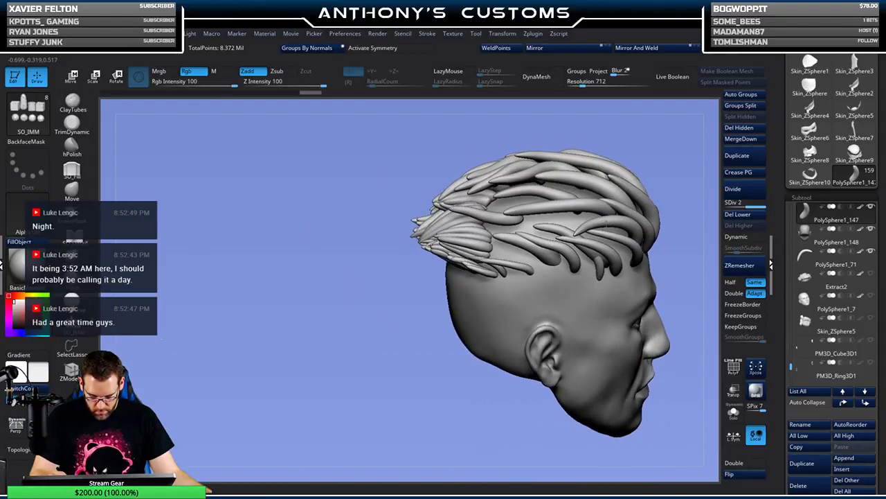
pyautogui.click(509, 256)
pyautogui.click(509, 256)
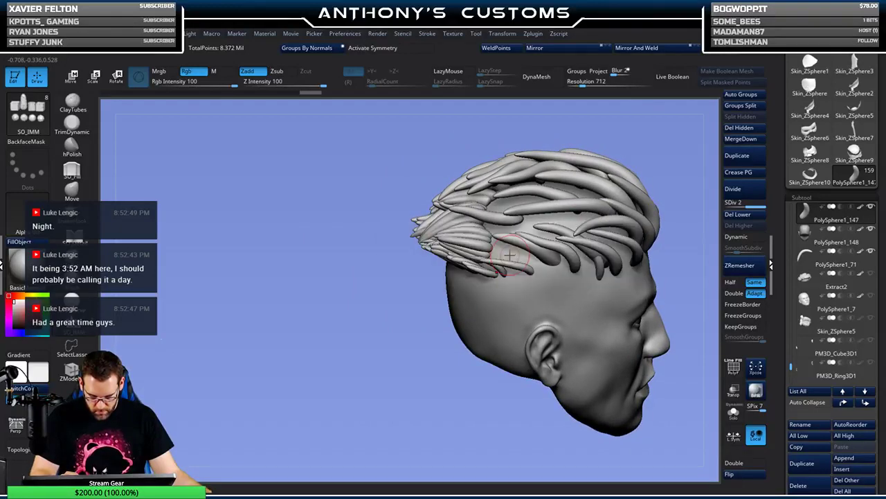
pyautogui.click(509, 256)
pyautogui.click(511, 256)
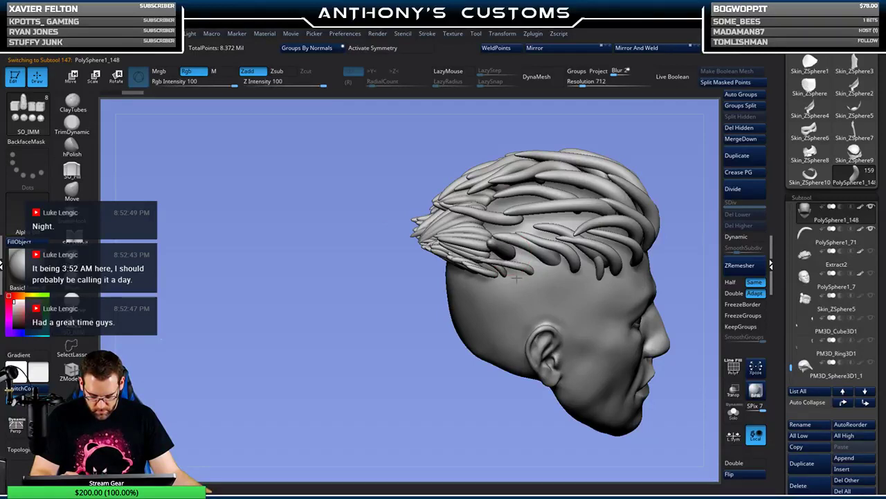
# - Apply Bend Curve to the eighteenth strand and sweep its tip back over the fan-shaped lock
pyautogui.press('w')
pyautogui.click(518, 197)
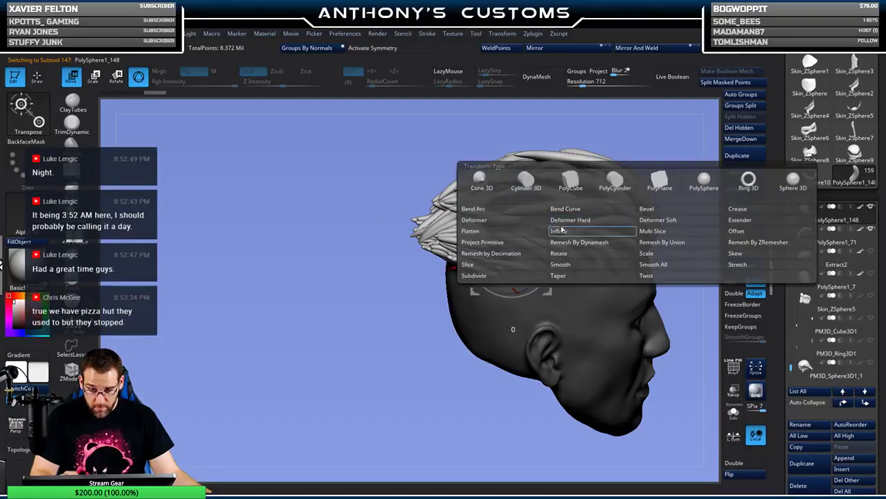
pyautogui.click(563, 209)
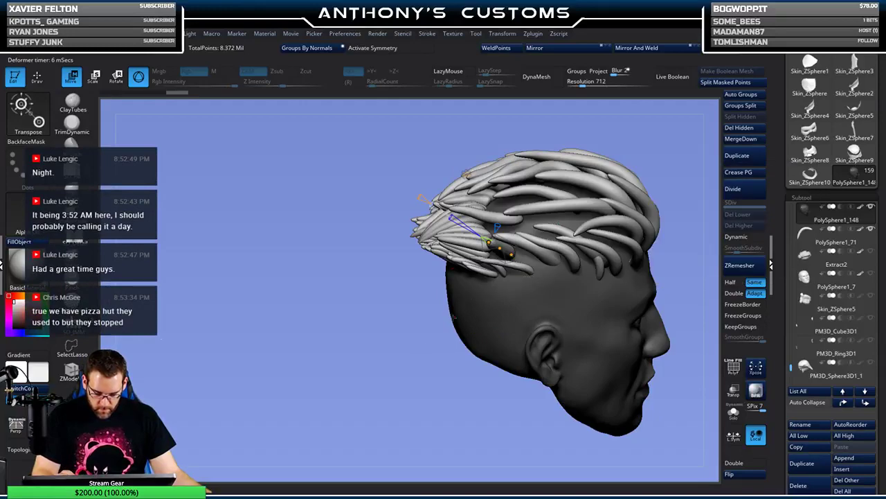
pyautogui.keyDown('alt'); pyautogui.moveTo(405, 374); pyautogui.dragTo(336, 394); pyautogui.keyUp('alt')
pyautogui.moveTo(648, 205); pyautogui.dragTo(645, 194)
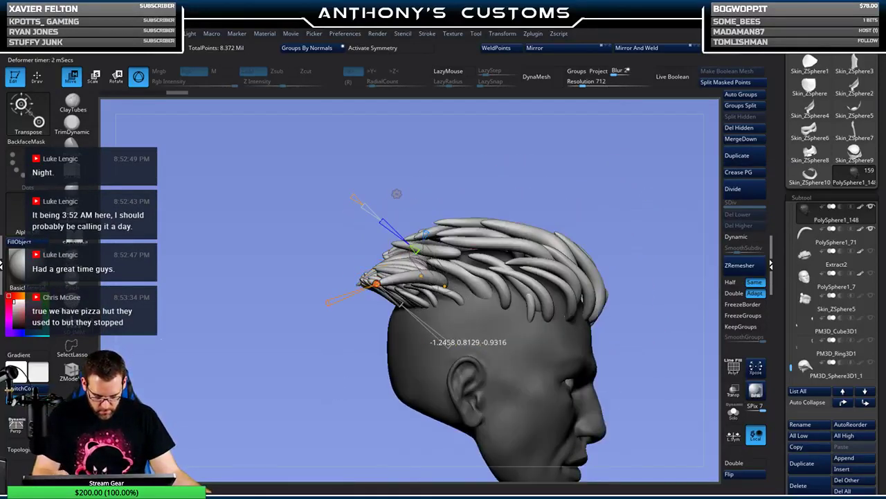
pyautogui.moveTo(615, 182); pyautogui.dragTo(550, 267)
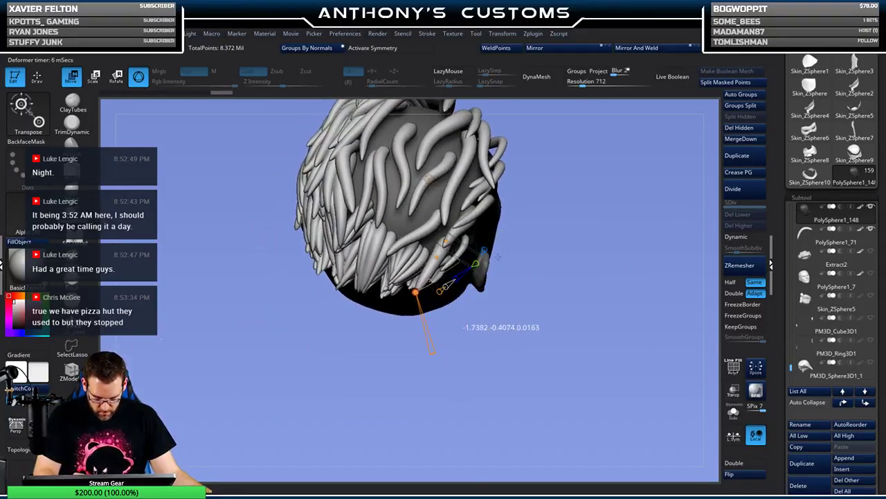
pyautogui.moveTo(570, 258); pyautogui.dragTo(519, 226)
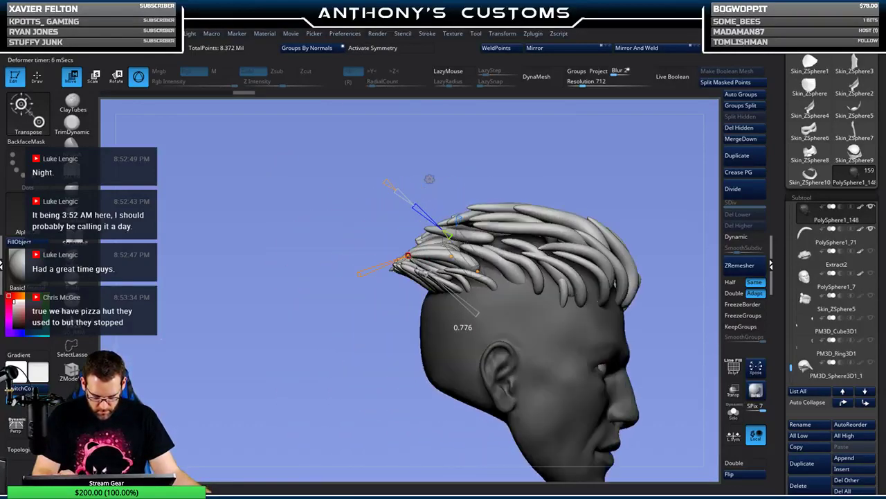
pyautogui.moveTo(401, 291); pyautogui.dragTo(549, 286)
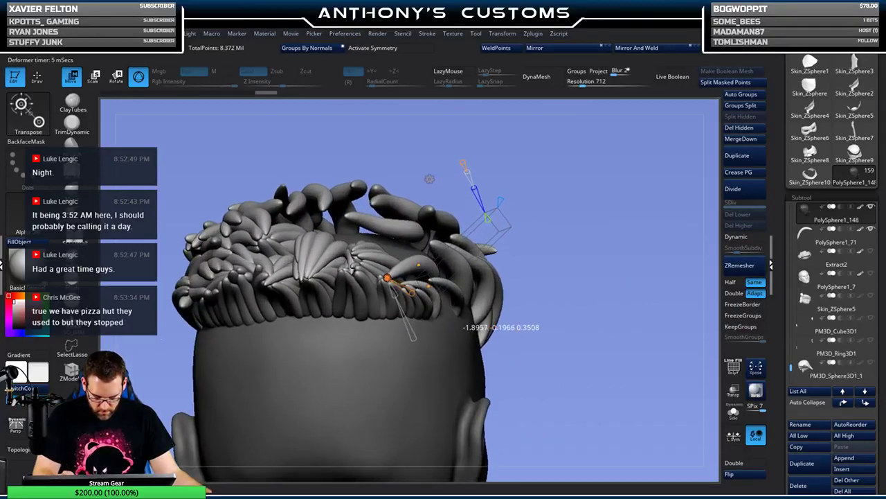
# - Refine the eighteenth strand's bend between the fan-shaped lock and the side strands, fitting its curve from the back, side and top
pyautogui.press('q')
pyautogui.moveTo(561, 245); pyautogui.dragTo(565, 306)
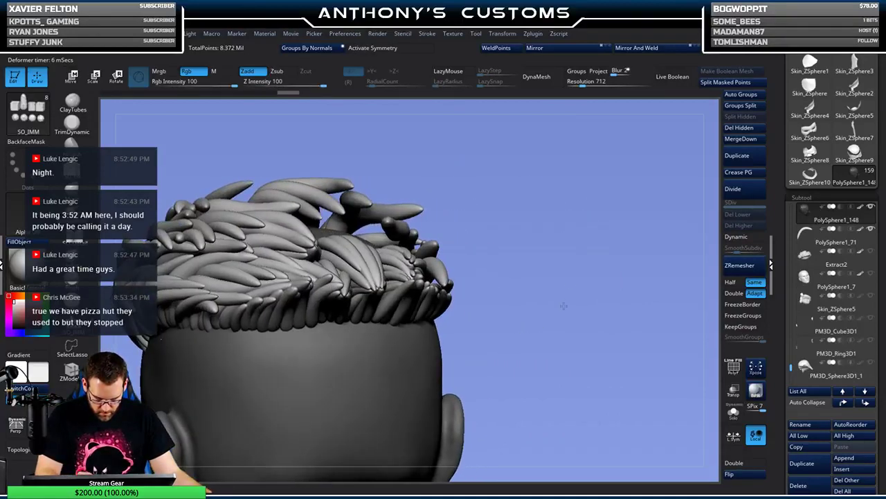
pyautogui.scroll(3, 561, 307)
pyautogui.press('w')
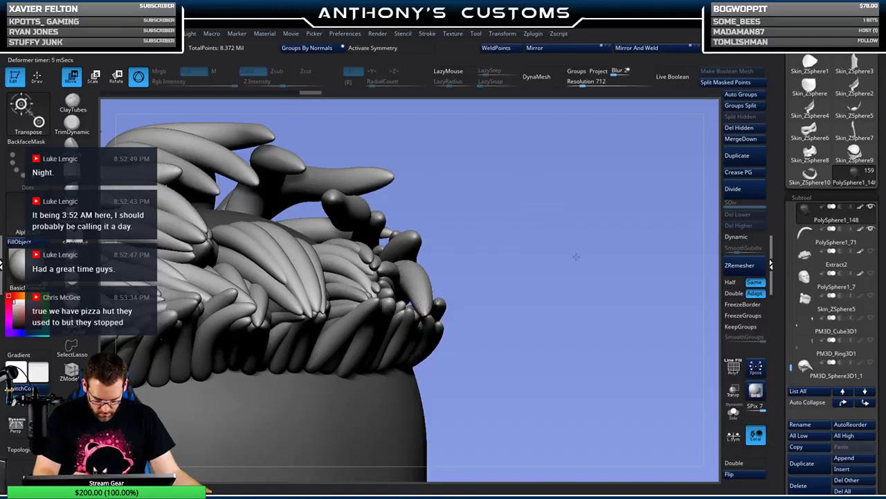
pyautogui.moveTo(576, 256); pyautogui.dragTo(516, 298)
pyautogui.moveTo(462, 230); pyautogui.dragTo(409, 239)
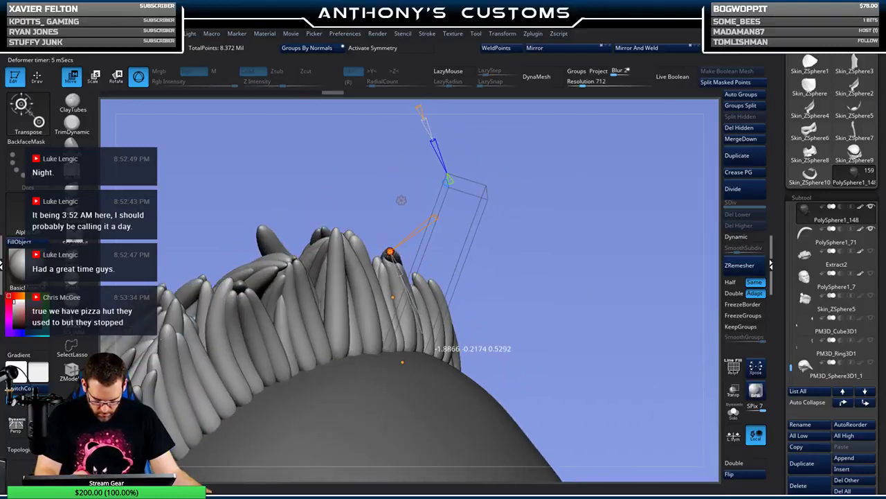
pyautogui.moveTo(510, 194); pyautogui.dragTo(547, 389)
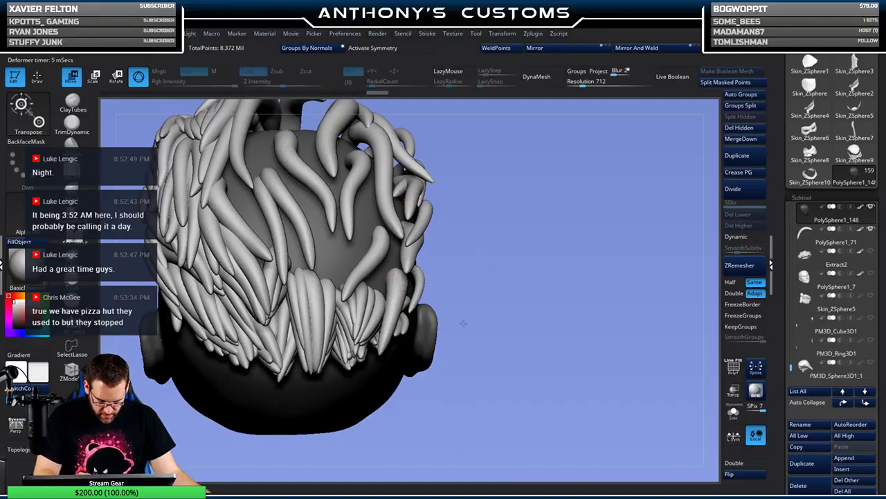
pyautogui.moveTo(463, 324); pyautogui.dragTo(409, 305)
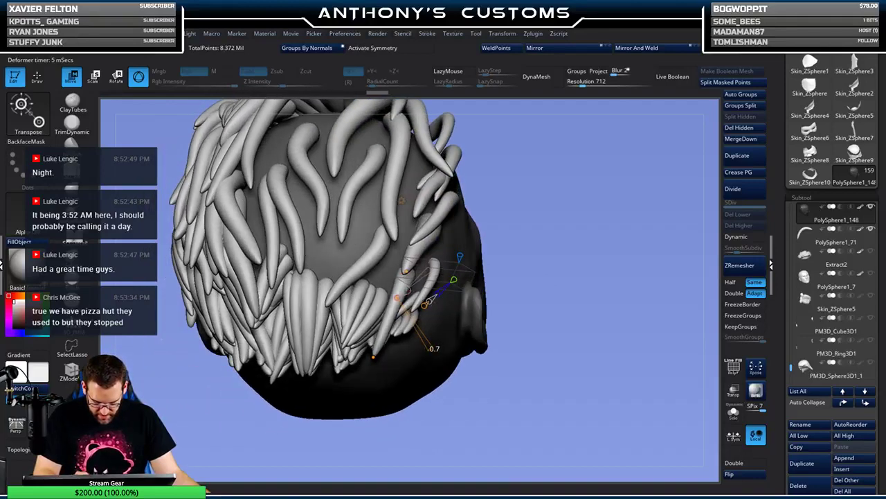
pyautogui.moveTo(547, 218); pyautogui.dragTo(552, 203)
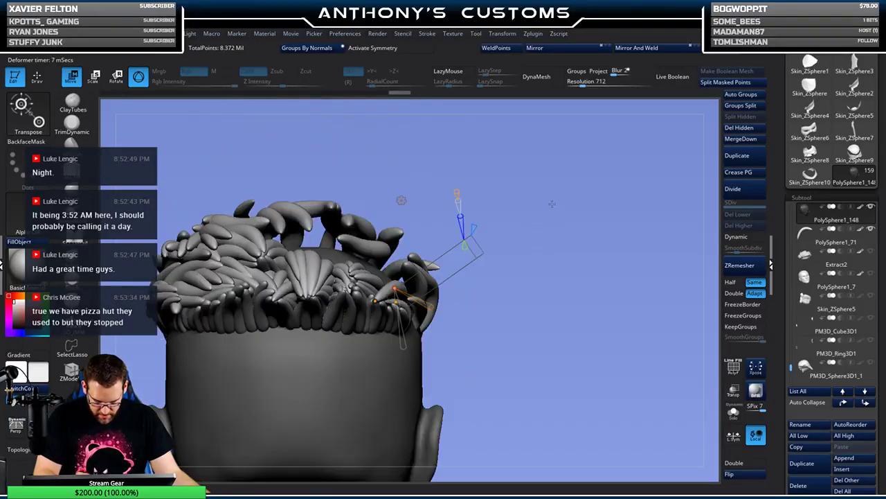
pyautogui.moveTo(548, 263); pyautogui.dragTo(554, 286)
# - Split the eighteenth strand from the head mesh into its own subtool and subdivide it once
pyautogui.press('q')
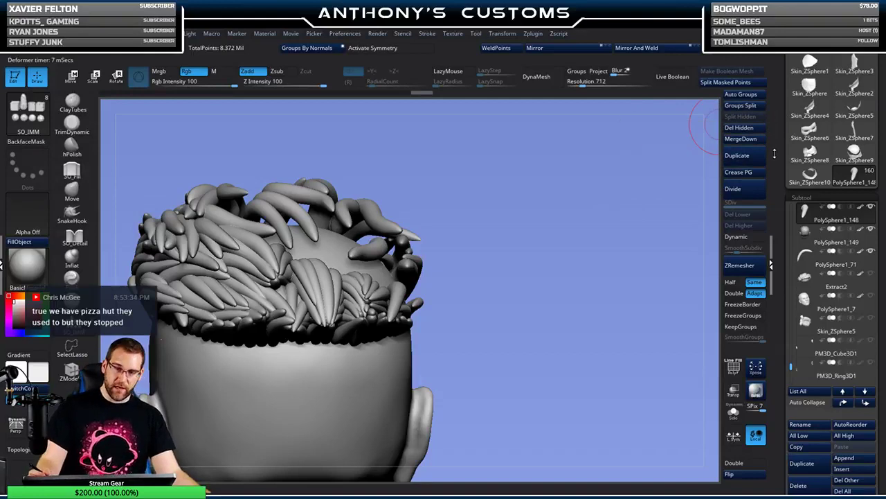
pyautogui.press('shift')
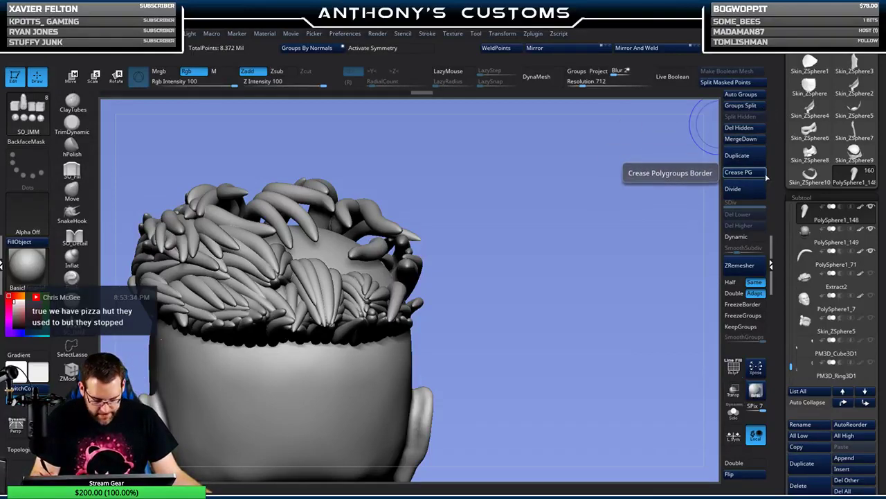
pyautogui.click(733, 188)
pyautogui.moveTo(563, 245)
pyautogui.mouseDown()
pyautogui.moveTo(556, 263)
pyautogui.moveTo(541, 246)
pyautogui.moveTo(530, 277)
pyautogui.moveTo(562, 229)
pyautogui.moveTo(547, 253)
pyautogui.moveTo(563, 235)
pyautogui.moveTo(582, 244)
pyautogui.moveTo(573, 244)
pyautogui.mouseUp()
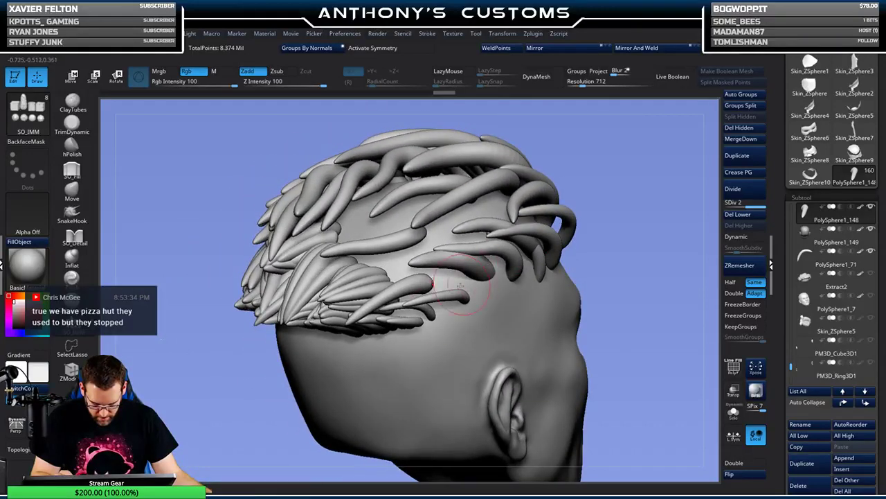
# - Insert a nineteenth strand into the head mesh at the side end of the back hairline and apply Bend Curve to it
pyautogui.click(438, 328)
pyautogui.keyDown('alt'); pyautogui.click(428, 319); pyautogui.keyUp('alt')
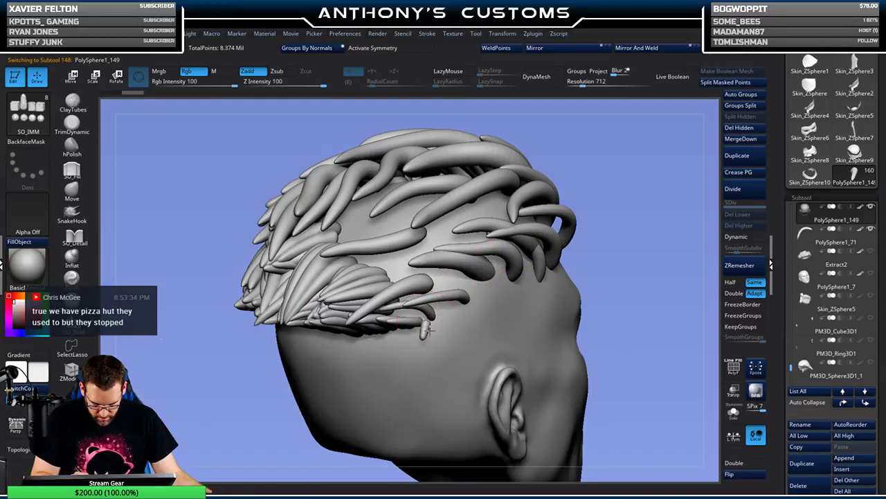
pyautogui.press('w')
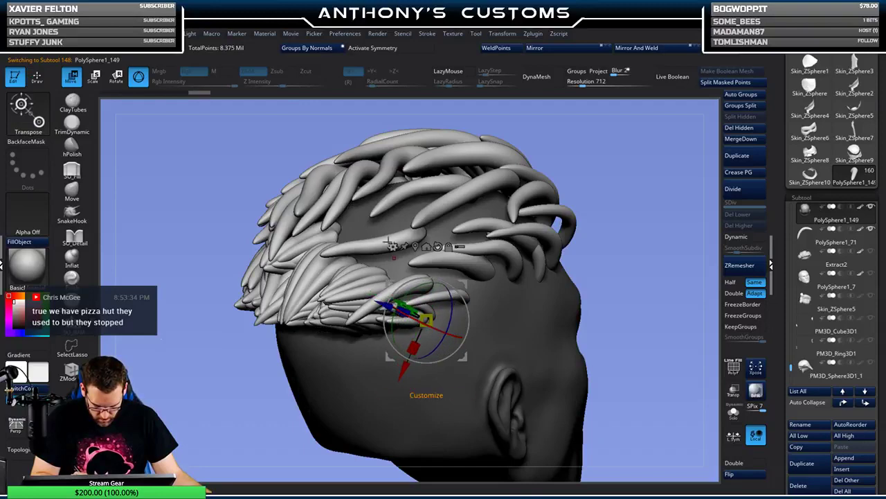
pyautogui.click(392, 246)
pyautogui.click(506, 274)
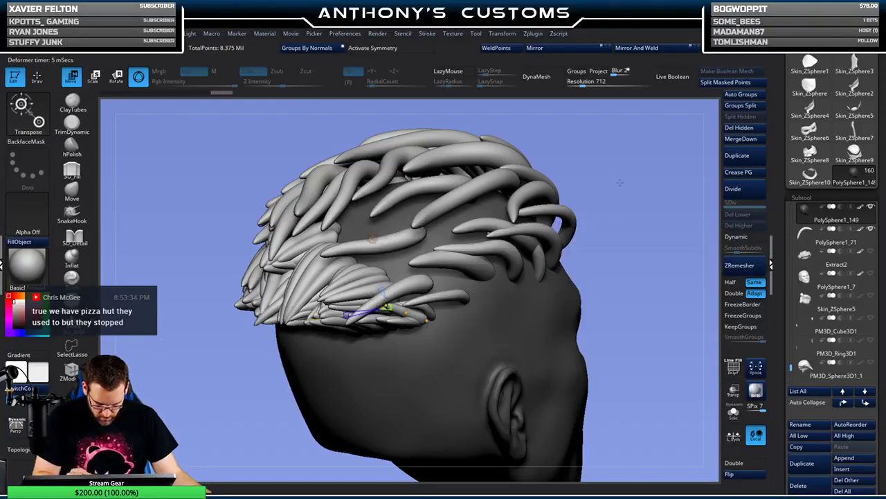
# - Bend the nineteenth strand back along the hairline, tucking its root and tip against the short neighbouring strands
pyautogui.keyDown('ctrl'); pyautogui.moveTo(639, 206); pyautogui.dragTo(554, 222, button='right'); pyautogui.keyUp('ctrl')
pyautogui.moveTo(470, 291); pyautogui.dragTo(469, 302)
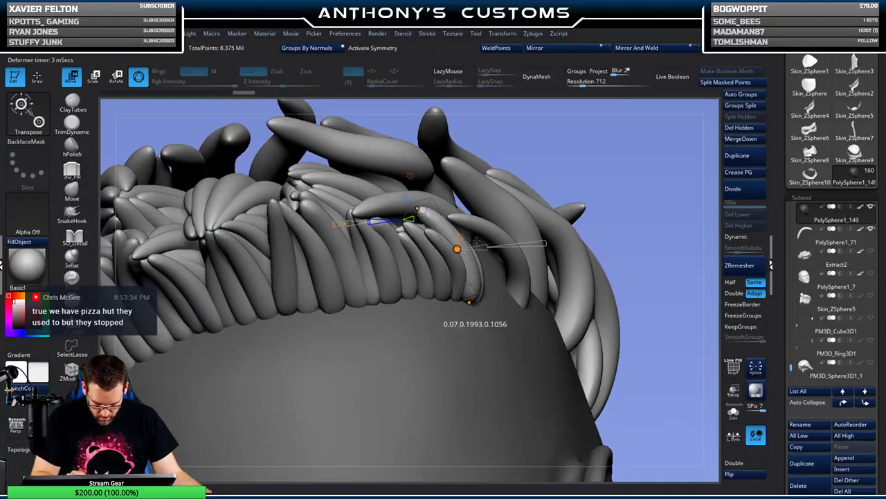
pyautogui.moveTo(471, 302); pyautogui.dragTo(517, 270, button='right')
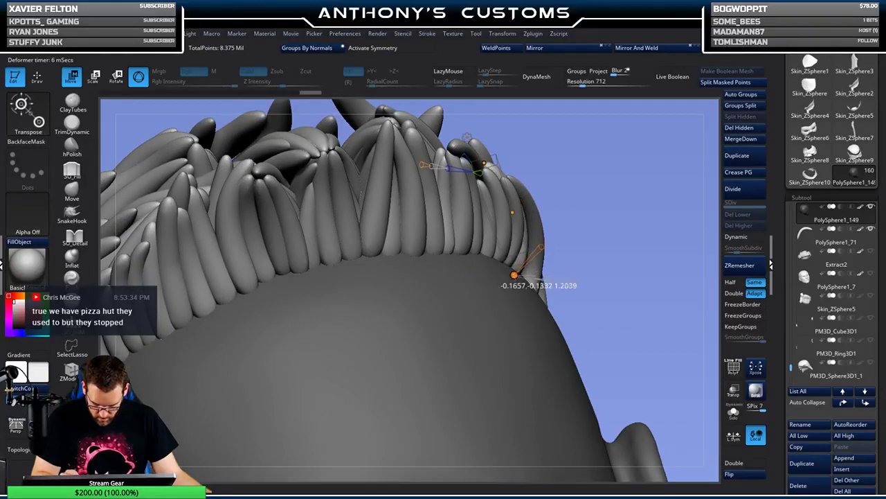
pyautogui.moveTo(514, 275); pyautogui.dragTo(531, 247, button='right')
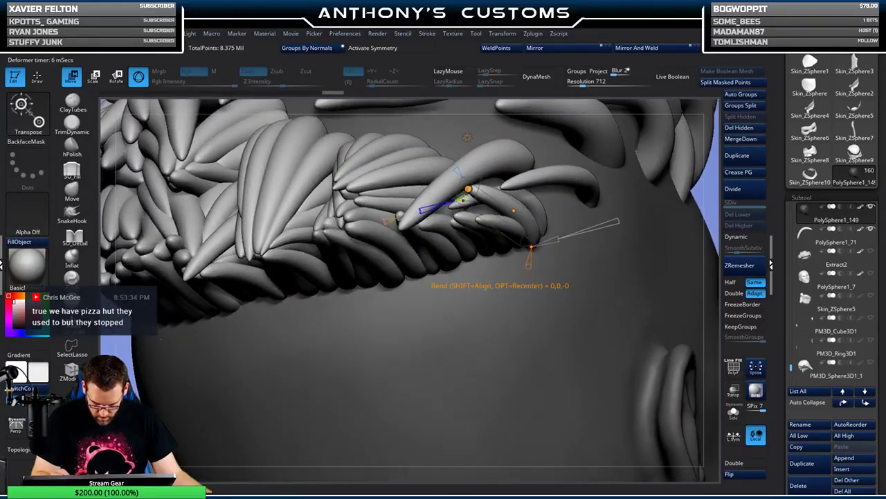
pyautogui.moveTo(468, 189); pyautogui.dragTo(472, 210)
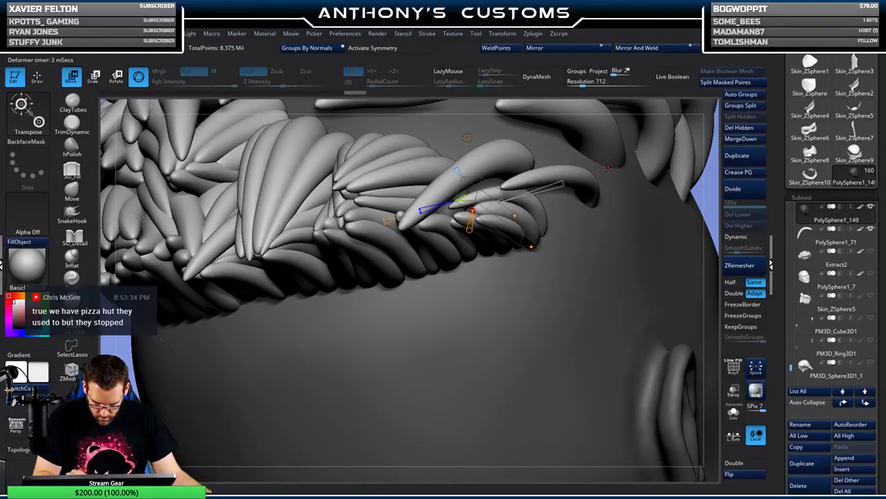
pyautogui.moveTo(472, 210); pyautogui.dragTo(464, 230, button='right')
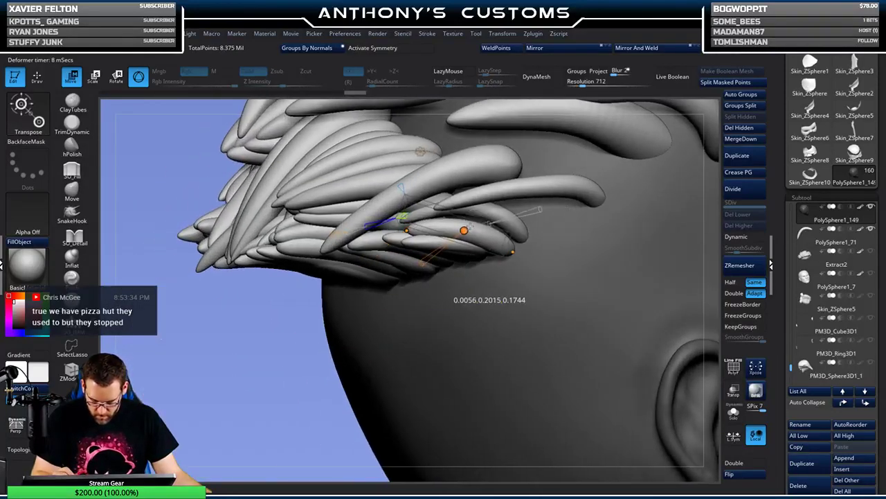
pyautogui.moveTo(513, 252); pyautogui.dragTo(515, 250)
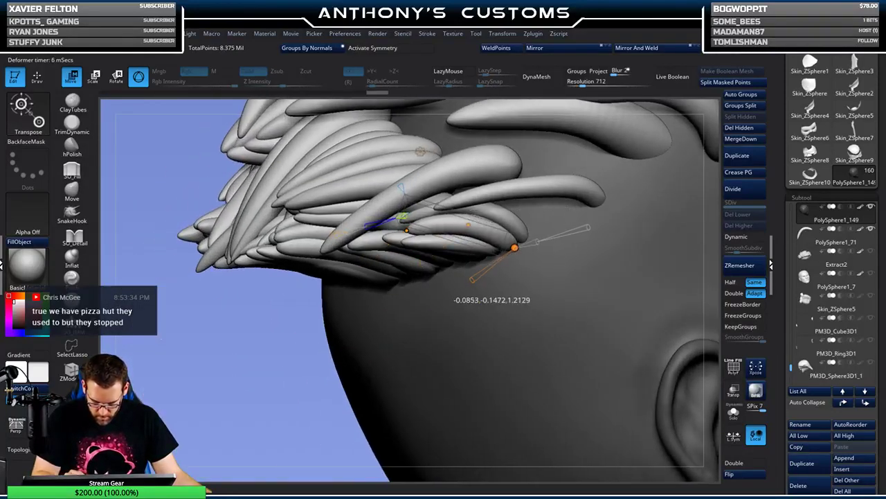
pyautogui.moveTo(515, 249); pyautogui.dragTo(481, 209, button='right')
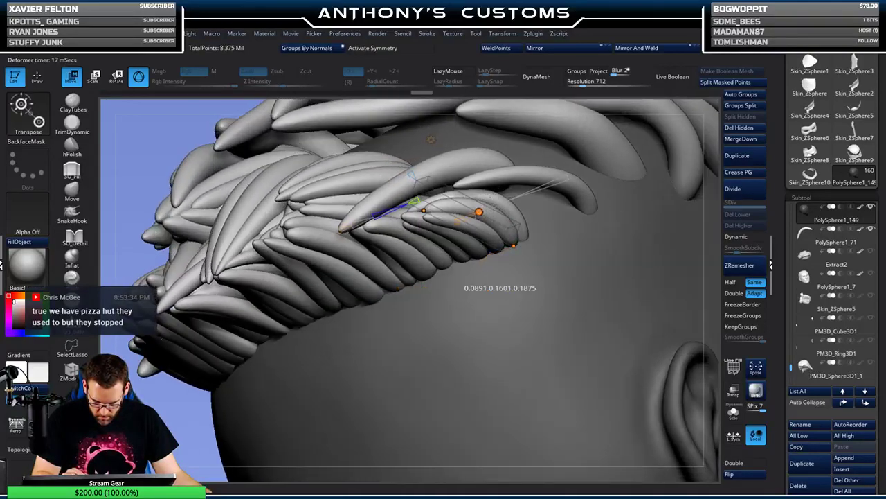
pyautogui.moveTo(424, 284); pyautogui.dragTo(420, 211, button='right')
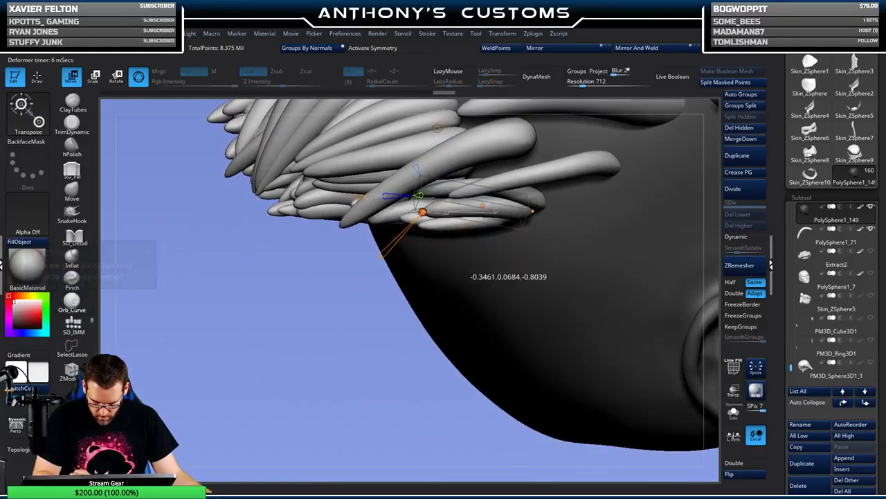
# - Split the nineteenth strand from the head mesh into its own subtool and subdivide it once
pyautogui.press('q')
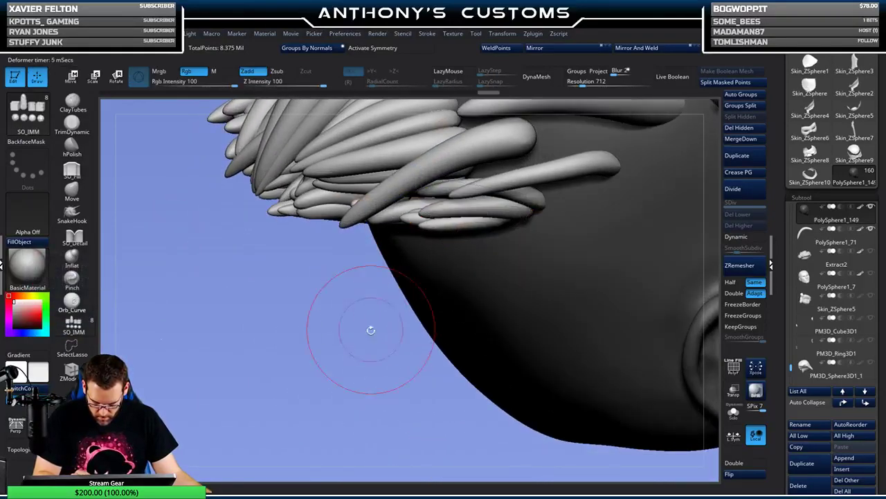
pyautogui.moveTo(370, 328); pyautogui.dragTo(406, 311, button='right')
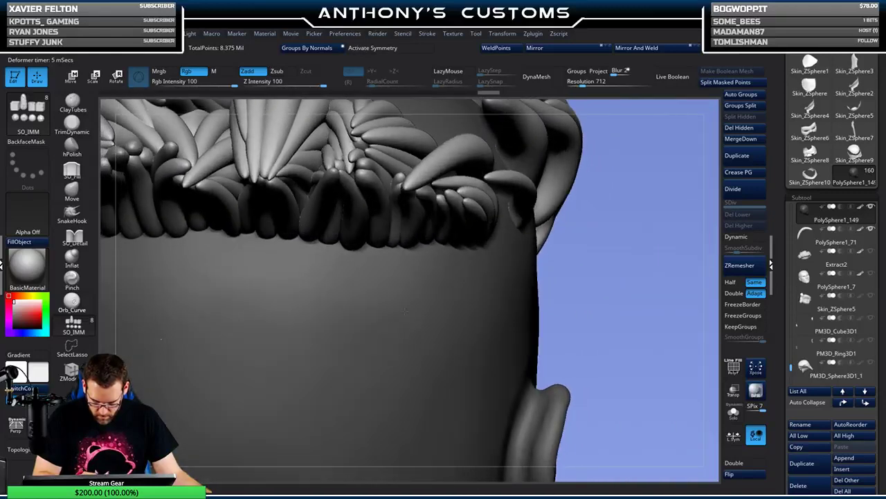
pyautogui.click(725, 82)
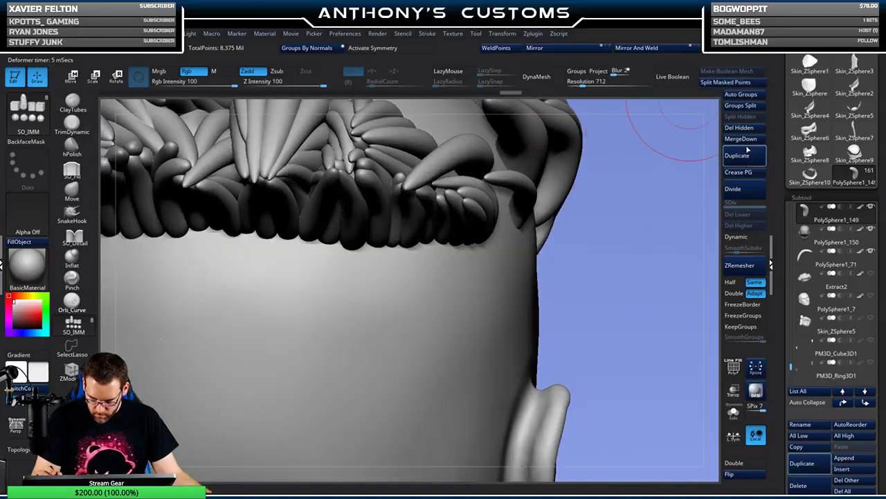
# - Try to insert a strand beside the fan-shaped lock with the subdivided strand subtool active, toggling X symmetry on and off
pyautogui.press('x')
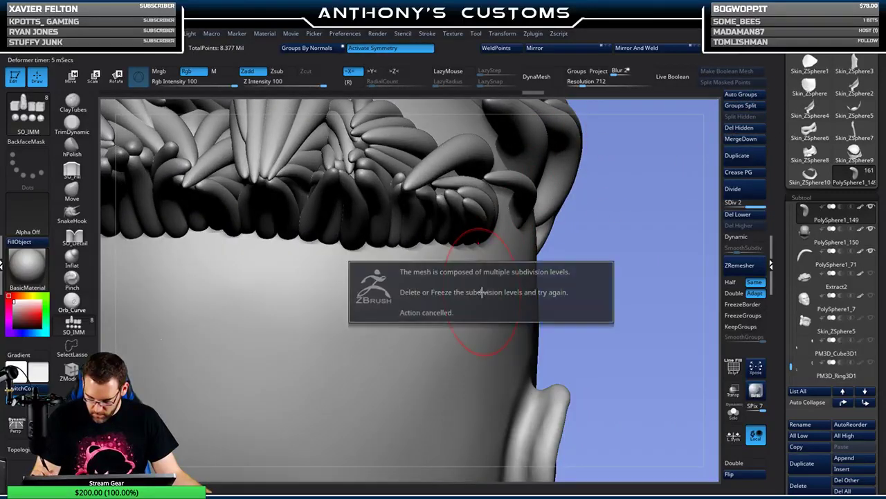
pyautogui.moveTo(629, 192)
pyautogui.mouseDown(button='right')
pyautogui.moveTo(629, 238)
pyautogui.moveTo(638, 225)
pyautogui.moveTo(567, 154)
pyautogui.moveTo(447, 186)
pyautogui.mouseUp(button='right')
pyautogui.click(445, 188)
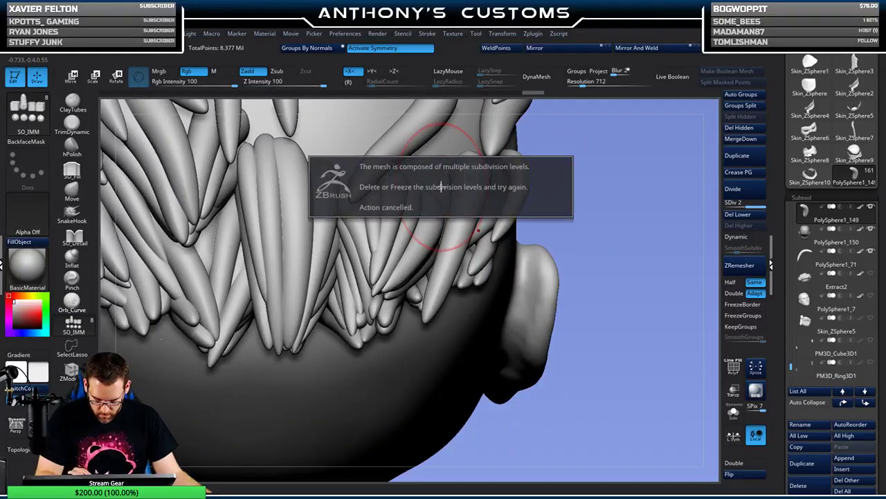
pyautogui.click(443, 187)
pyautogui.press('x')
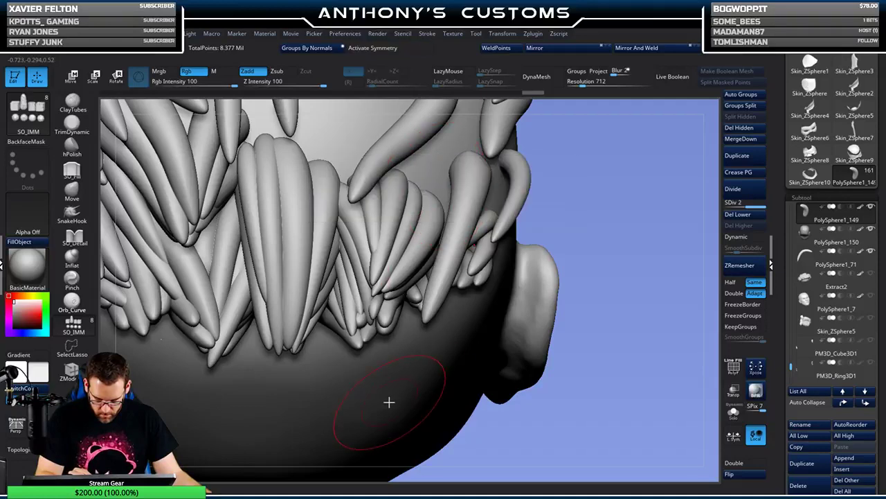
pyautogui.click(389, 406)
pyautogui.click(448, 185)
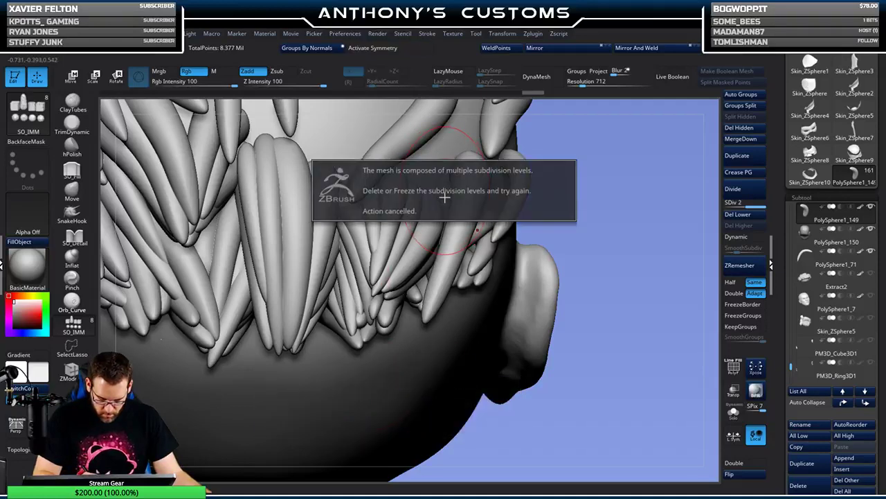
pyautogui.press('x')
pyautogui.click(421, 406)
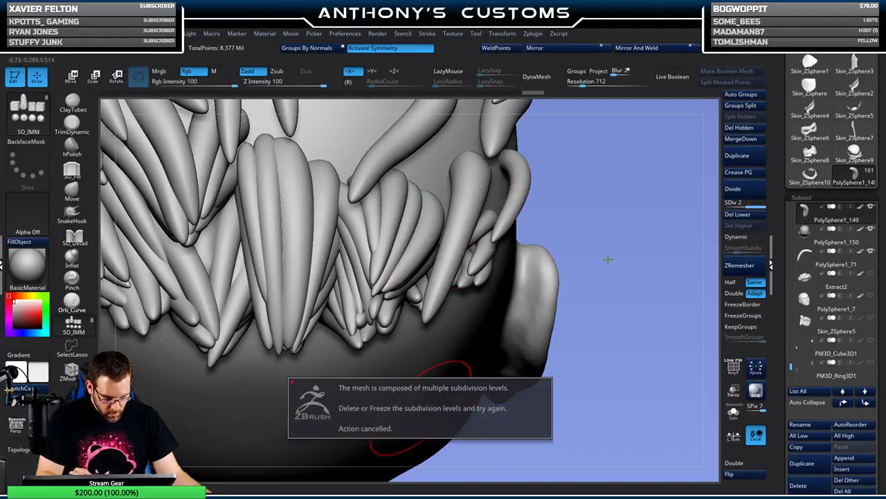
pyautogui.moveTo(619, 234)
pyautogui.mouseDown()
pyautogui.moveTo(619, 214)
pyautogui.moveTo(625, 263)
pyautogui.moveTo(625, 213)
pyautogui.moveTo(642, 297)
pyautogui.moveTo(640, 254)
pyautogui.moveTo(642, 352)
pyautogui.moveTo(639, 328)
pyautogui.mouseUp()
pyautogui.press('x')
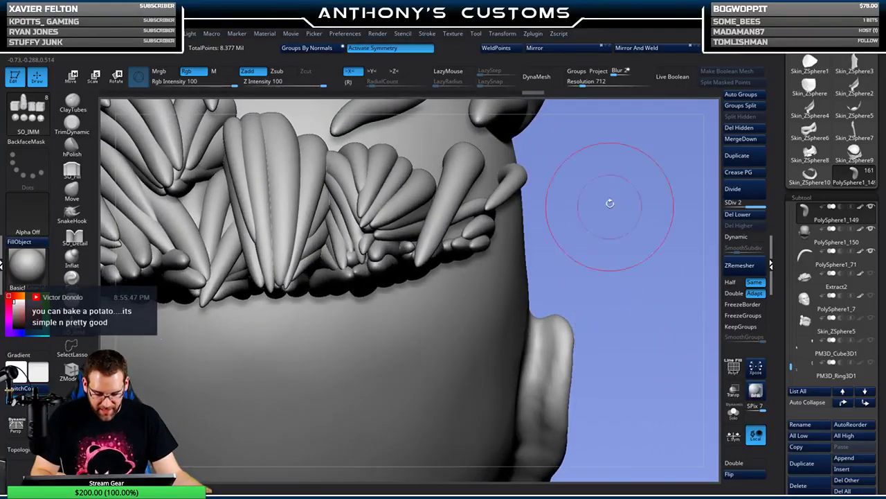
pyautogui.press('x')
# - Select the head mesh and insert a twentieth strand in the gap beside the fan-shaped lock, at the thick side strand's root
pyautogui.moveTo(613, 194)
pyautogui.mouseDown()
pyautogui.moveTo(621, 216)
pyautogui.moveTo(489, 160)
pyautogui.mouseUp()
pyautogui.press('Delete')
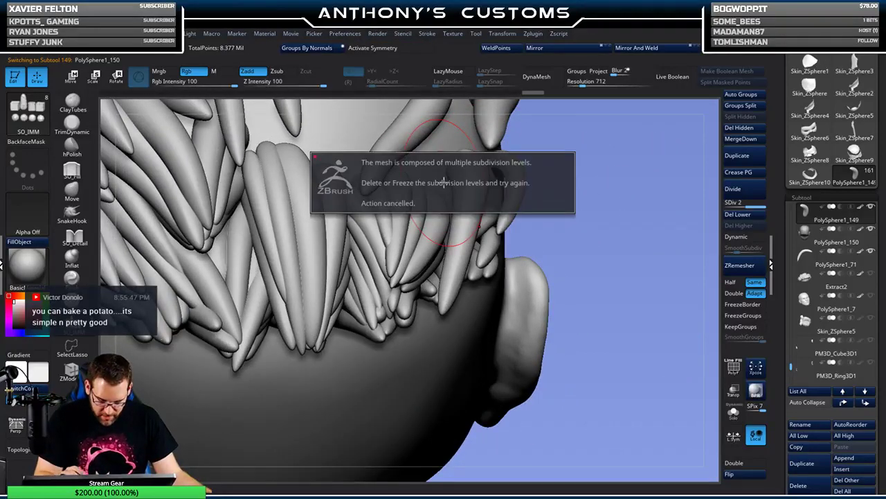
pyautogui.press('Return')
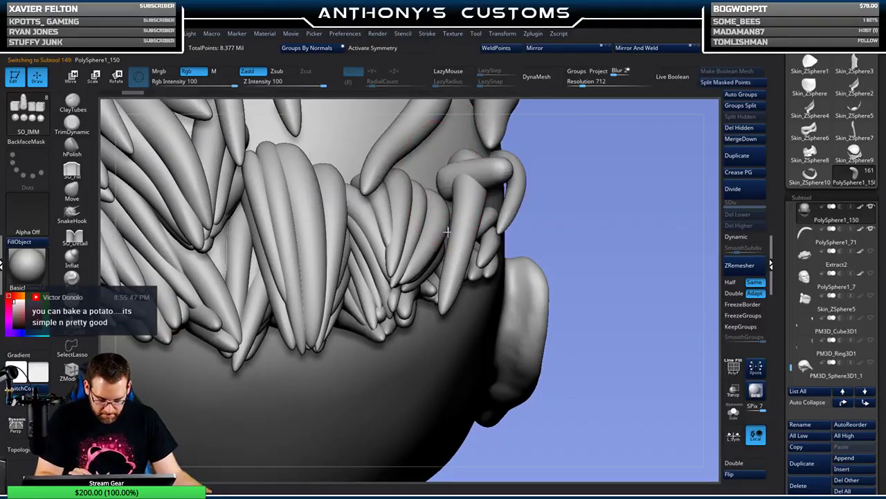
# - Apply the Bend Curve deformer to the twentieth strand and bend it down into the gap beside the fan-shaped lock
pyautogui.press('w')
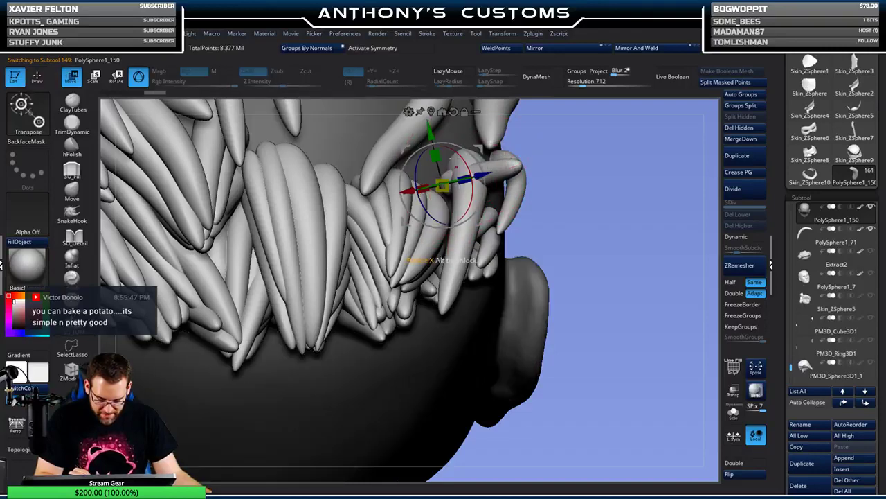
pyautogui.click(409, 111)
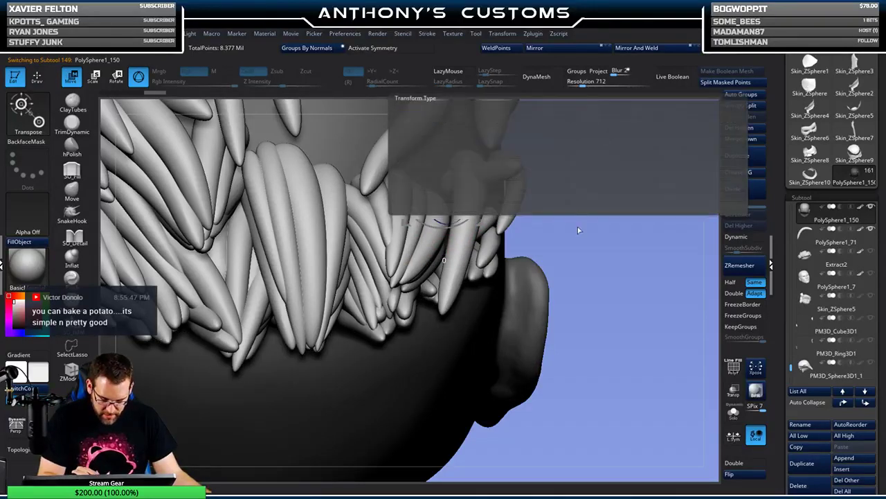
pyautogui.moveTo(575, 232); pyautogui.dragTo(530, 221)
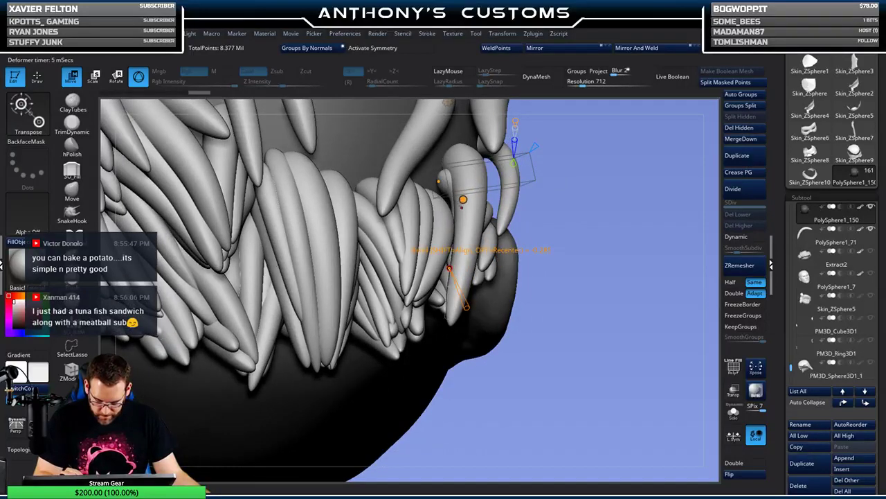
pyautogui.moveTo(482, 247); pyautogui.dragTo(430, 164)
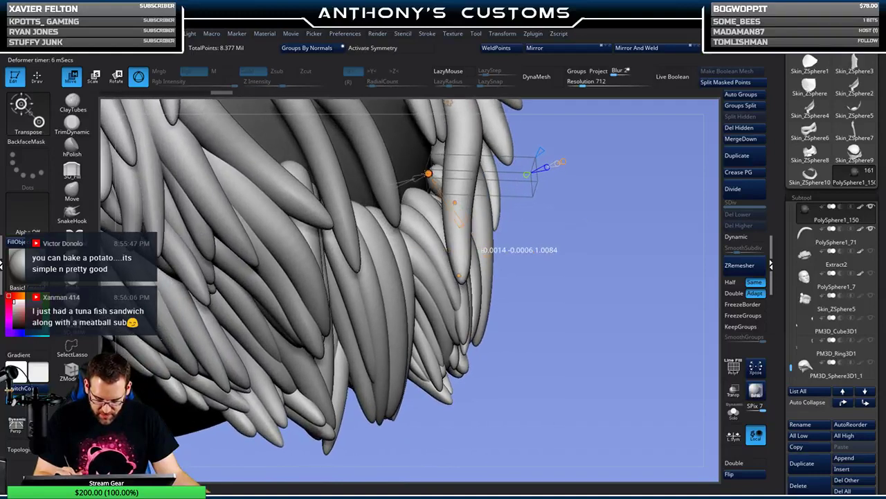
pyautogui.moveTo(613, 201); pyautogui.dragTo(458, 204)
pyautogui.moveTo(670, 137); pyautogui.dragTo(630, 130)
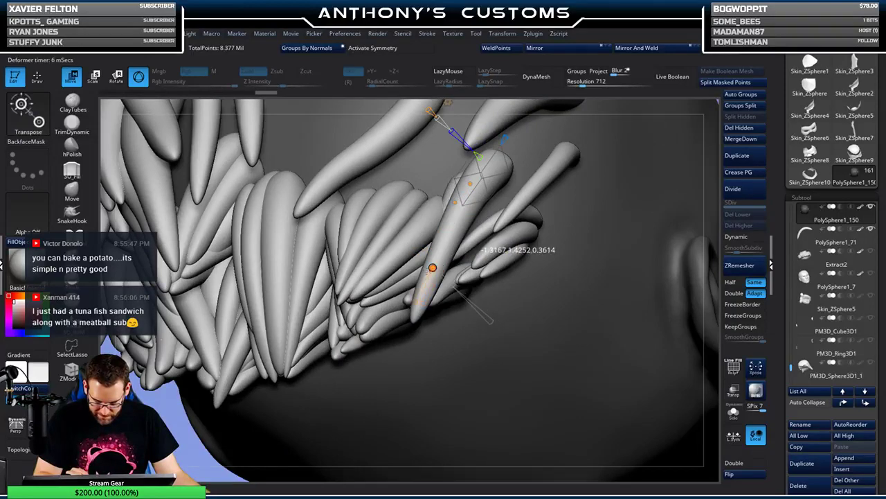
# - Refine the twentieth strand's curve so its root hugs the scalp and its tip lies over the short hairline strands
pyautogui.moveTo(623, 208); pyautogui.dragTo(533, 207)
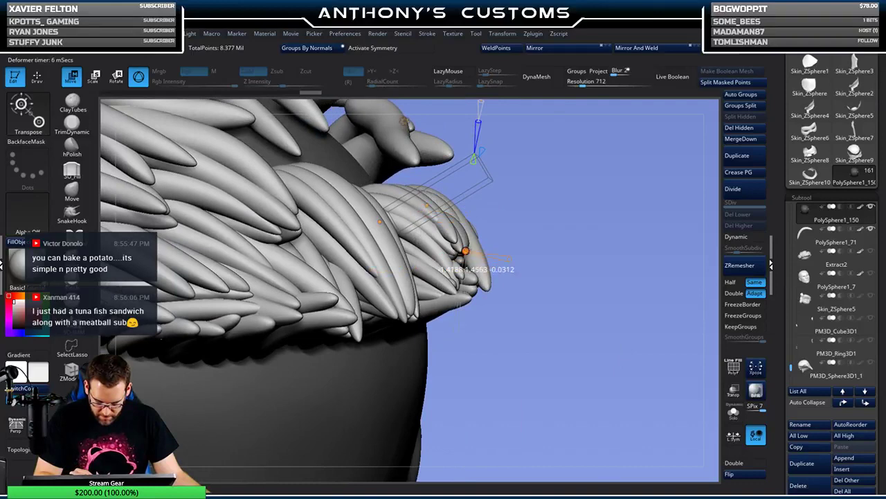
pyautogui.moveTo(584, 201); pyautogui.dragTo(573, 224)
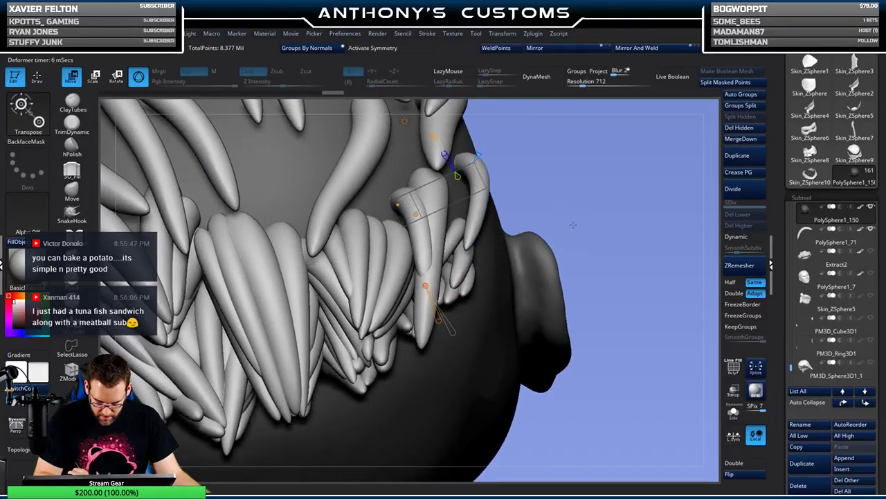
pyautogui.moveTo(603, 182)
pyautogui.mouseDown()
pyautogui.moveTo(598, 193)
pyautogui.moveTo(604, 182)
pyautogui.mouseUp()
pyautogui.moveTo(418, 270); pyautogui.dragTo(409, 272)
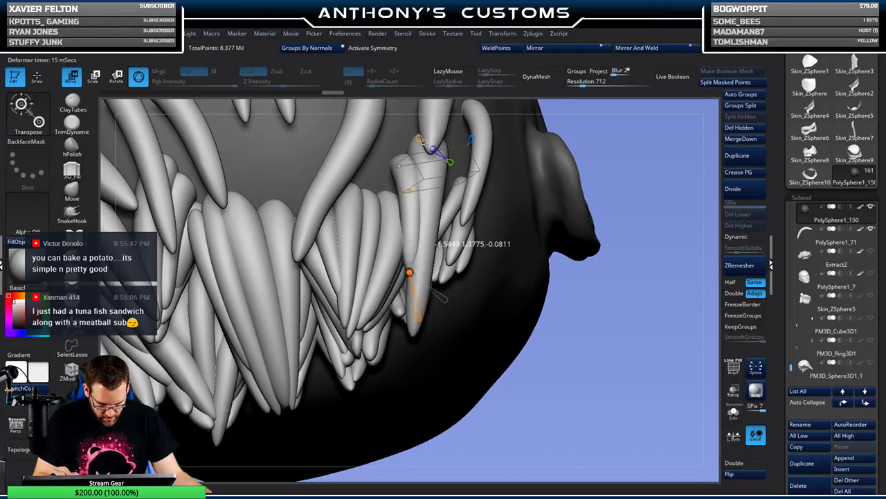
pyautogui.moveTo(480, 232); pyautogui.dragTo(647, 137)
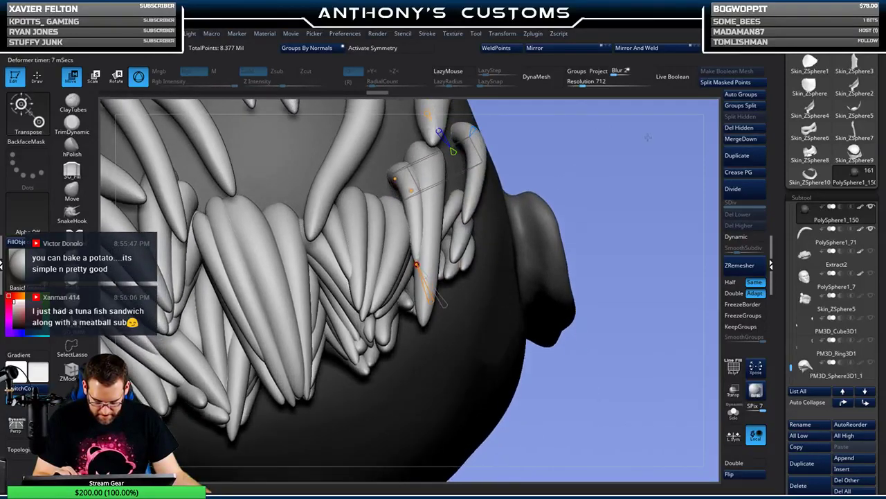
# - Split the twentieth strand from the head mesh into its own subtool and subdivide it once
pyautogui.click(739, 82)
pyautogui.click(732, 188)
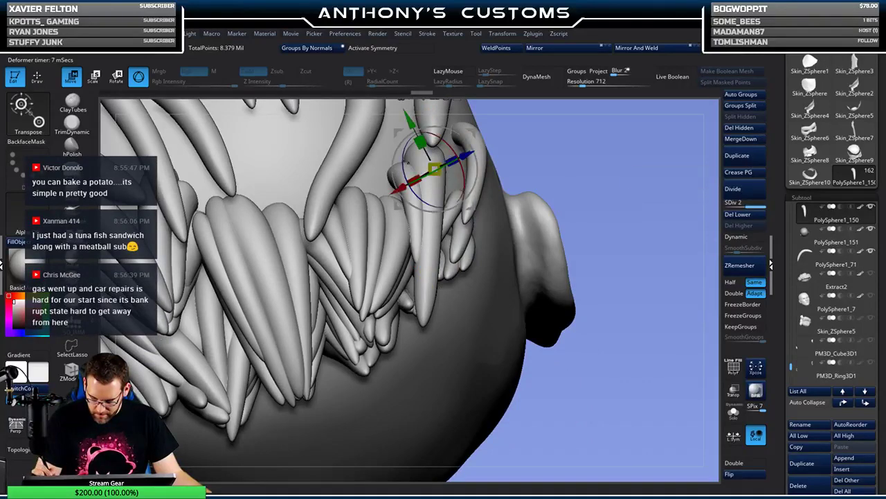
pyautogui.press('q')
# - Insert a twenty-first strand on the head mesh between the fan-shaped lock and the twentieth strand, and start bending it with Bend Curve
pyautogui.keyDown('alt'); pyautogui.click(487, 294); pyautogui.keyUp('alt')
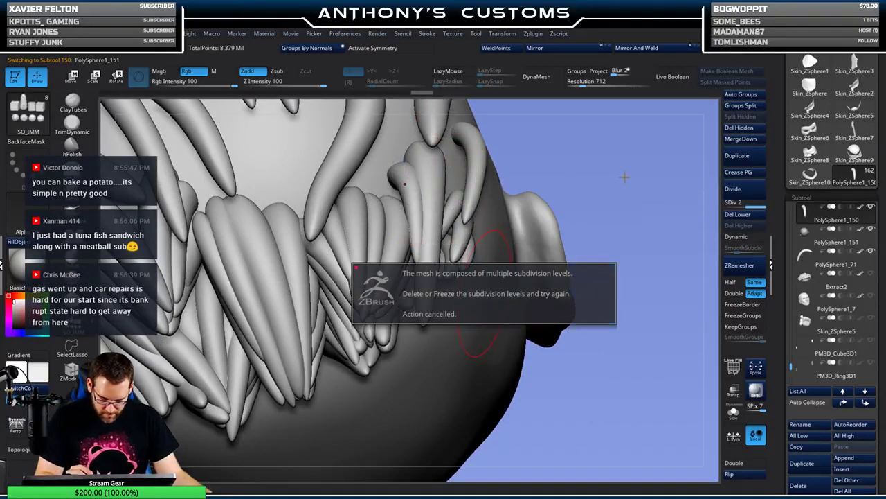
pyautogui.moveTo(583, 163)
pyautogui.keyDown('alt'); pyautogui.mouseDown()
pyautogui.moveTo(600, 170)
pyautogui.moveTo(616, 152)
pyautogui.mouseUp(); pyautogui.keyUp('alt')
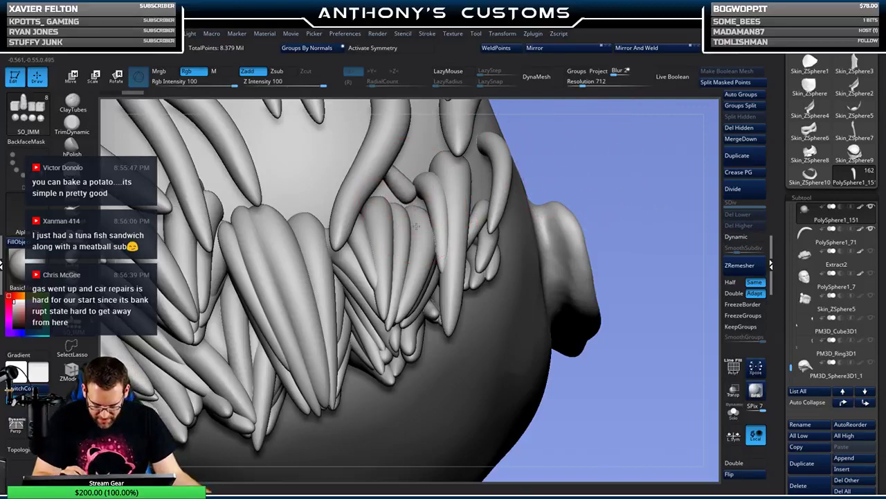
pyautogui.press('w')
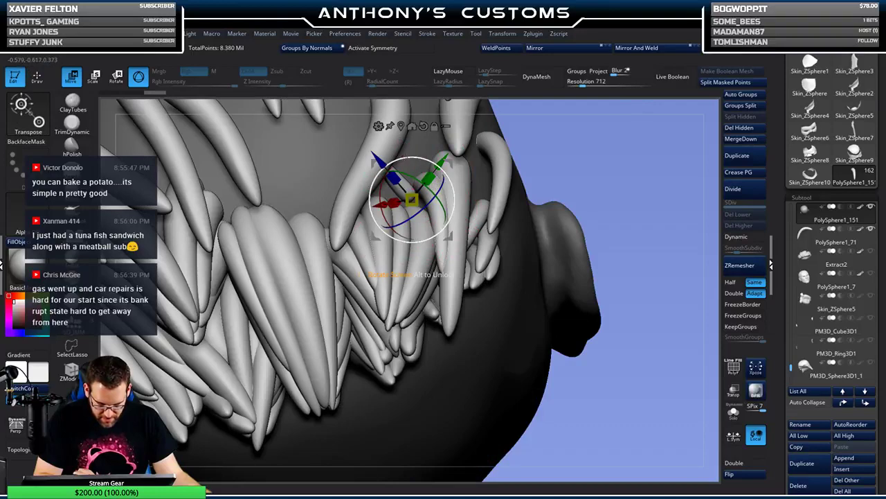
pyautogui.click(378, 125)
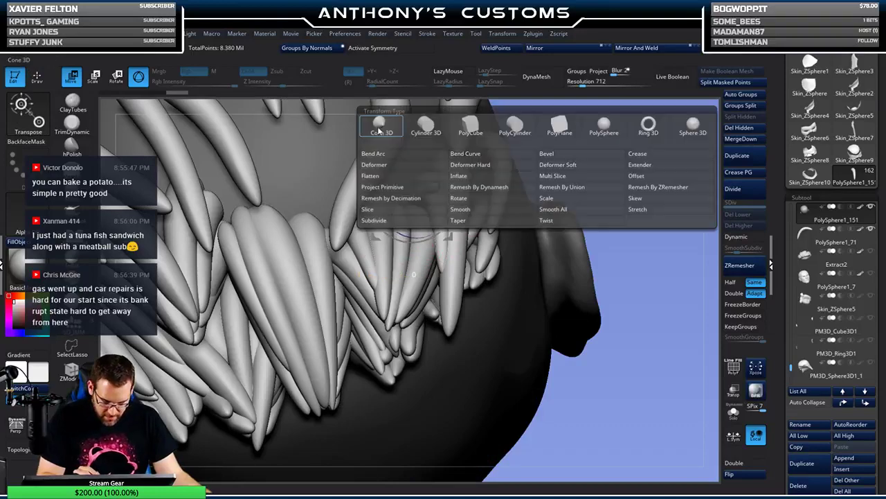
pyautogui.click(483, 158)
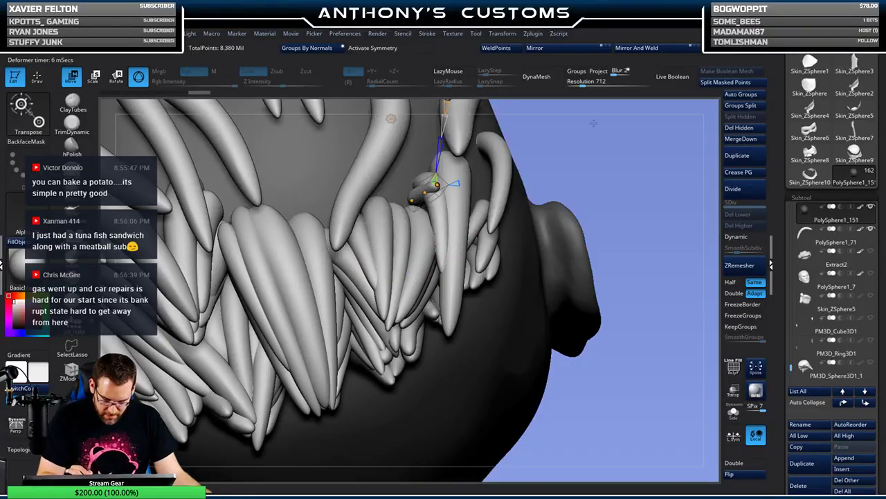
pyautogui.moveTo(594, 123); pyautogui.dragTo(578, 145)
pyautogui.moveTo(444, 195); pyautogui.dragTo(441, 231)
pyautogui.moveTo(566, 157); pyautogui.dragTo(566, 158)
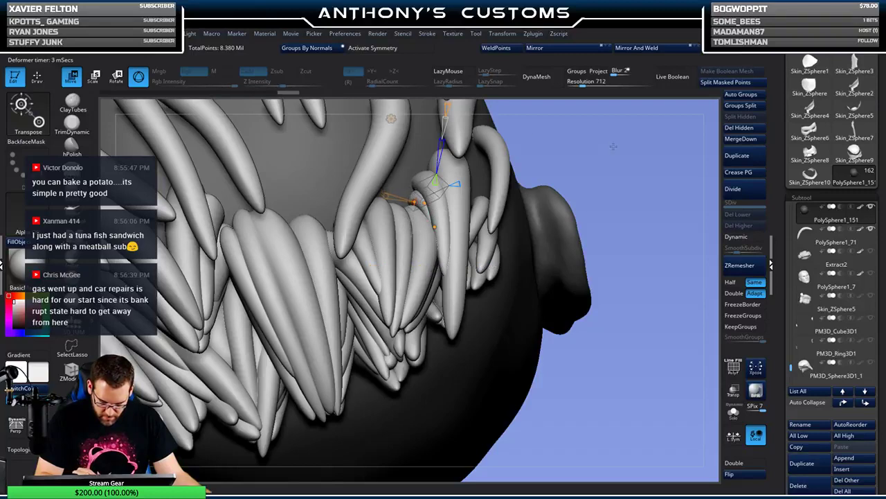
# - Adjust the twenty-first strand's bend until it follows the scalp and closes the gap beside the fan-shaped lock
pyautogui.press('q')
pyautogui.moveTo(613, 146)
pyautogui.mouseDown()
pyautogui.moveTo(603, 153)
pyautogui.moveTo(622, 161)
pyautogui.moveTo(596, 187)
pyautogui.mouseUp()
pyautogui.press('w')
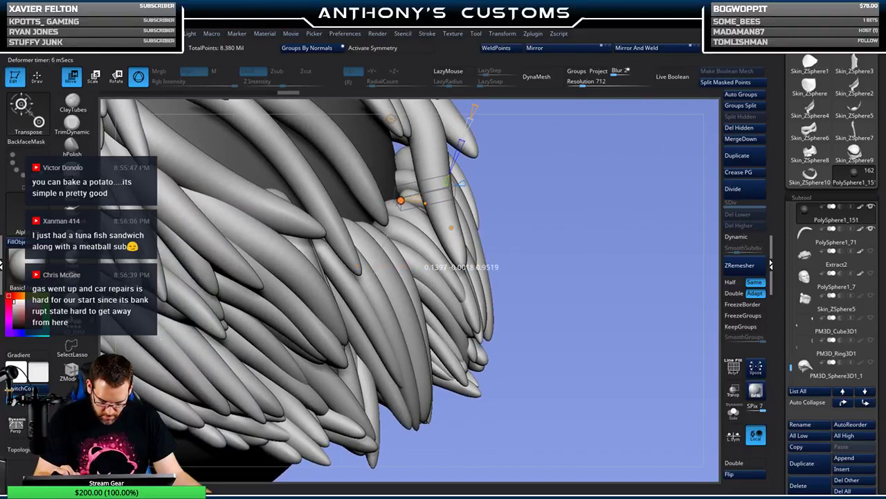
pyautogui.press('q')
pyautogui.moveTo(530, 112)
pyautogui.mouseDown()
pyautogui.moveTo(557, 135)
pyautogui.moveTo(699, 148)
pyautogui.mouseUp()
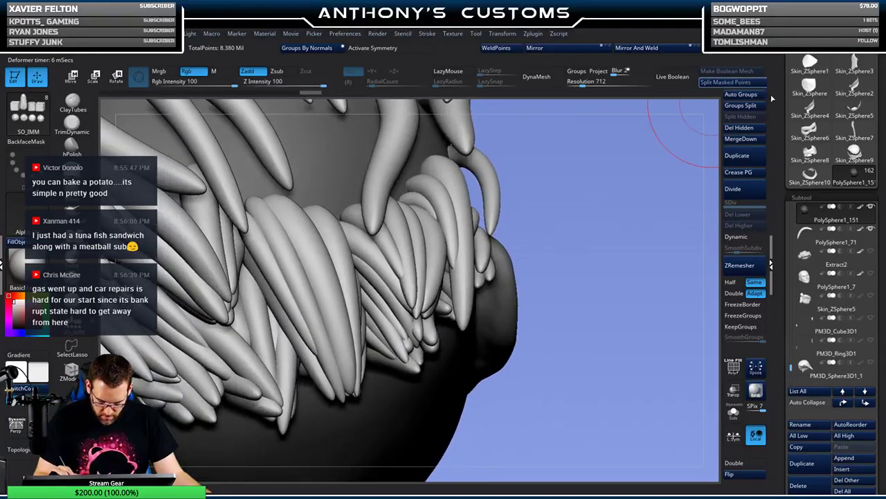
# - Split the twenty-first strand from the head mesh into its own subtool and subdivide it once
pyautogui.click(741, 106)
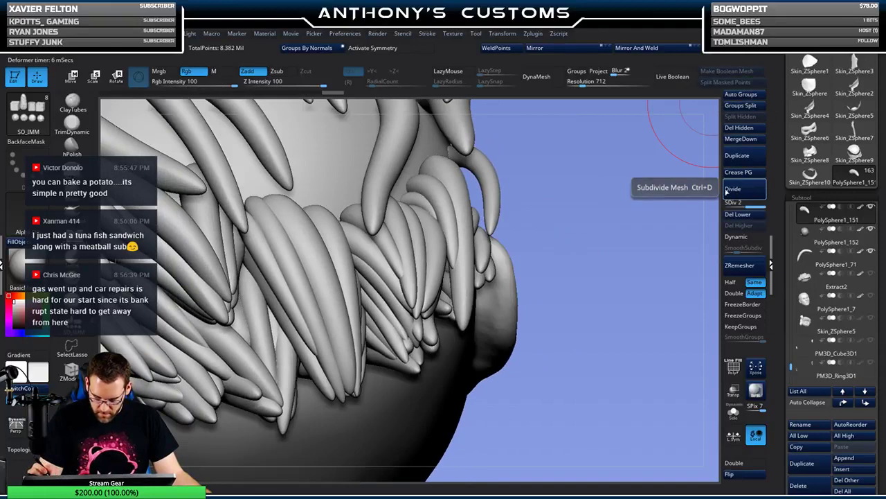
pyautogui.click(737, 190)
pyautogui.moveTo(621, 269)
pyautogui.mouseDown()
pyautogui.moveTo(619, 237)
pyautogui.moveTo(578, 240)
pyautogui.moveTo(555, 255)
pyautogui.moveTo(560, 261)
pyautogui.moveTo(557, 233)
pyautogui.mouseUp()
# - Select the head mesh and insert a twenty-second strand on the side above the ear, at the front end of the short strands
pyautogui.keyDown('alt'); pyautogui.click(406, 317); pyautogui.keyUp('alt')
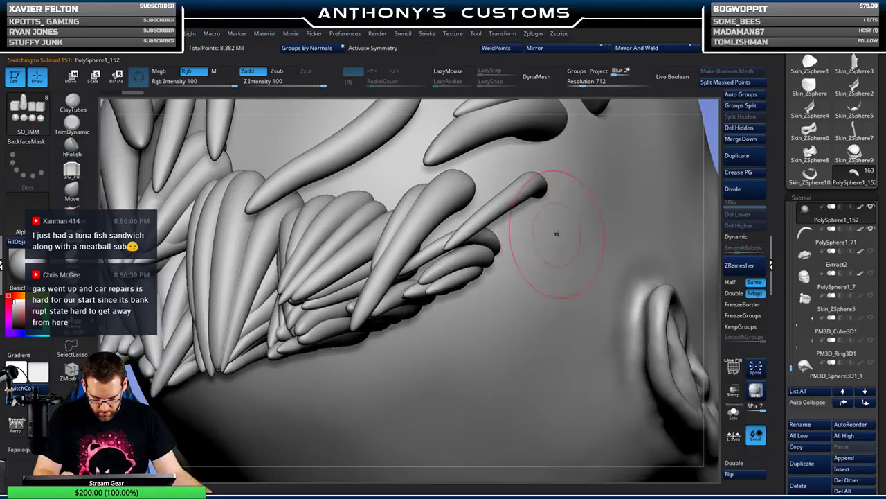
pyautogui.moveTo(630, 202); pyautogui.dragTo(516, 250)
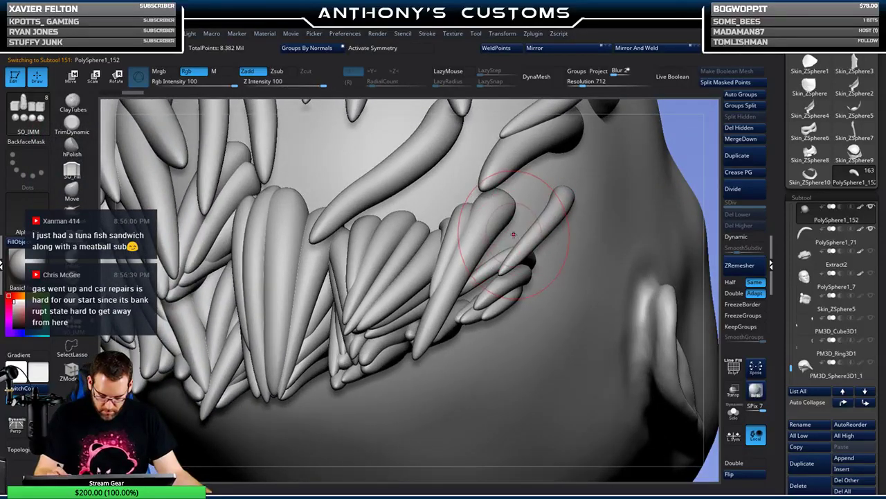
pyautogui.moveTo(666, 277)
pyautogui.keyDown('alt'); pyautogui.mouseDown()
pyautogui.moveTo(641, 232)
pyautogui.moveTo(623, 223)
pyautogui.moveTo(651, 202)
pyautogui.moveTo(601, 188)
pyautogui.mouseUp(); pyautogui.keyUp('alt')
pyautogui.moveTo(409, 374)
pyautogui.mouseDown()
pyautogui.moveTo(346, 378)
pyautogui.moveTo(386, 357)
pyautogui.moveTo(367, 390)
pyautogui.moveTo(373, 407)
pyautogui.moveTo(485, 300)
pyautogui.mouseUp()
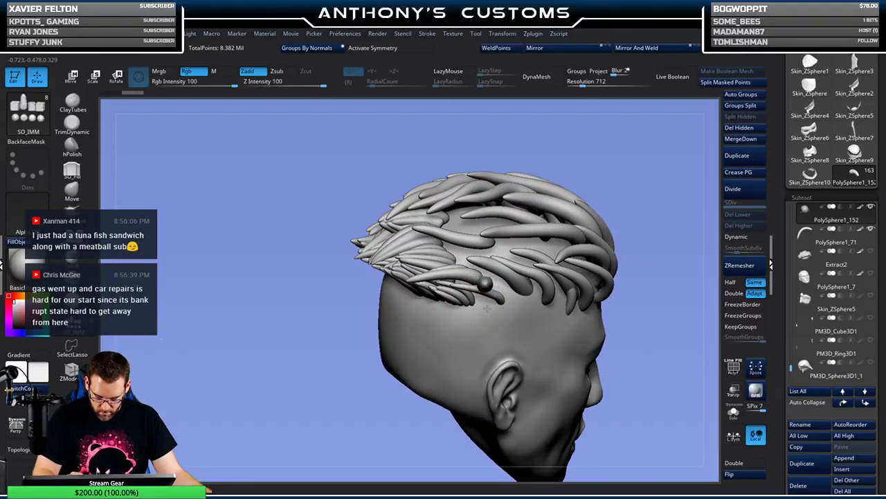
pyautogui.moveTo(487, 303); pyautogui.dragTo(340, 390)
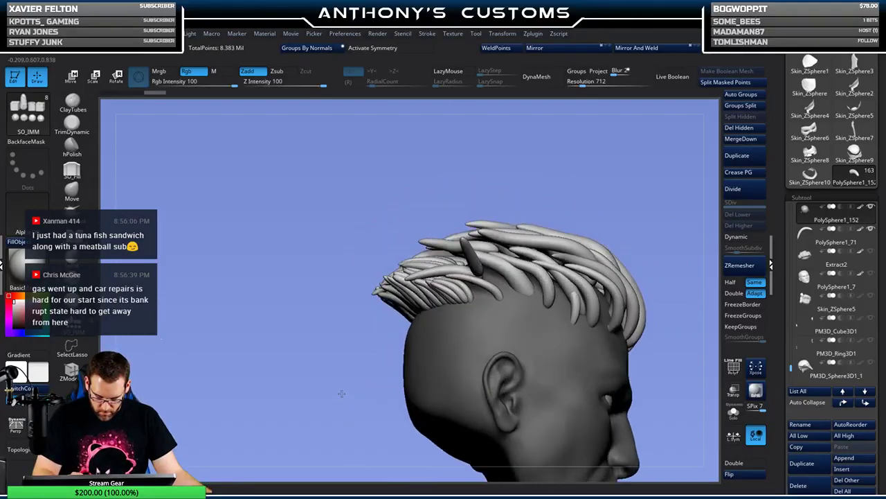
# - Apply the Bend Curve deformer to the twenty-second strand and bend it backward along the side hairline
pyautogui.press('w')
pyautogui.click(445, 200)
pyautogui.click(578, 230)
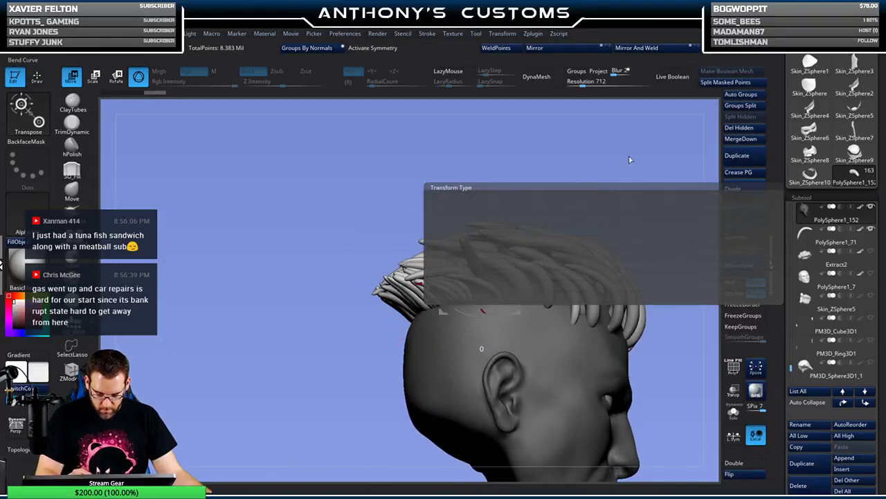
pyautogui.moveTo(600, 196)
pyautogui.mouseDown()
pyautogui.moveTo(588, 202)
pyautogui.moveTo(586, 239)
pyautogui.moveTo(581, 211)
pyautogui.moveTo(593, 196)
pyautogui.mouseUp()
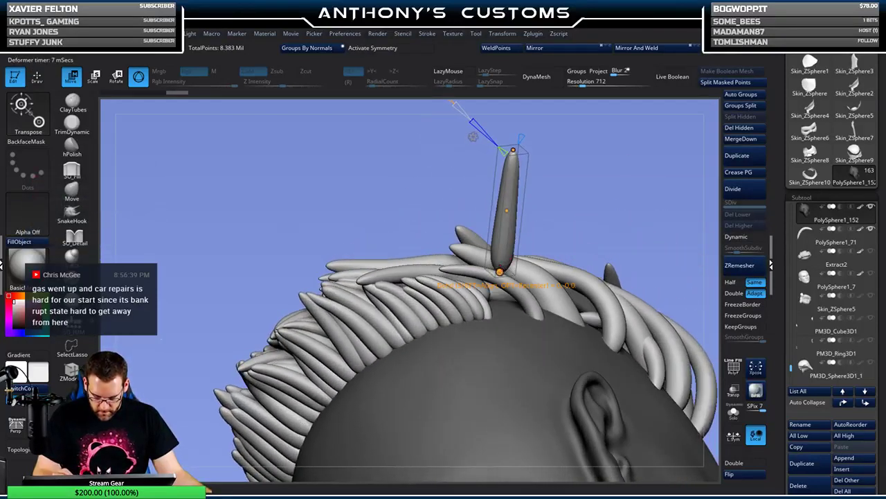
pyautogui.moveTo(525, 252); pyautogui.dragTo(519, 293)
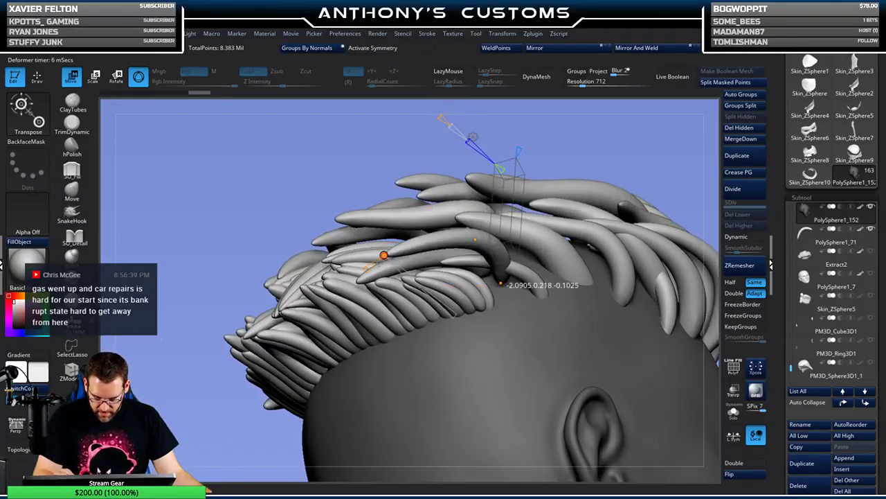
pyautogui.moveTo(600, 131); pyautogui.dragTo(589, 208)
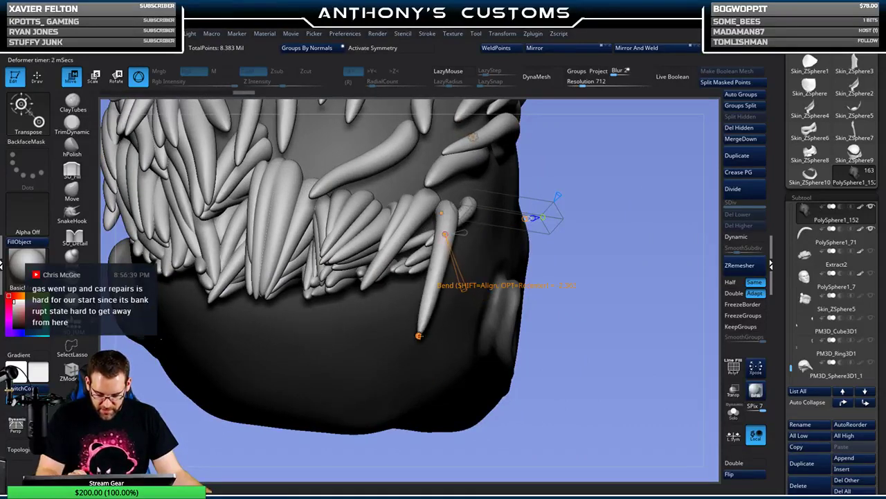
pyautogui.moveTo(556, 246); pyautogui.dragTo(551, 173)
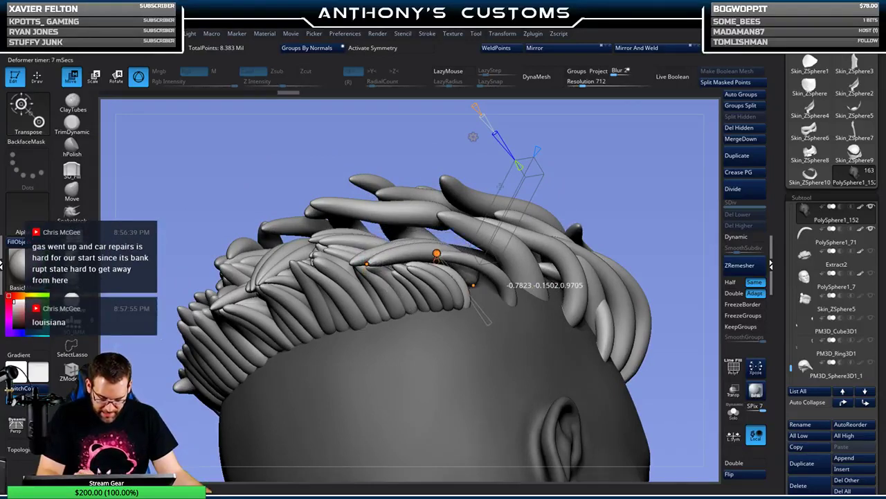
# - Fine-tune the twenty-second strand's root, middle and tip so it lies flat over the short side strands
pyautogui.moveTo(623, 173); pyautogui.dragTo(582, 215)
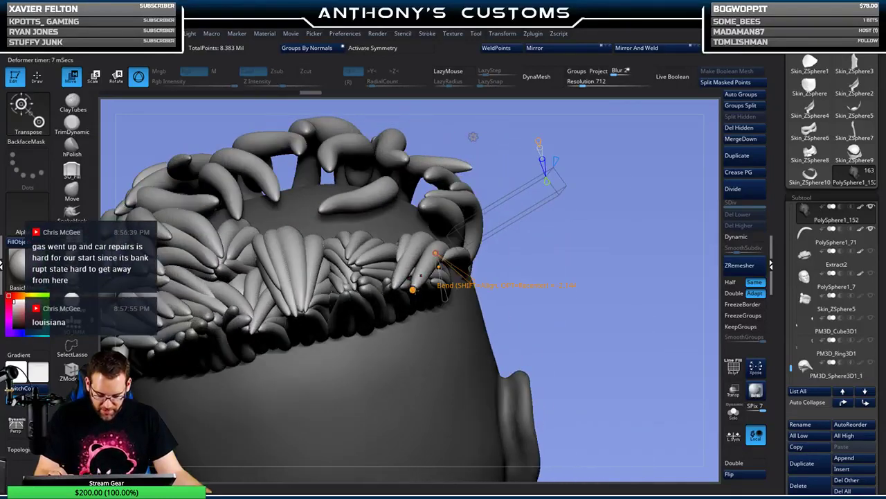
pyautogui.moveTo(472, 136)
pyautogui.mouseDown()
pyautogui.moveTo(594, 179)
pyautogui.moveTo(473, 137)
pyautogui.mouseUp()
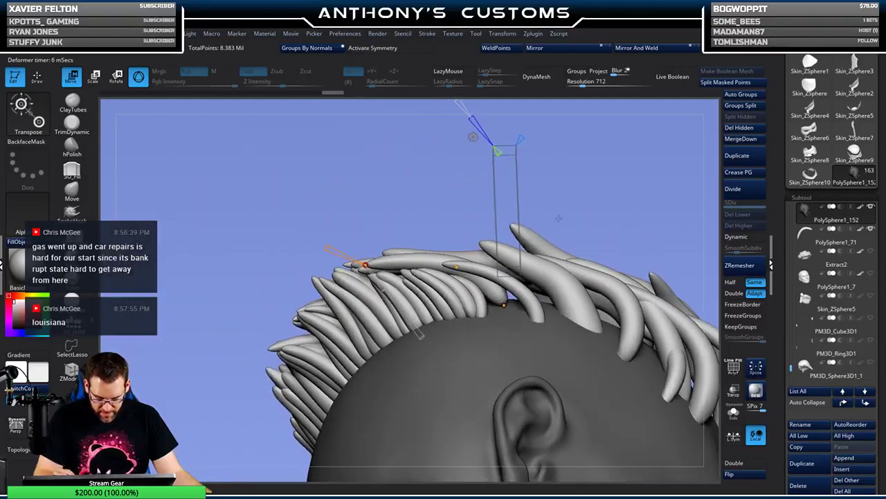
pyautogui.moveTo(579, 208)
pyautogui.mouseDown()
pyautogui.moveTo(626, 272)
pyautogui.moveTo(603, 243)
pyautogui.moveTo(589, 194)
pyautogui.mouseUp()
pyautogui.moveTo(568, 229); pyautogui.dragTo(574, 346)
pyautogui.moveTo(615, 239); pyautogui.dragTo(605, 184)
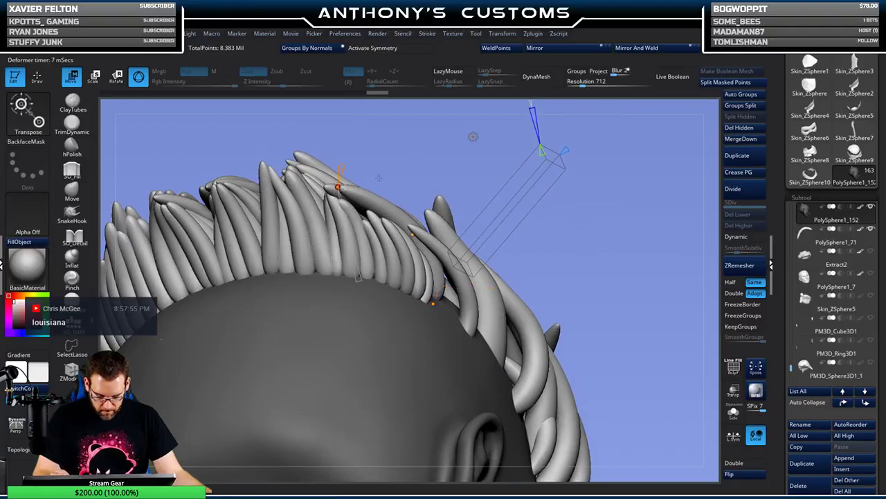
pyautogui.moveTo(346, 214); pyautogui.dragTo(344, 211)
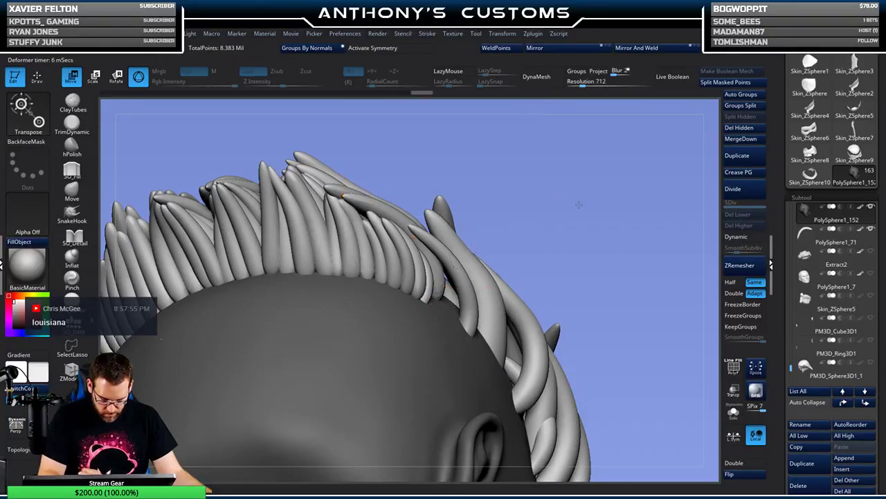
# - Split the twenty-second strand from the head mesh into its own subtool and subdivide it twice
pyautogui.moveTo(580, 201)
pyautogui.mouseDown()
pyautogui.moveTo(584, 247)
pyautogui.moveTo(693, 145)
pyautogui.moveTo(768, 99)
pyautogui.mouseUp()
pyautogui.press('q')
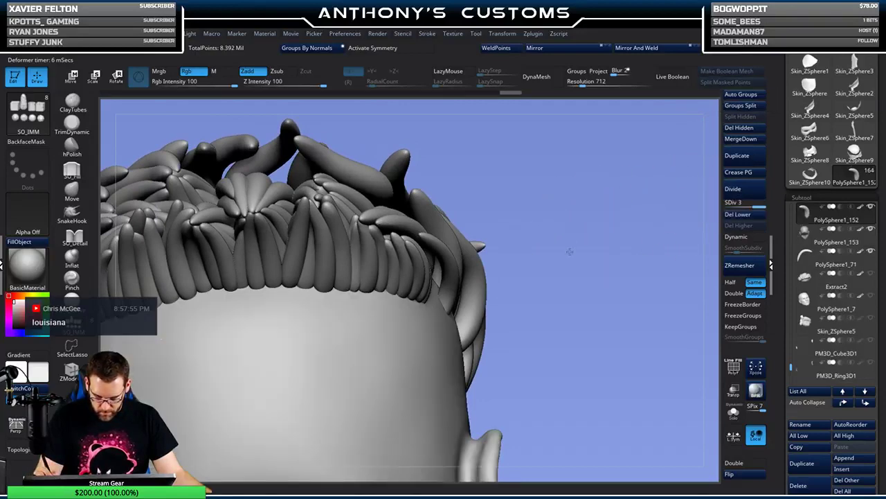
# - Select the head mesh and insert a twenty-third strand above the short side strands, beside the twenty-second strand
pyautogui.moveTo(569, 251); pyautogui.dragTo(516, 257)
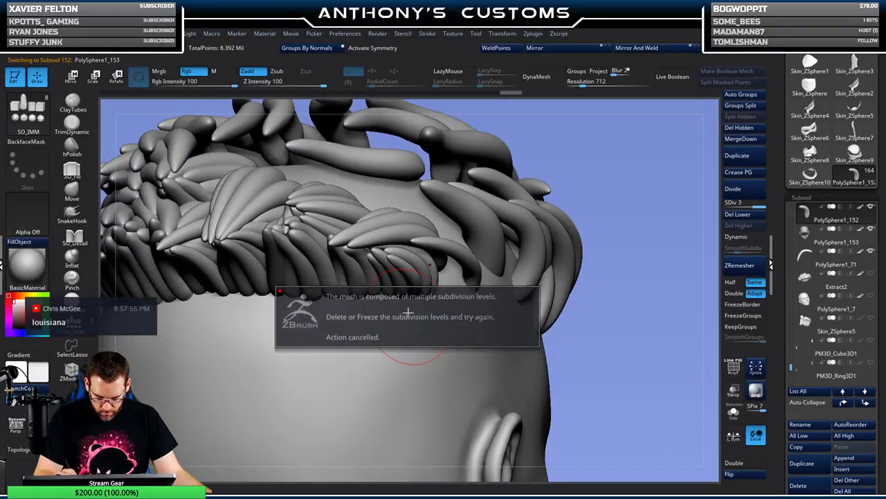
pyautogui.keyDown('alt'); pyautogui.click(391, 248); pyautogui.keyUp('alt')
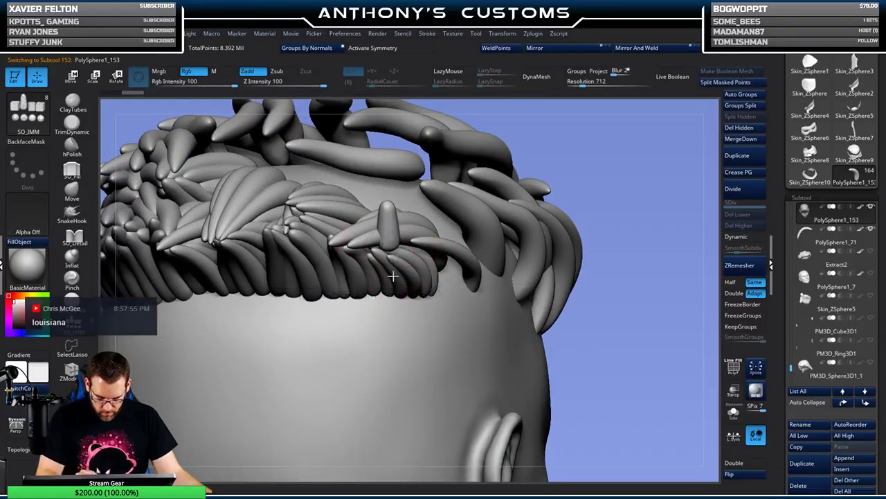
# - Apply the Bend Curve deformer to the twenty-third strand and bend it backward over the short side strands
pyautogui.press('w')
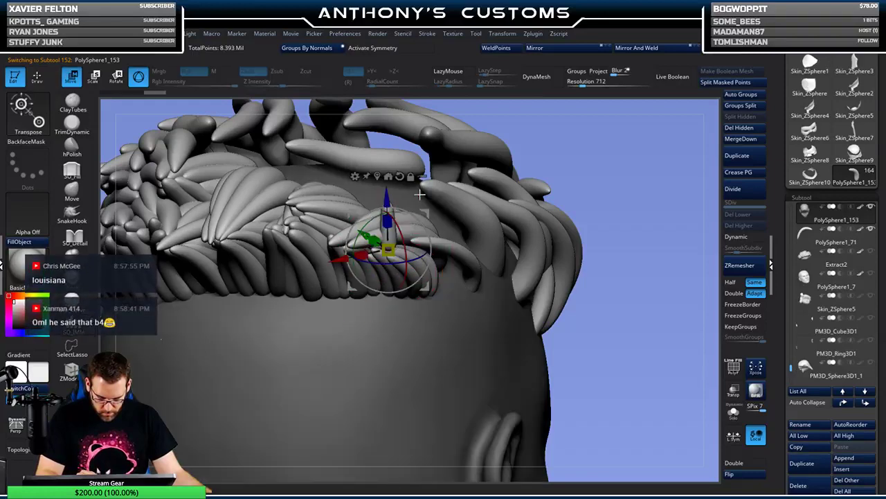
pyautogui.click(355, 175)
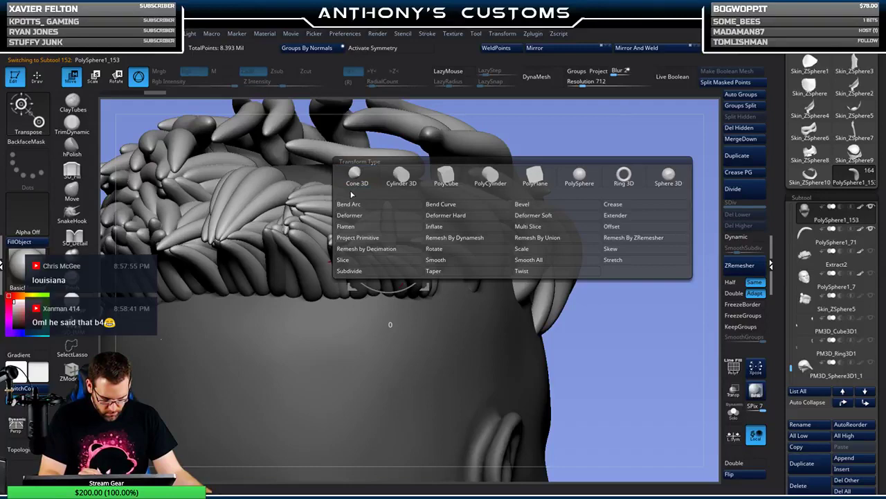
pyautogui.click(447, 203)
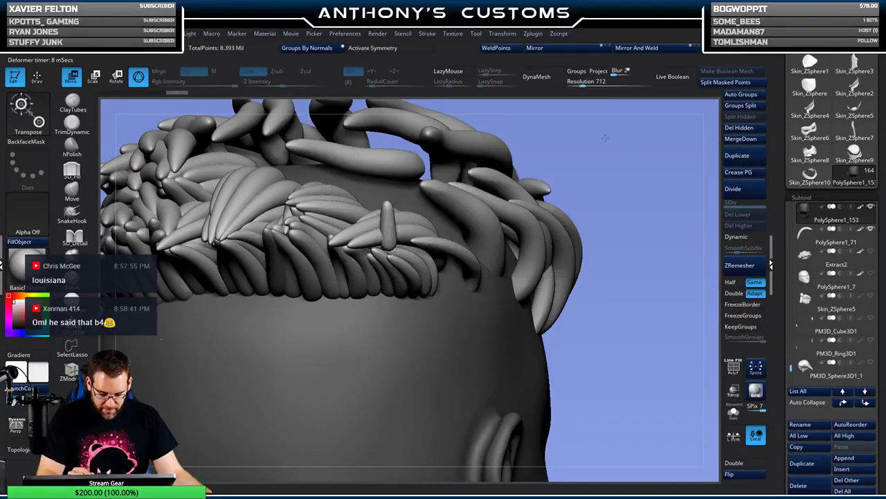
pyautogui.moveTo(605, 138); pyautogui.dragTo(436, 158)
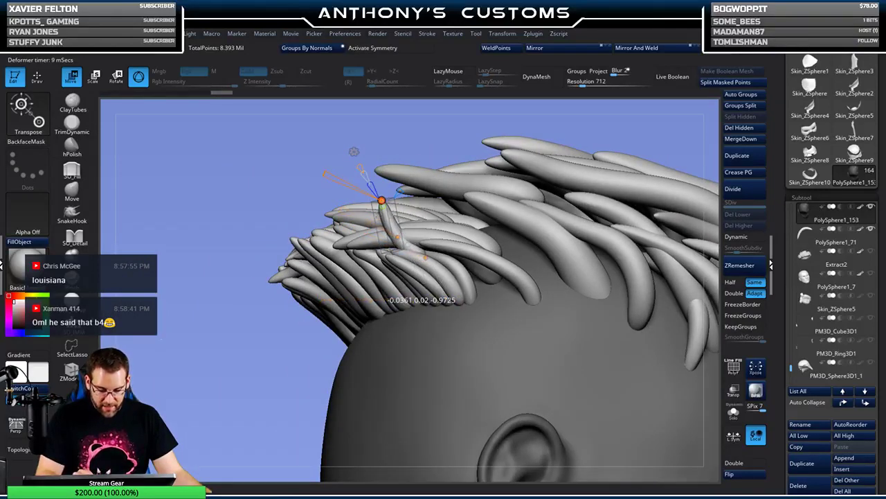
pyautogui.moveTo(441, 237); pyautogui.dragTo(524, 243)
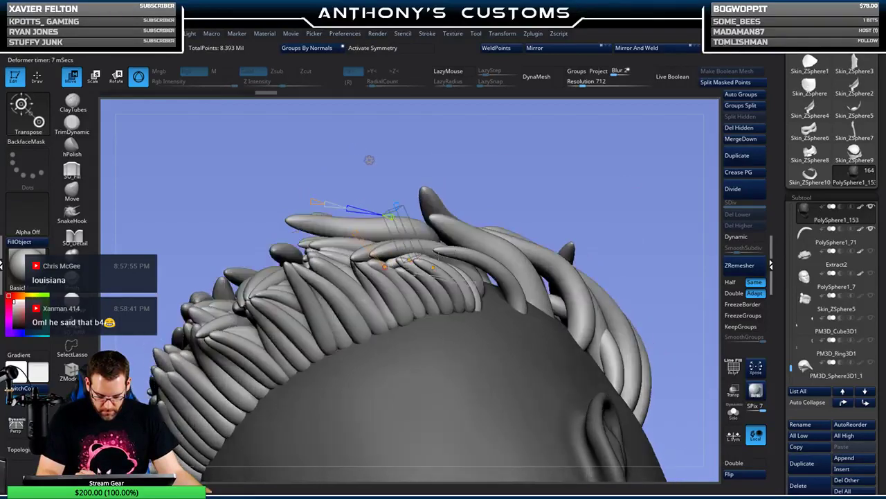
pyautogui.moveTo(368, 158); pyautogui.dragTo(311, 205)
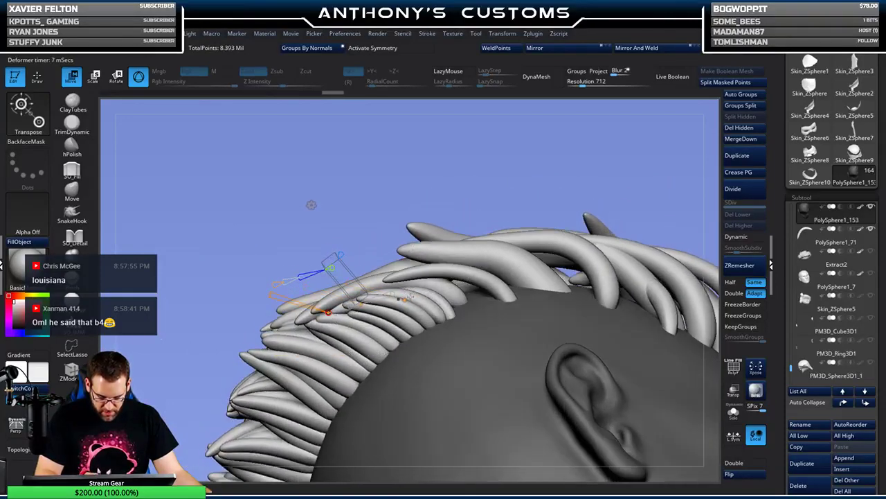
pyautogui.moveTo(404, 302); pyautogui.dragTo(405, 302)
# - Fine-tune the twenty-third strand's root, middle and tip so it follows the neighbouring side strands
pyautogui.moveTo(493, 147)
pyautogui.mouseDown()
pyautogui.moveTo(499, 229)
pyautogui.moveTo(509, 161)
pyautogui.mouseUp()
pyautogui.press('q')
pyautogui.moveTo(619, 174)
pyautogui.mouseDown()
pyautogui.moveTo(633, 242)
pyautogui.moveTo(637, 210)
pyautogui.mouseUp()
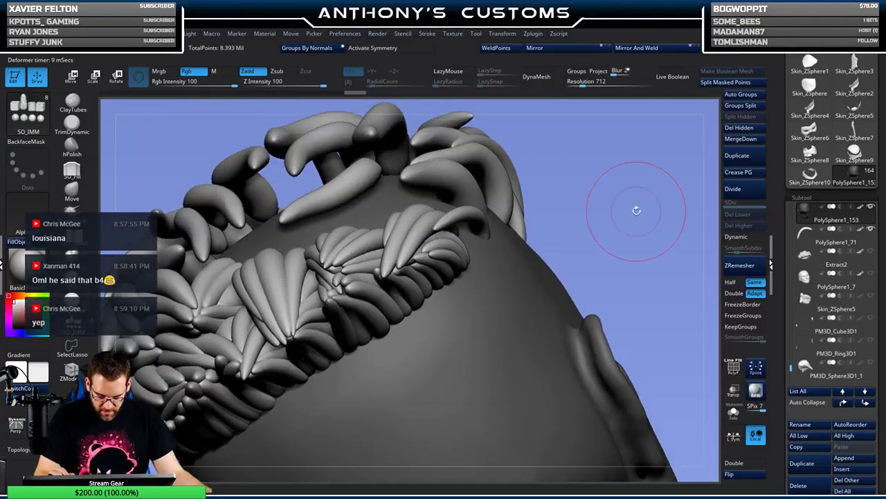
pyautogui.moveTo(626, 180); pyautogui.dragTo(598, 199)
pyautogui.press('w')
pyautogui.moveTo(485, 173); pyautogui.dragTo(379, 156)
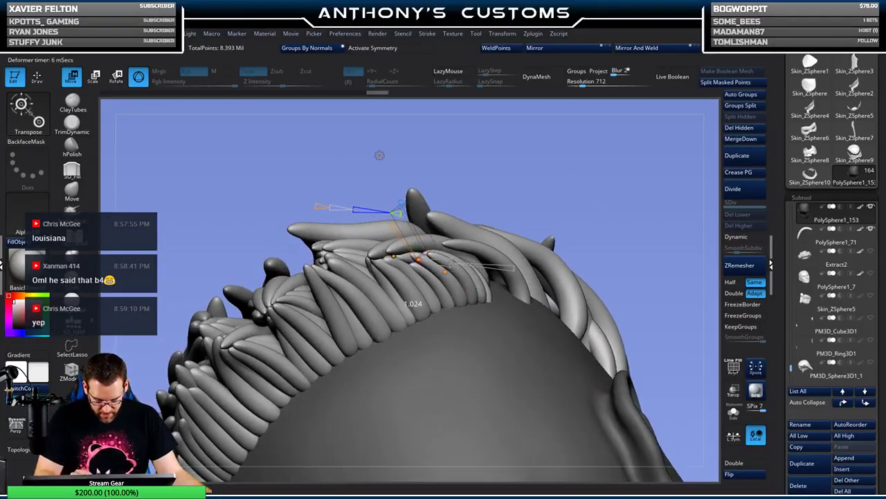
pyautogui.moveTo(506, 221); pyautogui.dragTo(452, 170)
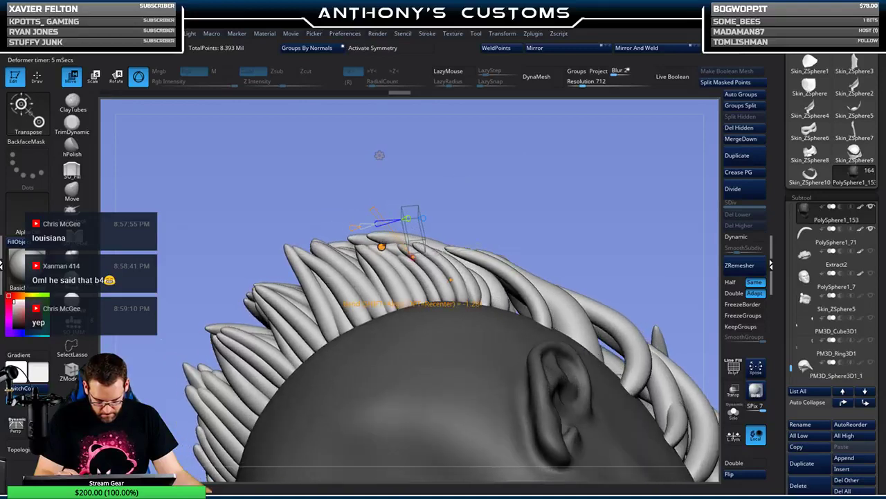
# - Split the twenty-third strand from the head mesh into its own subtool and subdivide it once
pyautogui.press('q')
pyautogui.moveTo(547, 222)
pyautogui.mouseDown()
pyautogui.moveTo(558, 272)
pyautogui.moveTo(539, 209)
pyautogui.moveTo(602, 258)
pyautogui.moveTo(689, 180)
pyautogui.mouseUp()
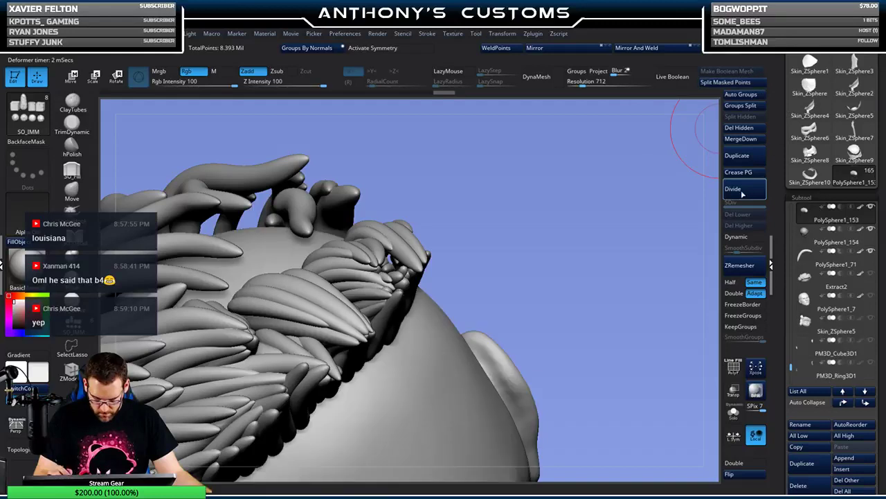
pyautogui.click(734, 188)
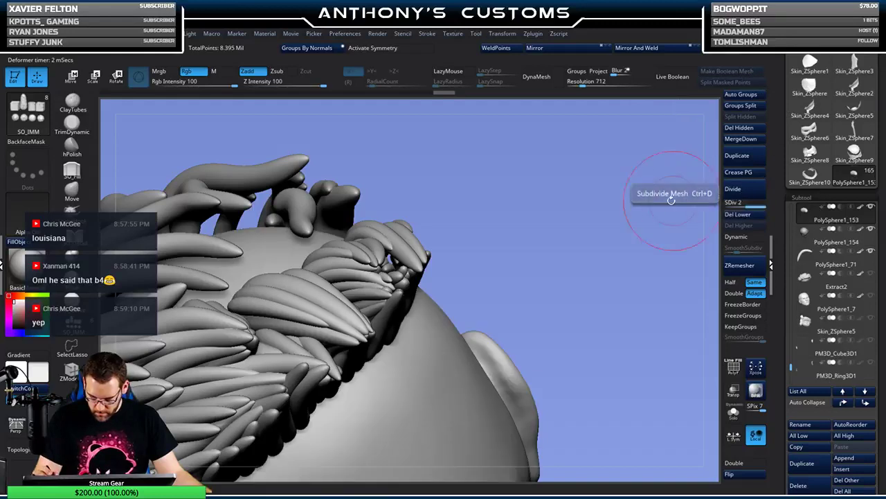
# - Select the head mesh, insert a twenty-fourth strand in the gap beside the side cluster and rotate it into line
pyautogui.keyDown('alt'); pyautogui.click(433, 339); pyautogui.keyUp('alt')
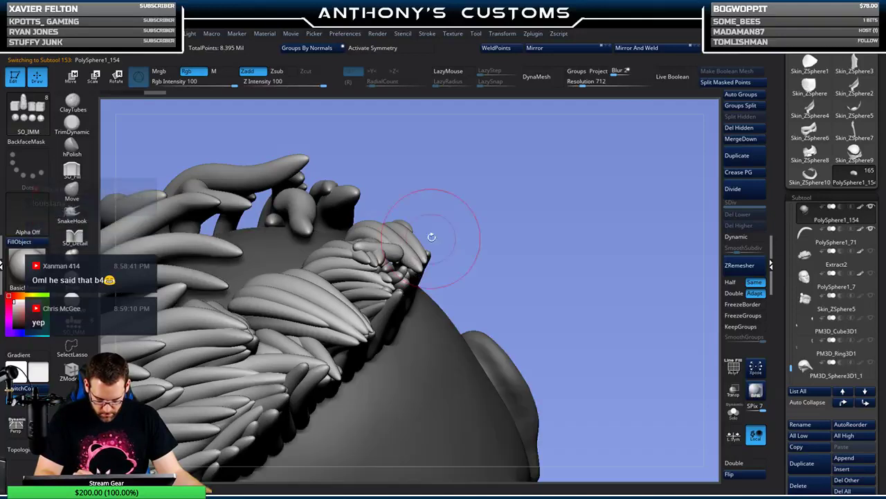
pyautogui.press('w')
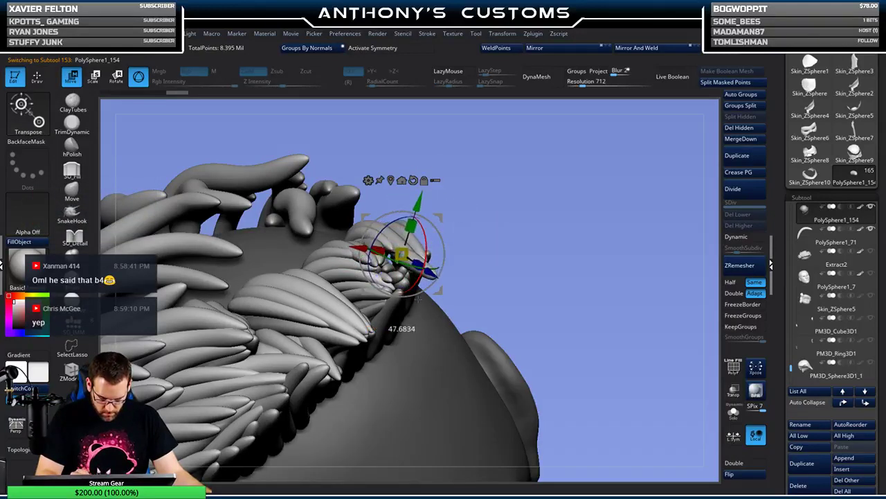
pyautogui.moveTo(402, 326); pyautogui.dragTo(378, 321)
# - Apply the Bend Curve deformer to the twenty-fourth strand and bend its root and tip into the gap between neighbouring strands
pyautogui.click(344, 172)
pyautogui.click(441, 202)
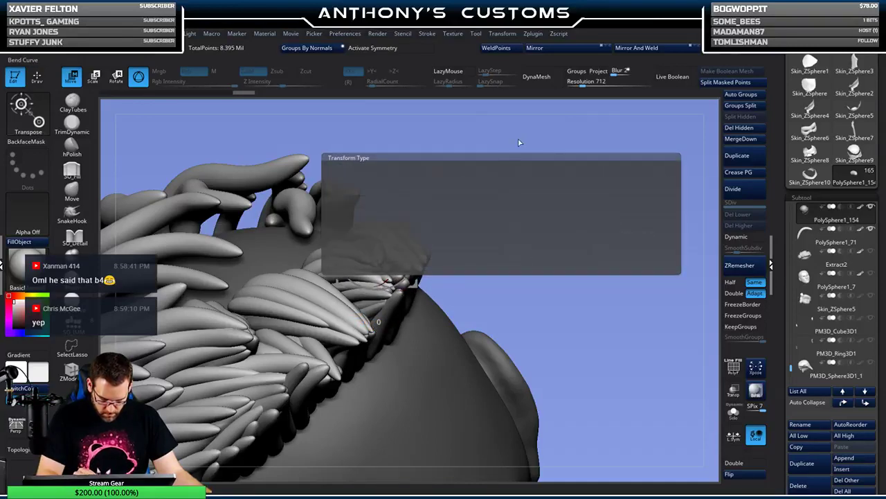
pyautogui.moveTo(529, 206); pyautogui.dragTo(509, 239)
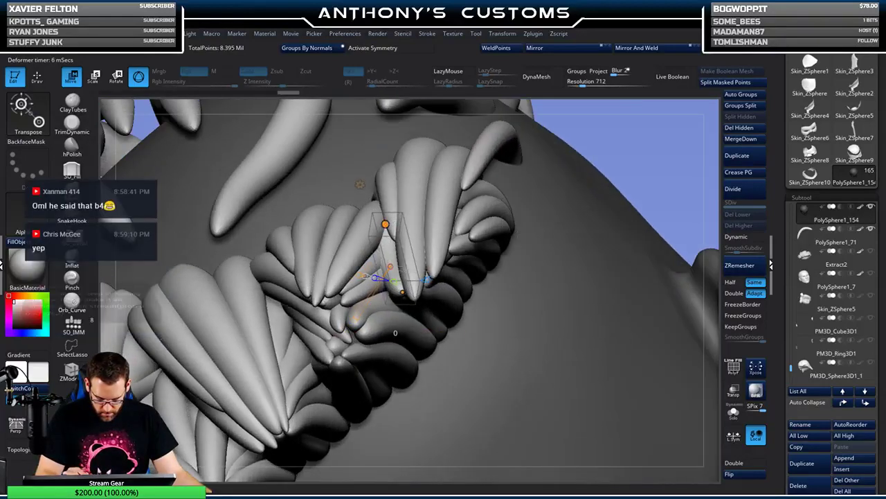
pyautogui.moveTo(390, 219); pyautogui.dragTo(393, 215)
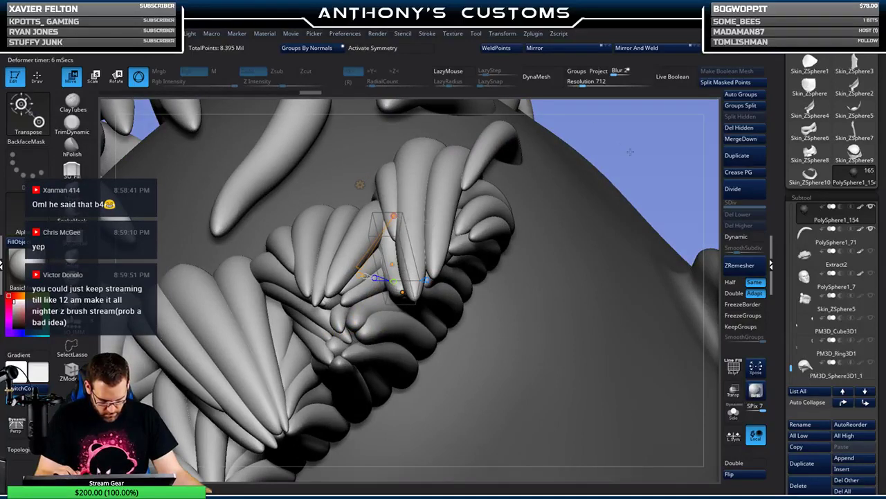
pyautogui.moveTo(630, 151); pyautogui.dragTo(633, 113)
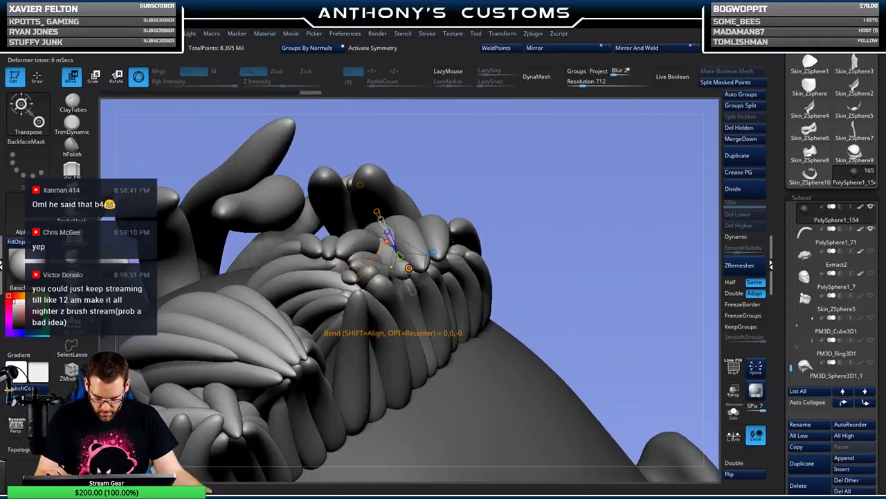
pyautogui.moveTo(528, 221); pyautogui.dragTo(560, 277)
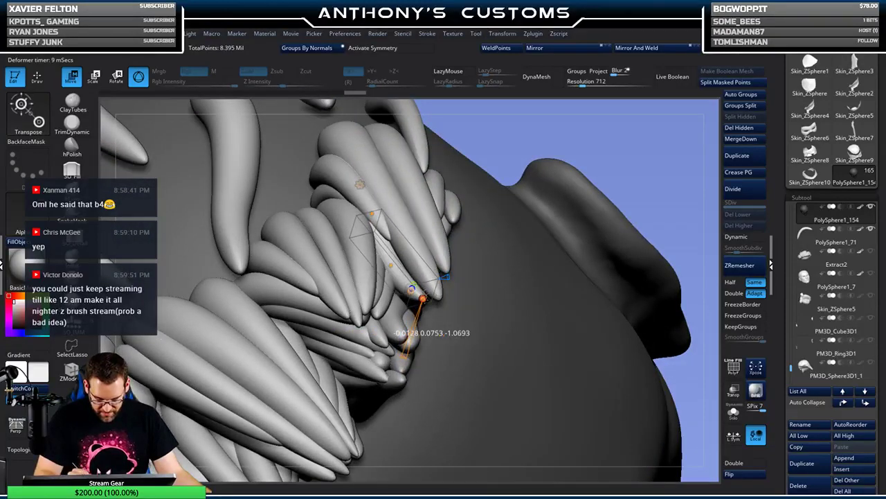
pyautogui.moveTo(629, 174); pyautogui.dragTo(633, 117)
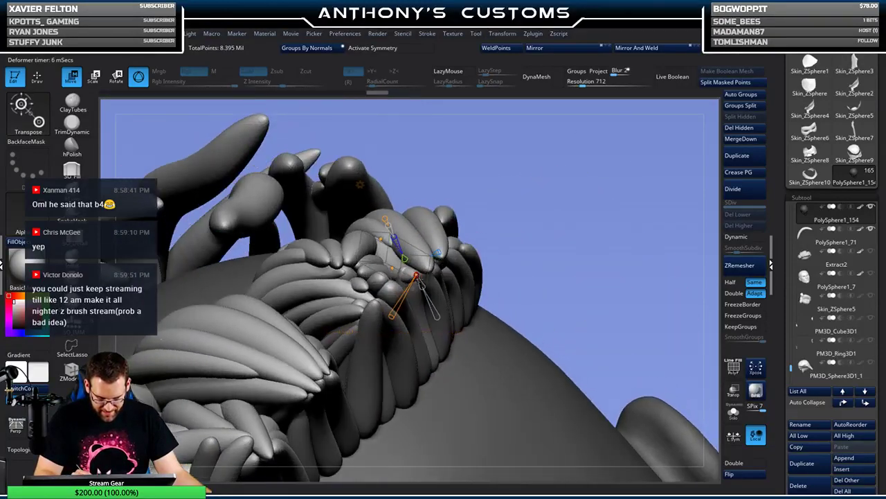
# - Split the twenty-fourth strand from the head mesh into its own subtool and subdivide it once
pyautogui.press('q')
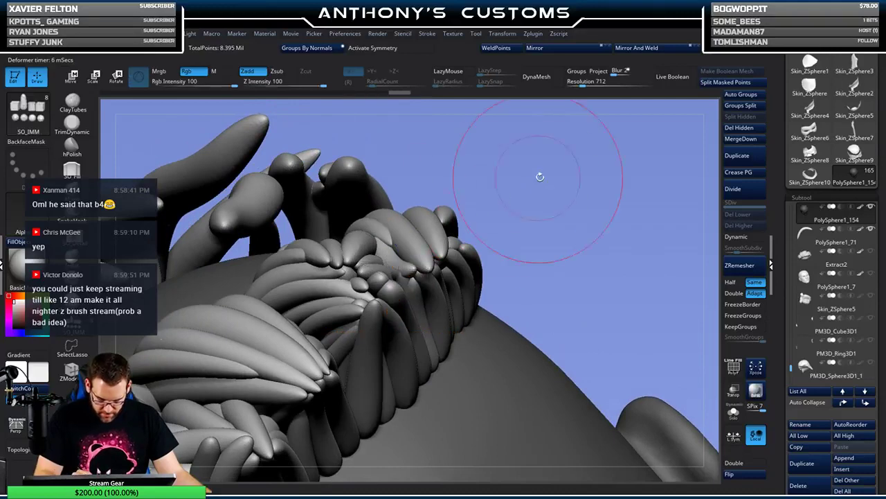
pyautogui.moveTo(538, 174)
pyautogui.mouseDown()
pyautogui.moveTo(589, 202)
pyautogui.moveTo(617, 181)
pyautogui.mouseUp()
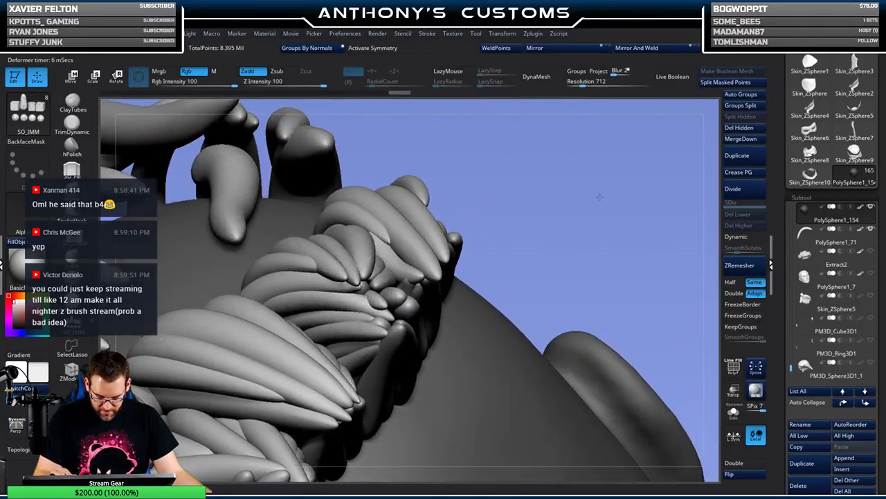
pyautogui.click(732, 82)
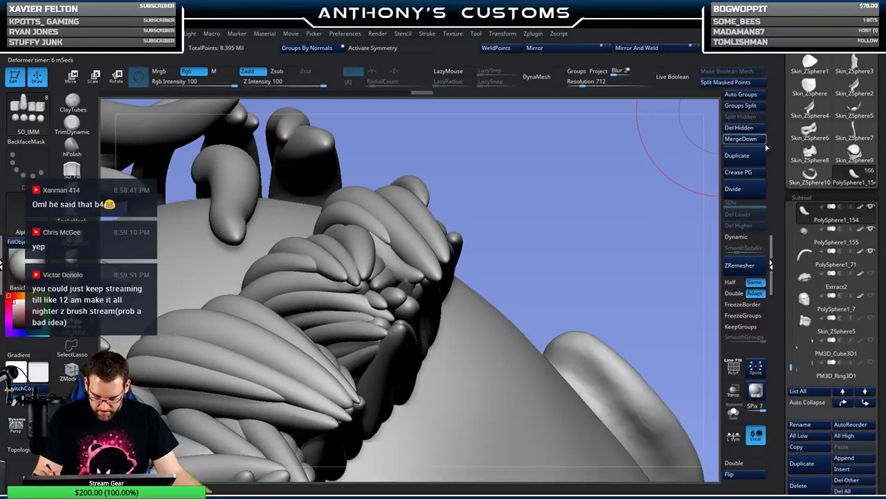
pyautogui.click(737, 189)
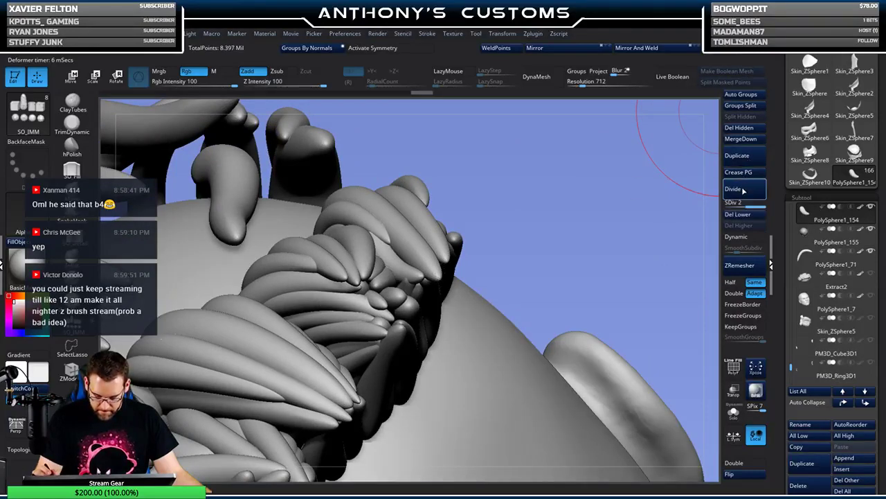
# - Select the short hairline strand PolySphere1_145 beside the twenty-fourth strand and adjust its shape with the Move and Inflat brushes
pyautogui.click(409, 284)
pyautogui.press('b')
pyautogui.press('m')
pyautogui.press('v')
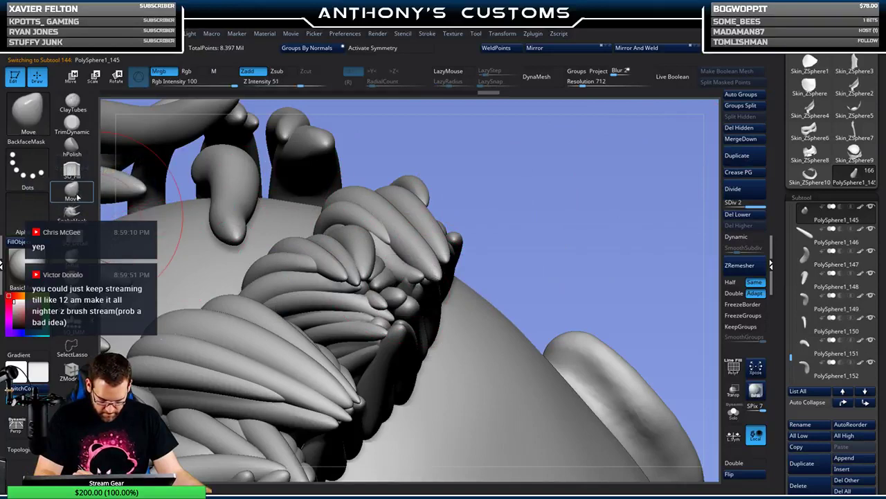
pyautogui.moveTo(547, 190)
pyautogui.mouseDown()
pyautogui.moveTo(412, 281)
pyautogui.moveTo(445, 233)
pyautogui.moveTo(557, 184)
pyautogui.moveTo(111, 204)
pyautogui.mouseUp()
pyautogui.press('b')
pyautogui.press('i')
pyautogui.press('n')
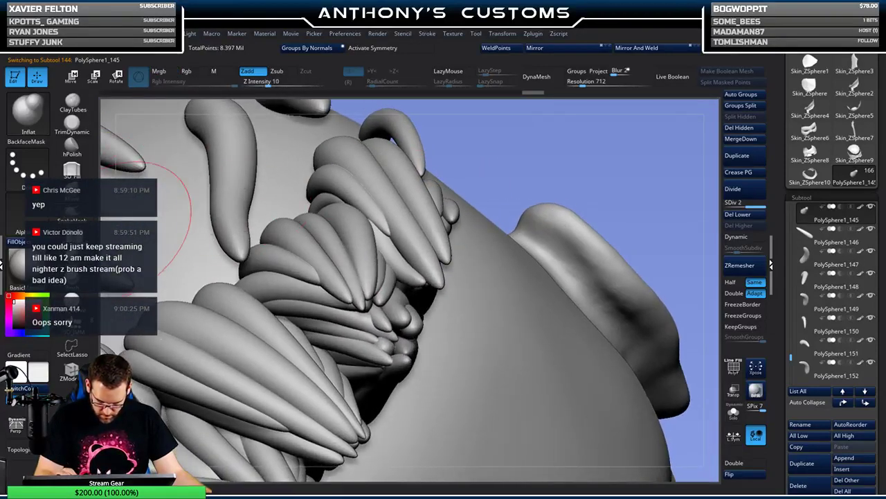
pyautogui.moveTo(597, 146)
pyautogui.mouseDown()
pyautogui.moveTo(592, 126)
pyautogui.moveTo(610, 152)
pyautogui.mouseUp()
pyautogui.moveTo(411, 276)
pyautogui.mouseDown()
pyautogui.moveTo(404, 287)
pyautogui.moveTo(410, 281)
pyautogui.mouseUp()
# - Nudge the short hairline strand against its neighbours with the Move brush
pyautogui.press('b')
pyautogui.press('m')
pyautogui.press('v')
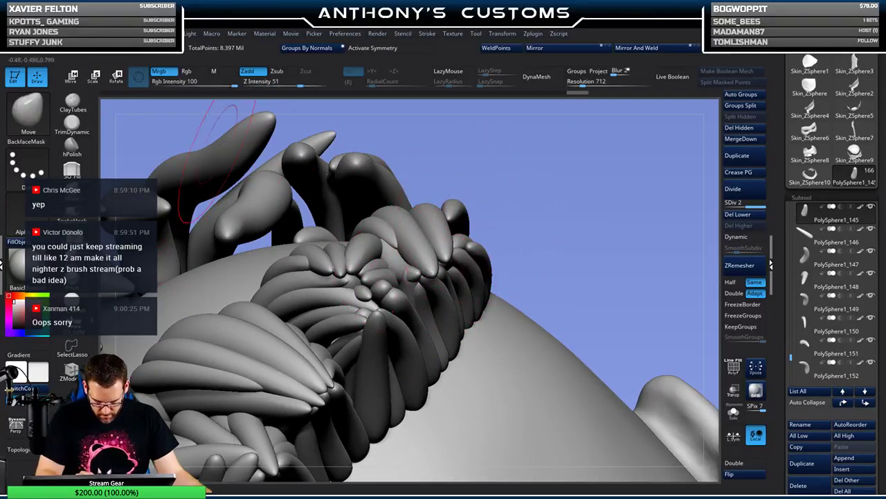
pyautogui.moveTo(453, 235)
pyautogui.mouseDown()
pyautogui.moveTo(547, 201)
pyautogui.moveTo(574, 174)
pyautogui.mouseUp()
# - Isolate the short hairline strand in Solo mode, thicken its body with the Inflat brush, and show the full head again
pyautogui.press('space')
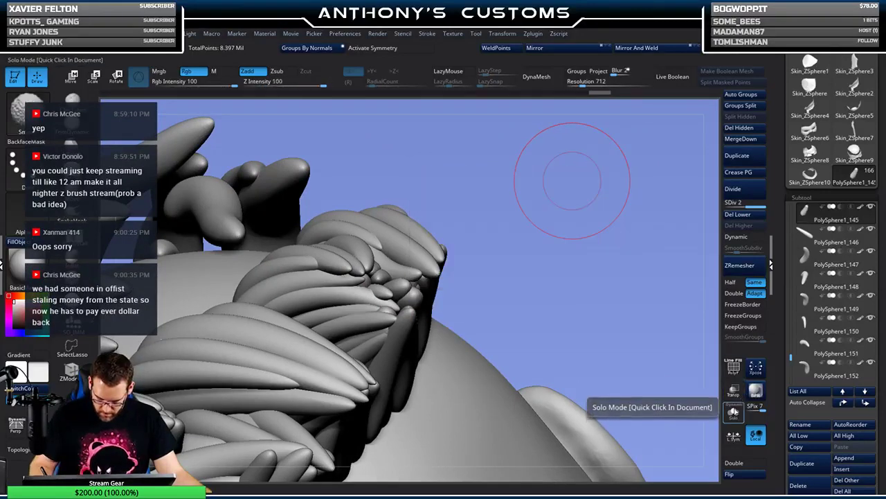
pyautogui.hotkey('shift', 'f')
pyautogui.hotkey('shift', 'f')
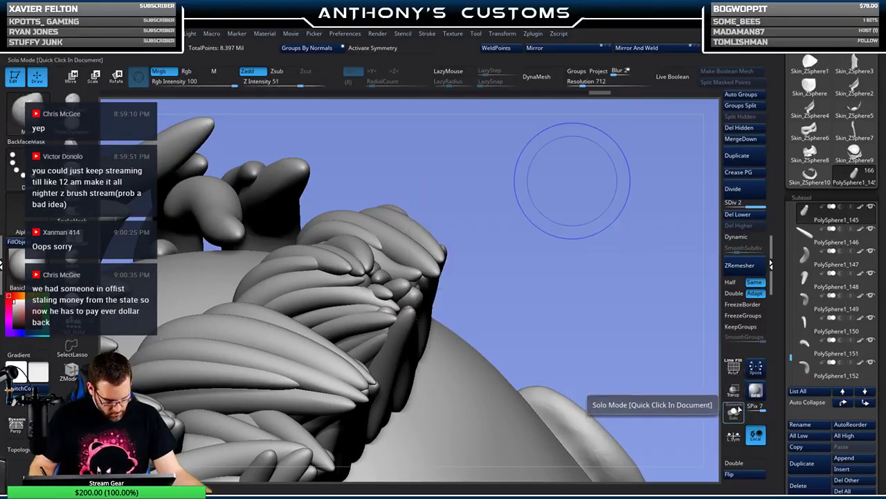
pyautogui.click(734, 411)
pyautogui.press('space')
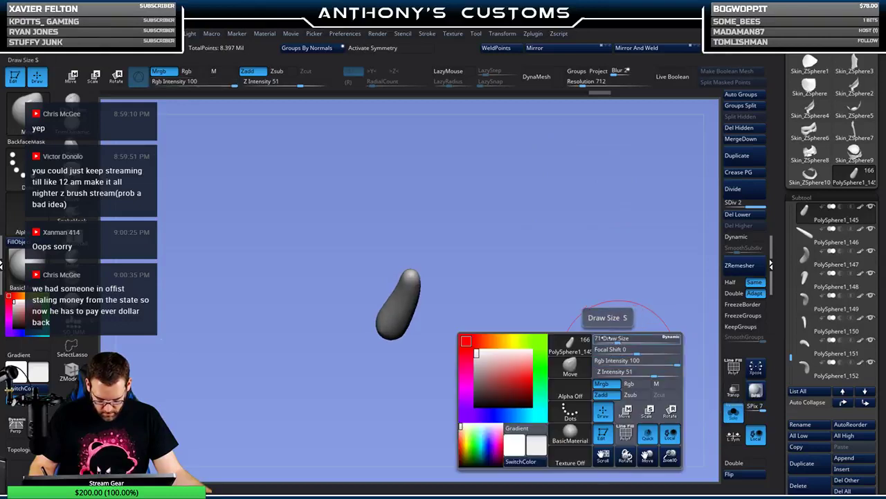
pyautogui.click(72, 232)
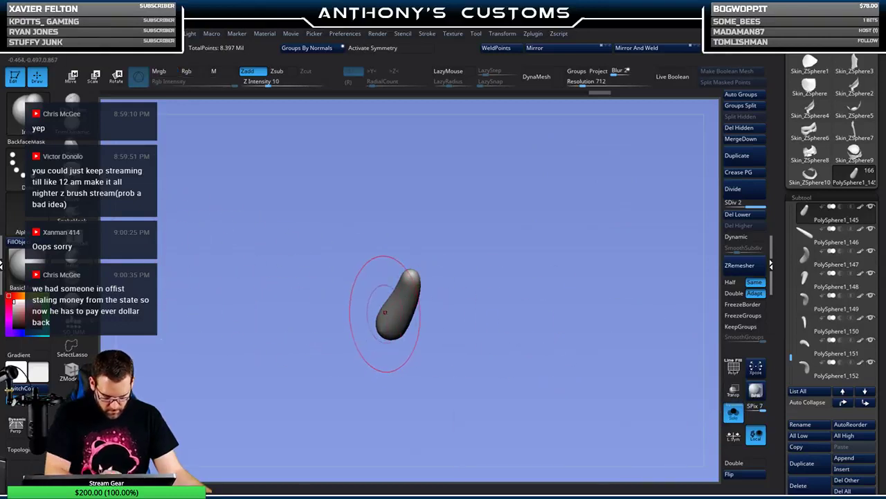
pyautogui.moveTo(409, 314); pyautogui.dragTo(396, 309)
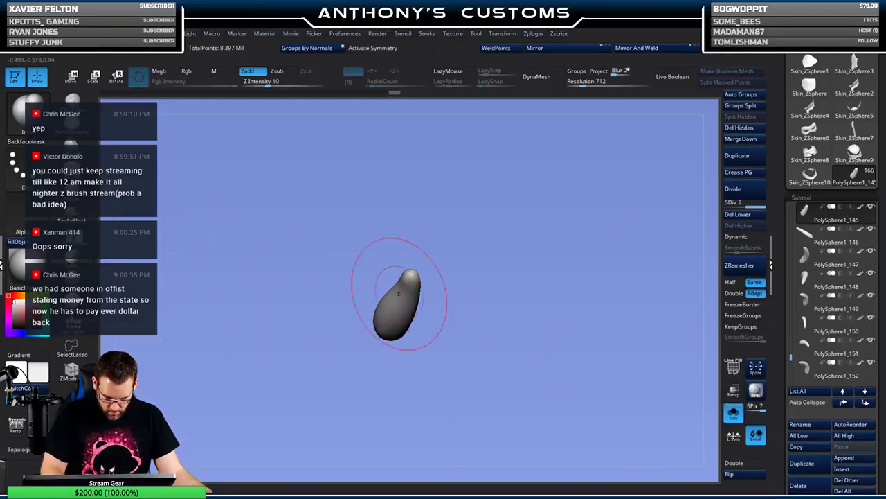
pyautogui.click(734, 412)
pyautogui.moveTo(617, 268)
pyautogui.mouseDown()
pyautogui.moveTo(605, 263)
pyautogui.moveTo(608, 239)
pyautogui.mouseUp()
pyautogui.press('space')
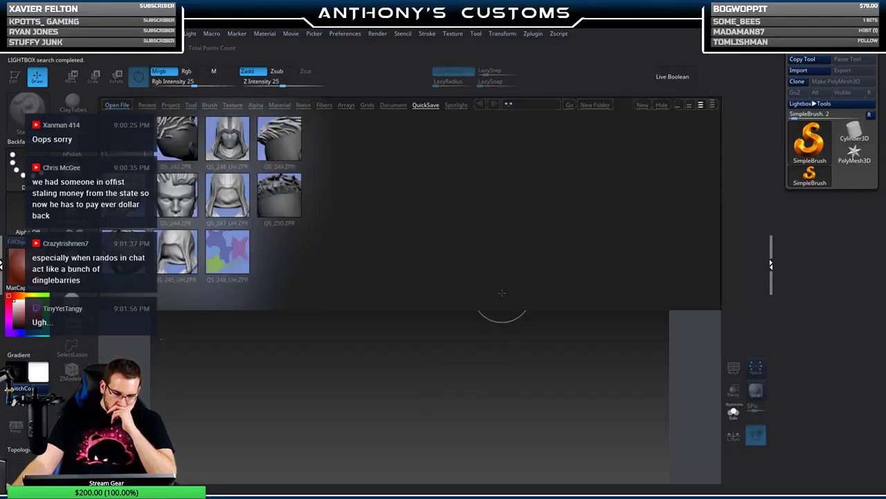
# - Restore the head from the QuickSave project QS_250.ZPR and examine the hair around the back, side and front
pyautogui.doubleClick(279, 198)
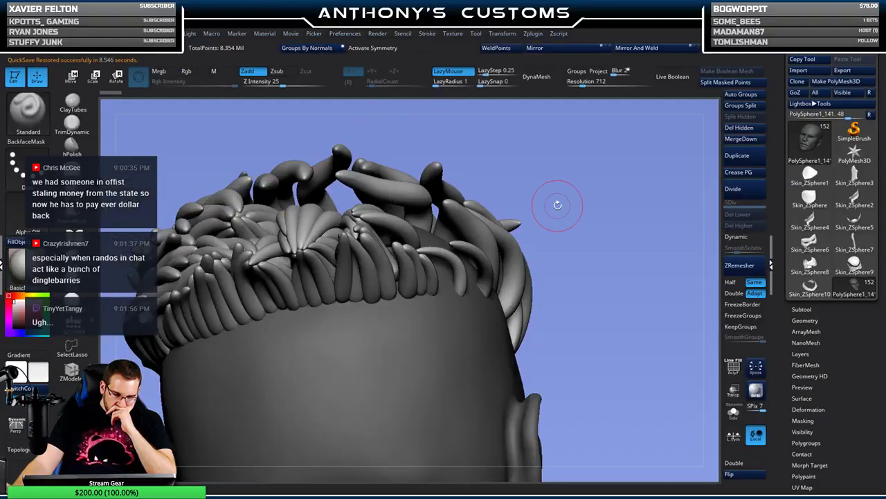
pyautogui.moveTo(591, 197)
pyautogui.mouseDown()
pyautogui.moveTo(597, 230)
pyautogui.moveTo(577, 224)
pyautogui.moveTo(608, 216)
pyautogui.mouseUp()
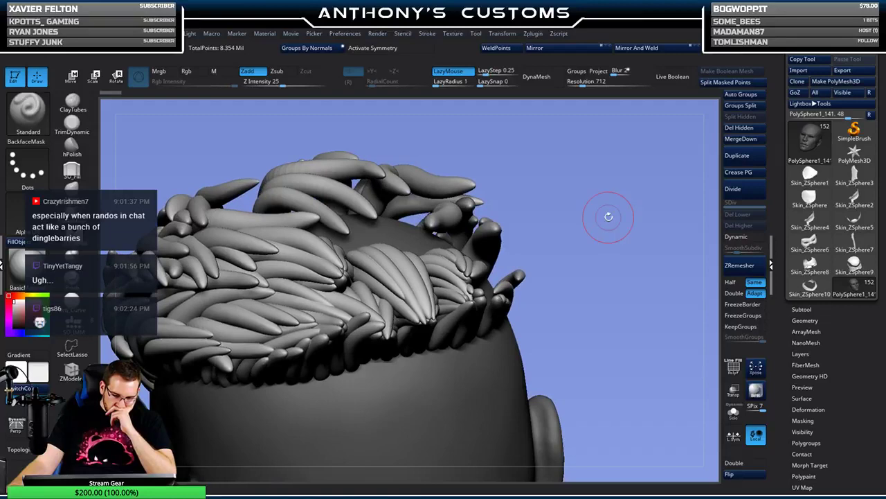
pyautogui.moveTo(609, 217); pyautogui.dragTo(593, 218)
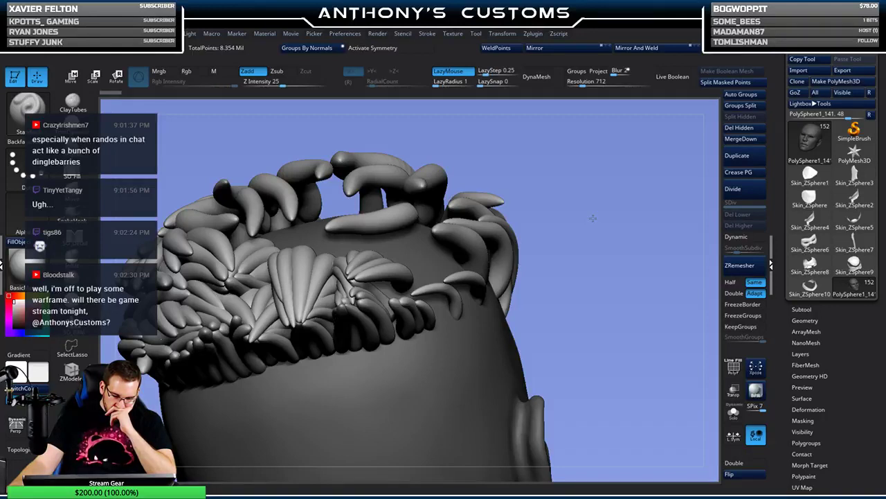
pyautogui.click(594, 218)
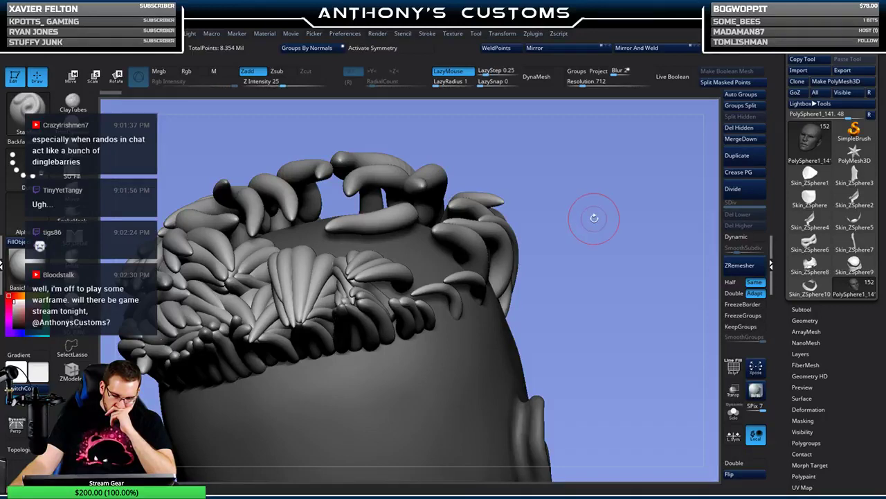
pyautogui.moveTo(594, 219)
pyautogui.mouseDown()
pyautogui.moveTo(578, 211)
pyautogui.moveTo(597, 222)
pyautogui.mouseUp()
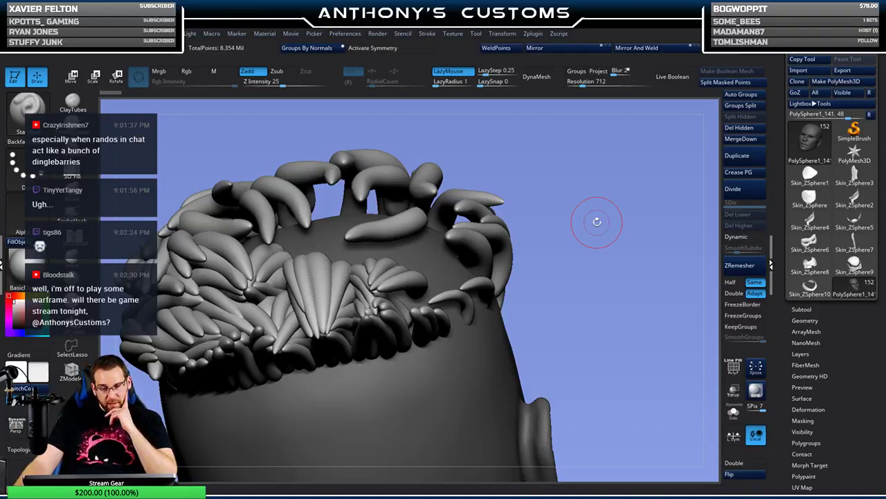
pyautogui.moveTo(597, 222)
pyautogui.mouseDown()
pyautogui.moveTo(601, 231)
pyautogui.moveTo(589, 205)
pyautogui.moveTo(582, 209)
pyautogui.moveTo(577, 218)
pyautogui.moveTo(607, 252)
pyautogui.moveTo(668, 183)
pyautogui.moveTo(689, 174)
pyautogui.moveTo(707, 179)
pyautogui.mouseUp()
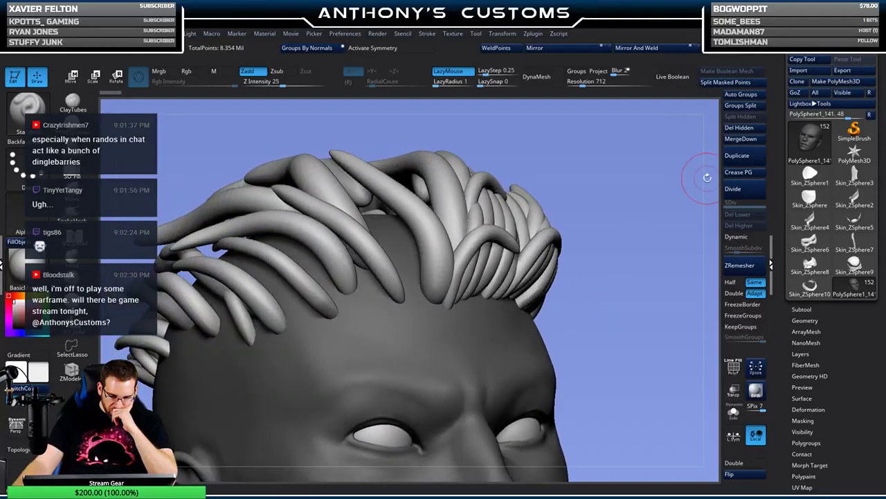